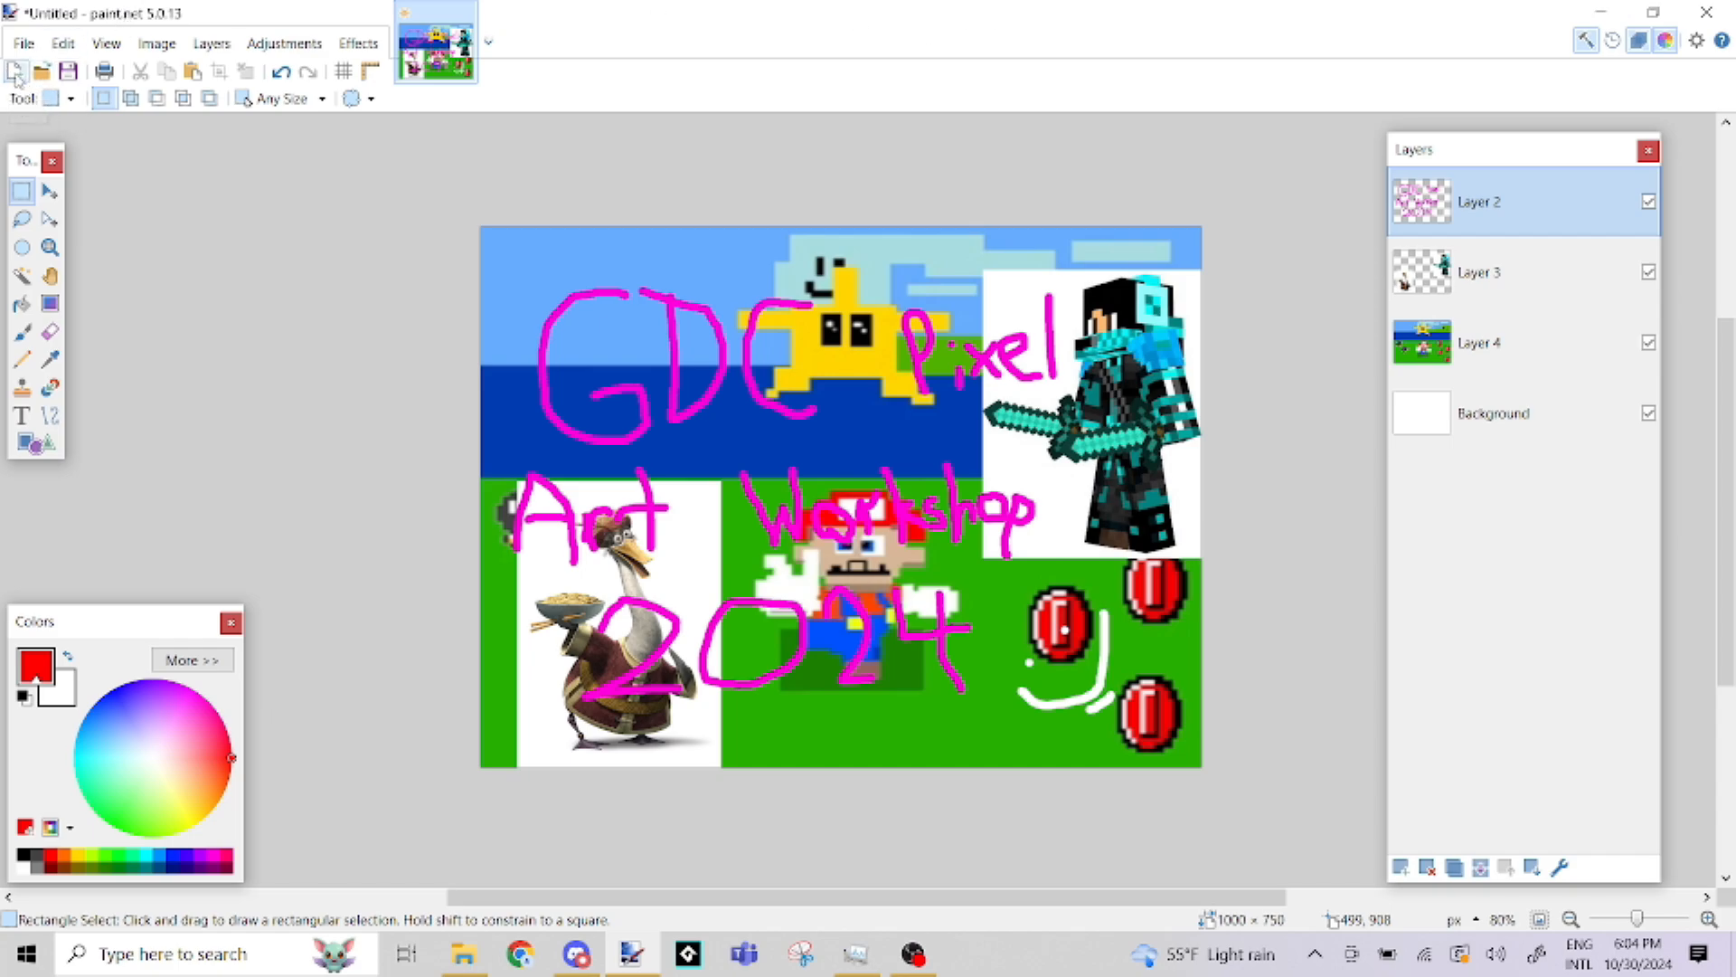
# Create a new blank image 128 pixels wide and 128 pixels high
pyautogui.click(16, 74)
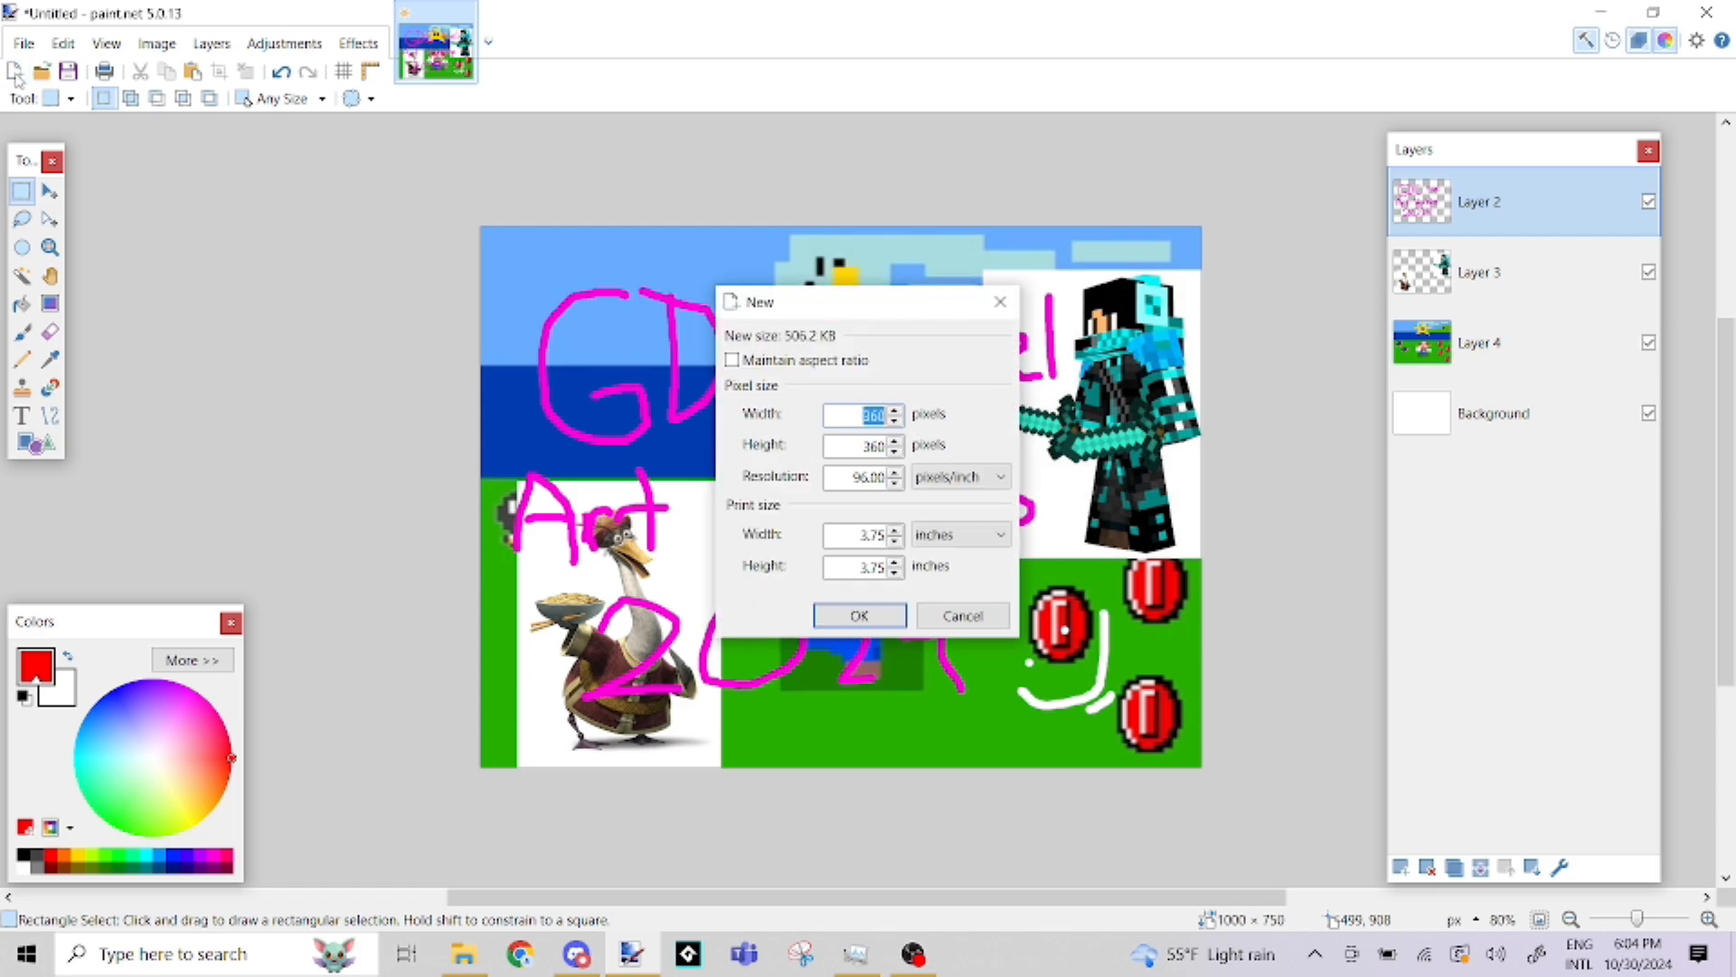
pyautogui.moveTo(833, 305); pyautogui.dragTo(830, 175)
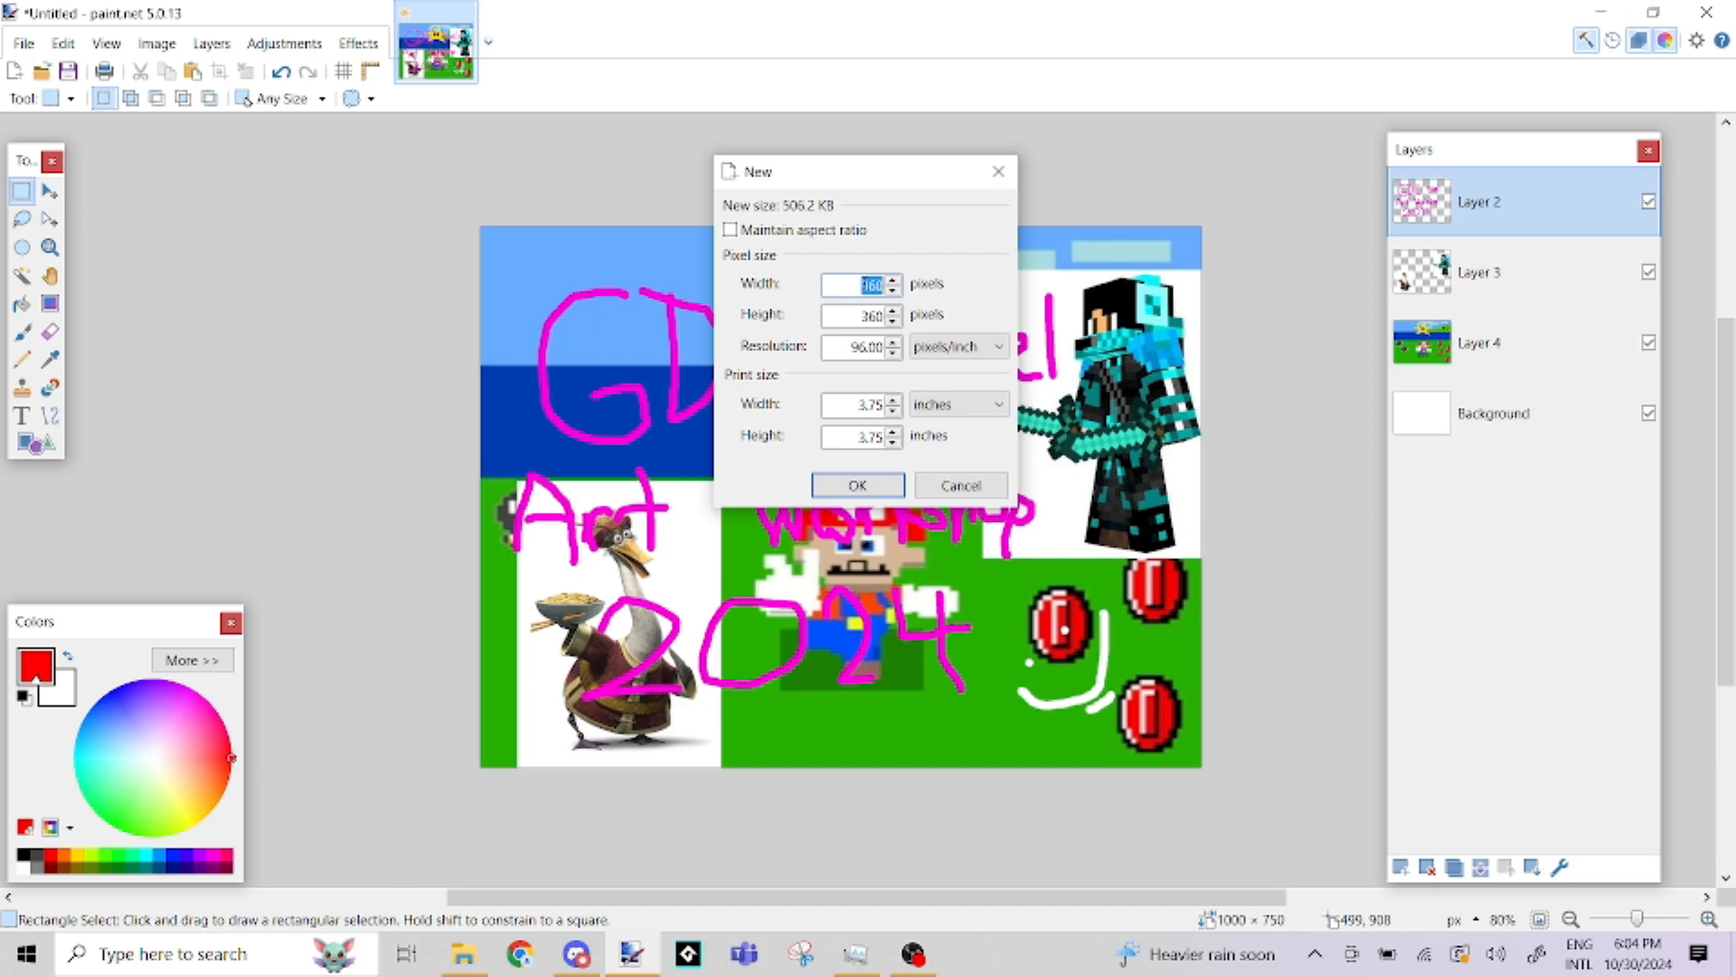
pyautogui.write('128')
pyautogui.press('Tab')
pyautogui.write('128')
pyautogui.click(858, 488)
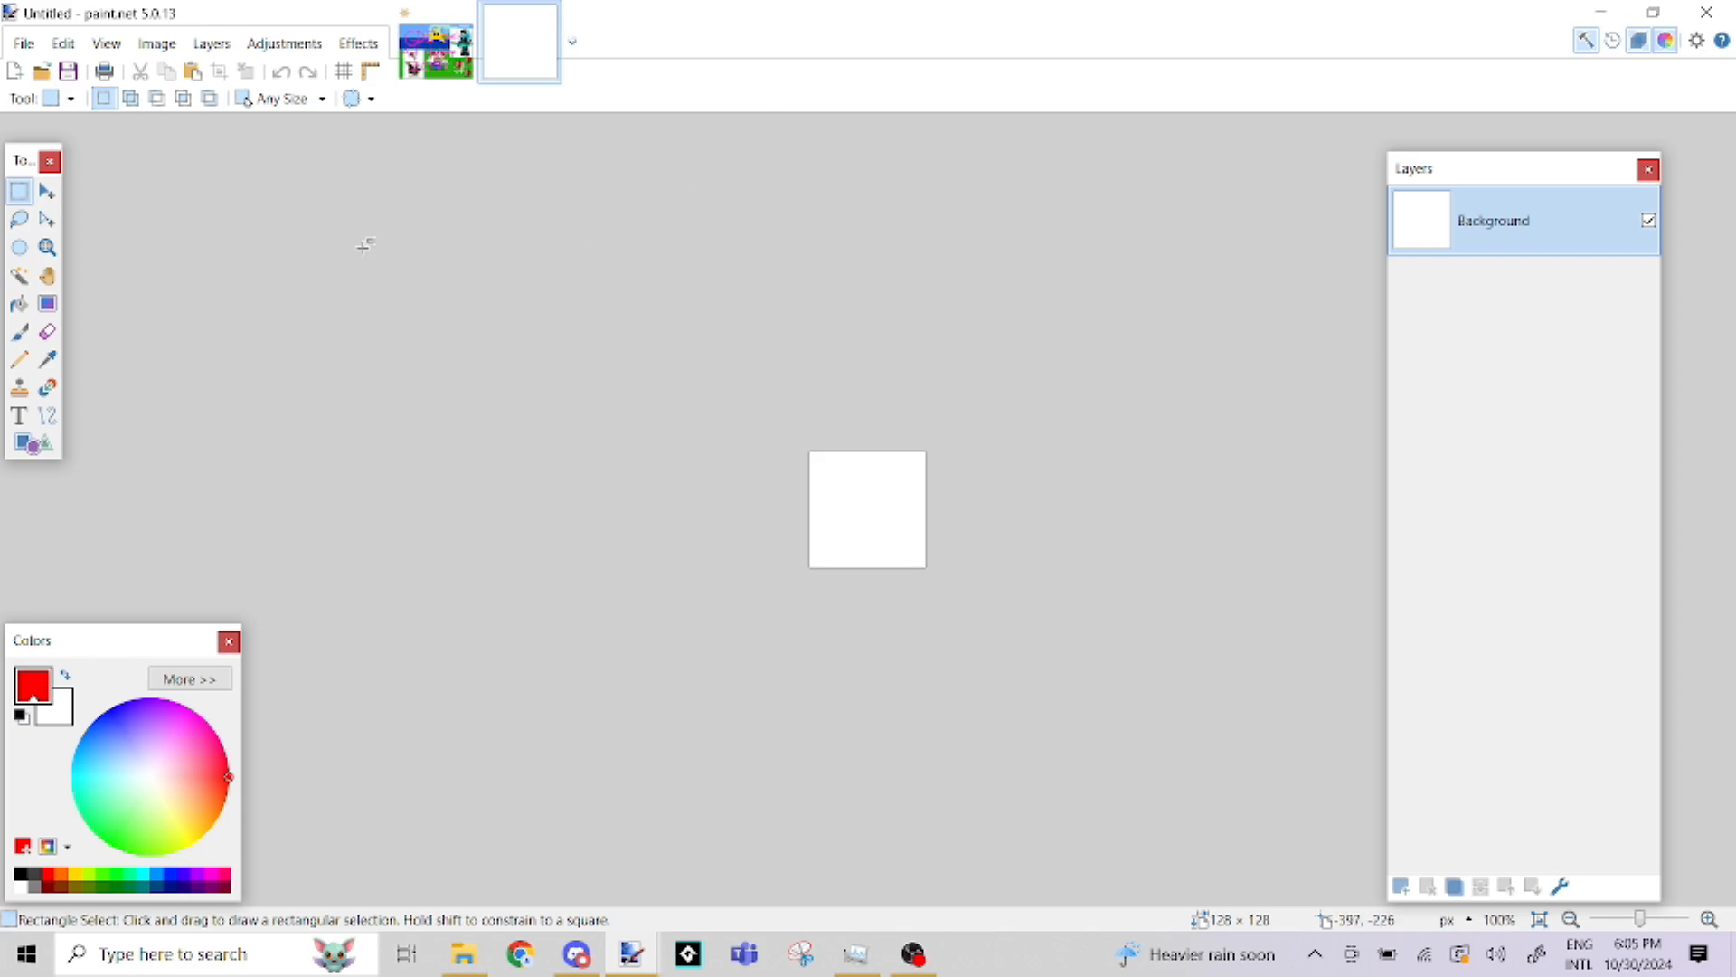
# Show the pixel grid over the blank canvas at 500% magnification
pyautogui.click(54, 257)
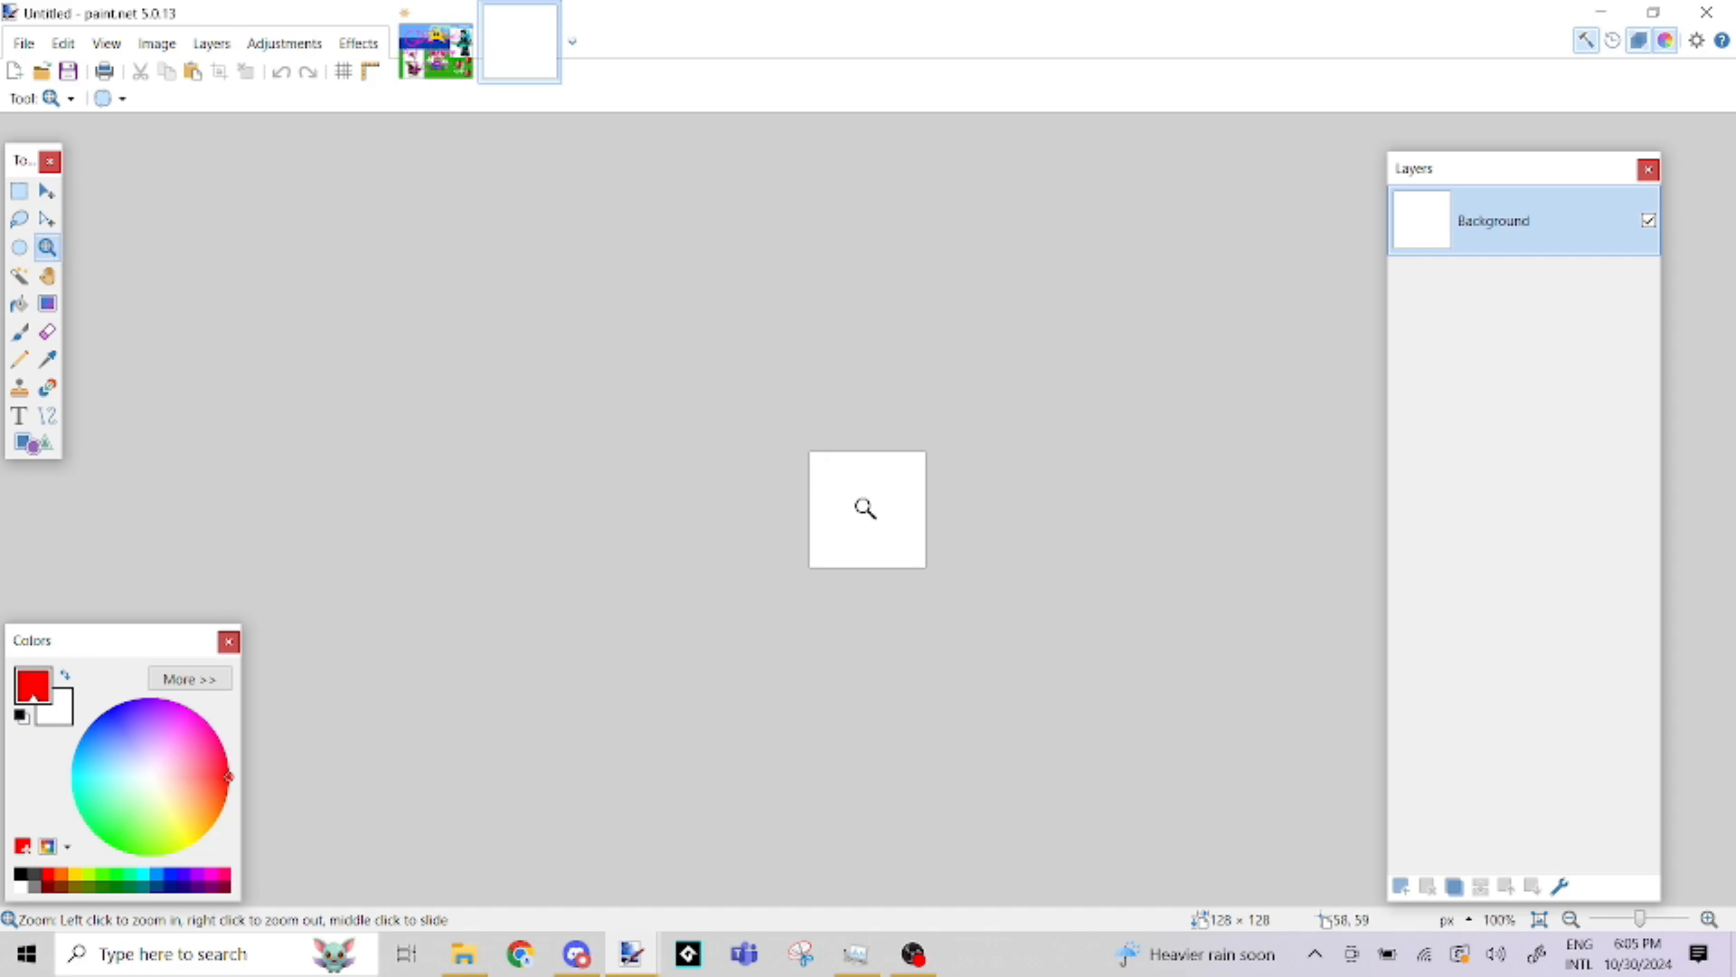
pyautogui.click(865, 509)
pyautogui.click(865, 509)
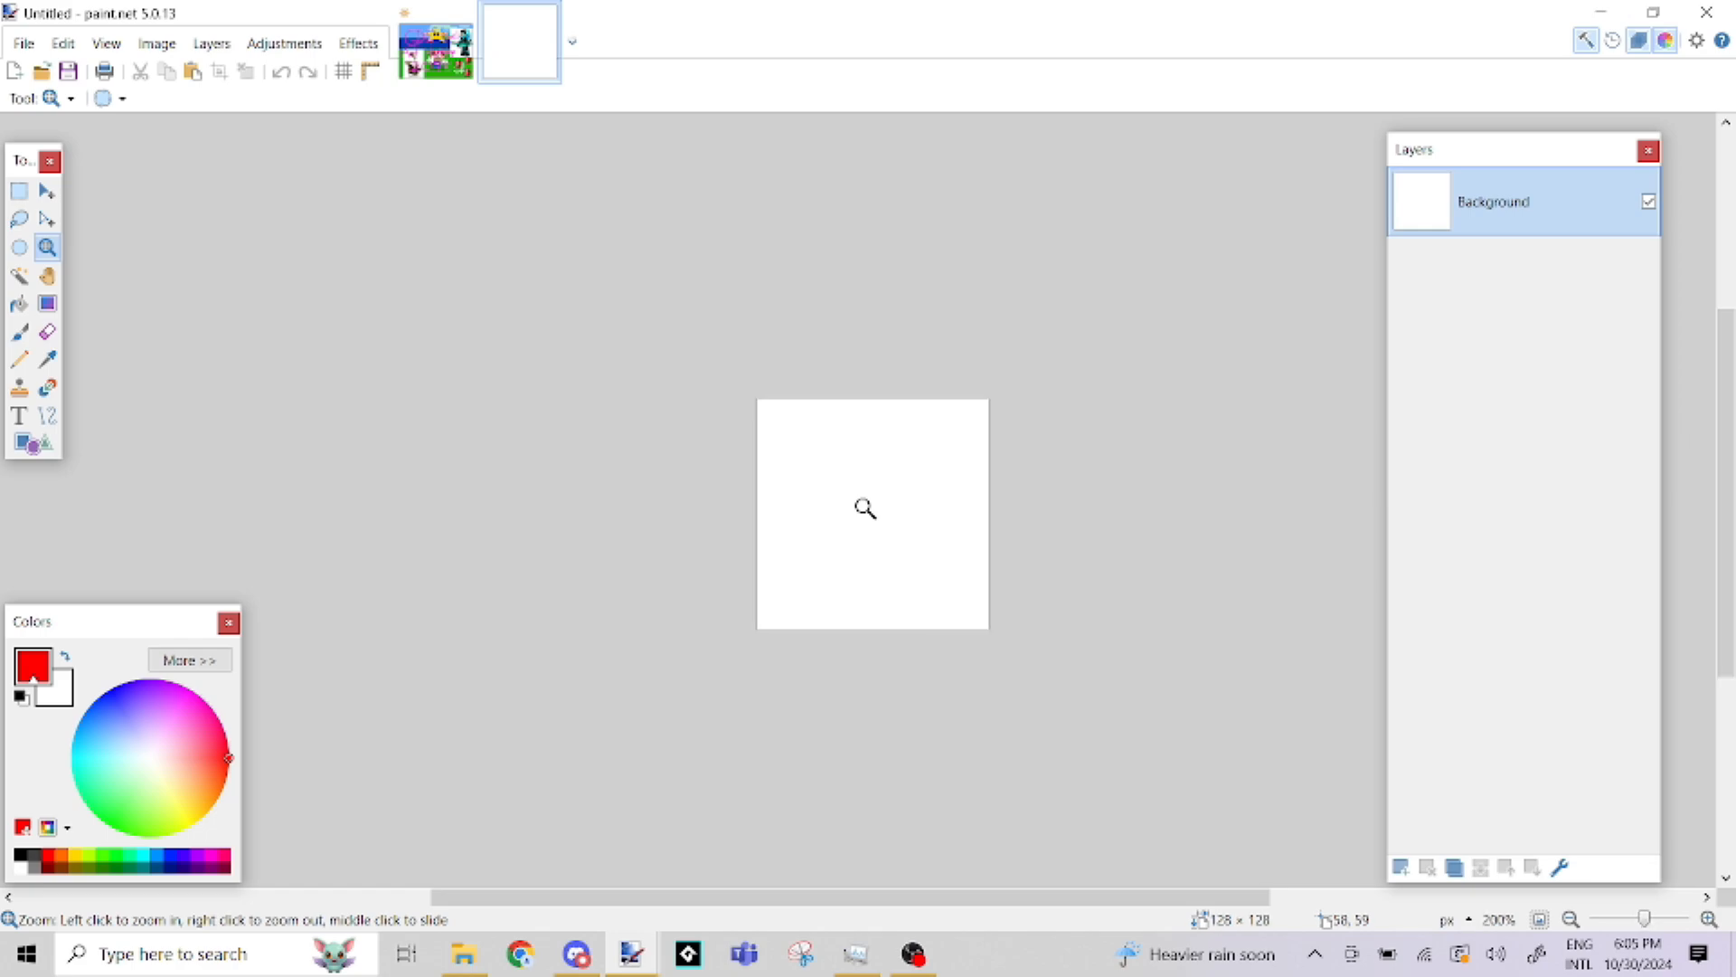
pyautogui.rightClick(866, 511)
pyautogui.click(884, 531)
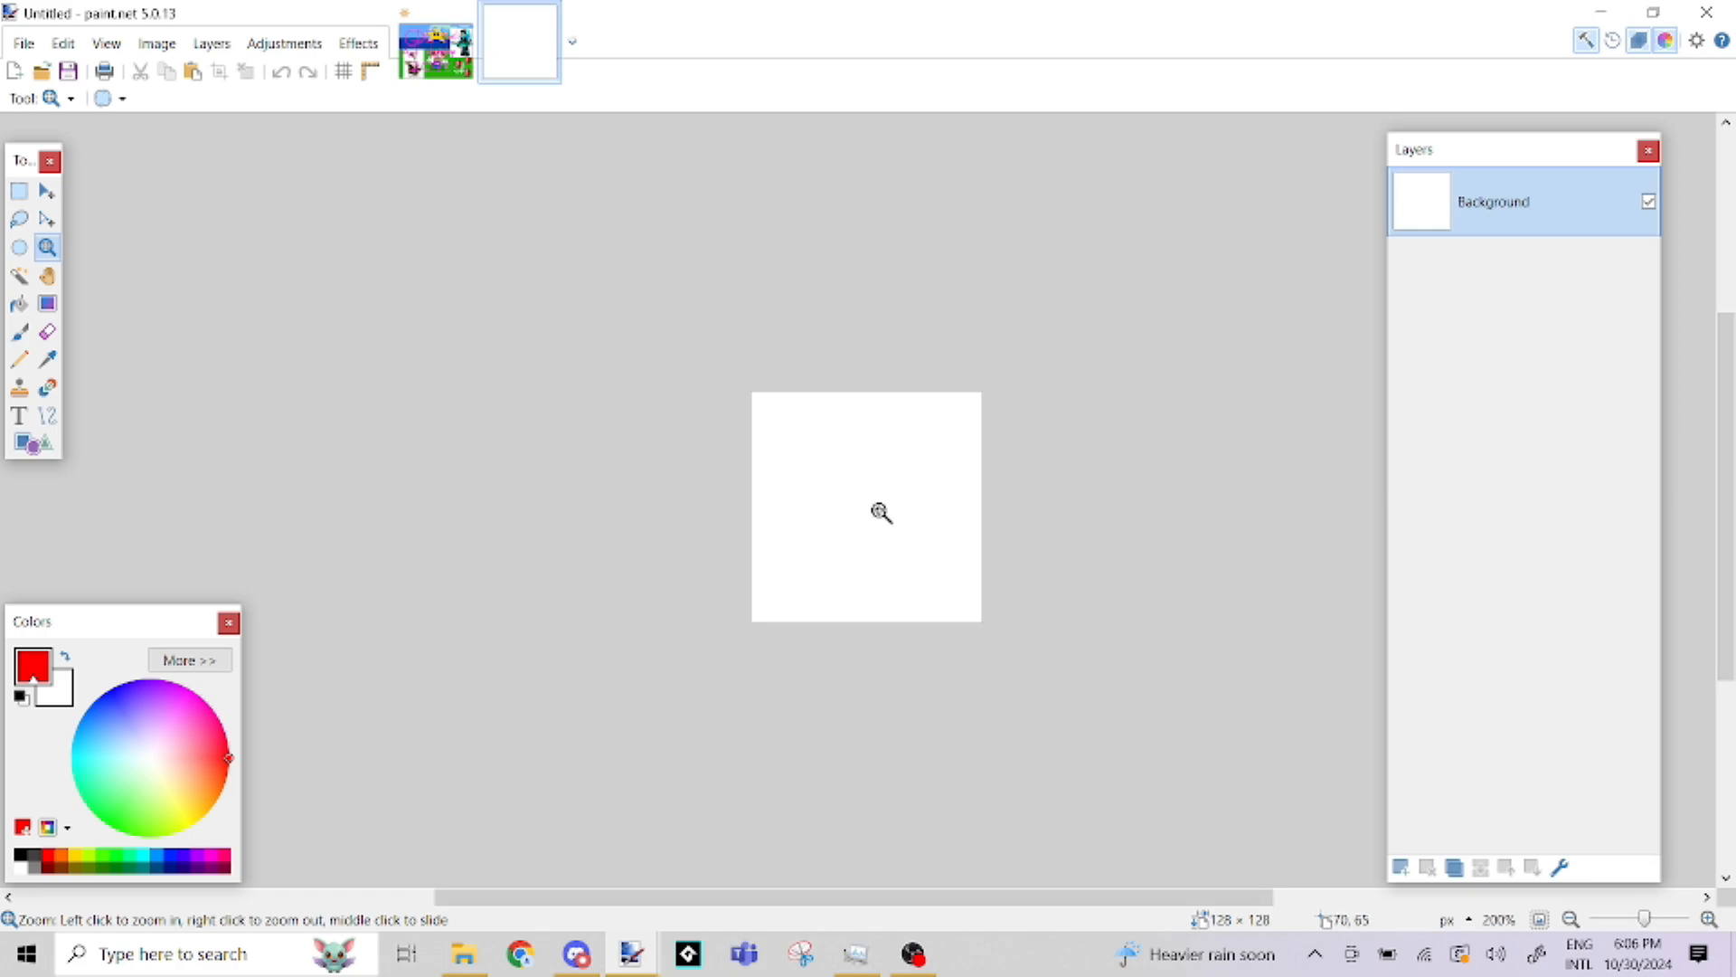
pyautogui.click(881, 510)
pyautogui.click(881, 512)
pyautogui.click(881, 512)
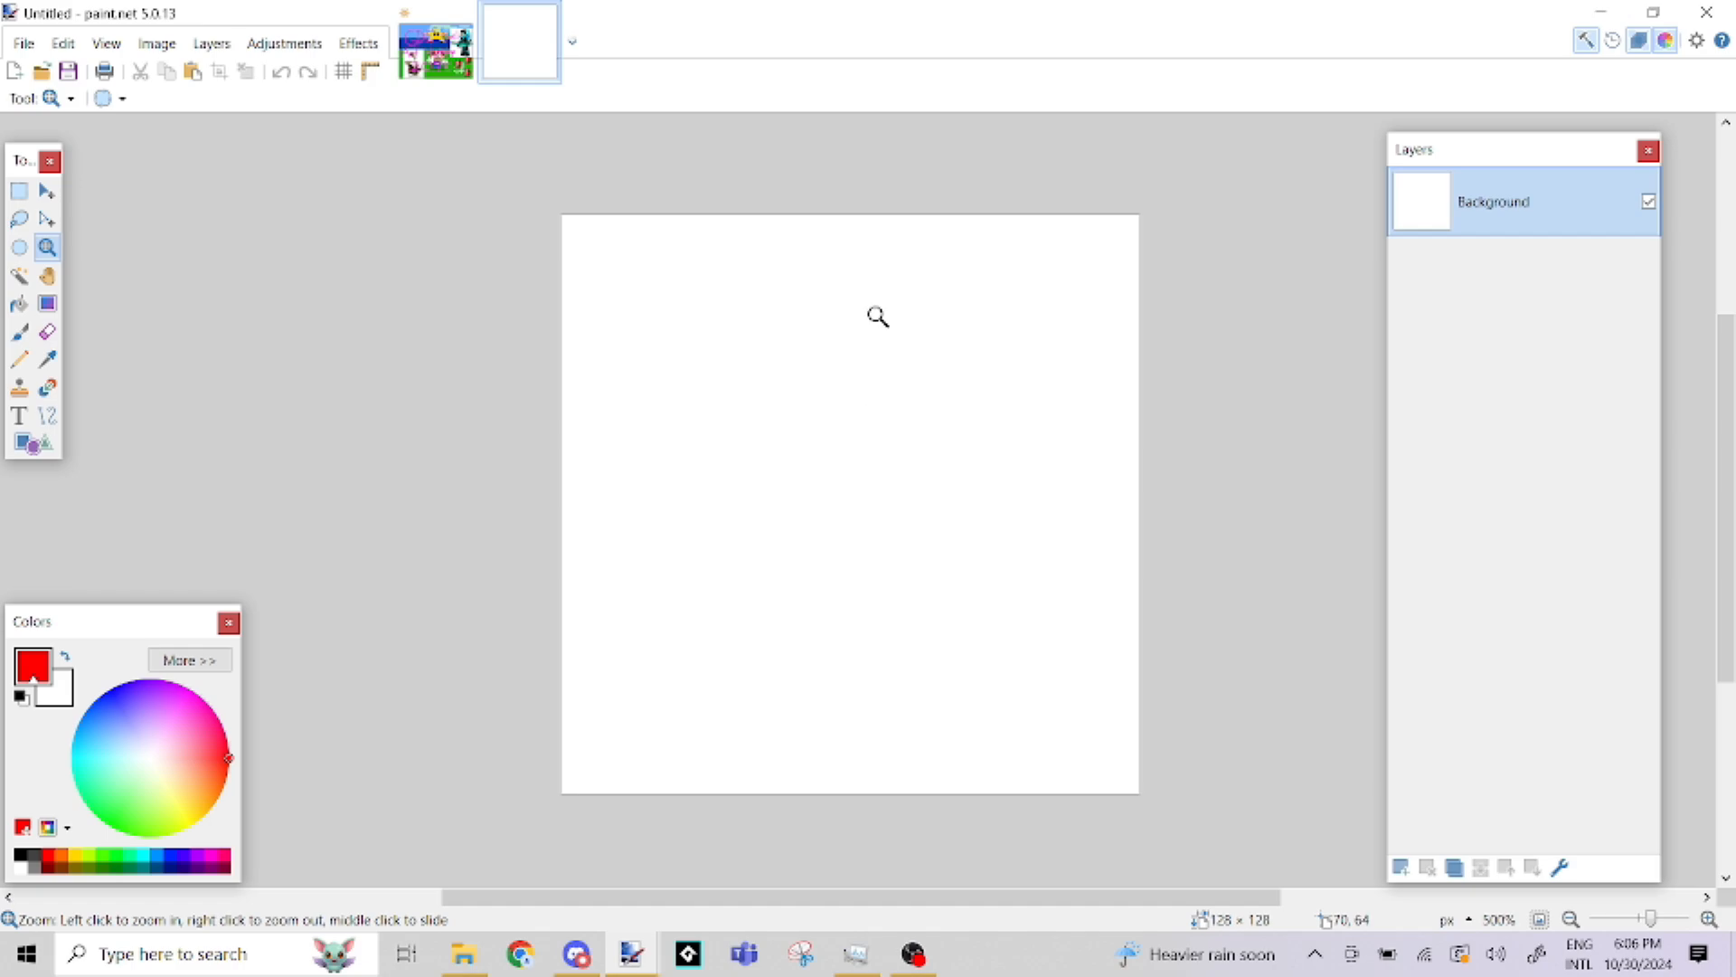
pyautogui.click(346, 79)
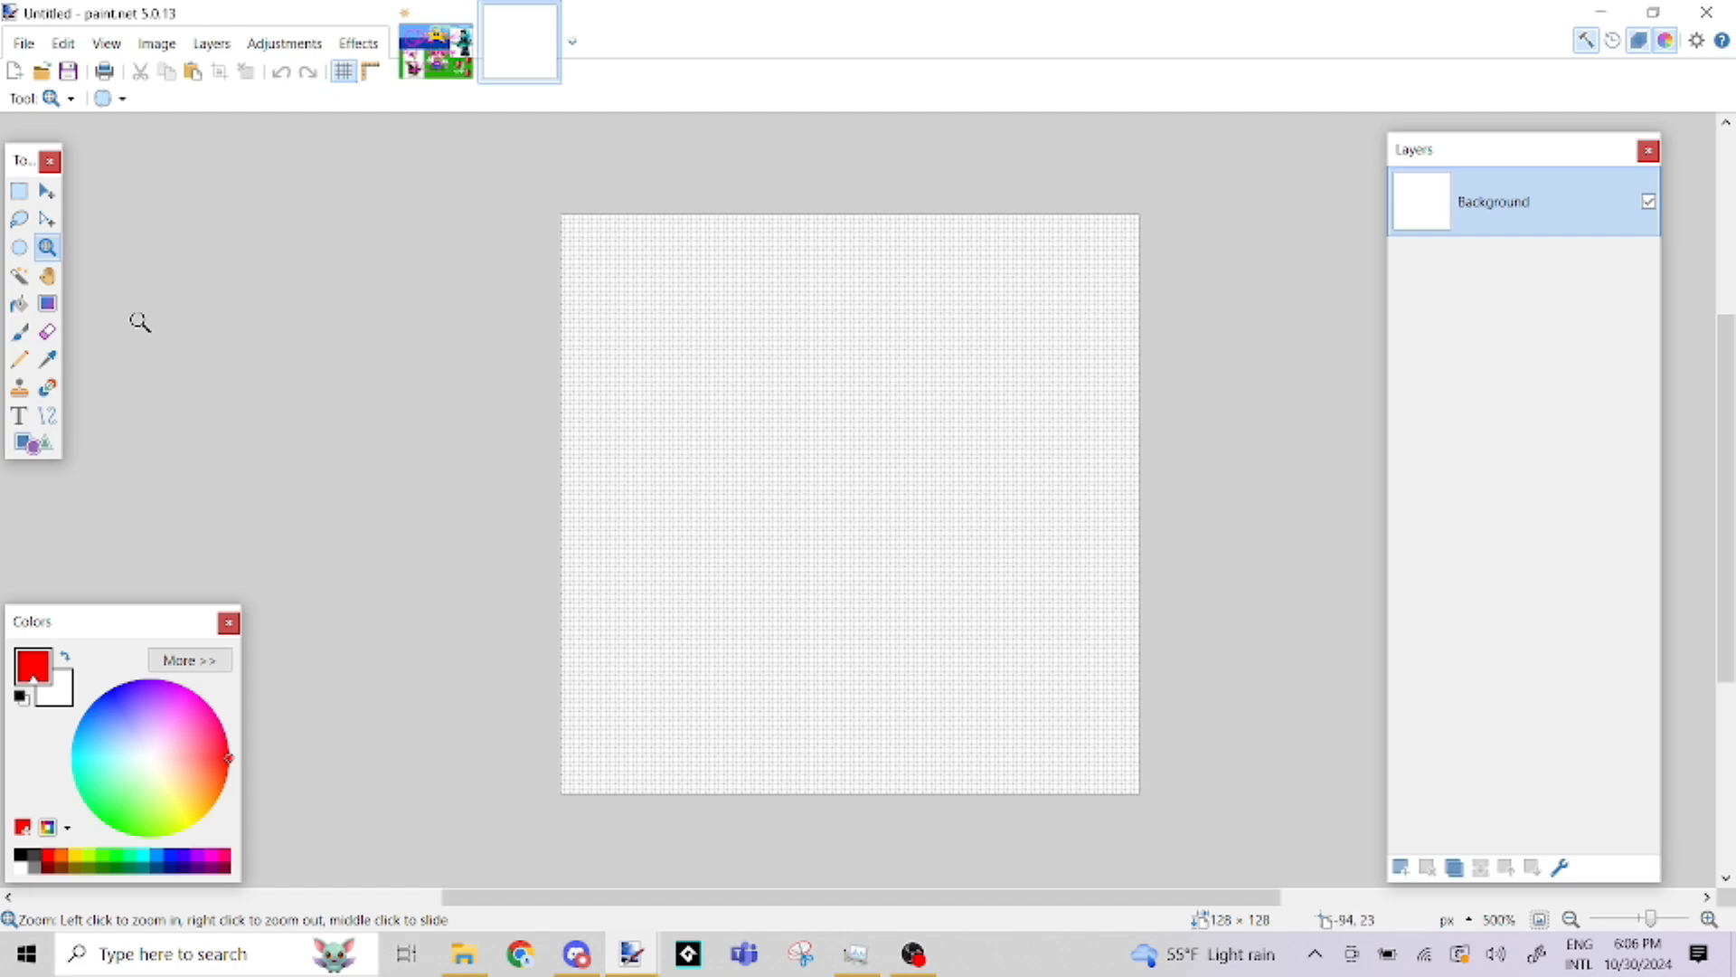
# Draw a looping one-pixel red freehand line across the canvas with the Pencil and undo it
pyautogui.click(20, 360)
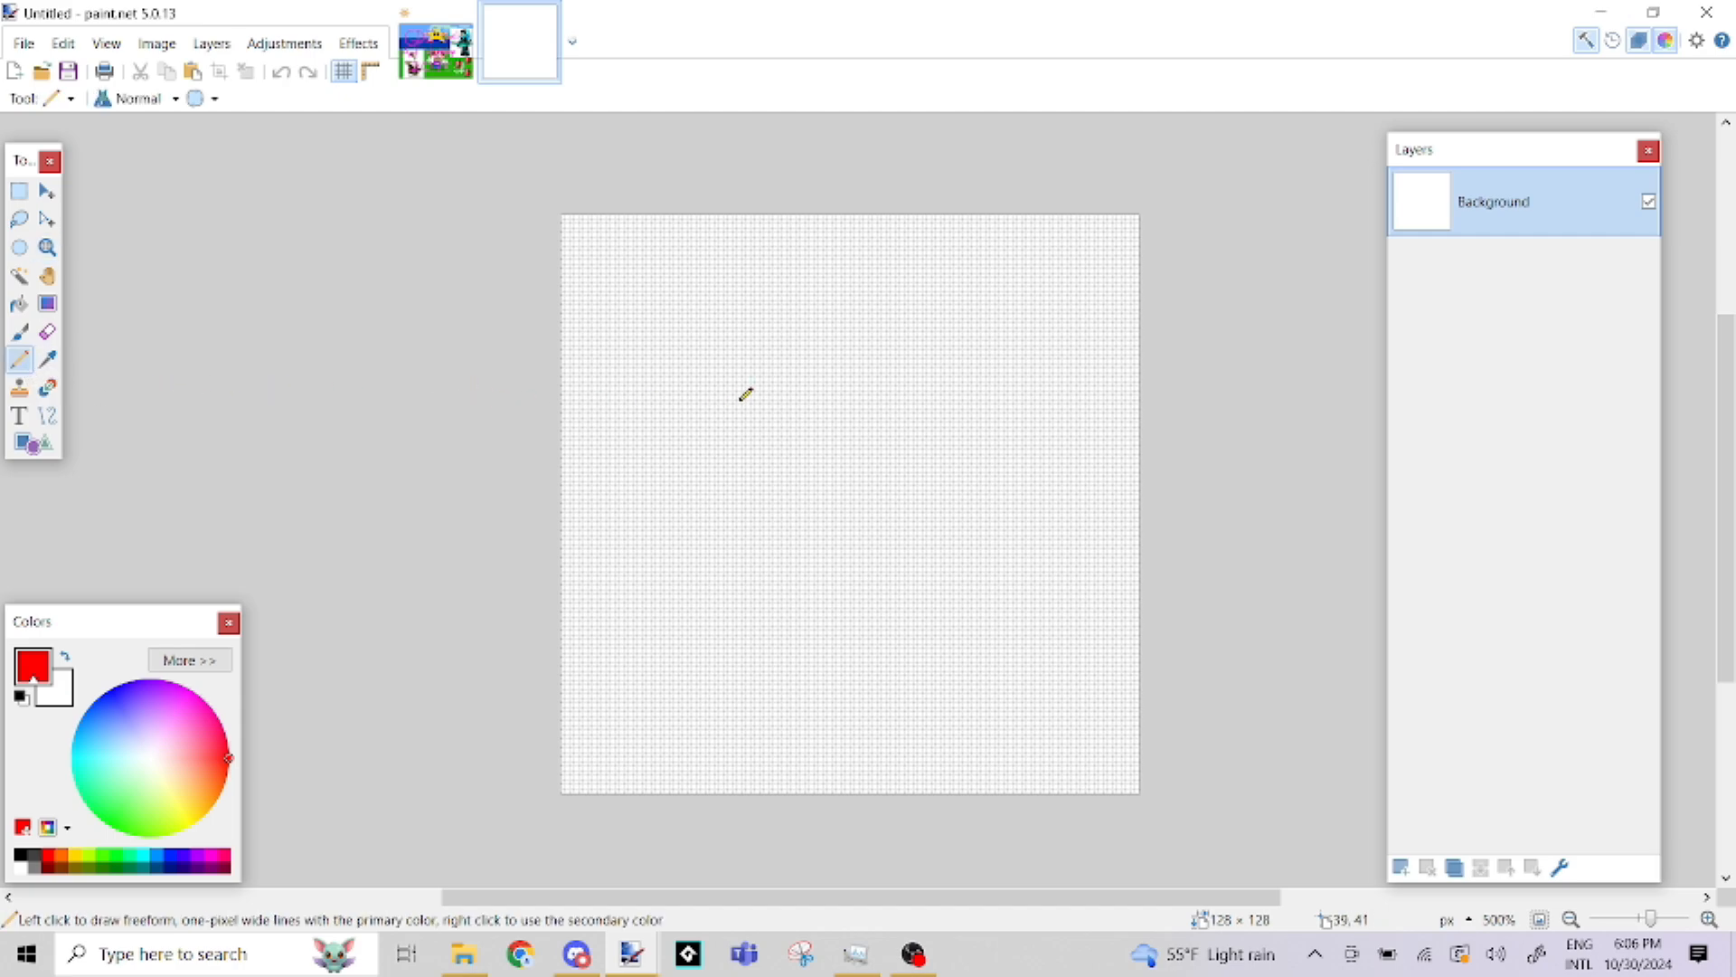
pyautogui.moveTo(662, 293)
pyautogui.mouseDown()
pyautogui.moveTo(966, 531)
pyautogui.moveTo(979, 588)
pyautogui.moveTo(949, 638)
pyautogui.moveTo(885, 668)
pyautogui.moveTo(789, 662)
pyautogui.moveTo(744, 619)
pyautogui.moveTo(746, 558)
pyautogui.moveTo(781, 495)
pyautogui.moveTo(1014, 328)
pyautogui.moveTo(990, 274)
pyautogui.moveTo(788, 261)
pyautogui.mouseUp()
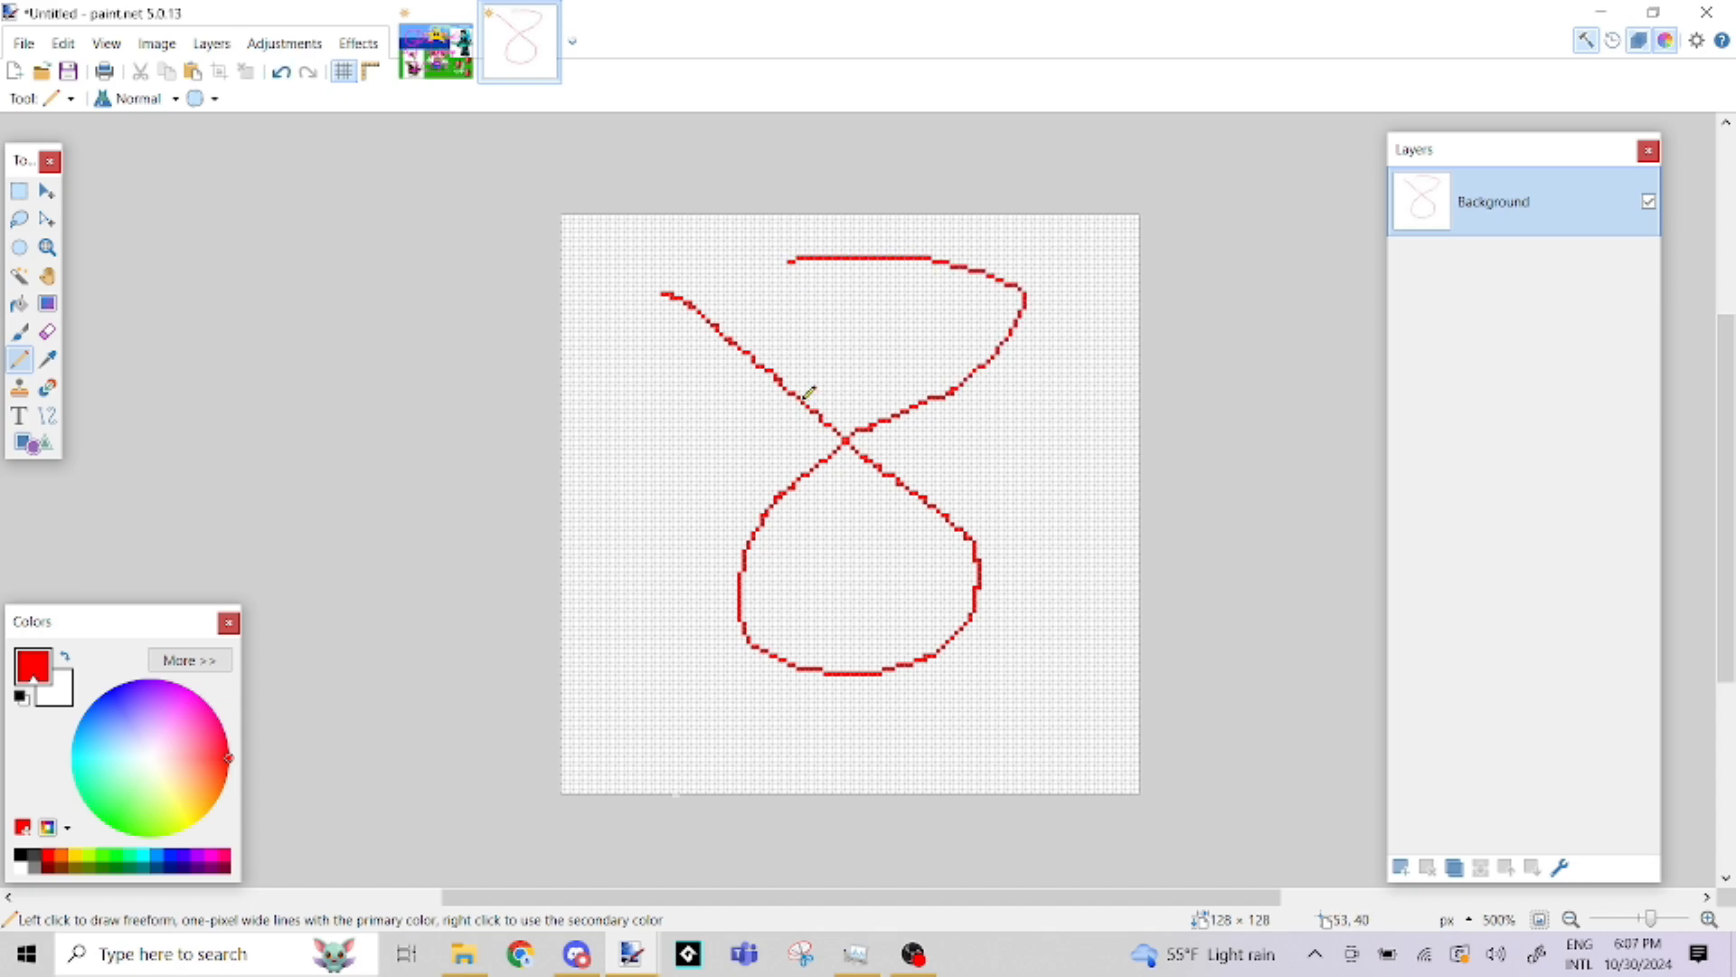
pyautogui.hotkey('ctrl', 'z')
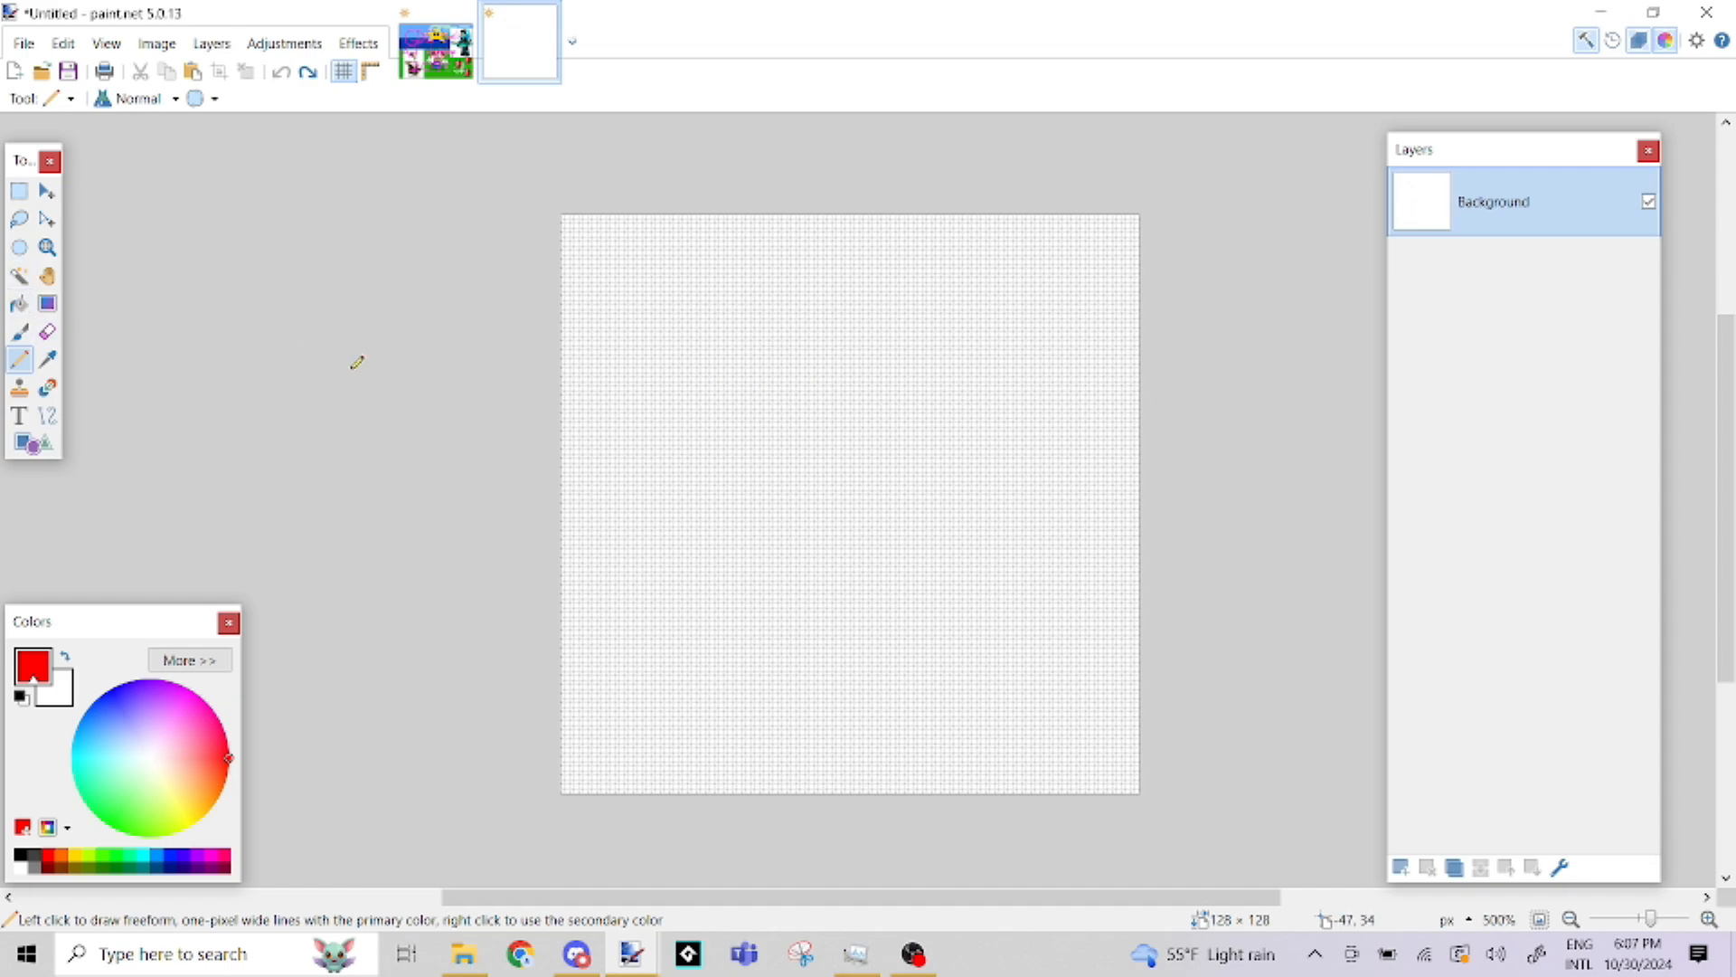
# Switch to the Paintbrush and set its brush size to 8
pyautogui.click(27, 341)
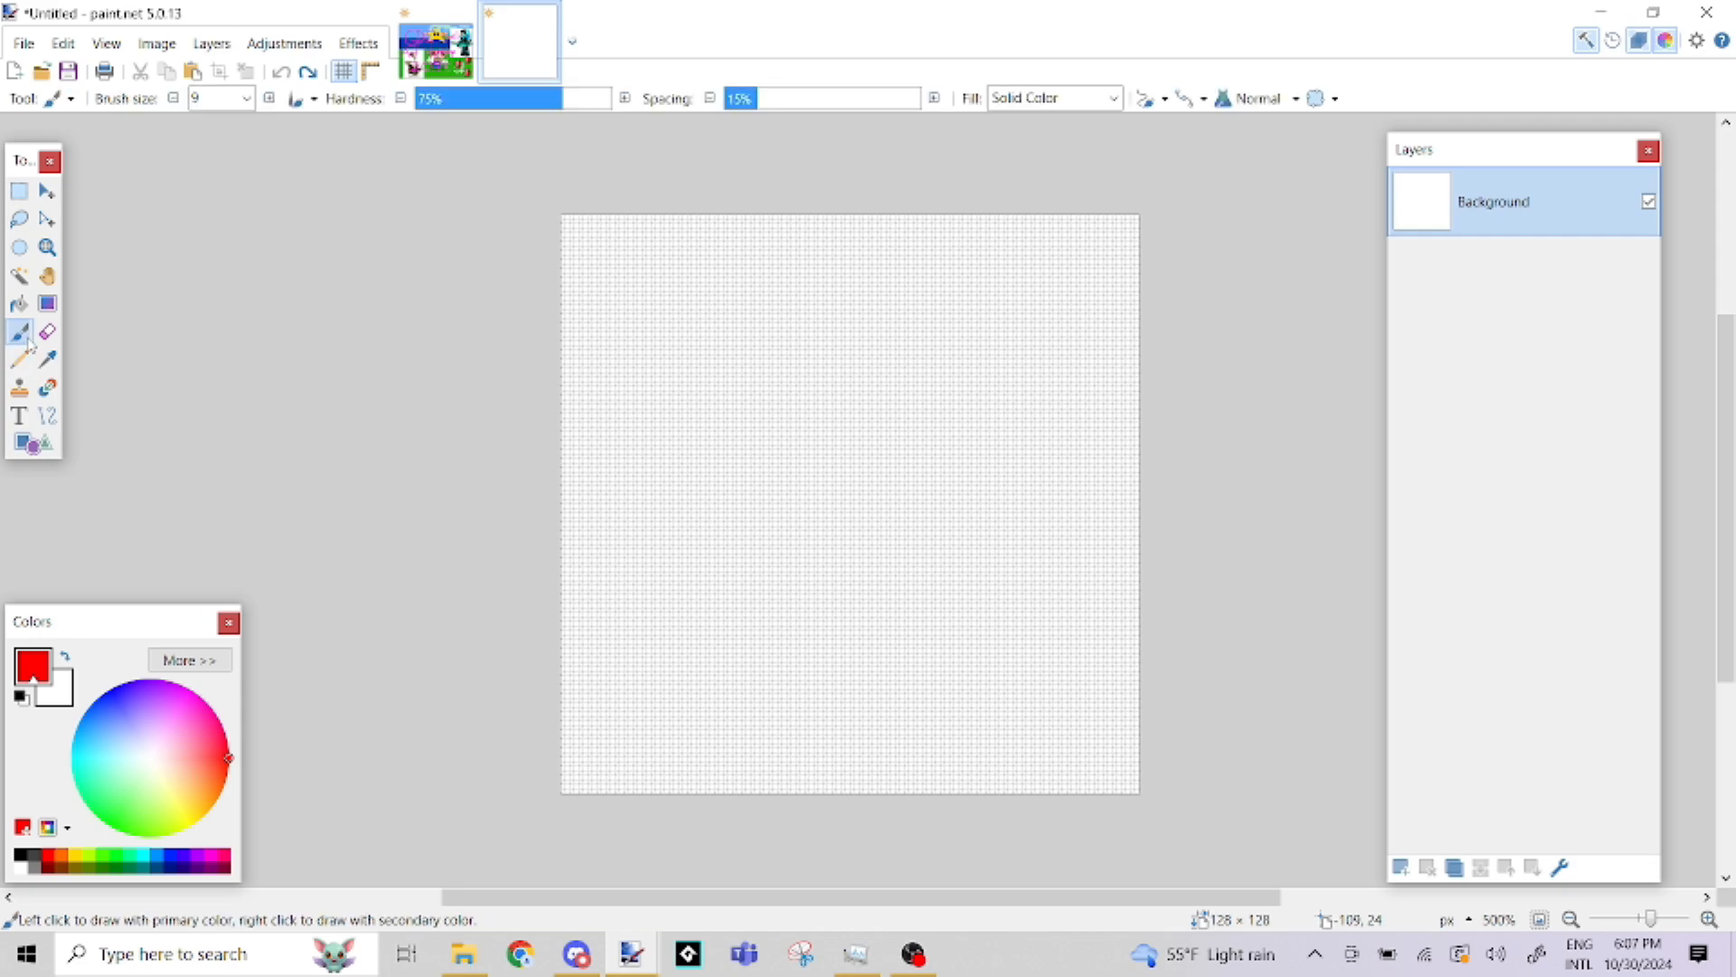
pyautogui.click(246, 97)
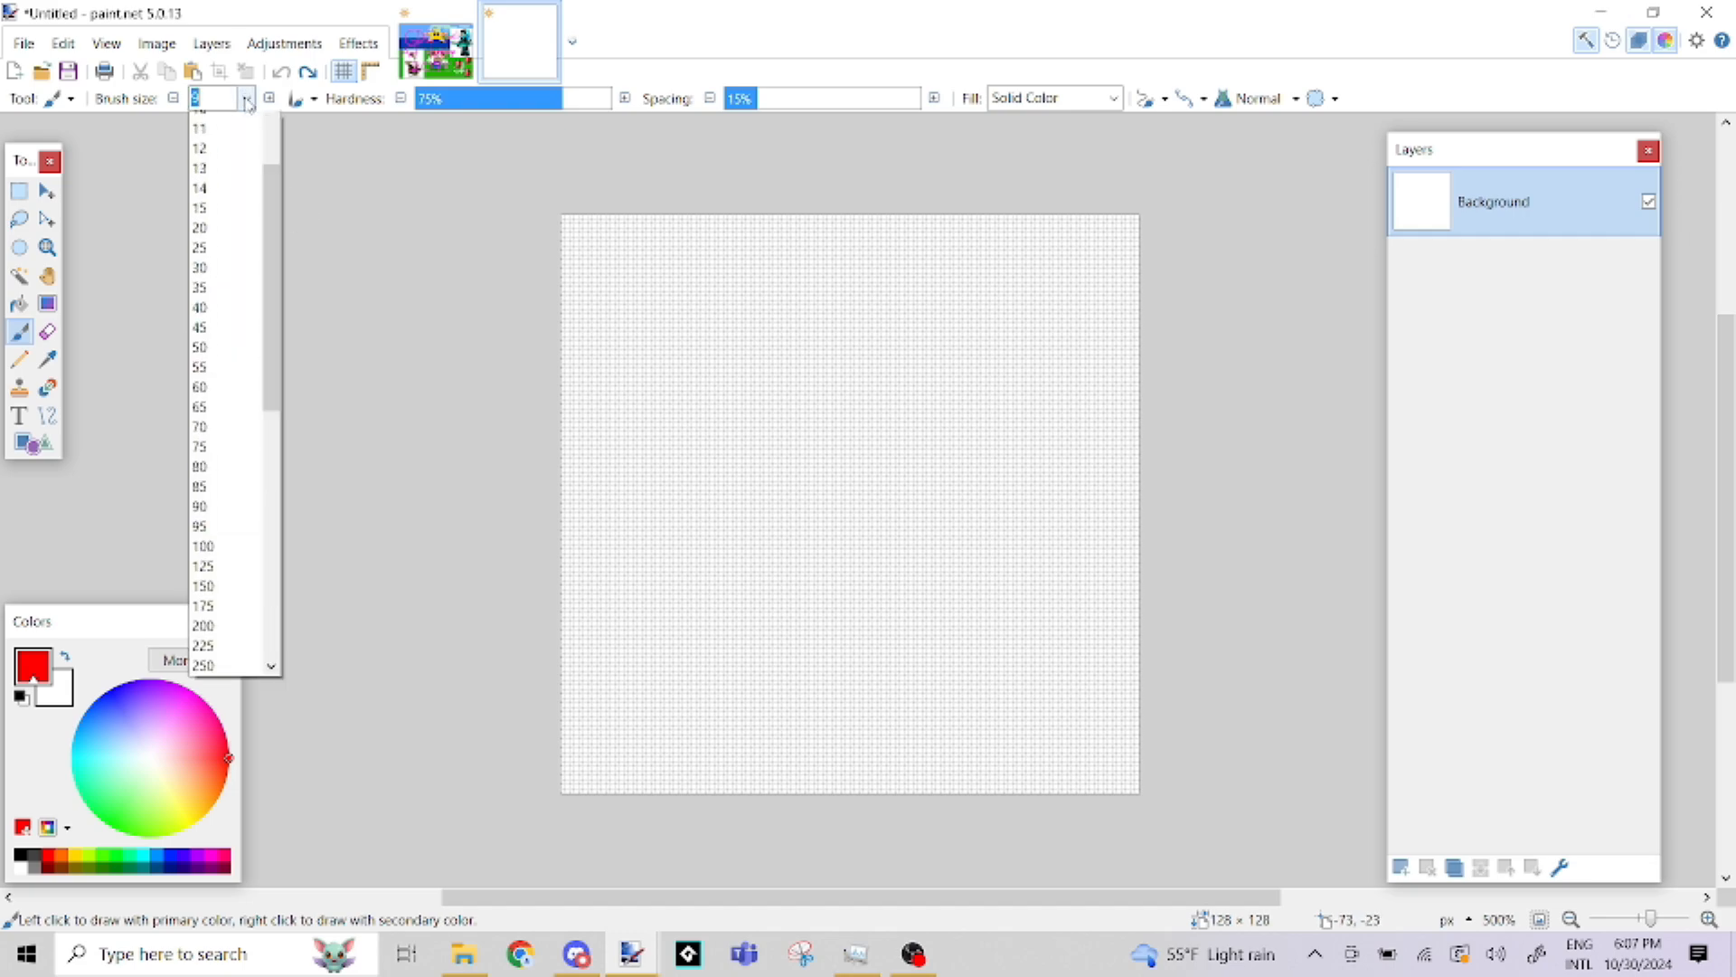
pyautogui.click(225, 143)
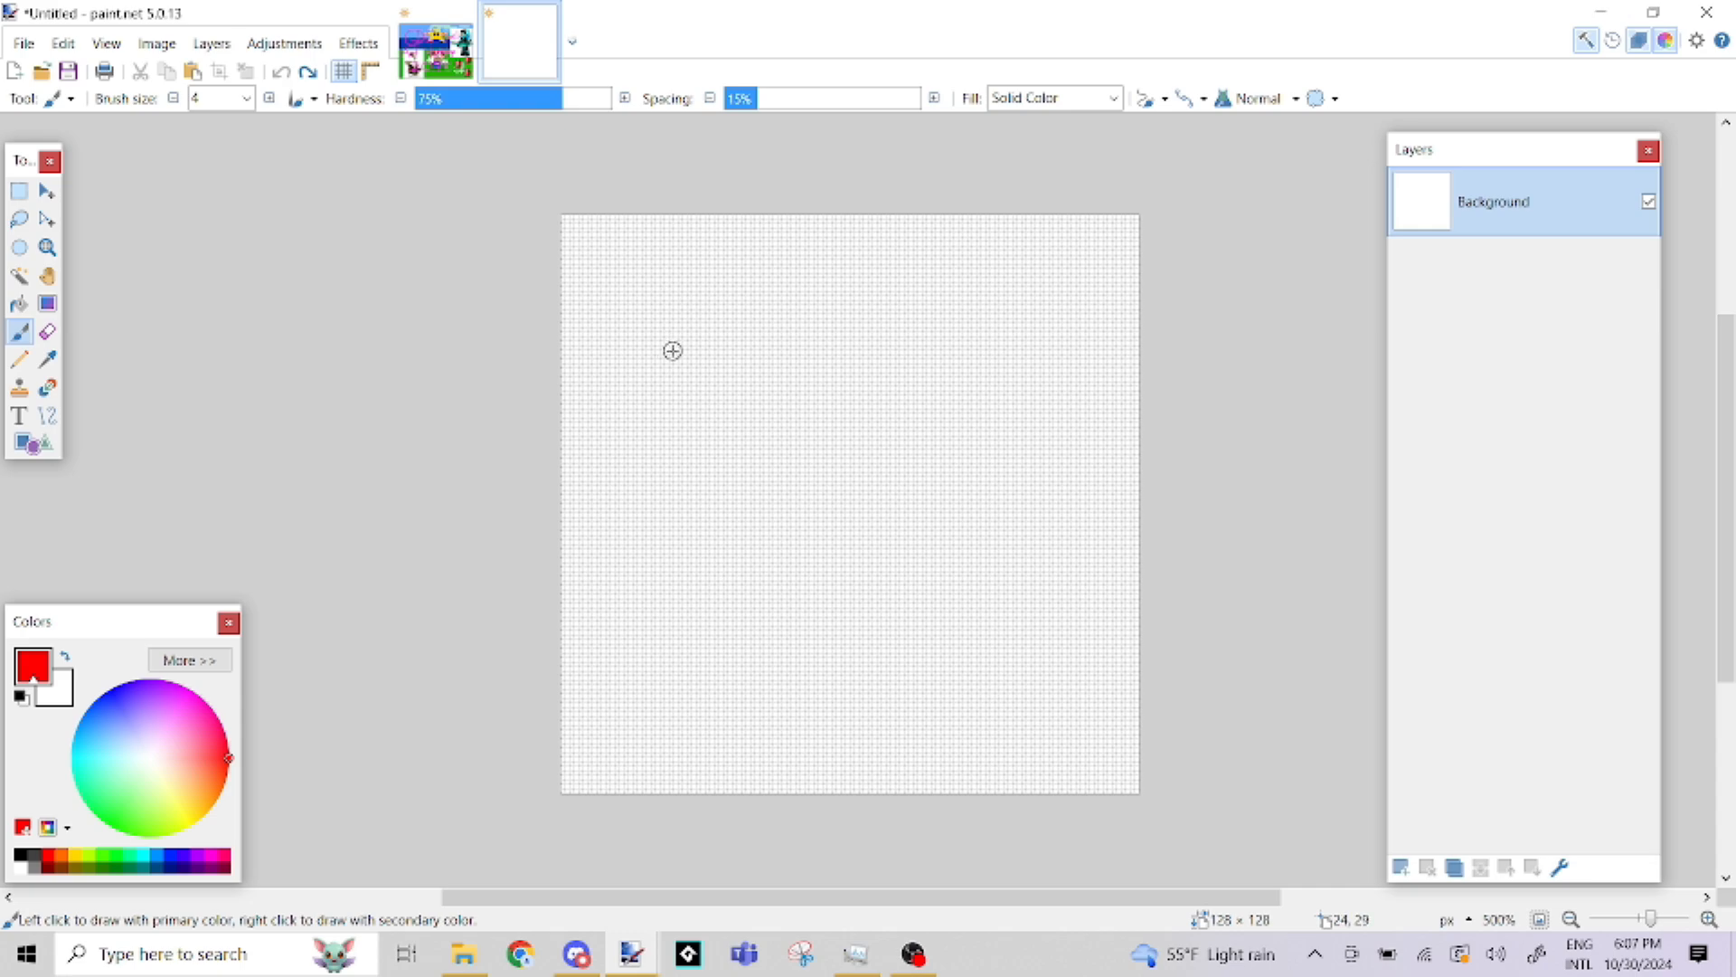
pyautogui.click(245, 99)
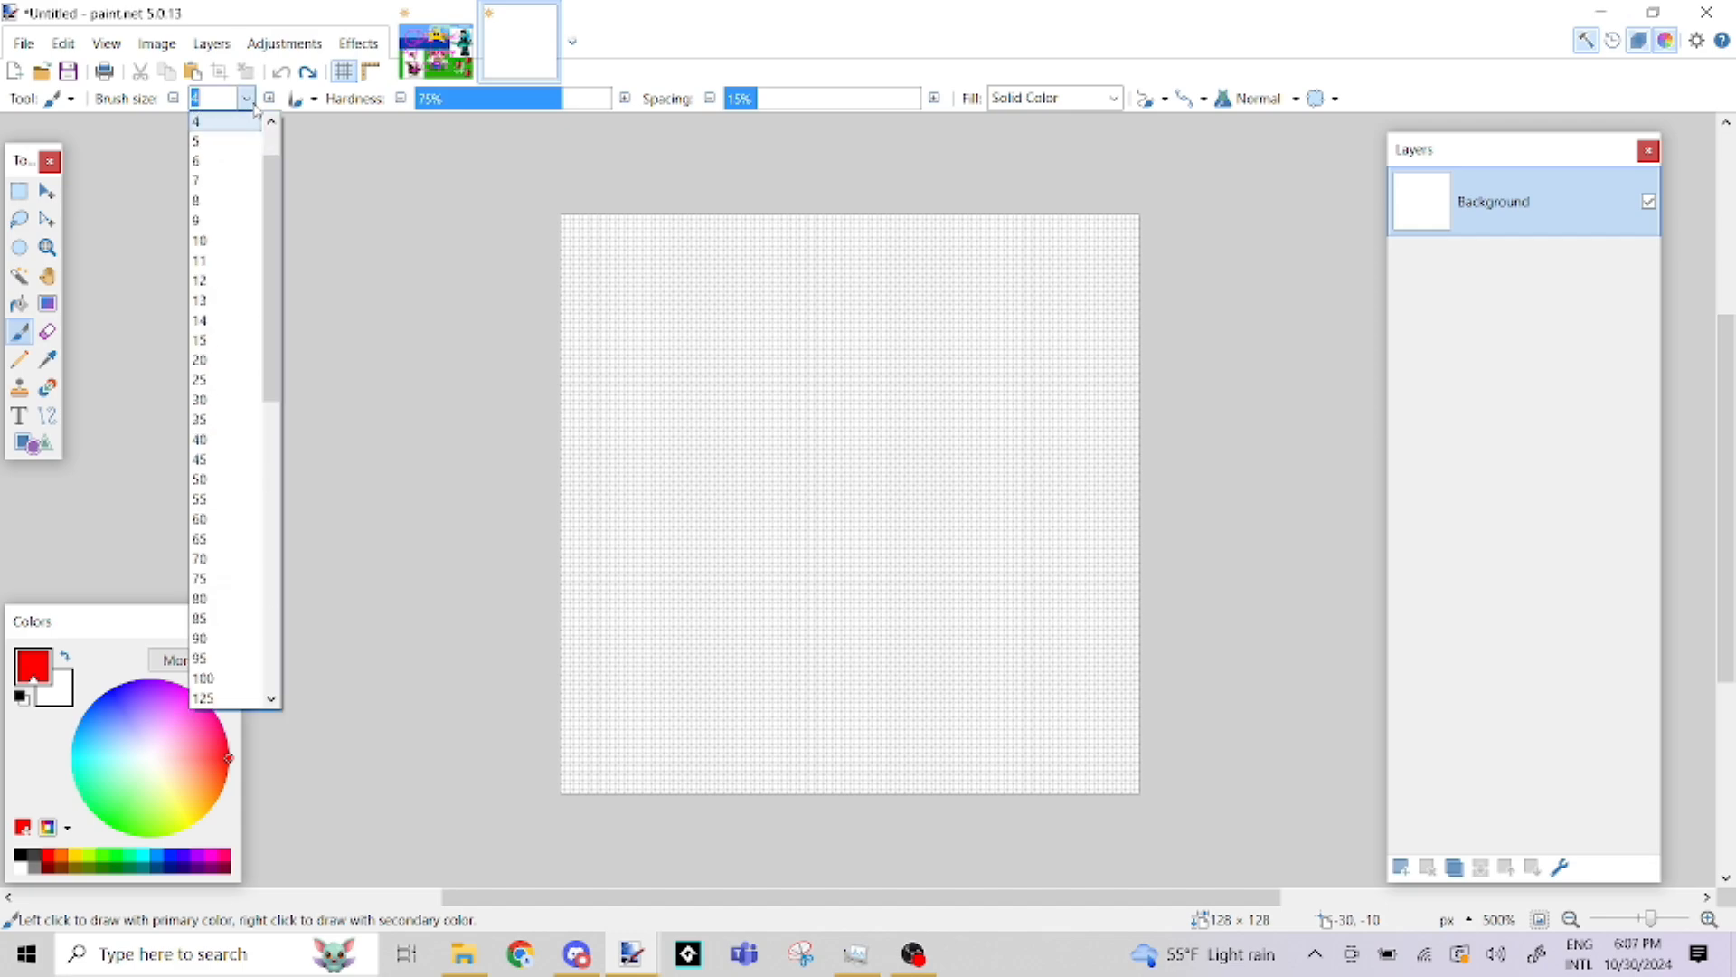
pyautogui.click(221, 202)
# Paint a thick red diagonal stroke from the canvas's upper-left area past its center and hide the pixel grid
pyautogui.click(642, 285)
pyautogui.moveTo(642, 284); pyautogui.dragTo(933, 523)
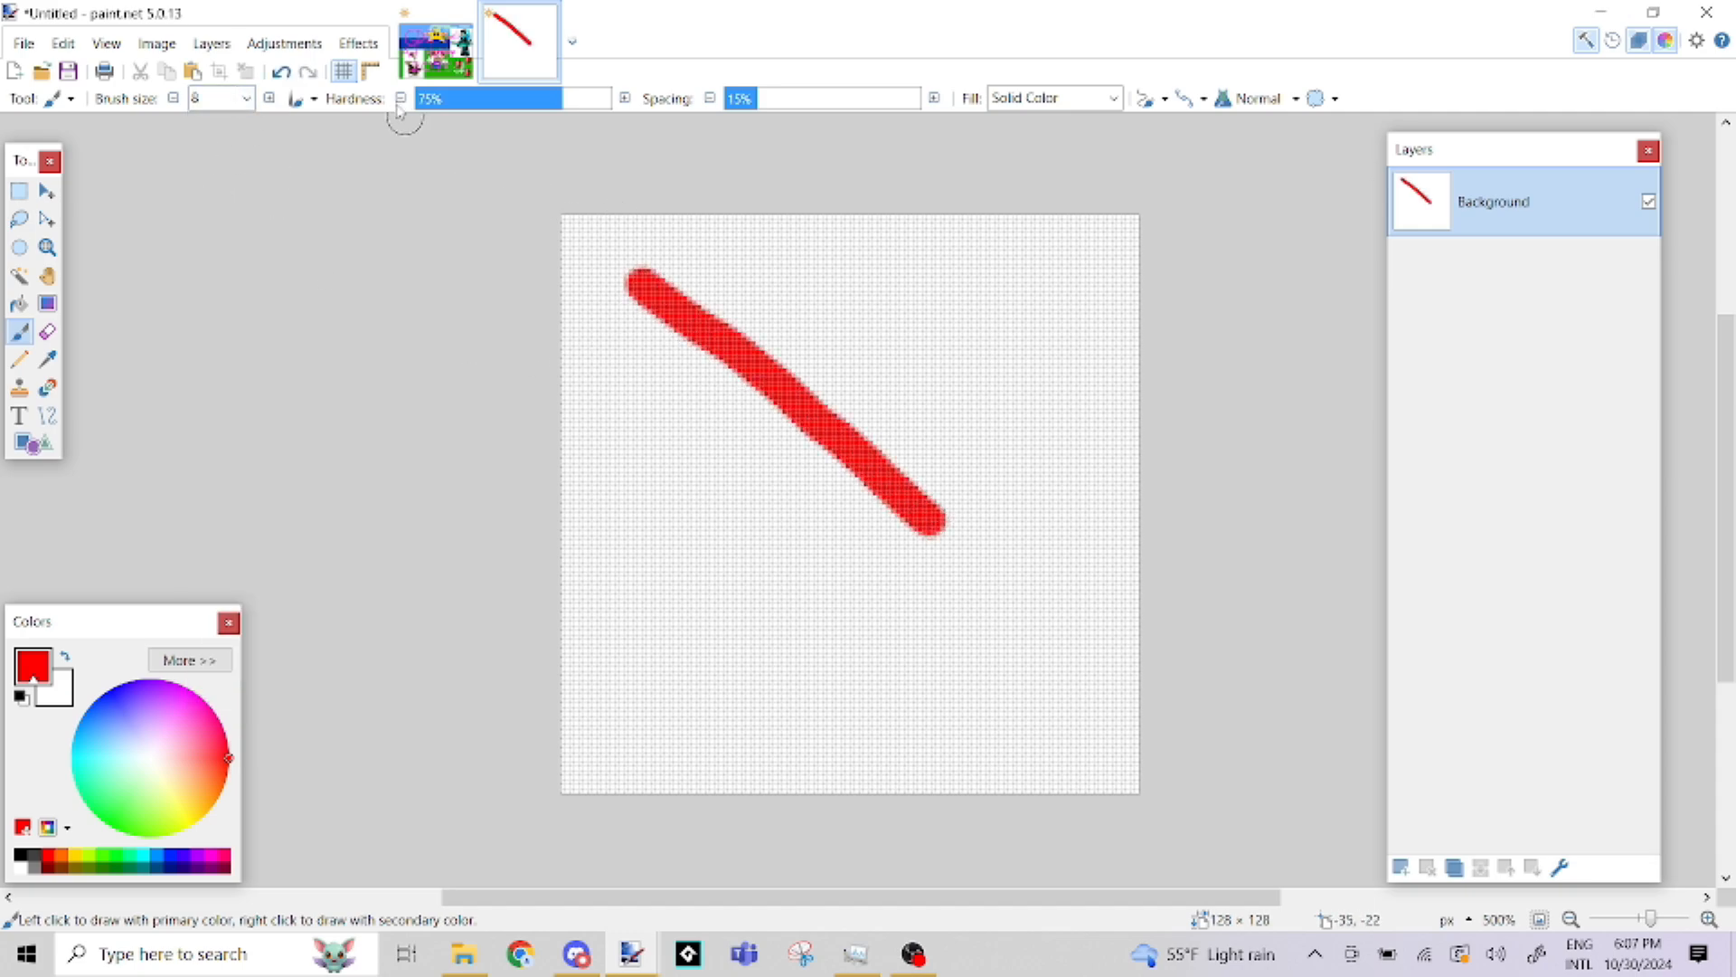
pyautogui.click(348, 72)
pyautogui.scroll(4, 749, 346)
pyautogui.scroll(-3, 786, 371)
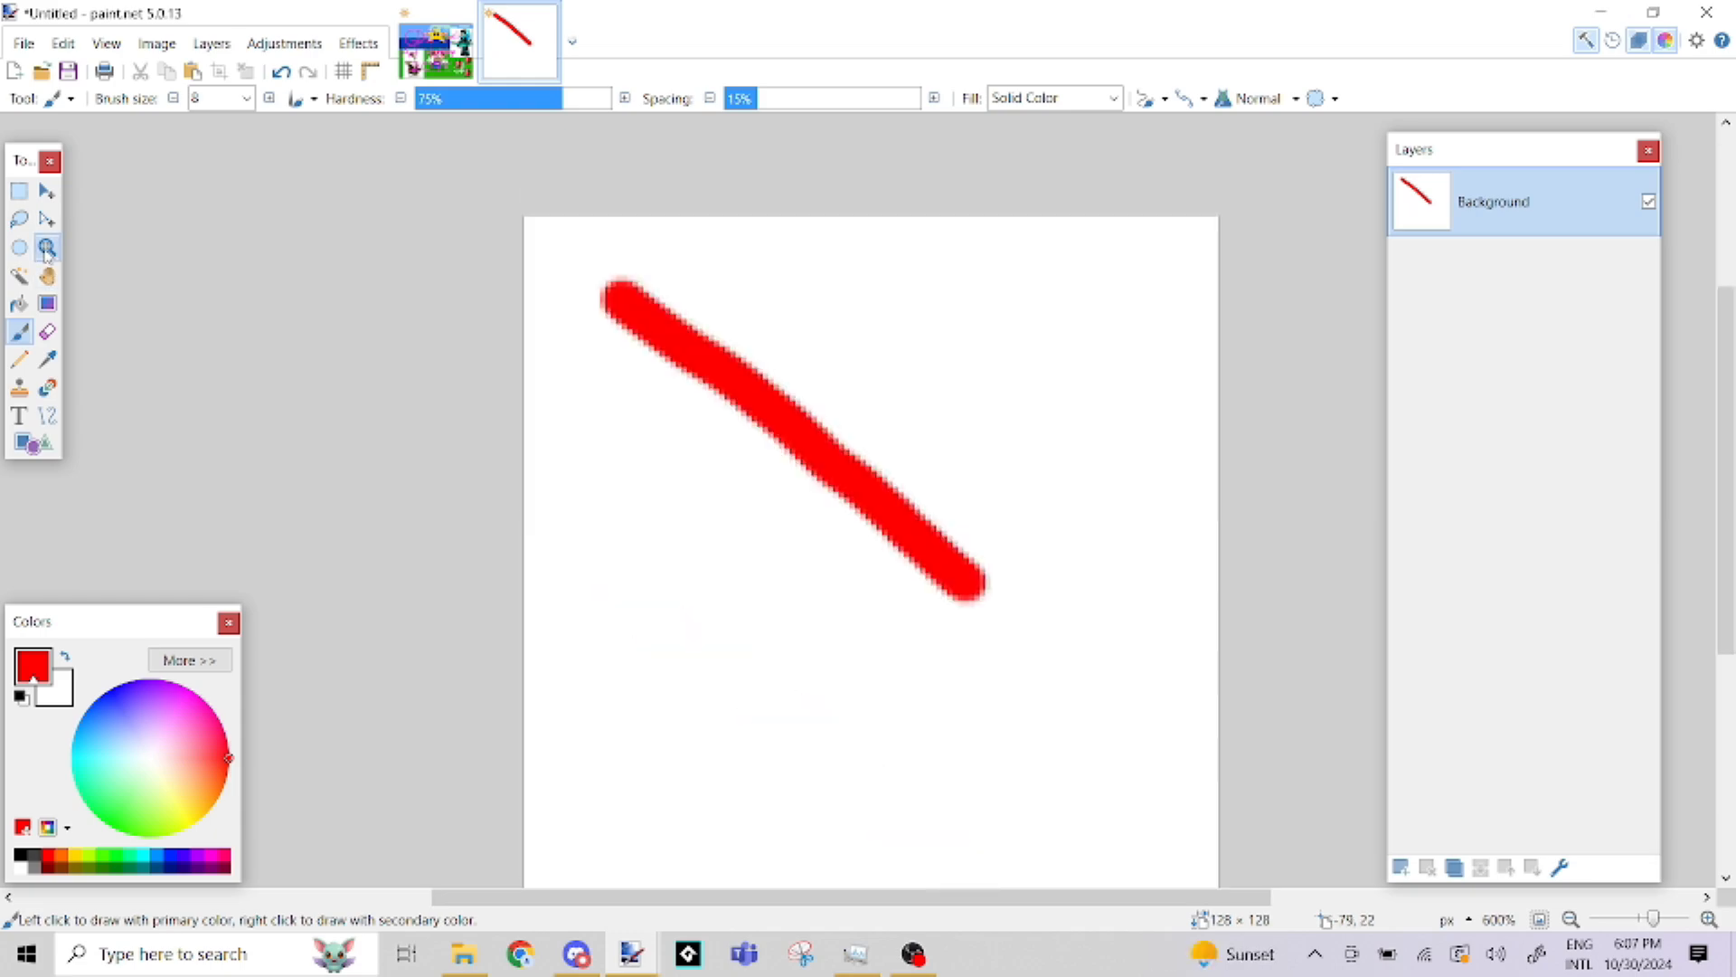
# Examine the pixels along the edges of the red diagonal stroke up close
pyautogui.click(47, 250)
pyautogui.click(854, 457)
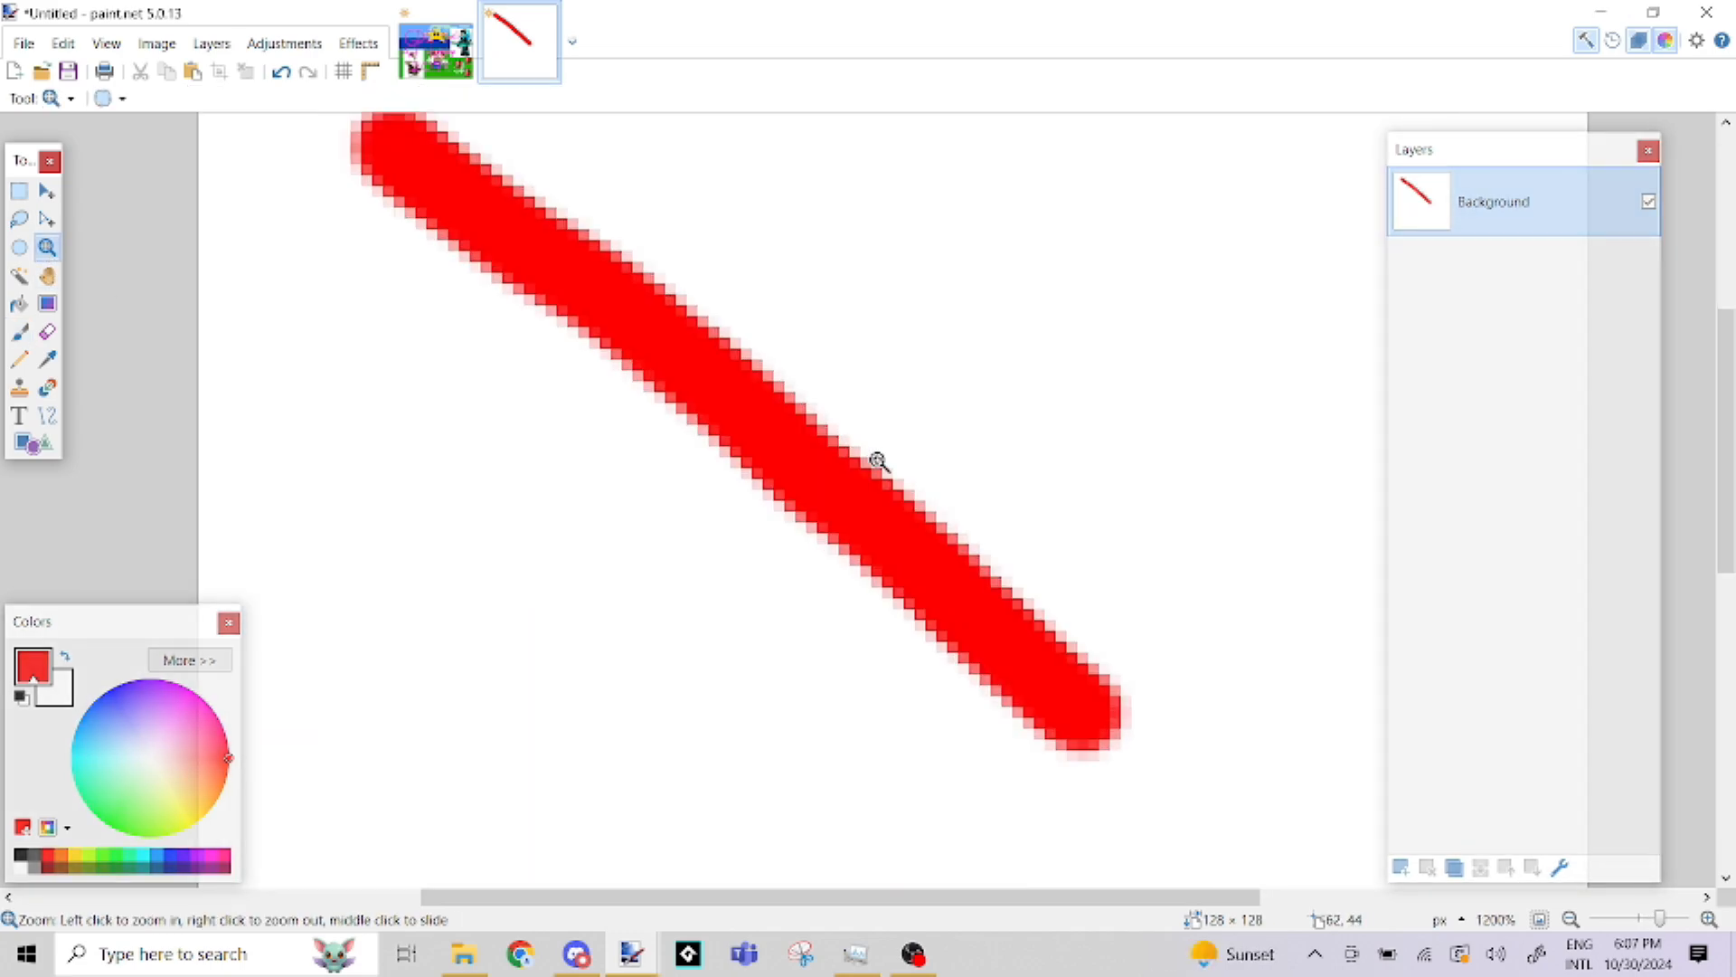
pyautogui.click(854, 457)
pyautogui.click(855, 457)
pyautogui.click(854, 457)
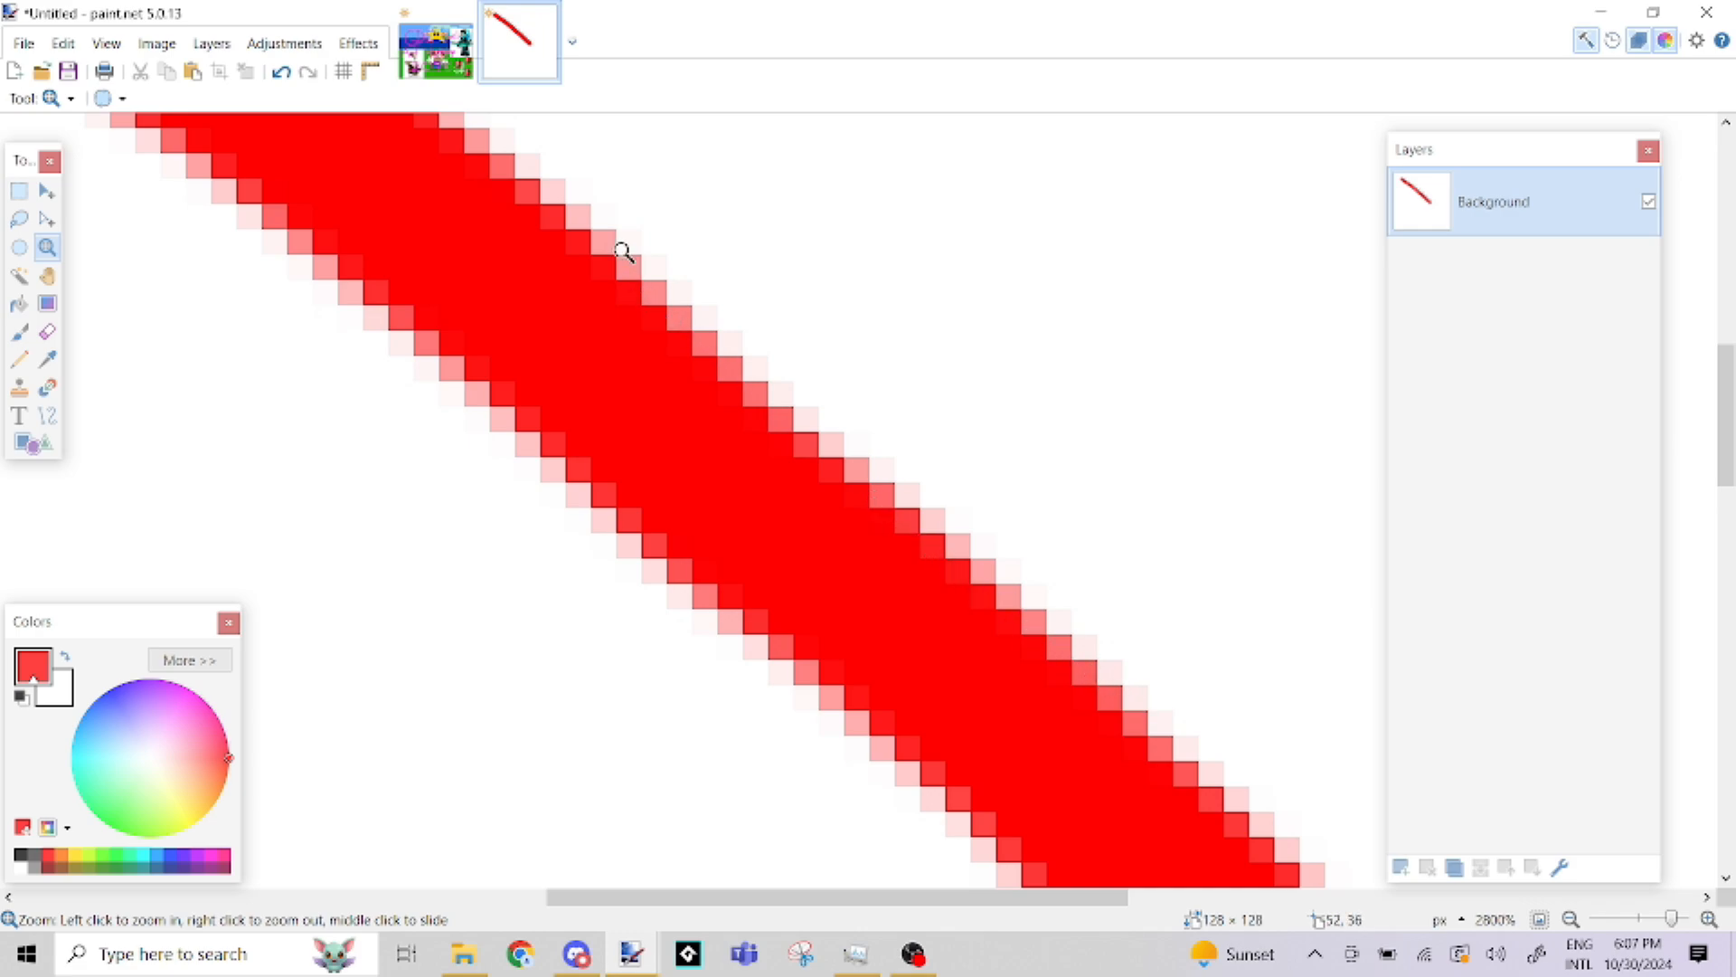
pyautogui.rightClick(937, 470)
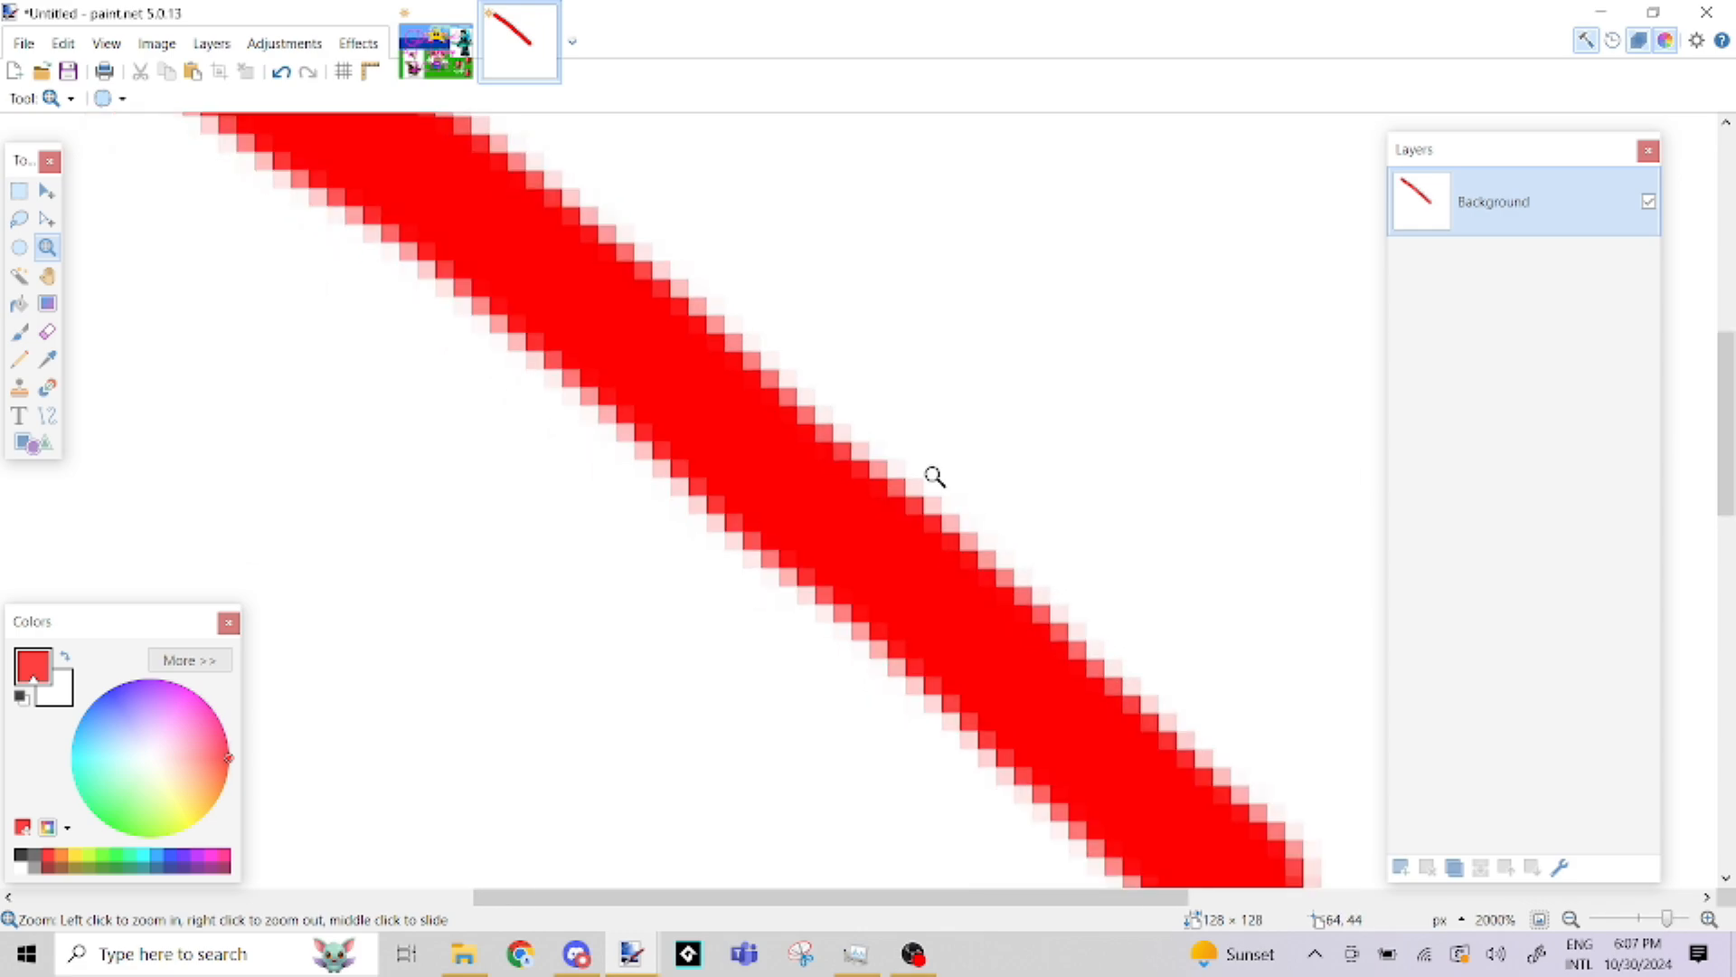
pyautogui.rightClick(937, 472)
pyautogui.rightClick(935, 474)
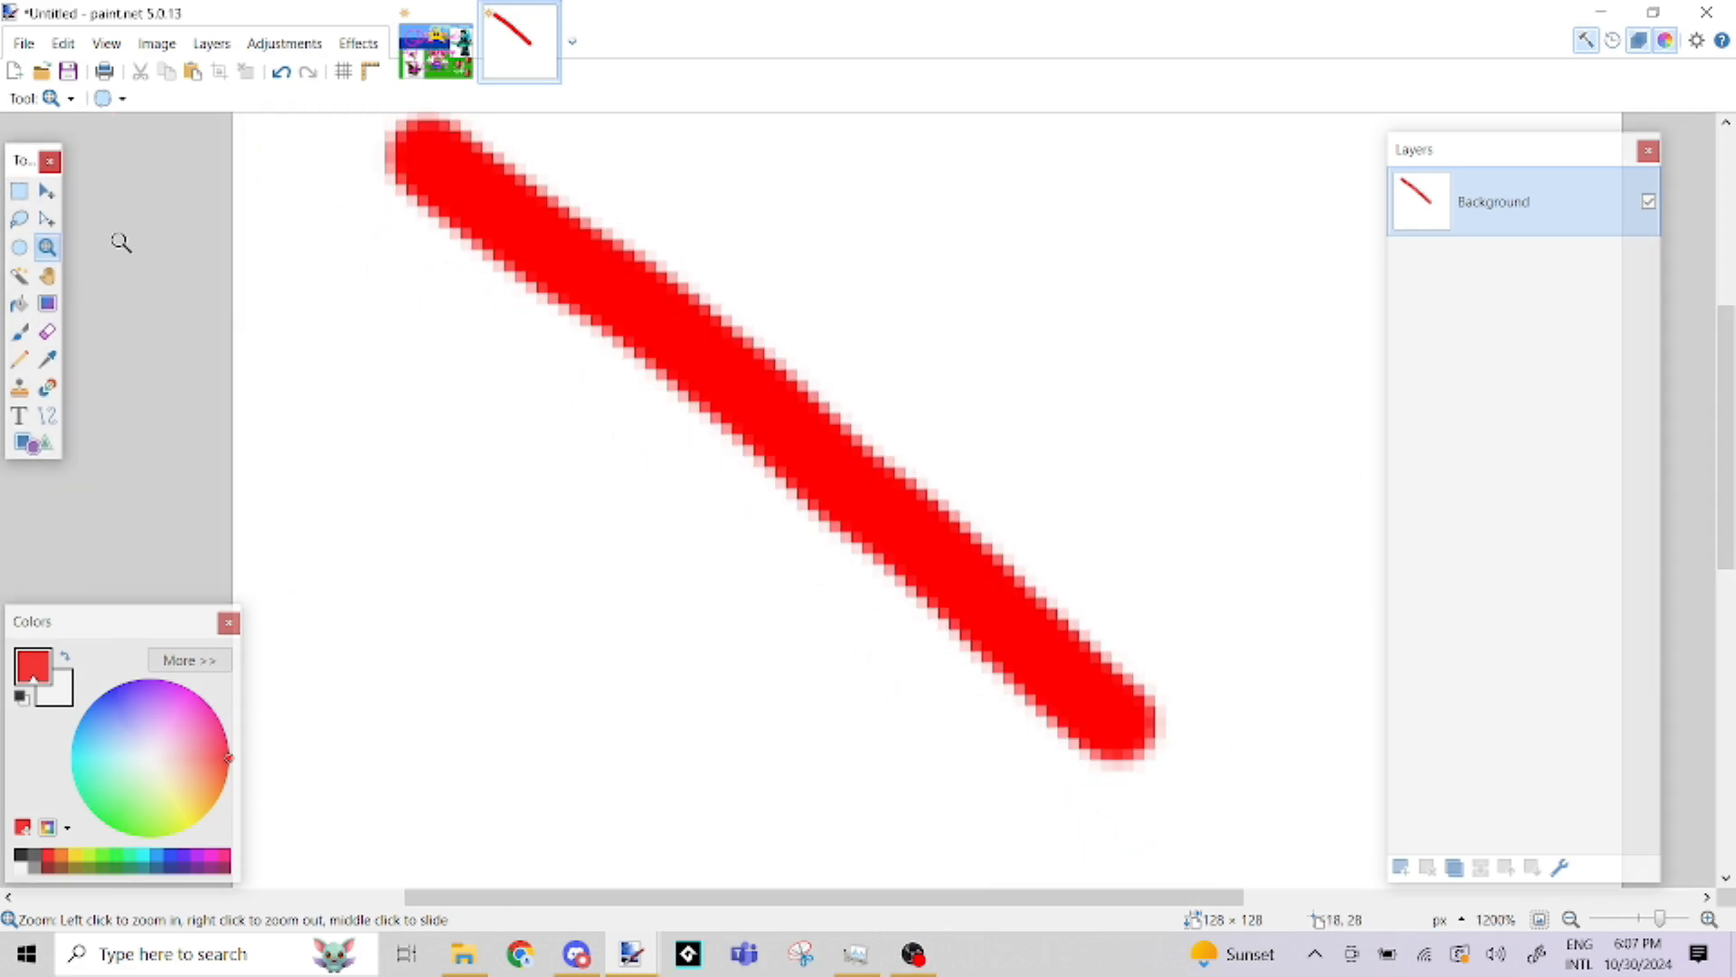
# Set the Paintbrush to aliased rendering so that it paints hard pixel edges
pyautogui.click(19, 331)
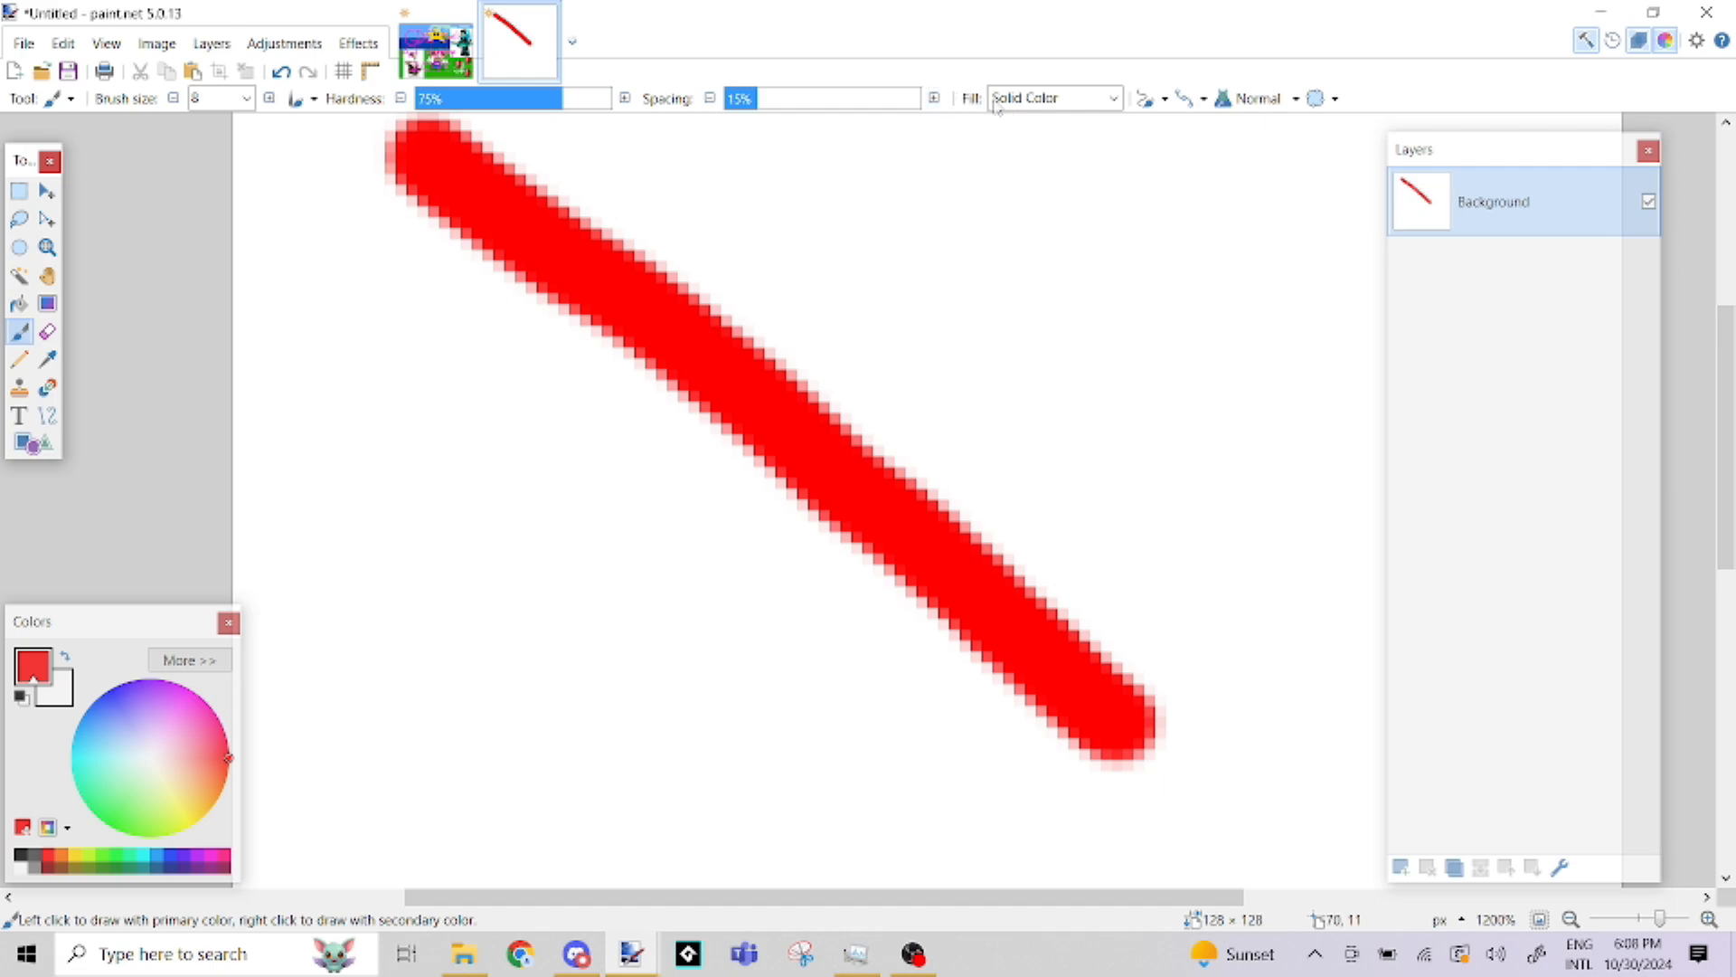
pyautogui.click(1192, 99)
pyautogui.click(1186, 102)
pyautogui.click(1207, 103)
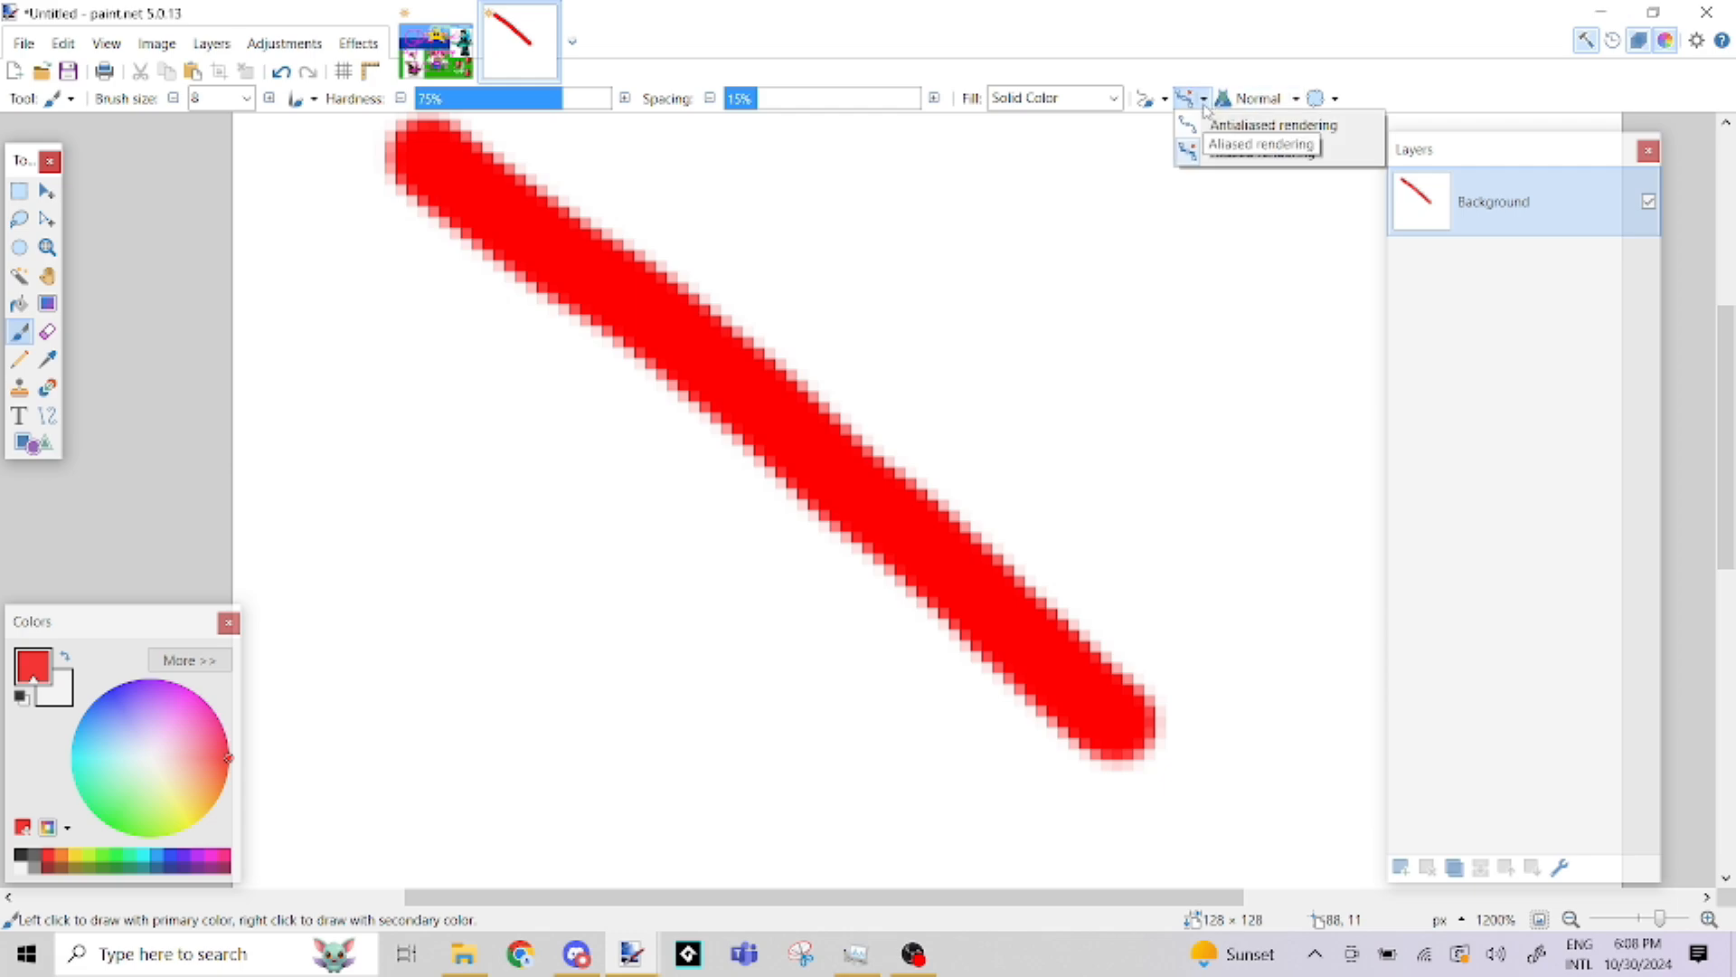
pyautogui.click(1226, 149)
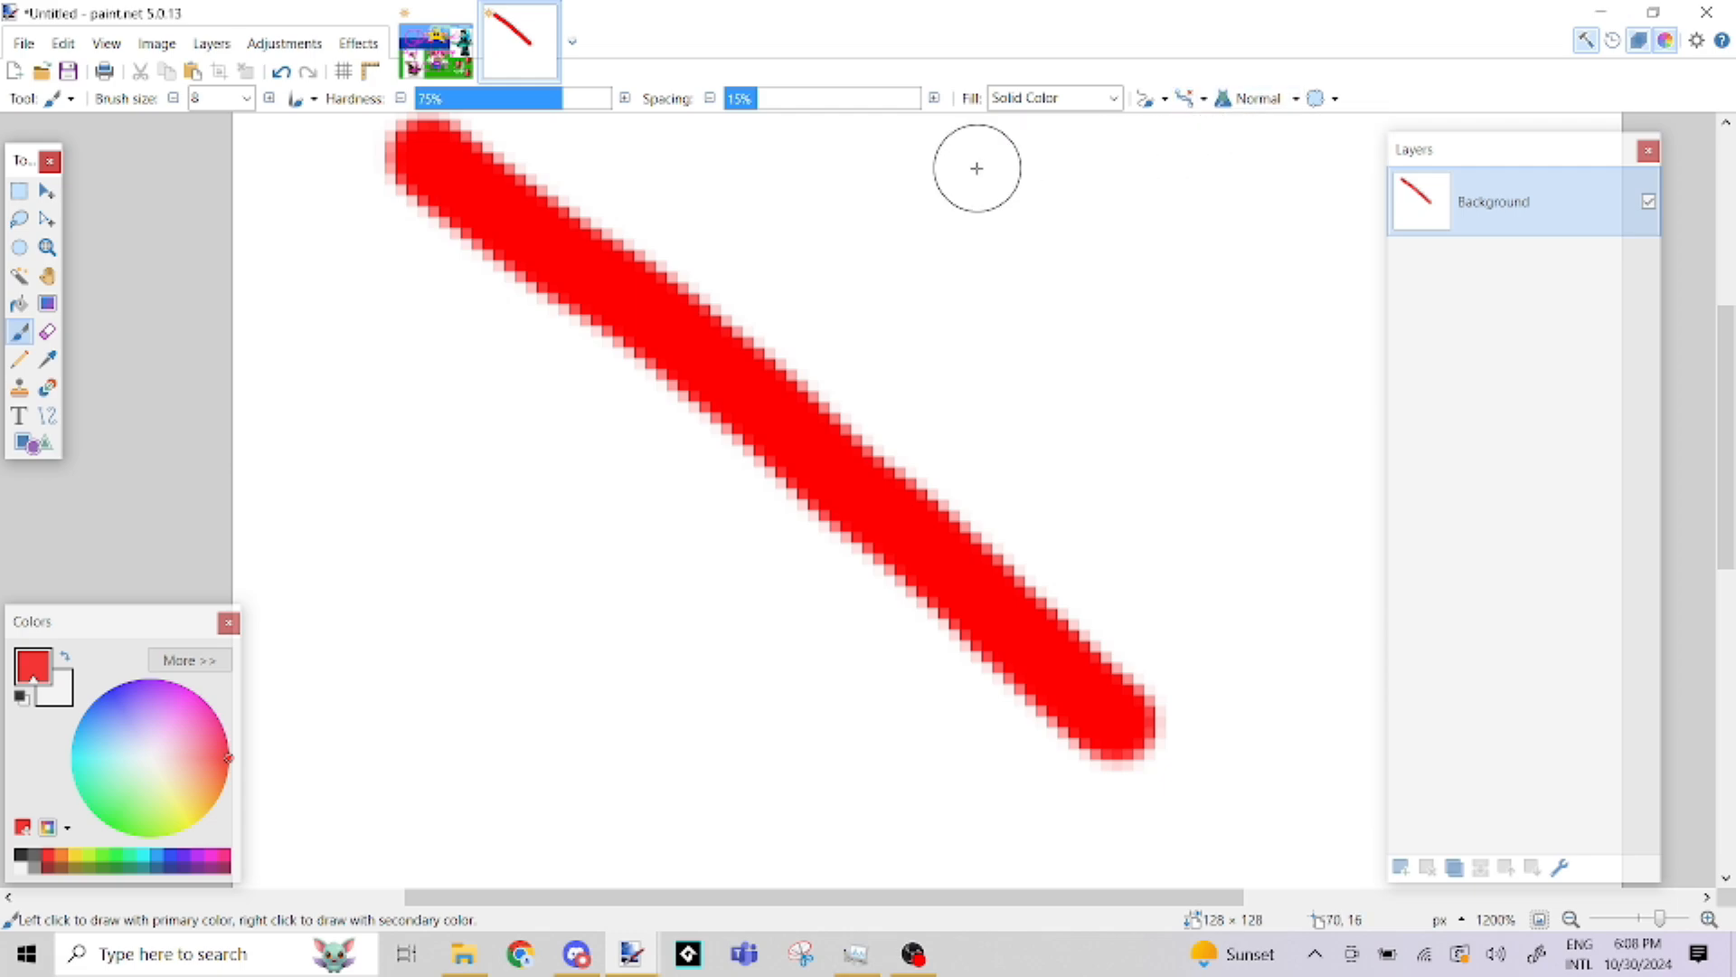
# Paint a second, aliased red stroke above the first one and undo both strokes
pyautogui.moveTo(848, 207)
pyautogui.mouseDown()
pyautogui.moveTo(1057, 406)
pyautogui.moveTo(1244, 512)
pyautogui.mouseUp()
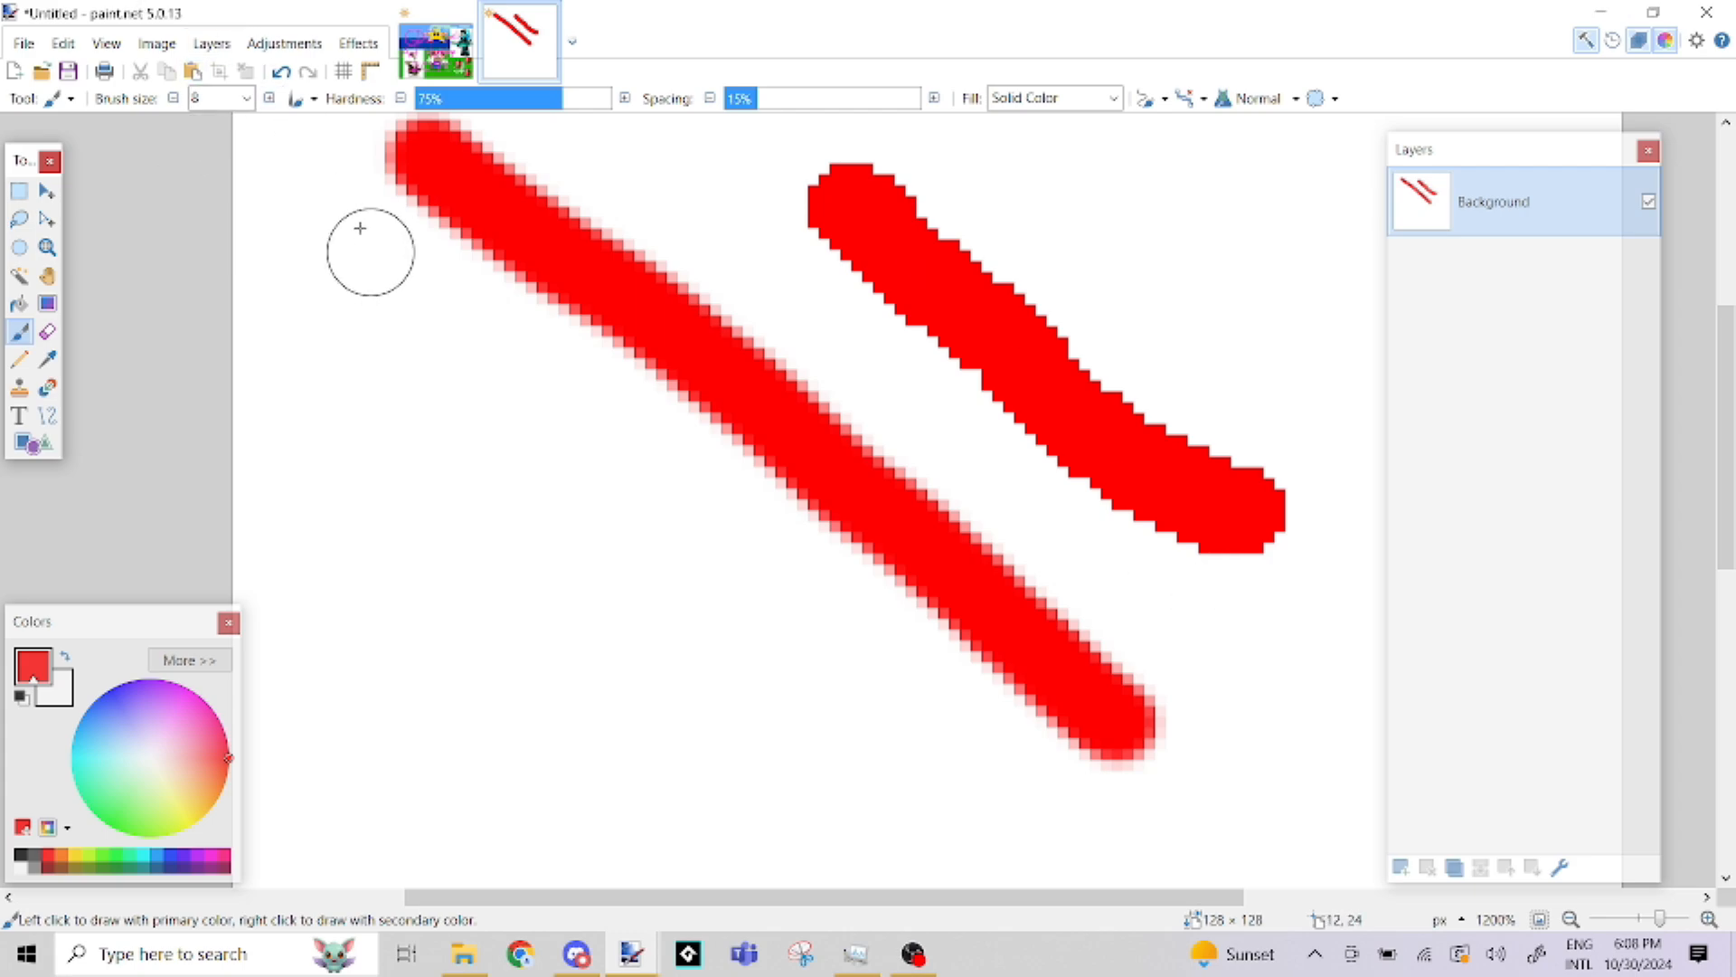
pyautogui.click(281, 73)
pyautogui.click(281, 73)
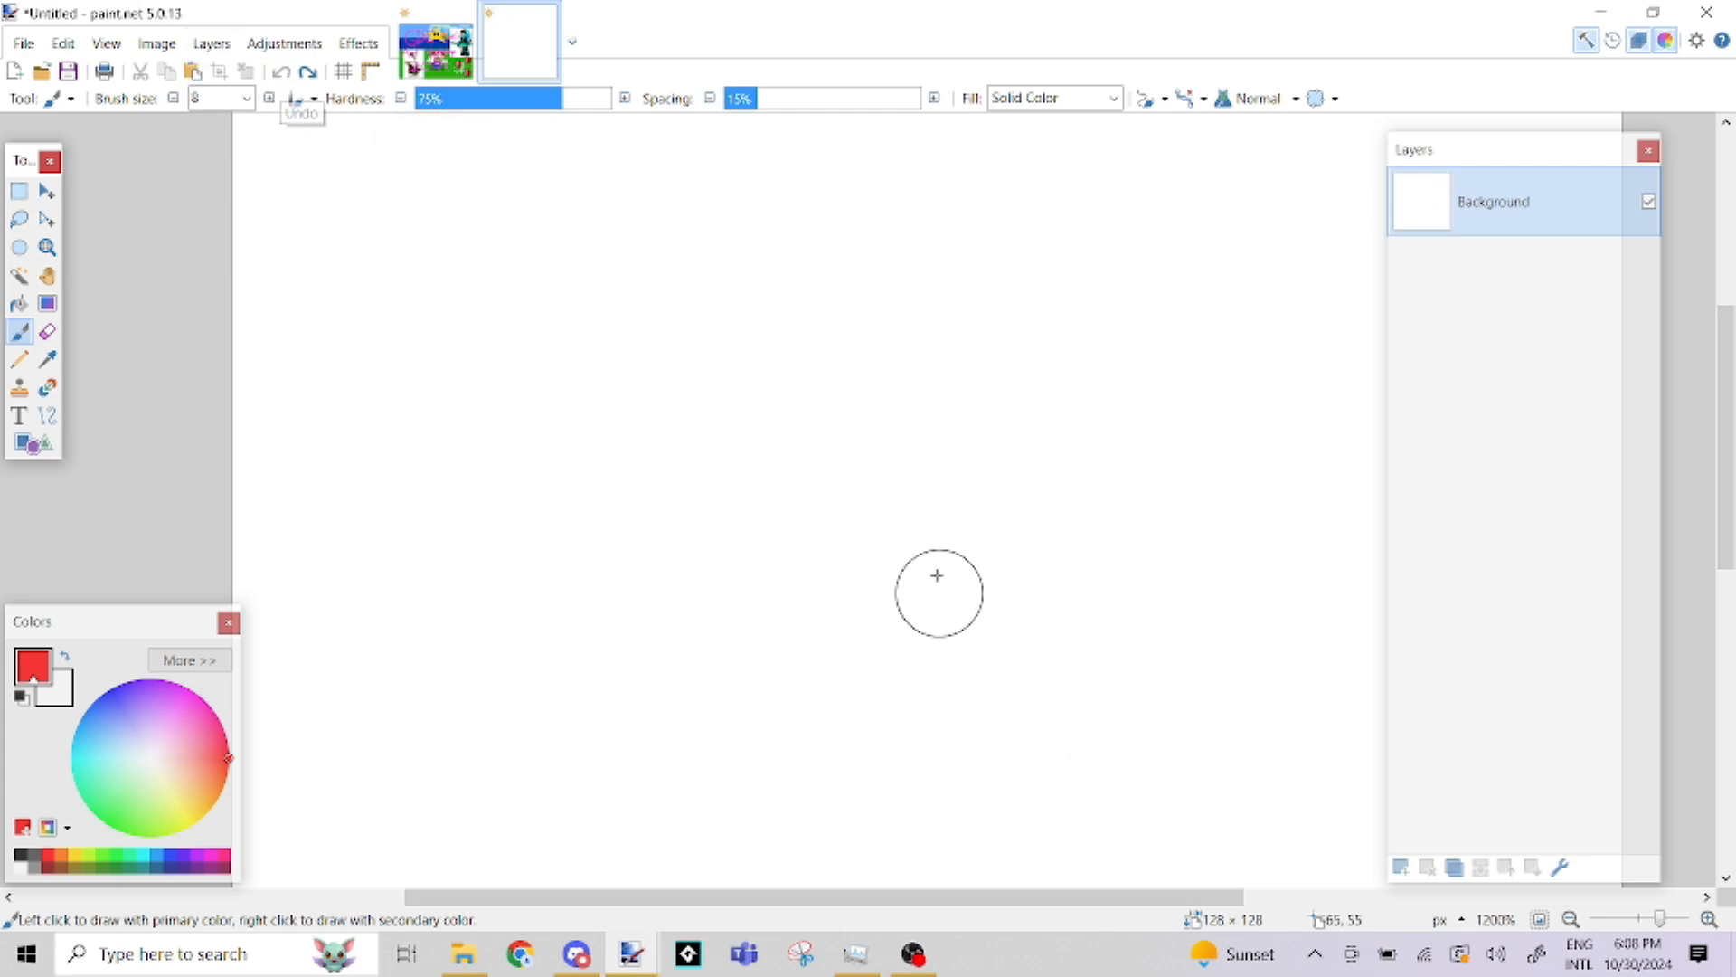
# Turn the pixel grid back on over the cleared canvas at 800% magnification
pyautogui.click(47, 247)
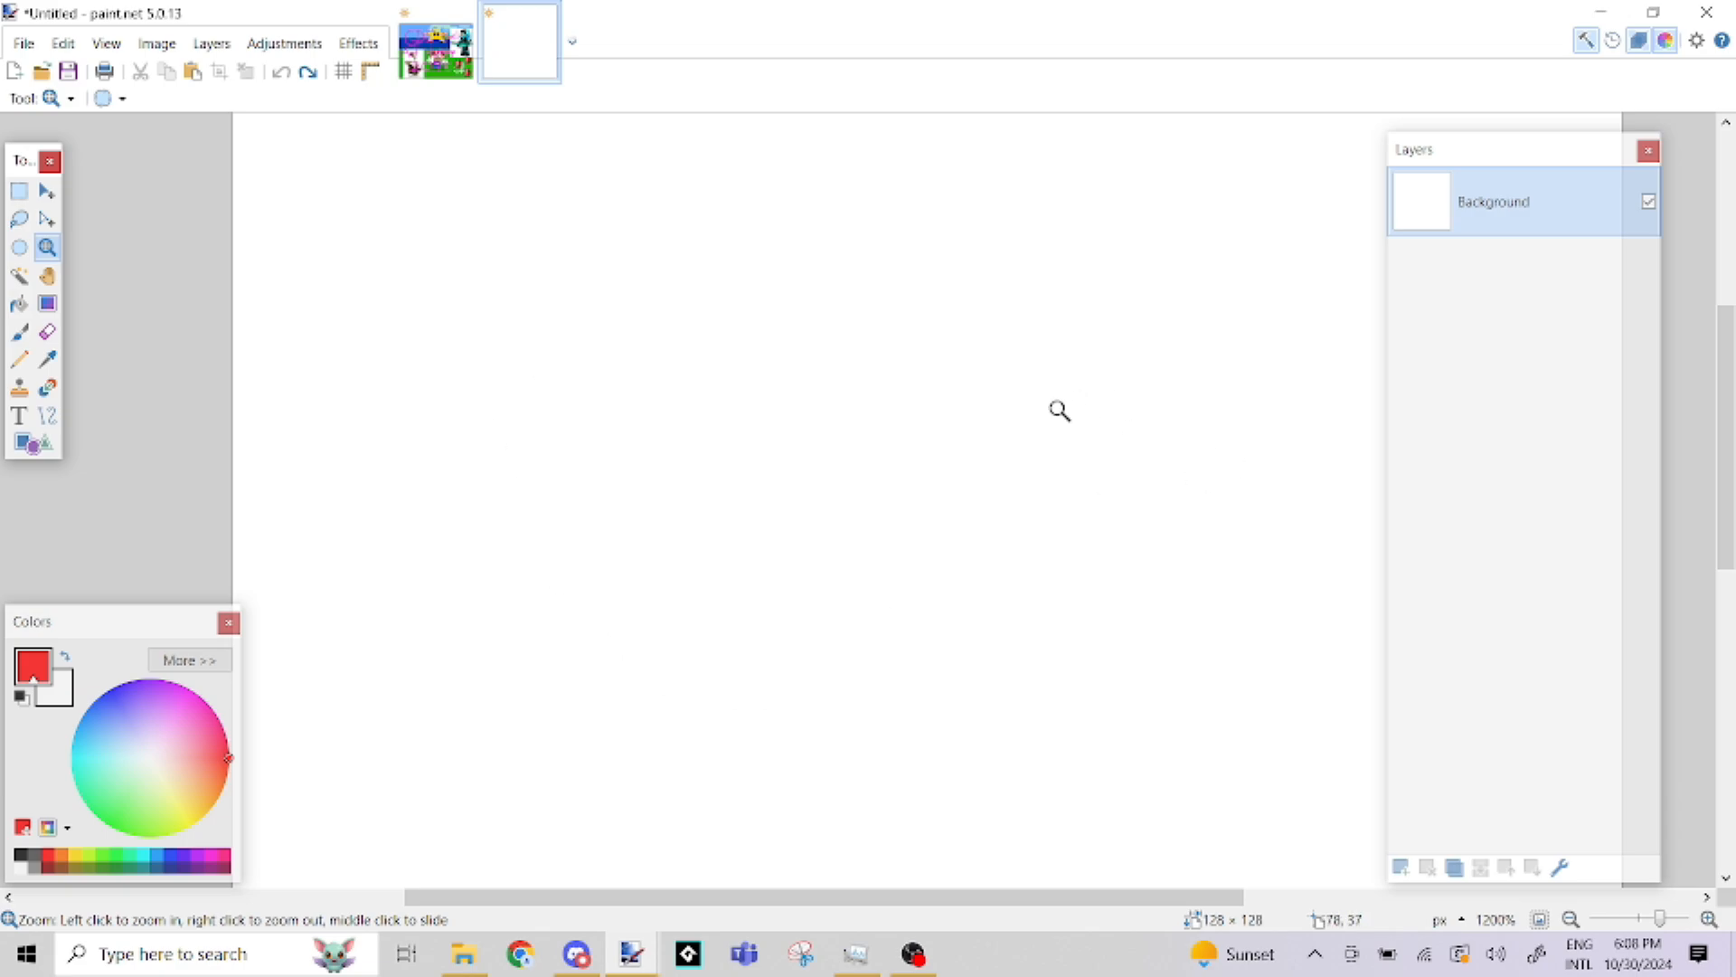
pyautogui.rightClick(918, 403)
pyautogui.rightClick(918, 403)
pyautogui.click(351, 82)
pyautogui.moveTo(886, 468); pyautogui.dragTo(820, 435)
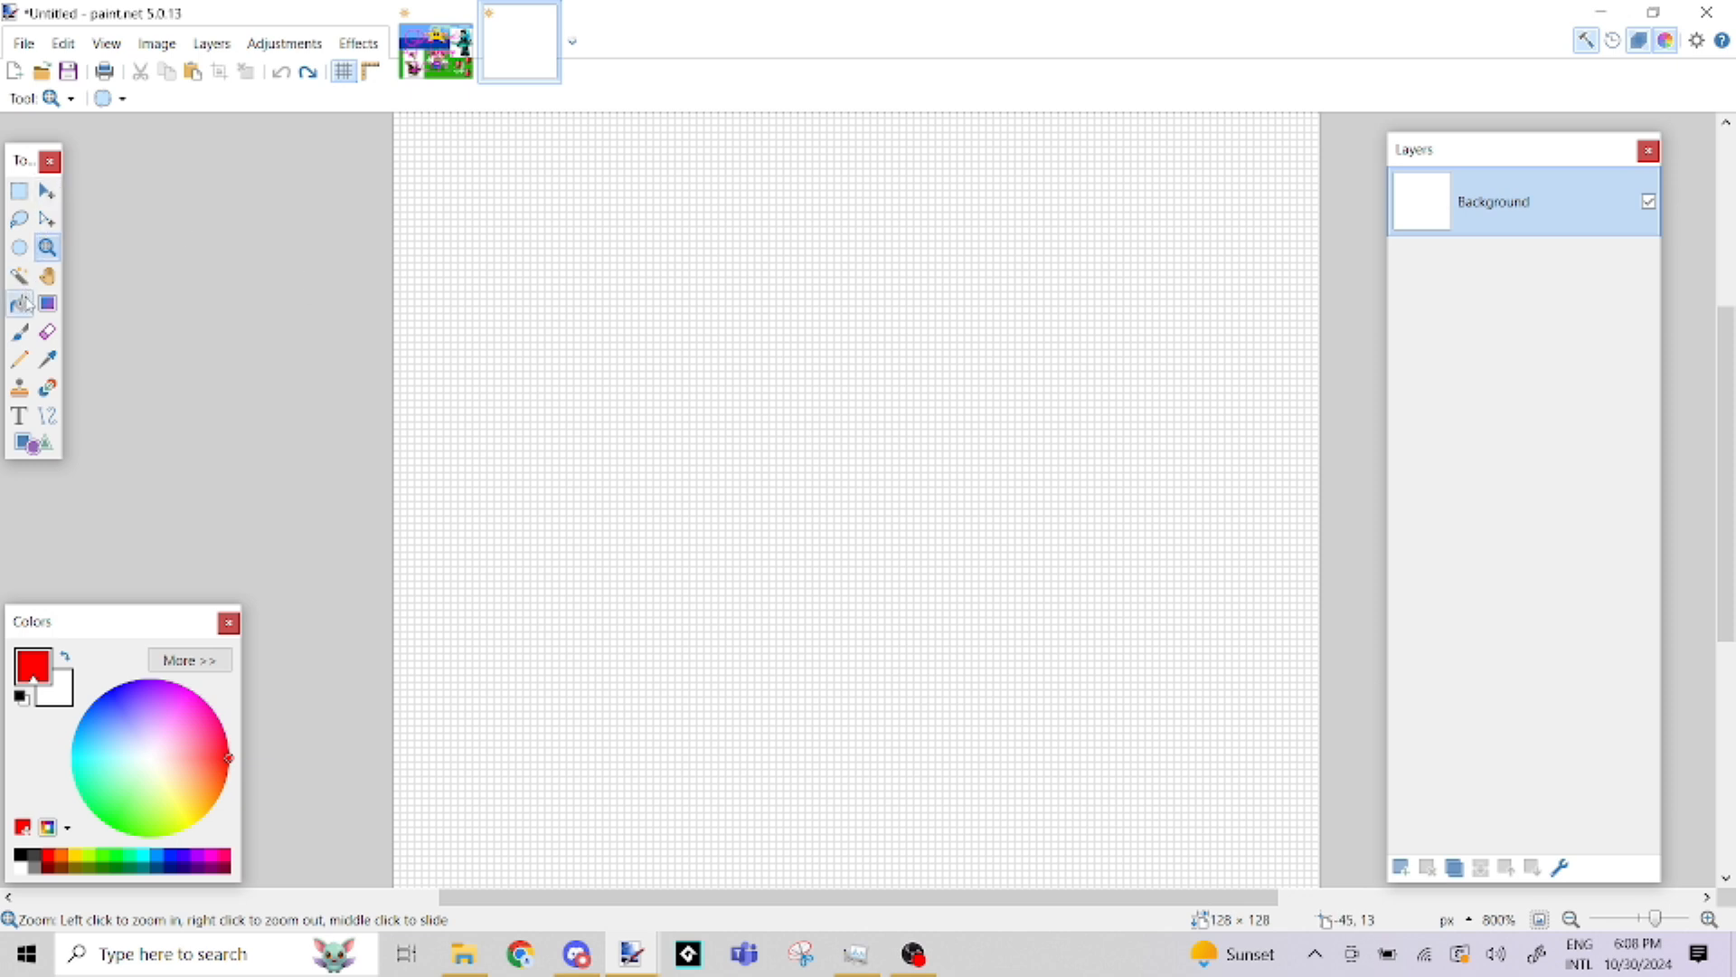
# Paint a closed red loop on the canvas with the Paintbrush and fill its interior with black
pyautogui.click(20, 332)
pyautogui.moveTo(595, 571)
pyautogui.mouseDown()
pyautogui.moveTo(617, 260)
pyautogui.moveTo(1113, 367)
pyautogui.moveTo(1143, 693)
pyautogui.moveTo(814, 767)
pyautogui.moveTo(674, 619)
pyautogui.moveTo(604, 572)
pyautogui.mouseUp()
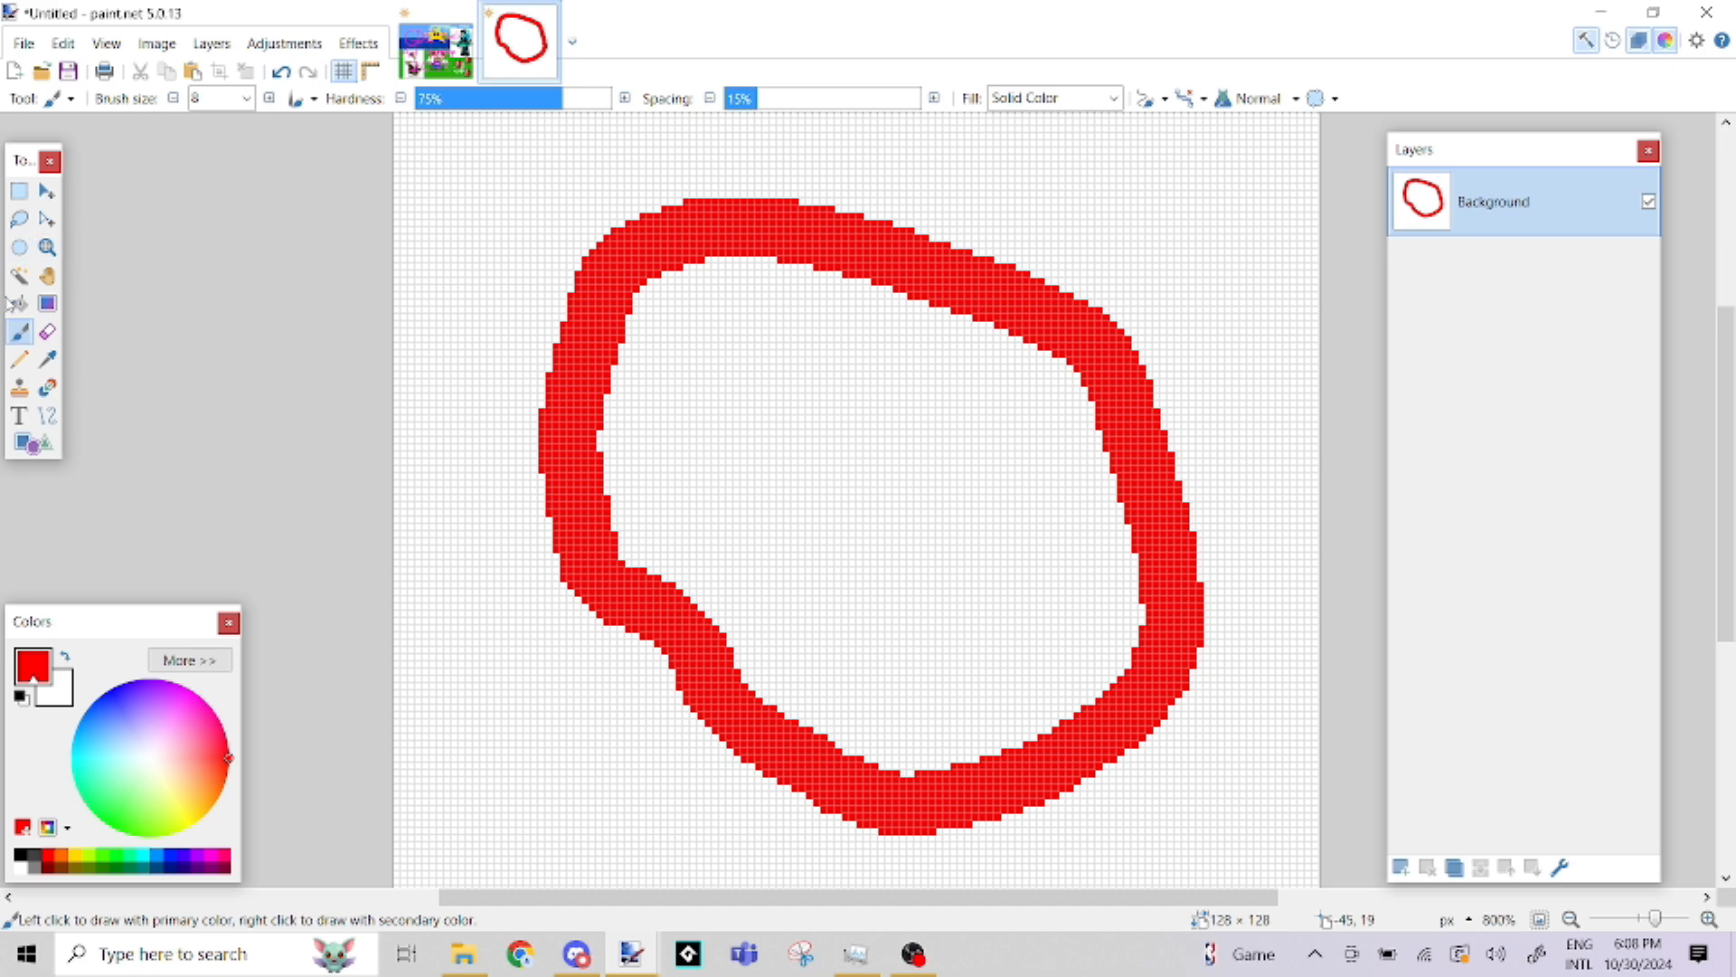
pyautogui.click(16, 306)
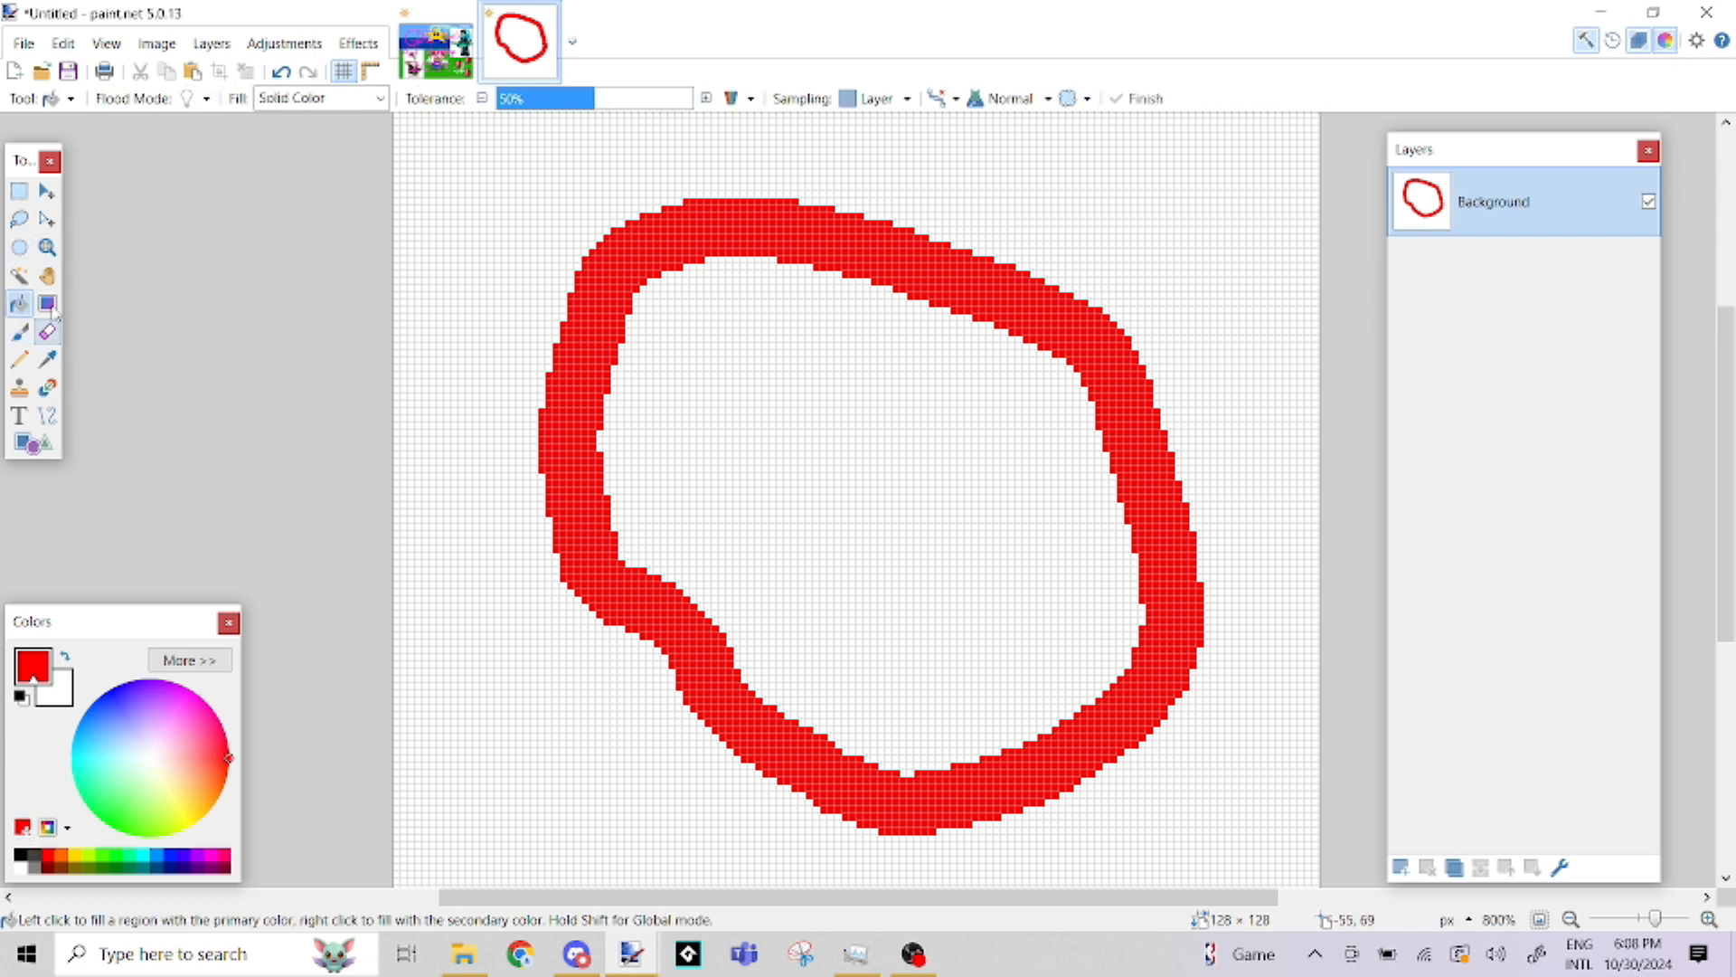
pyautogui.click(23, 855)
pyautogui.click(882, 407)
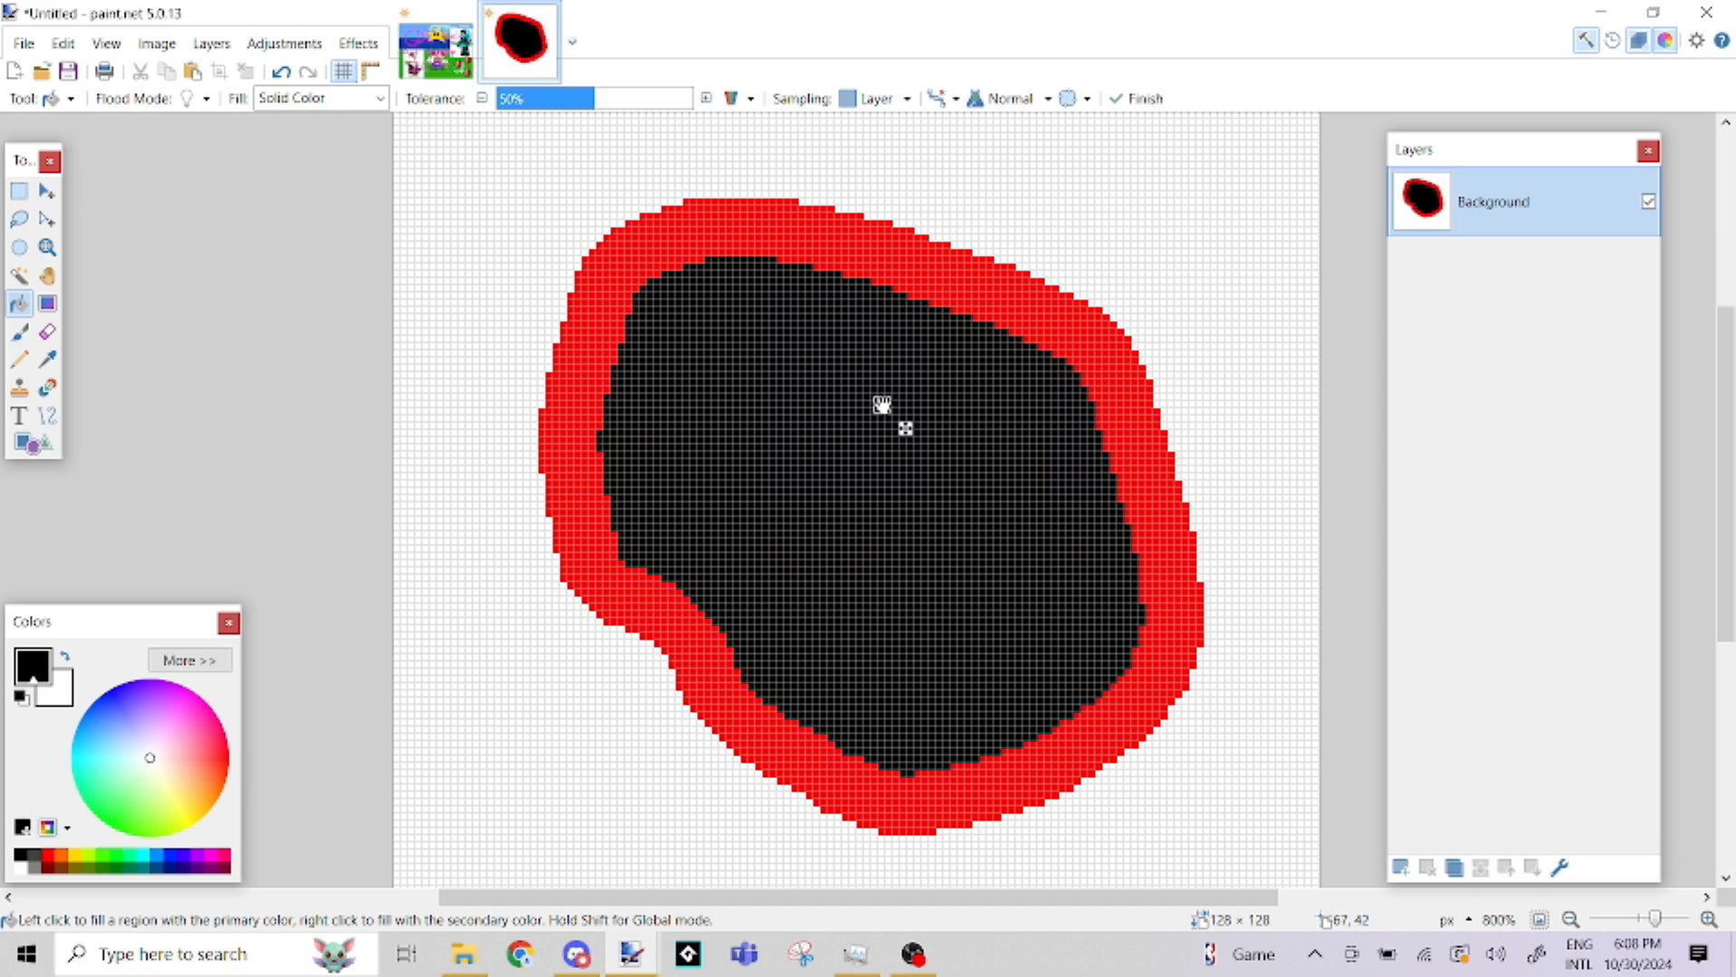
# Undo the black fill and the red loop, and switch back to the Paintbrush
pyautogui.click(281, 73)
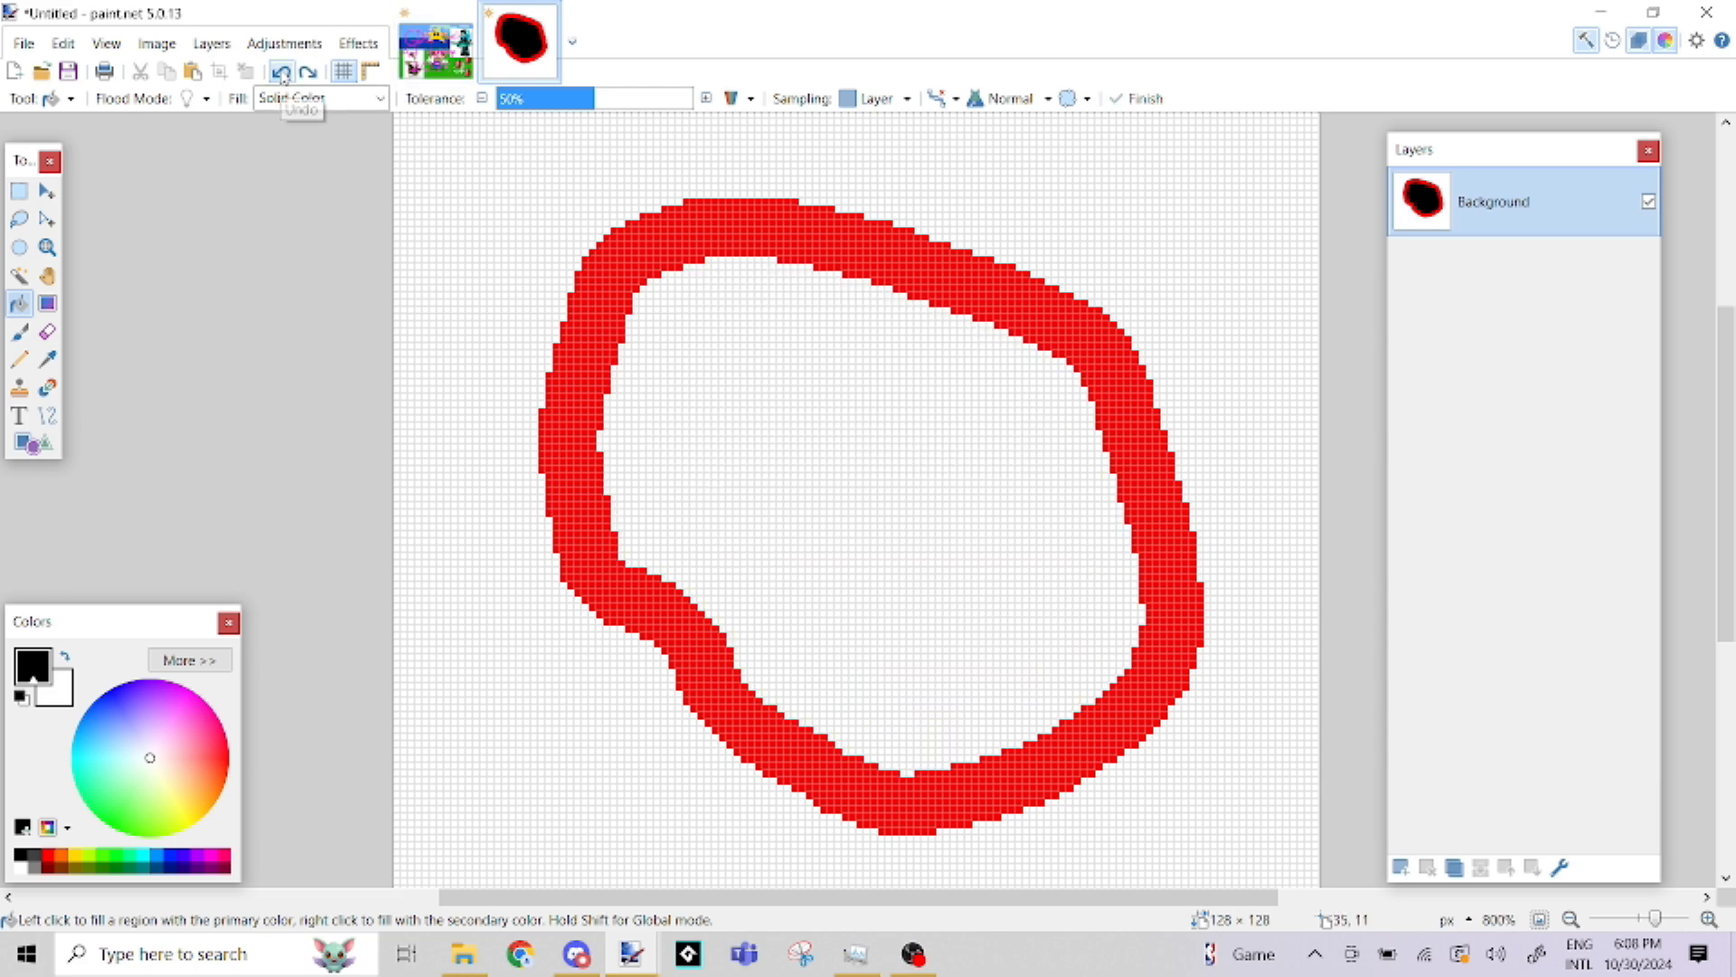
pyautogui.click(281, 73)
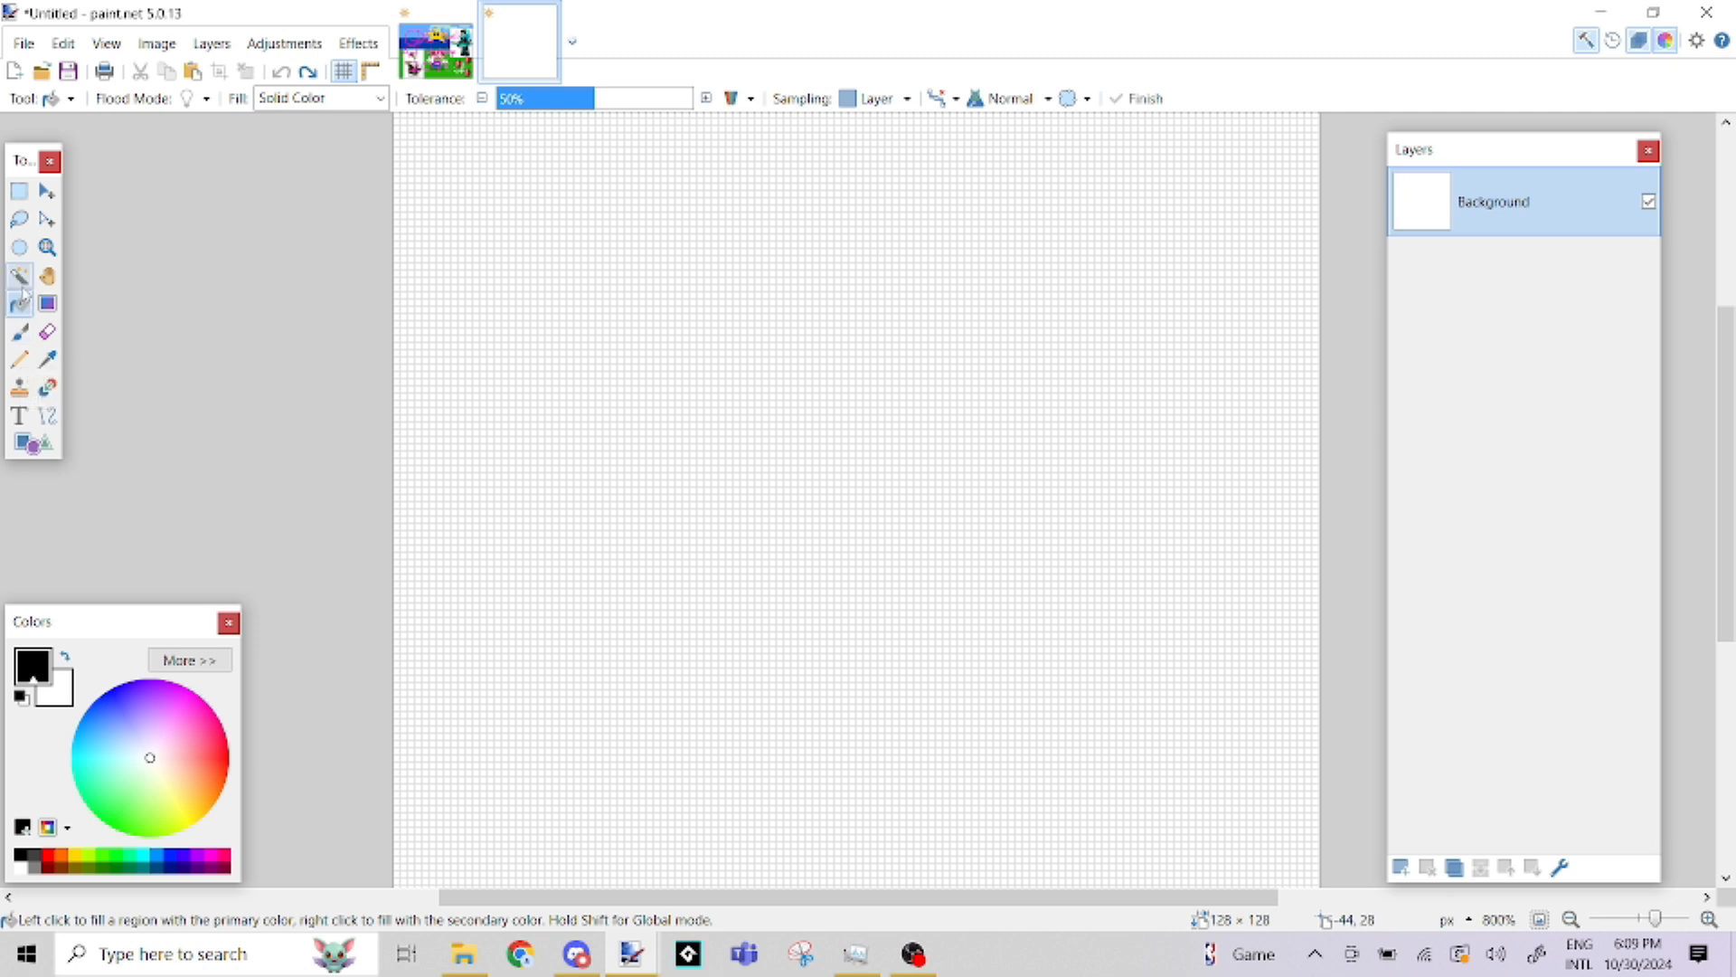
pyautogui.click(19, 332)
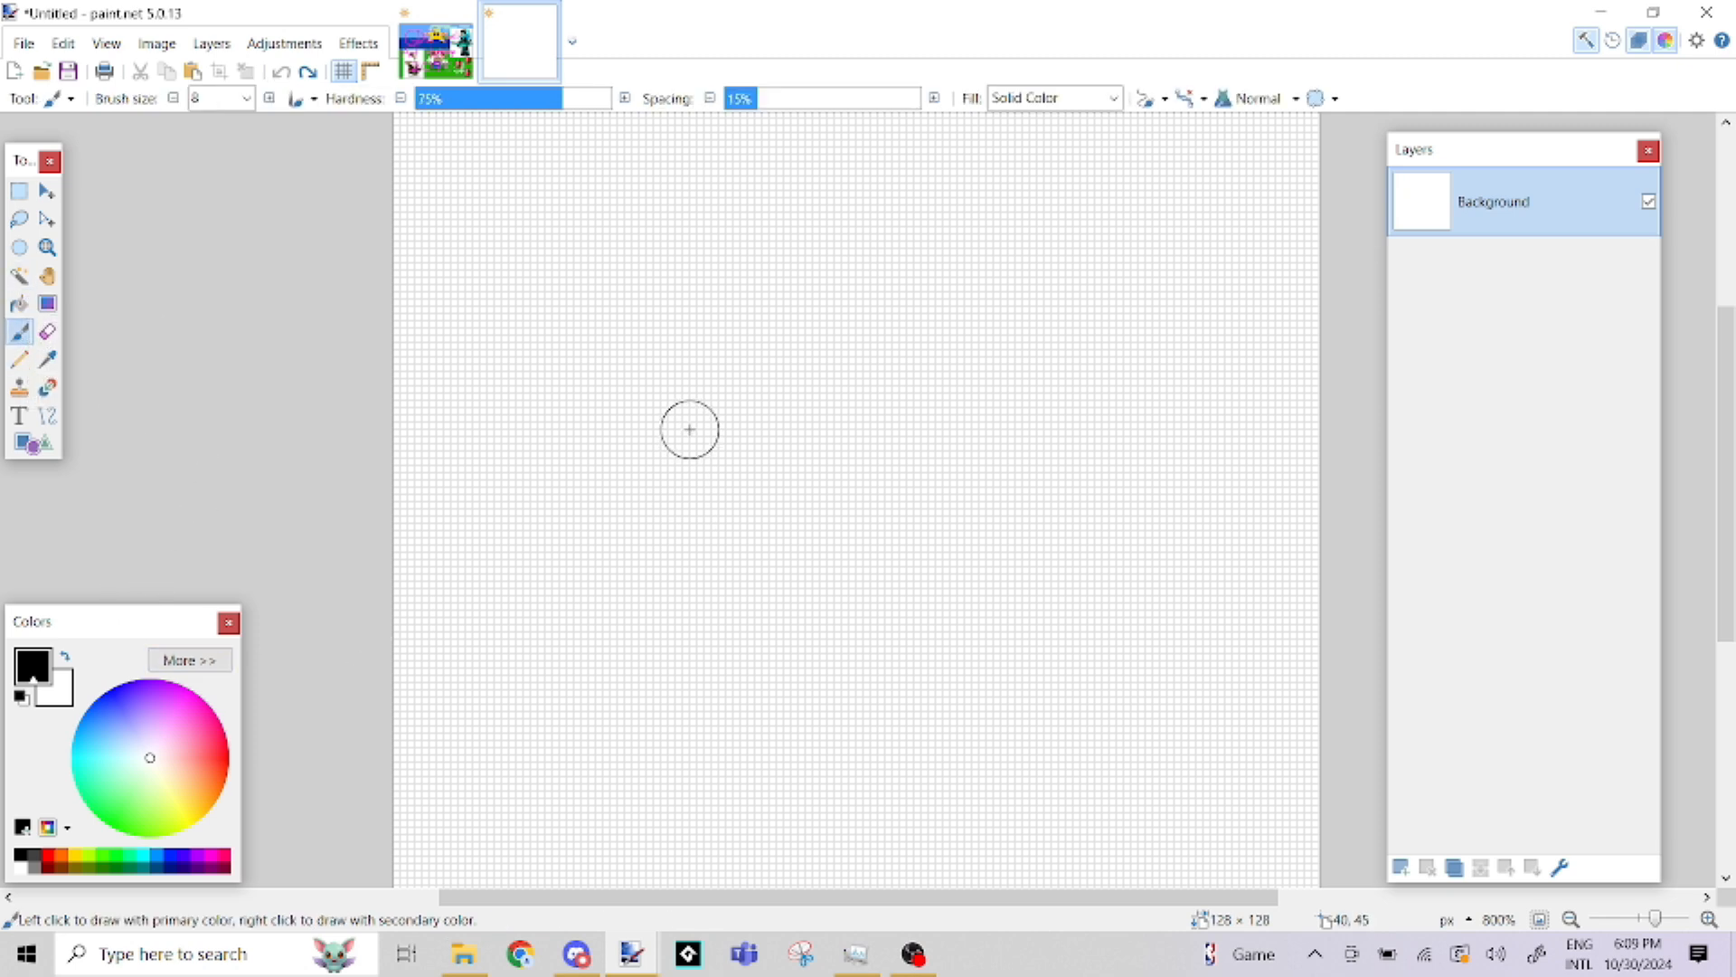
# Paint a large solid black blob in the middle of the canvas with the size 8 Paintbrush
pyautogui.click(676, 401)
pyautogui.moveTo(714, 404)
pyautogui.mouseDown()
pyautogui.moveTo(929, 558)
pyautogui.moveTo(656, 454)
pyautogui.moveTo(758, 527)
pyautogui.moveTo(795, 486)
pyautogui.moveTo(845, 485)
pyautogui.mouseUp()
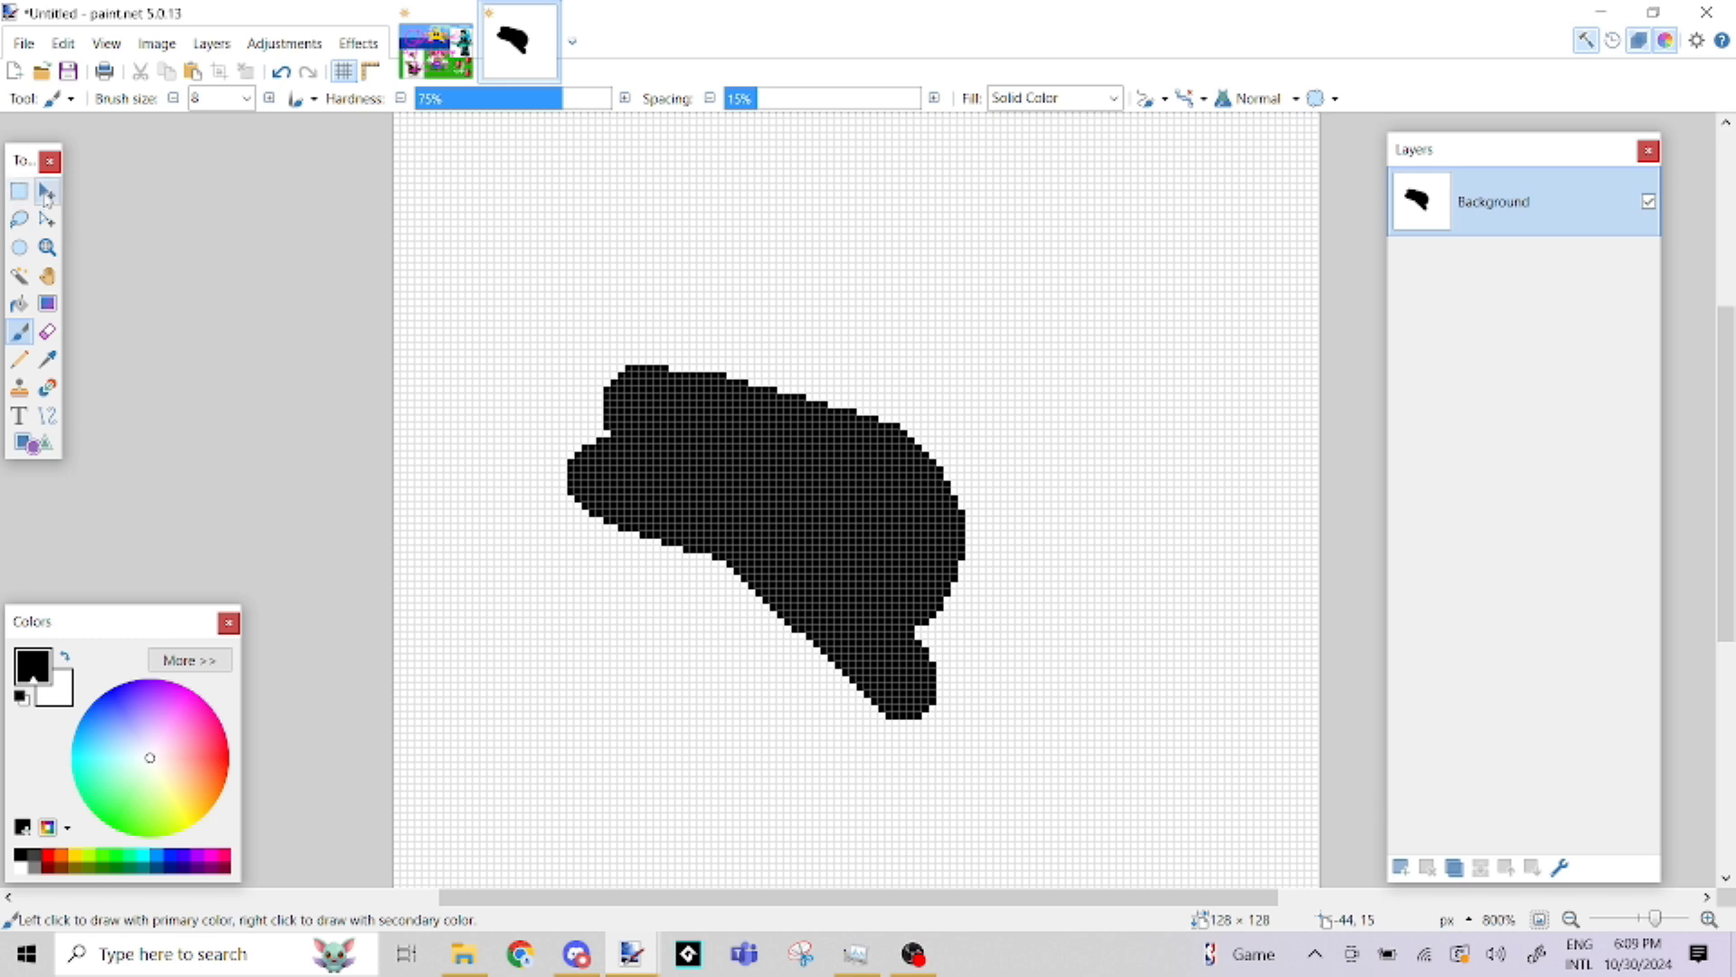
# Select the blob's upper part with a rectangle about 61 × 40 pixels and move the selected pixels slightly up and right
pyautogui.click(17, 201)
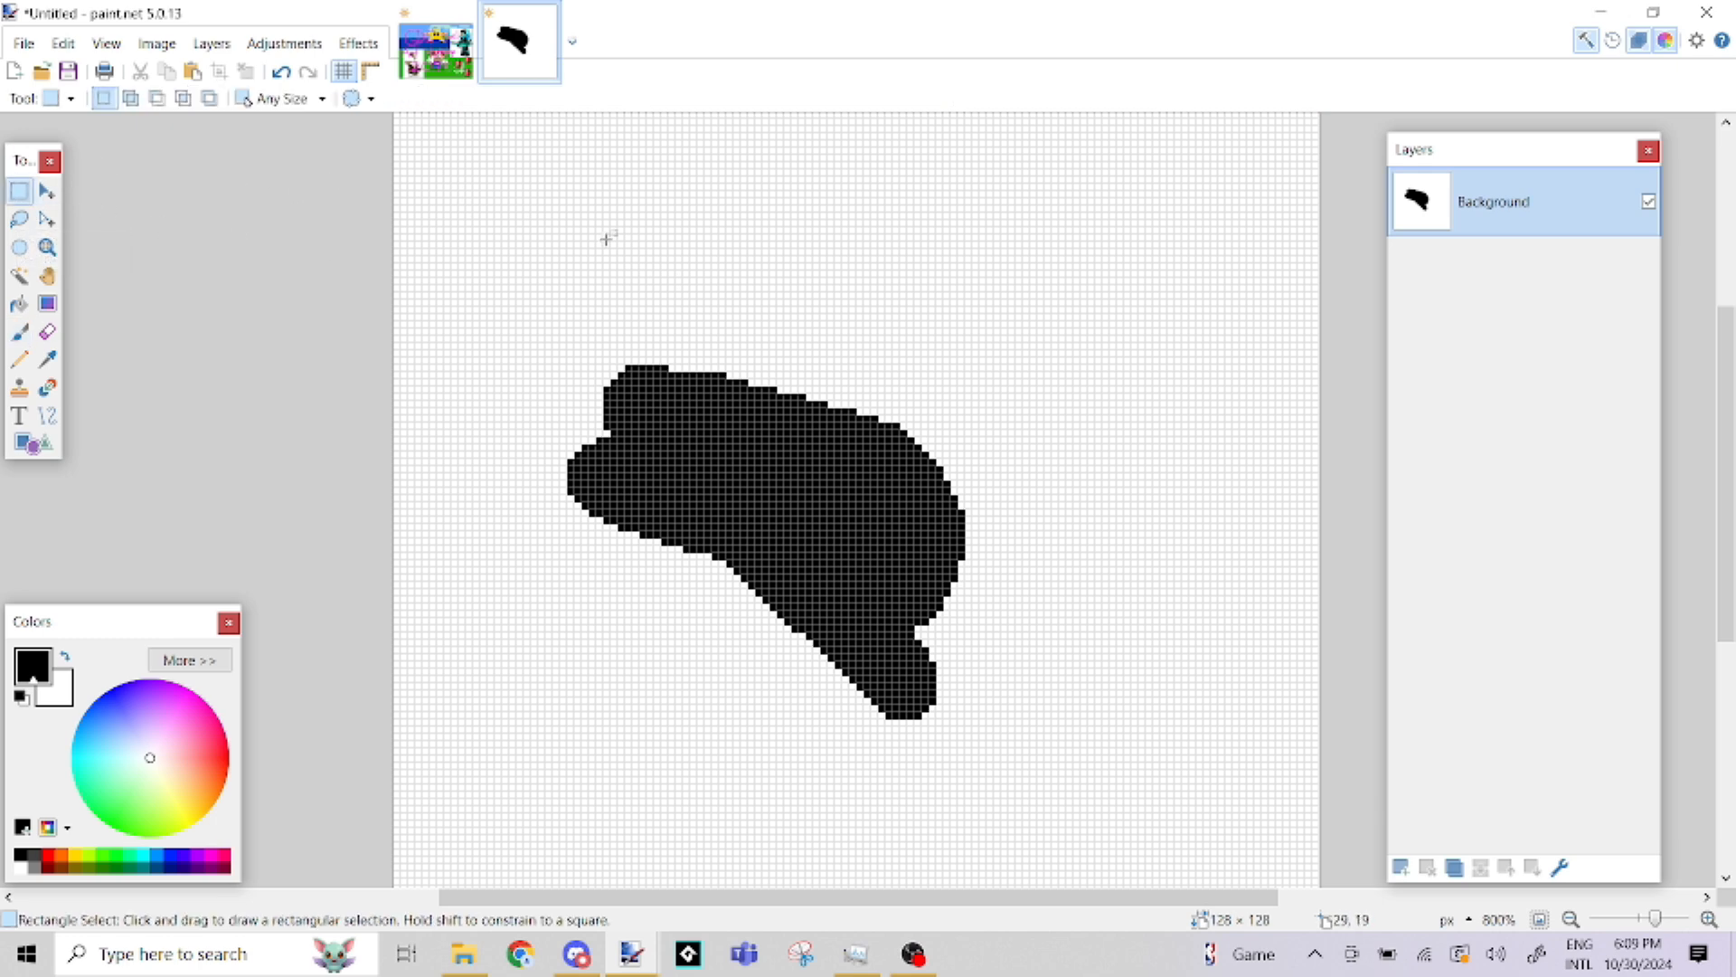
pyautogui.moveTo(573, 247); pyautogui.dragTo(1008, 531)
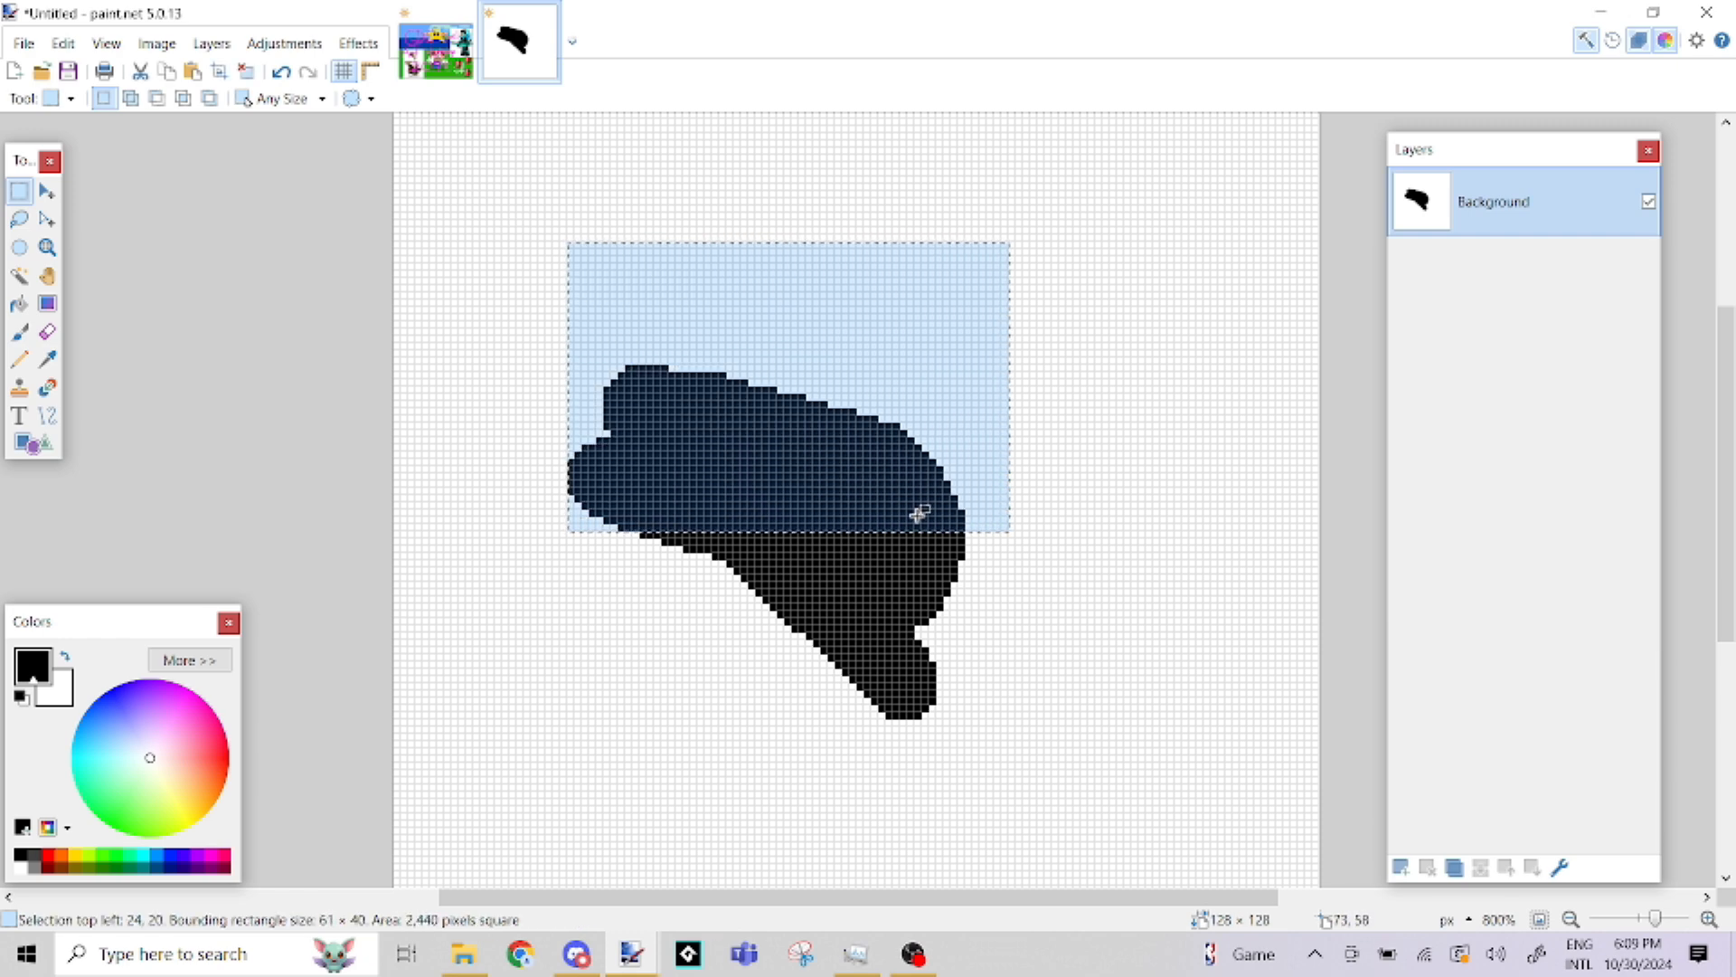
pyautogui.click(48, 191)
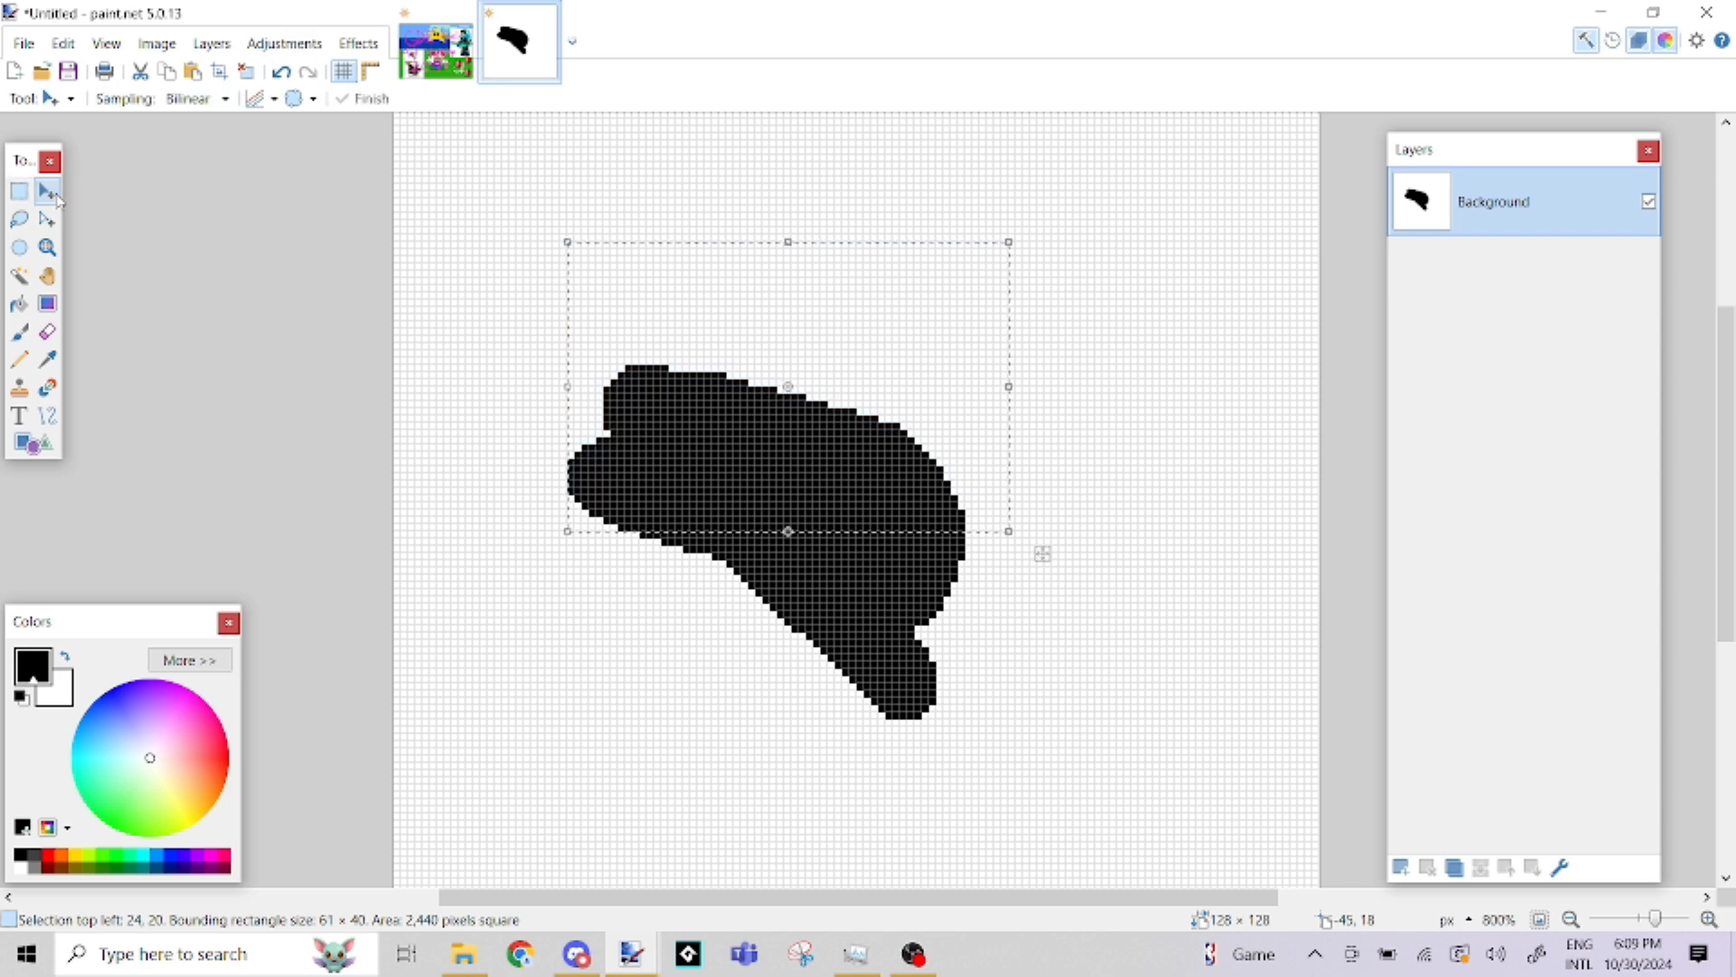
pyautogui.moveTo(769, 326); pyautogui.dragTo(709, 210)
pyautogui.moveTo(985, 439); pyautogui.dragTo(1057, 517)
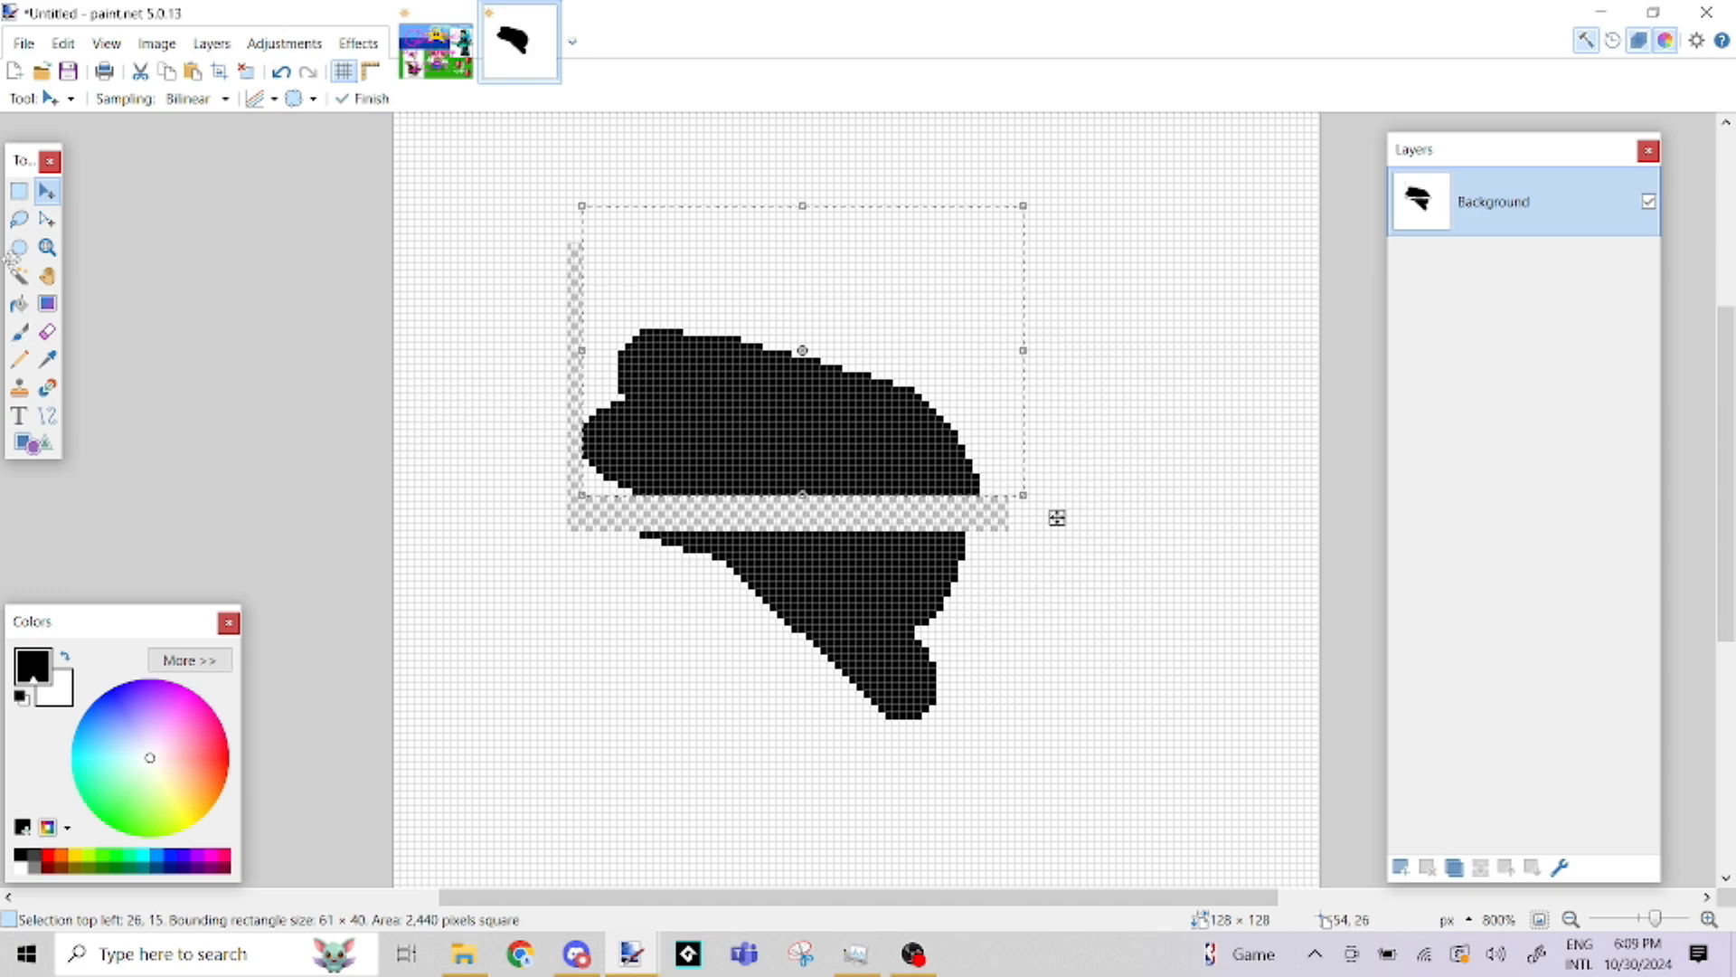
# Deselect the area and shift the whole layer about 18 pixels to the left with Move Selected Pixels
pyautogui.click(24, 197)
pyautogui.click(176, 245)
pyautogui.press('m')
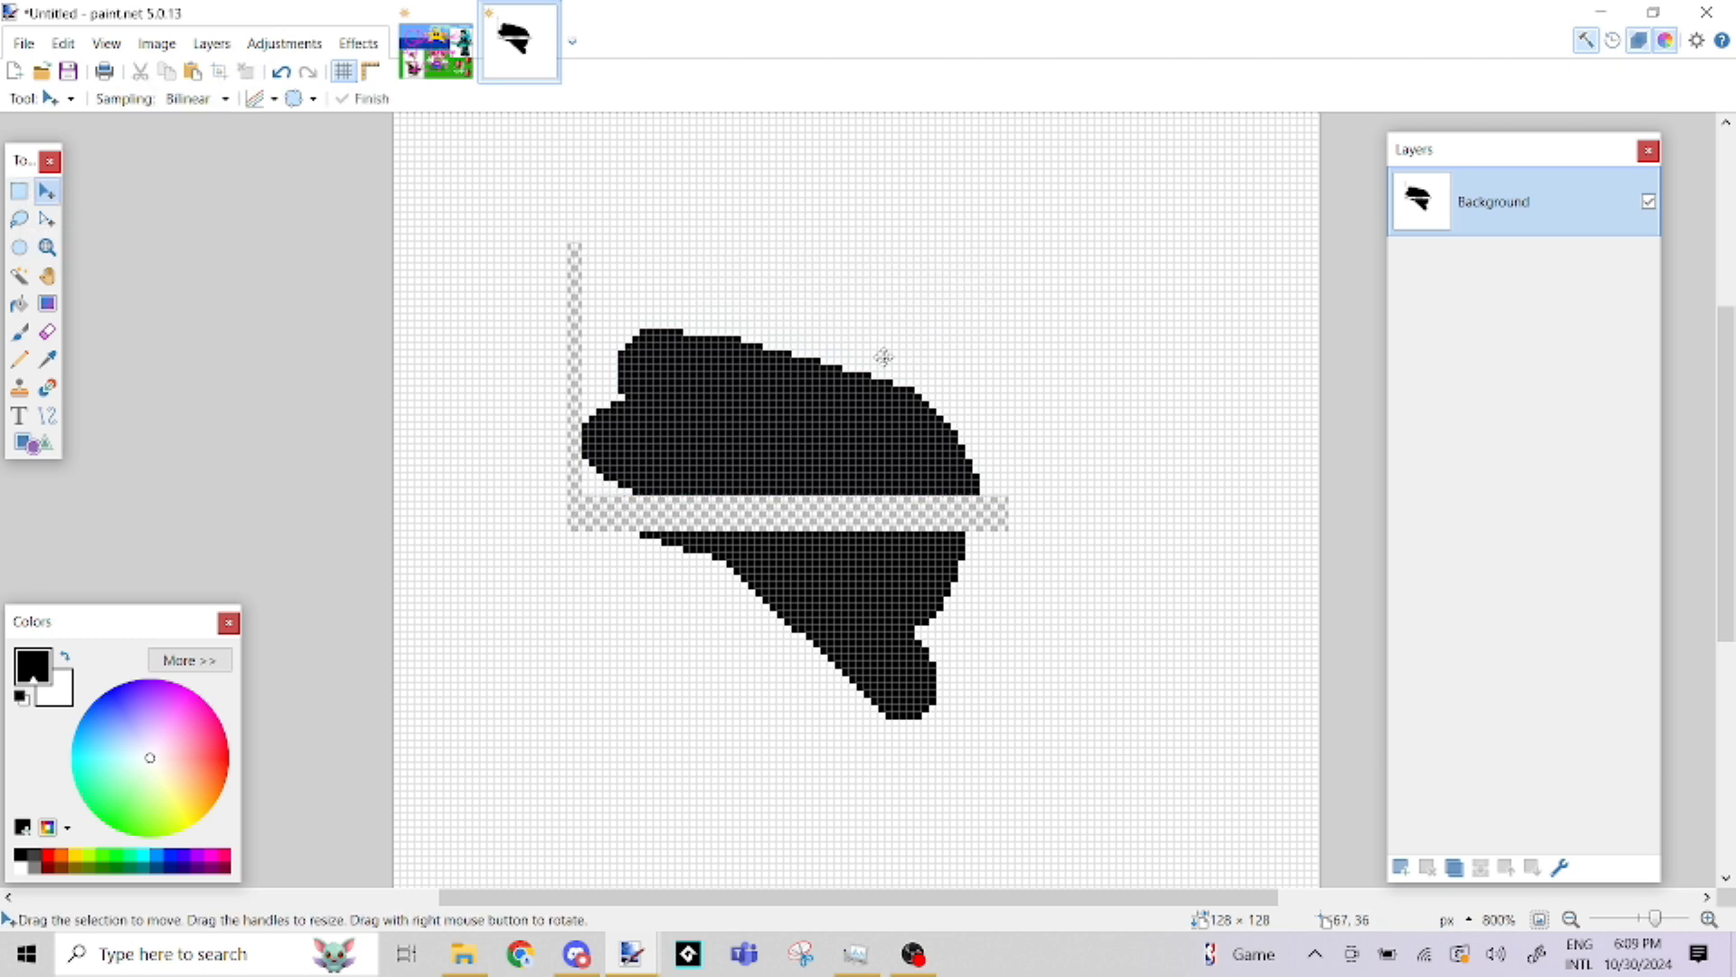
pyautogui.moveTo(884, 353); pyautogui.dragTo(747, 349)
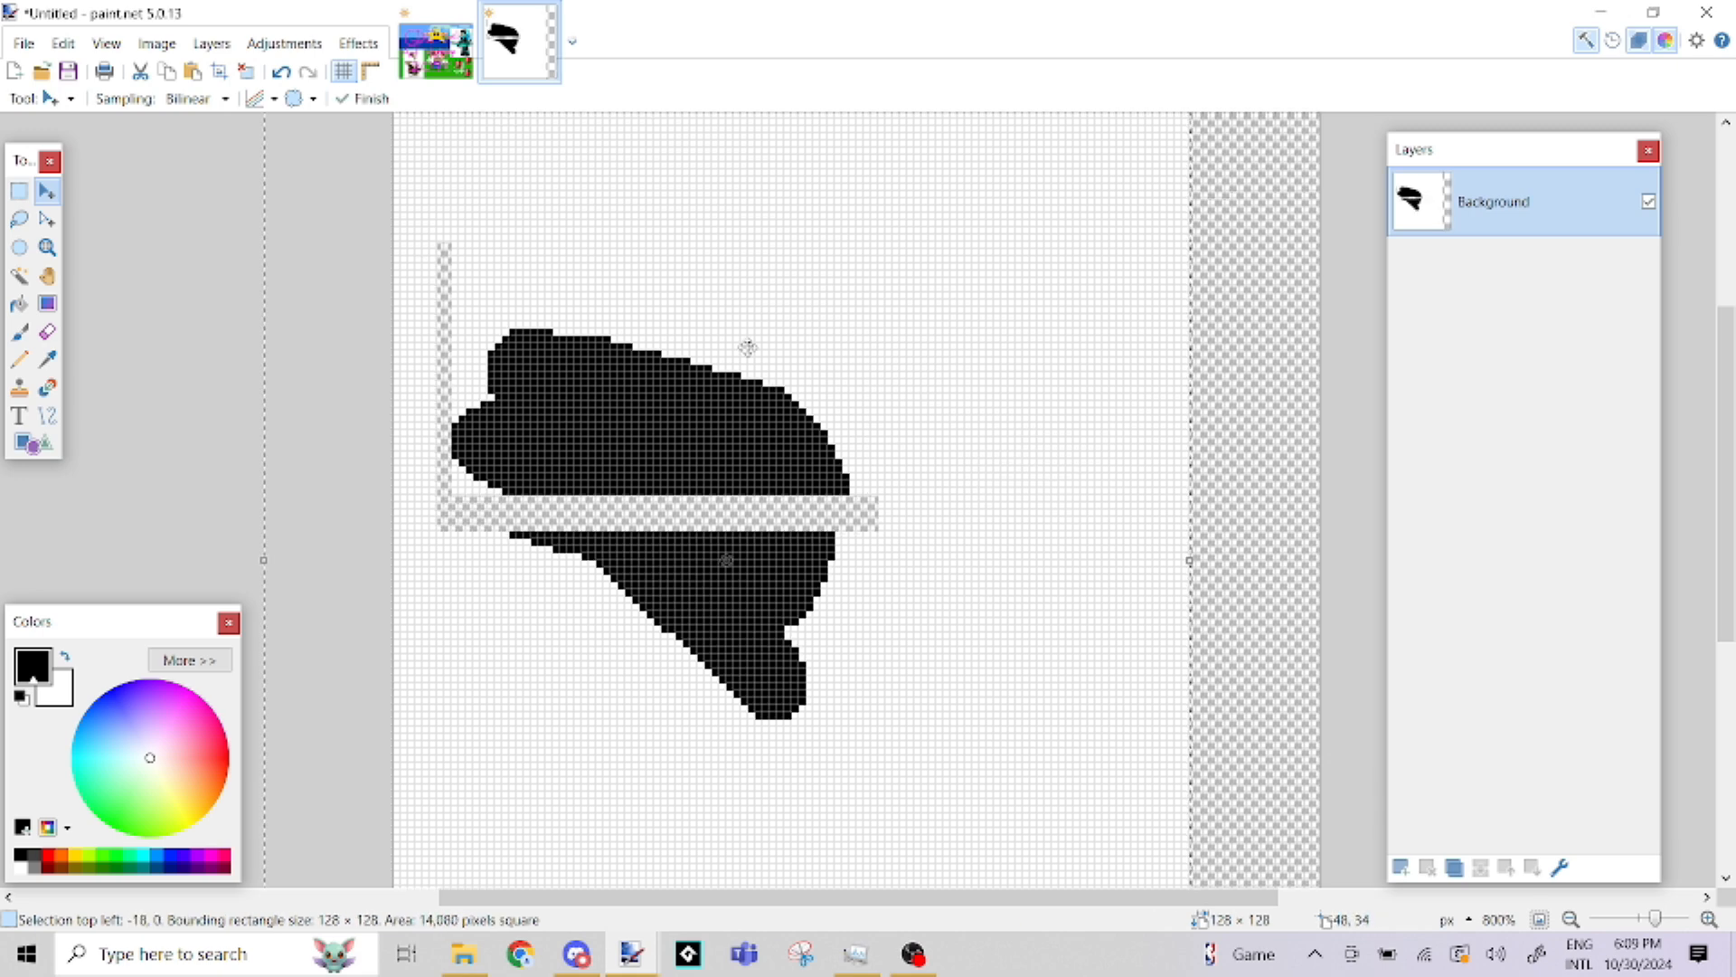
# Undo the whole-layer shift, the deselection and the move of the blob's upper part
pyautogui.click(283, 74)
pyautogui.click(283, 74)
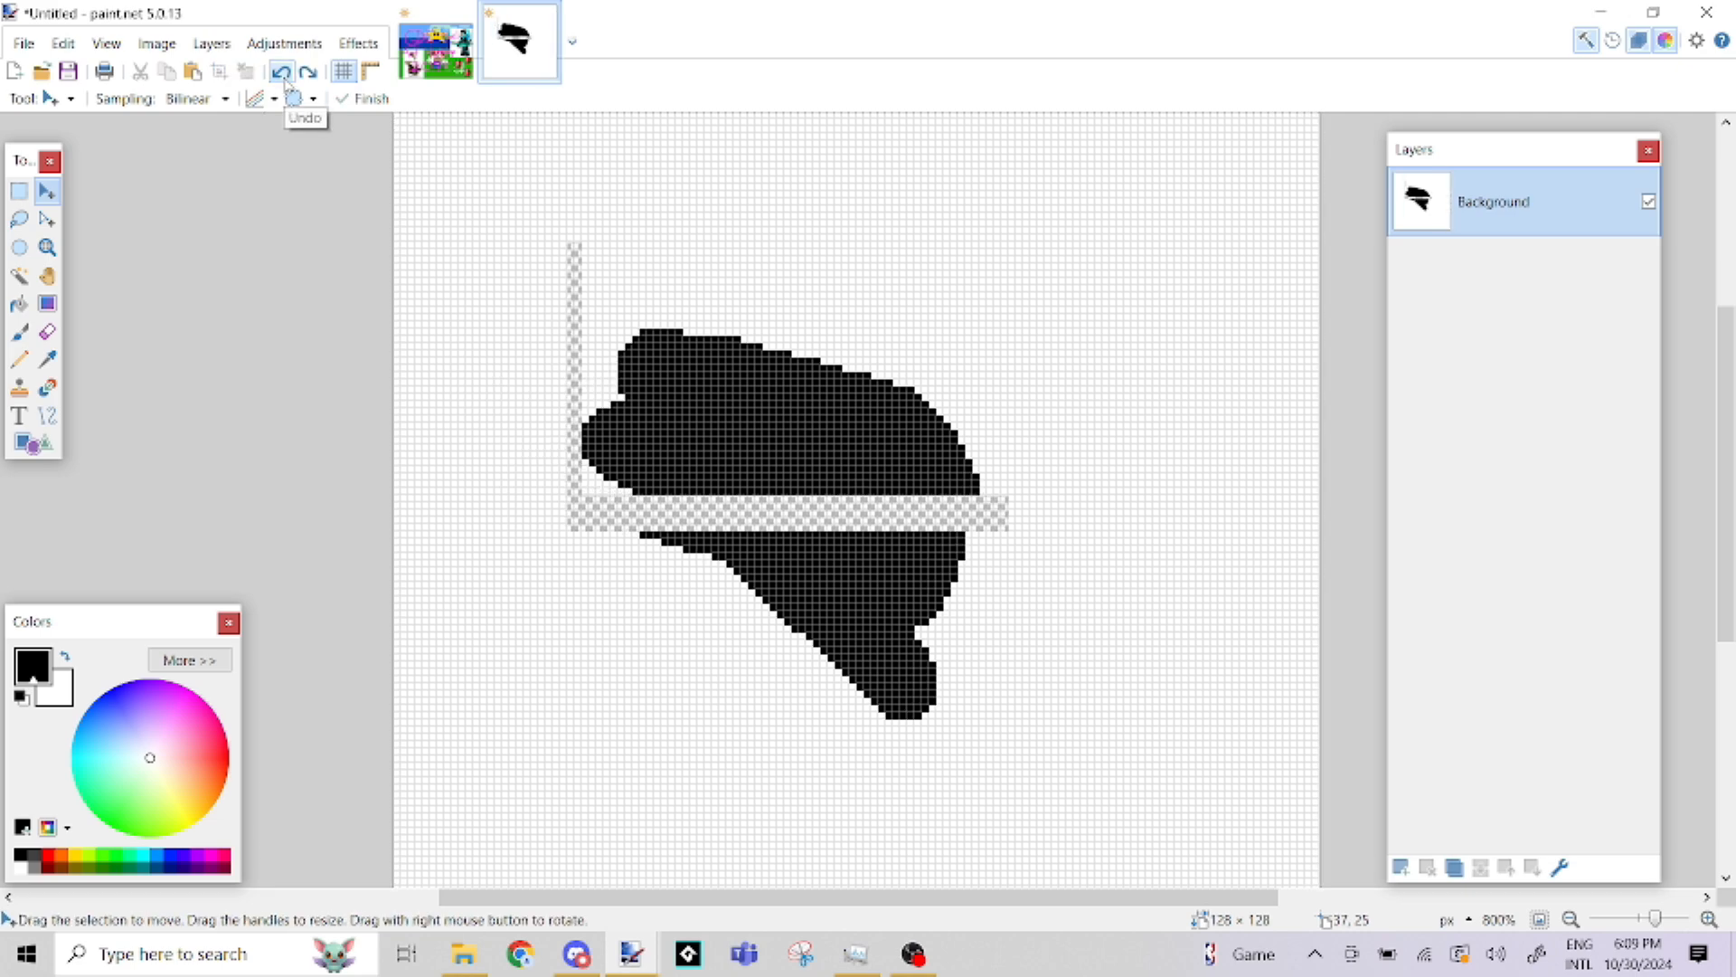
pyautogui.click(283, 74)
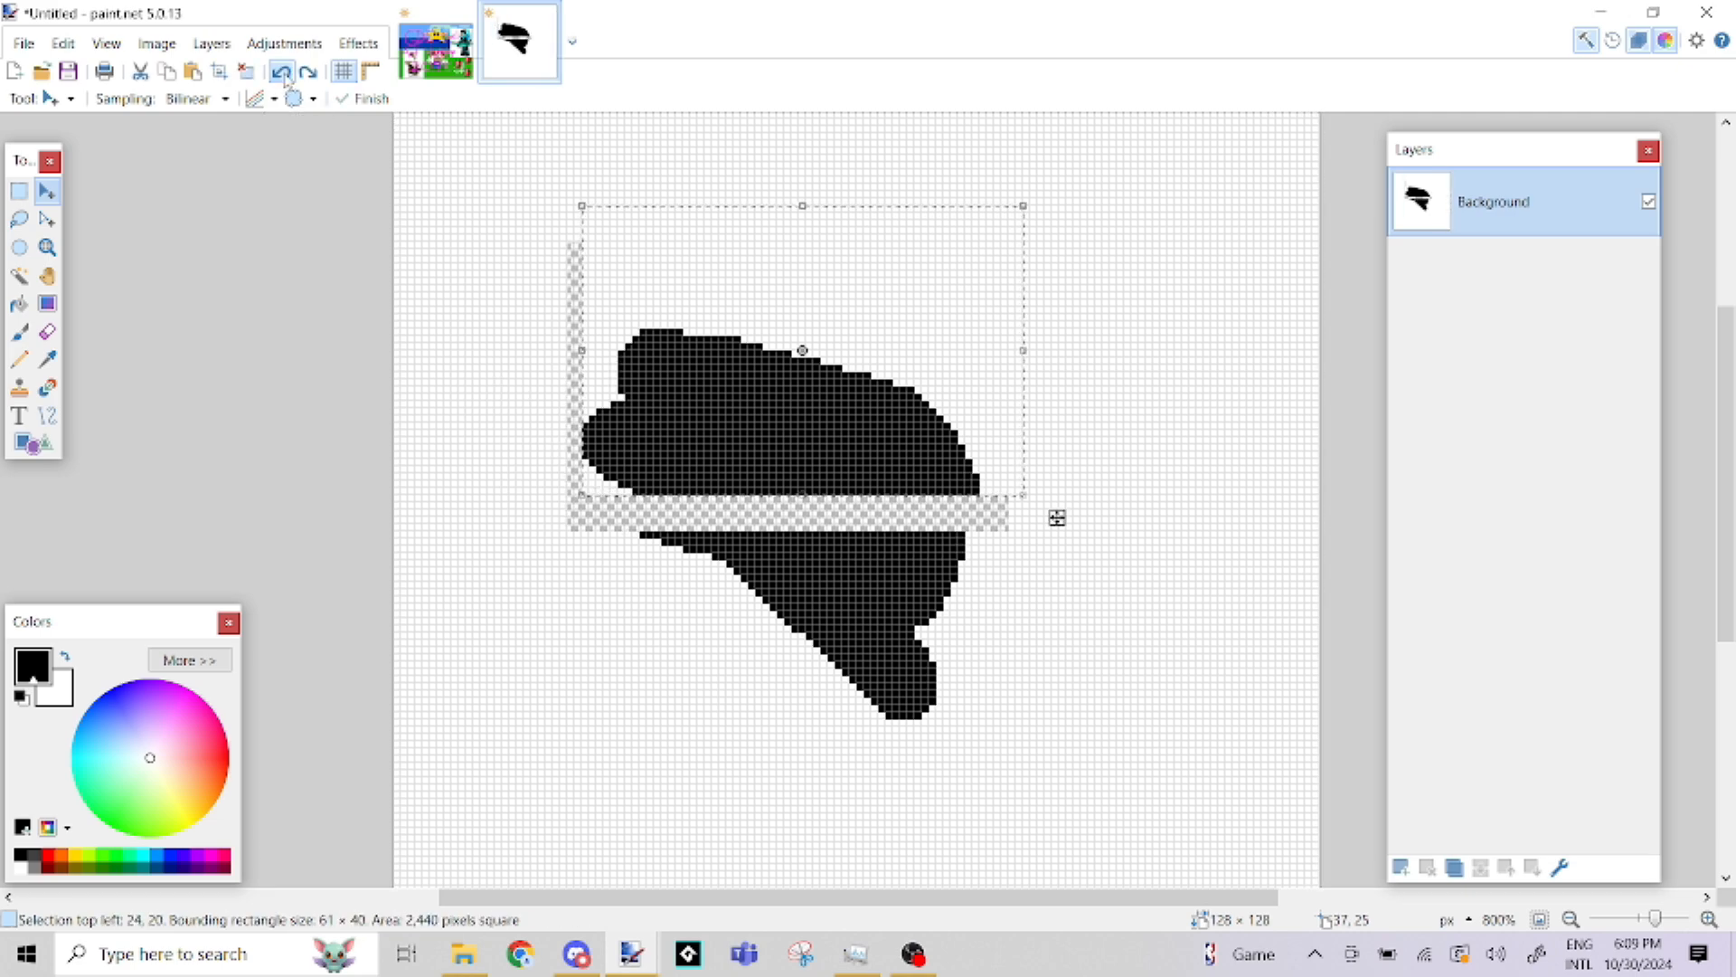
pyautogui.click(283, 74)
# Scribble in orange with the Pencil inside a rectangular selection about 53 × 42 pixels over the blob's left part, and deselect
pyautogui.click(19, 191)
pyautogui.moveTo(502, 314); pyautogui.dragTo(879, 613)
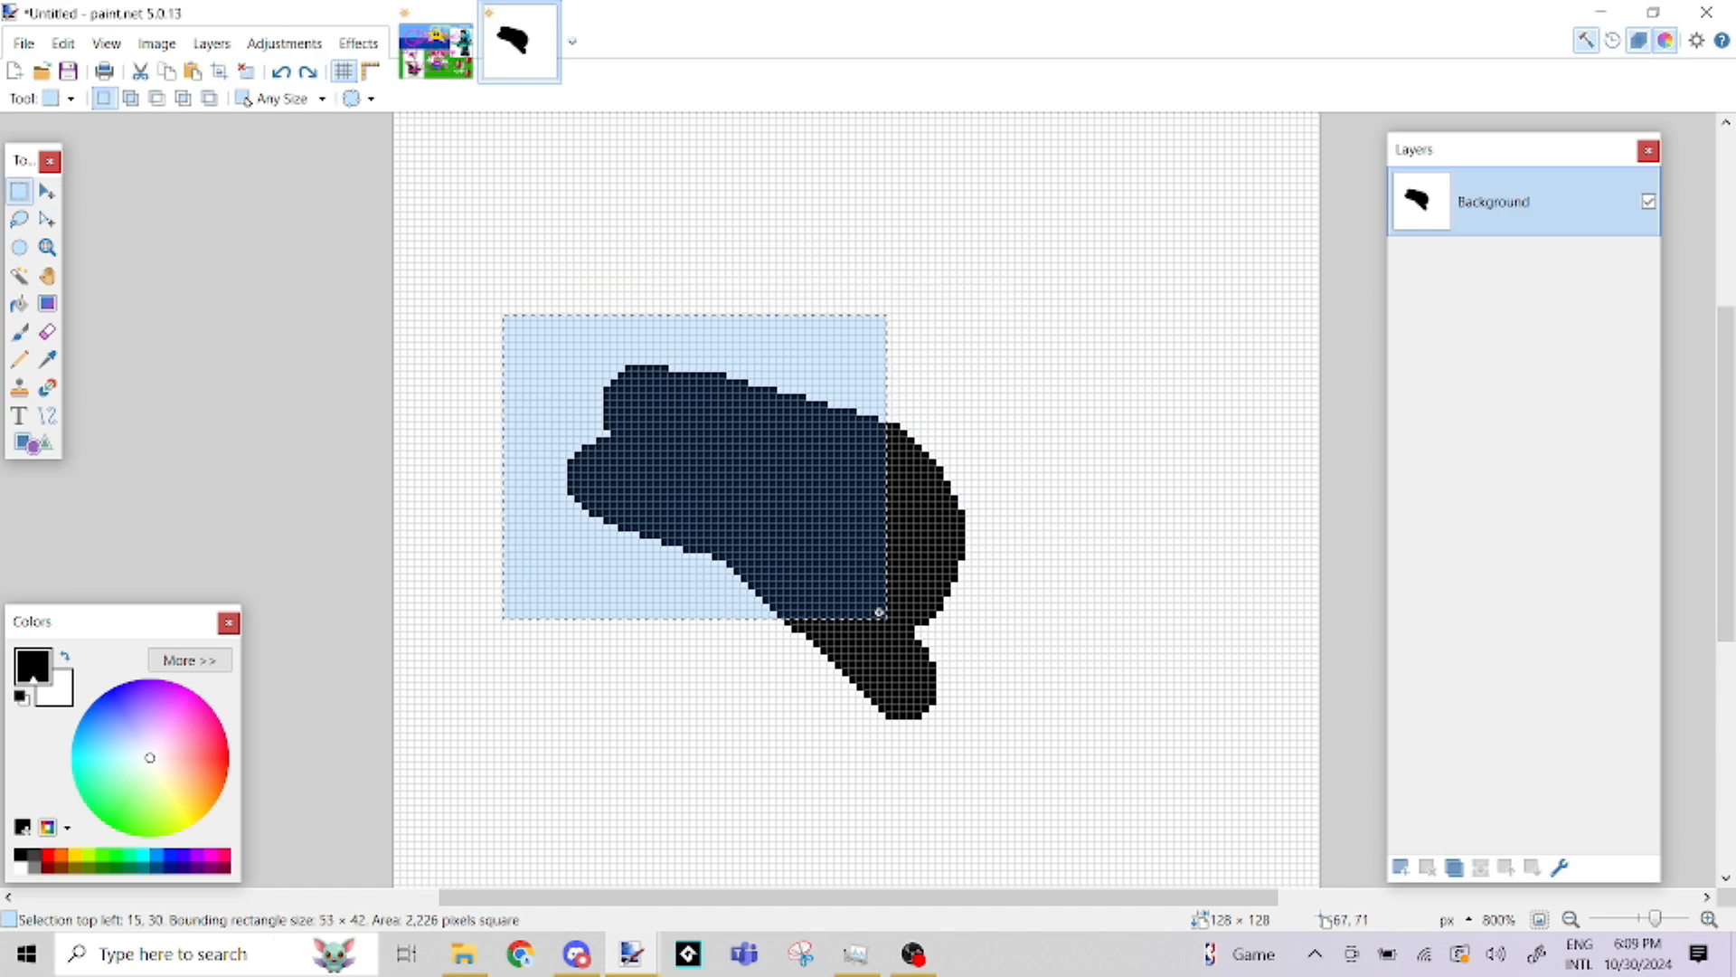
pyautogui.click(20, 336)
pyautogui.click(60, 854)
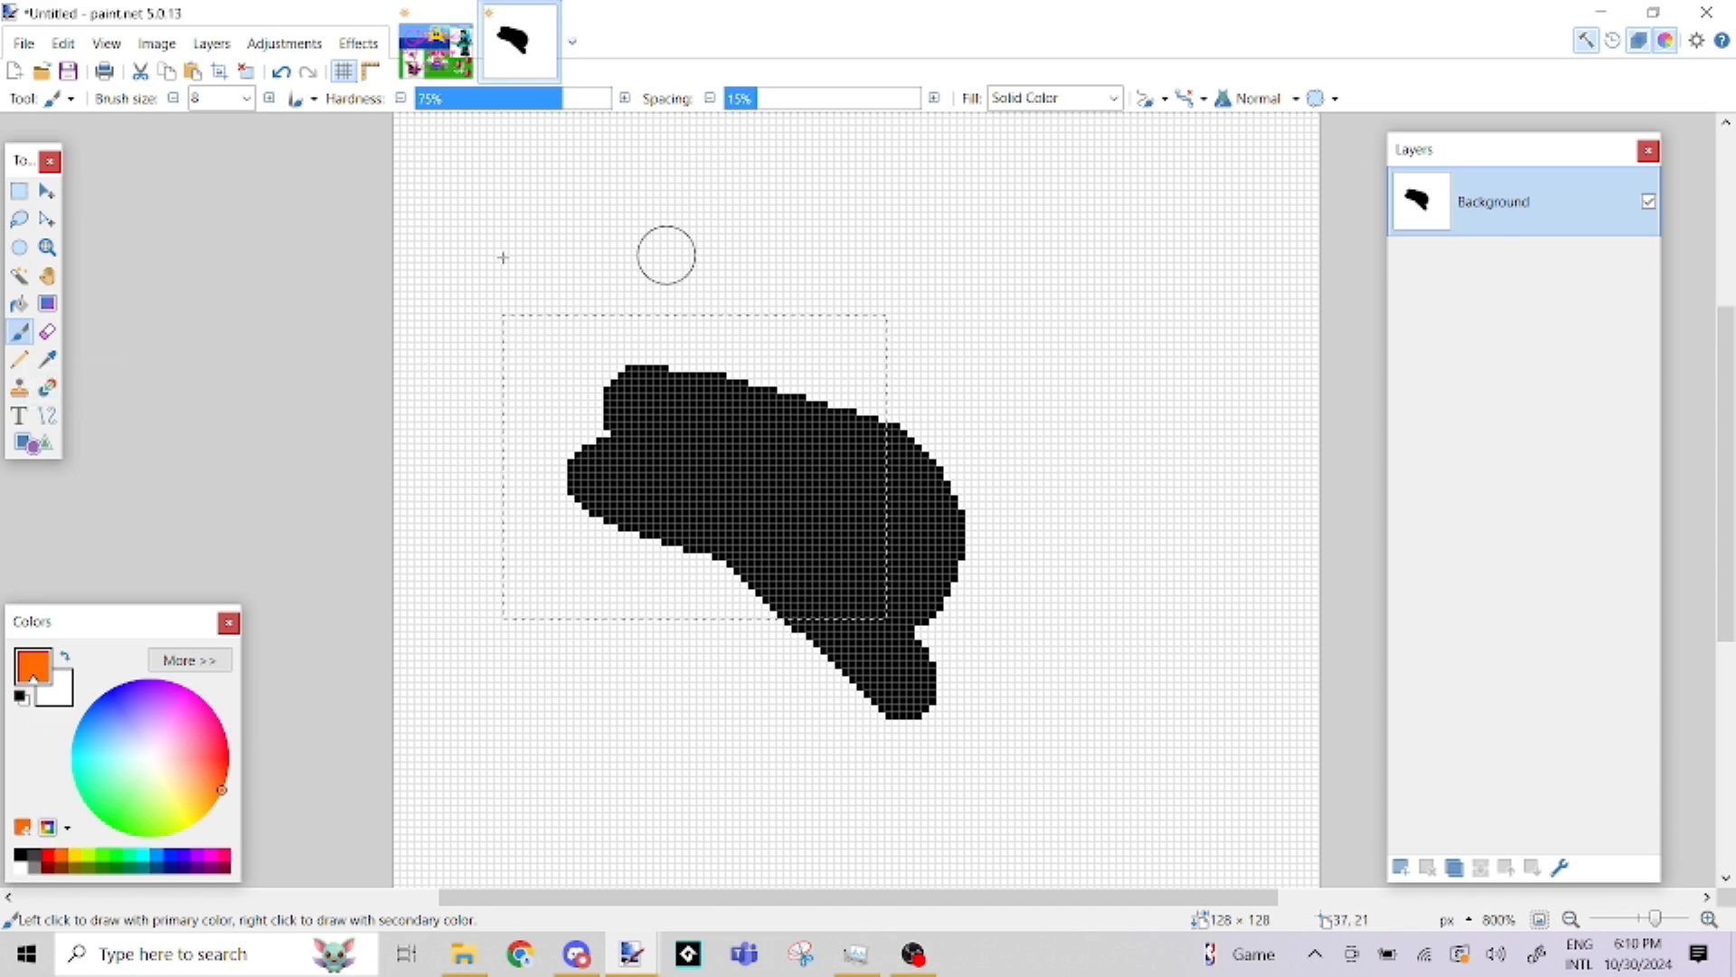
pyautogui.click(22, 363)
pyautogui.moveTo(462, 445)
pyautogui.mouseDown()
pyautogui.moveTo(534, 687)
pyautogui.moveTo(378, 806)
pyautogui.moveTo(537, 785)
pyautogui.moveTo(433, 536)
pyautogui.moveTo(297, 381)
pyautogui.moveTo(643, 436)
pyautogui.moveTo(330, 524)
pyautogui.moveTo(434, 271)
pyautogui.moveTo(362, 452)
pyautogui.moveTo(296, 492)
pyautogui.moveTo(252, 453)
pyautogui.moveTo(934, 398)
pyautogui.moveTo(488, 363)
pyautogui.mouseUp()
pyautogui.click(19, 191)
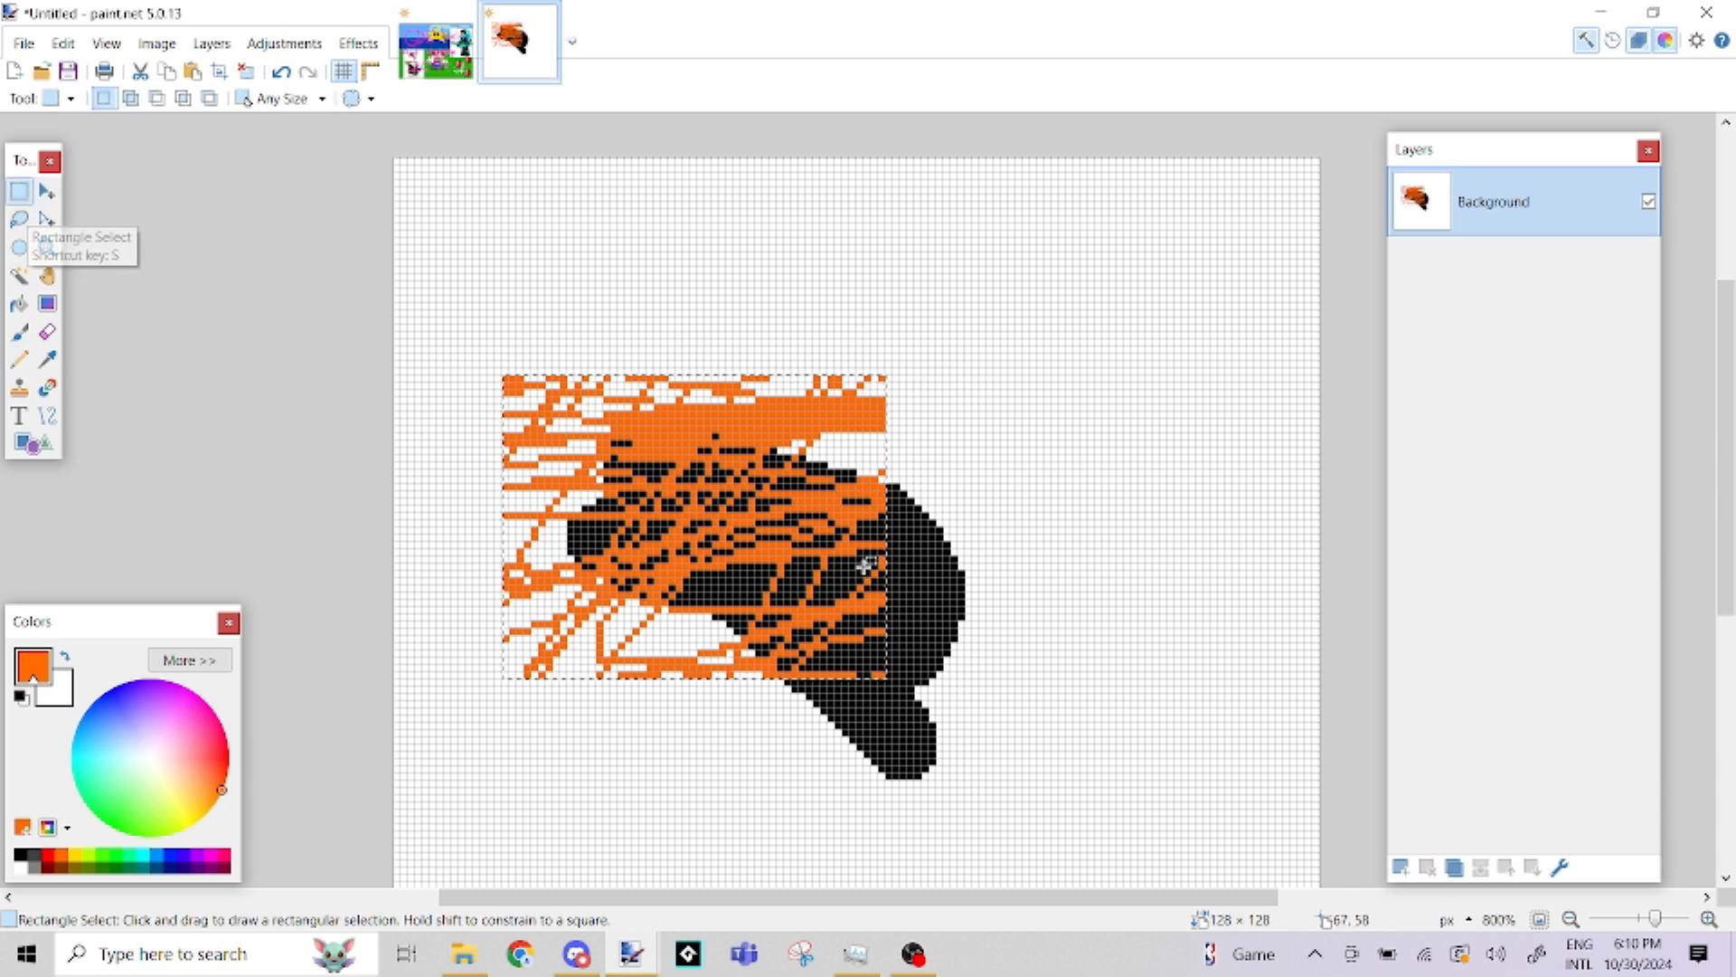
pyautogui.click(943, 480)
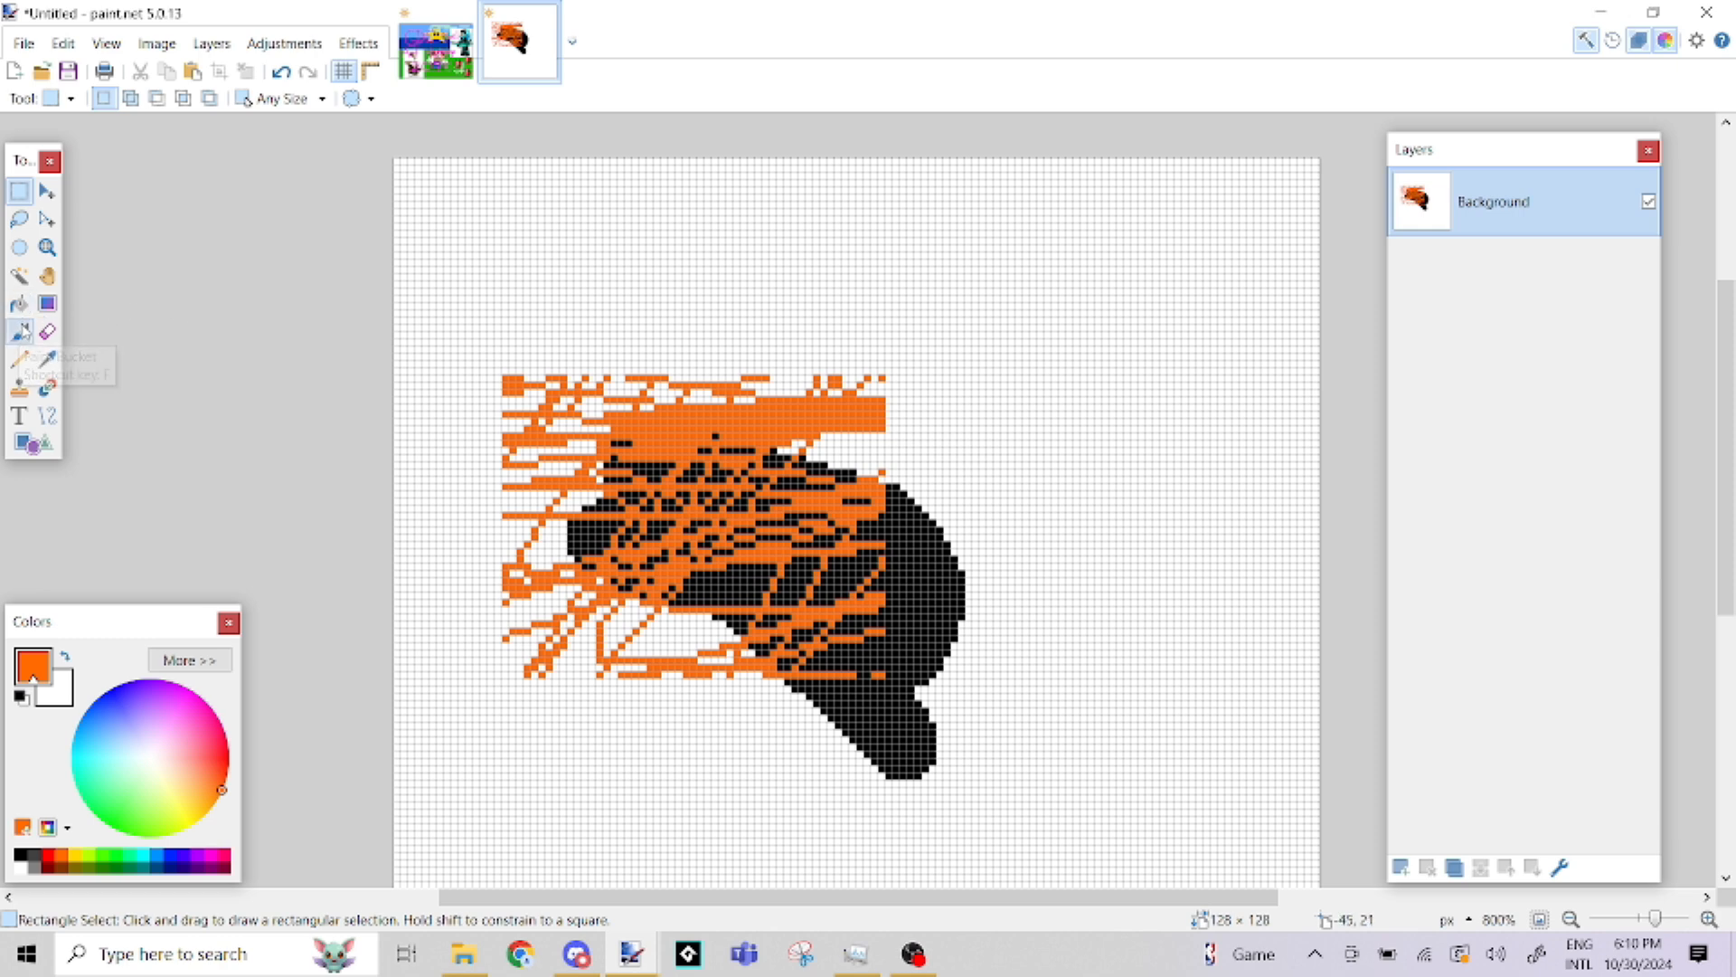
# Select a rectangle about 46 × 37 pixels over the upper right part of the drawing
pyautogui.click(47, 276)
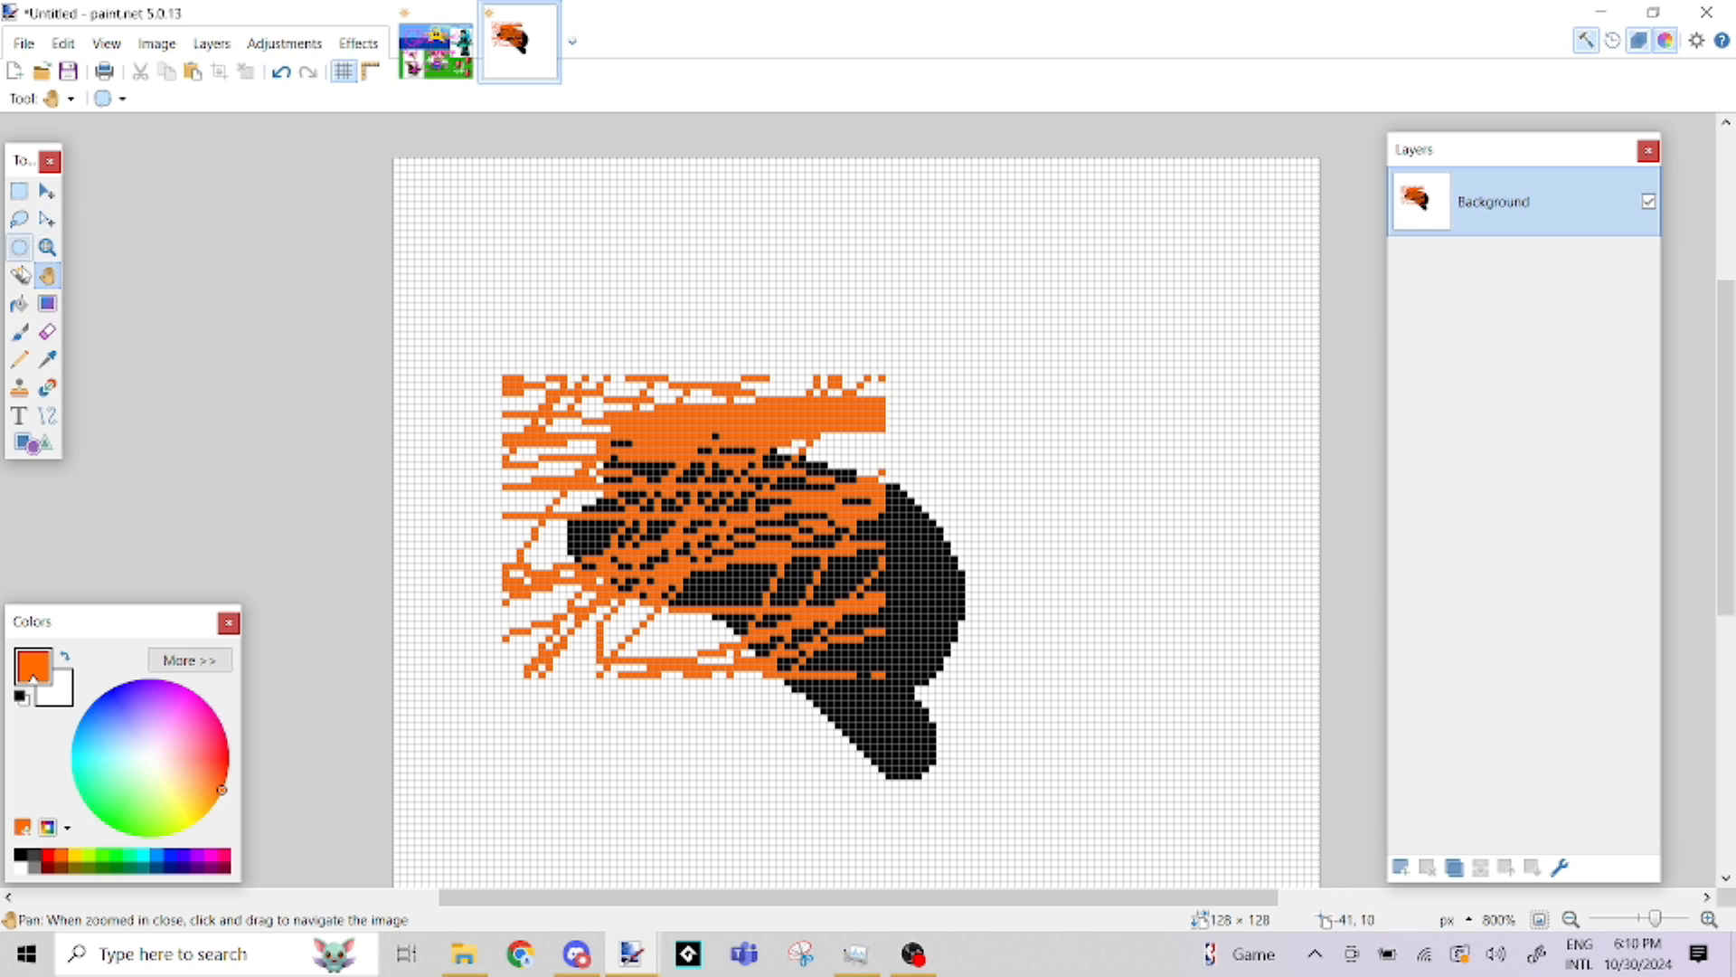
pyautogui.moveTo(455, 365)
pyautogui.mouseDown()
pyautogui.moveTo(1039, 244)
pyautogui.moveTo(9, 117)
pyautogui.moveTo(264, 481)
pyautogui.moveTo(916, 361)
pyautogui.moveTo(424, 36)
pyautogui.moveTo(292, 79)
pyautogui.moveTo(267, 104)
pyautogui.moveTo(283, 154)
pyautogui.moveTo(365, 225)
pyautogui.mouseUp()
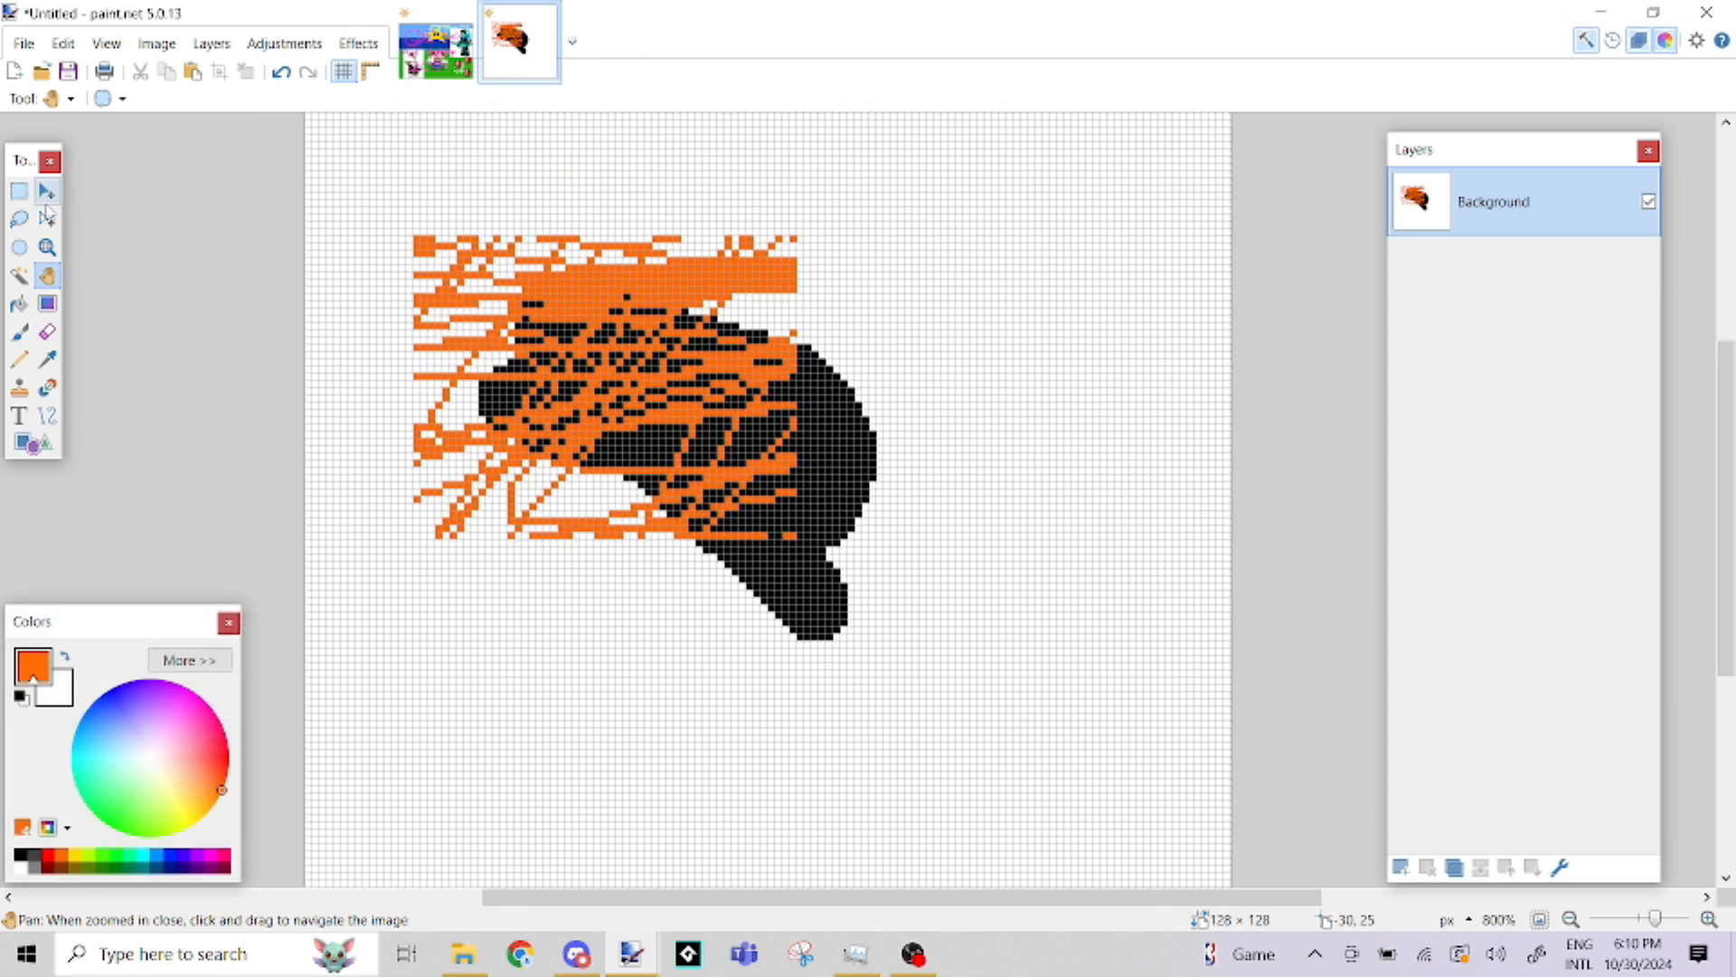
pyautogui.click(46, 222)
pyautogui.click(19, 191)
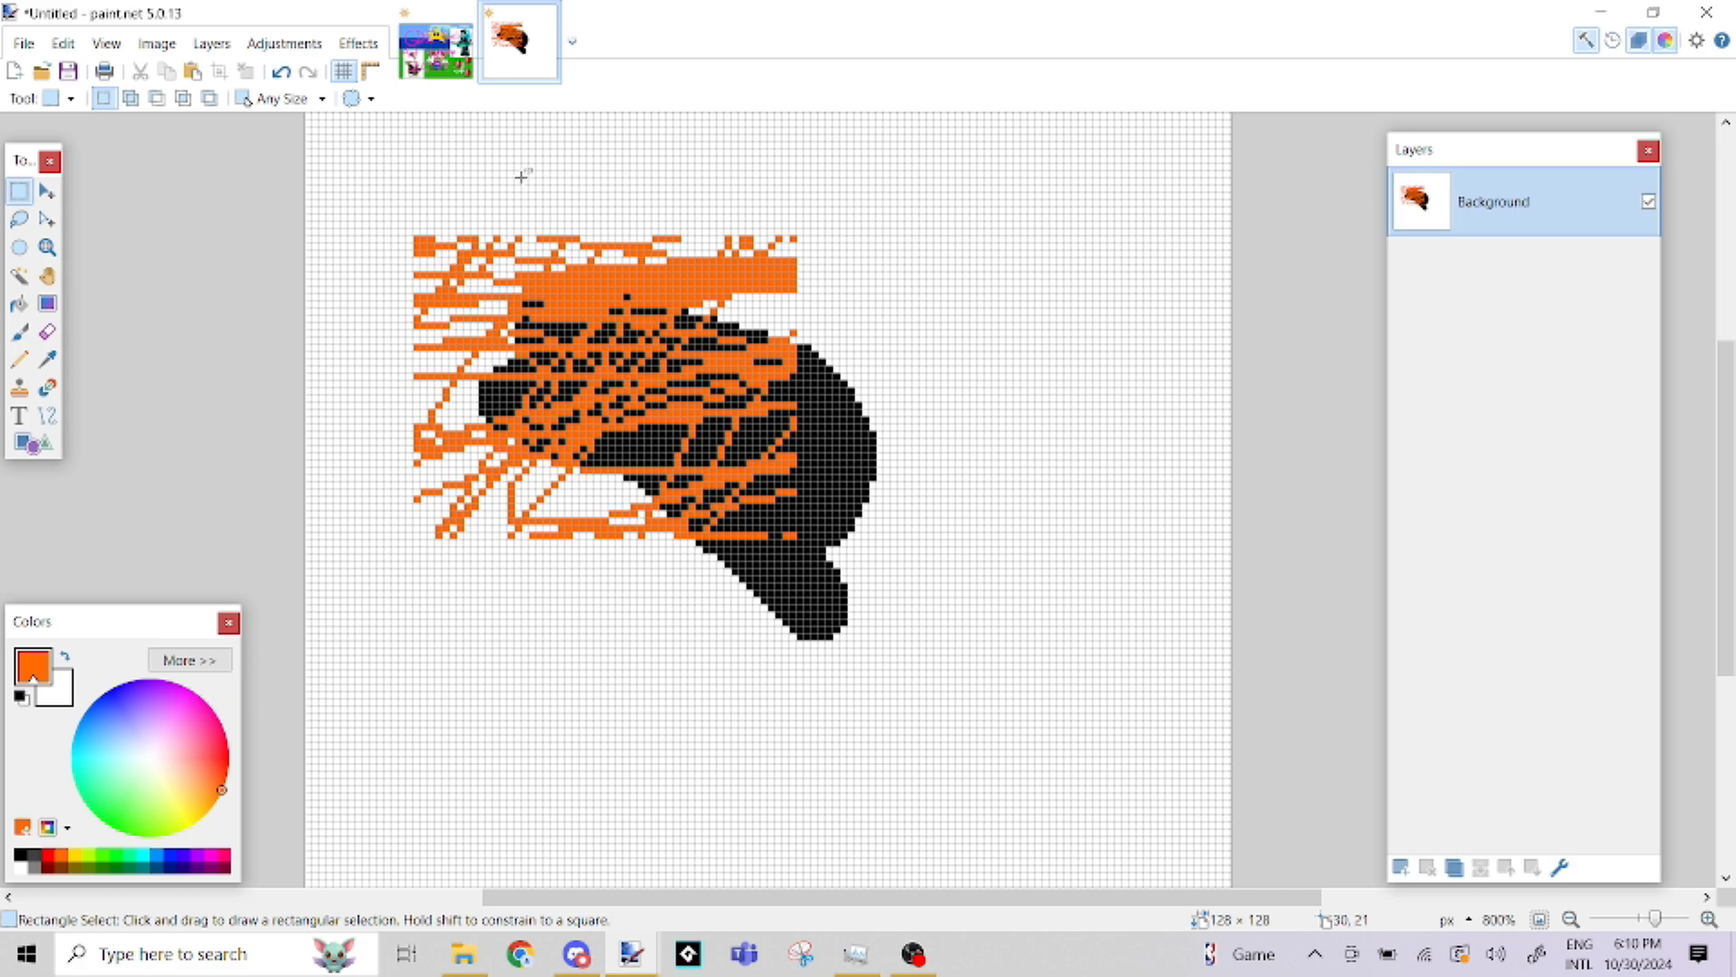
pyautogui.moveTo(590, 165); pyautogui.dragTo(921, 430)
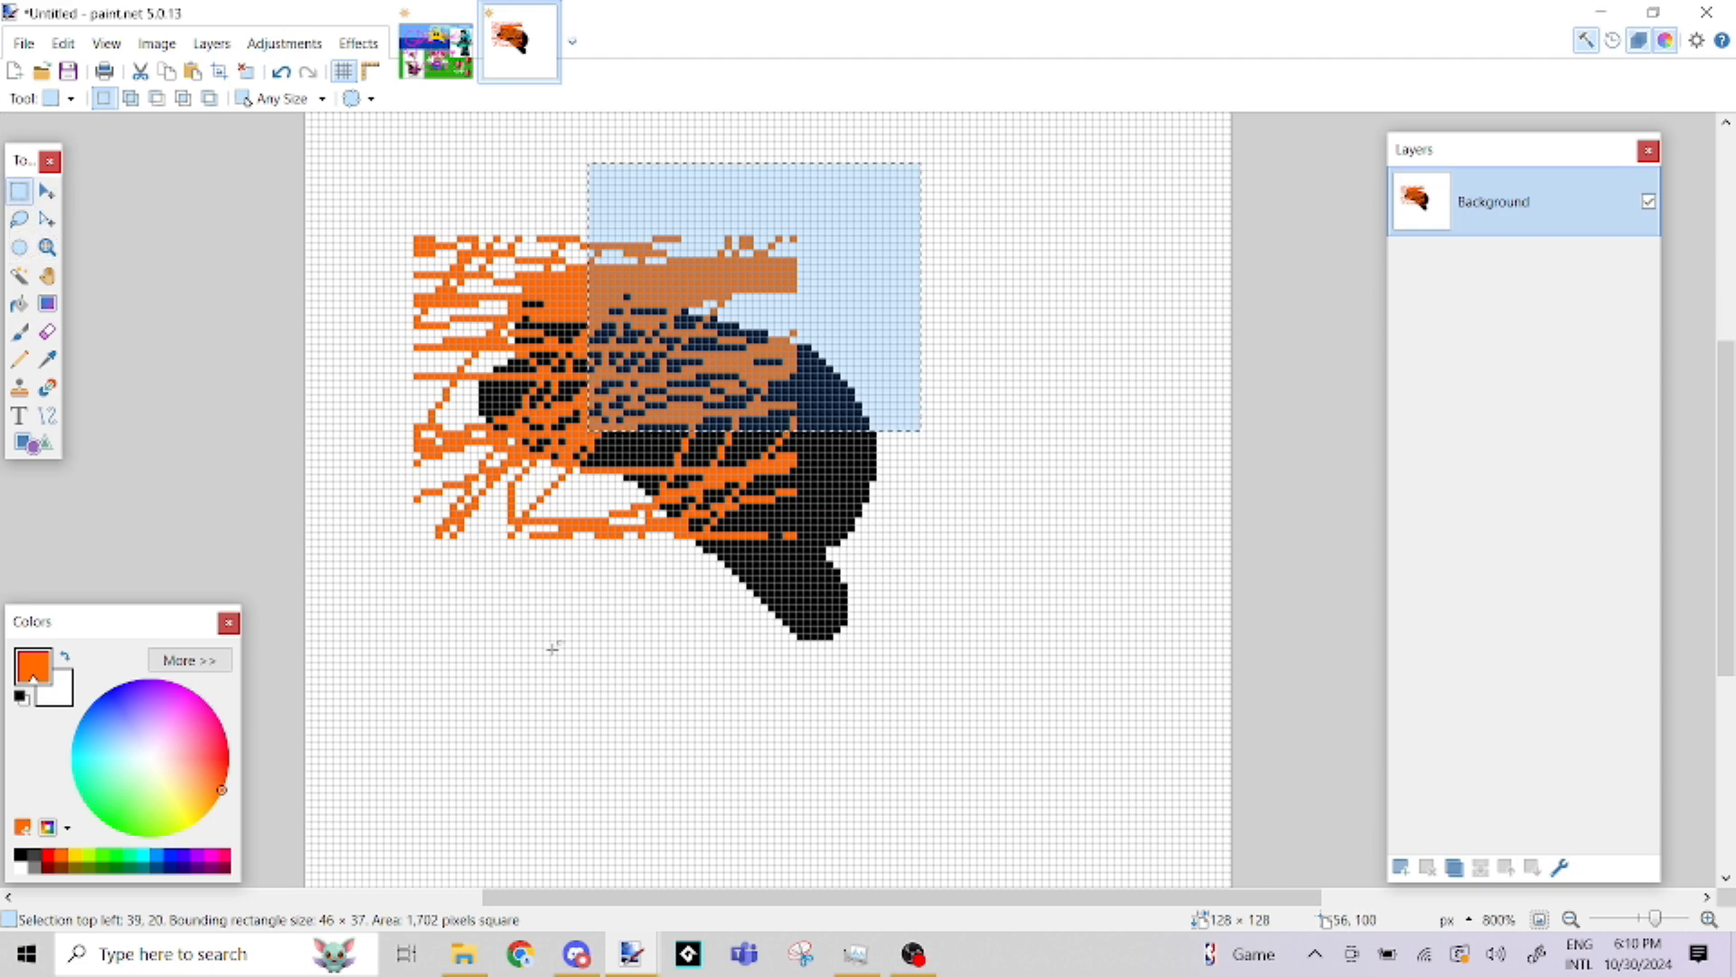
# Move the selection outline without its pixels and enlarge it to about 76 × 68 pixels around the whole drawing
pyautogui.click(46, 219)
pyautogui.moveTo(829, 256); pyautogui.dragTo(619, 268)
pyautogui.moveTo(706, 450); pyautogui.dragTo(927, 672)
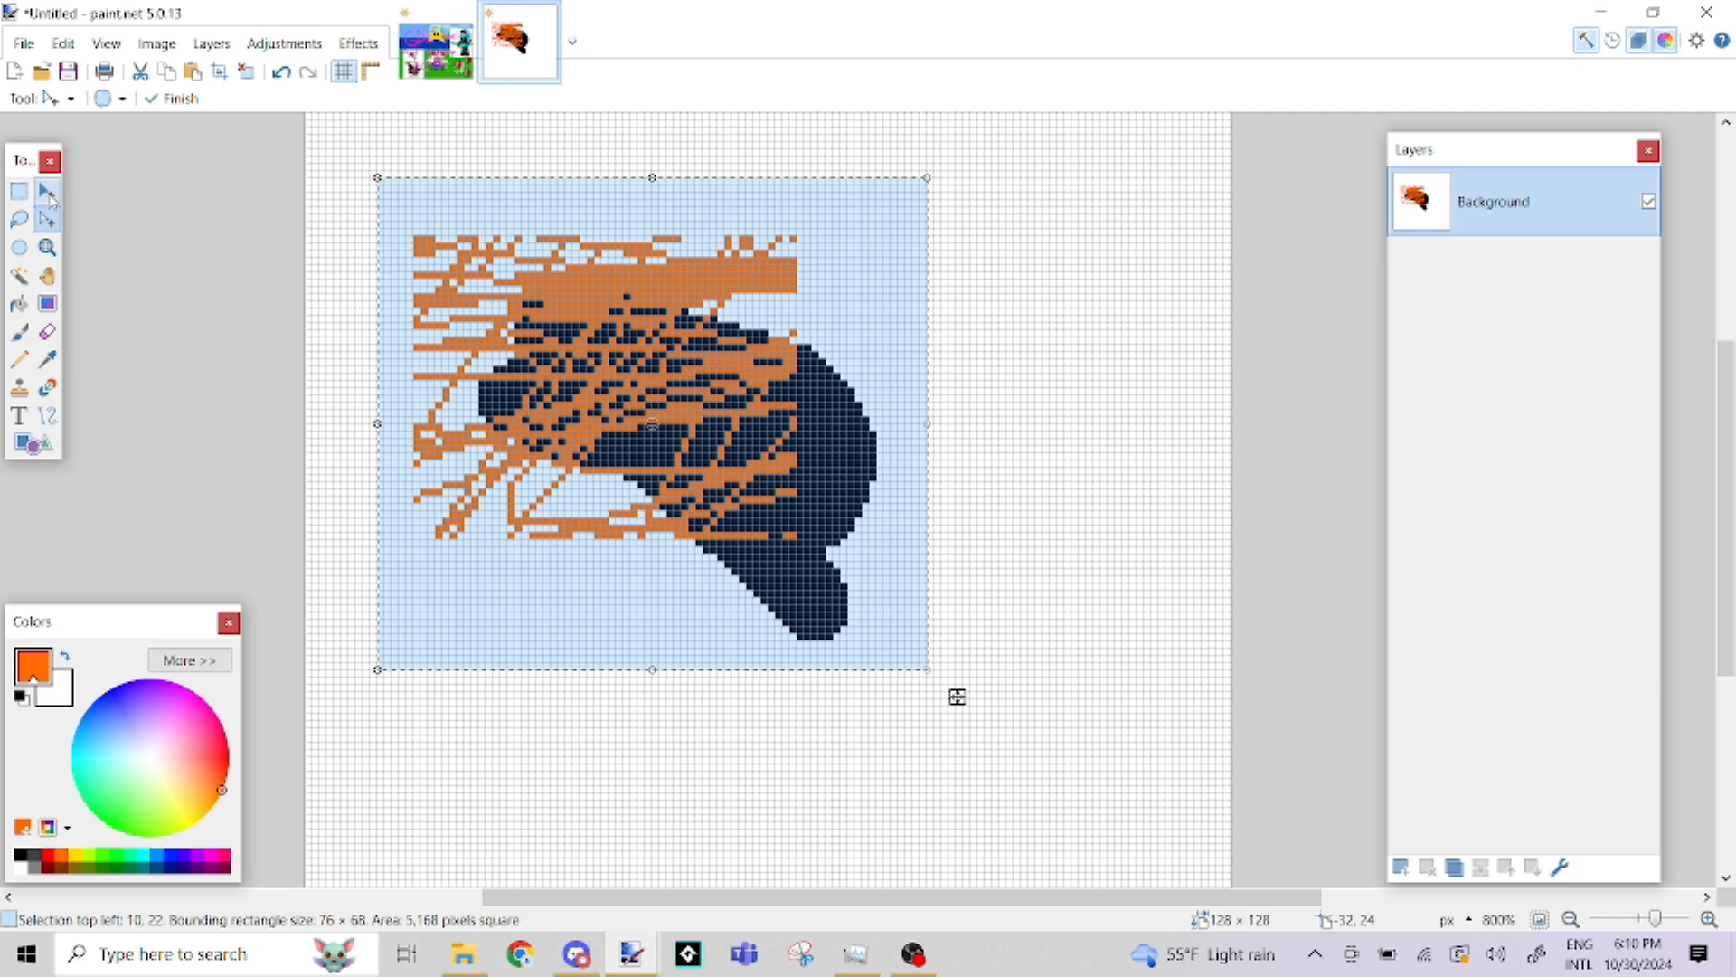
# Shift the selected pixels slightly, enlarge them to about 115 × 110 pixels and set the sampling to Nearest Neighbor
pyautogui.click(48, 192)
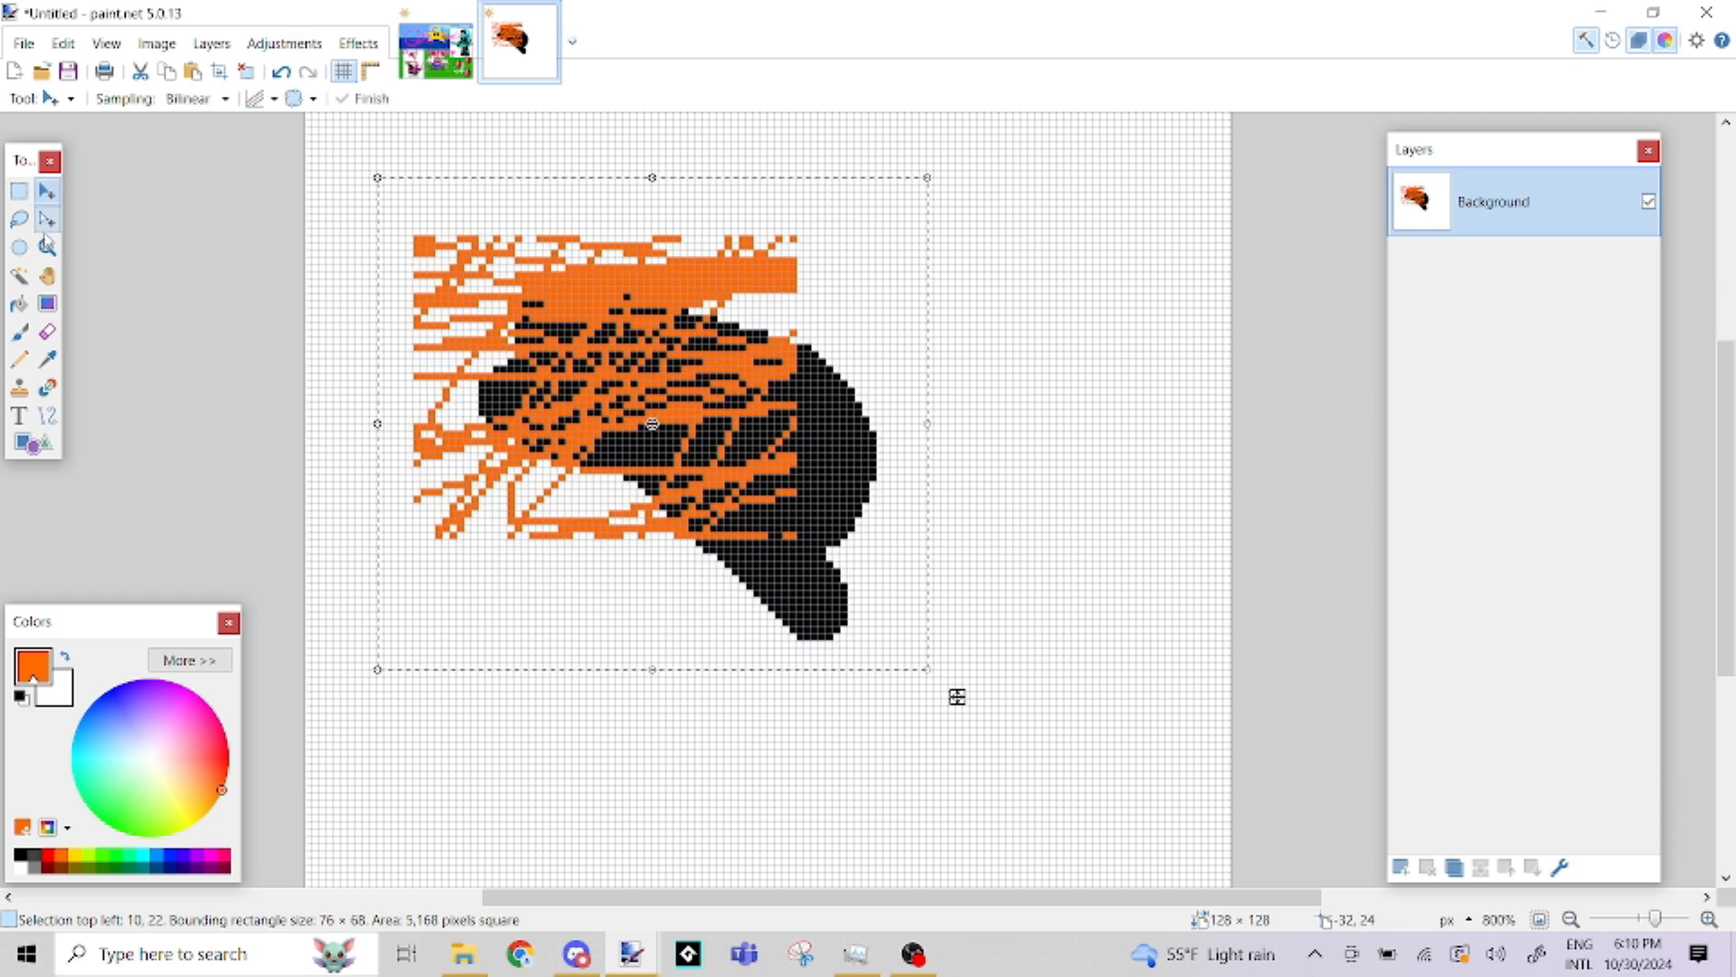
pyautogui.moveTo(602, 371)
pyautogui.mouseDown()
pyautogui.moveTo(903, 395)
pyautogui.moveTo(745, 404)
pyautogui.moveTo(649, 352)
pyautogui.moveTo(692, 372)
pyautogui.moveTo(615, 365)
pyautogui.moveTo(630, 330)
pyautogui.moveTo(594, 370)
pyautogui.mouseUp()
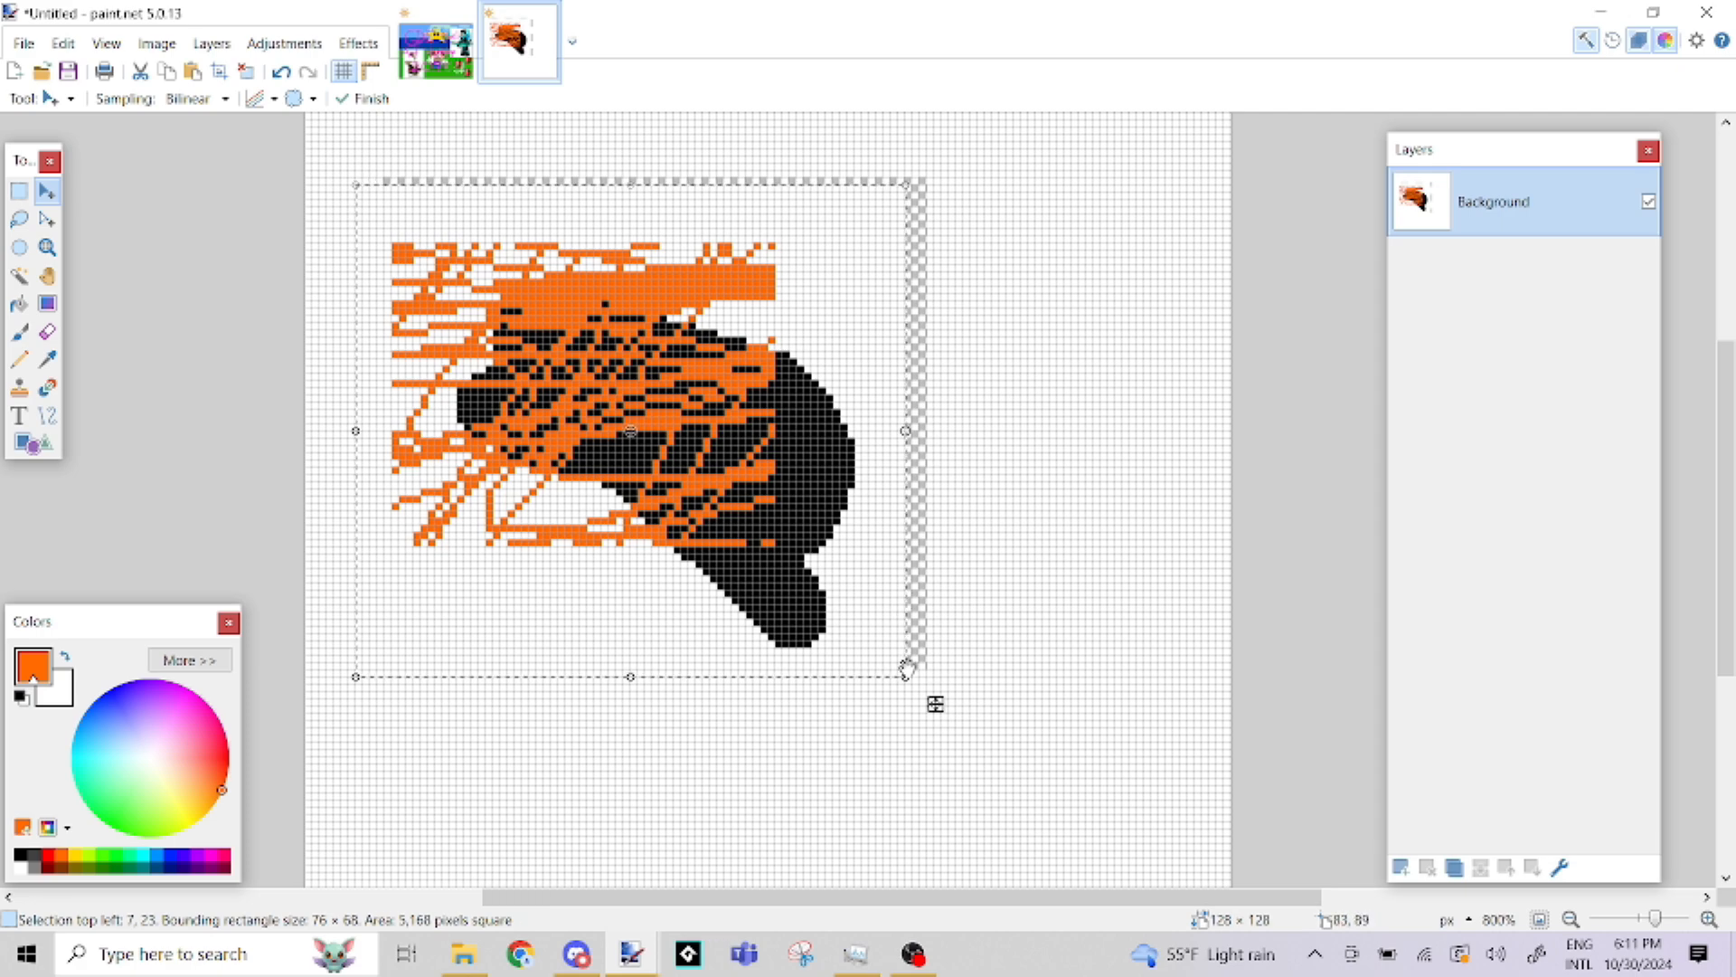
pyautogui.moveTo(907, 678); pyautogui.dragTo(1187, 882)
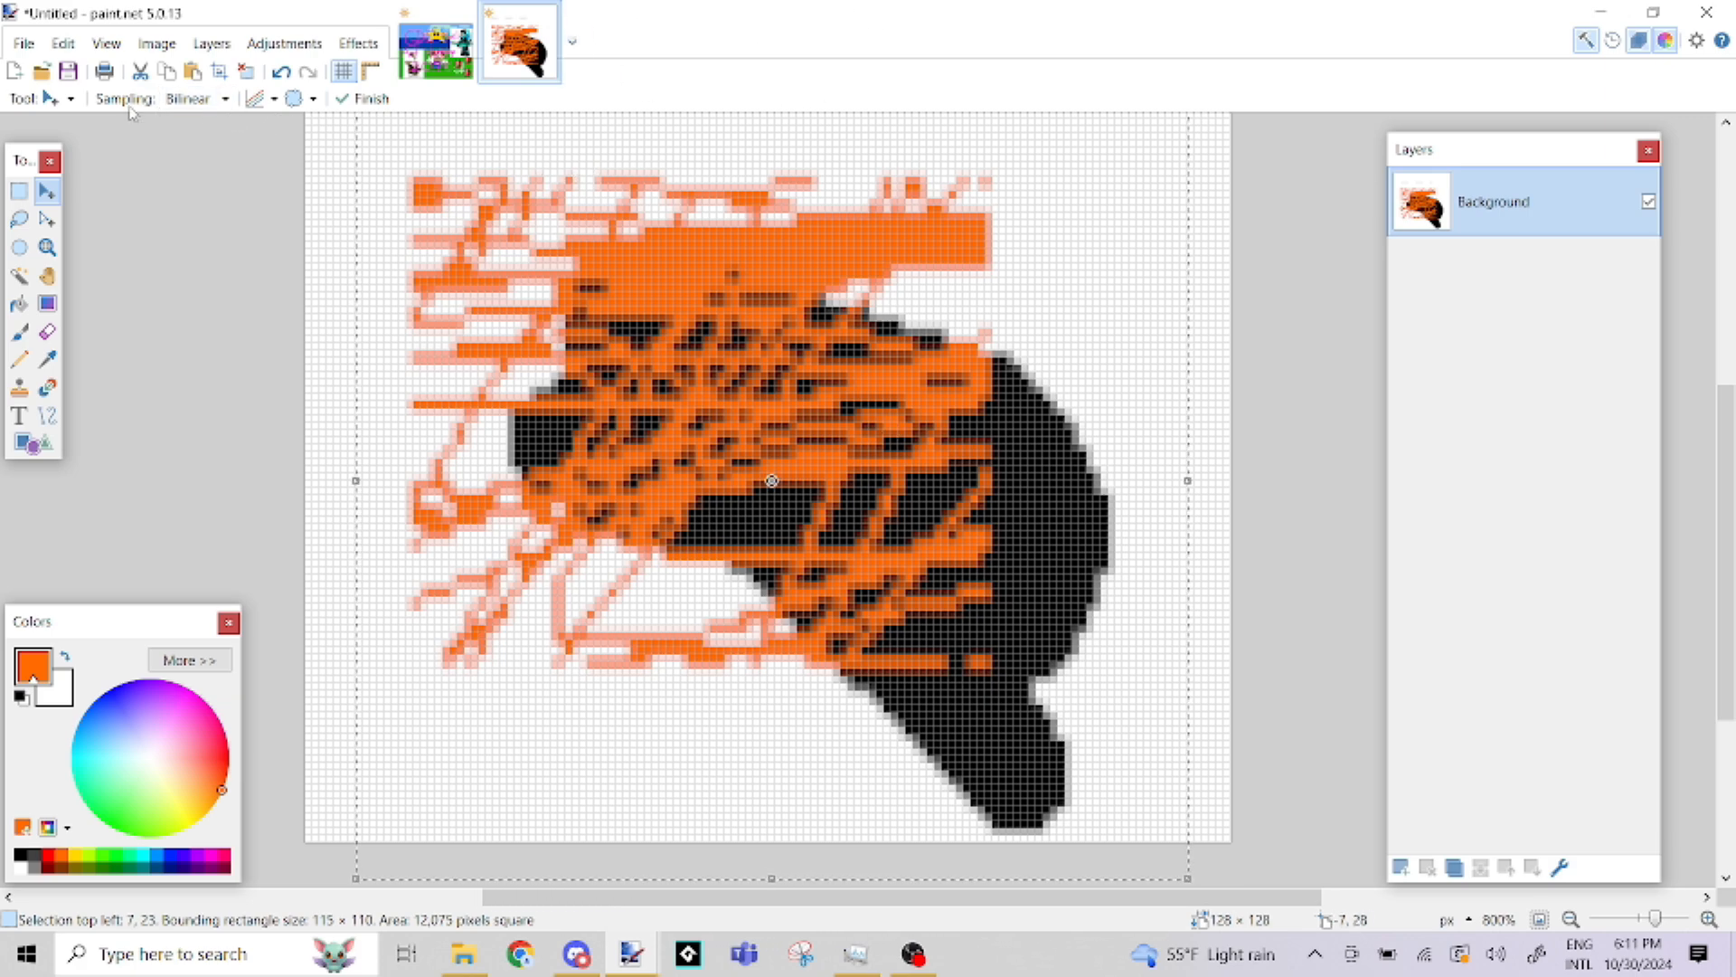
pyautogui.click(226, 99)
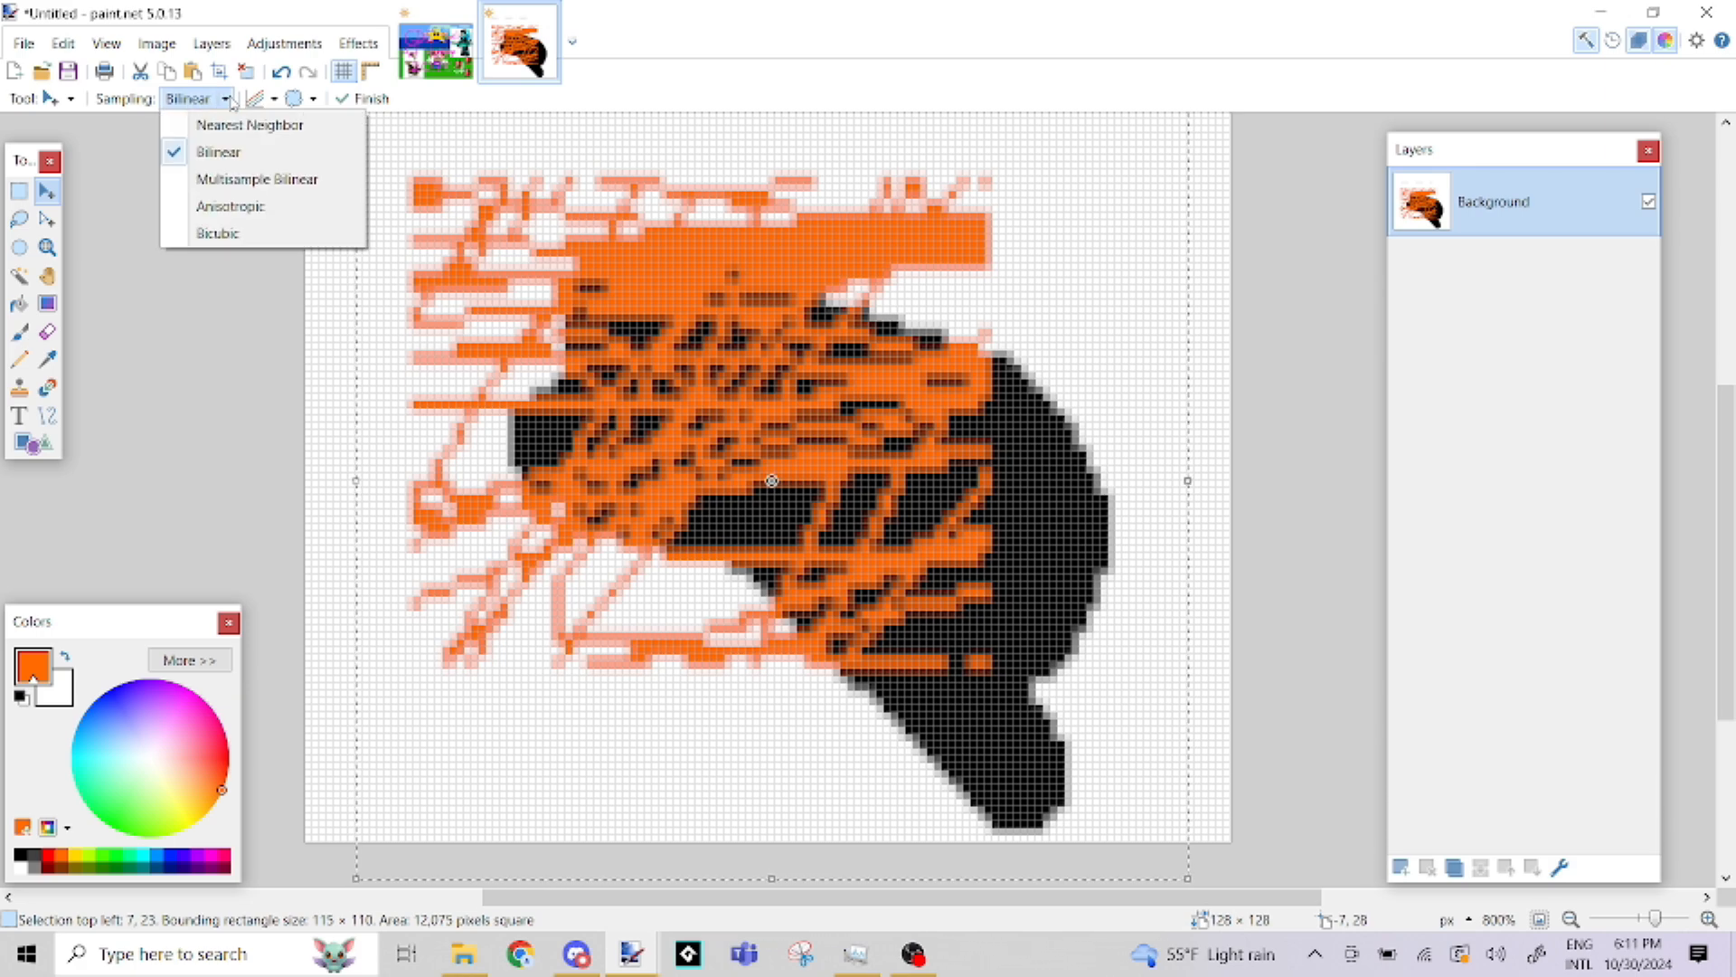
pyautogui.click(259, 125)
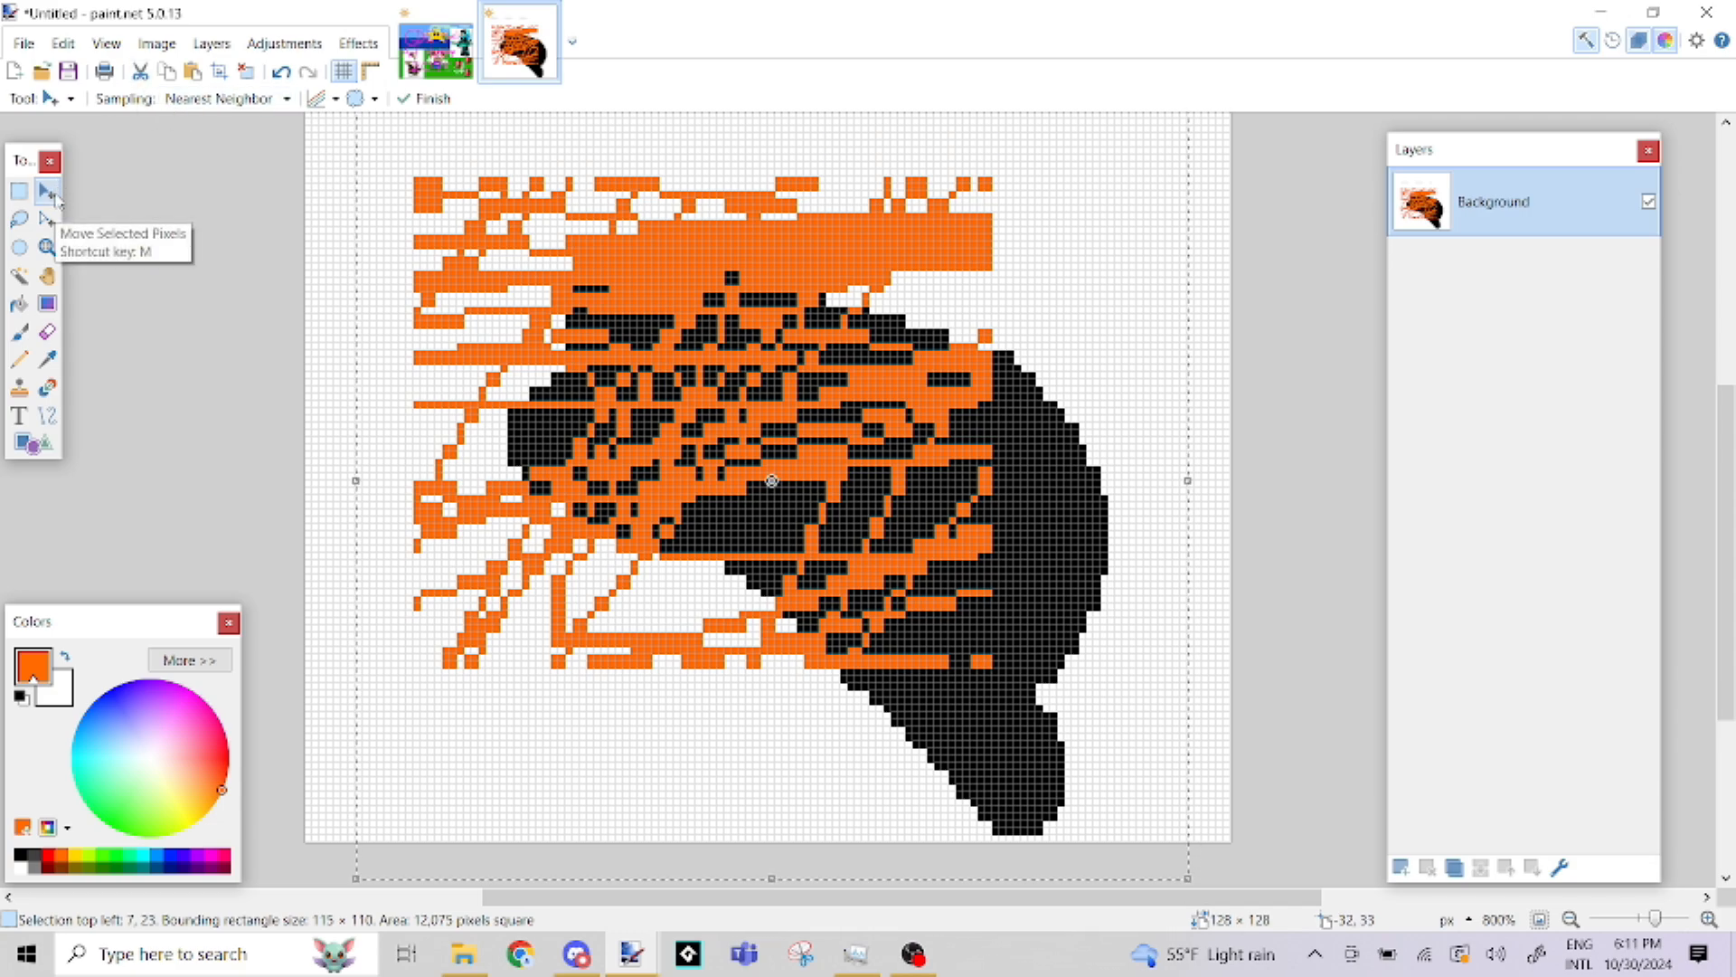
# Commit the enlarged drawing and deselect it with the Rectangle Select tool
pyautogui.click(19, 193)
pyautogui.click(46, 192)
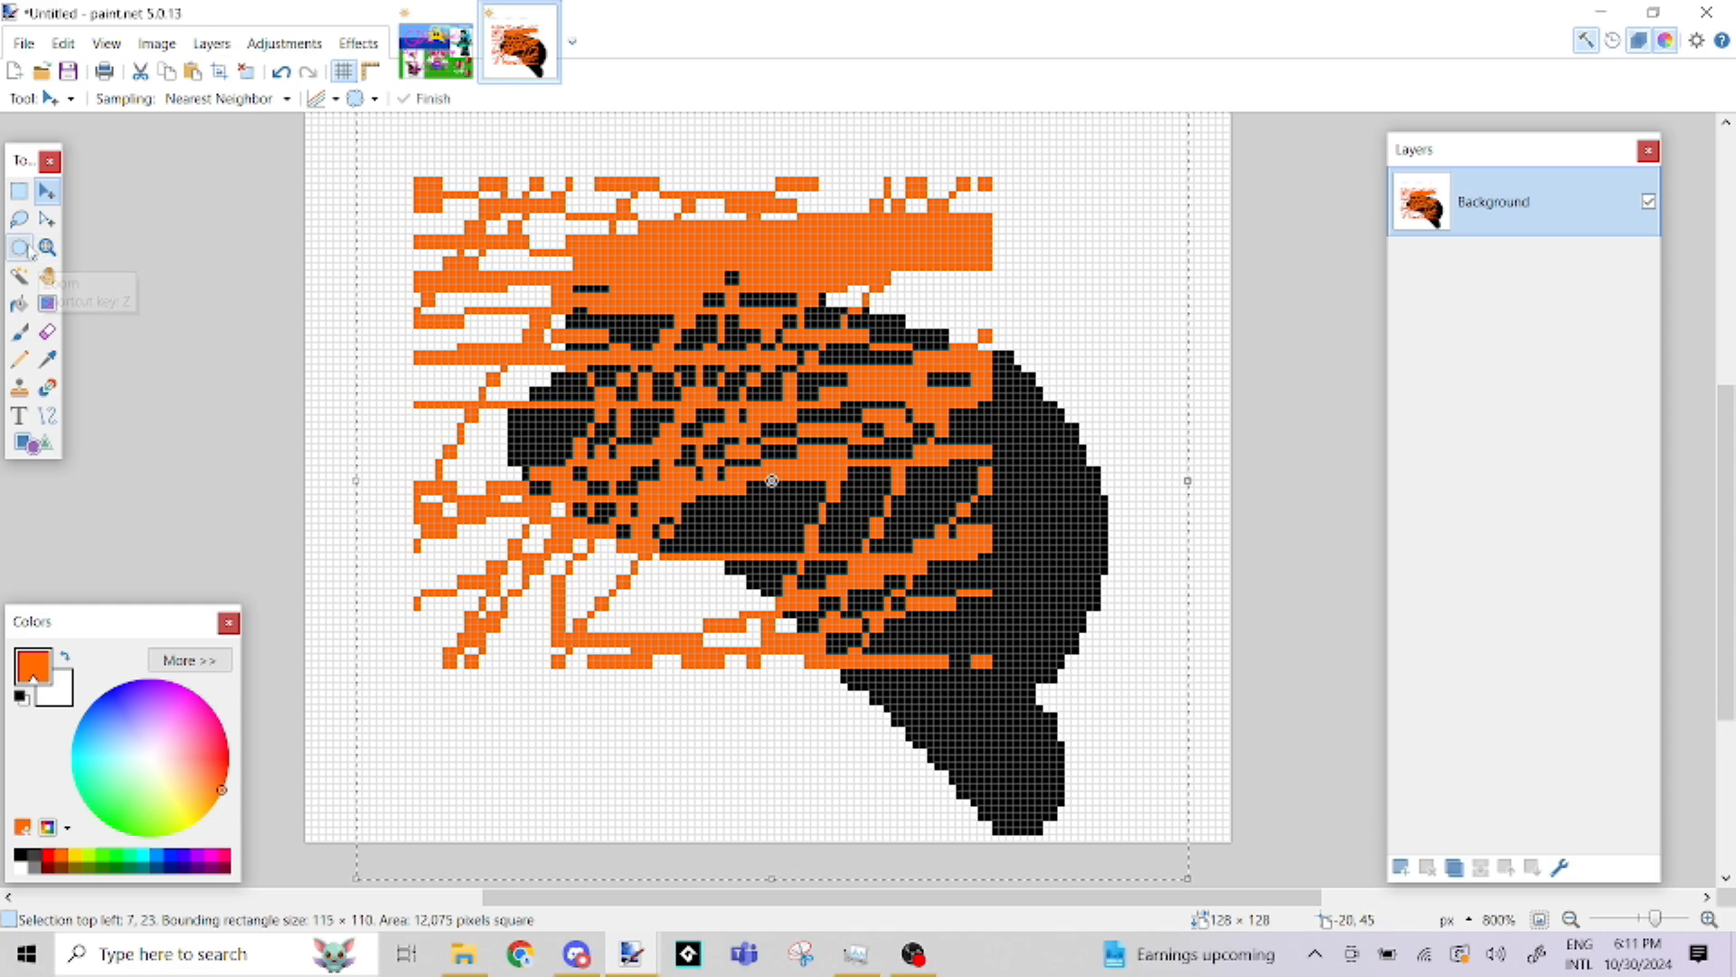
pyautogui.click(17, 194)
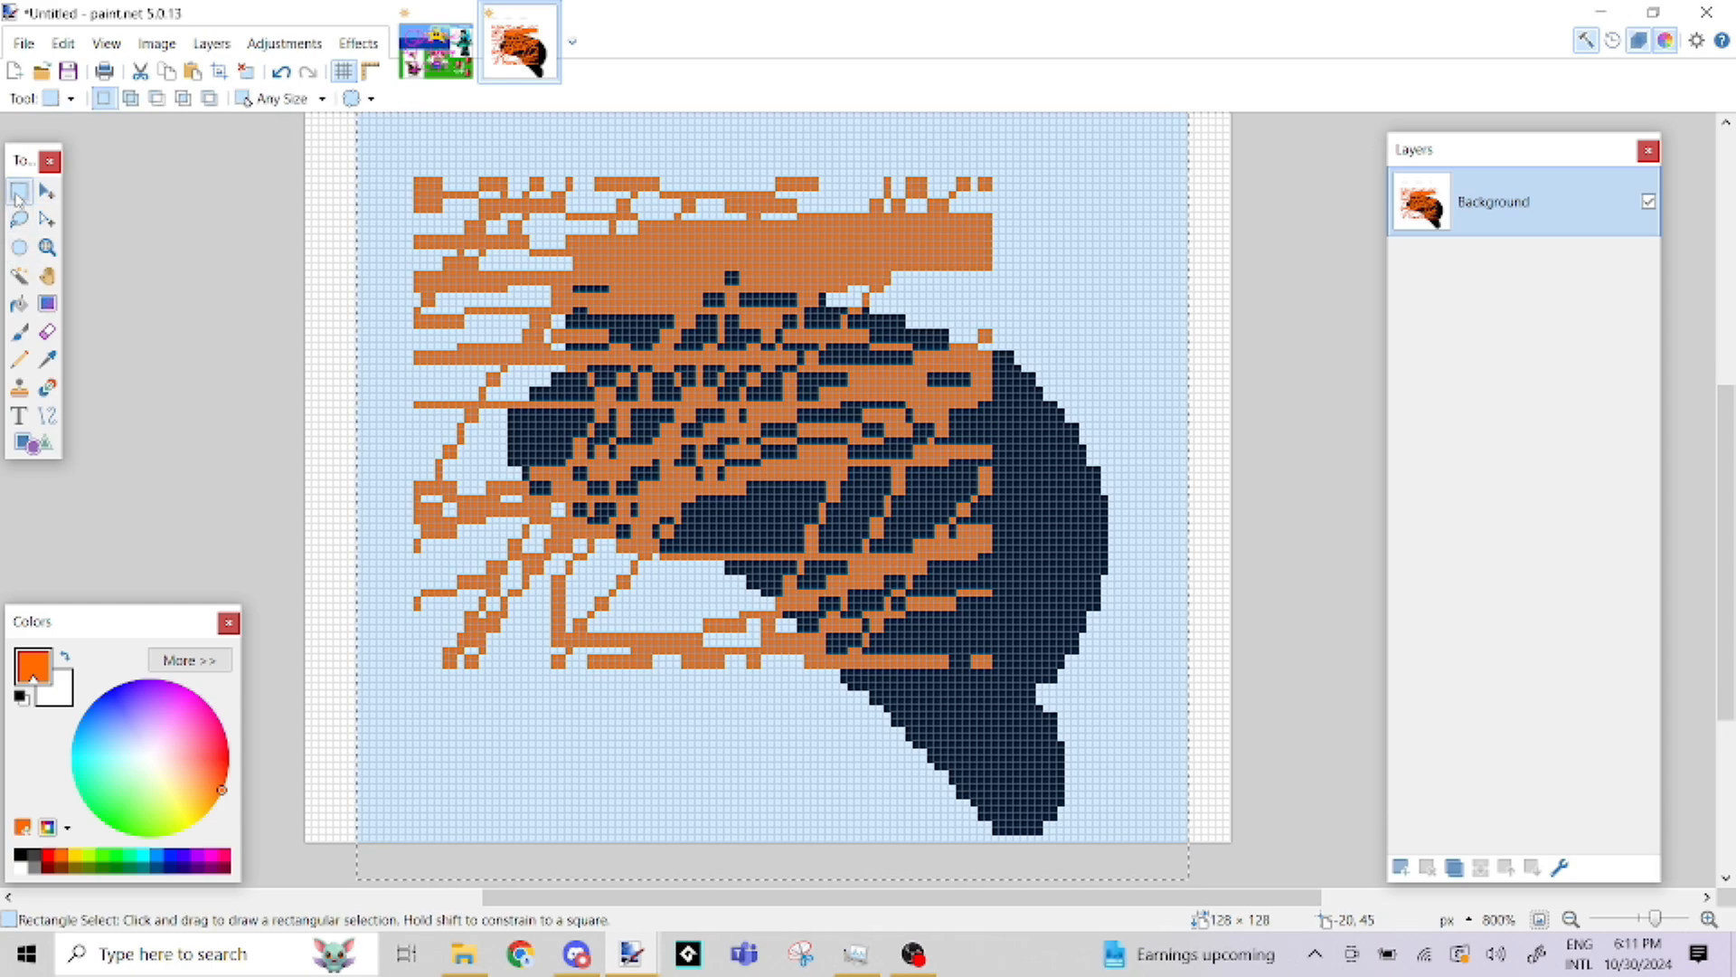
pyautogui.click(349, 250)
pyautogui.scroll(1, 385, 224)
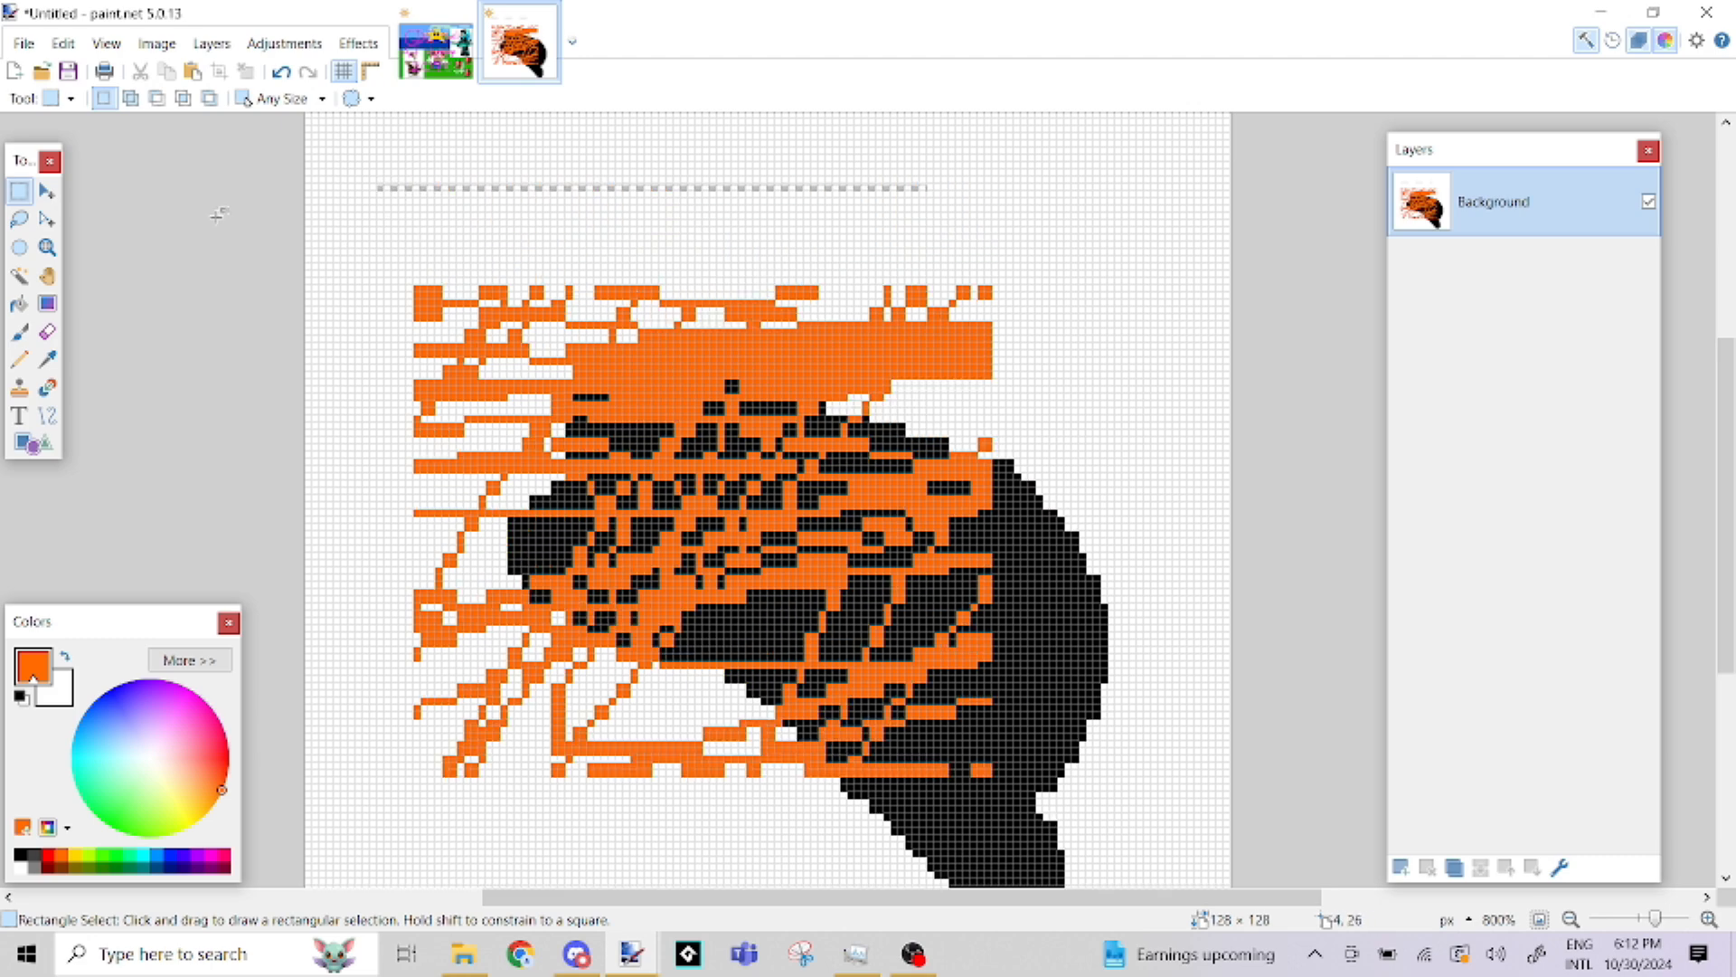
# Outline most of the drawing with a freehand Lasso selection and clear the selection
pyautogui.click(20, 221)
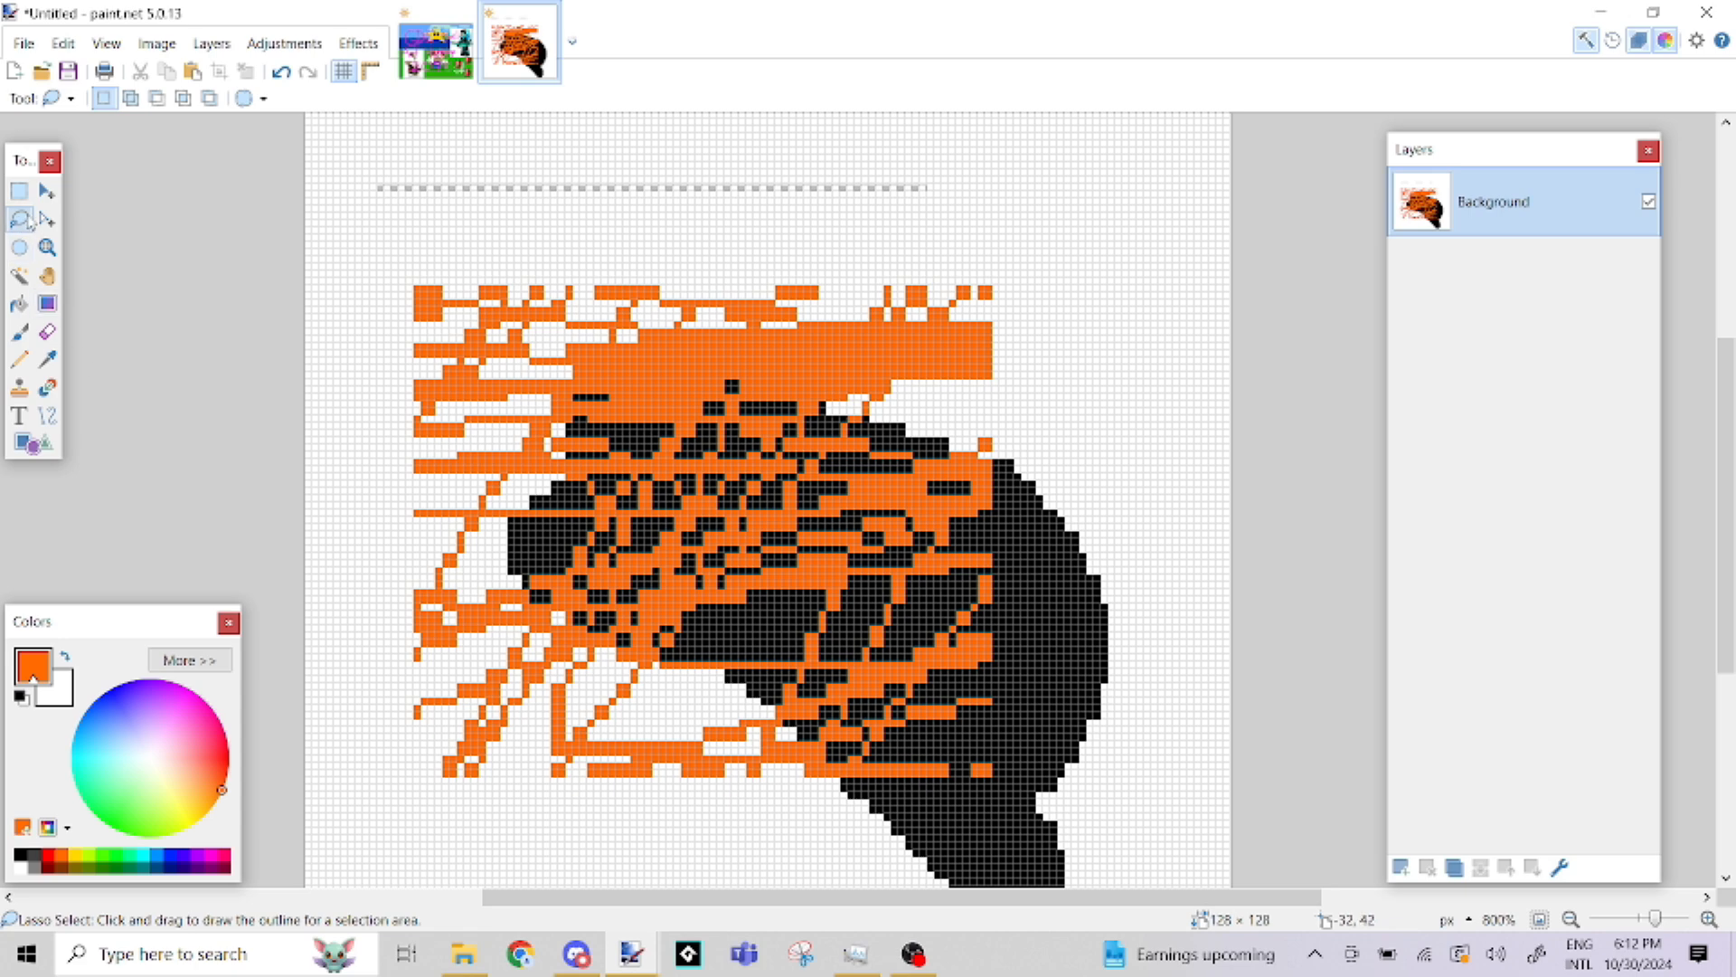
pyautogui.moveTo(434, 234)
pyautogui.mouseDown()
pyautogui.moveTo(817, 251)
pyautogui.moveTo(1101, 143)
pyautogui.mouseUp()
pyautogui.moveTo(1127, 300)
pyautogui.mouseDown()
pyautogui.moveTo(1181, 694)
pyautogui.moveTo(1148, 751)
pyautogui.moveTo(693, 808)
pyautogui.moveTo(484, 775)
pyautogui.moveTo(421, 594)
pyautogui.moveTo(637, 414)
pyautogui.moveTo(478, 379)
pyautogui.moveTo(372, 287)
pyautogui.mouseUp()
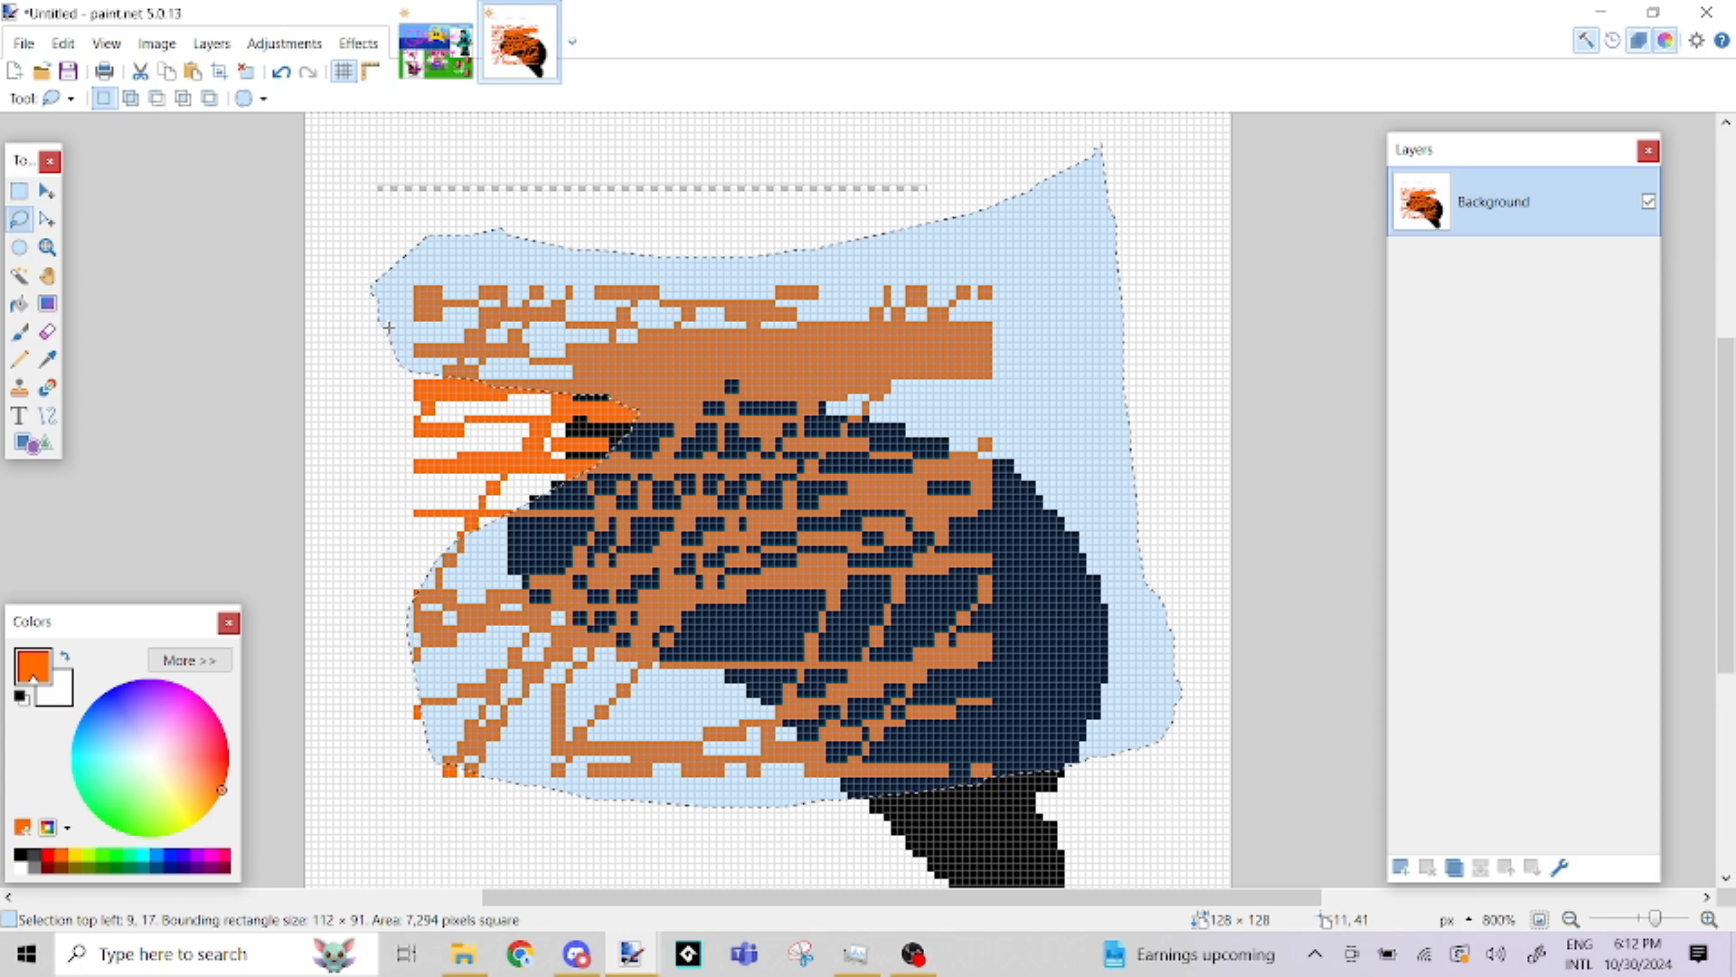
pyautogui.click(331, 315)
# Select most of the drawing with an ellipse about 112 × 79 pixels and clear the selection
pyautogui.click(19, 247)
pyautogui.moveTo(366, 235)
pyautogui.mouseDown()
pyautogui.moveTo(724, 470)
pyautogui.moveTo(1123, 798)
pyautogui.moveTo(1172, 801)
pyautogui.mouseUp()
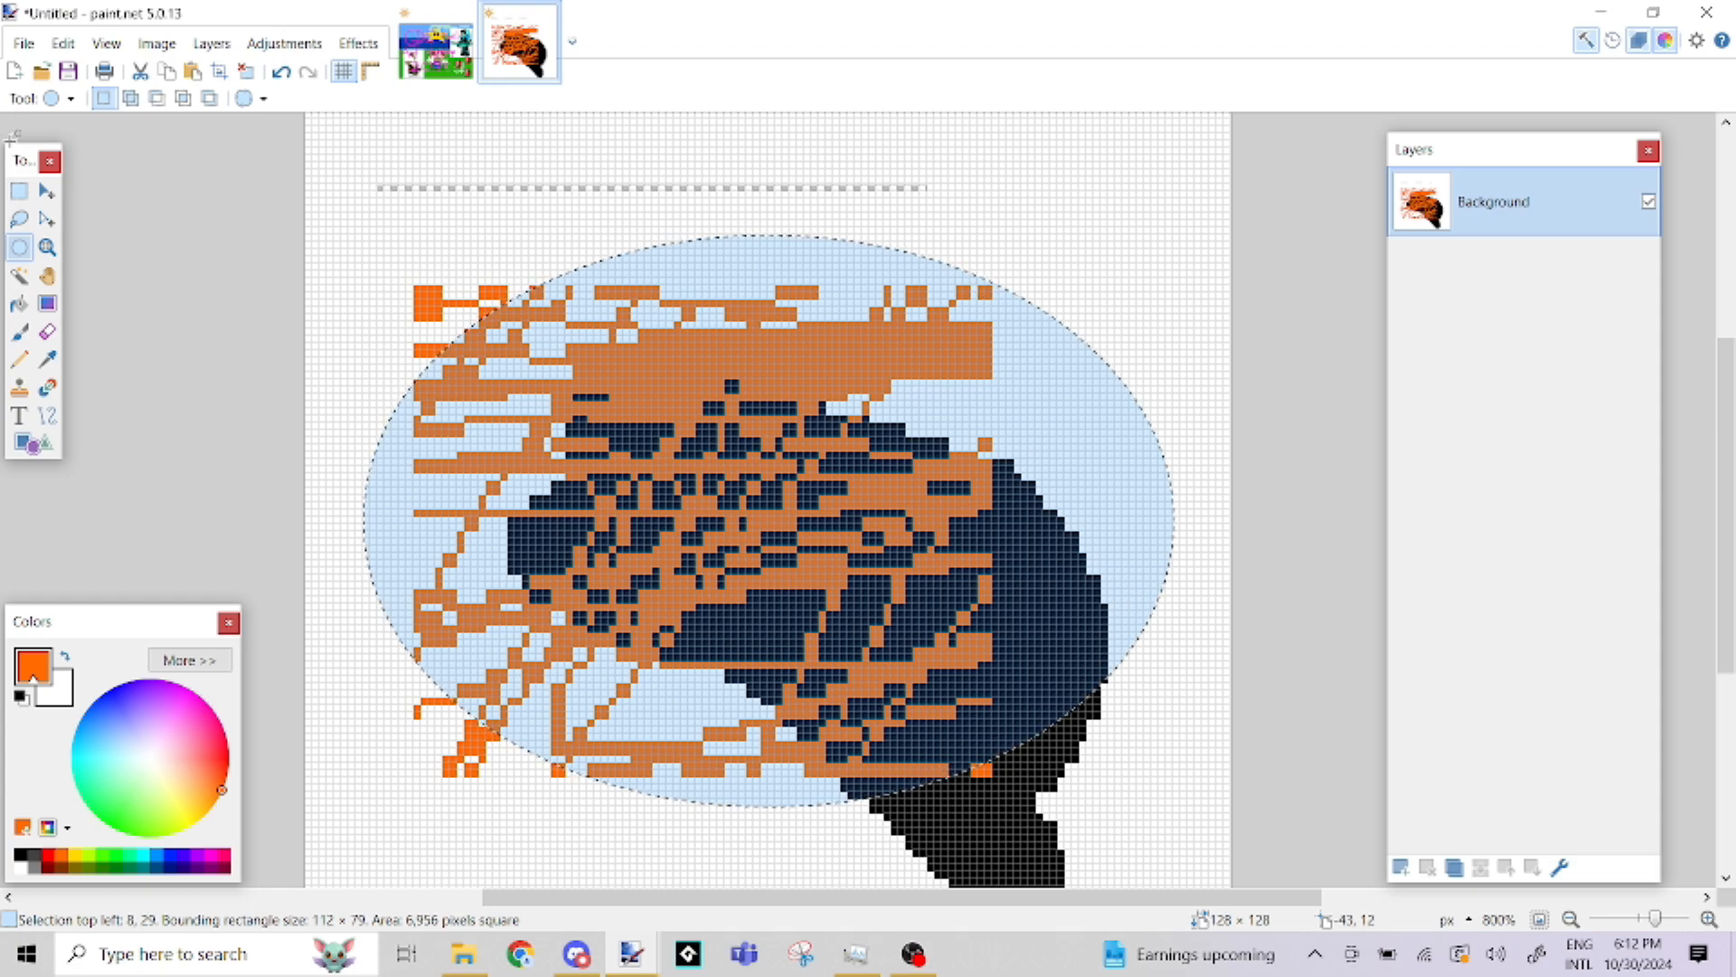
pyautogui.hotkey('ctrl', 'd')
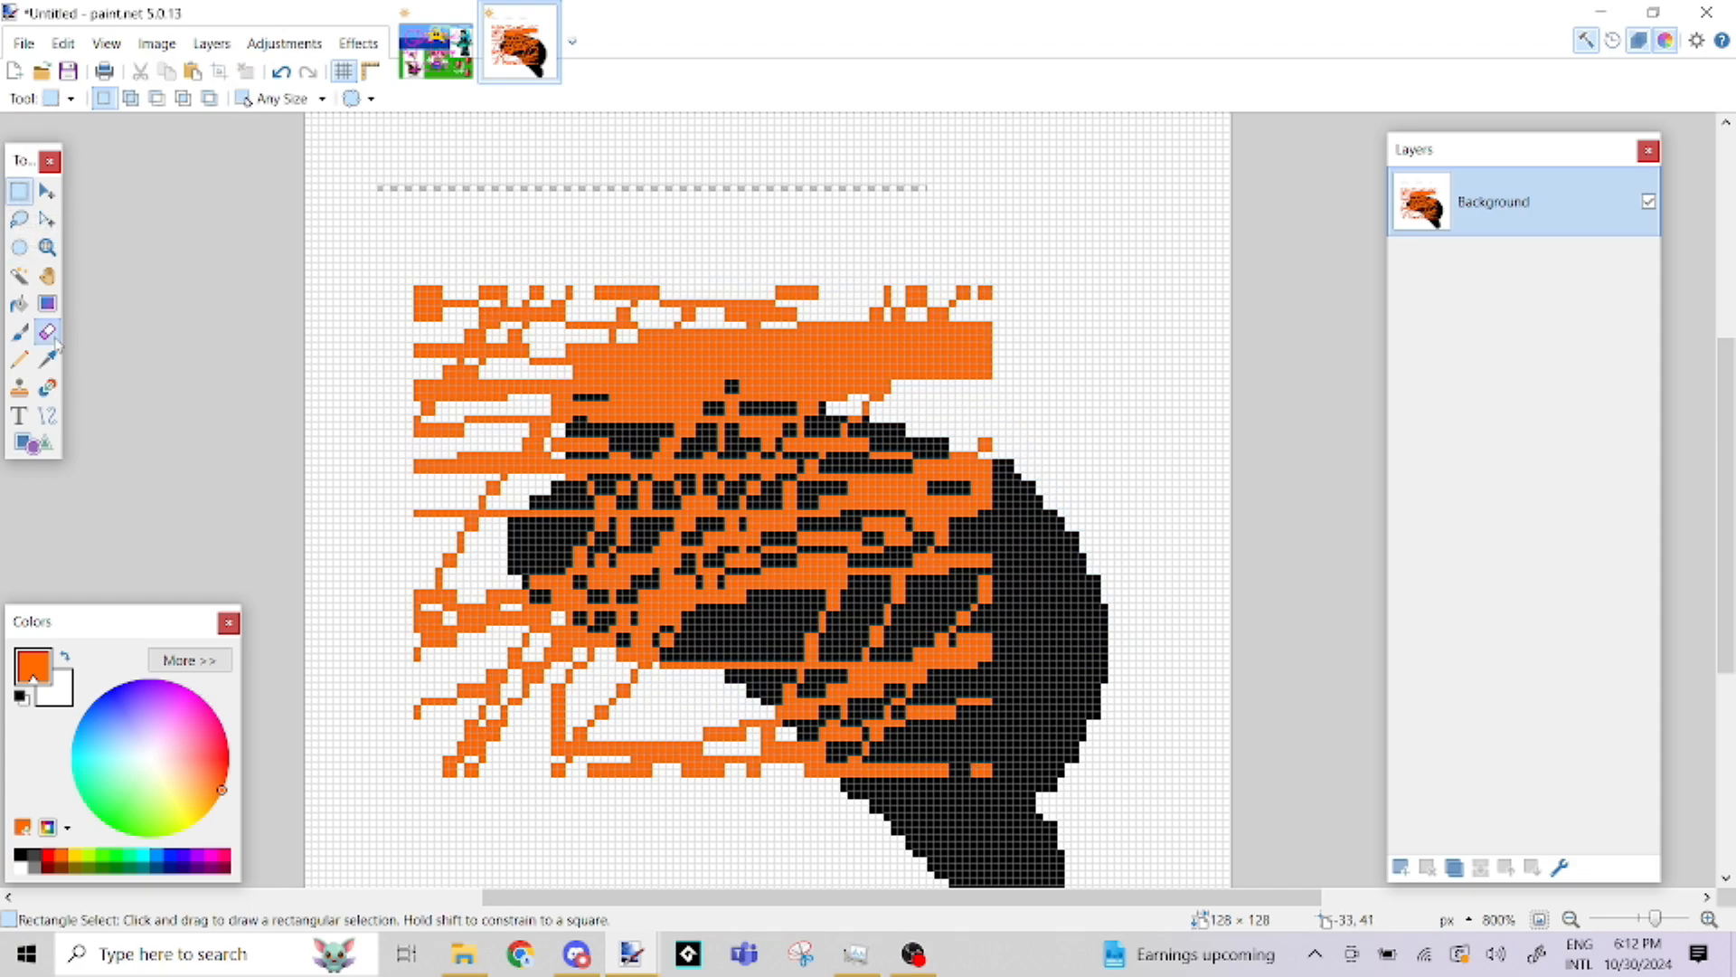
# Erase a diagonal band across the top of the drawing with the size 8 Eraser and undo it
pyautogui.click(47, 331)
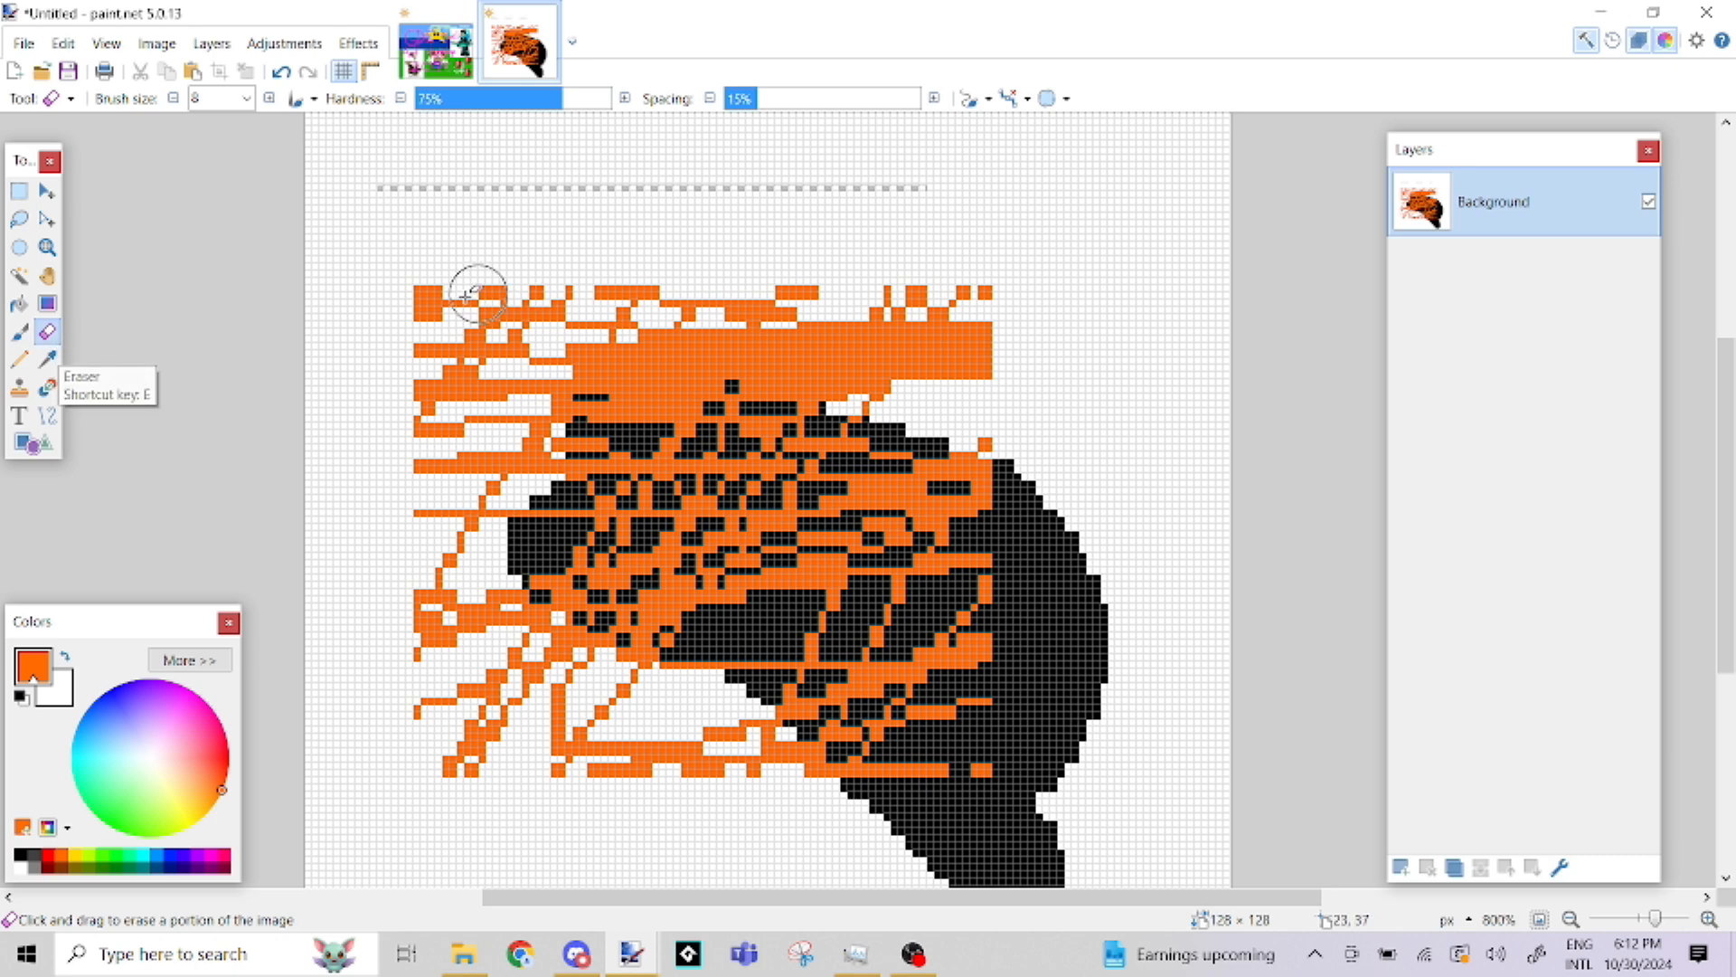
pyautogui.moveTo(376, 279)
pyautogui.mouseDown()
pyautogui.moveTo(699, 322)
pyautogui.moveTo(1096, 446)
pyautogui.mouseUp()
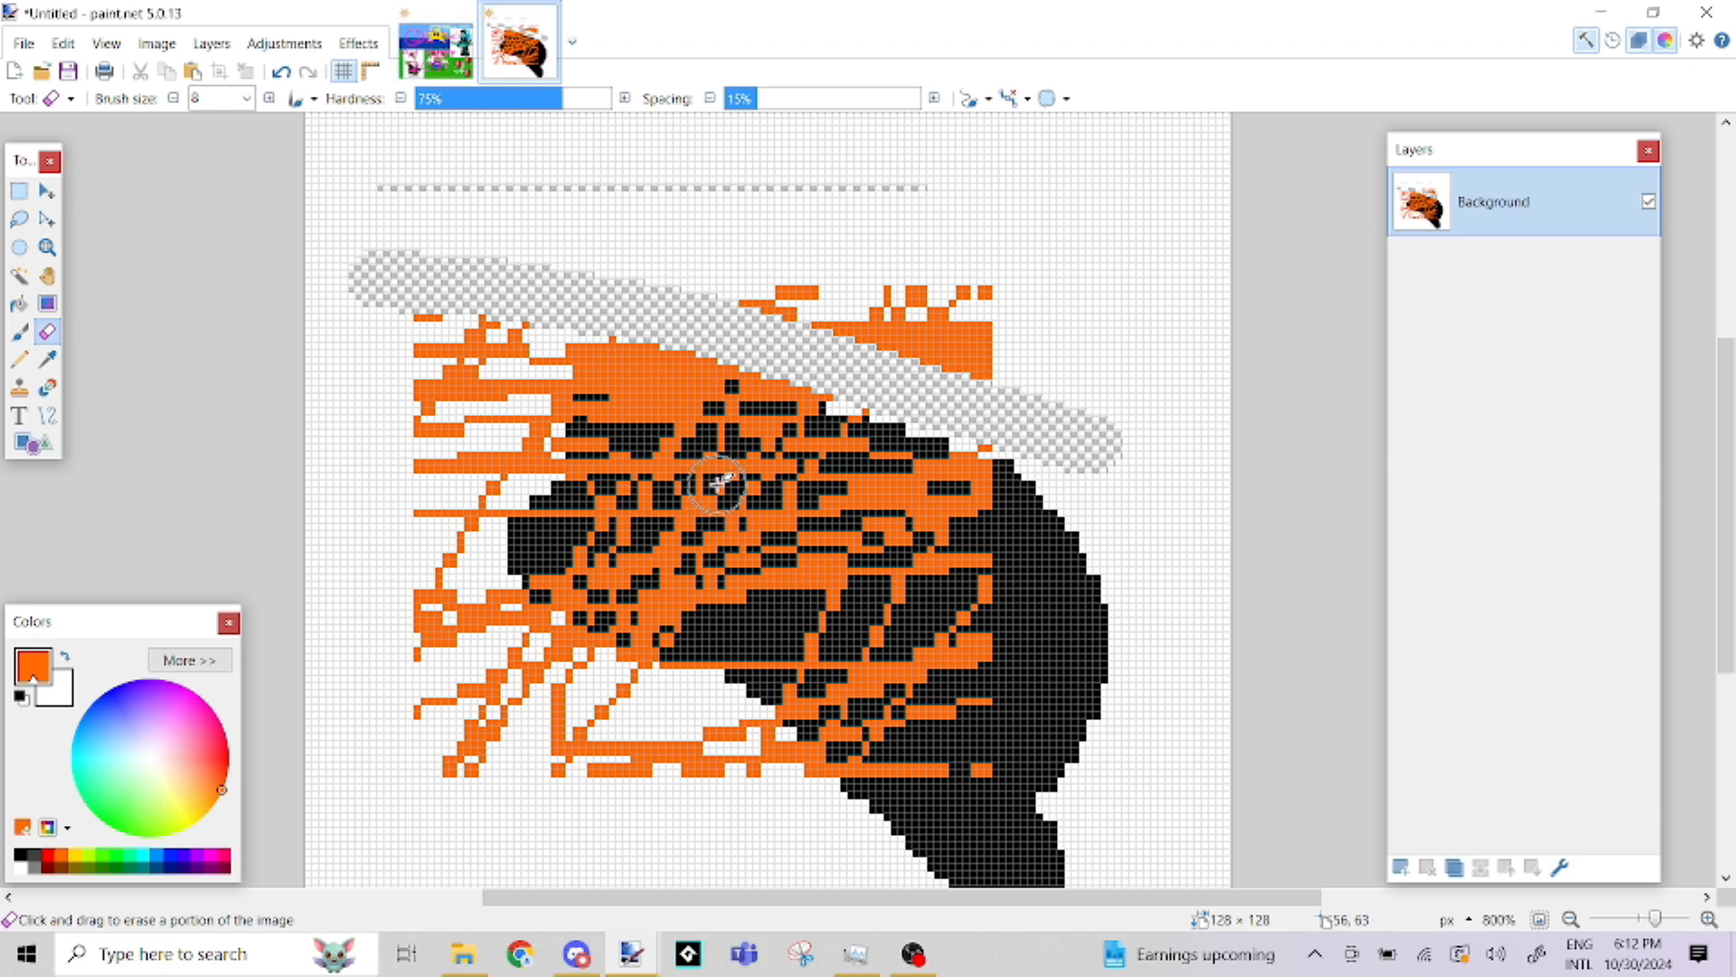
pyautogui.hotkey('ctrl', 'z')
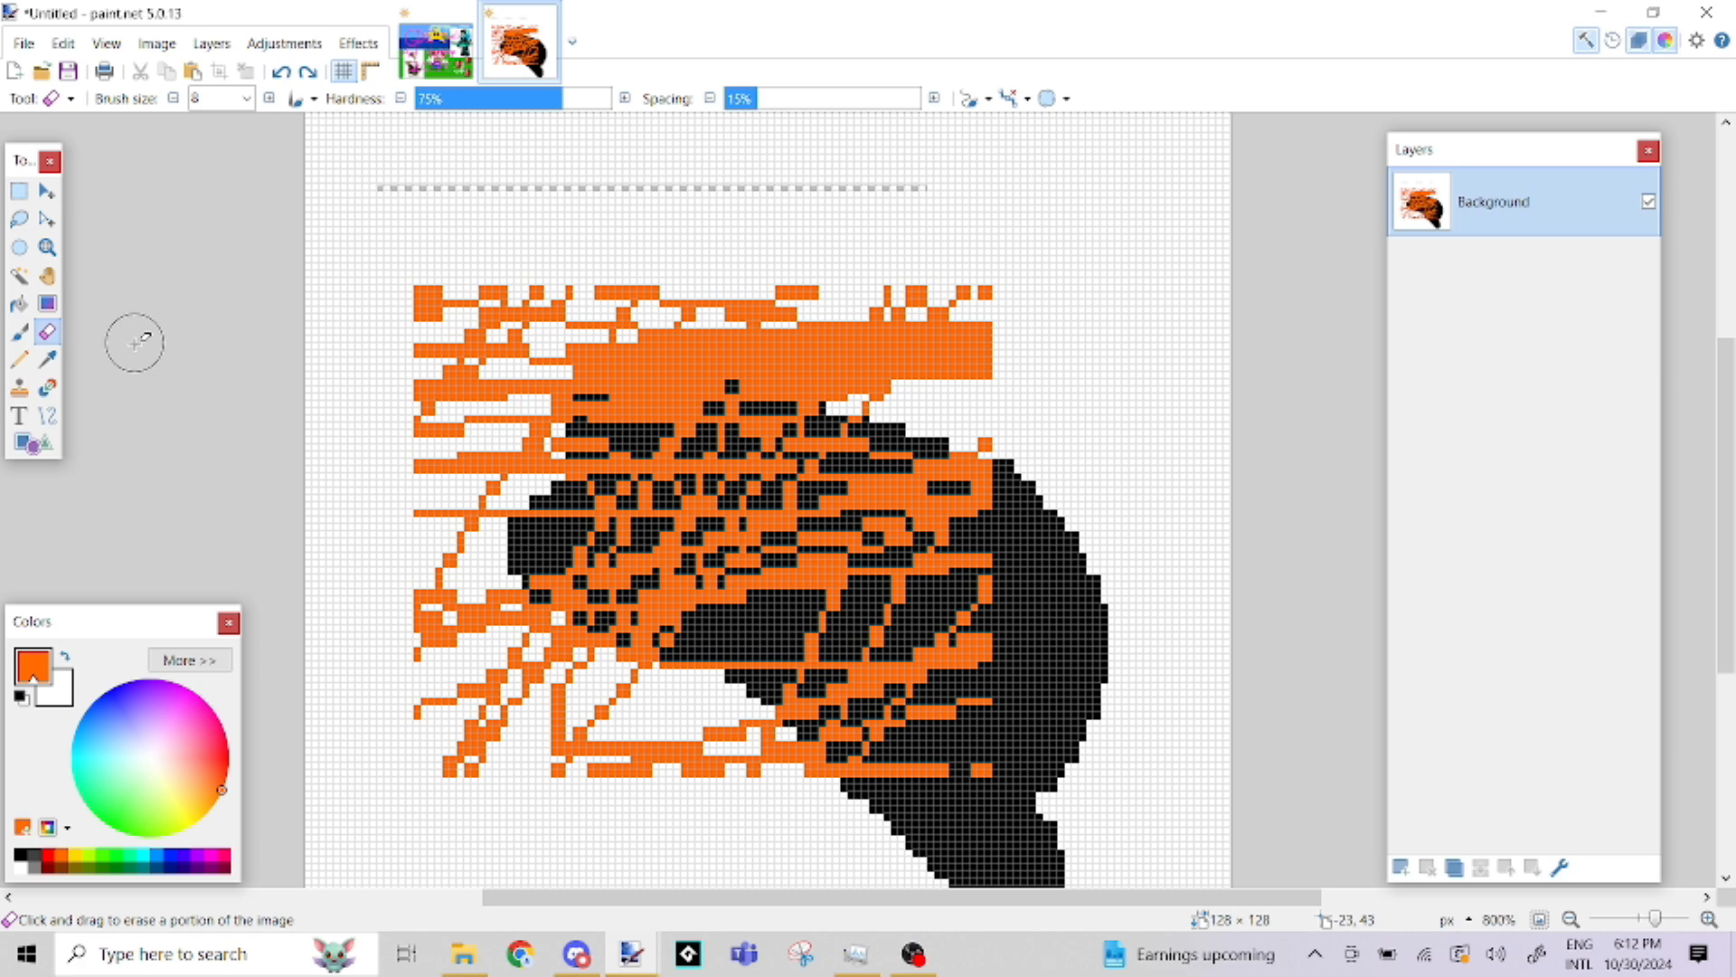
# Sample the white background and the scribble's orange as the primary color with the Color Picker
pyautogui.click(48, 361)
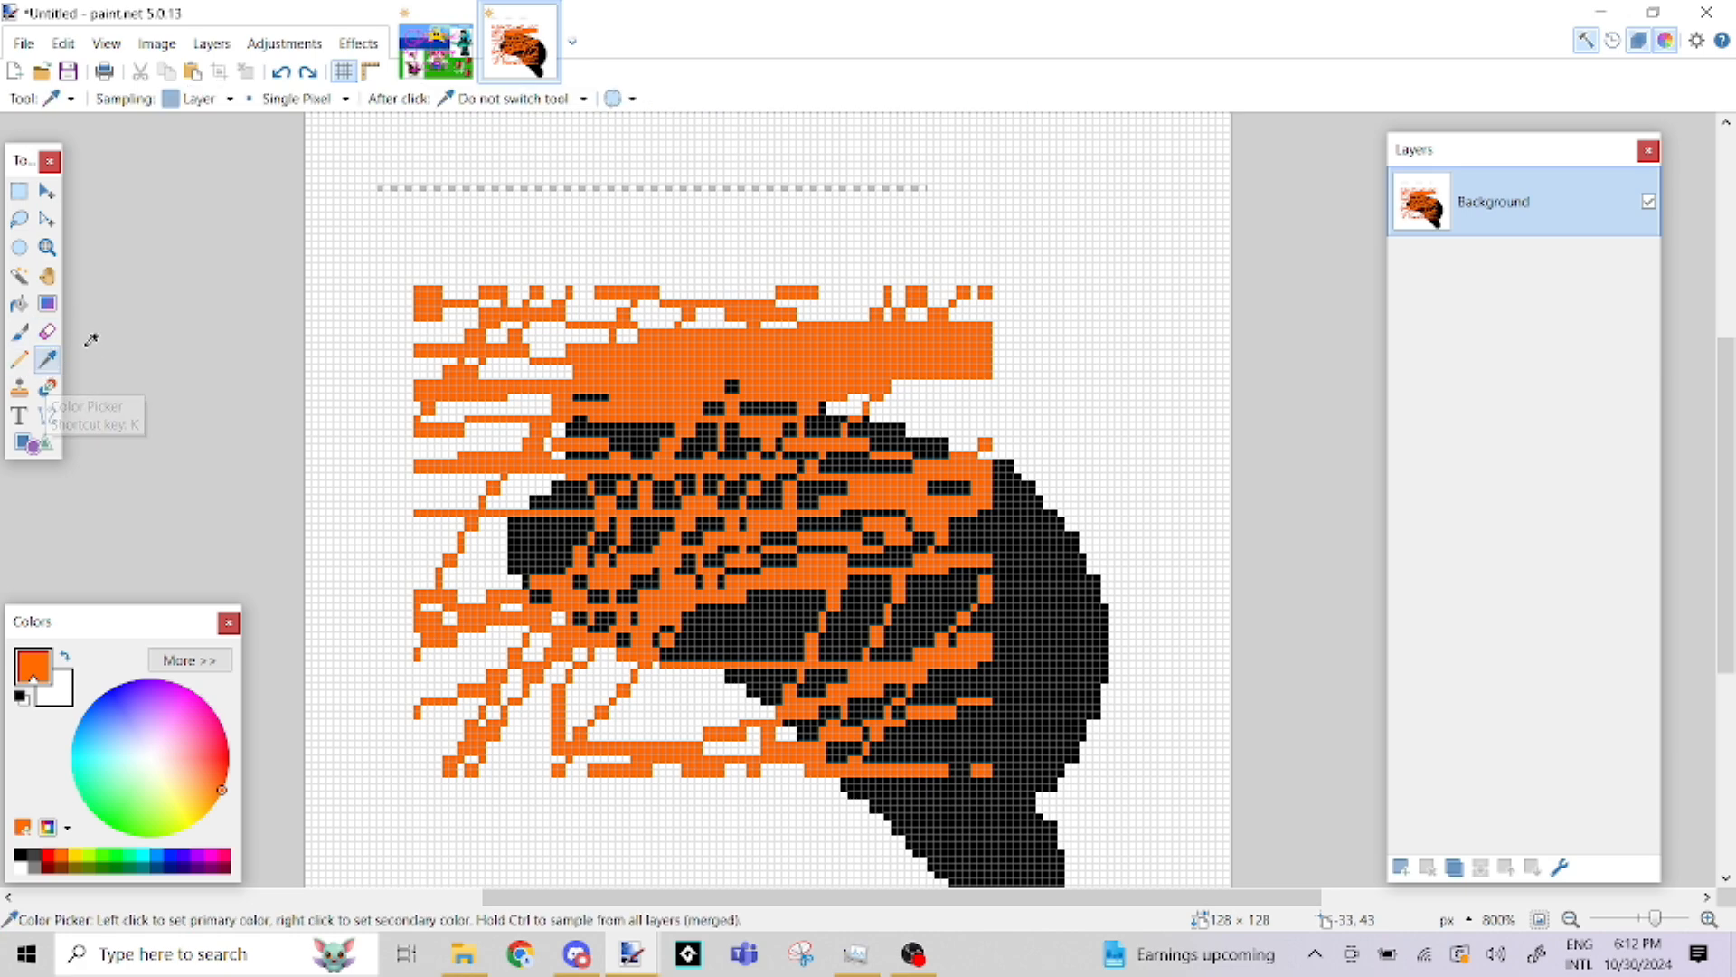
pyautogui.click(332, 227)
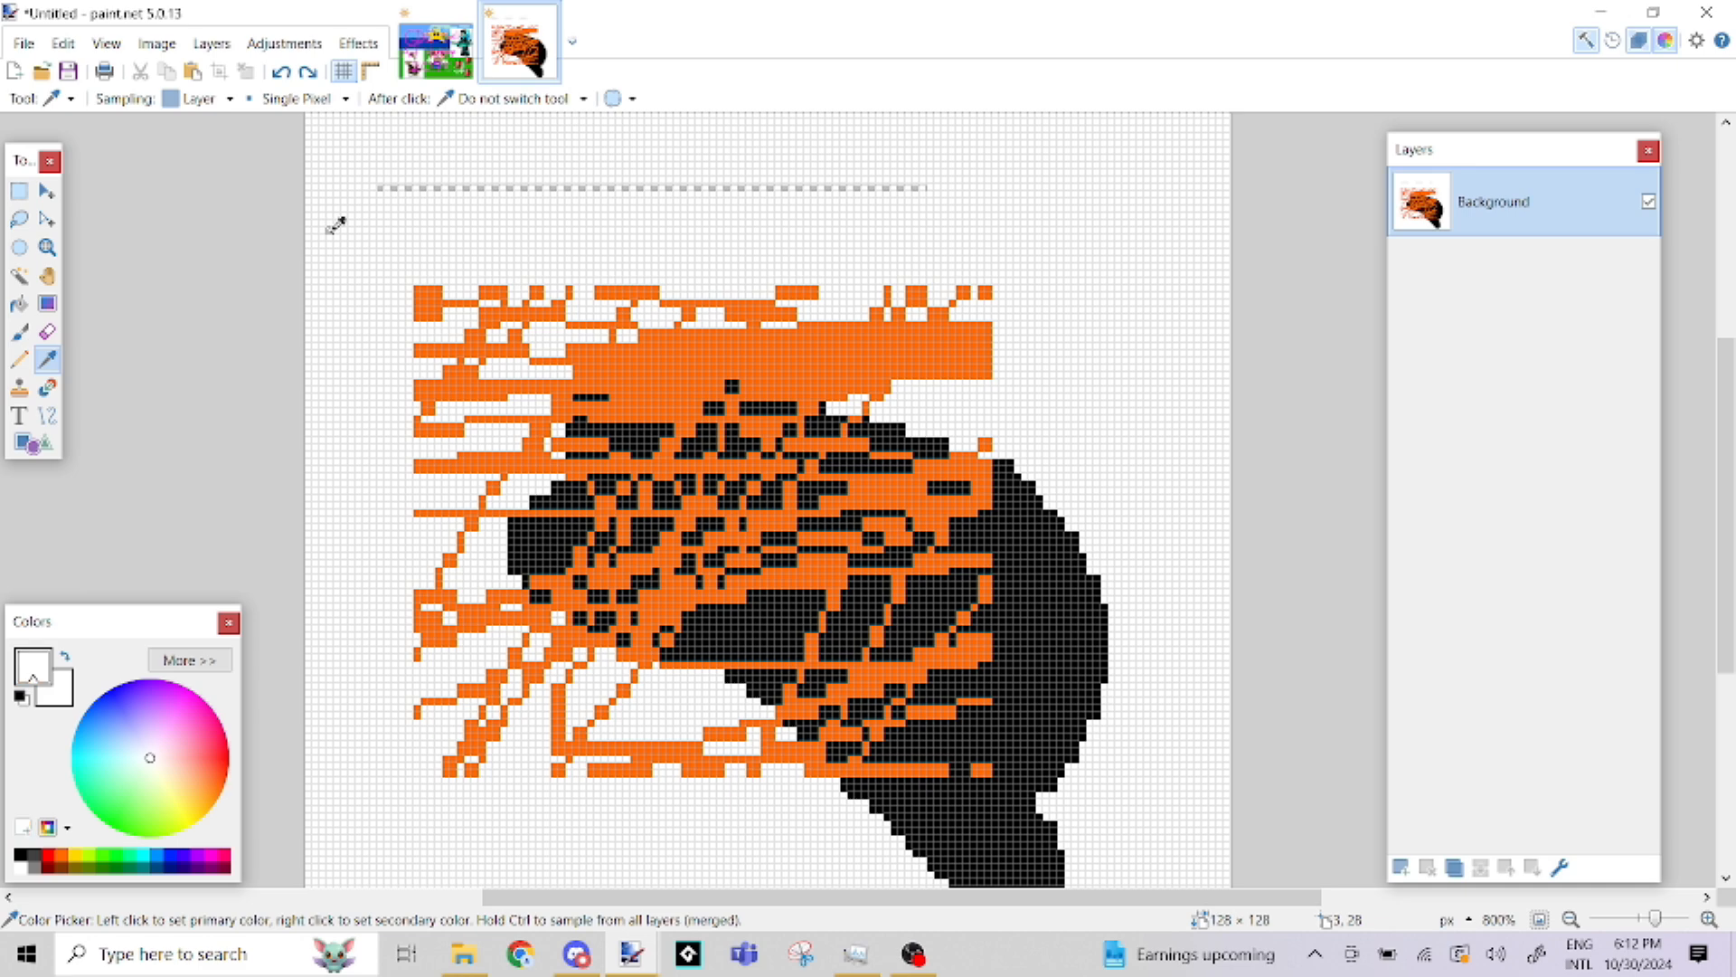
pyautogui.click(491, 287)
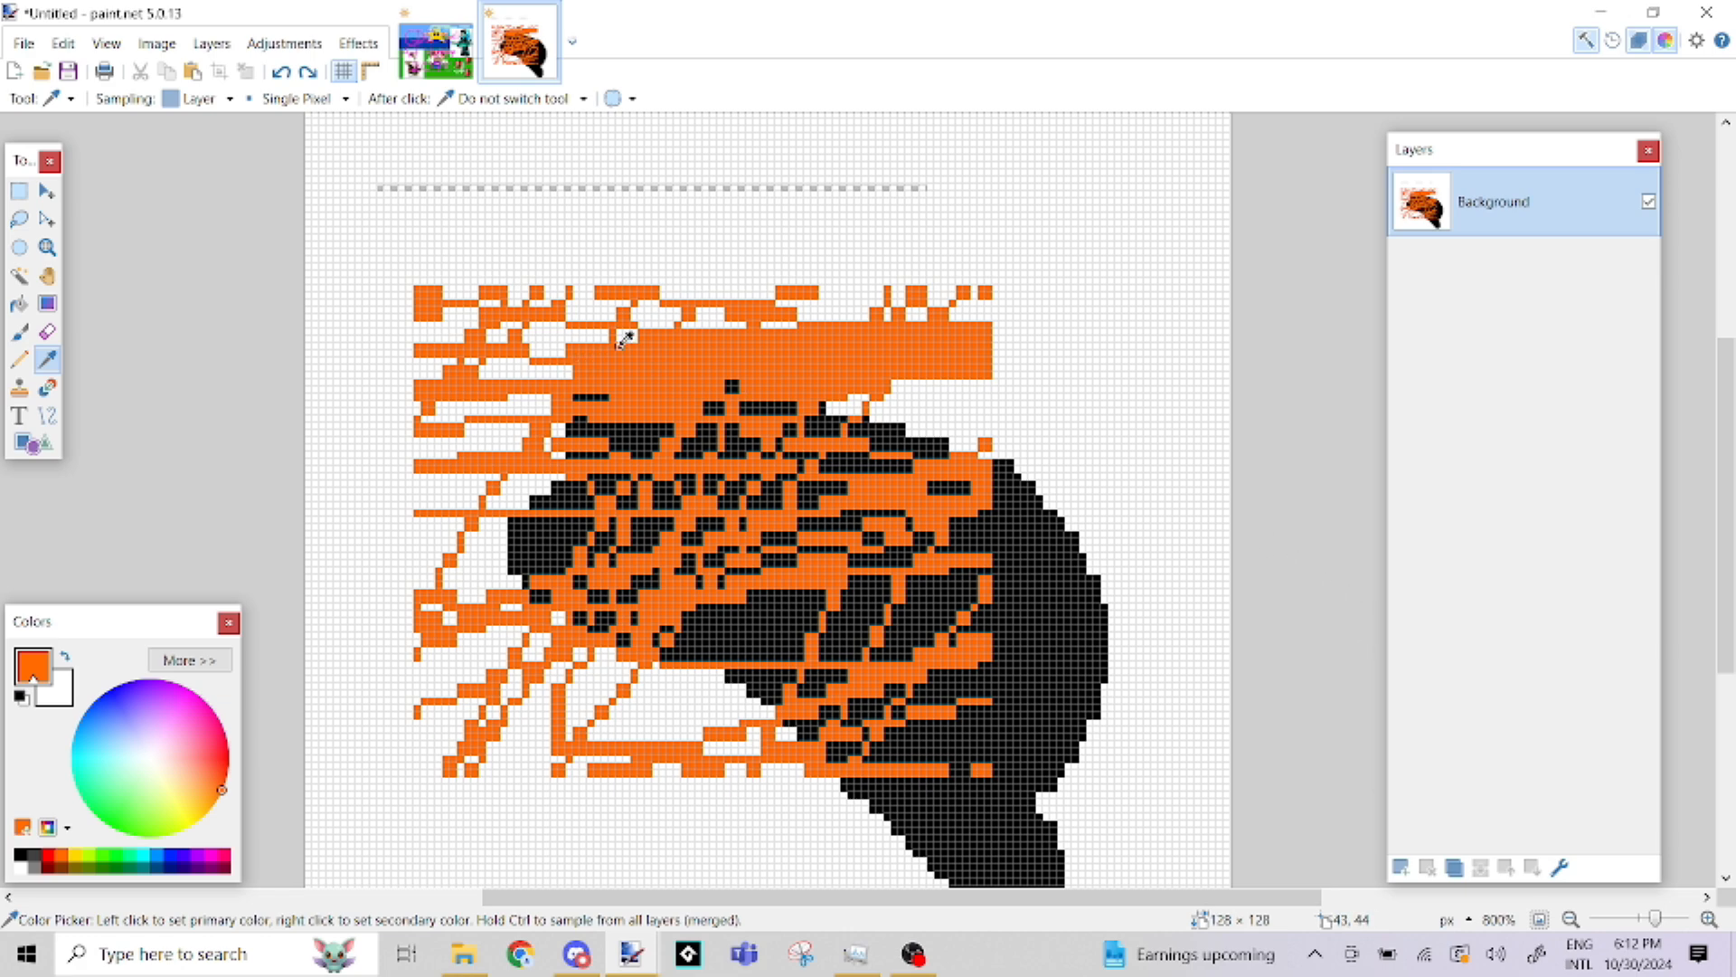
# Sample black as the secondary color and paint one orange and one black diagonal stroke across the drawing's upper left with the Paintbrush
pyautogui.rightClick(1031, 549)
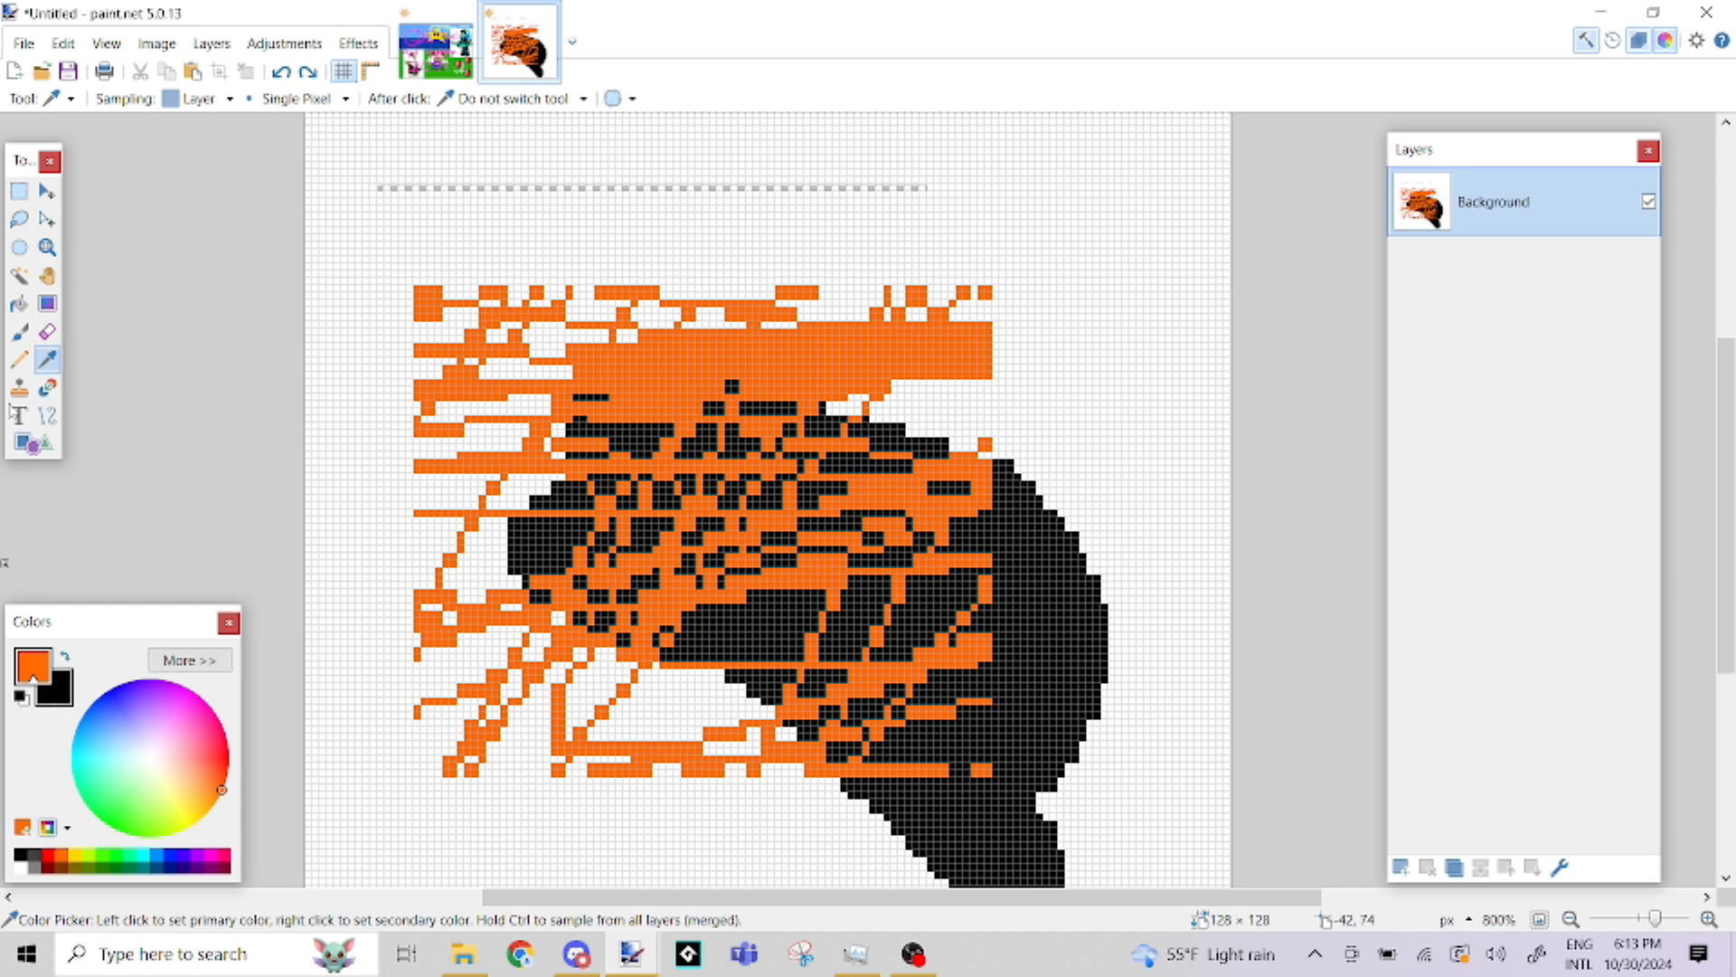
pyautogui.click(19, 332)
pyautogui.click(19, 359)
pyautogui.click(19, 333)
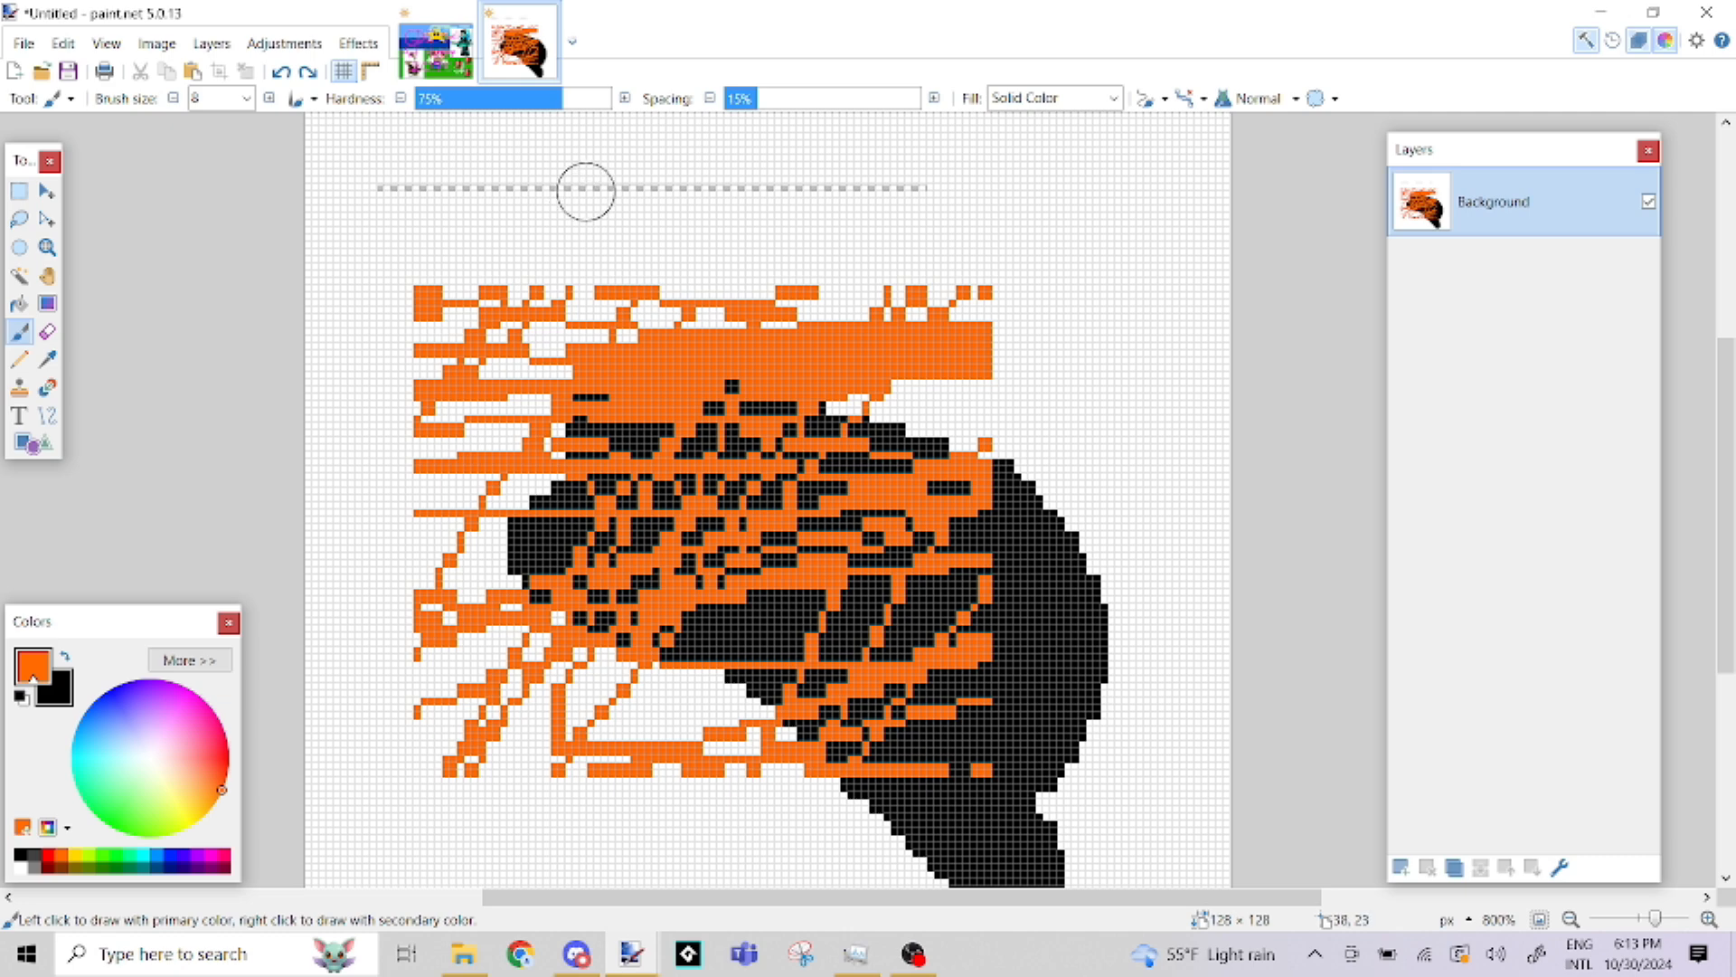
pyautogui.moveTo(586, 191); pyautogui.dragTo(452, 357)
pyautogui.moveTo(760, 159)
pyautogui.mouseDown()
pyautogui.moveTo(627, 217)
pyautogui.moveTo(488, 348)
pyautogui.moveTo(477, 391)
pyautogui.mouseUp()
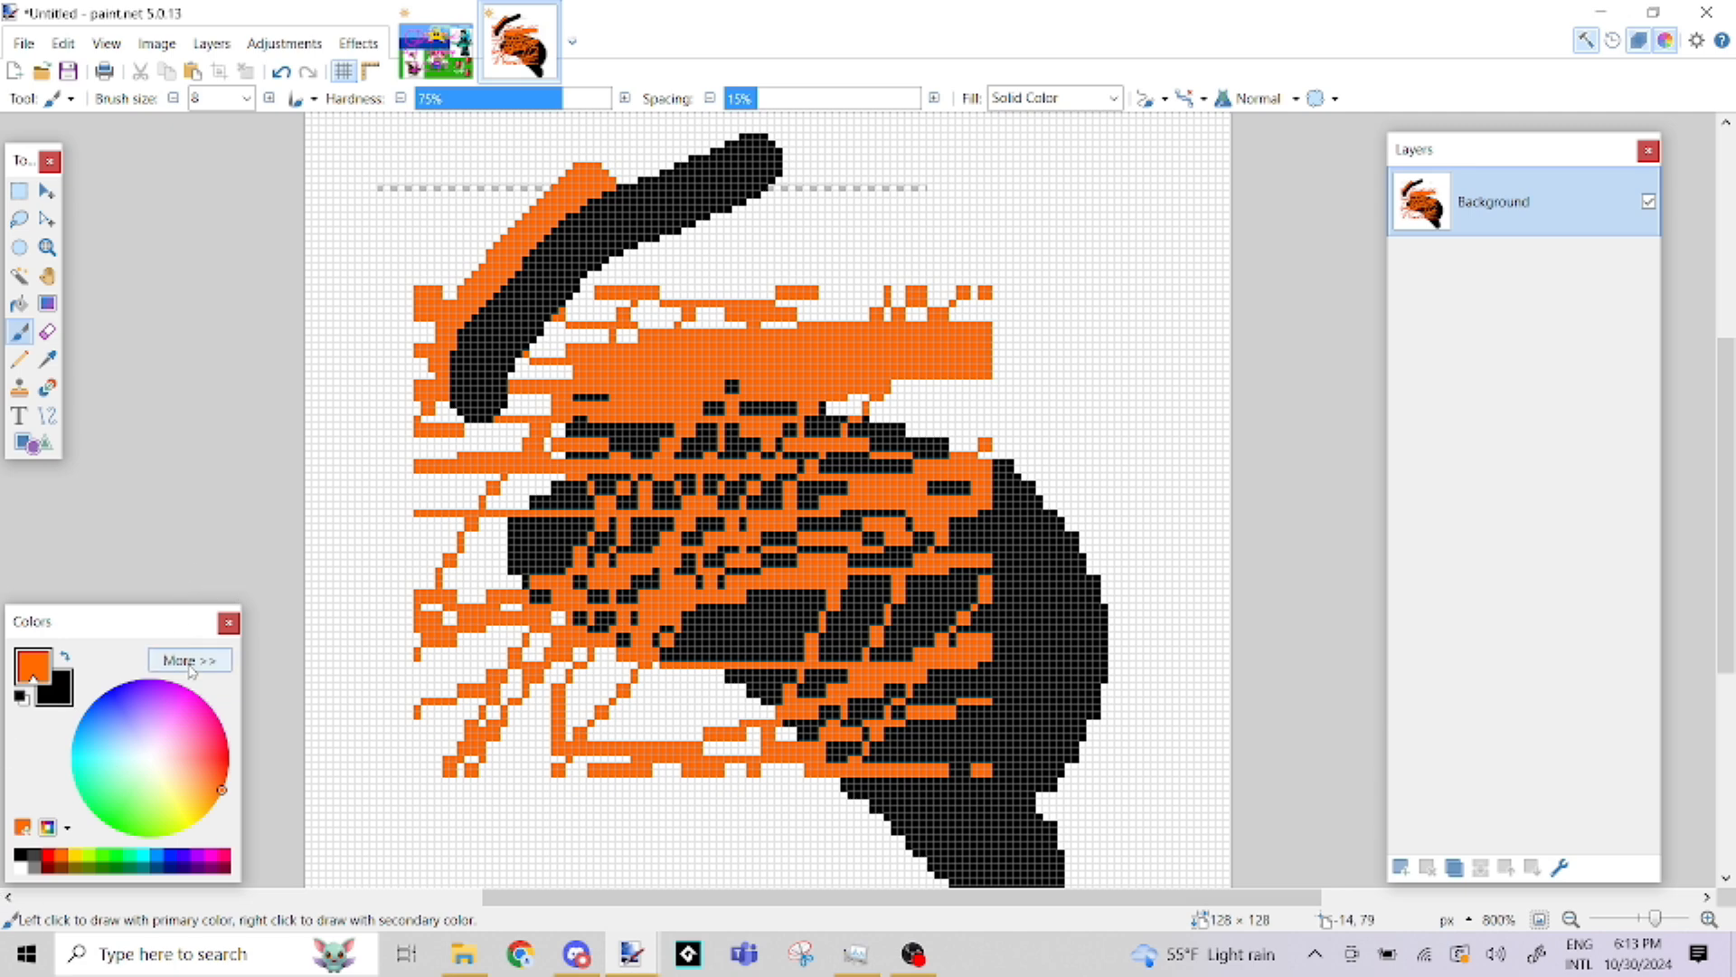
# Set the primary color to magenta and try several secondary colors from the wheel and palette, ending on dark olive green
pyautogui.moveTo(204, 766); pyautogui.dragTo(187, 687)
pyautogui.rightClick(223, 737)
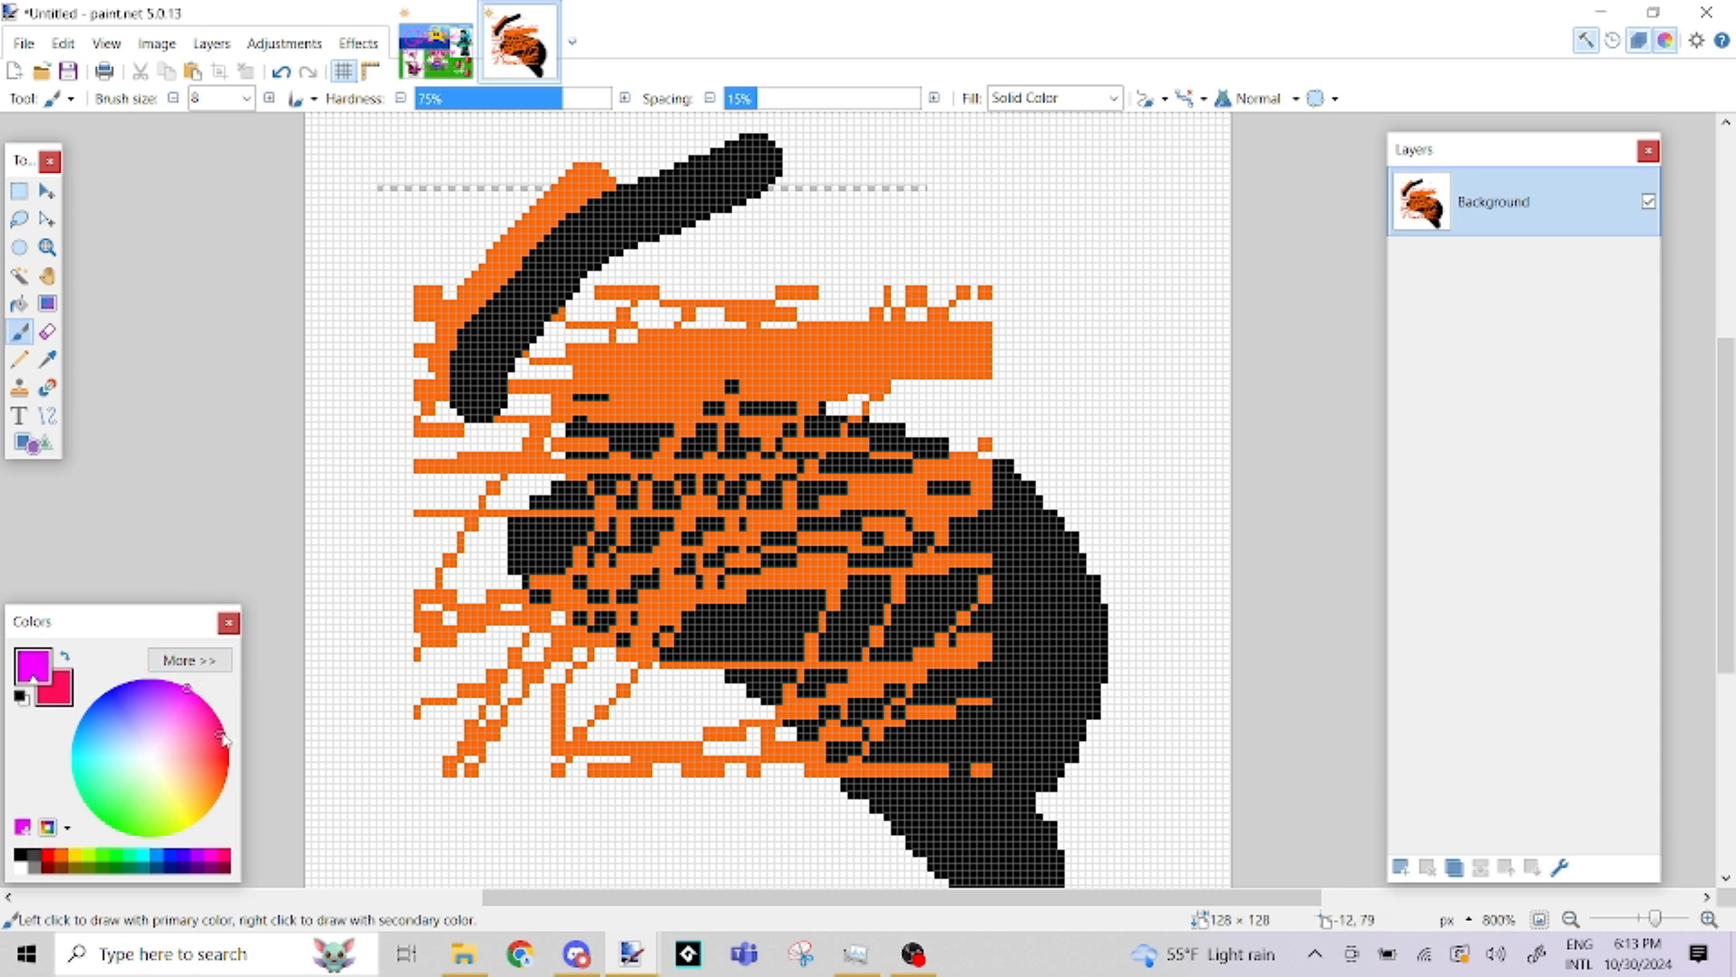
pyautogui.rightClick(201, 732)
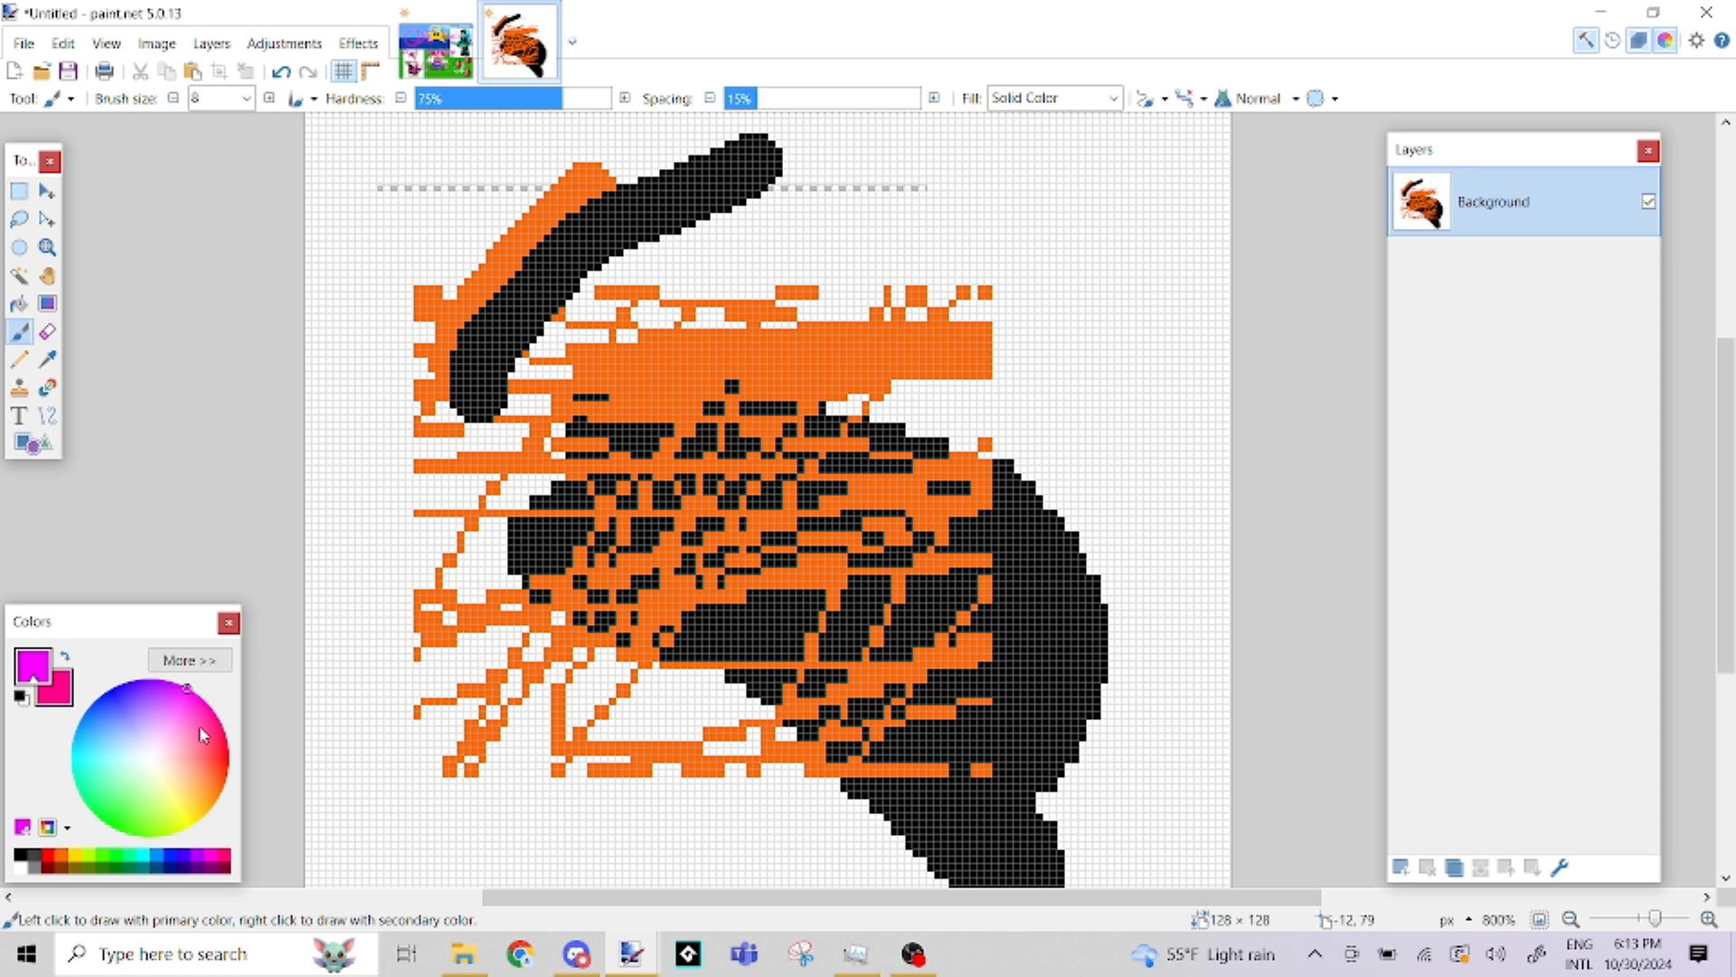
pyautogui.rightClick(132, 859)
pyautogui.rightClick(198, 859)
pyautogui.rightClick(210, 859)
pyautogui.rightClick(154, 859)
pyautogui.rightClick(91, 869)
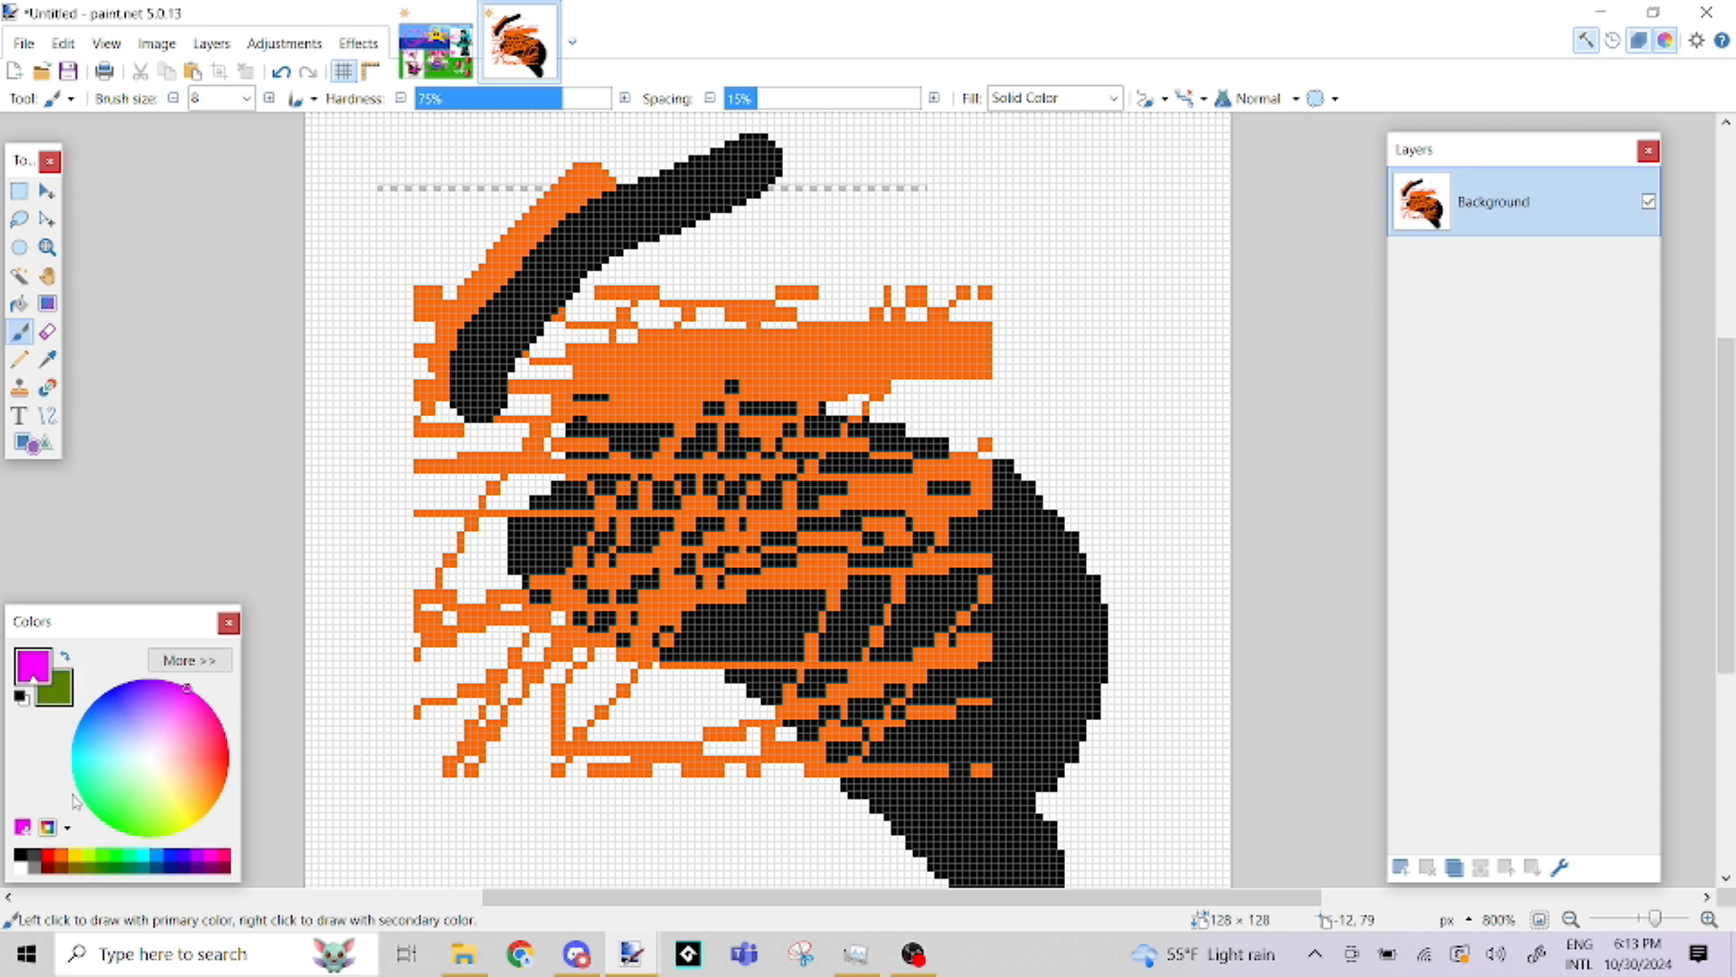
# Expand the color settings and adjust the primary color's RGB values to pale yellow FCFFBE
pyautogui.click(183, 663)
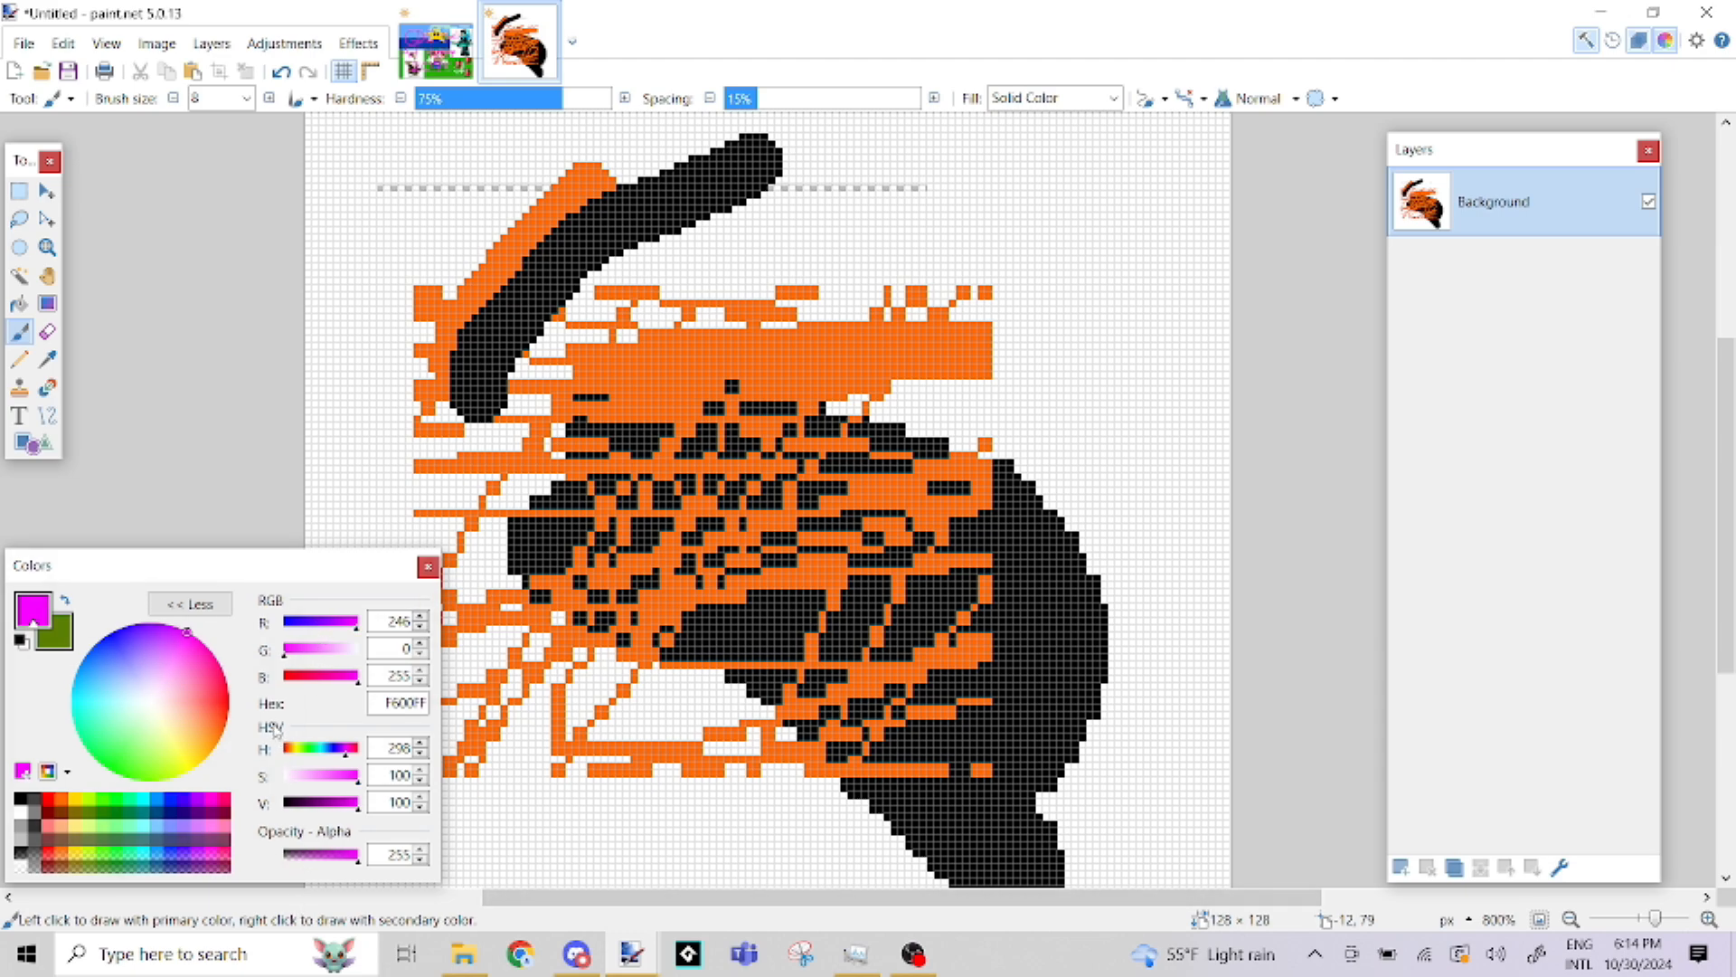
pyautogui.moveTo(320, 623); pyautogui.dragTo(321, 657)
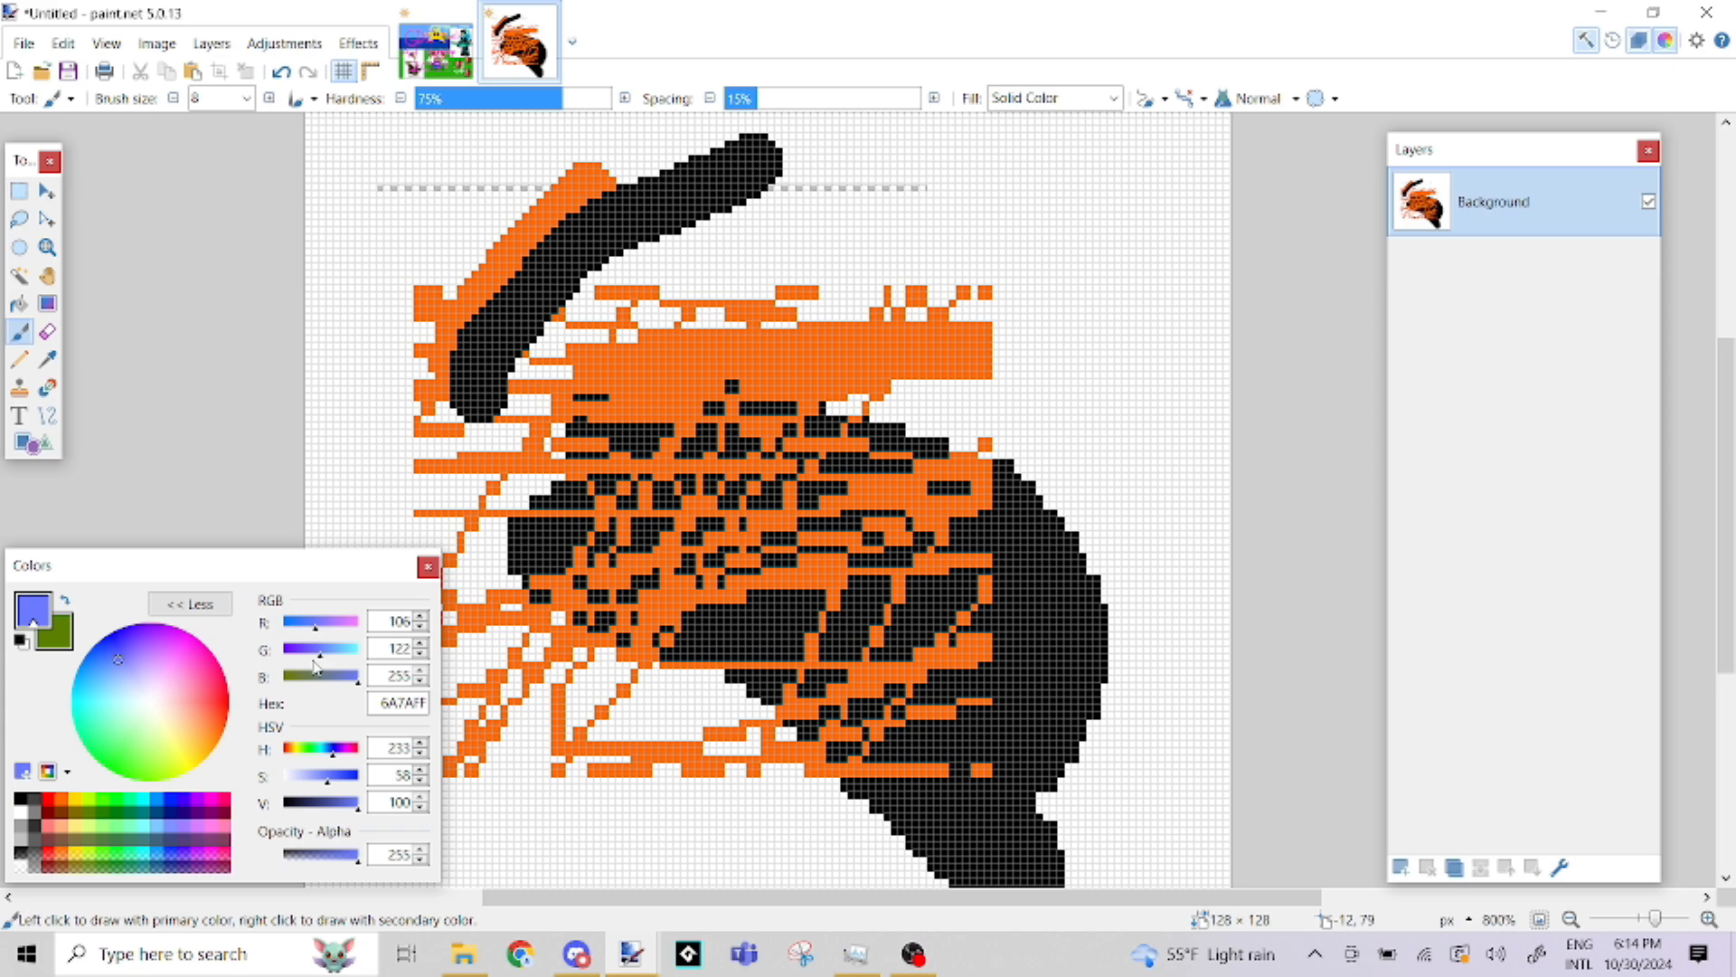
pyautogui.moveTo(337, 676); pyautogui.dragTo(360, 623)
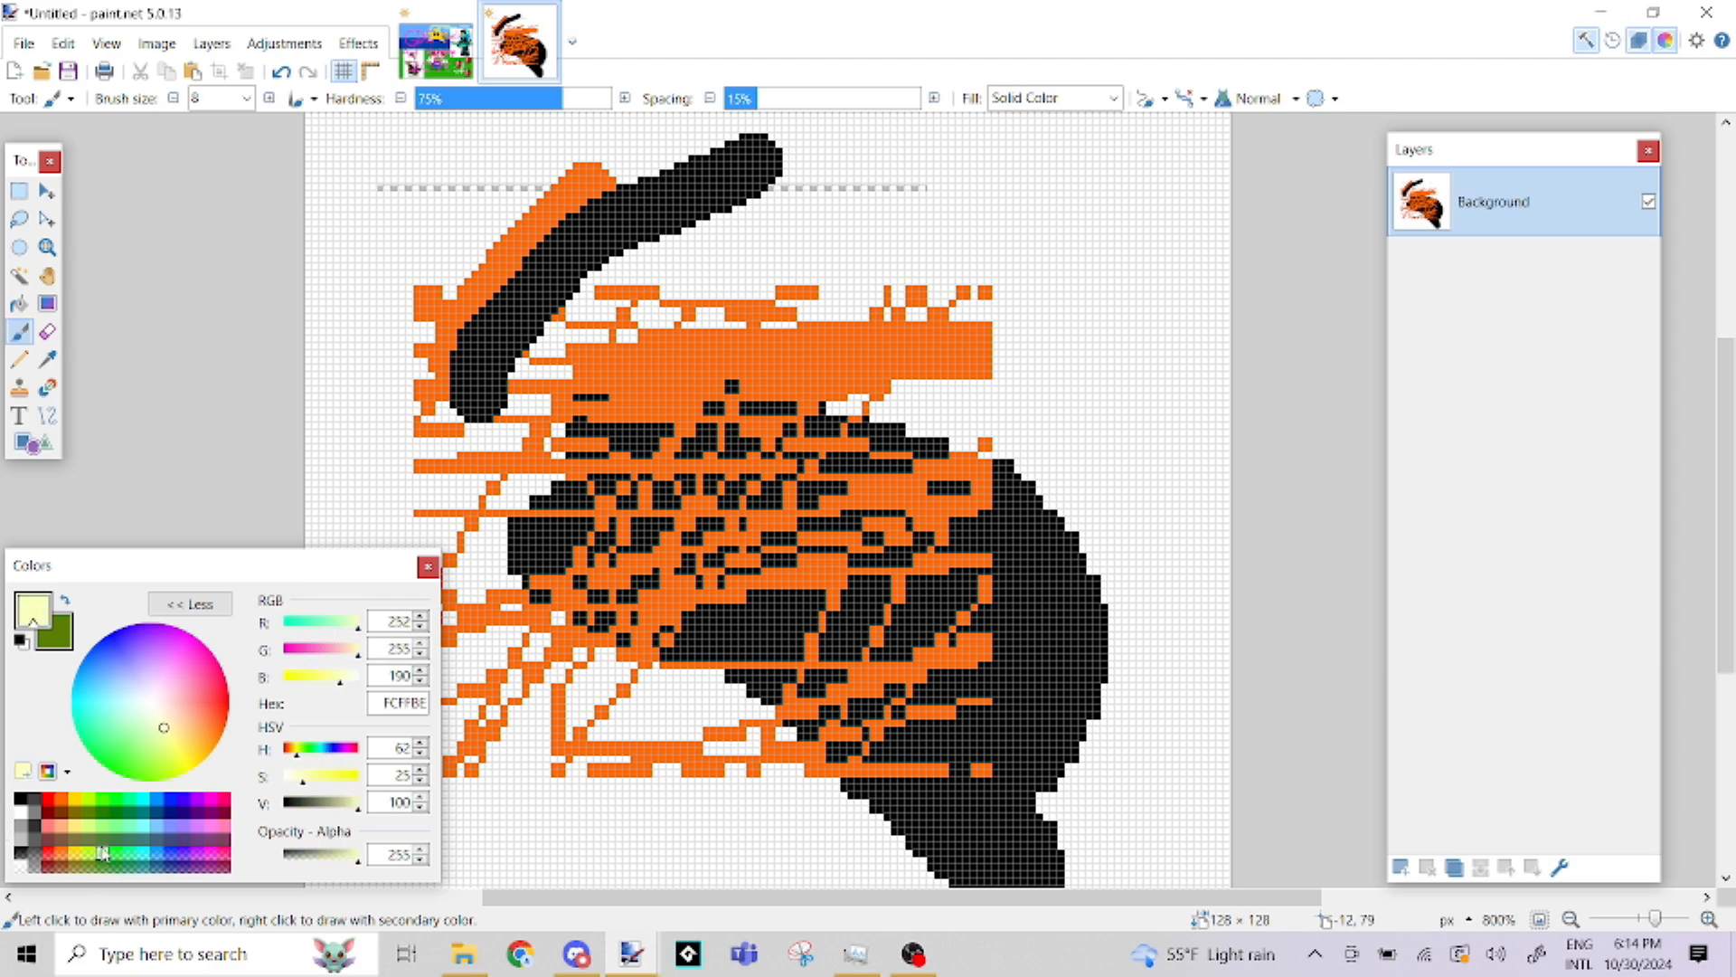
# Set the secondary color to white and the primary color to black
pyautogui.click(26, 819)
pyautogui.rightClick(26, 820)
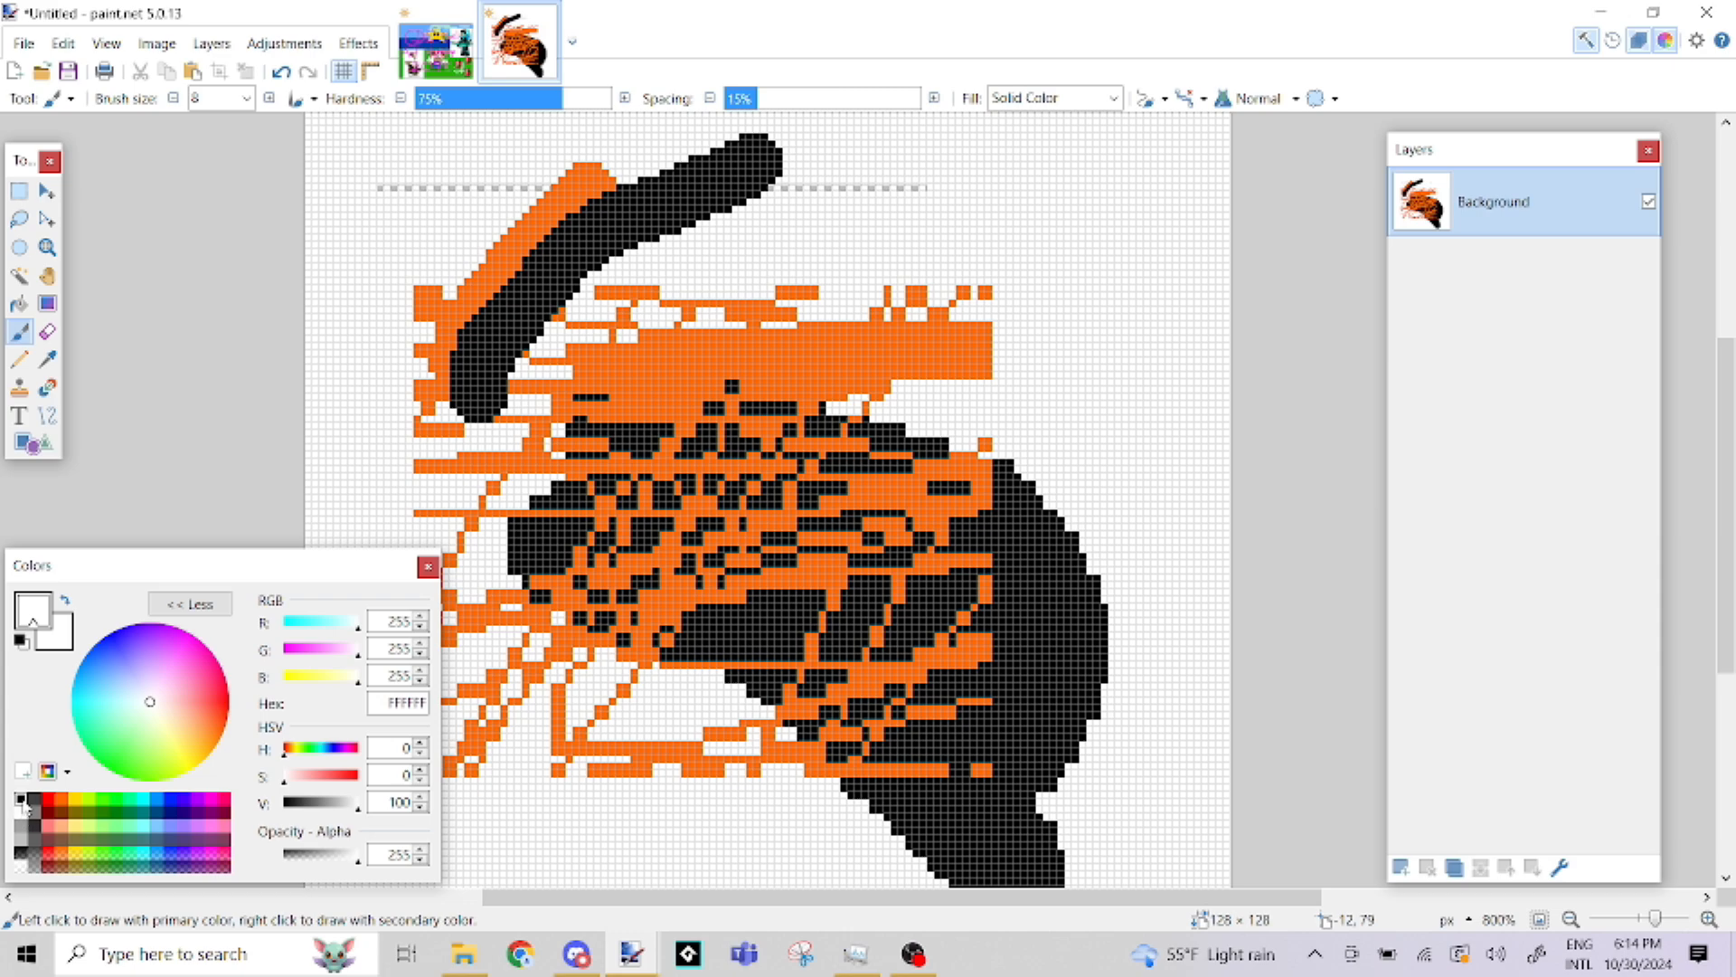
pyautogui.click(22, 800)
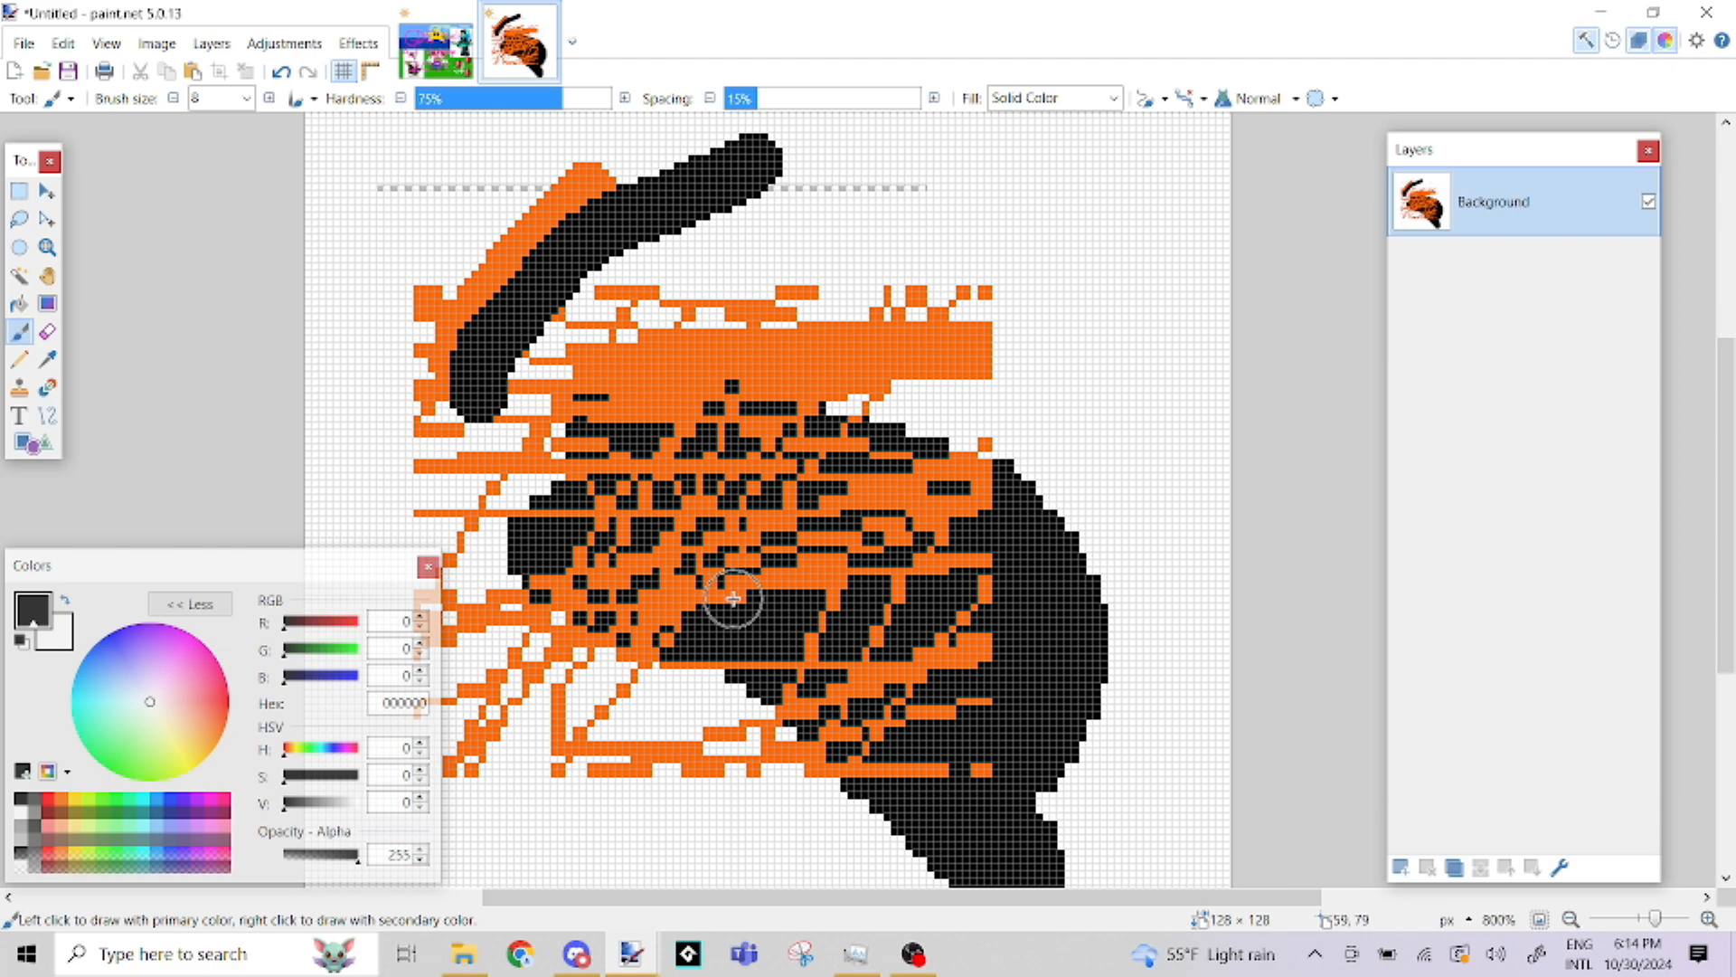
# Hide and show again the Colors, Layers and Tools windows one after another
pyautogui.click(1666, 53)
pyautogui.click(1666, 53)
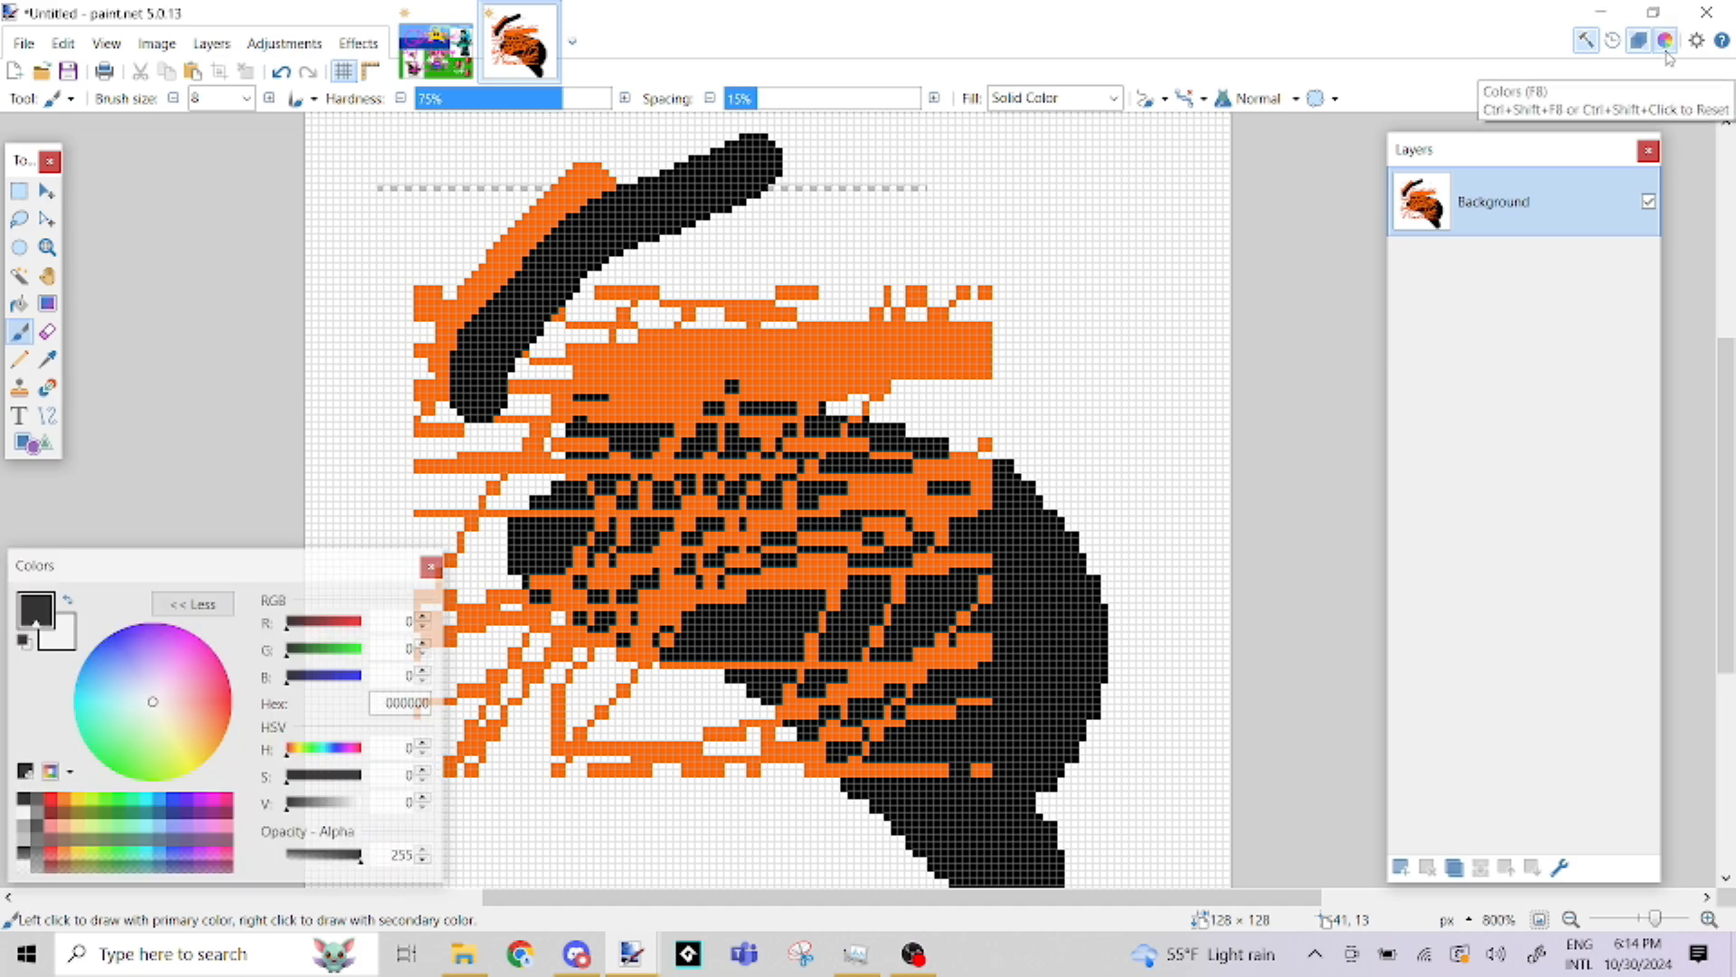
pyautogui.click(1666, 53)
pyautogui.click(1666, 53)
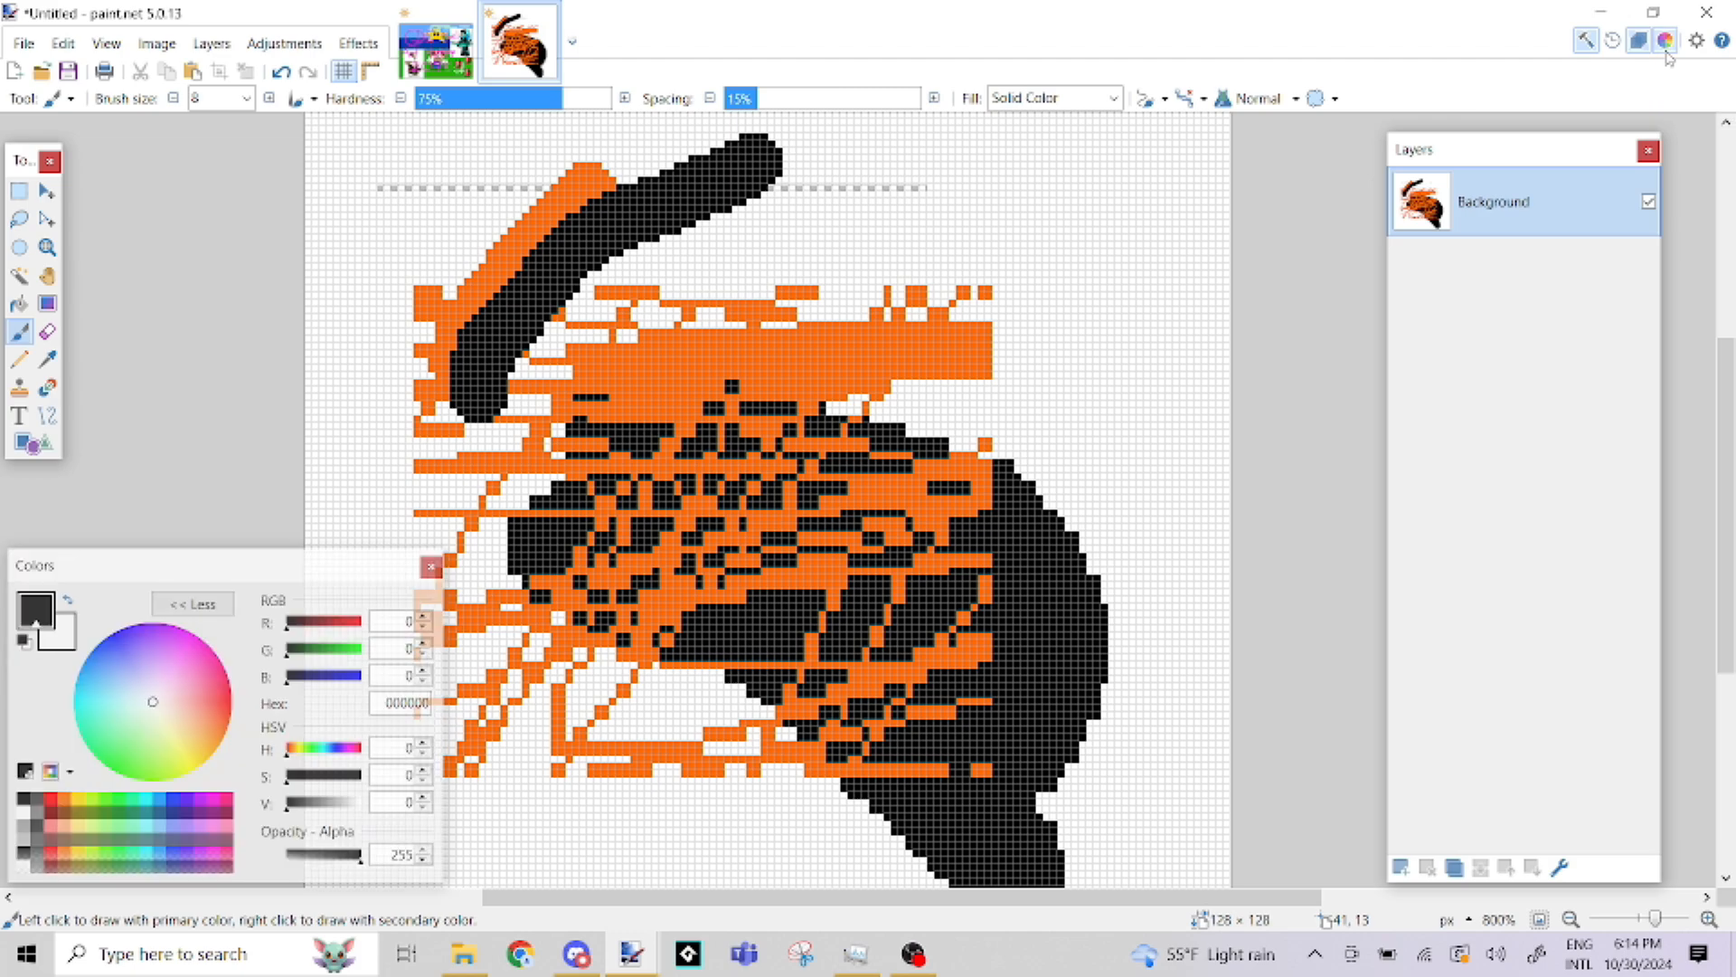
pyautogui.click(1641, 47)
pyautogui.click(1640, 47)
pyautogui.click(1641, 47)
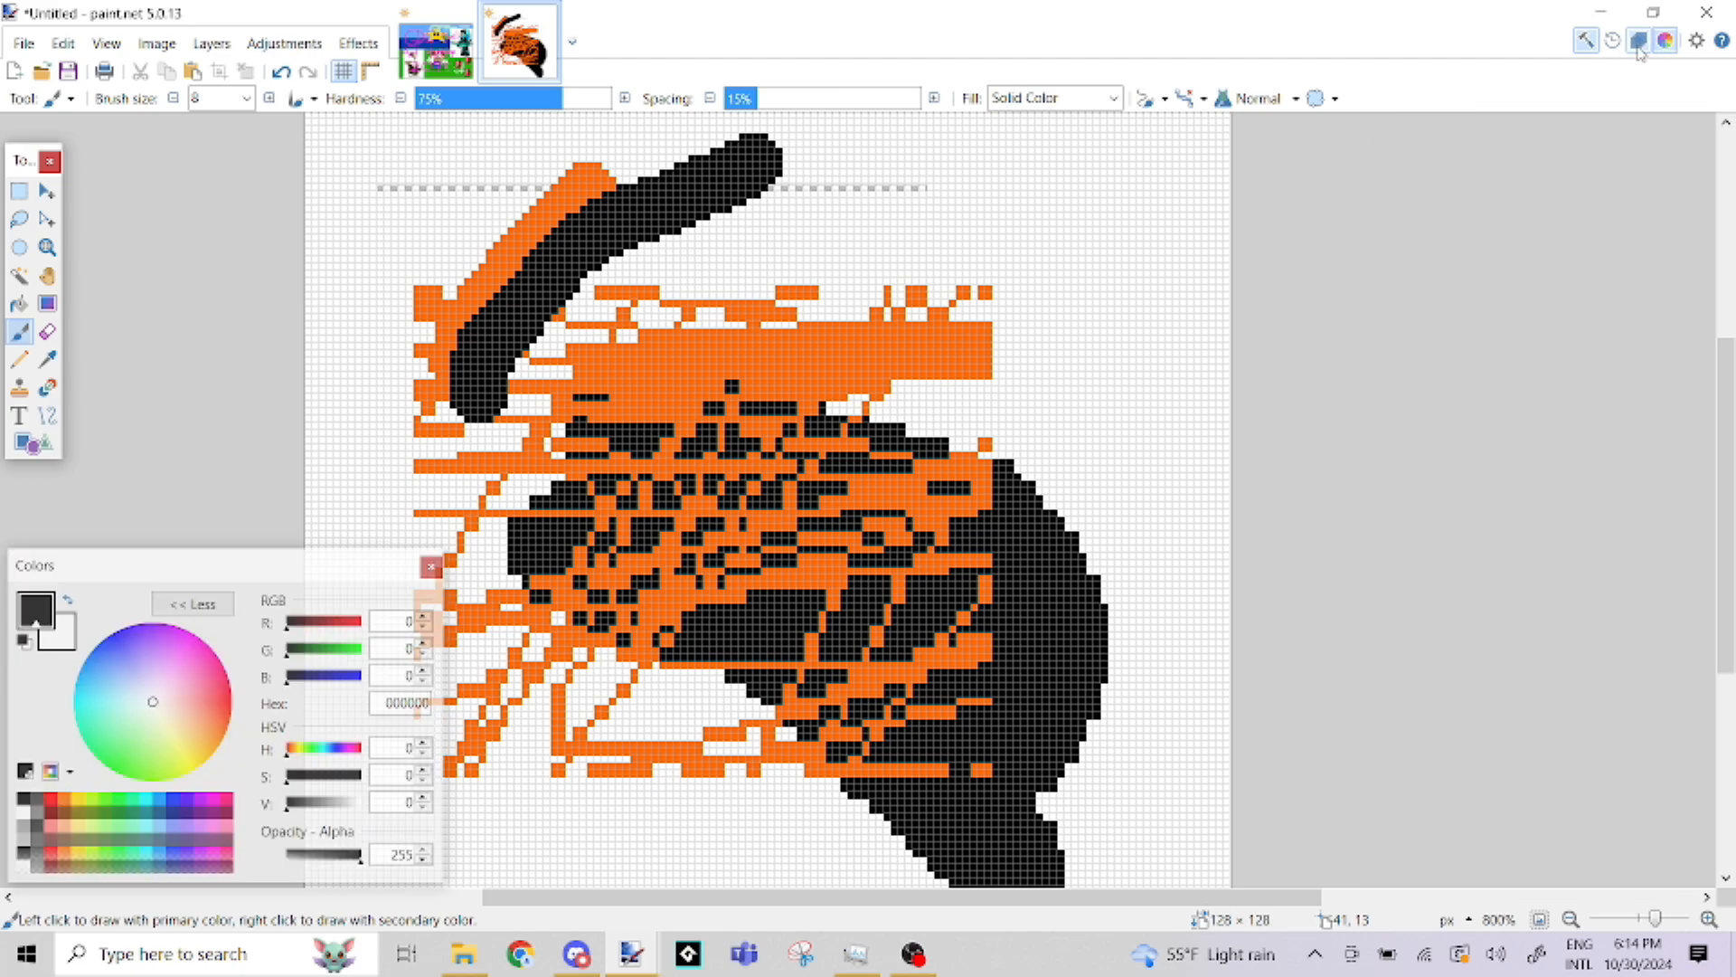
pyautogui.click(1640, 47)
pyautogui.click(1593, 48)
pyautogui.click(1593, 48)
pyautogui.click(1593, 47)
pyautogui.click(1594, 48)
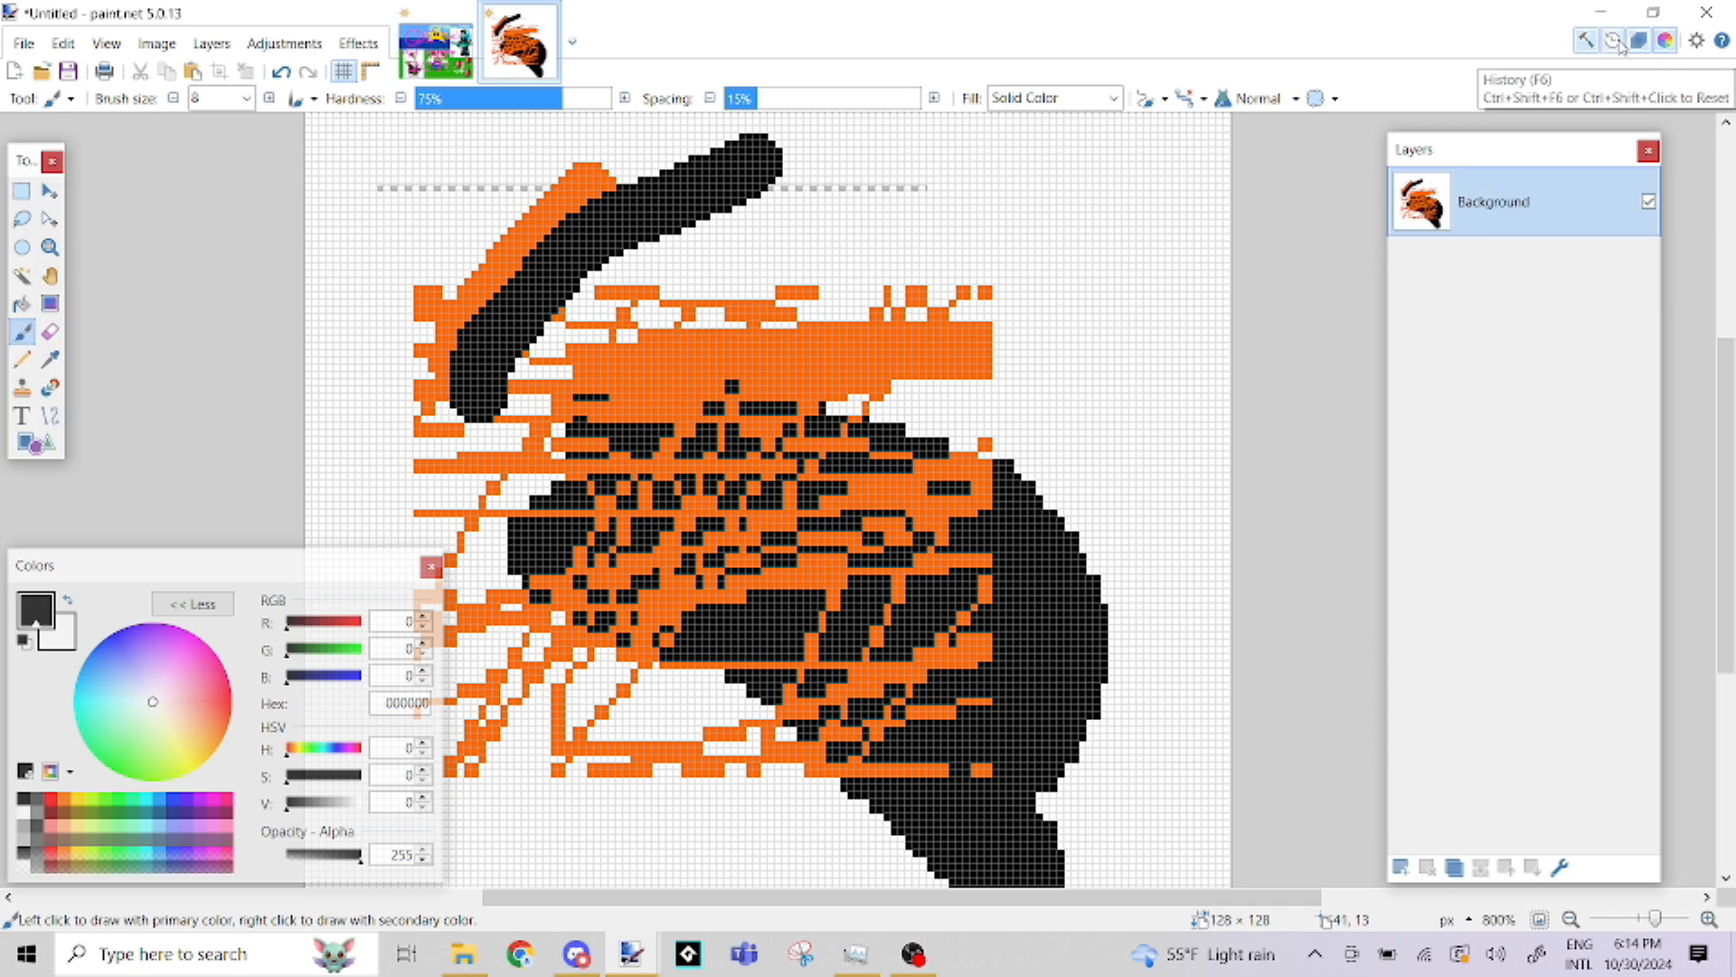
# Roll the drawing back to the Finish Selection entry before Rectangle Select in the History, undo one more entry and close the History
pyautogui.click(1619, 45)
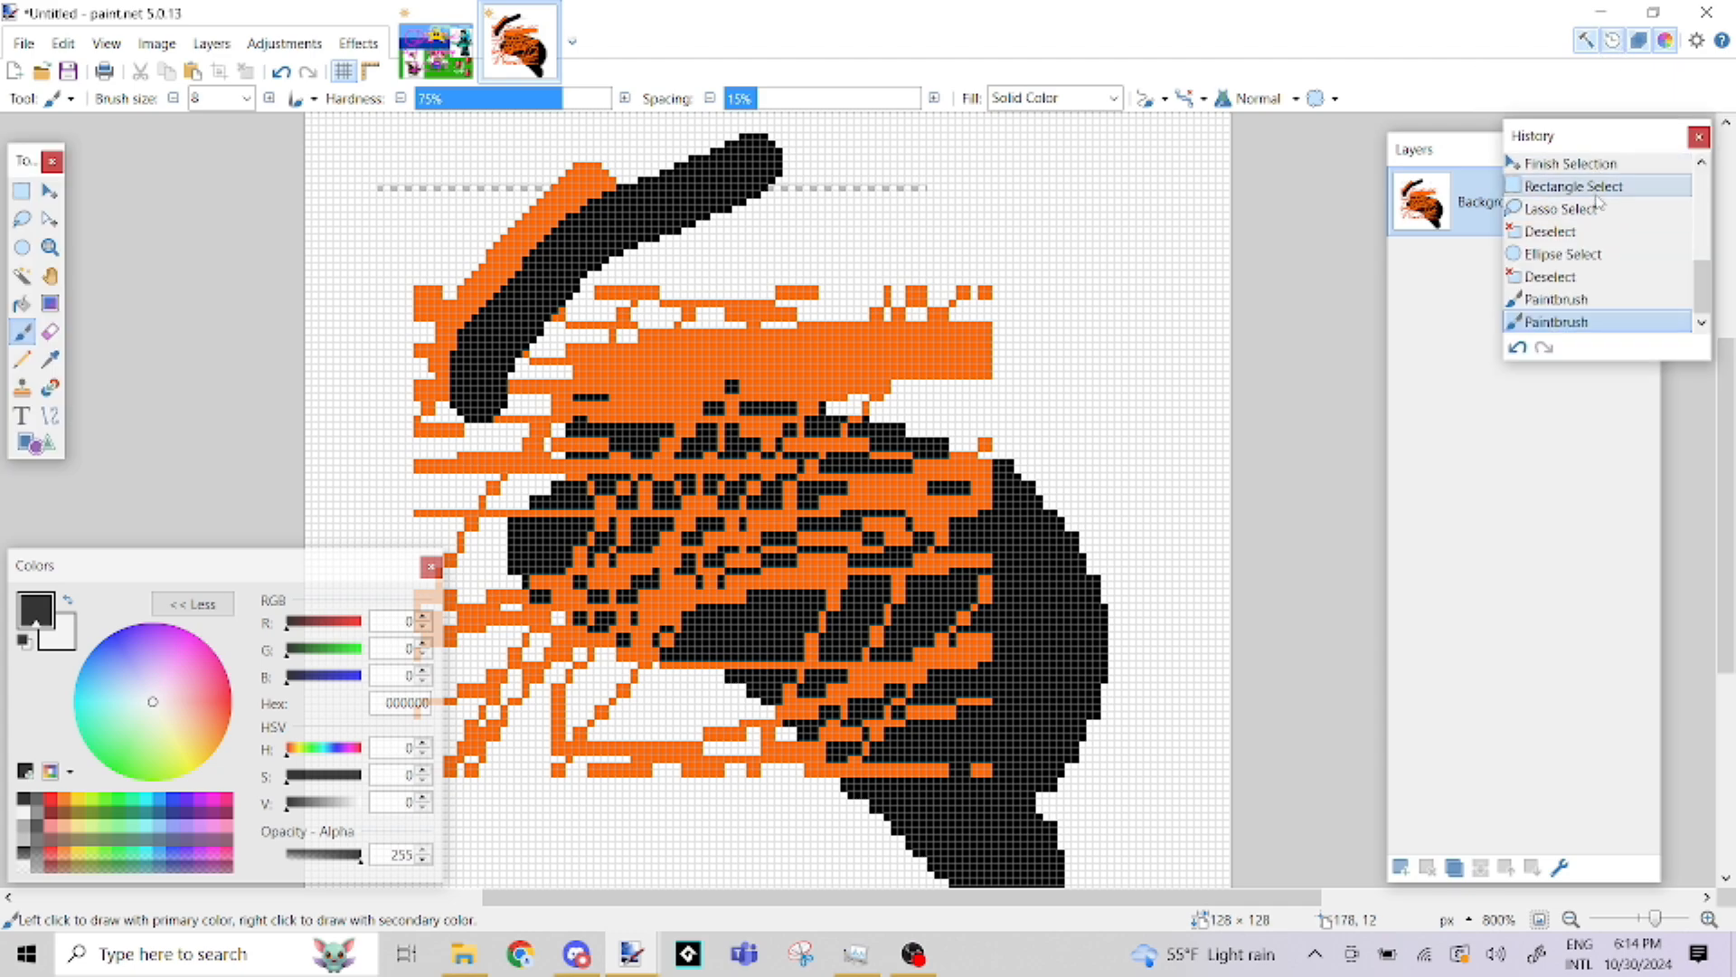
pyautogui.click(1597, 171)
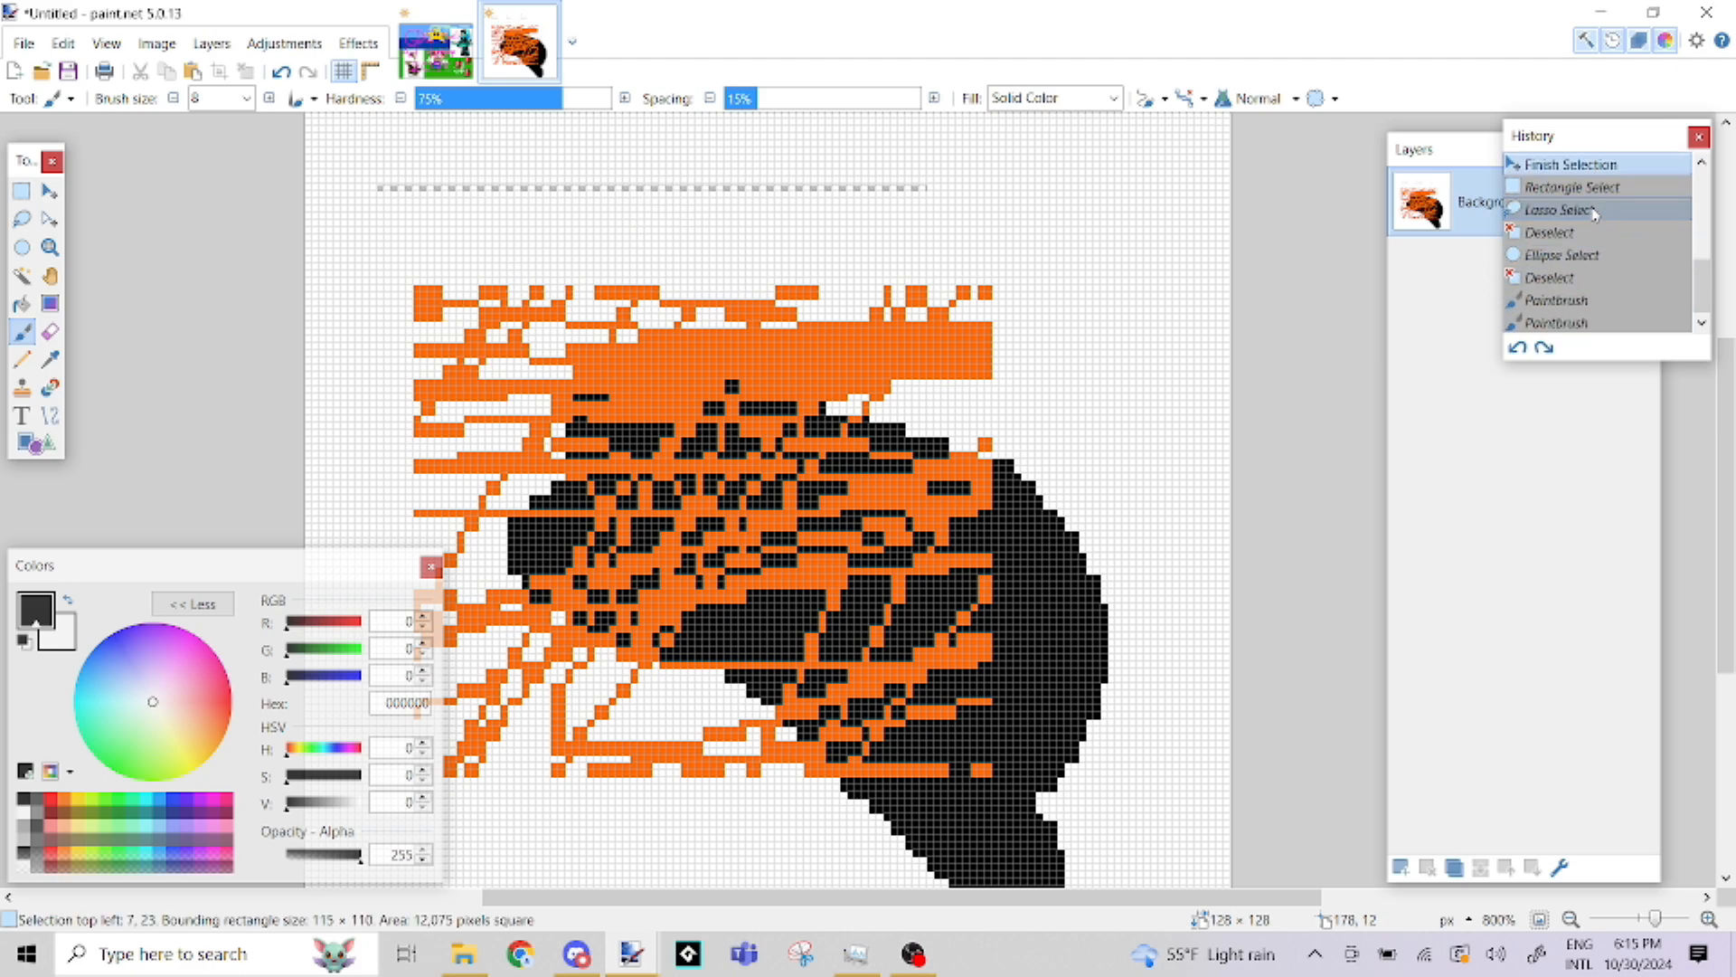
pyautogui.scroll(3, 1584, 219)
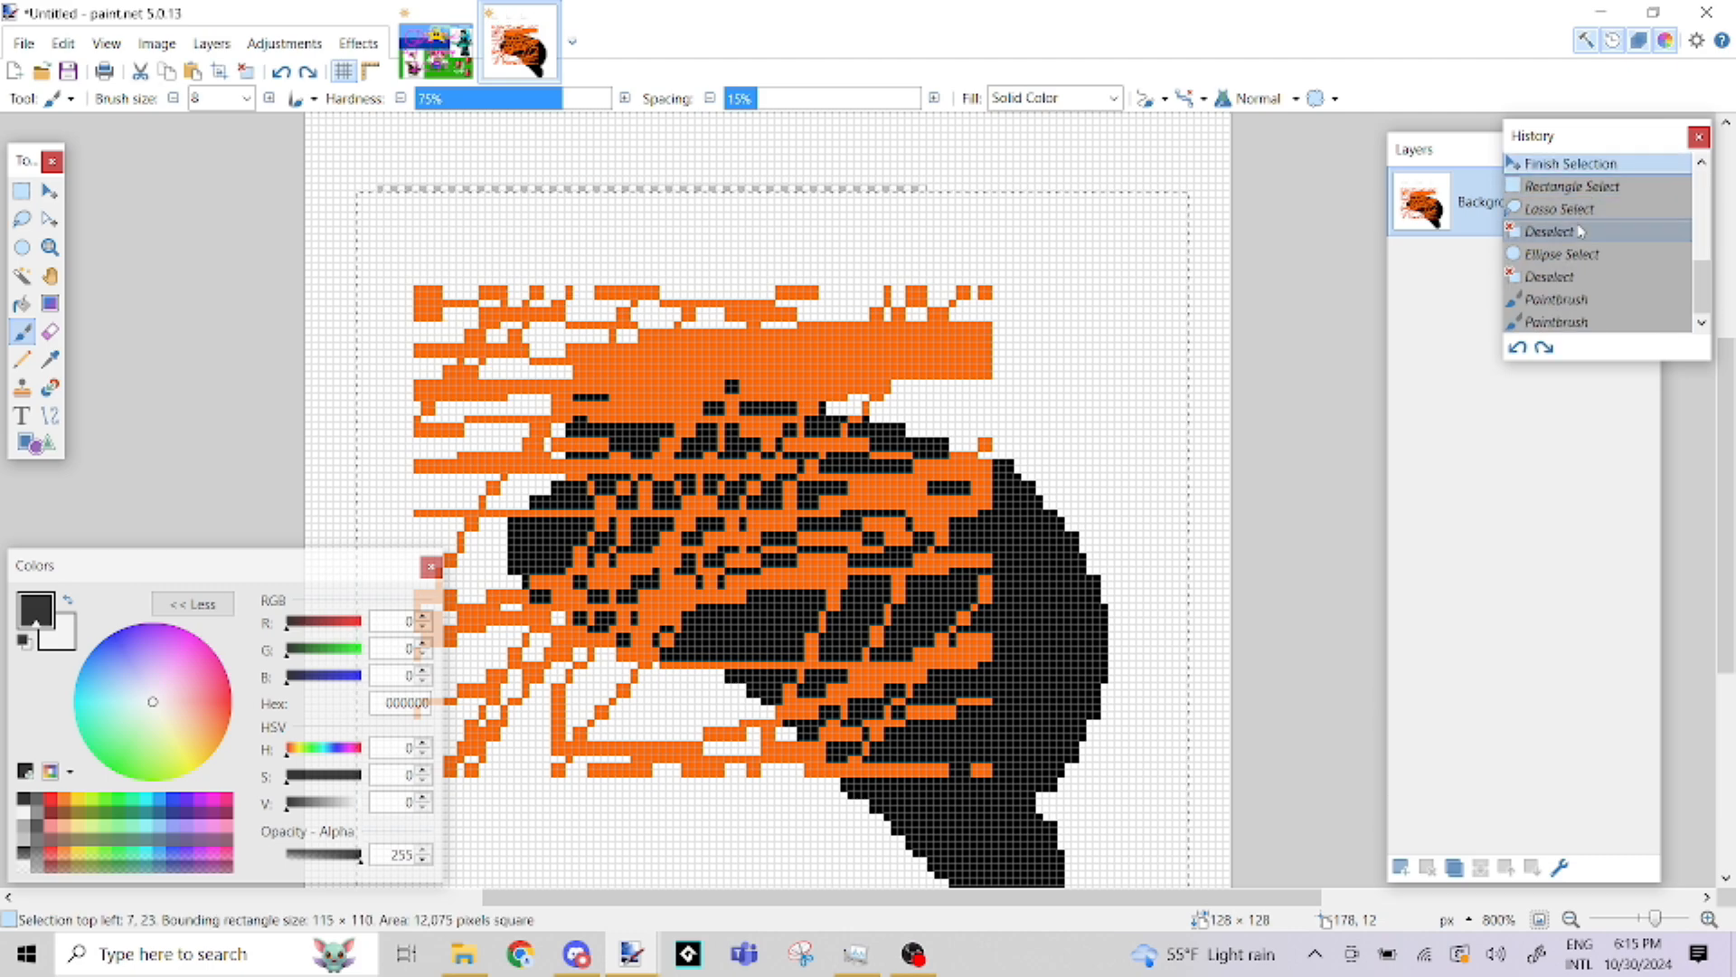
pyautogui.click(1516, 350)
pyautogui.scroll(-3, 1551, 254)
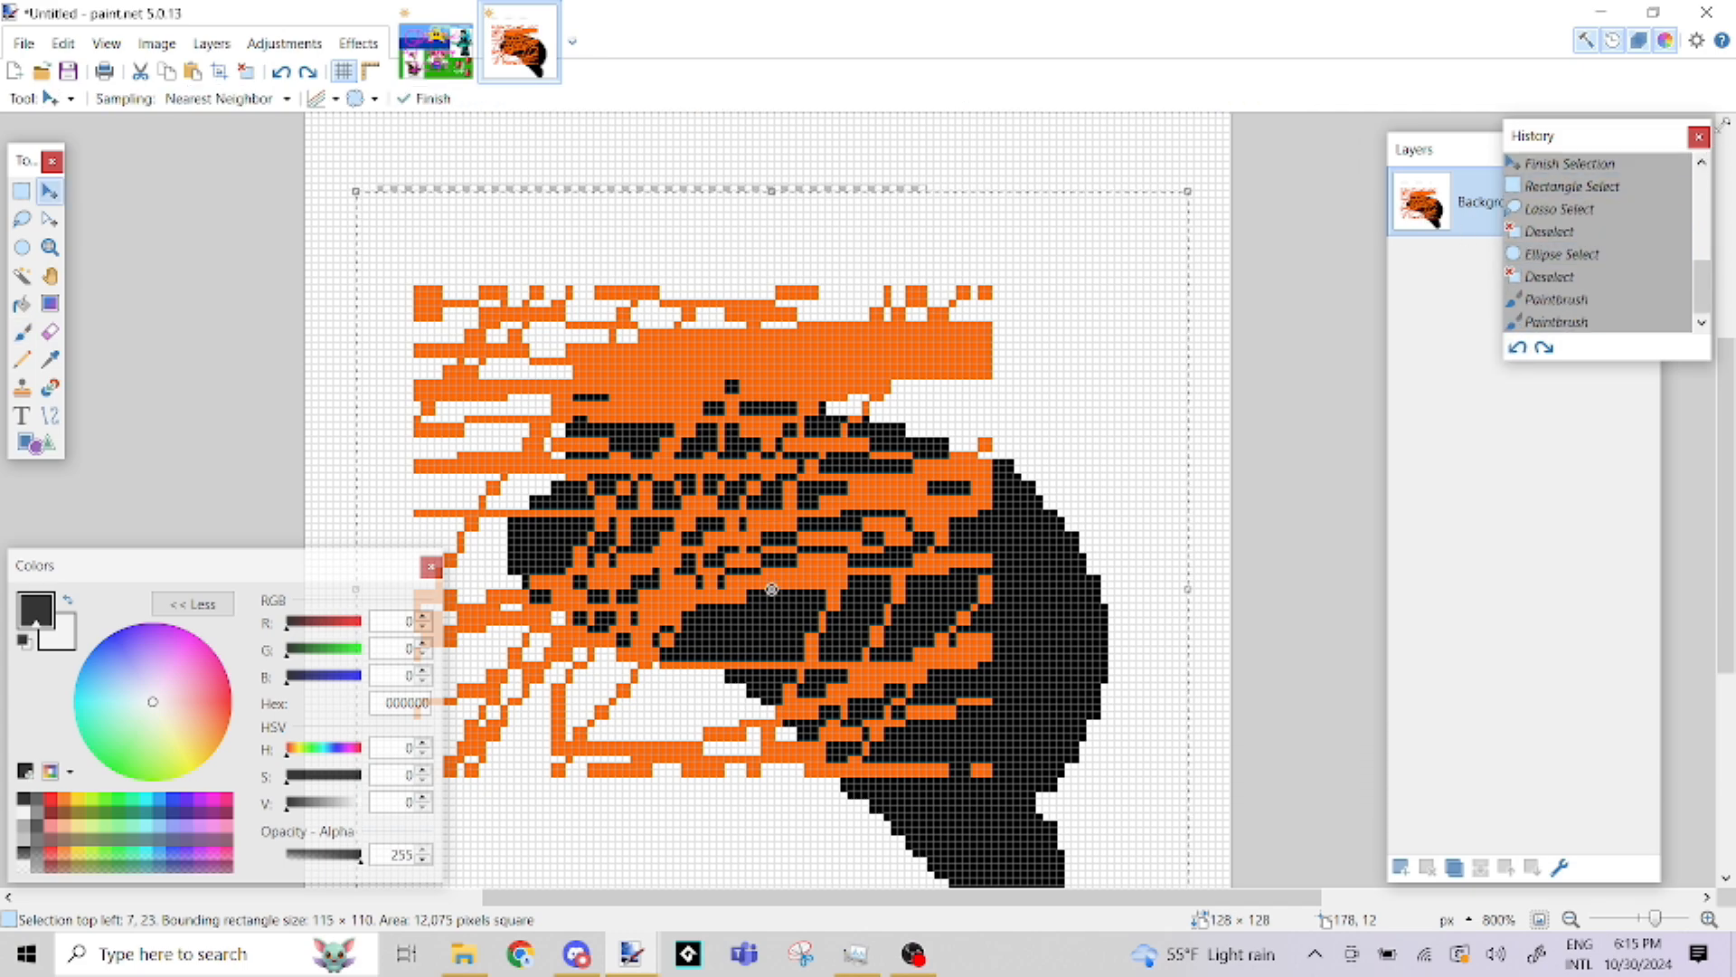
pyautogui.click(1692, 135)
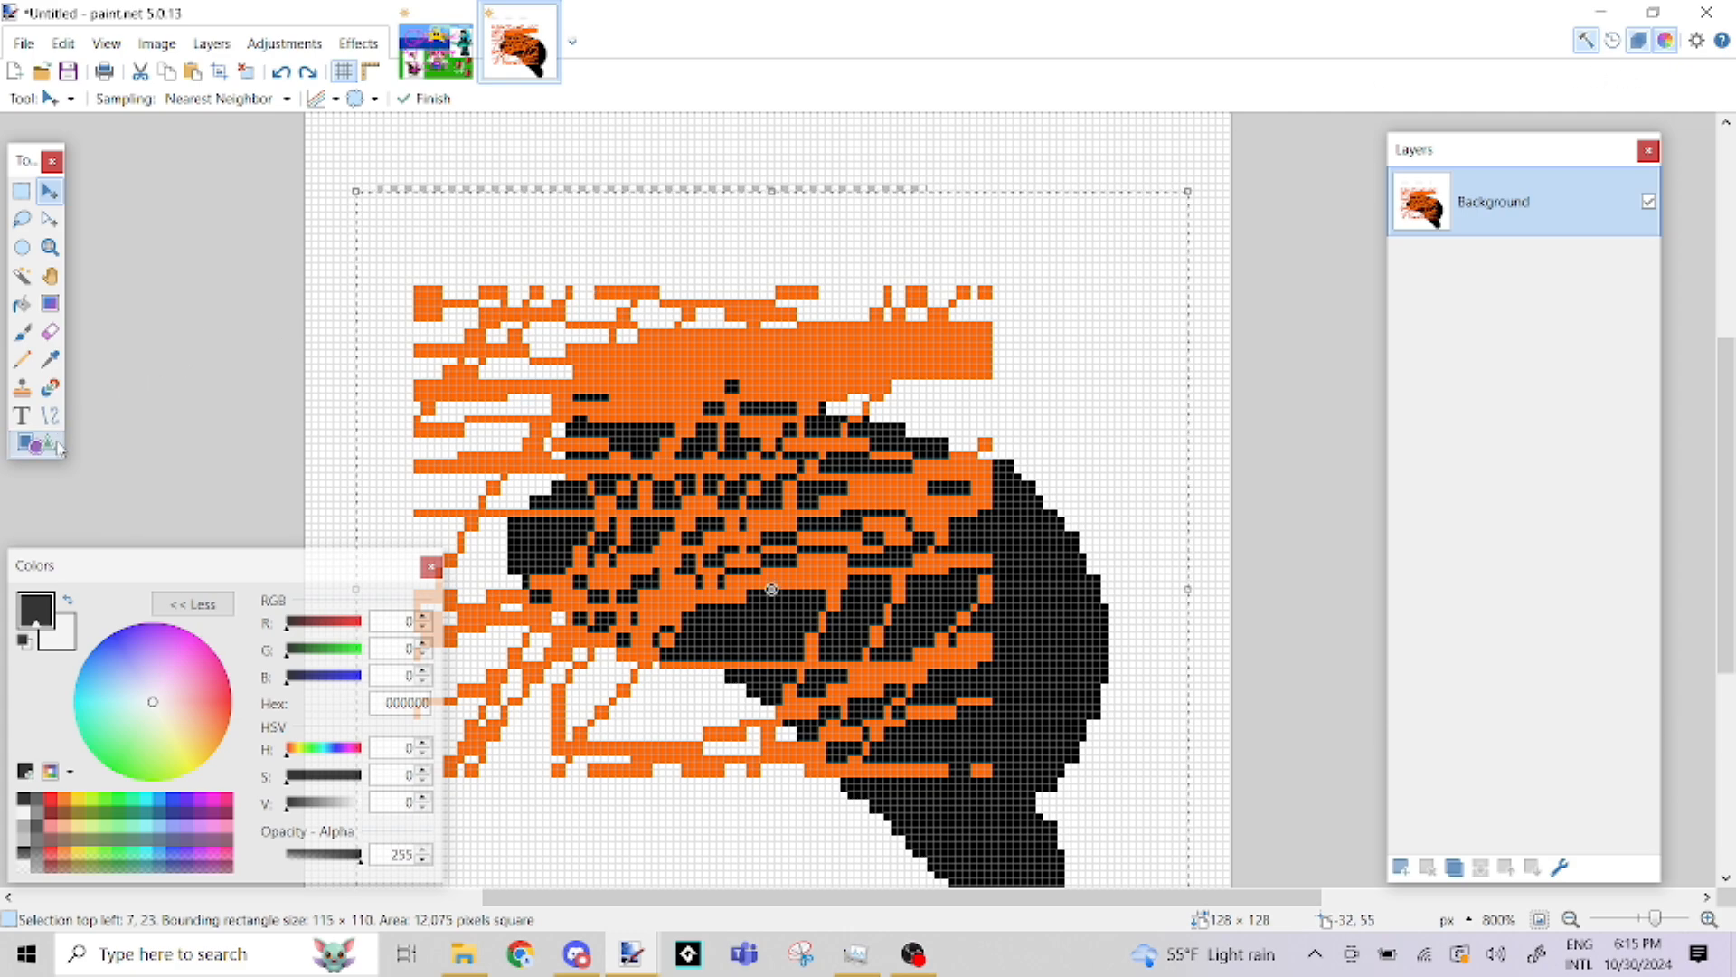
# Draw a black rectangle outline of 87 × 44 pixels over the drawing's upper part and set its brush size to 3
pyautogui.click(29, 443)
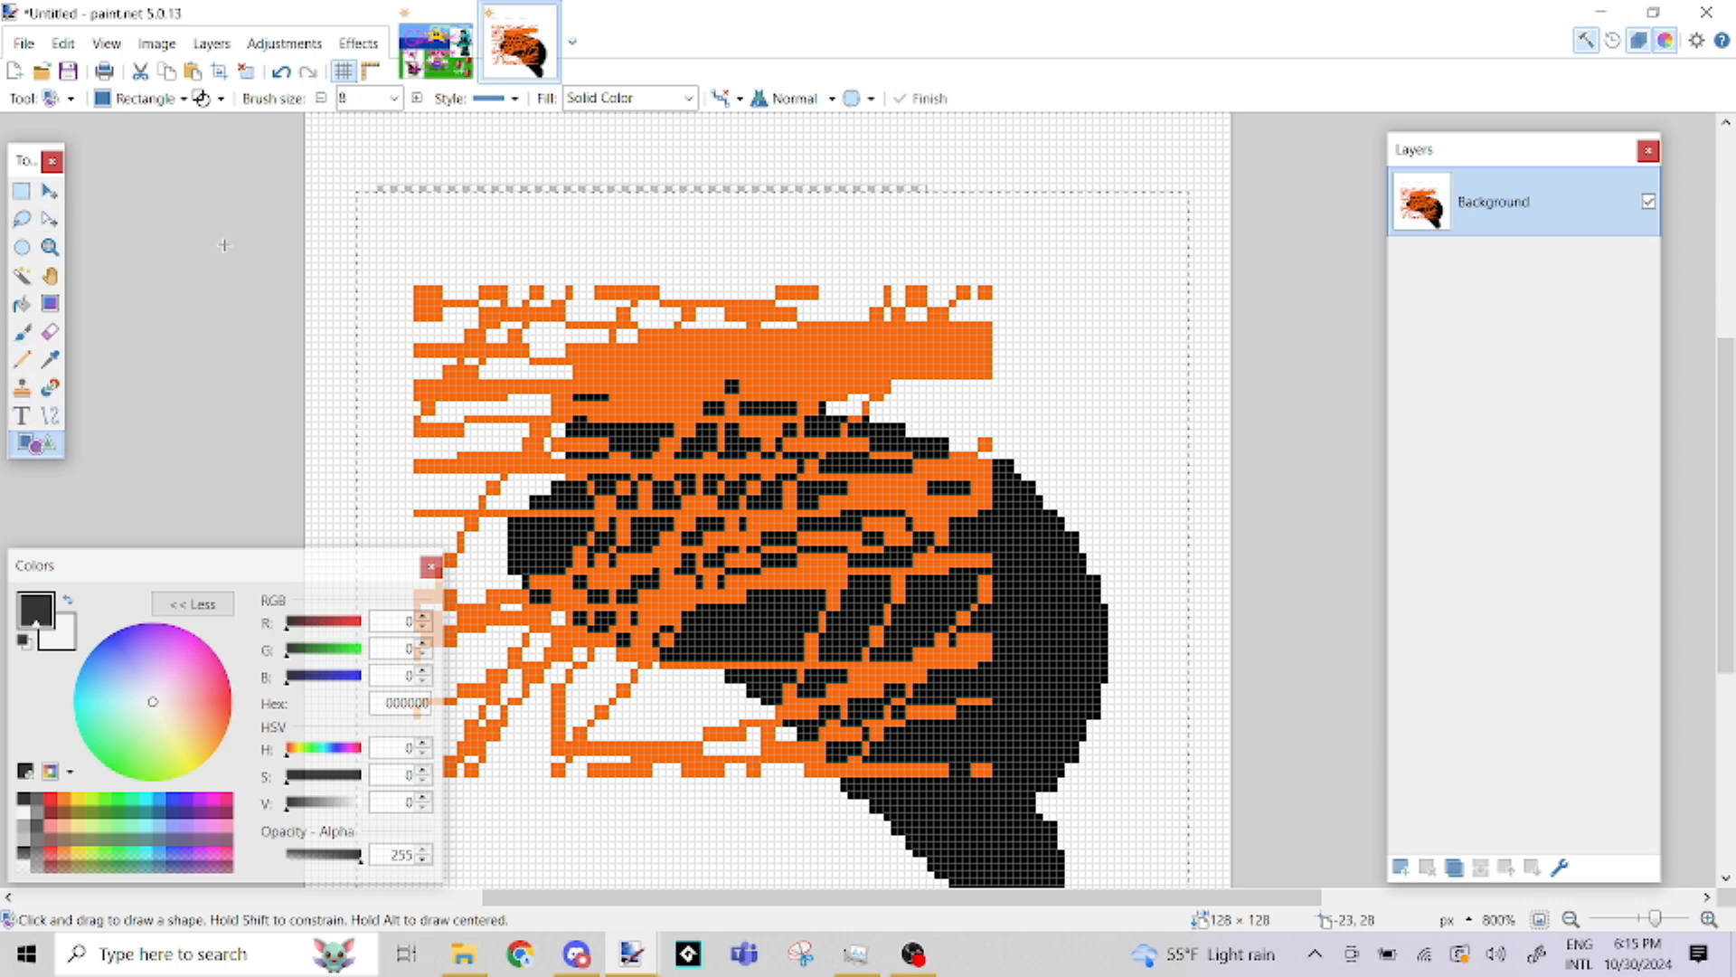
pyautogui.moveTo(450, 228); pyautogui.dragTo(1079, 546)
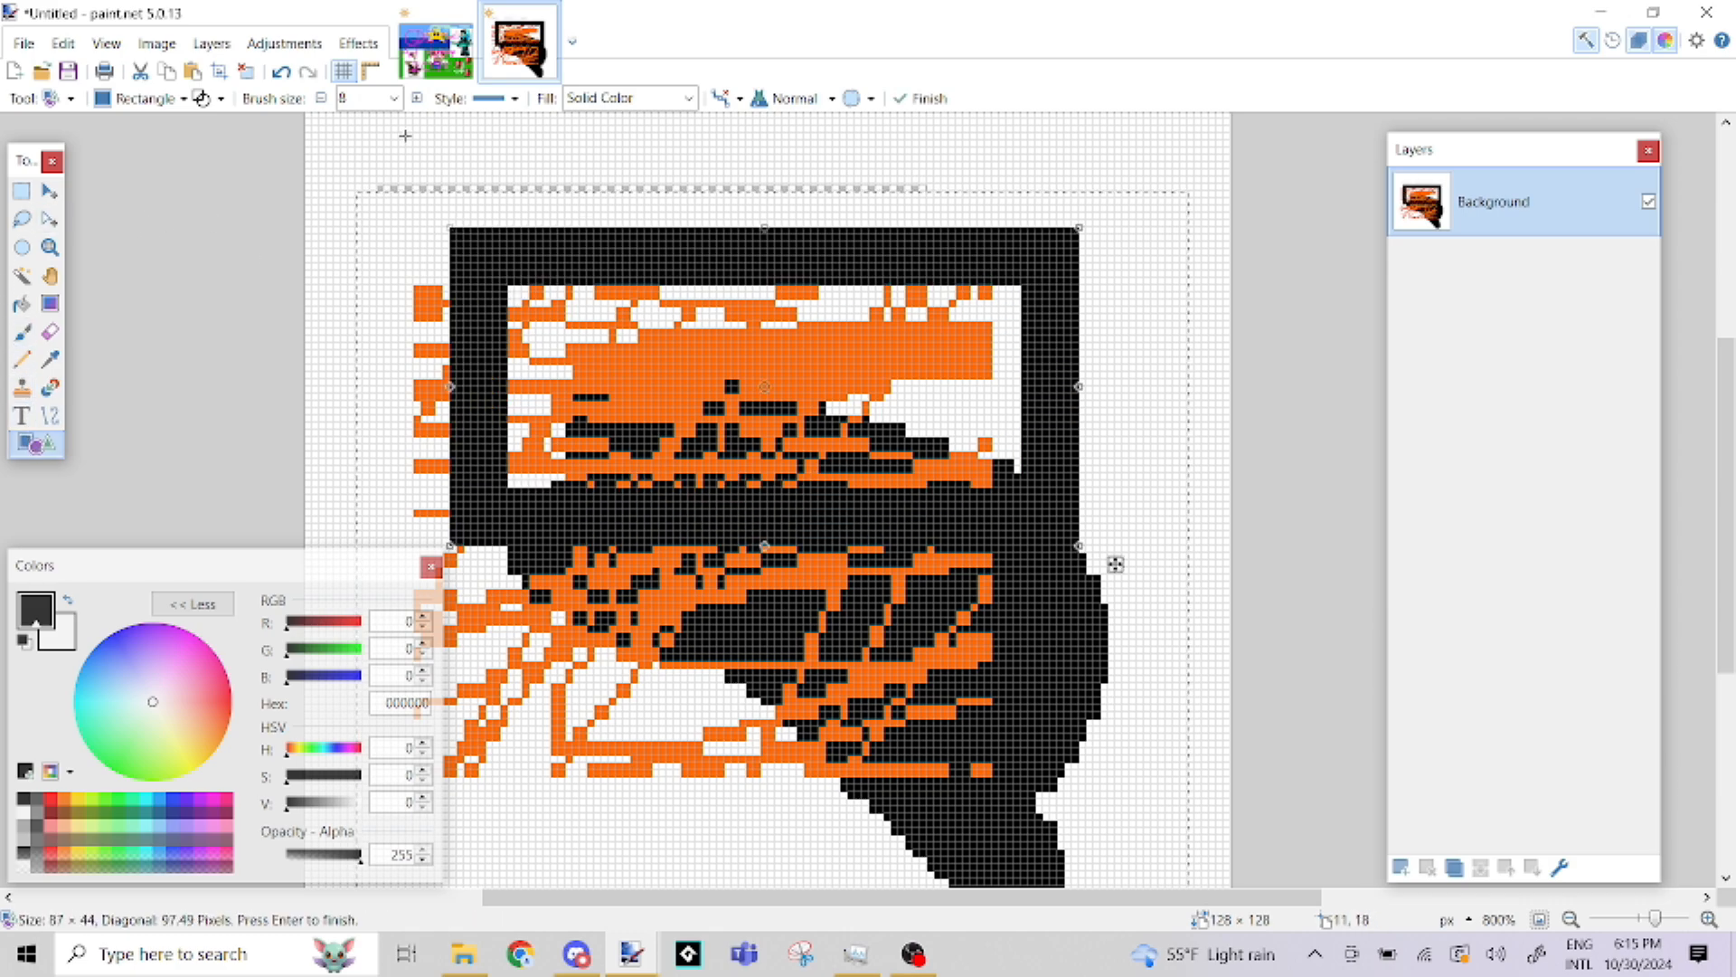
pyautogui.click(394, 98)
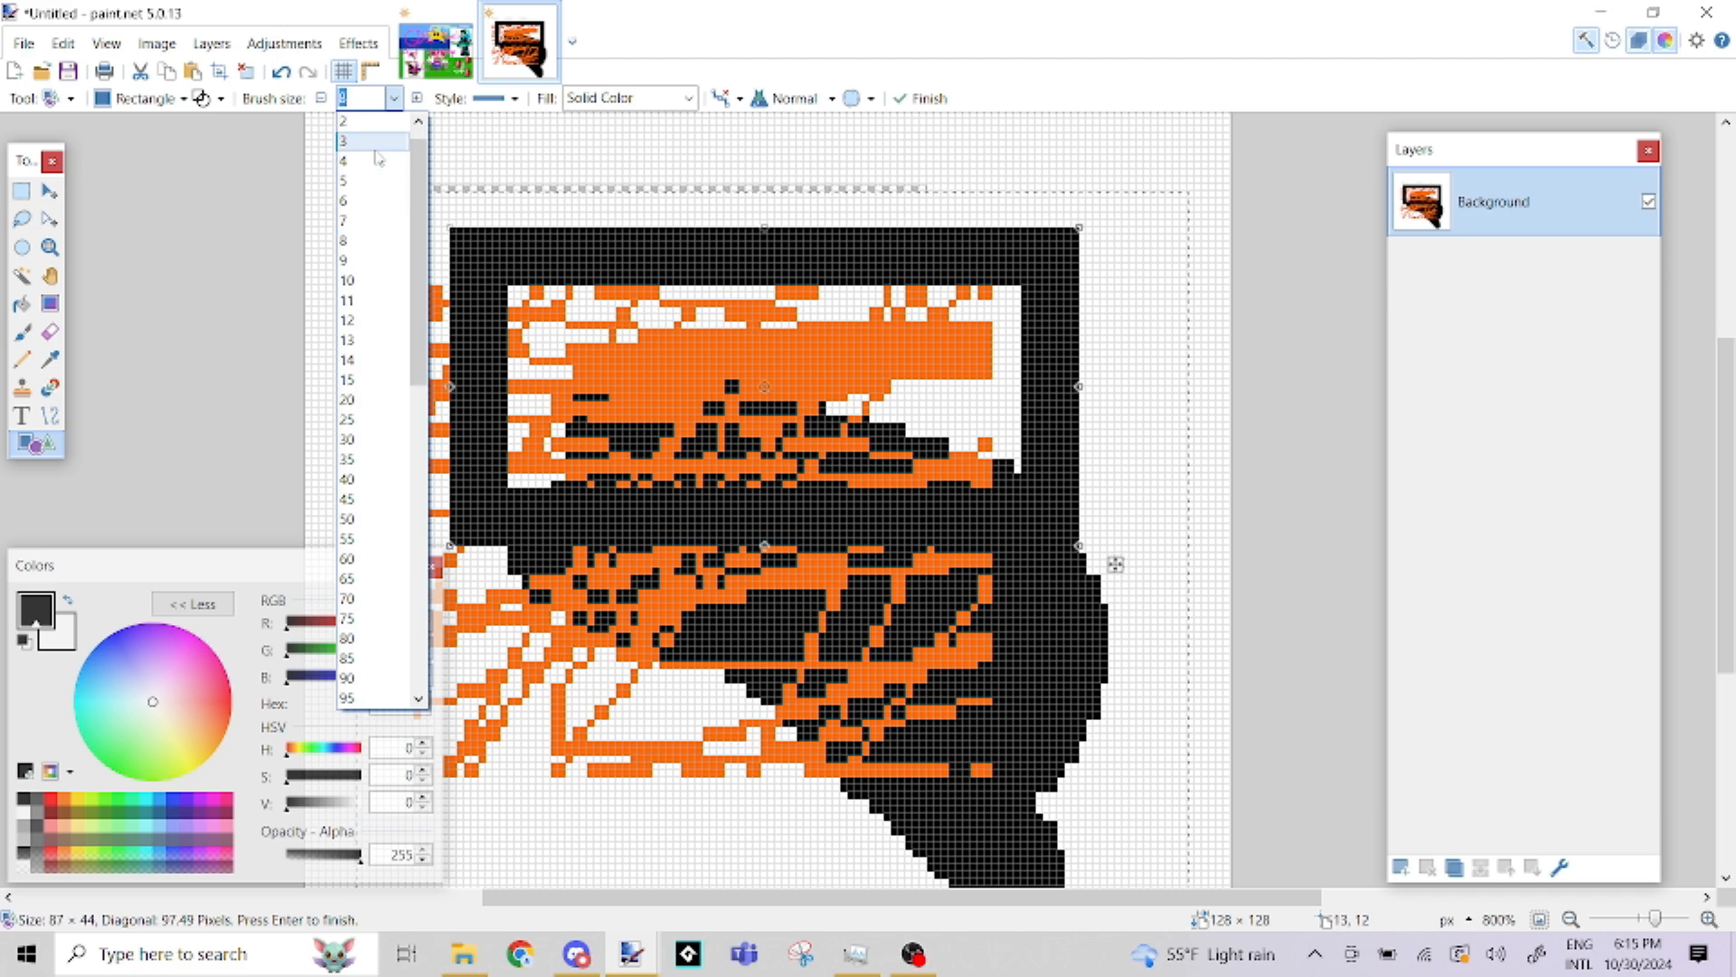
pyautogui.click(375, 142)
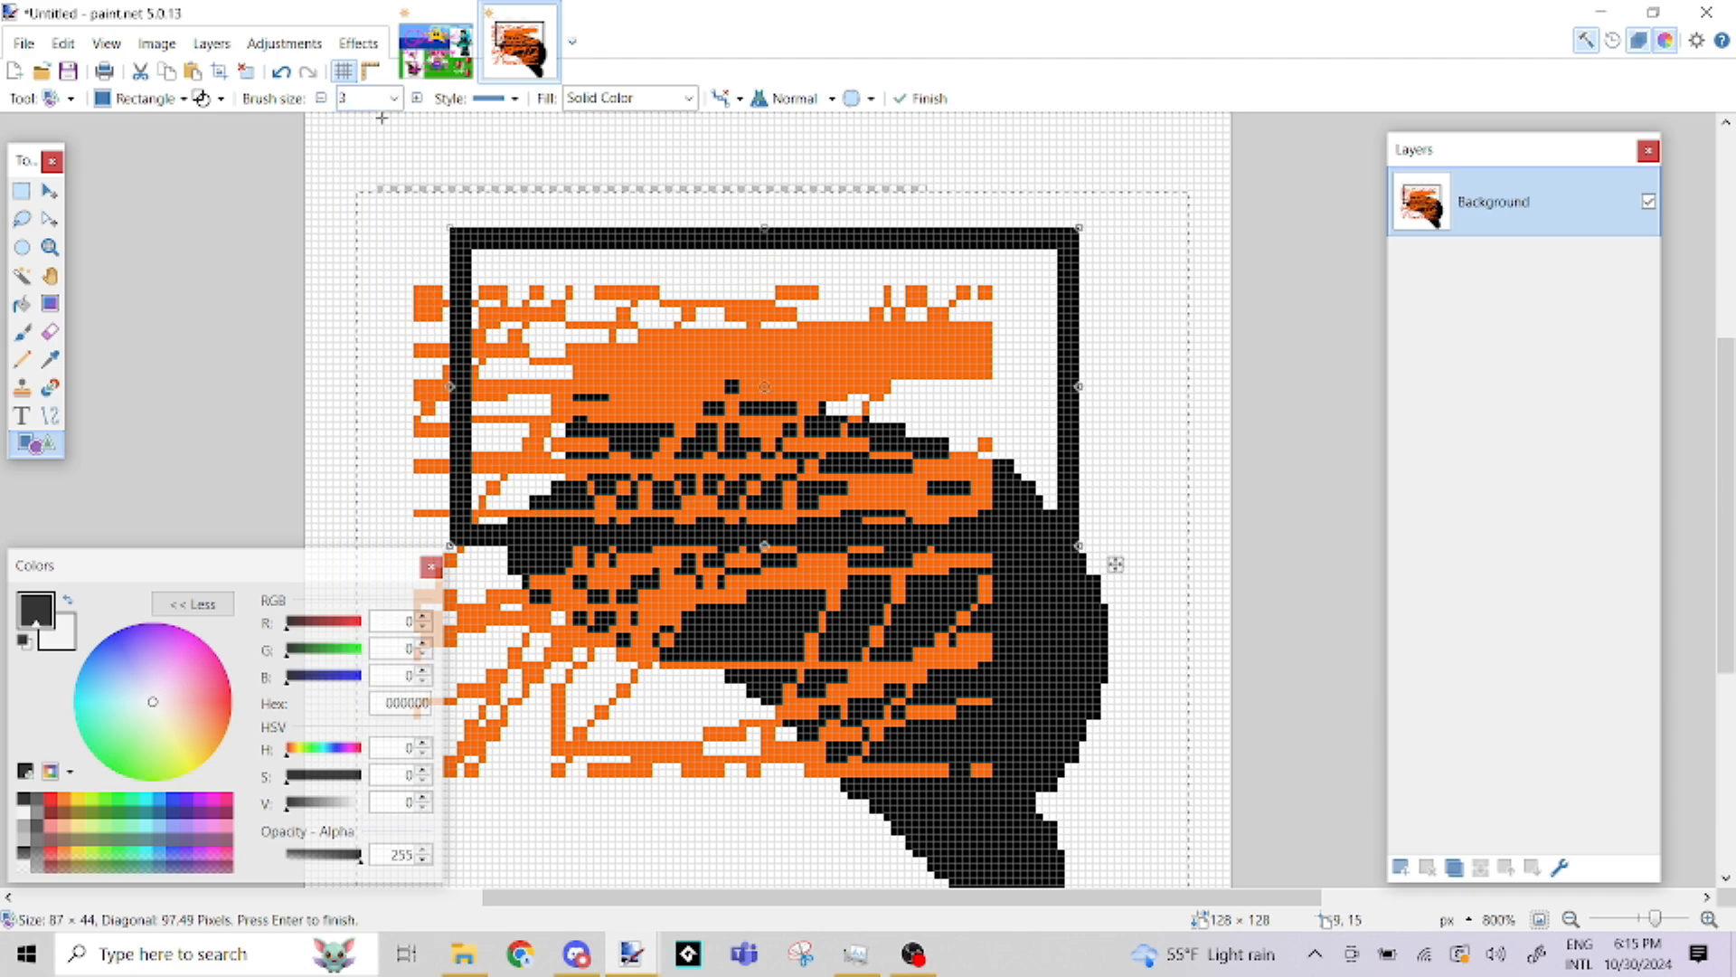
# Try the rectangle as a filled shape, change it to a filled shape with outline, and resize it narrower and taller
pyautogui.click(225, 97)
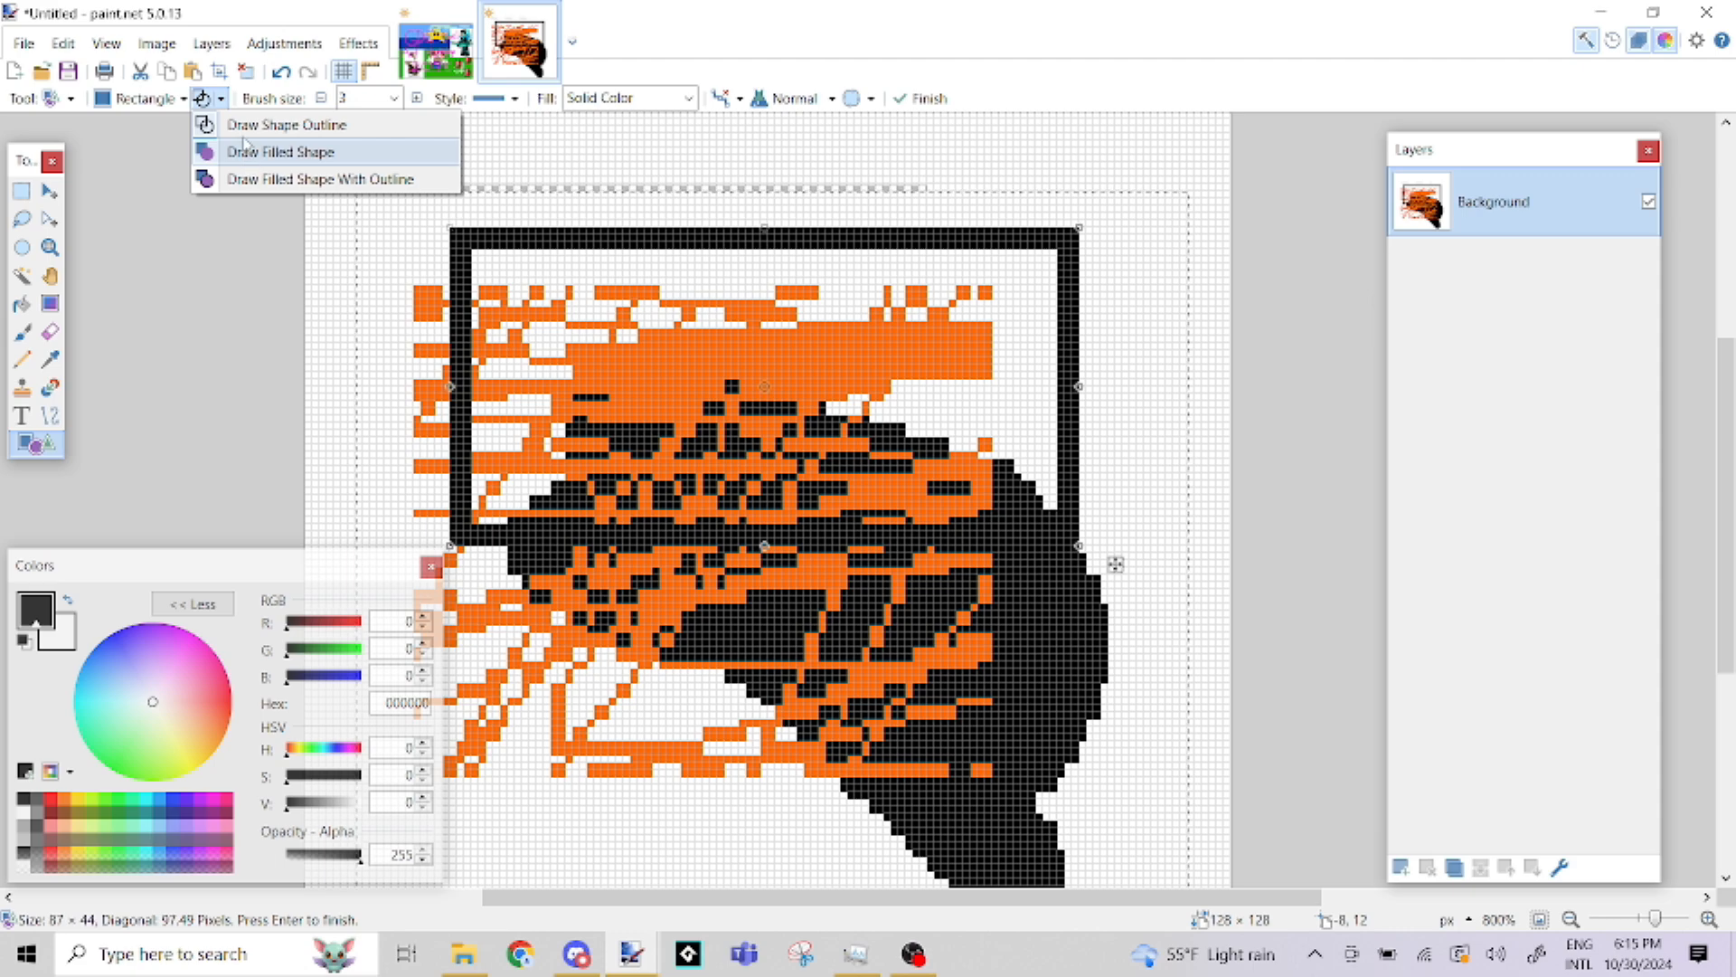
pyautogui.click(220, 101)
pyautogui.click(222, 100)
pyautogui.click(244, 159)
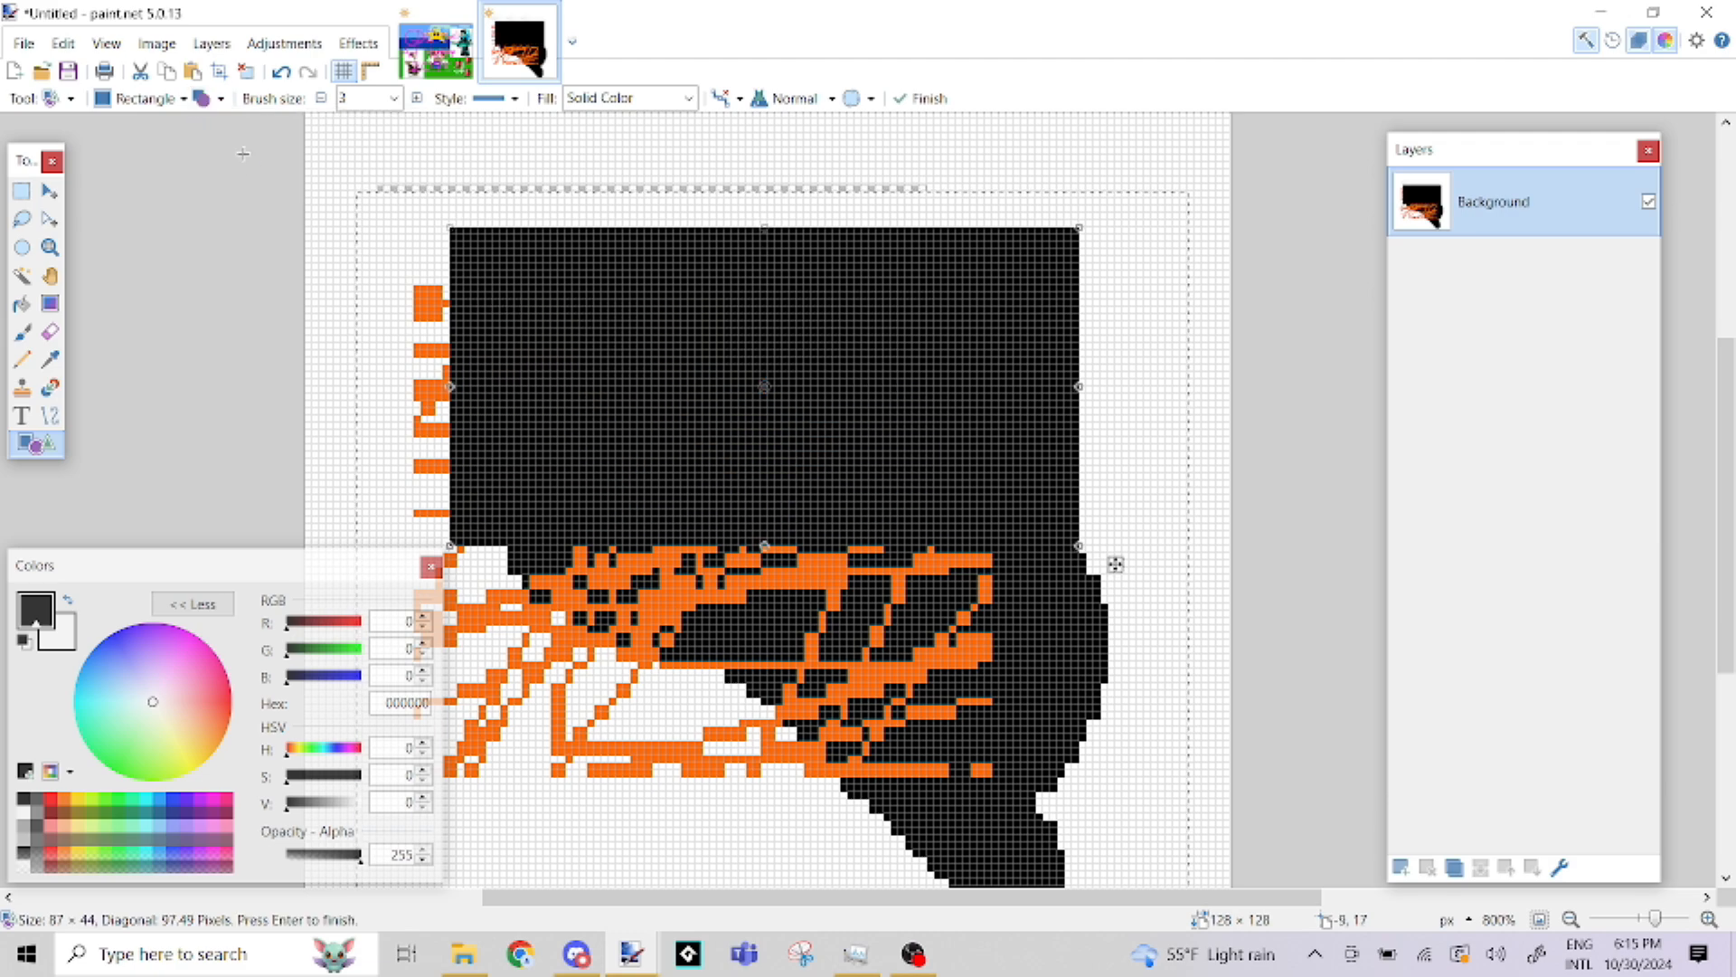
pyautogui.click(221, 98)
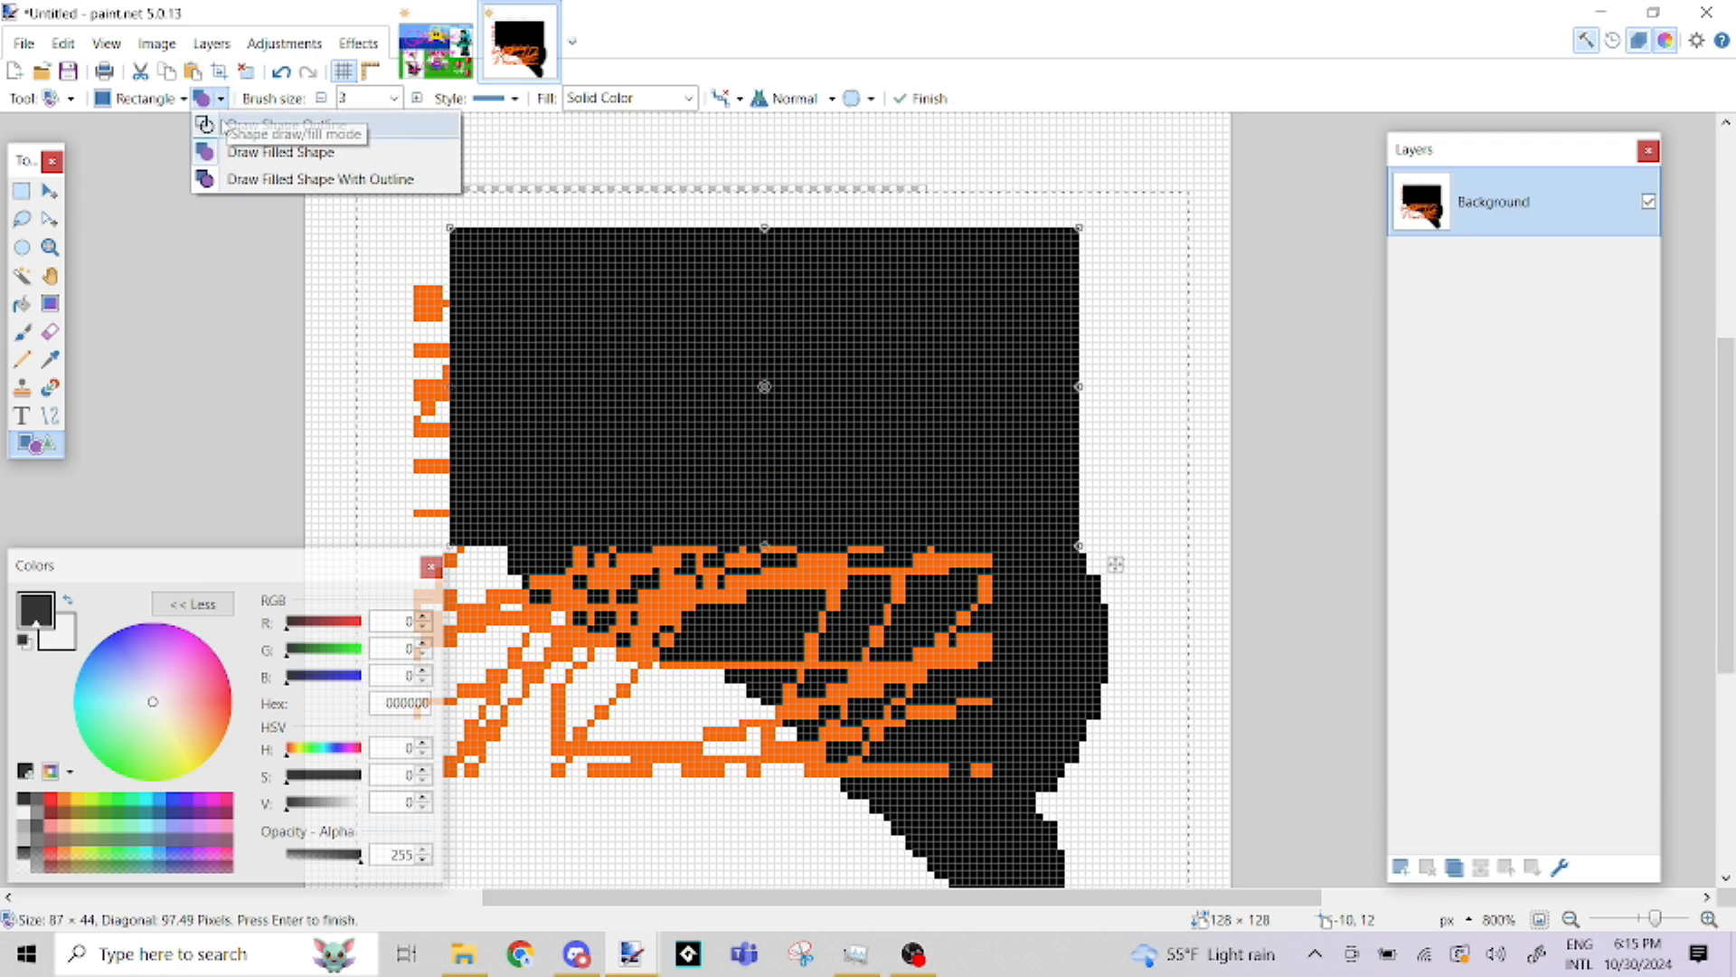
pyautogui.click(231, 179)
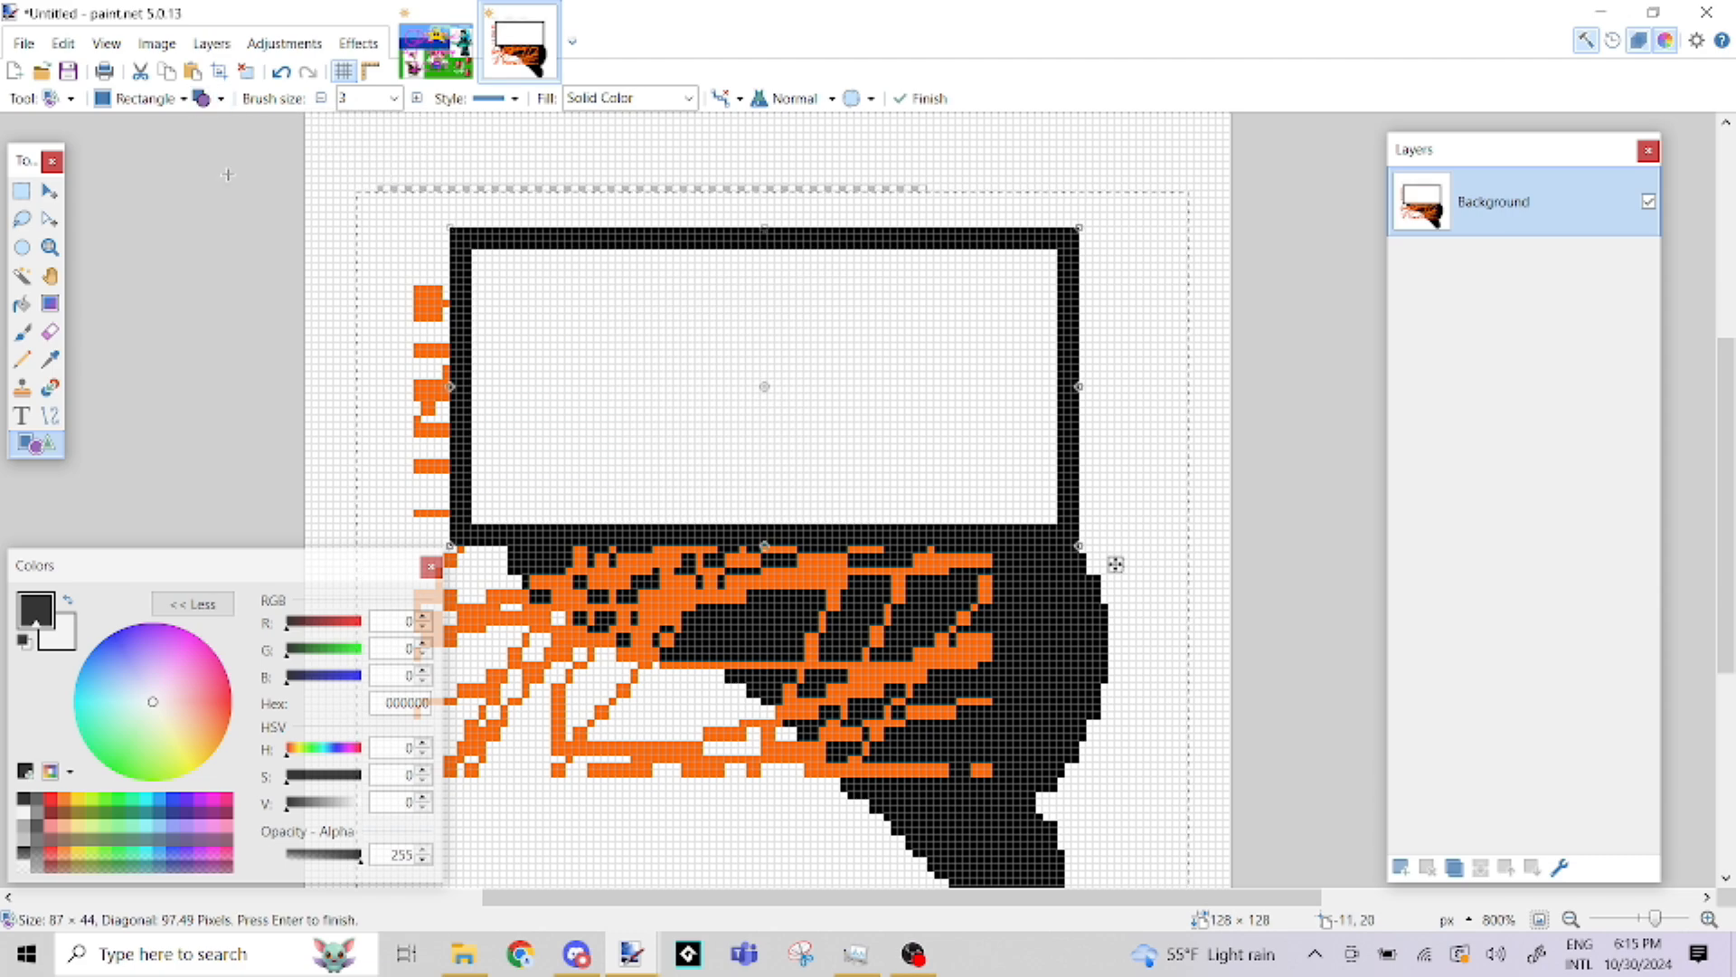
pyautogui.moveTo(1072, 523); pyautogui.dragTo(1024, 723)
pyautogui.press('s')
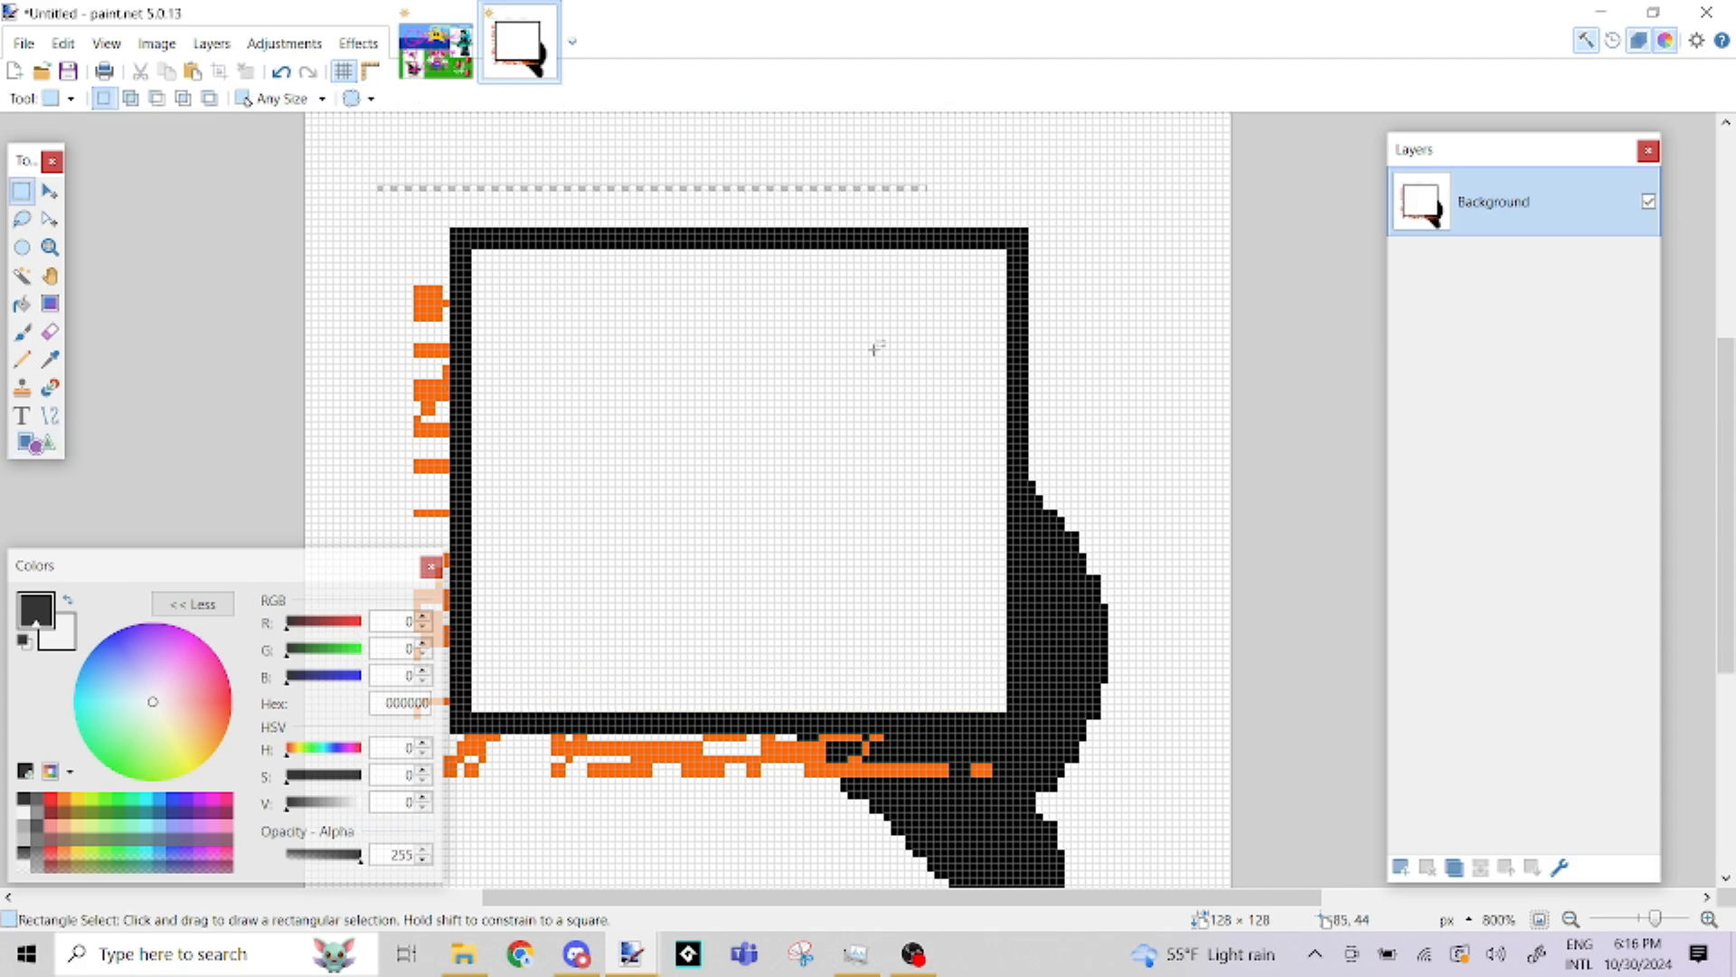
# Paint over the entire canvas in white with the Paintbrush at size 75
pyautogui.scroll(-2, 859, 332)
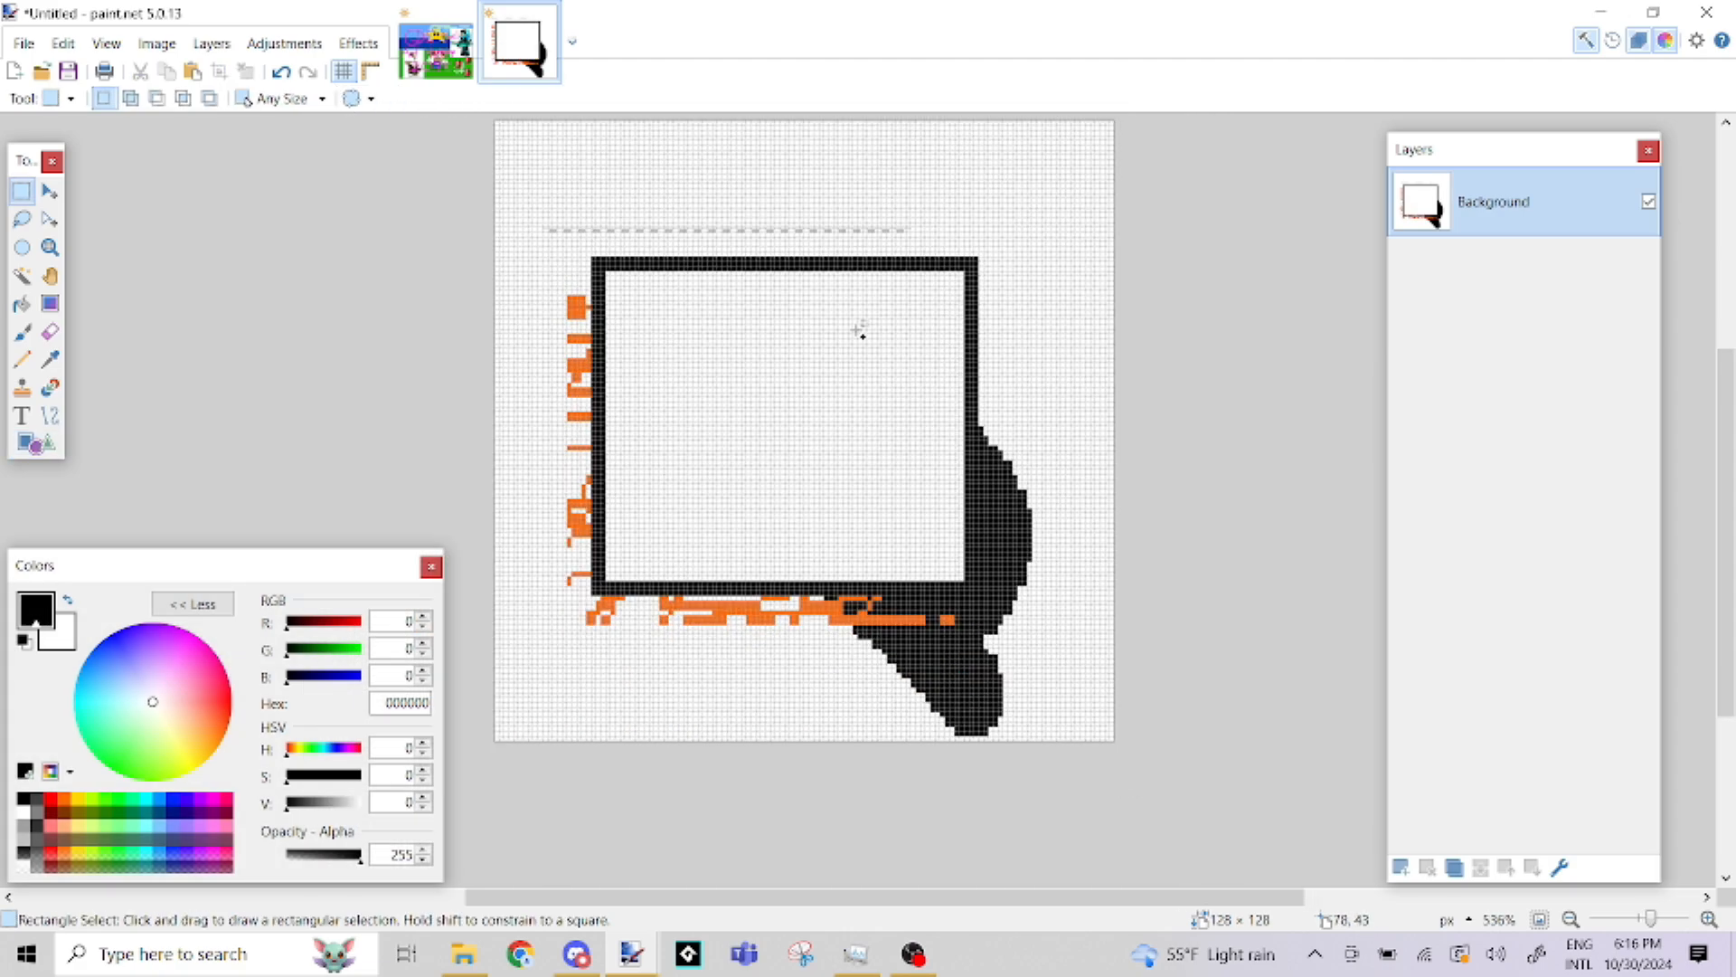
pyautogui.click(21, 332)
pyautogui.click(246, 99)
pyautogui.click(232, 597)
pyautogui.moveTo(613, 344)
pyautogui.mouseDown()
pyautogui.moveTo(1109, 460)
pyautogui.moveTo(903, 588)
pyautogui.mouseUp()
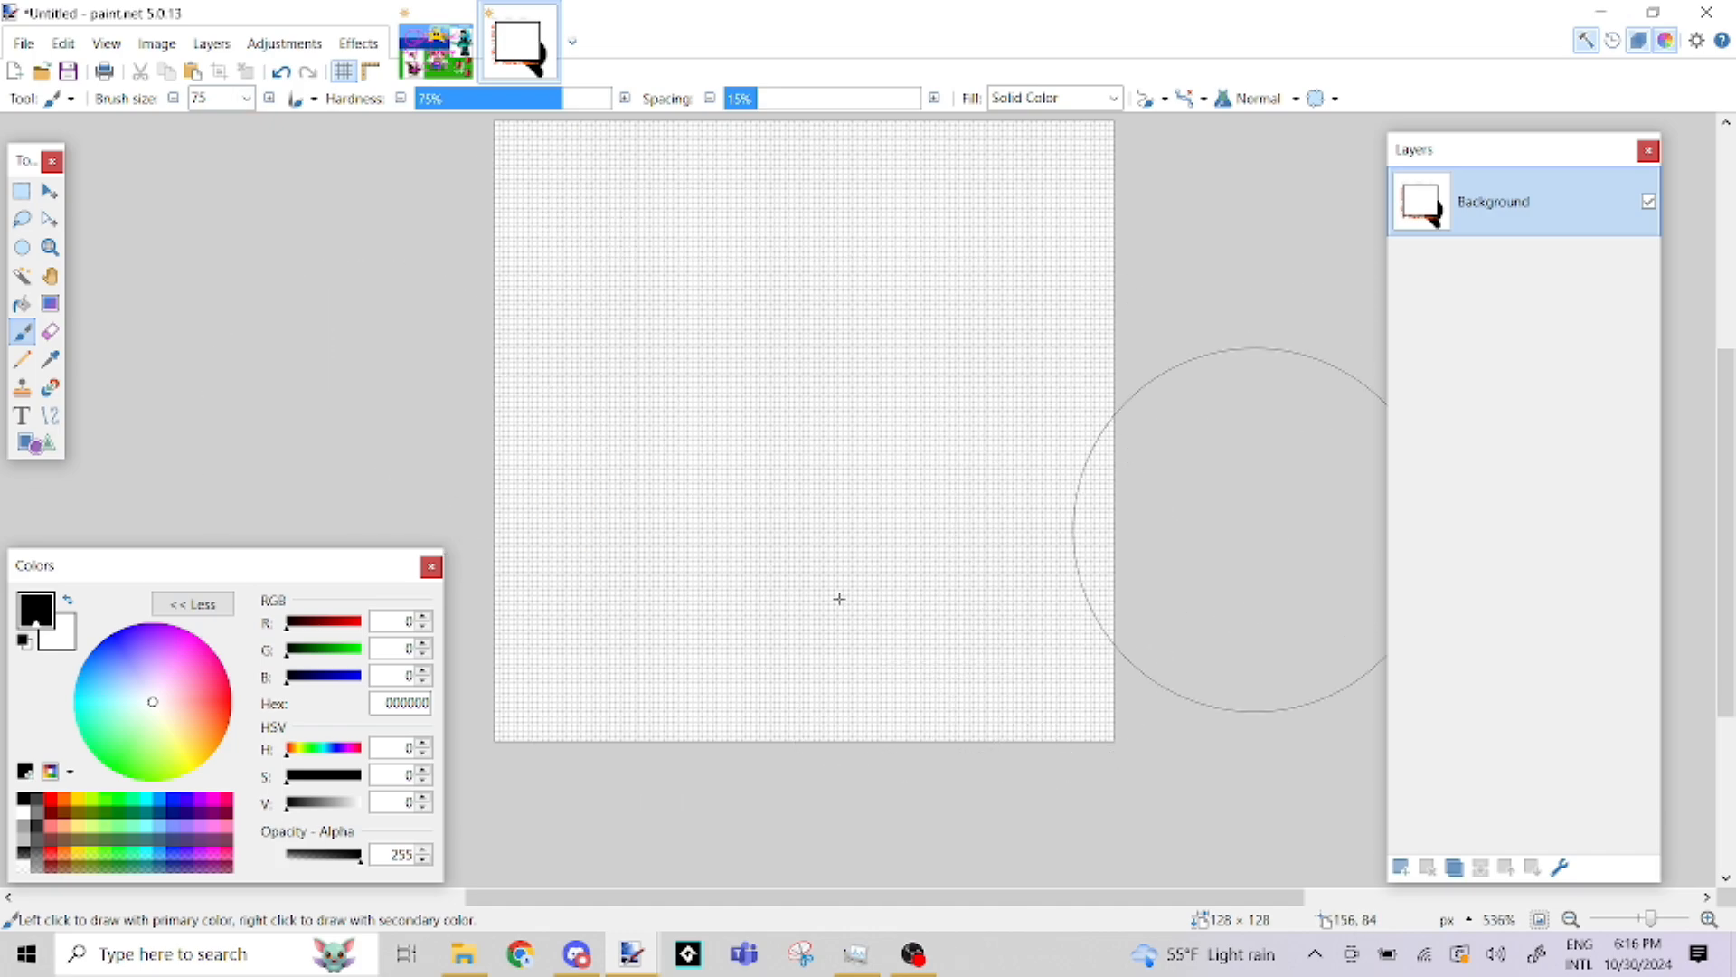
# Set the Paintbrush size to 4
pyautogui.click(246, 98)
pyautogui.scroll(5, 236, 362)
pyautogui.click(239, 185)
pyautogui.scroll(-1, 878, 482)
pyautogui.scroll(2, 706, 246)
pyautogui.scroll(-1, 747, 386)
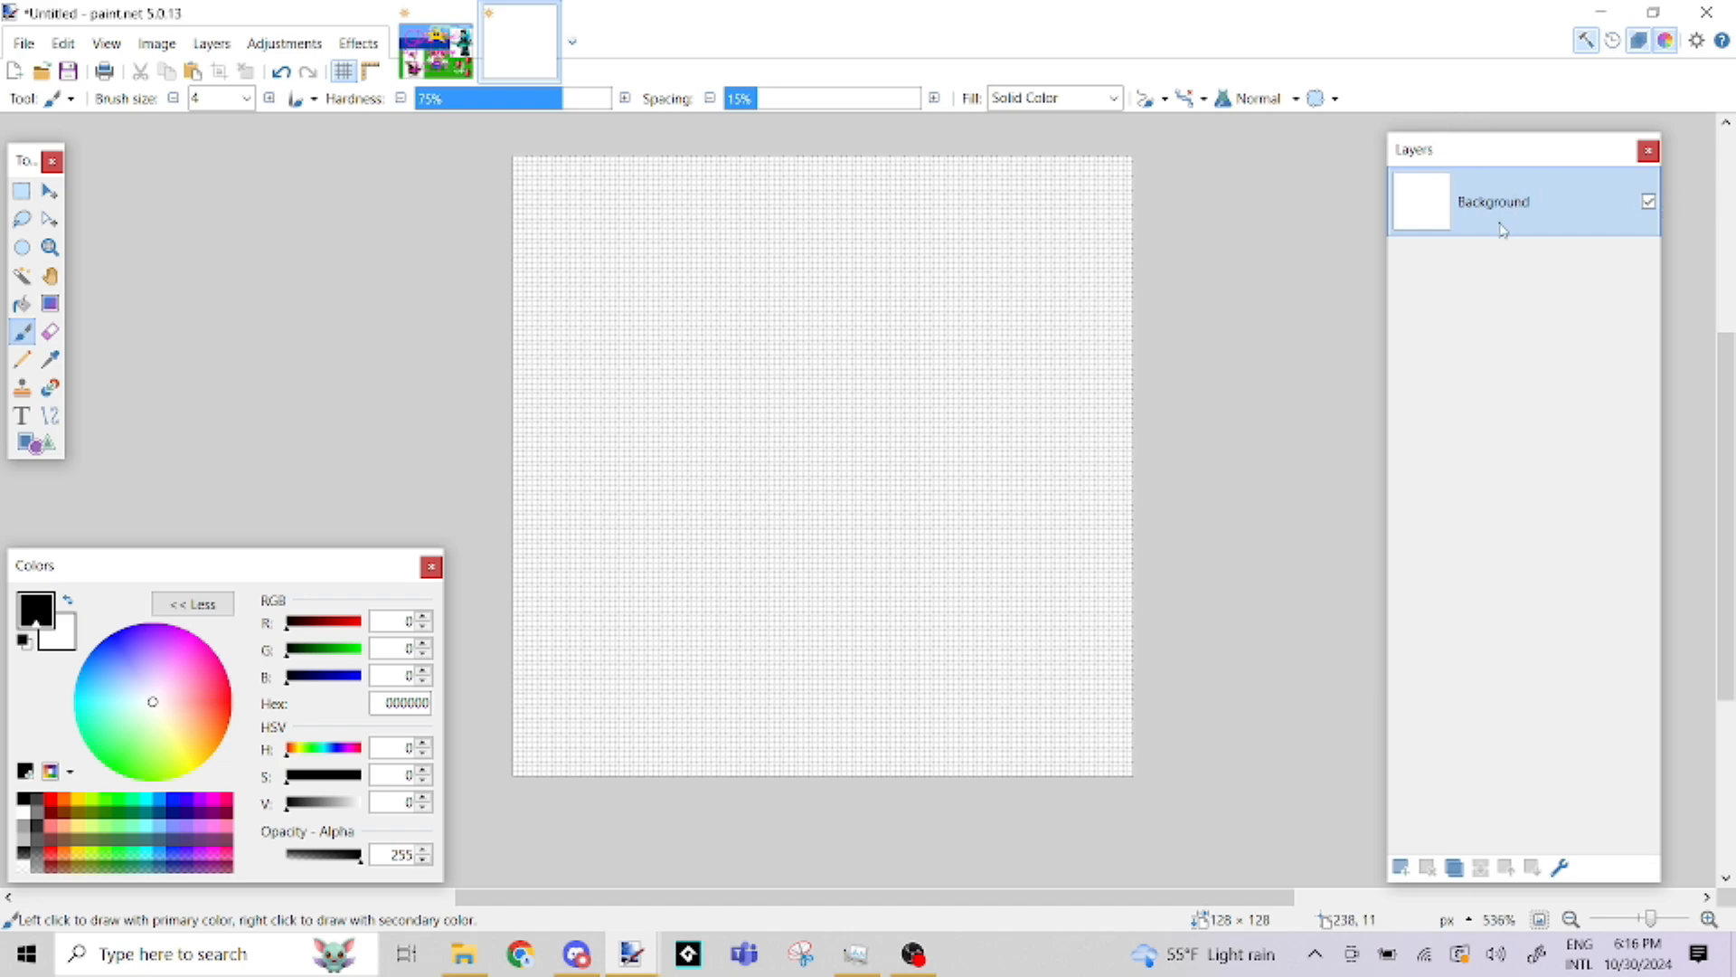
# Add two new layers above the Background and make the lower of the two active
pyautogui.click(1400, 868)
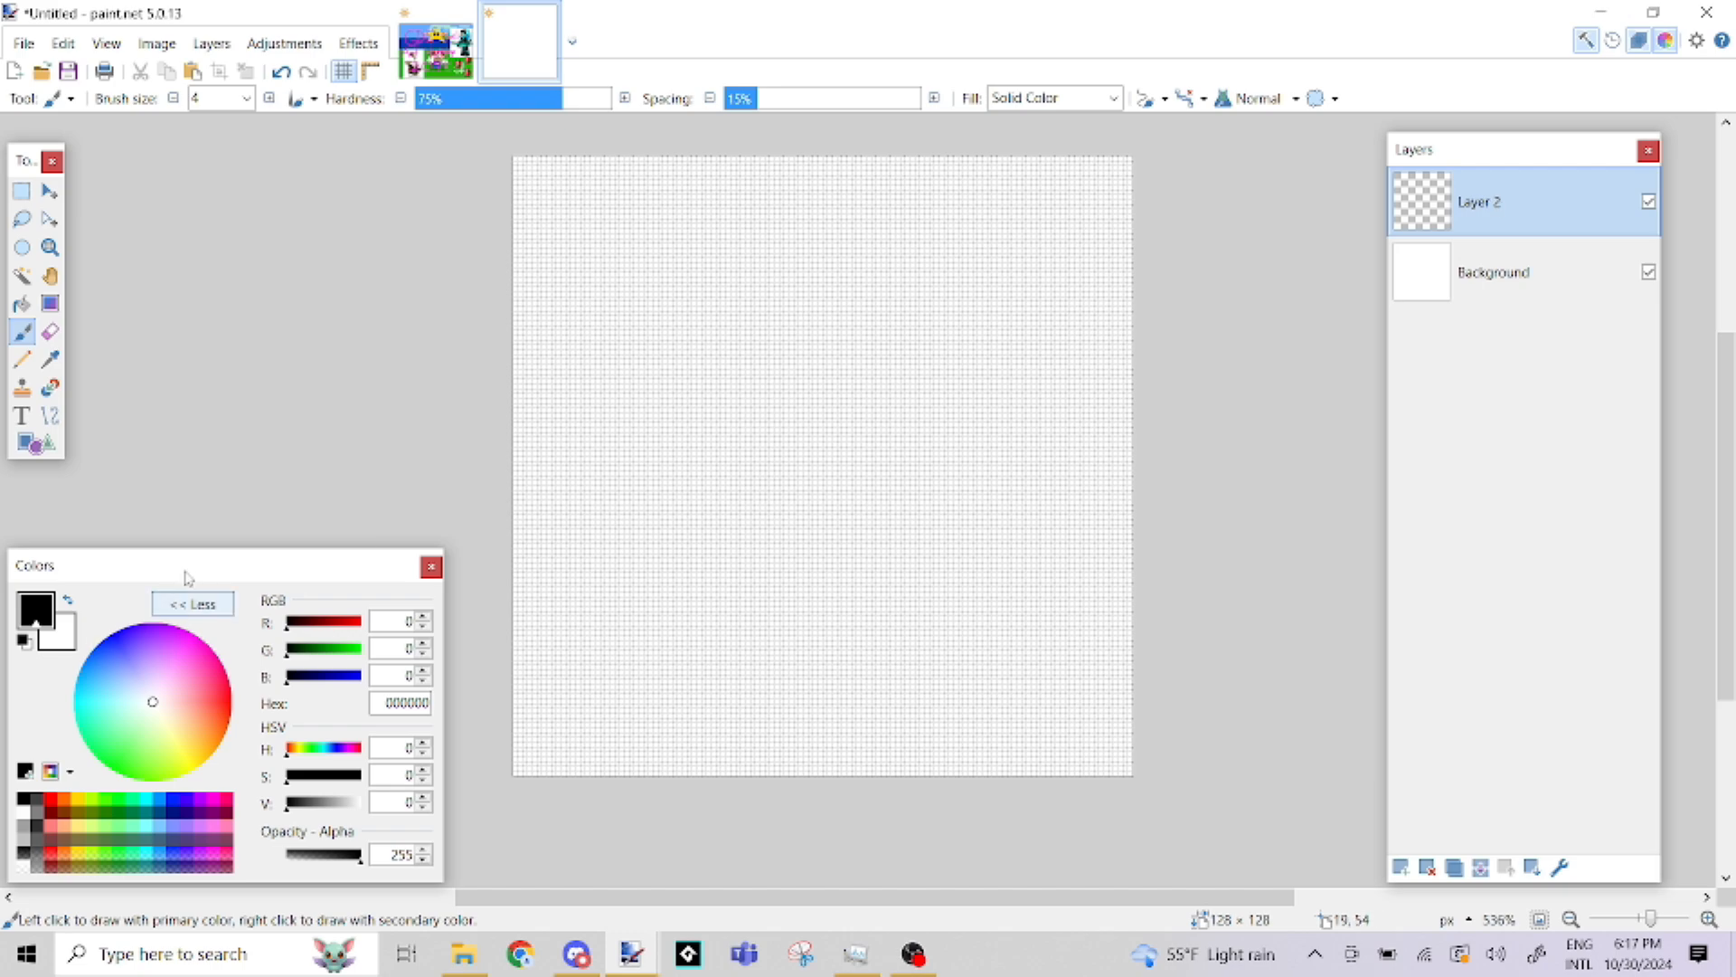
pyautogui.moveTo(976, 431); pyautogui.dragTo(1097, 472)
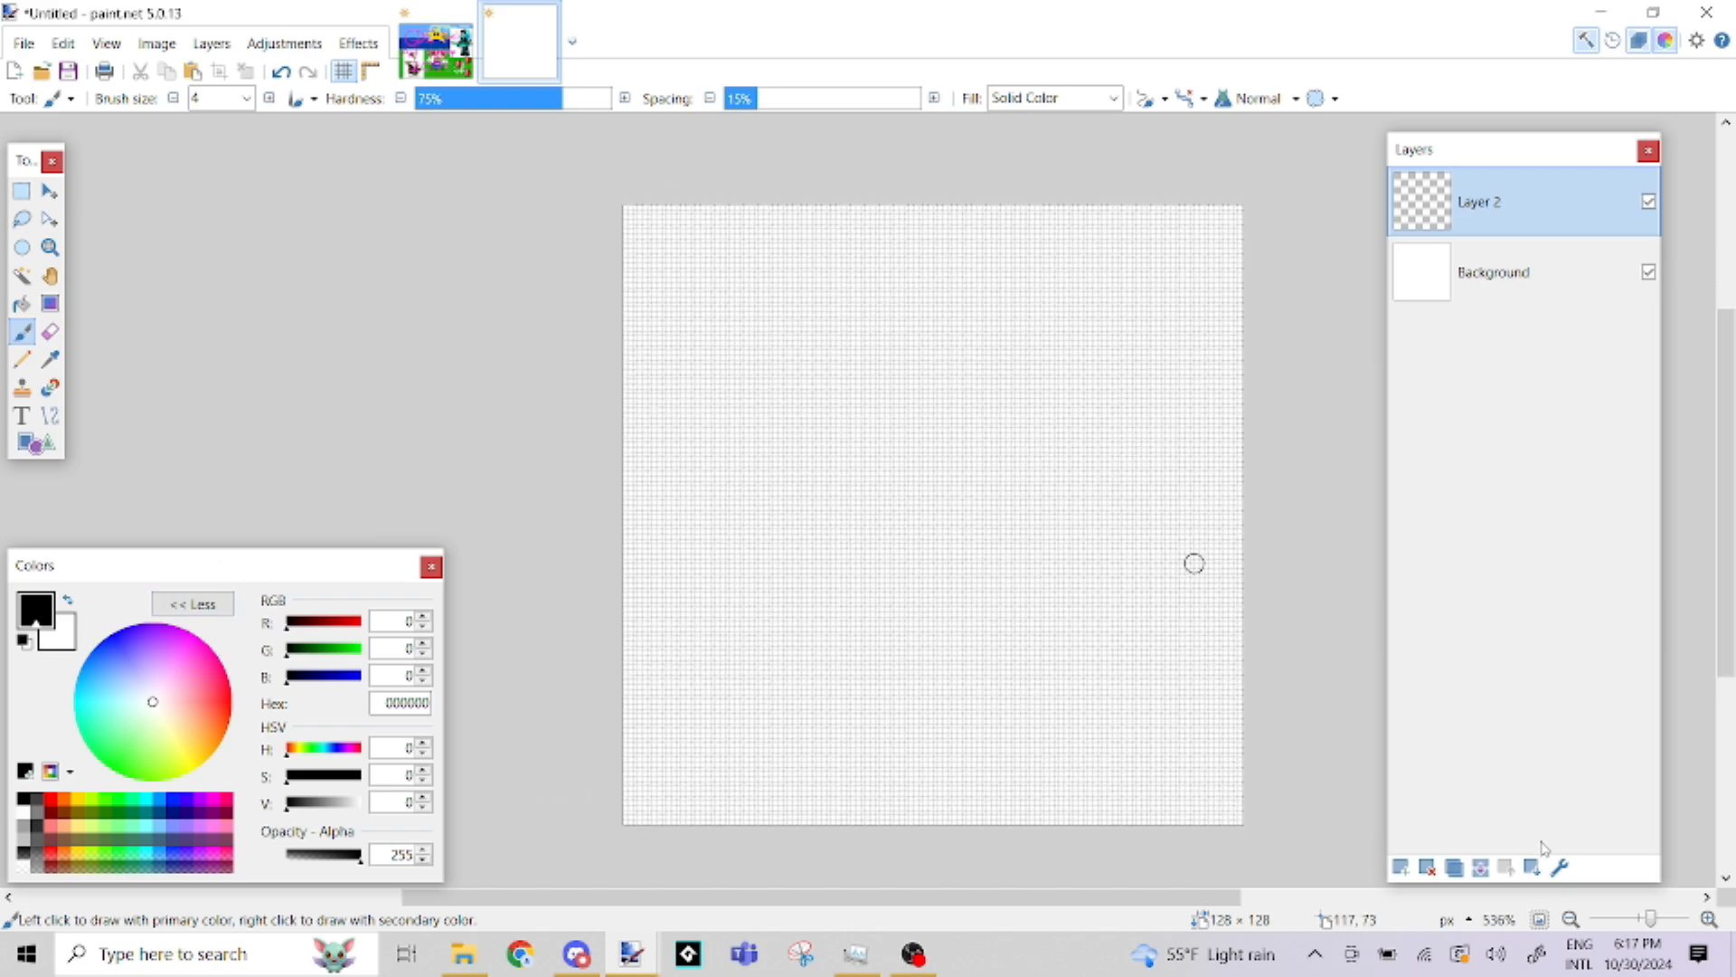
pyautogui.click(1400, 868)
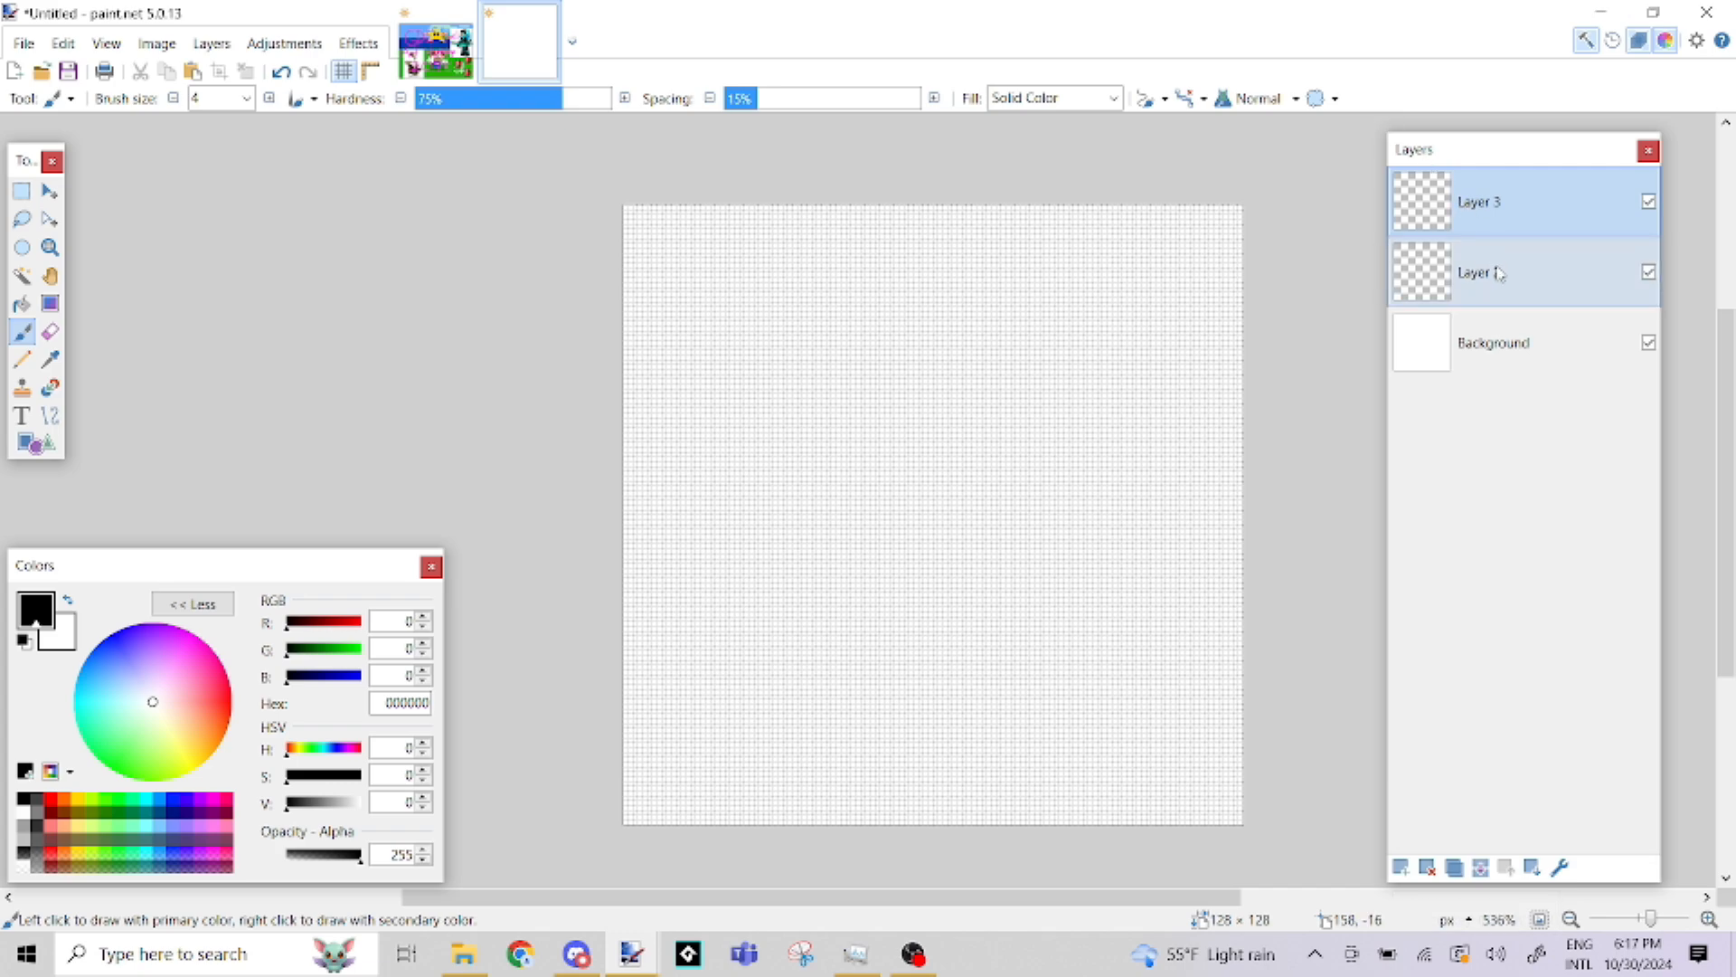
pyautogui.click(1532, 282)
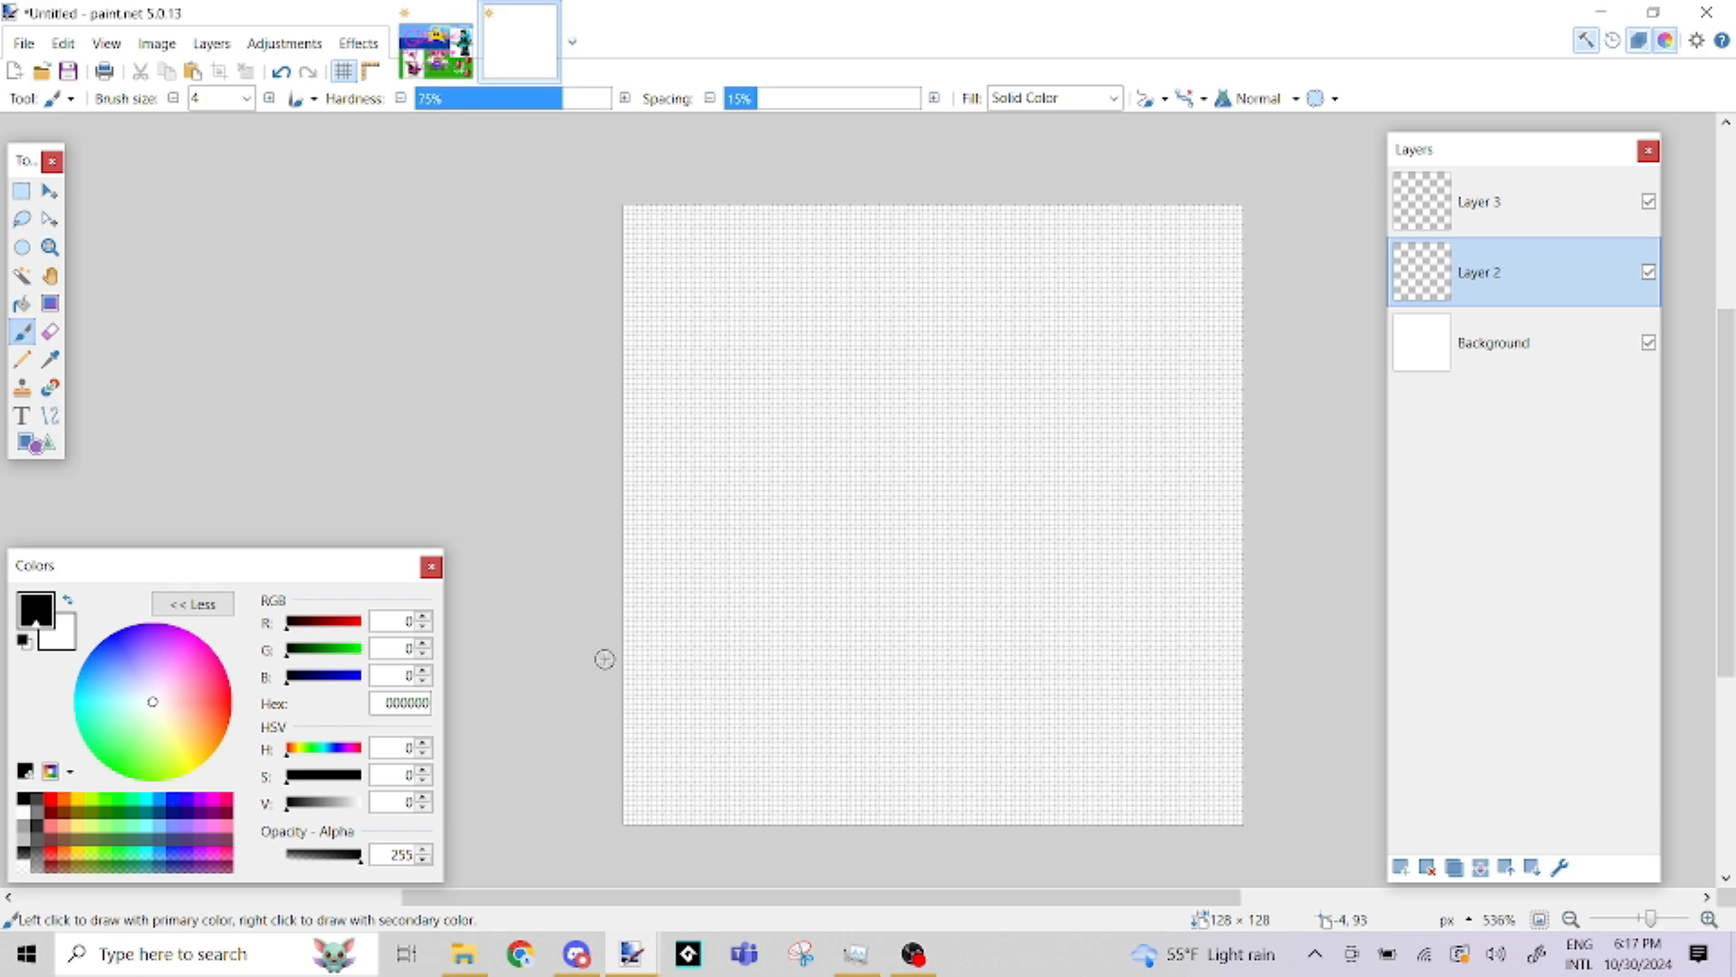
# Scribble in blue (0094FF) on Layer 2 with the Paintbrush
pyautogui.click(157, 803)
pyautogui.moveTo(1126, 547)
pyautogui.mouseDown()
pyautogui.moveTo(998, 713)
pyautogui.moveTo(1049, 405)
pyautogui.moveTo(936, 654)
pyautogui.moveTo(927, 607)
pyautogui.moveTo(1004, 386)
pyautogui.moveTo(877, 619)
pyautogui.moveTo(911, 364)
pyautogui.moveTo(793, 618)
pyautogui.moveTo(792, 387)
pyautogui.moveTo(657, 620)
pyautogui.moveTo(866, 434)
pyautogui.moveTo(781, 580)
pyautogui.moveTo(1110, 406)
pyautogui.mouseUp()
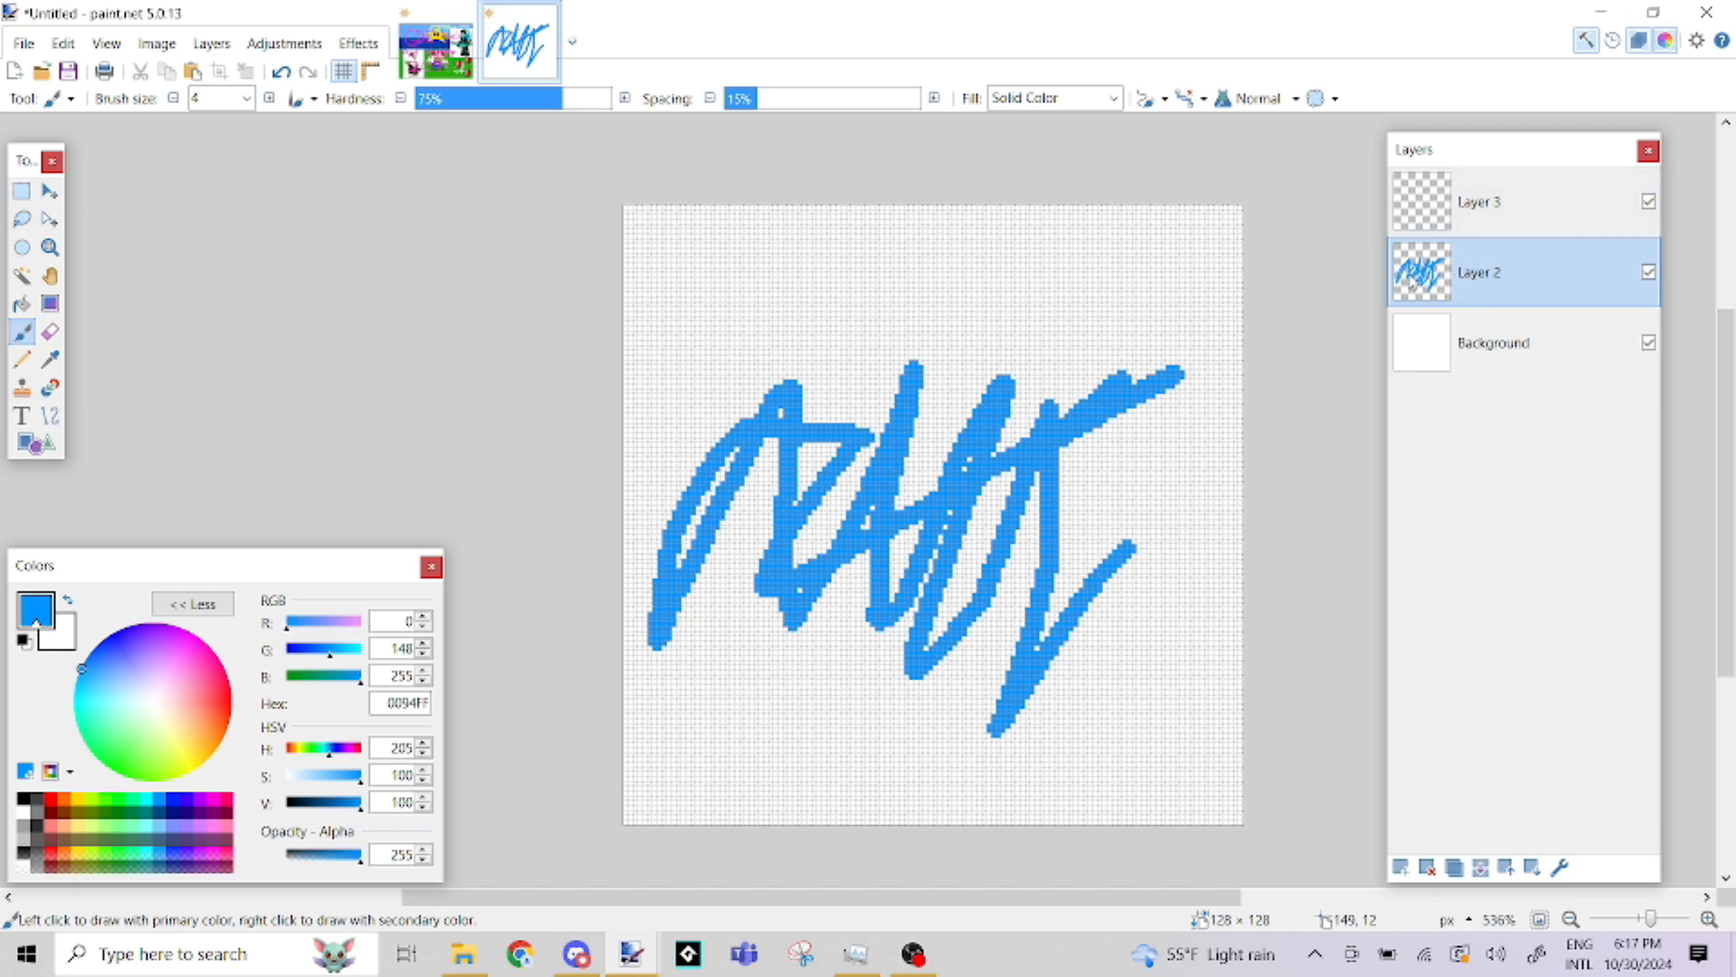
# Scribble in red (FF0000) on Layer 3 over the blue strokes and erase part of the red scribble
pyautogui.click(1499, 210)
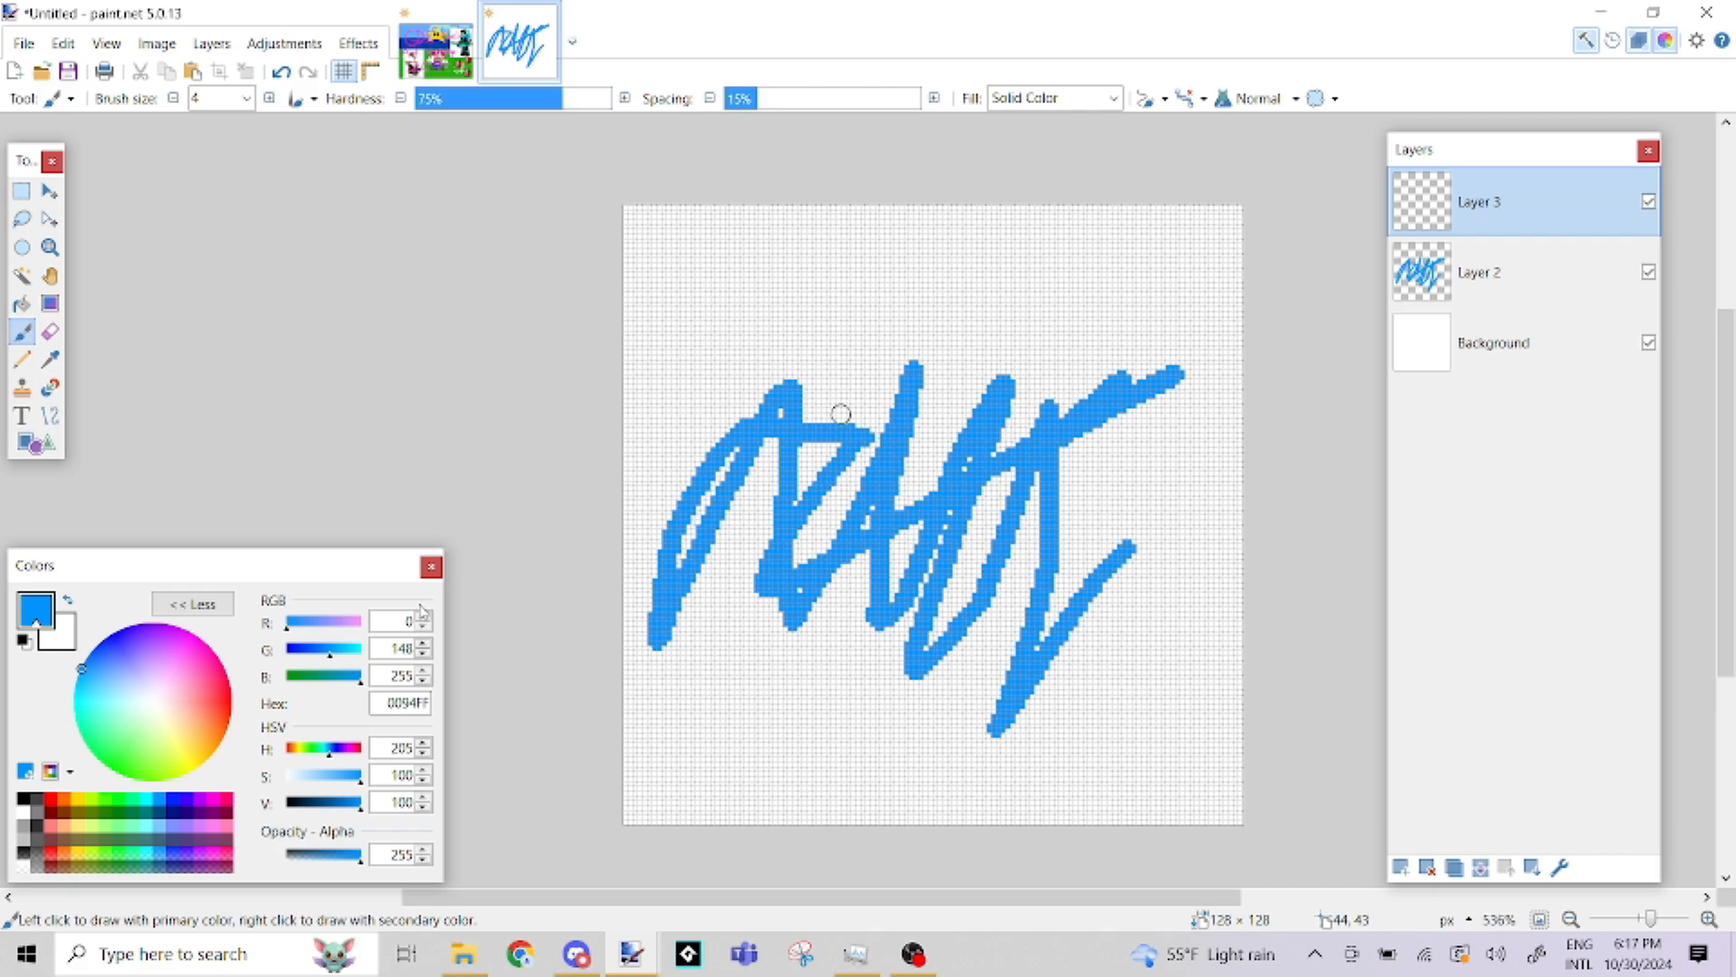
pyautogui.click(51, 801)
pyautogui.moveTo(870, 331)
pyautogui.mouseDown()
pyautogui.moveTo(998, 379)
pyautogui.moveTo(1065, 443)
pyautogui.moveTo(870, 397)
pyautogui.moveTo(1027, 477)
pyautogui.moveTo(811, 423)
pyautogui.moveTo(1009, 555)
pyautogui.moveTo(715, 448)
pyautogui.moveTo(842, 680)
pyautogui.moveTo(841, 360)
pyautogui.moveTo(789, 658)
pyautogui.moveTo(987, 305)
pyautogui.moveTo(1063, 247)
pyautogui.moveTo(1005, 627)
pyautogui.moveTo(1148, 526)
pyautogui.mouseUp()
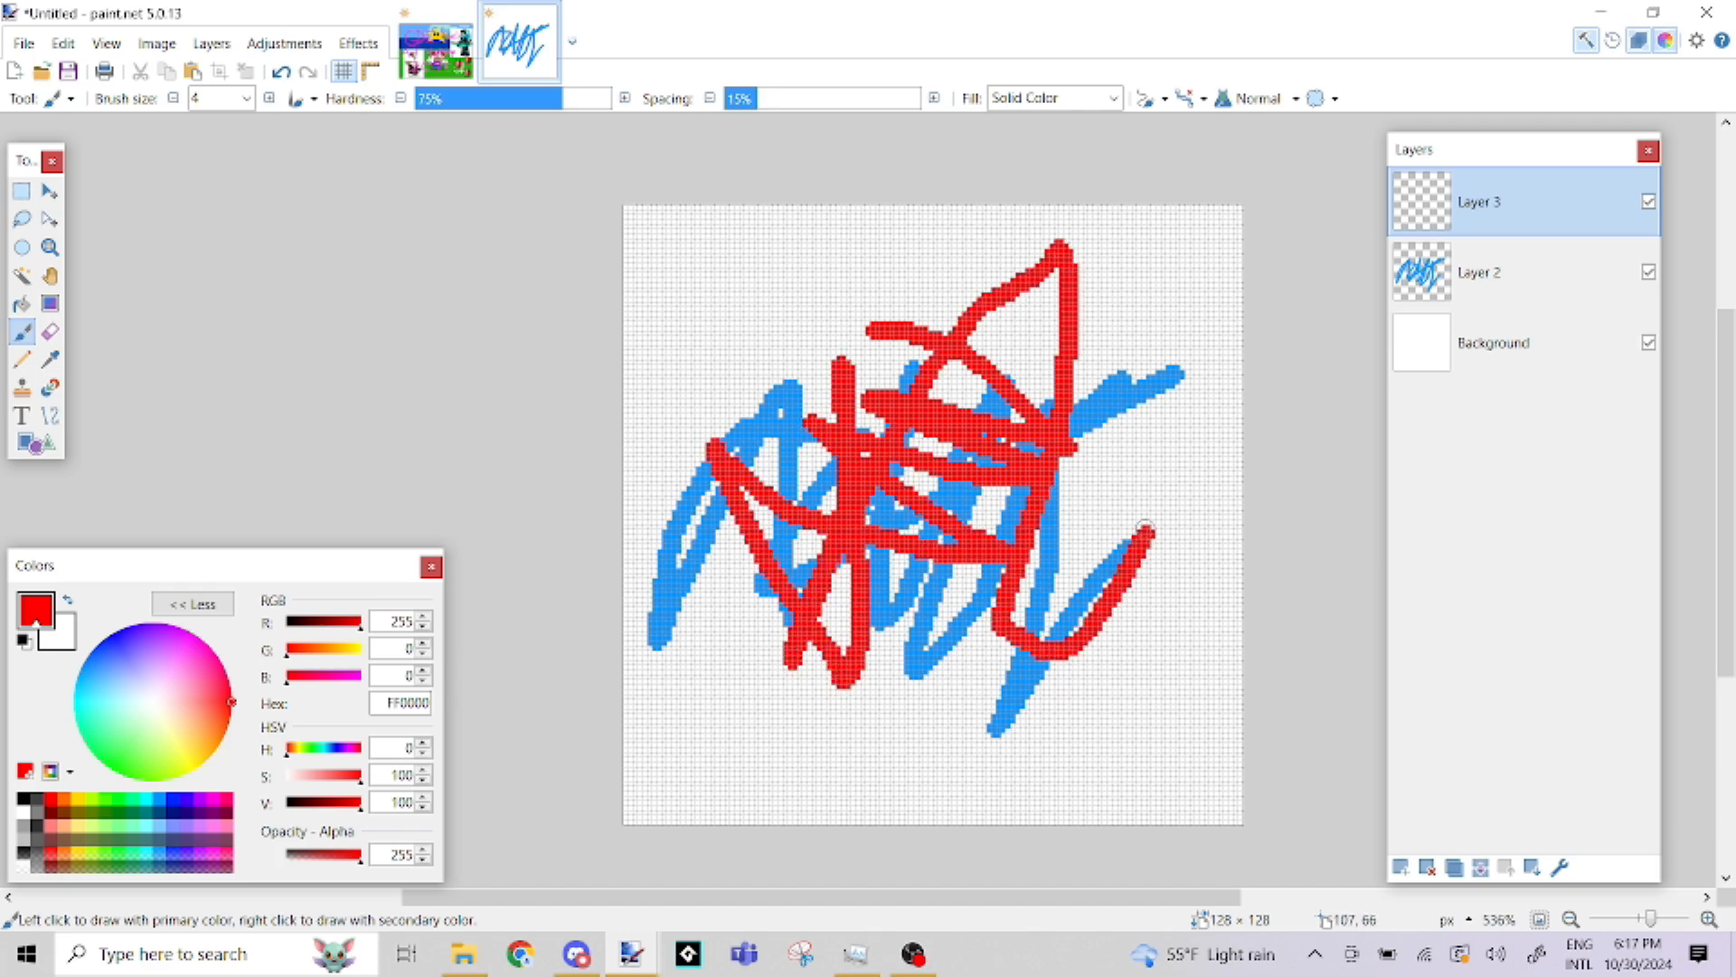
pyautogui.click(51, 334)
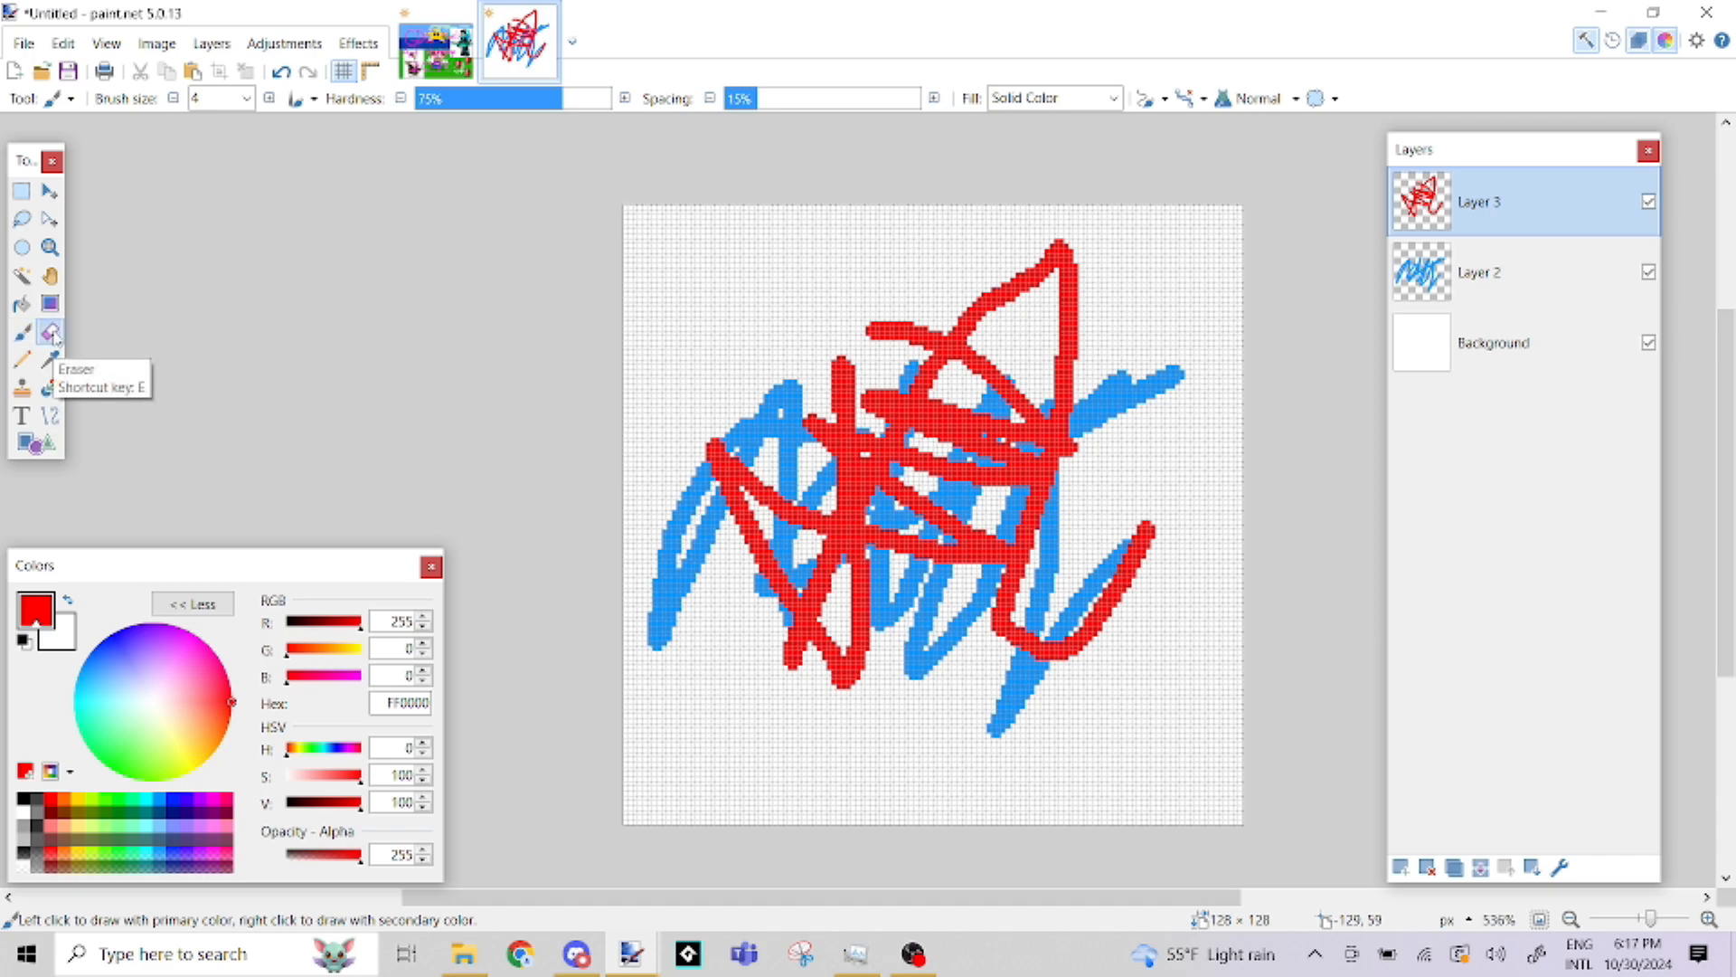
pyautogui.moveTo(636, 342)
pyautogui.mouseDown()
pyautogui.moveTo(1180, 436)
pyautogui.moveTo(761, 382)
pyautogui.moveTo(919, 368)
pyautogui.moveTo(858, 357)
pyautogui.moveTo(848, 388)
pyautogui.moveTo(981, 420)
pyautogui.mouseUp()
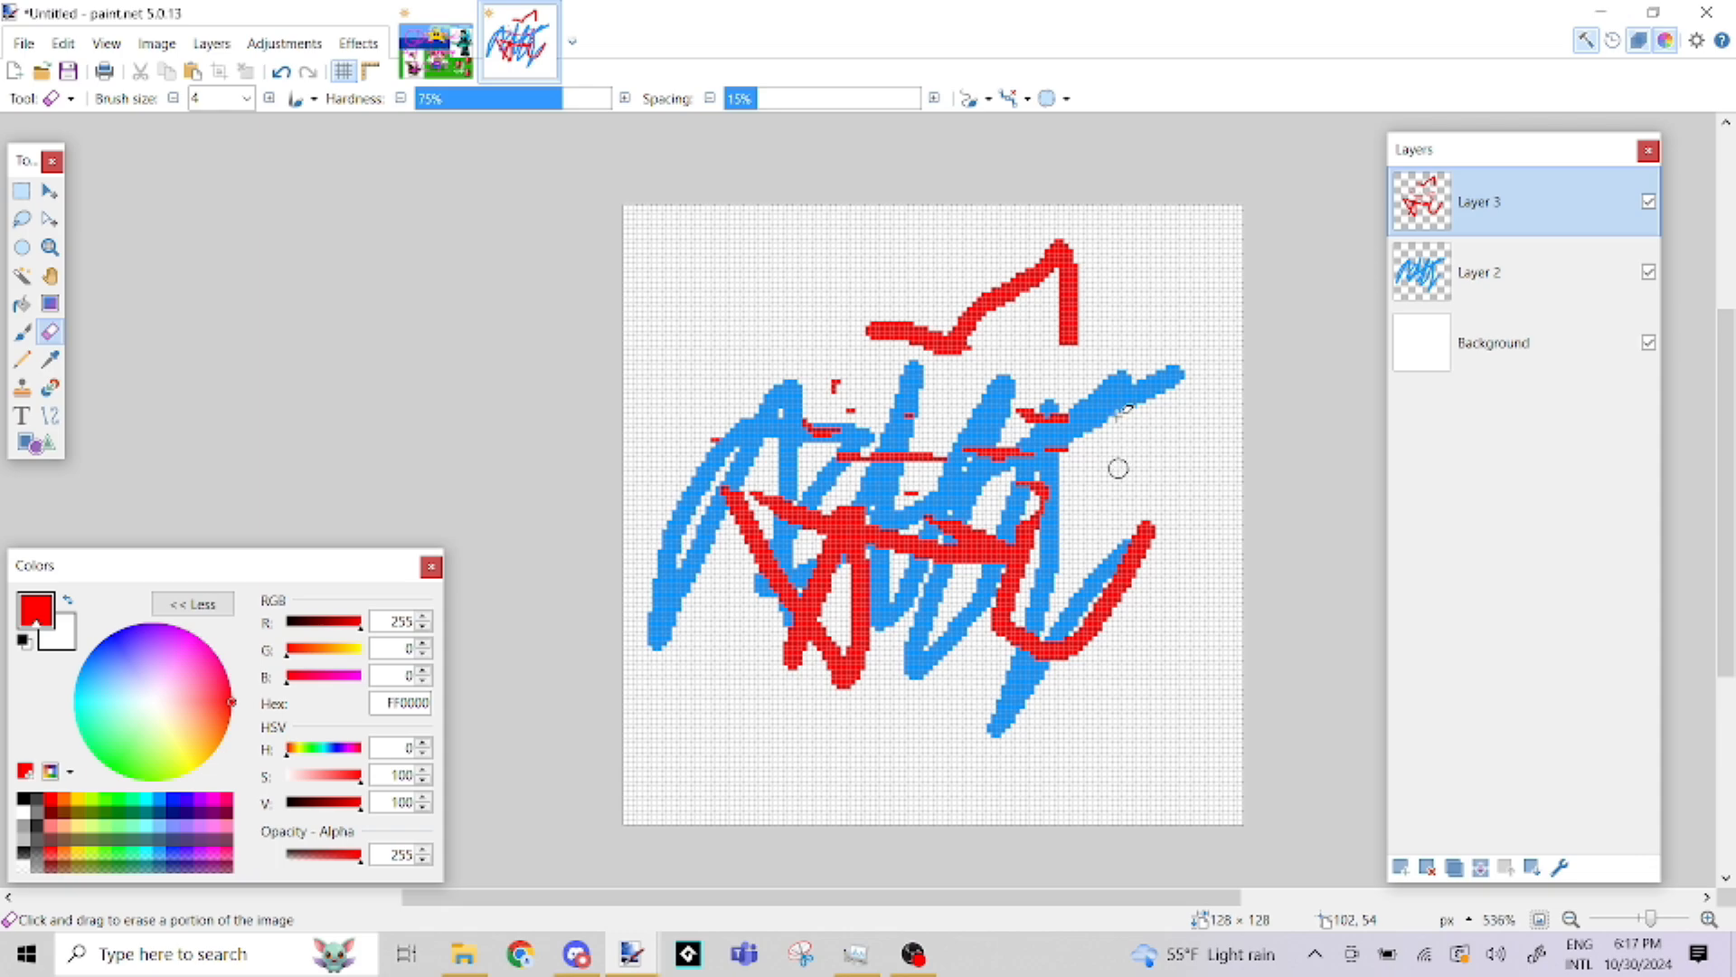
# Delete the two scribbled layers and add a new empty layer above the Background
pyautogui.click(1429, 868)
pyautogui.click(1429, 868)
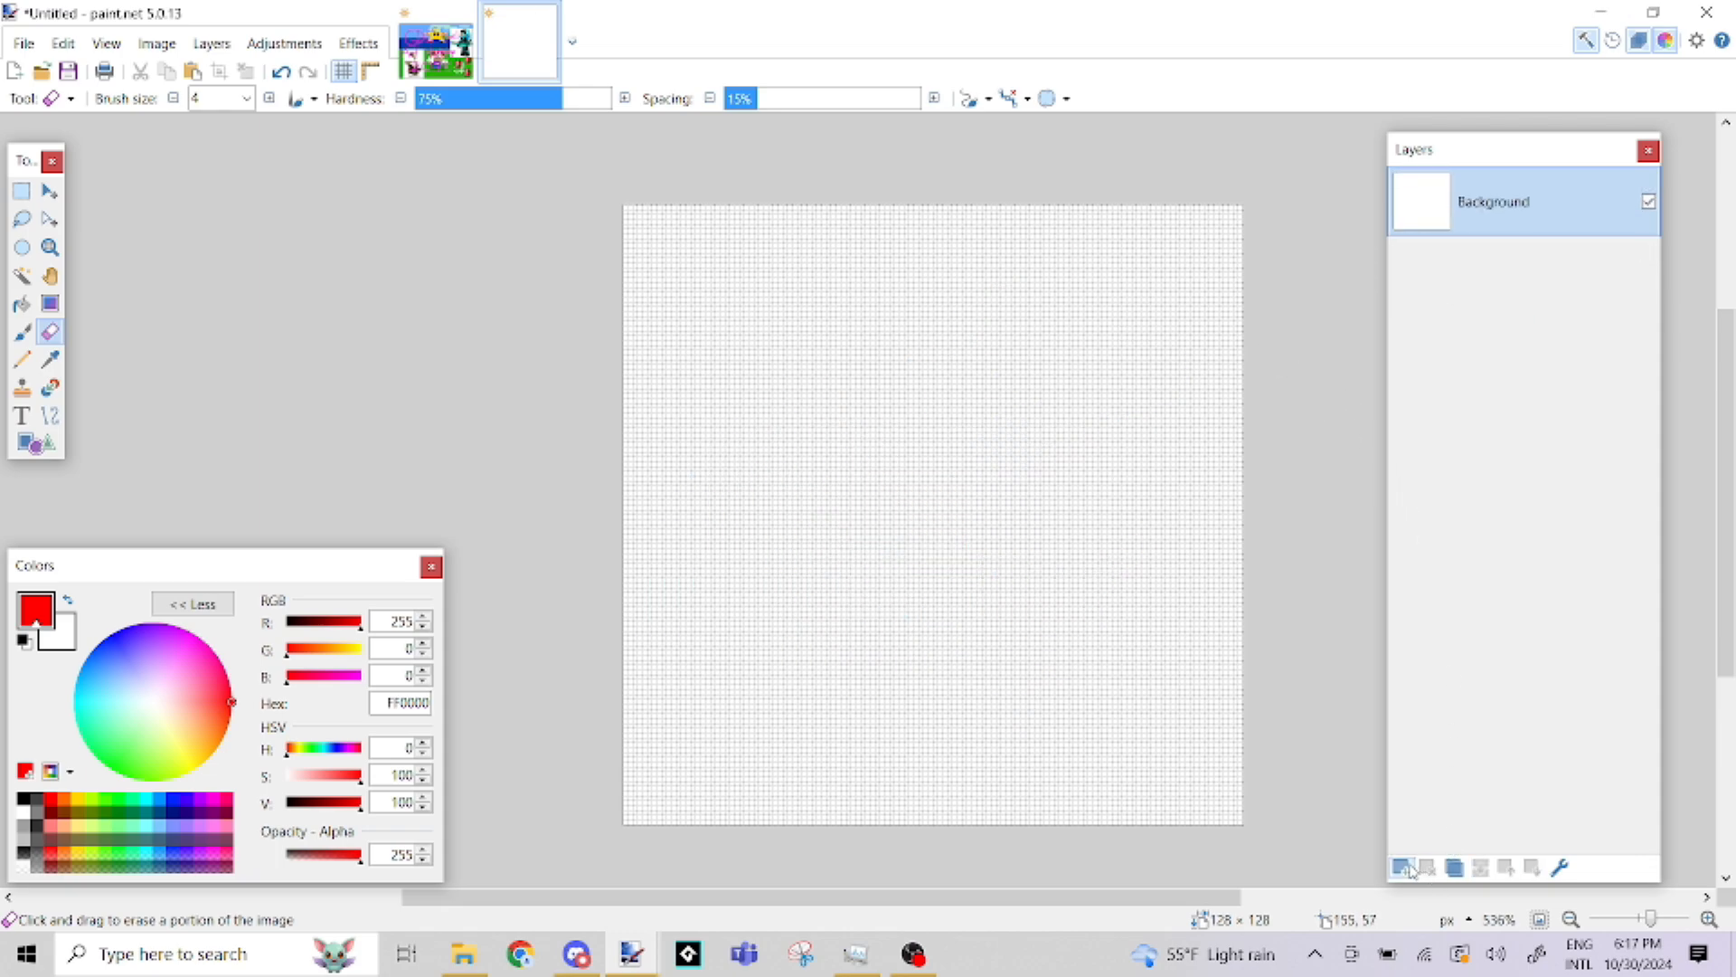
pyautogui.click(1400, 868)
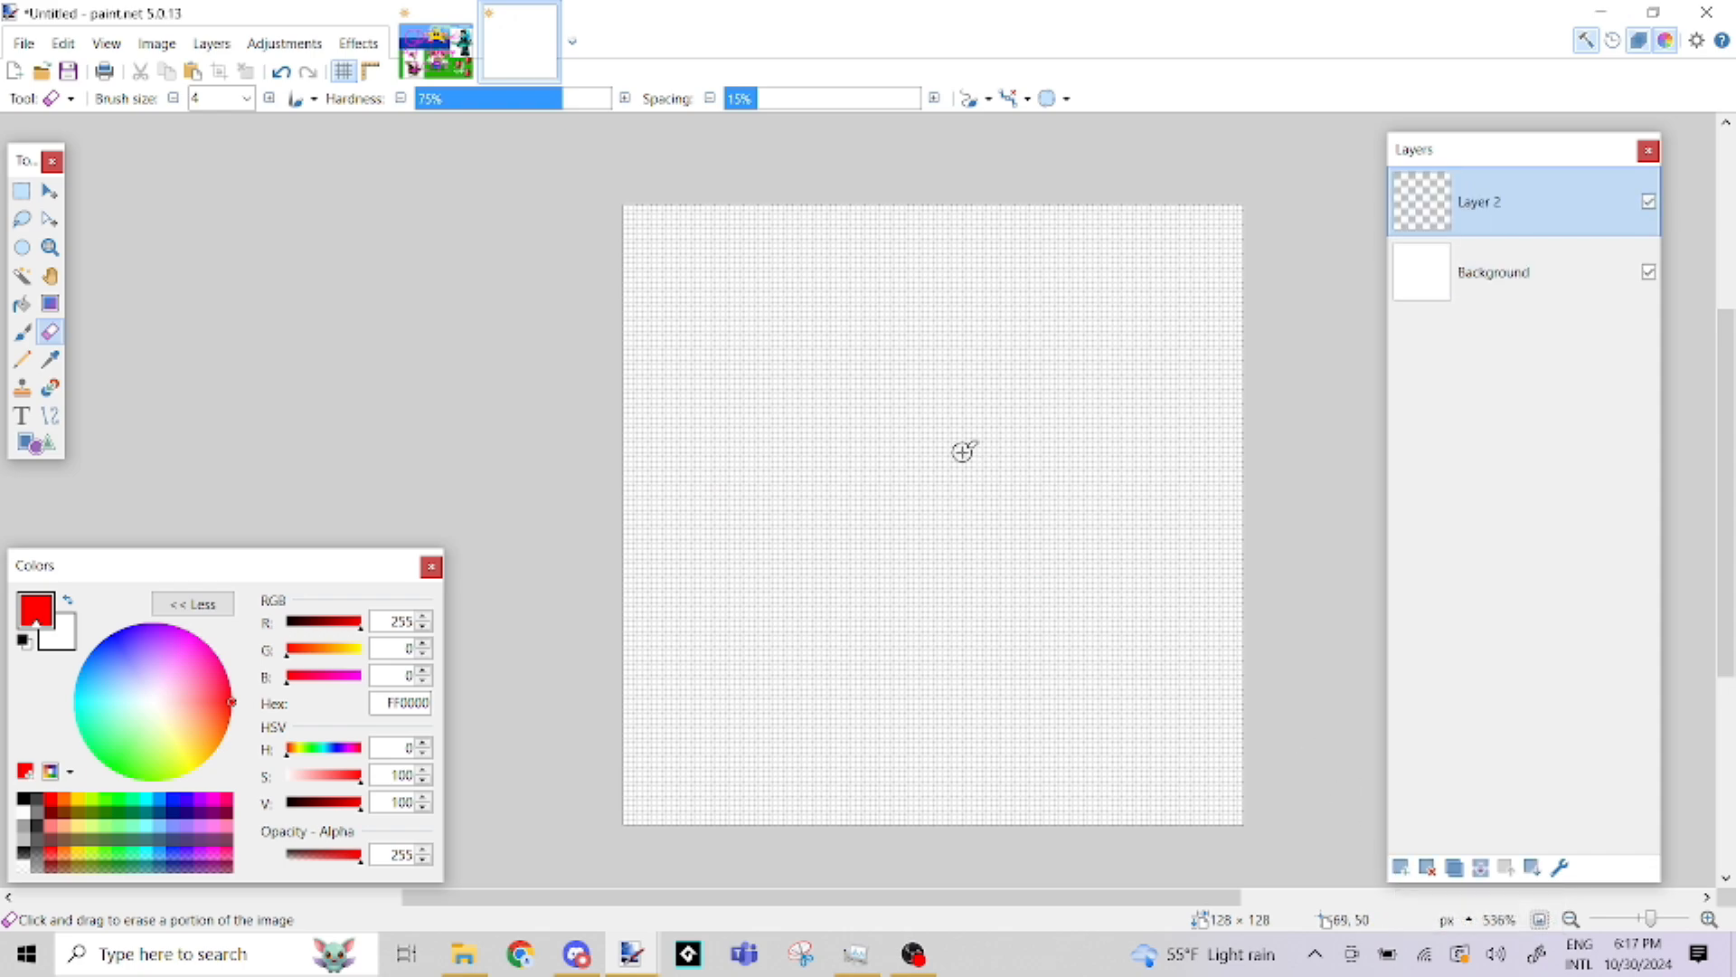
# Paint a solid red blob of about 56 × 54 pixels near the canvas centre with the Paintbrush at size 14
pyautogui.scroll(2, 870, 518)
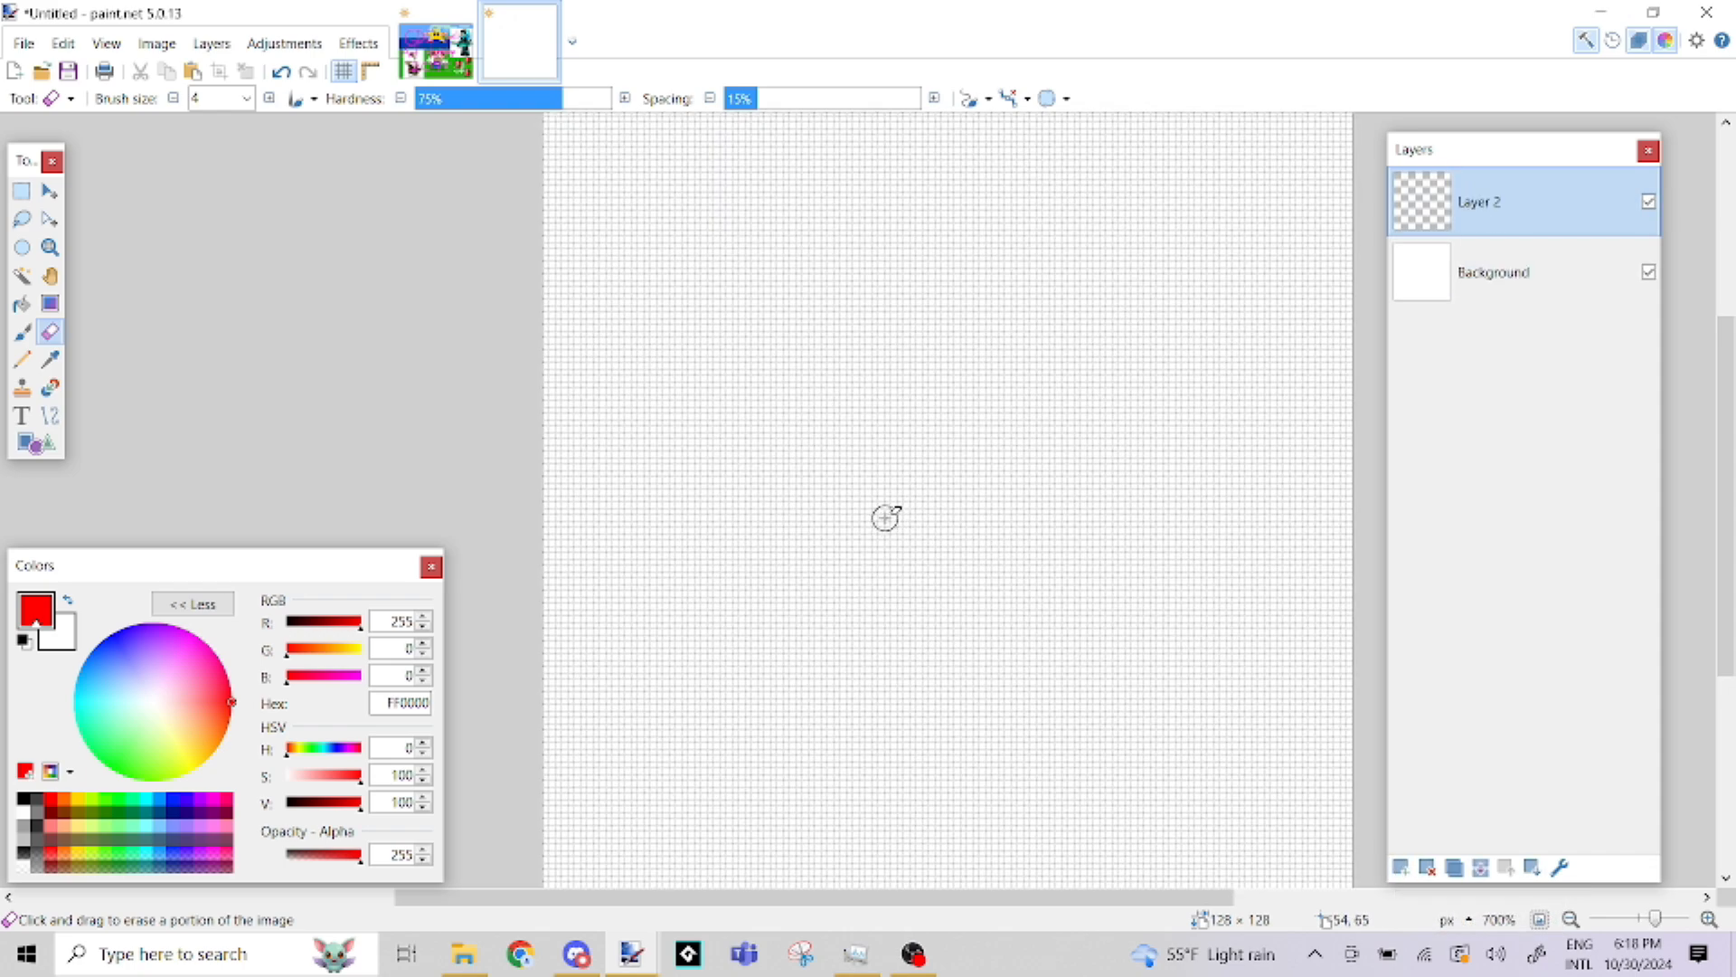
pyautogui.click(22, 329)
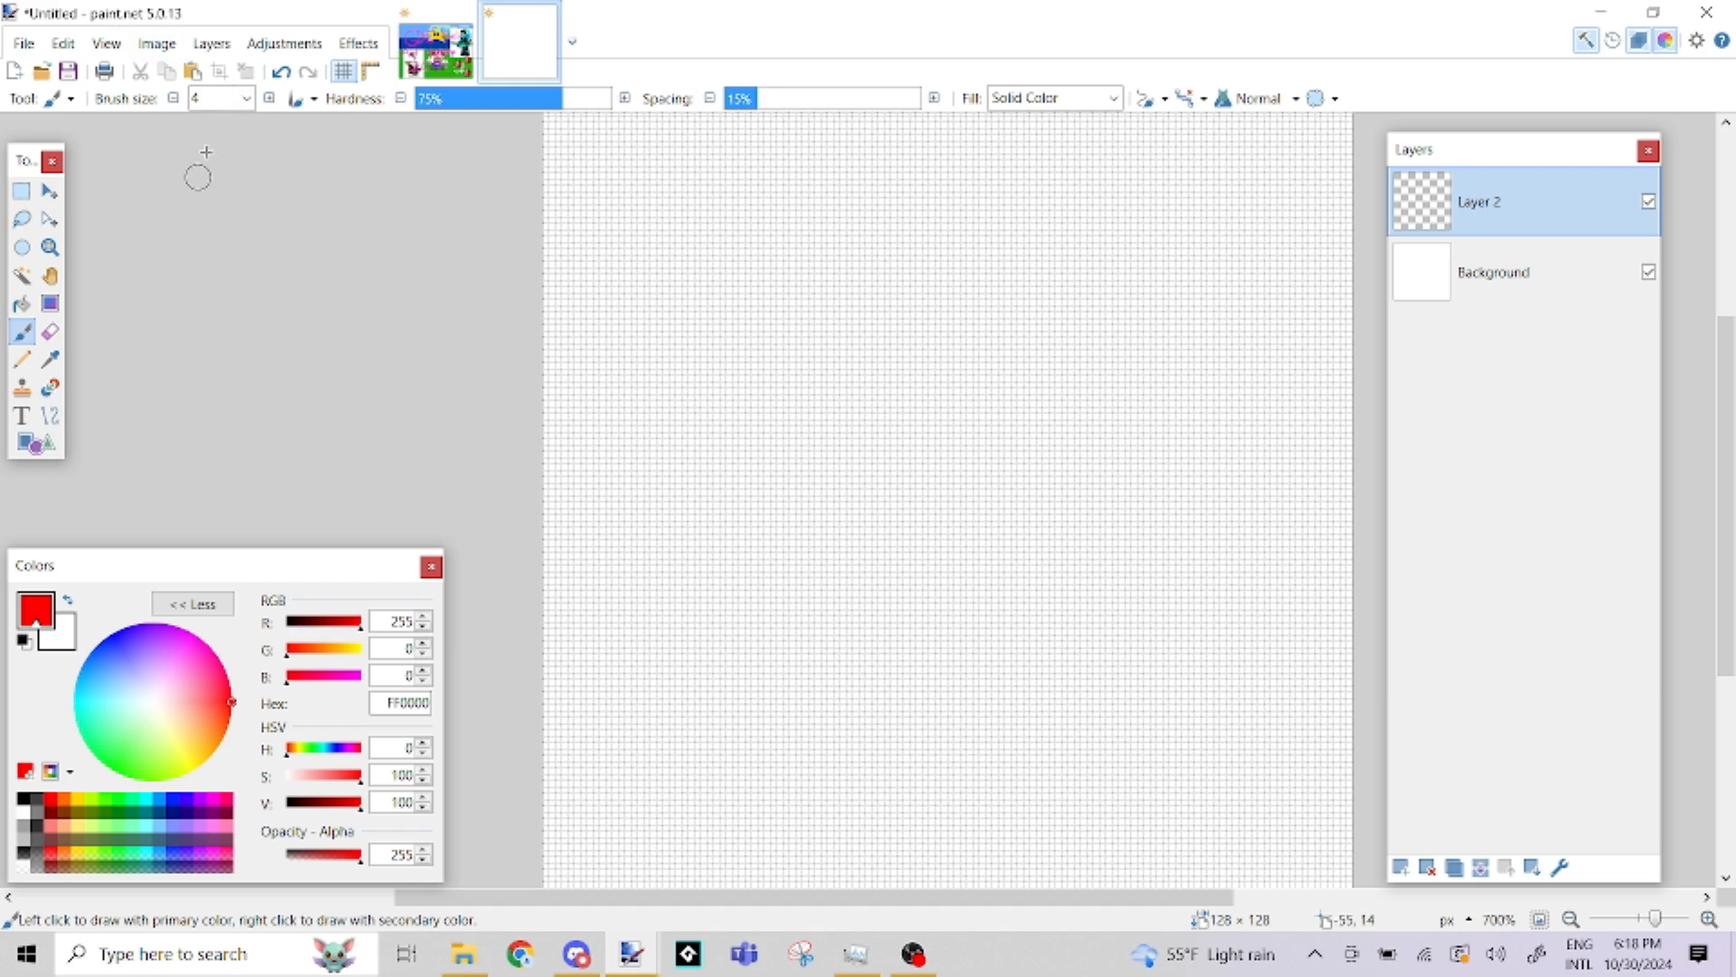
pyautogui.click(246, 98)
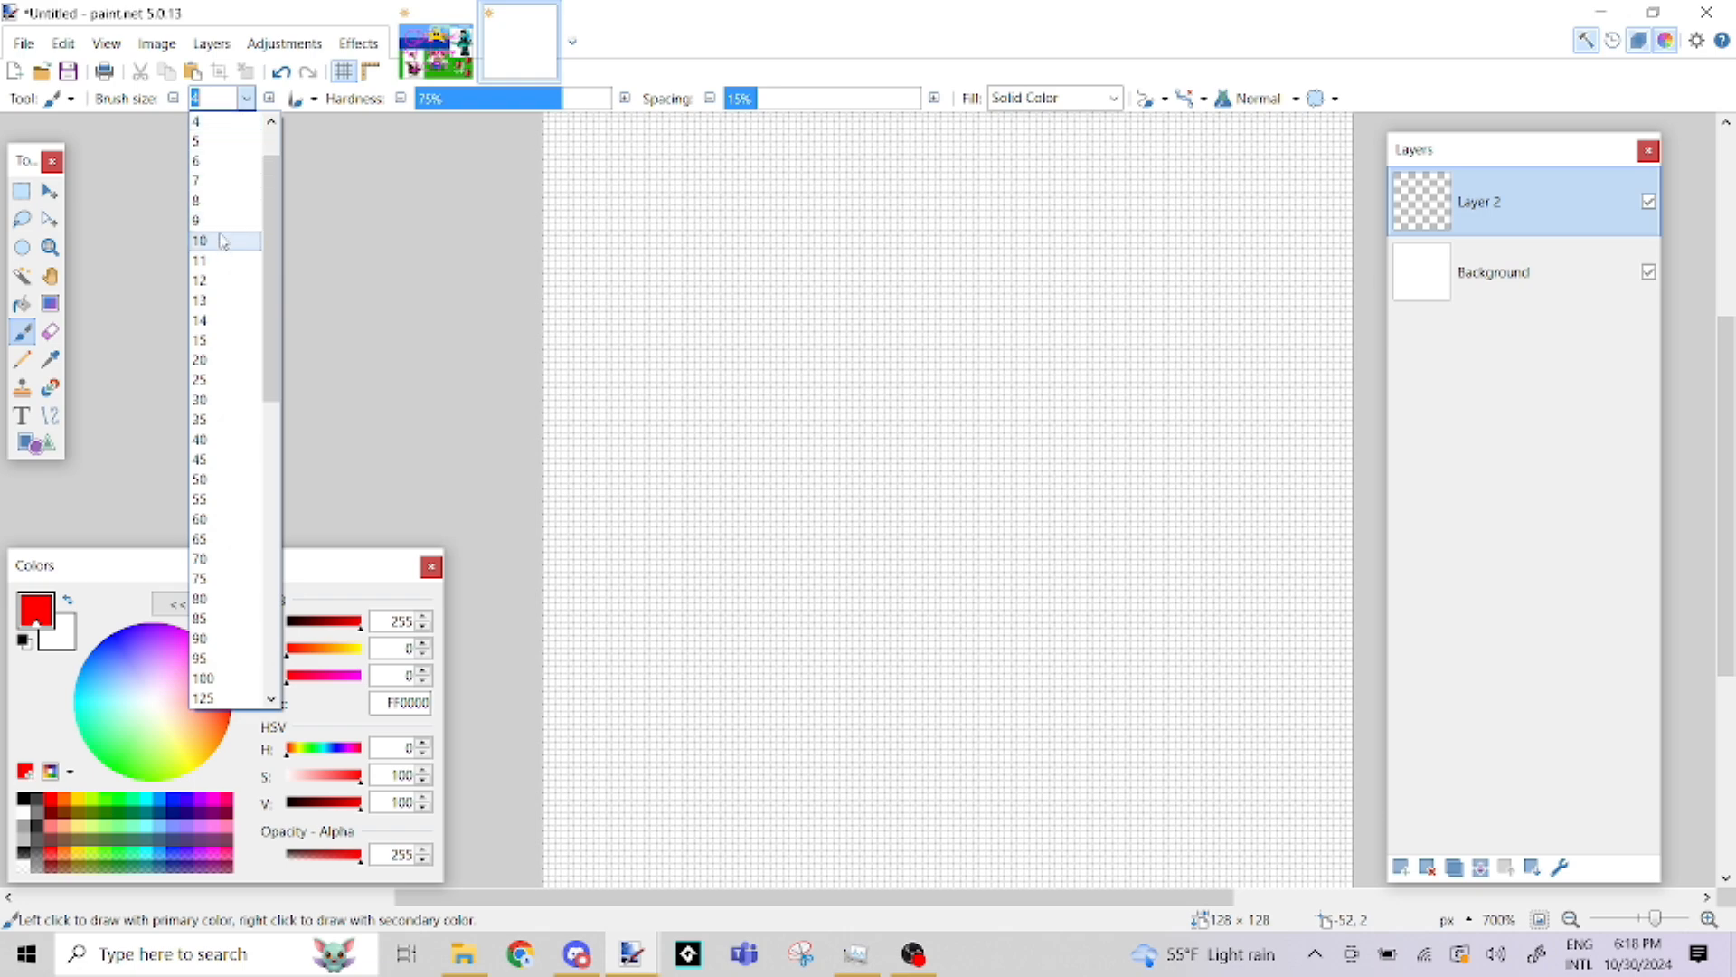
pyautogui.click(221, 320)
pyautogui.moveTo(890, 381)
pyautogui.mouseDown()
pyautogui.moveTo(960, 383)
pyautogui.moveTo(1024, 425)
pyautogui.moveTo(1017, 533)
pyautogui.moveTo(914, 576)
pyautogui.moveTo(843, 549)
pyautogui.moveTo(829, 470)
pyautogui.moveTo(856, 425)
pyautogui.moveTo(928, 405)
pyautogui.moveTo(997, 449)
pyautogui.moveTo(964, 515)
pyautogui.moveTo(883, 517)
pyautogui.moveTo(862, 377)
pyautogui.moveTo(948, 350)
pyautogui.moveTo(1029, 401)
pyautogui.moveTo(1071, 474)
pyautogui.moveTo(995, 580)
pyautogui.moveTo(904, 590)
pyautogui.moveTo(833, 547)
pyautogui.moveTo(819, 447)
pyautogui.moveTo(837, 388)
pyautogui.moveTo(918, 365)
pyautogui.moveTo(1037, 414)
pyautogui.moveTo(1078, 514)
pyautogui.moveTo(995, 602)
pyautogui.moveTo(918, 602)
pyautogui.moveTo(843, 545)
pyautogui.moveTo(814, 445)
pyautogui.moveTo(851, 392)
pyautogui.moveTo(900, 376)
pyautogui.moveTo(930, 496)
pyautogui.mouseUp()
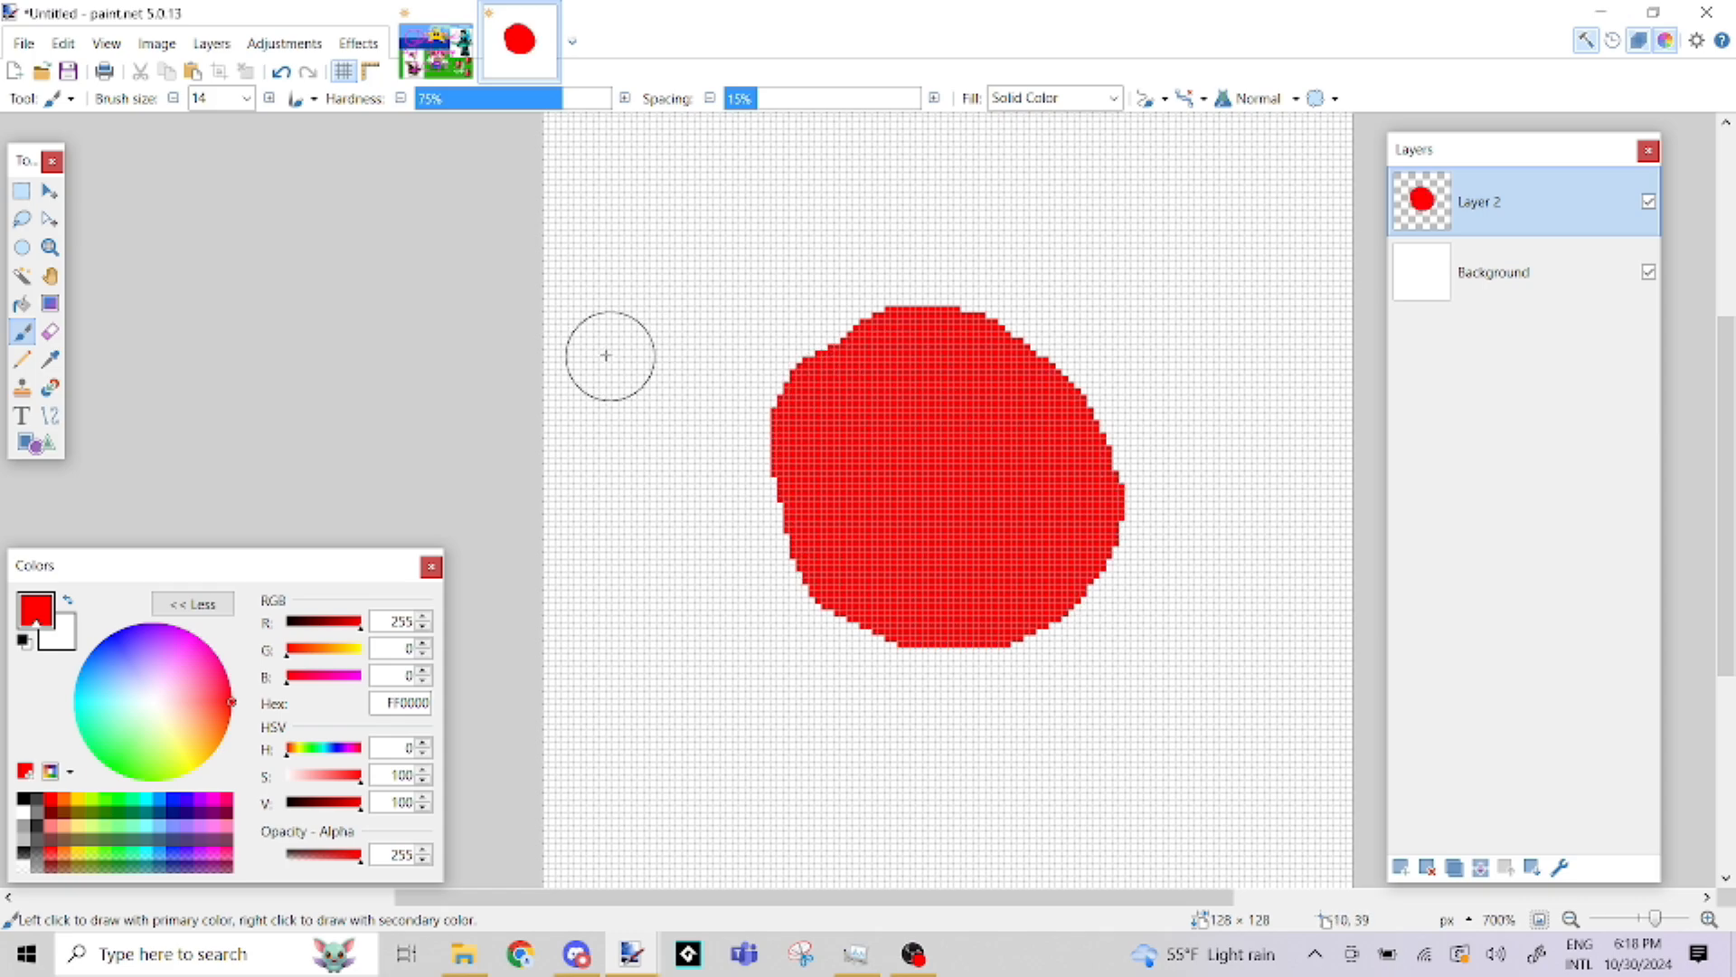
# Try painting with a rectangular selection of about 35 × 34 pixels over the blob's upper-left edge, and undo both the strokes and the selection
pyautogui.click(21, 276)
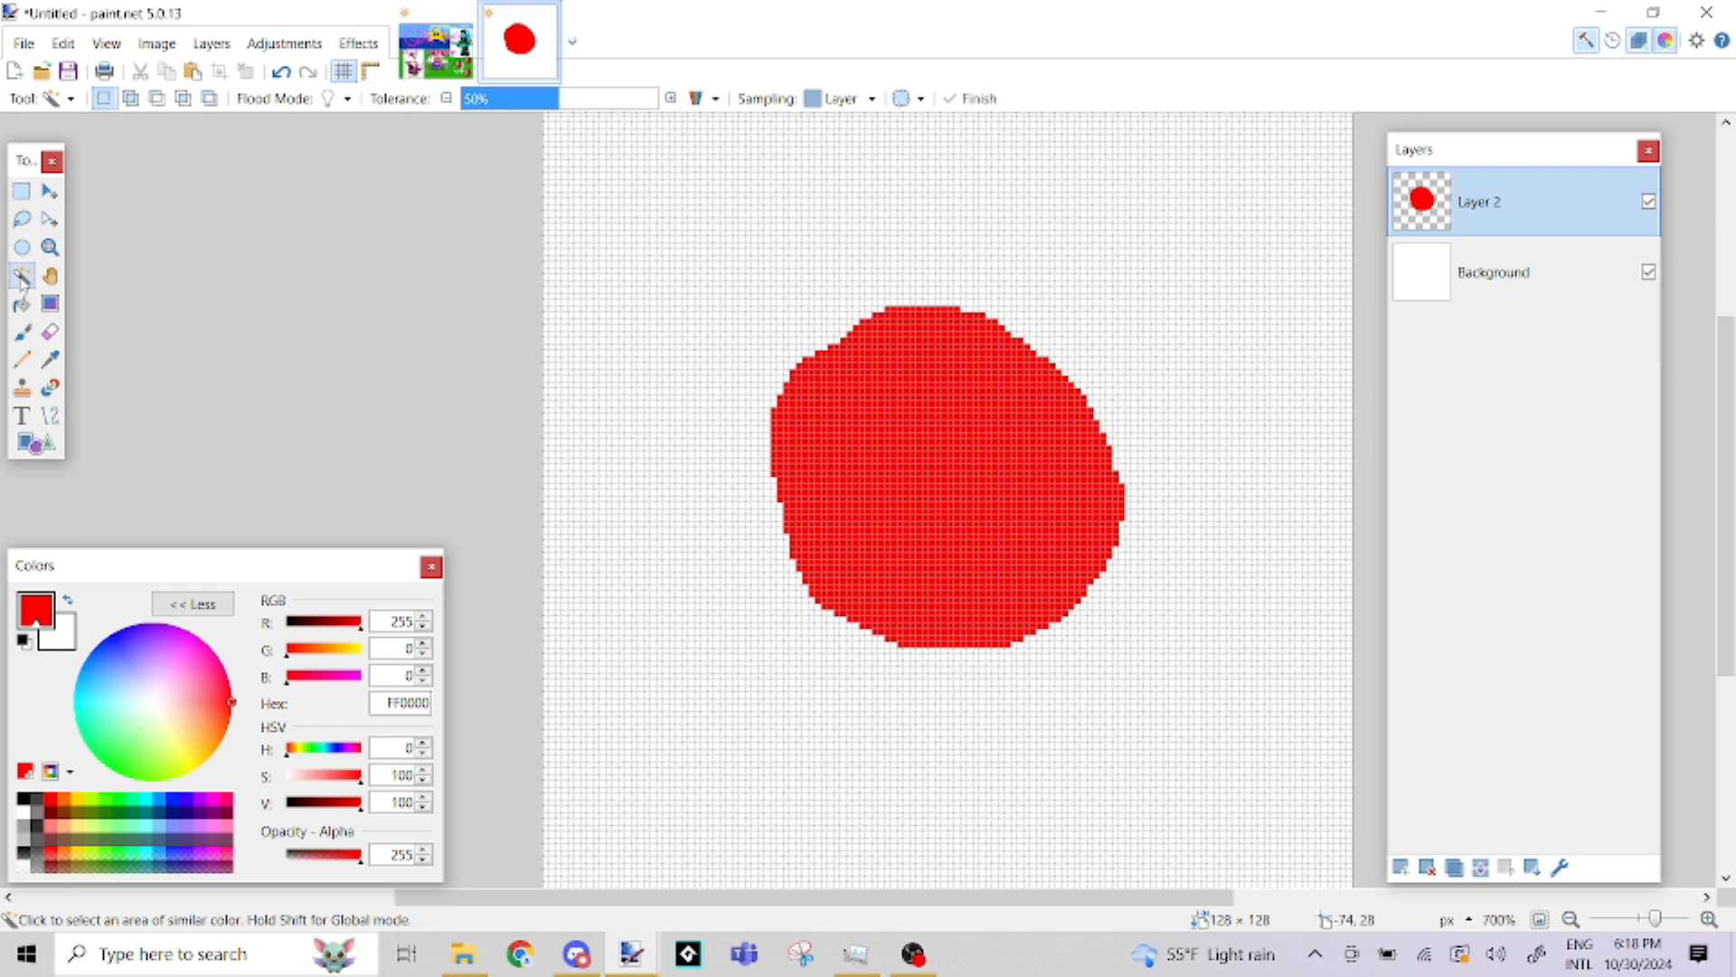
pyautogui.click(22, 192)
pyautogui.moveTo(600, 228); pyautogui.dragTo(821, 445)
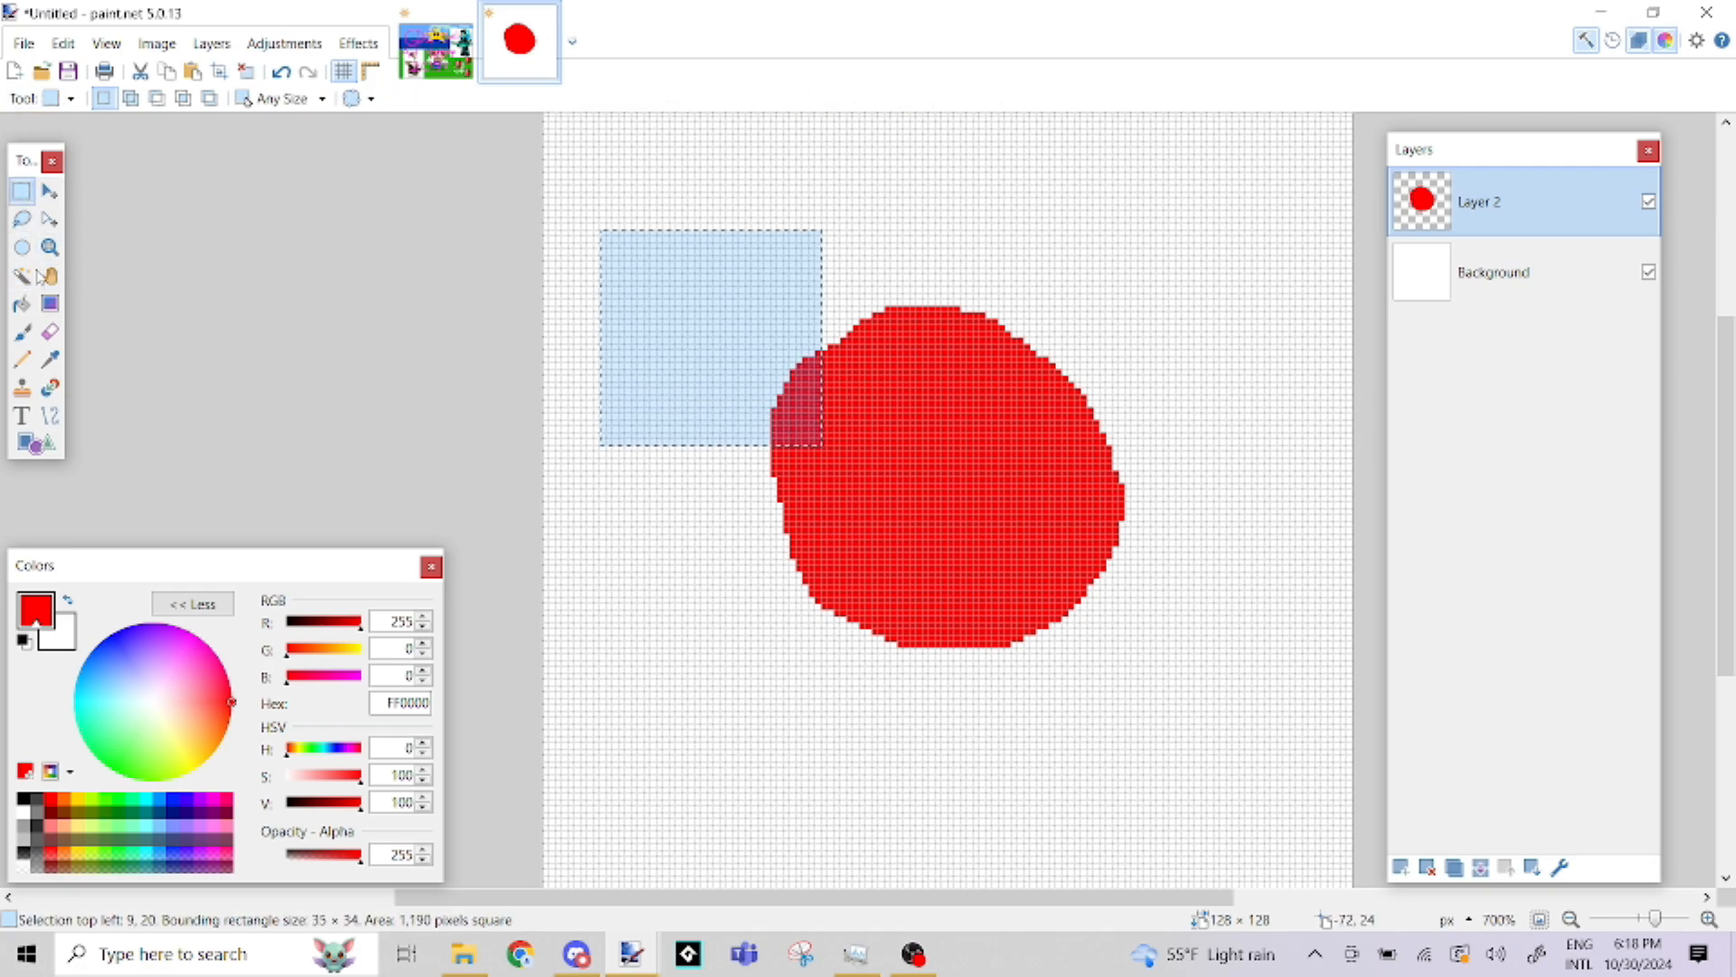
pyautogui.click(22, 332)
pyautogui.click(598, 305)
pyautogui.moveTo(760, 191)
pyautogui.mouseDown()
pyautogui.moveTo(485, 473)
pyautogui.moveTo(802, 220)
pyautogui.moveTo(775, 302)
pyautogui.moveTo(216, 120)
pyautogui.mouseUp()
pyautogui.hotkey('ctrl', 'z')
pyautogui.hotkey('ctrl', 'z')
pyautogui.hotkey('ctrl', 'z')
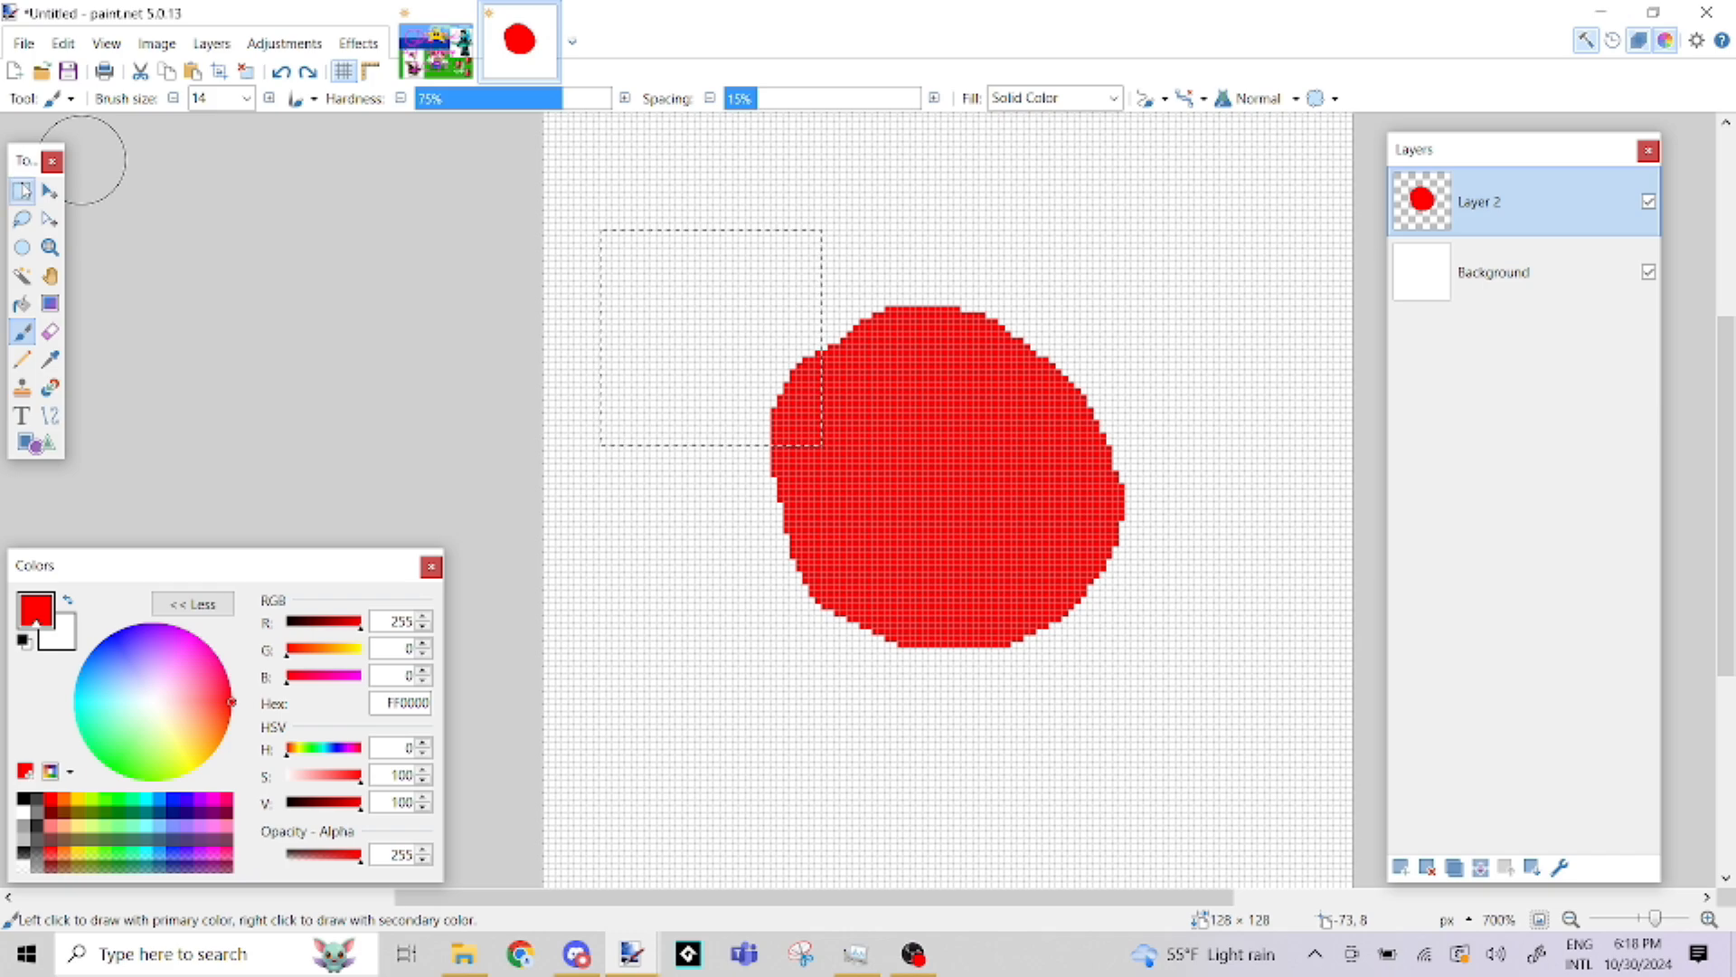
pyautogui.hotkey('ctrl', 'z')
# Select the whole red blob by its color with the Magic Wand
pyautogui.click(23, 276)
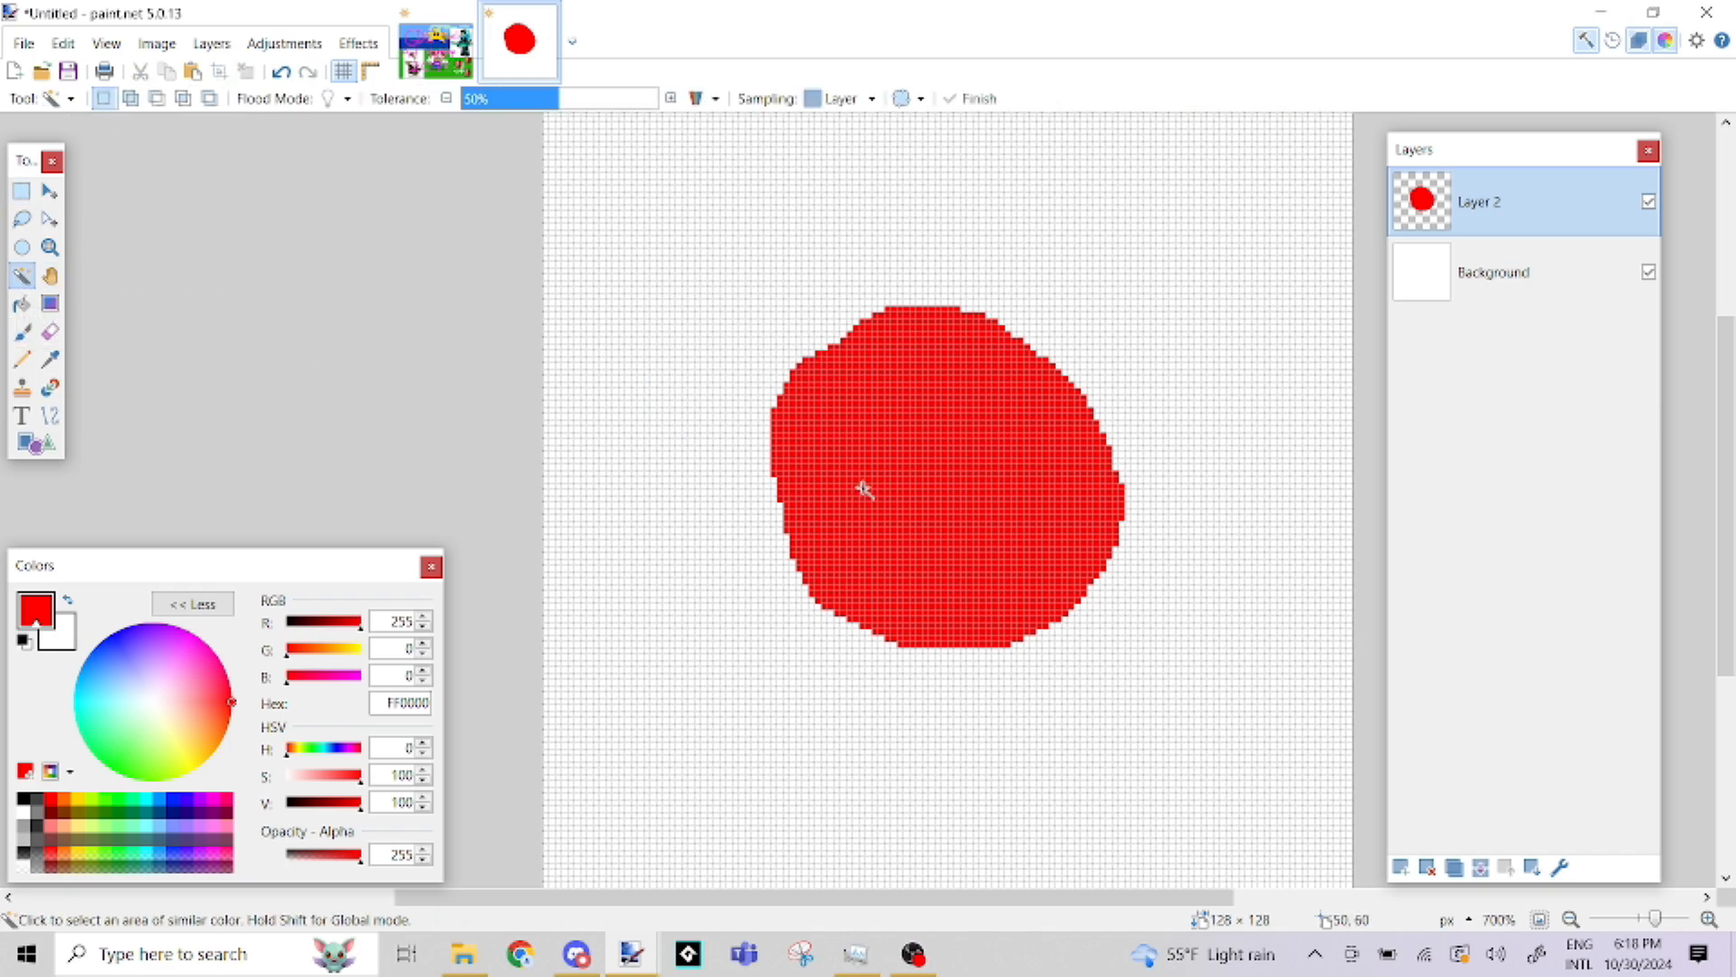
pyautogui.click(928, 454)
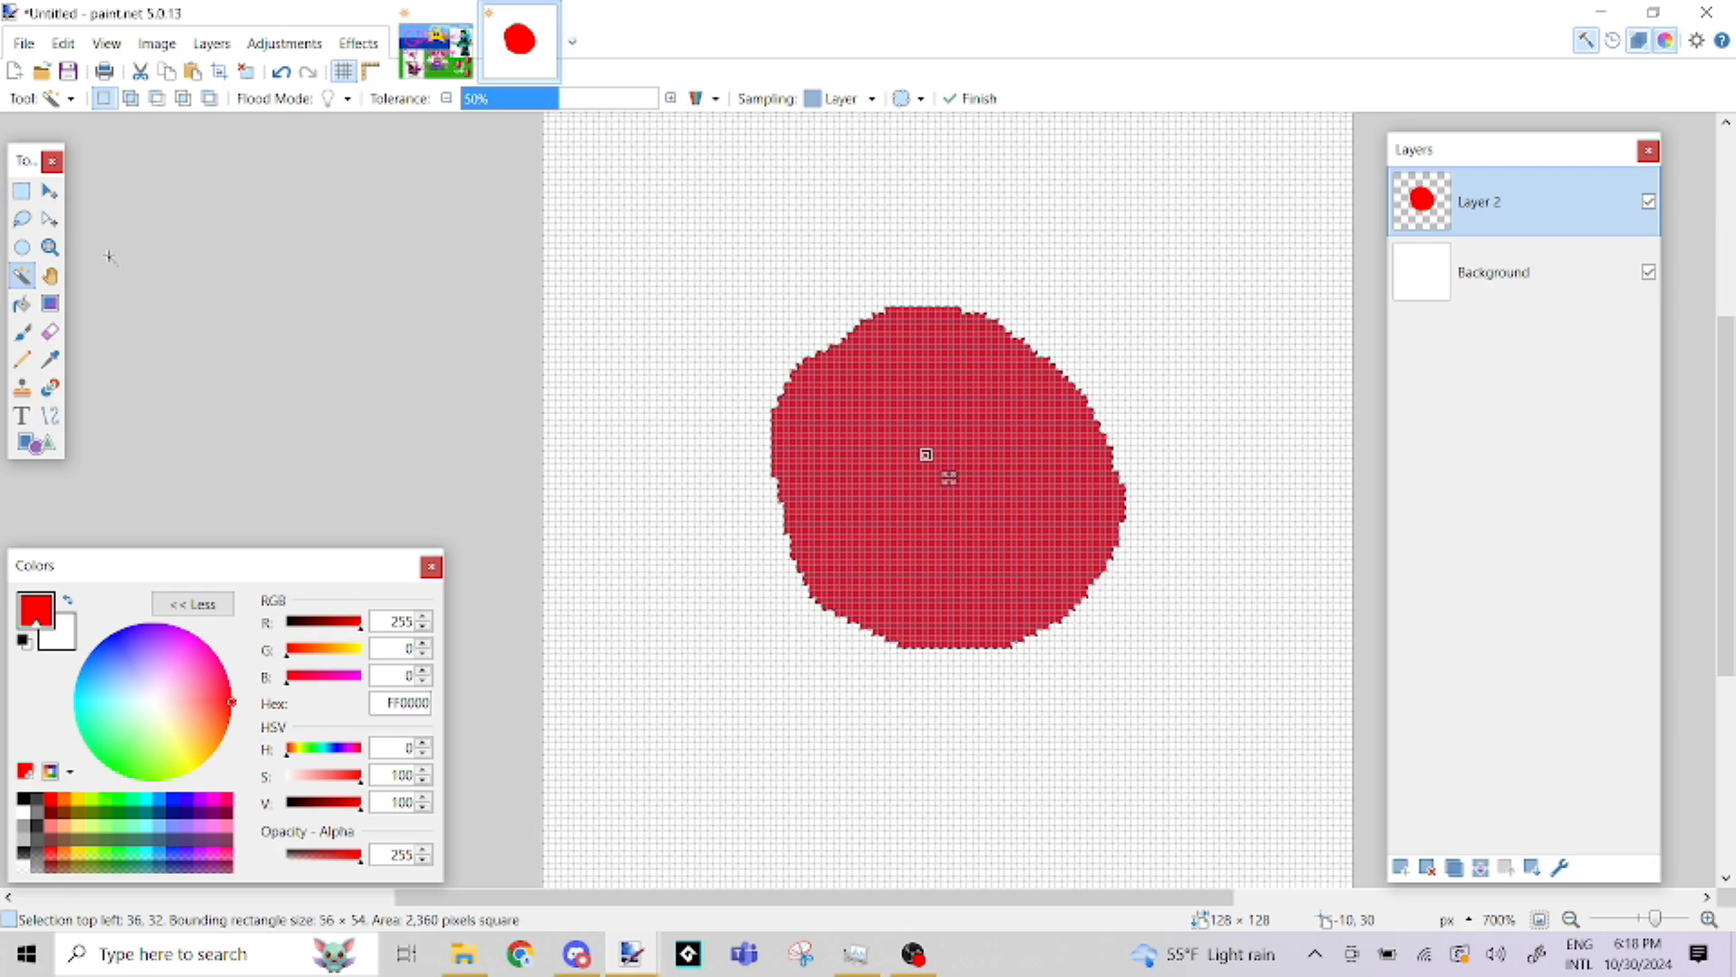
# Try painting yellow (FFD800) strokes across the selected blob with the Paintbrush, and undo them
pyautogui.click(23, 331)
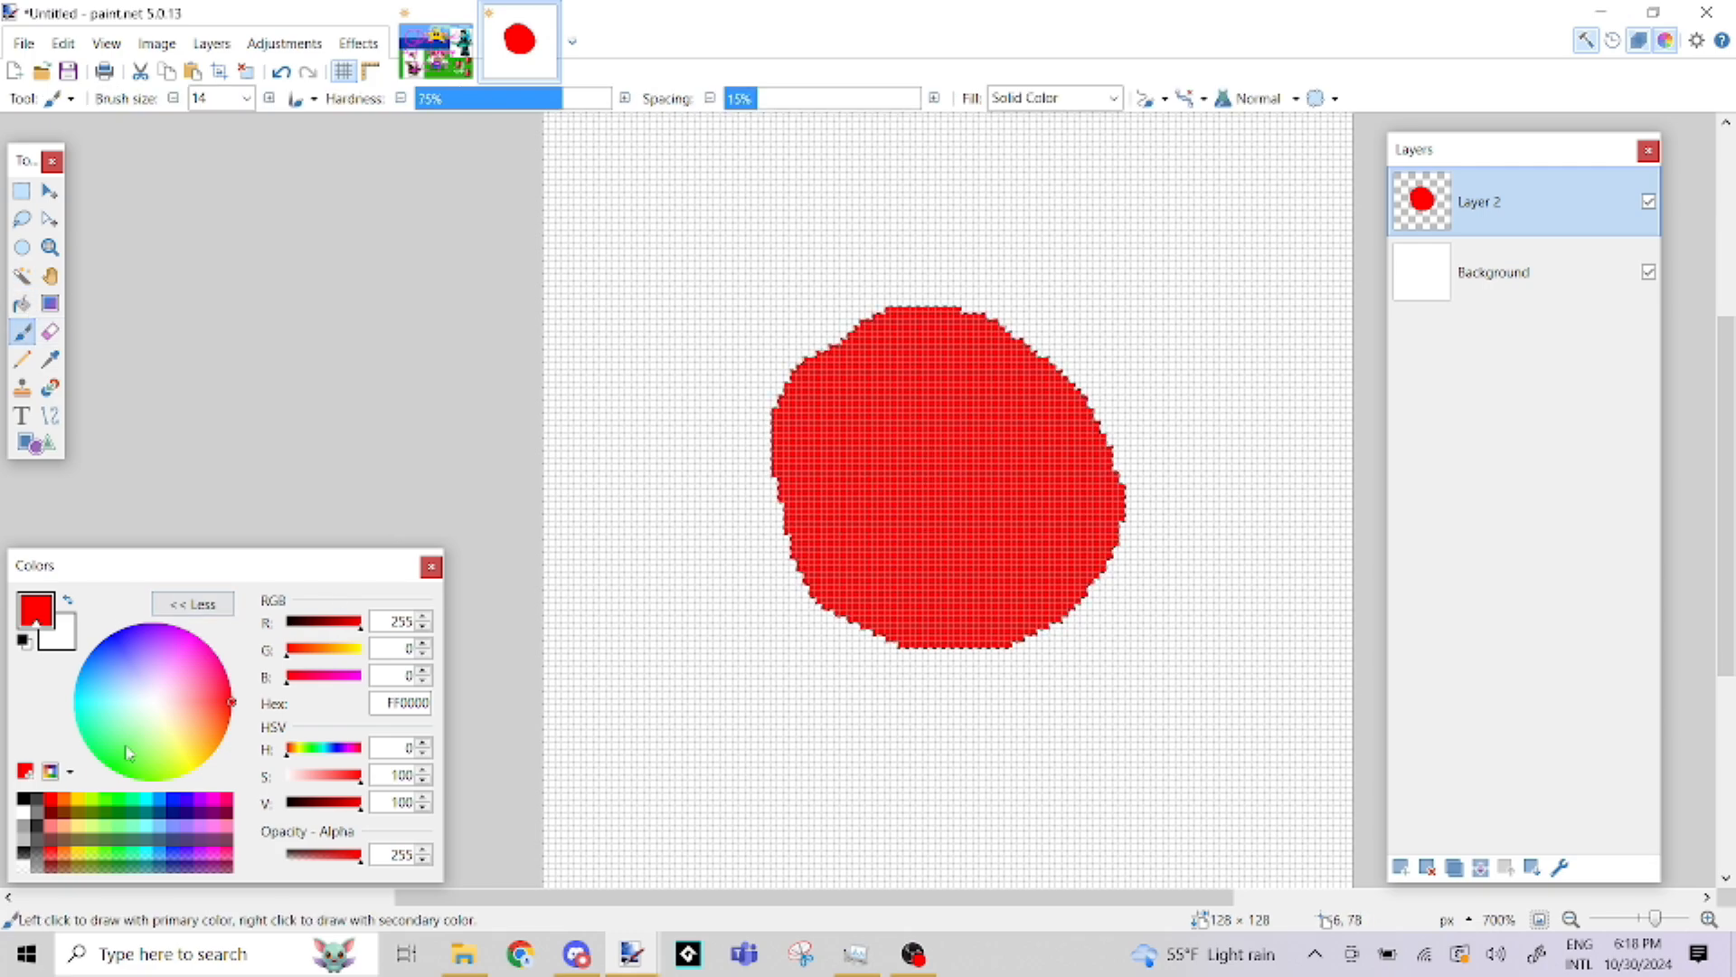
pyautogui.click(88, 797)
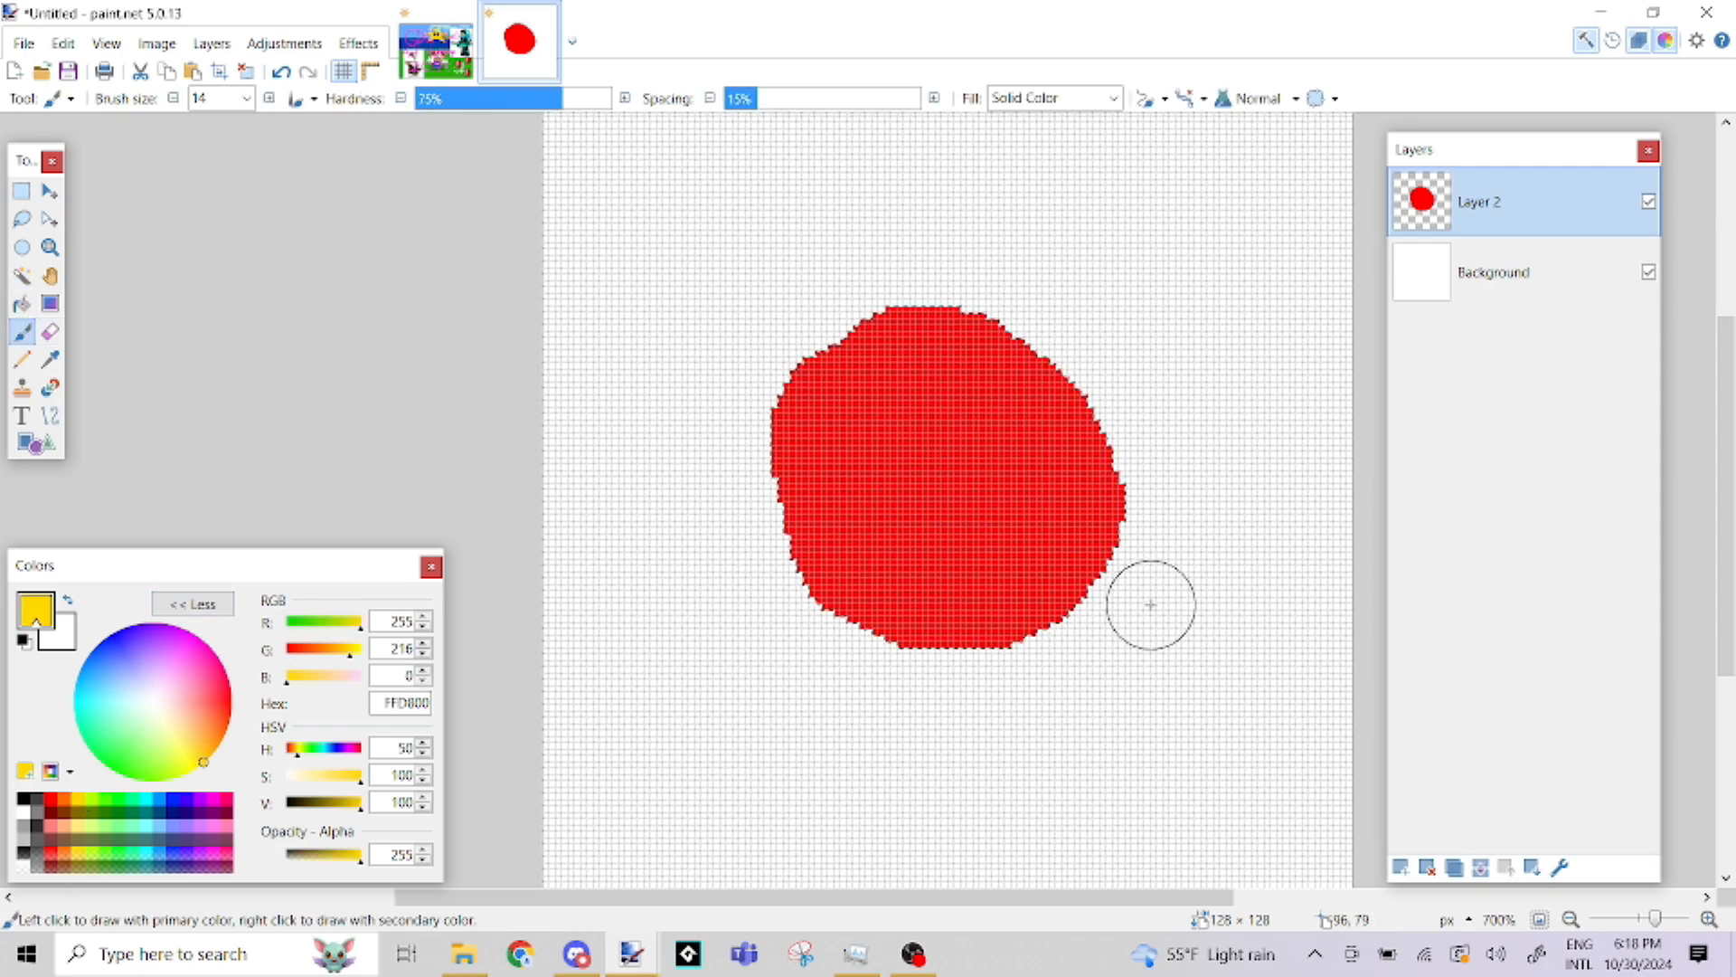
pyautogui.moveTo(1164, 617)
pyautogui.mouseDown()
pyautogui.moveTo(895, 498)
pyautogui.moveTo(786, 380)
pyautogui.mouseUp()
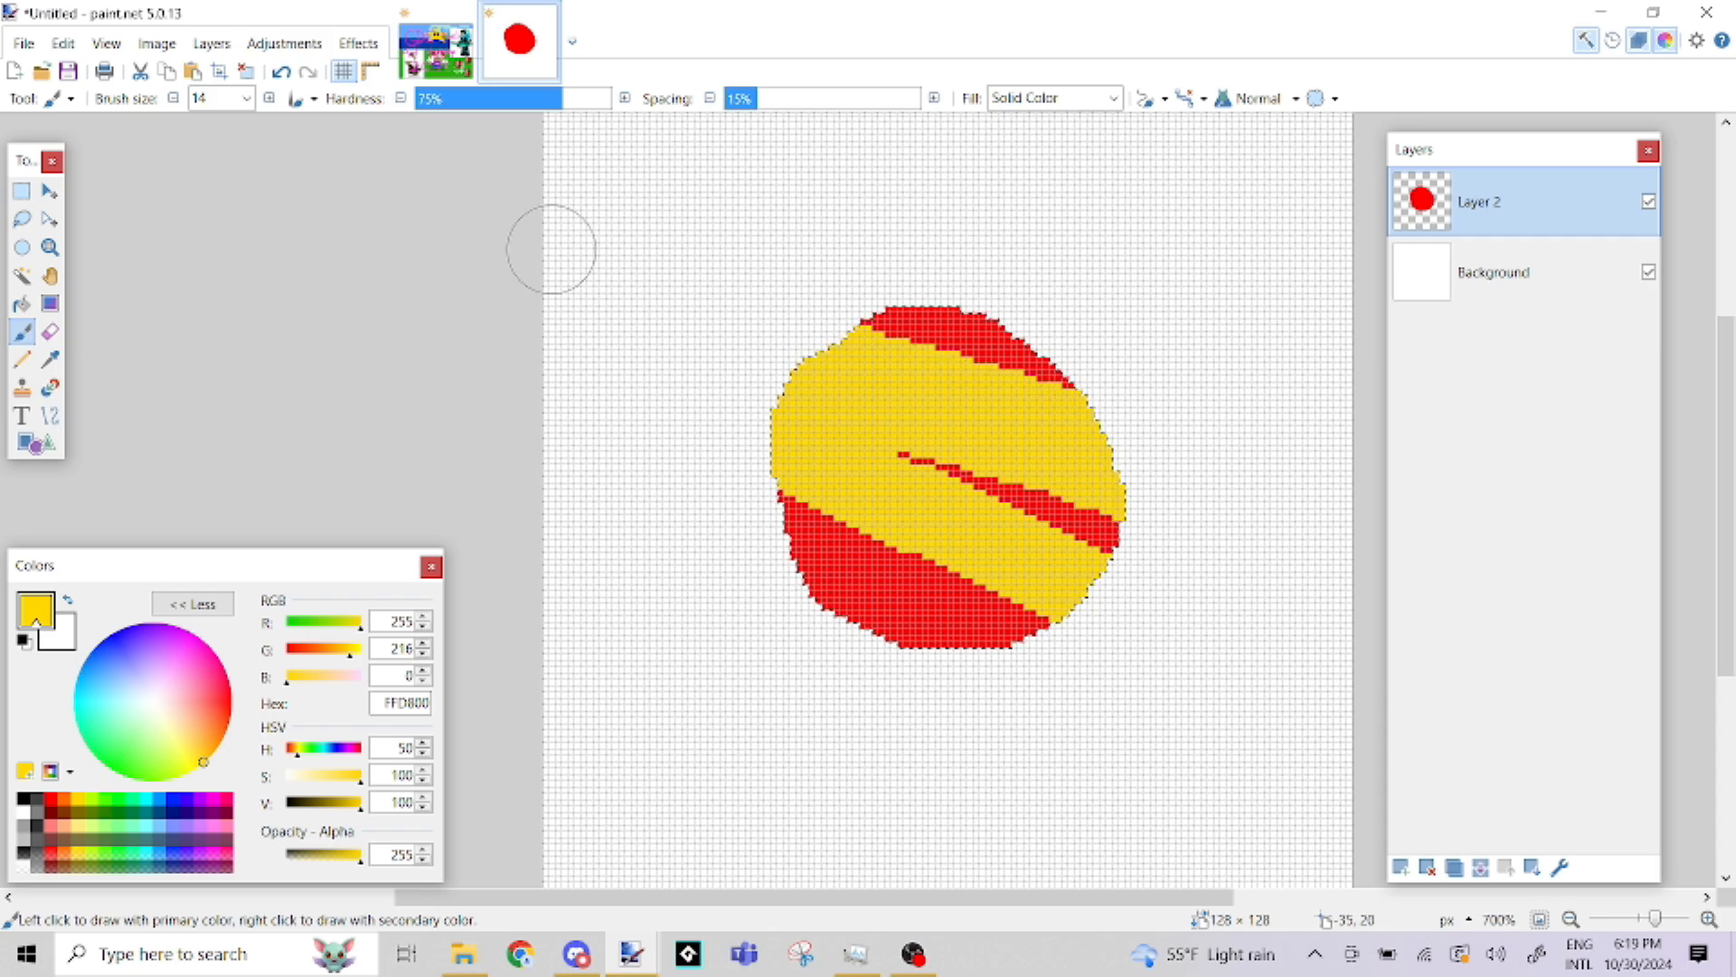
pyautogui.hotkey('ctrl', 'z')
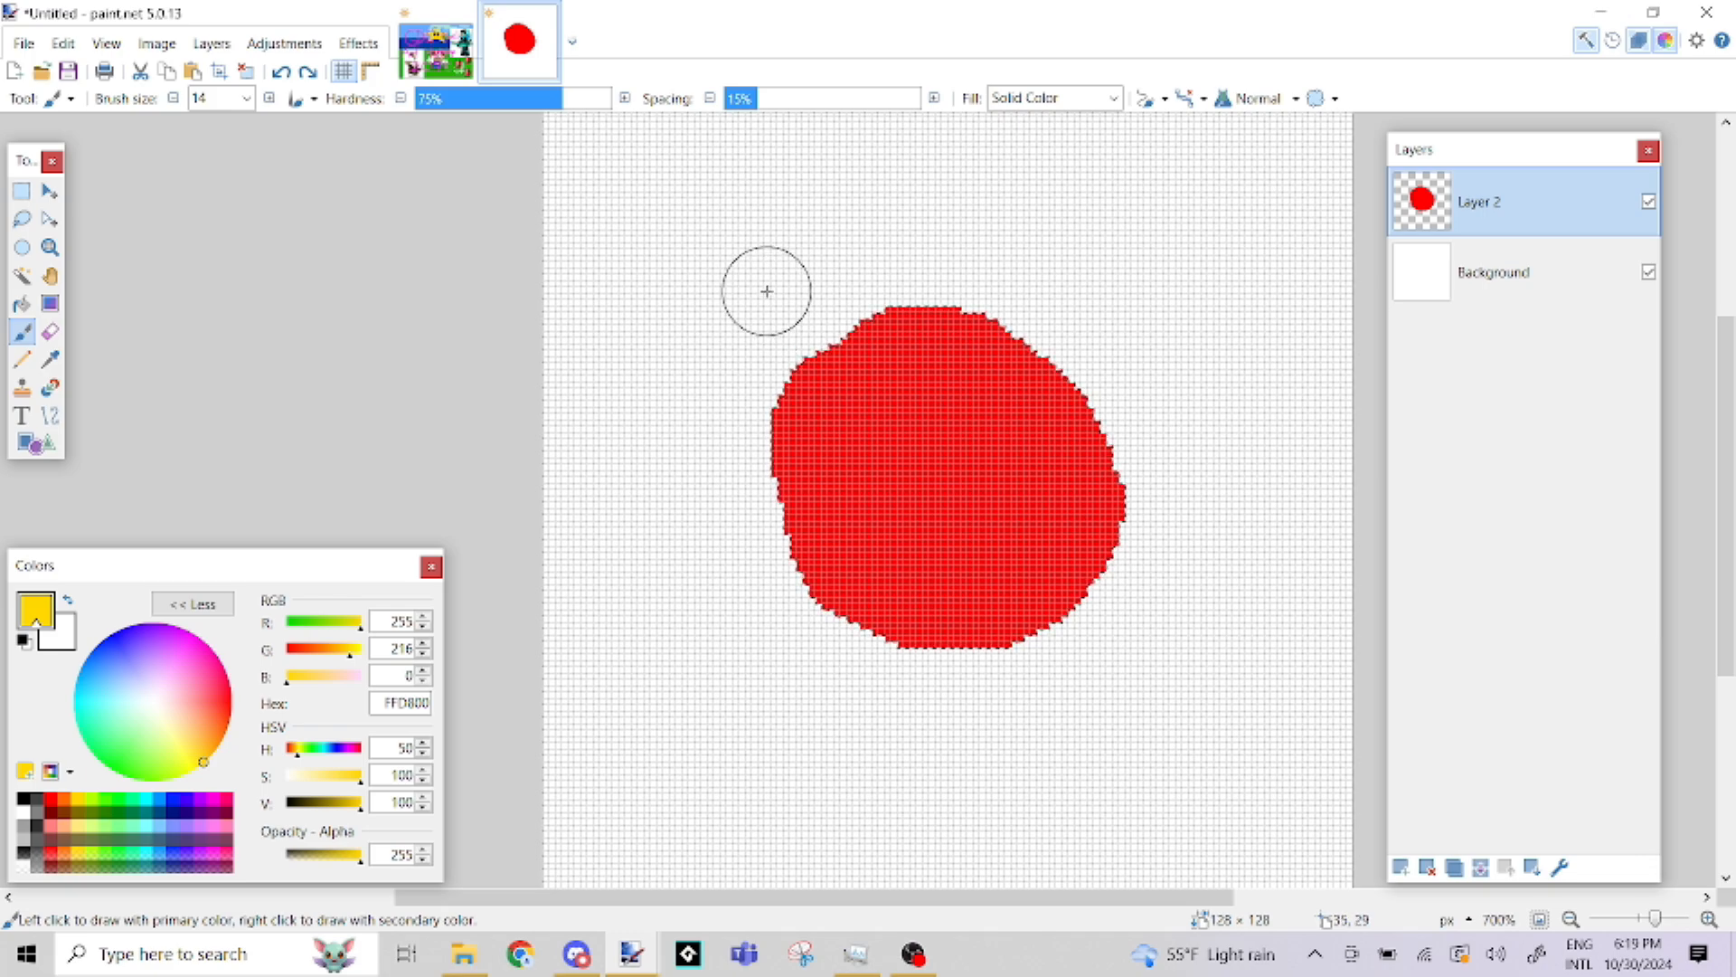
# Darken the red to A50000 by setting its HSV value to 65 and paint a shadow along the blob's left and lower edges
pyautogui.click(51, 798)
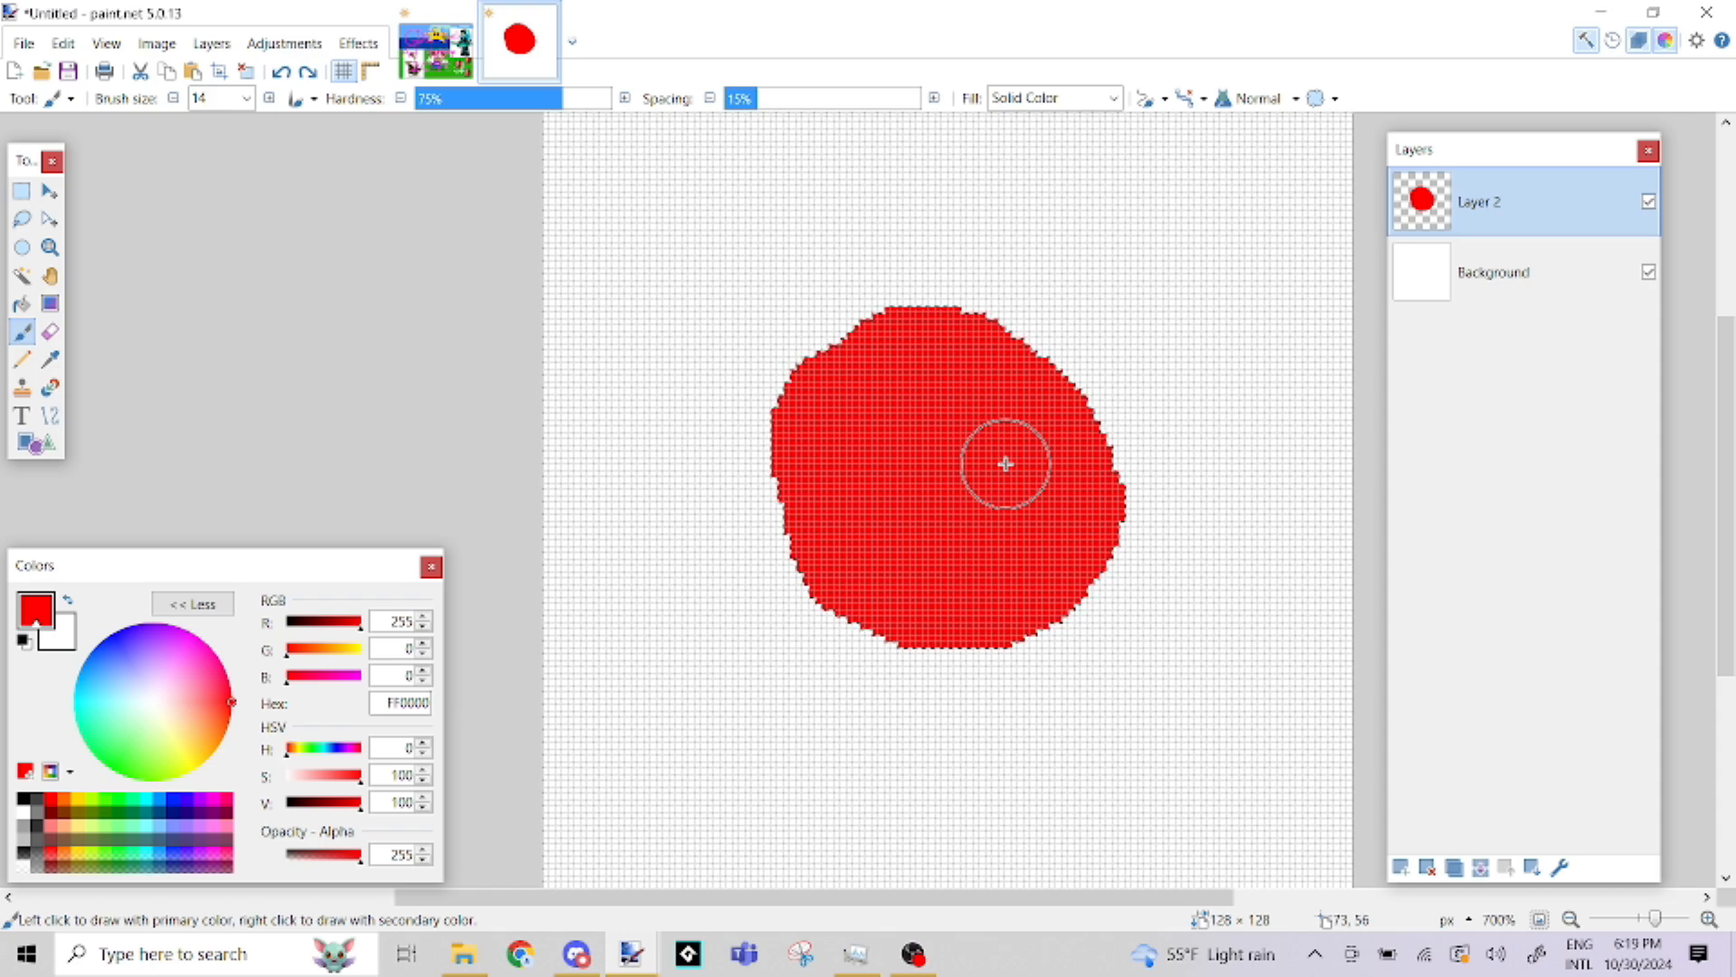
pyautogui.click(49, 814)
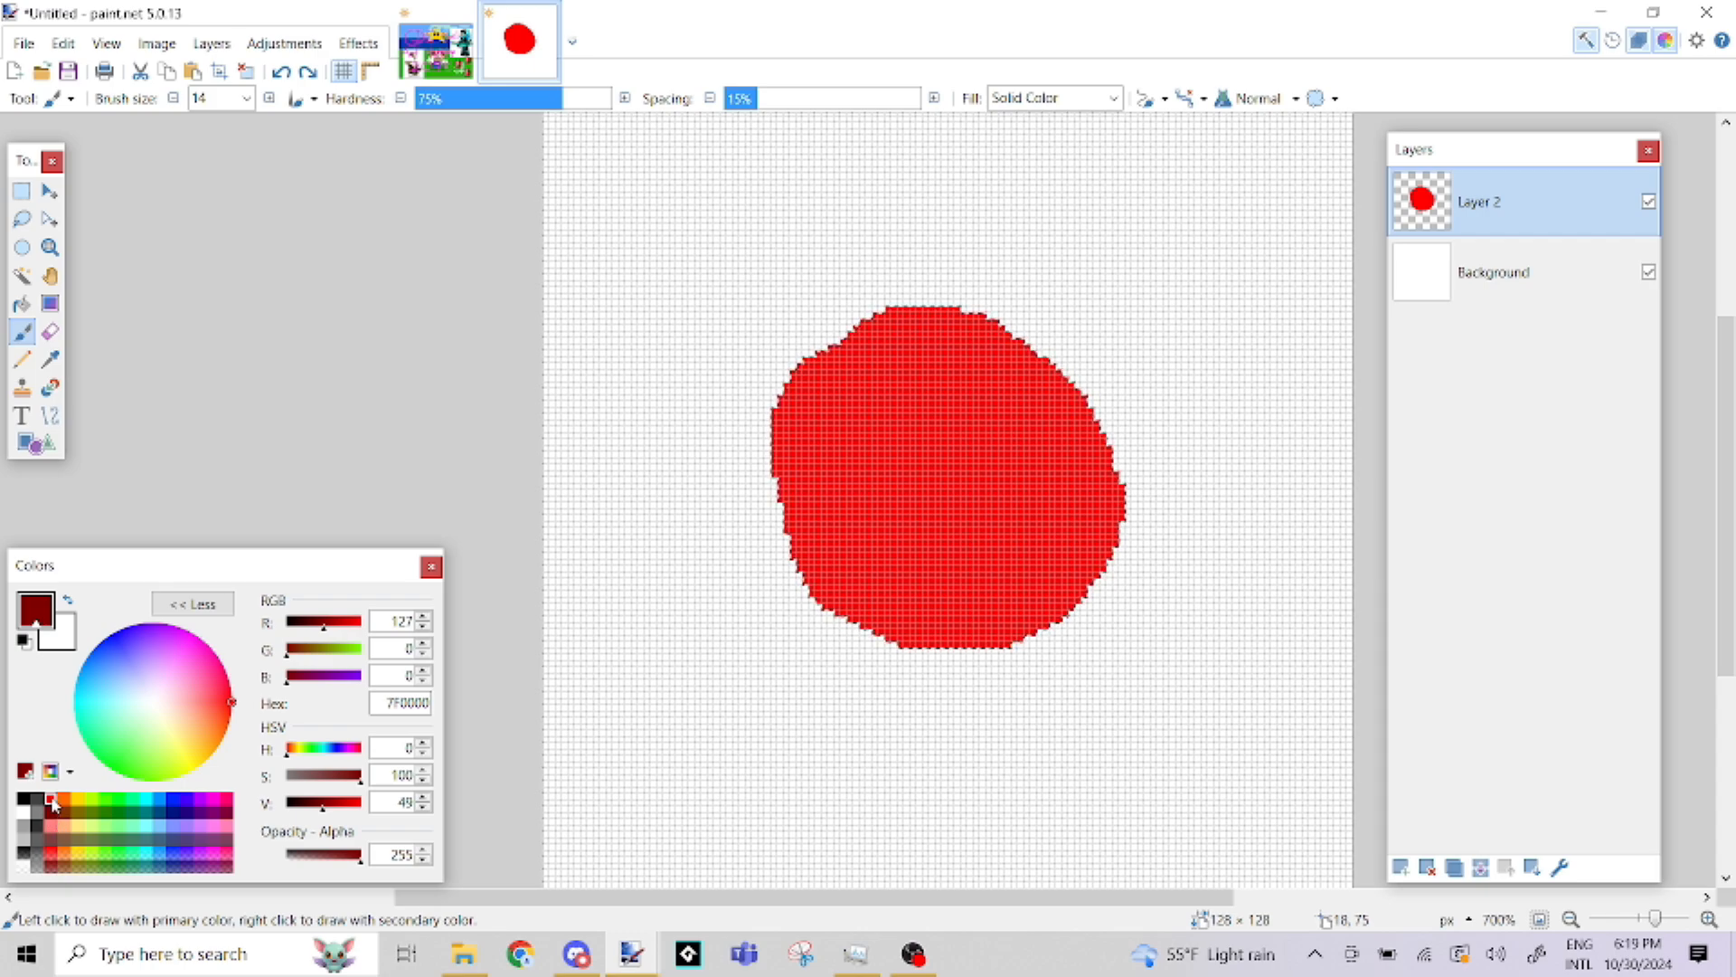
pyautogui.click(52, 800)
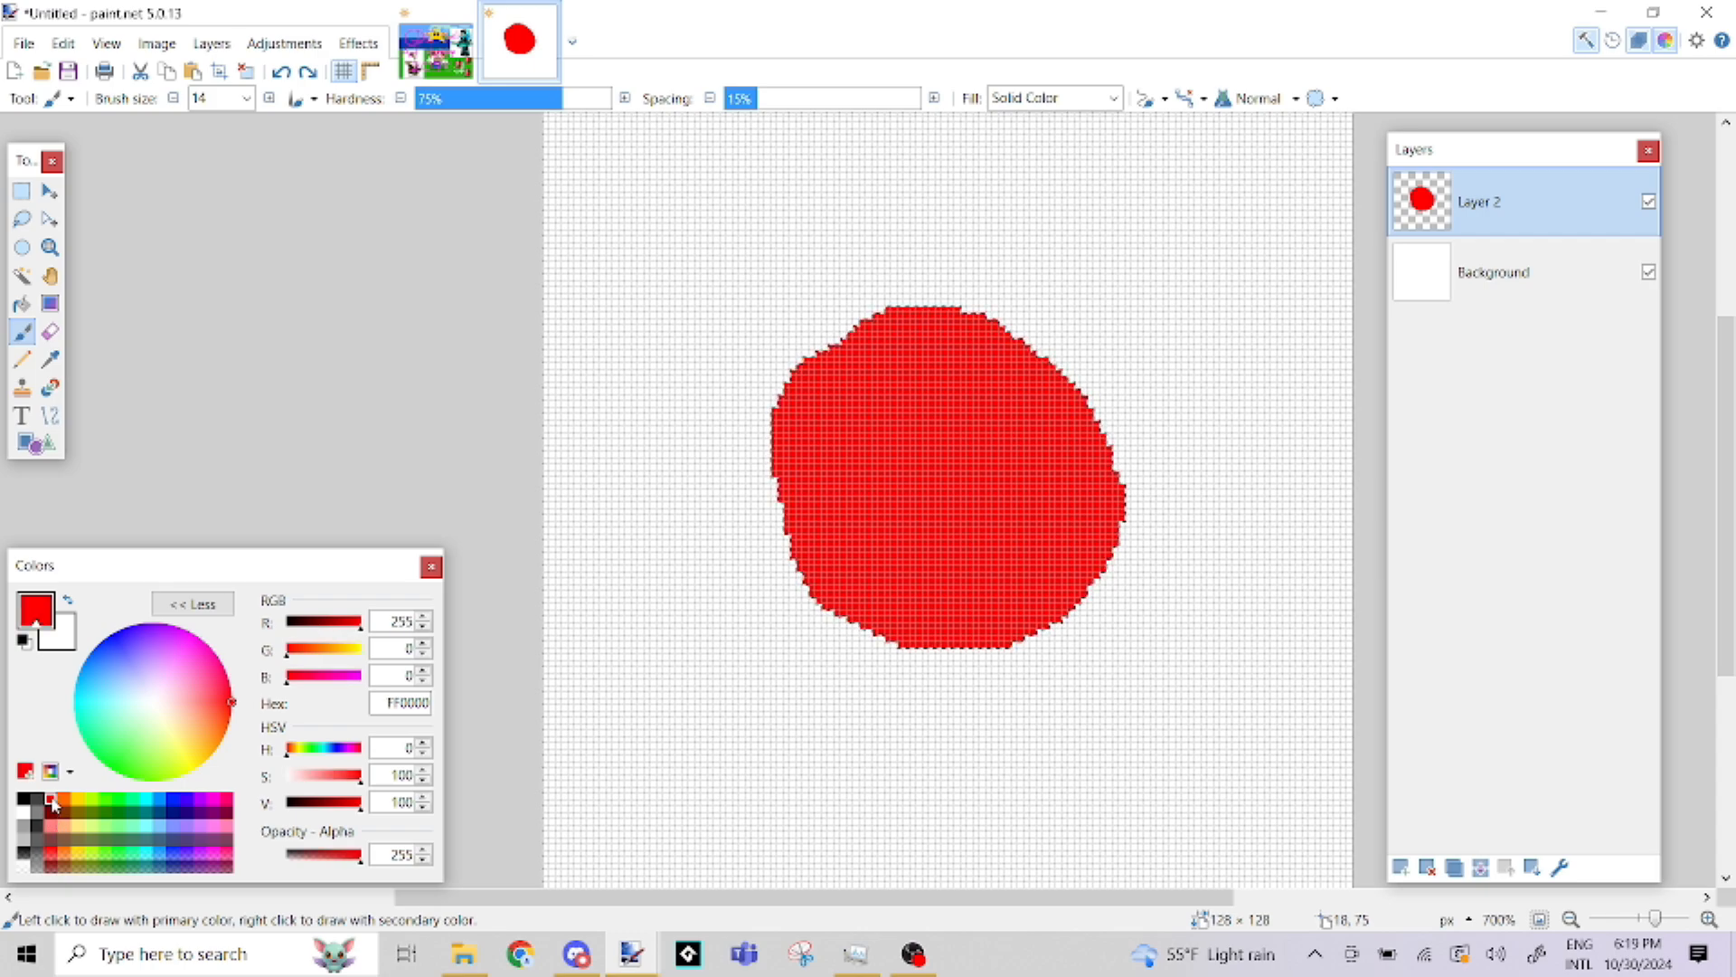
pyautogui.click(337, 809)
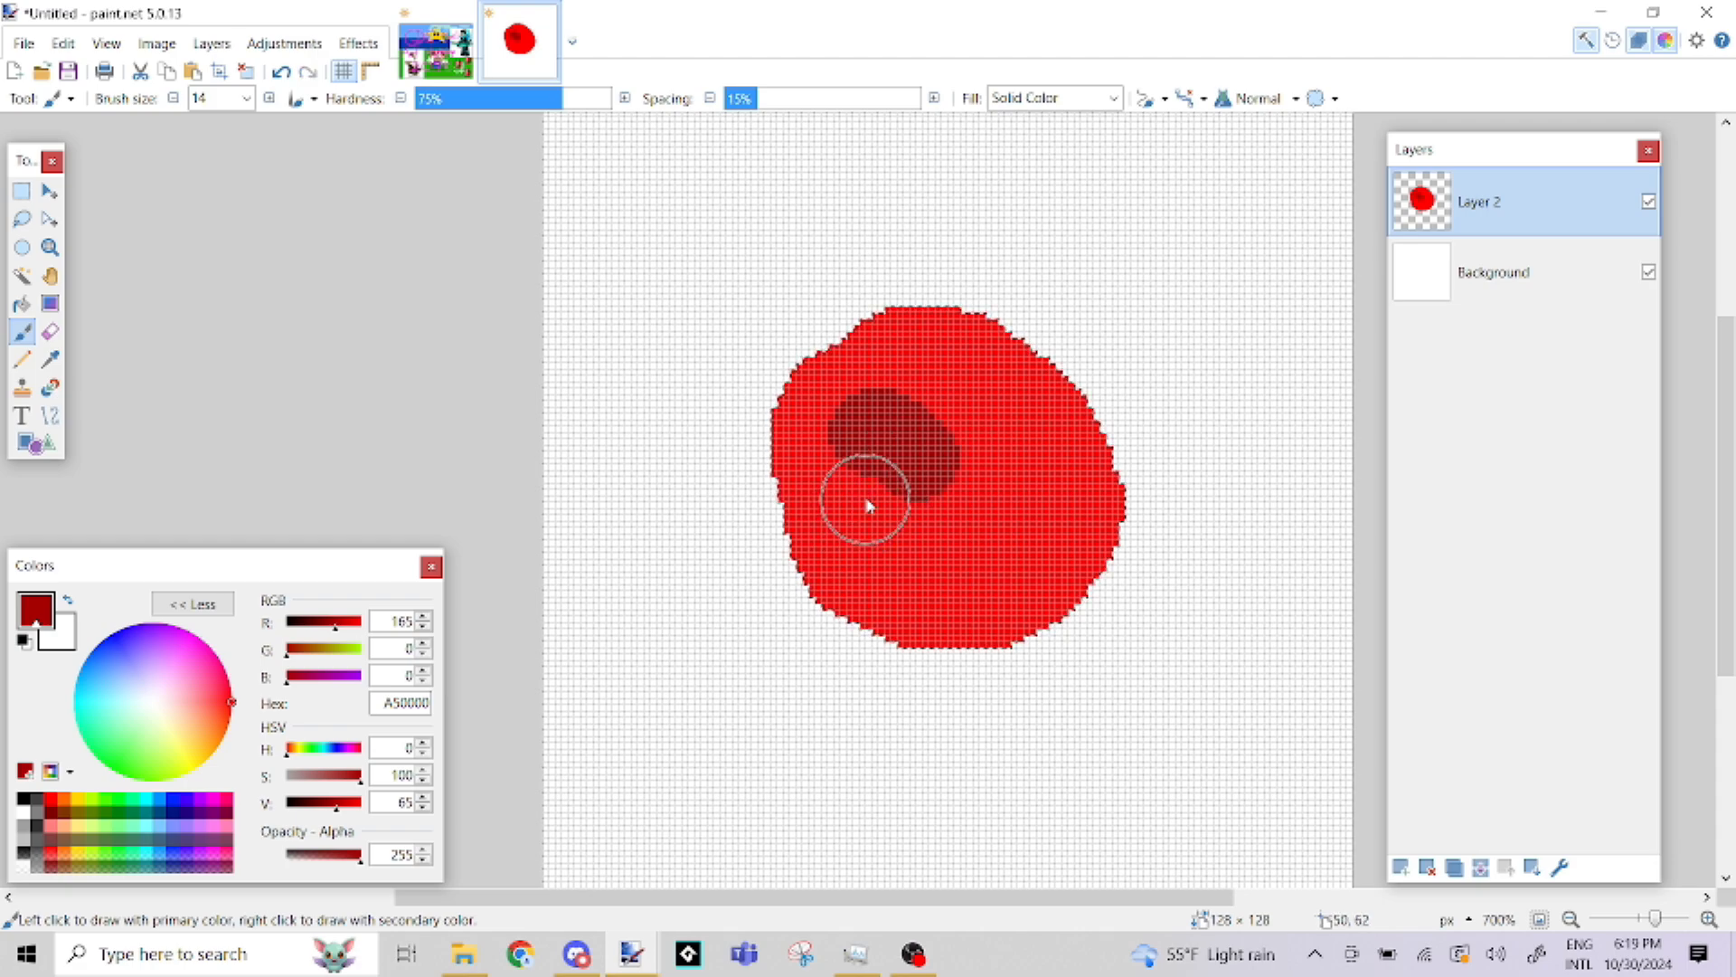
pyautogui.hotkey('ctrl', 'z')
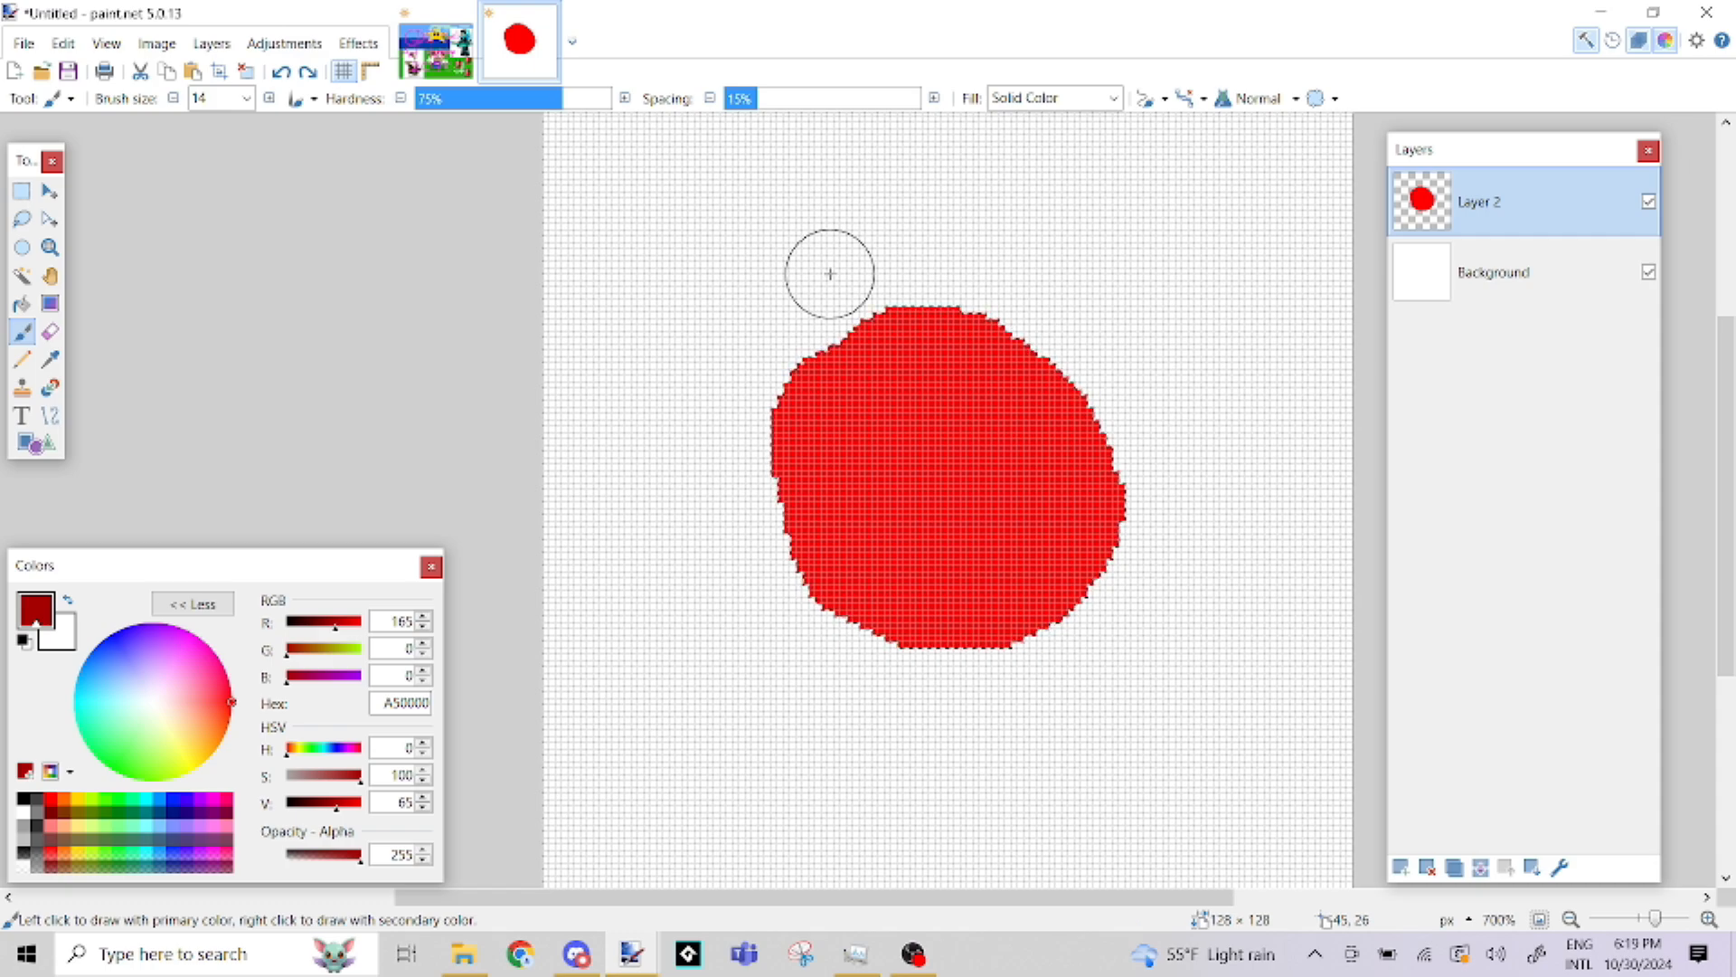
pyautogui.moveTo(809, 303)
pyautogui.mouseDown()
pyautogui.moveTo(786, 391)
pyautogui.moveTo(813, 567)
pyautogui.moveTo(853, 617)
pyautogui.moveTo(943, 640)
pyautogui.mouseUp()
pyautogui.moveTo(1060, 623); pyautogui.dragTo(1121, 561)
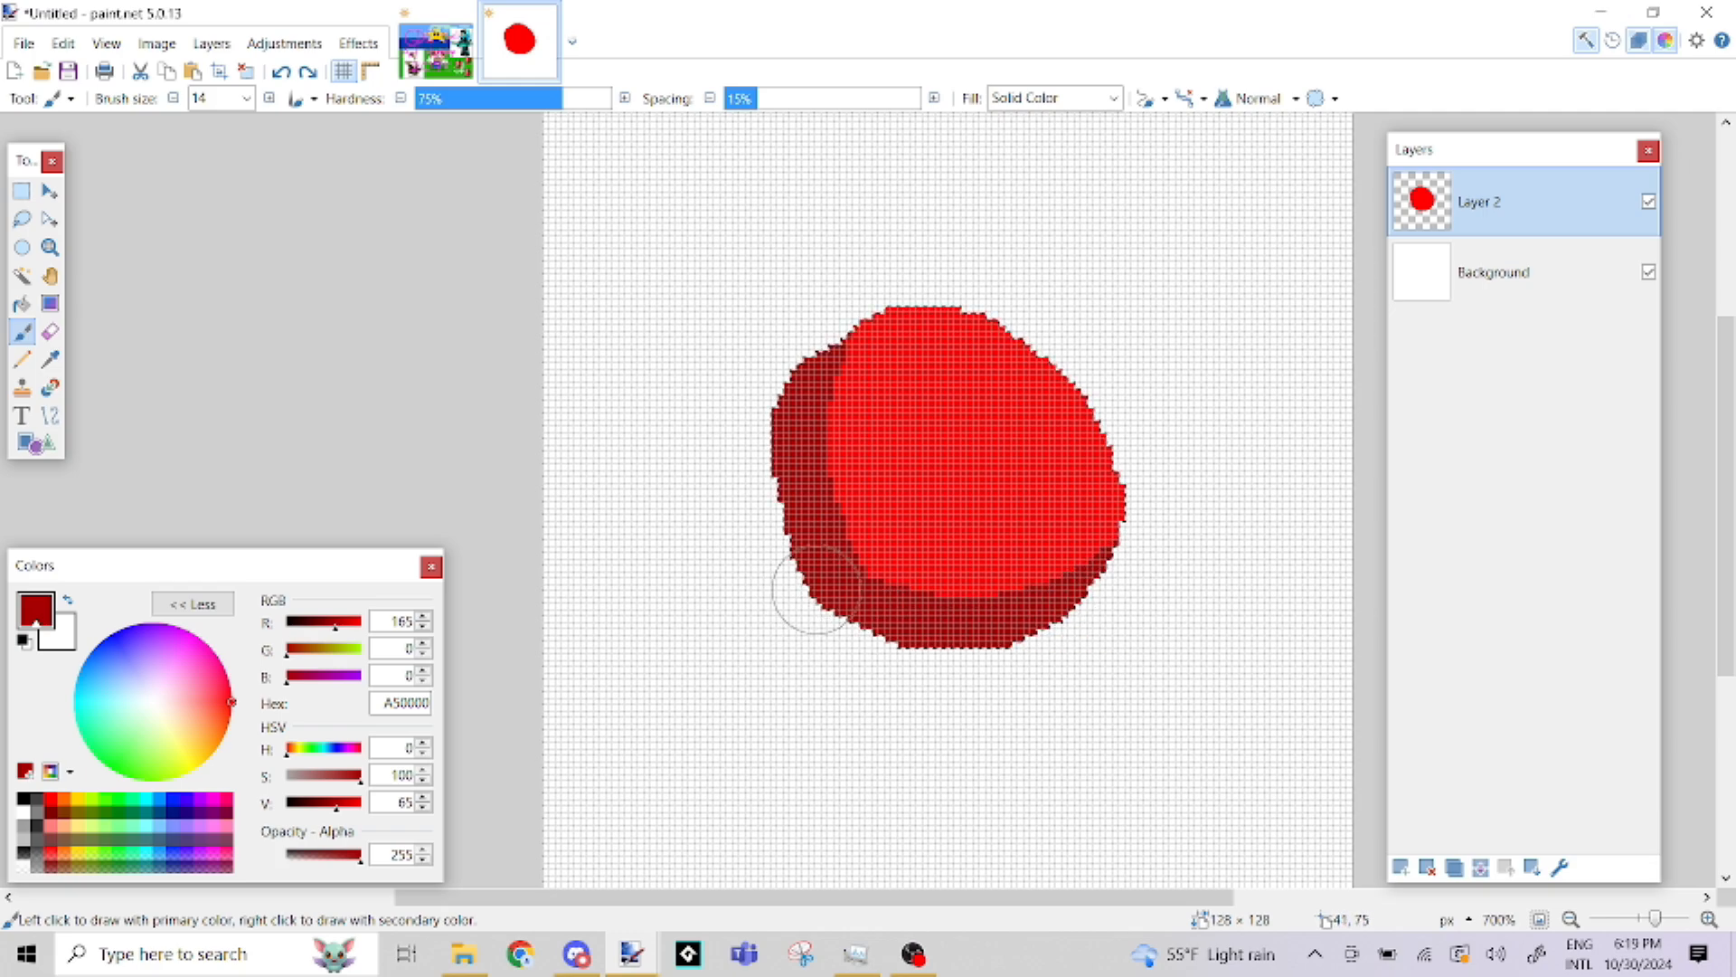
pyautogui.click(856, 617)
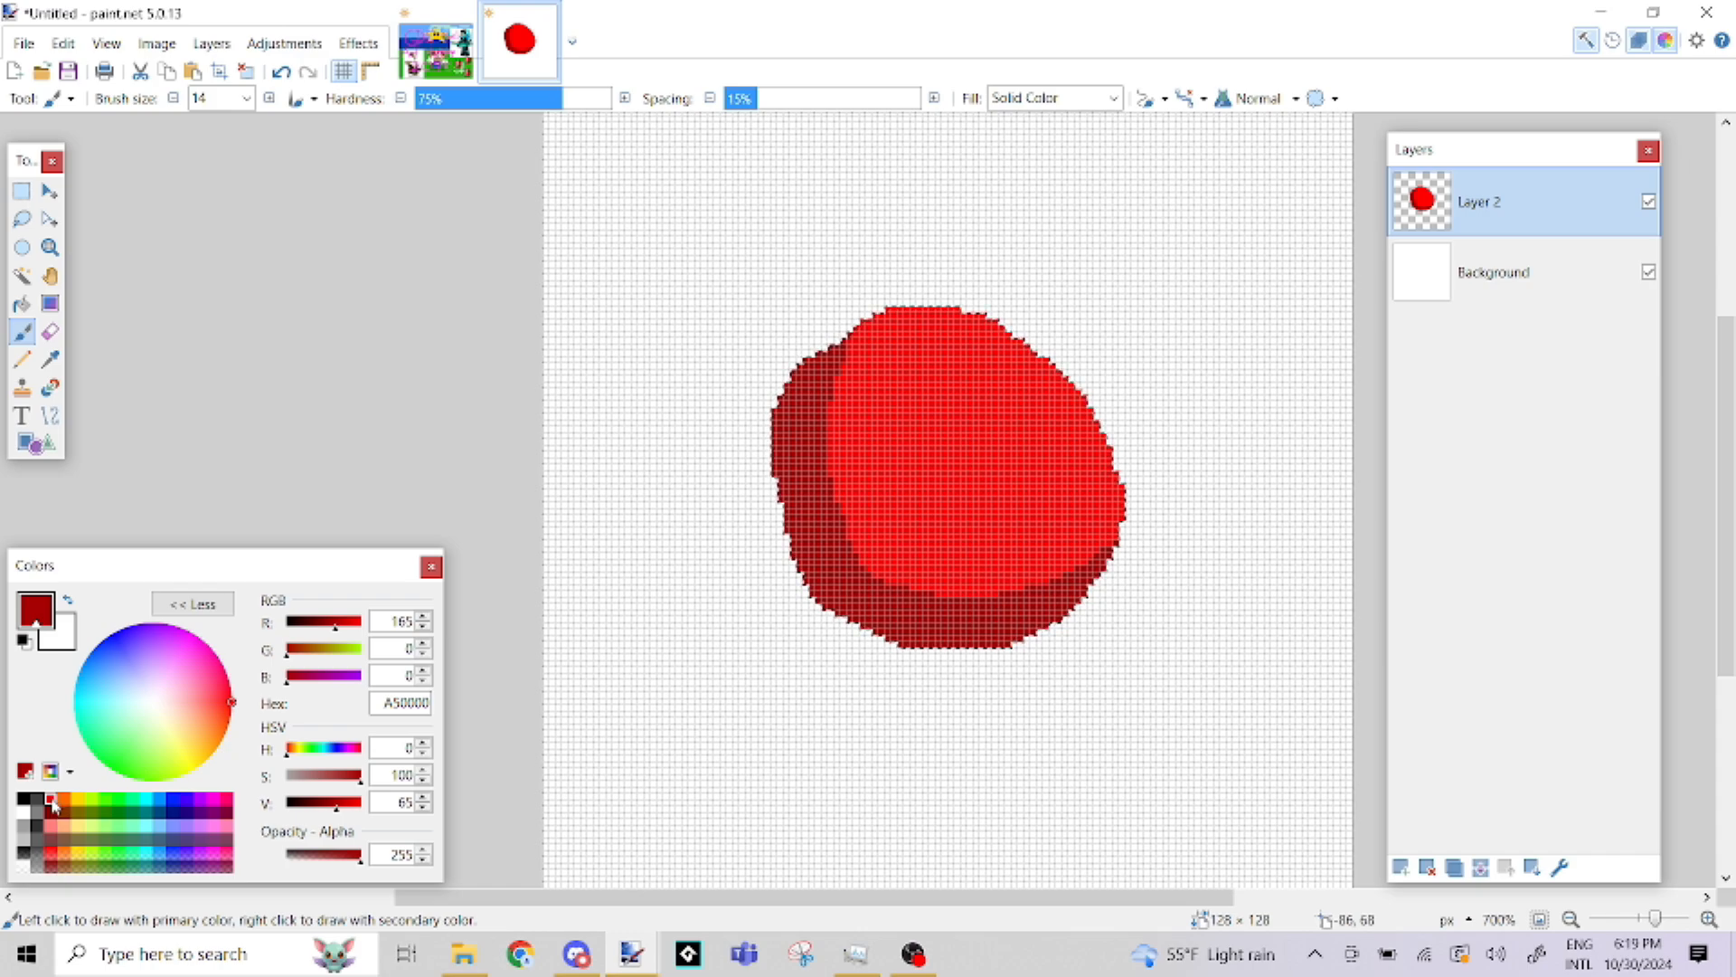
# Sample the blob's bright red, lower its saturation to 49 (FF8282), and paint an oval highlight on the blob's upper right
pyautogui.click(49, 359)
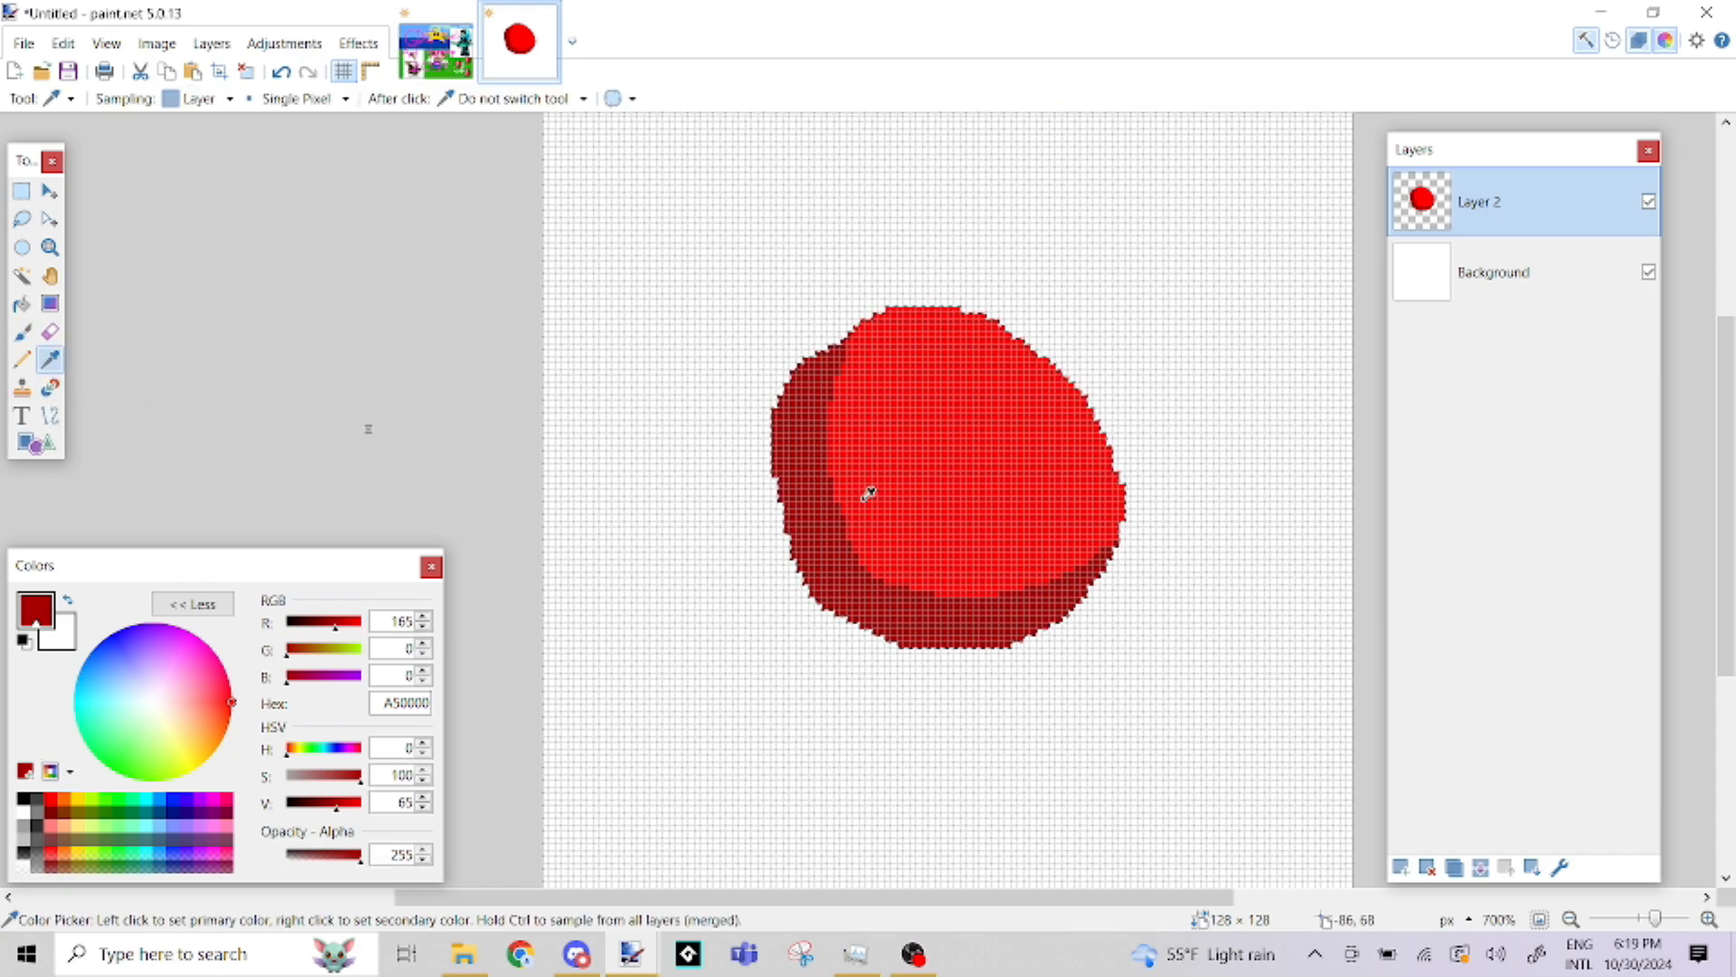
pyautogui.click(952, 455)
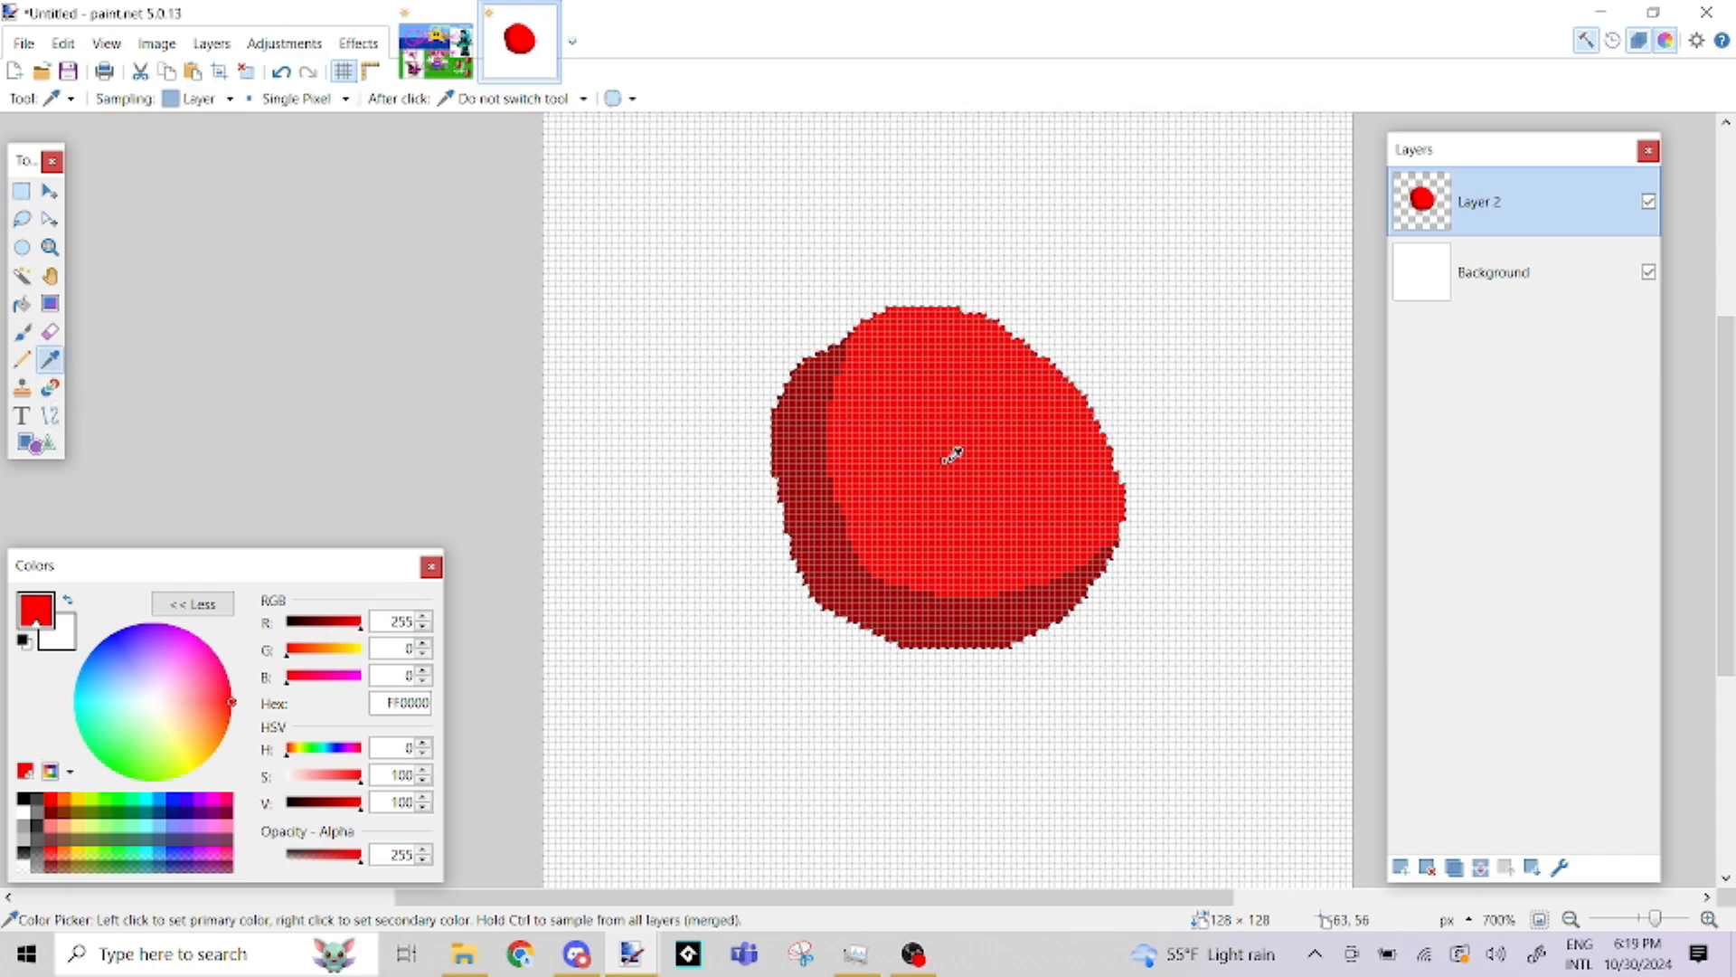
pyautogui.click(22, 338)
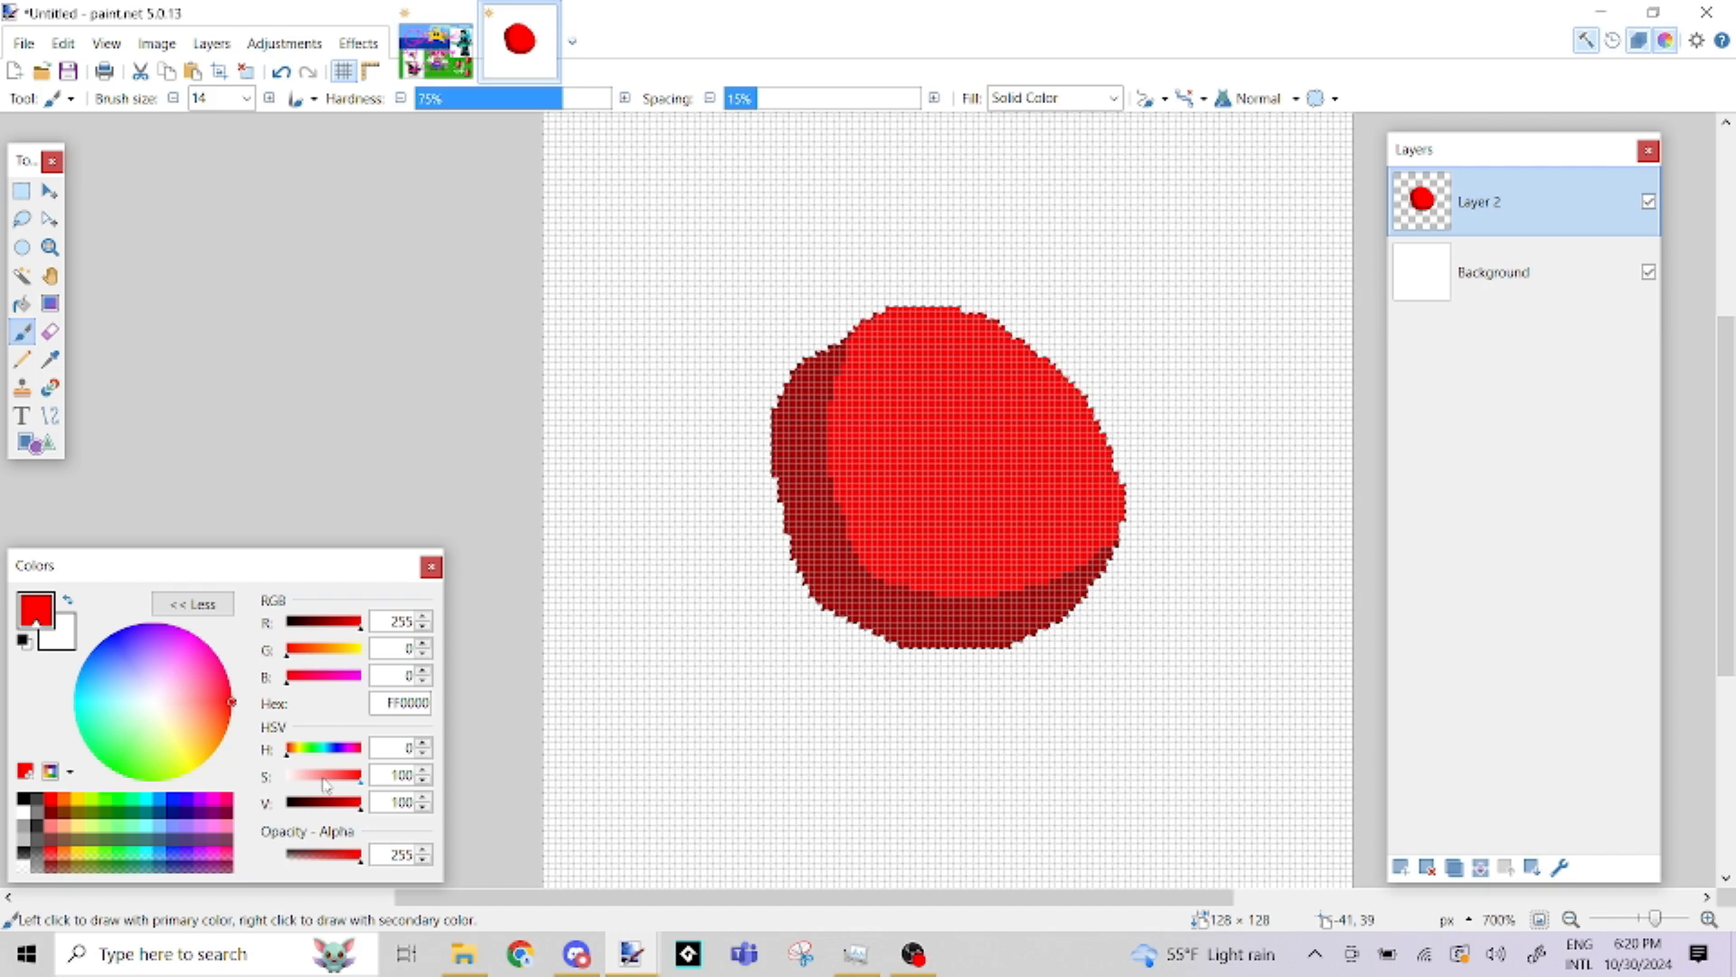
pyautogui.click(323, 776)
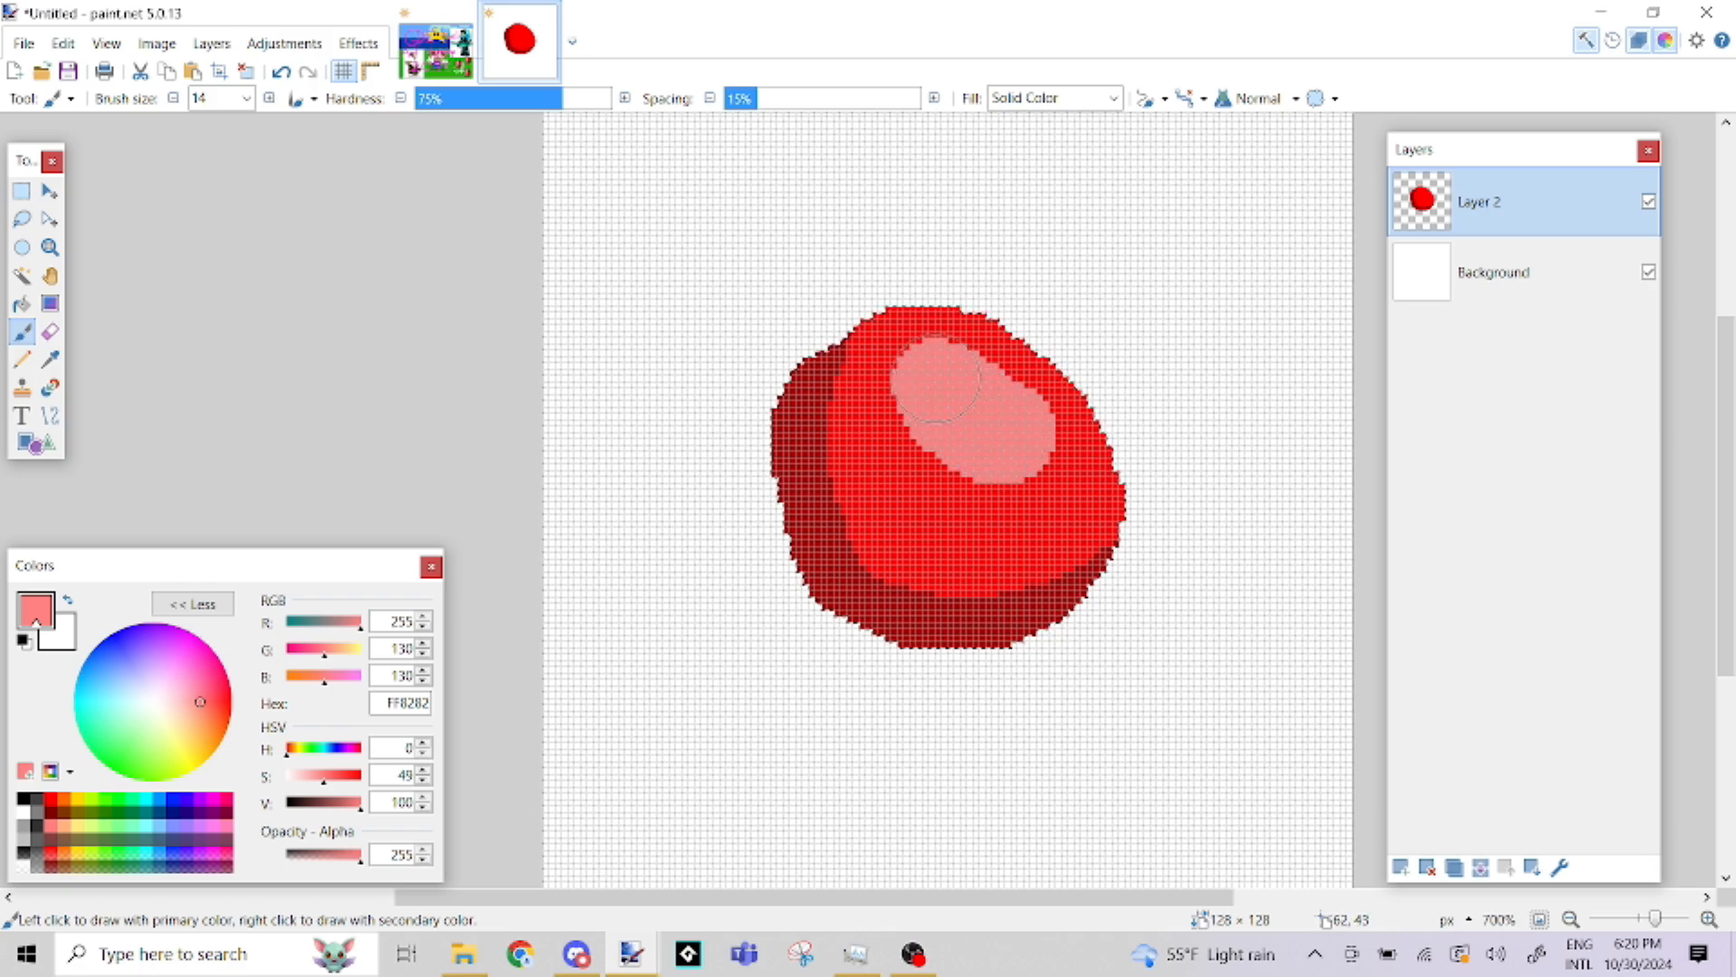
pyautogui.moveTo(1008, 426); pyautogui.dragTo(1005, 429)
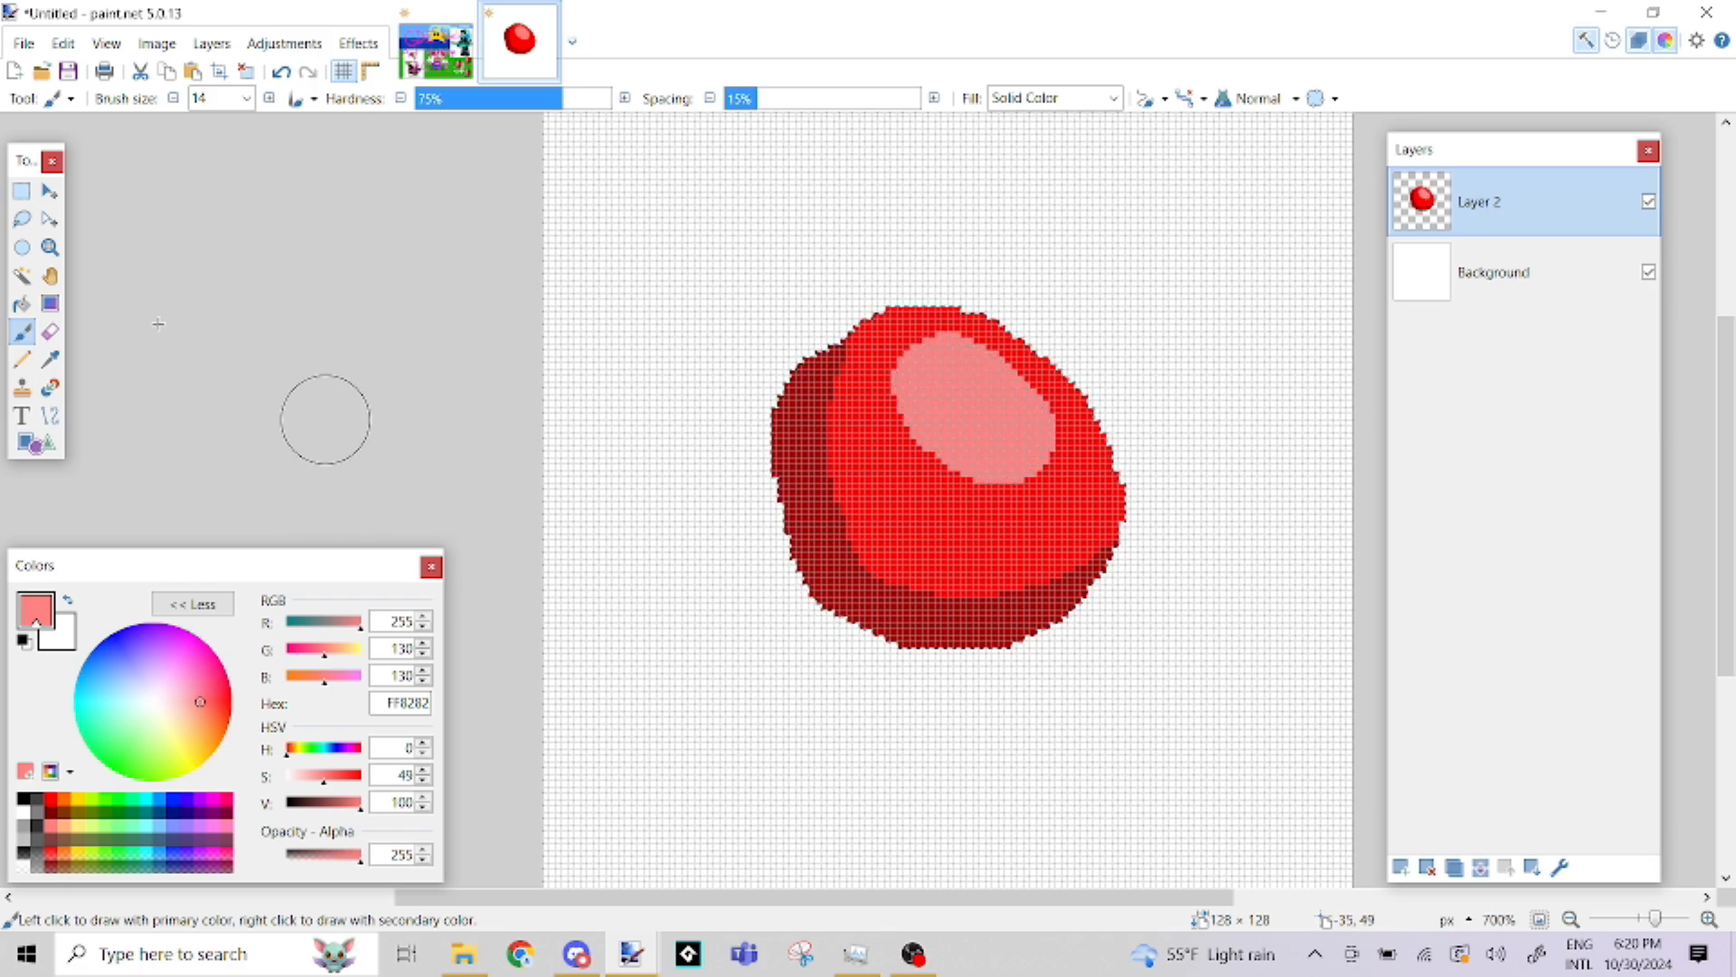
# Clear the selection around the shaded blob
pyautogui.click(21, 189)
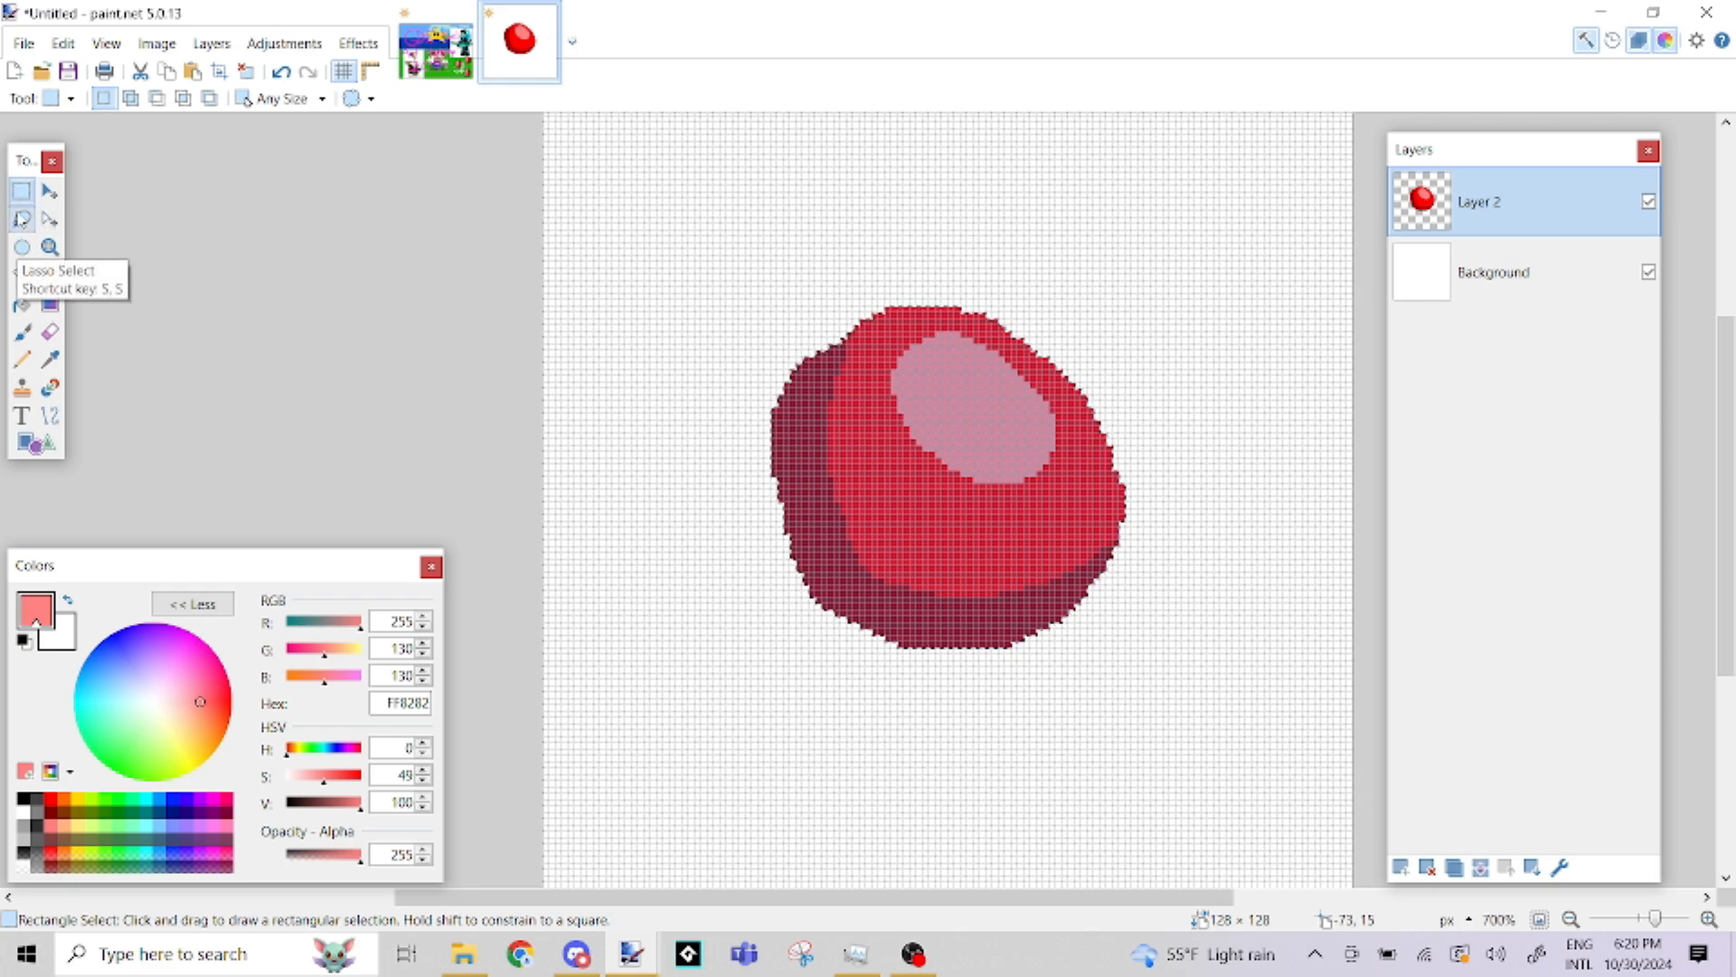
pyautogui.click(323, 260)
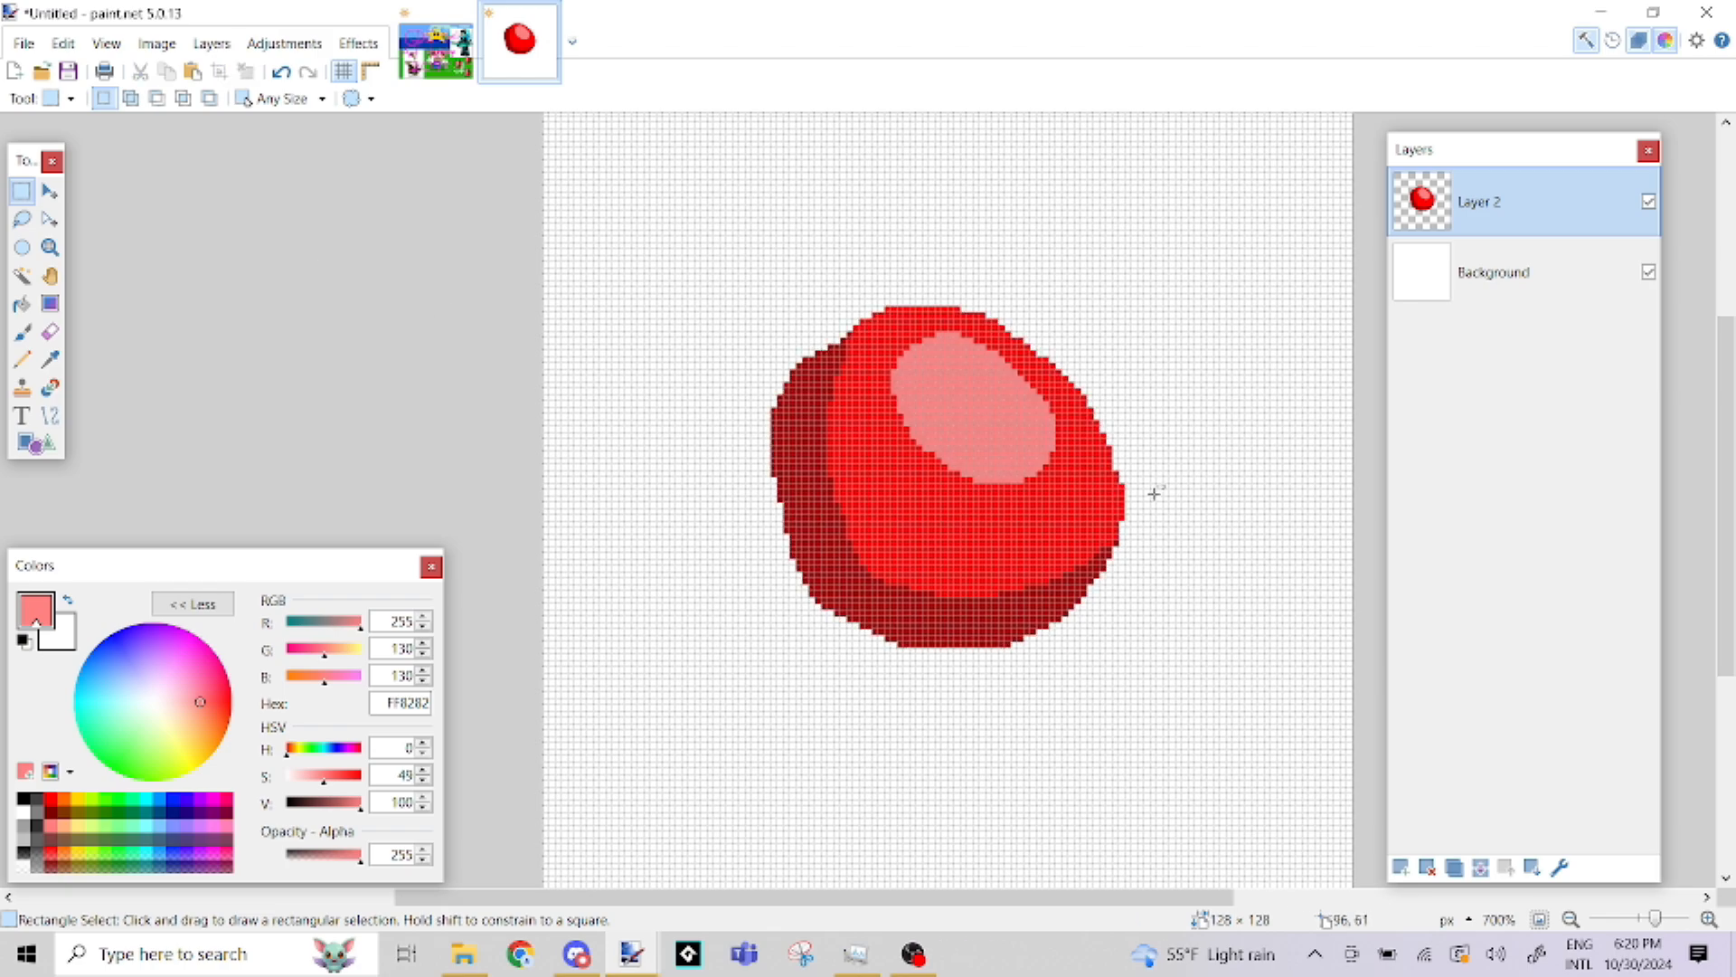
# Try painting light pink strokes across the blob and canvas without a selection, and undo them
pyautogui.click(22, 332)
pyautogui.moveTo(780, 312)
pyautogui.mouseDown()
pyautogui.moveTo(1709, 277)
pyautogui.moveTo(982, 517)
pyautogui.moveTo(887, 444)
pyautogui.mouseUp()
pyautogui.hotkey('ctrl', 'z')
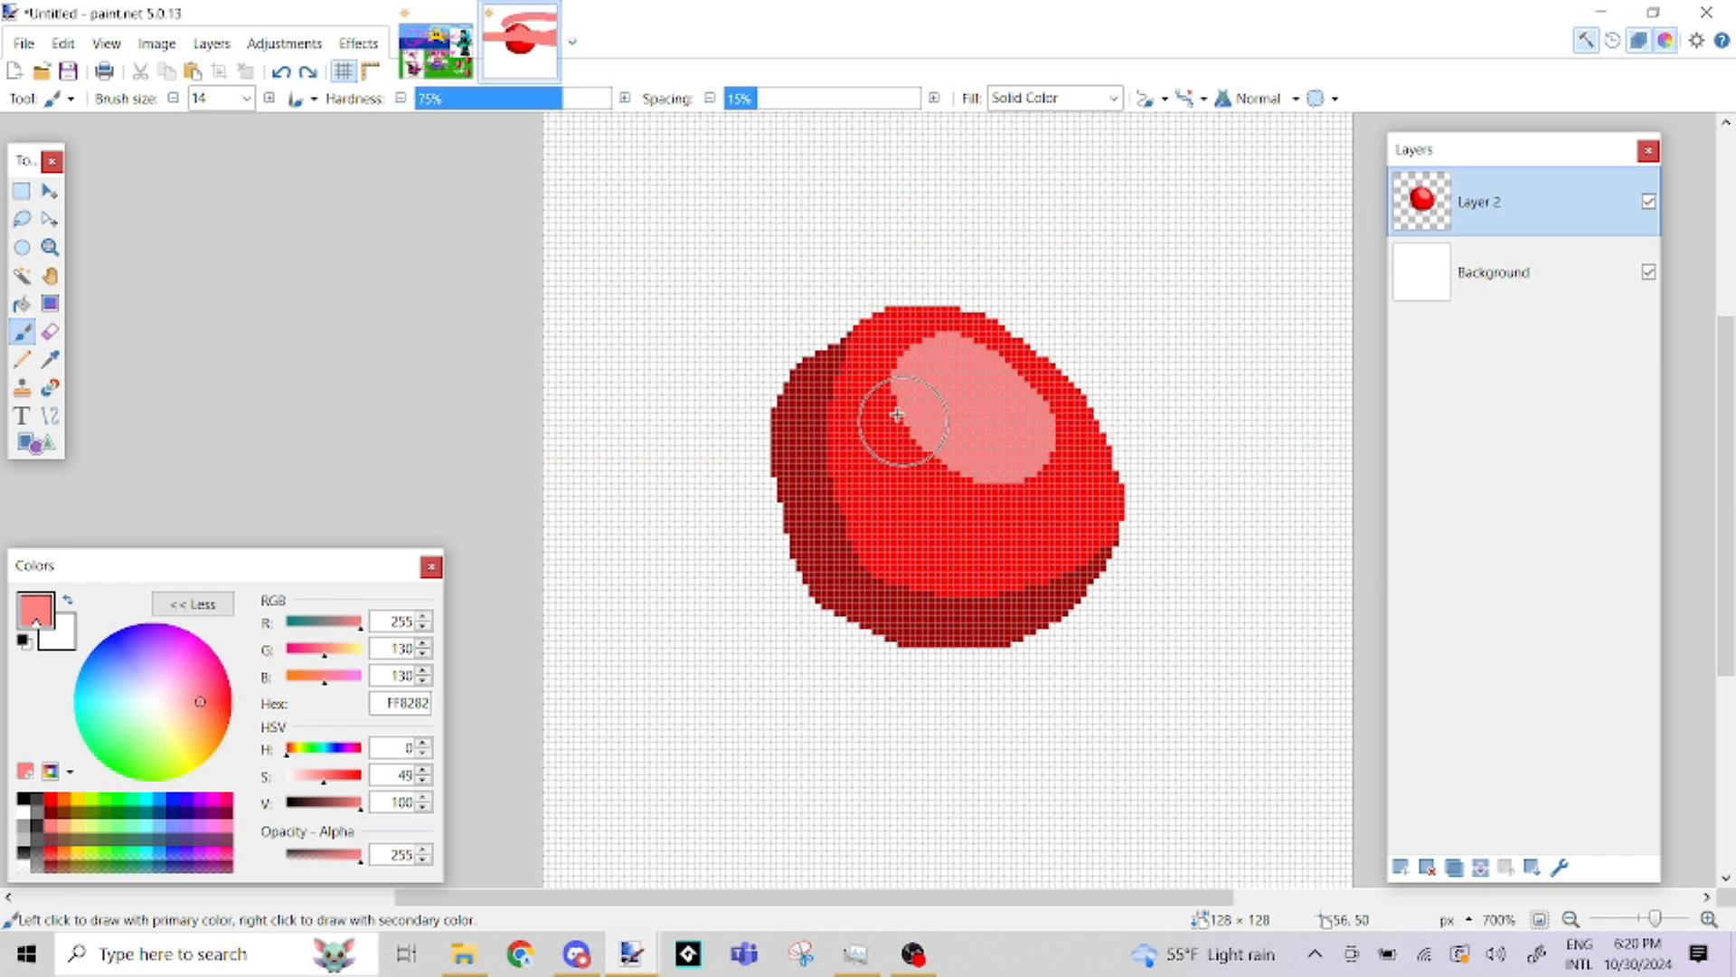
# Try two rectangular selections over the shaded blob and clear each one
pyautogui.click(22, 190)
pyautogui.moveTo(689, 313); pyautogui.dragTo(1201, 723)
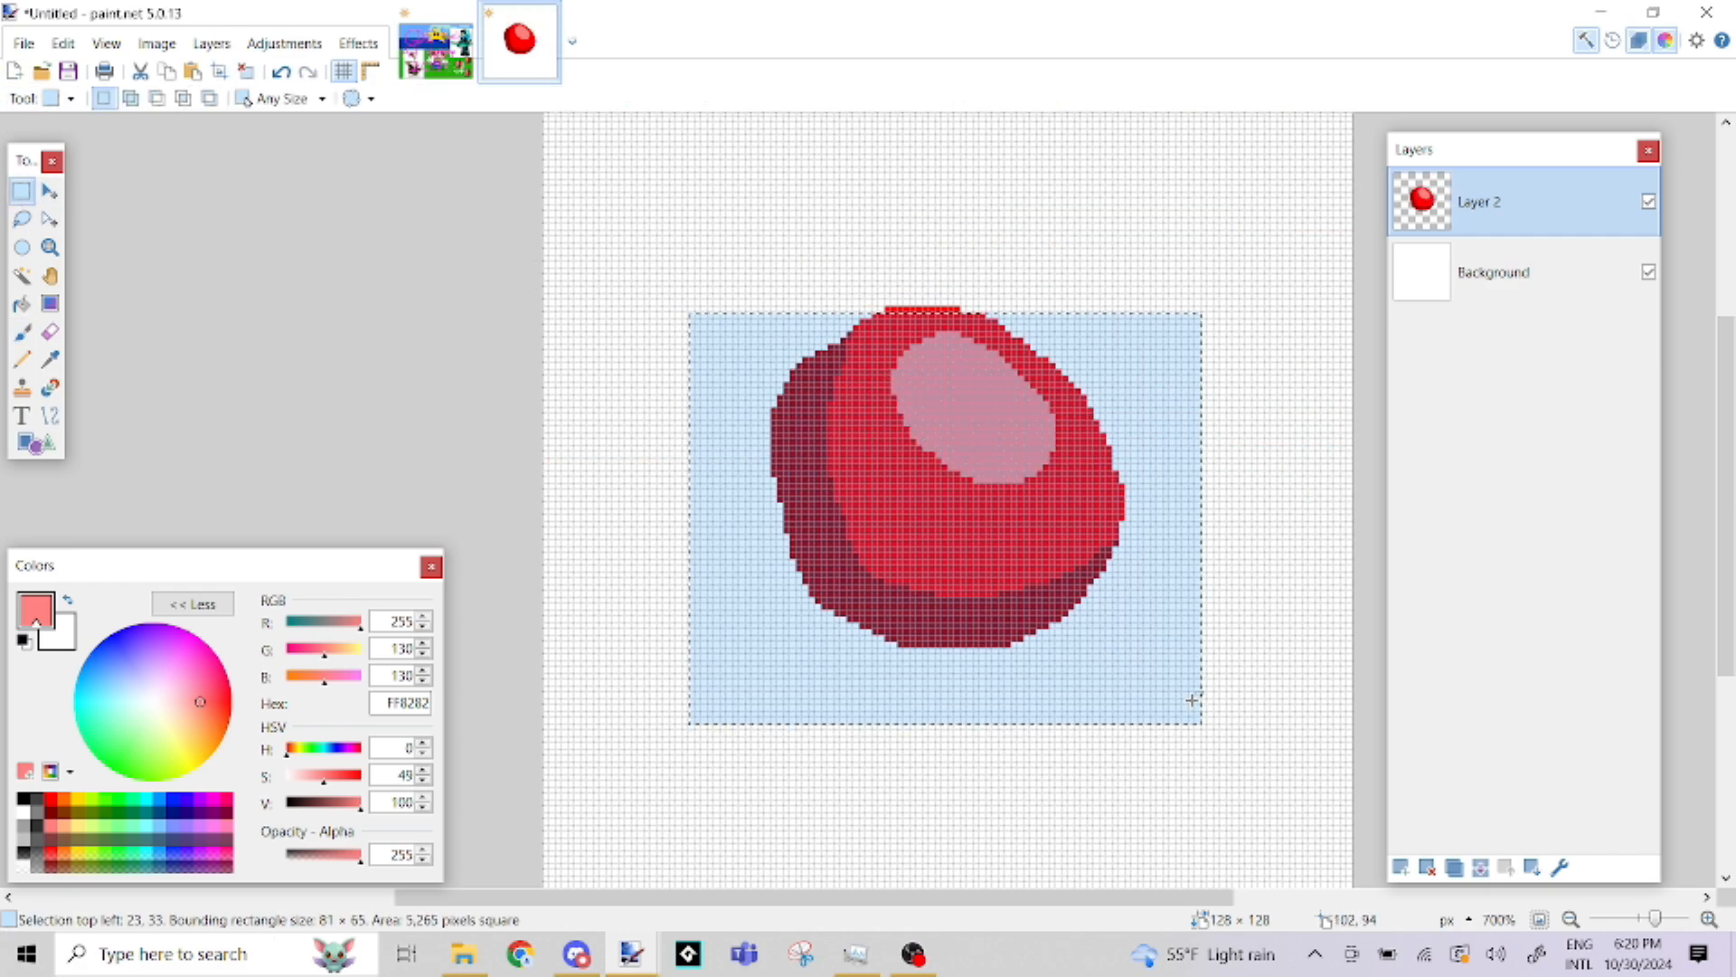
pyautogui.click(1190, 680)
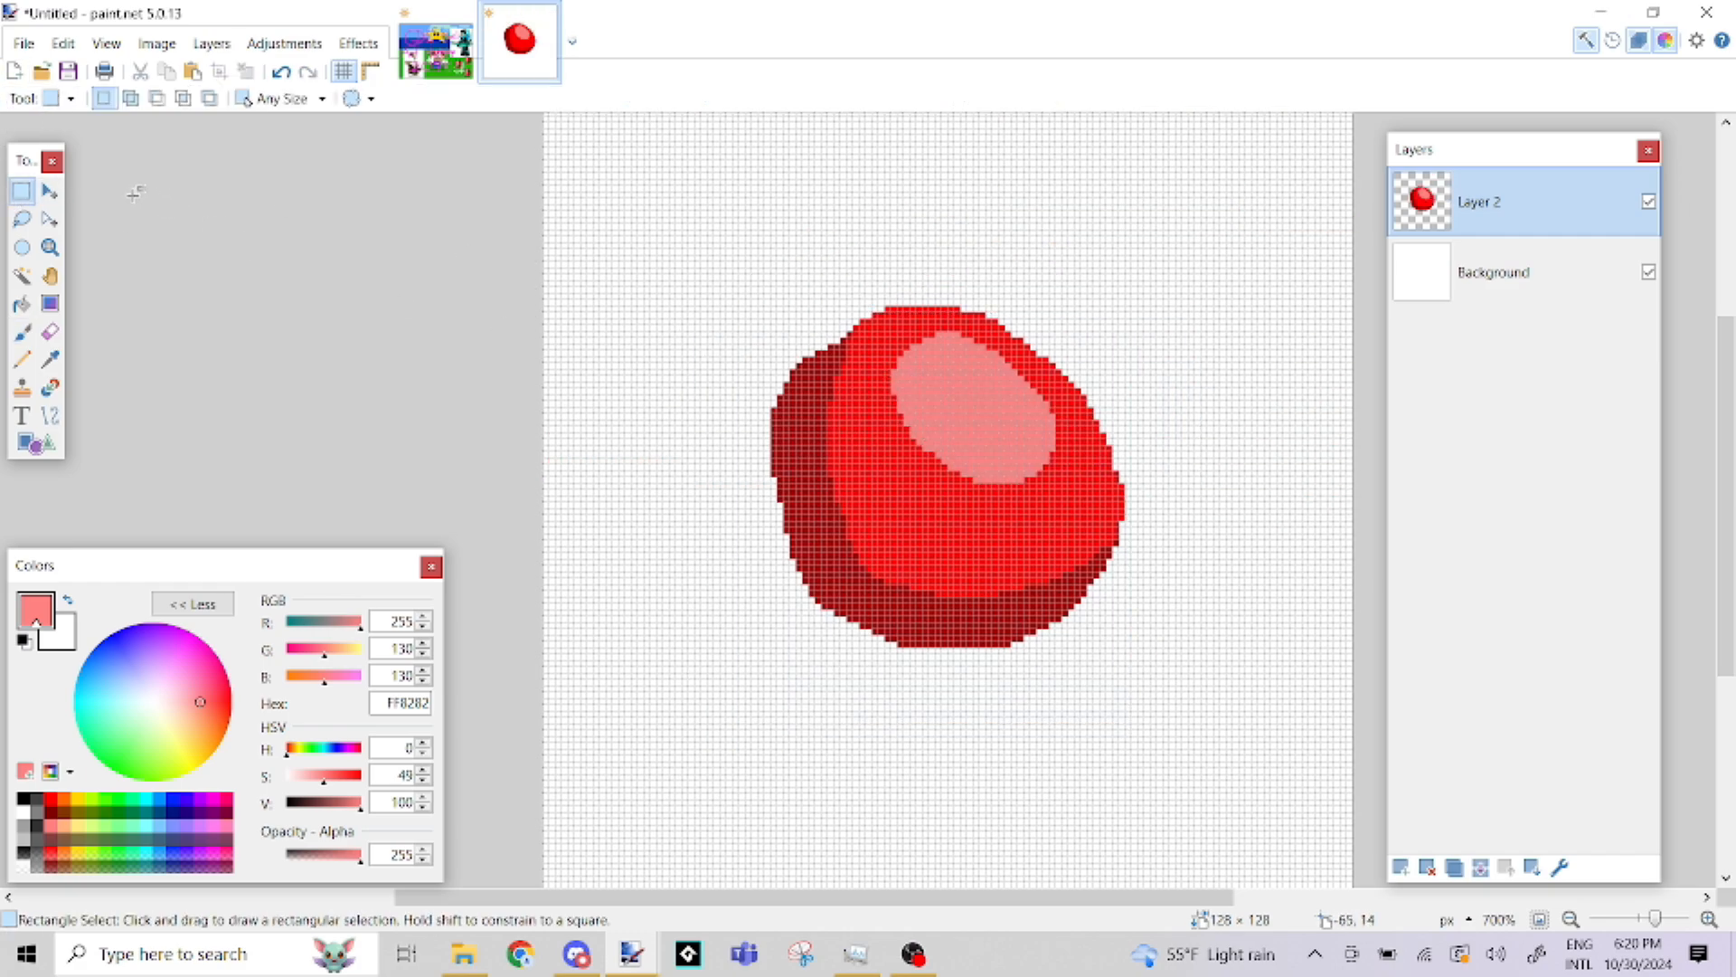
pyautogui.moveTo(594, 225); pyautogui.dragTo(1181, 641)
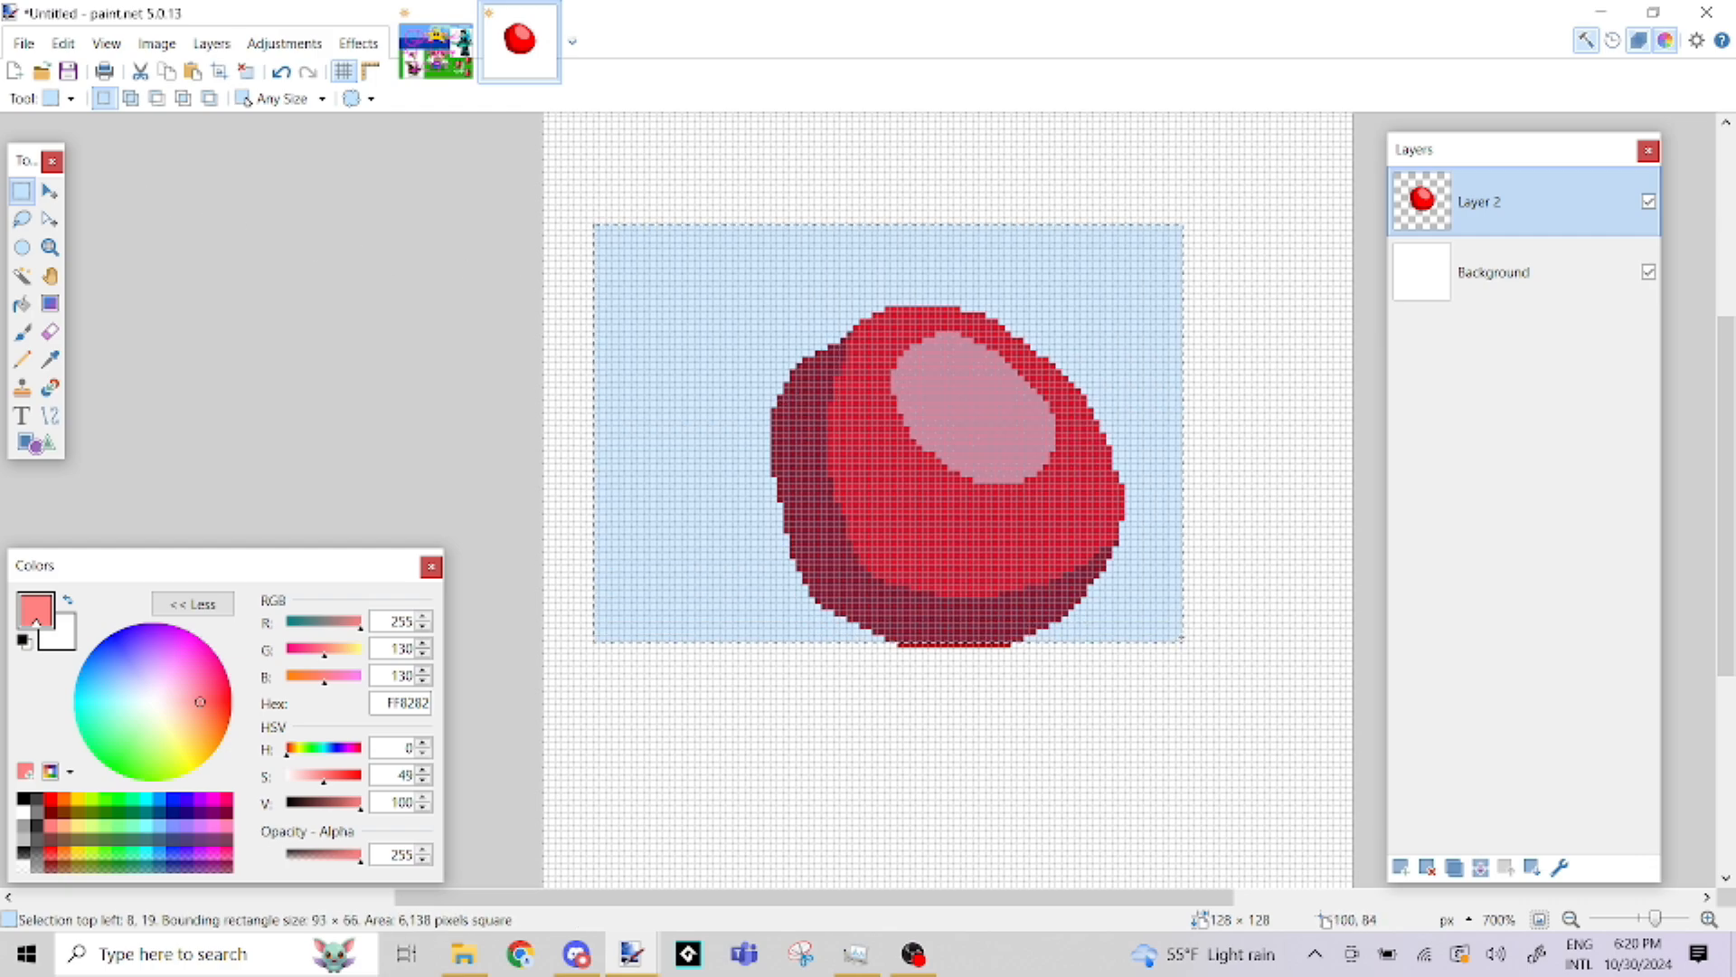
pyautogui.click(1136, 558)
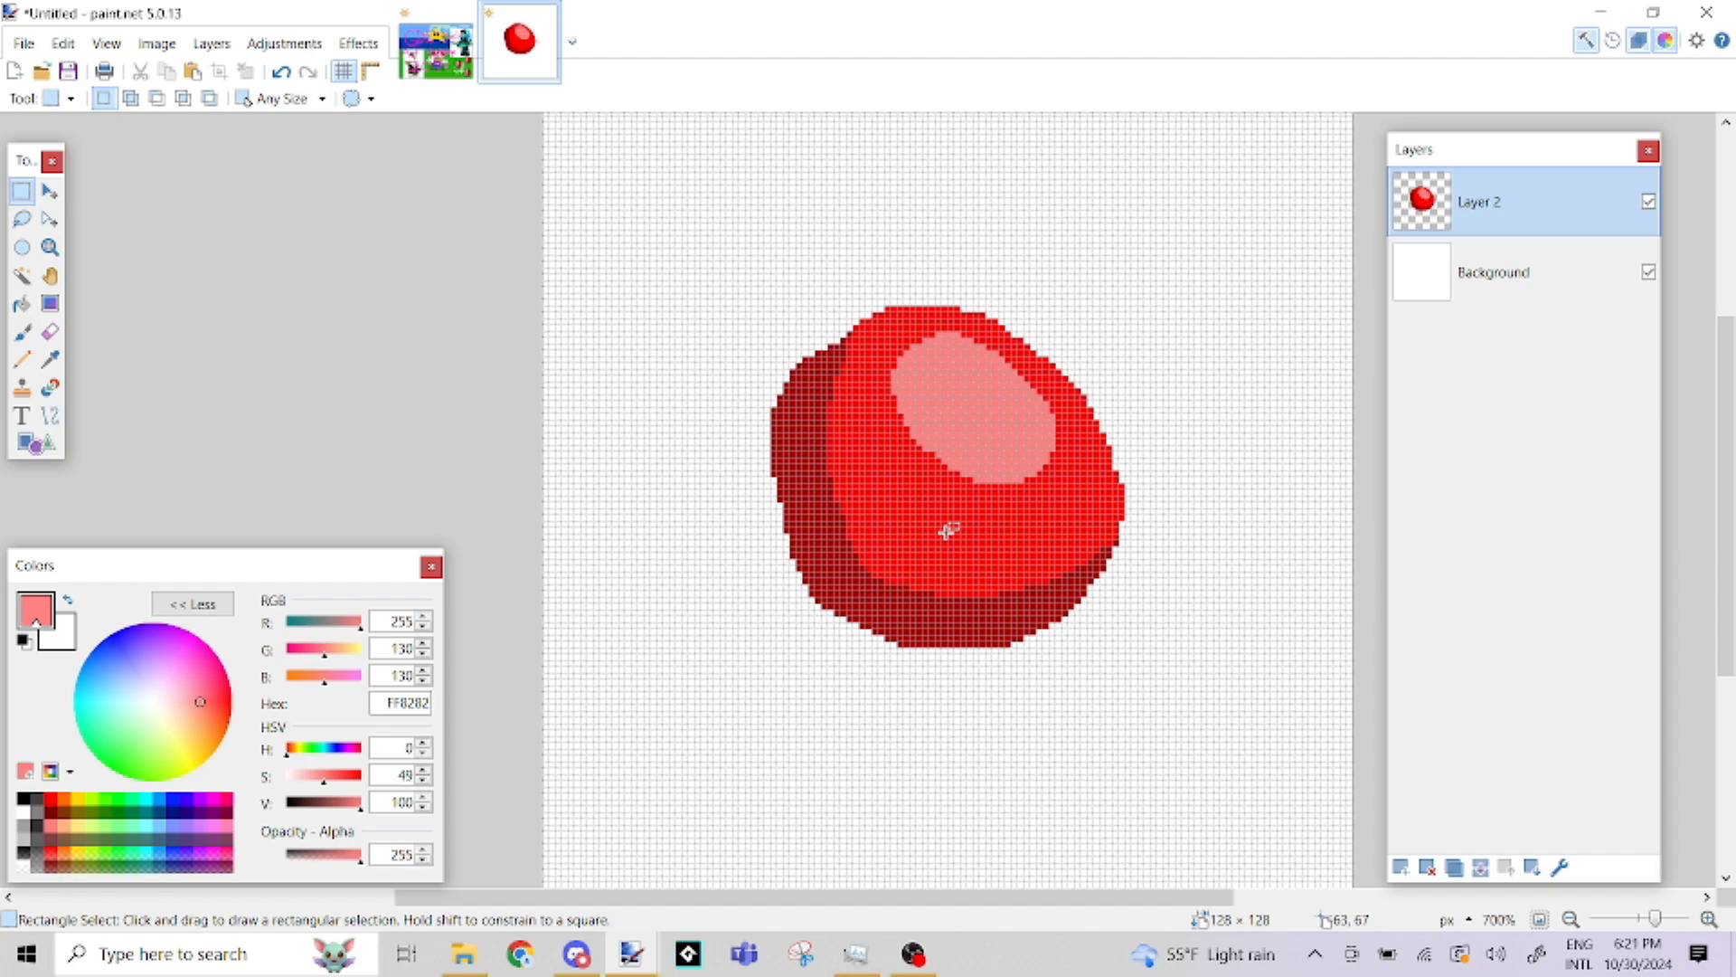
# Try a Paintbrush stroke in red lightened to saturation 40 (FF9999) beside the blob's lower left, and undo it
pyautogui.click(25, 333)
pyautogui.click(50, 801)
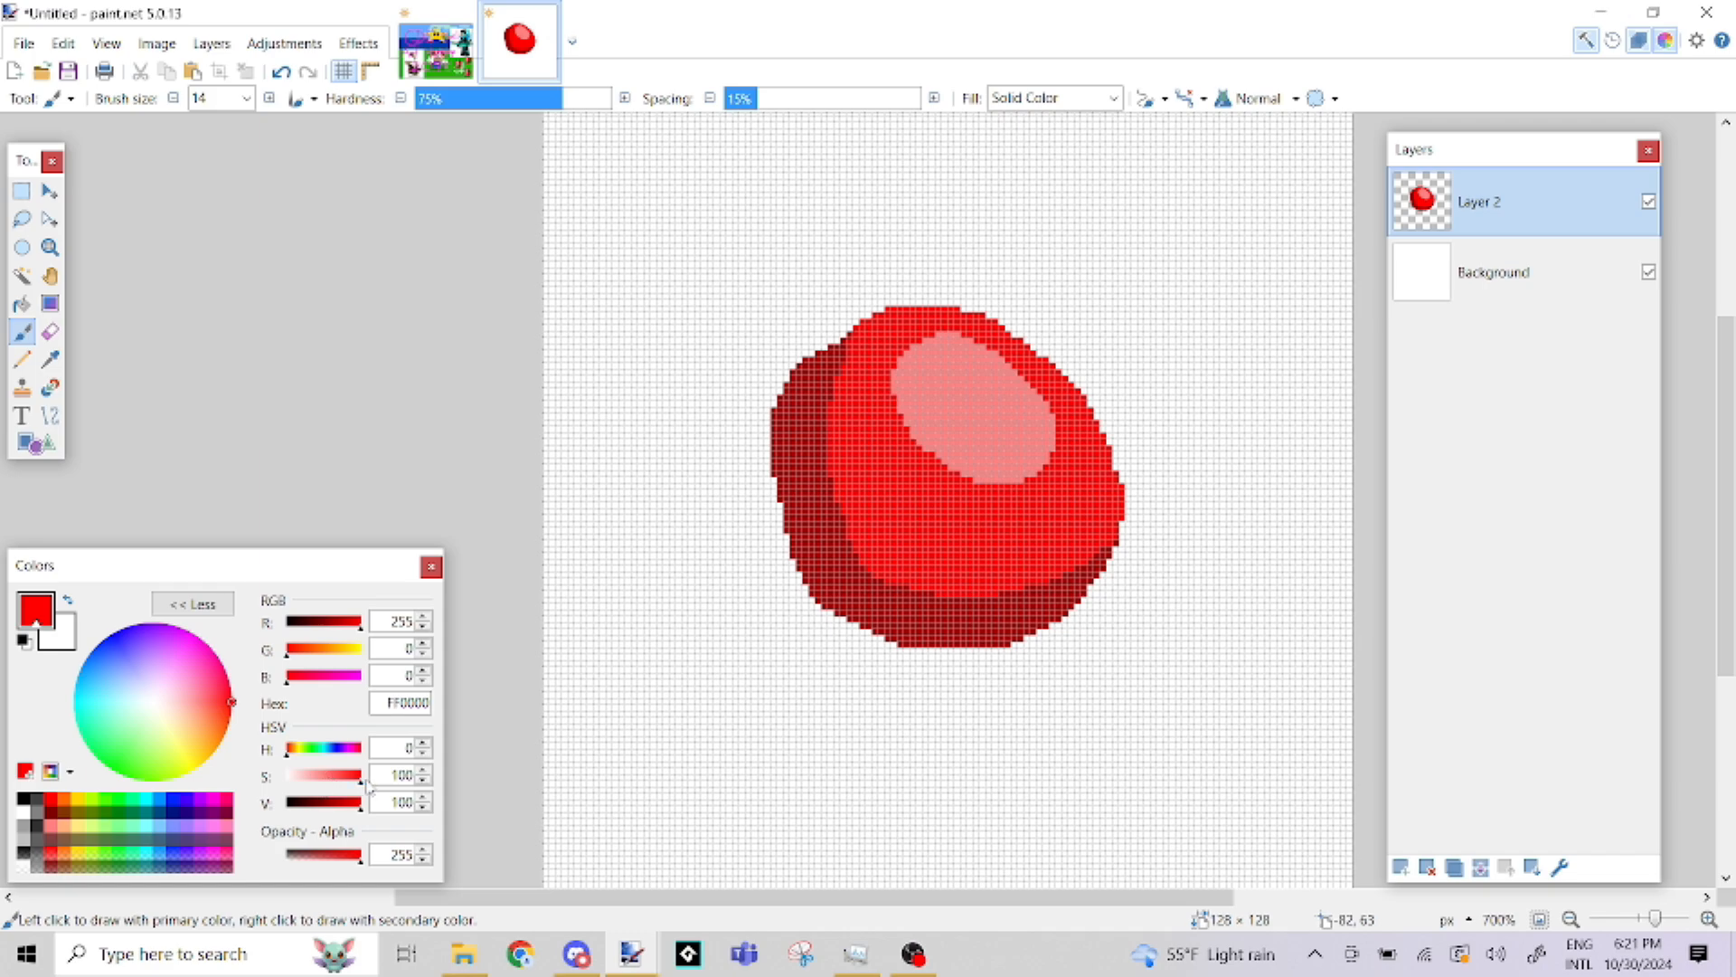
pyautogui.moveTo(360, 785); pyautogui.dragTo(318, 788)
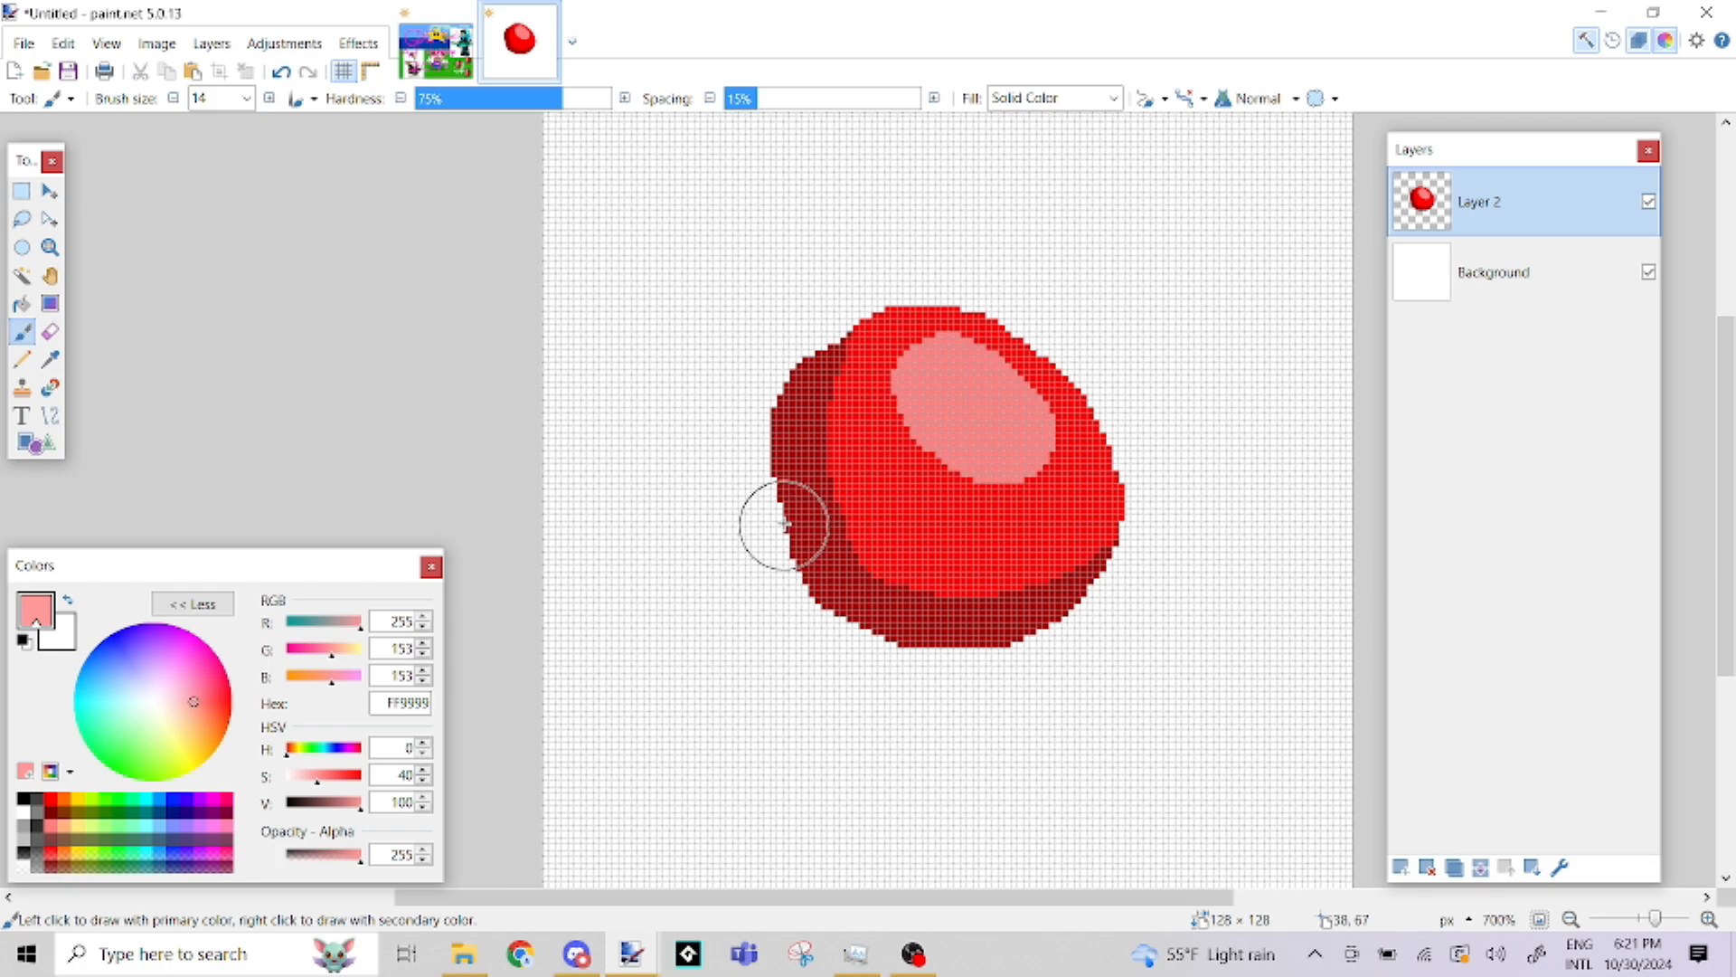
pyautogui.moveTo(710, 585); pyautogui.dragTo(737, 658)
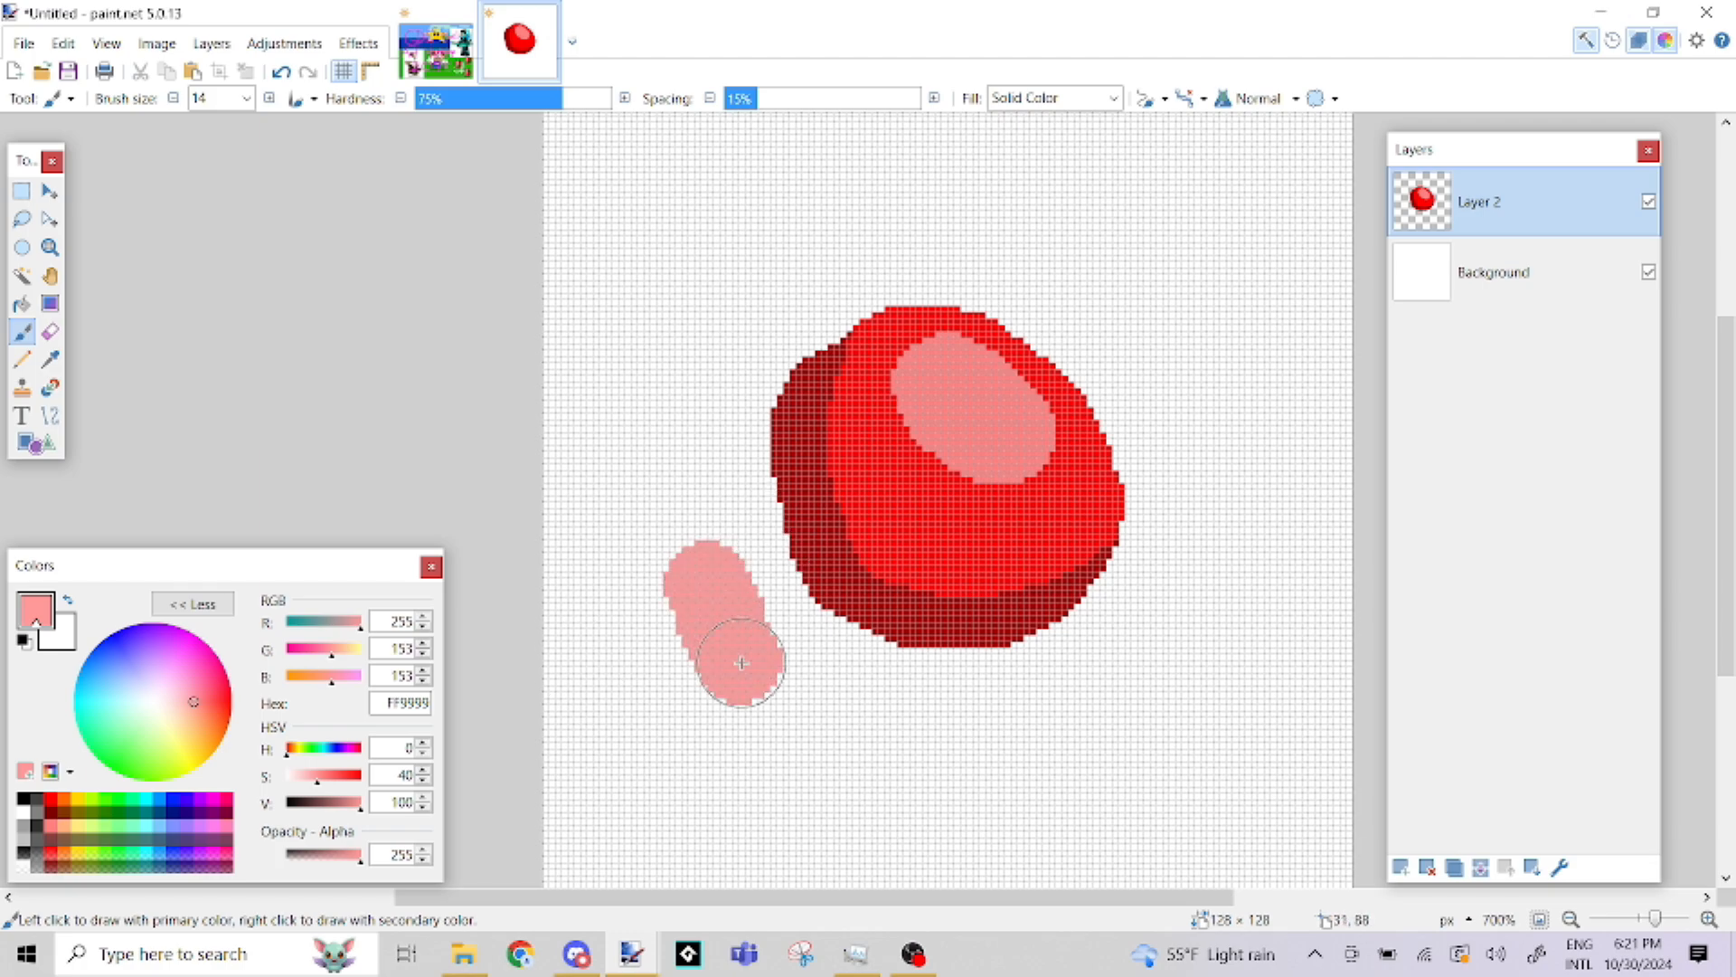
pyautogui.hotkey('ctrl', 'z')
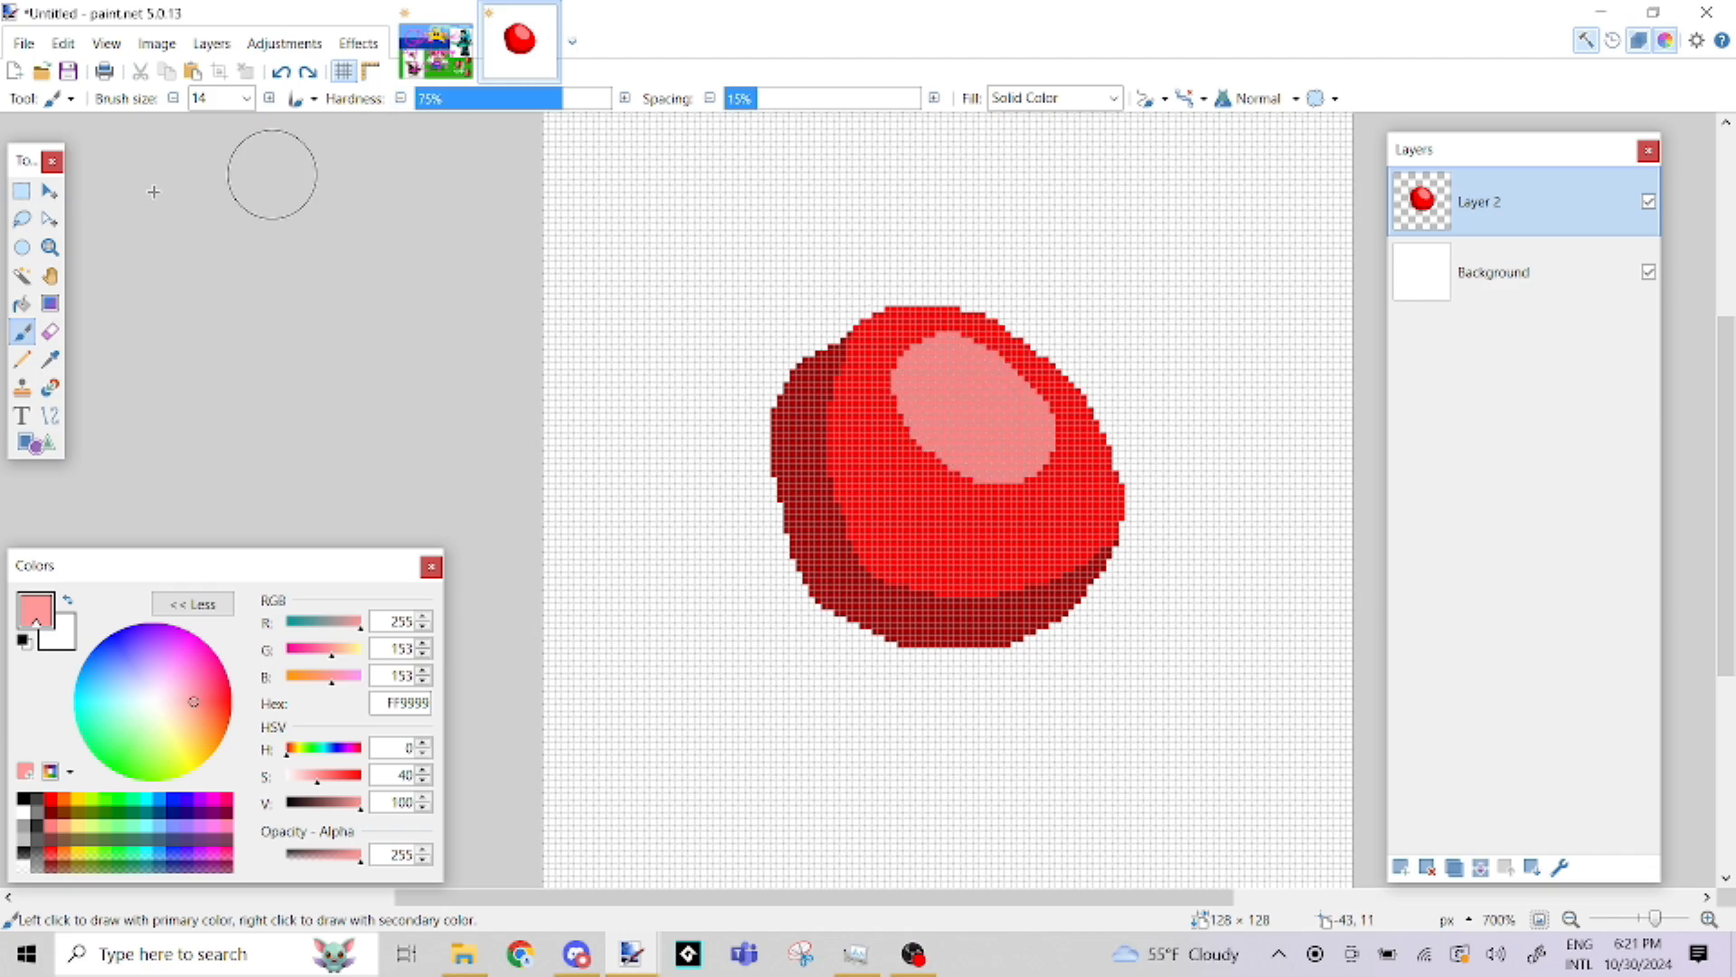
# Switch to Rectangle Select and hide Layer 2, which holds the shaded blob
pyautogui.click(21, 190)
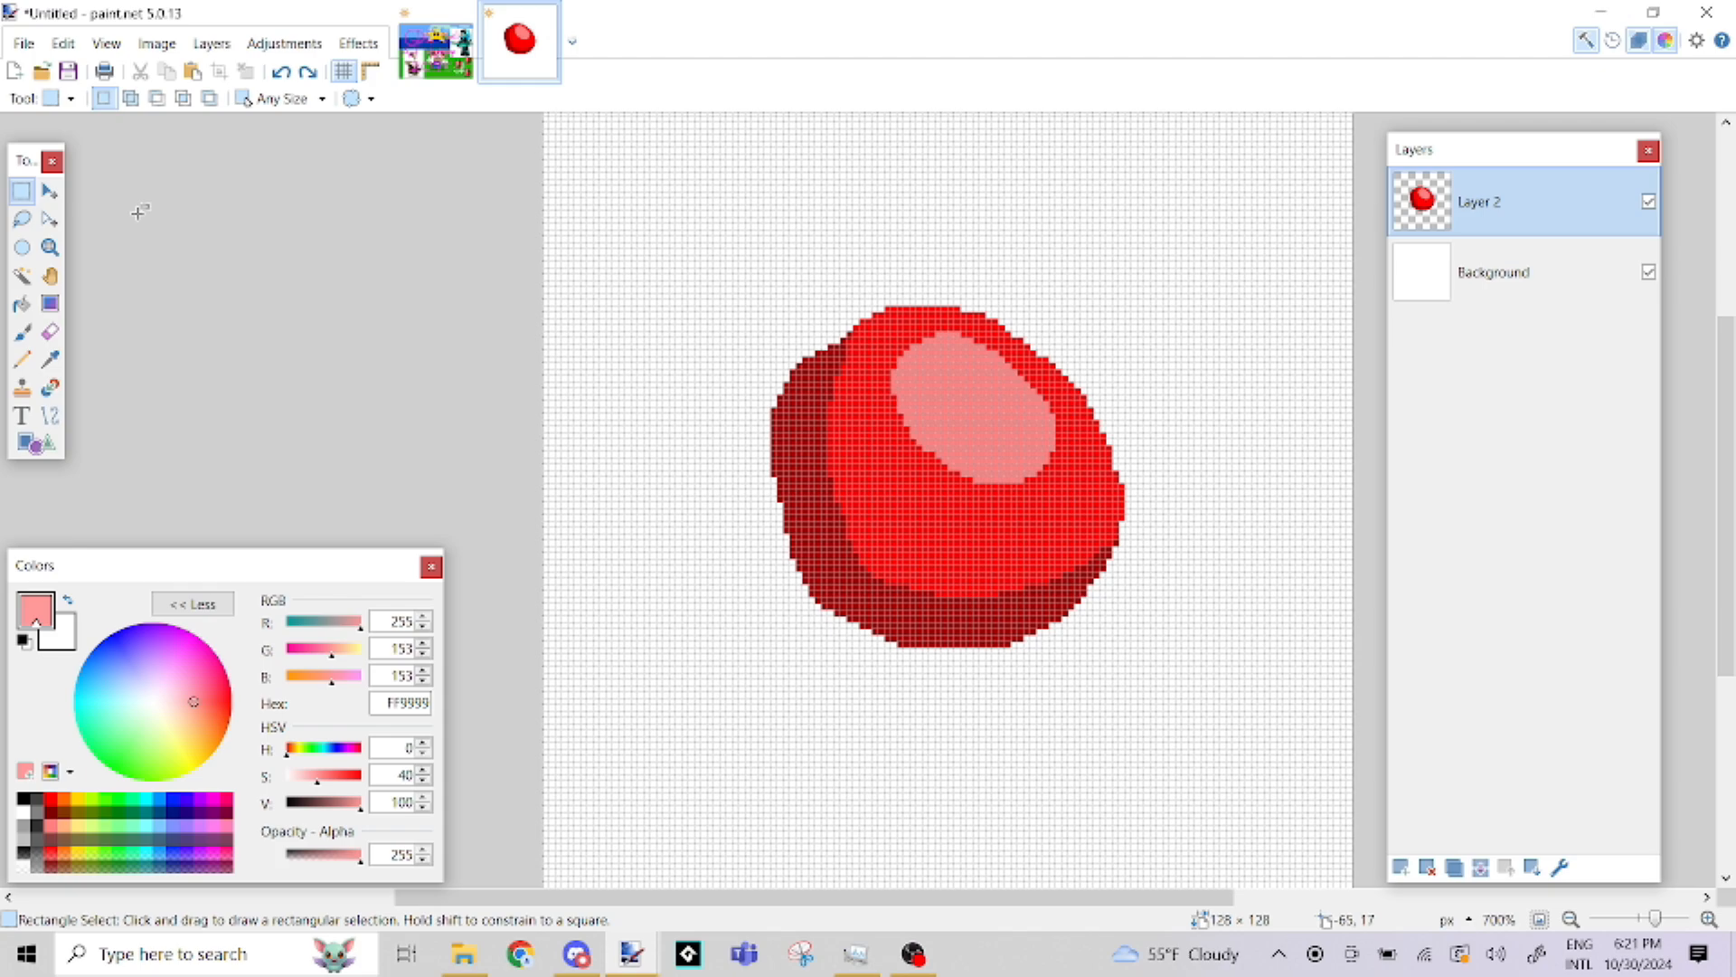
pyautogui.click(1651, 204)
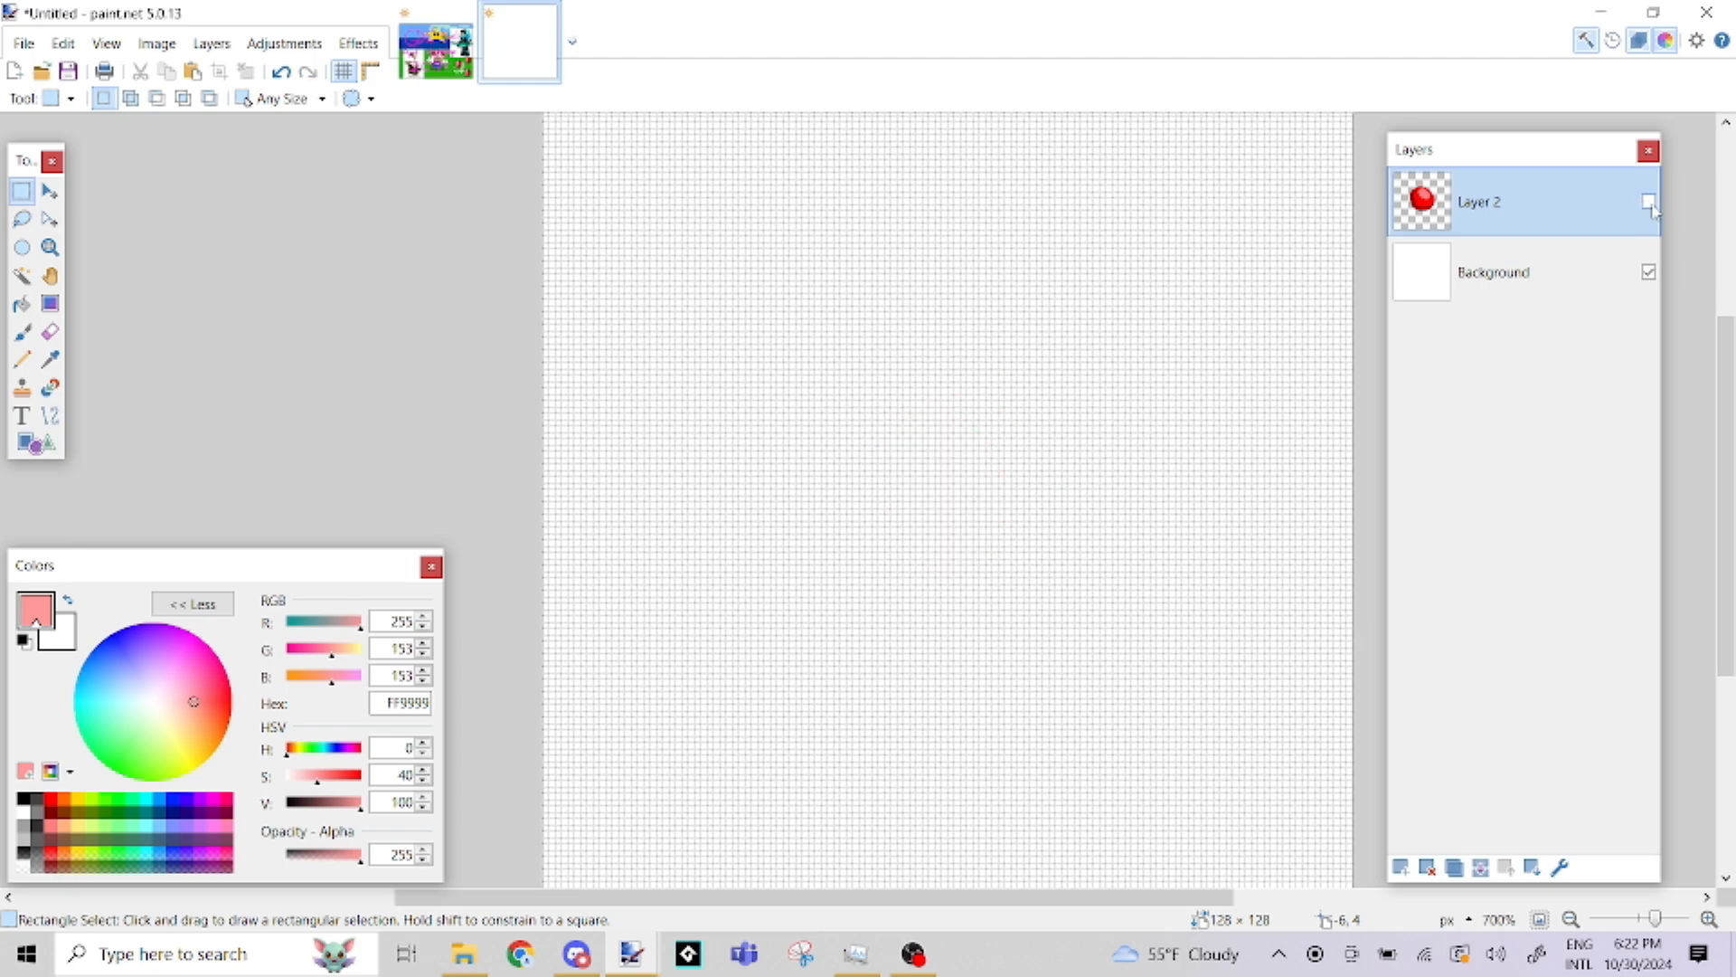
pyautogui.click(1650, 204)
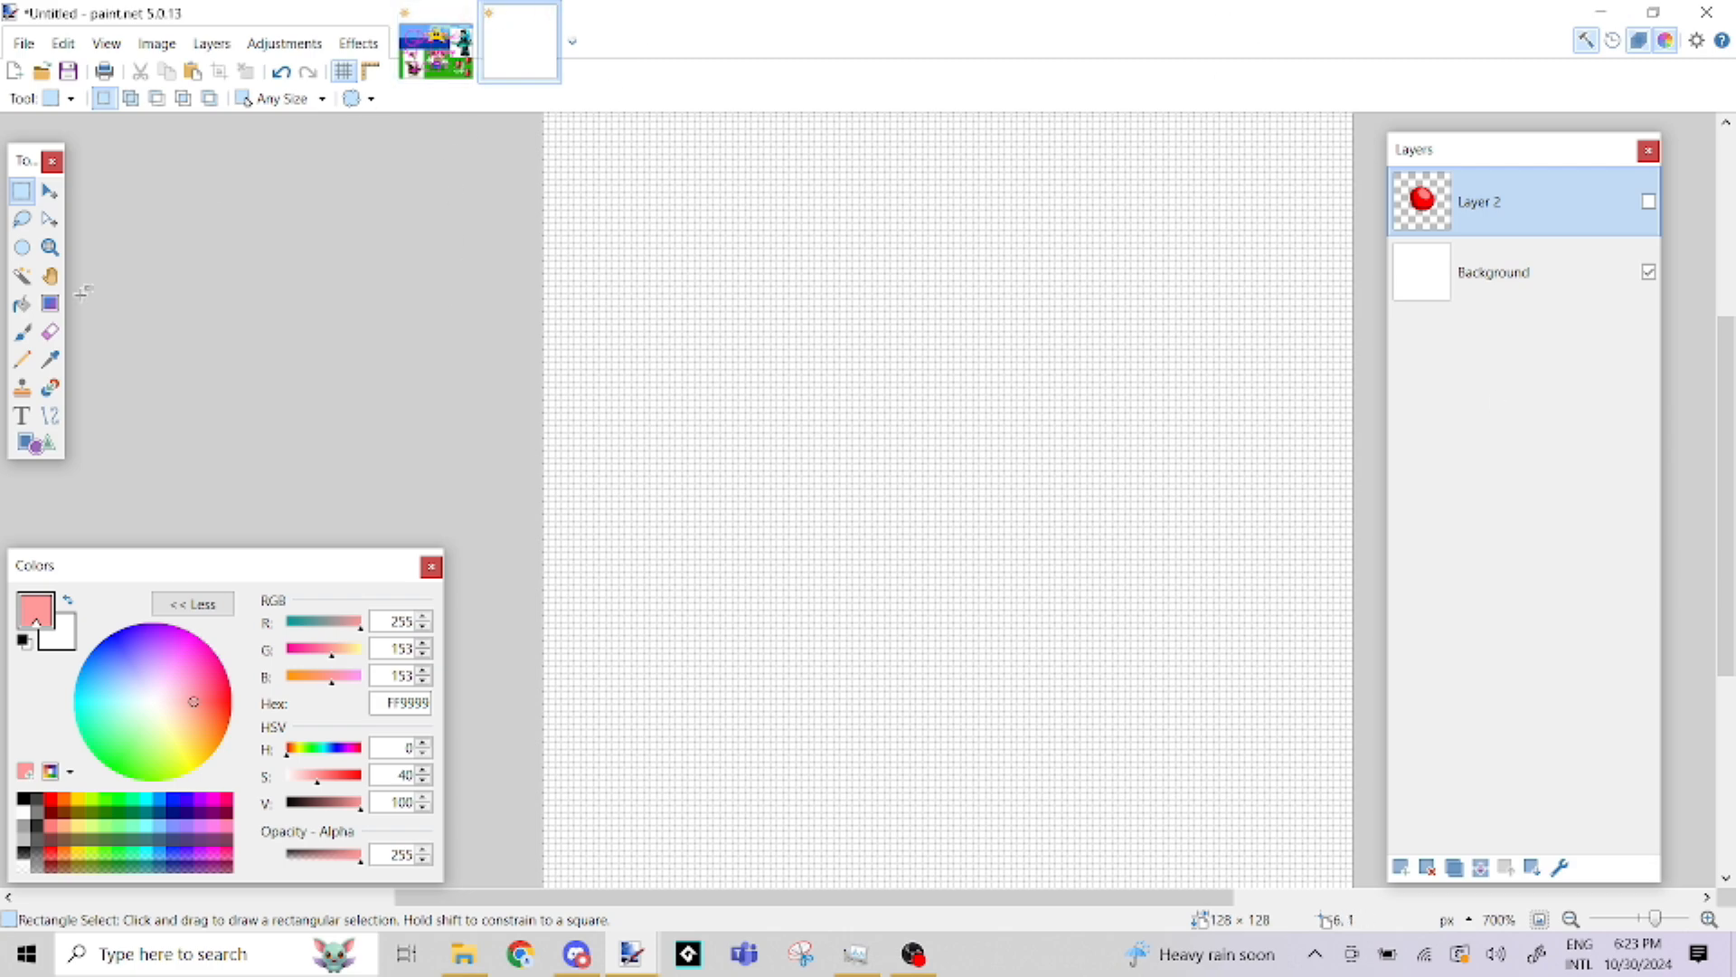
# Choose the Pencil with pure red (FF0000), and try adding an empty layer and deleting it
pyautogui.click(22, 333)
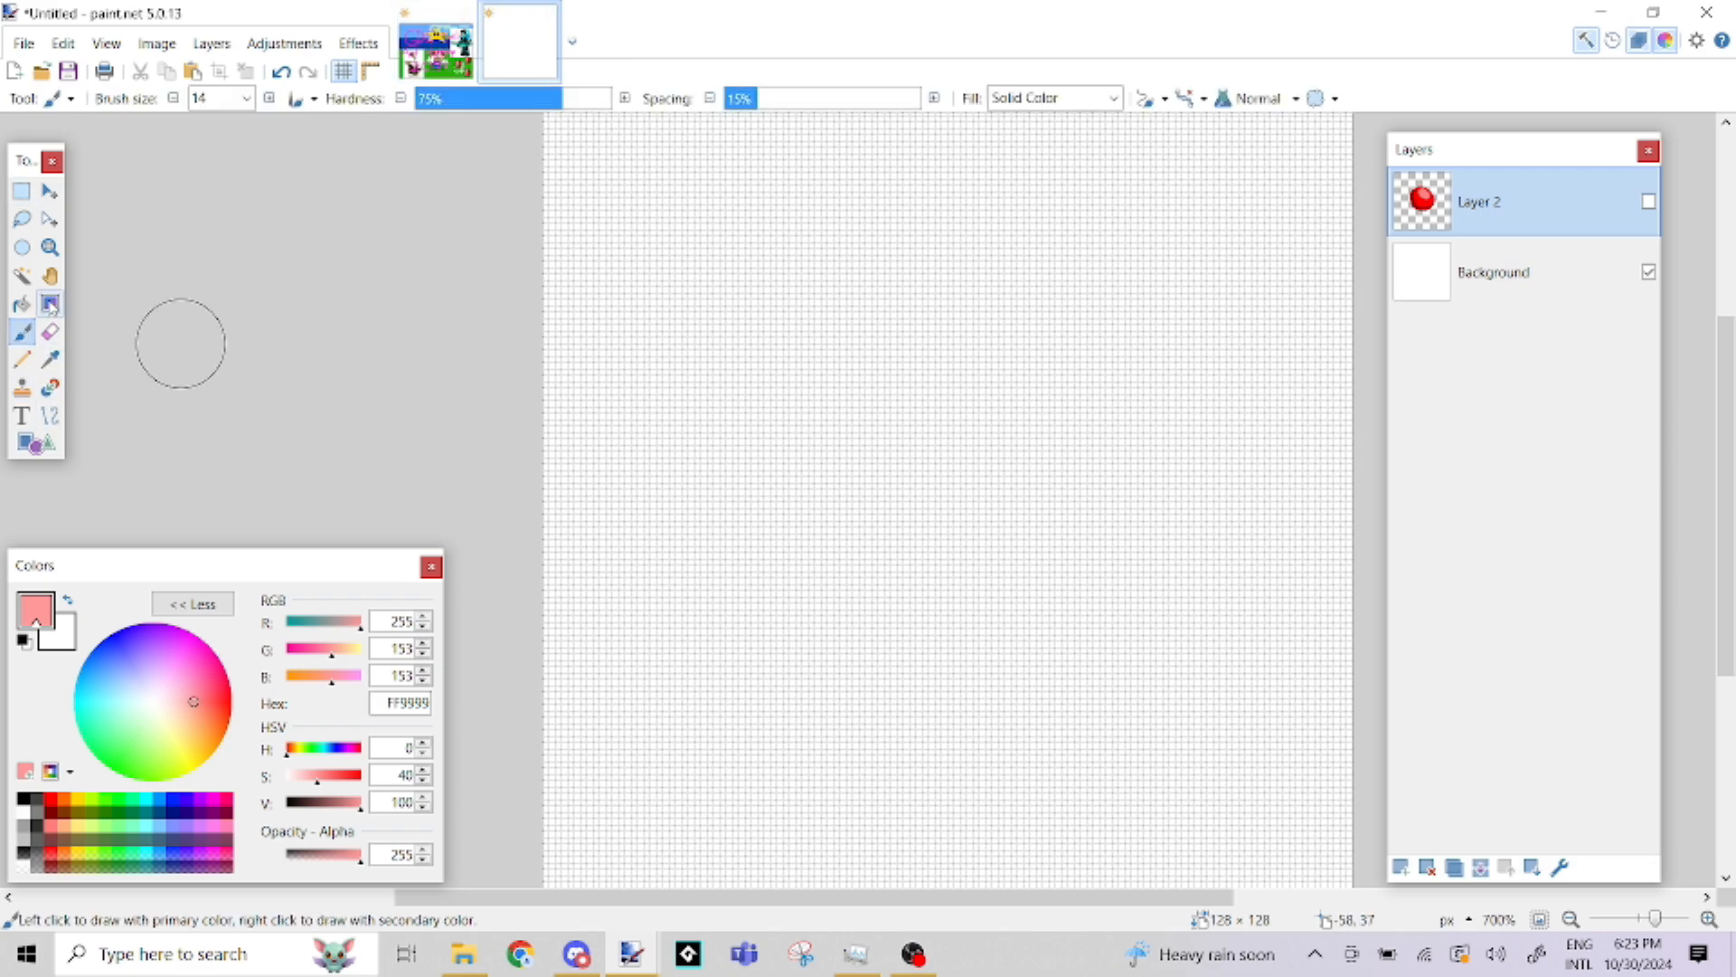
pyautogui.click(19, 363)
pyautogui.click(52, 801)
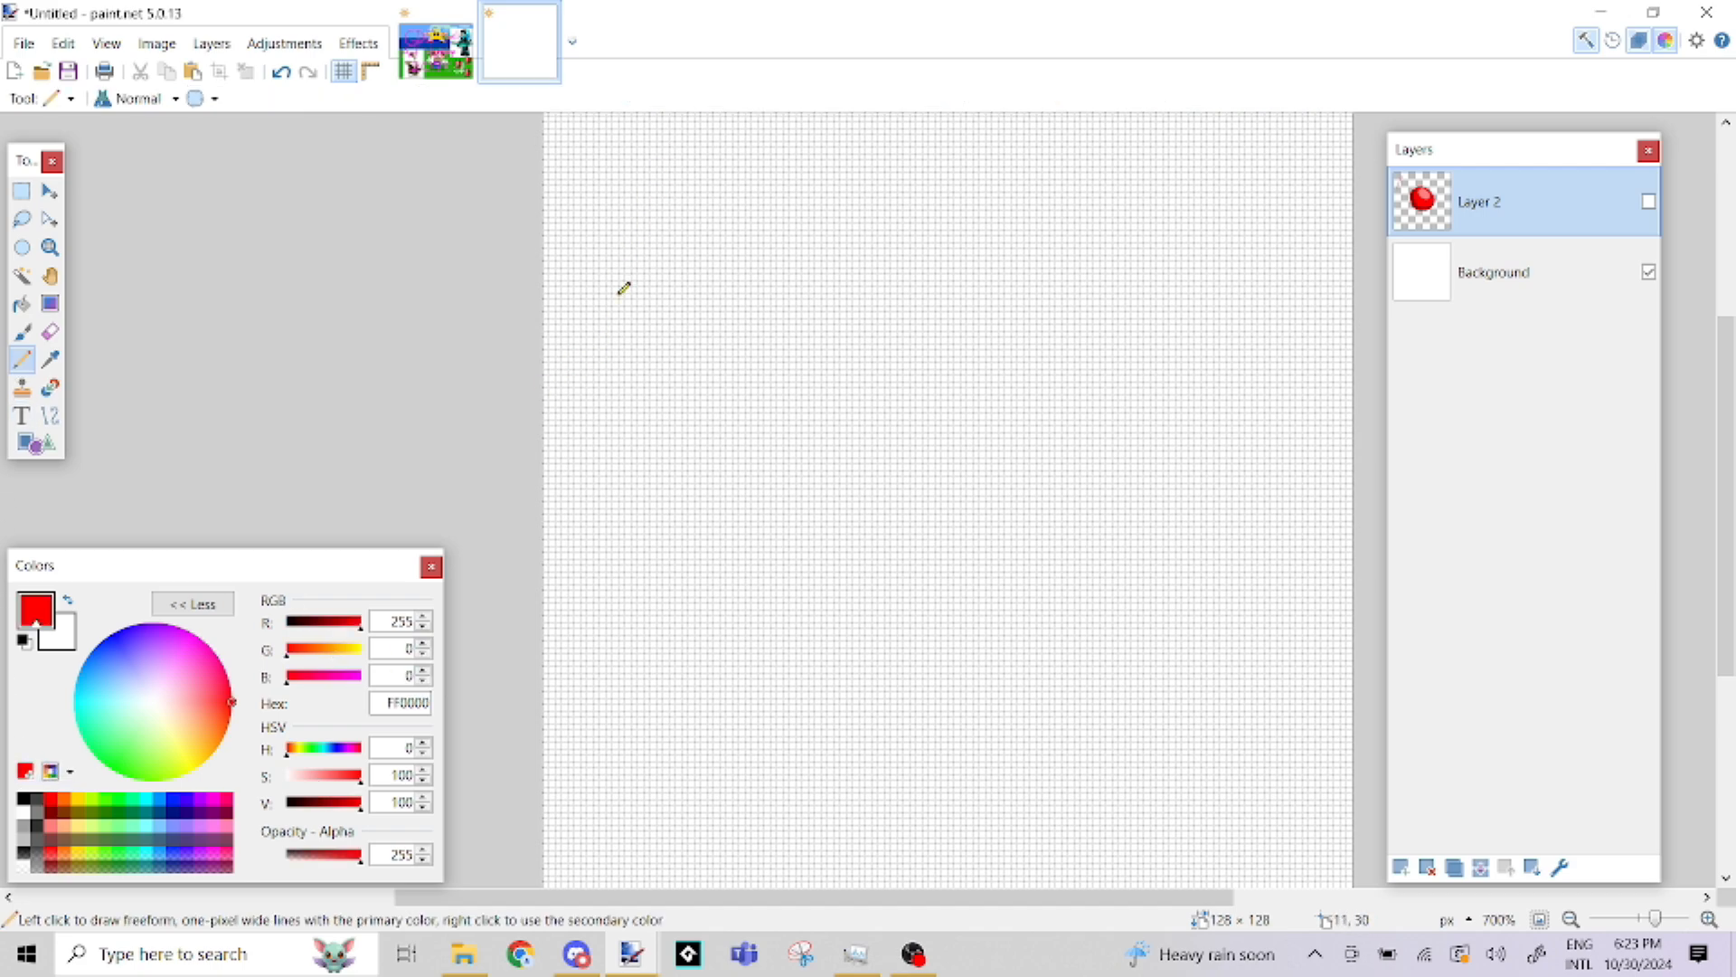
pyautogui.click(1401, 867)
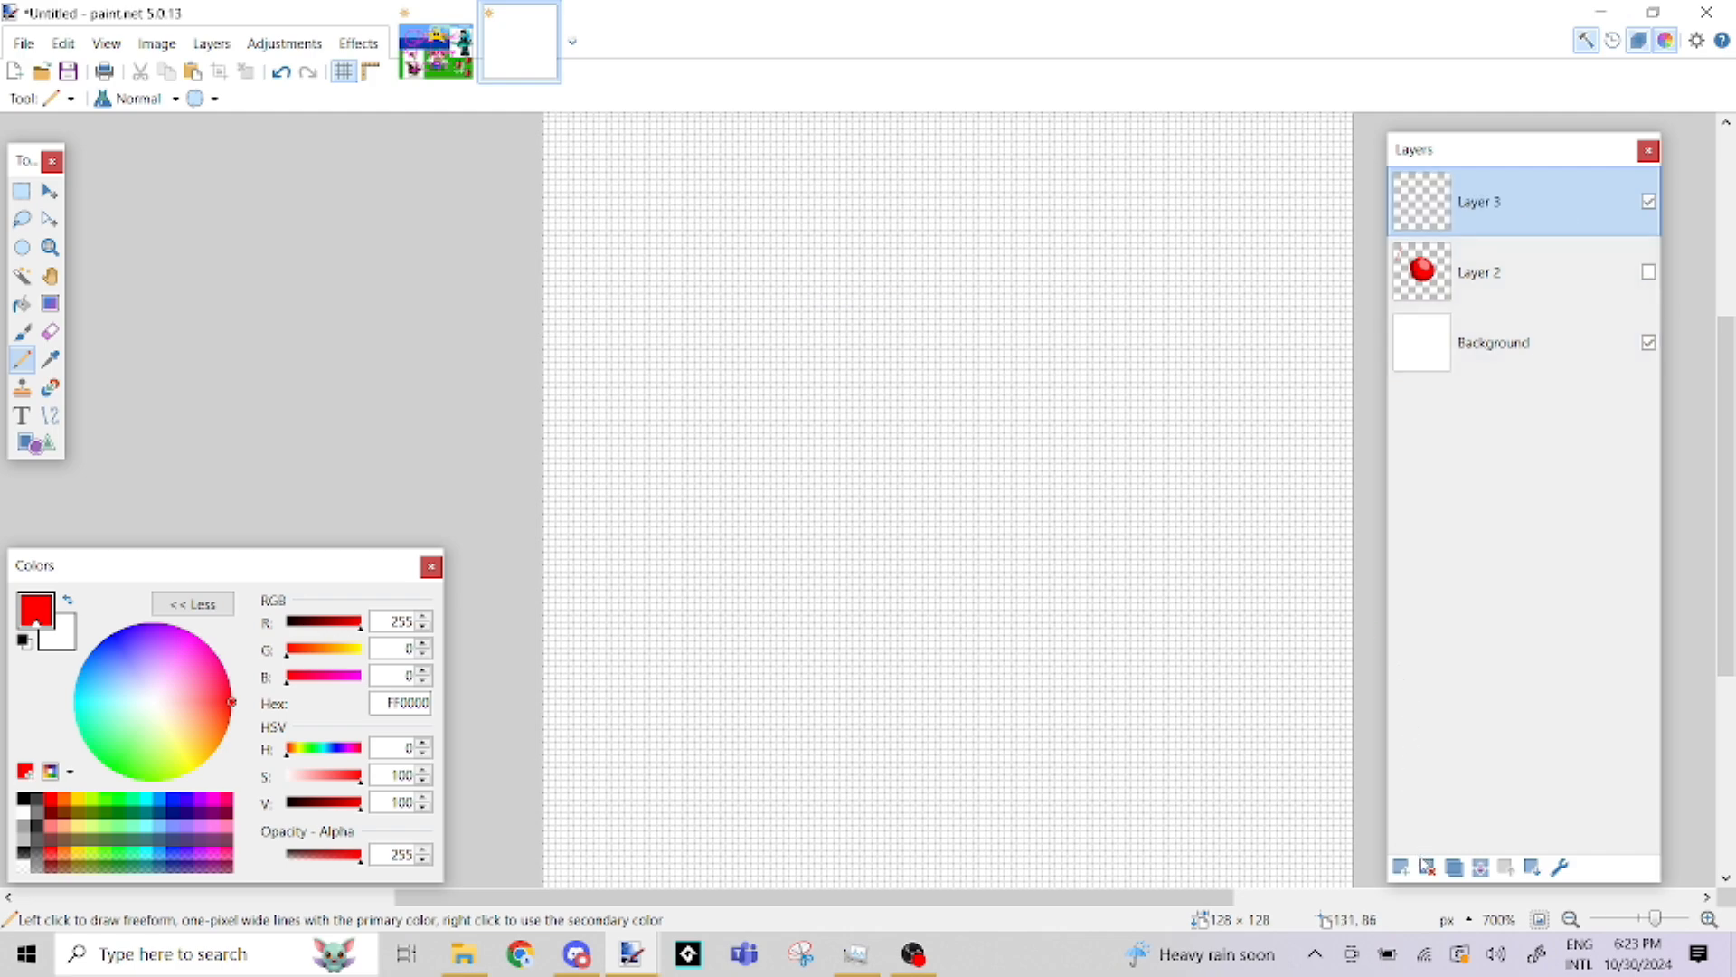
pyautogui.hotkey('ctrl', 'shift', 'Delete')
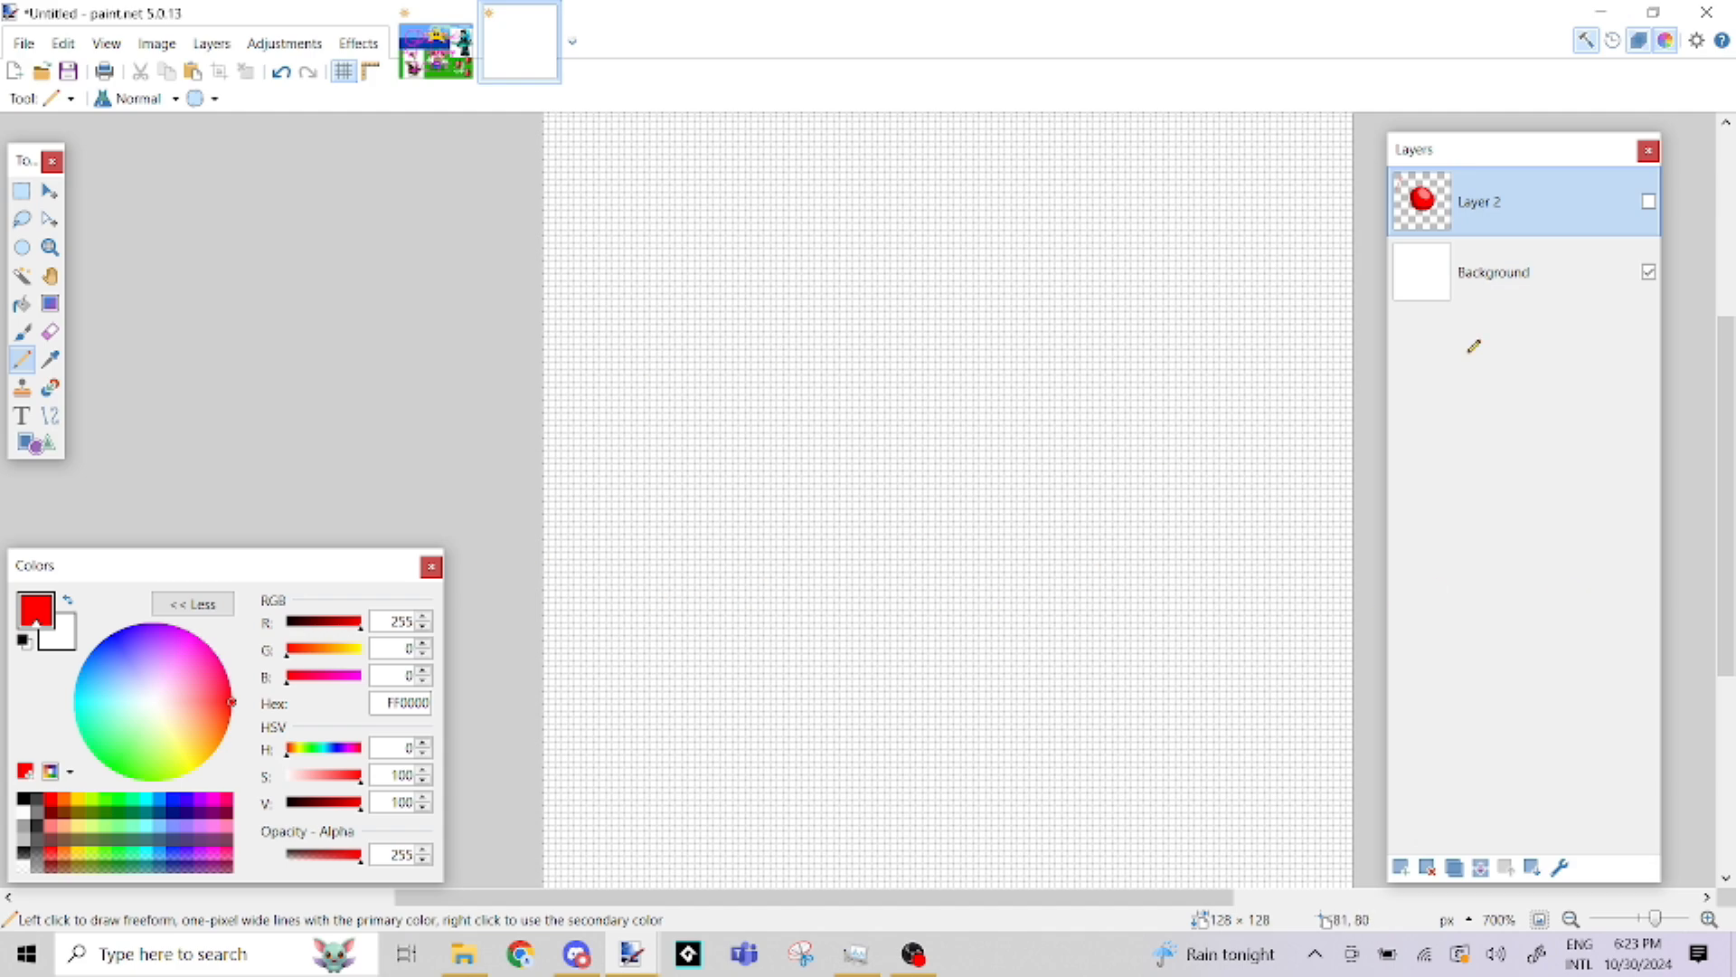
# Show Layer 2 briefly to check the blob, hide it again and add a new layer above it
pyautogui.click(1649, 203)
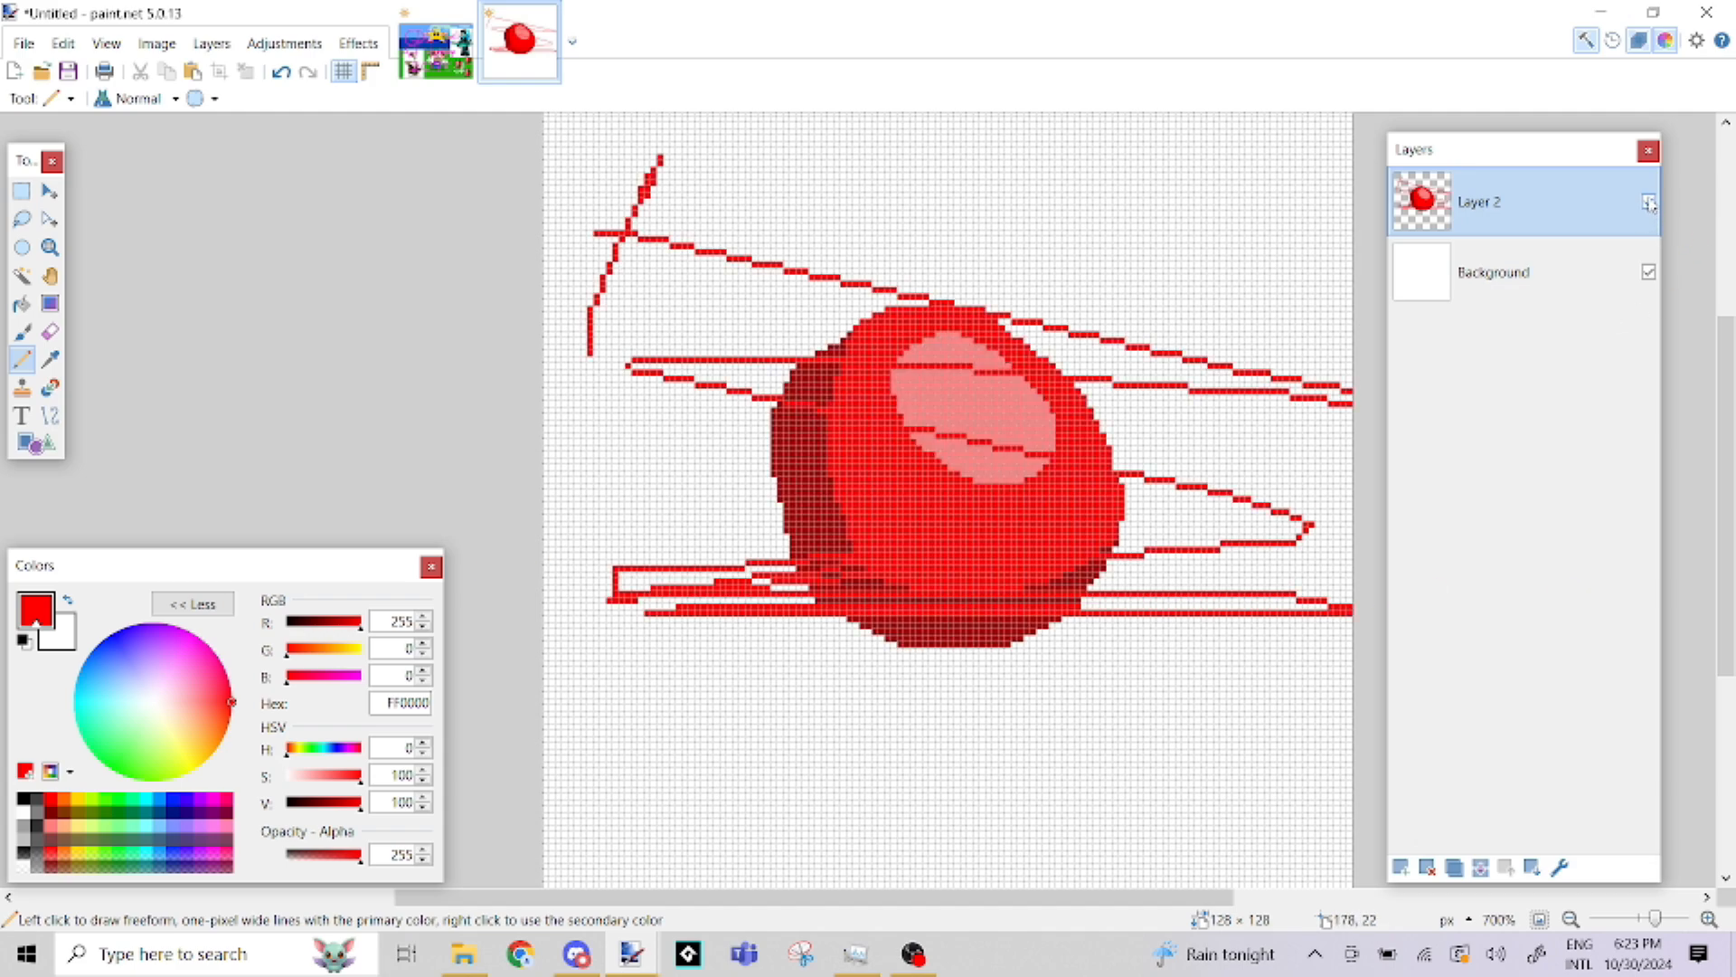
pyautogui.click(1649, 204)
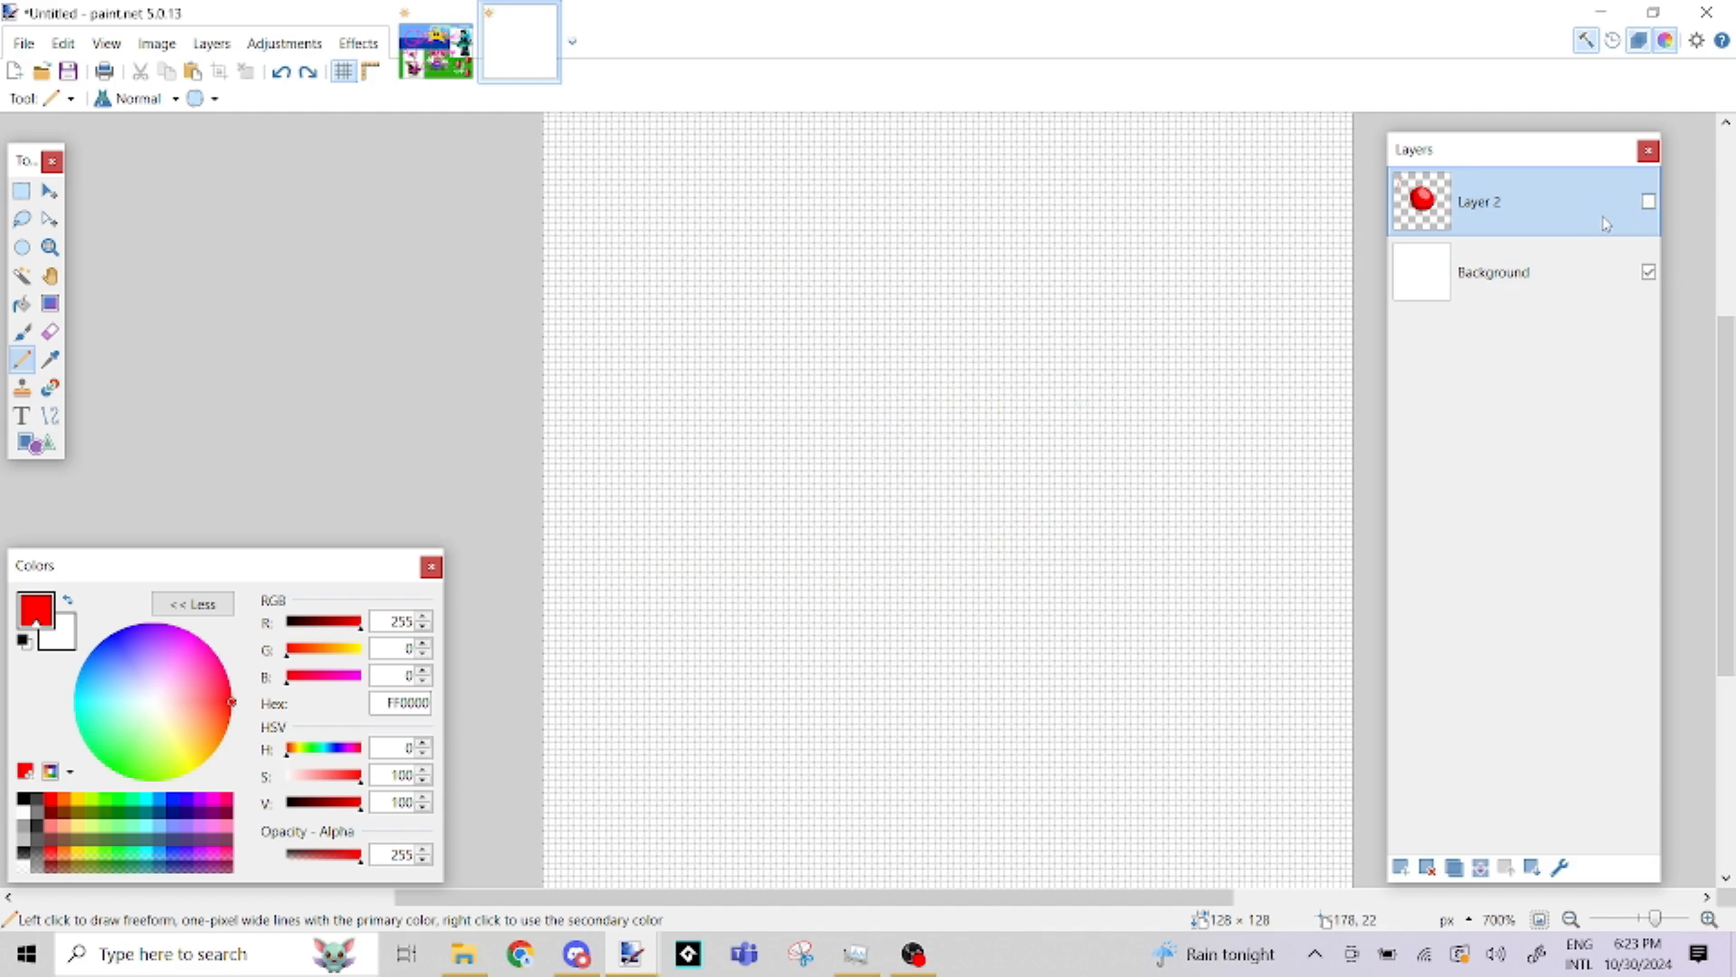
pyautogui.hotkey('ctrl', 'shift', 'n')
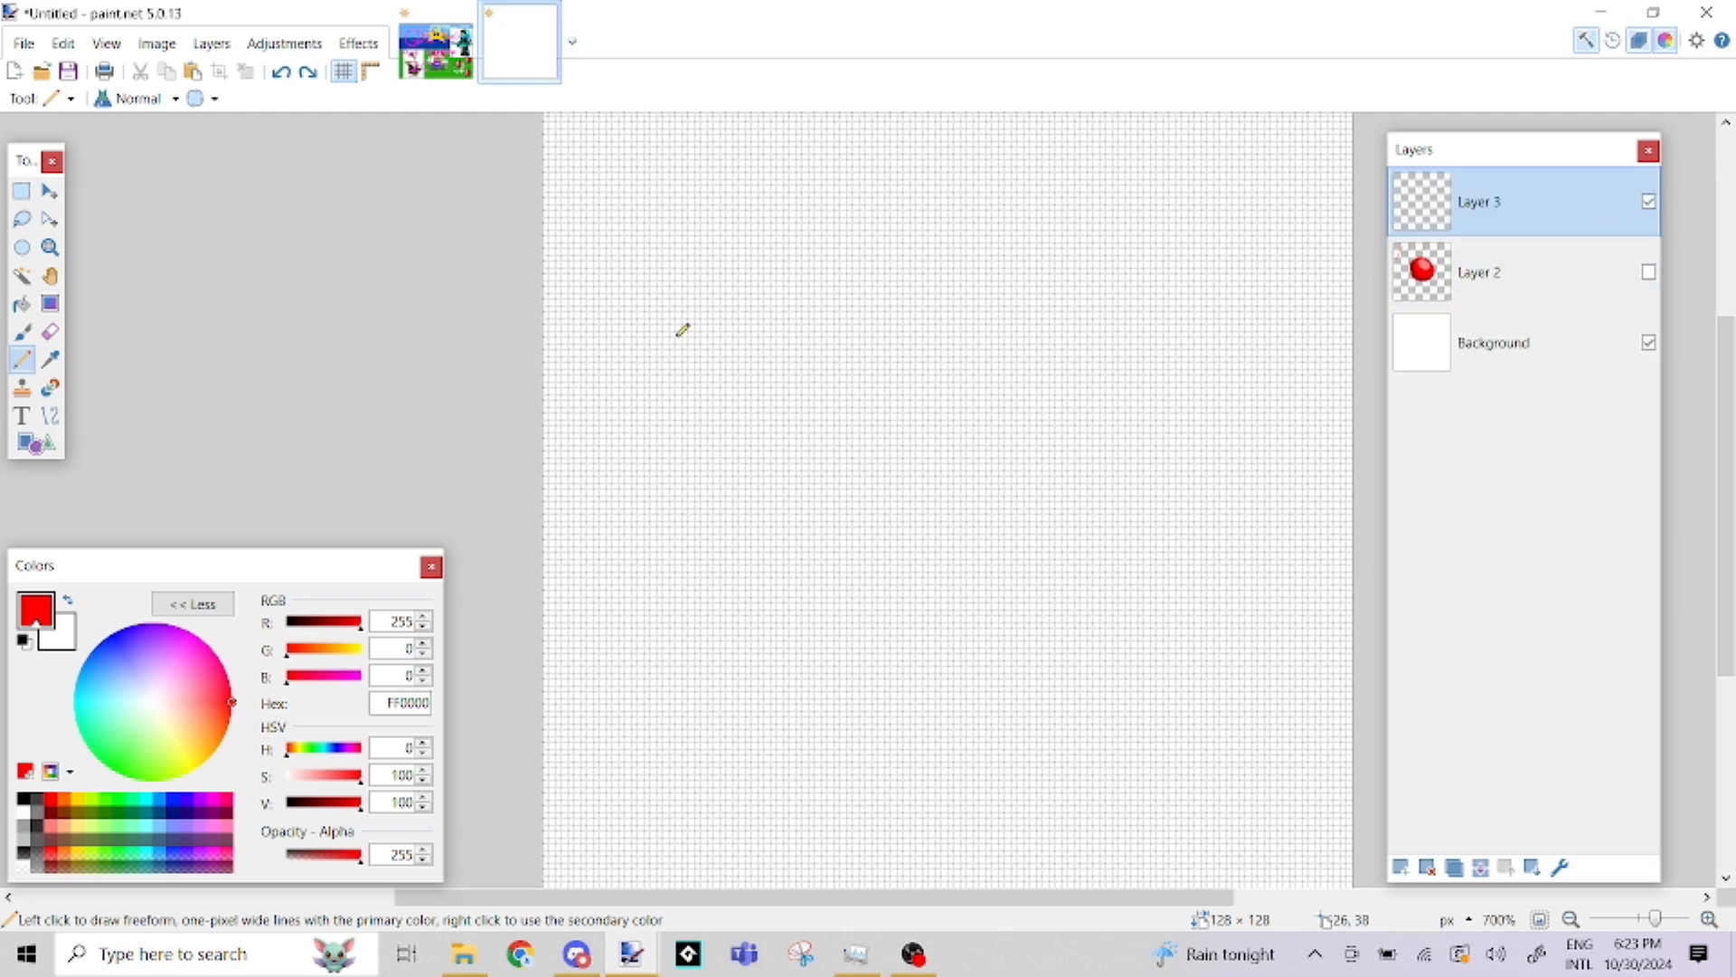
# Try freehand red Pencil lines in the upper left of the new layer, and undo all of them
pyautogui.moveTo(587, 360)
pyautogui.mouseDown()
pyautogui.moveTo(605, 261)
pyautogui.moveTo(620, 345)
pyautogui.moveTo(664, 261)
pyautogui.moveTo(650, 362)
pyautogui.moveTo(615, 281)
pyautogui.moveTo(620, 240)
pyautogui.moveTo(652, 288)
pyautogui.moveTo(691, 229)
pyautogui.moveTo(699, 306)
pyautogui.moveTo(630, 375)
pyautogui.moveTo(593, 376)
pyautogui.mouseUp()
pyautogui.hotkey('ctrl', 'z')
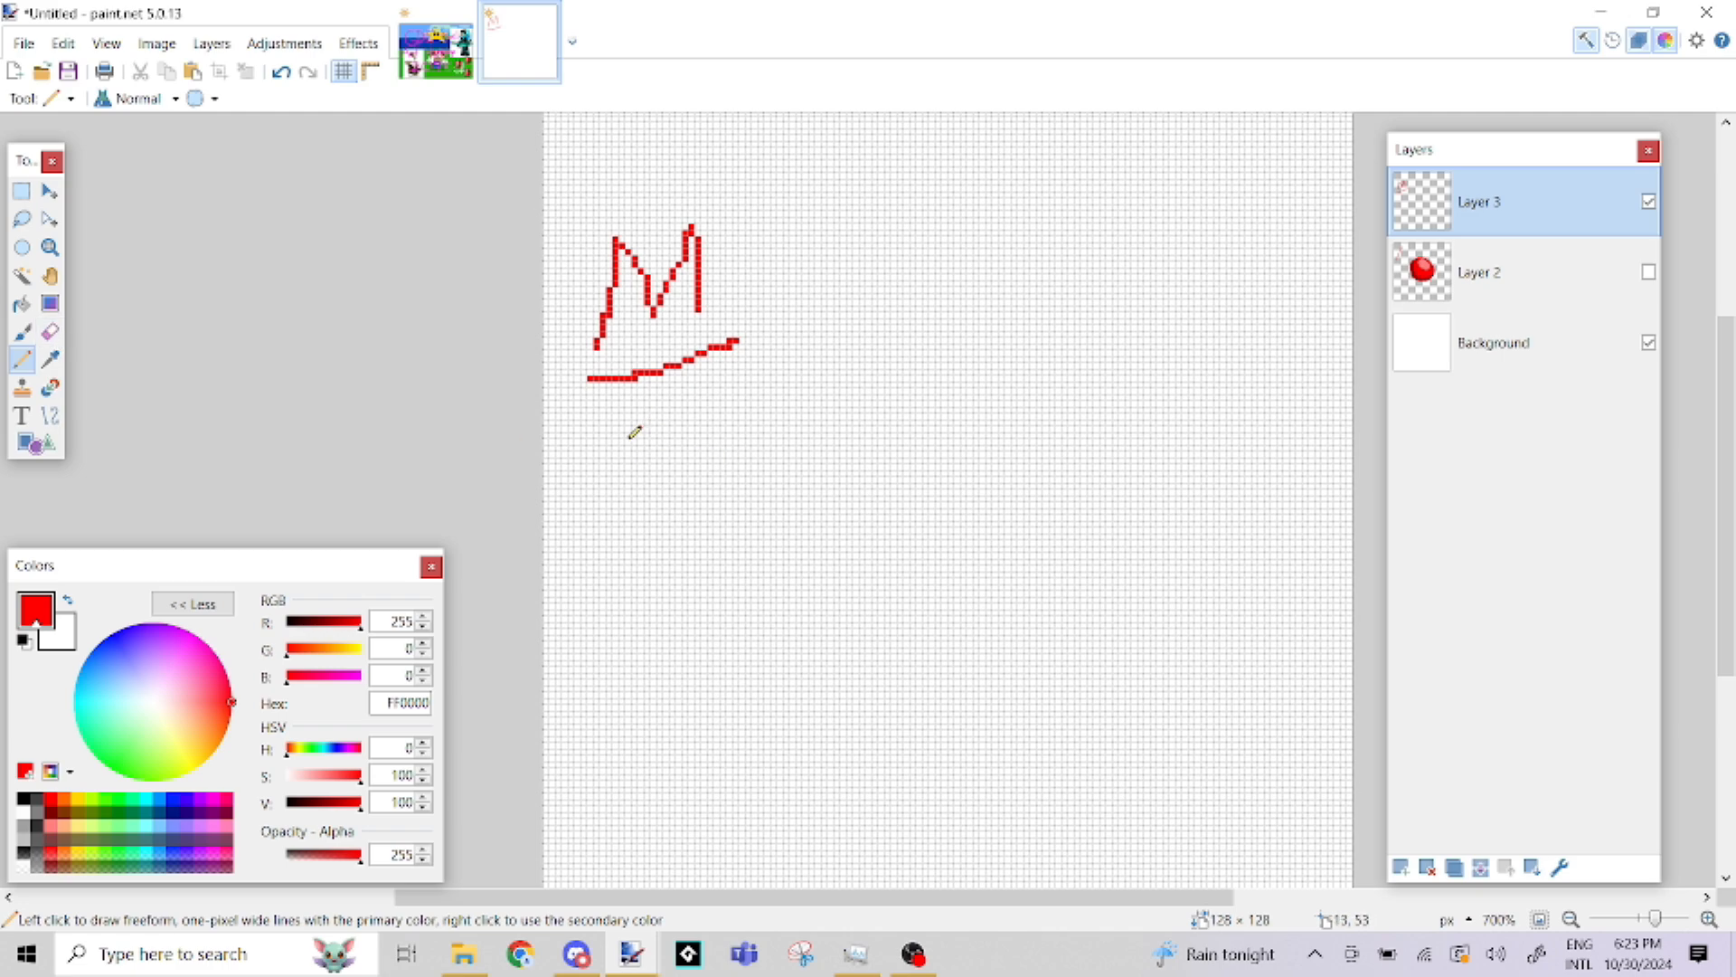
pyautogui.hotkey('ctrl', 'z')
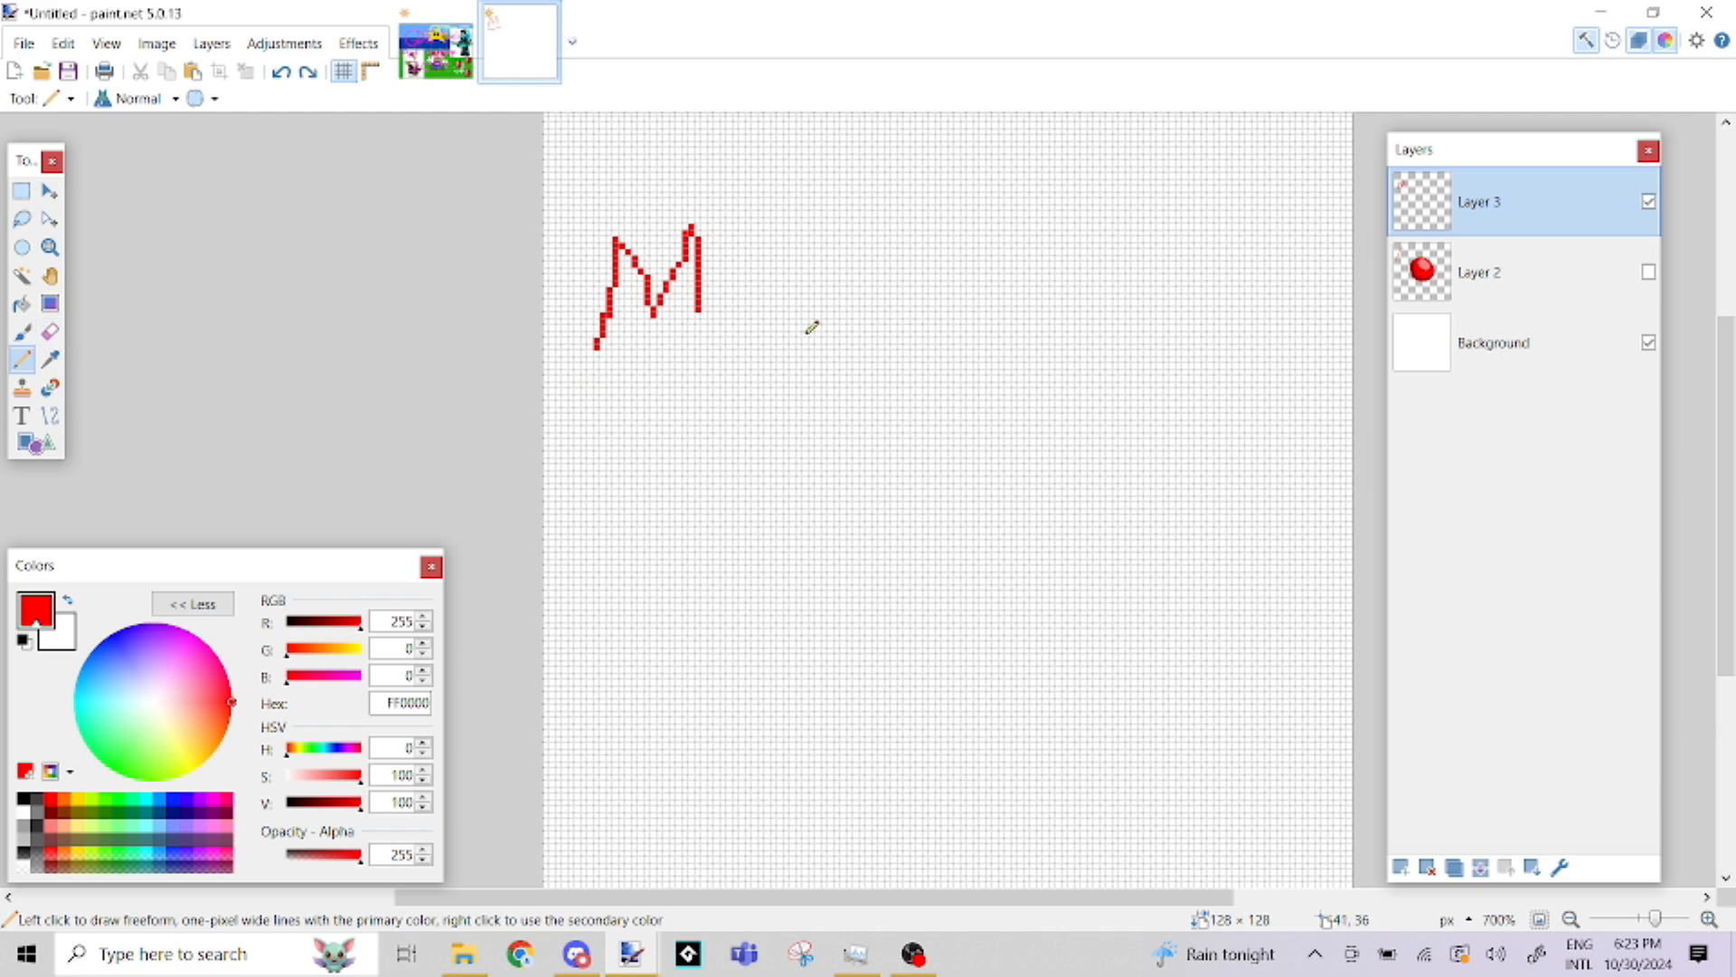
pyautogui.hotkey('ctrl', 'z')
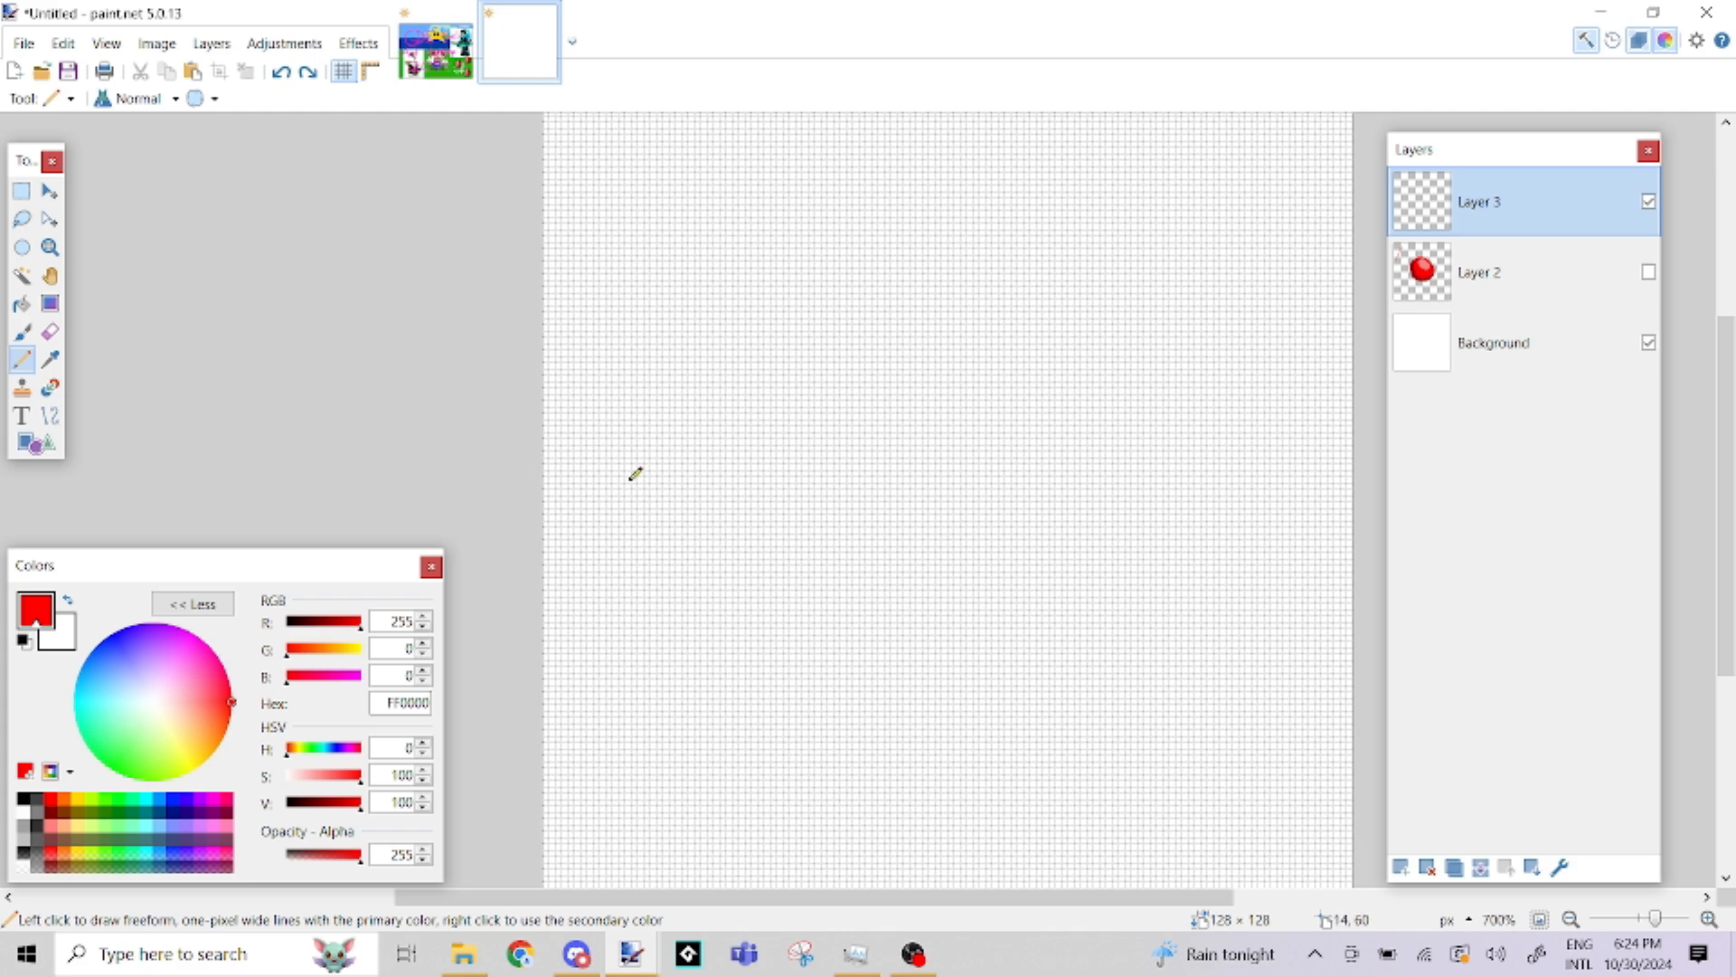
# Switch to the Paintbrush and set the primary color to orange (FF6A00)
pyautogui.click(23, 331)
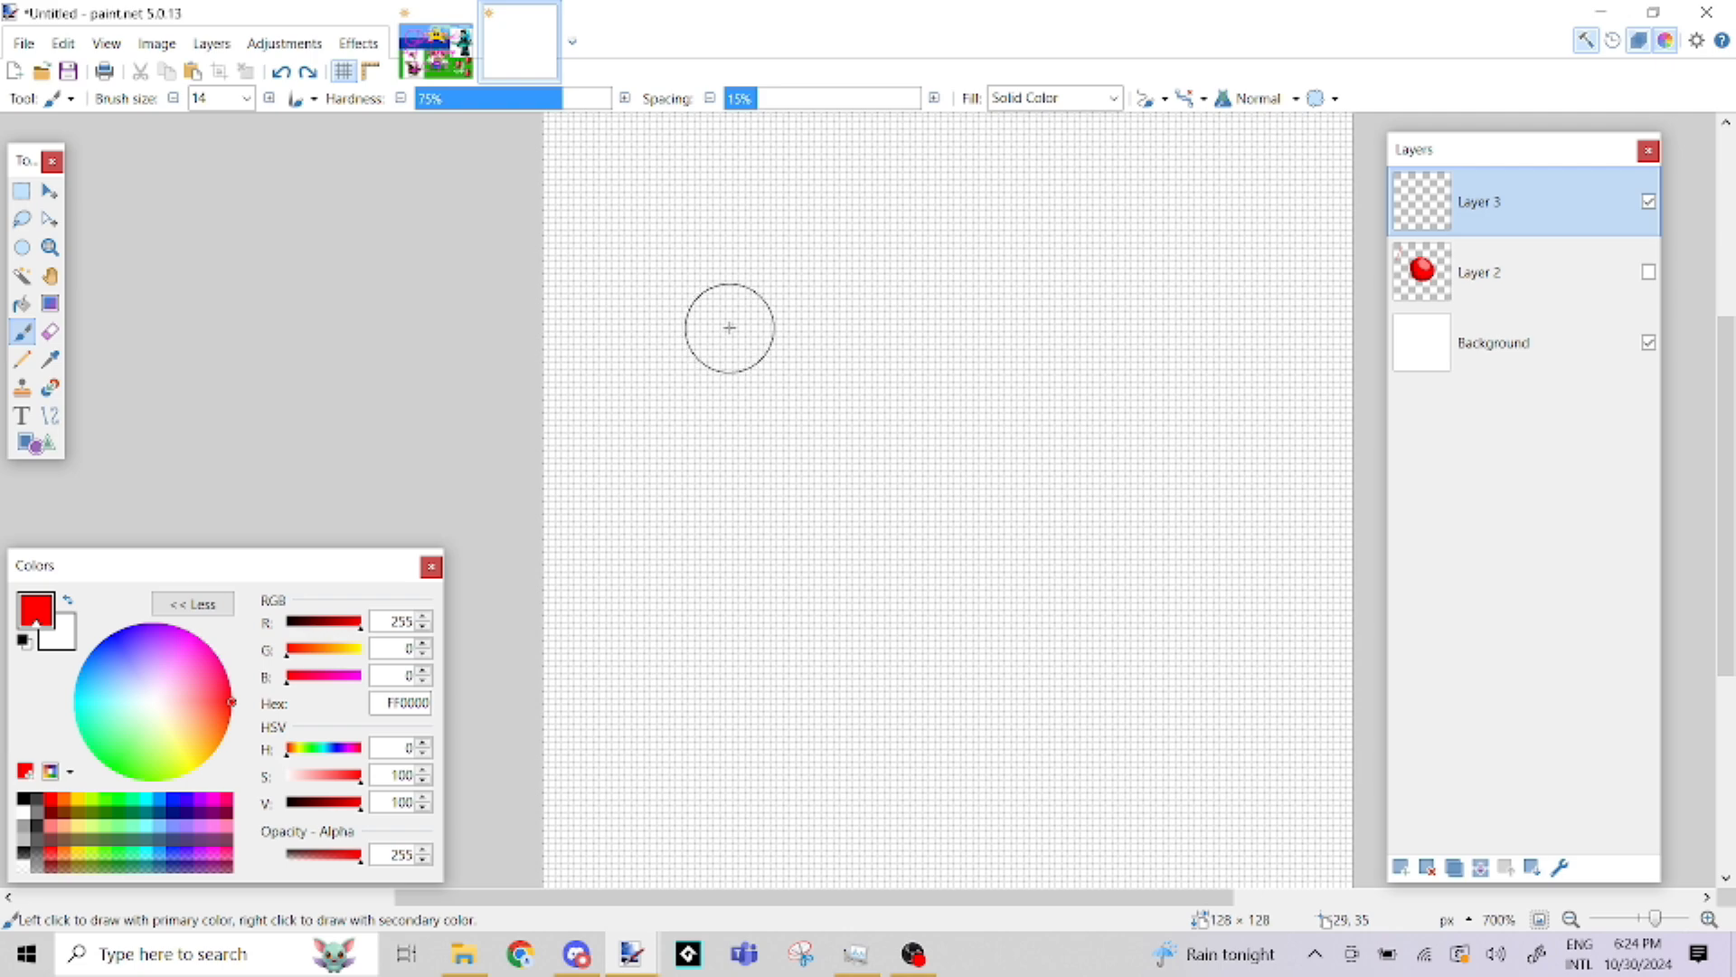
pyautogui.scroll(-1, 802, 383)
pyautogui.scroll(-1, 723, 362)
pyautogui.scroll(1, 659, 337)
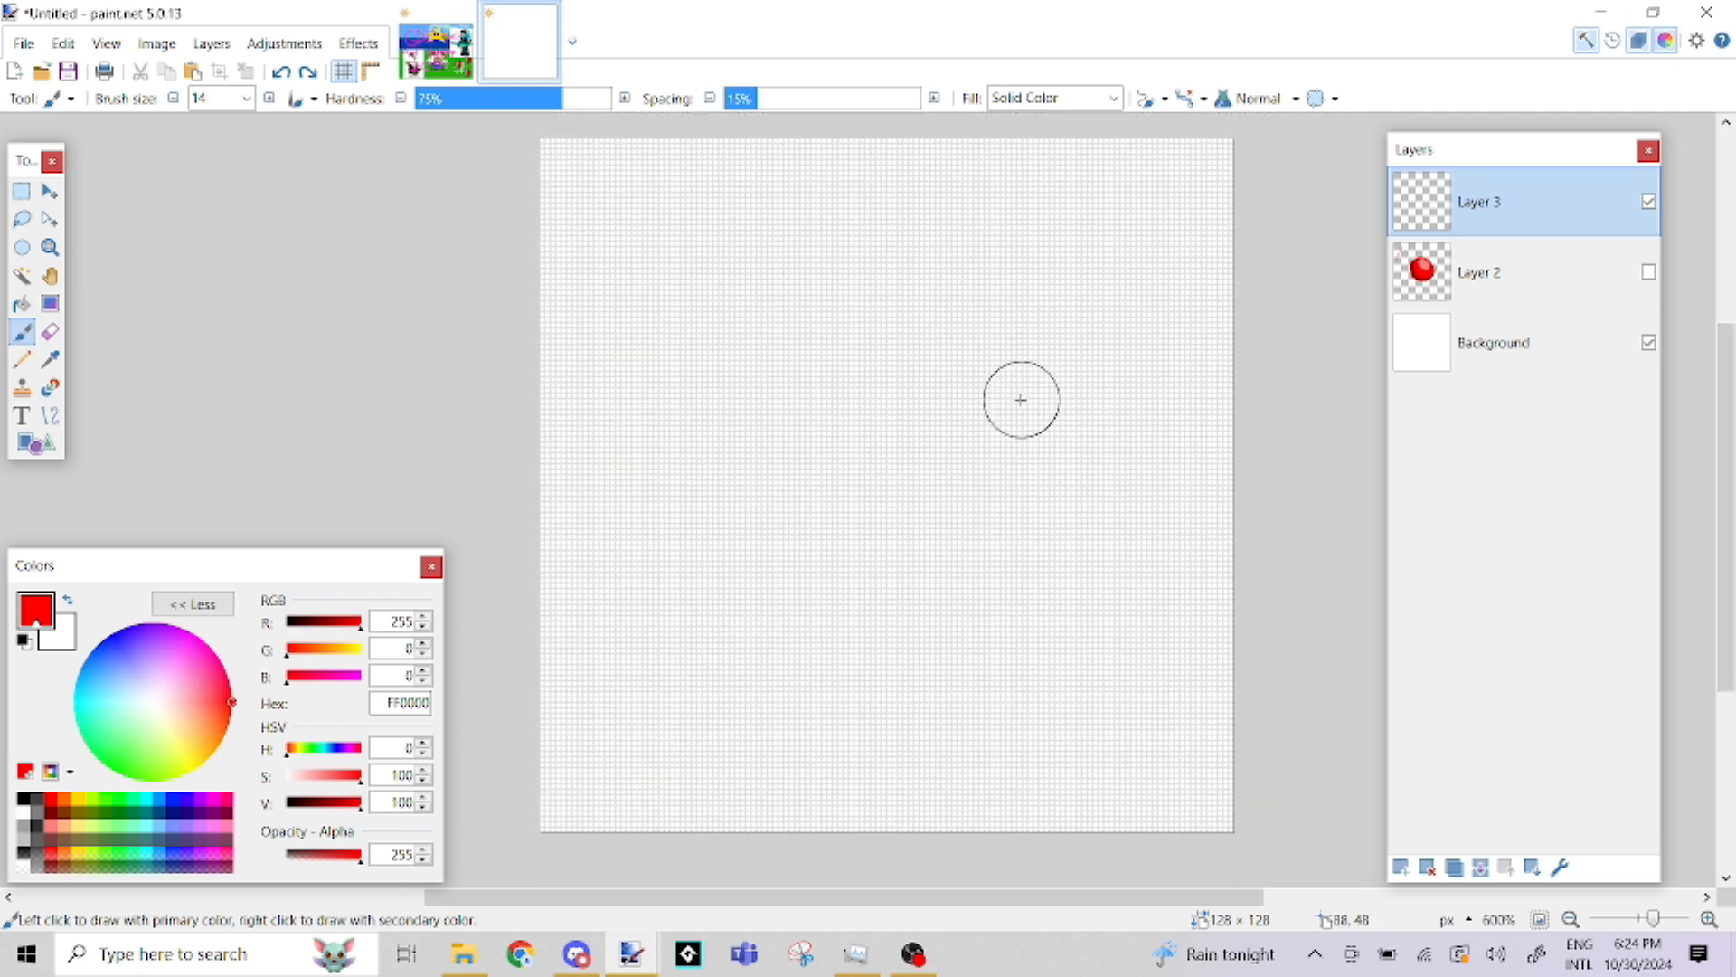
pyautogui.click(195, 98)
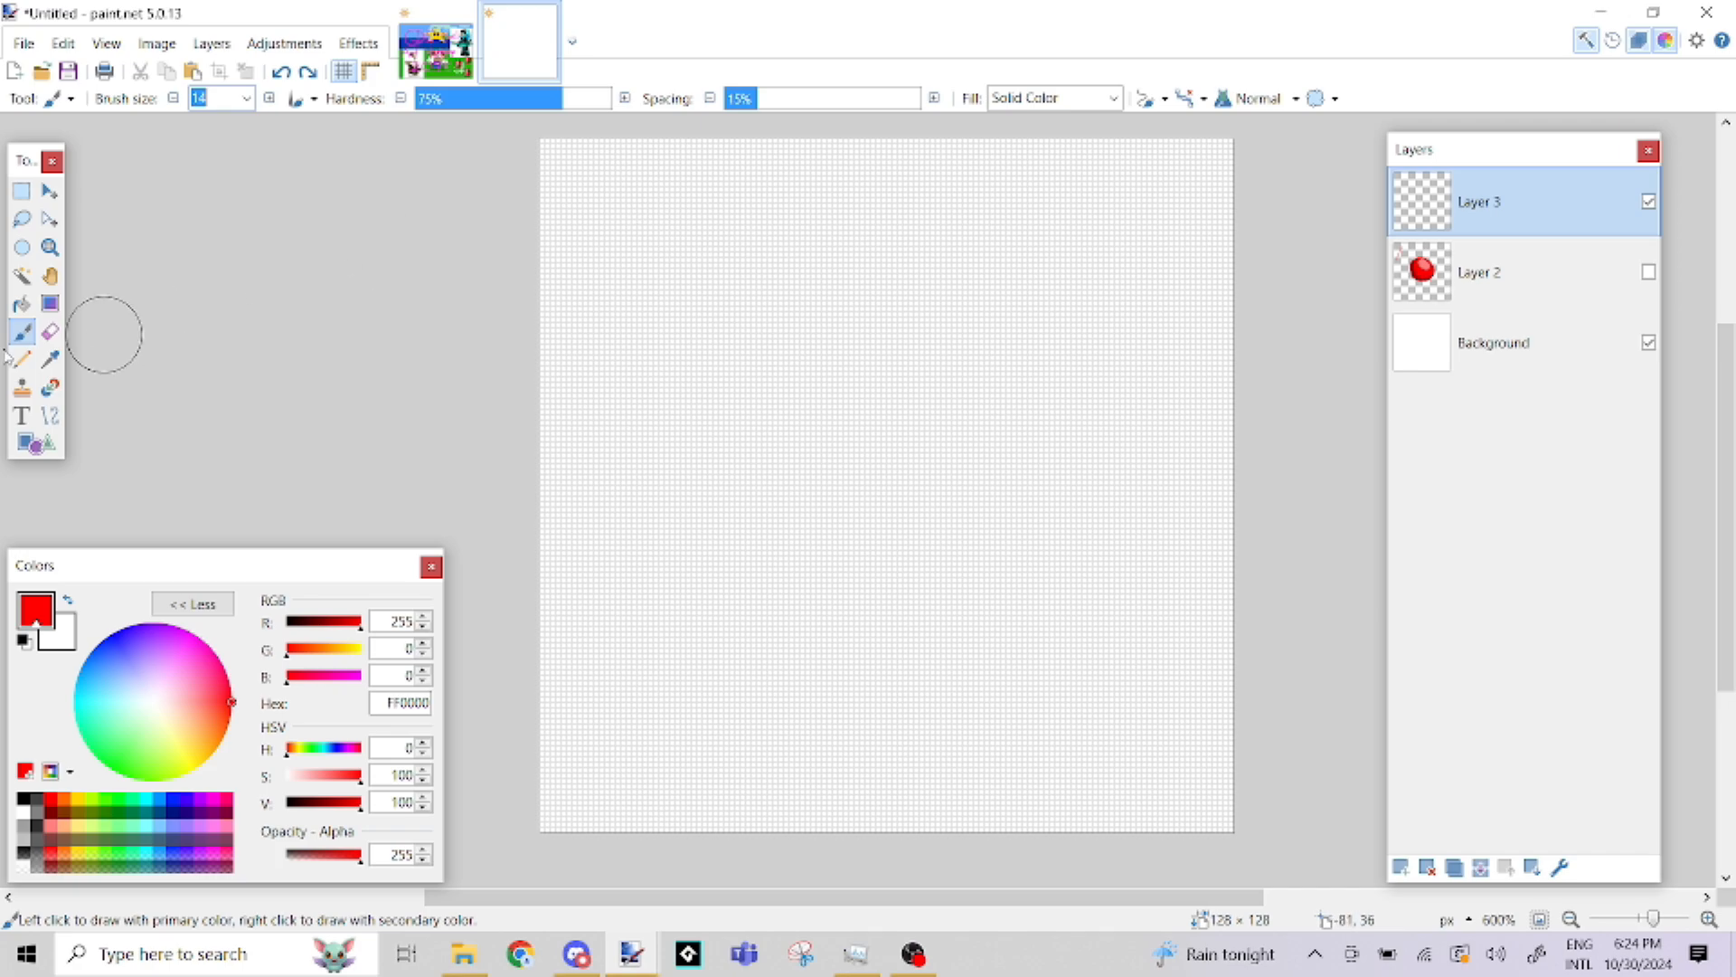
pyautogui.click(144, 798)
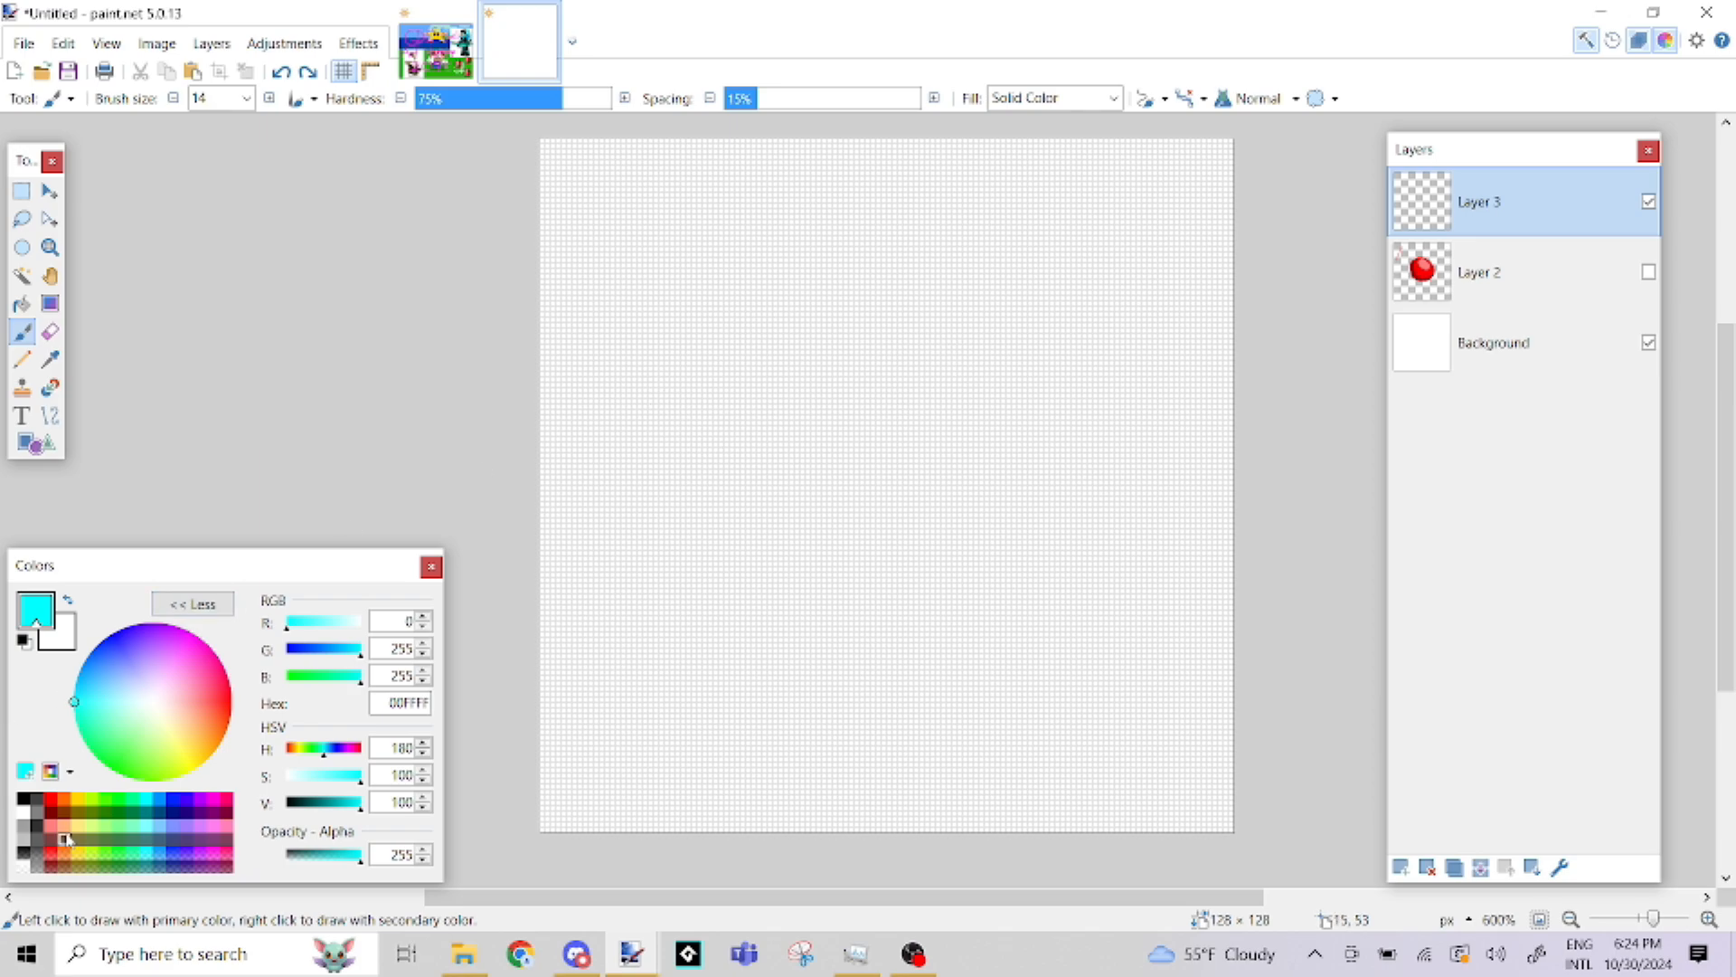
pyautogui.click(66, 802)
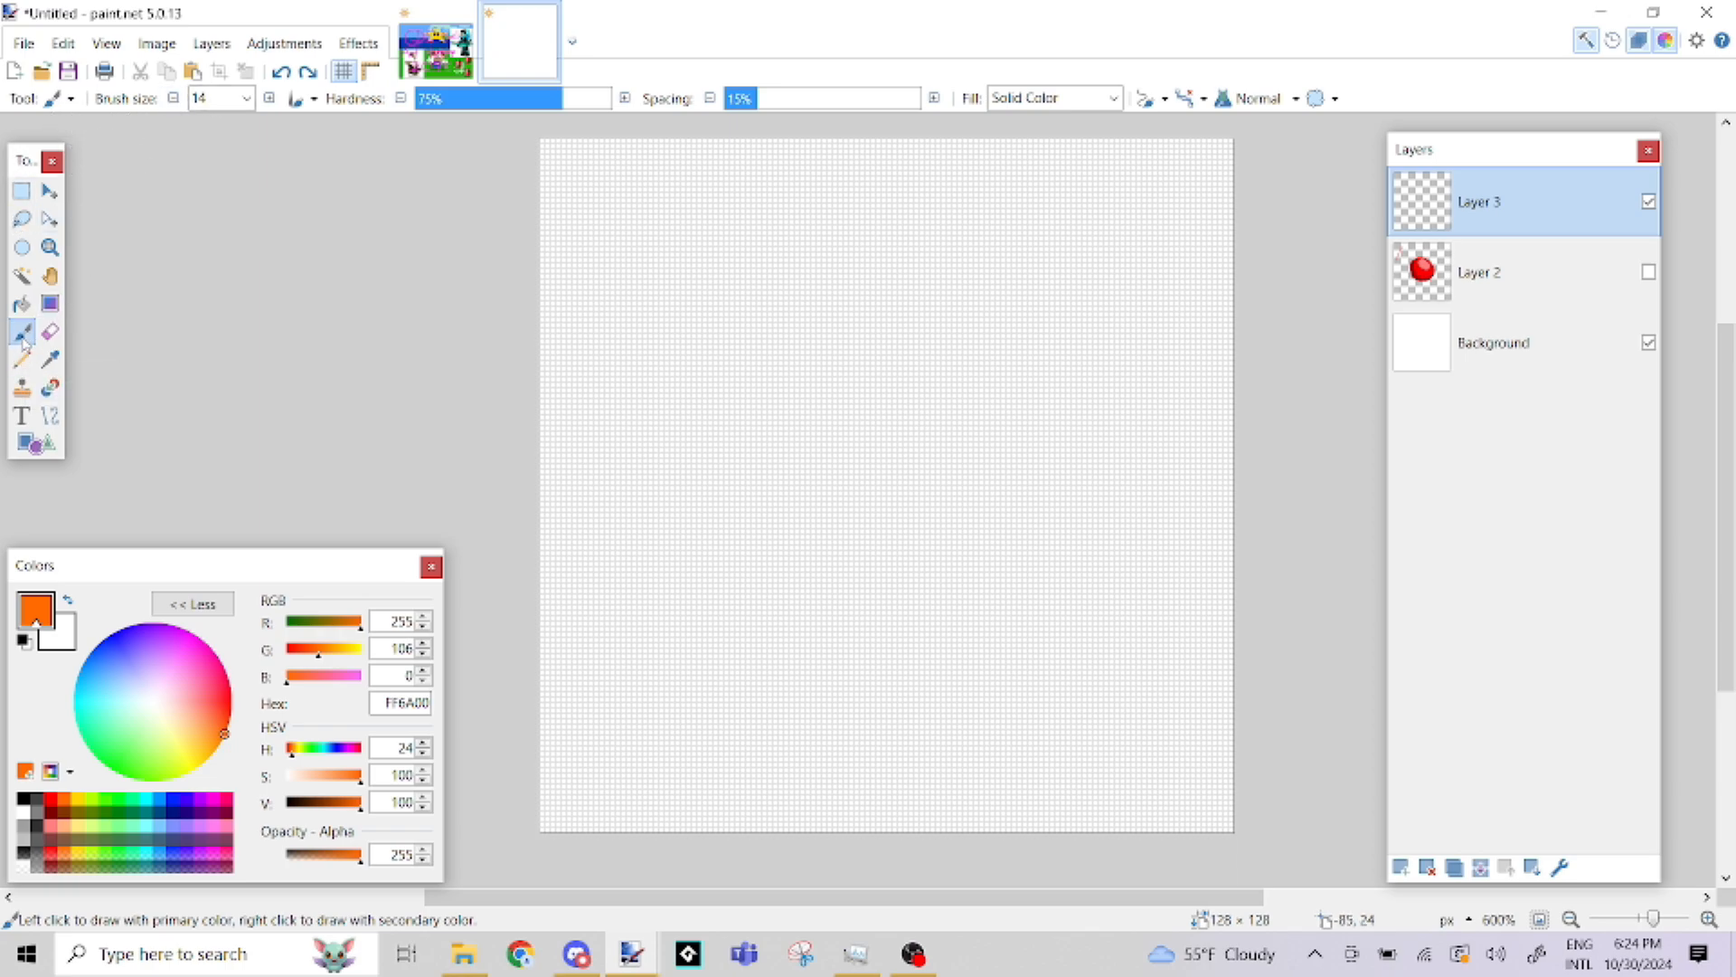
pyautogui.doubleClick(231, 99)
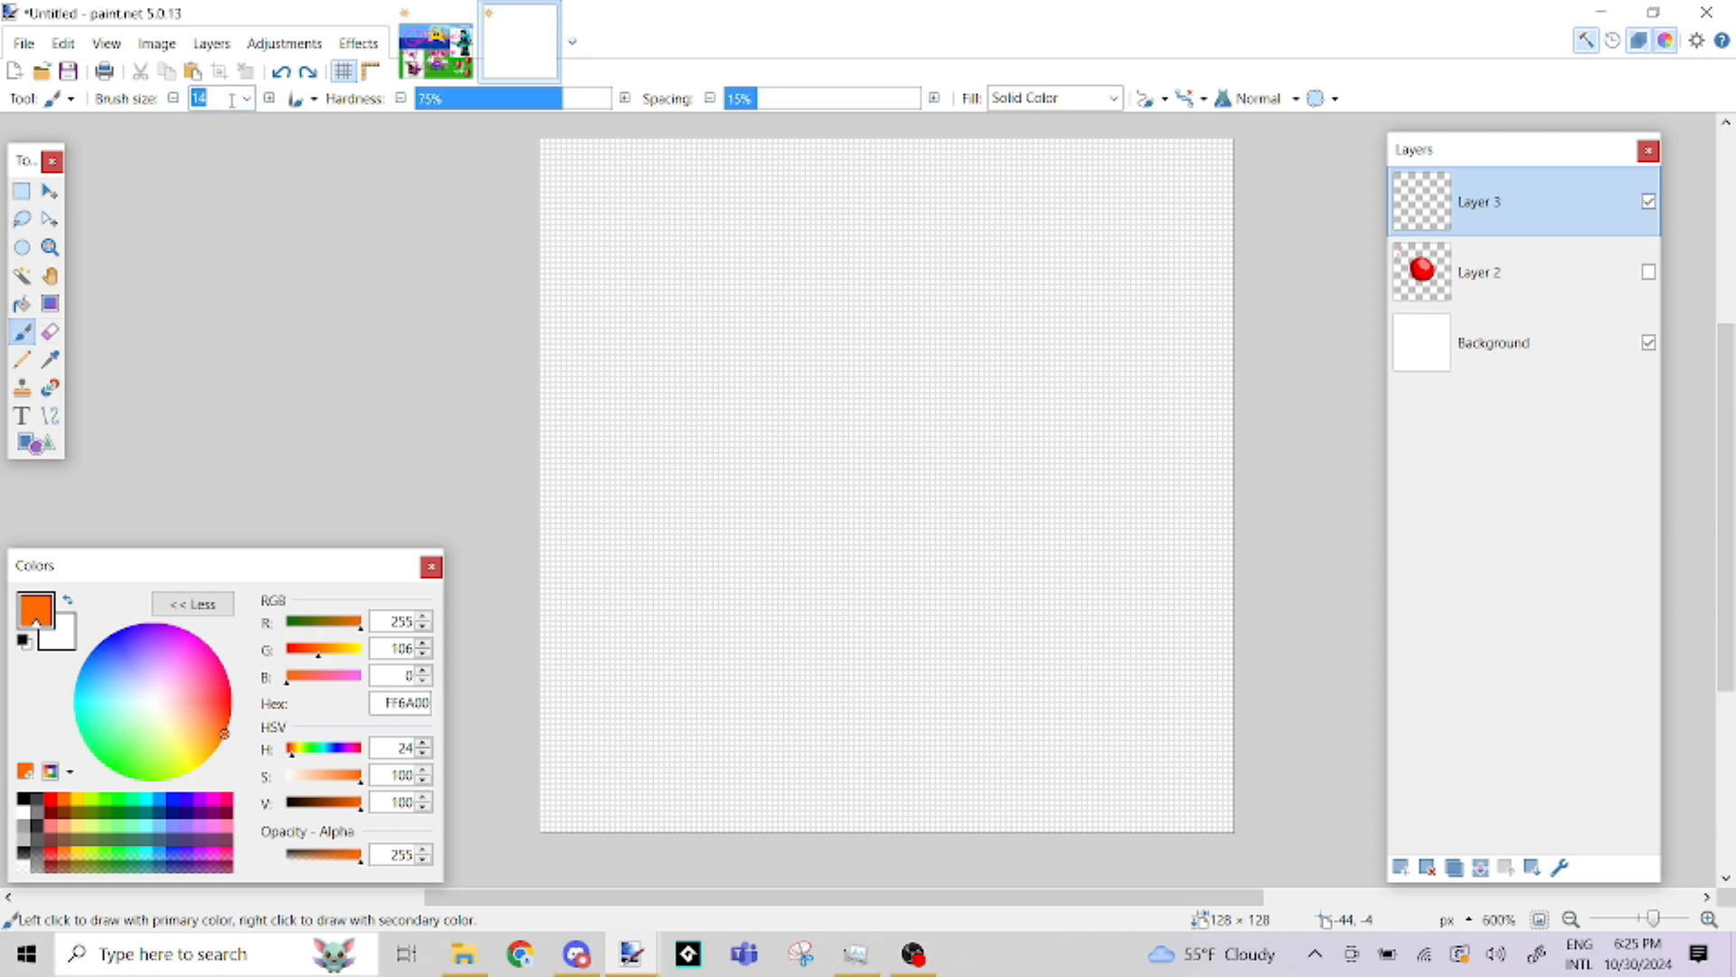
# Switch to the Shapes tool and choose Ellipse as the shape type
pyautogui.click(43, 452)
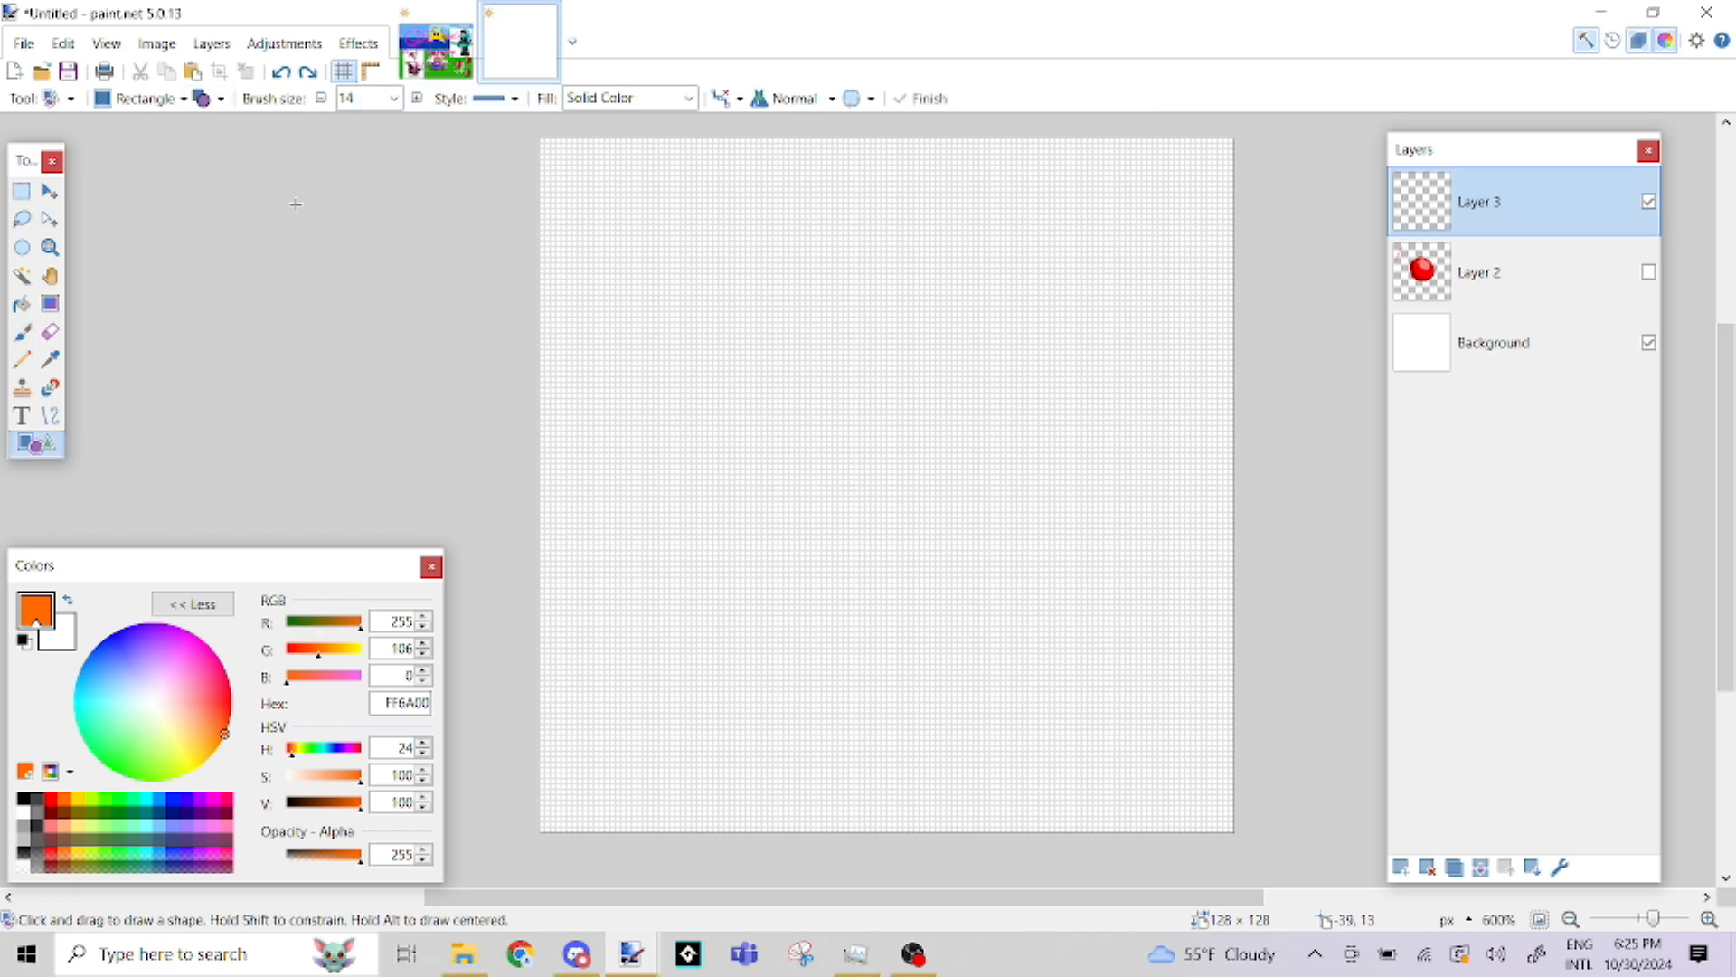
pyautogui.click(184, 99)
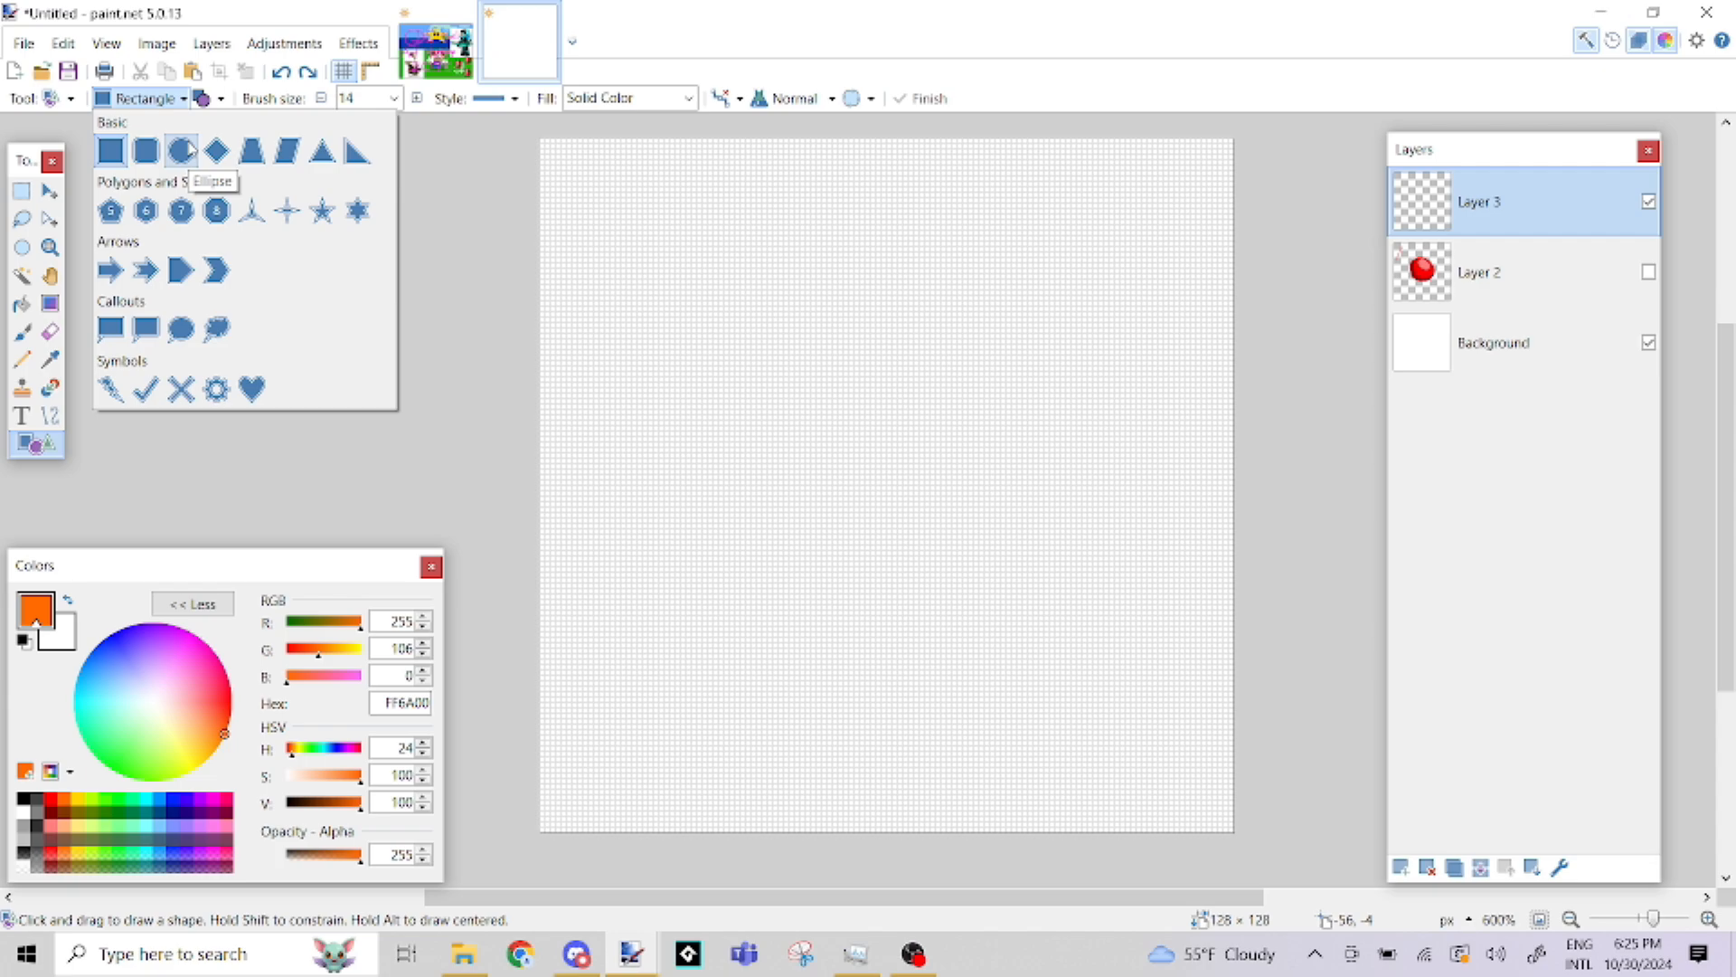
pyautogui.click(184, 150)
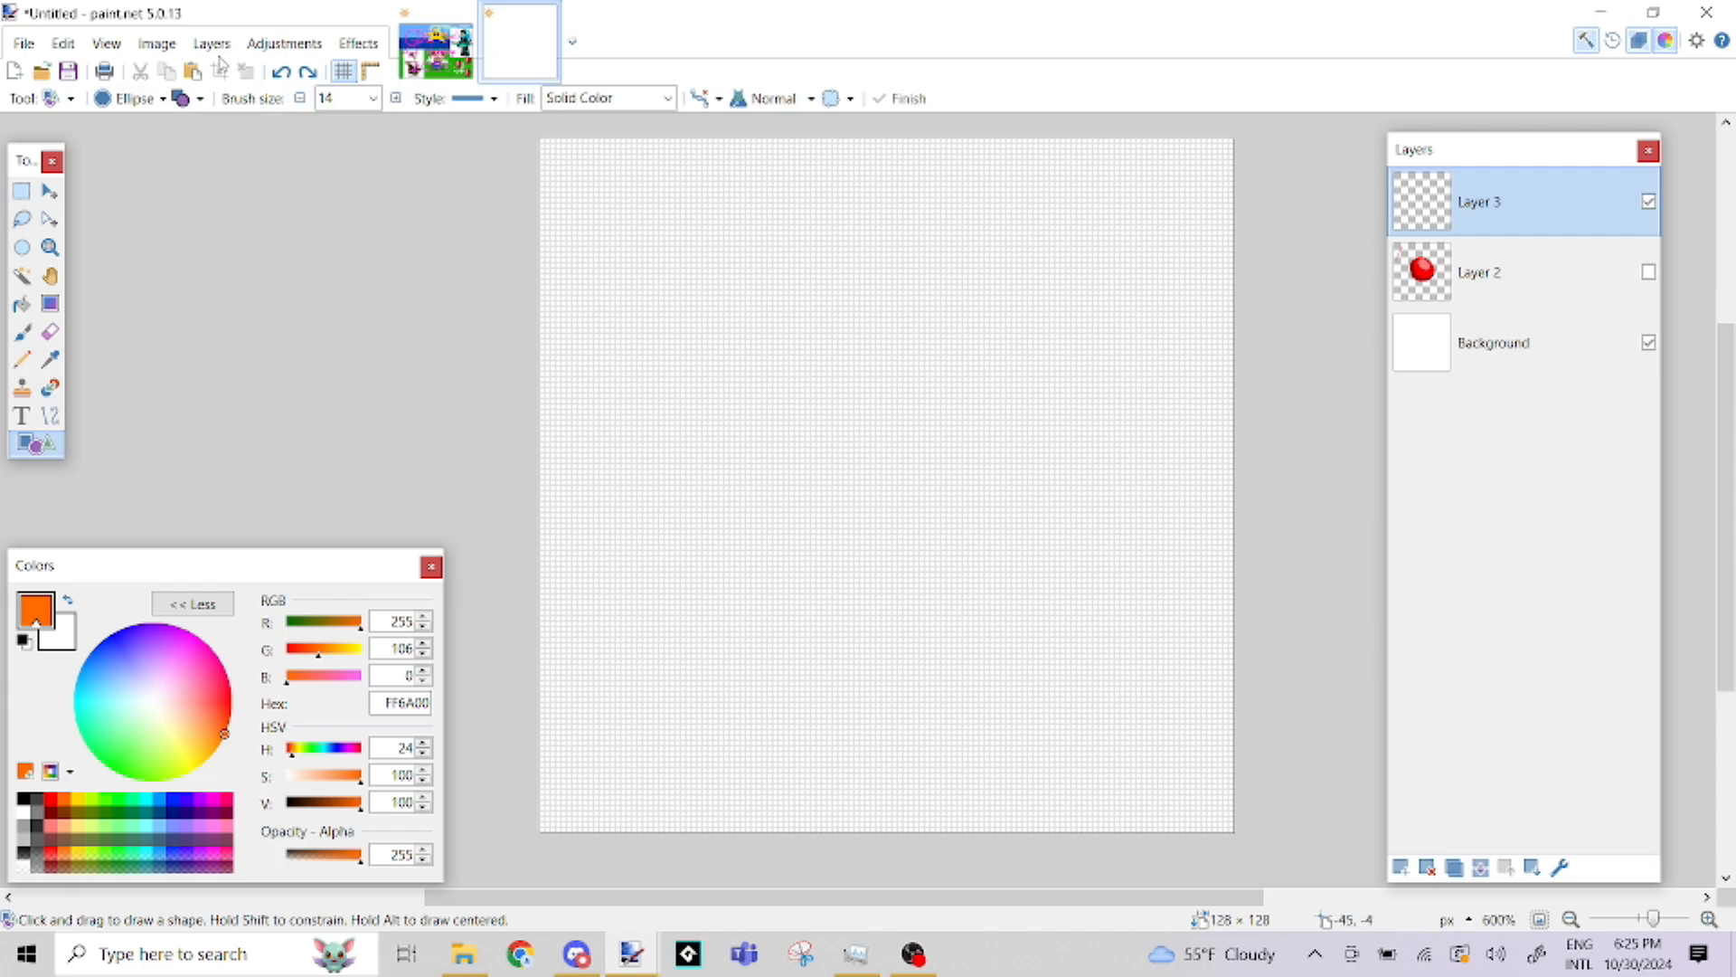
# Try drawing an orange ellipse of about 17 × 18 pixels in Draw Shape Outline mode, and undo it
pyautogui.click(199, 99)
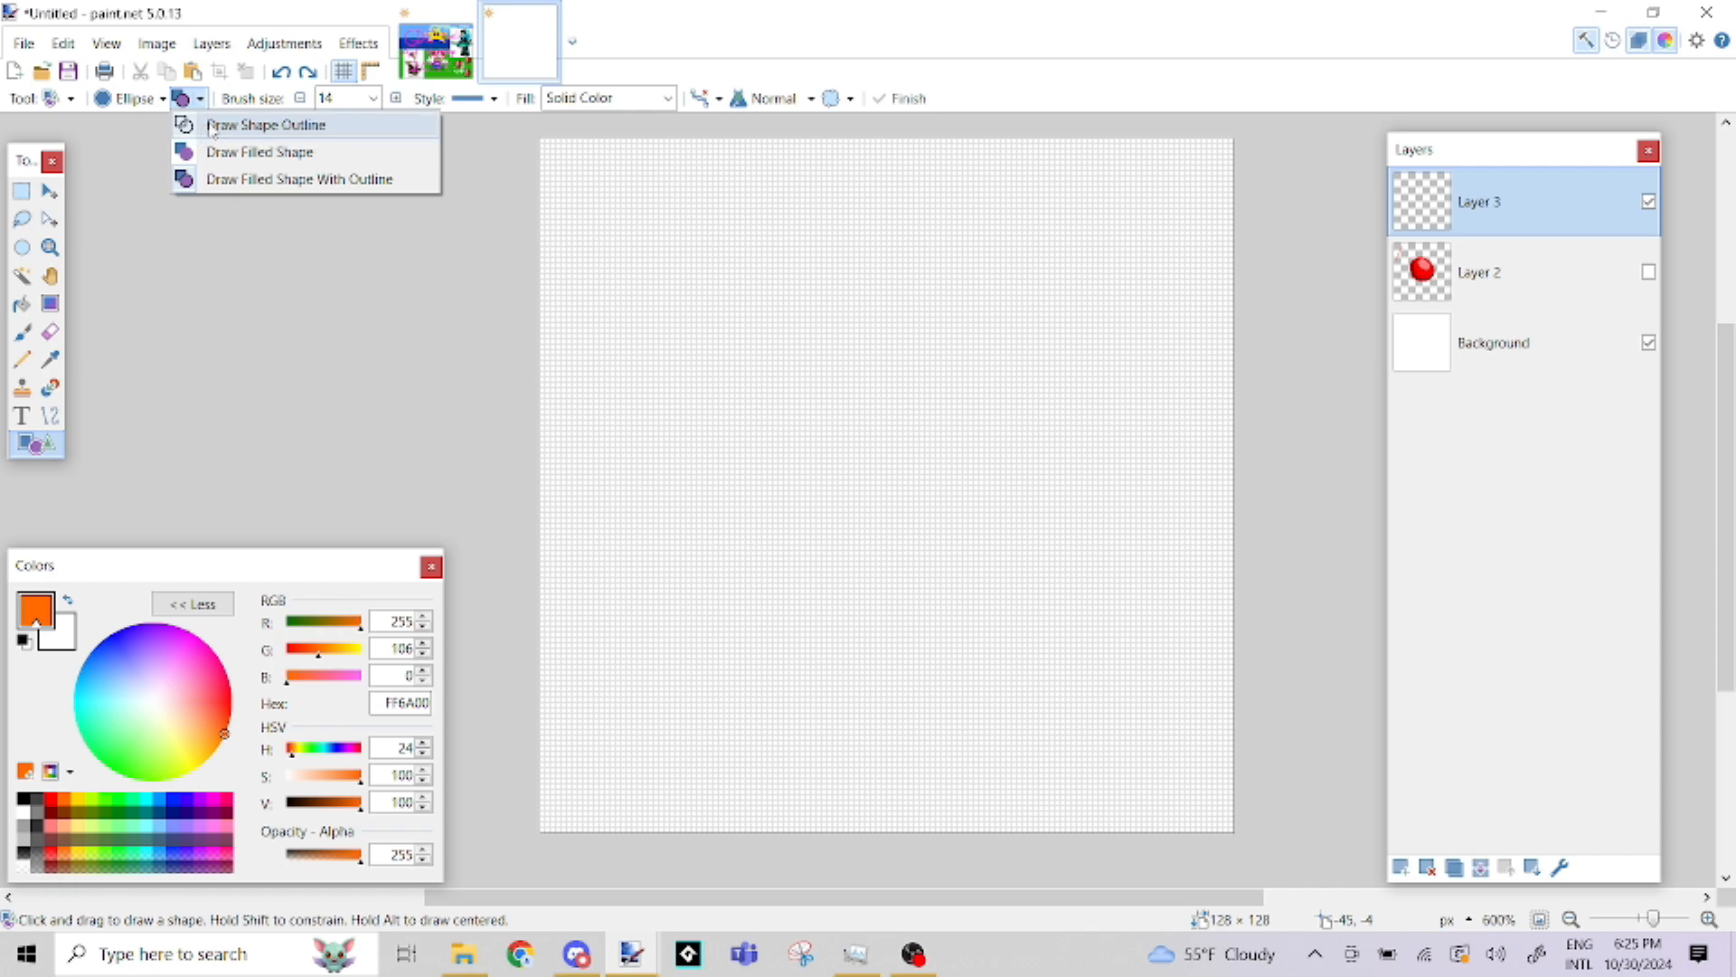
pyautogui.click(208, 125)
pyautogui.moveTo(752, 319); pyautogui.dragTo(841, 414)
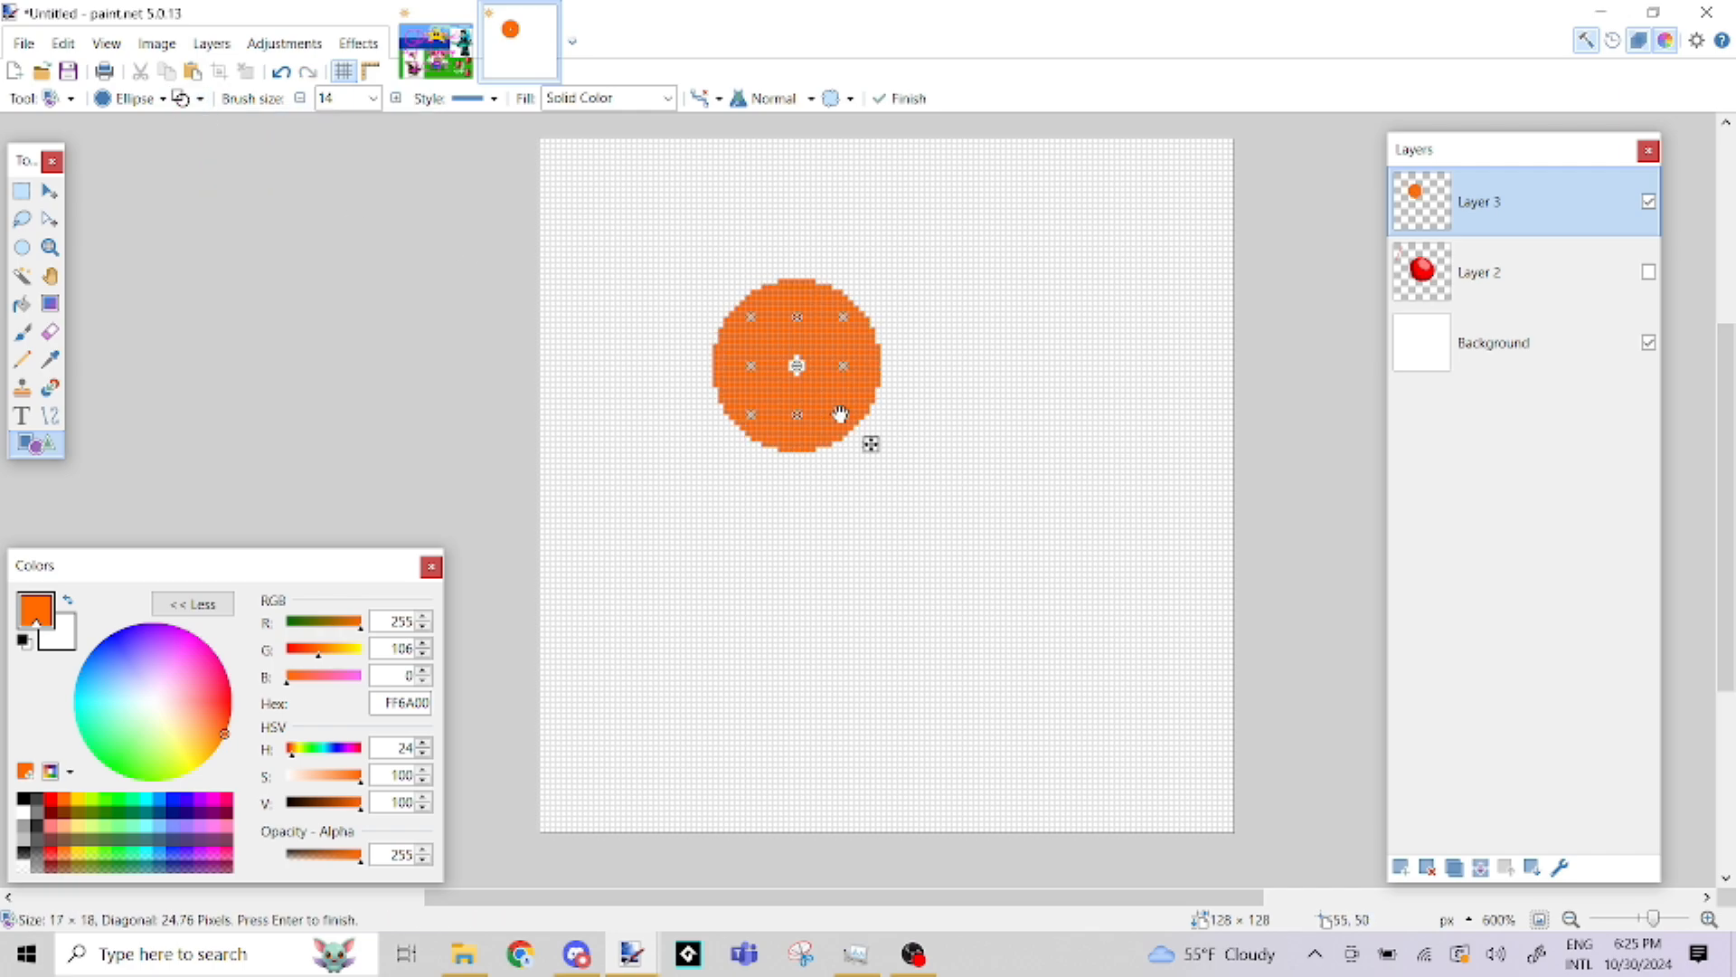
pyautogui.hotkey('ctrl', 'z')
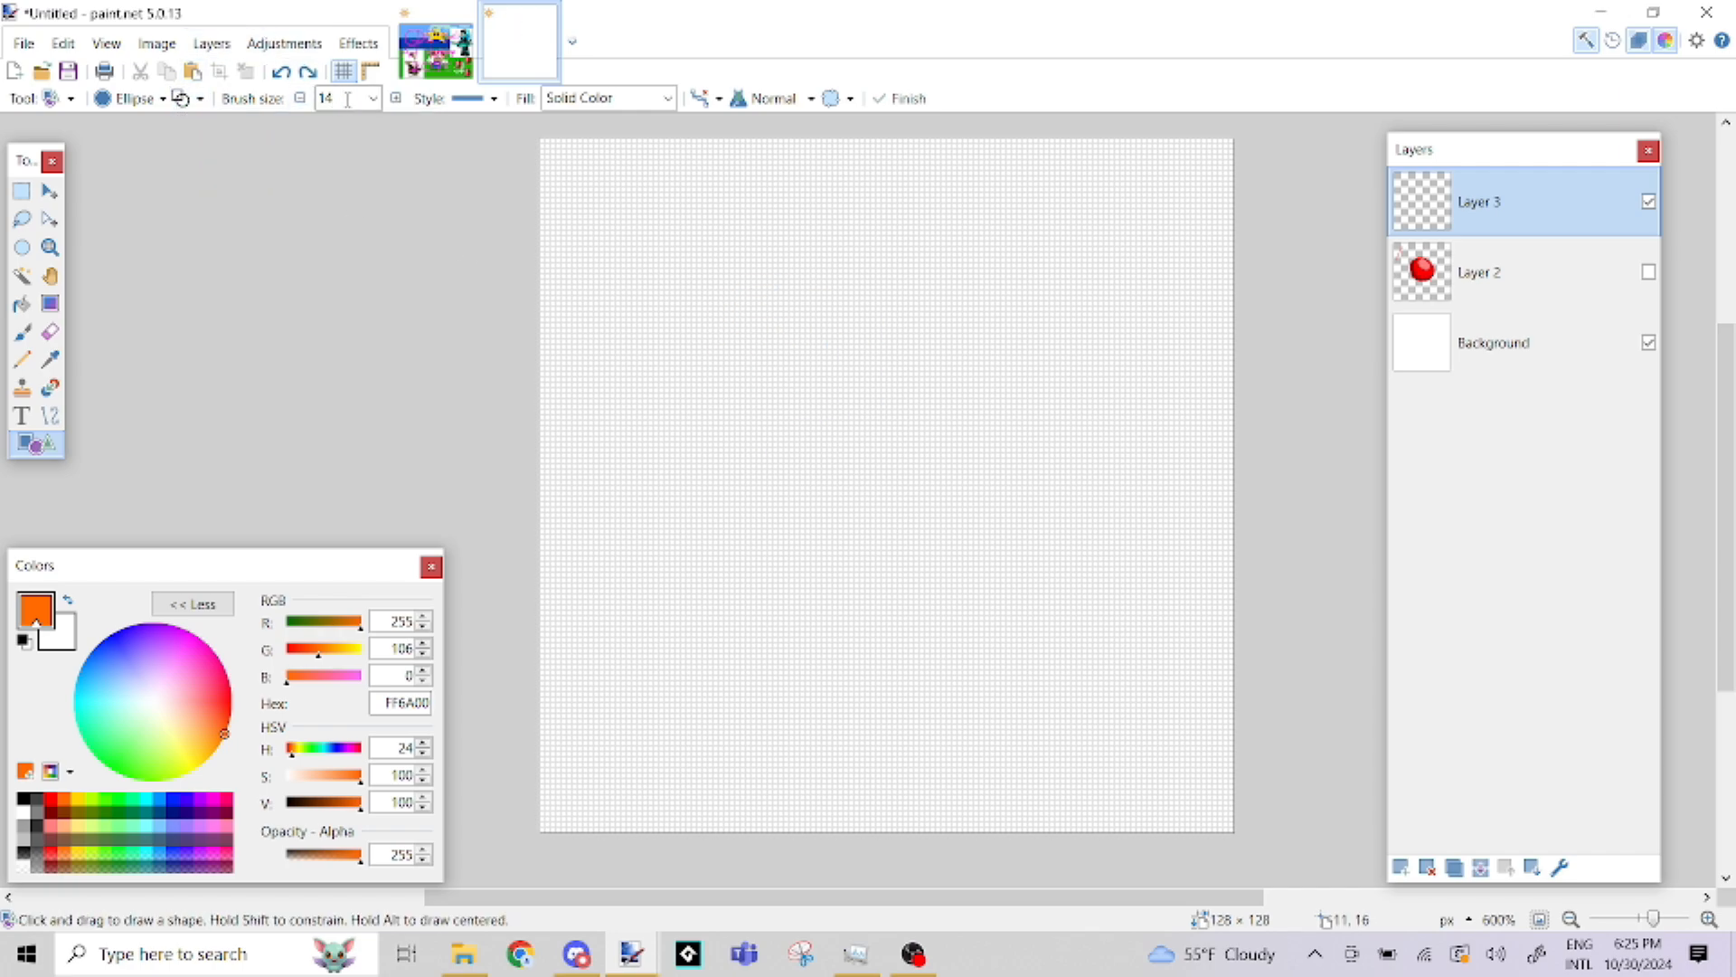
# Set the shape mode to Draw Filled Shape and the brush size to 10
pyautogui.click(200, 98)
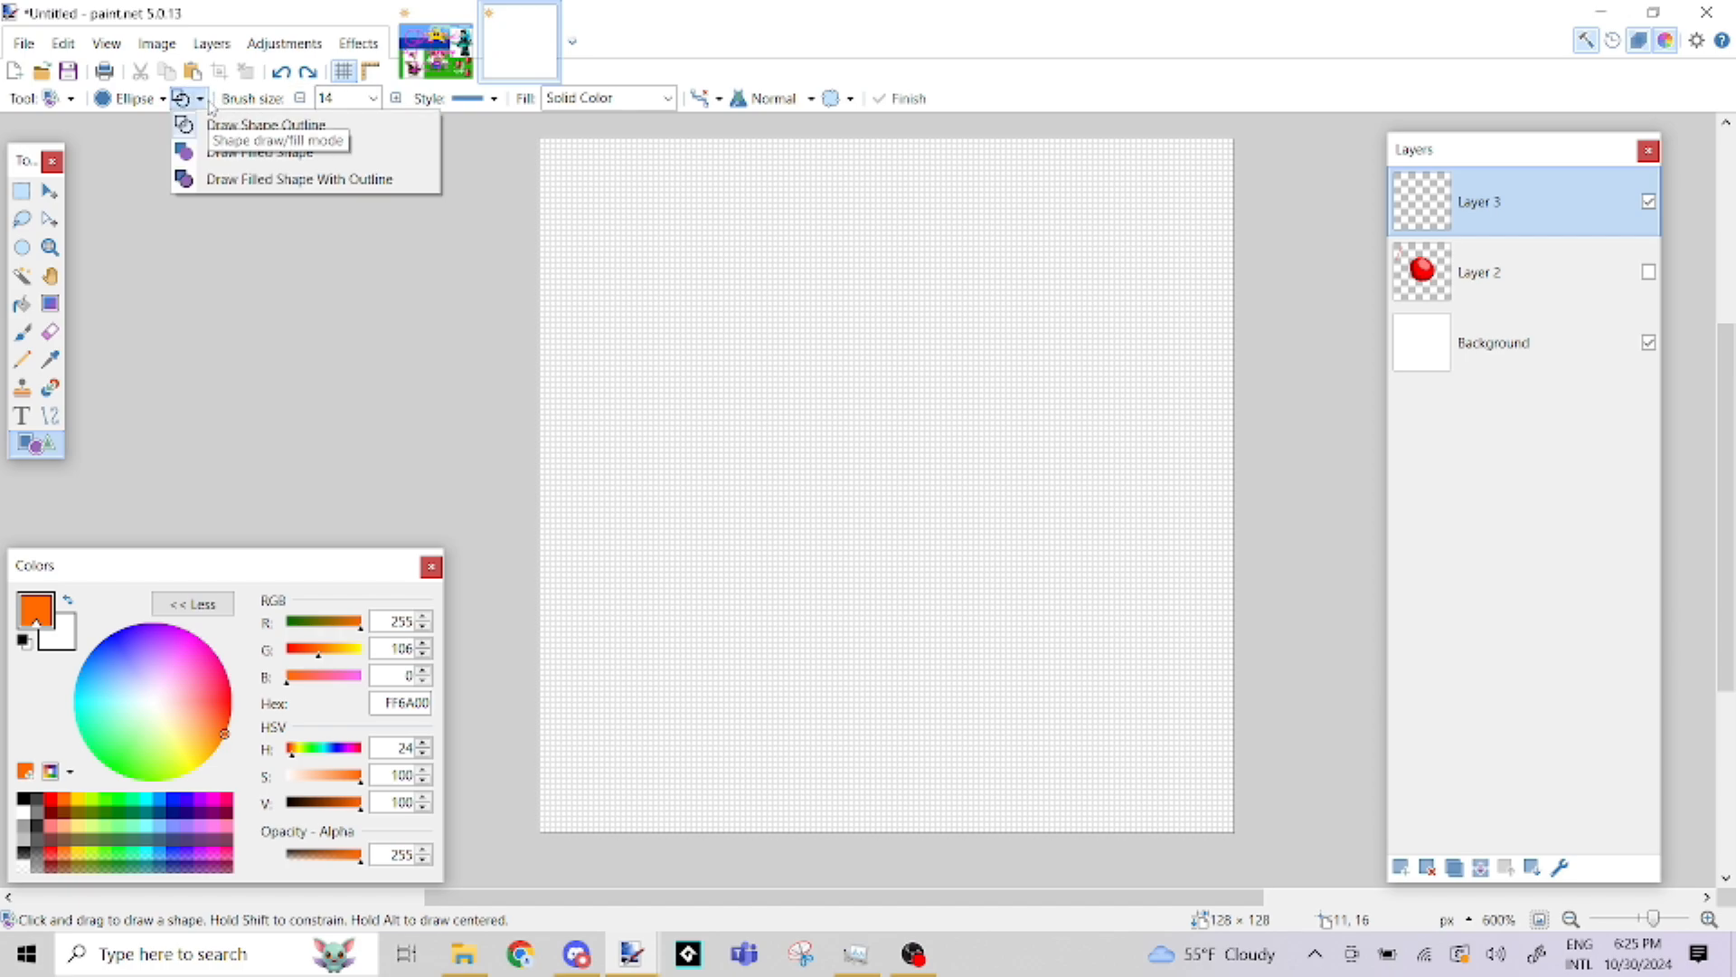
pyautogui.click(209, 151)
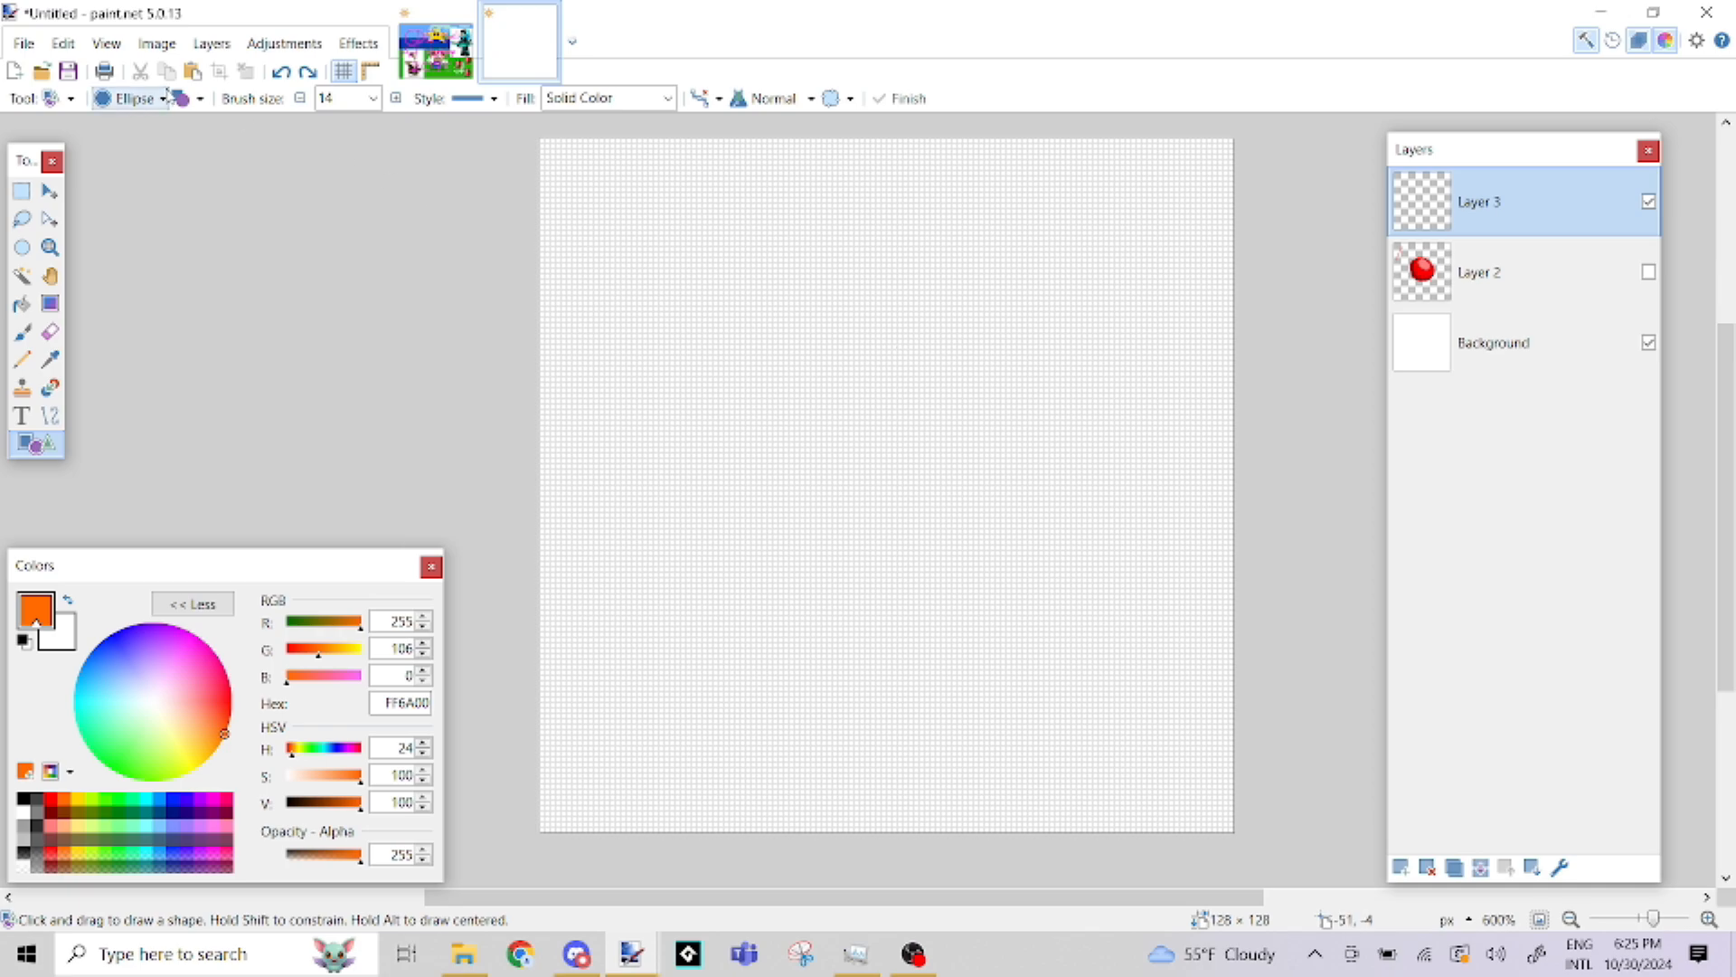
pyautogui.click(198, 98)
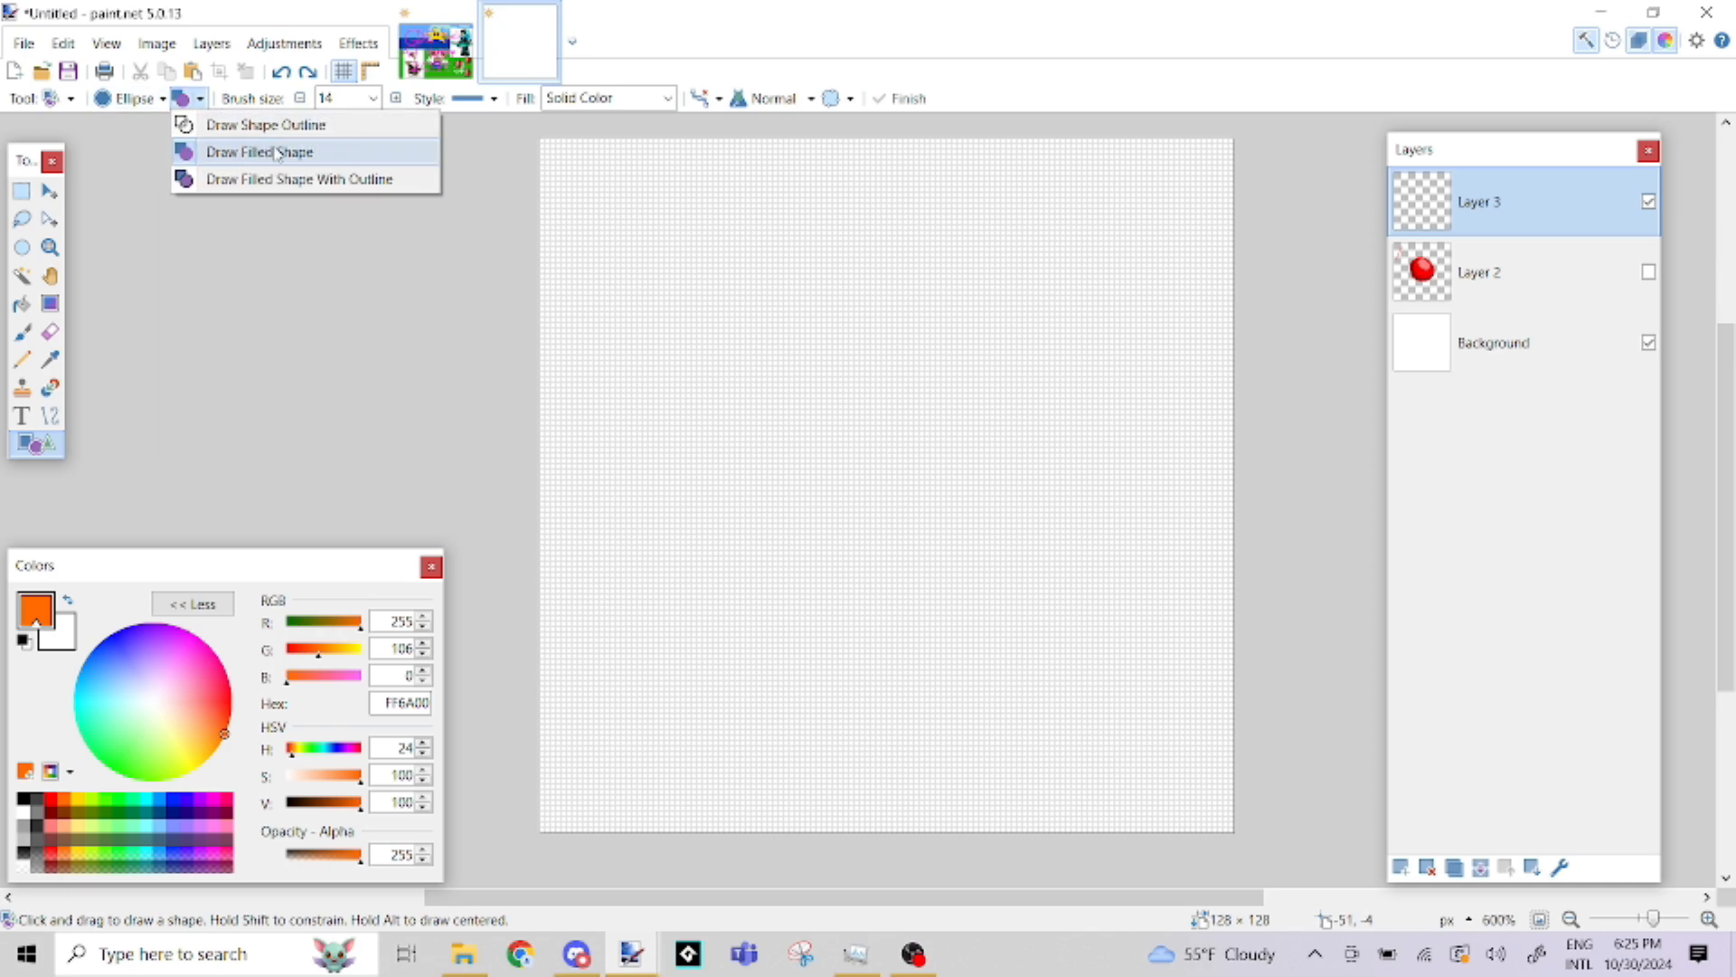
pyautogui.click(283, 156)
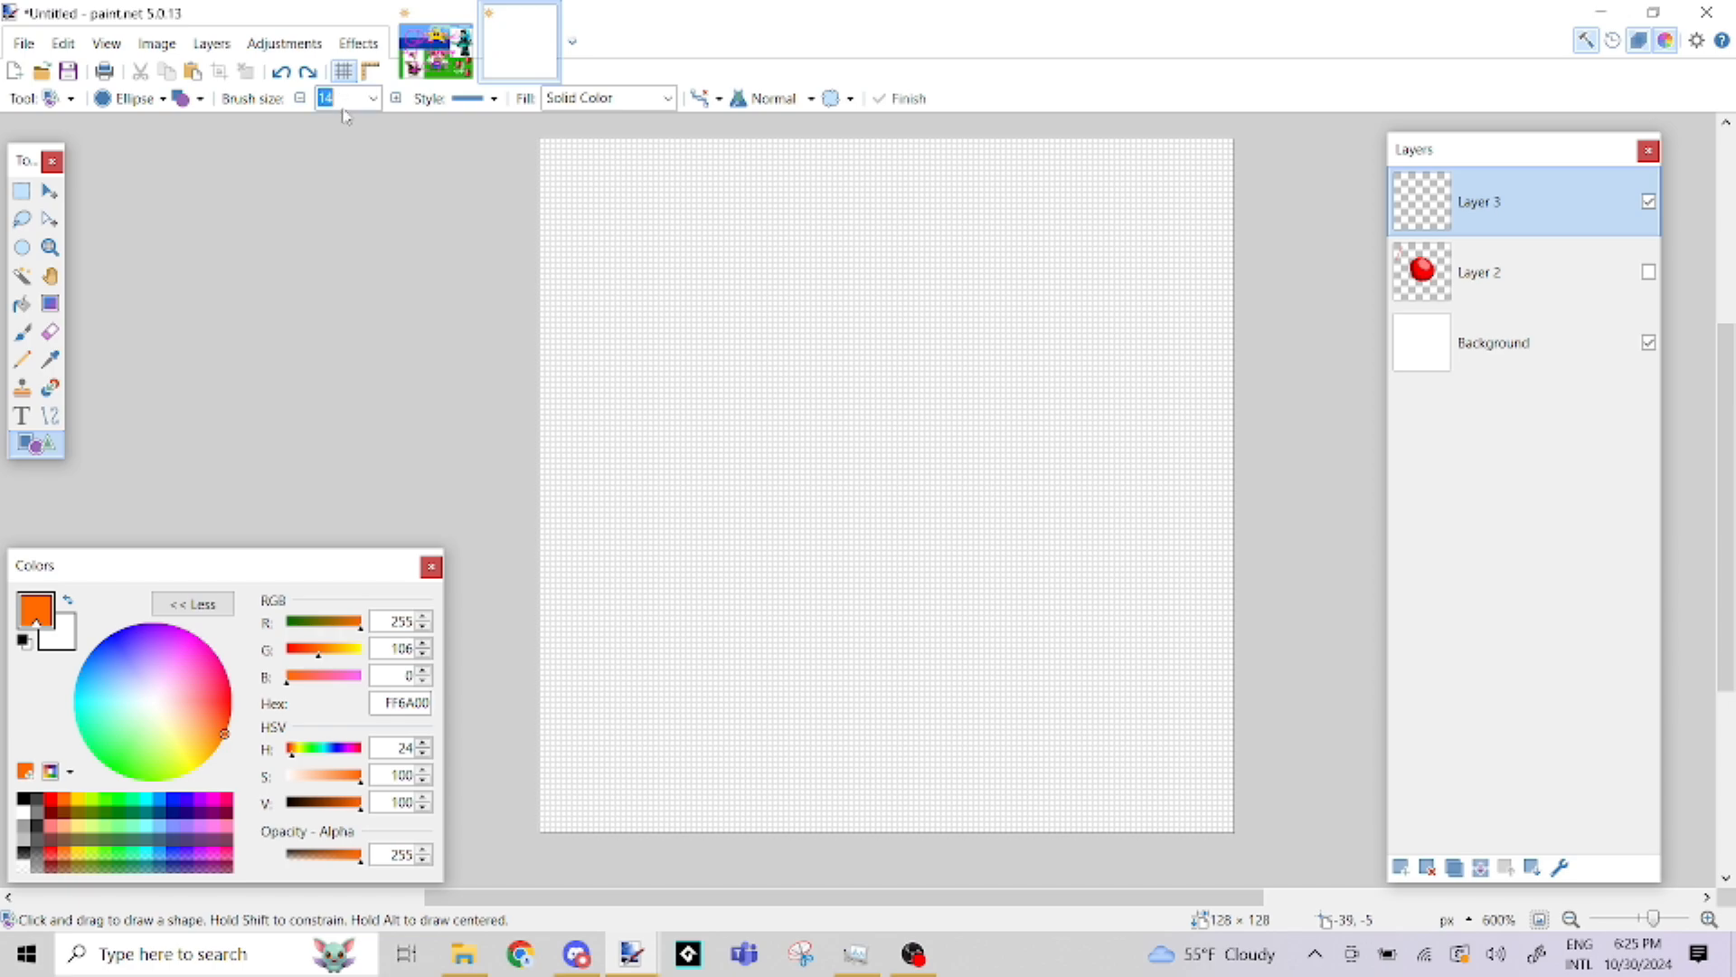
pyautogui.write('10')
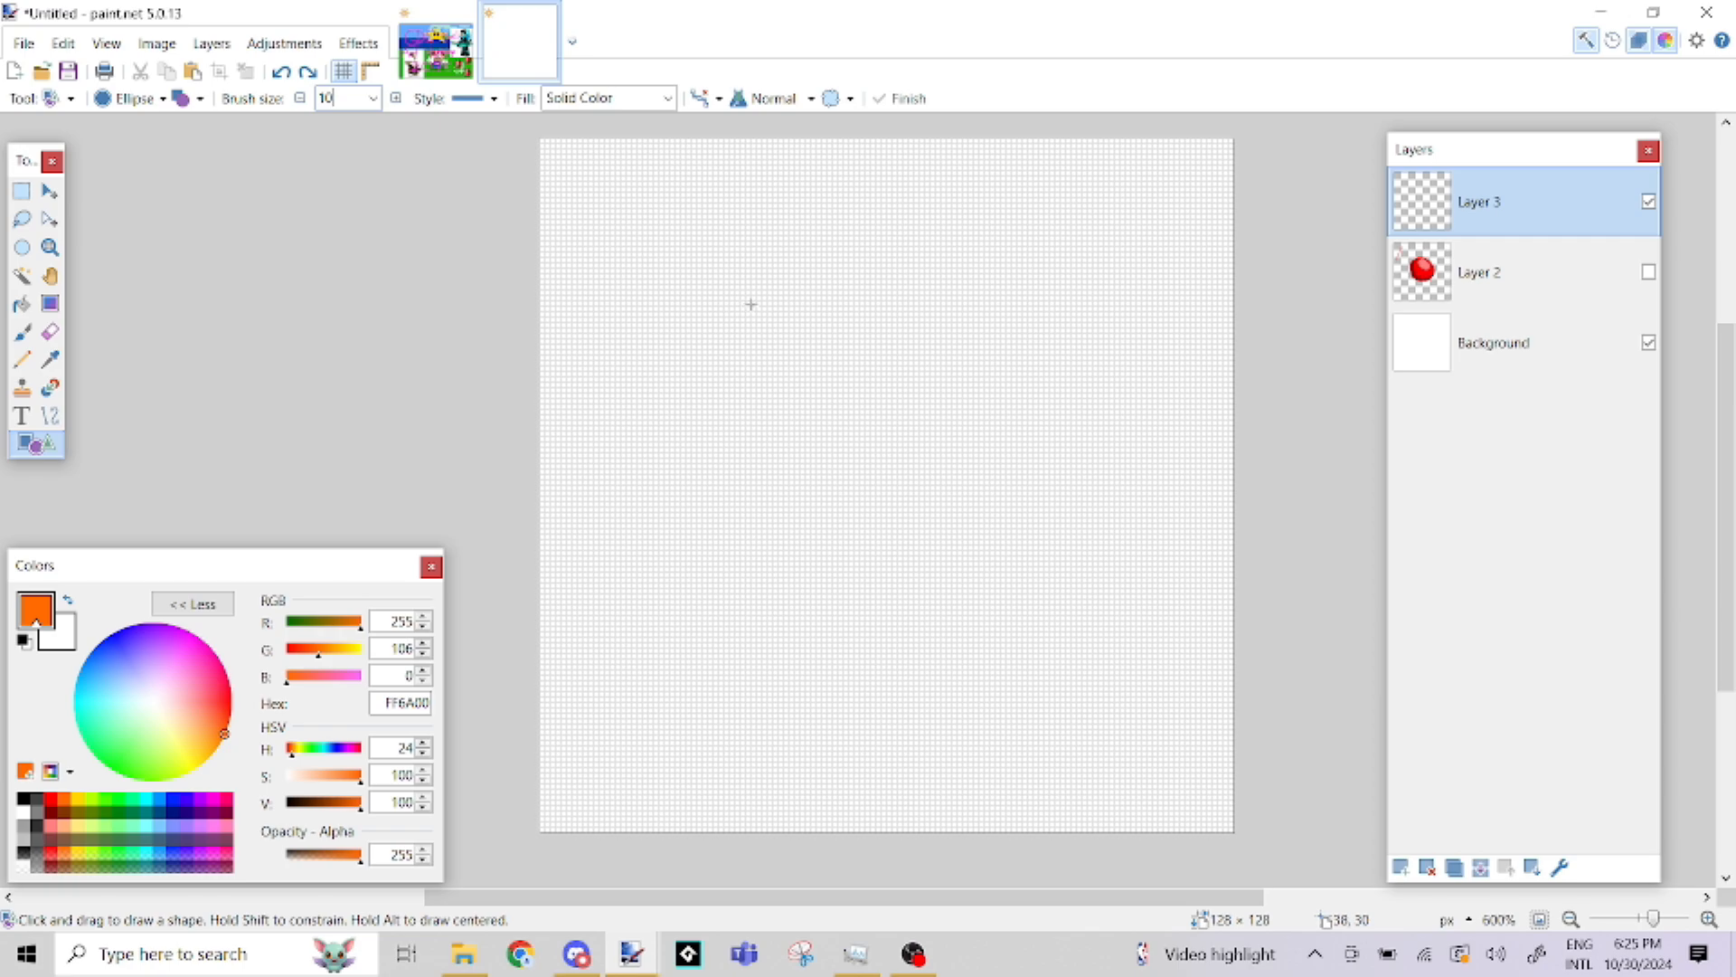
# Try drawing filled orange ellipses on the new layer, and undo them
pyautogui.moveTo(727, 275); pyautogui.dragTo(1281, 708)
pyautogui.moveTo(1324, 561); pyautogui.dragTo(1016, 594)
pyautogui.hotkey('ctrl', 'z')
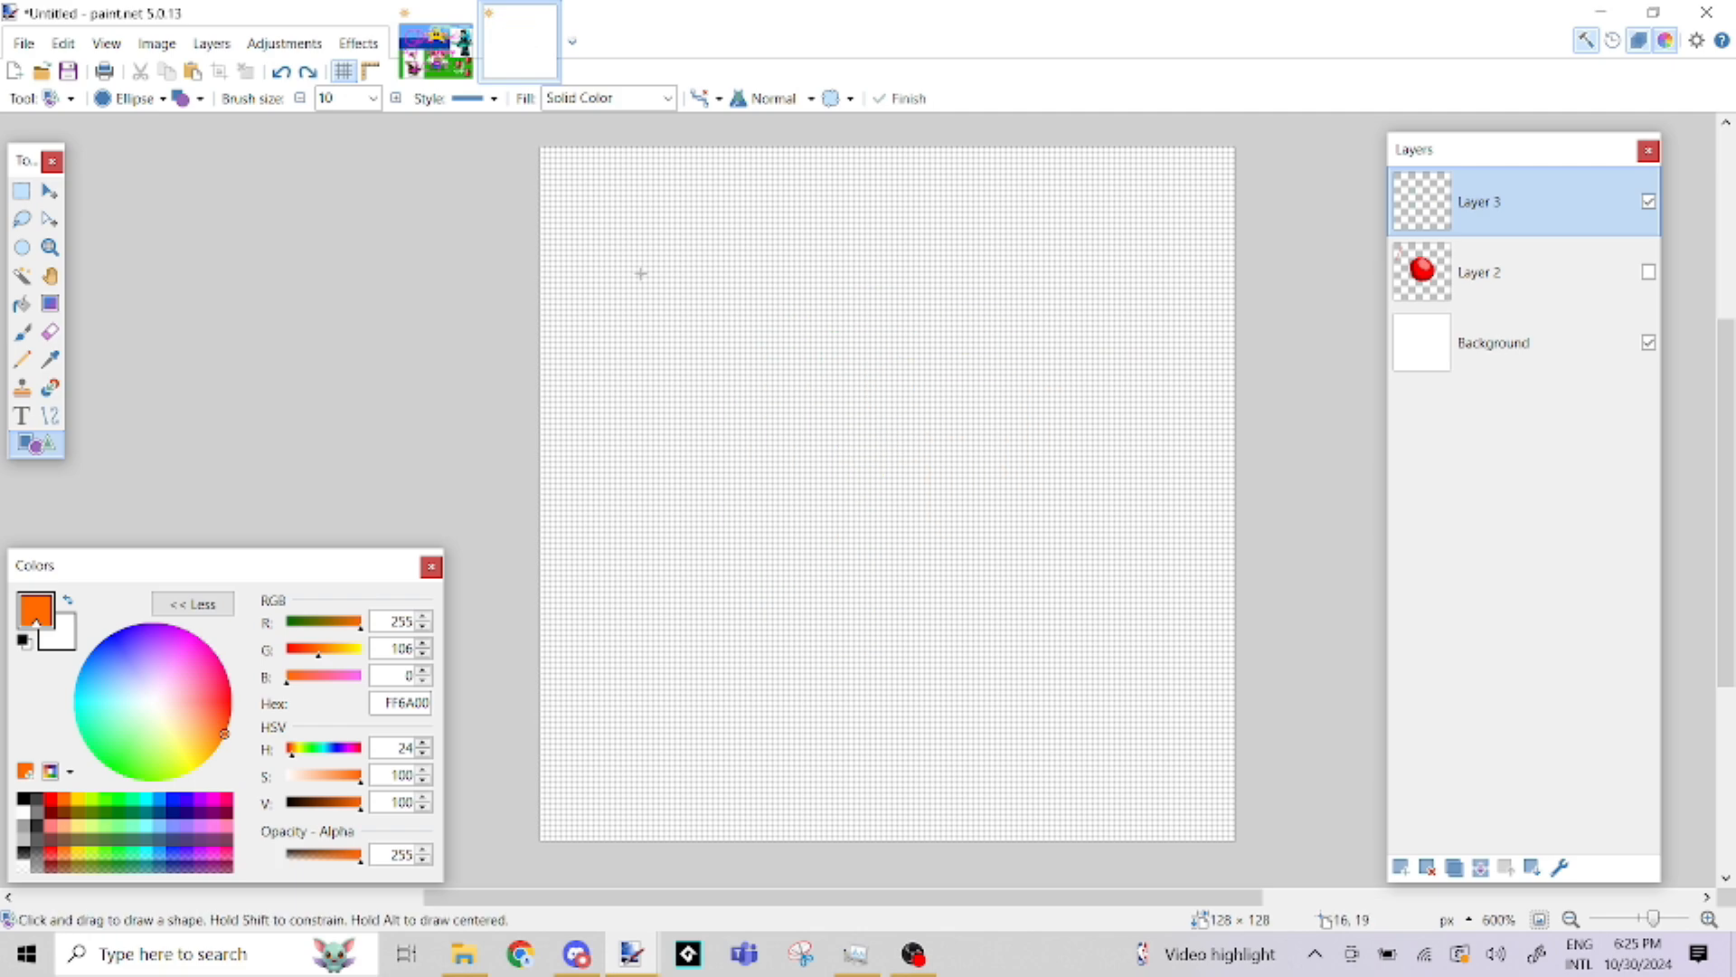
pyautogui.moveTo(678, 274); pyautogui.dragTo(879, 503)
pyautogui.hotkey('ctrl', 'z')
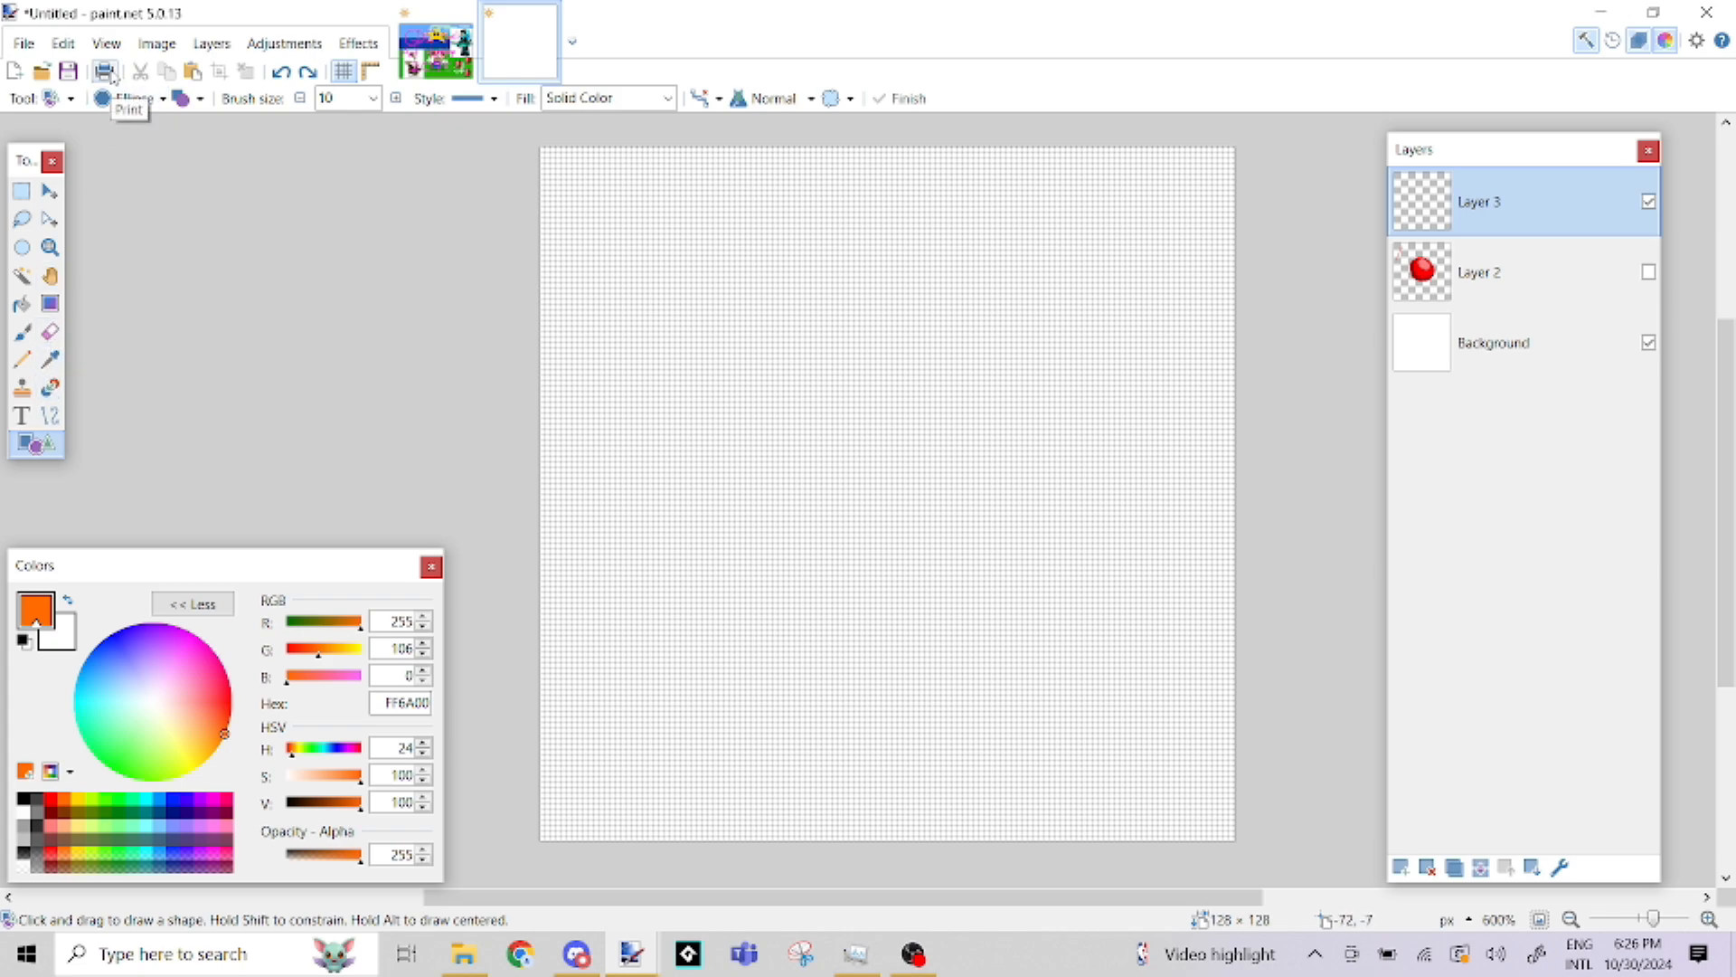
# Draw a filled orange circle of about 33 × 33 pixels in the upper middle of the new layer, using Ellipse and Draw Filled Shape
pyautogui.click(163, 99)
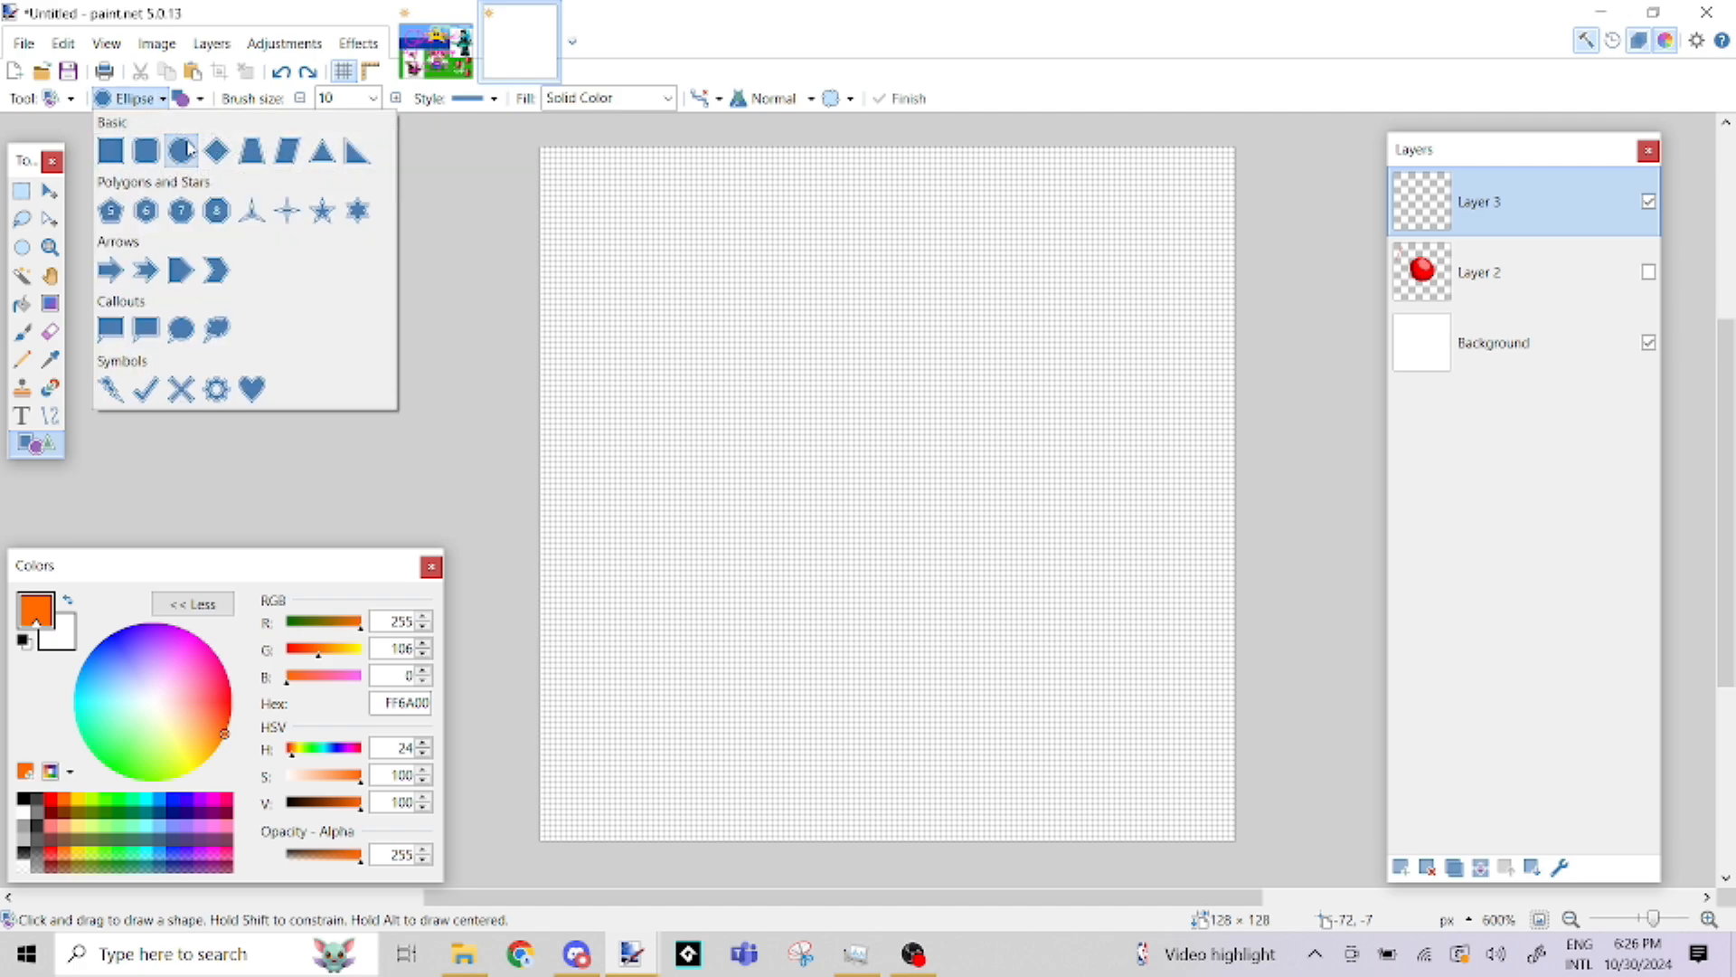
pyautogui.click(188, 149)
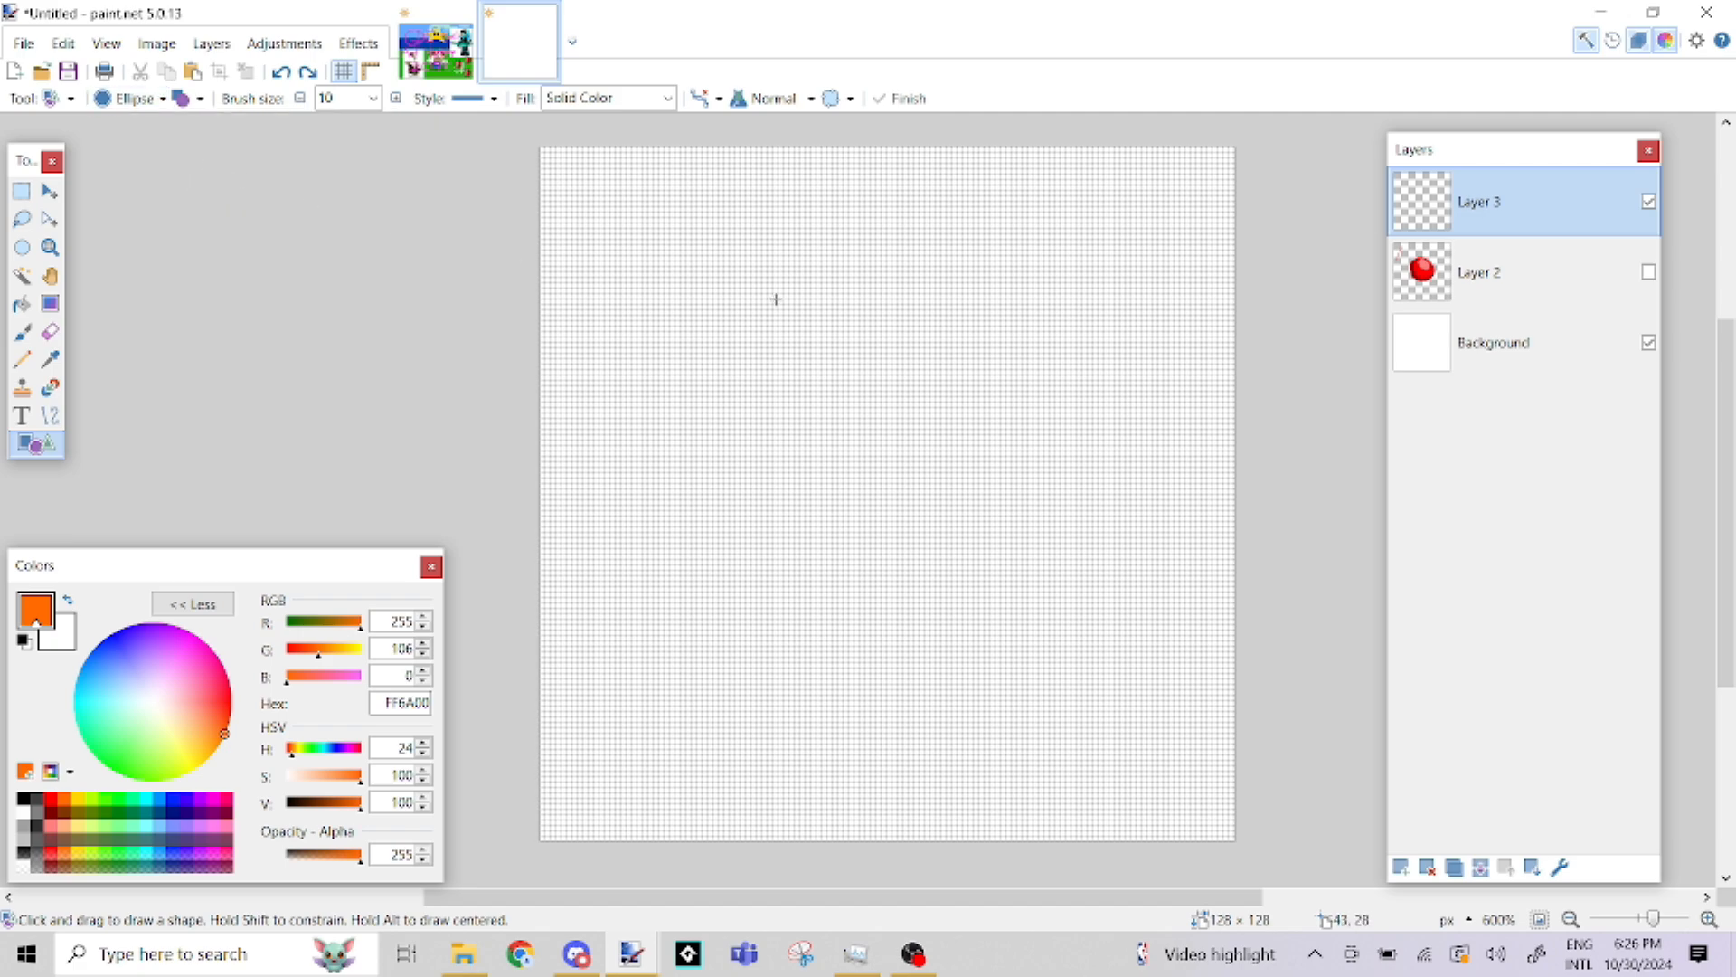
pyautogui.click(200, 100)
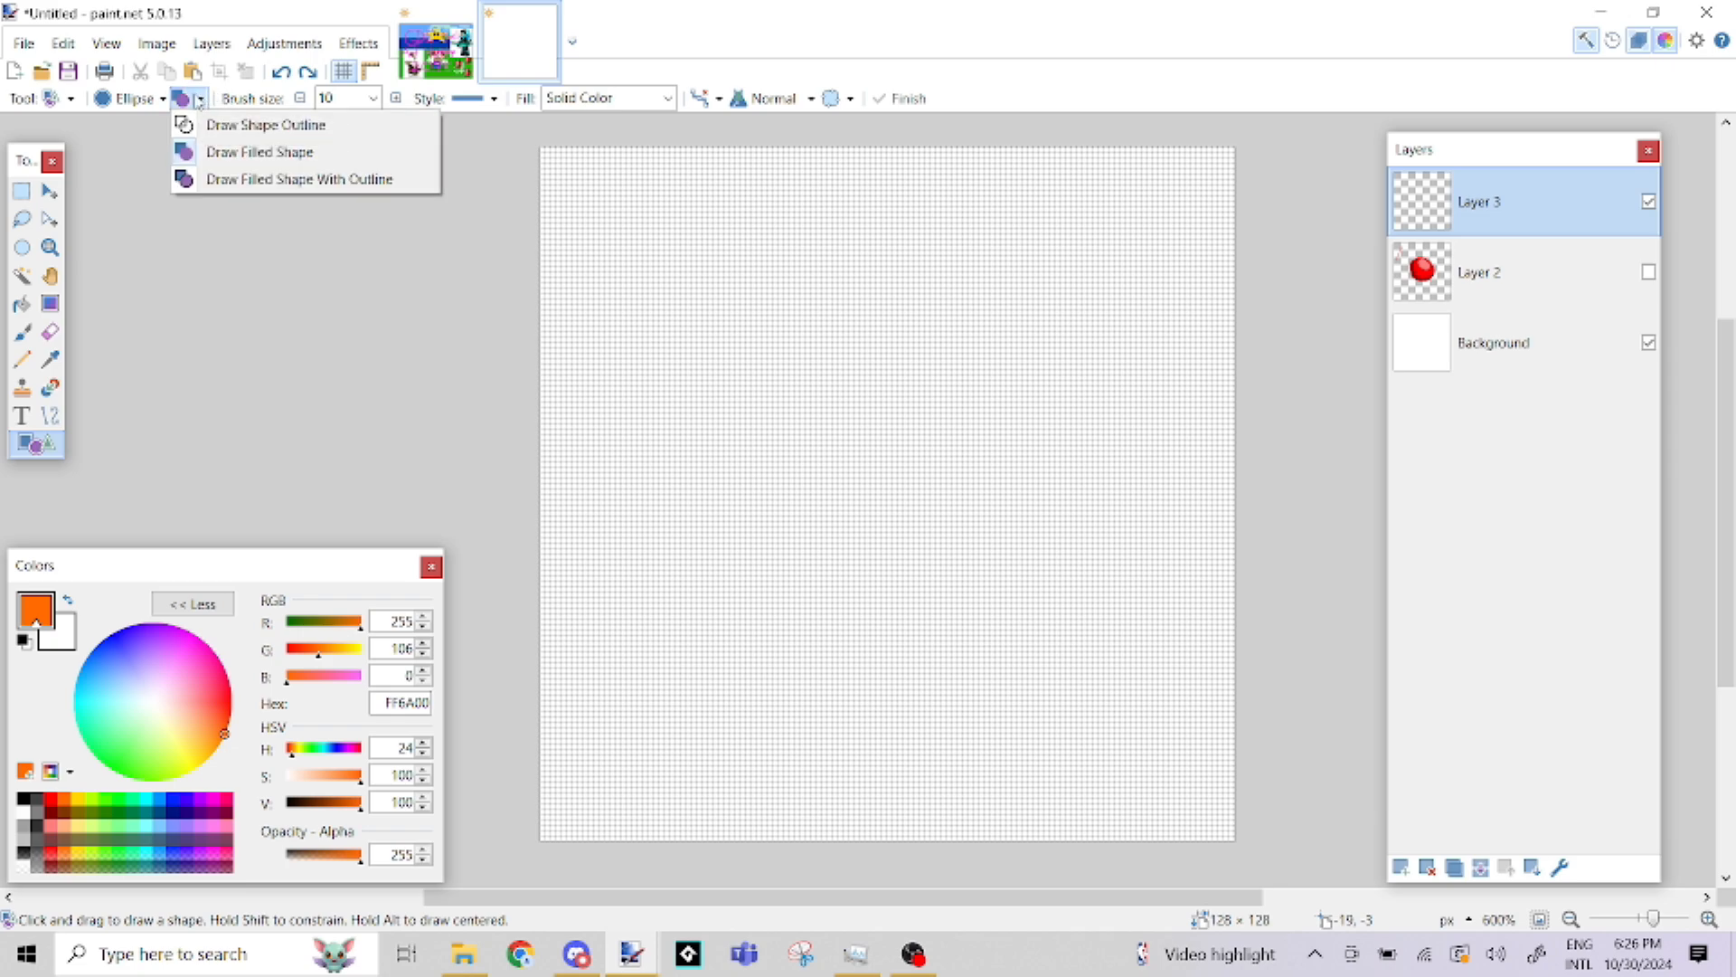
pyautogui.click(199, 100)
pyautogui.click(199, 99)
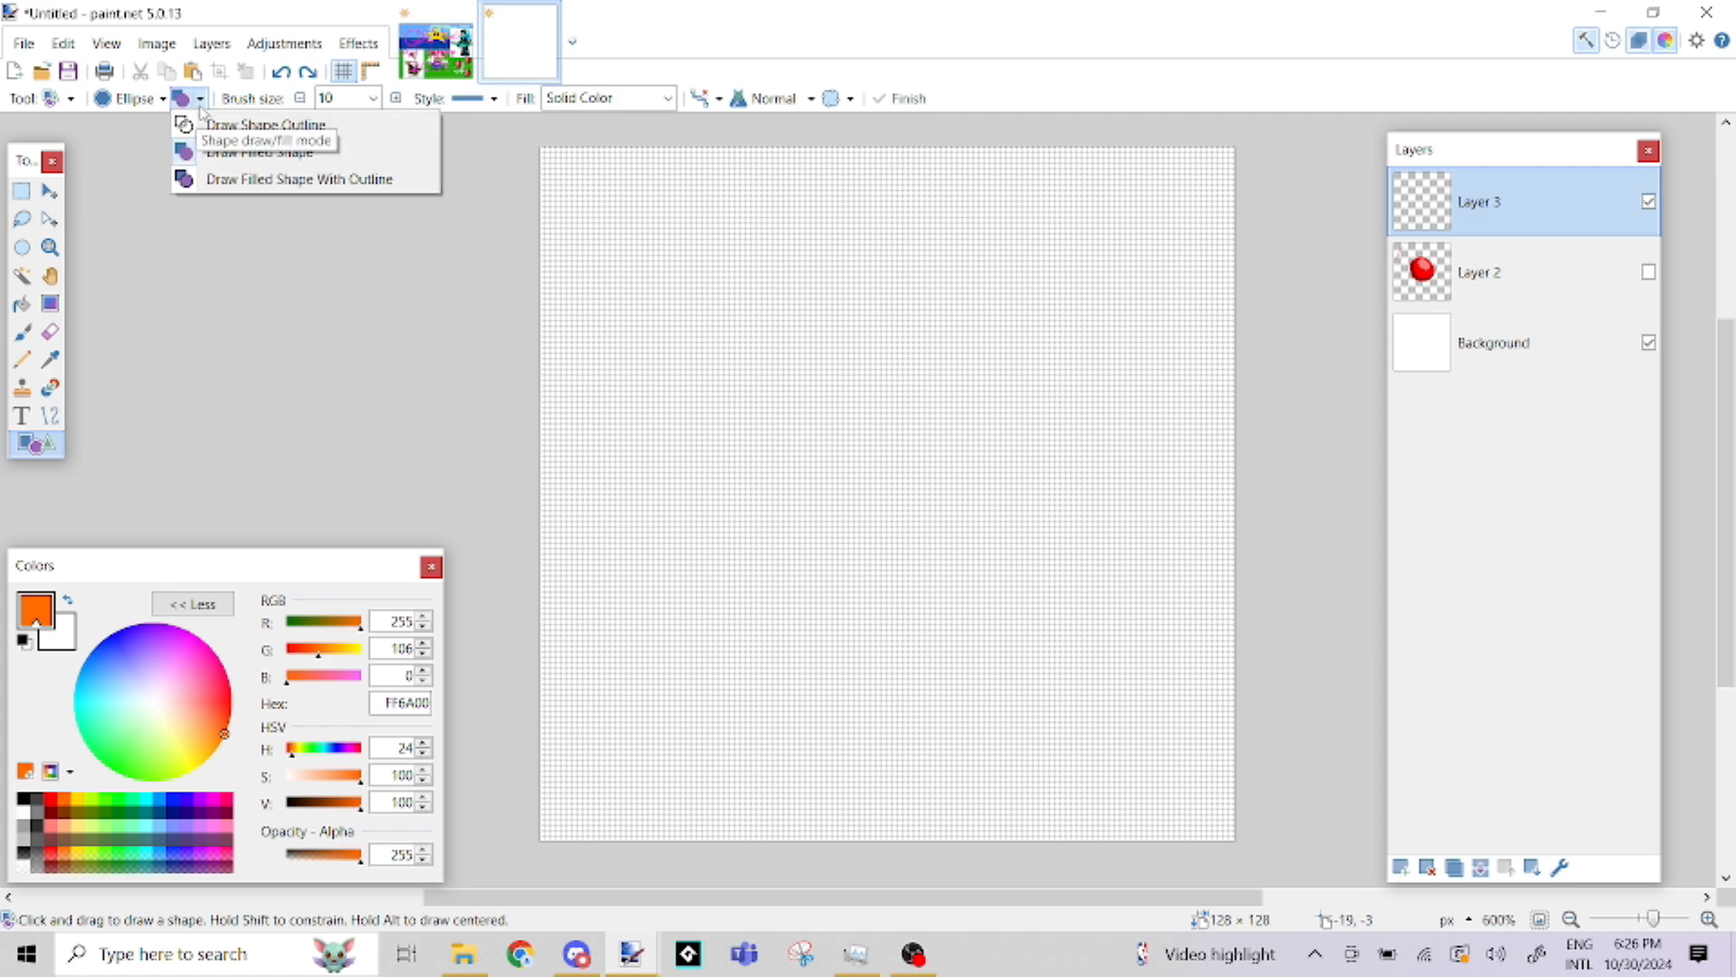
pyautogui.click(238, 154)
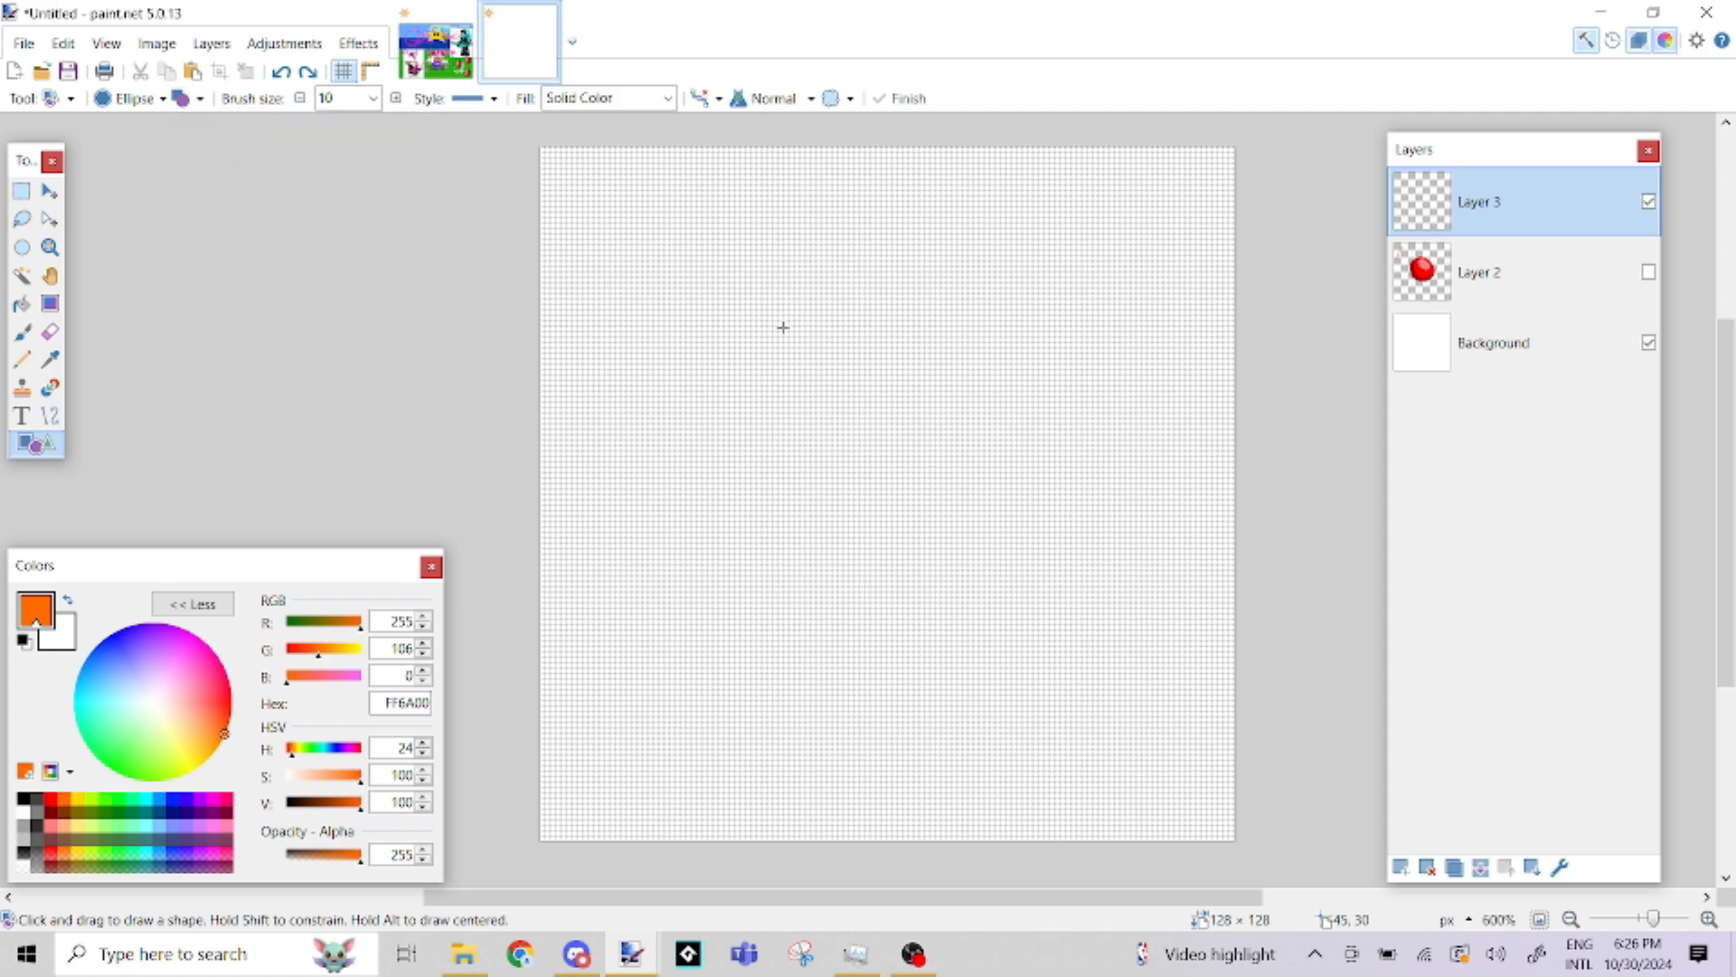
pyautogui.moveTo(728, 305); pyautogui.dragTo(1011, 483)
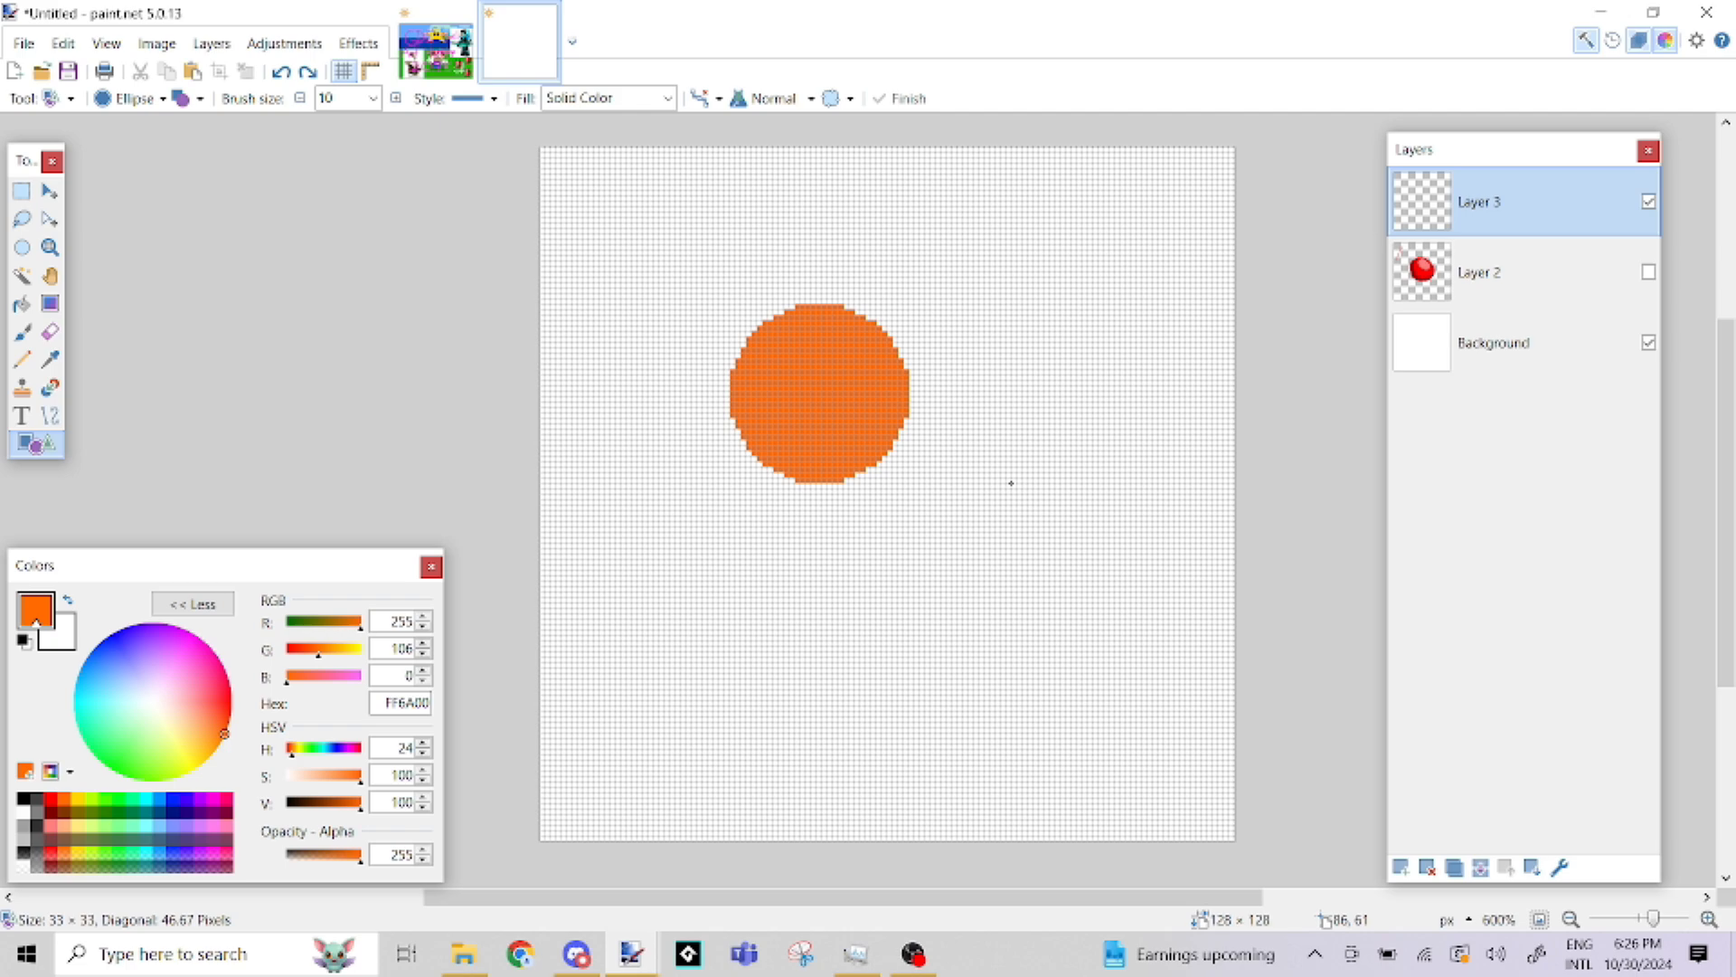
pyautogui.moveTo(1010, 483); pyautogui.dragTo(1011, 483)
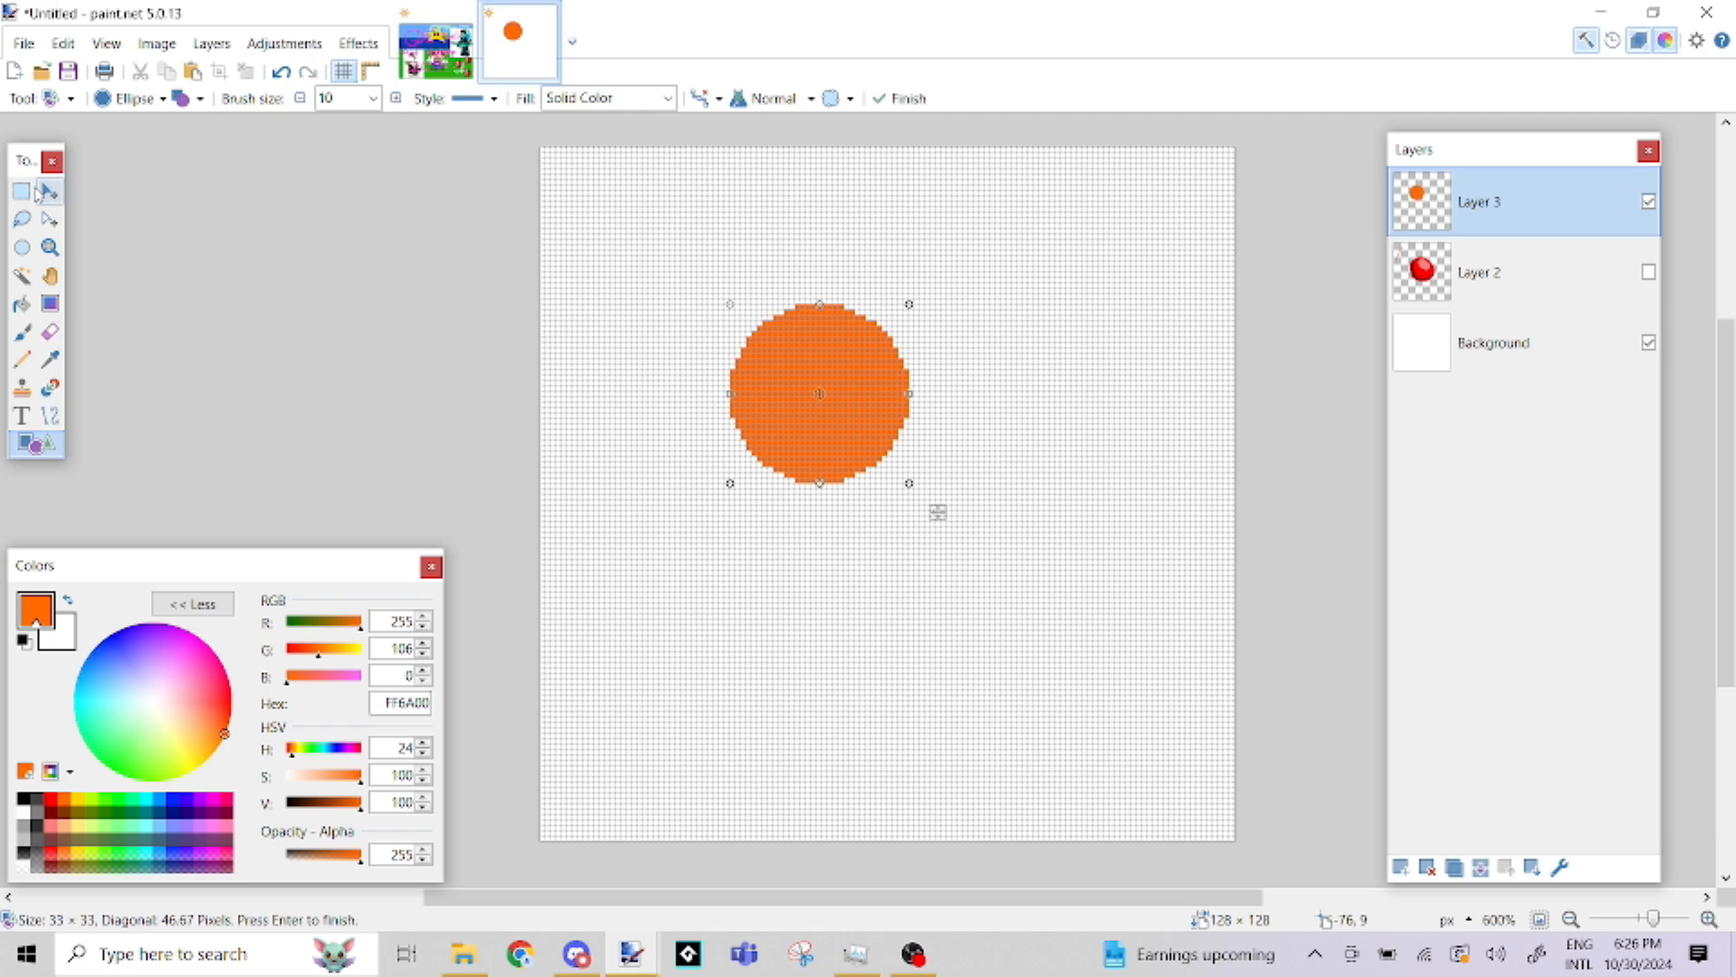
pyautogui.click(22, 359)
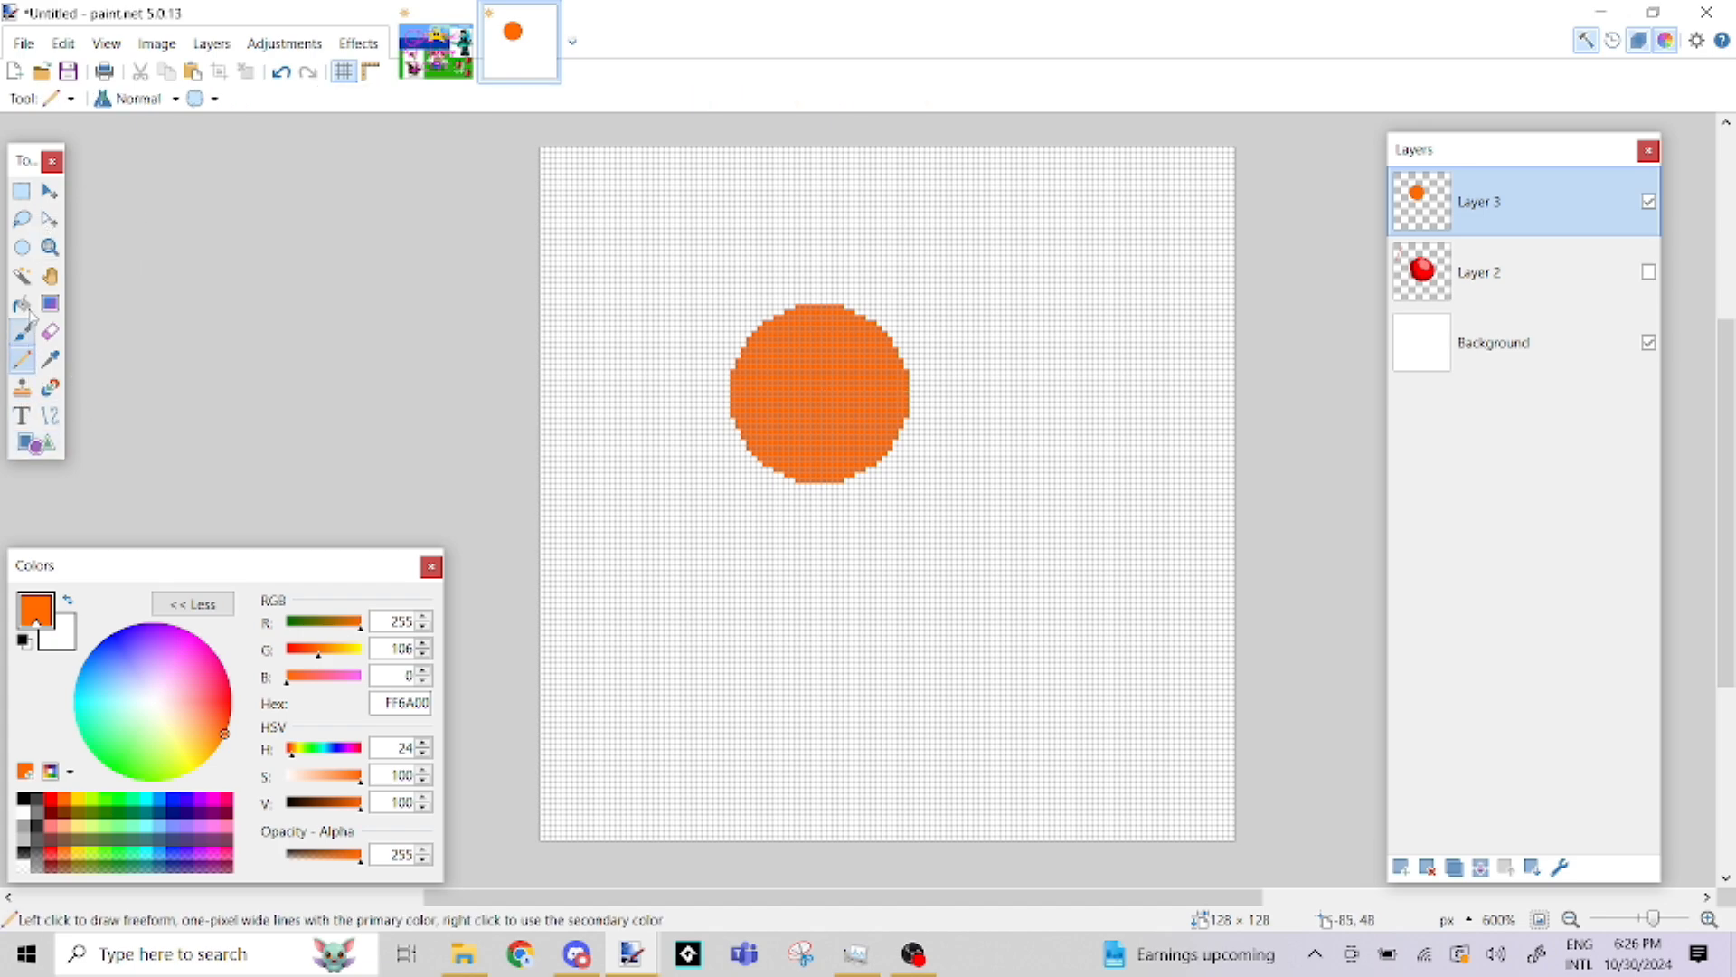
pyautogui.click(47, 443)
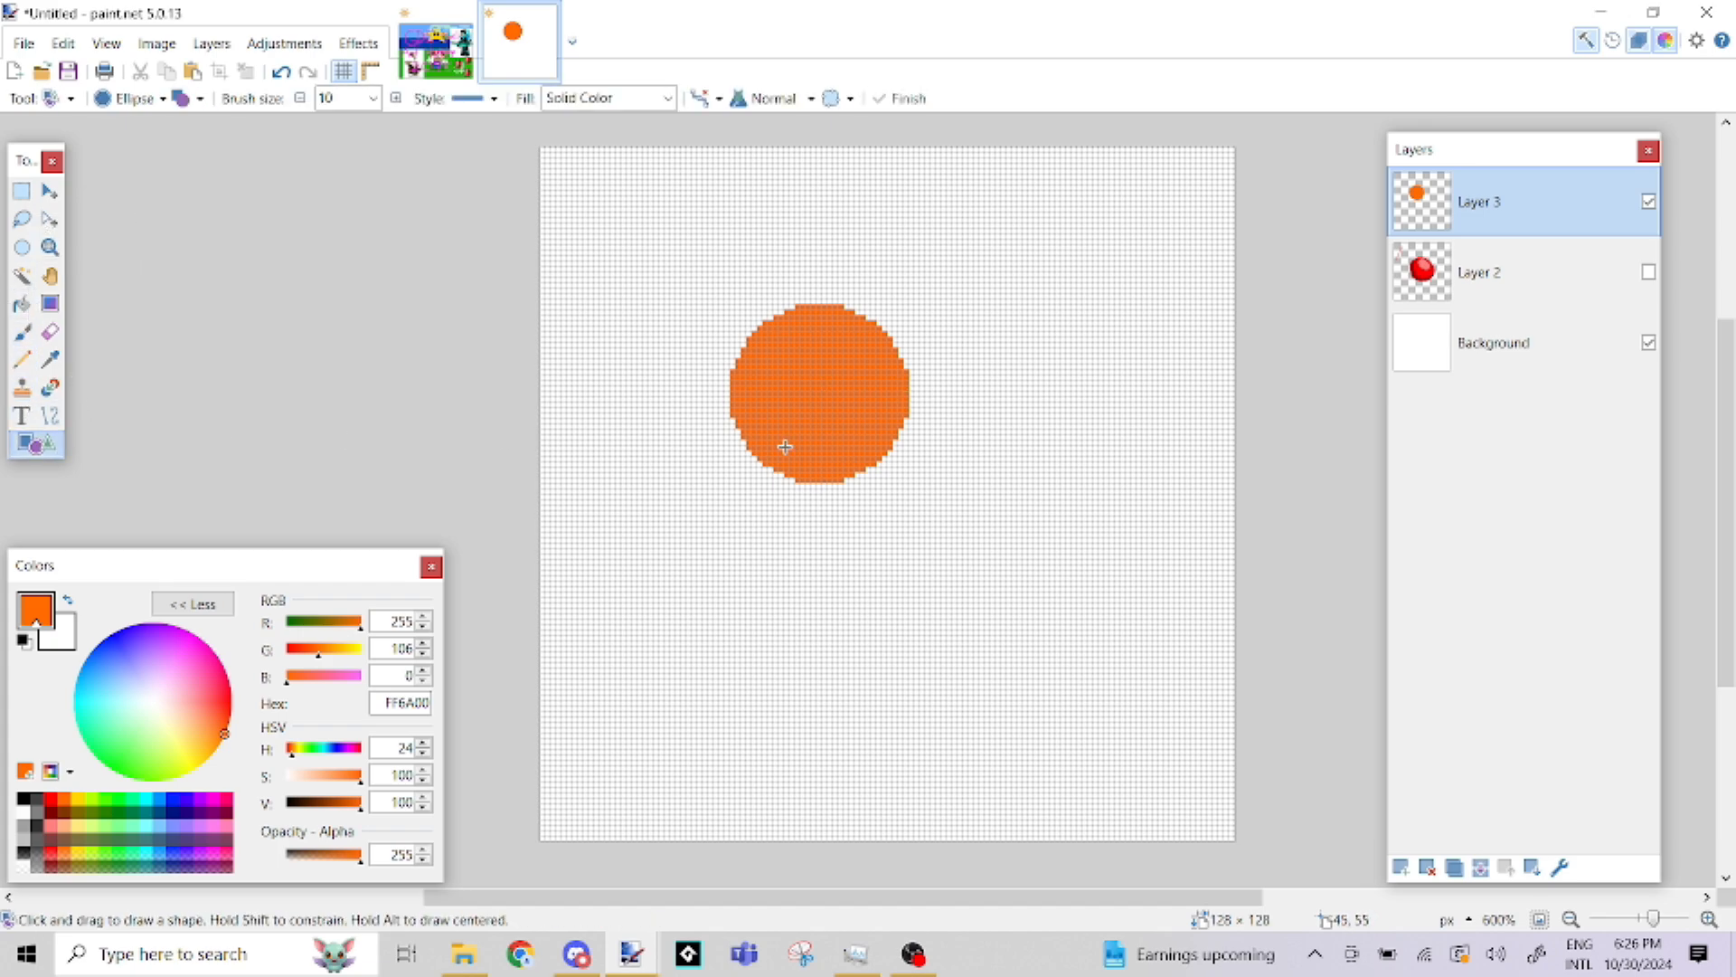
# Draw a filled orange rectangle of about 31 × 28 pixels downward from just below the circle's middle, overlapping its lower half
pyautogui.press('z')
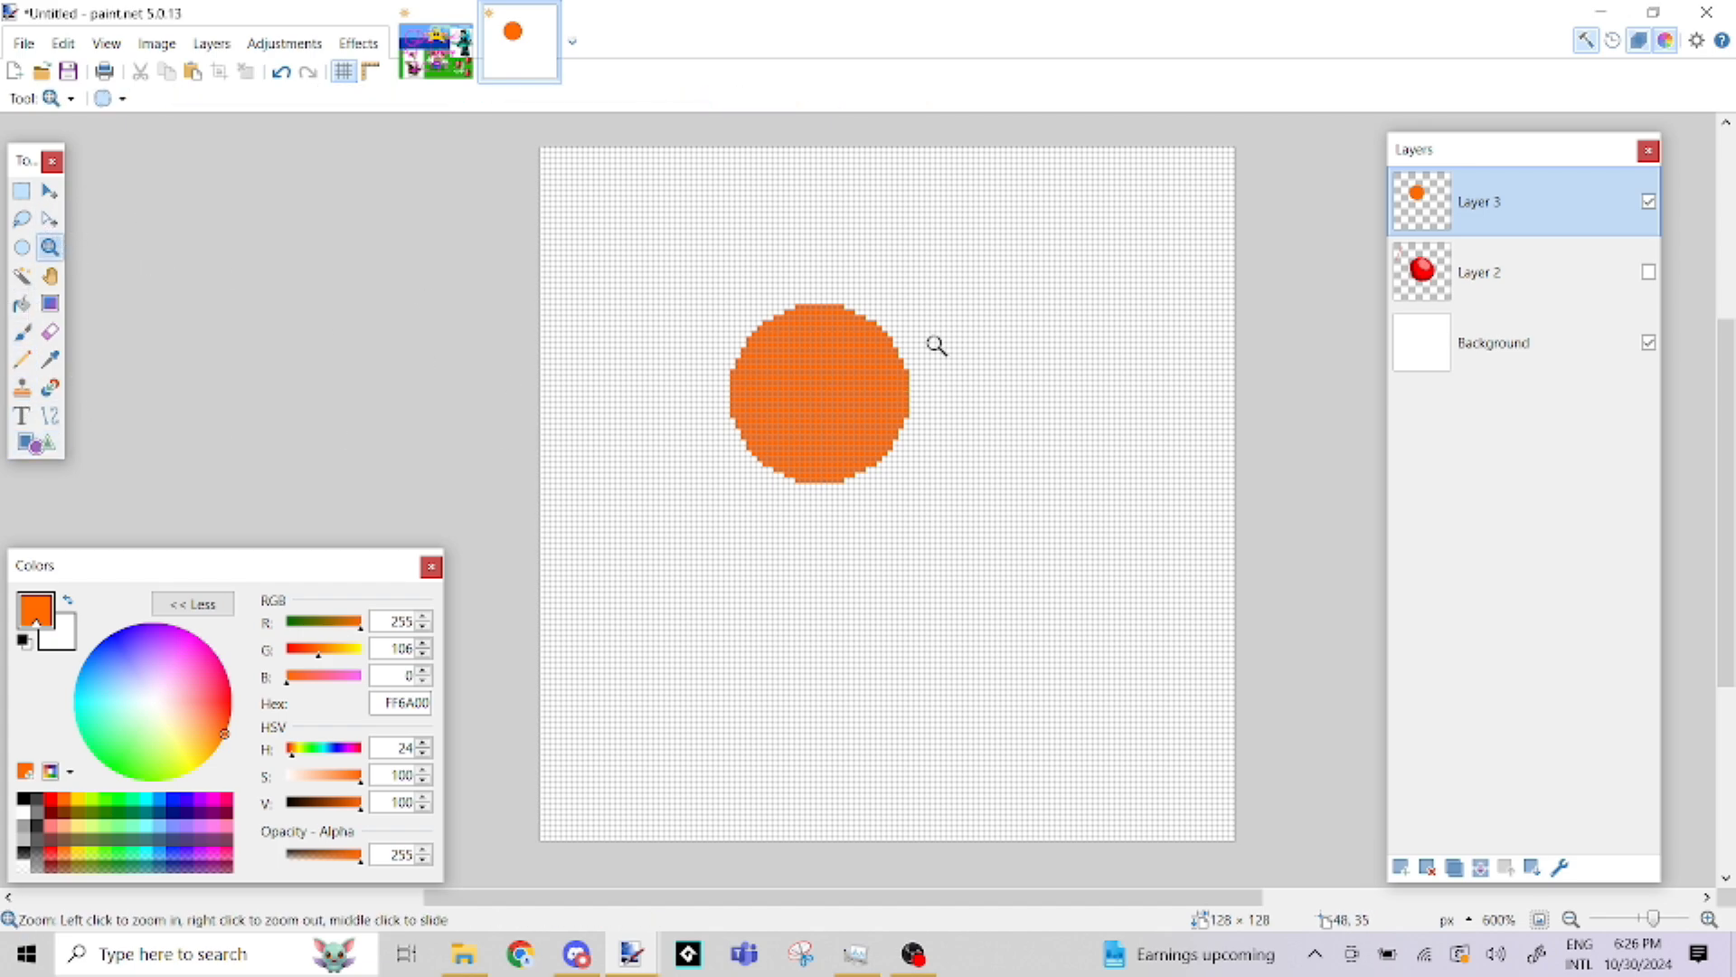
pyautogui.click(785, 403)
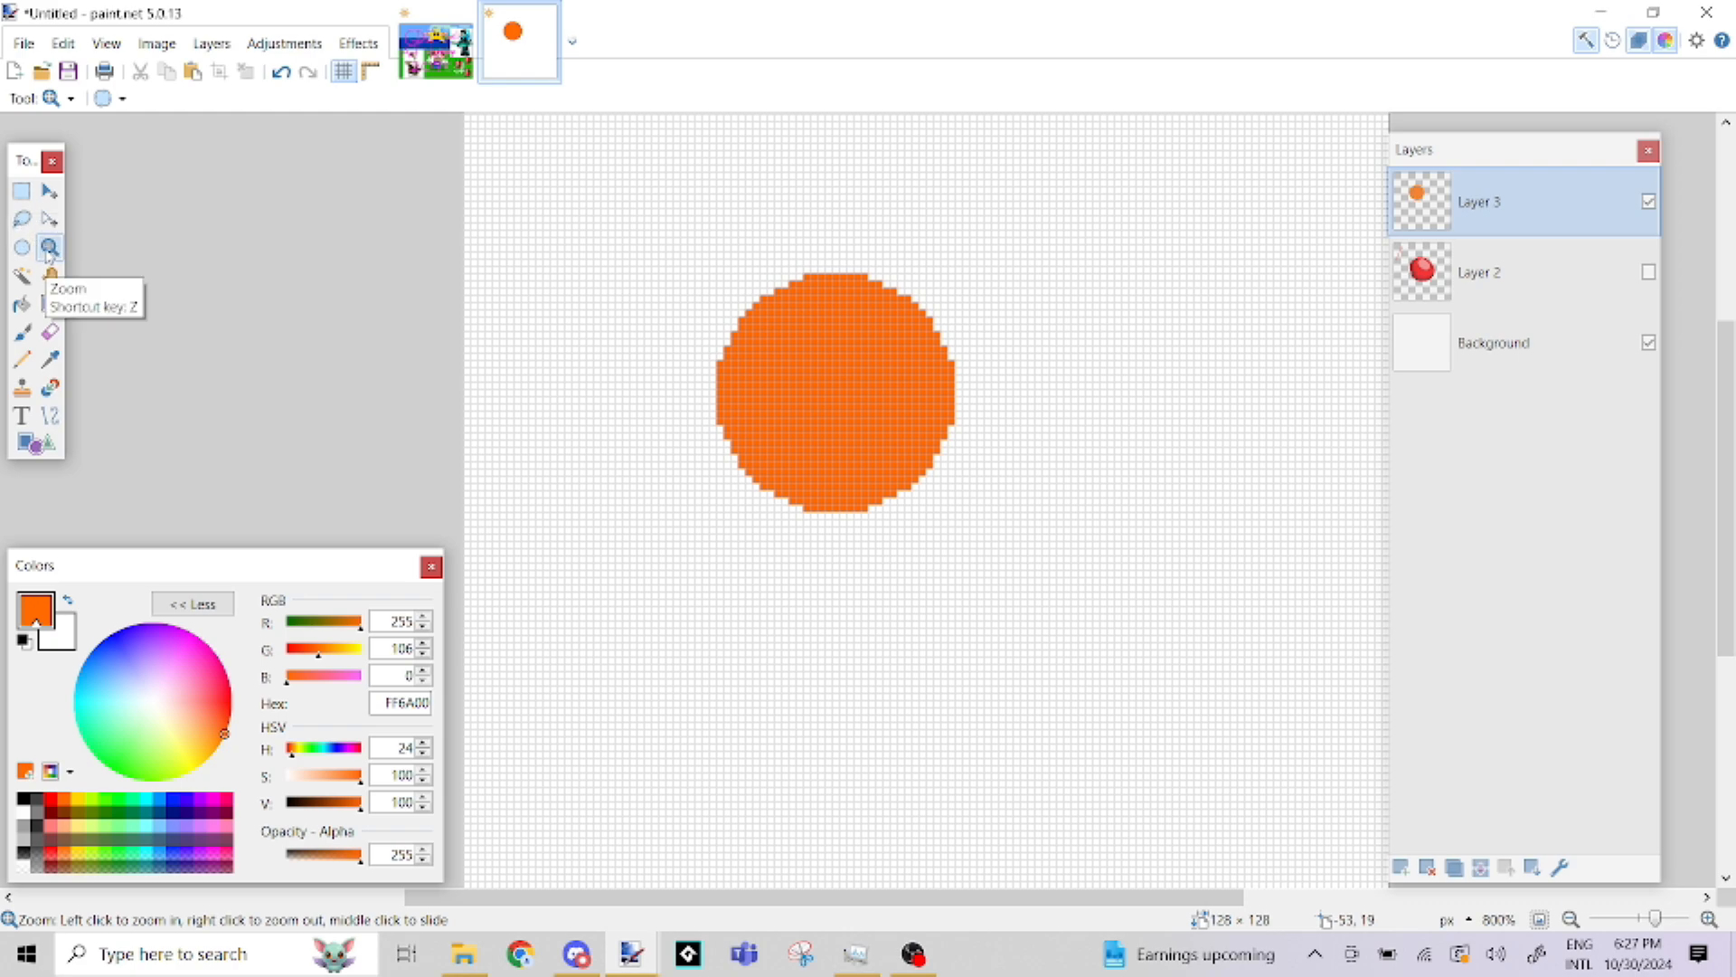
pyautogui.click(21, 333)
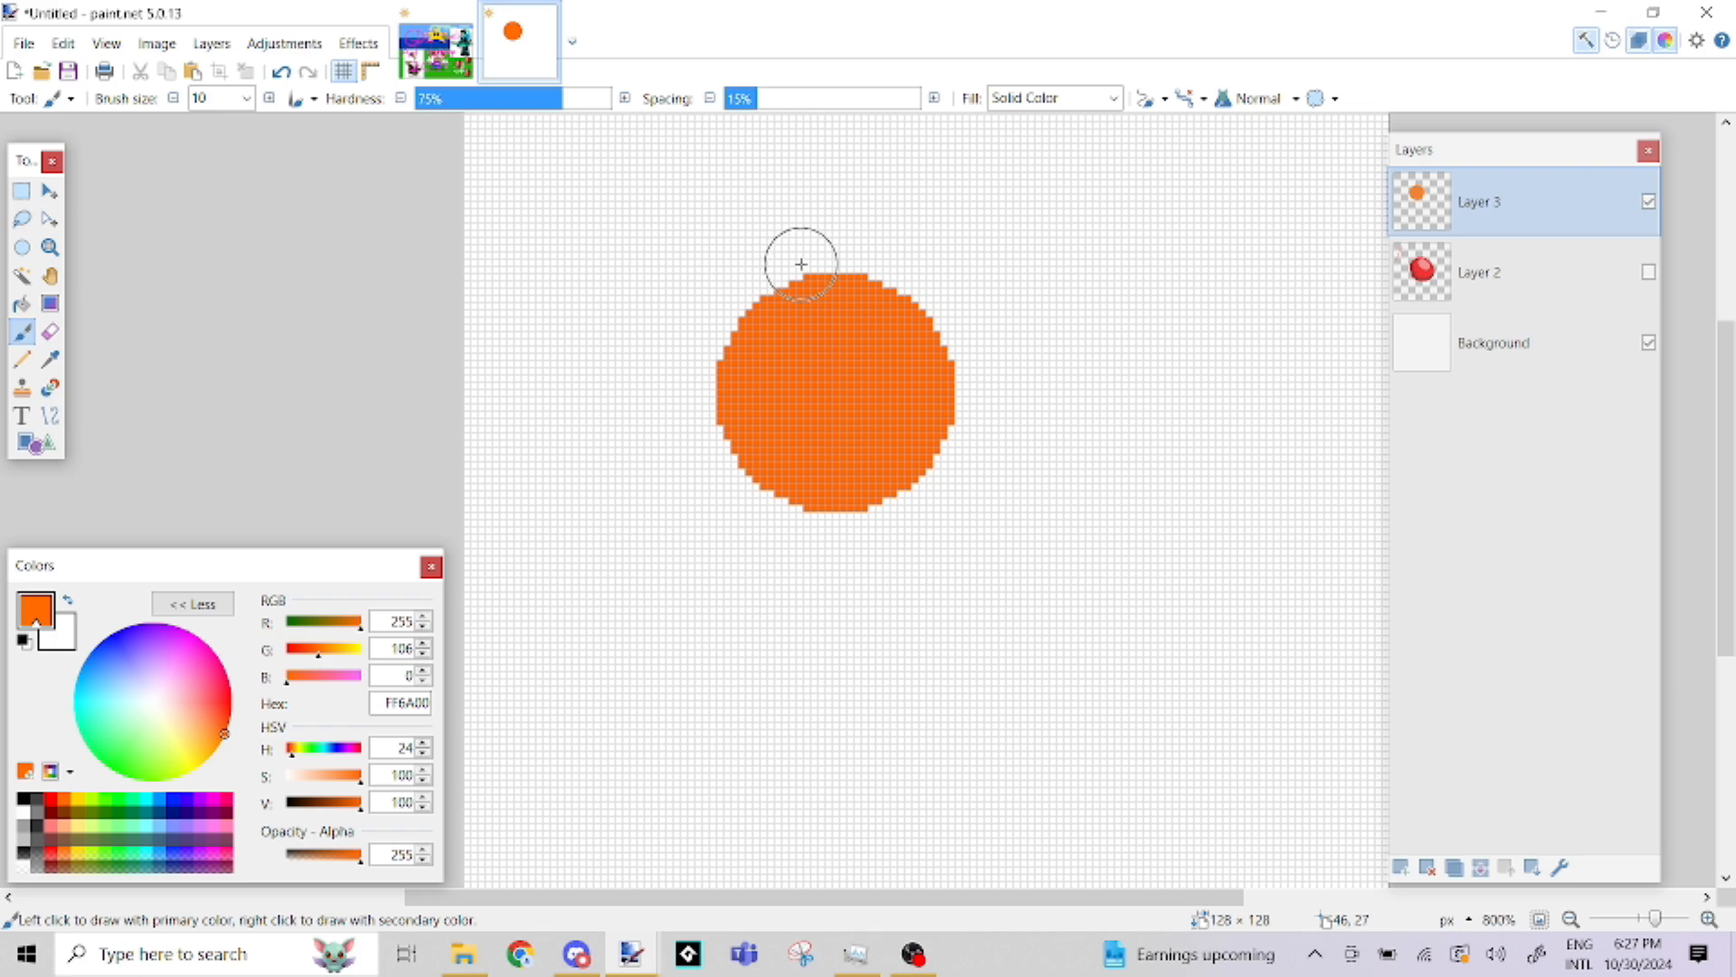
pyautogui.scroll(-4, 934, 485)
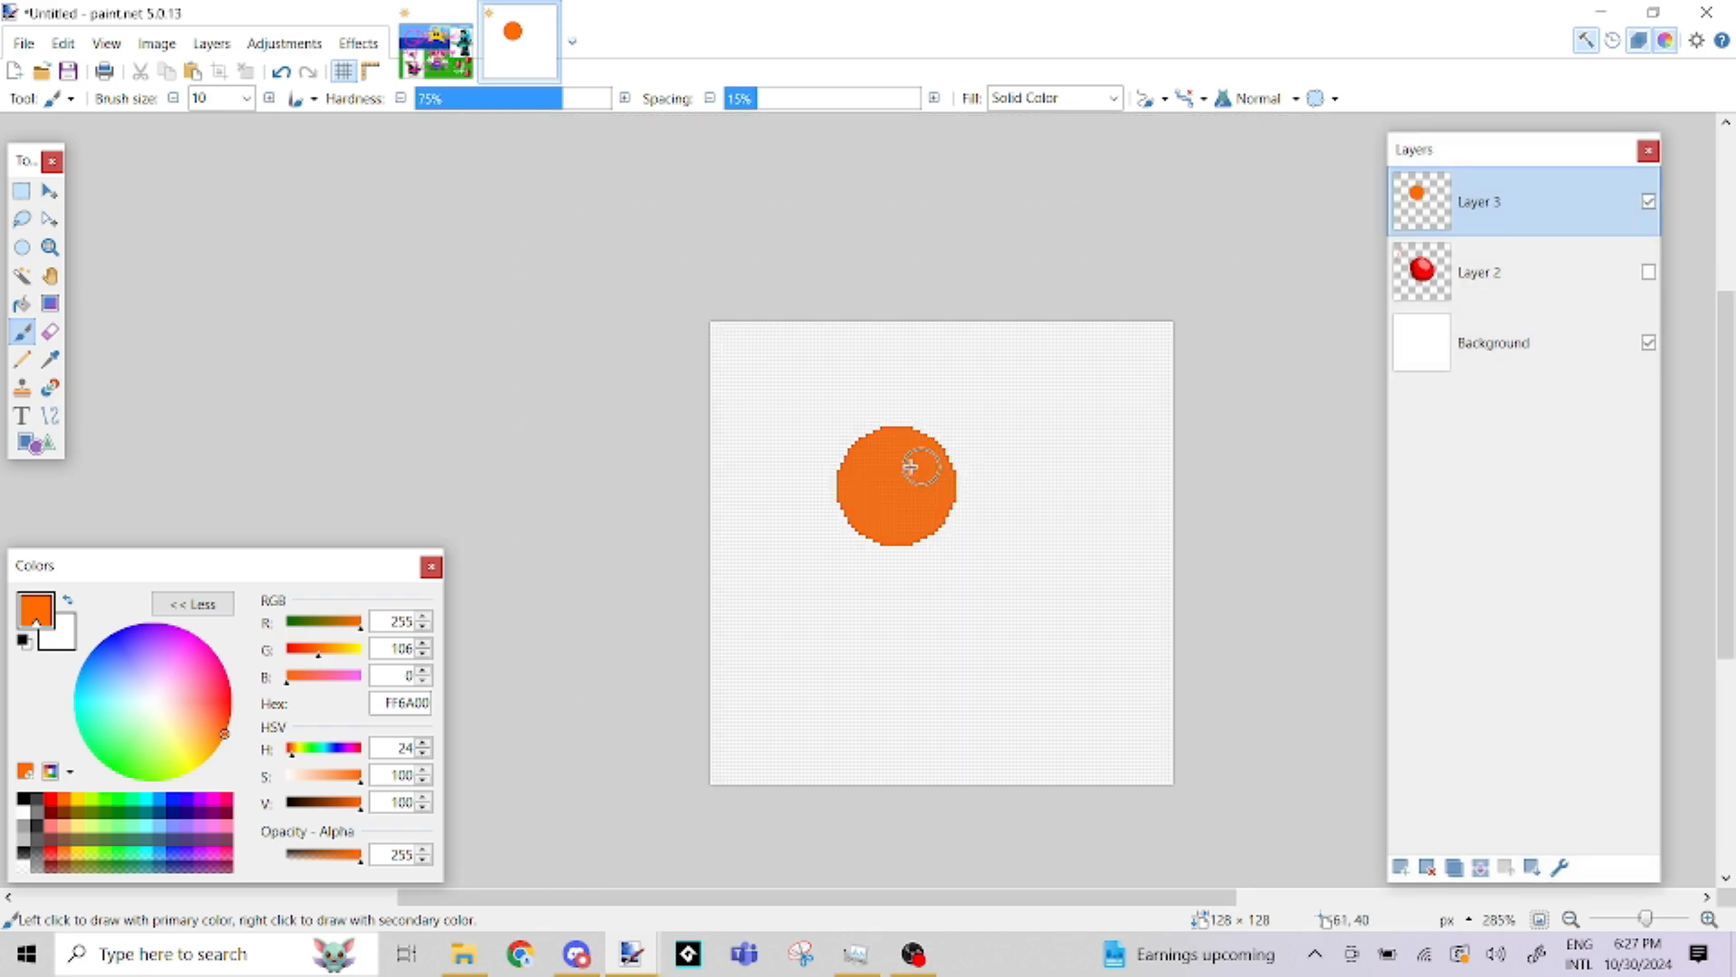
pyautogui.scroll(4, 911, 467)
pyautogui.scroll(3, 925, 690)
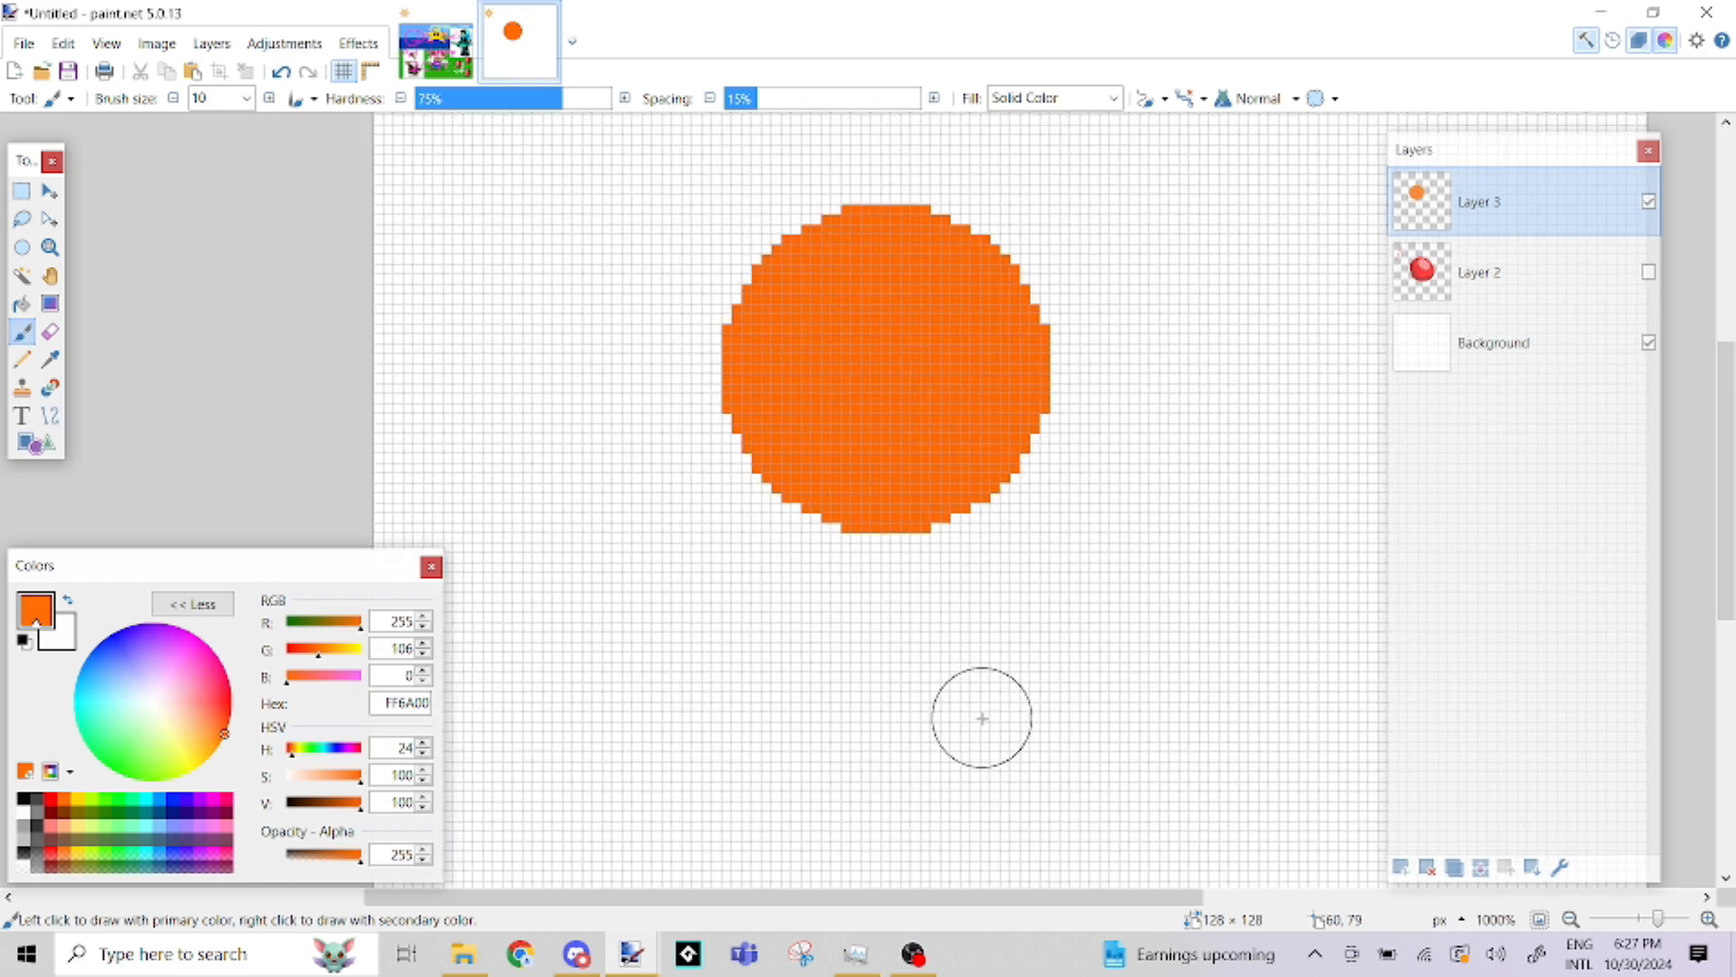
pyautogui.scroll(1, 930, 605)
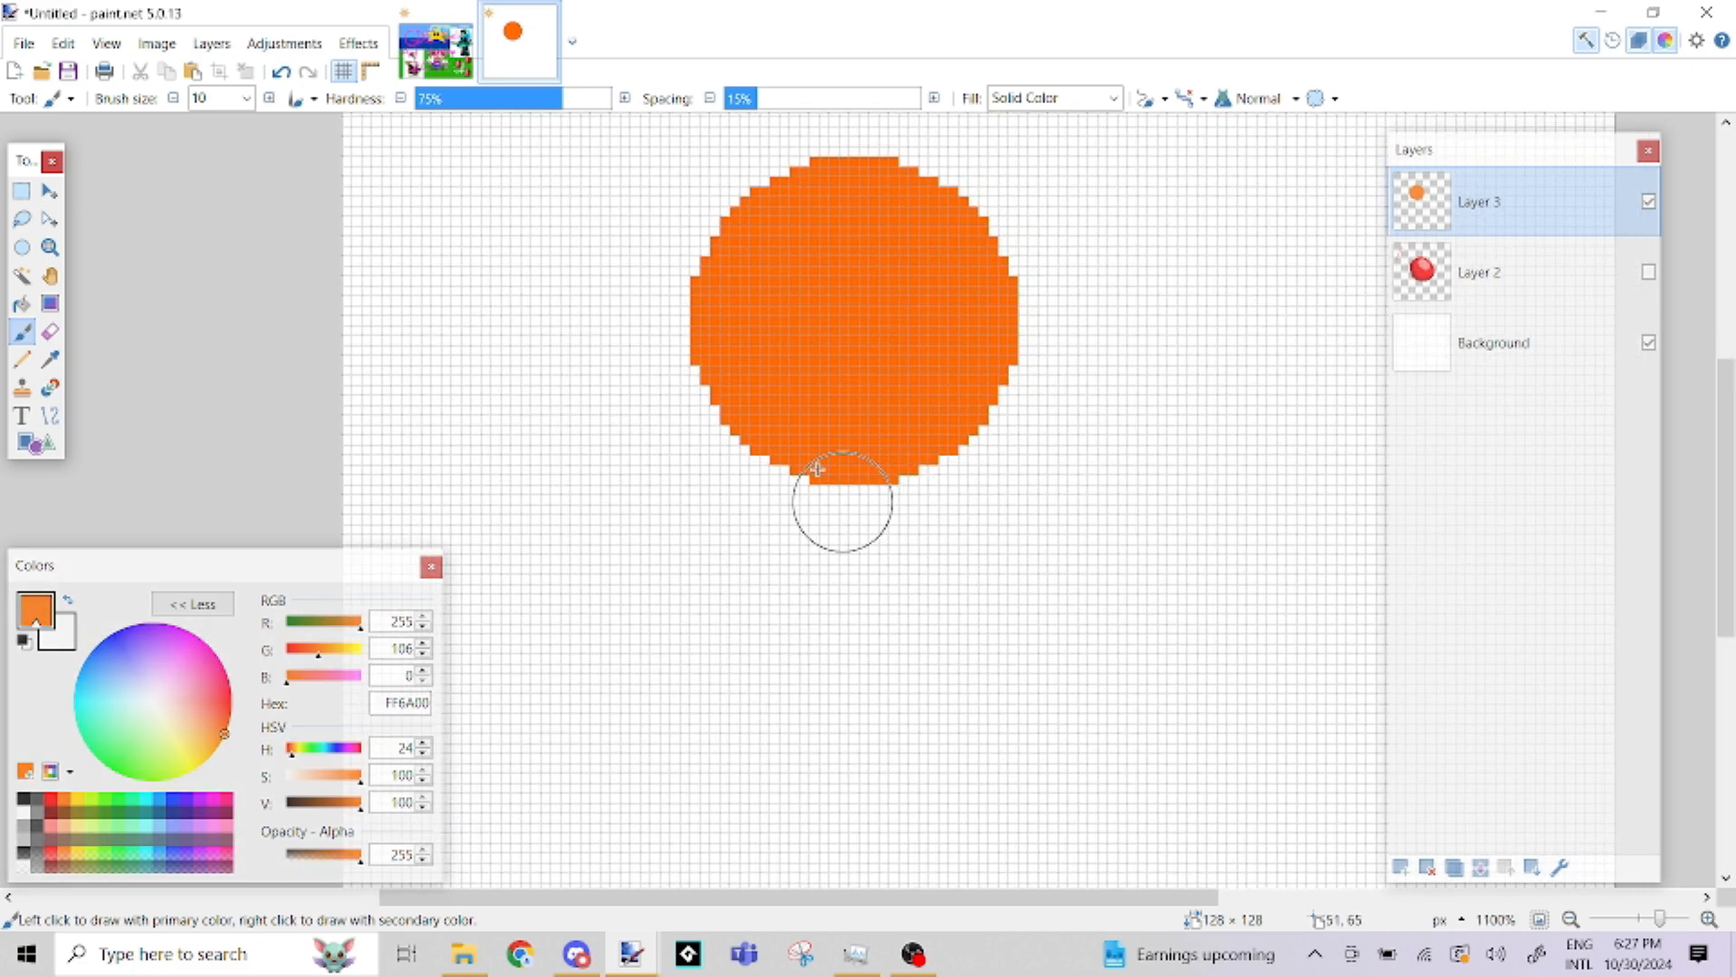
pyautogui.click(51, 461)
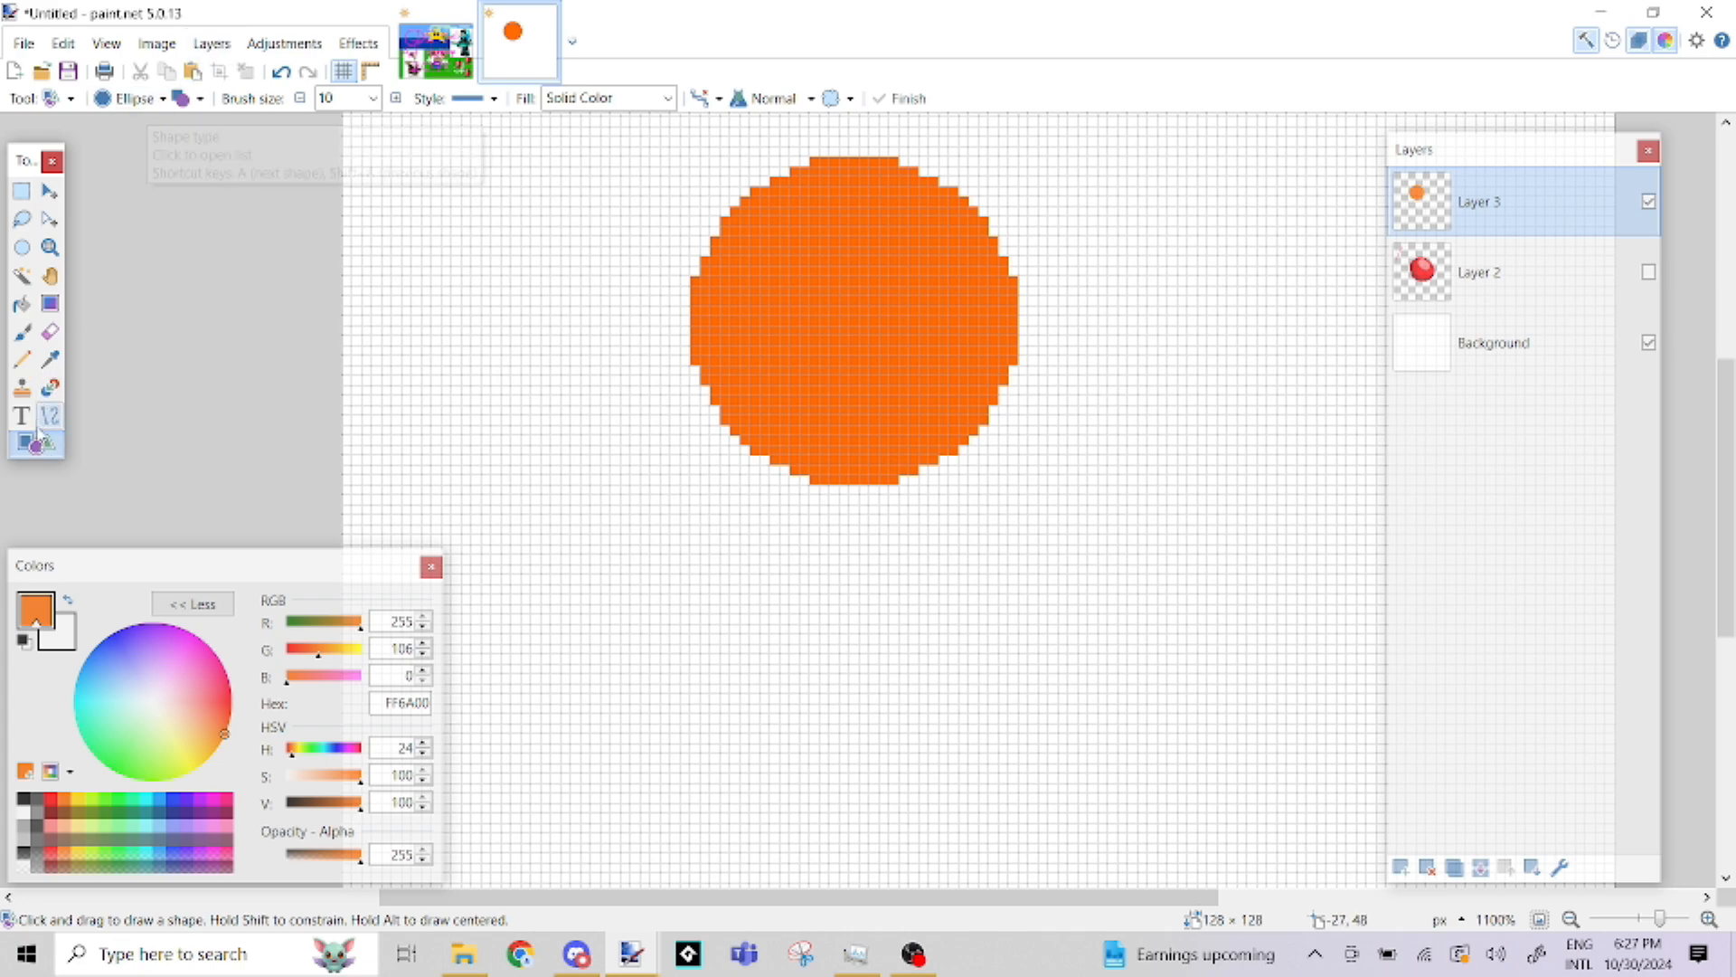
pyautogui.click(157, 101)
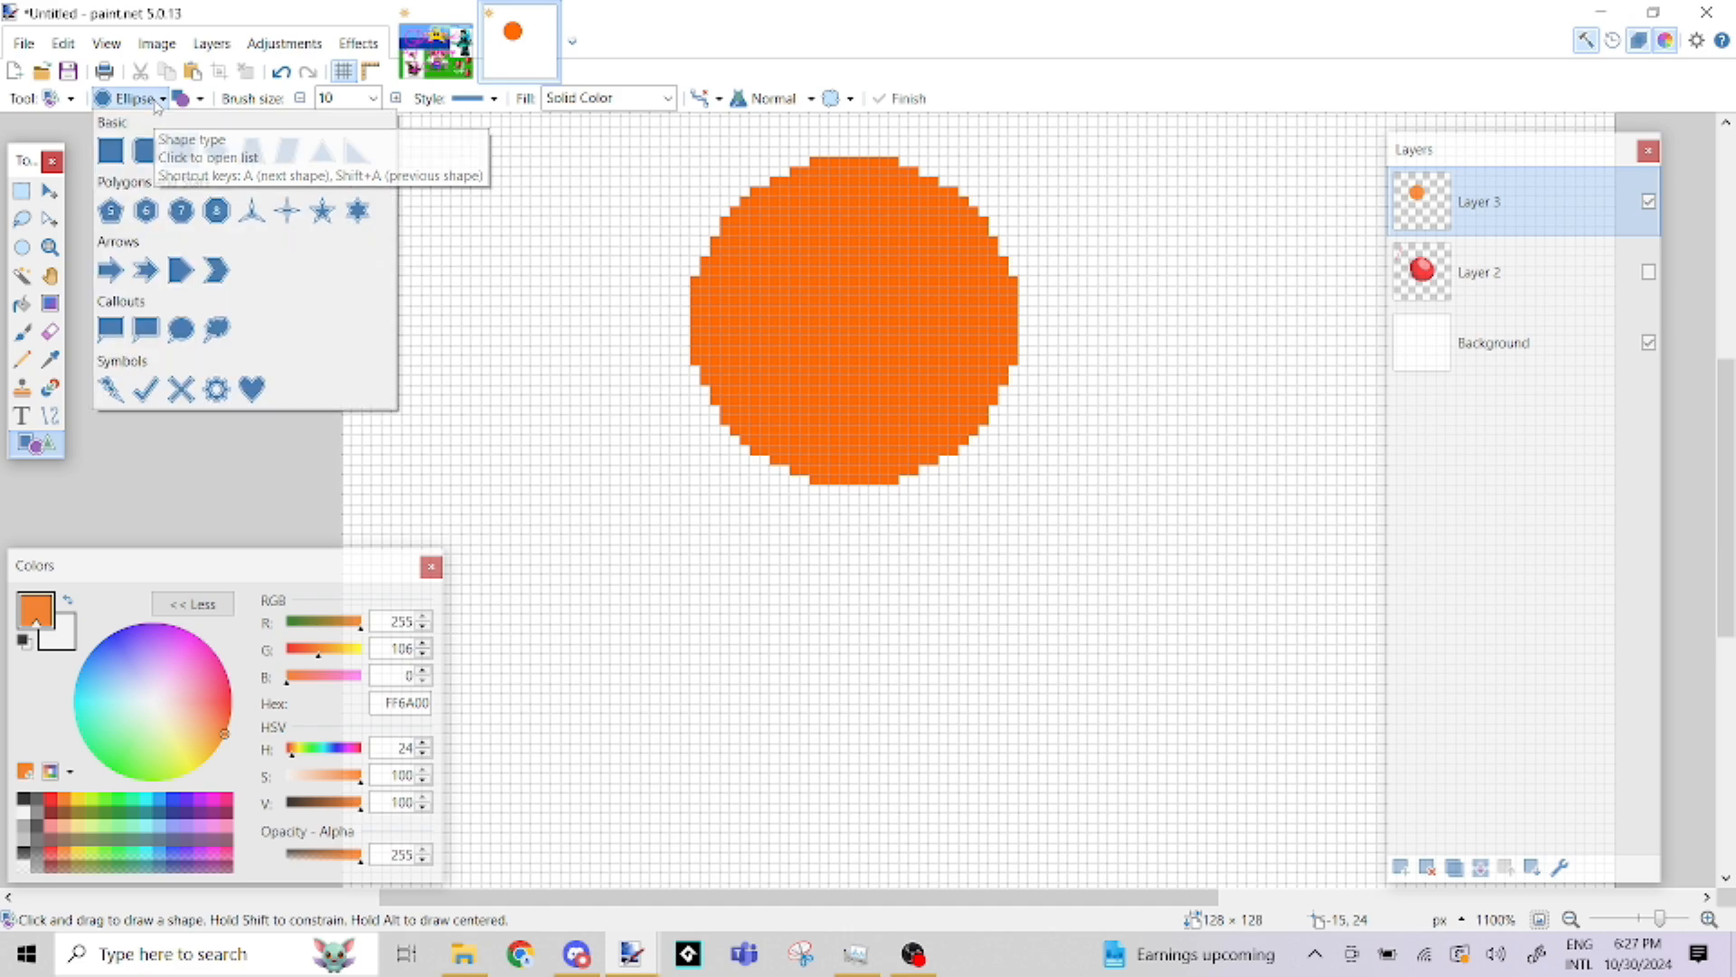
pyautogui.click(111, 152)
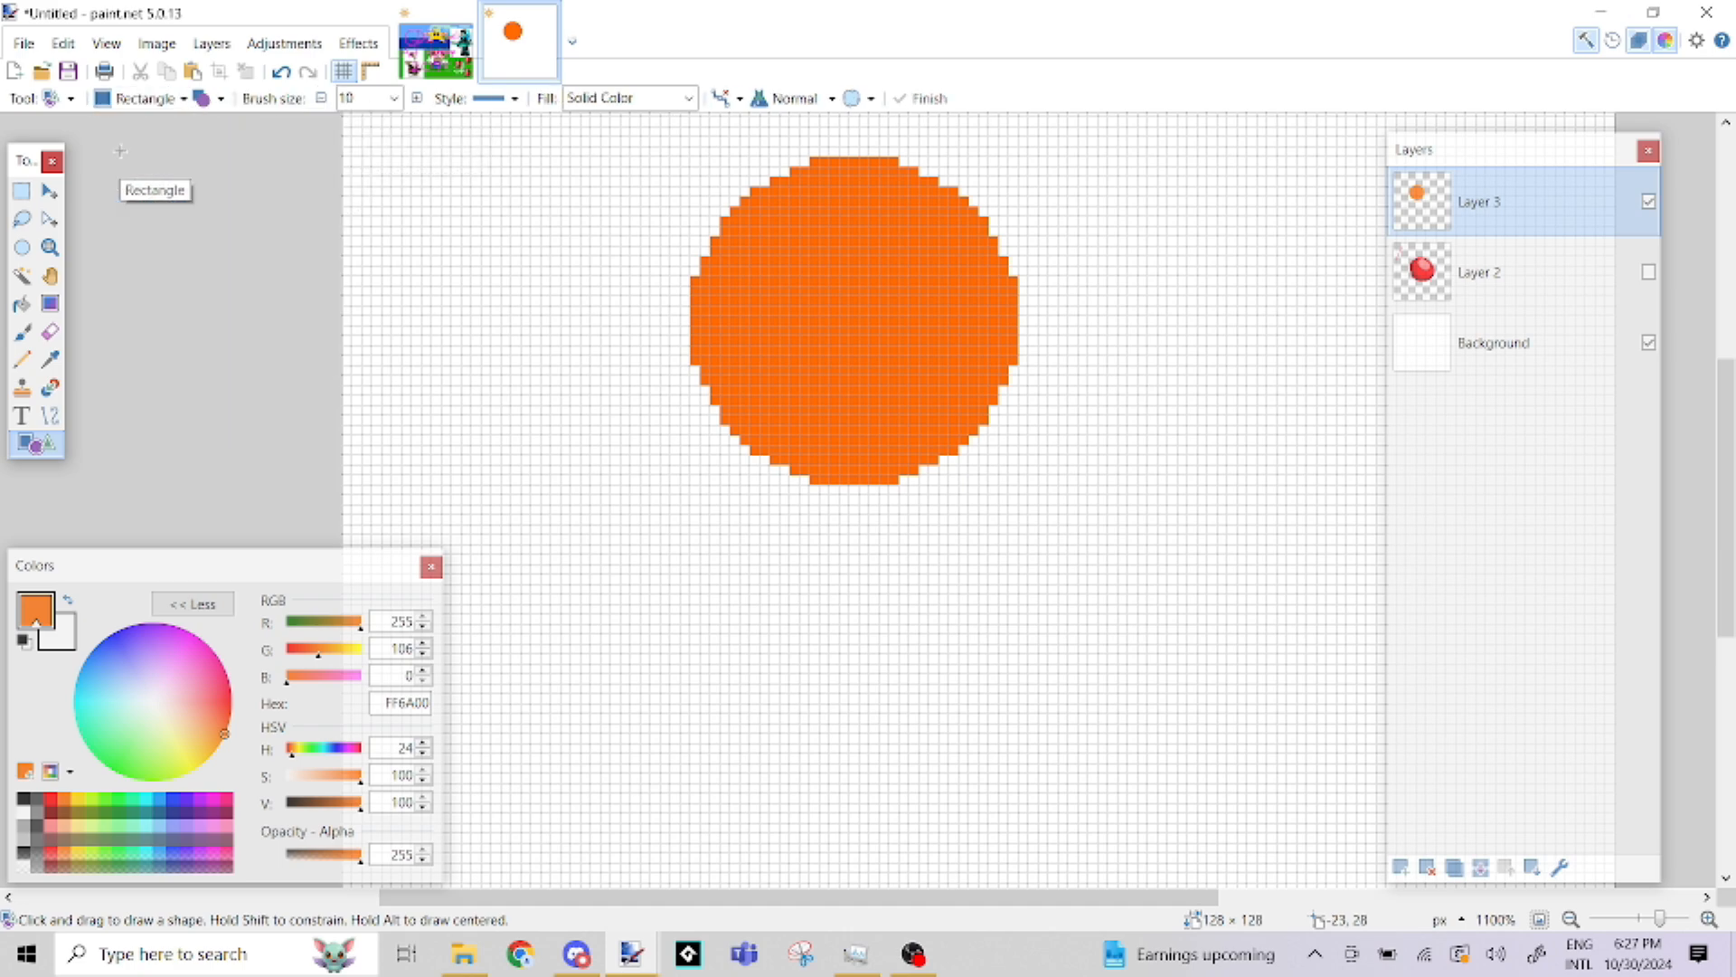
pyautogui.moveTo(700, 358); pyautogui.dragTo(1008, 633)
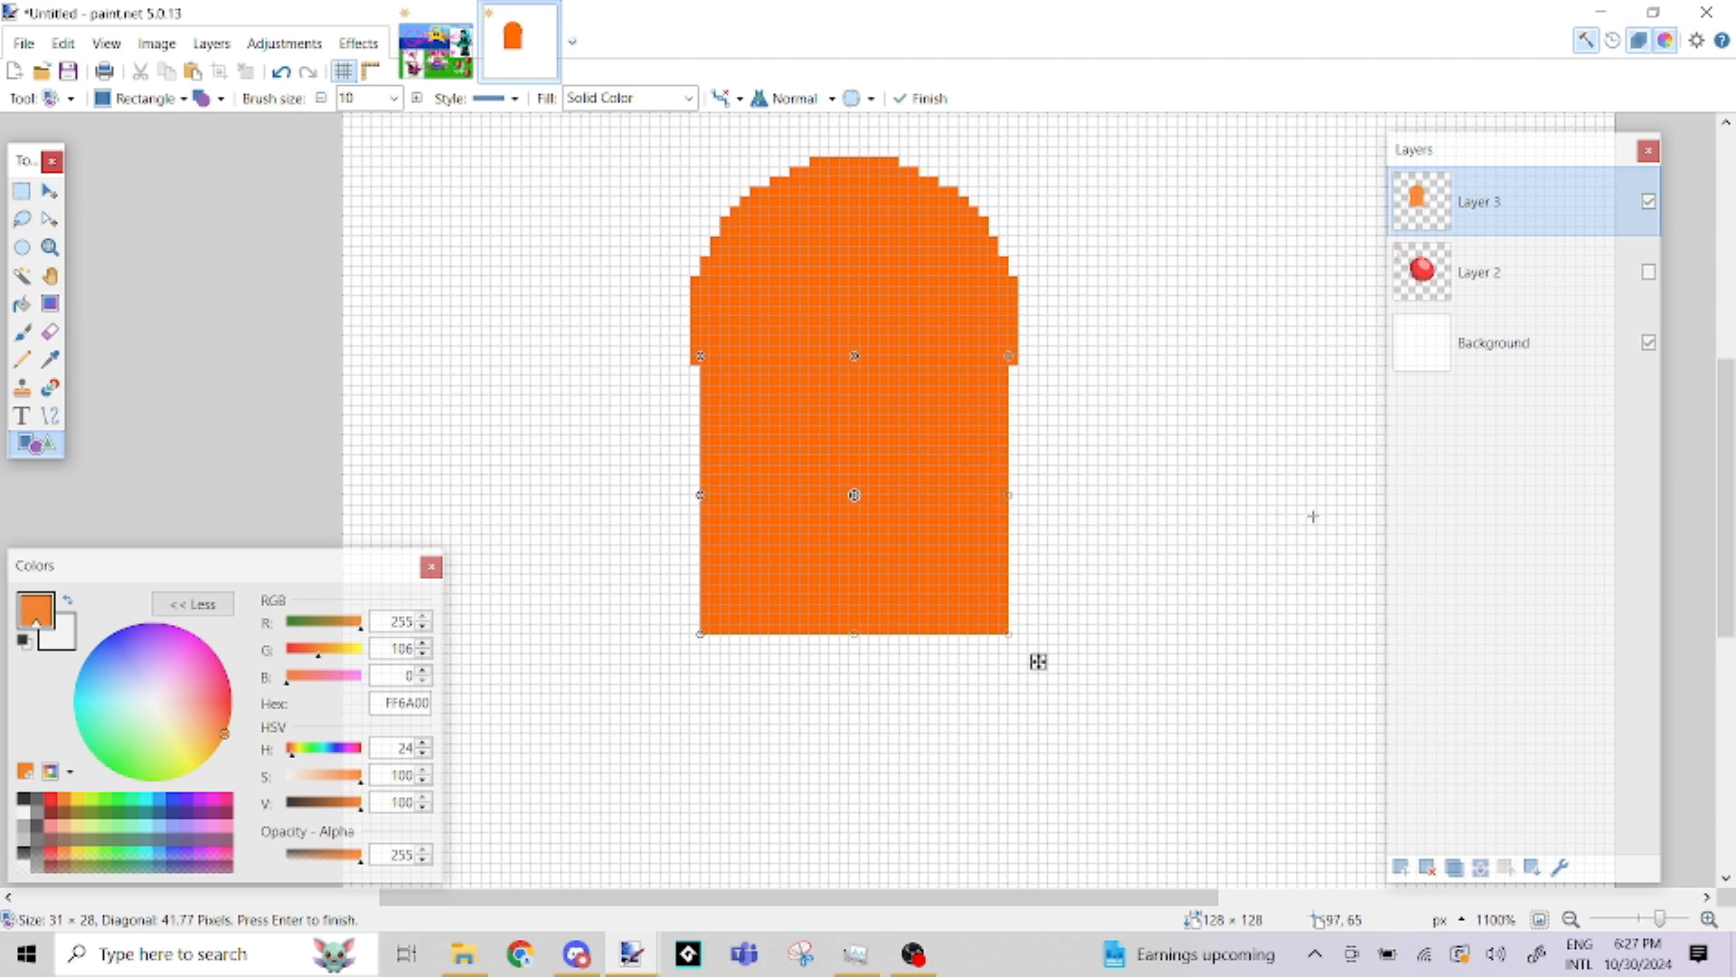
pyautogui.press('Return')
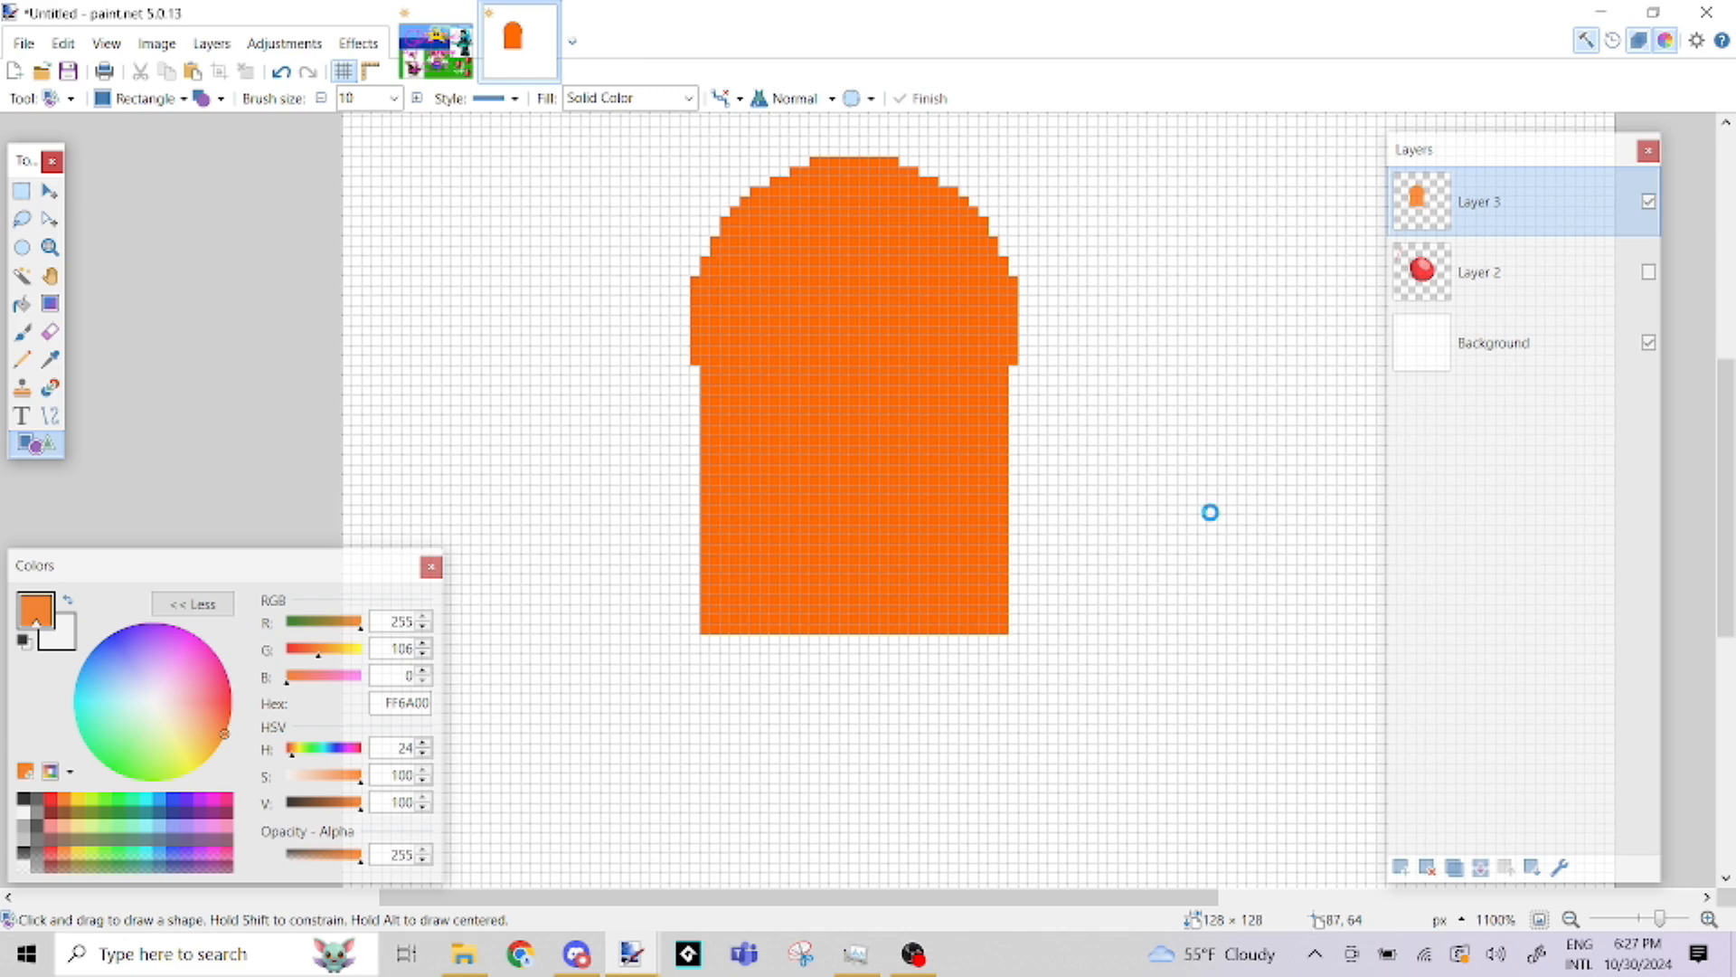
# Reopen the finished rectangle for editing and resize it to 33 × 26 pixels so its sides align with the circle
pyautogui.hotkey('ctrl', 'z')
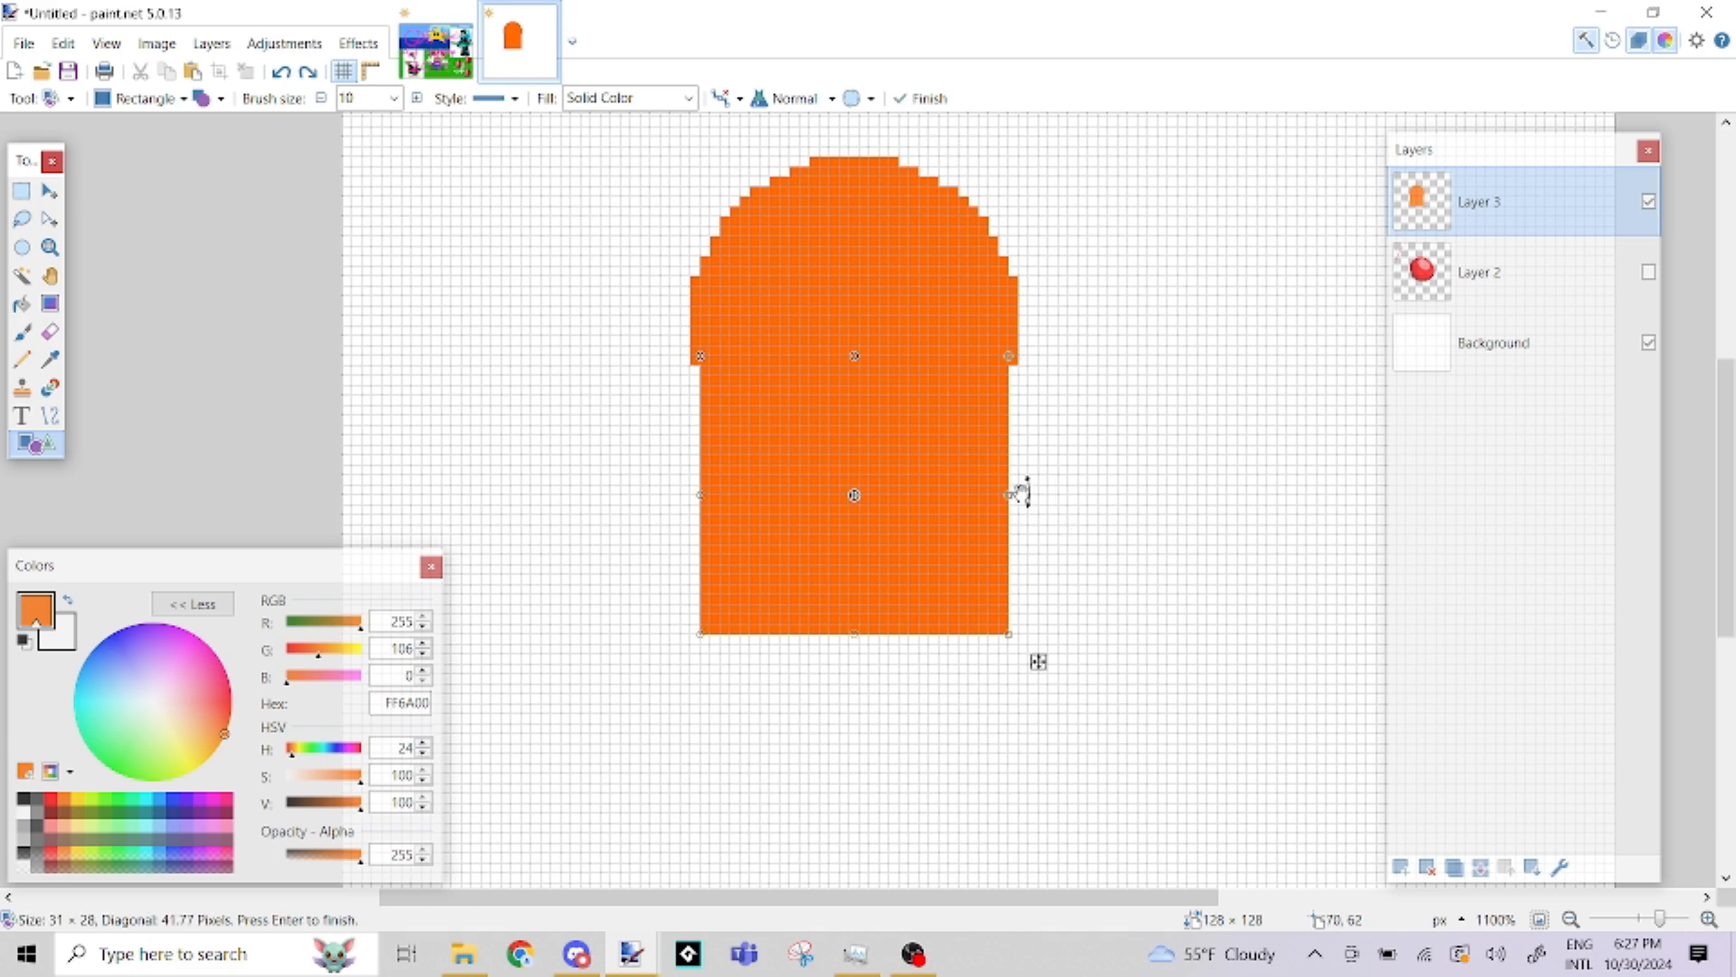
pyautogui.moveTo(1010, 497)
pyautogui.mouseDown()
pyautogui.moveTo(911, 491)
pyautogui.moveTo(1020, 495)
pyautogui.mouseUp()
pyautogui.moveTo(701, 492); pyautogui.dragTo(692, 493)
pyautogui.moveTo(850, 633); pyautogui.dragTo(853, 615)
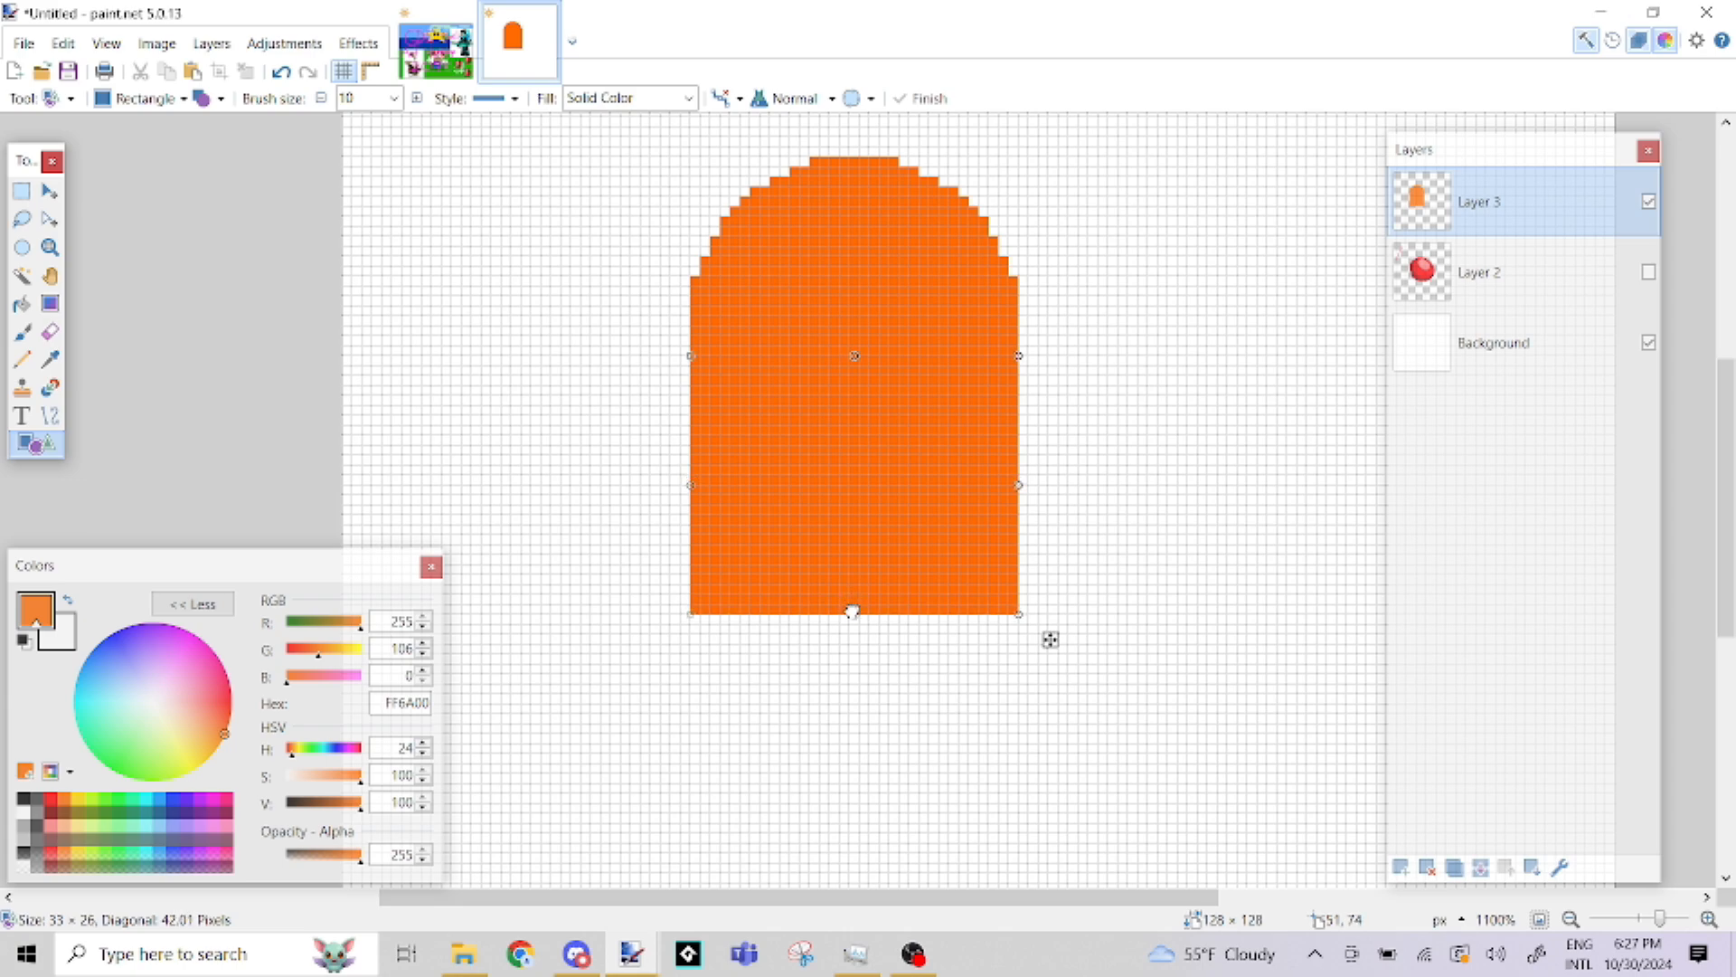
# Select a 4 × 13 pixel strip at the body's lower center, shift the selection one pixel right, and delete its contents
pyautogui.click(21, 191)
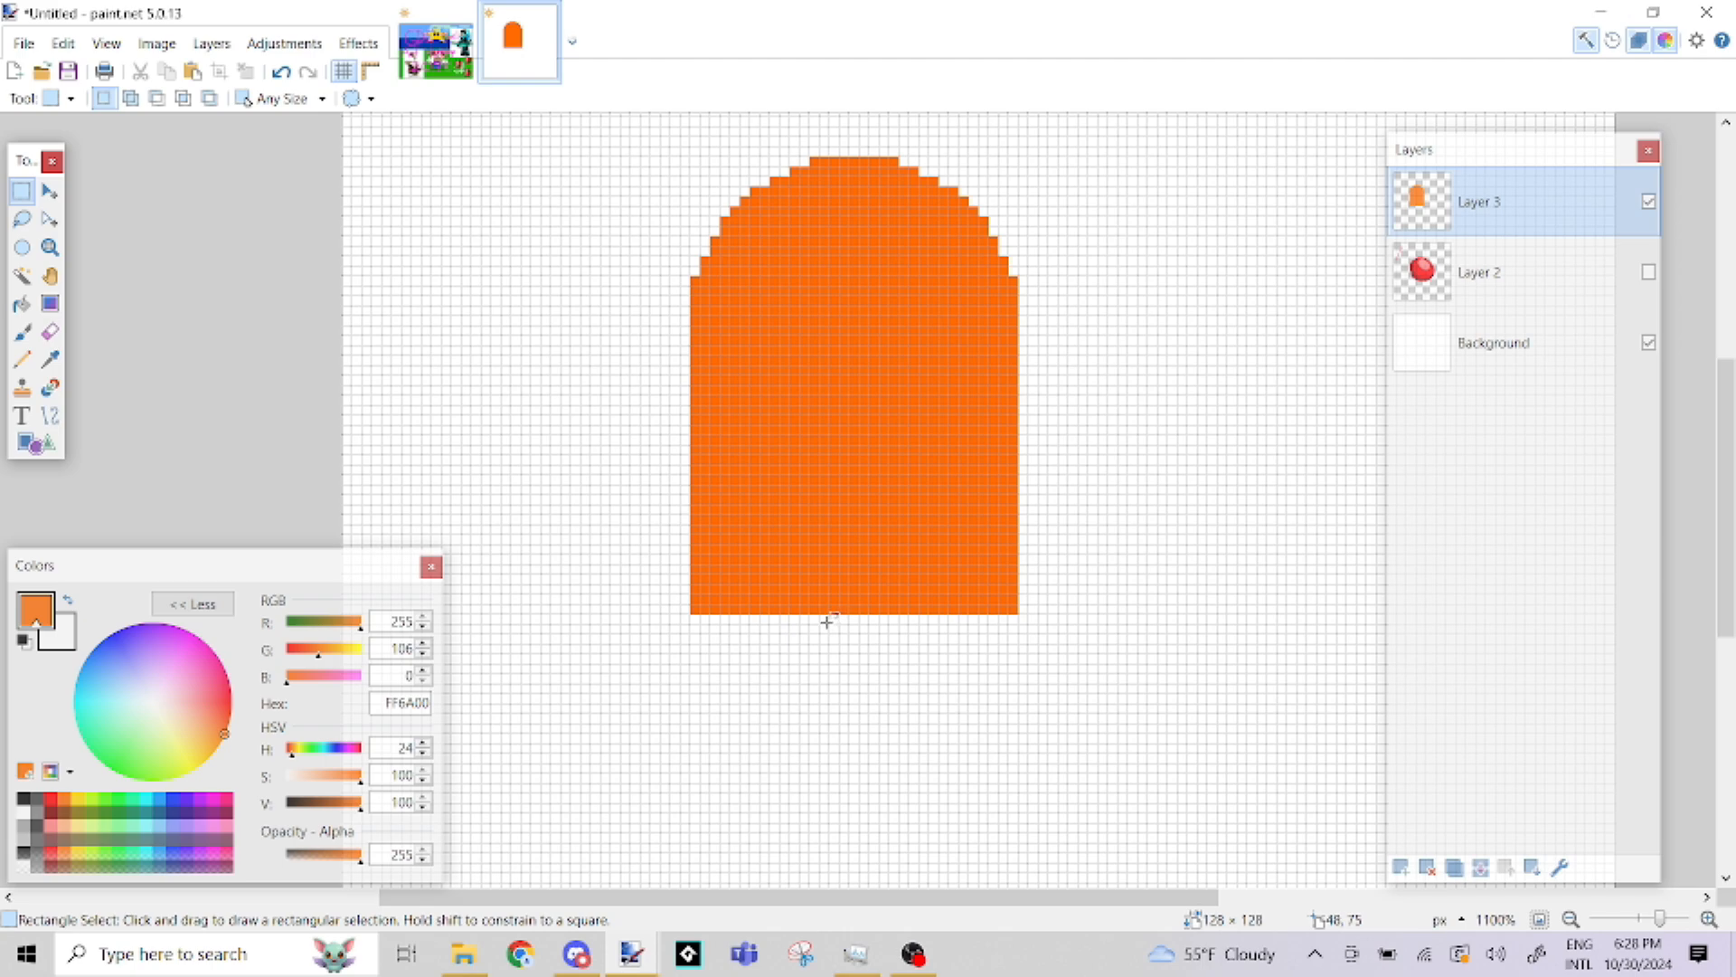
pyautogui.moveTo(830, 620); pyautogui.dragTo(868, 514)
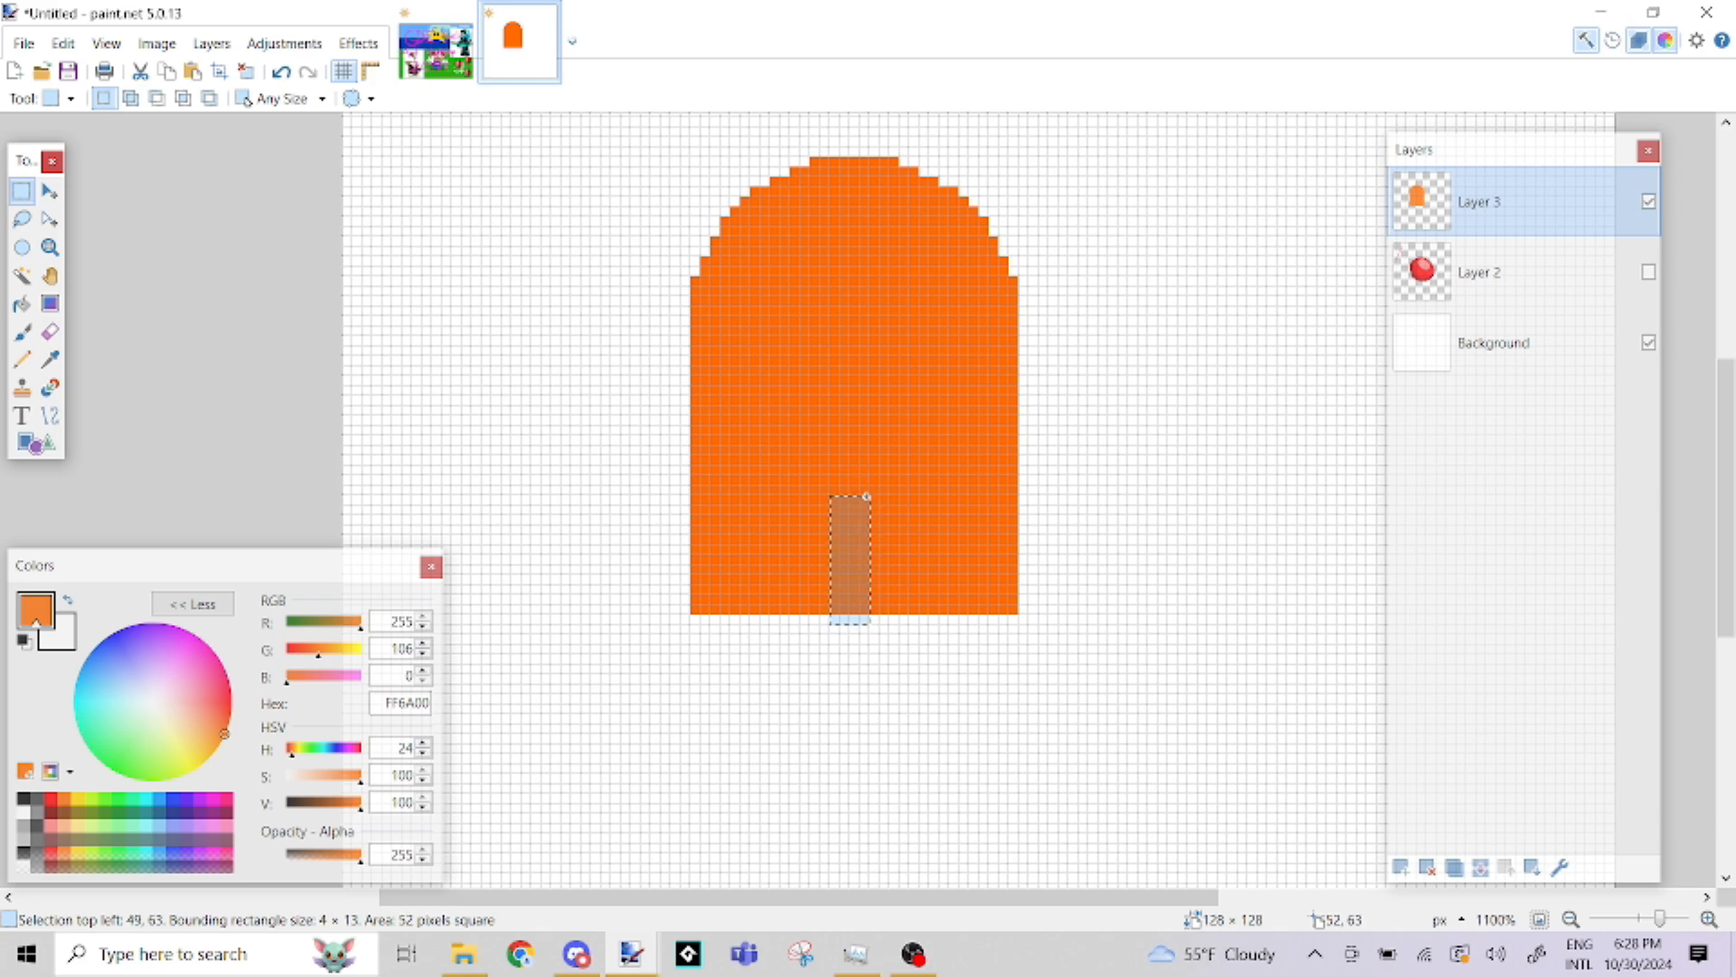
pyautogui.click(50, 219)
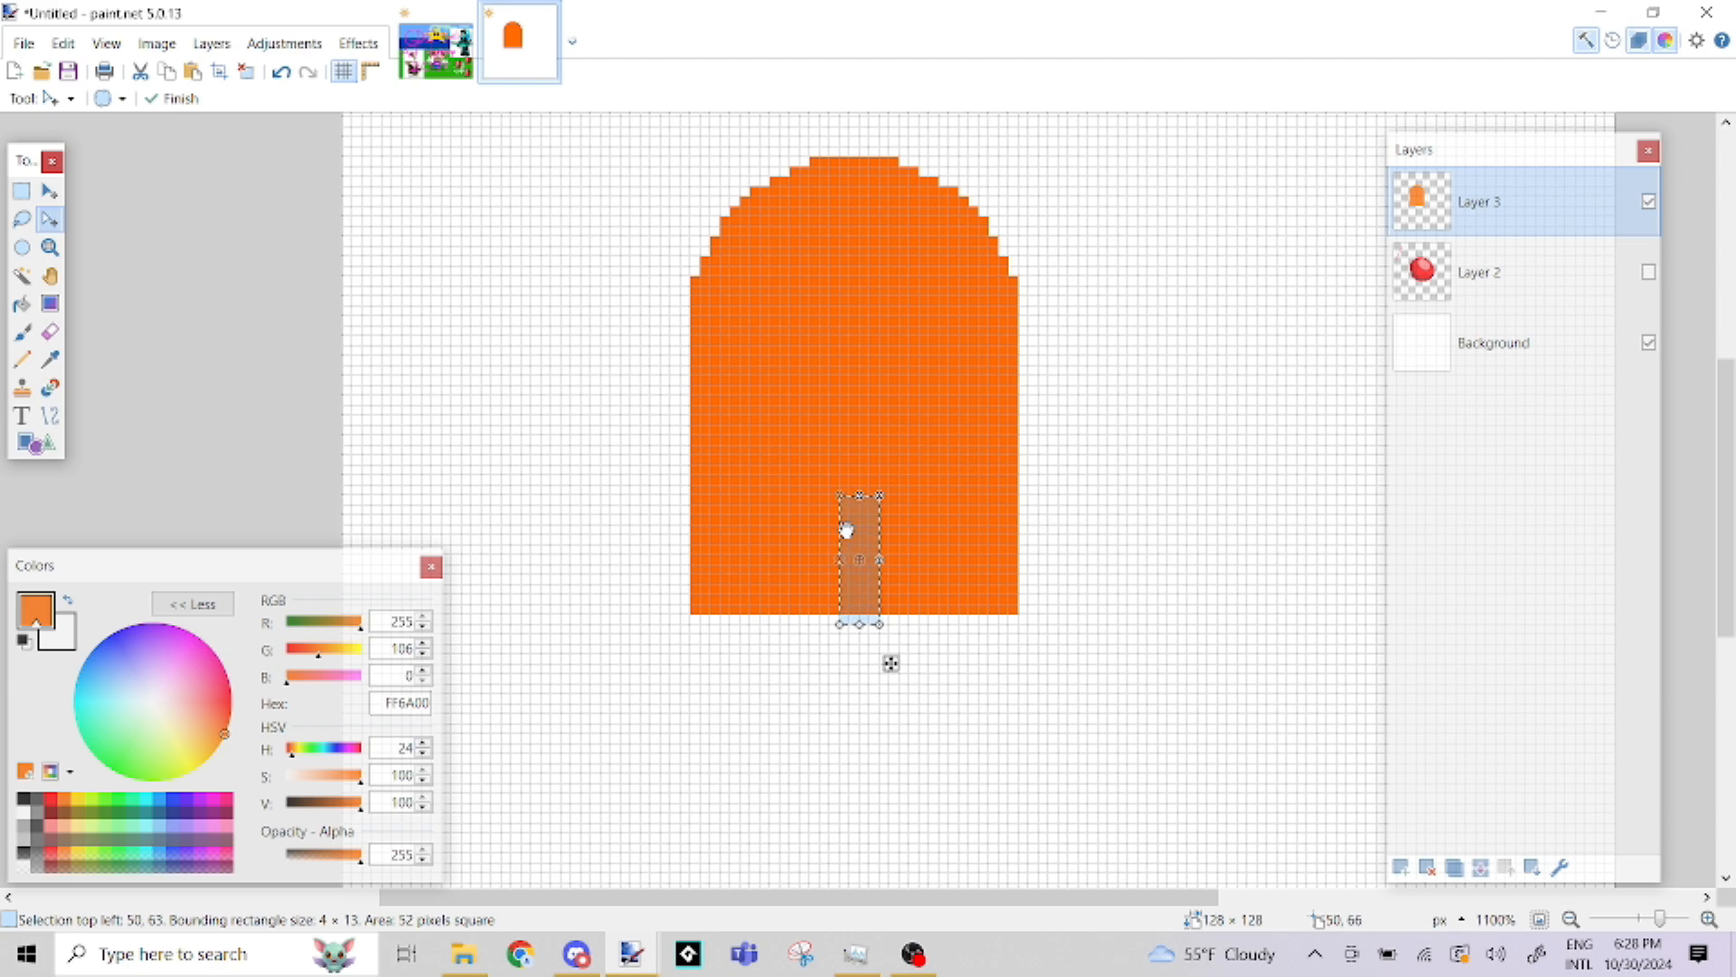
pyautogui.press('Delete')
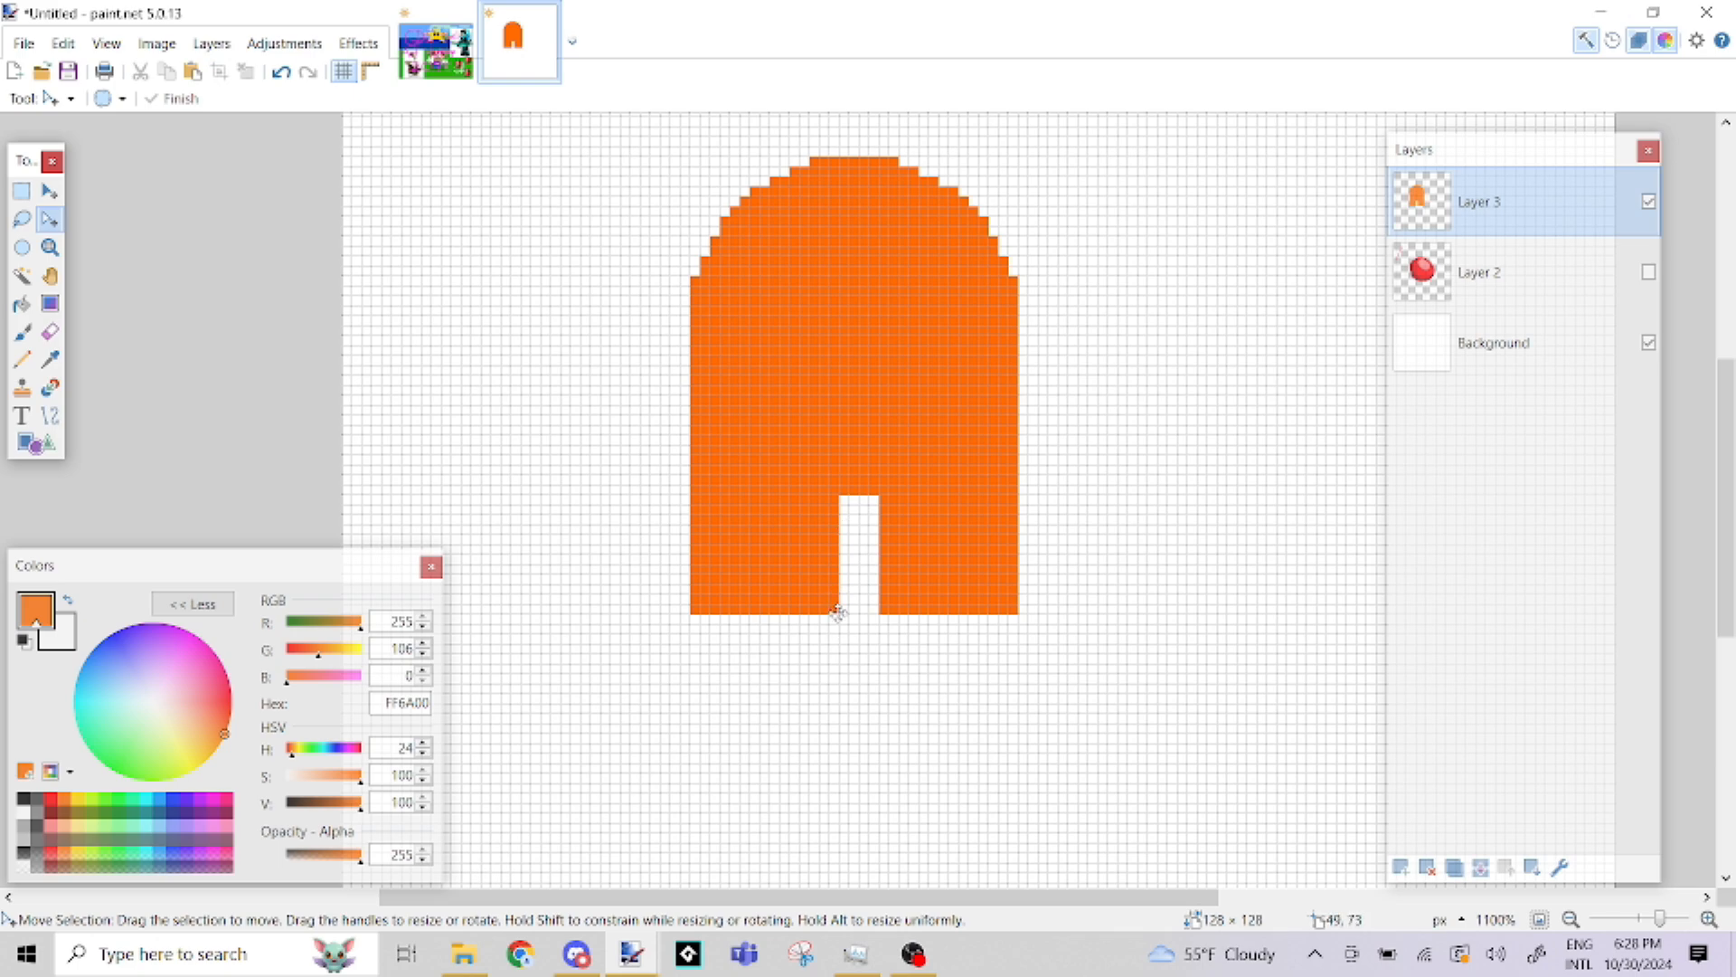
# Erase the bottom corners of the left leg and the inner bottom corner of the right leg with a 1-pixel Eraser
pyautogui.scroll(3, 798, 619)
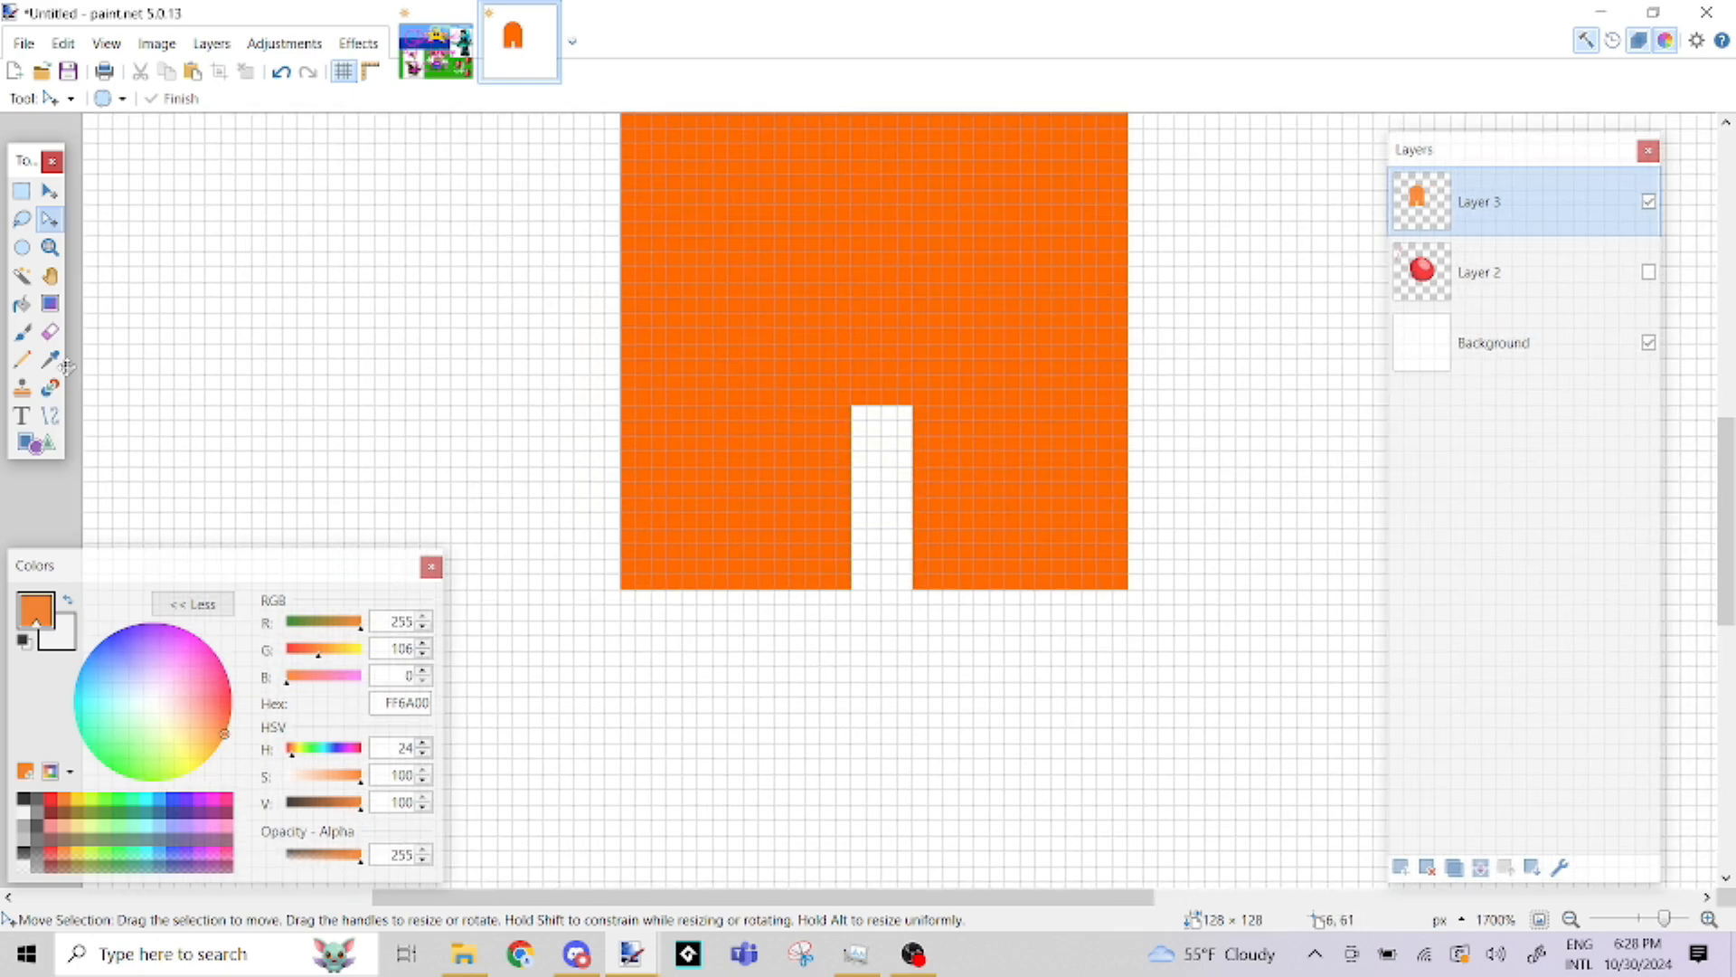
pyautogui.click(50, 332)
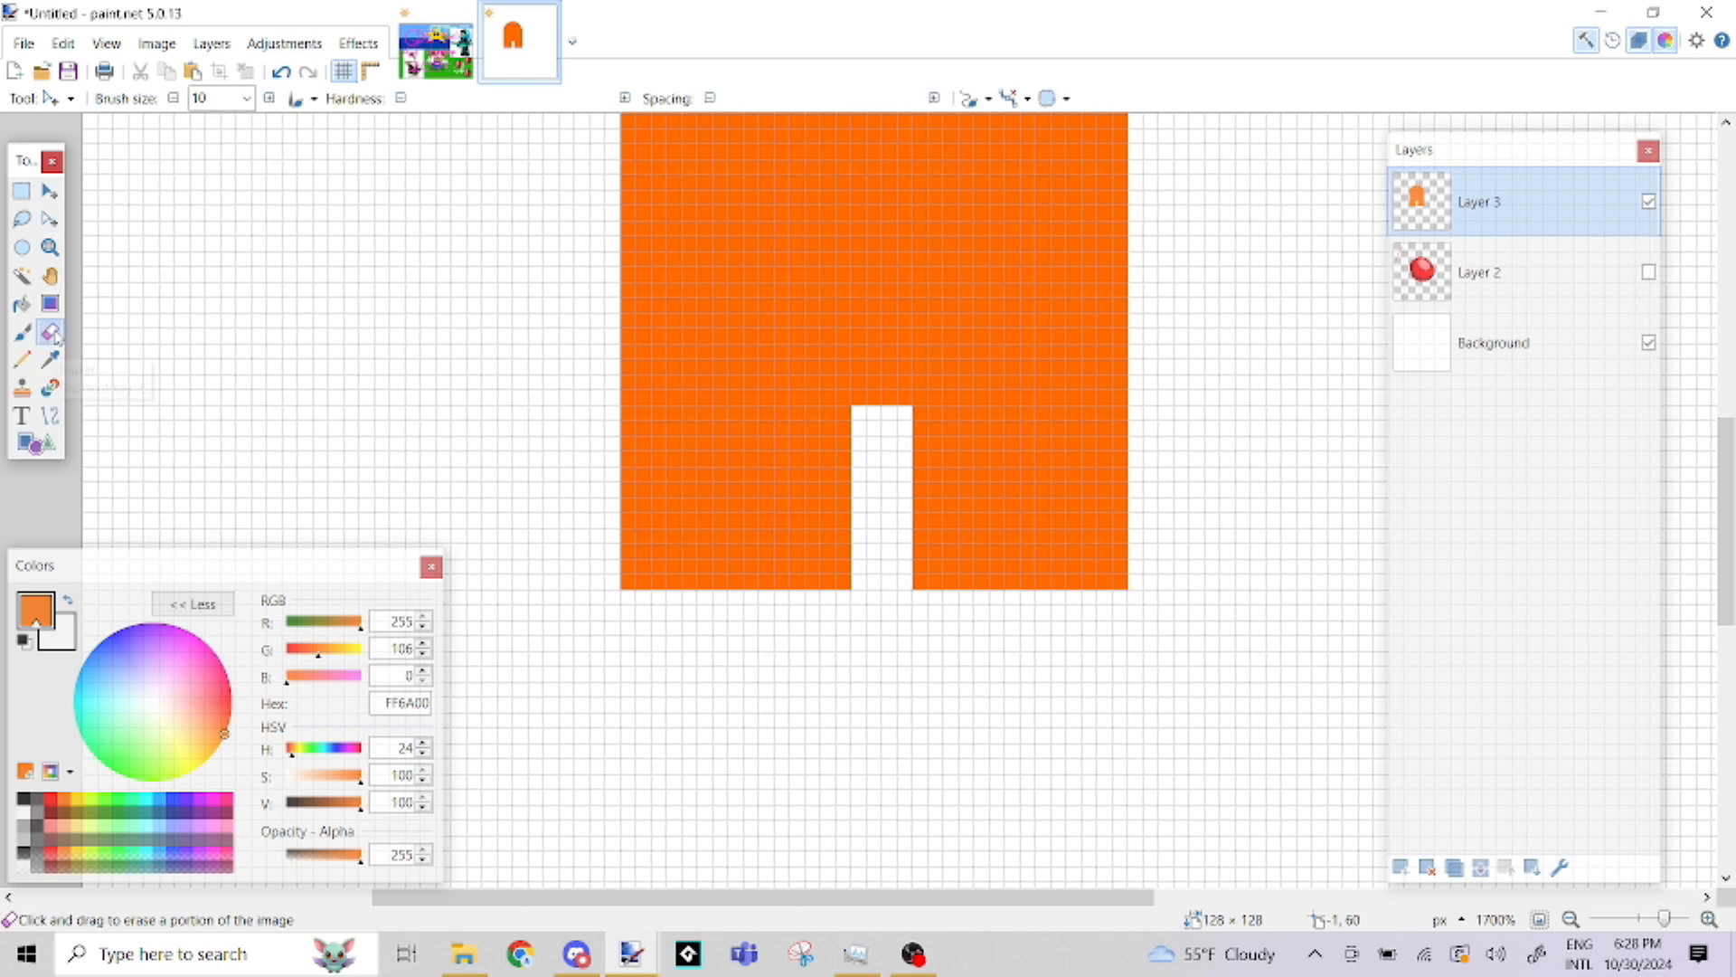
pyautogui.doubleClick(209, 99)
pyautogui.write('1')
pyautogui.moveTo(507, 356)
pyautogui.mouseDown()
pyautogui.moveTo(546, 326)
pyautogui.moveTo(1029, 273)
pyautogui.moveTo(554, 253)
pyautogui.moveTo(1105, 245)
pyautogui.moveTo(756, 220)
pyautogui.mouseUp()
pyautogui.hotkey('ctrl', 'z')
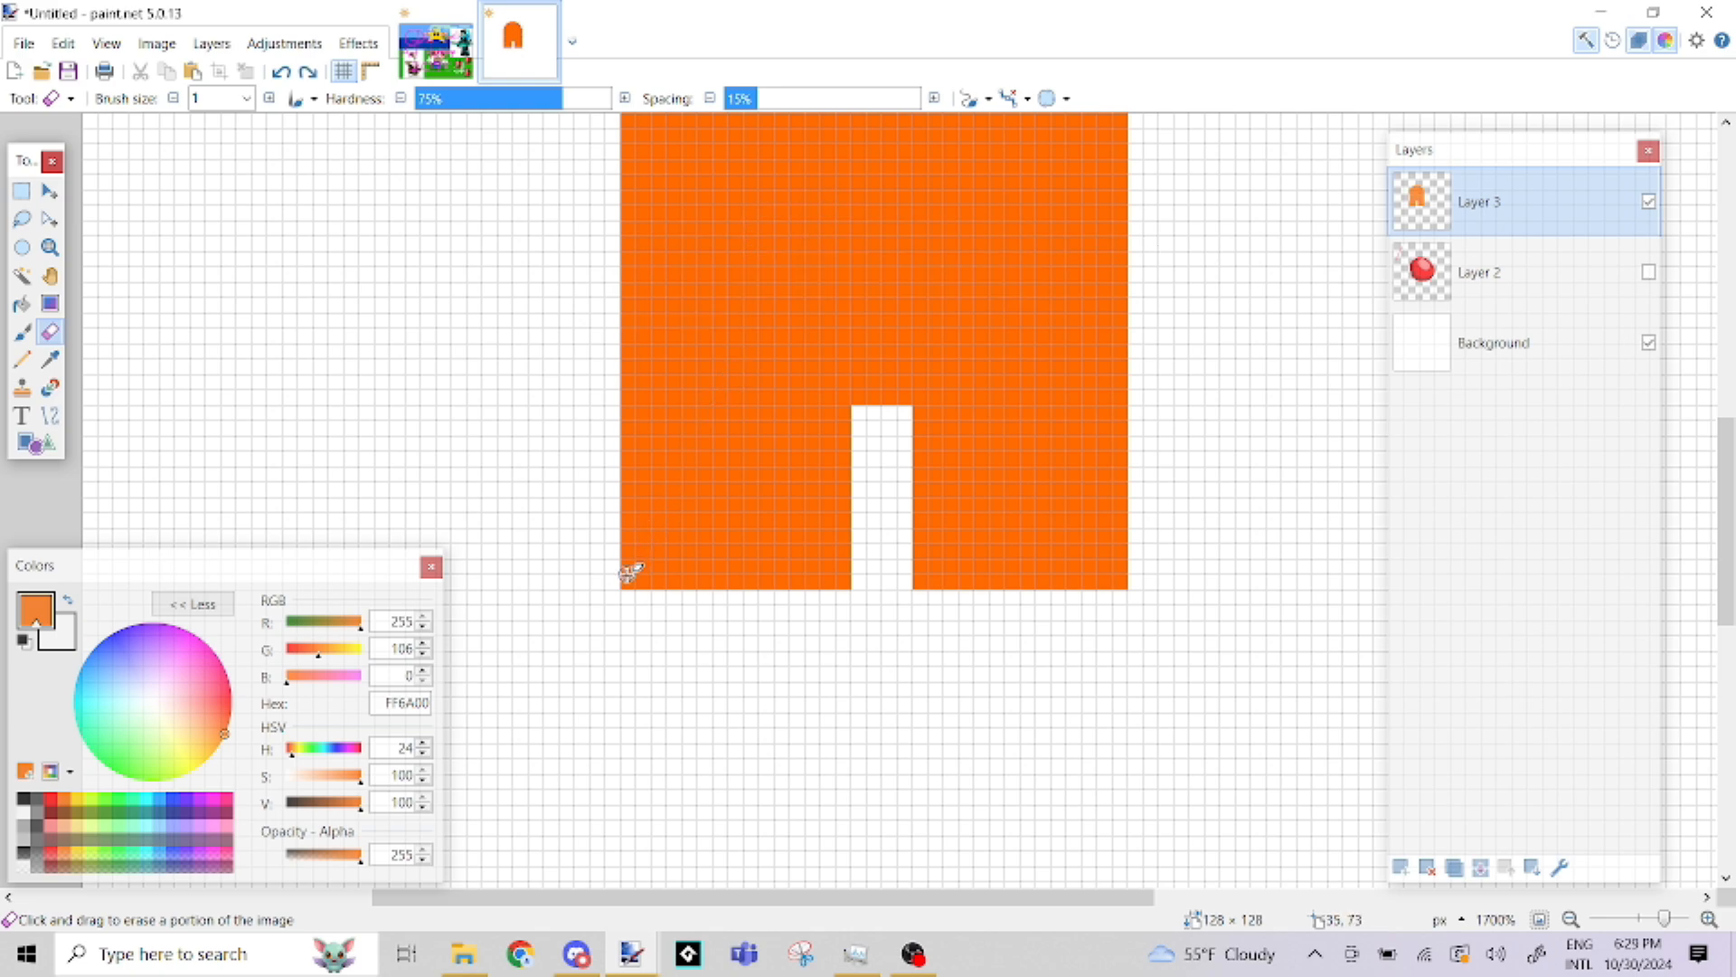
pyautogui.moveTo(630, 578); pyautogui.dragTo(624, 554)
pyautogui.moveTo(825, 583)
pyautogui.mouseDown()
pyautogui.moveTo(841, 566)
pyautogui.moveTo(919, 581)
pyautogui.mouseUp()
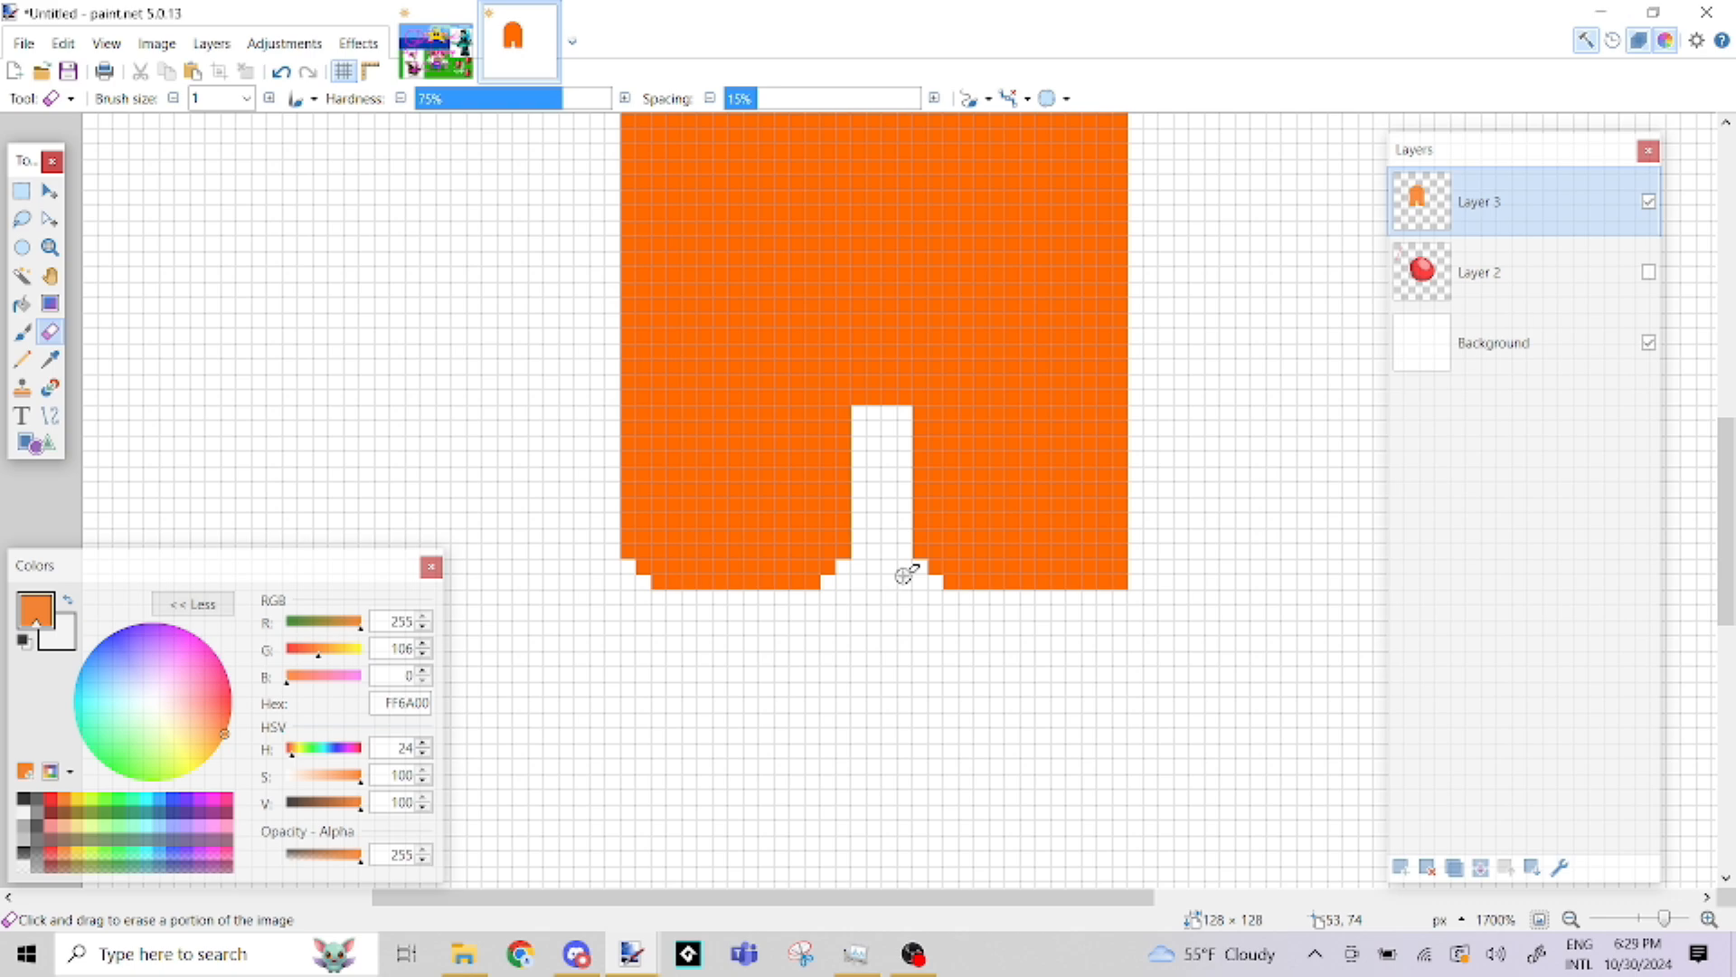
# Try deleting a 16 × 6 pixel rectangular selection from the body above the legs, and undo it
pyautogui.press('s')
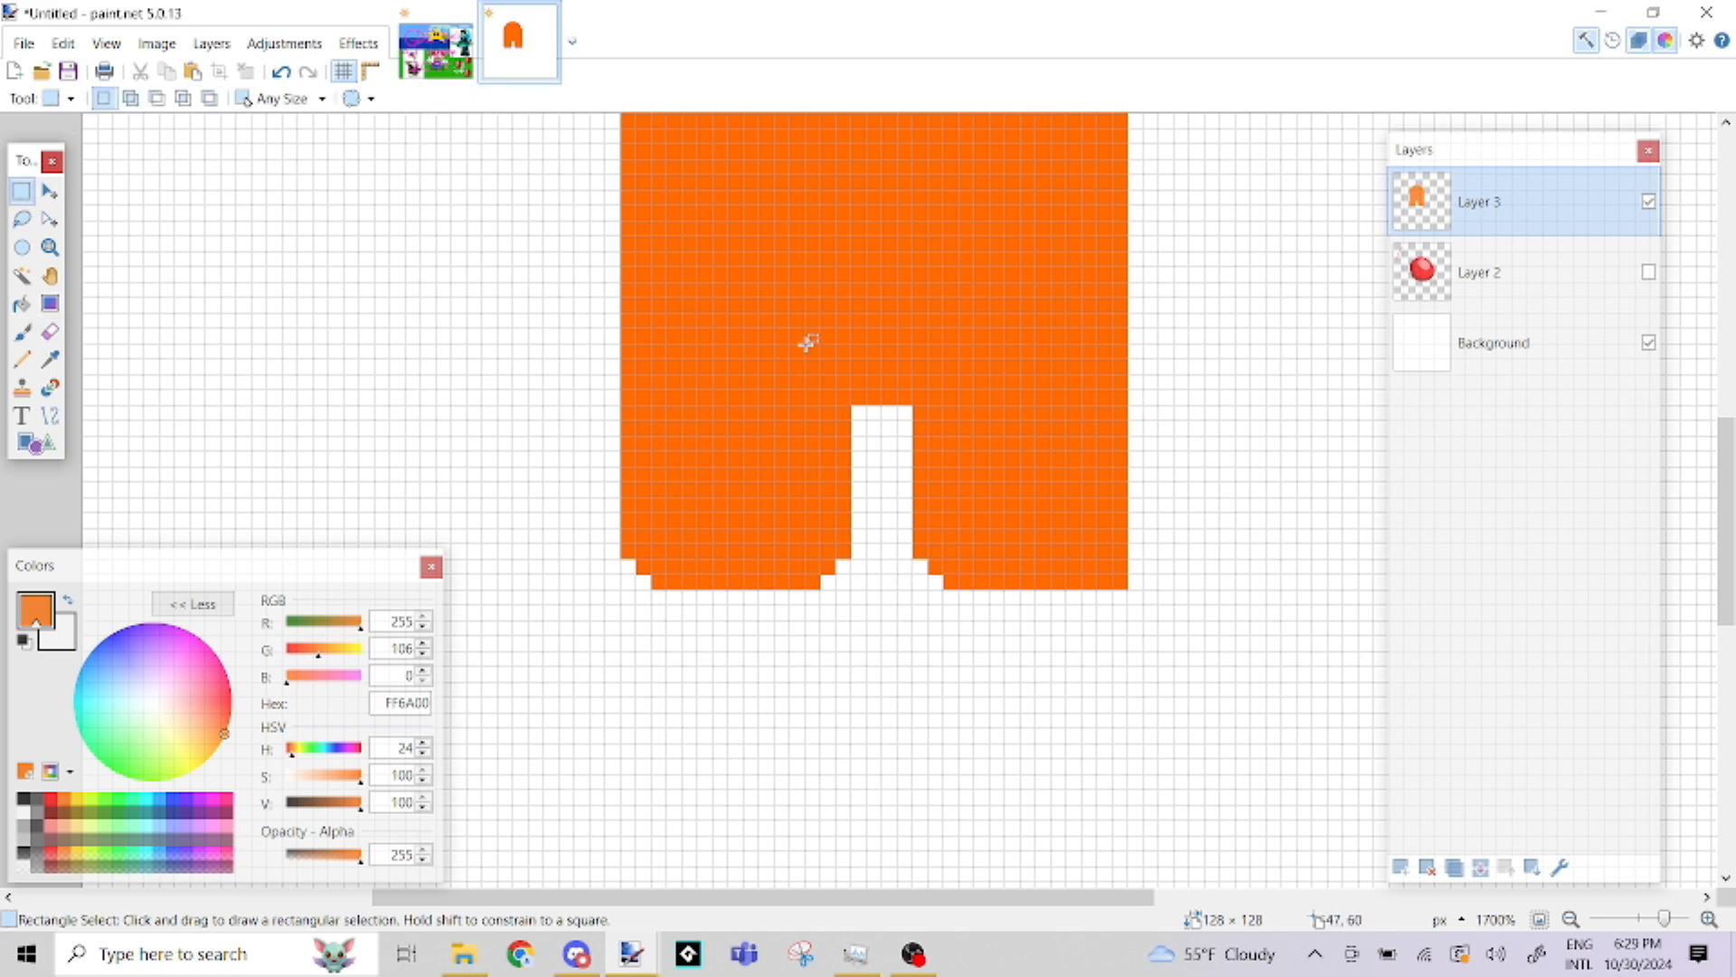
pyautogui.moveTo(637, 236); pyautogui.dragTo(884, 329)
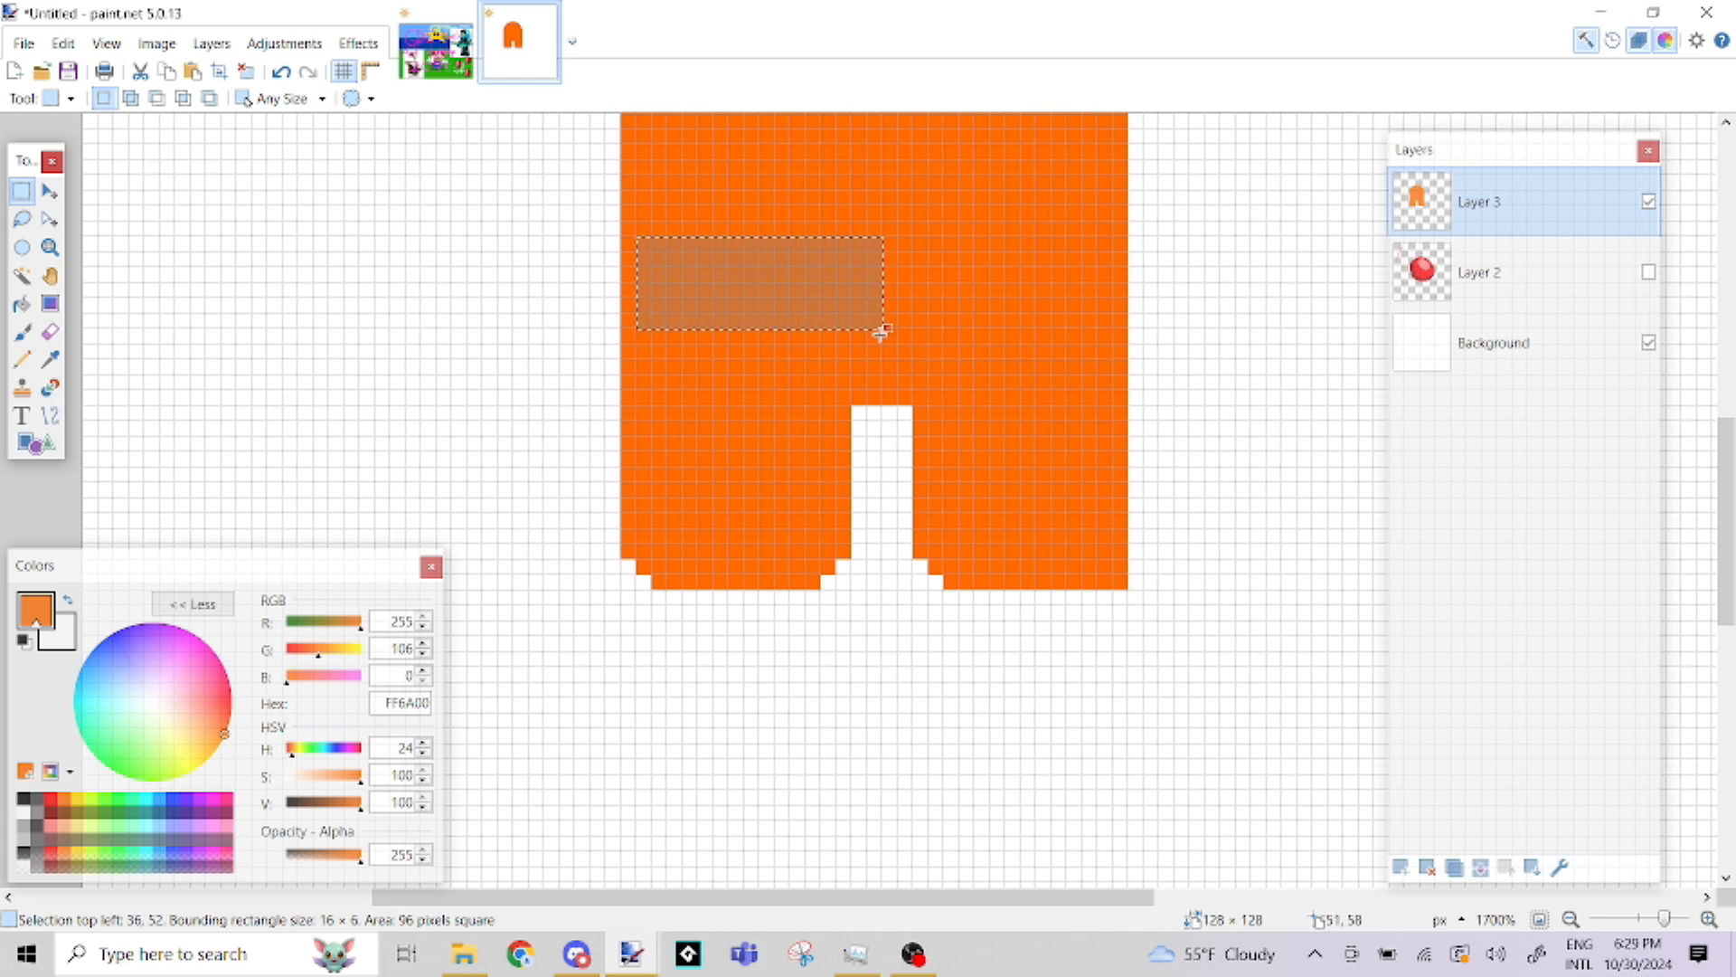
pyautogui.press('Delete')
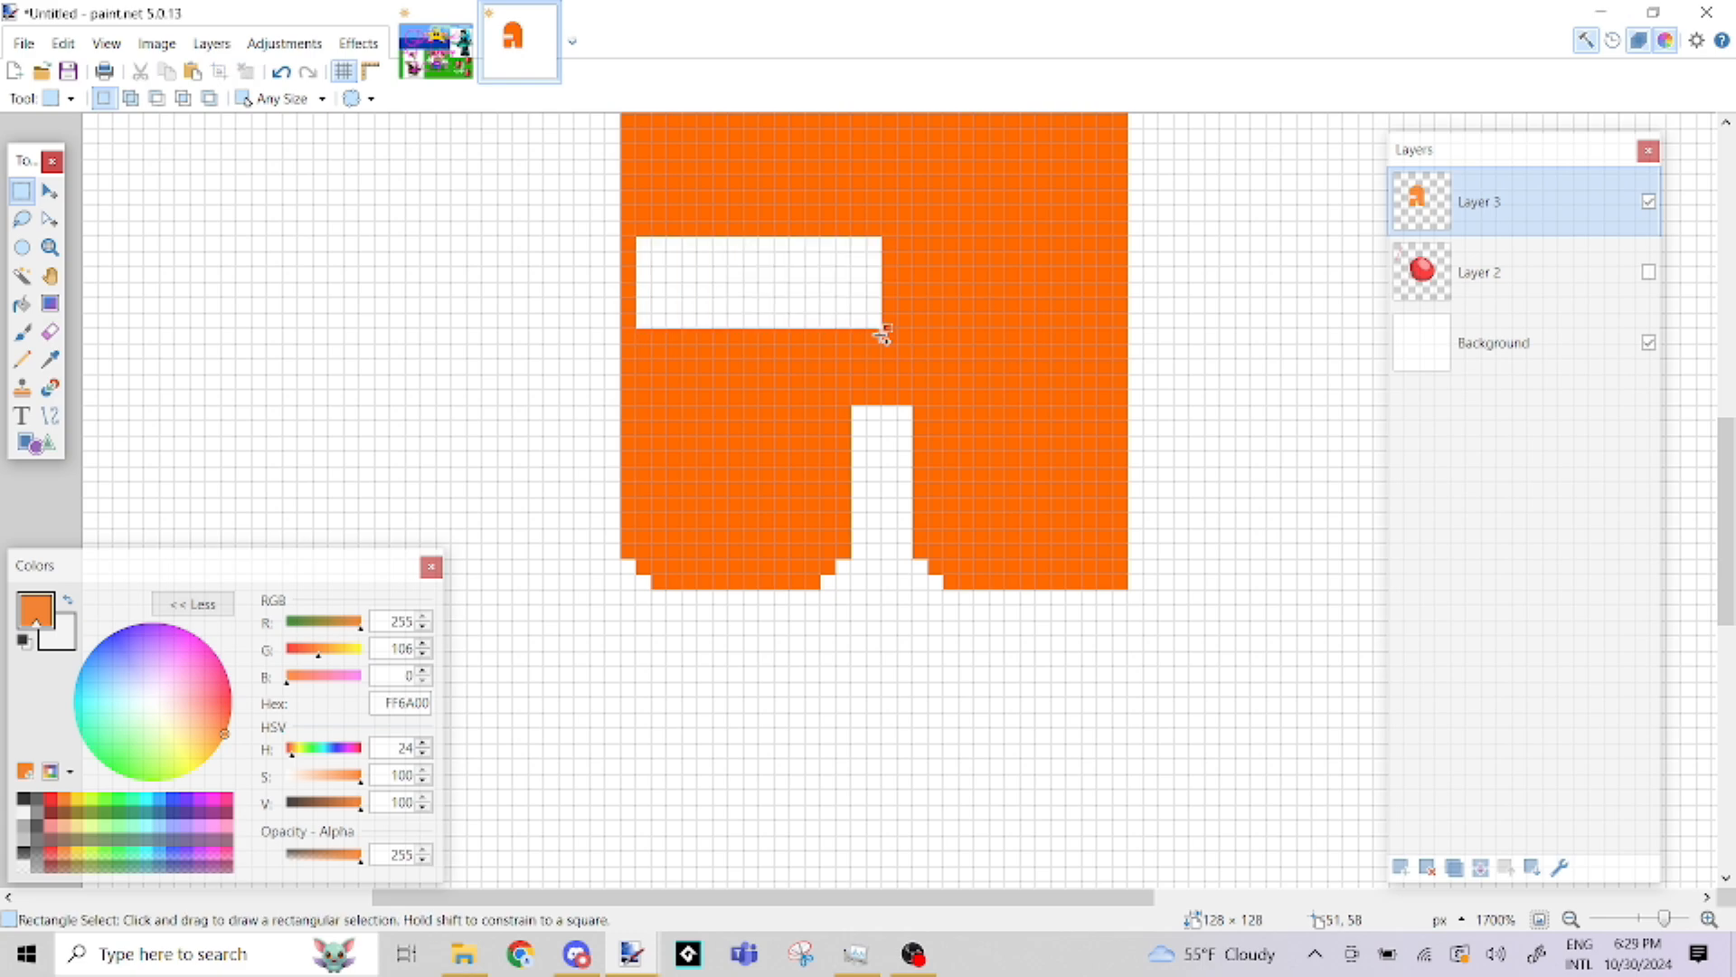
pyautogui.hotkey('ctrl', 'z')
pyautogui.click(220, 278)
# Erase the outer bottom corner of the right leg with the 1-pixel Eraser to round it like the others
pyautogui.click(50, 331)
pyautogui.moveTo(1104, 580); pyautogui.dragTo(1116, 579)
pyautogui.click(1121, 566)
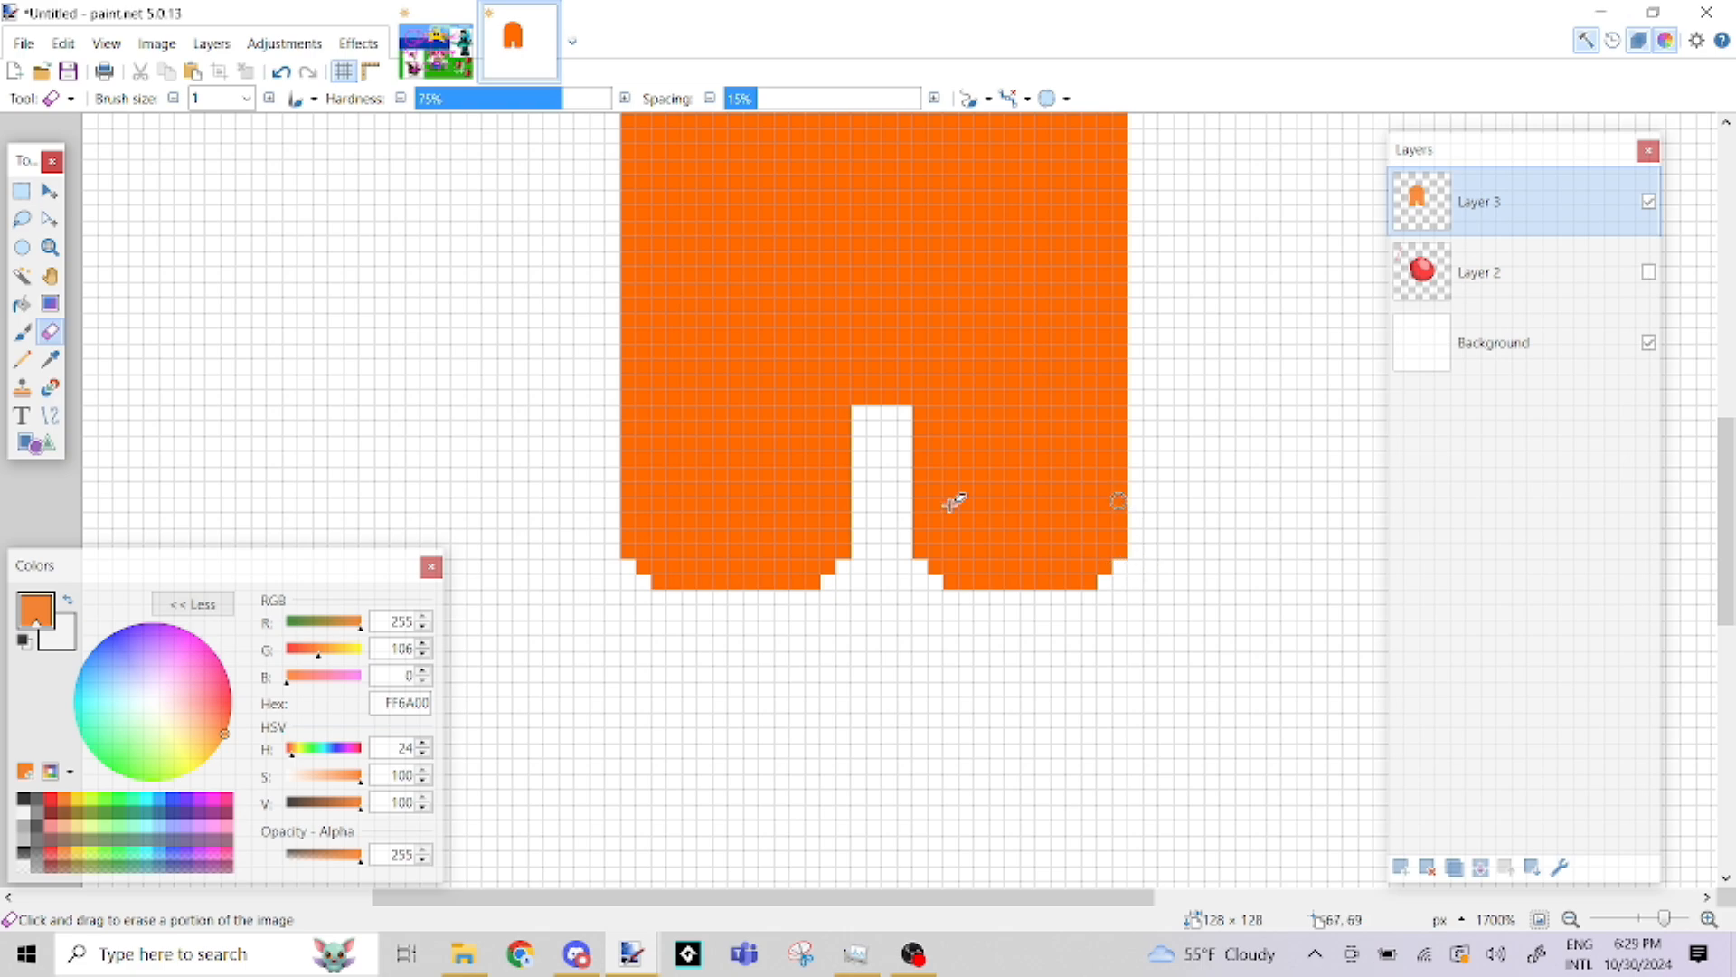
# Add a new layer above the orange body's layer
pyautogui.scroll(-1, 978, 509)
pyautogui.scroll(-2, 979, 509)
pyautogui.scroll(1, 976, 465)
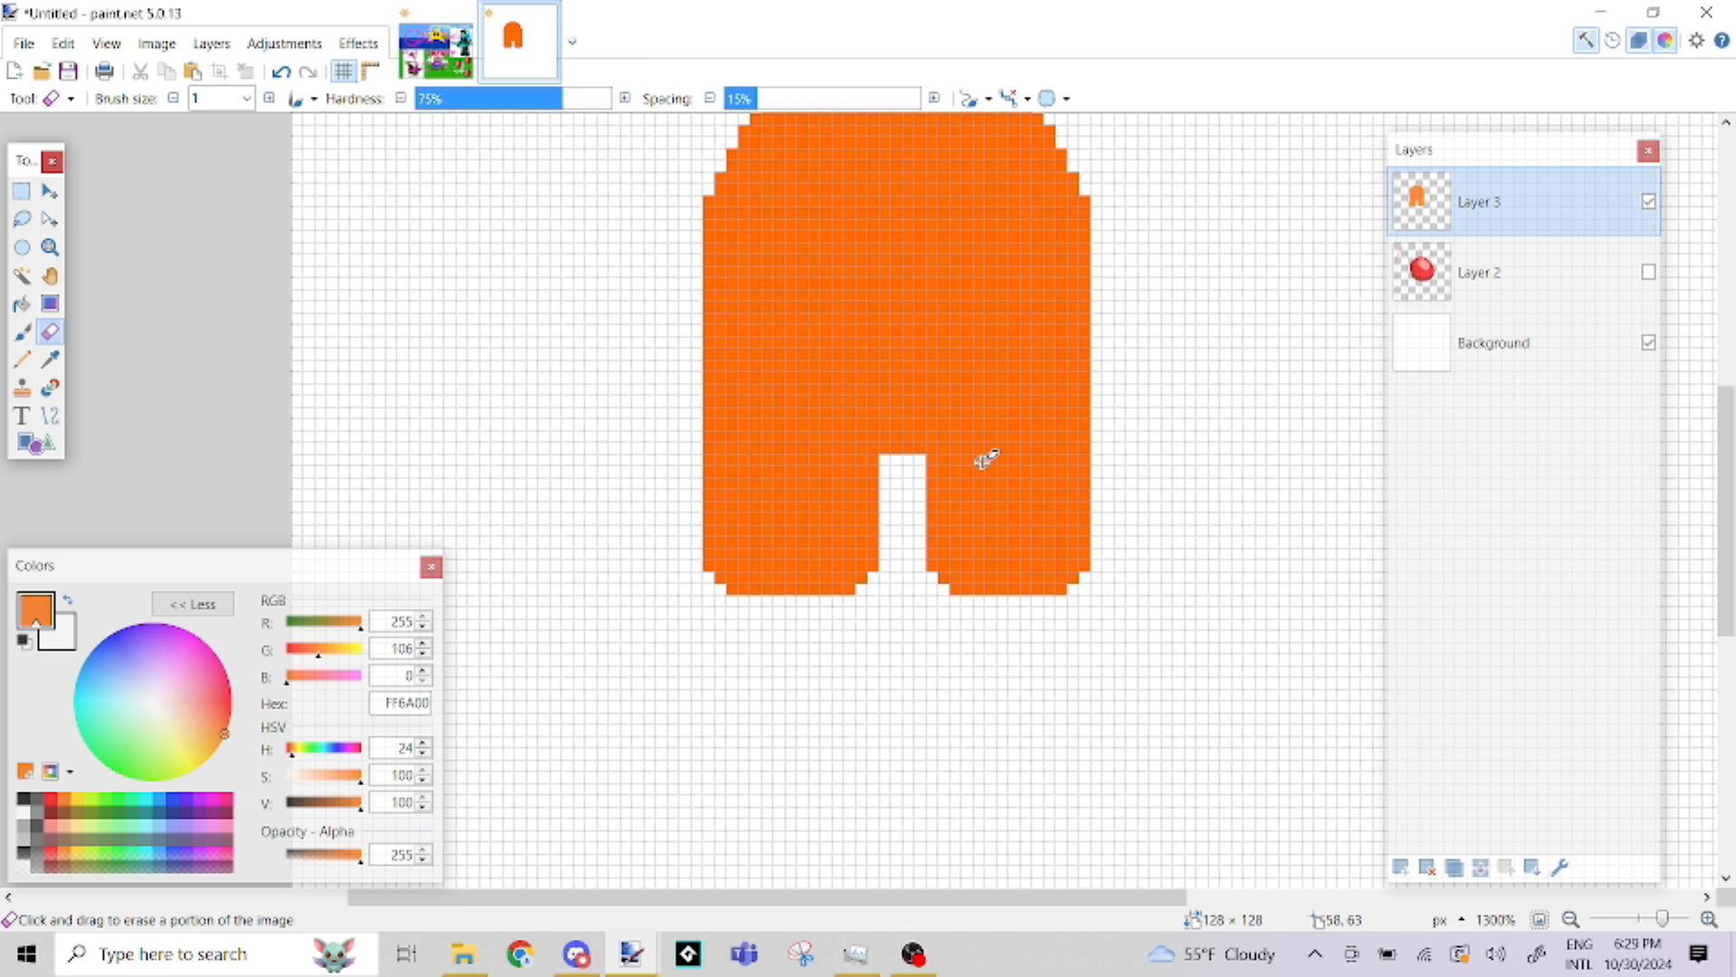
pyautogui.scroll(2, 985, 460)
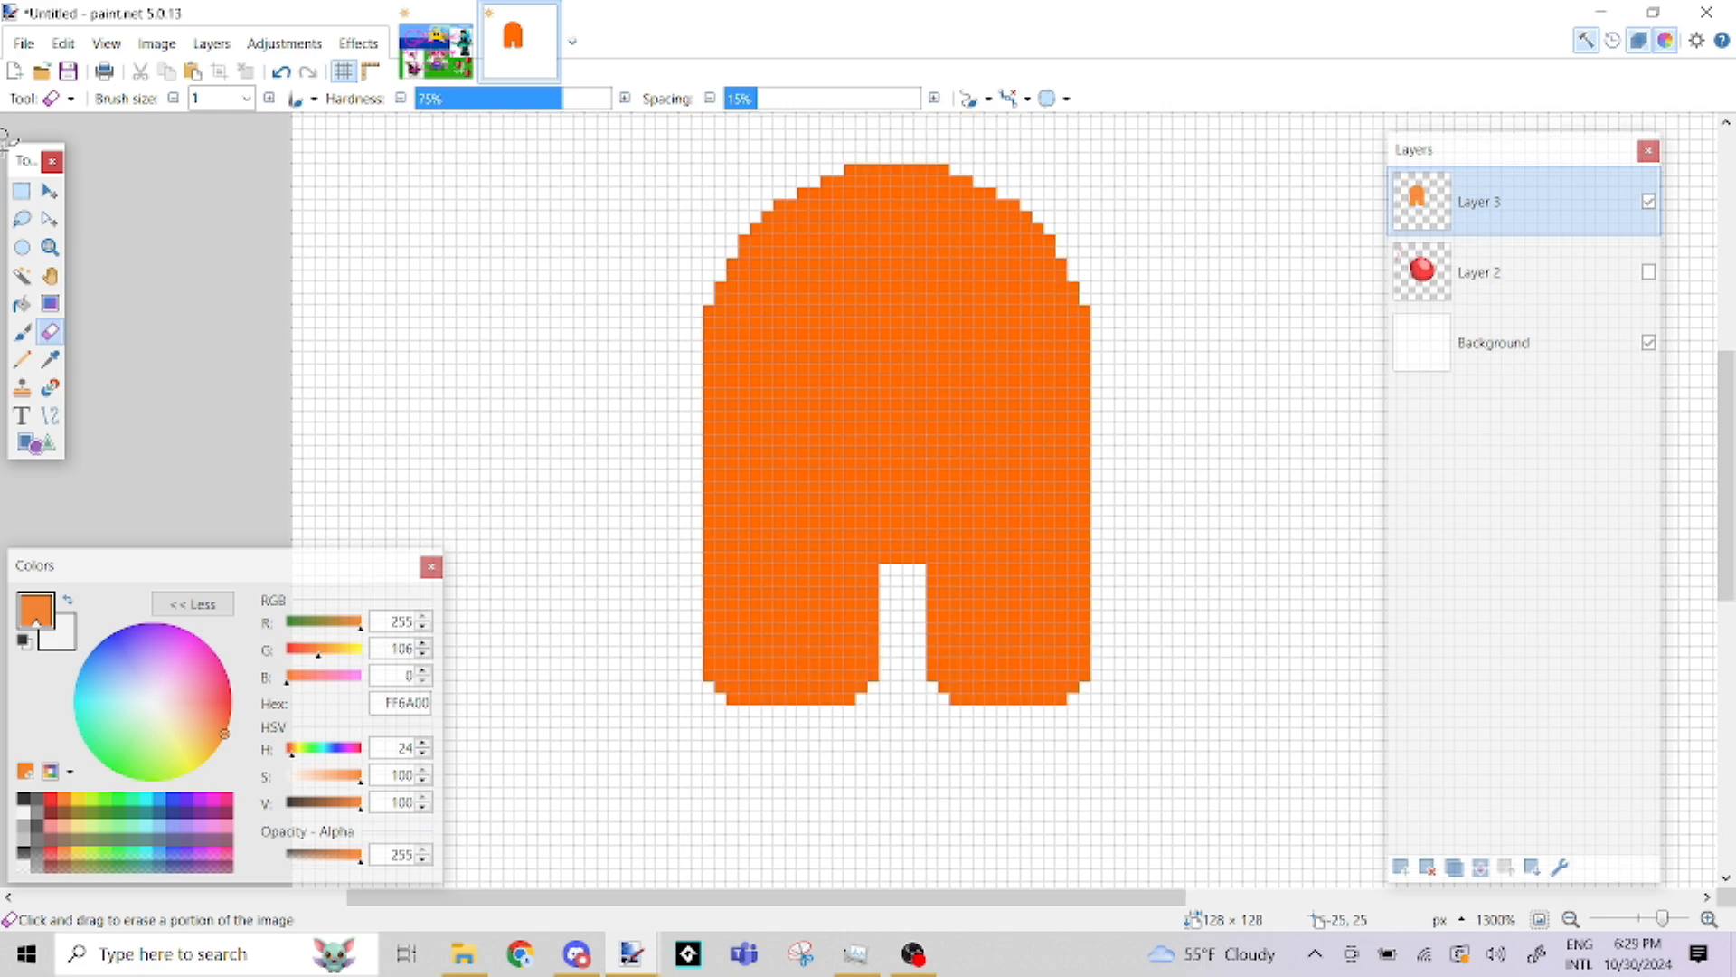
pyautogui.click(22, 189)
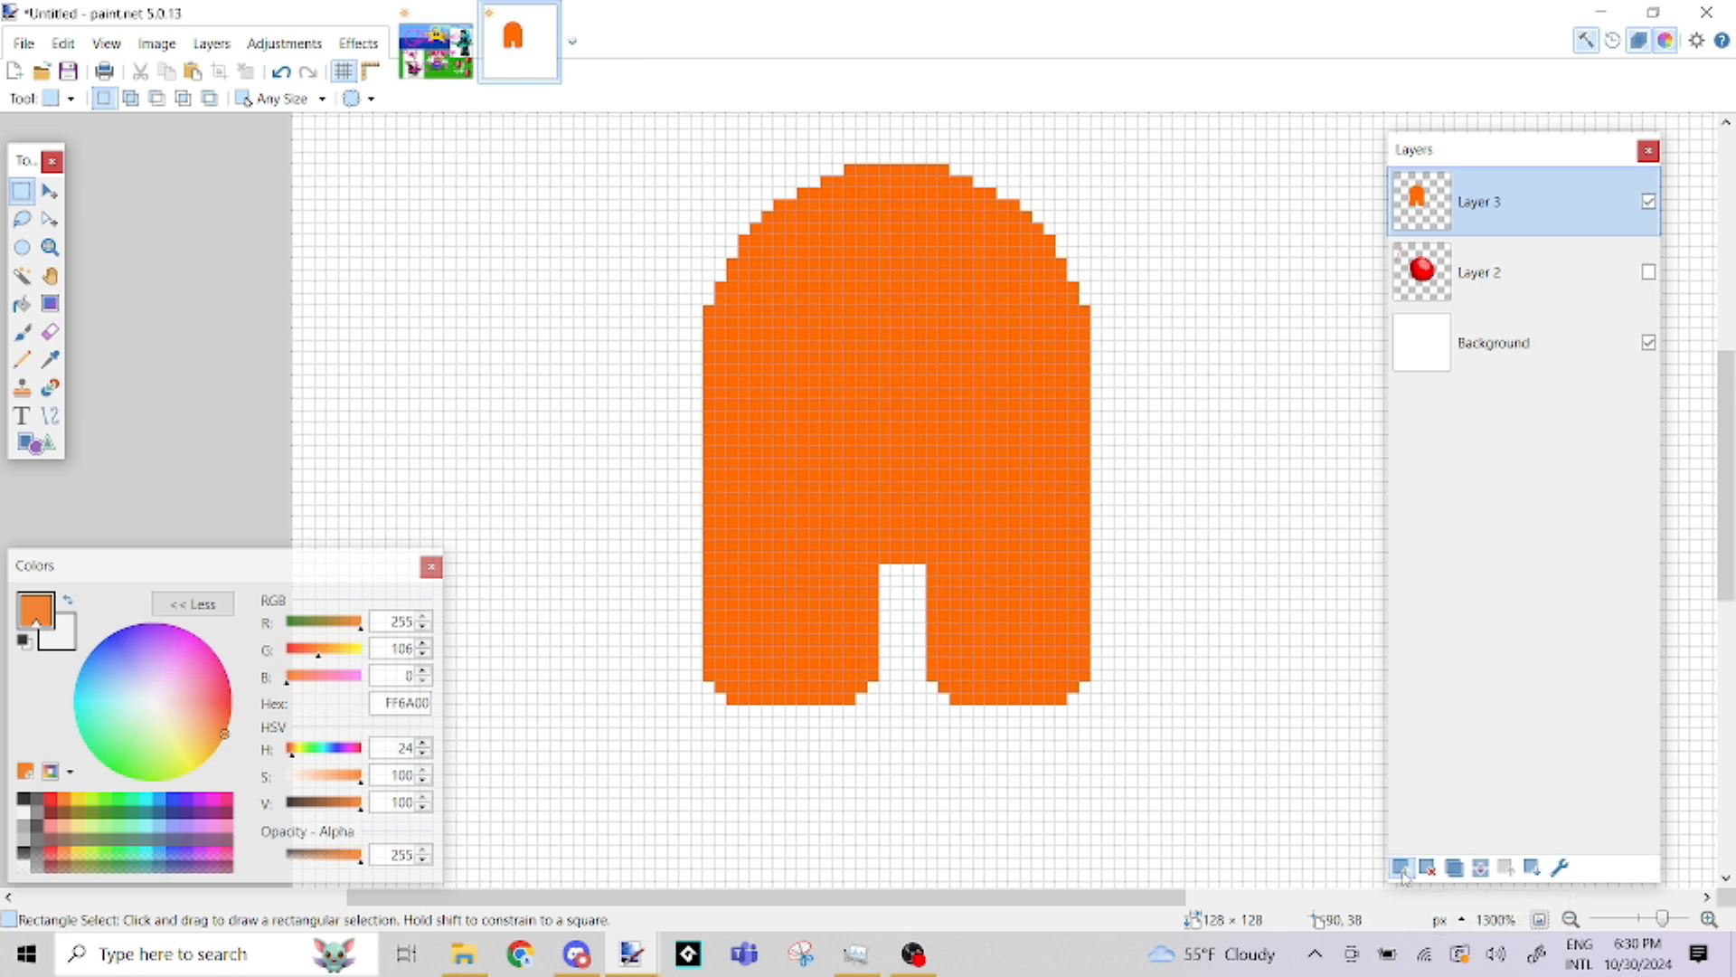
pyautogui.click(1401, 868)
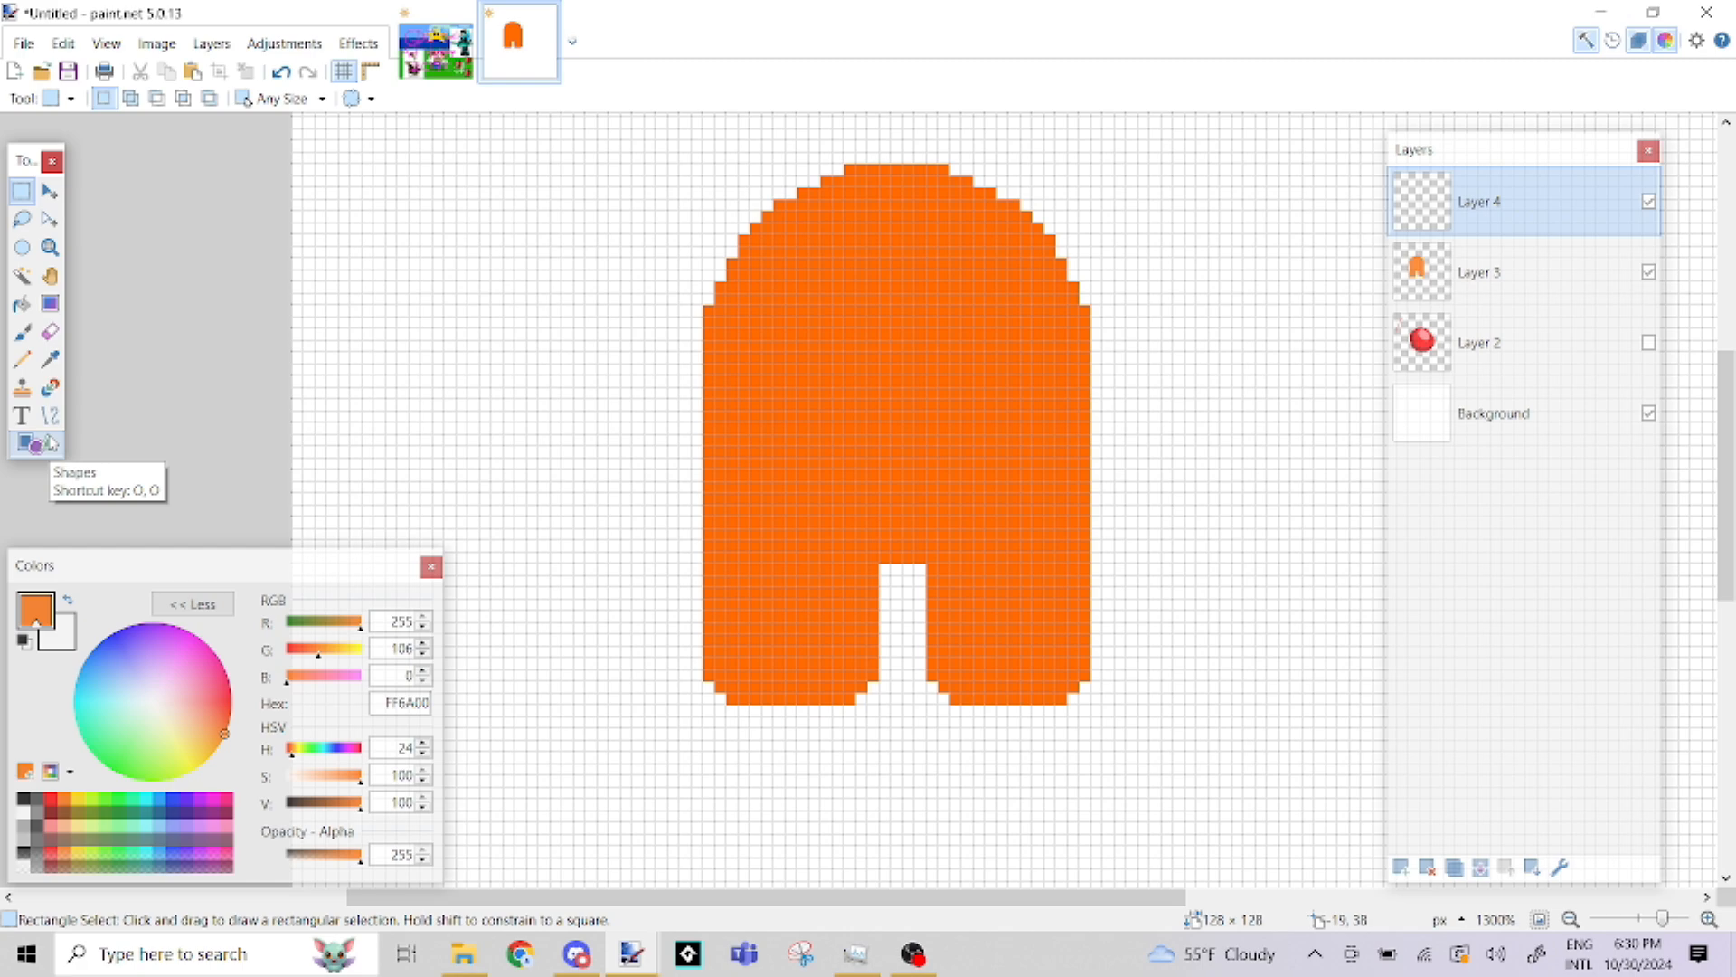
# Activate the Shapes tool and set the primary color to light blue 75E3FF, with hue 192 and saturation 54
pyautogui.click(50, 443)
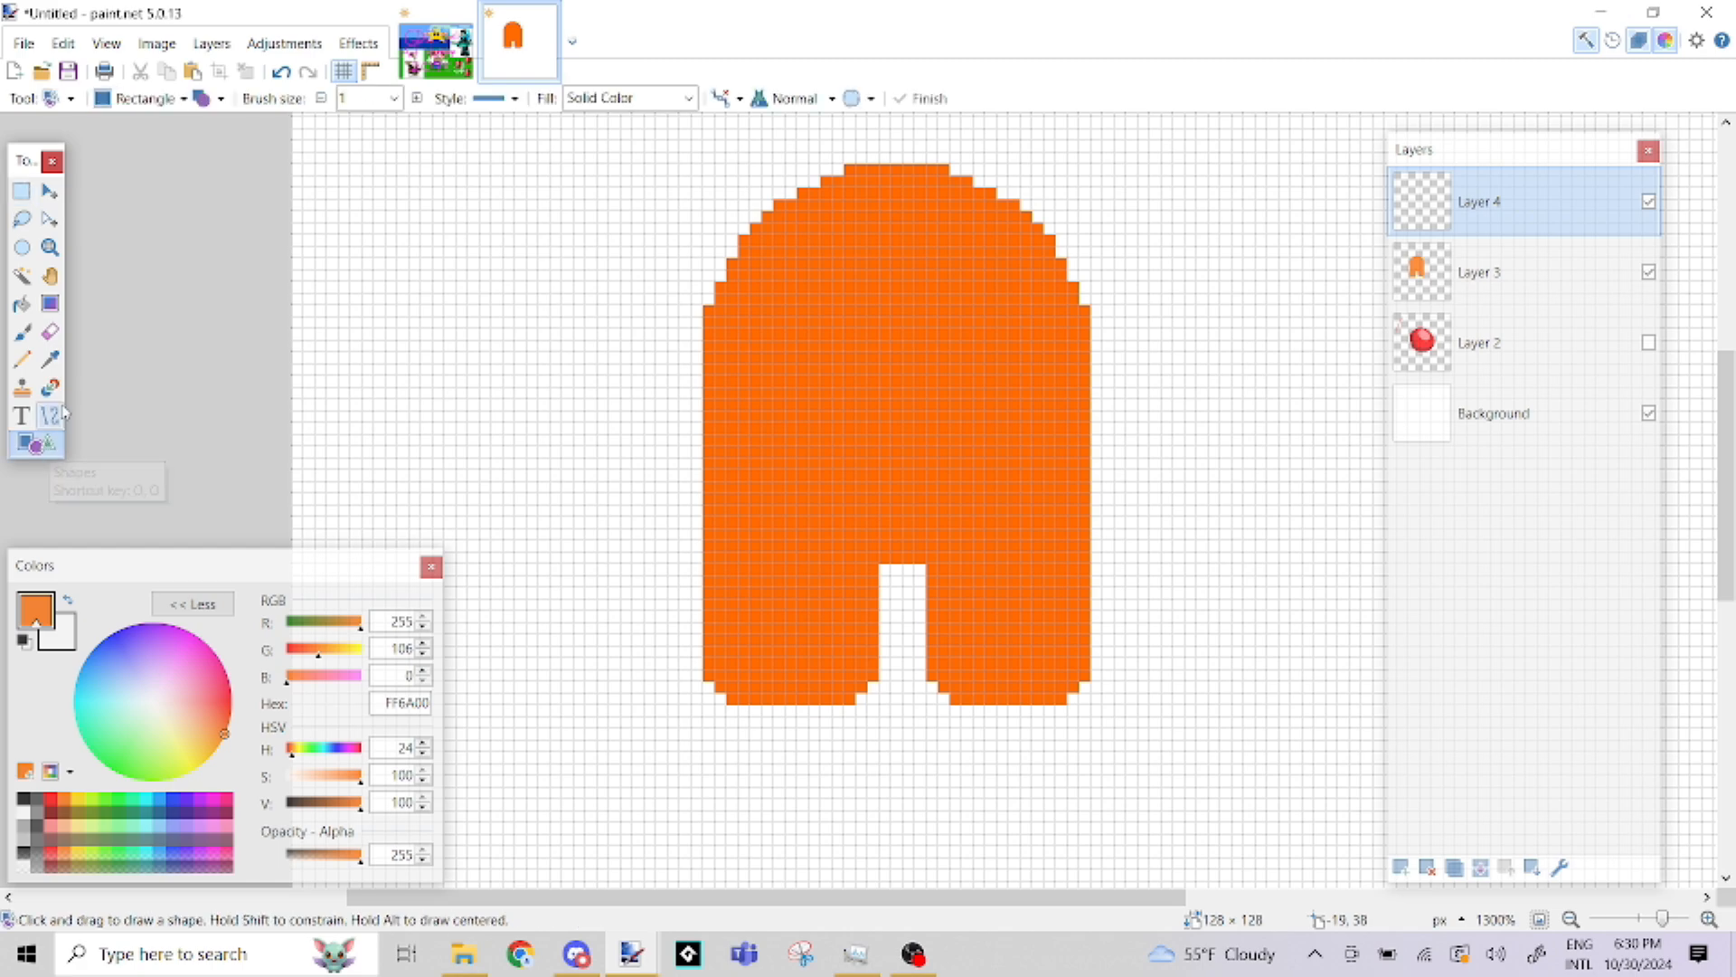
pyautogui.click(159, 799)
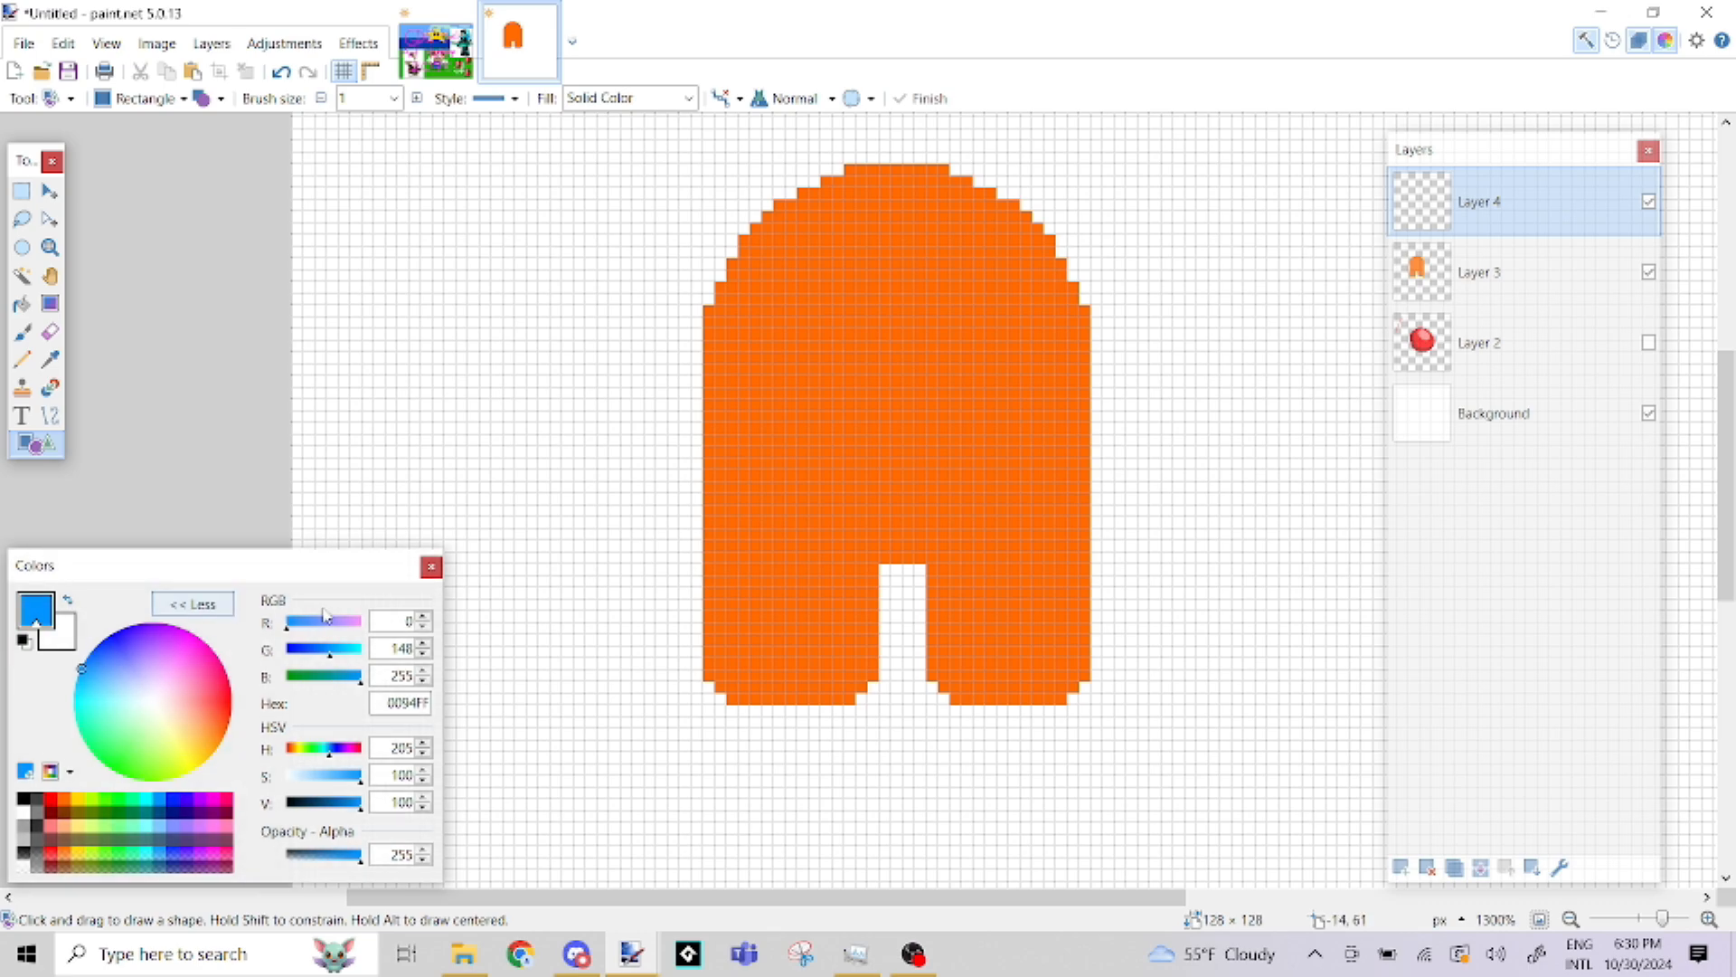
pyautogui.click(349, 653)
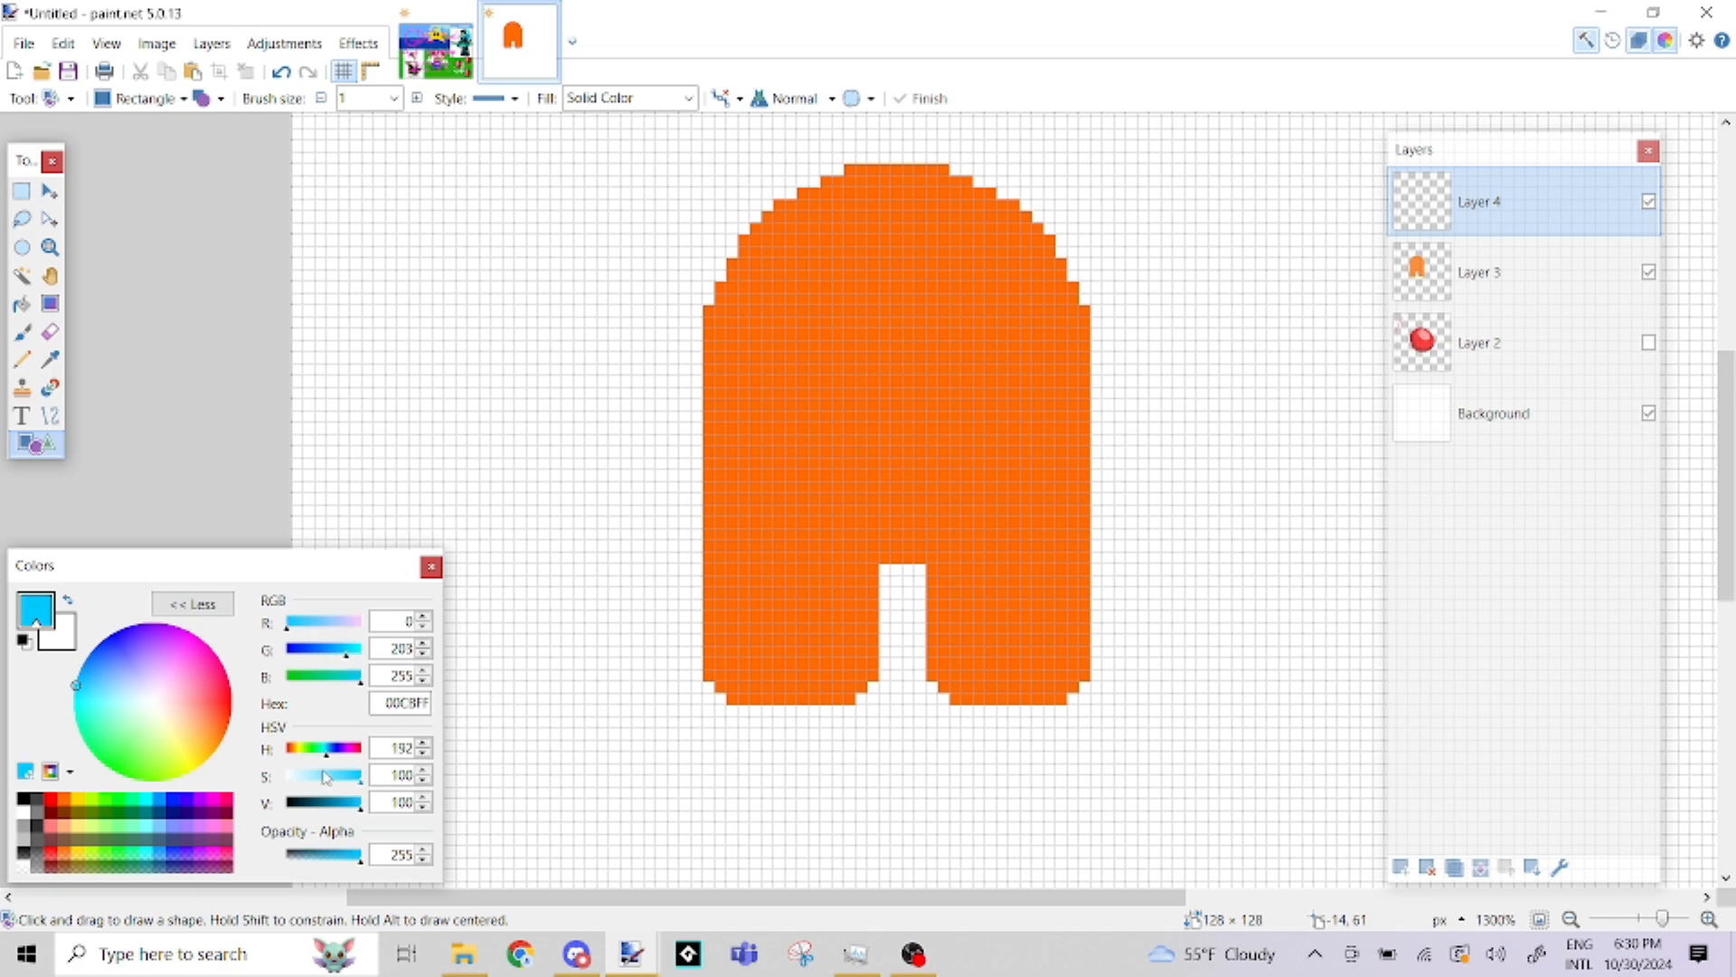
pyautogui.click(352, 653)
pyautogui.click(350, 653)
pyautogui.click(347, 653)
pyautogui.click(326, 778)
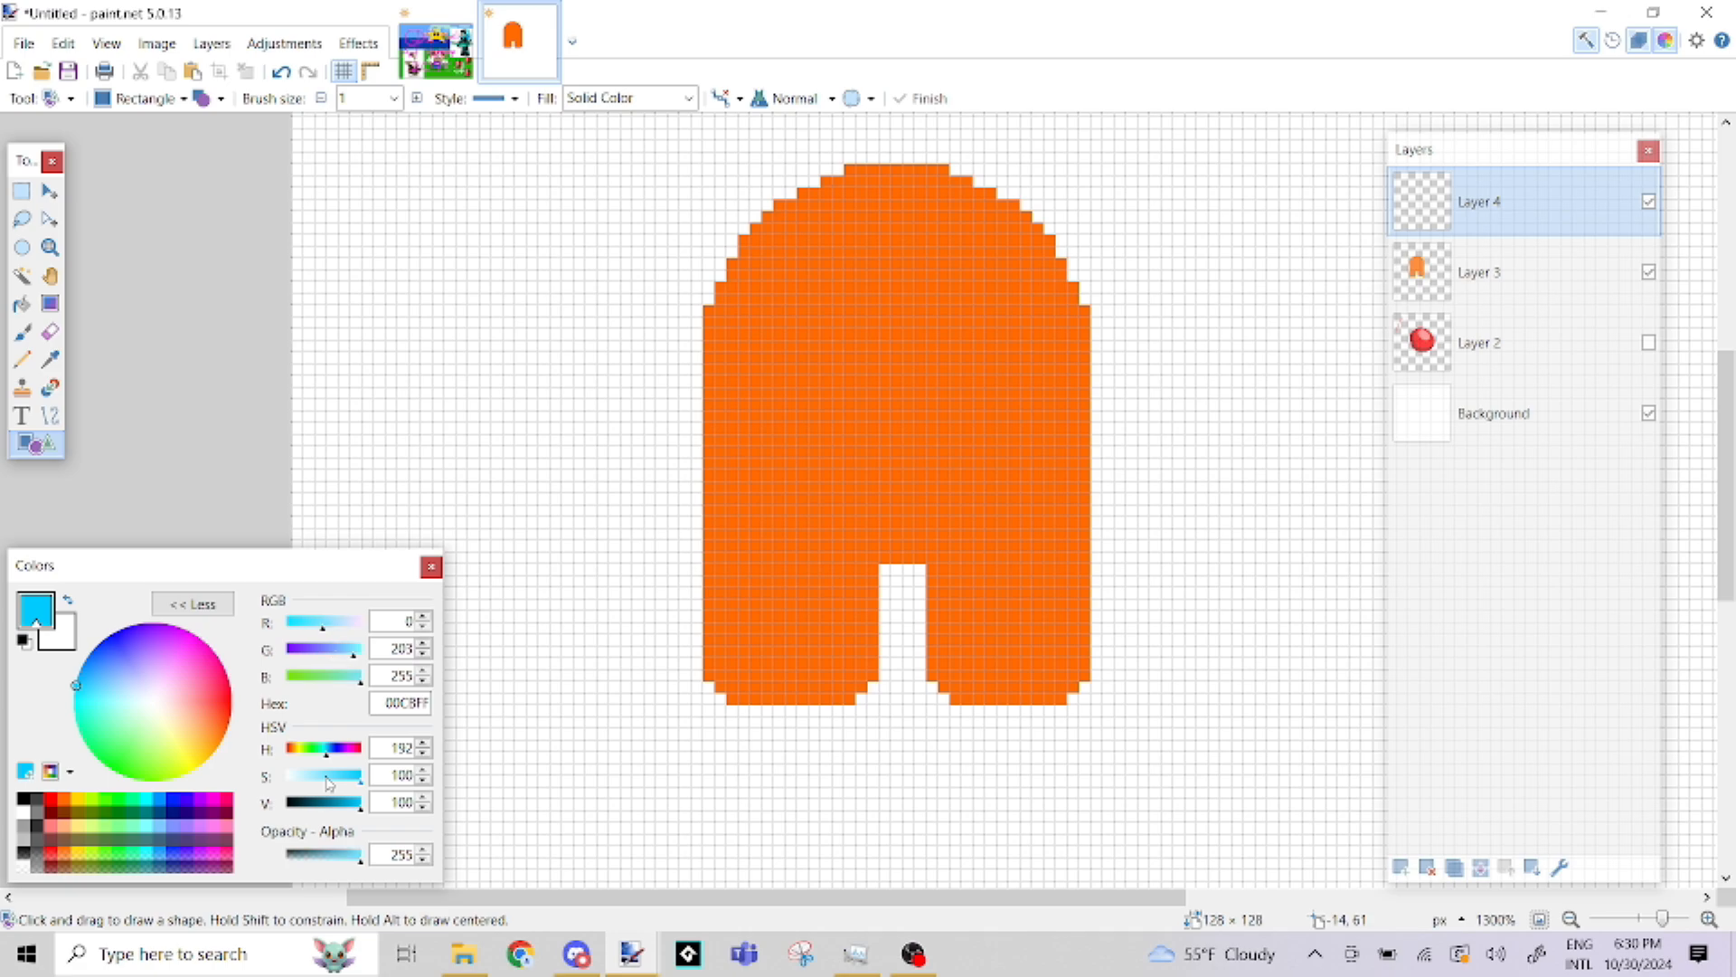
pyautogui.click(329, 779)
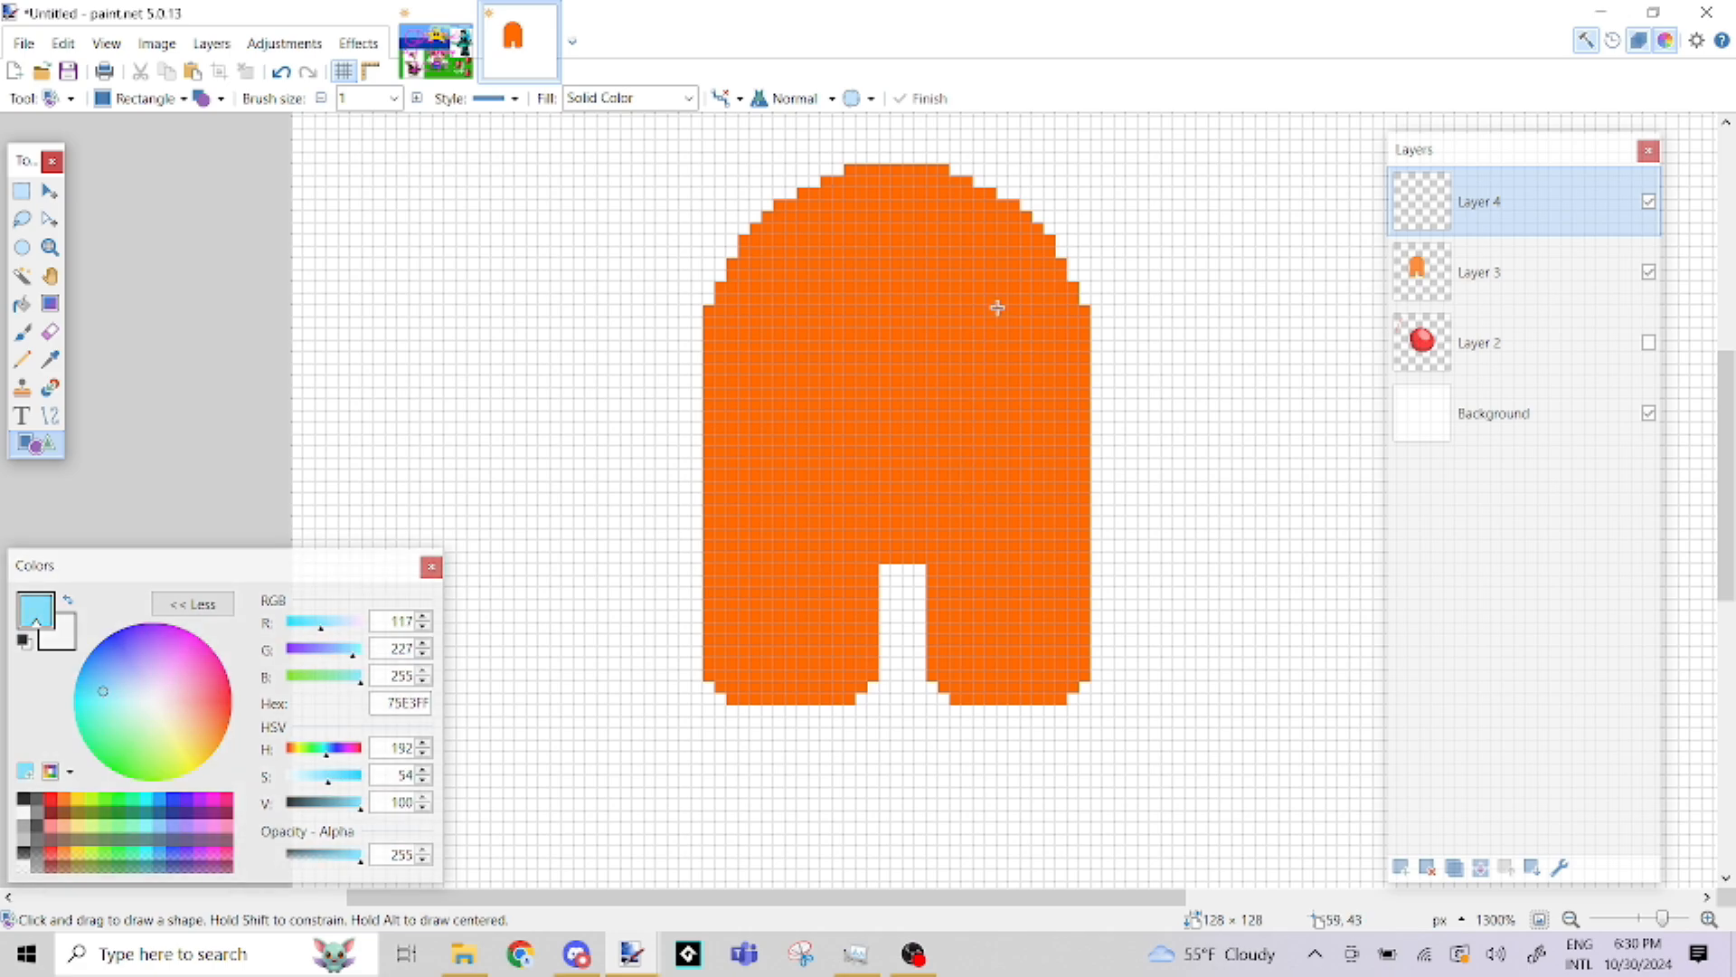
# Replace a trial plain rectangle with a filled light-blue rounded rectangle about 23 × 13 pixels, positioned across the body's upper right edge as a visor
pyautogui.moveTo(869, 341); pyautogui.dragTo(1150, 471)
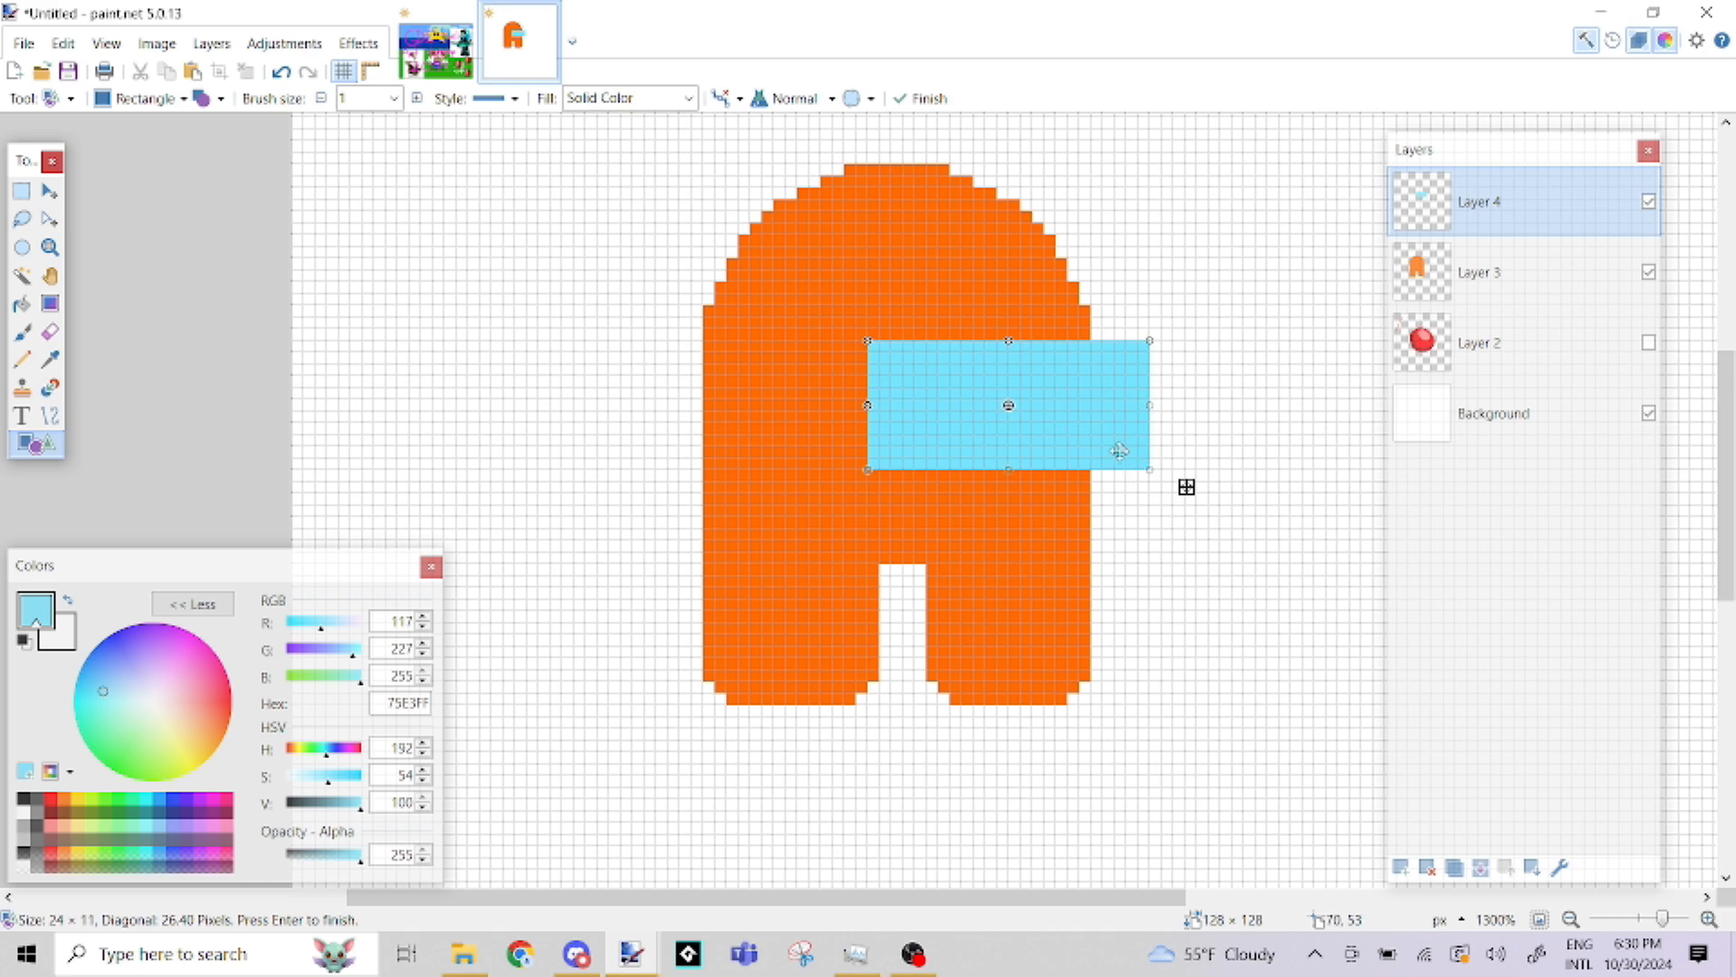
pyautogui.hotkey('ctrl', 'z')
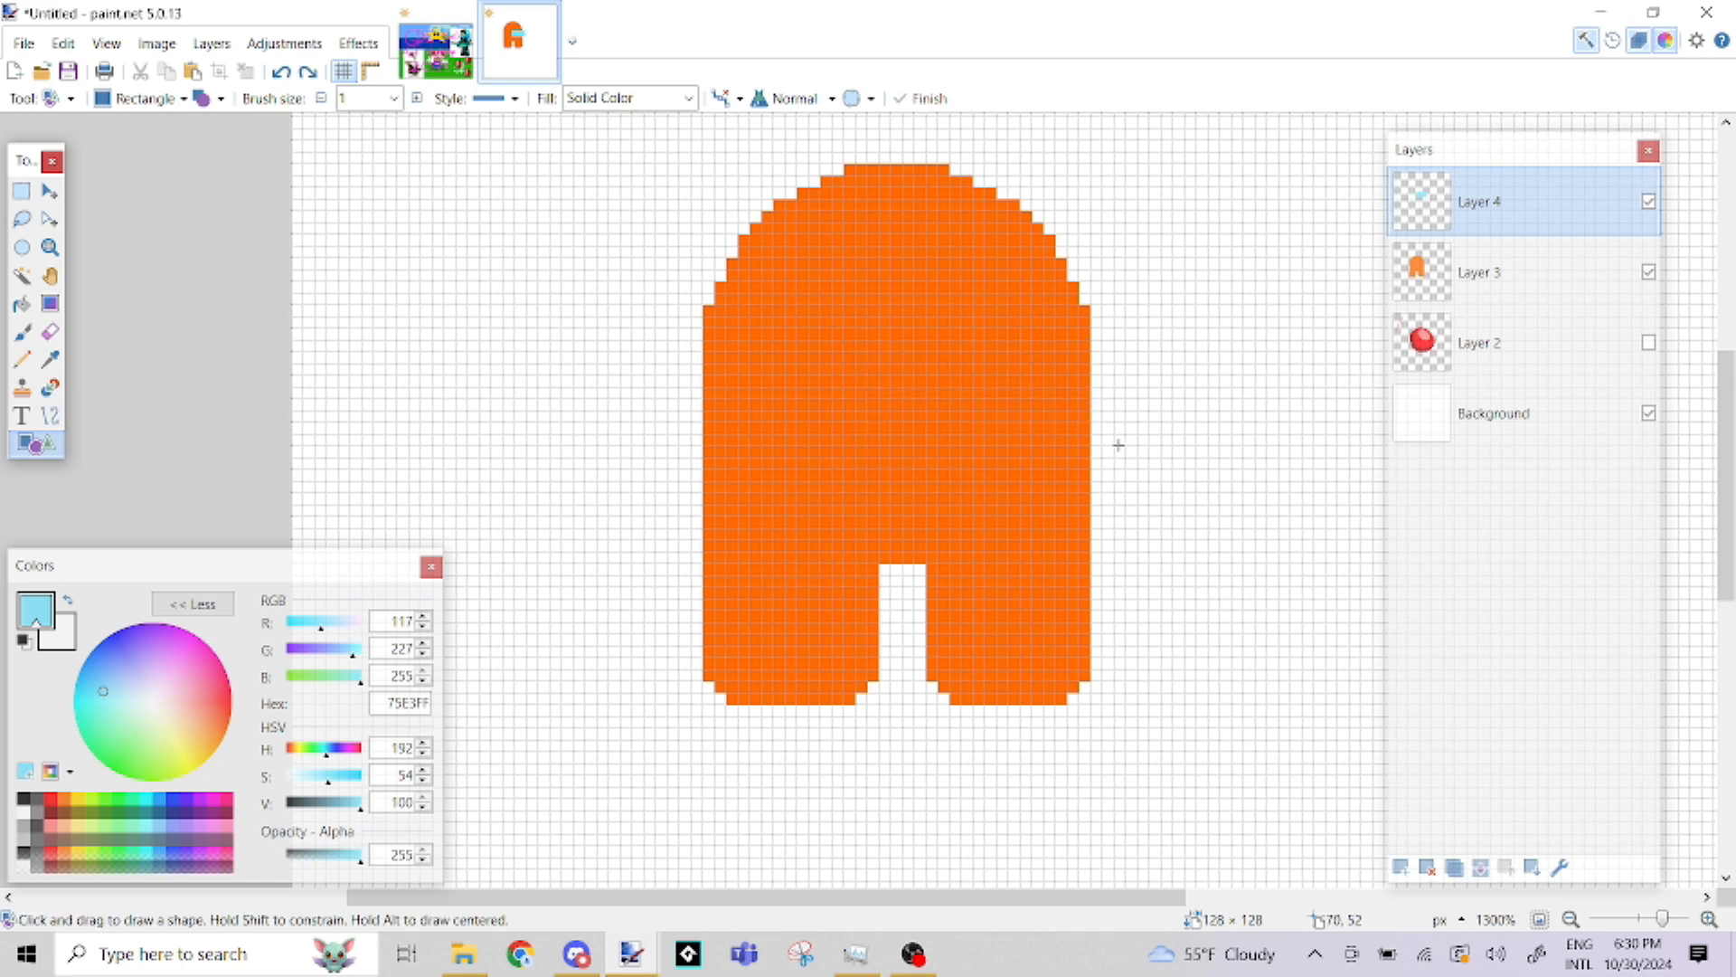
pyautogui.click(182, 99)
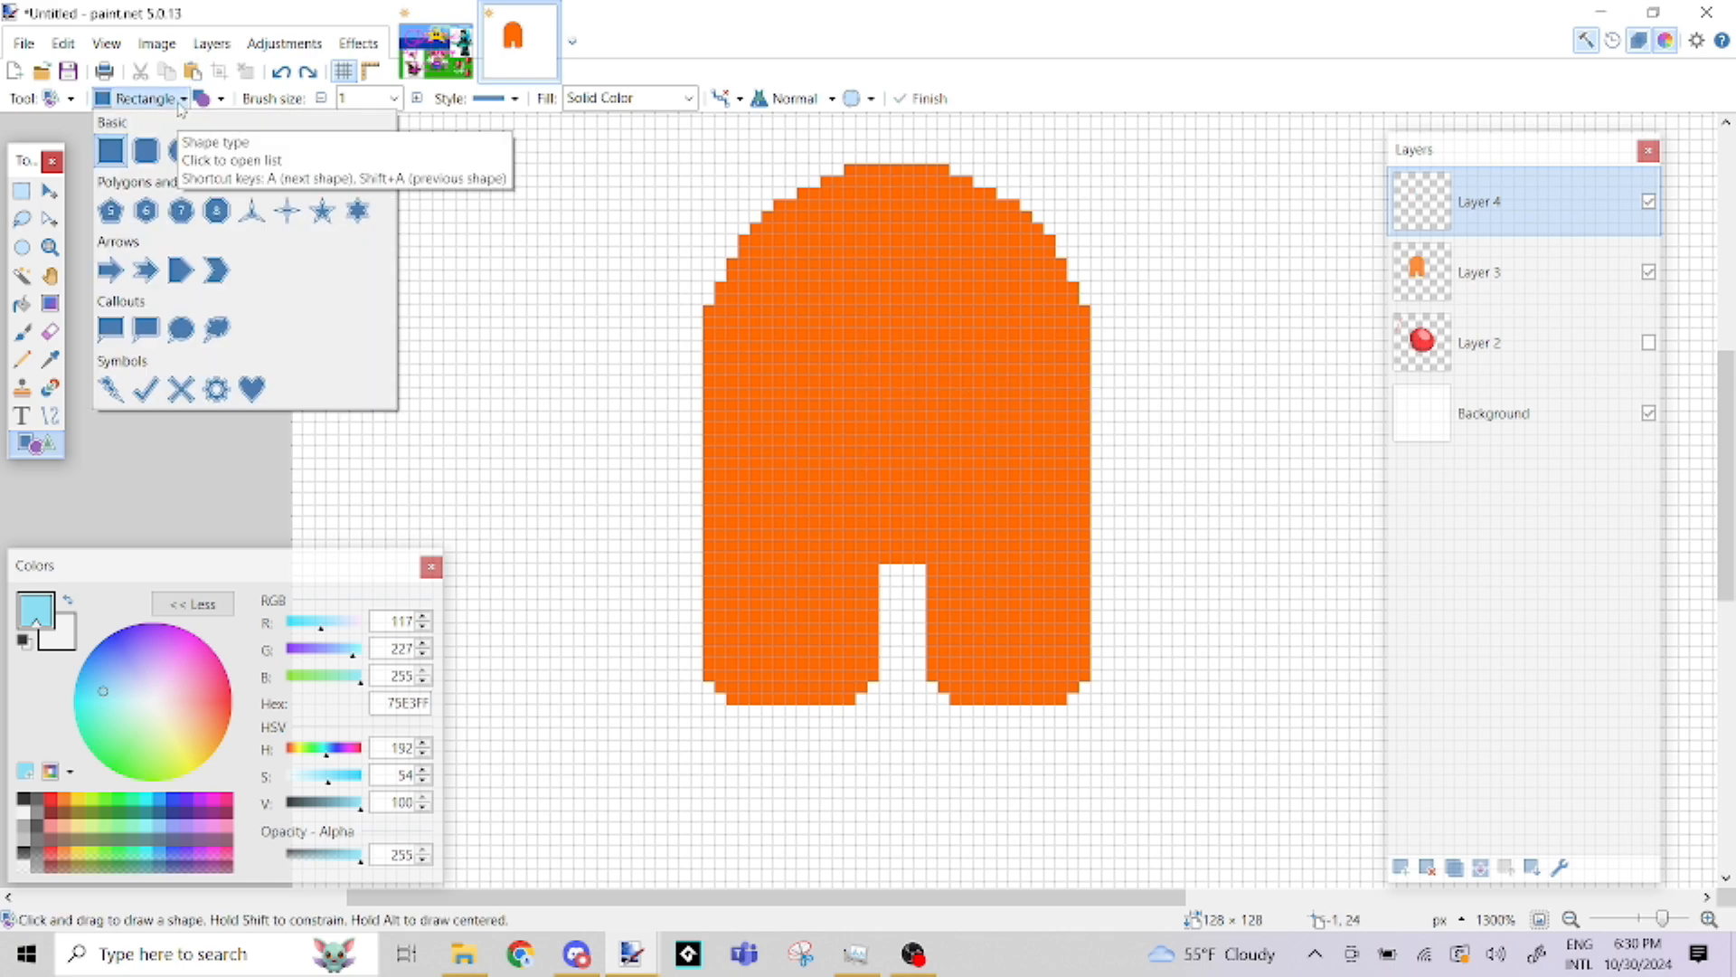
pyautogui.click(148, 153)
pyautogui.moveTo(908, 343); pyautogui.dragTo(1165, 492)
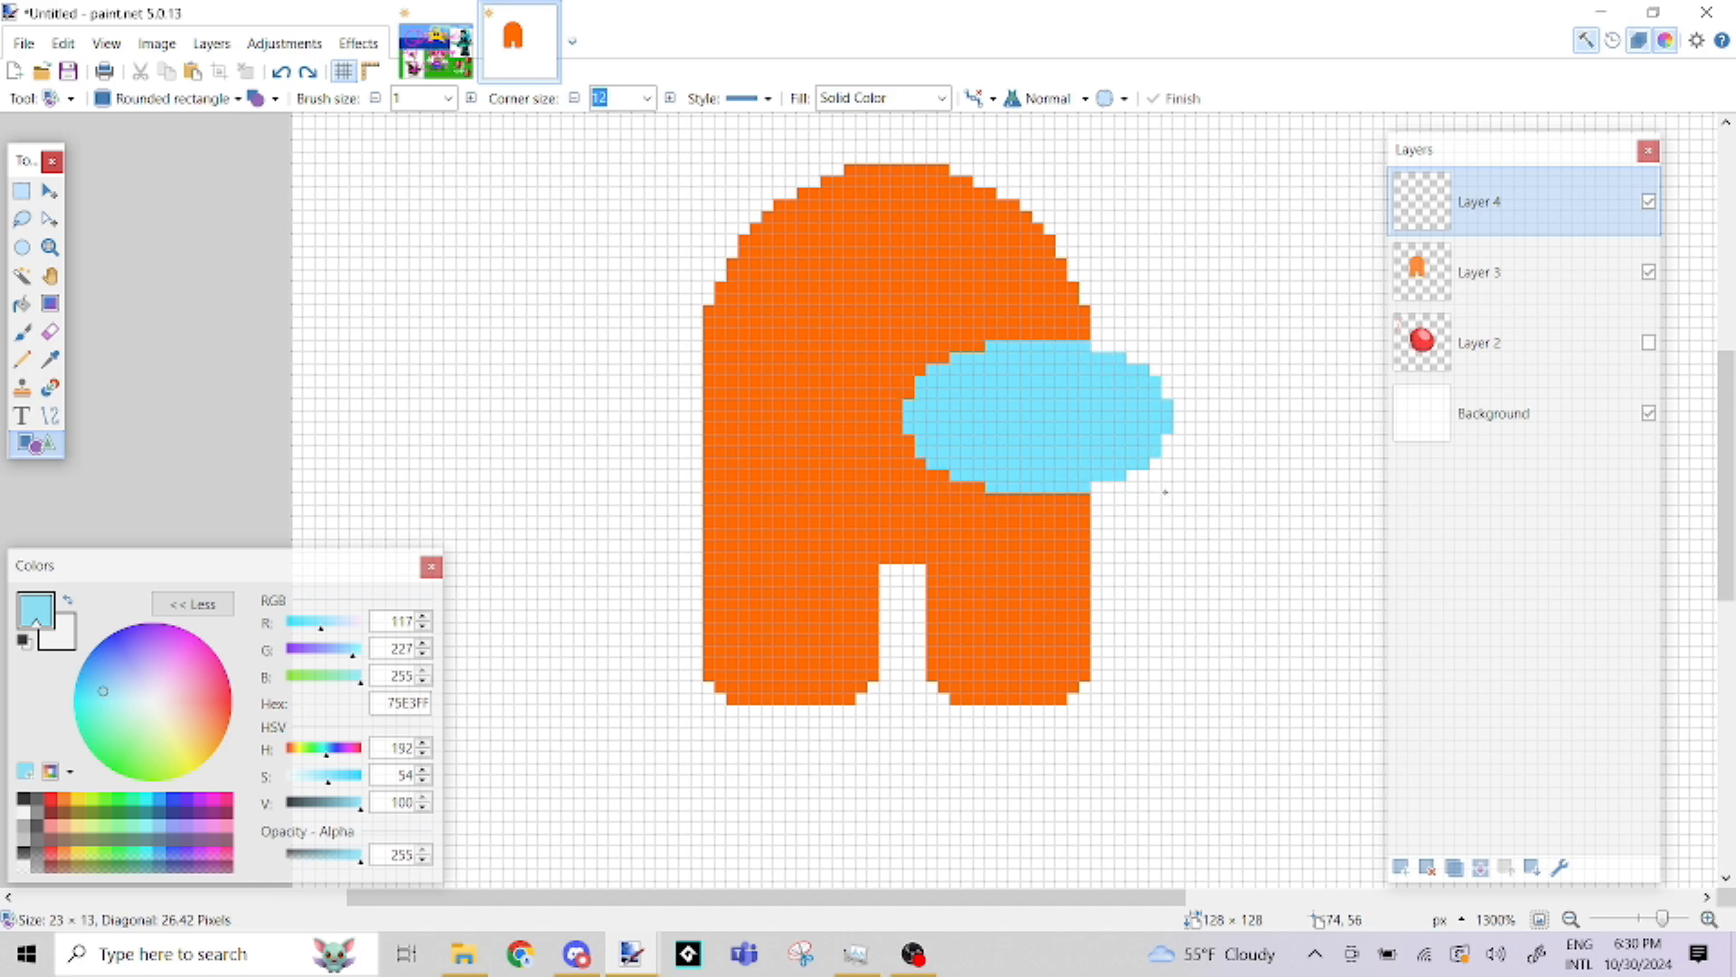
pyautogui.moveTo(1089, 411); pyautogui.dragTo(1067, 393)
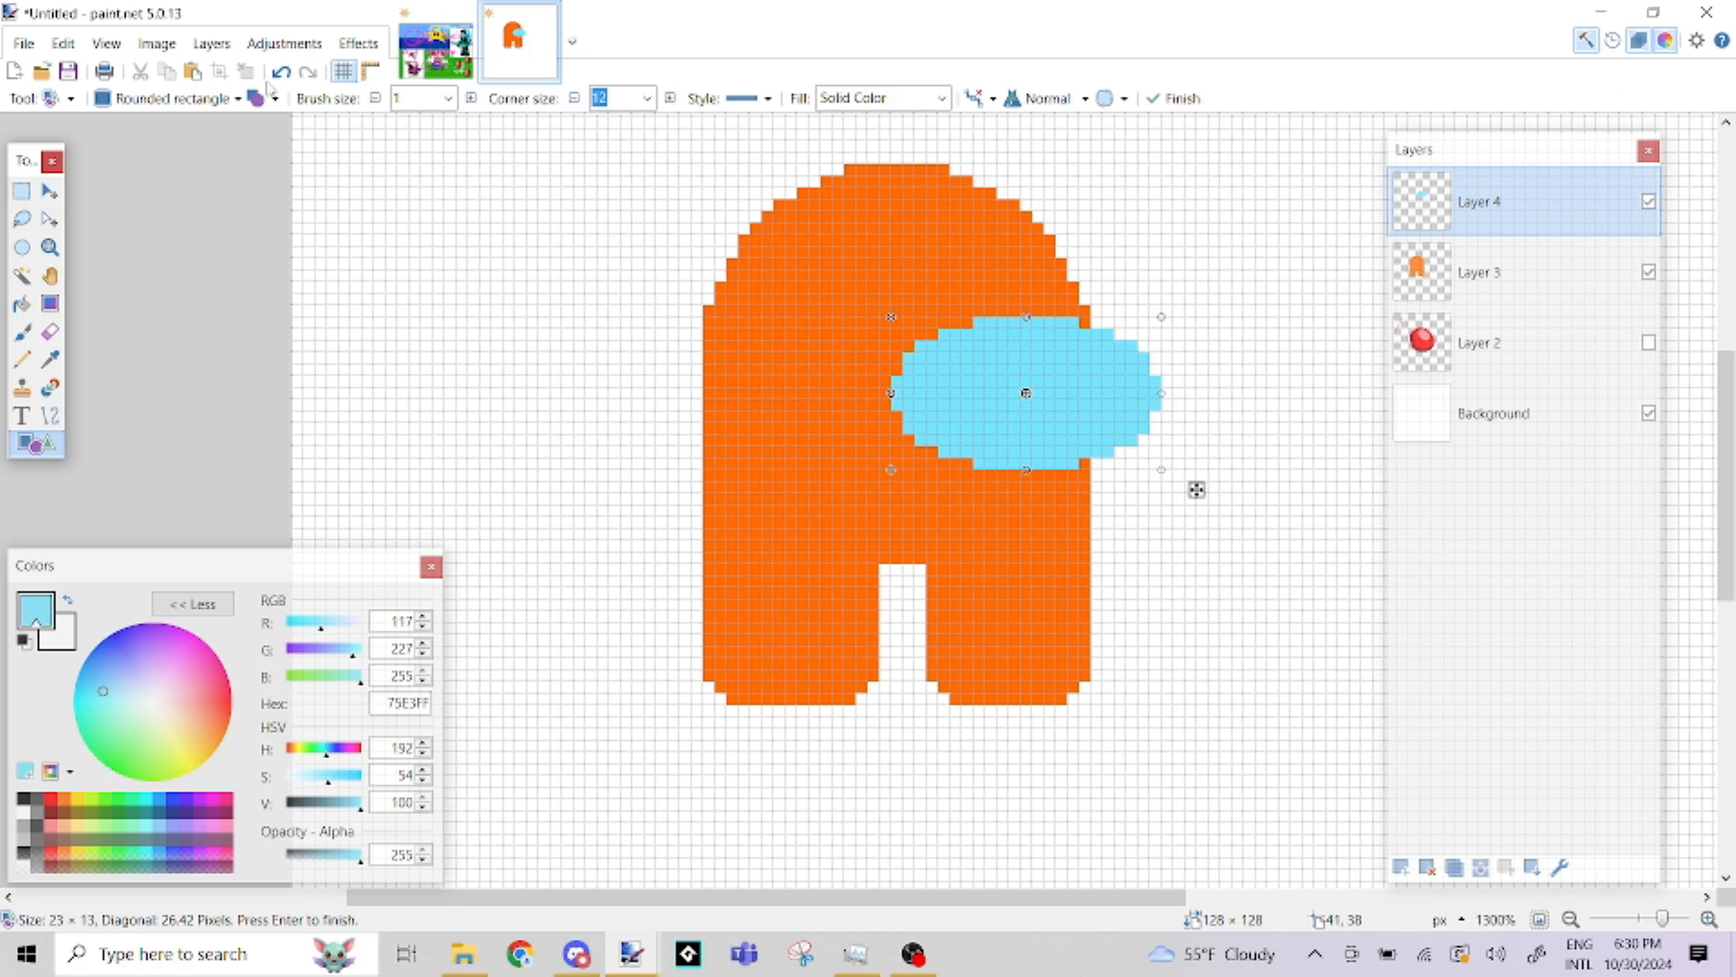
# Set the light-blue visor's corner size to 6
pyautogui.click(576, 103)
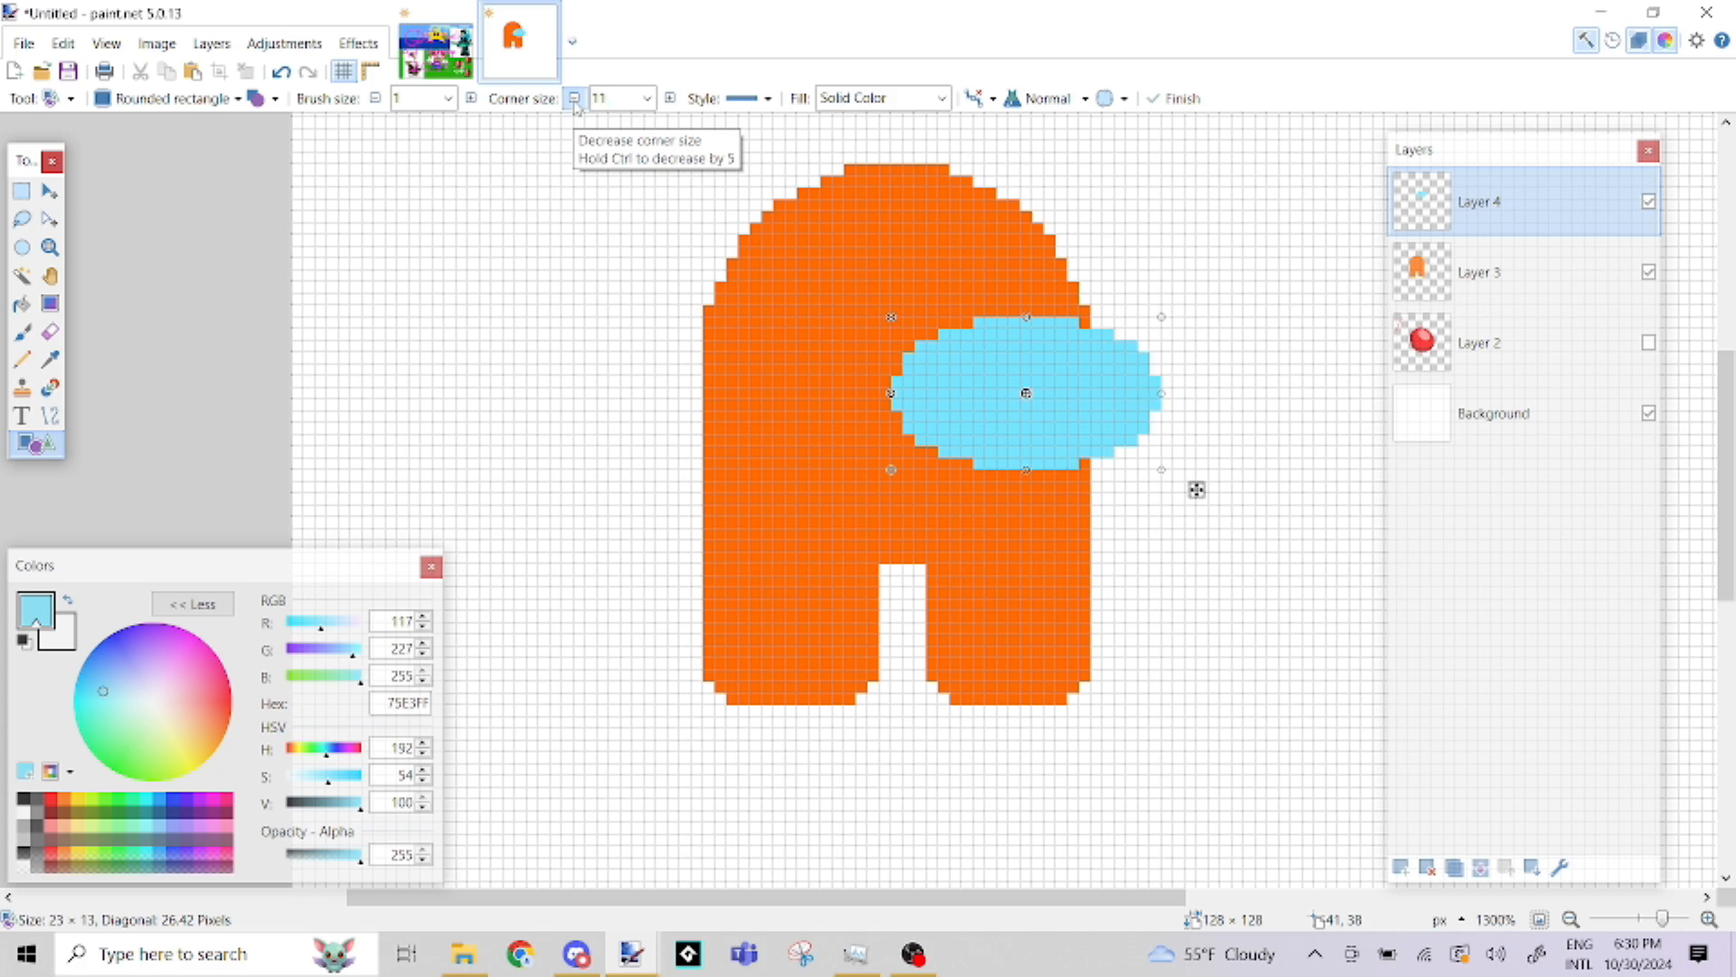
pyautogui.click(575, 98)
pyautogui.click(575, 98)
pyautogui.click(575, 98)
pyautogui.click(575, 98)
pyautogui.click(575, 99)
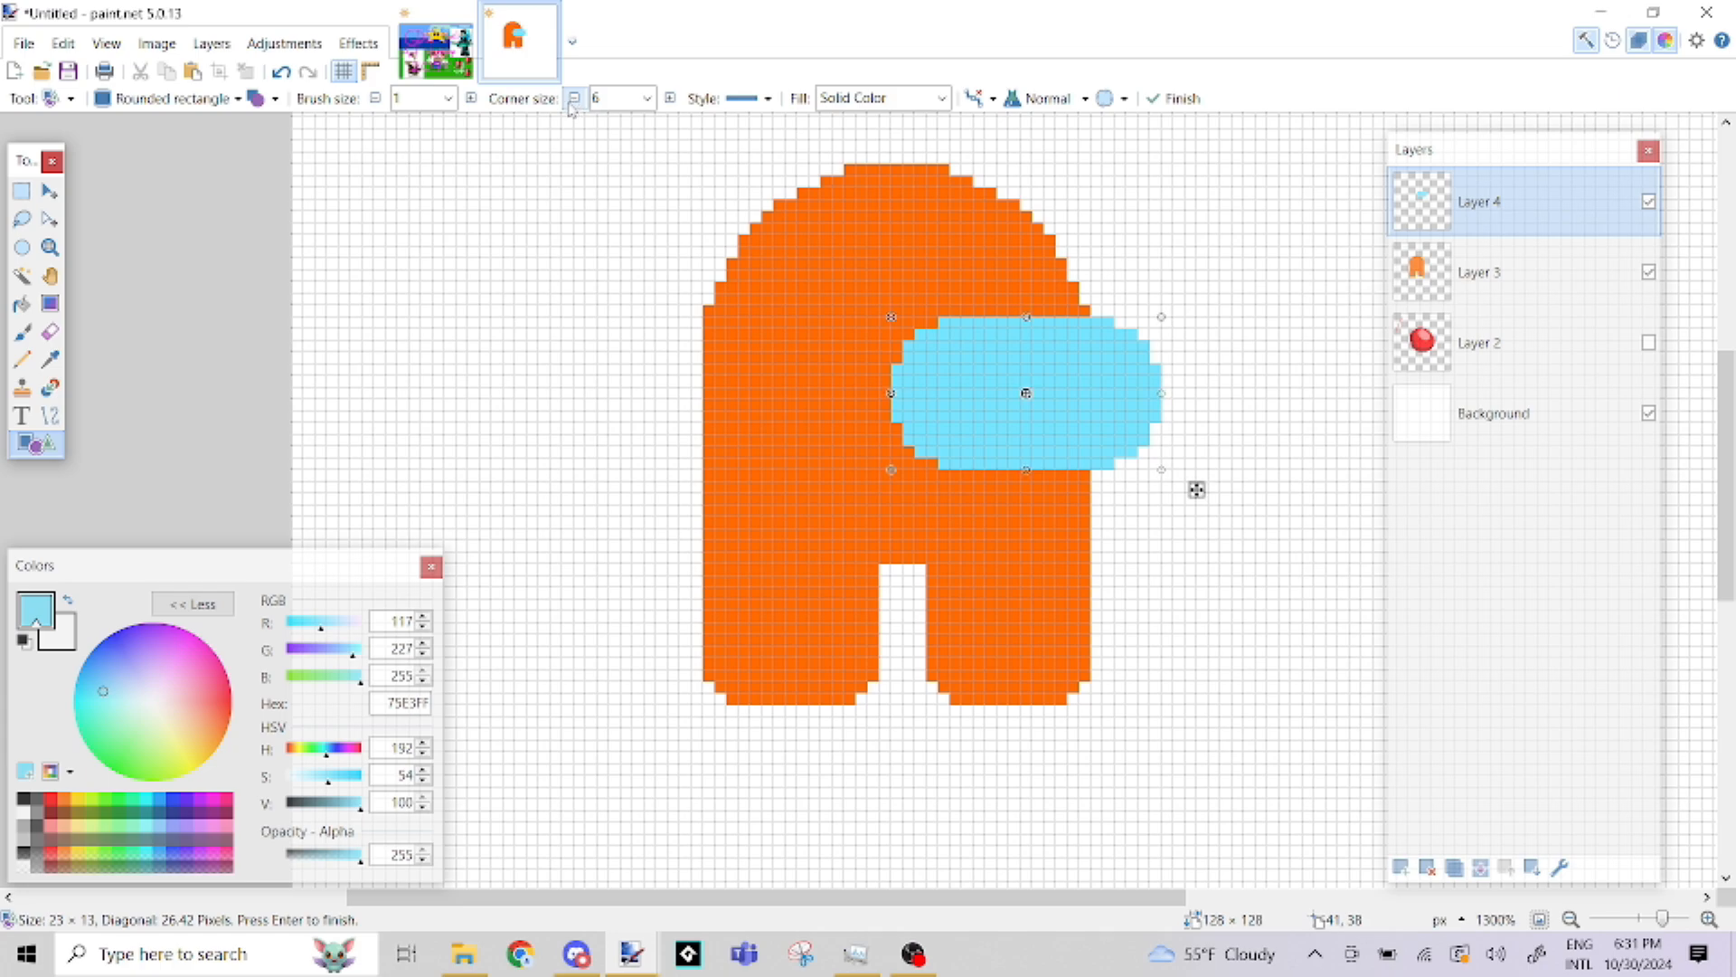
pyautogui.click(575, 98)
pyautogui.click(575, 98)
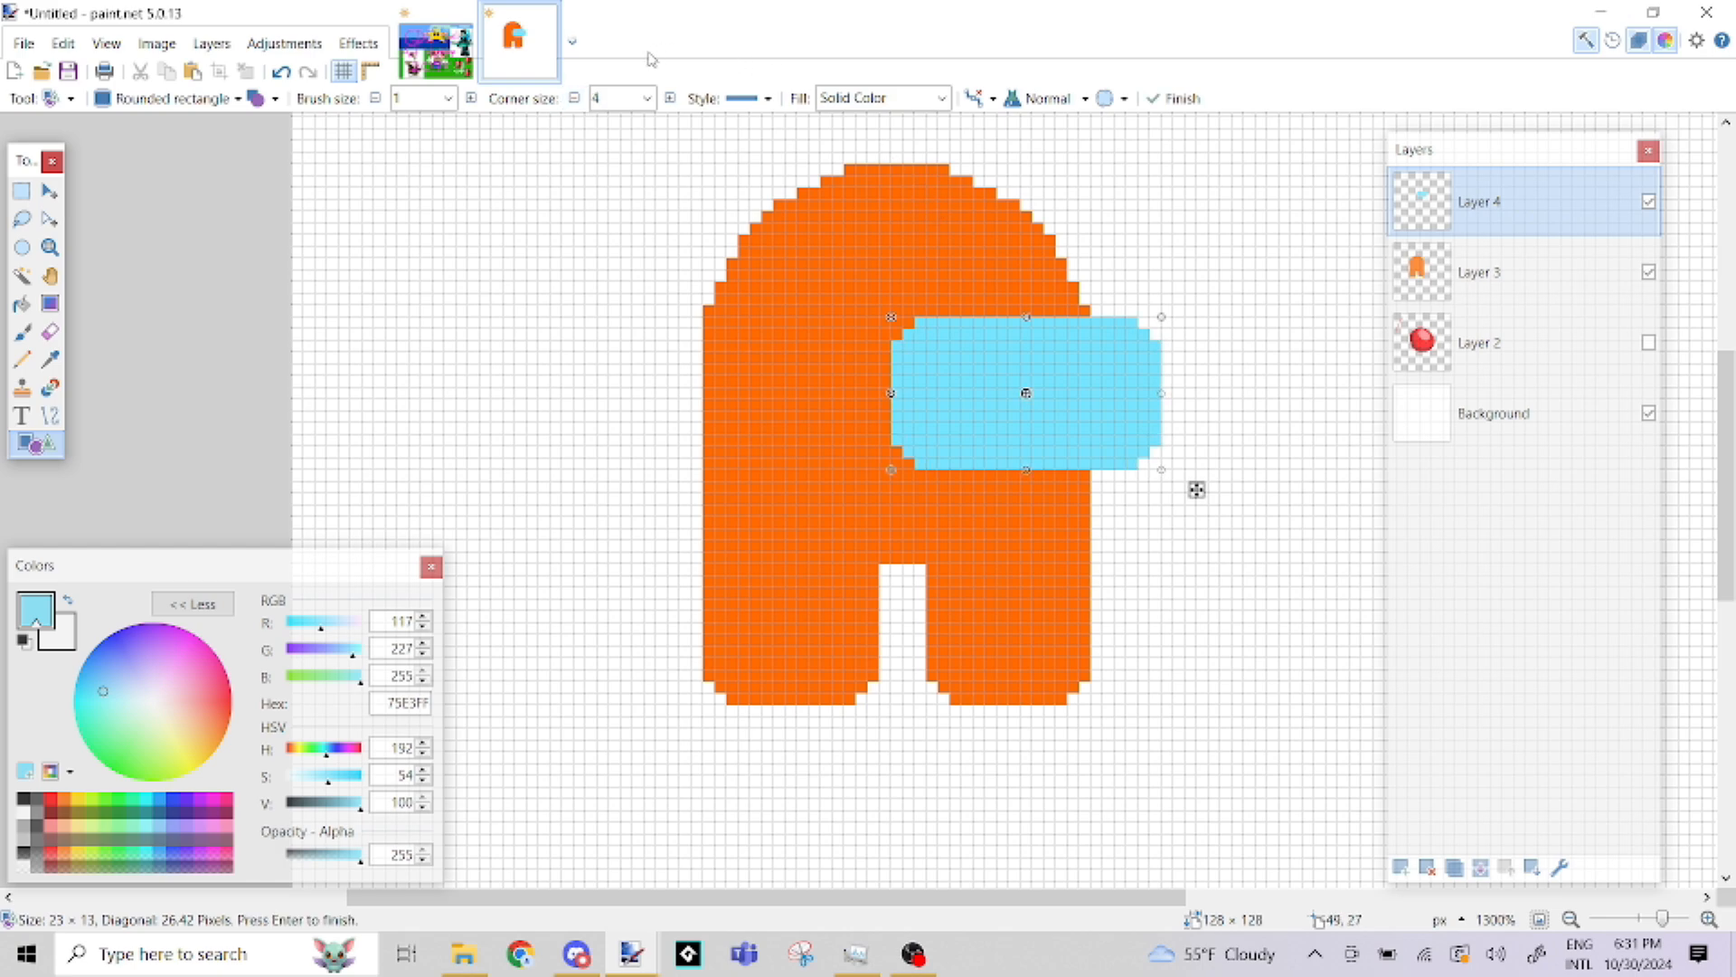
pyautogui.click(670, 99)
pyautogui.click(670, 99)
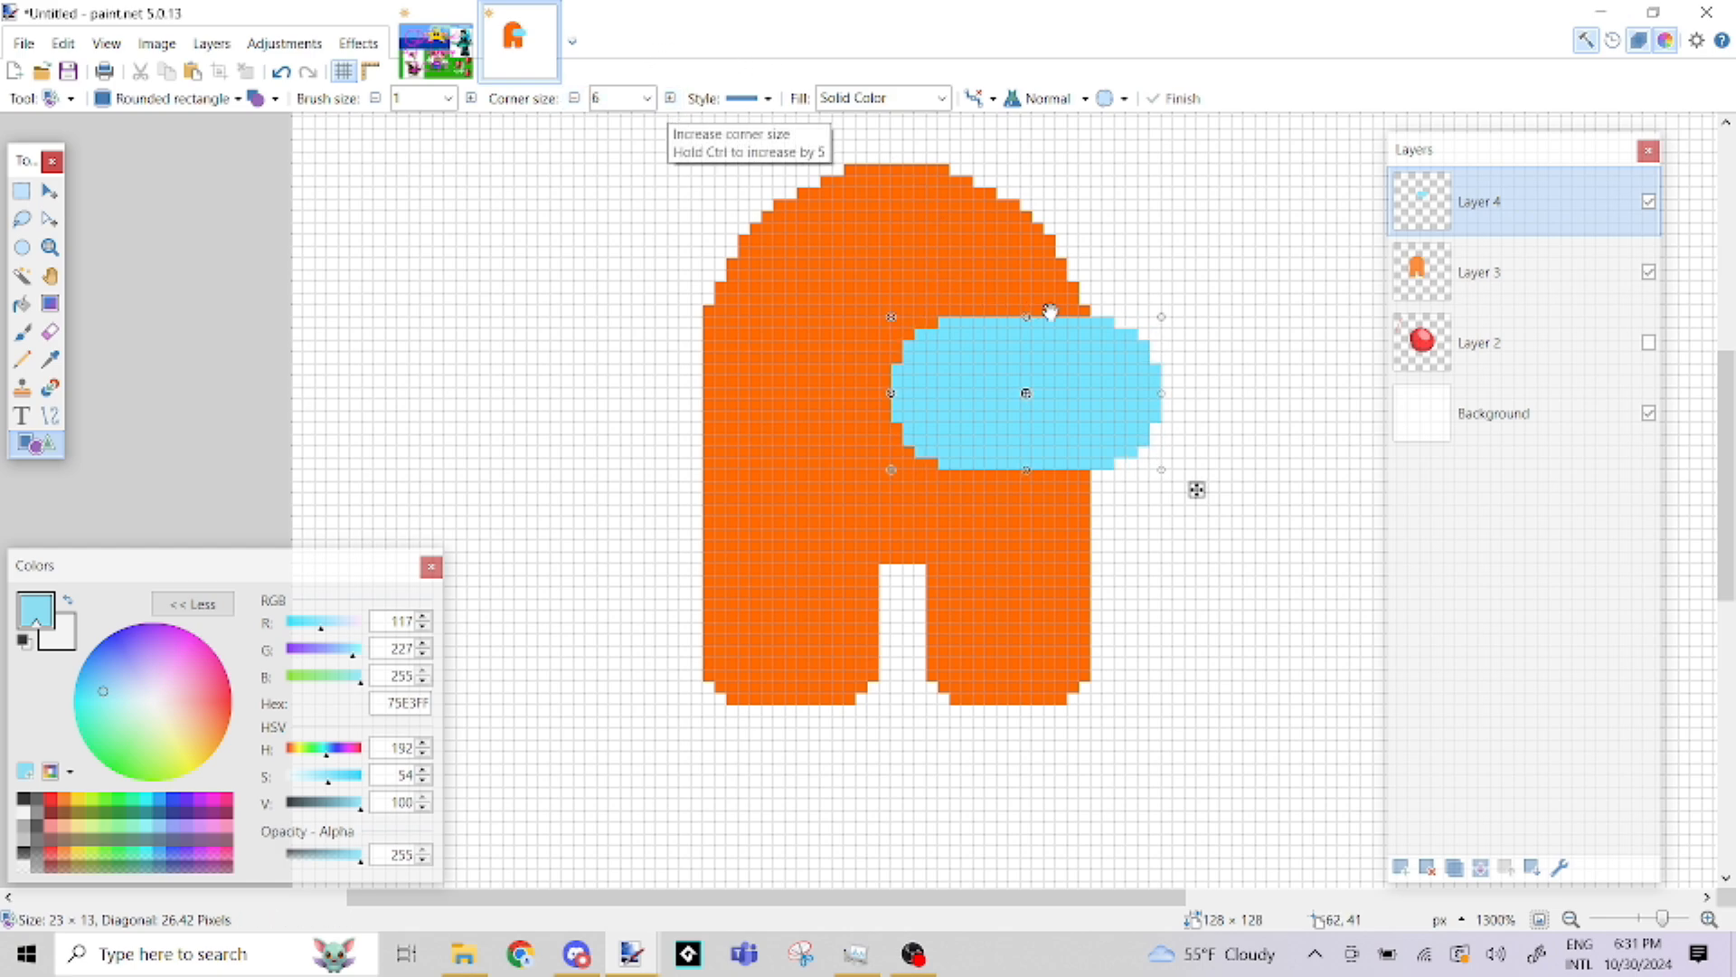
# Resize the visor to 22 × 15 pixels and finish the shape
pyautogui.moveTo(1161, 391); pyautogui.dragTo(1085, 407)
pyautogui.moveTo(1015, 329); pyautogui.dragTo(1020, 310)
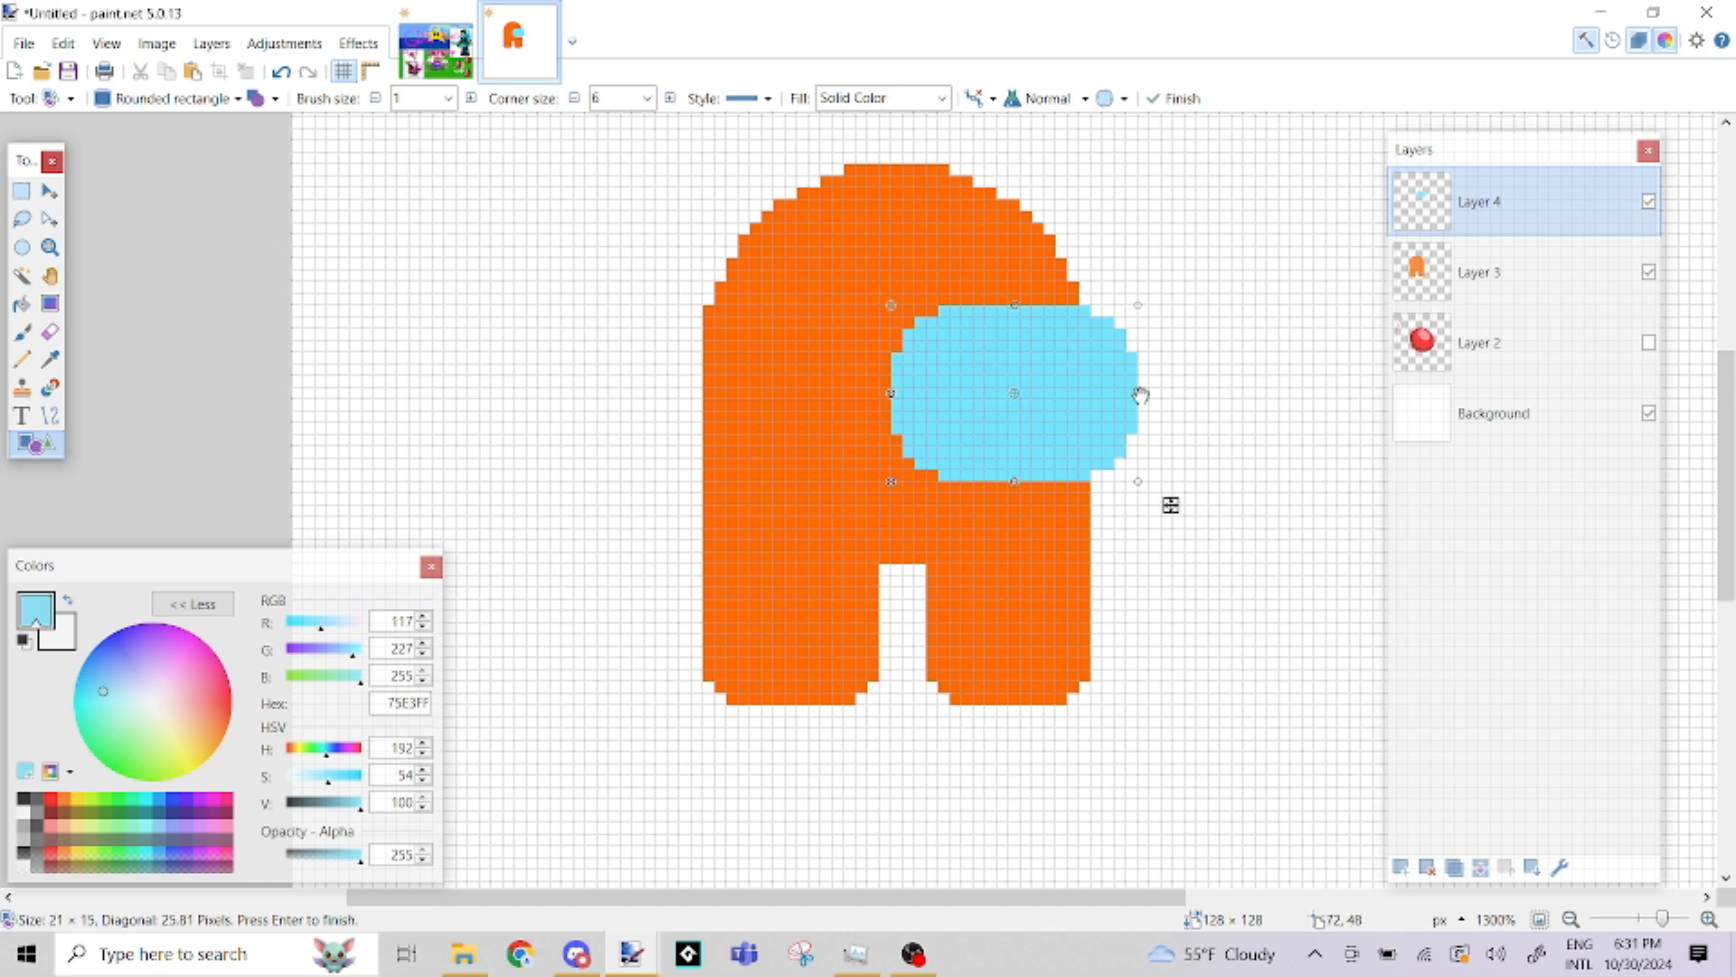
pyautogui.moveTo(1135, 388); pyautogui.dragTo(1149, 394)
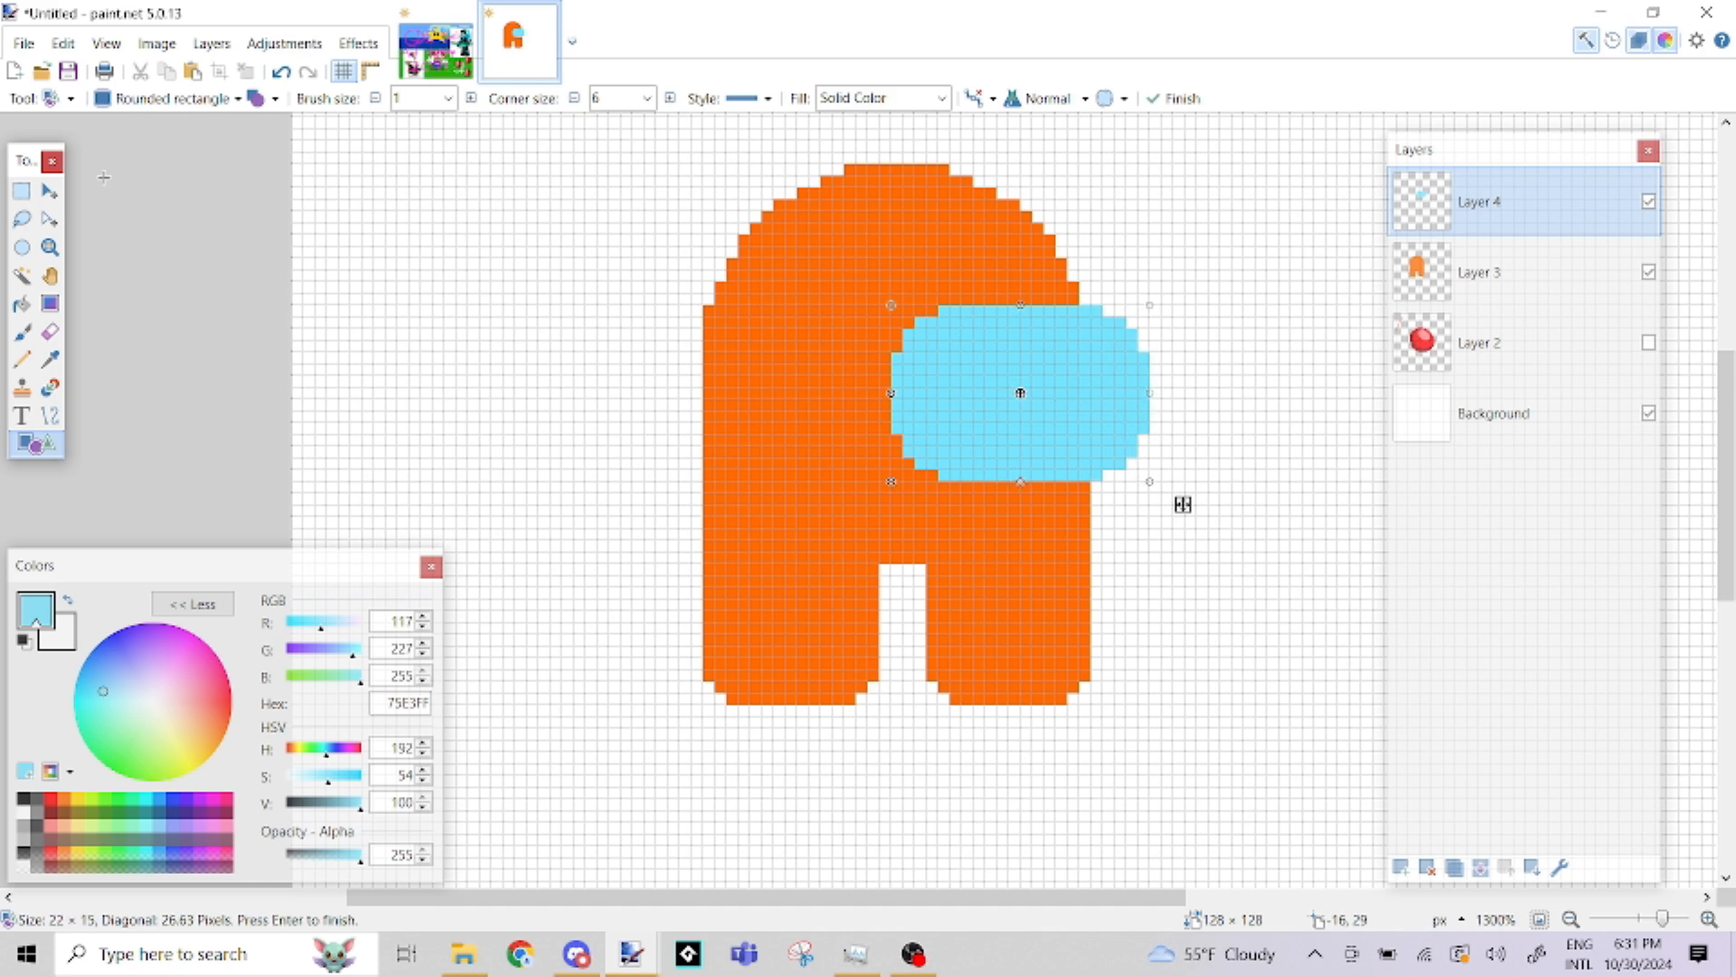
pyautogui.click(21, 190)
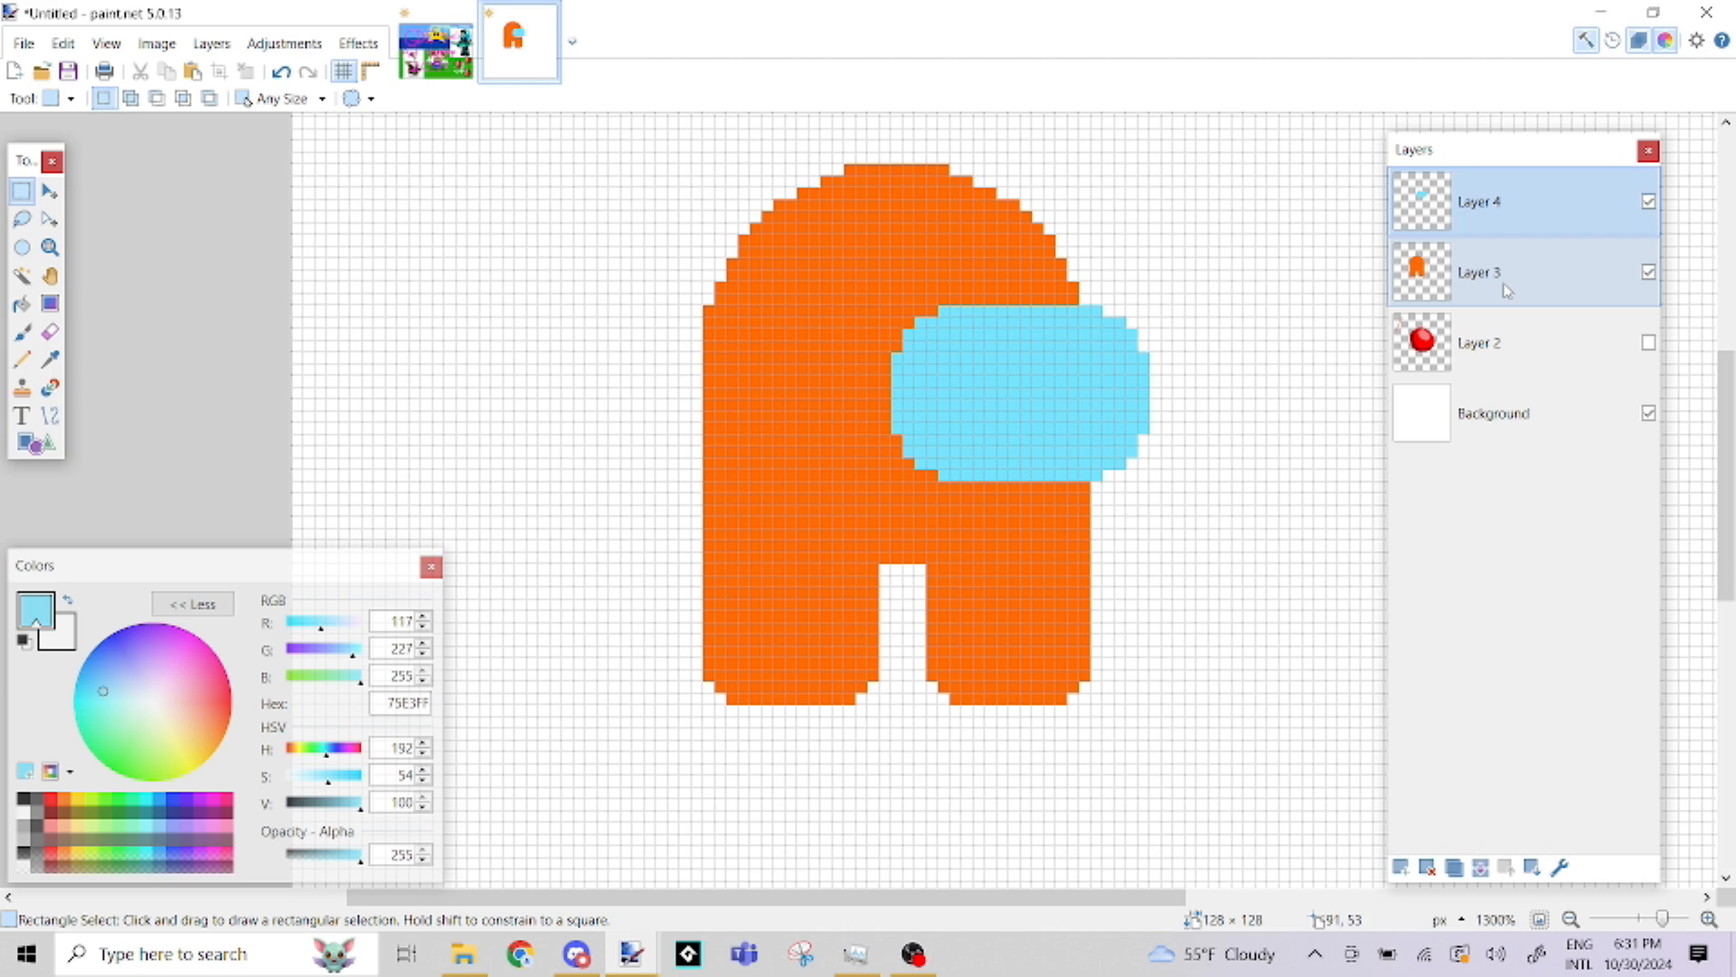
# Delete the hidden Layer 2 that holds the red blob
pyautogui.click(1505, 342)
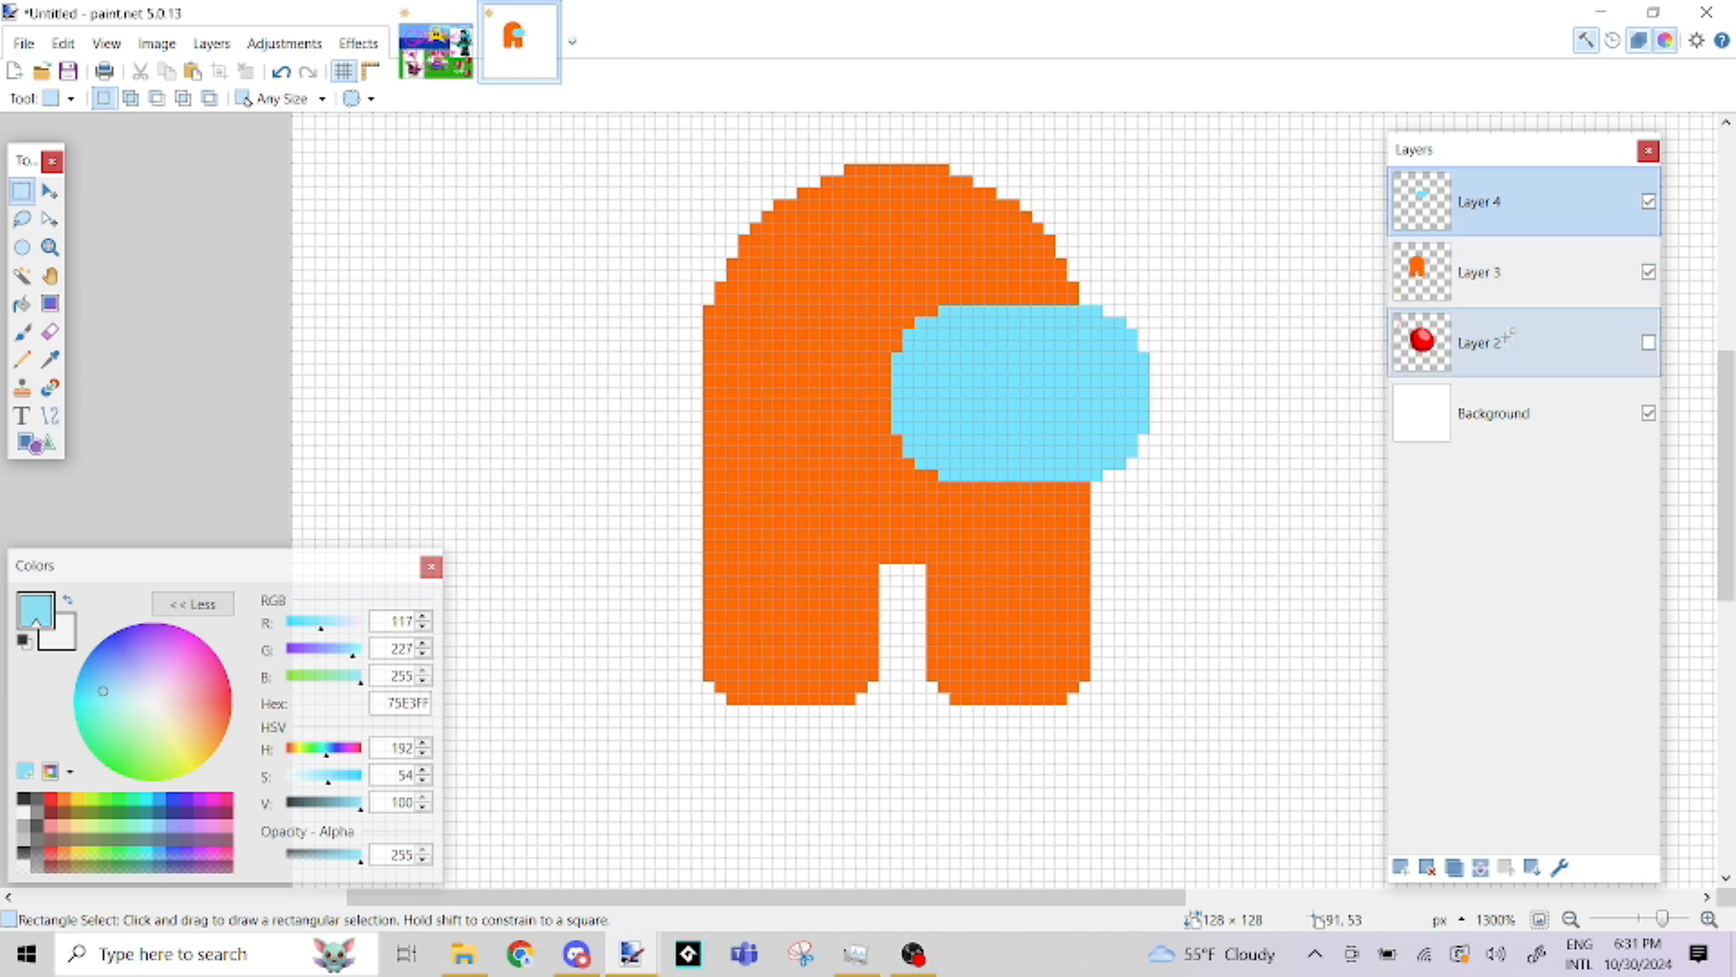
pyautogui.click(1427, 866)
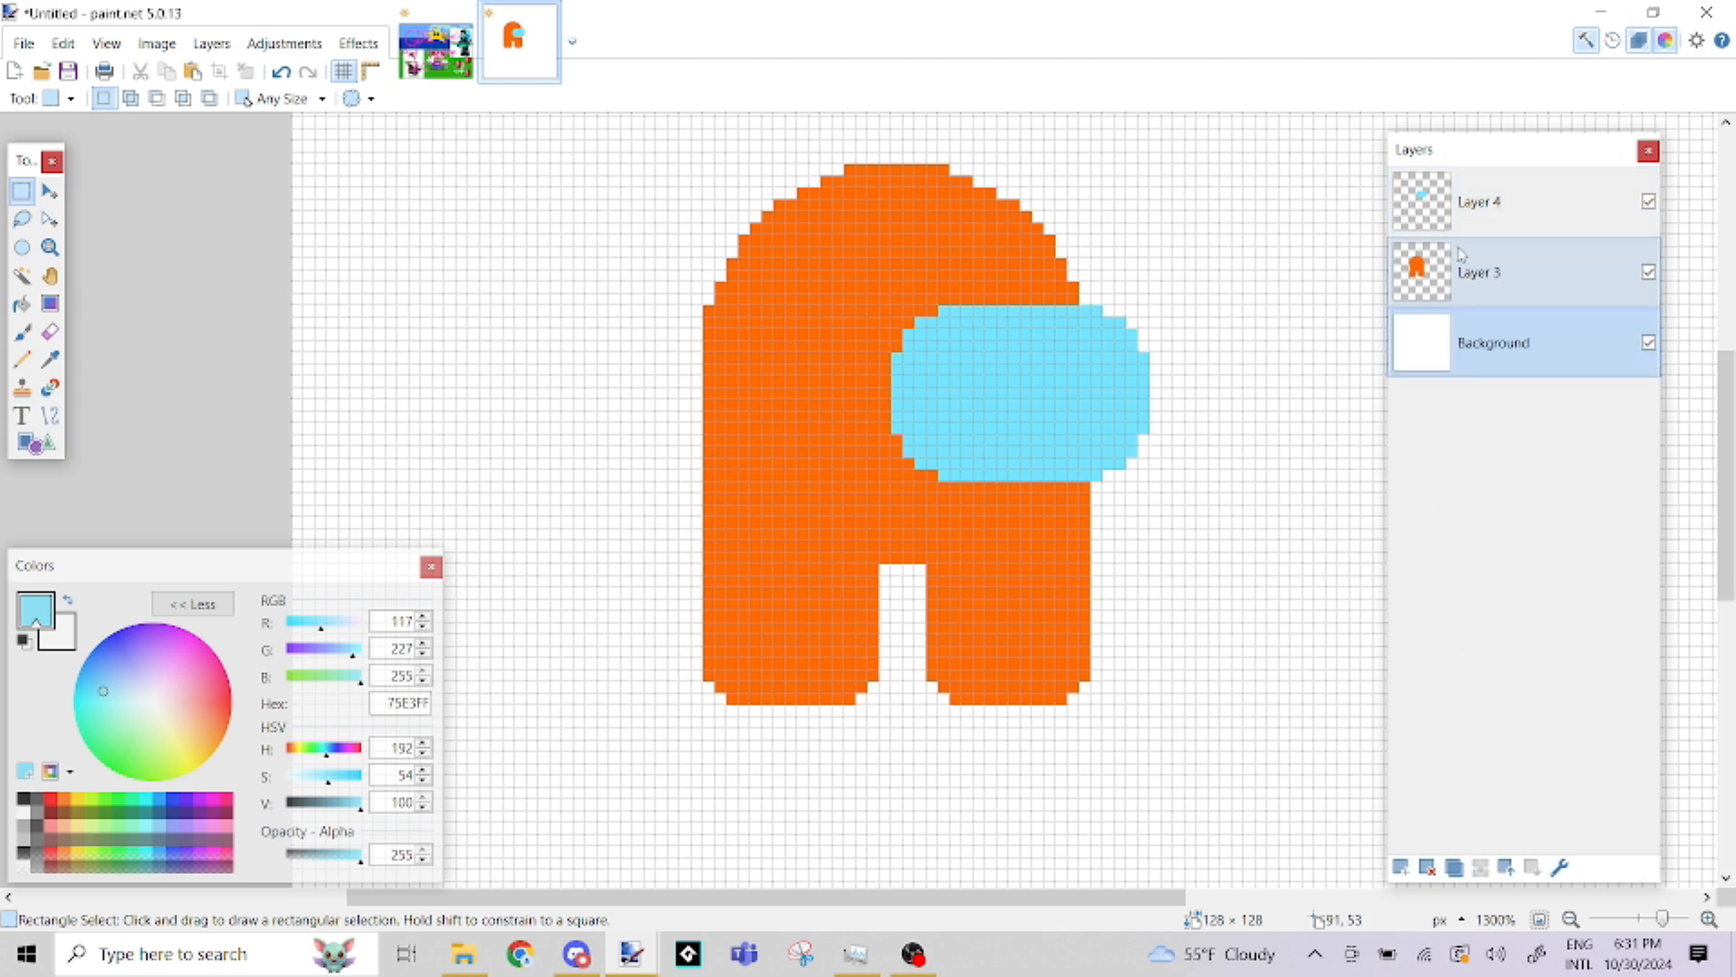
# Move the body's Layer 3 above the visor's Layer 4, and return Layer 4 to the top of the layer order
pyautogui.click(1494, 280)
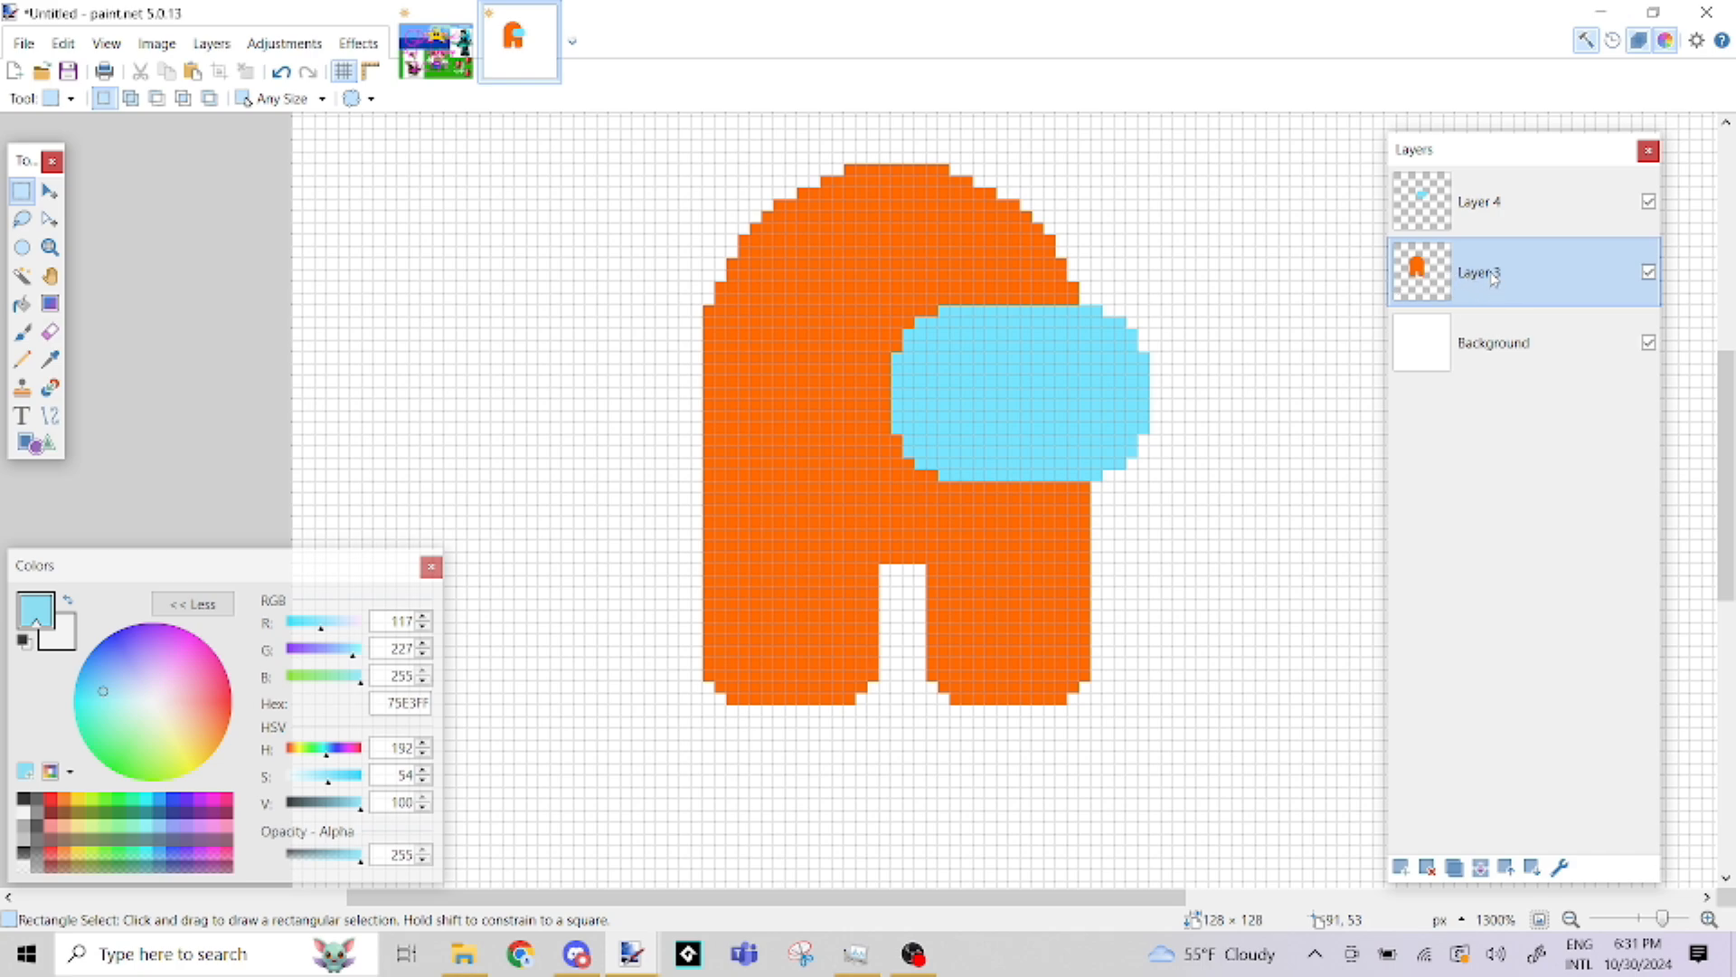
pyautogui.moveTo(1494, 281); pyautogui.dragTo(1494, 213)
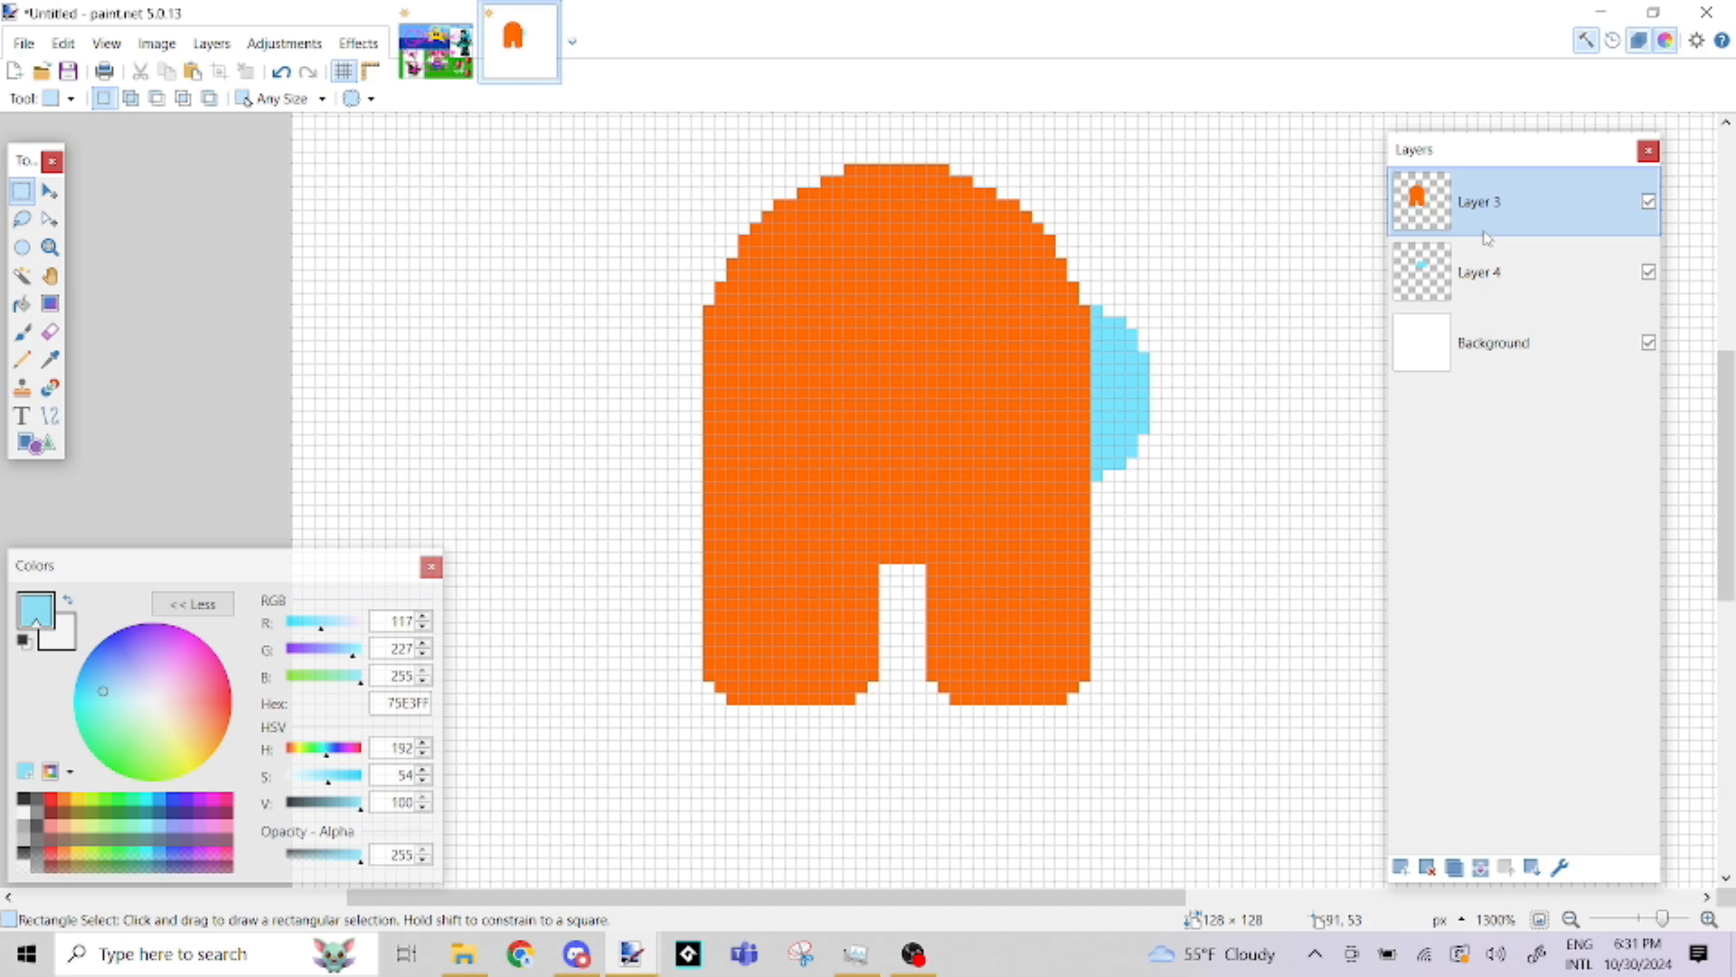
pyautogui.moveTo(1505, 271); pyautogui.dragTo(1497, 199)
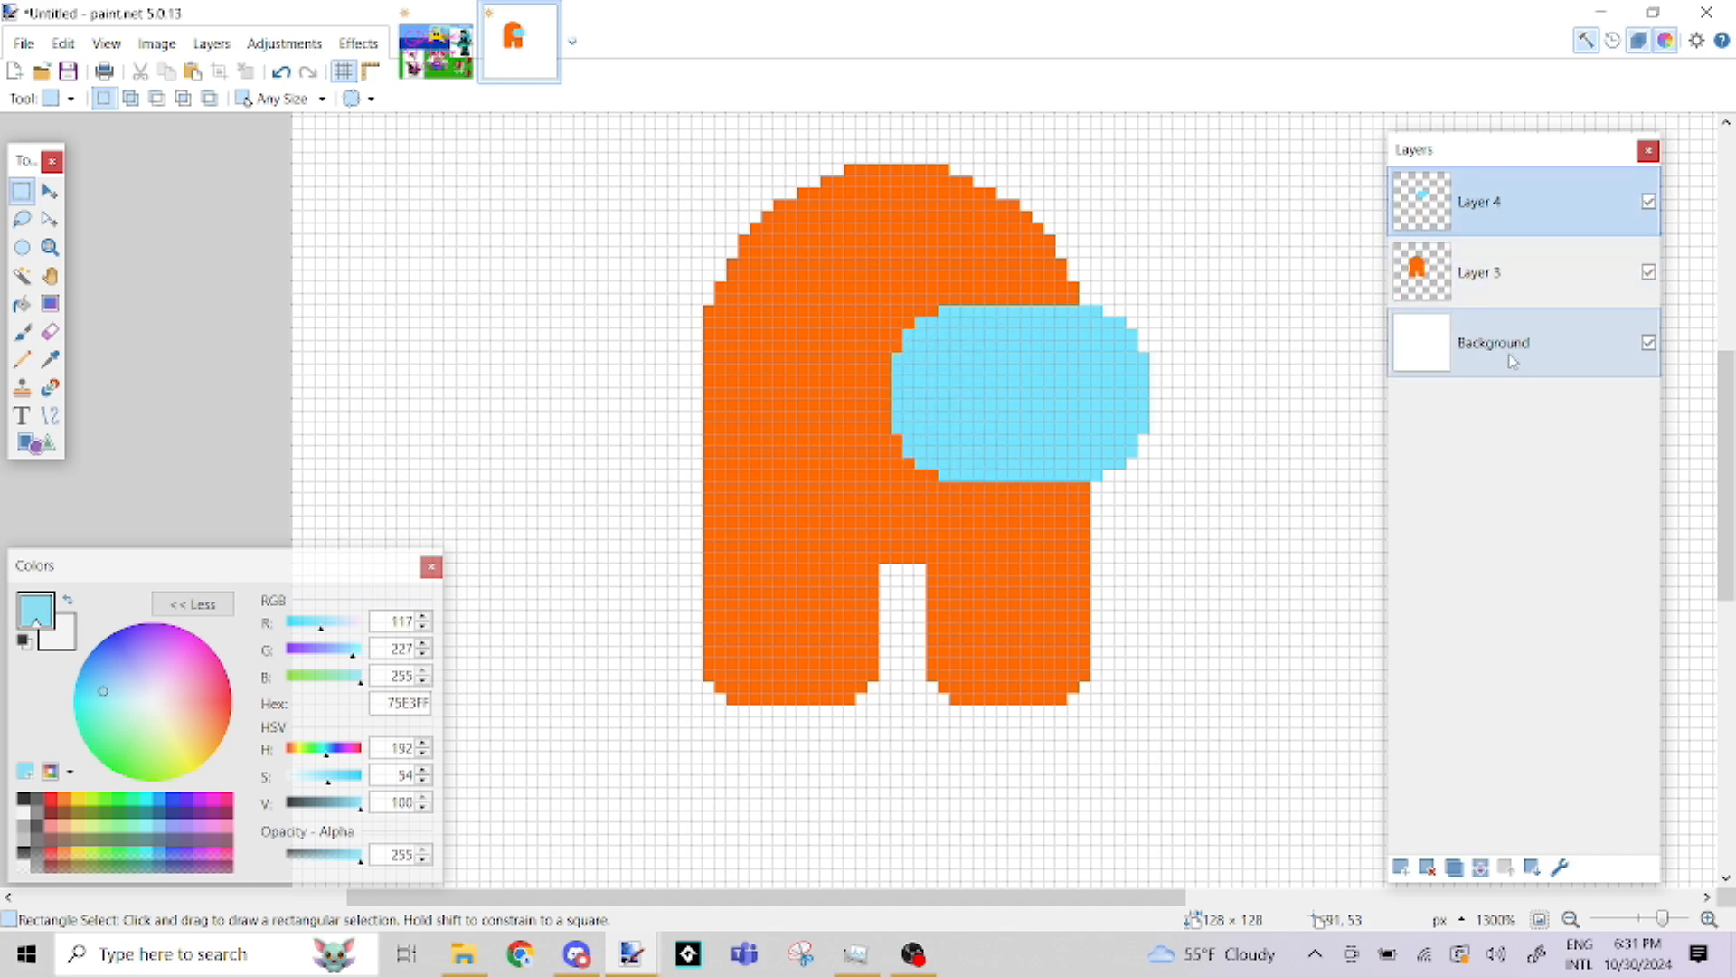
# Make the visor's Layer 4 the active layer
pyautogui.moveTo(1508, 348)
pyautogui.mouseDown()
pyautogui.moveTo(1497, 201)
pyautogui.moveTo(1505, 362)
pyautogui.mouseUp()
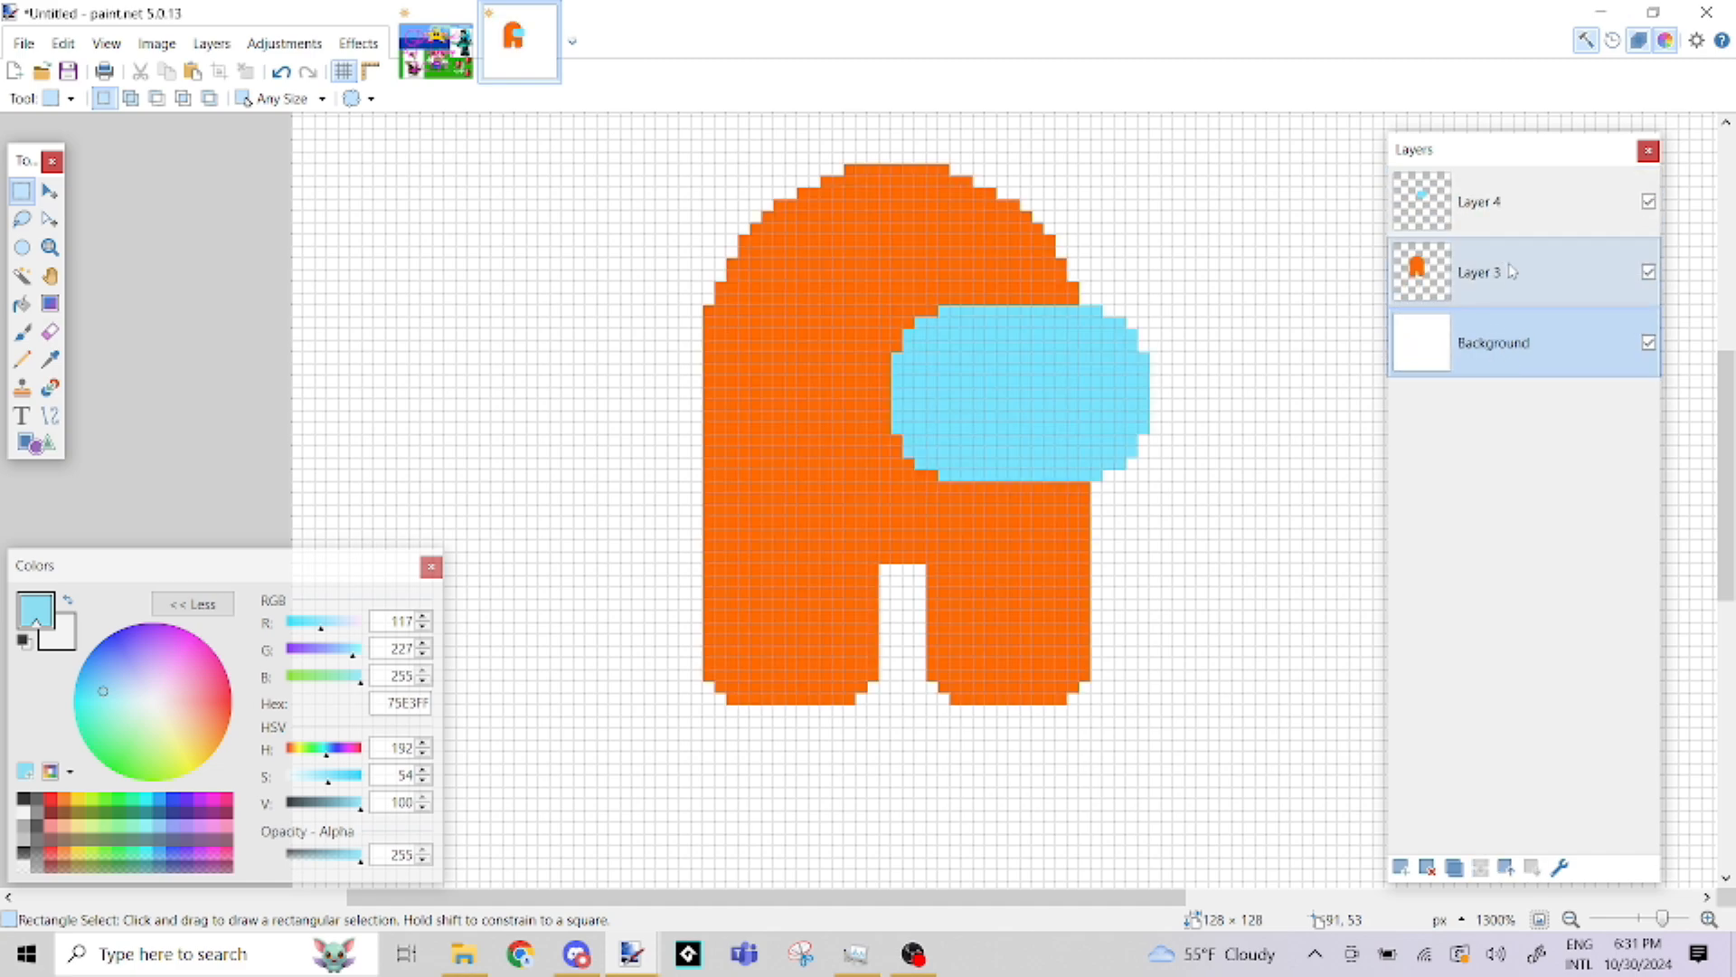
pyautogui.click(1501, 206)
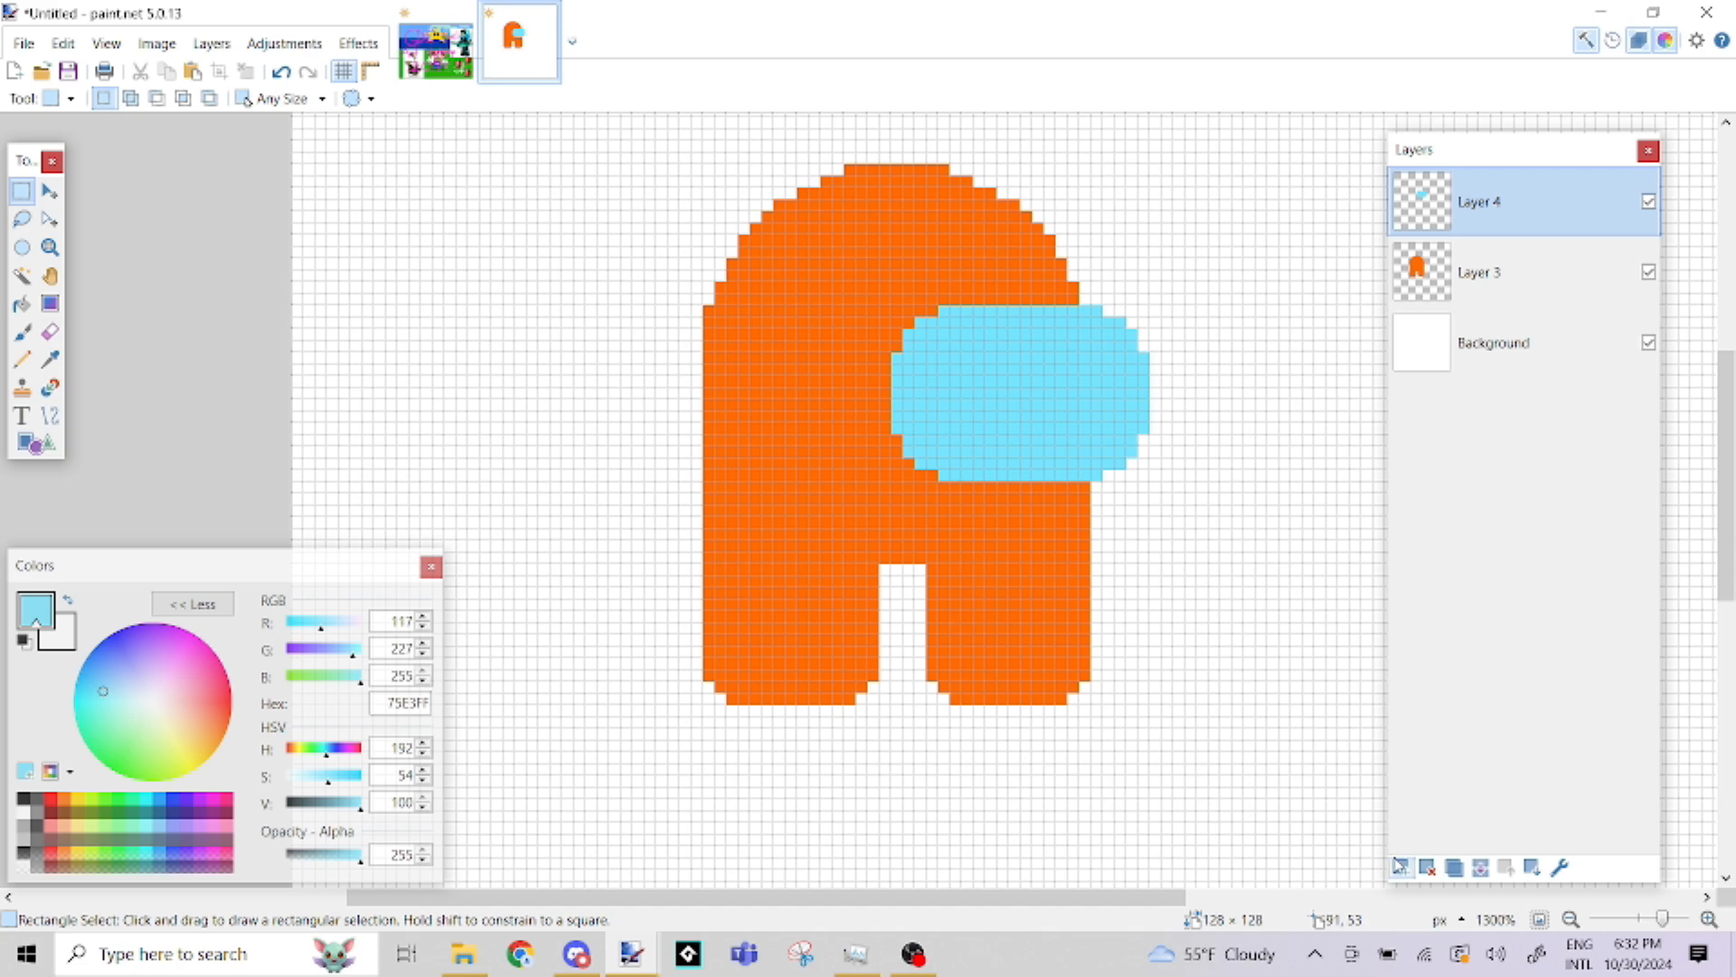
# On a new layer directly below the body's Layer 3, draw an orange FF6A00 rounded rectangle about 11 × 24 pixels behind the body's left edge
pyautogui.click(1400, 866)
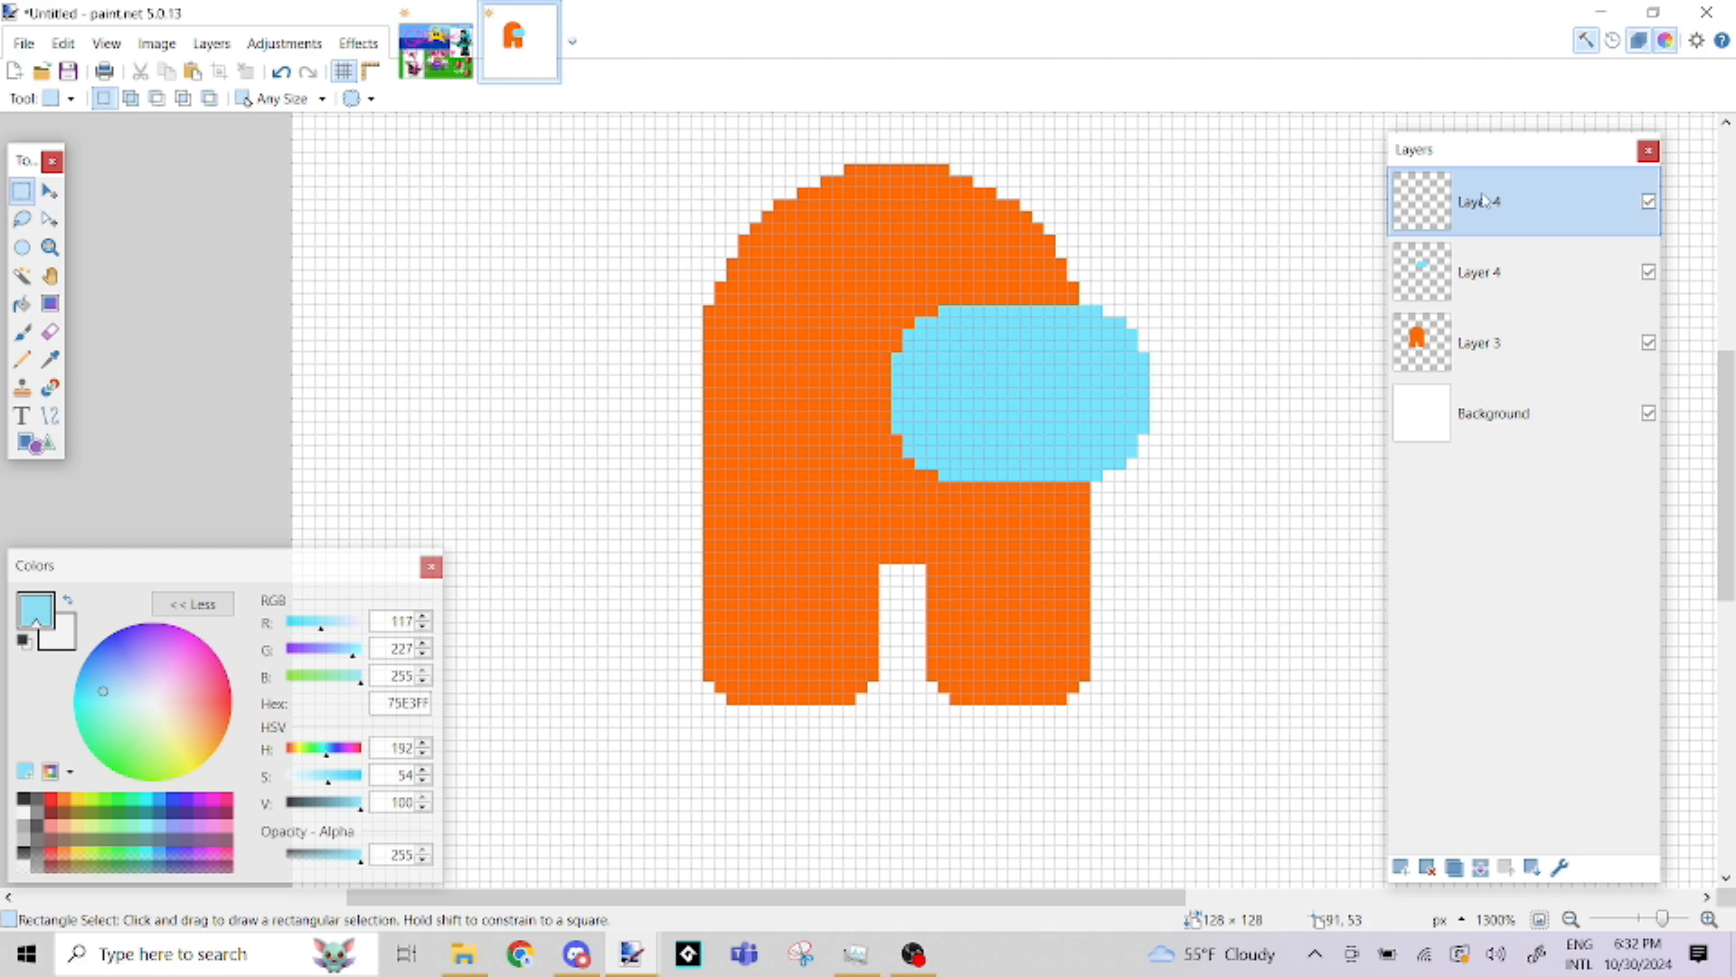
pyautogui.moveTo(1483, 201); pyautogui.dragTo(1485, 338)
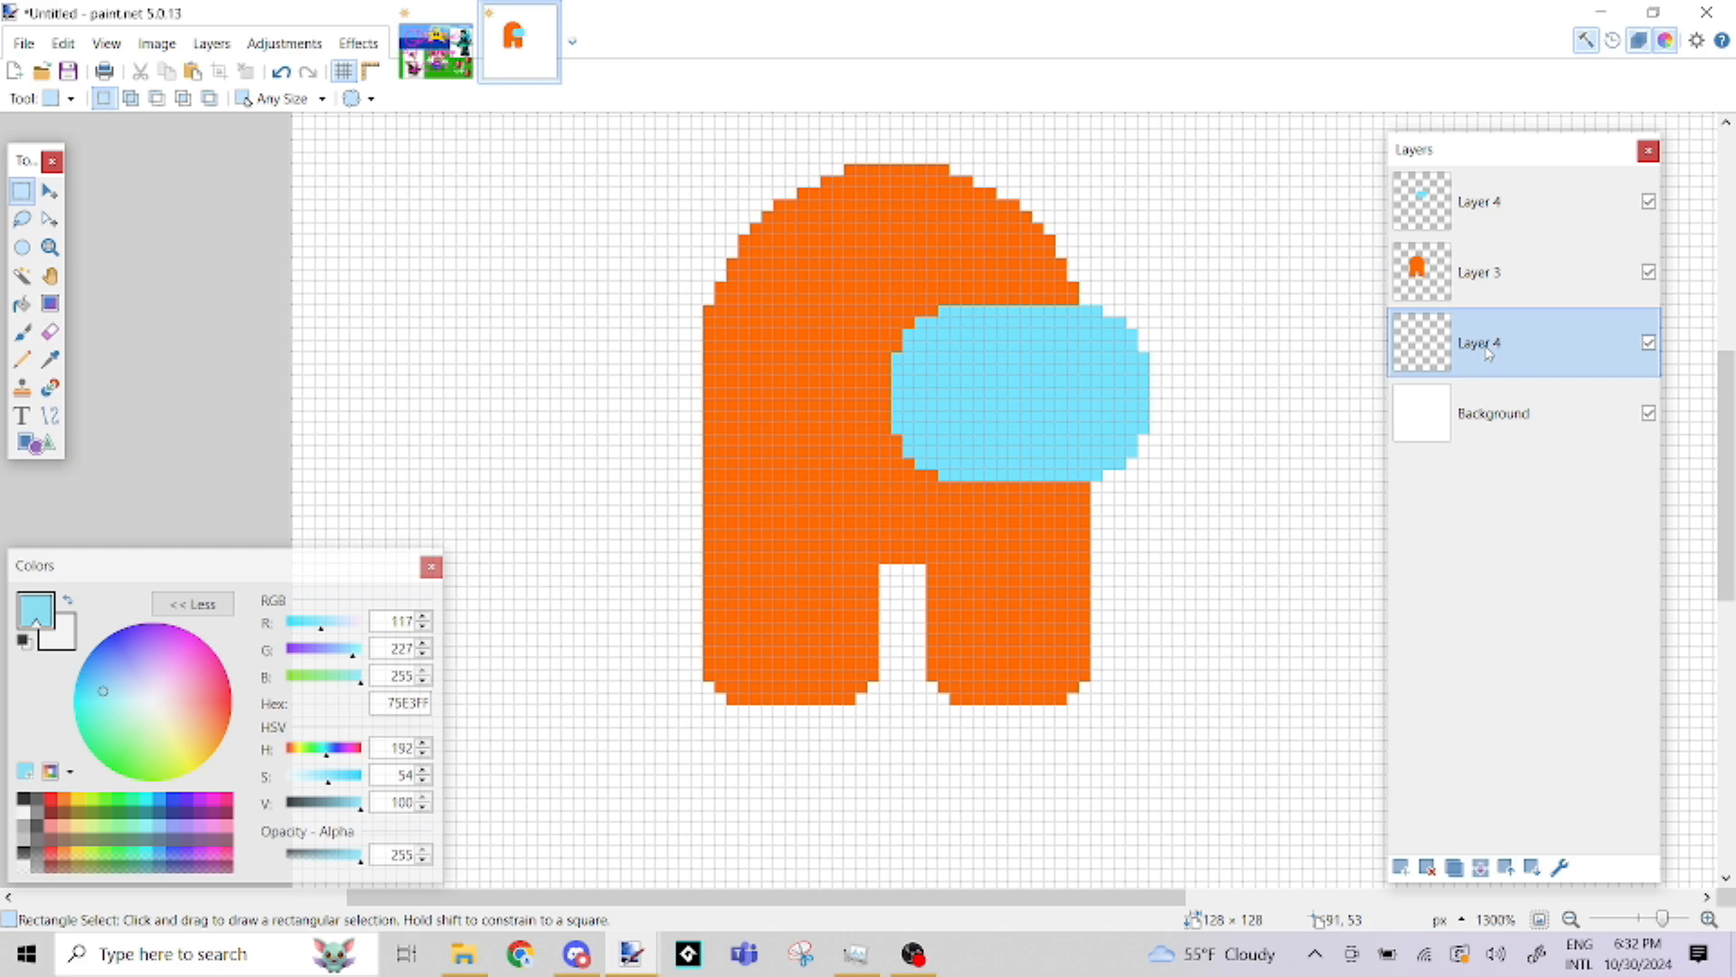
pyautogui.click(64, 804)
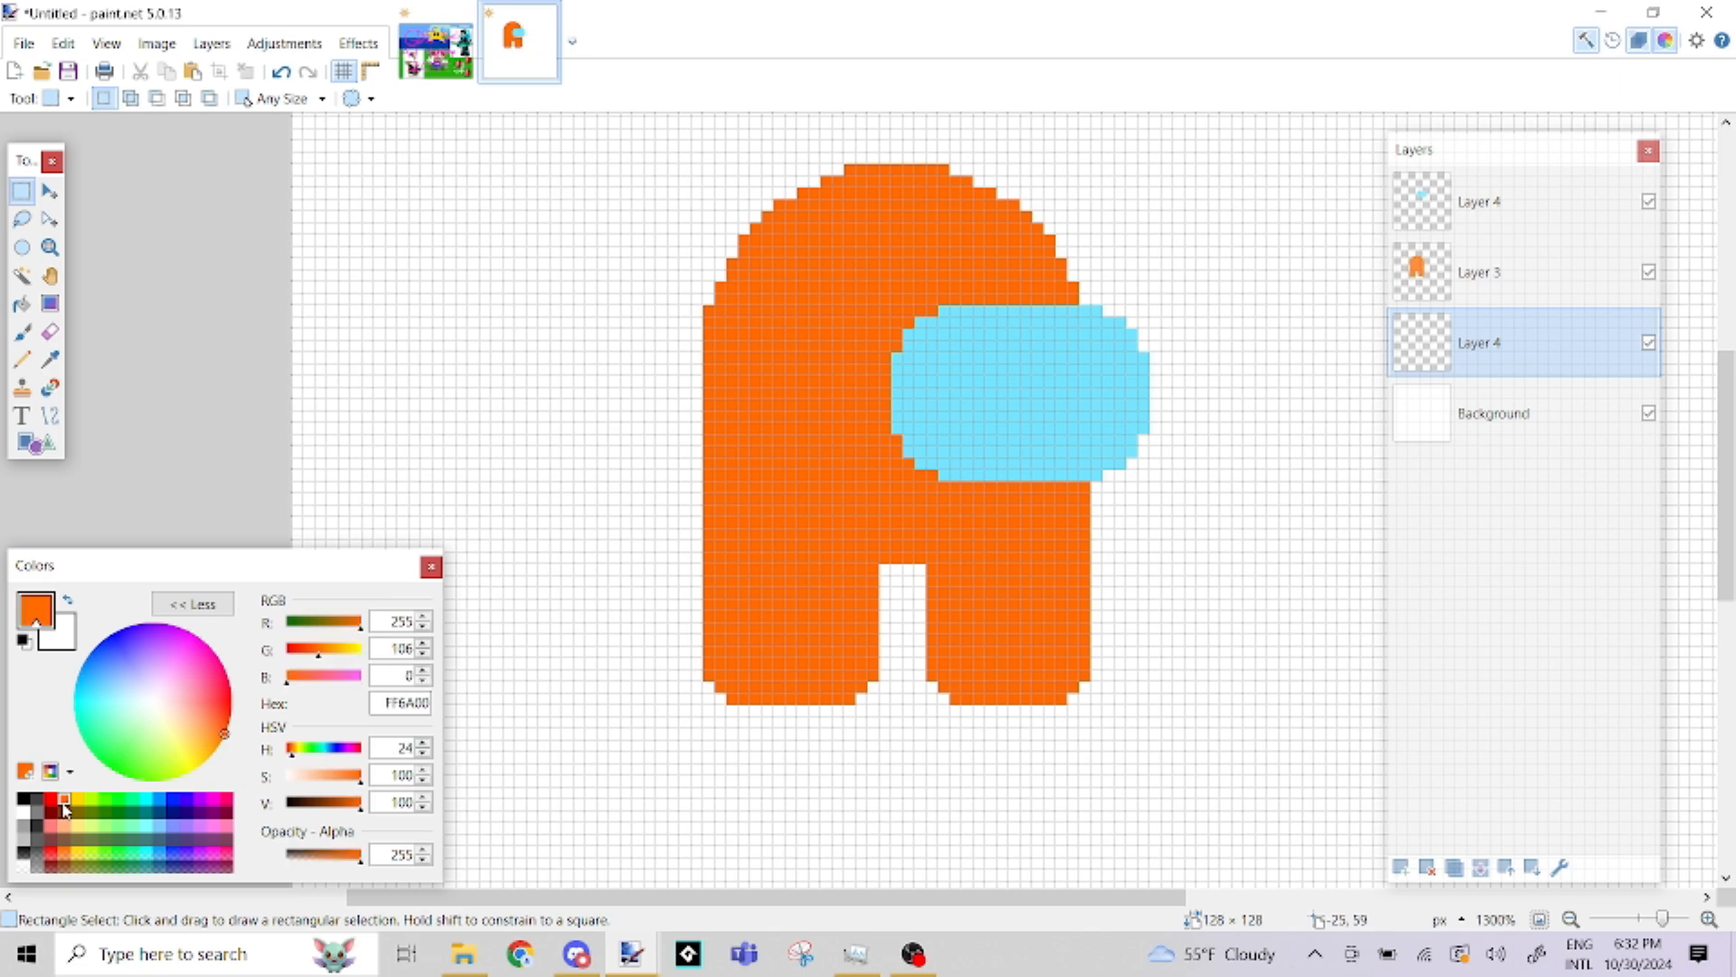
pyautogui.click(47, 452)
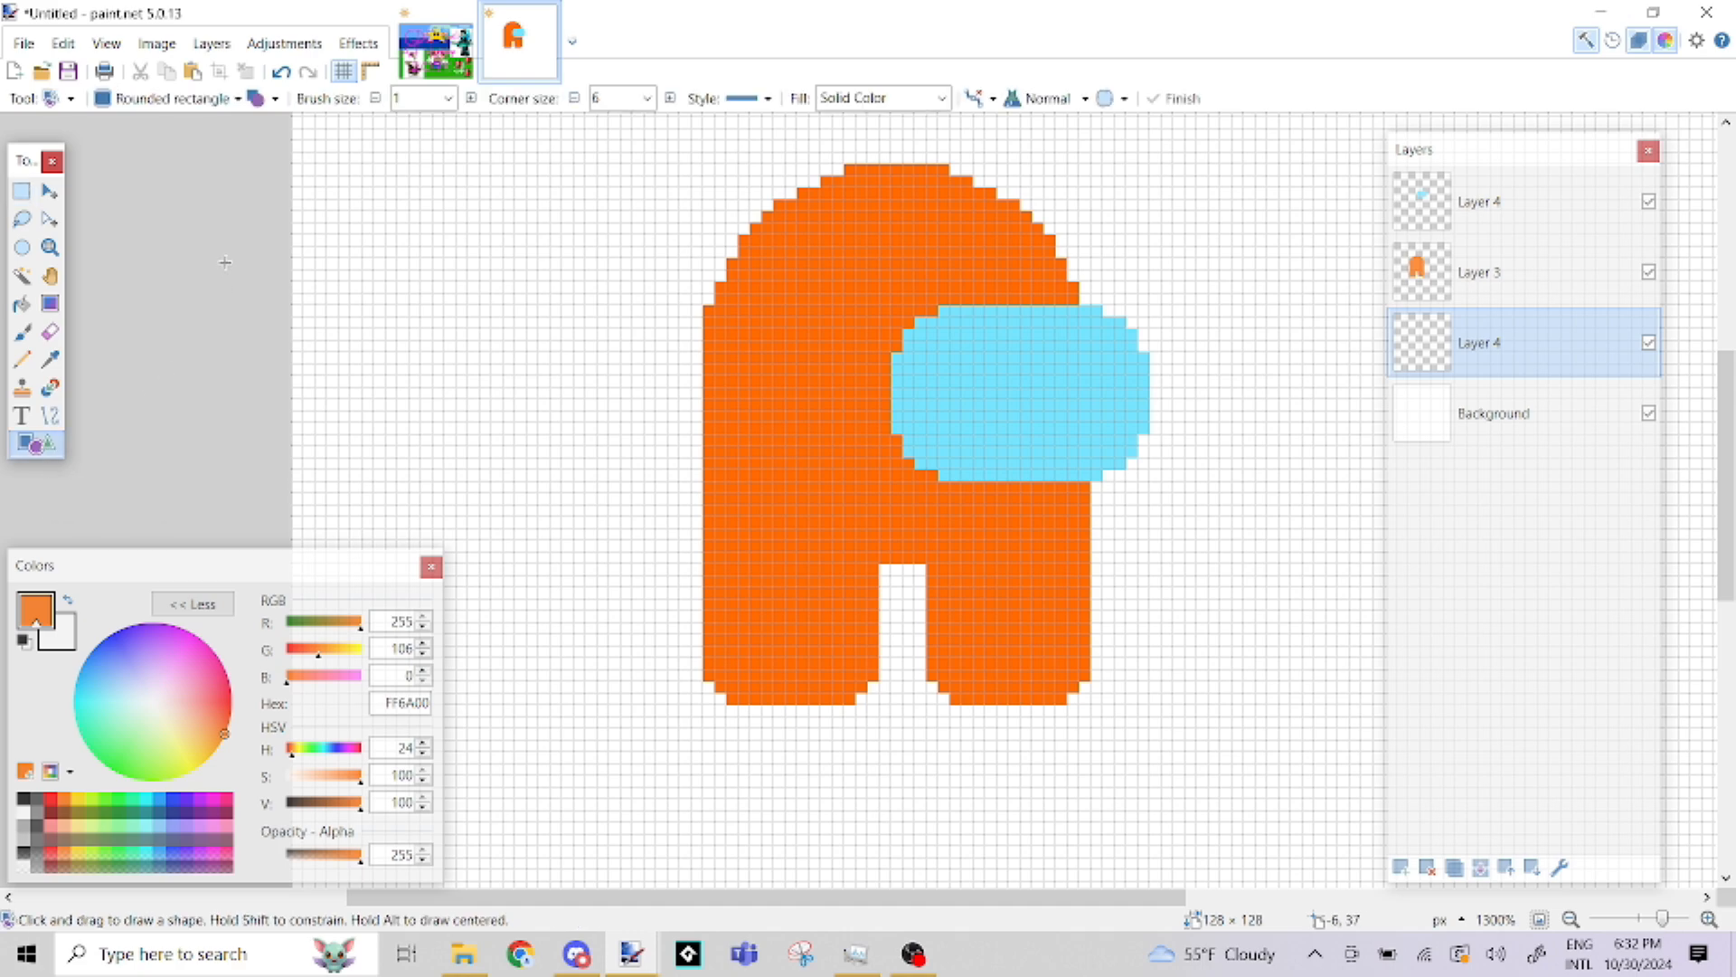
pyautogui.moveTo(744, 538); pyautogui.dragTo(620, 281)
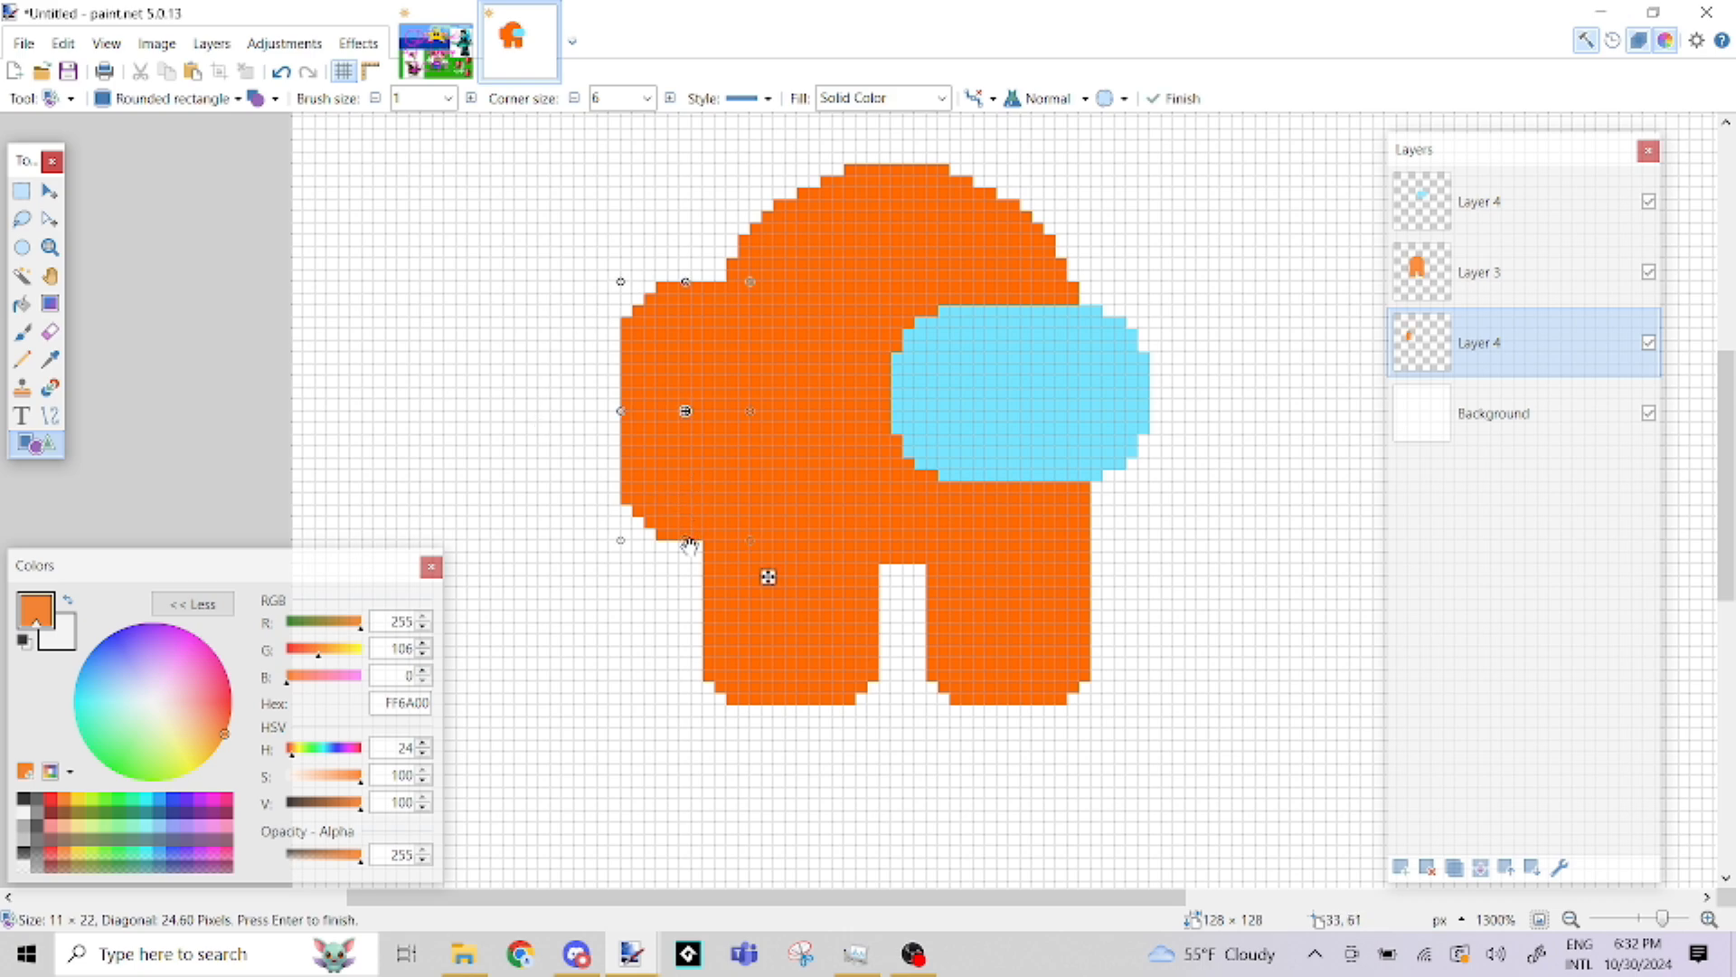
pyautogui.moveTo(687, 543); pyautogui.dragTo(686, 564)
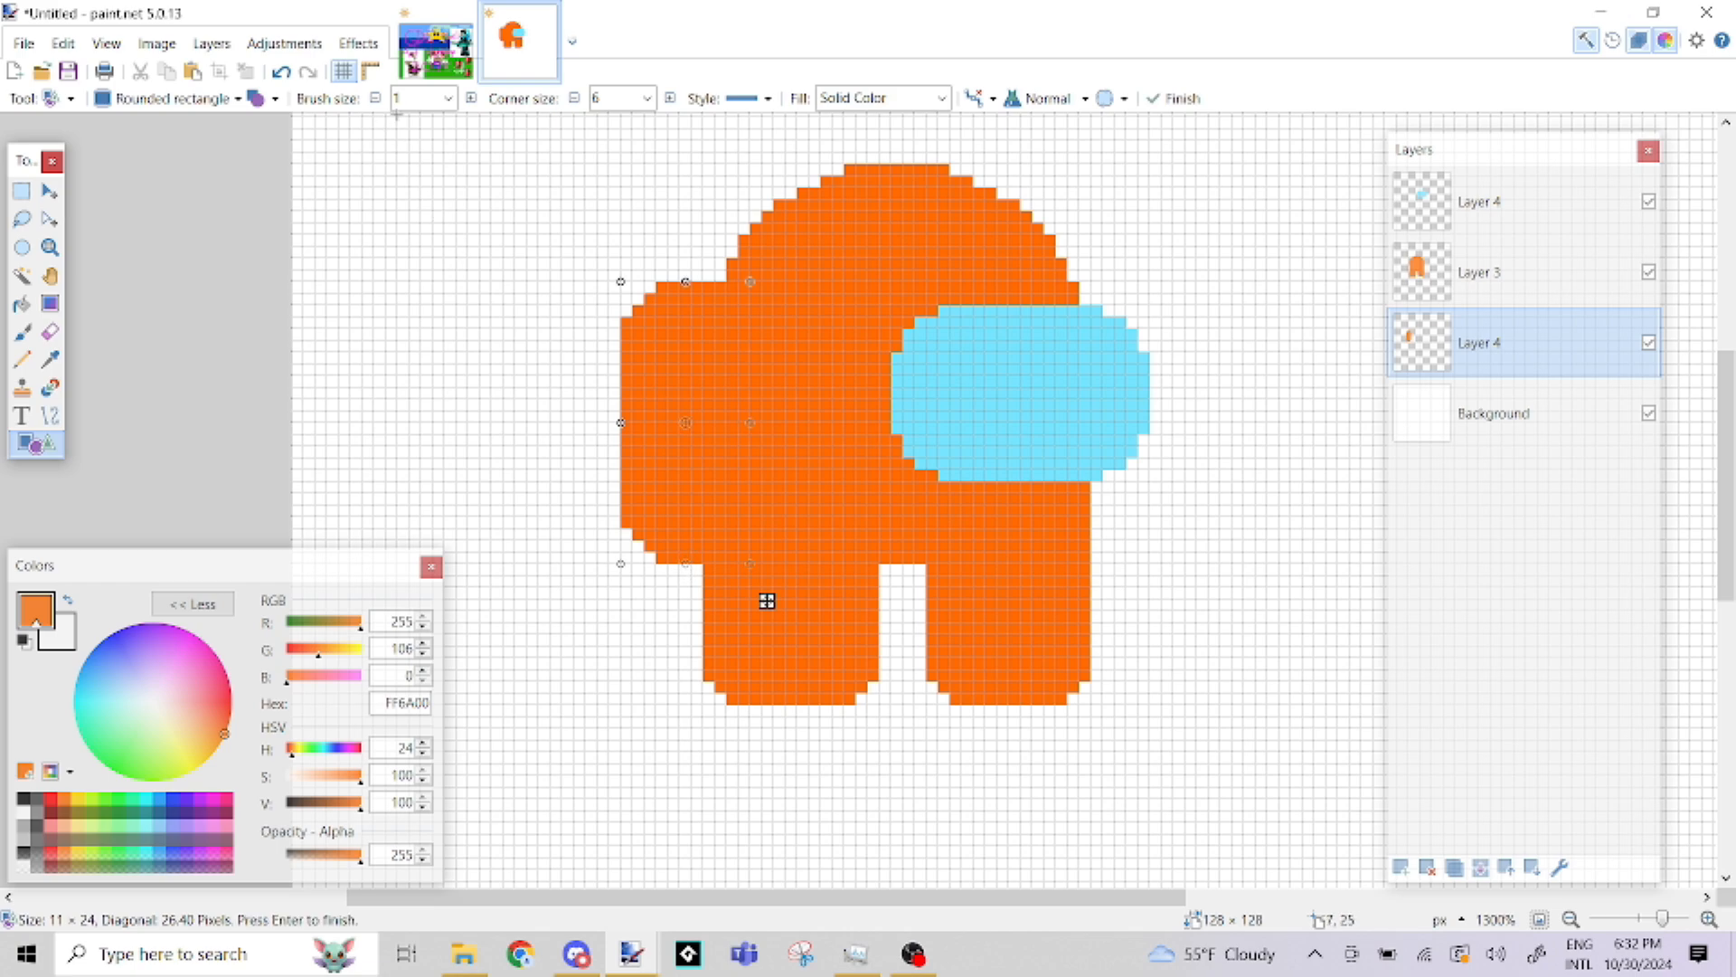
# Increase the backpack shape's corner size to 8, widen it to 16 × 24 pixels and finish the shape
pyautogui.click(670, 98)
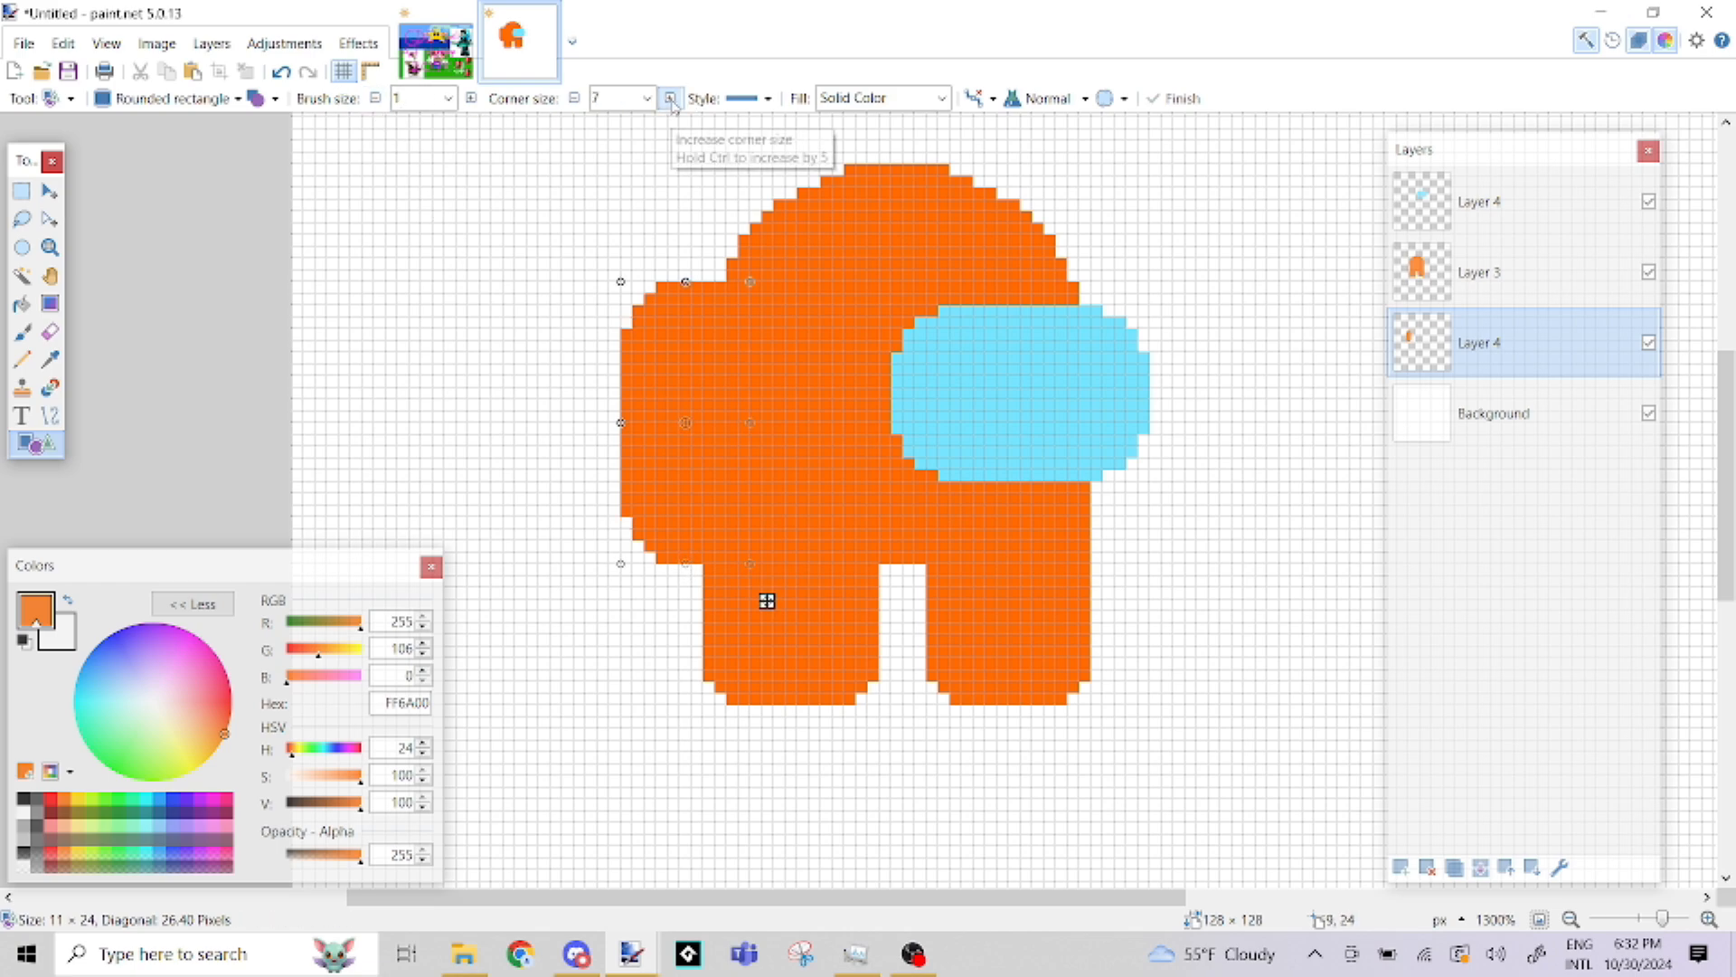
pyautogui.click(670, 98)
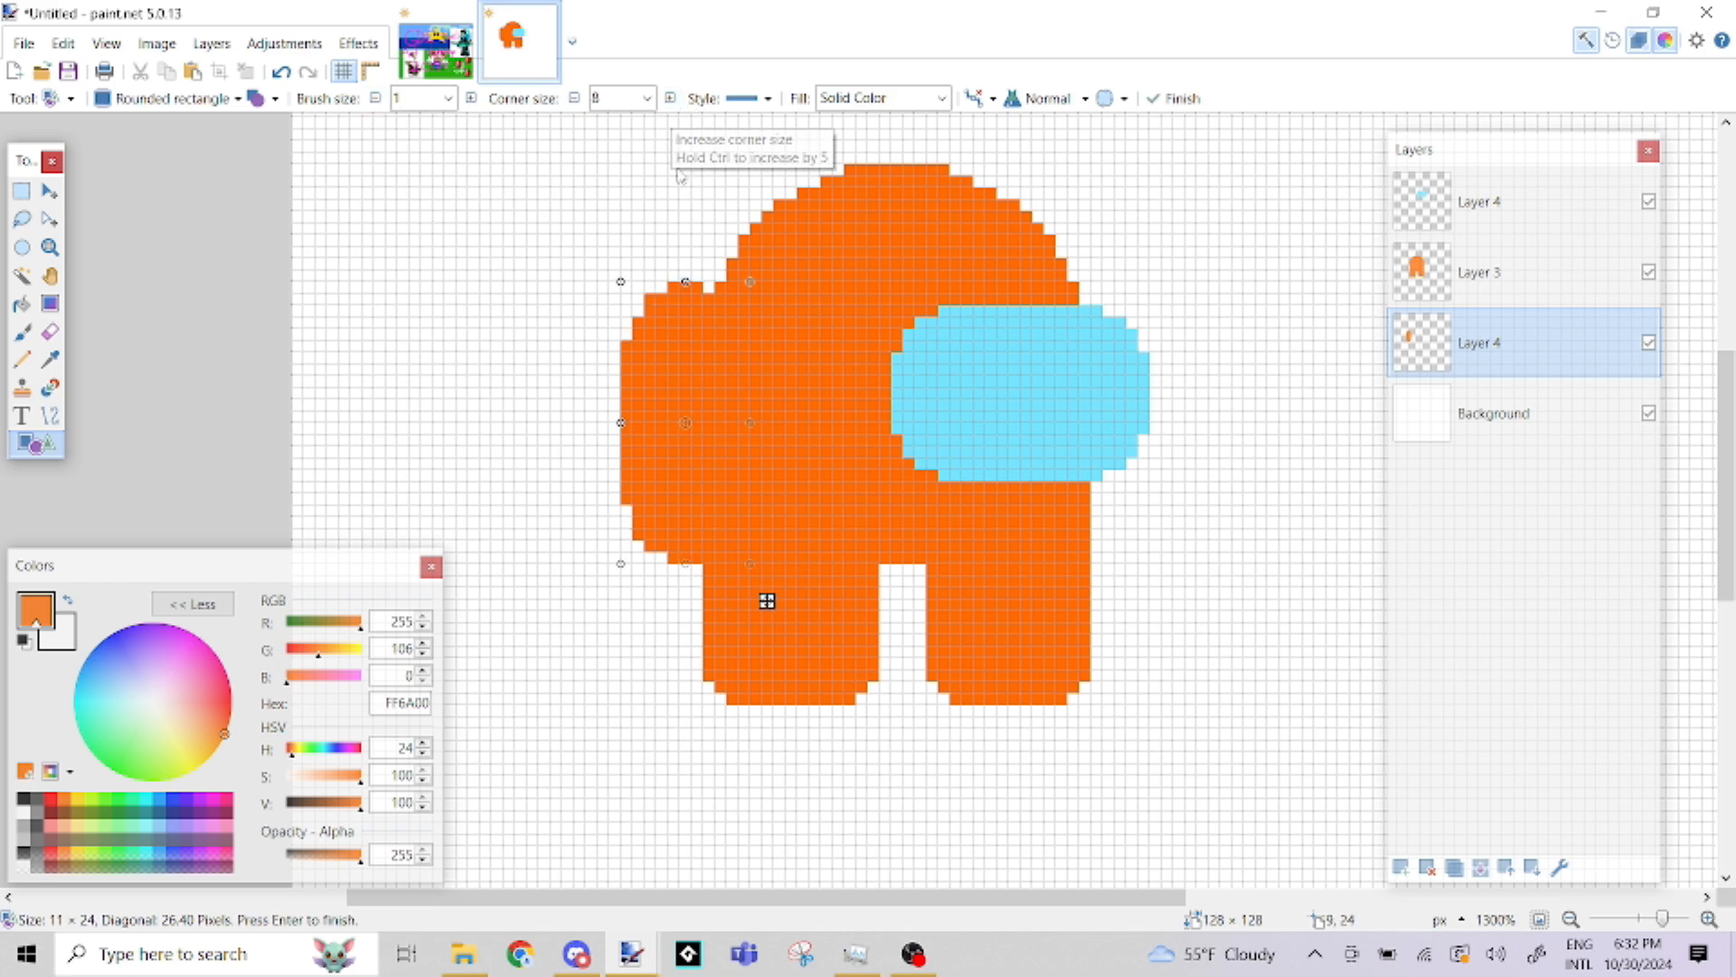
pyautogui.moveTo(750, 422); pyautogui.dragTo(811, 407)
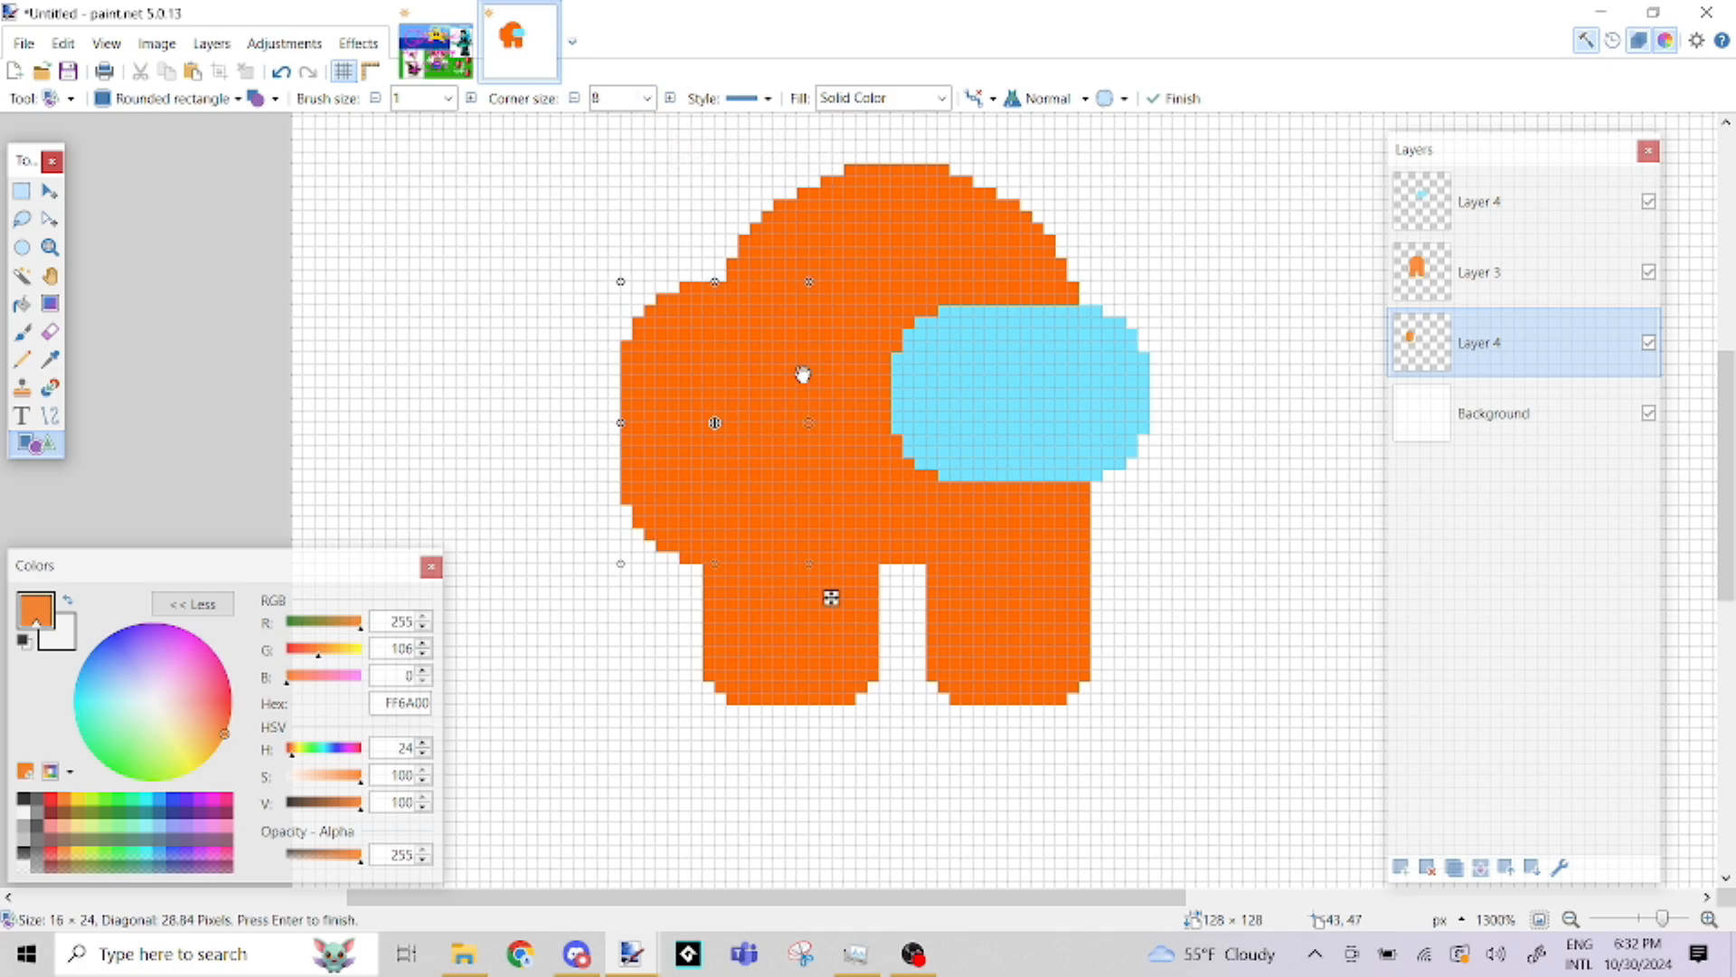
pyautogui.click(22, 192)
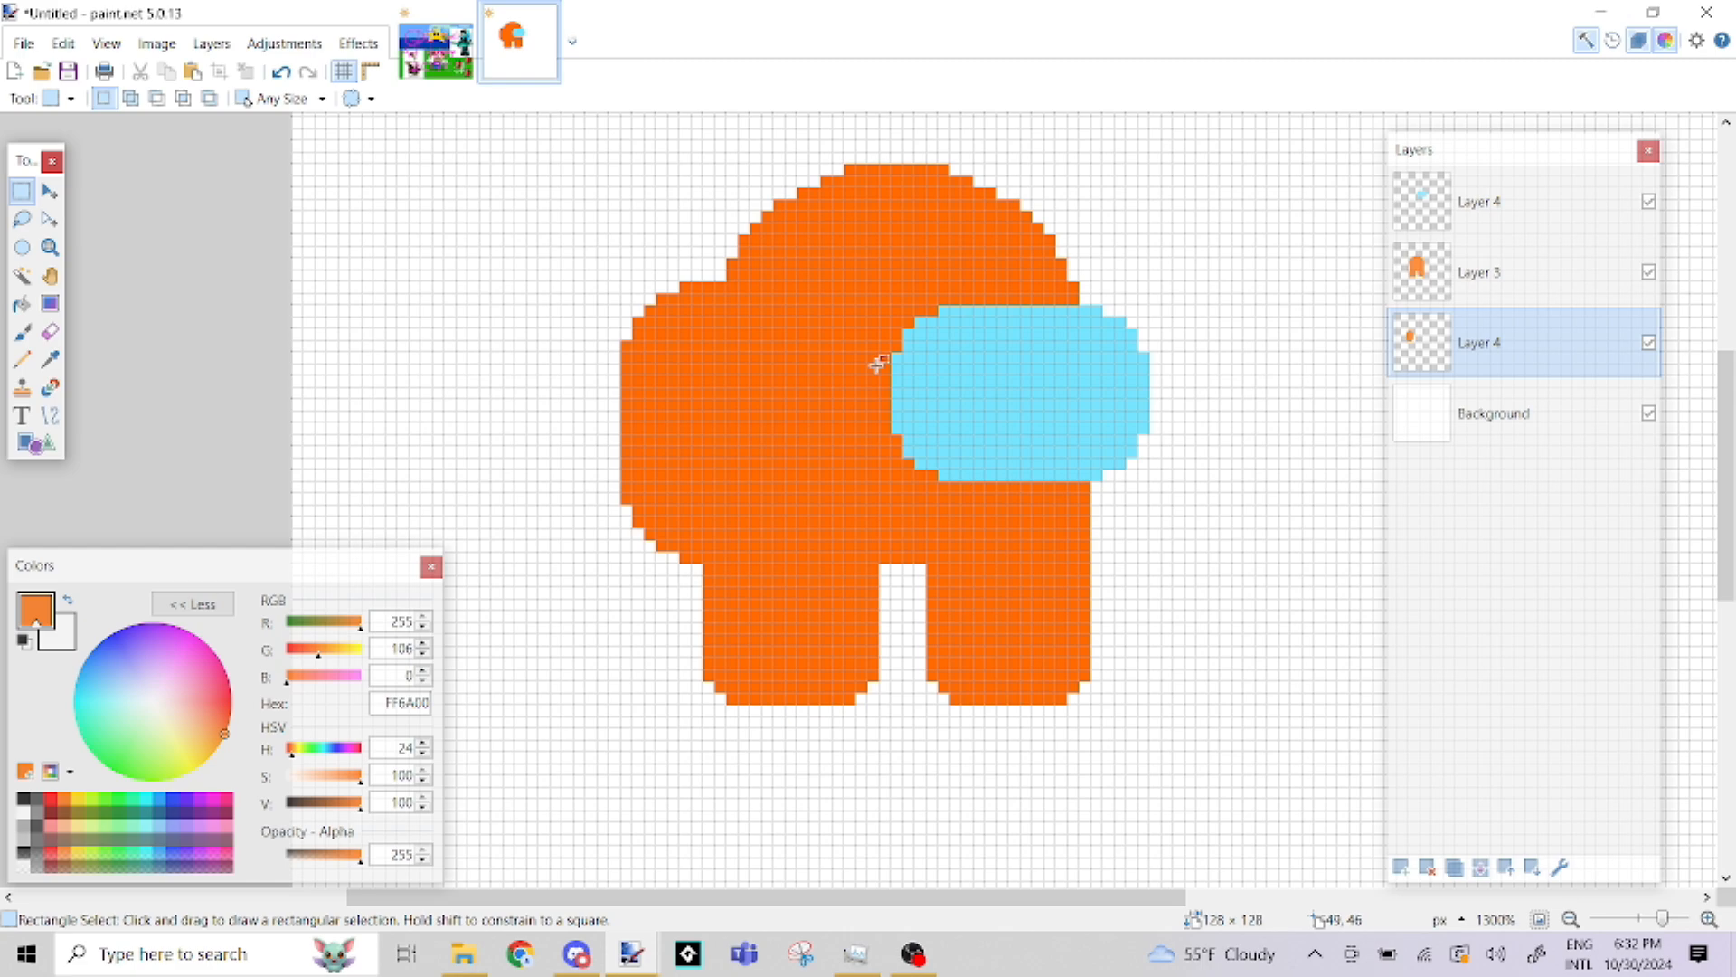
# Hide the visor layer and the backpack layer, and make the body's Layer 3 the active layer
pyautogui.click(1519, 221)
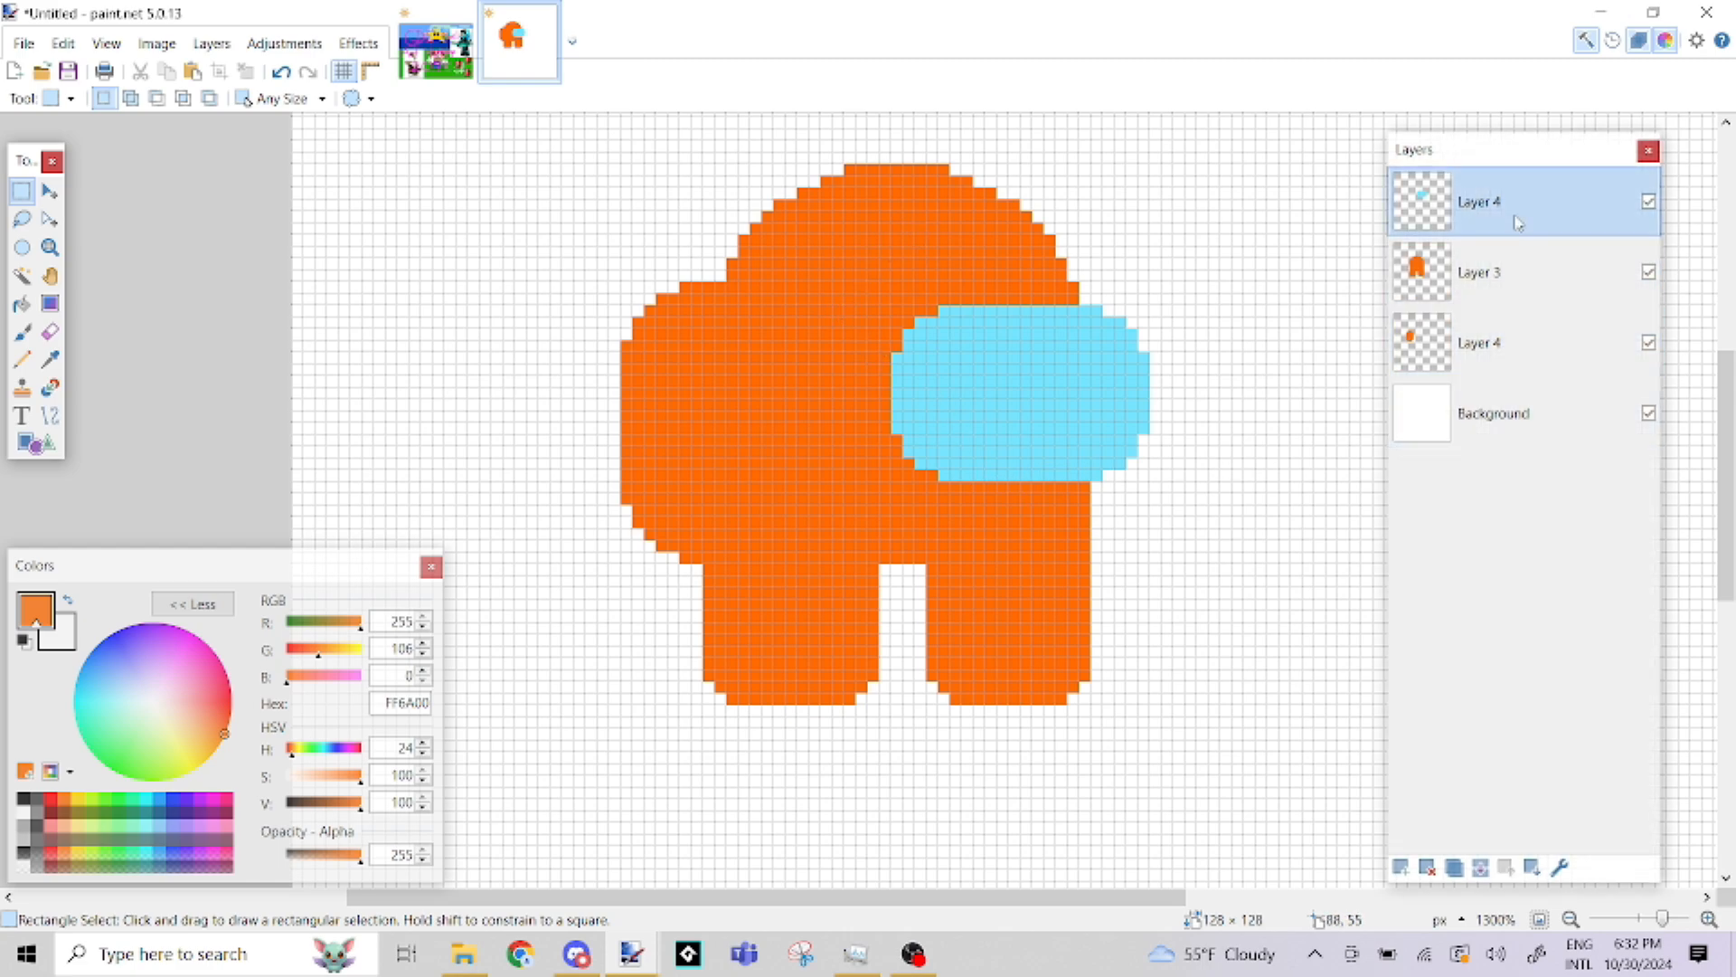
pyautogui.click(1649, 204)
pyautogui.click(1649, 344)
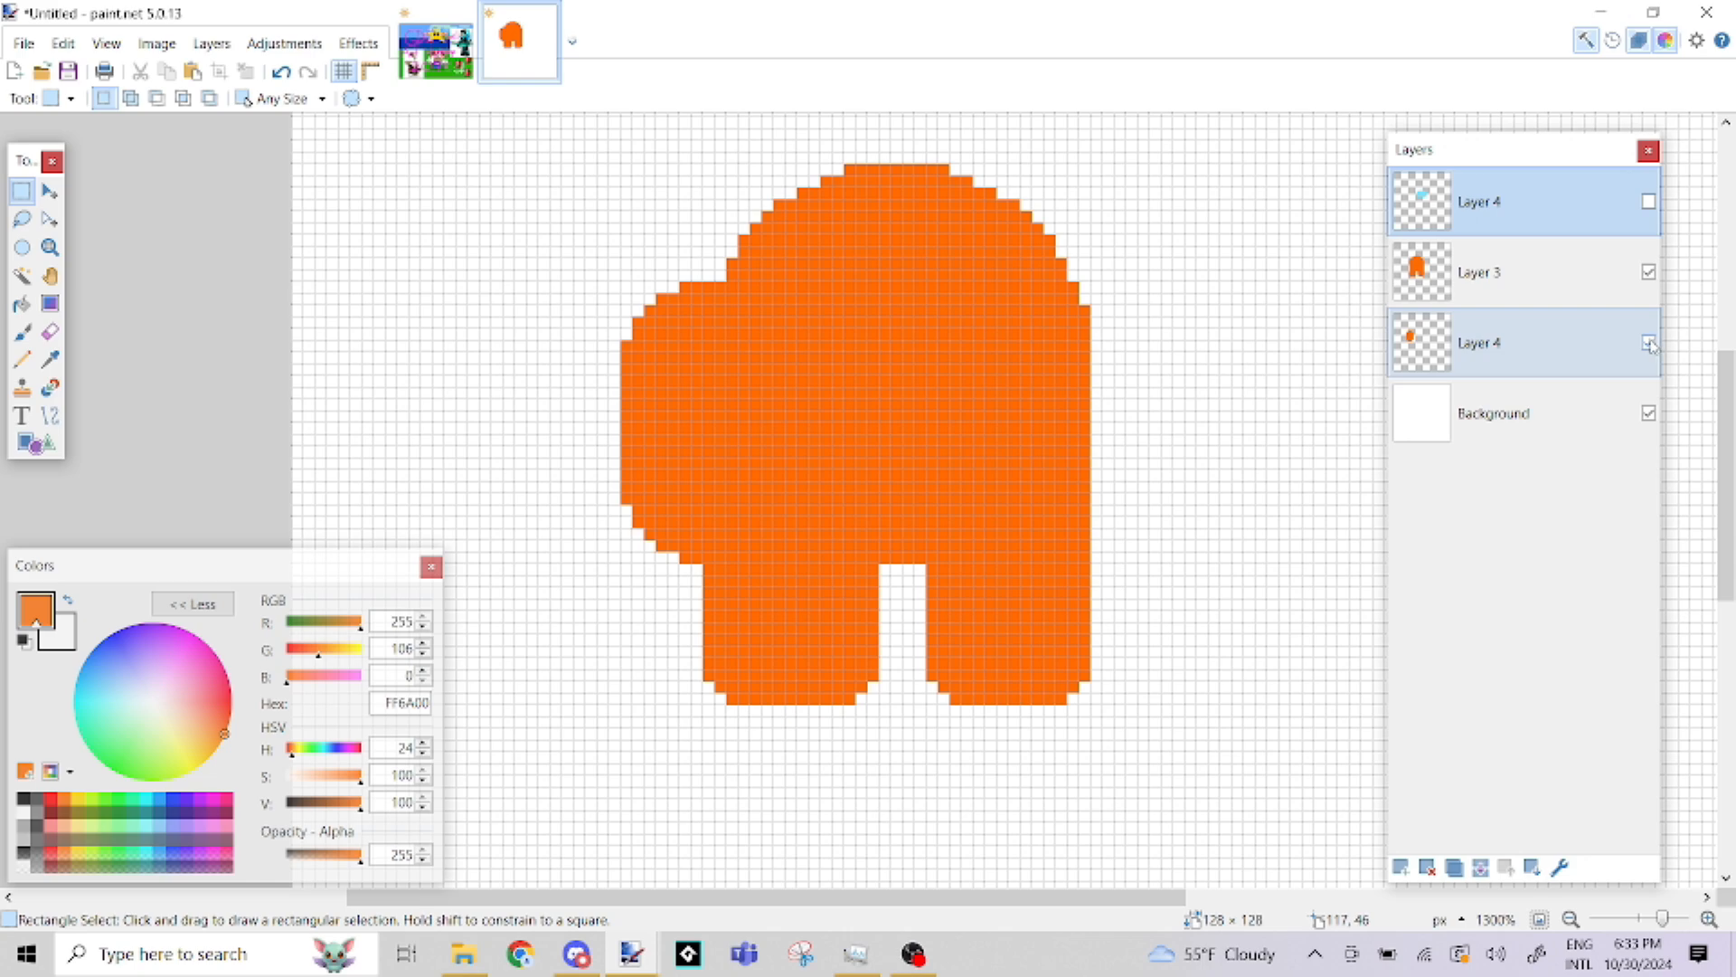
pyautogui.click(1648, 343)
pyautogui.click(1478, 269)
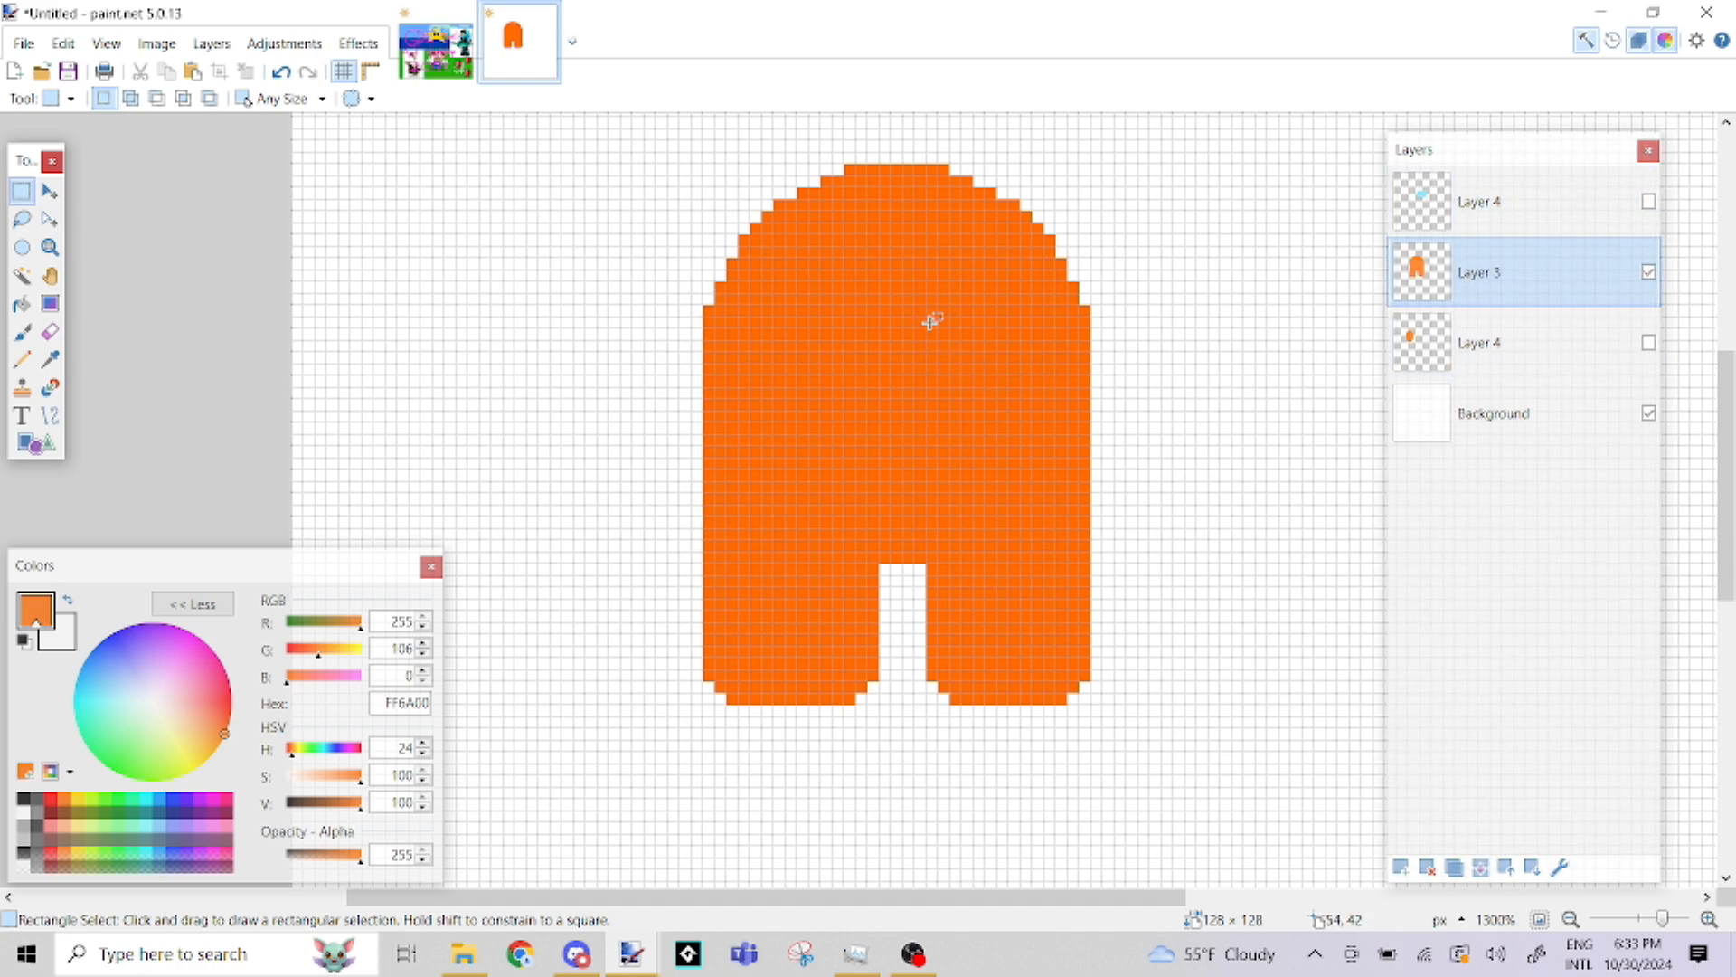
# Select the whole orange body with the Magic Wand and set the Paintbrush's primary colour to the darker orange CE5200
pyautogui.click(23, 276)
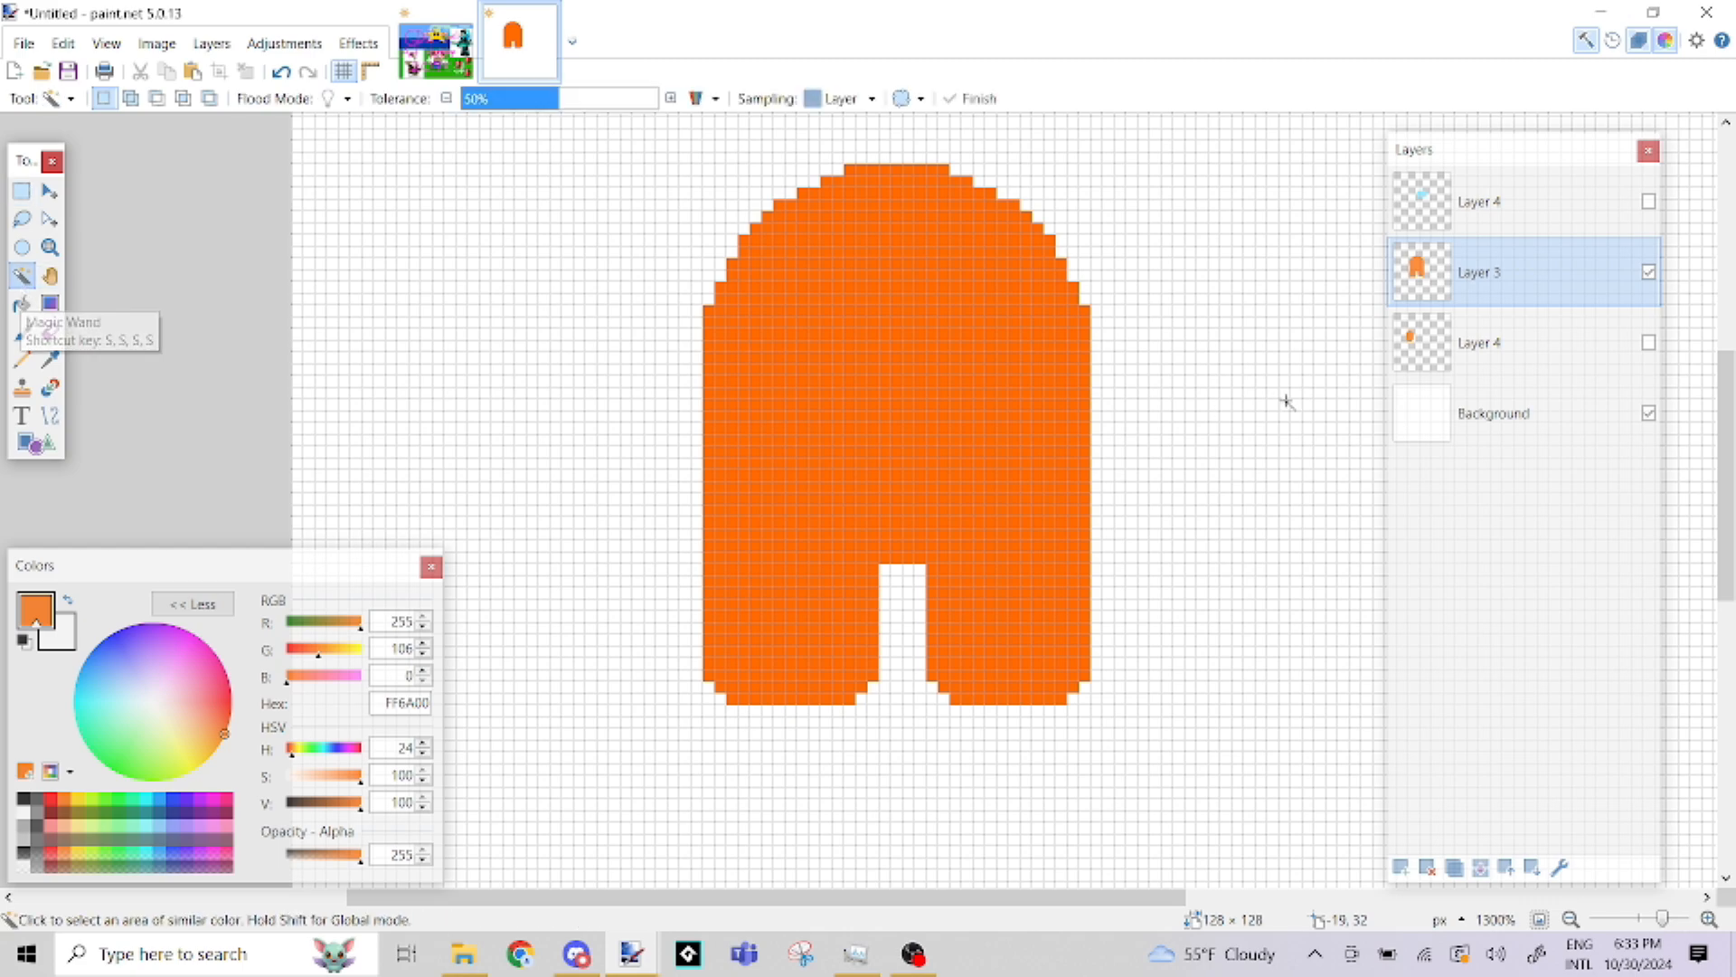
pyautogui.click(936, 358)
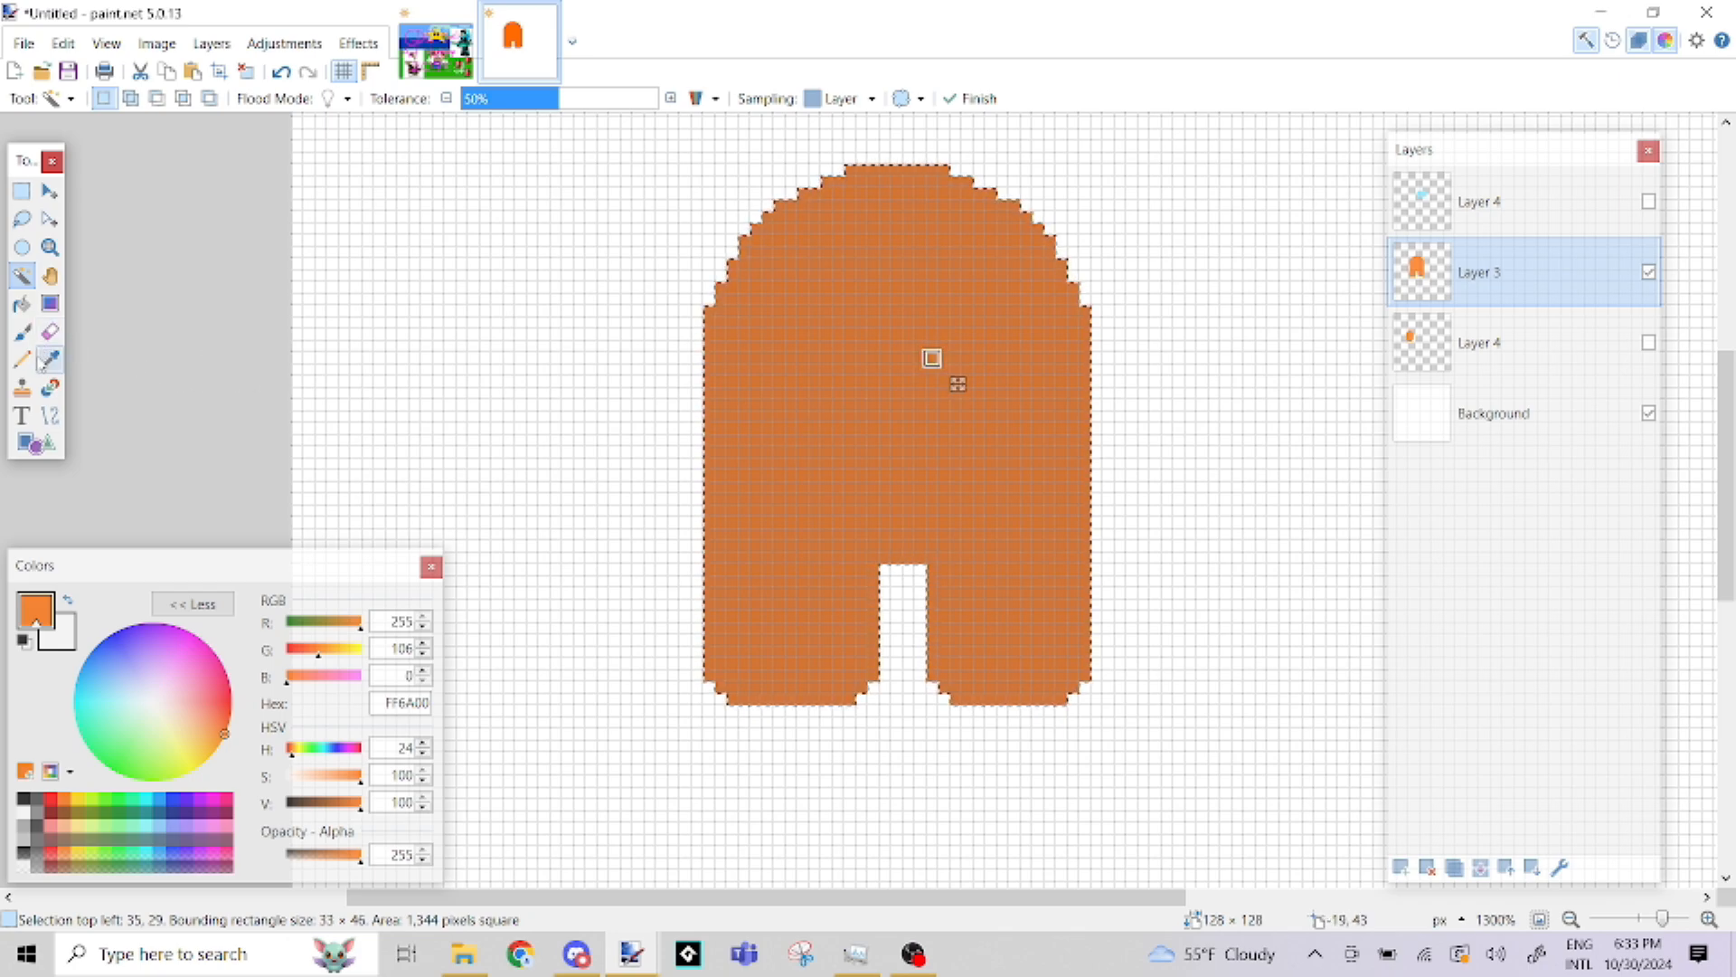
pyautogui.press('b')
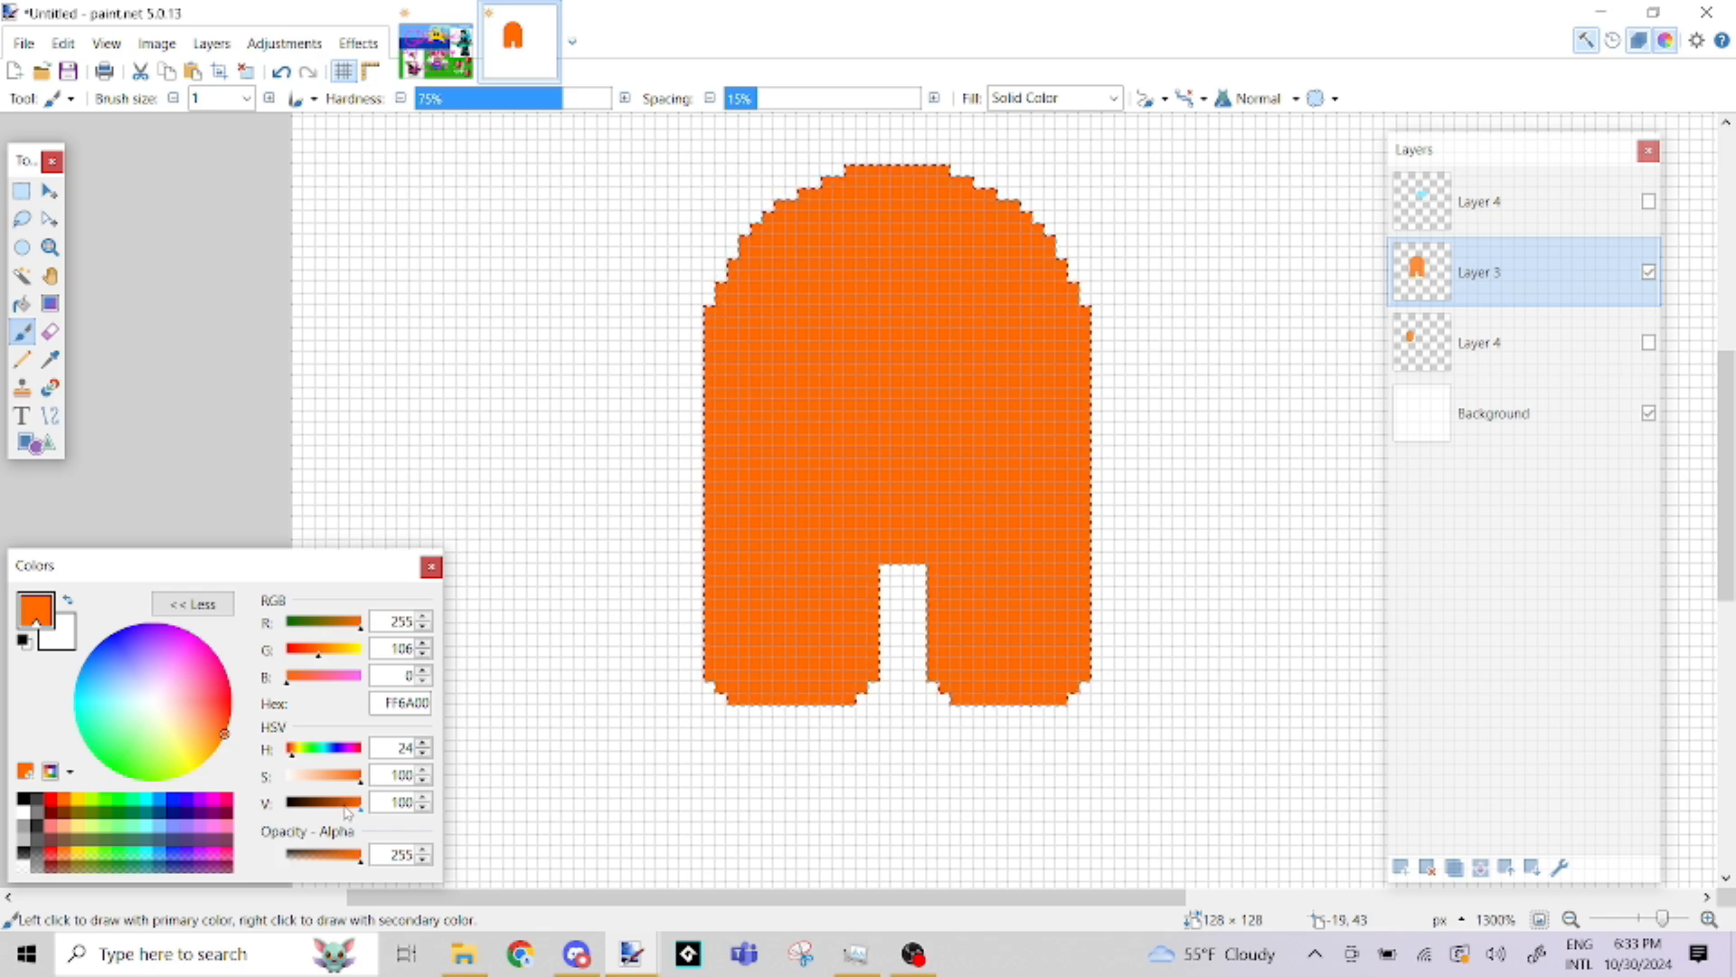
pyautogui.click(344, 804)
pyautogui.moveTo(344, 807); pyautogui.dragTo(351, 807)
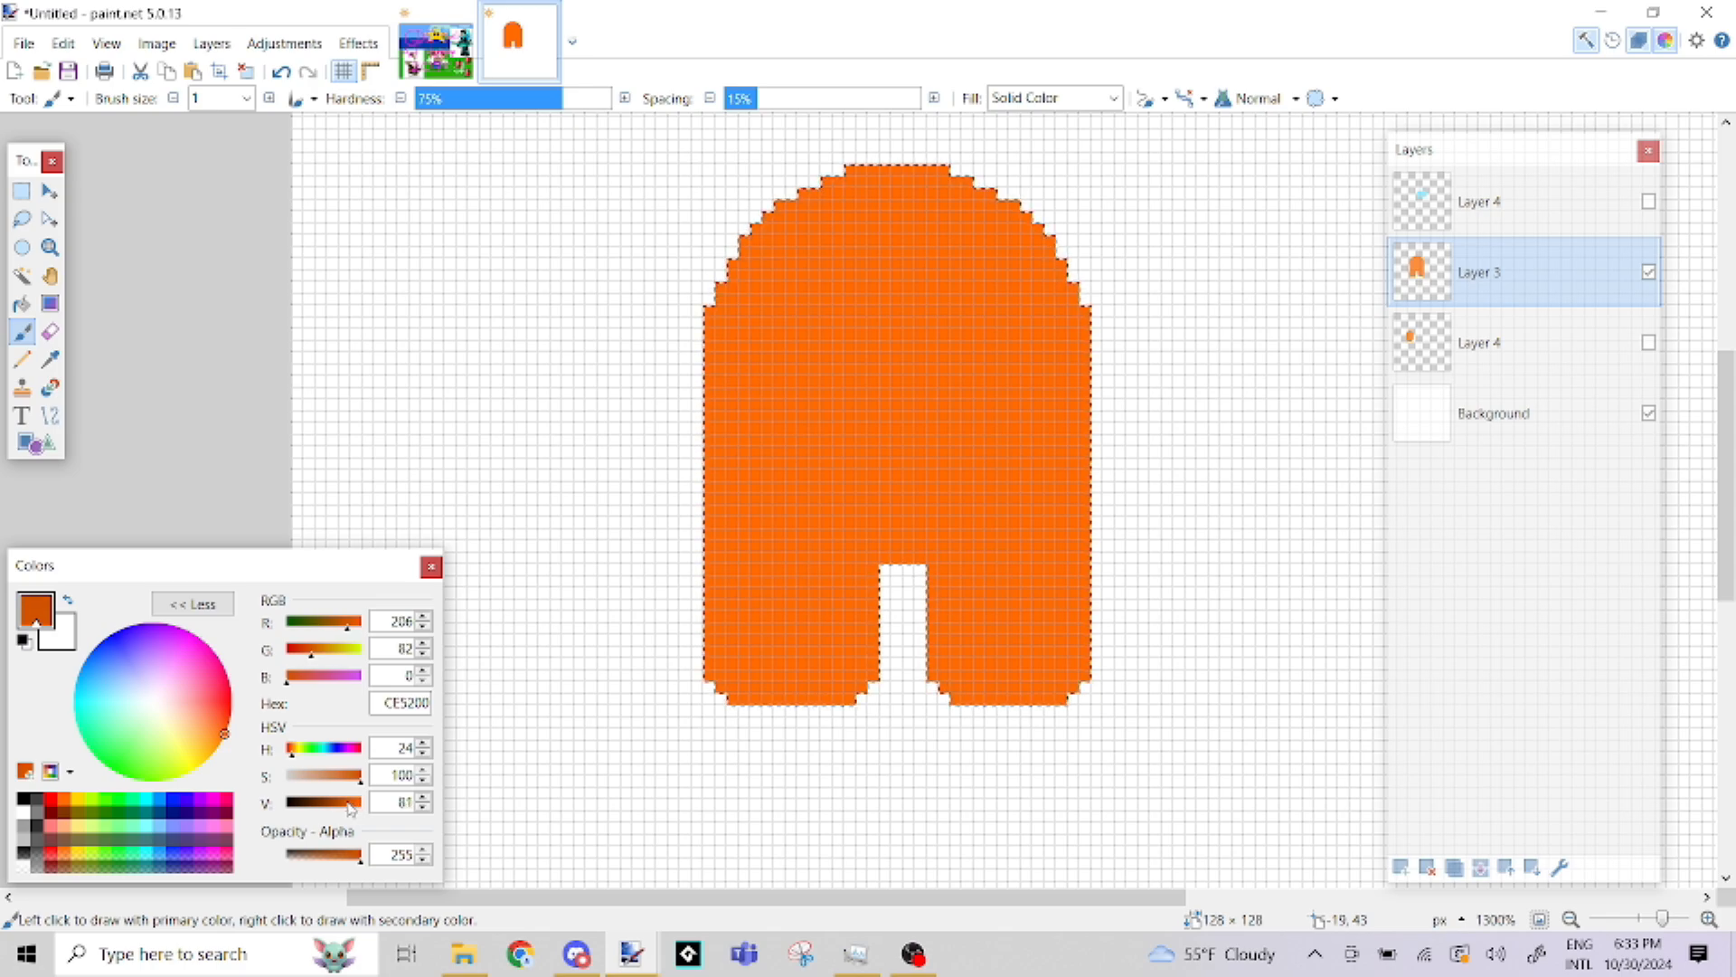
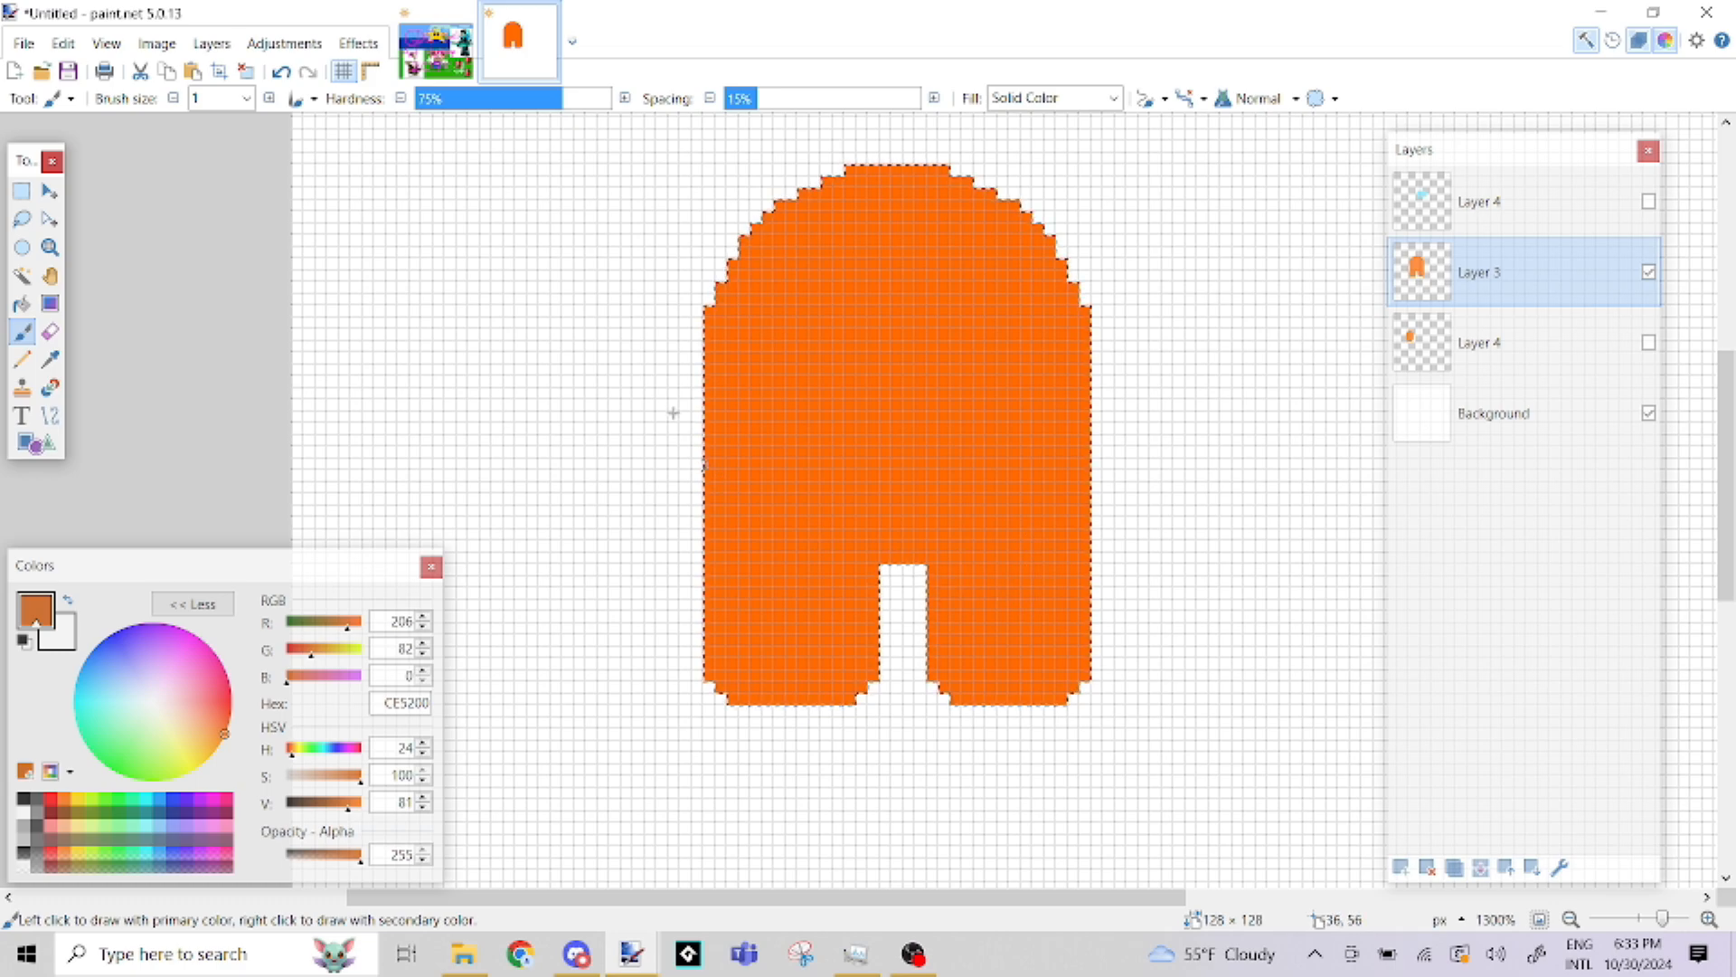
# With a brush size of 3, paint dark orange shading along the left leg's bottom and up the body's left edge
pyautogui.click(246, 98)
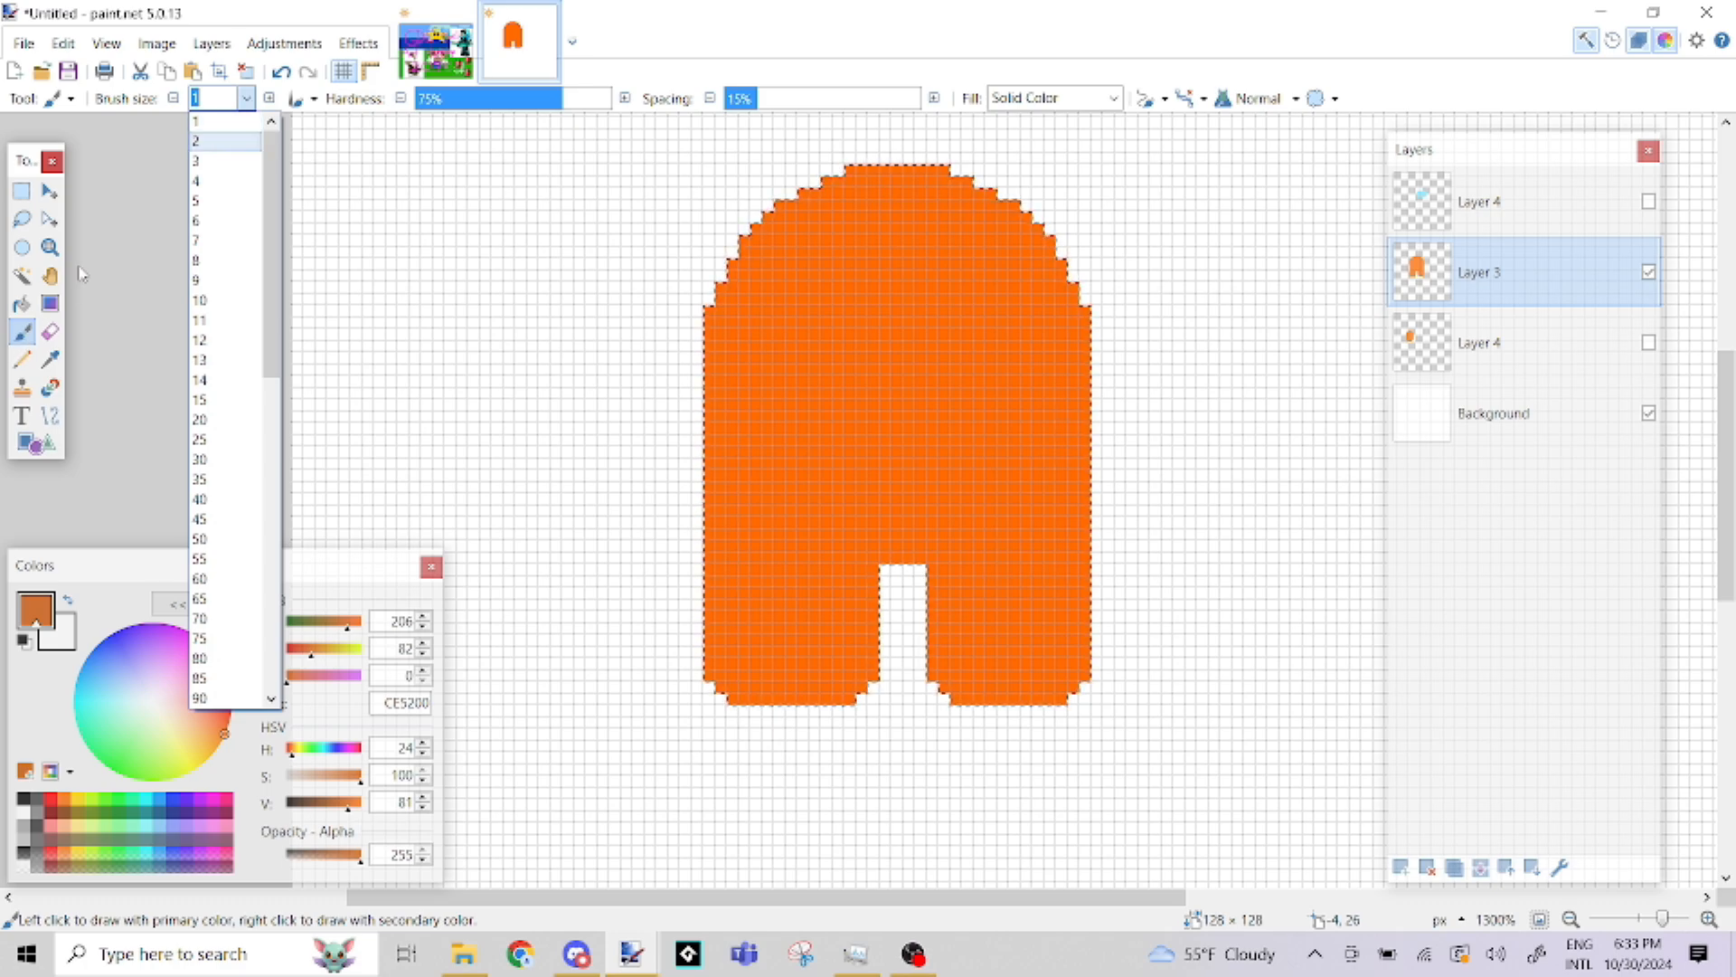
pyautogui.click(218, 183)
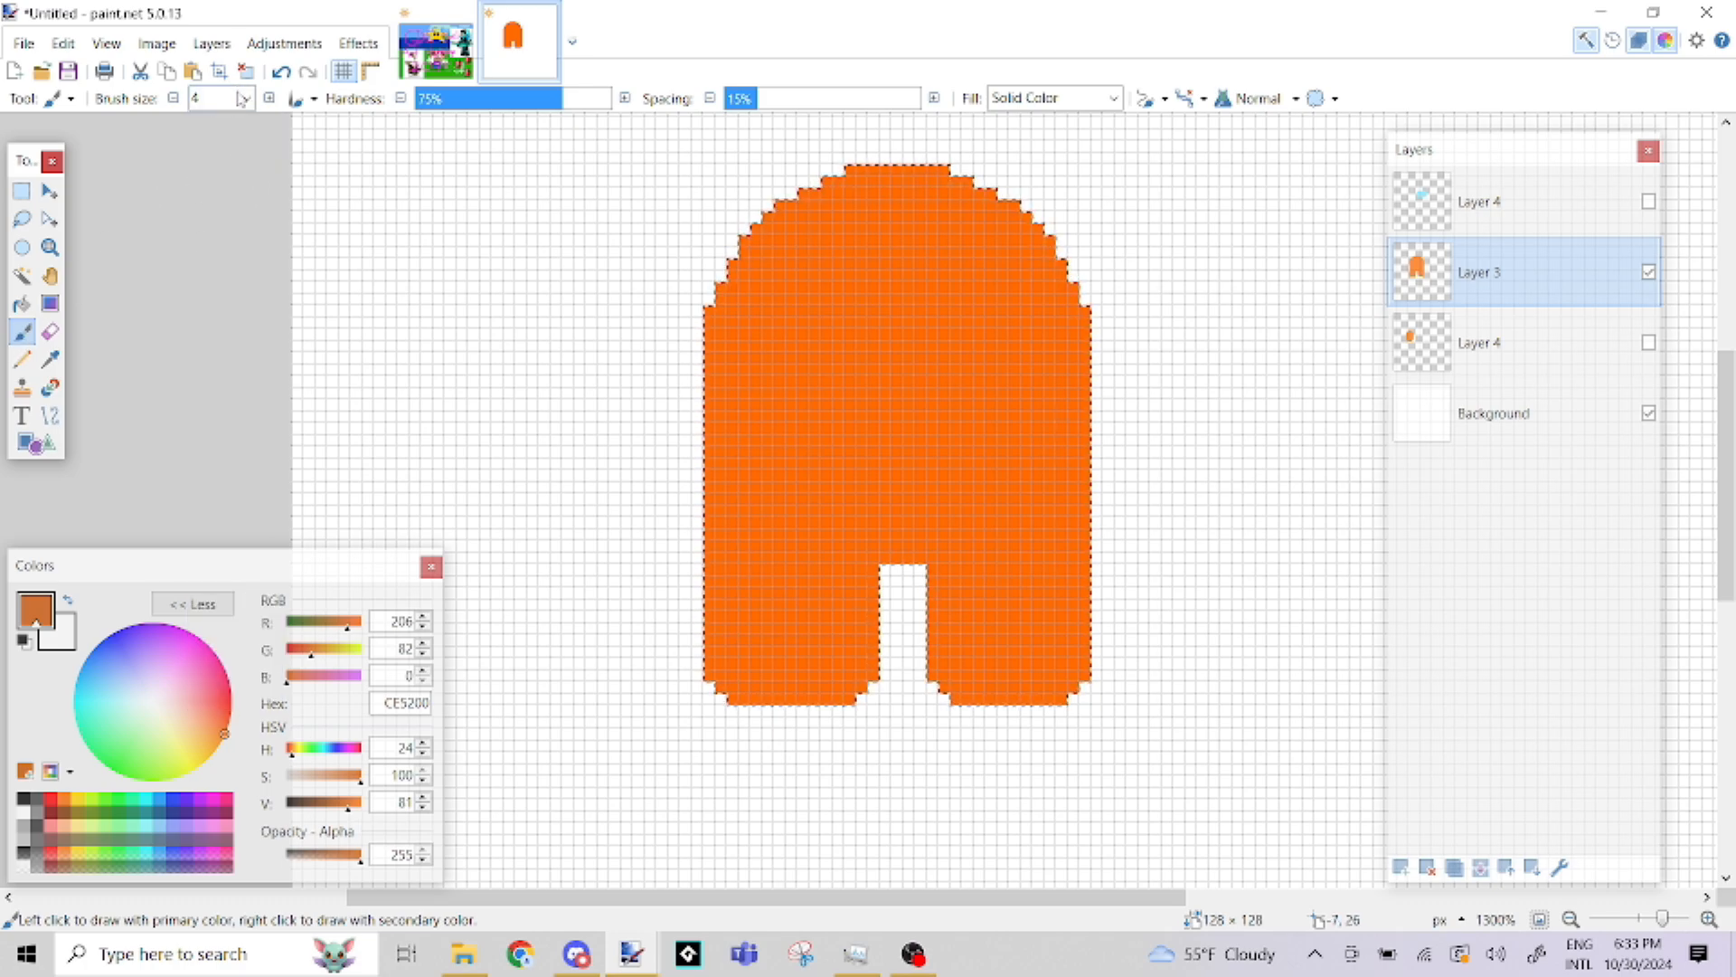
pyautogui.click(172, 98)
pyautogui.moveTo(883, 679); pyautogui.dragTo(711, 679)
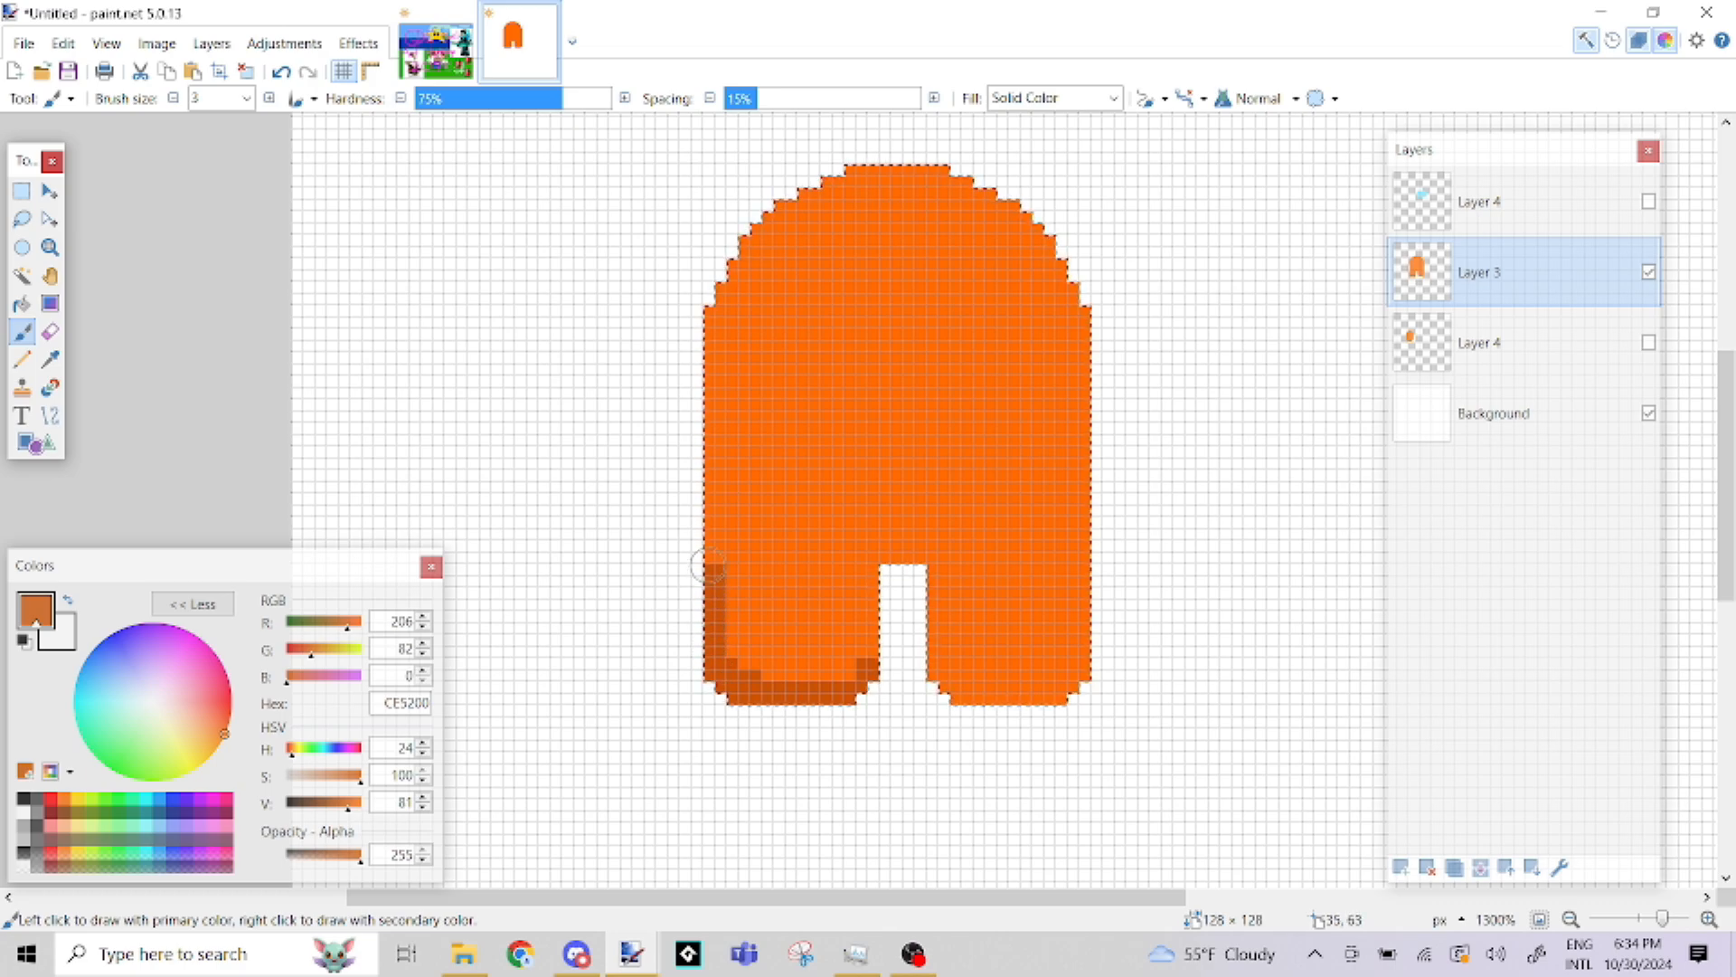
pyautogui.moveTo(708, 566); pyautogui.dragTo(708, 498)
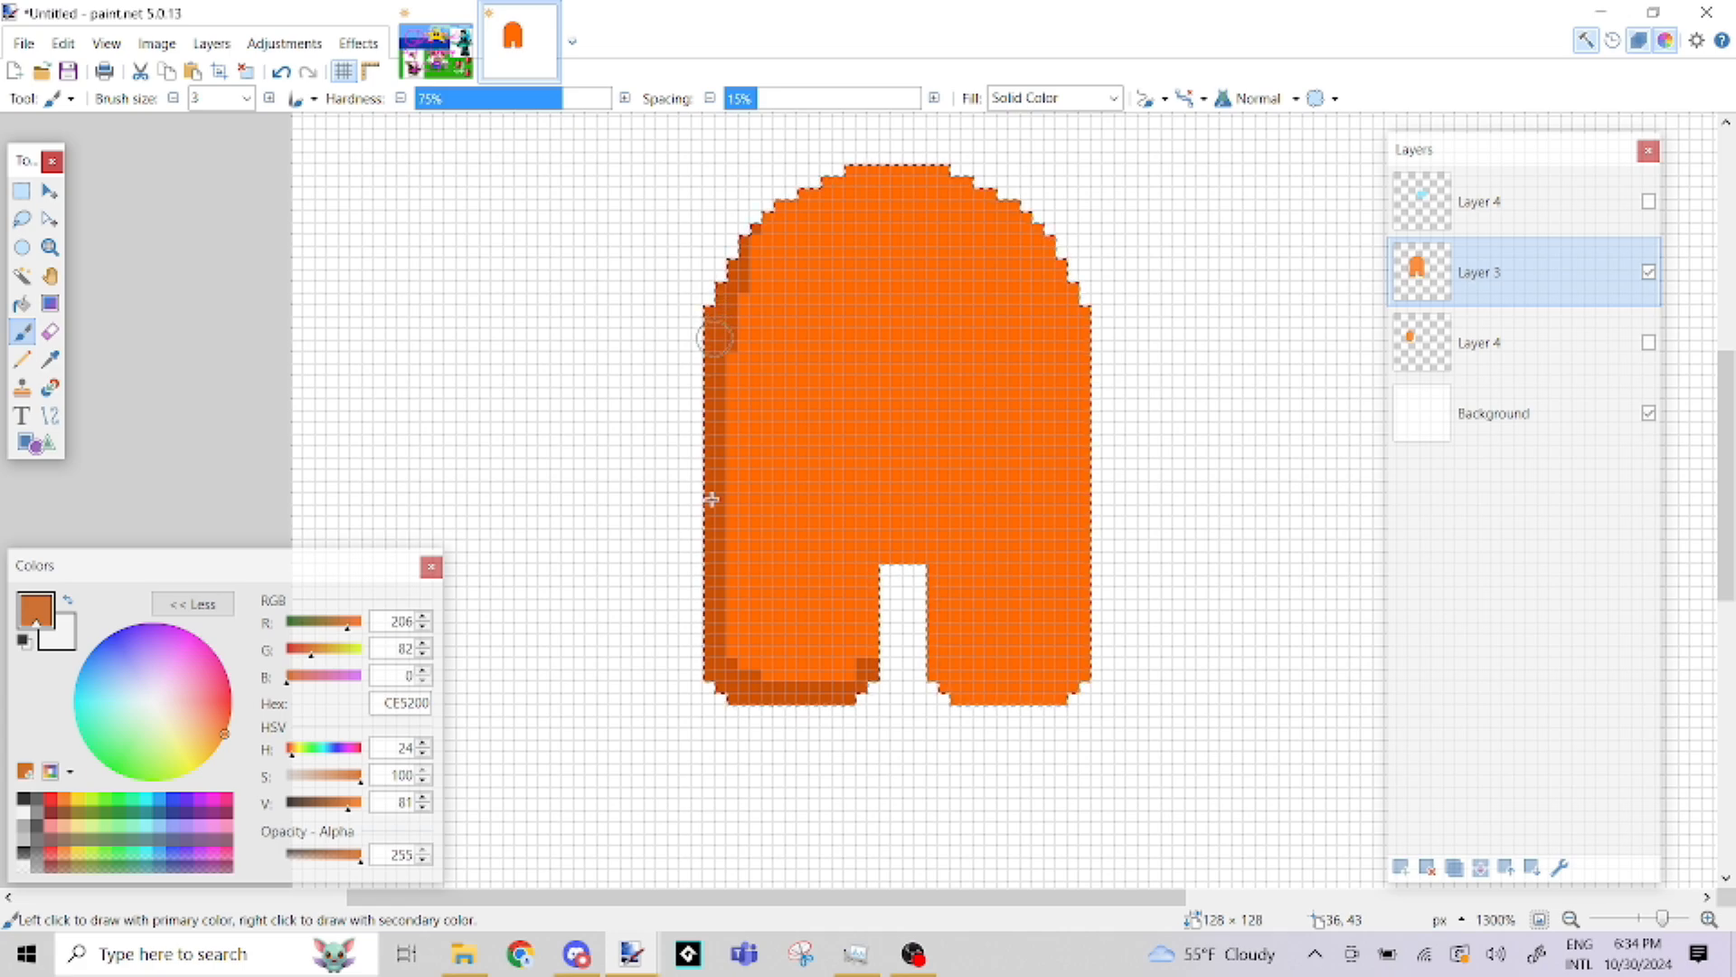
pyautogui.moveTo(728, 663); pyautogui.dragTo(769, 675)
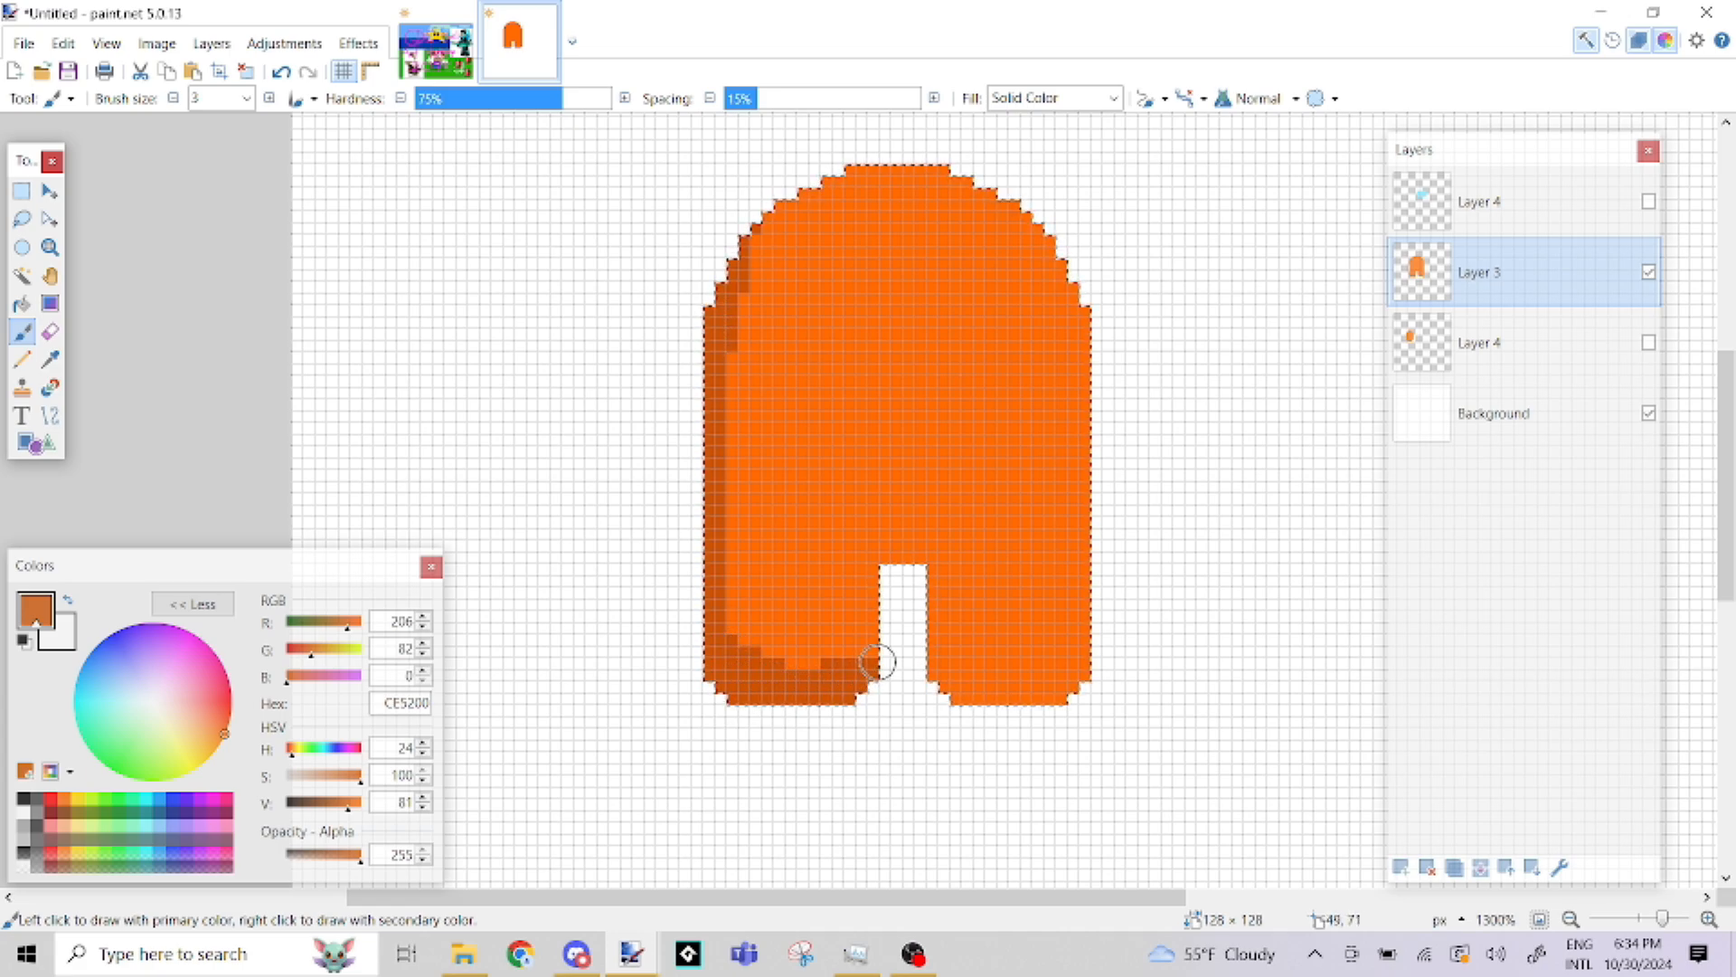
# Paint the same dark orange shading on the right leg's bottom, its inner edge and above the gap between the legs
pyautogui.moveTo(876, 661); pyautogui.dragTo(934, 680)
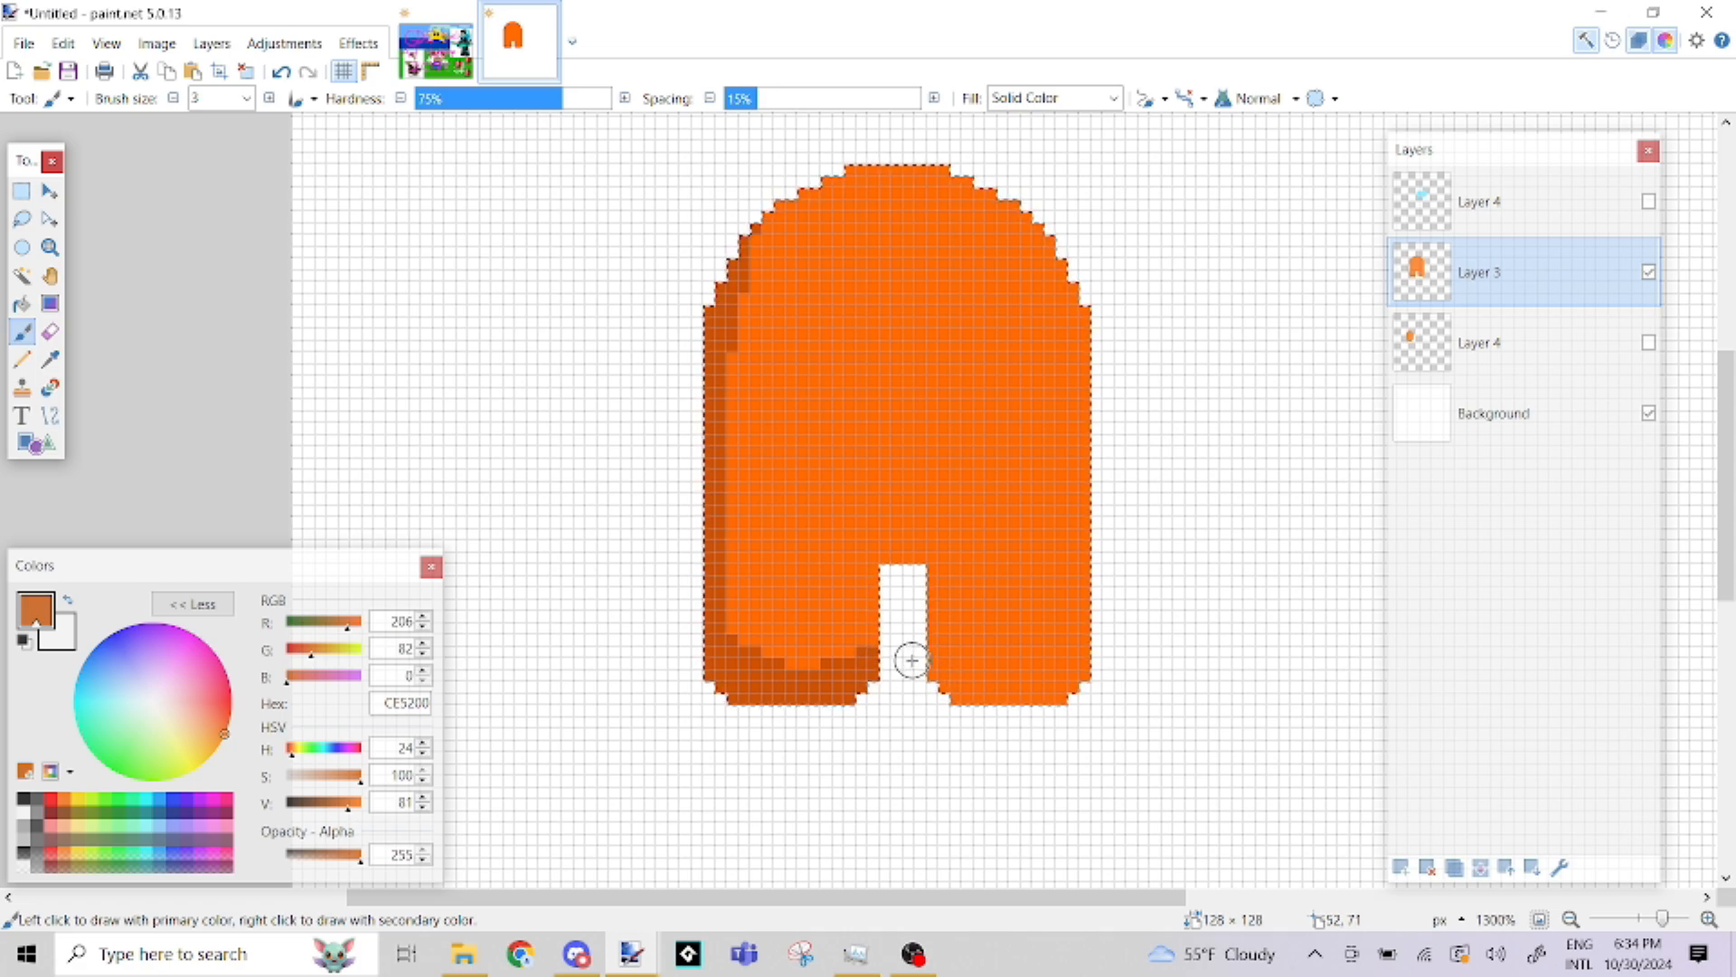
pyautogui.moveTo(947, 678); pyautogui.dragTo(1063, 685)
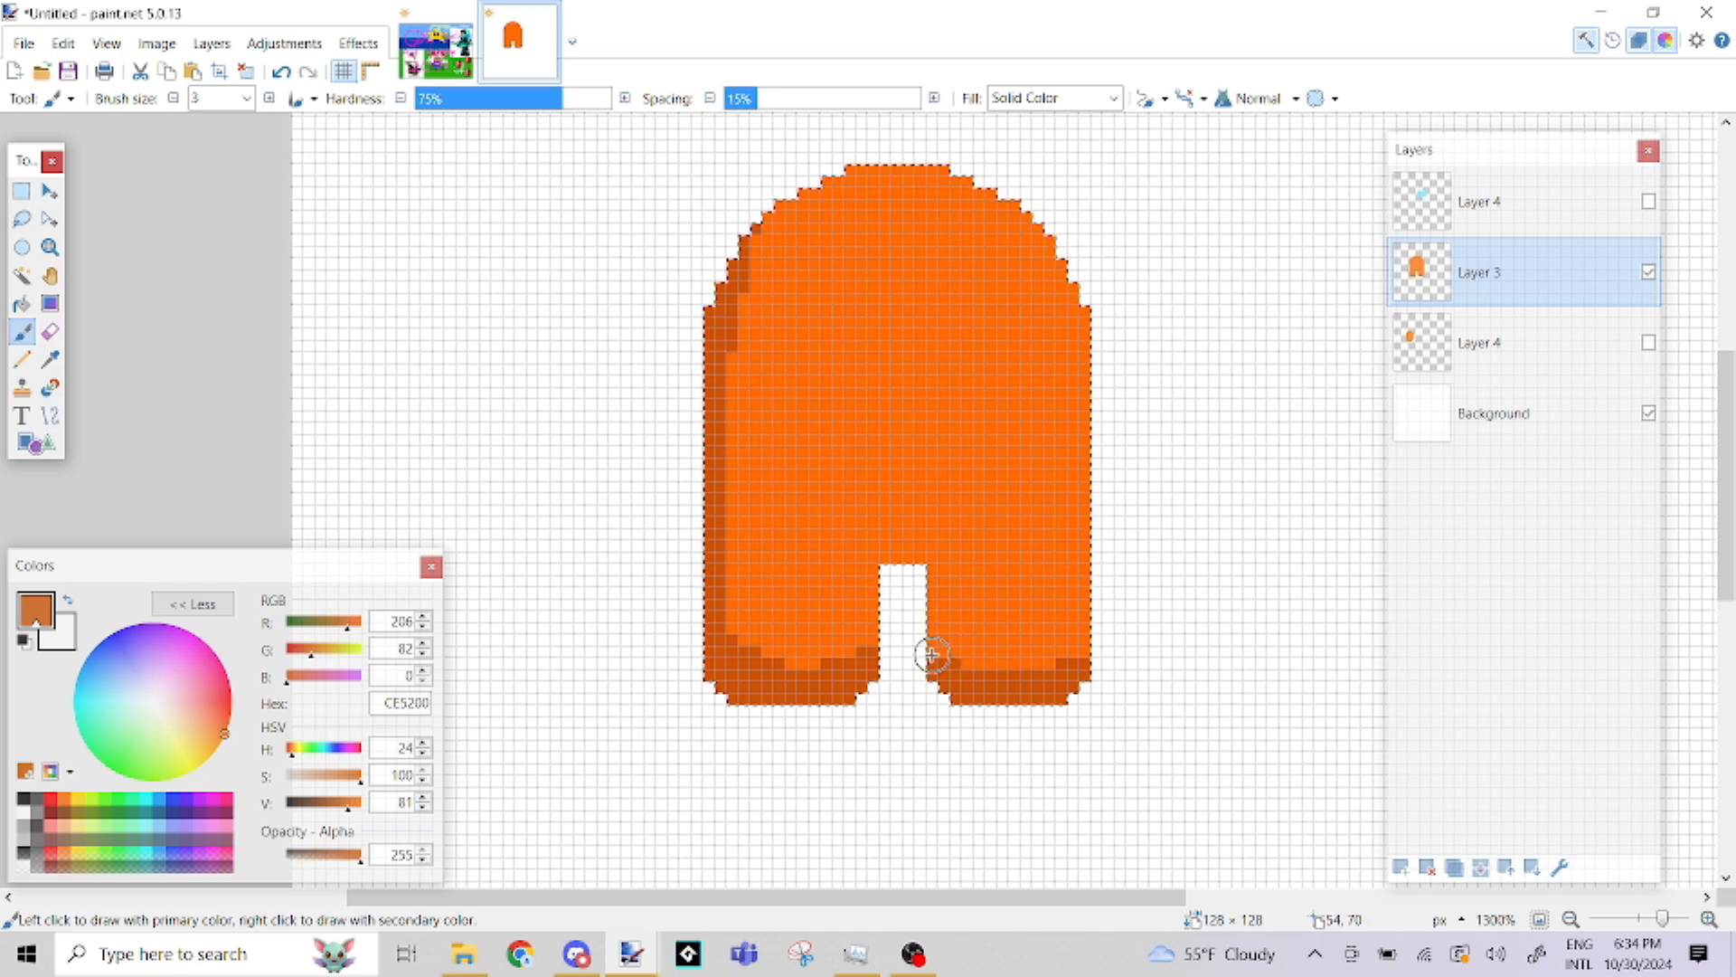
pyautogui.moveTo(932, 657); pyautogui.dragTo(934, 628)
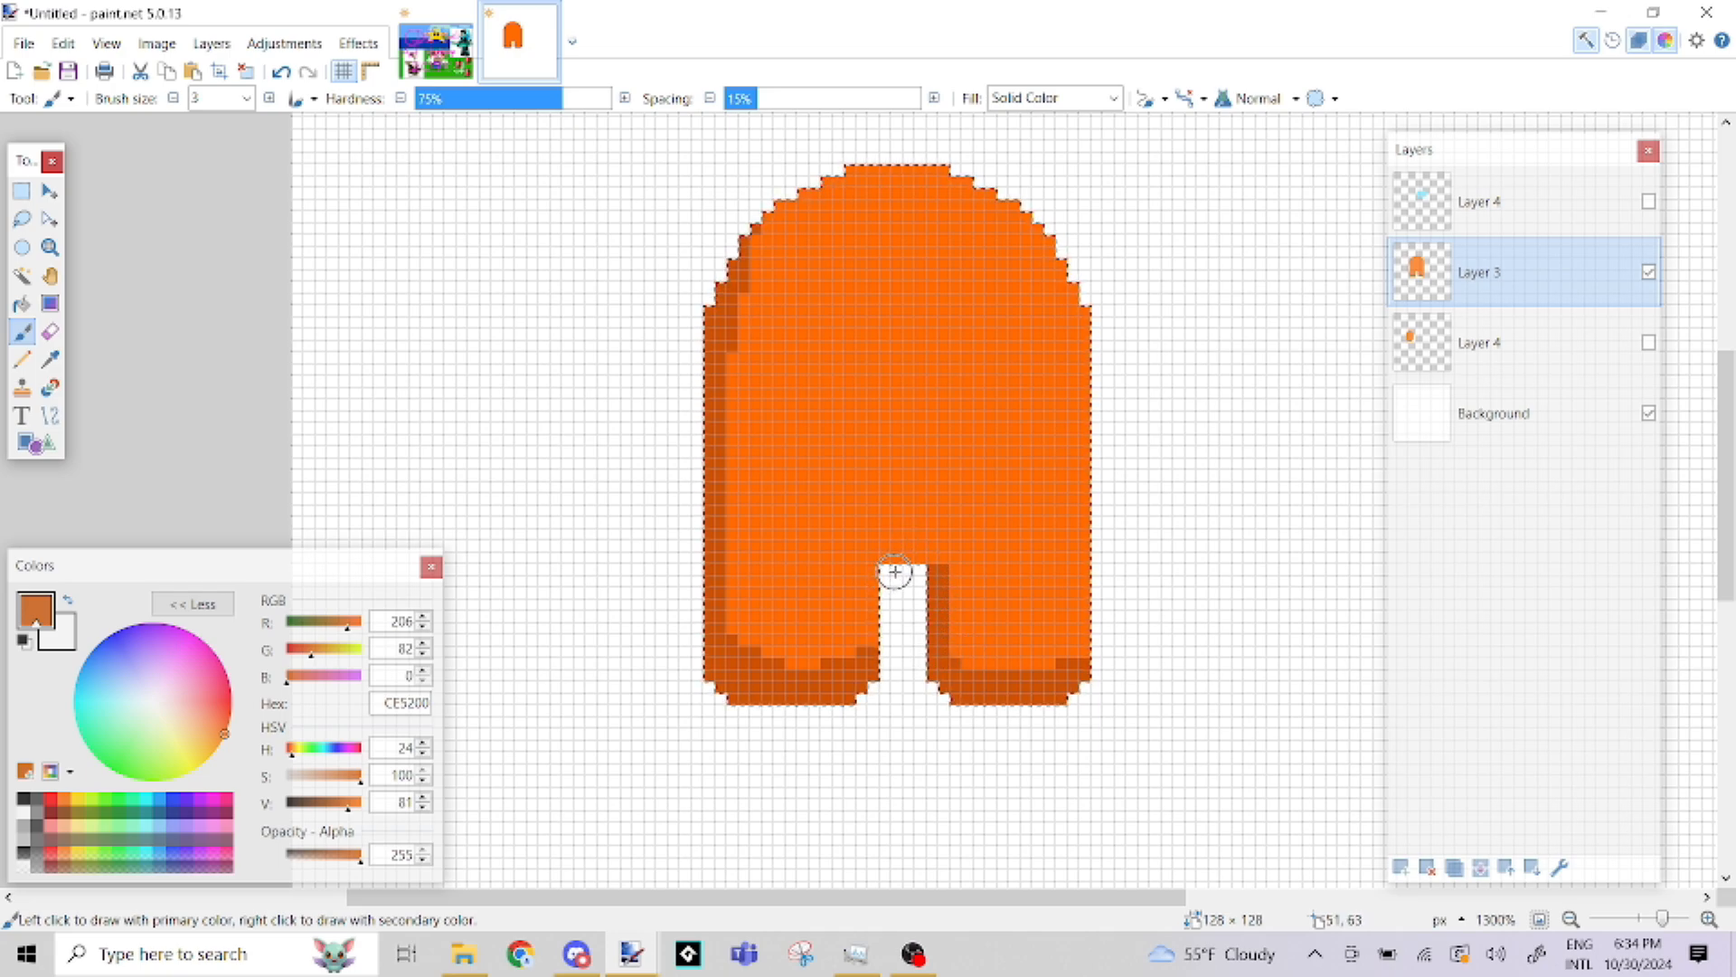
pyautogui.click(941, 572)
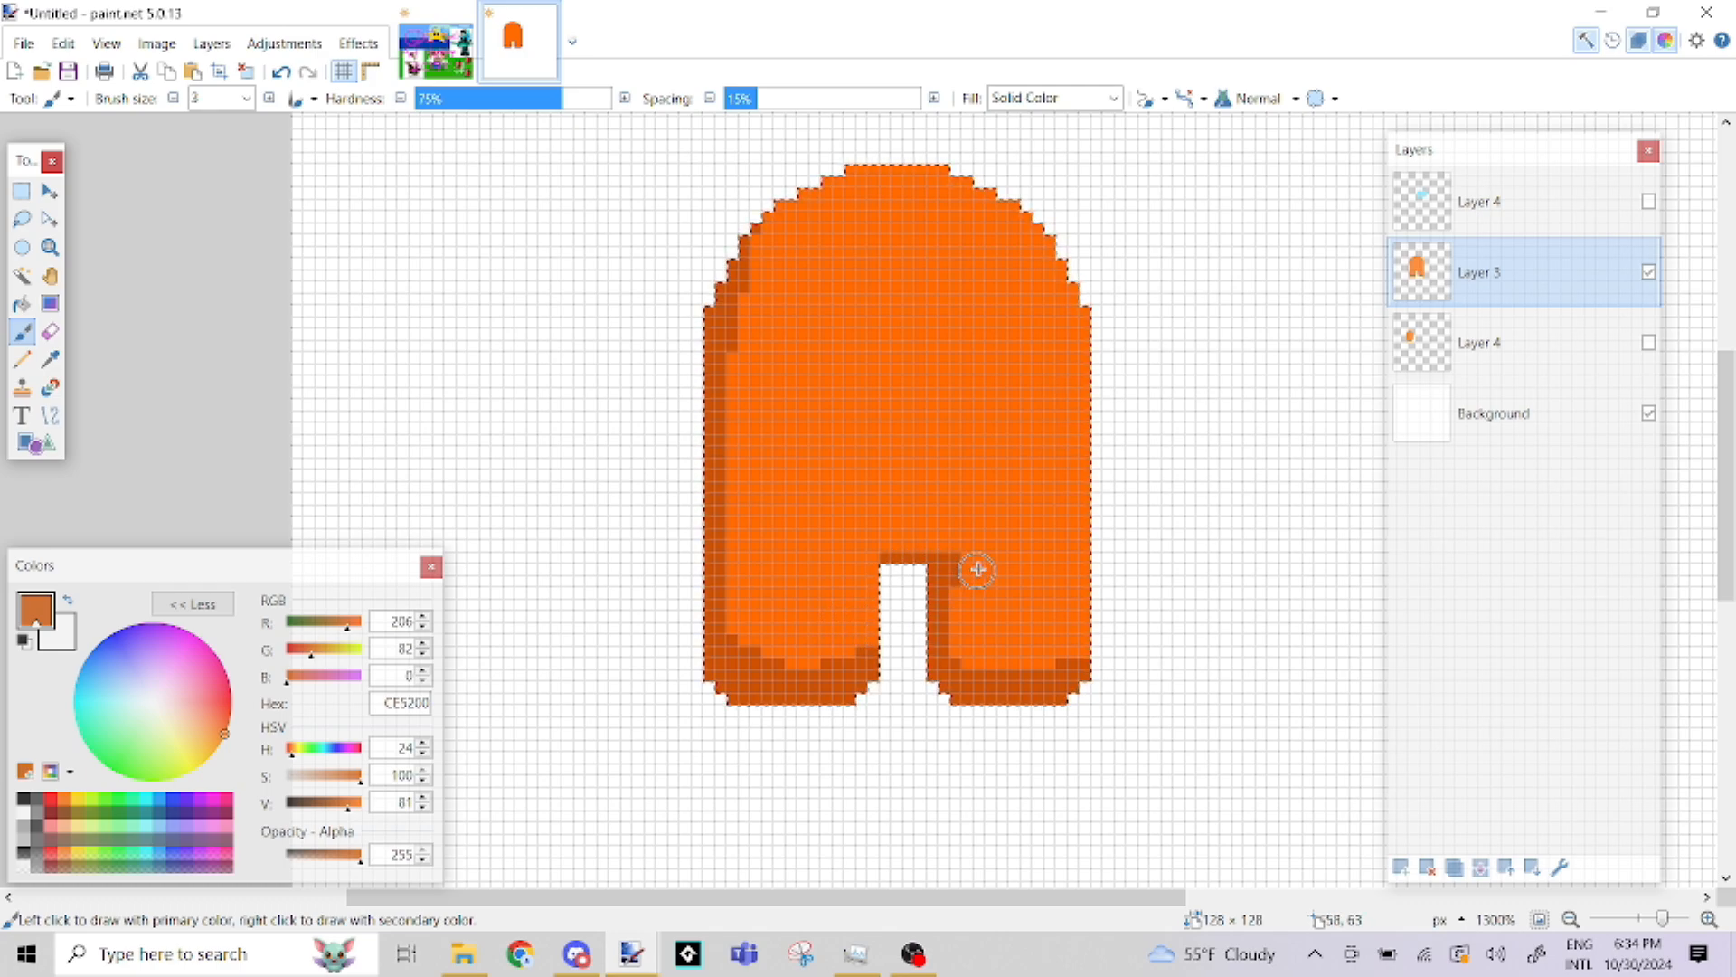
# Try filling the dark shading on the body's left edge with blue 0094FF at 50% tolerance, and undo the fill
pyautogui.click(22, 304)
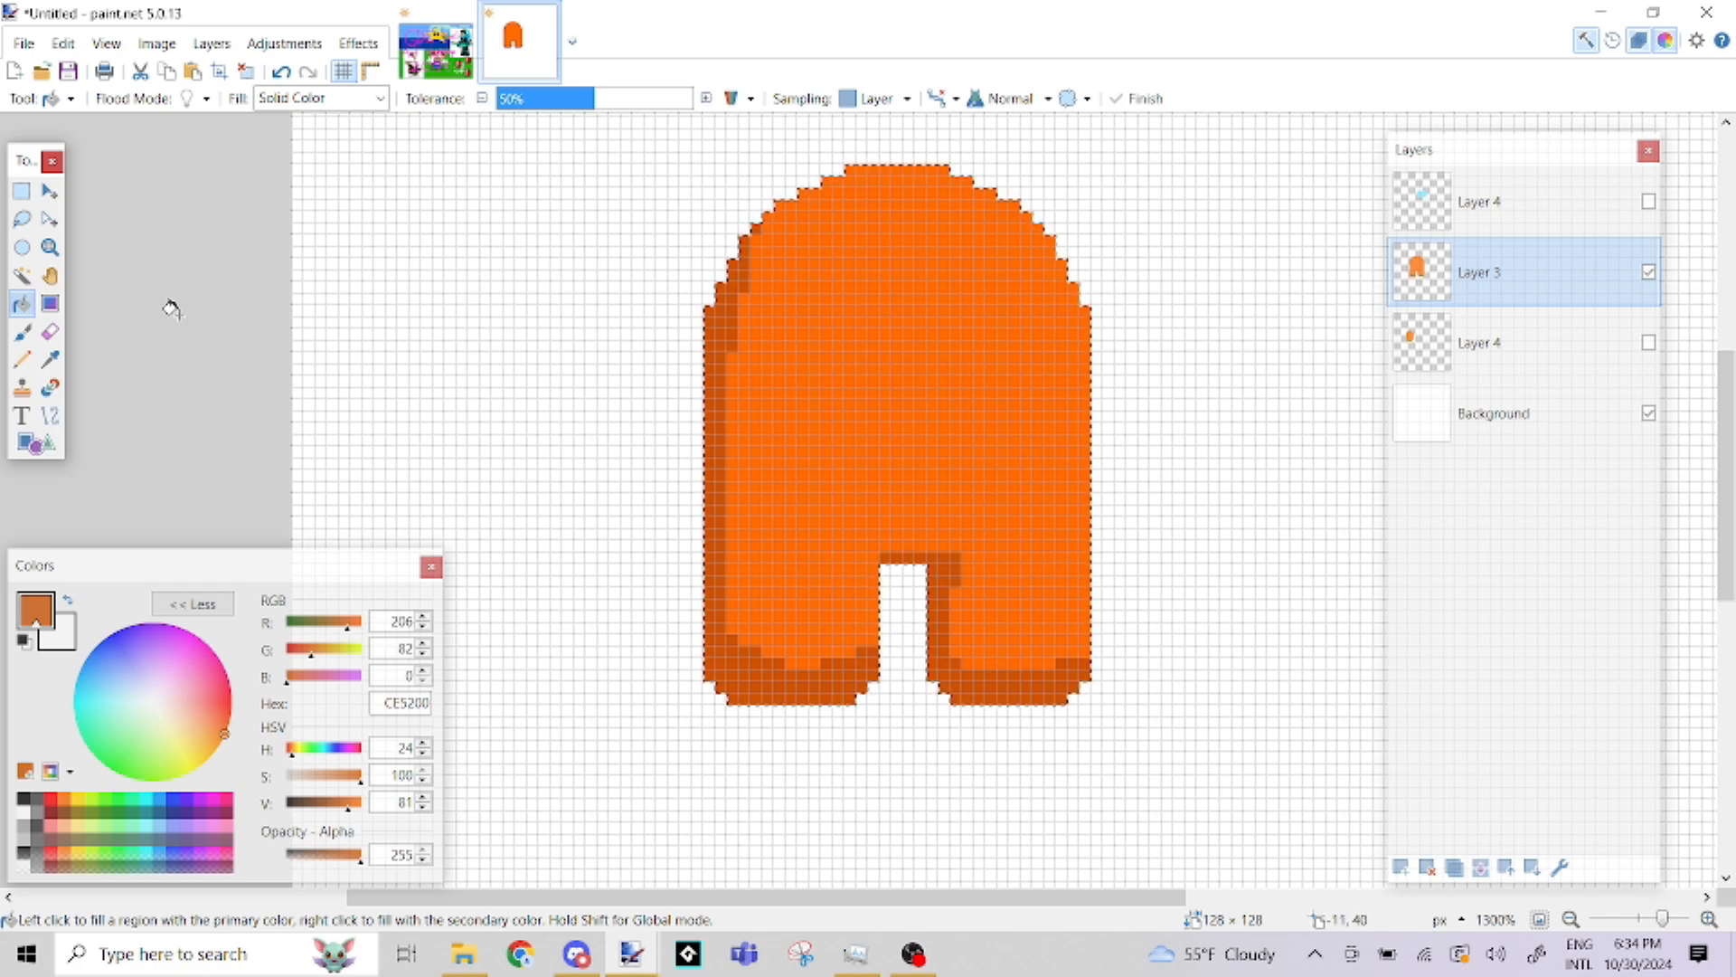
pyautogui.click(164, 806)
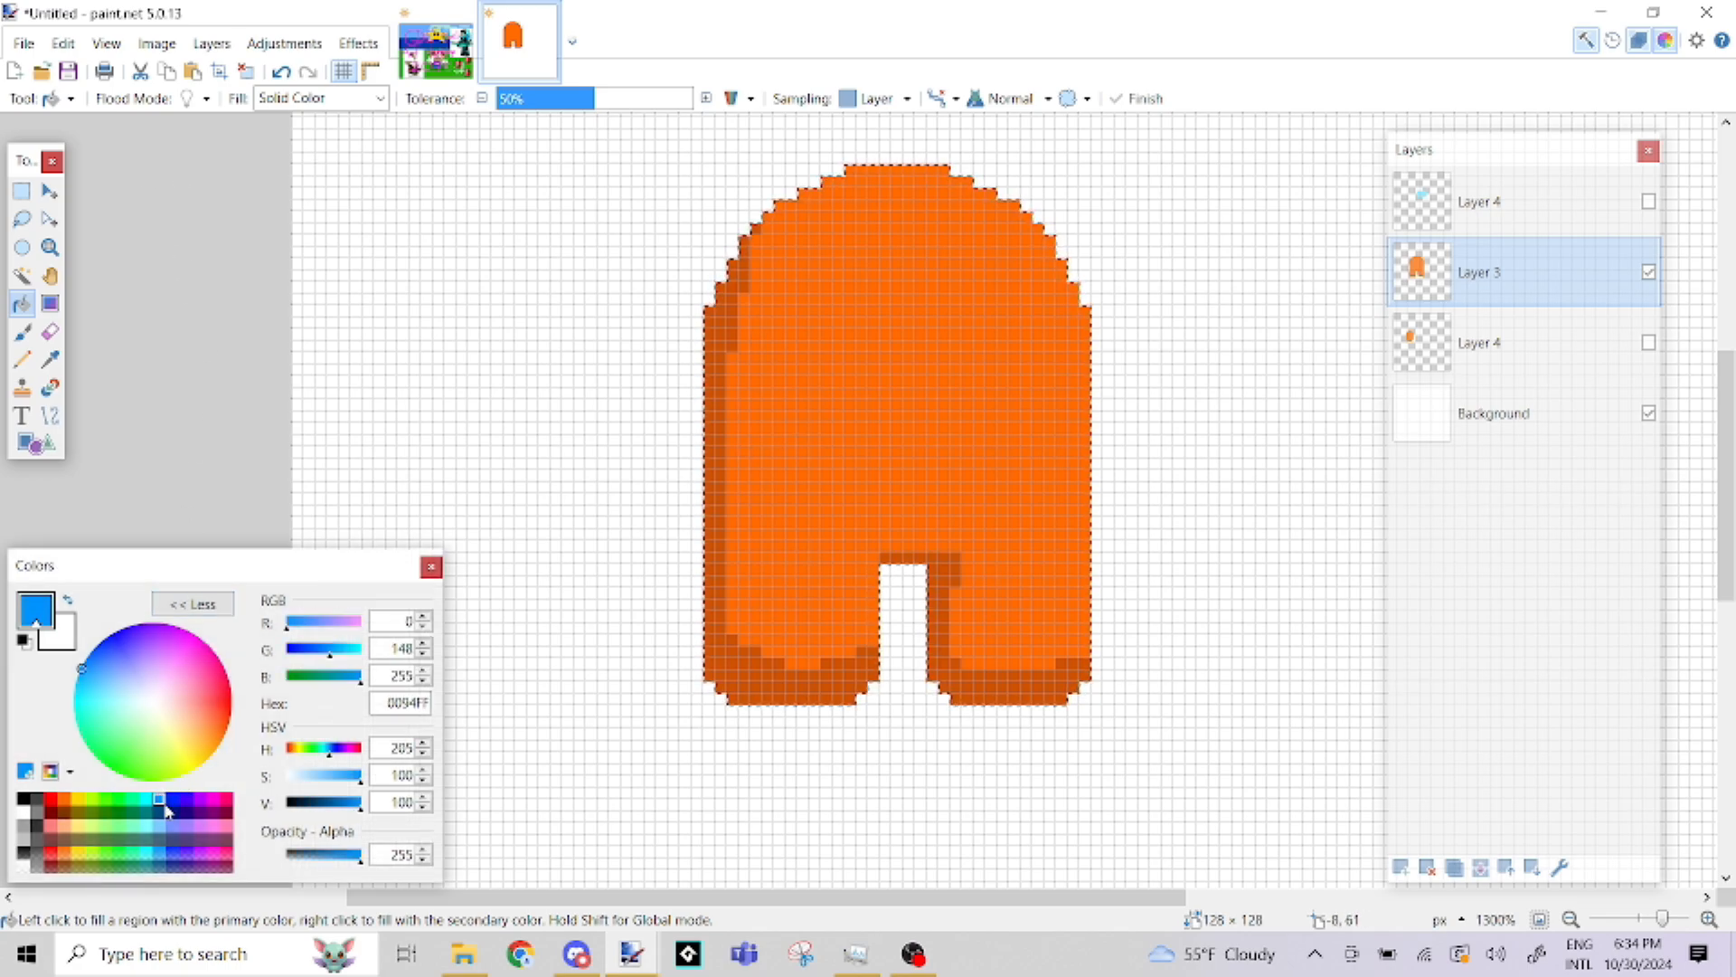
pyautogui.click(710, 332)
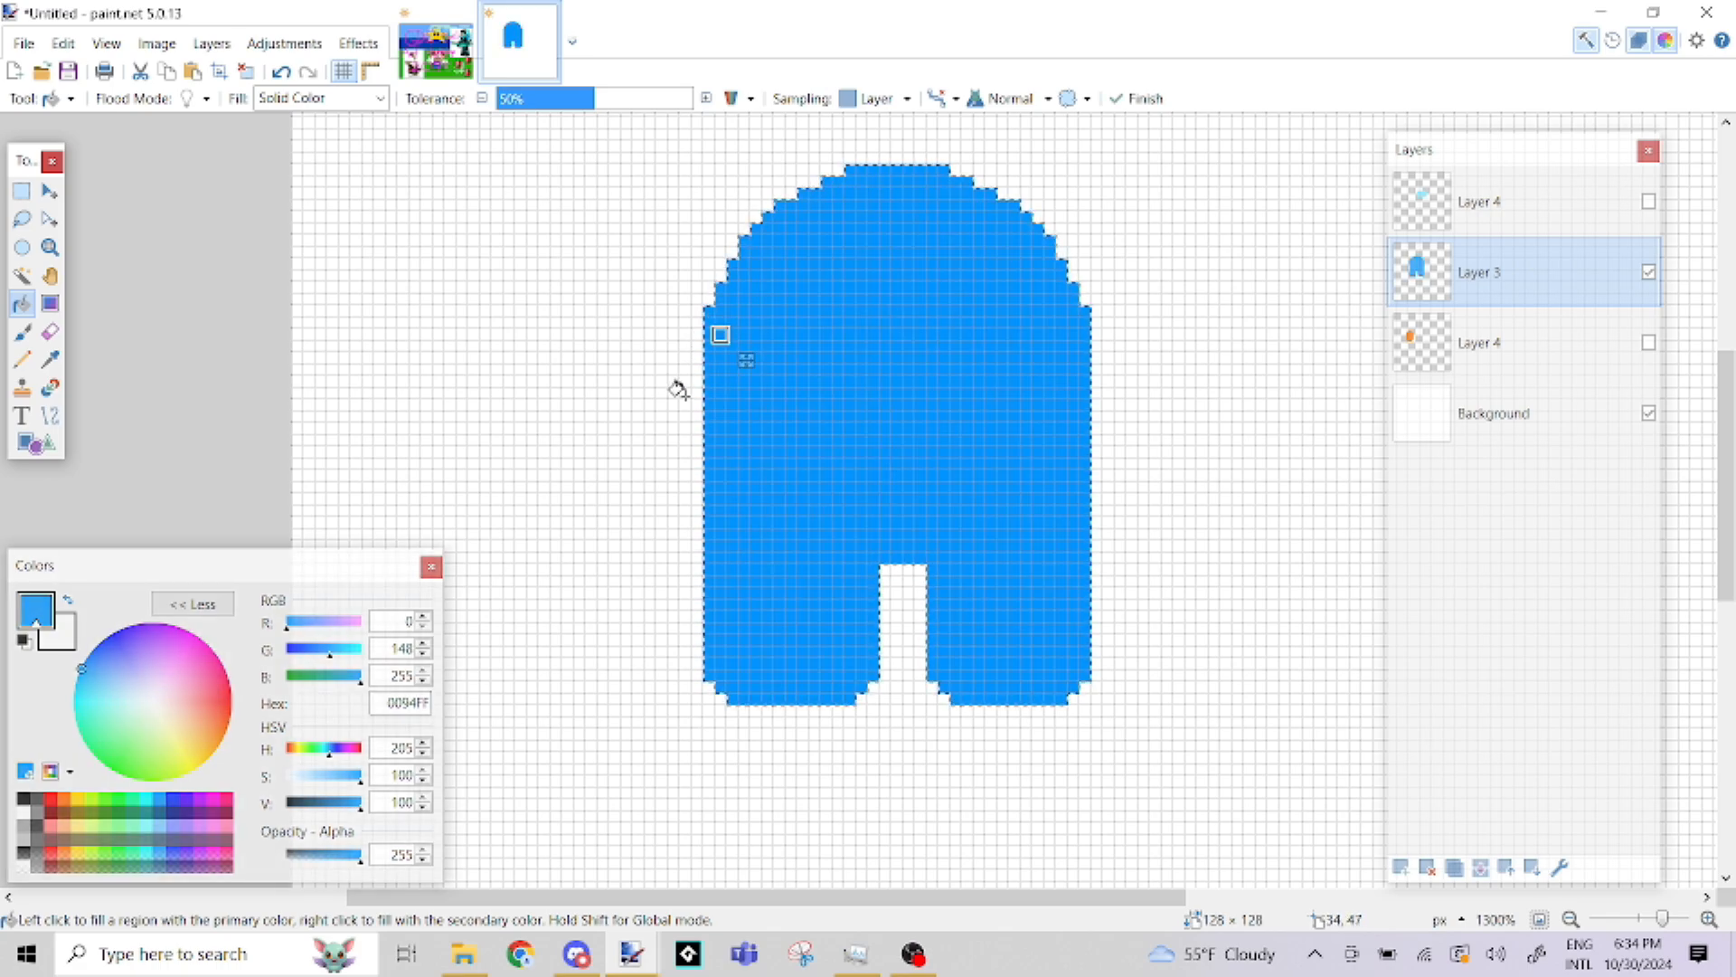
pyautogui.hotkey('ctrl', 'z')
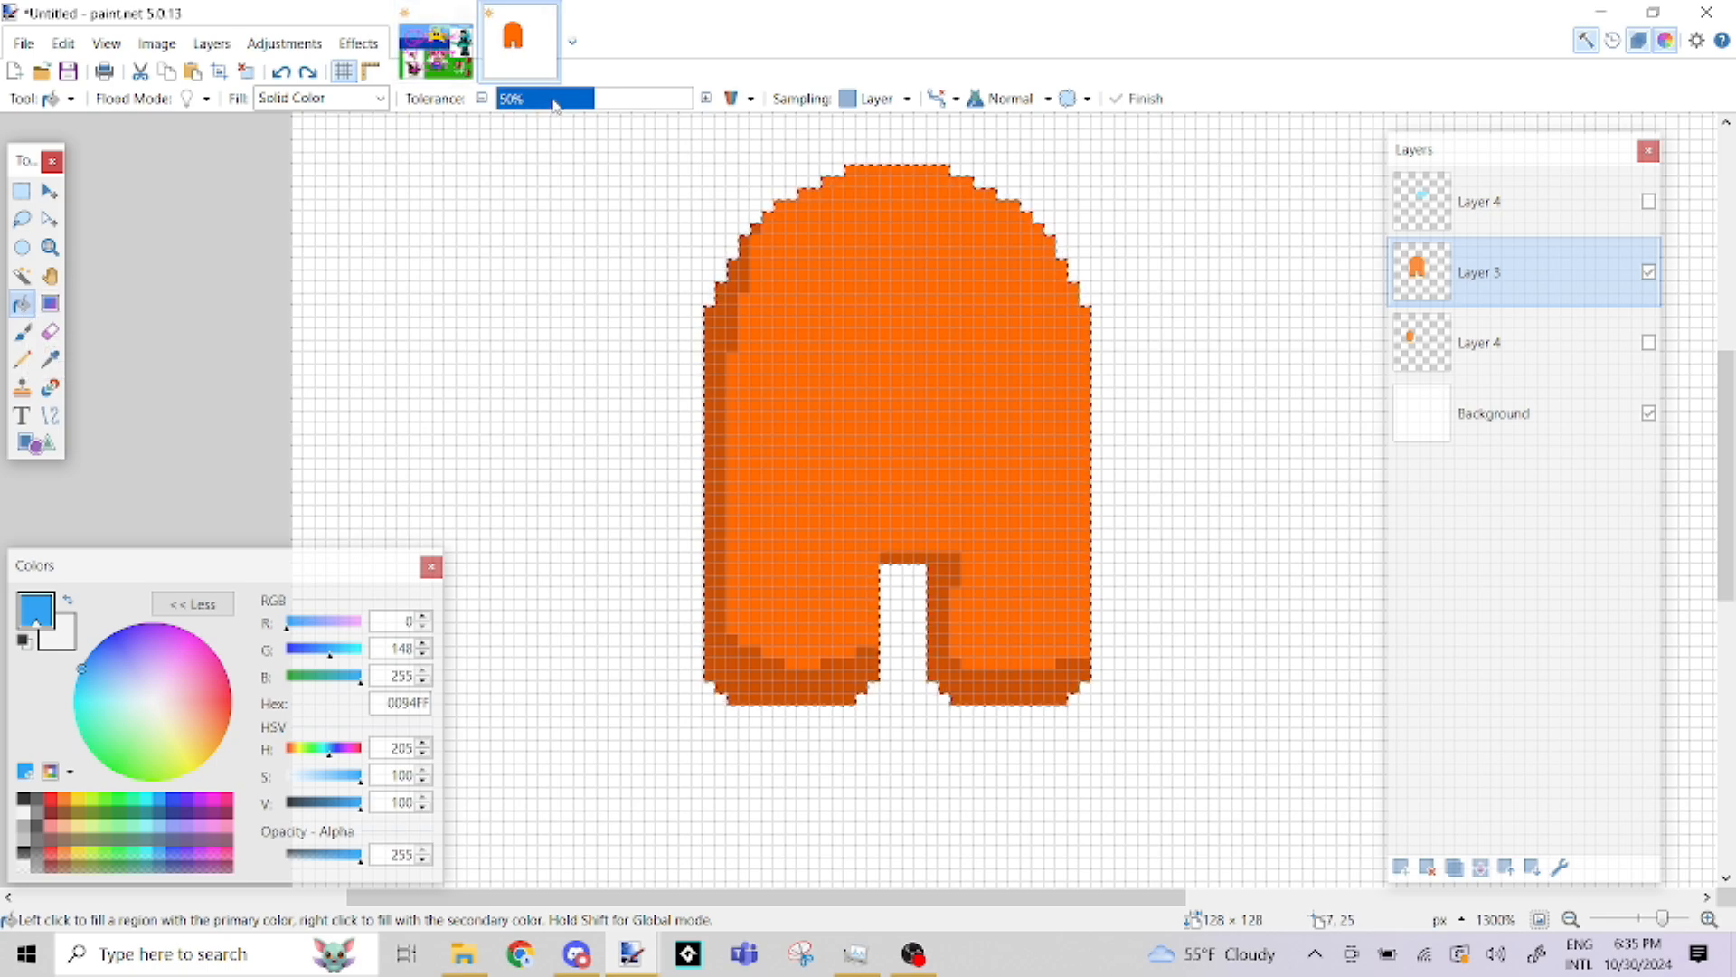
# Try filling the body's bright orange area with blue at 12% tolerance, and undo the fill
pyautogui.moveTo(555, 105); pyautogui.dragTo(651, 105)
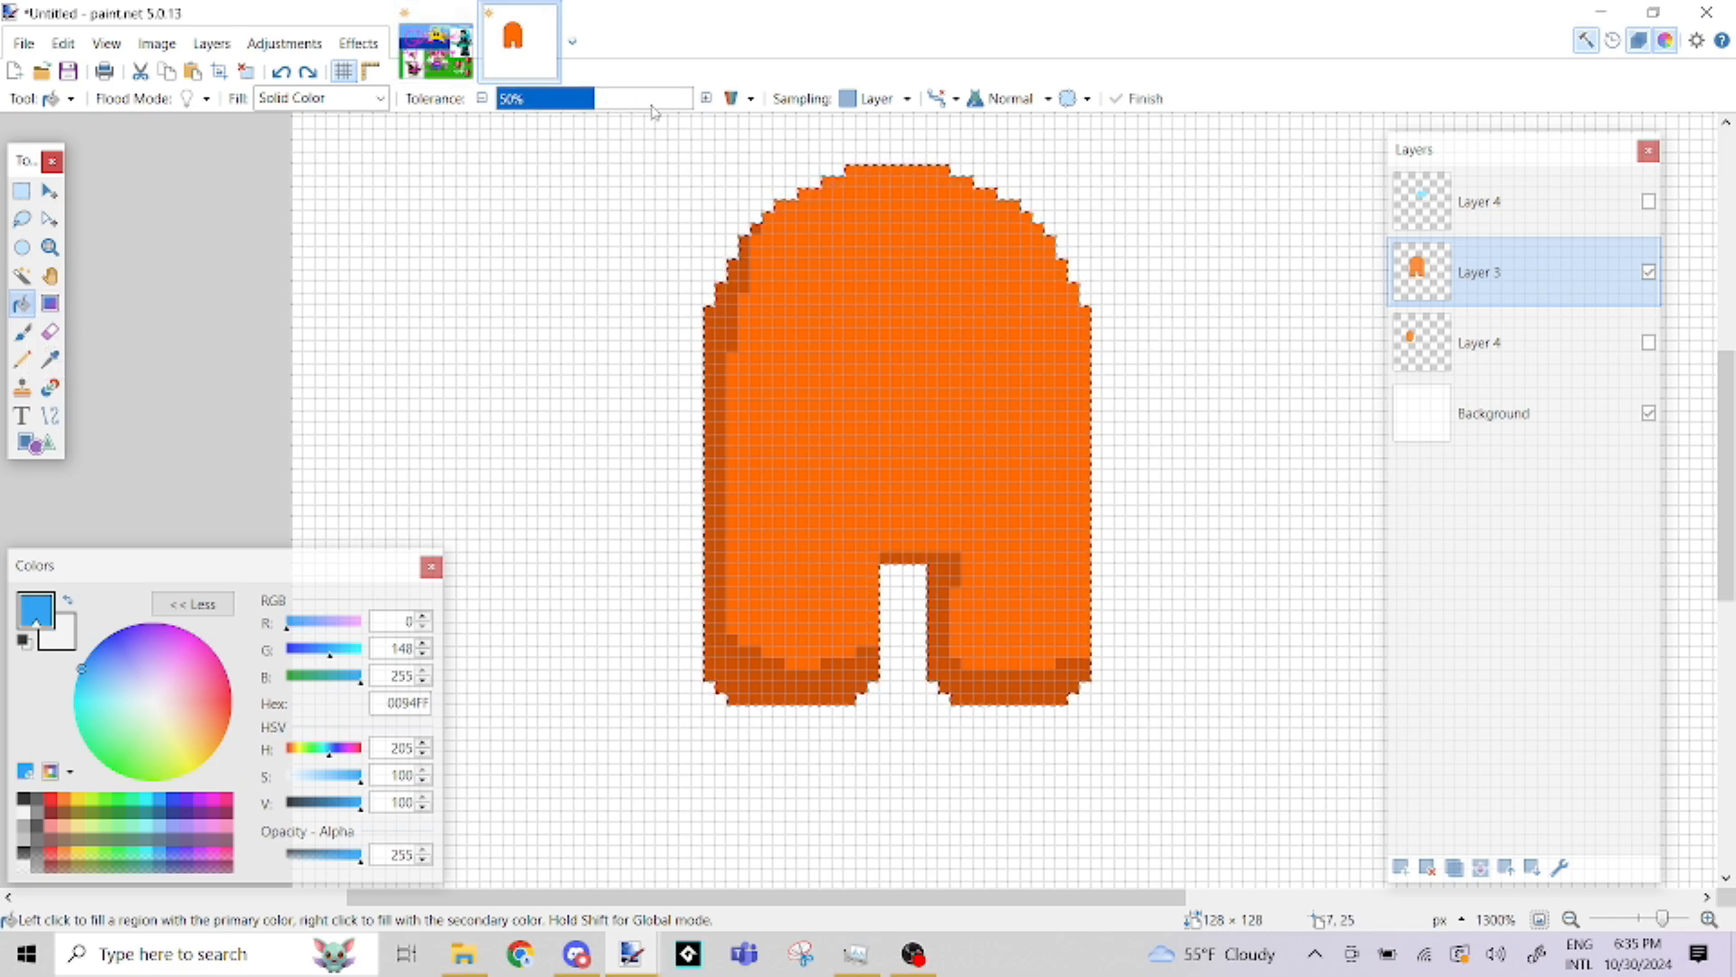
pyautogui.click(942, 357)
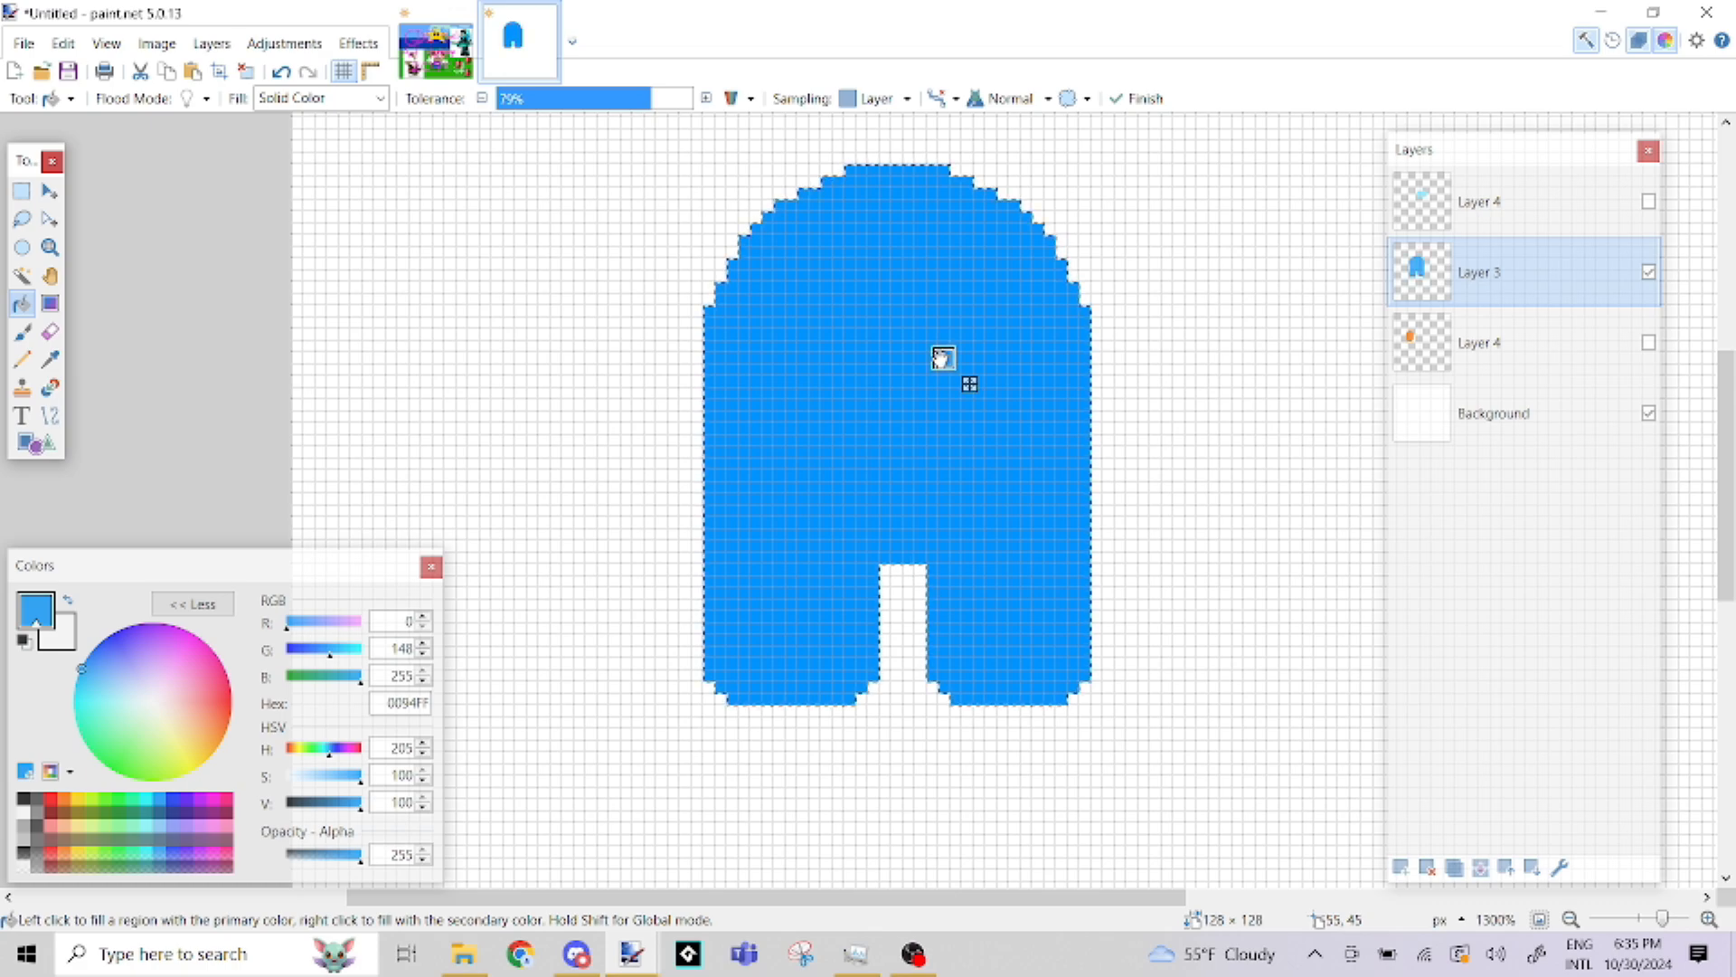
pyautogui.click(521, 106)
pyautogui.click(870, 317)
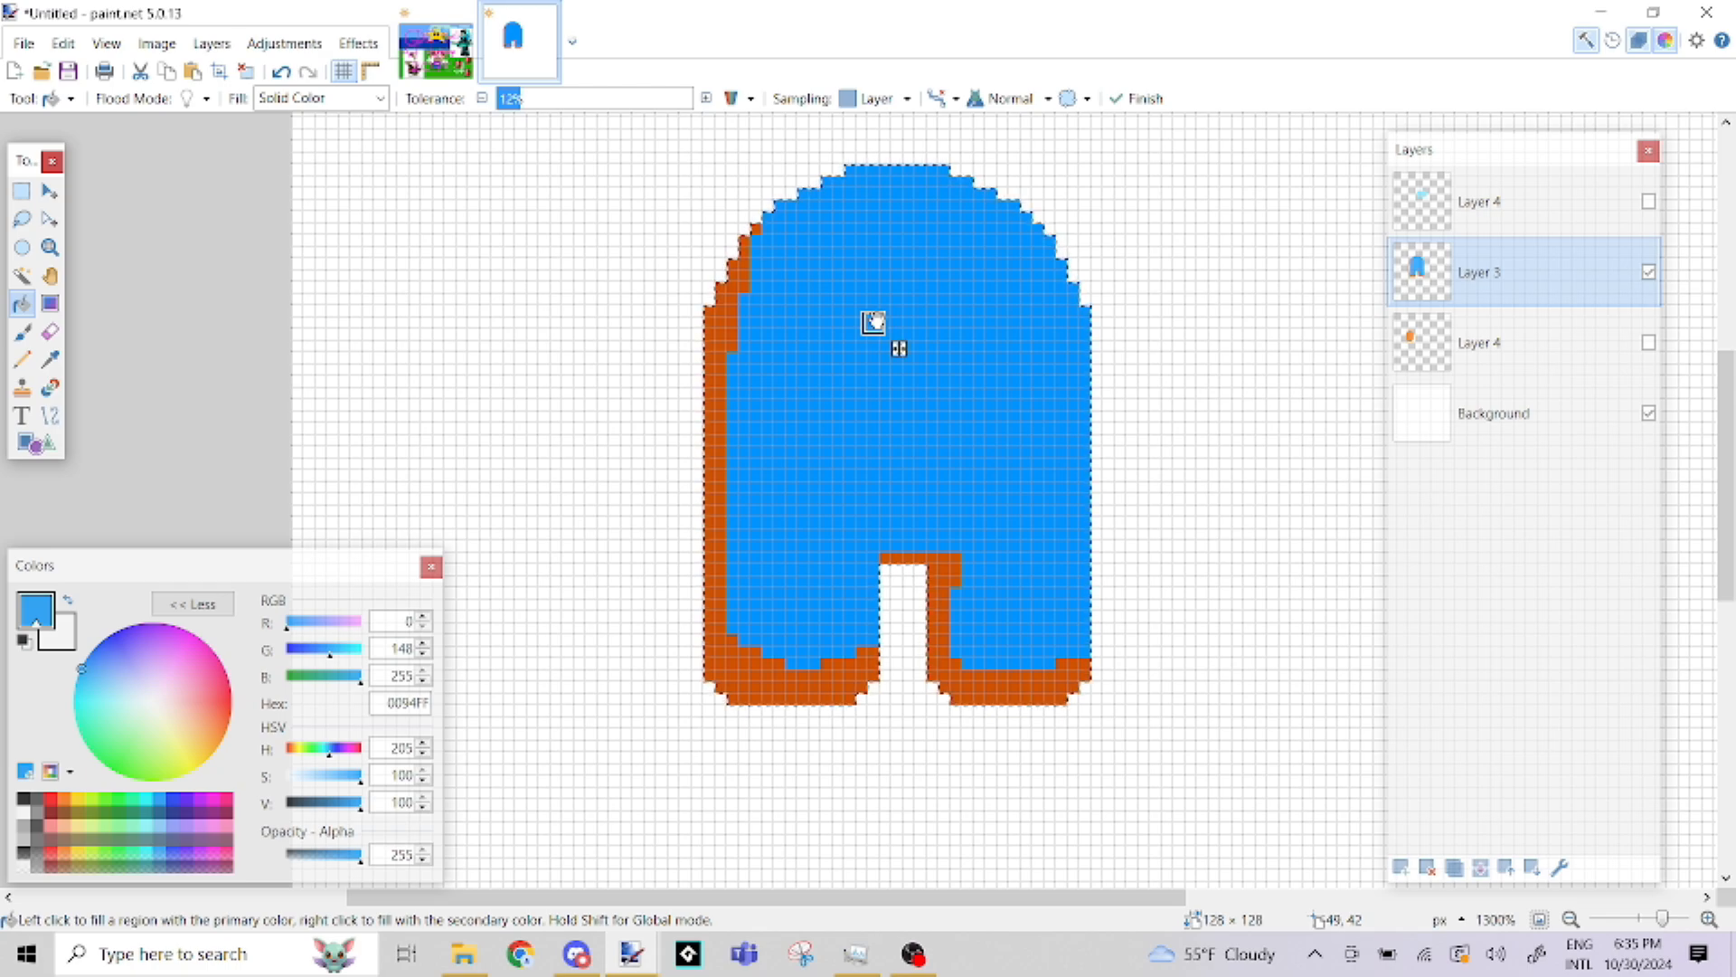
pyautogui.hotkey('ctrl', 'z')
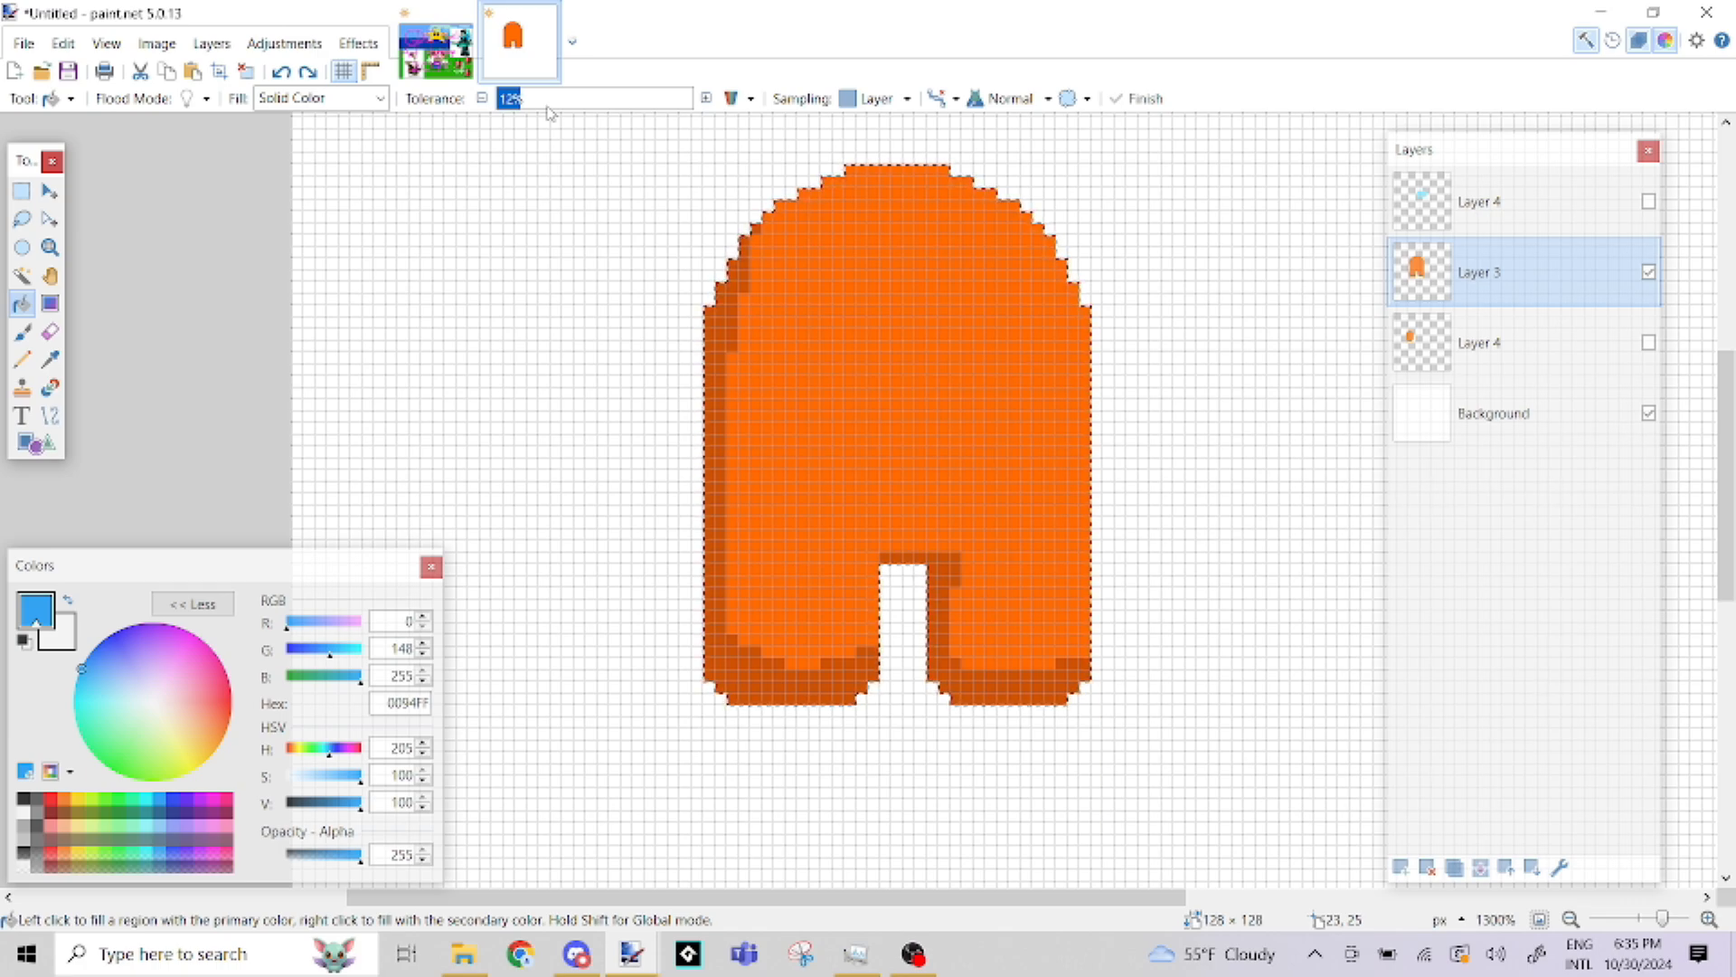
# Try filling the dark shading blue at 0% tolerance, once for the connected region and once for all matching areas, undoing both fills
pyautogui.moveTo(521, 96); pyautogui.dragTo(490, 100)
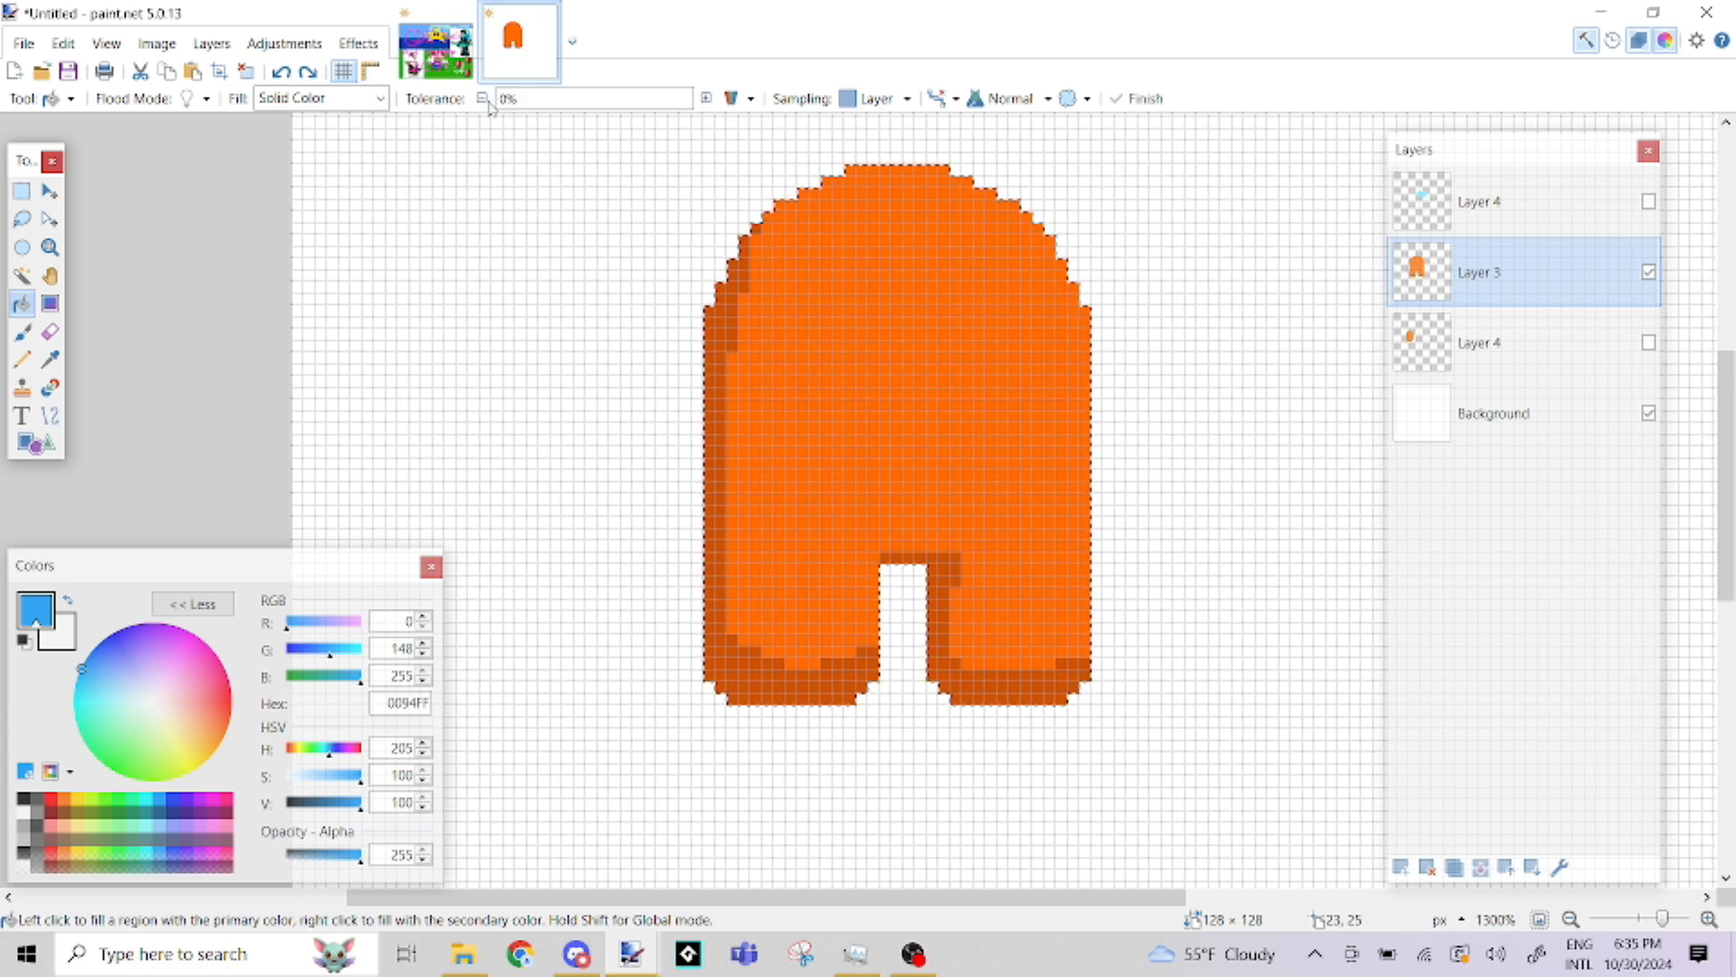
pyautogui.click(730, 274)
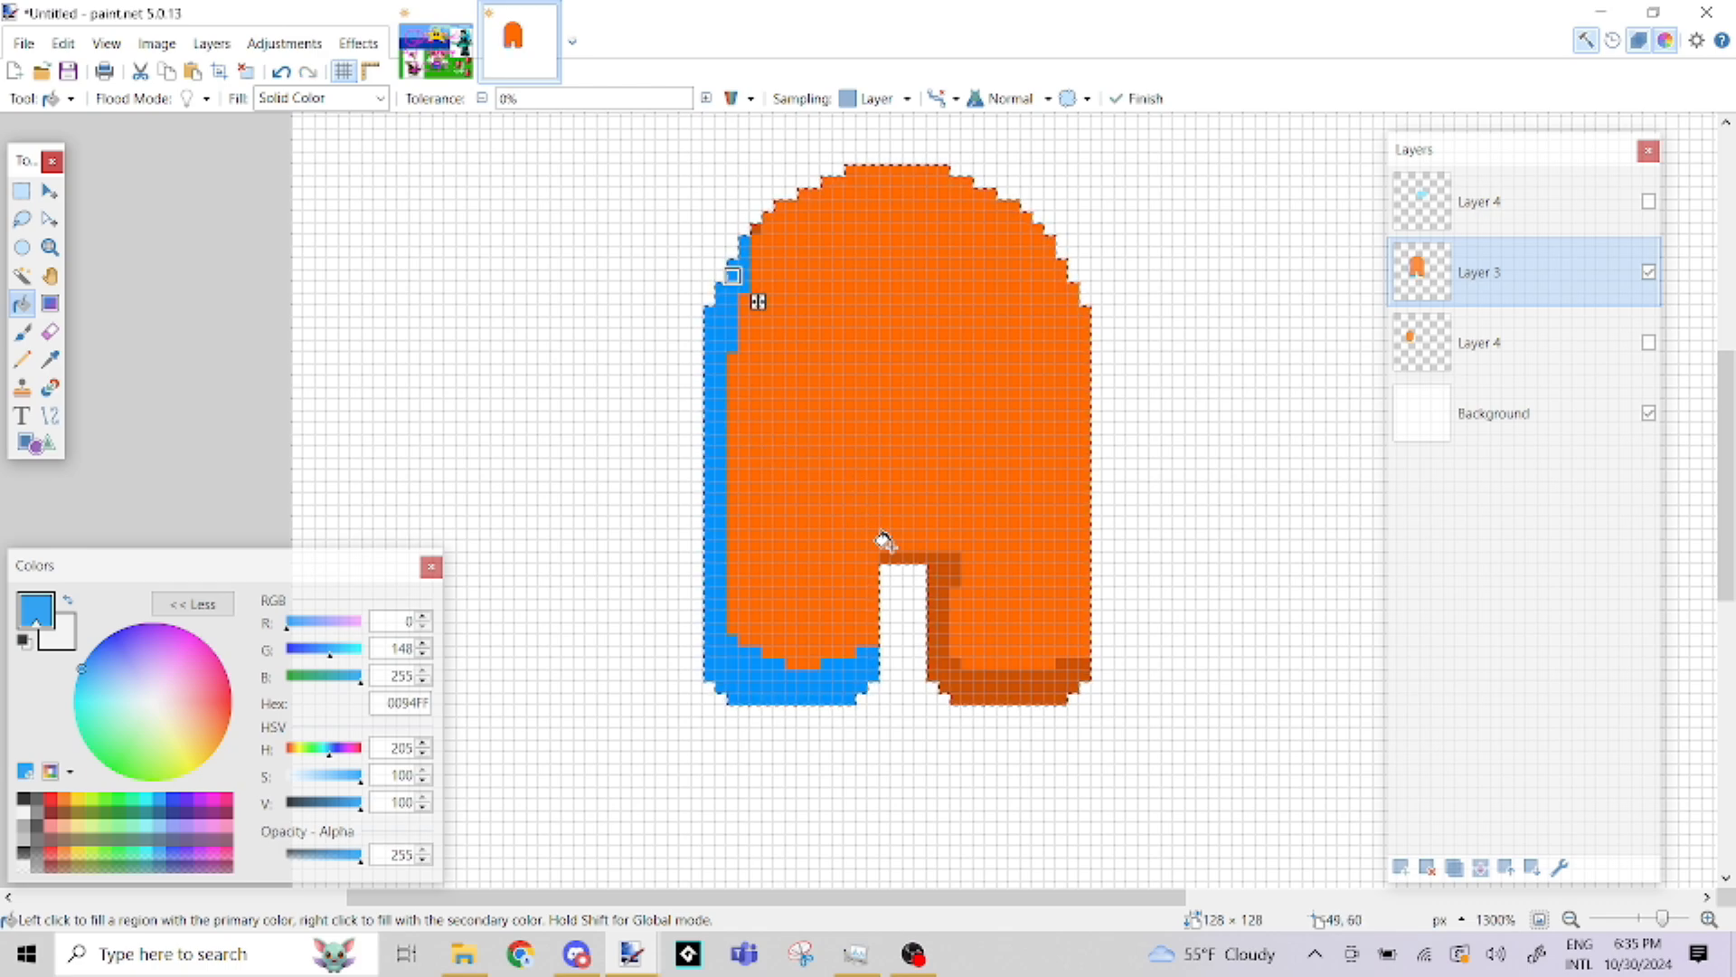
pyautogui.hotkey('ctrl', 'z')
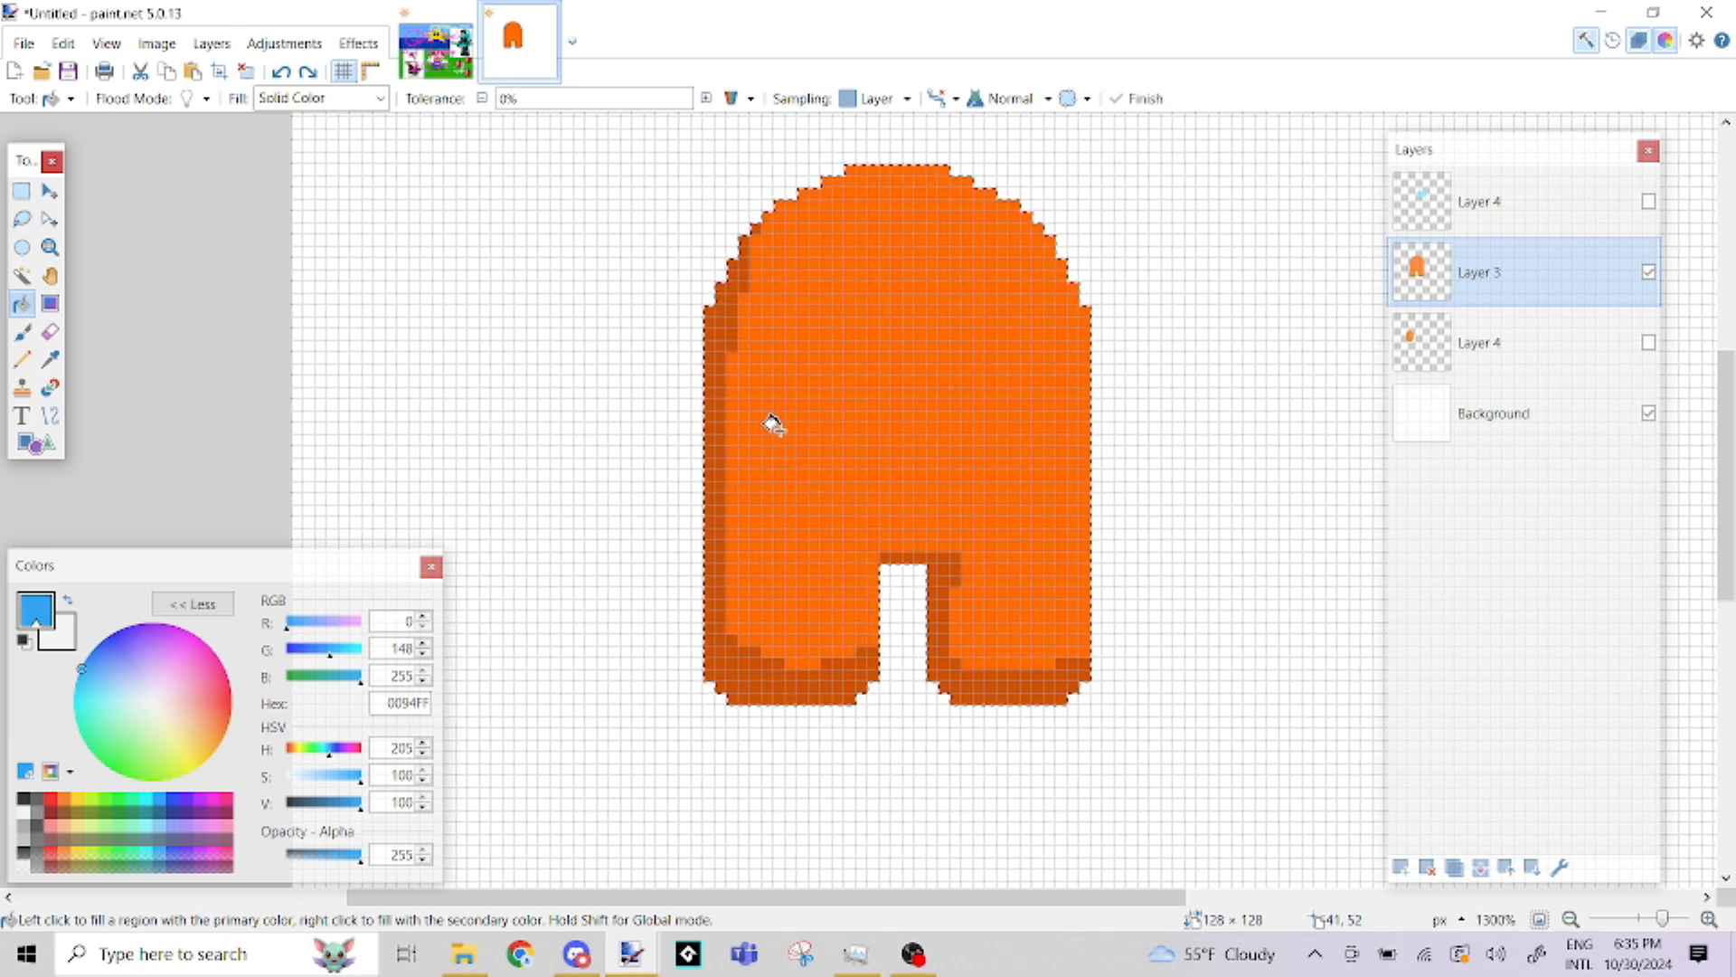
pyautogui.click(721, 323)
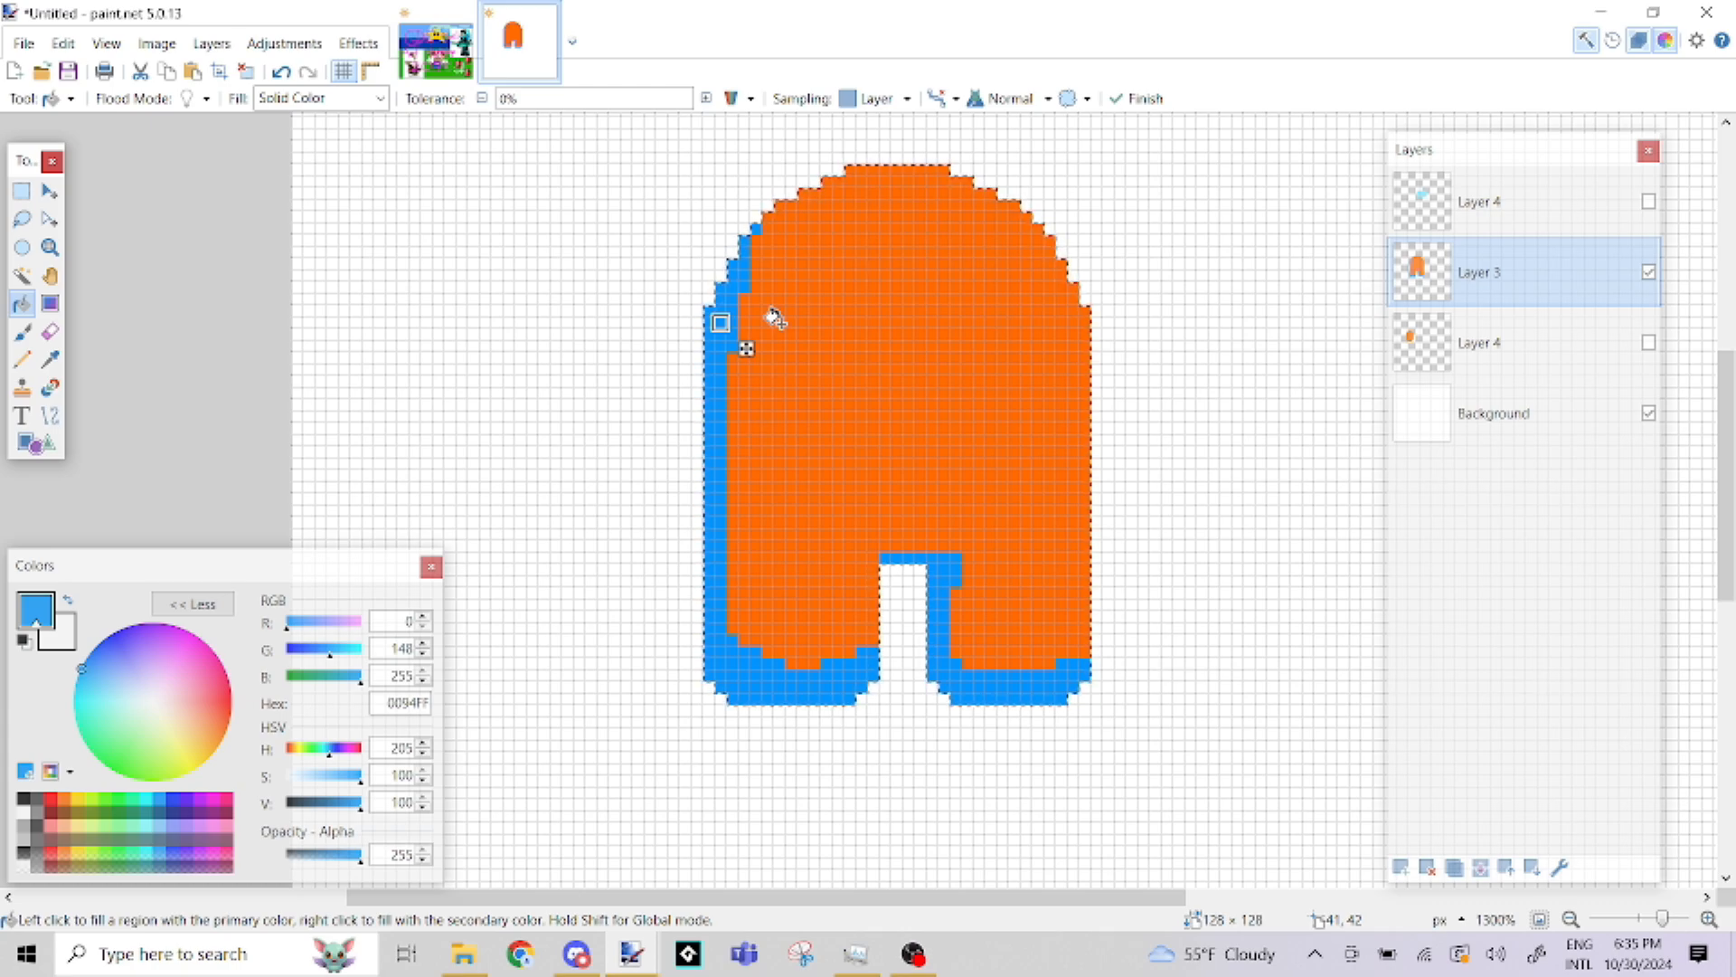
pyautogui.hotkey('ctrl', 'z')
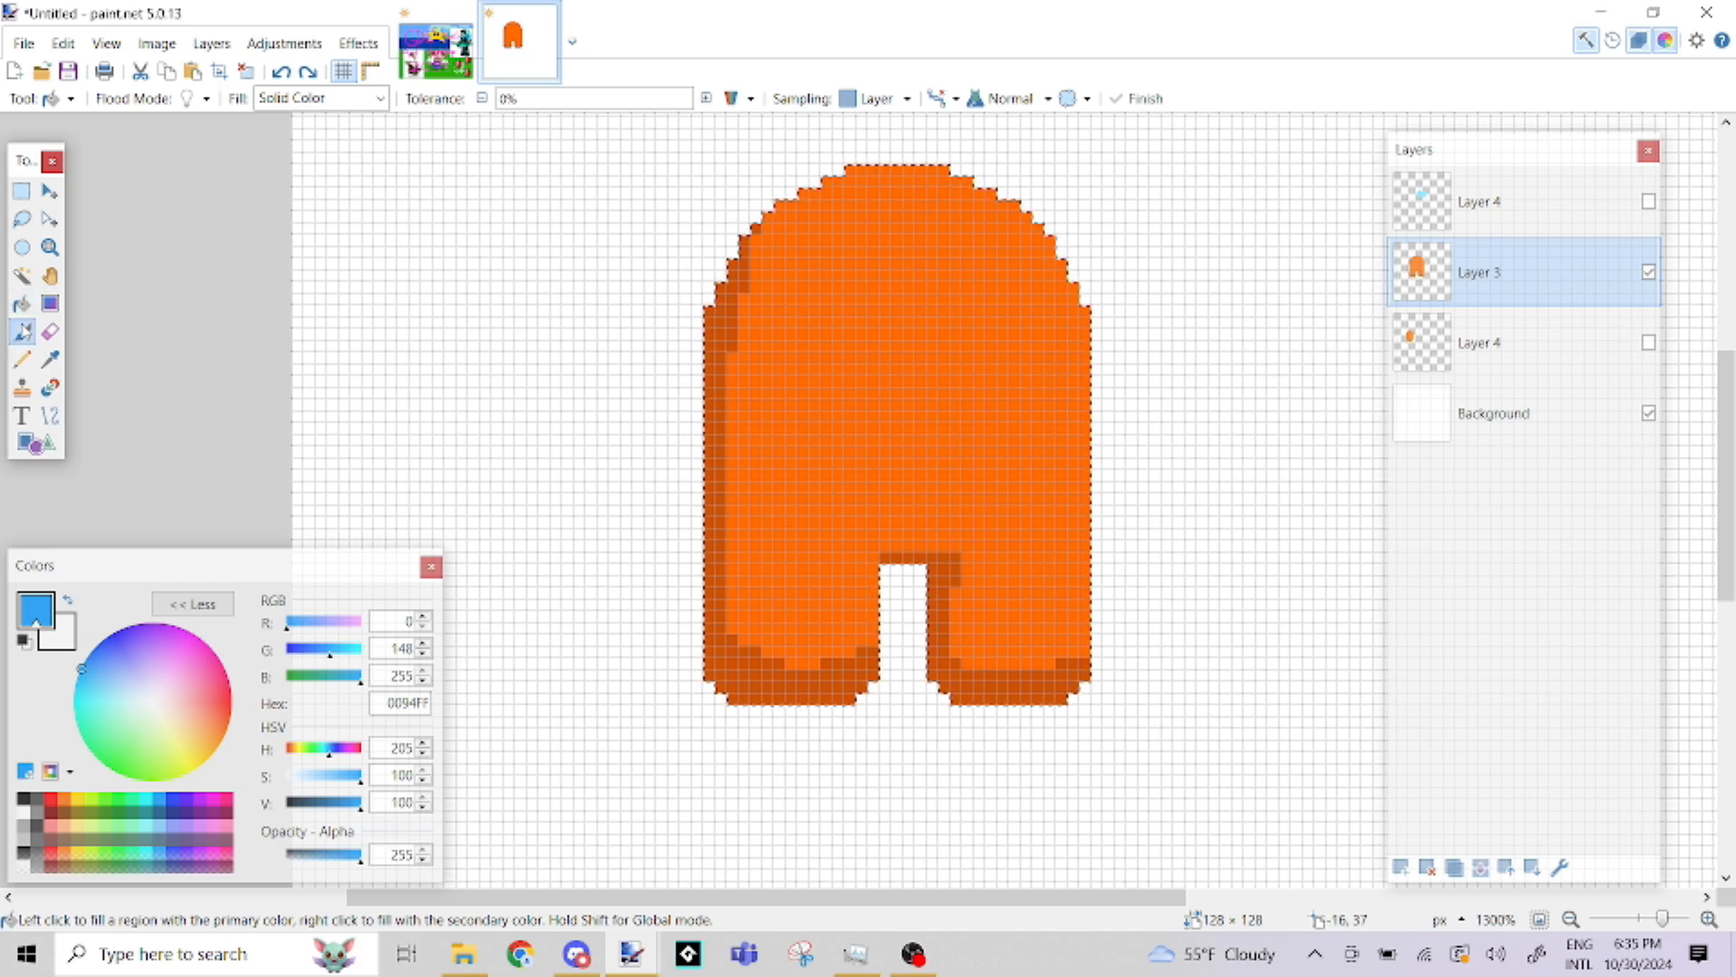
# Sample the body's orange FF6A00 as the primary colour and lower its saturation to 56 for the lighter orange FFA970
pyautogui.click(22, 332)
pyautogui.click(48, 360)
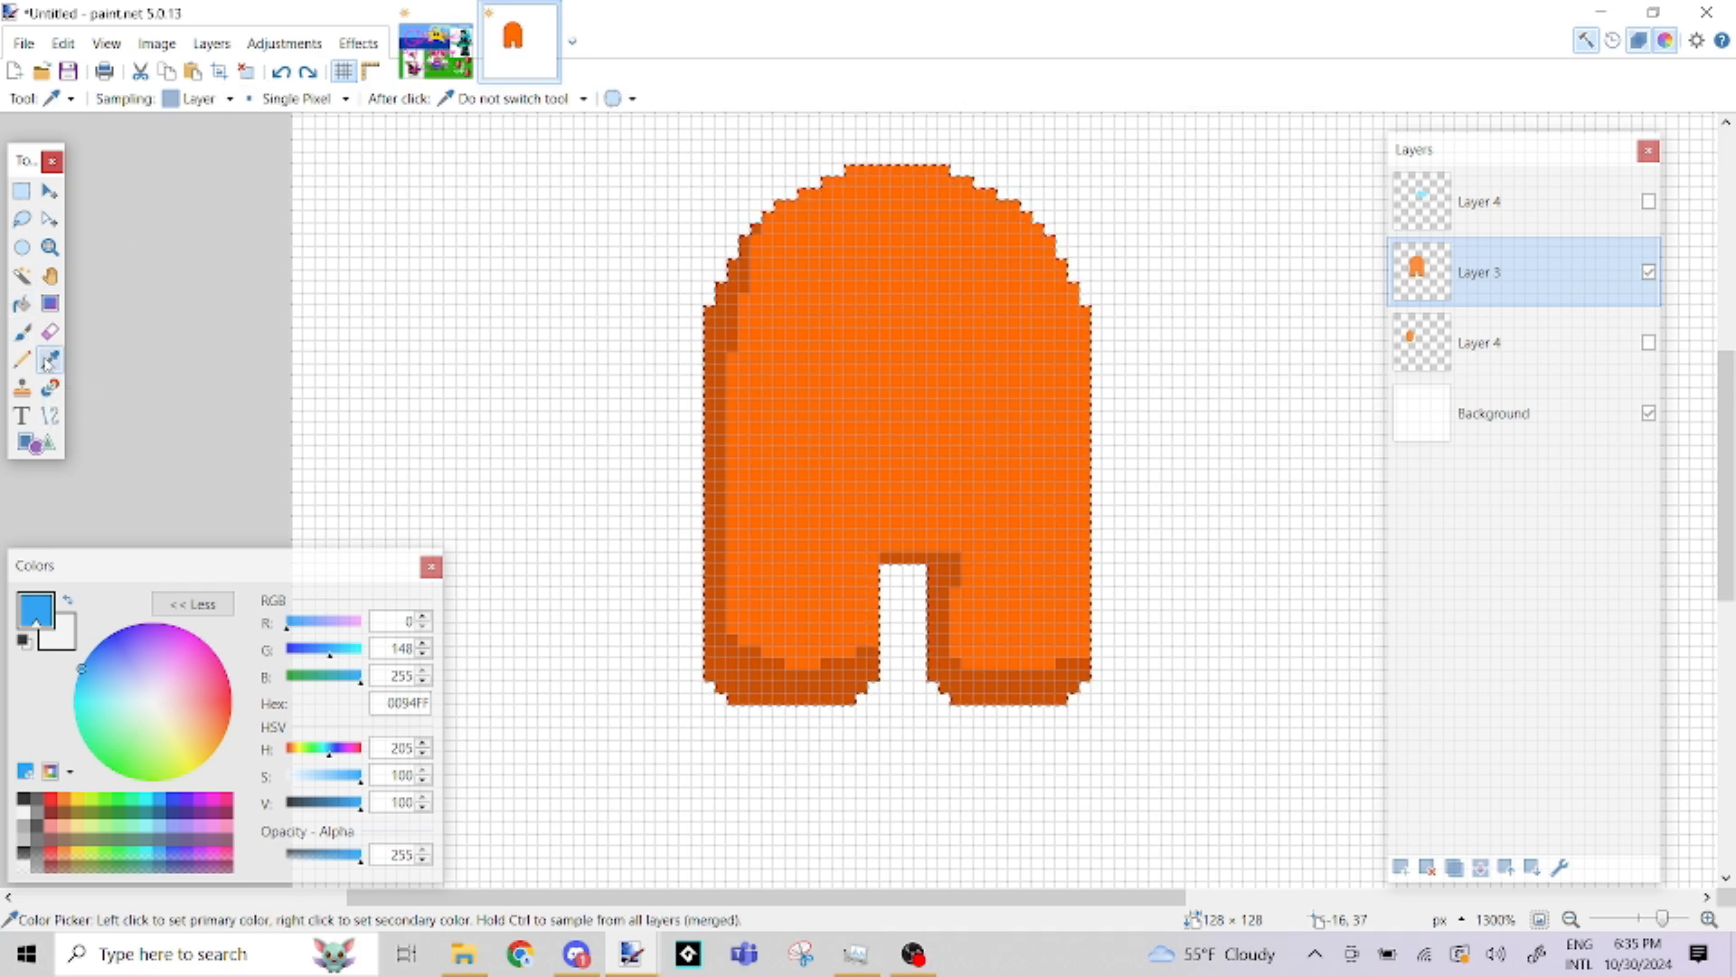
pyautogui.click(957, 308)
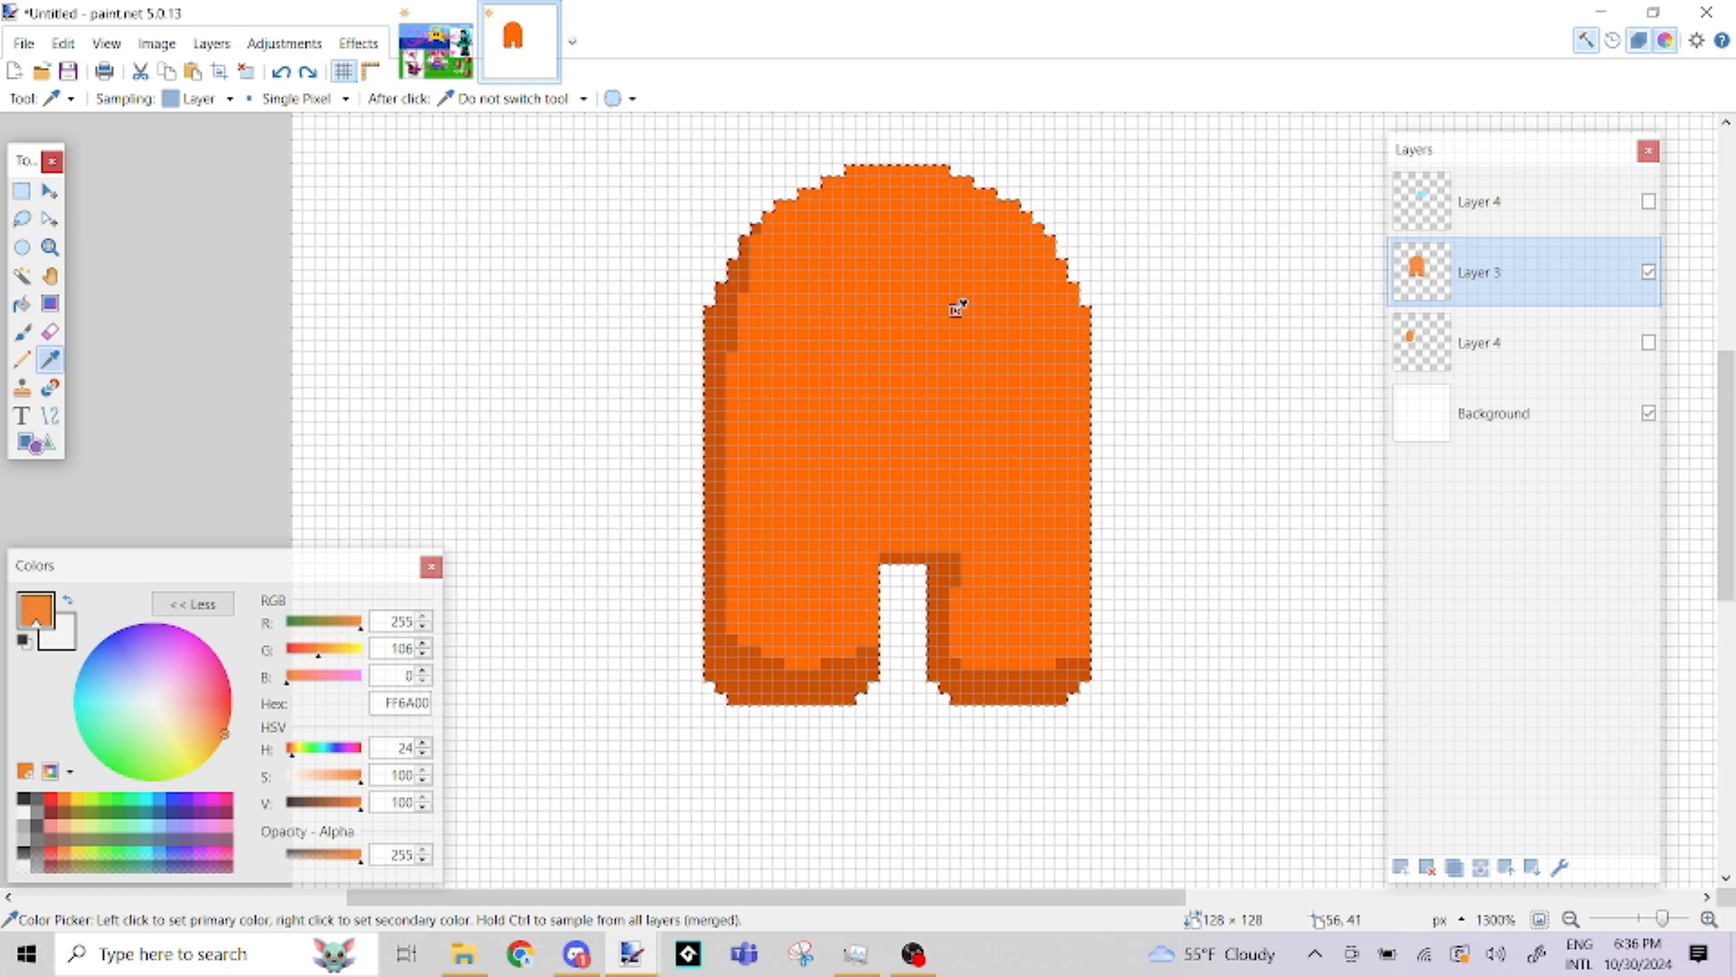
pyautogui.click(20, 306)
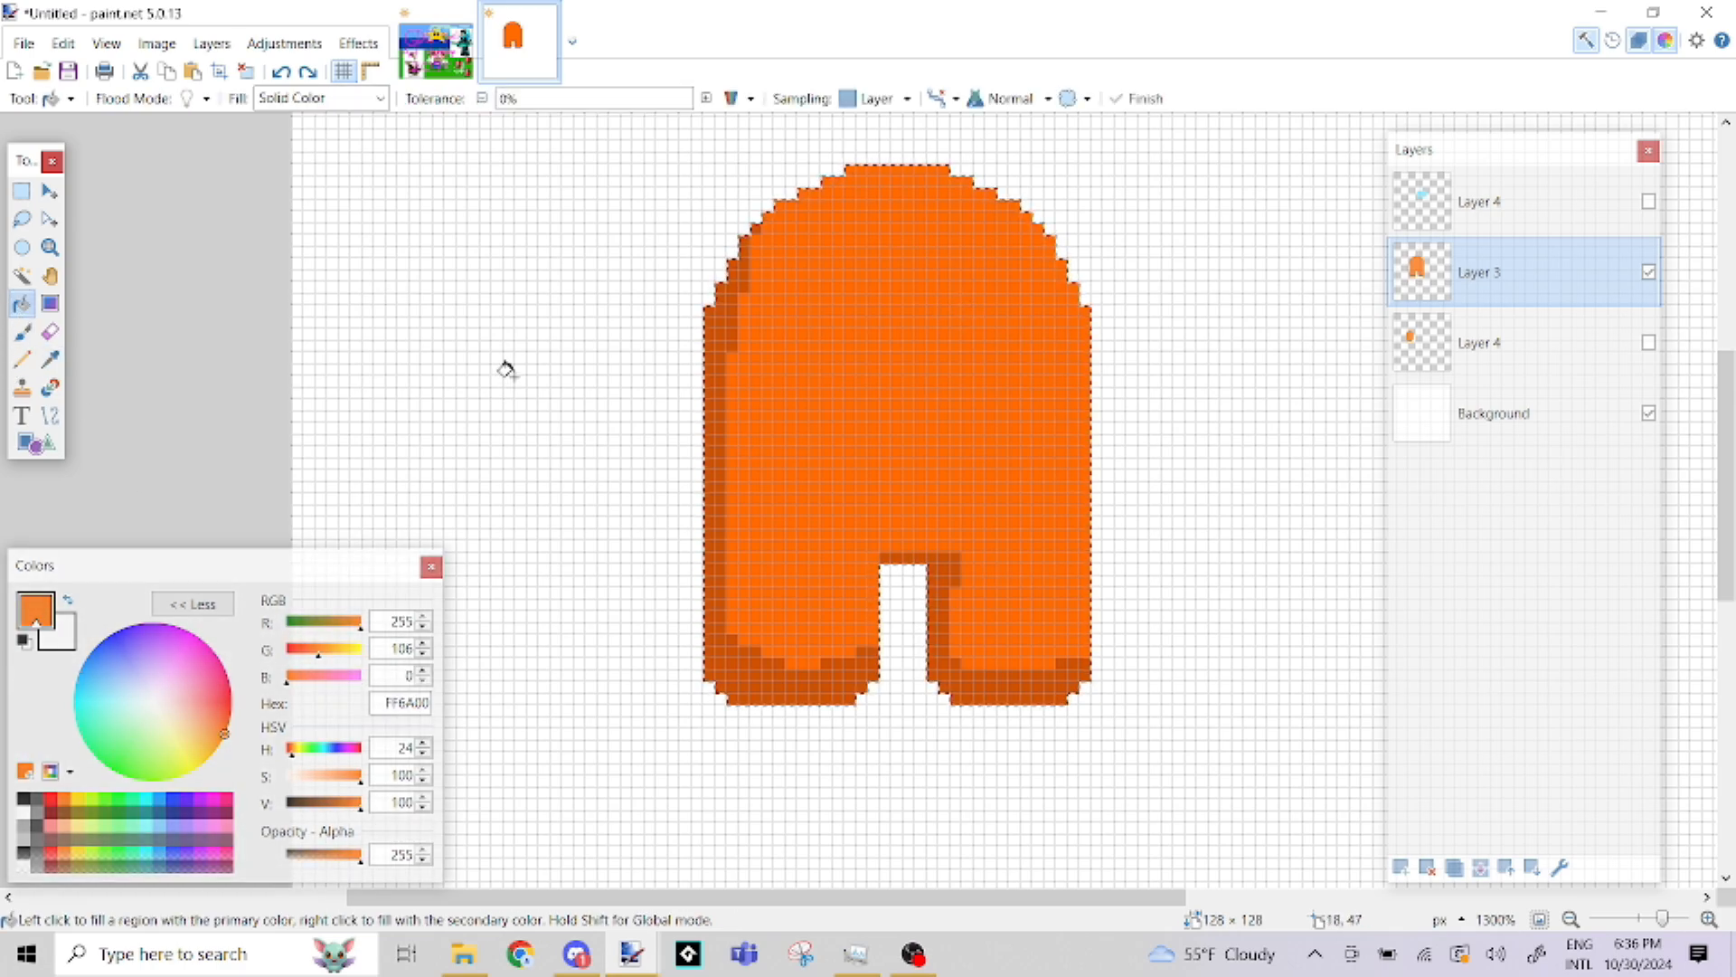
pyautogui.click(331, 779)
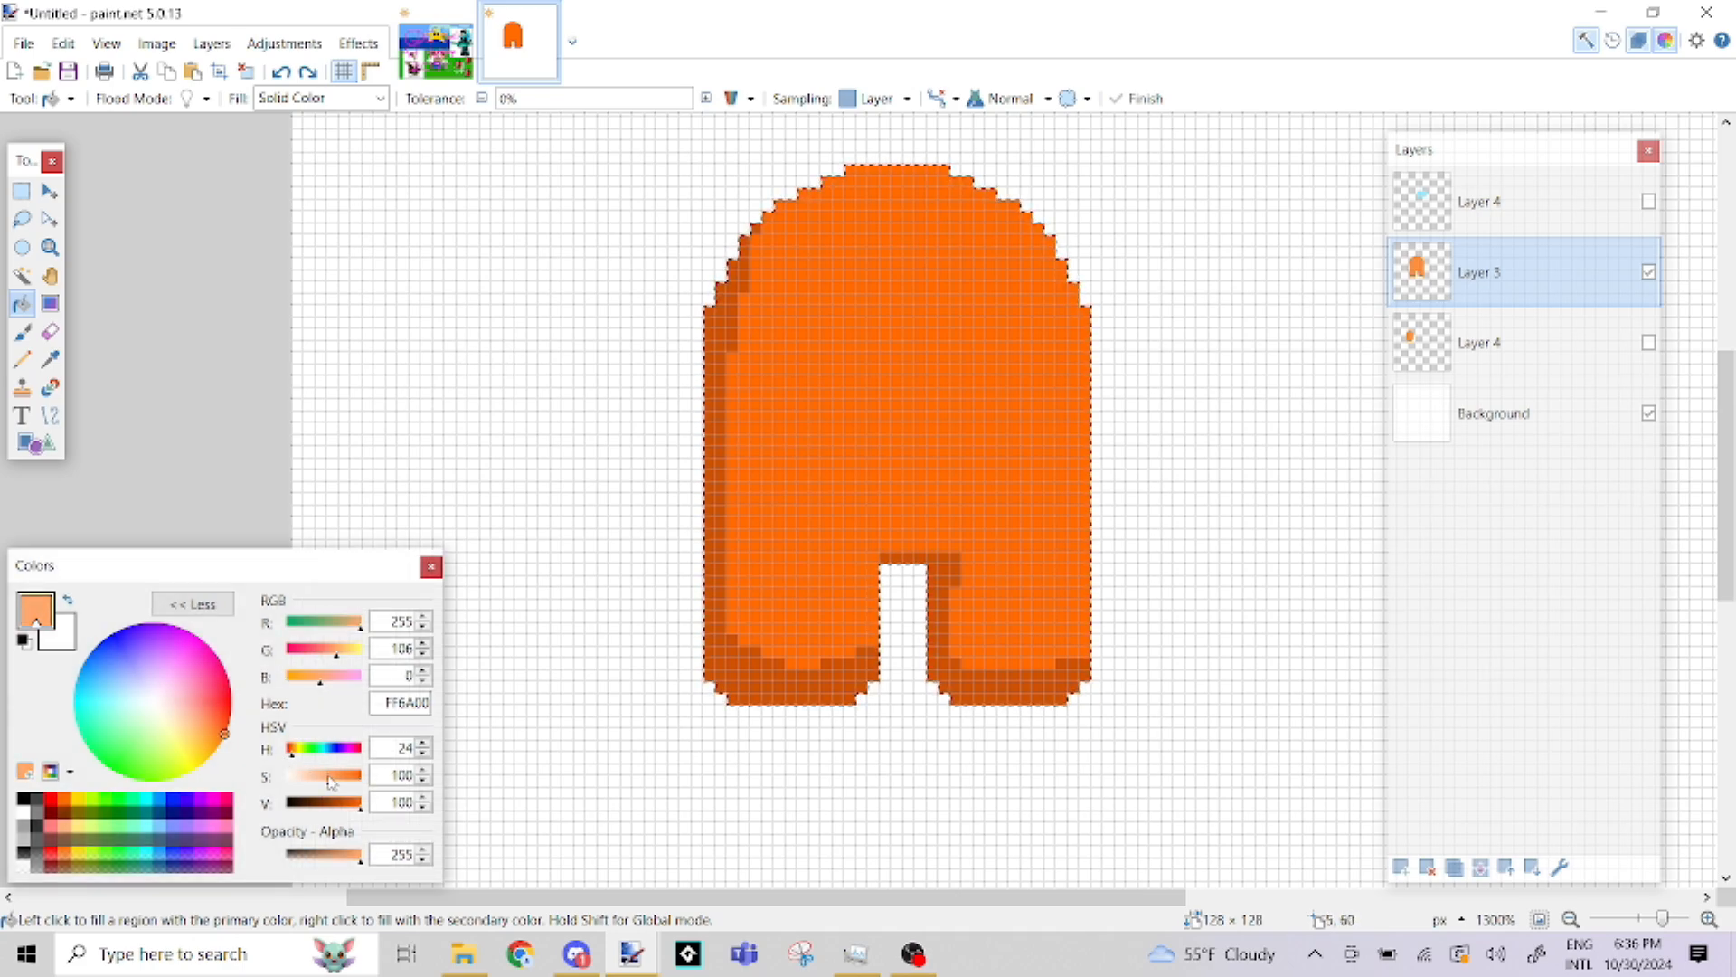
# Paint a solid light orange highlight patch on the upper right of the body with the Paintbrush
pyautogui.click(21, 333)
pyautogui.moveTo(995, 258)
pyautogui.mouseDown()
pyautogui.moveTo(1030, 300)
pyautogui.moveTo(1035, 357)
pyautogui.moveTo(968, 370)
pyautogui.moveTo(923, 314)
pyautogui.moveTo(903, 221)
pyautogui.moveTo(941, 229)
pyautogui.moveTo(994, 342)
pyautogui.mouseUp()
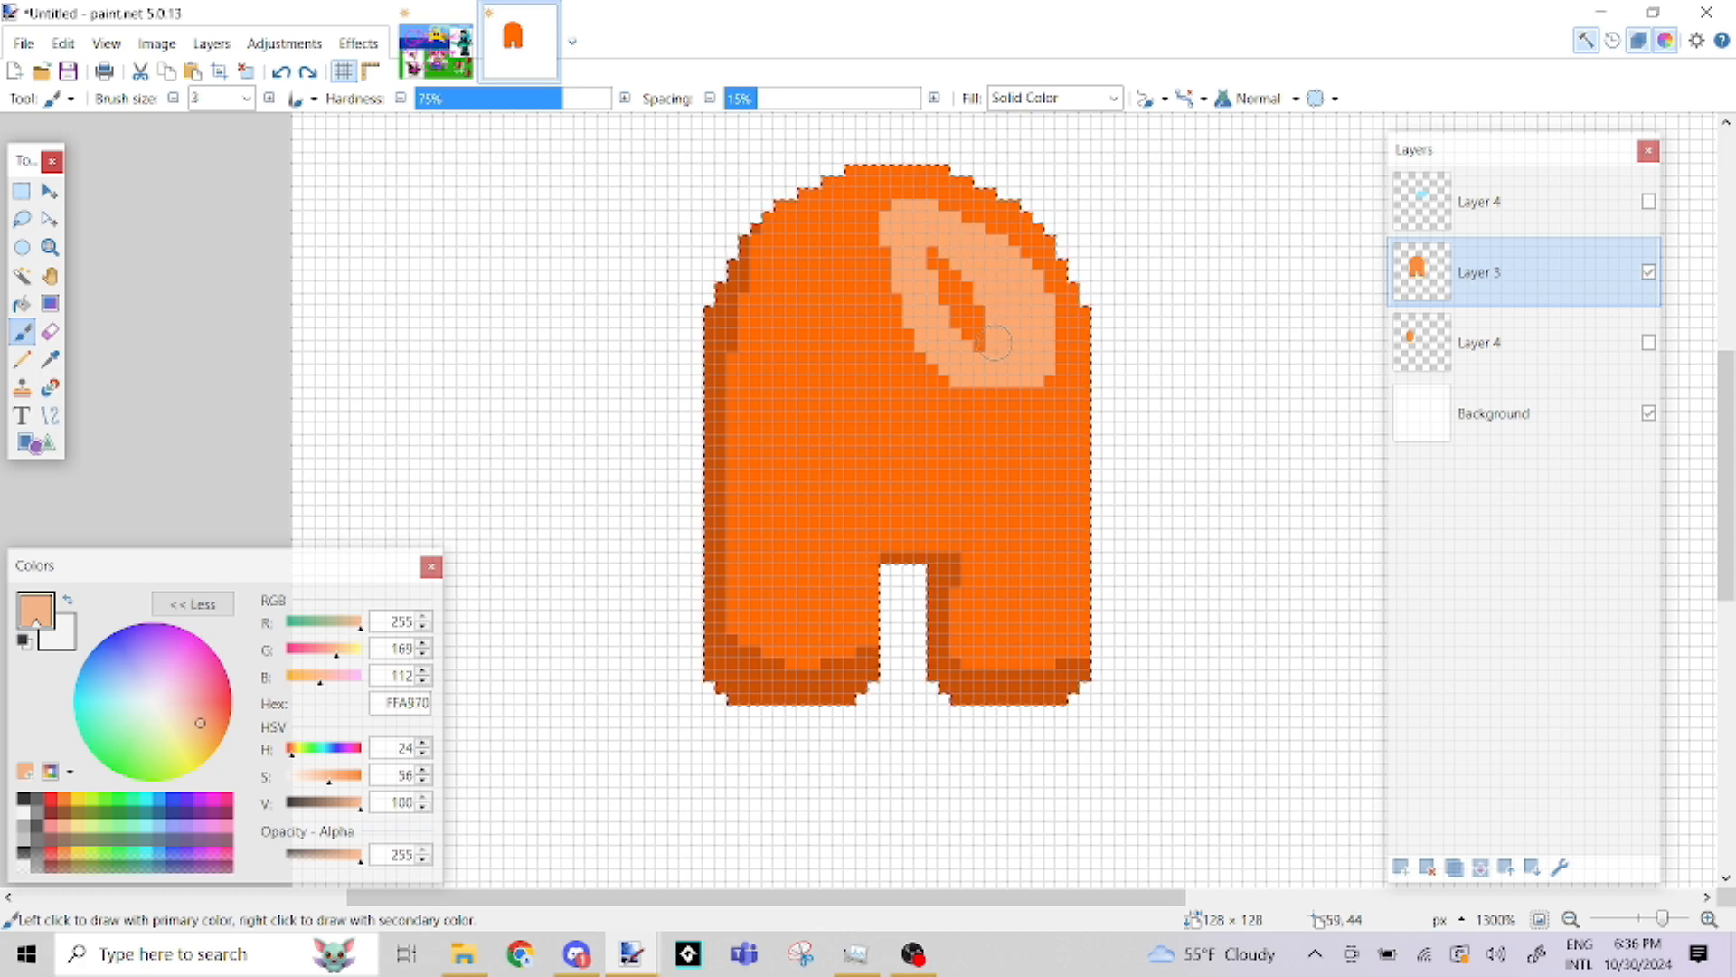
pyautogui.moveTo(941, 289)
pyautogui.mouseDown()
pyautogui.moveTo(925, 253)
pyautogui.moveTo(984, 336)
pyautogui.mouseUp()
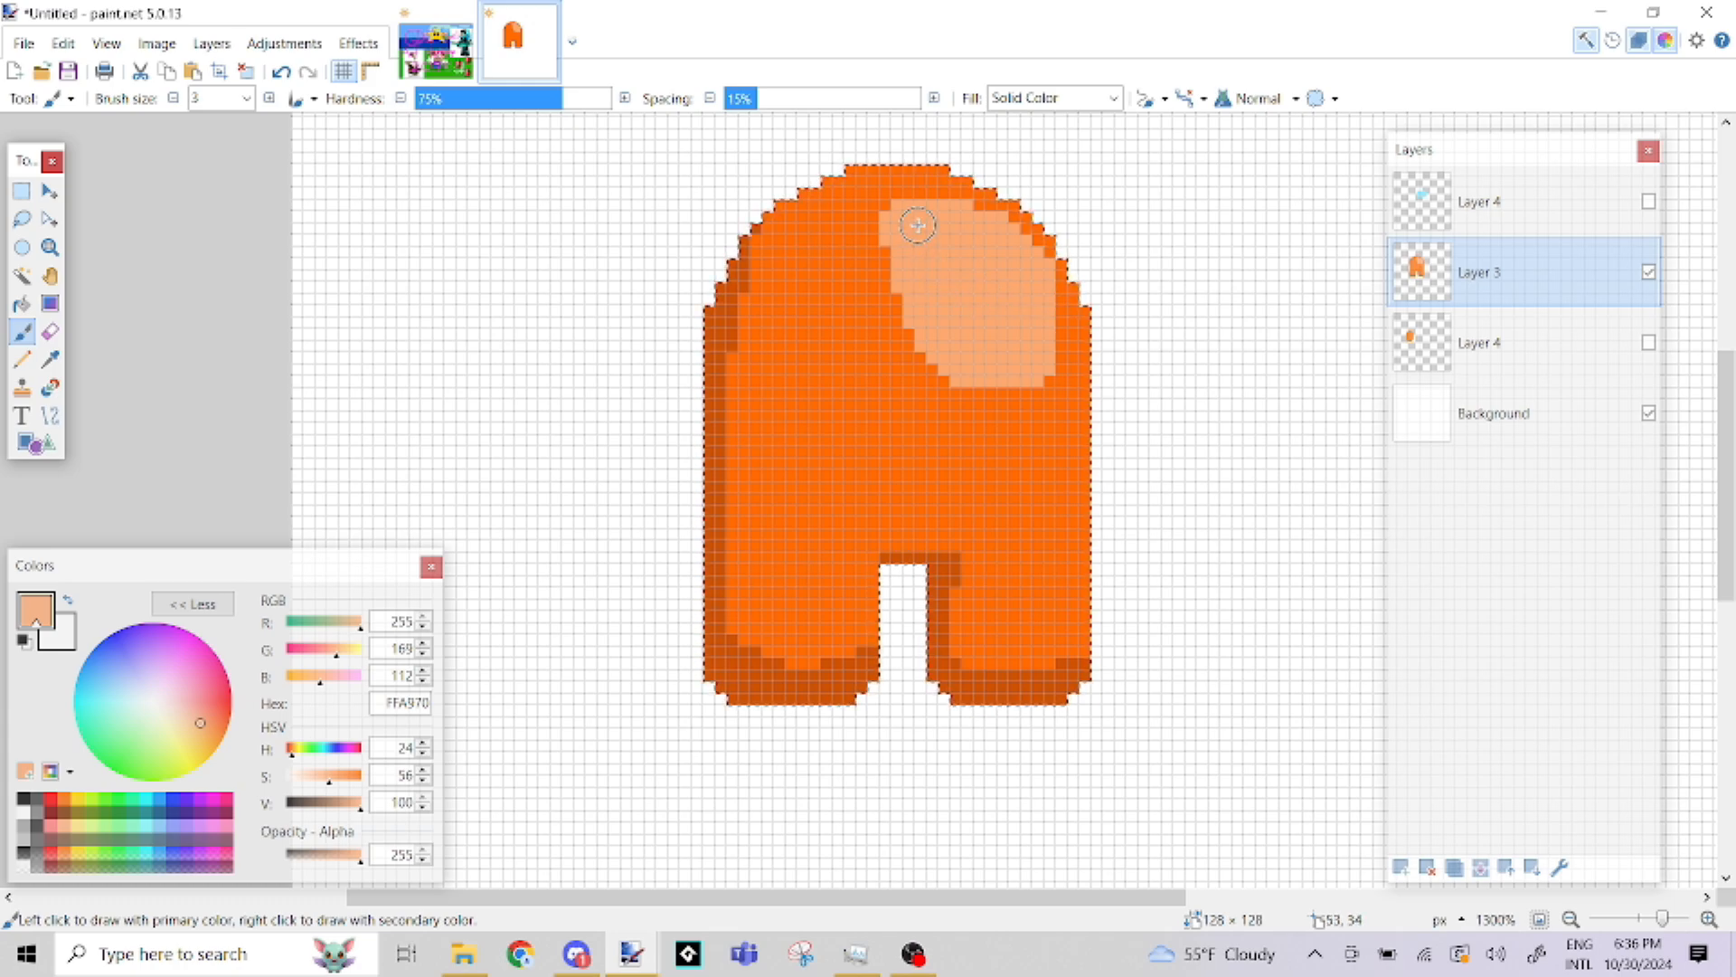
# Show the visor layer, hide the body's Layer 3 and clear the selection
pyautogui.click(1649, 202)
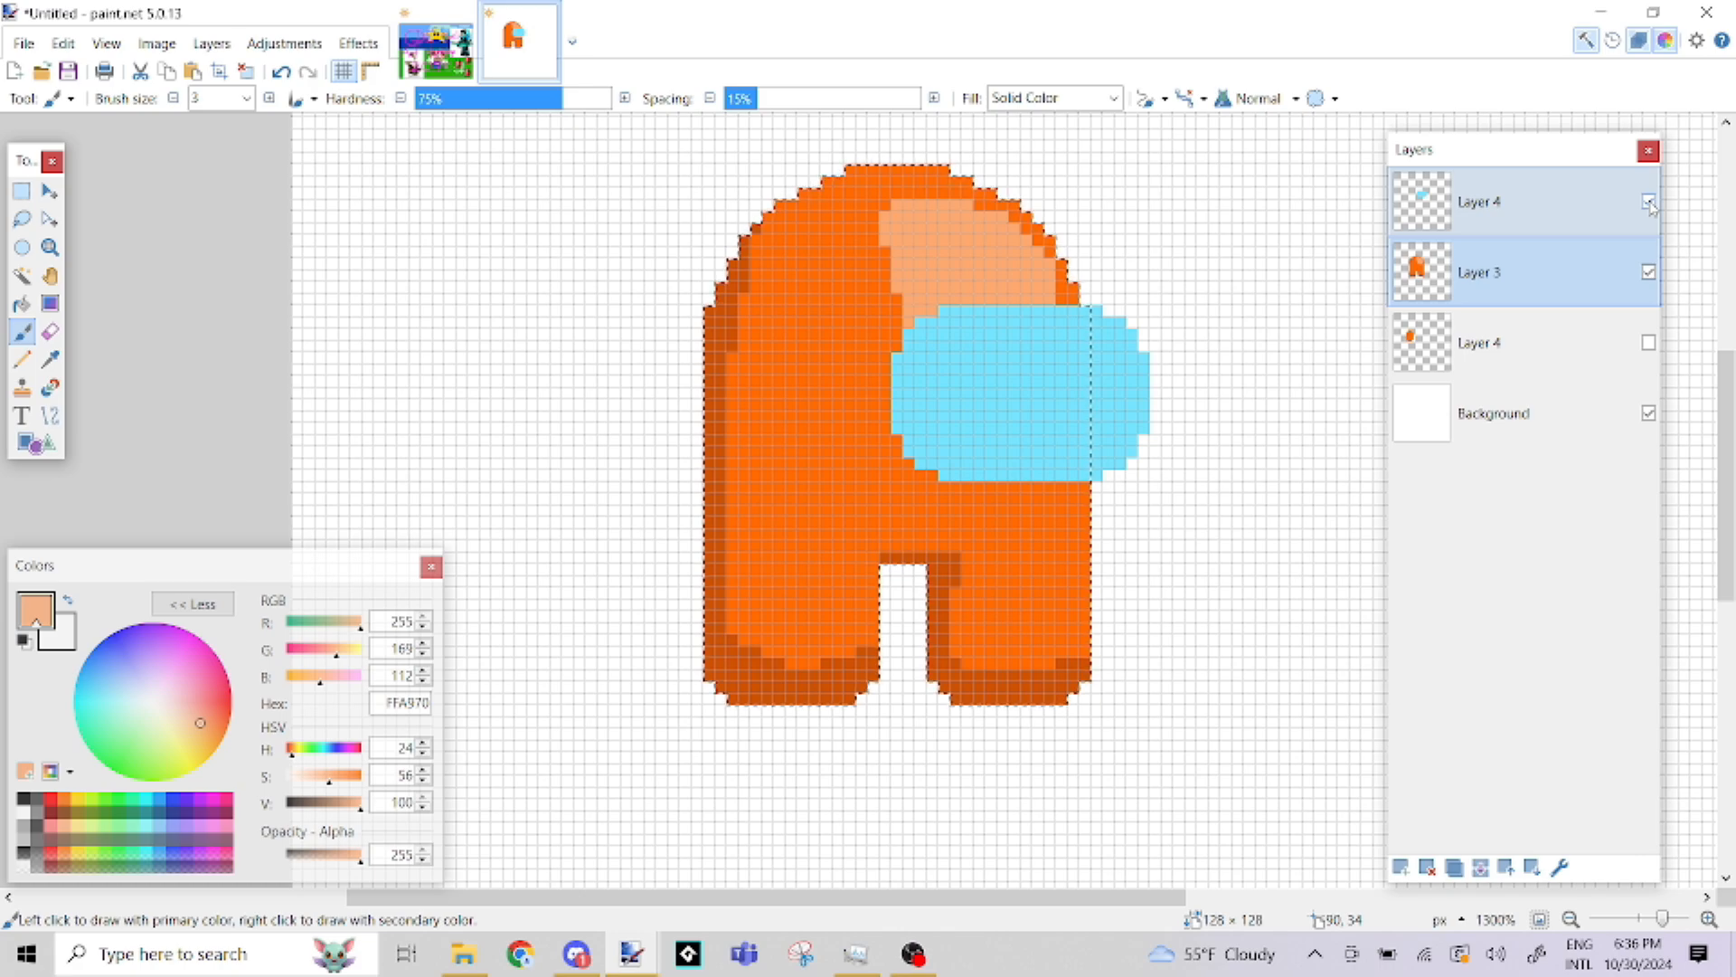
pyautogui.click(1649, 272)
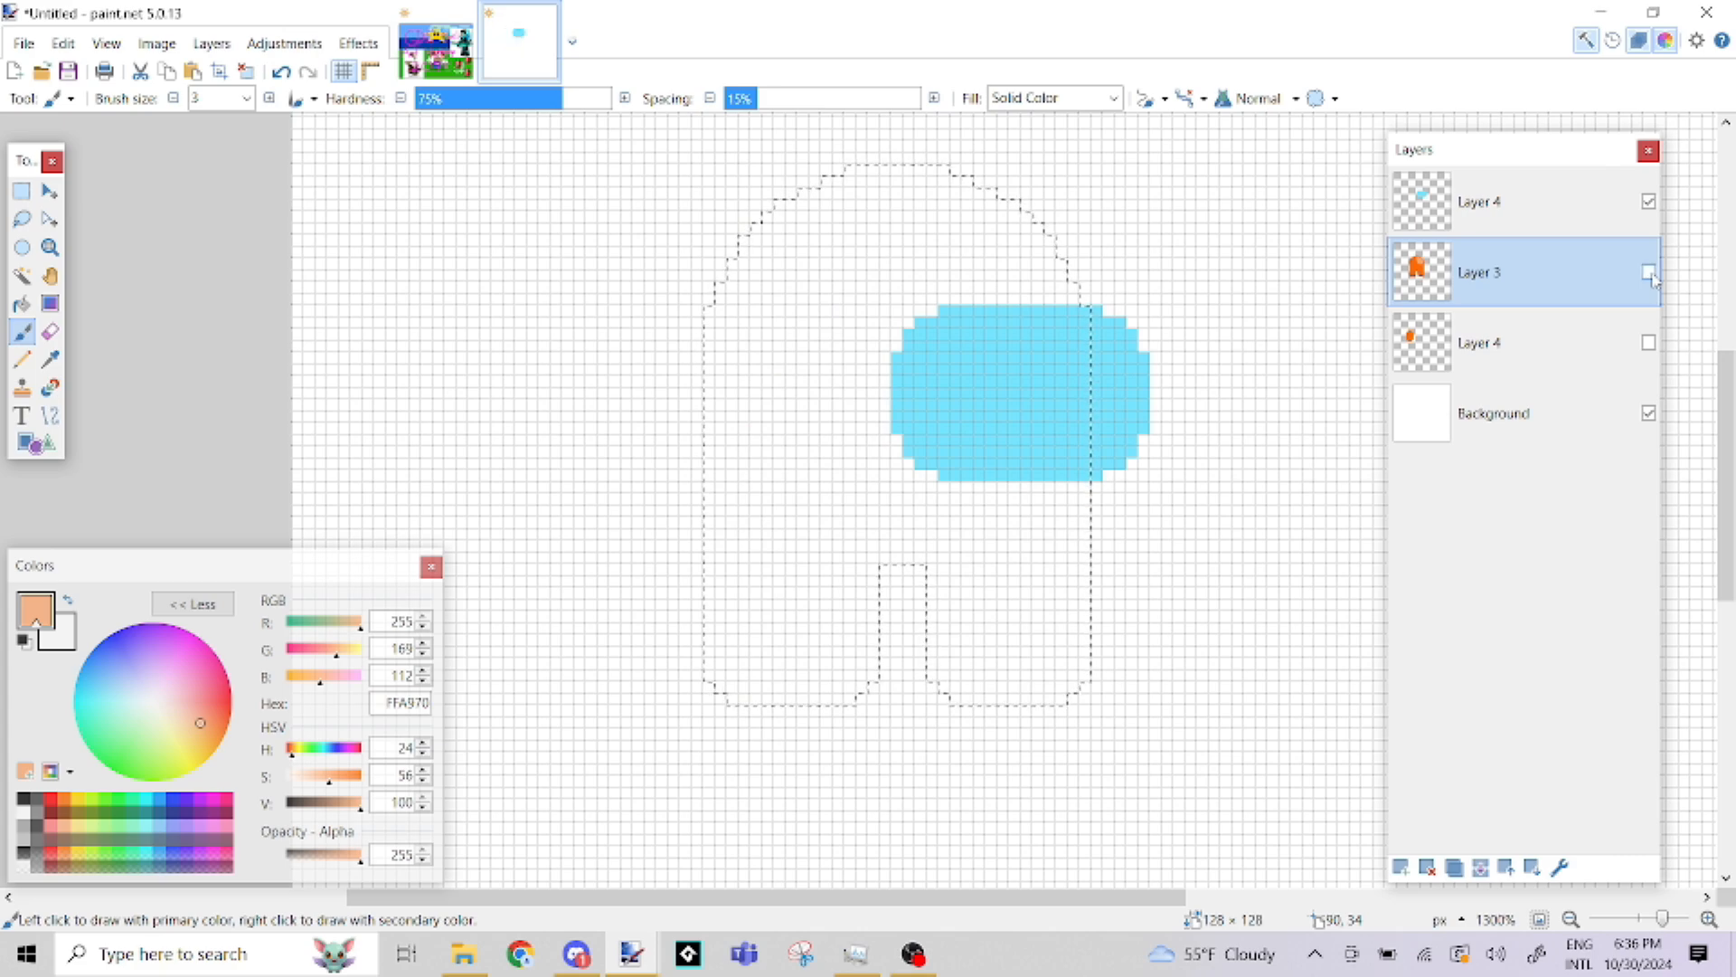
pyautogui.click(18, 194)
pyautogui.hotkey('ctrl', 'd')
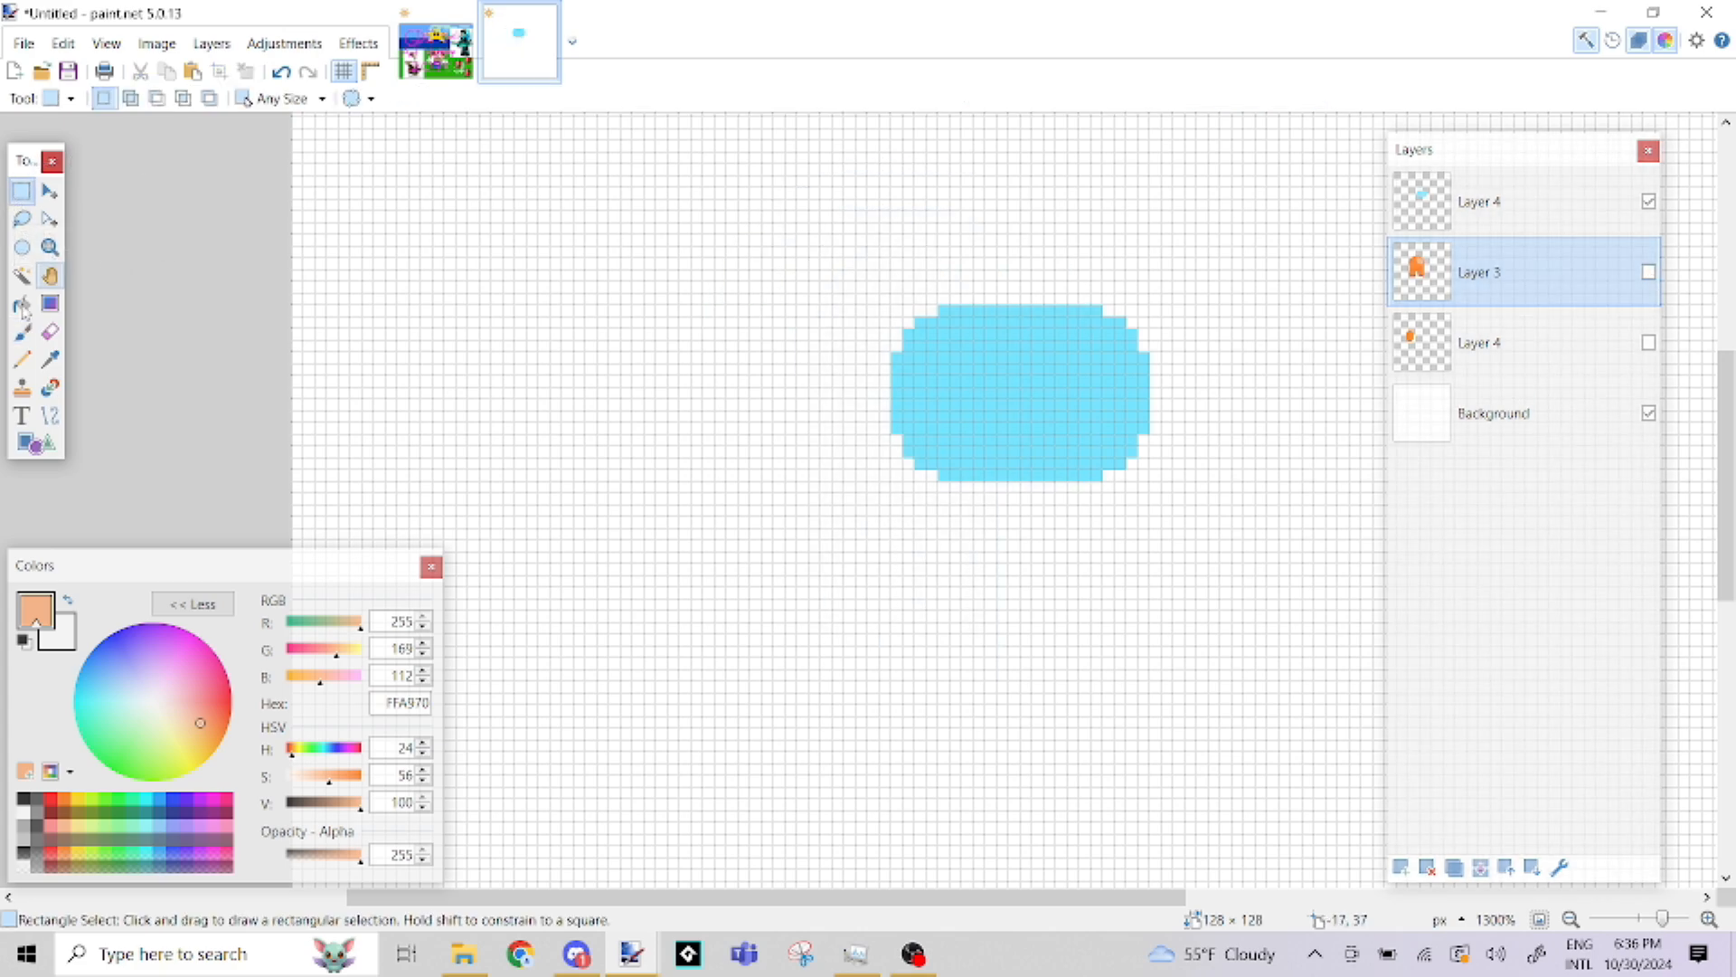
# Make the visor's layer active, select the whole light-blue visor with the Magic Wand and switch to the Color Picker
pyautogui.click(21, 280)
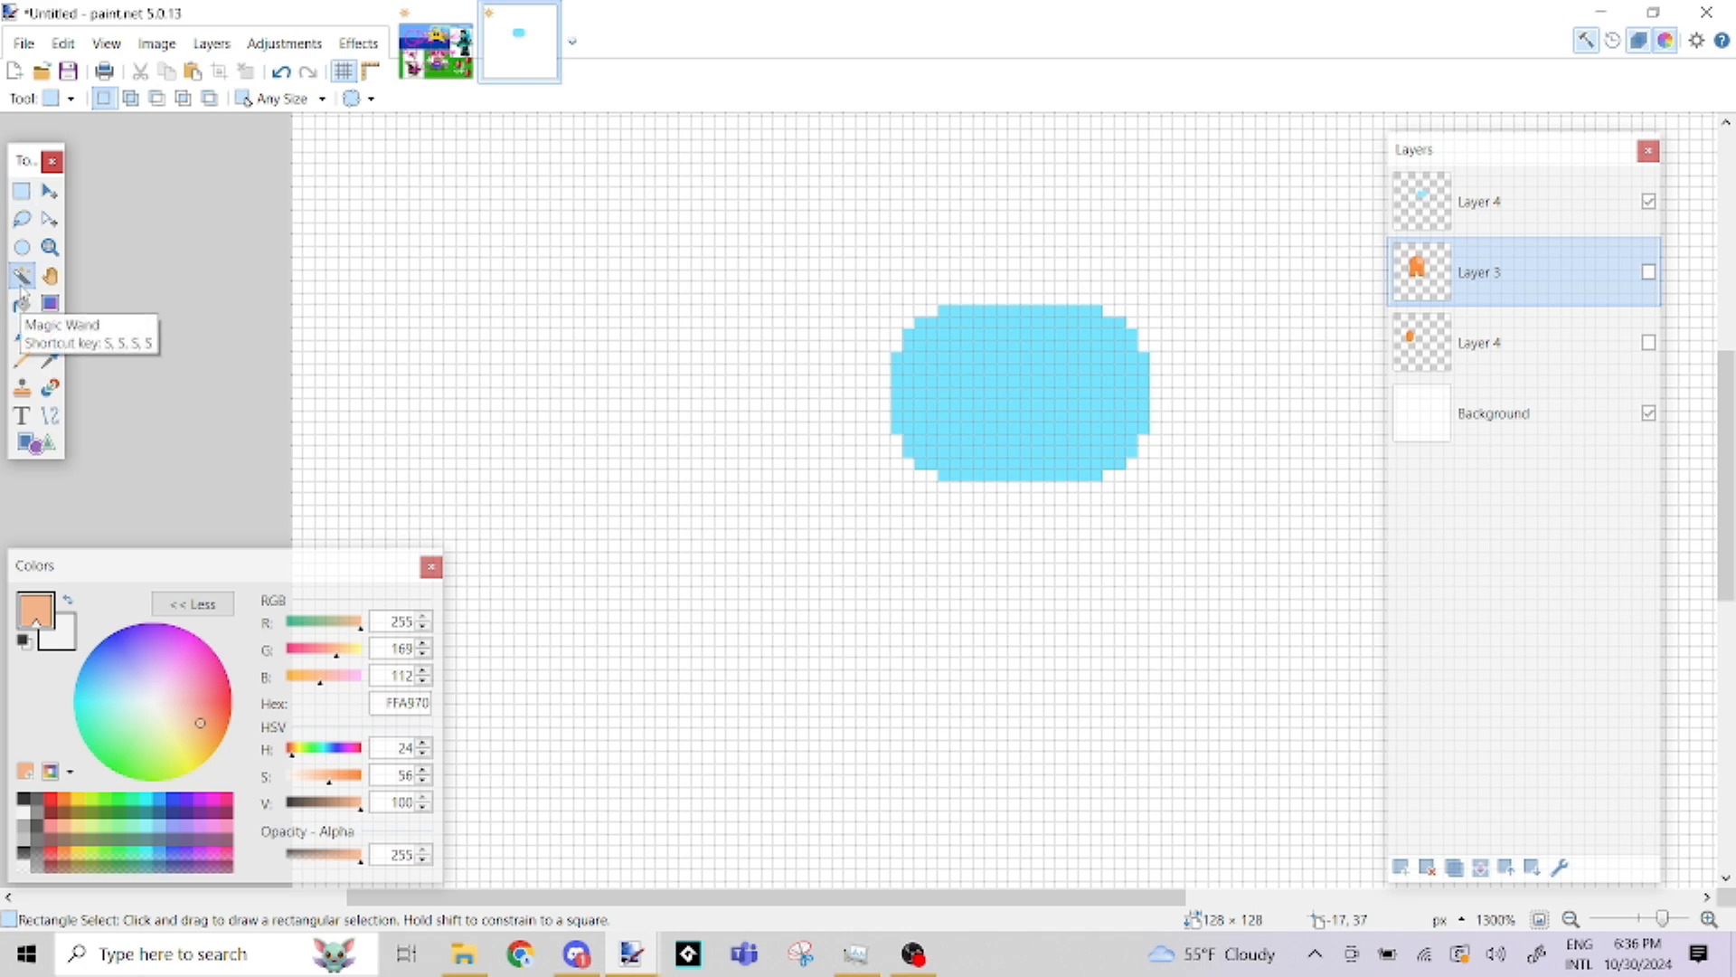
pyautogui.click(1047, 366)
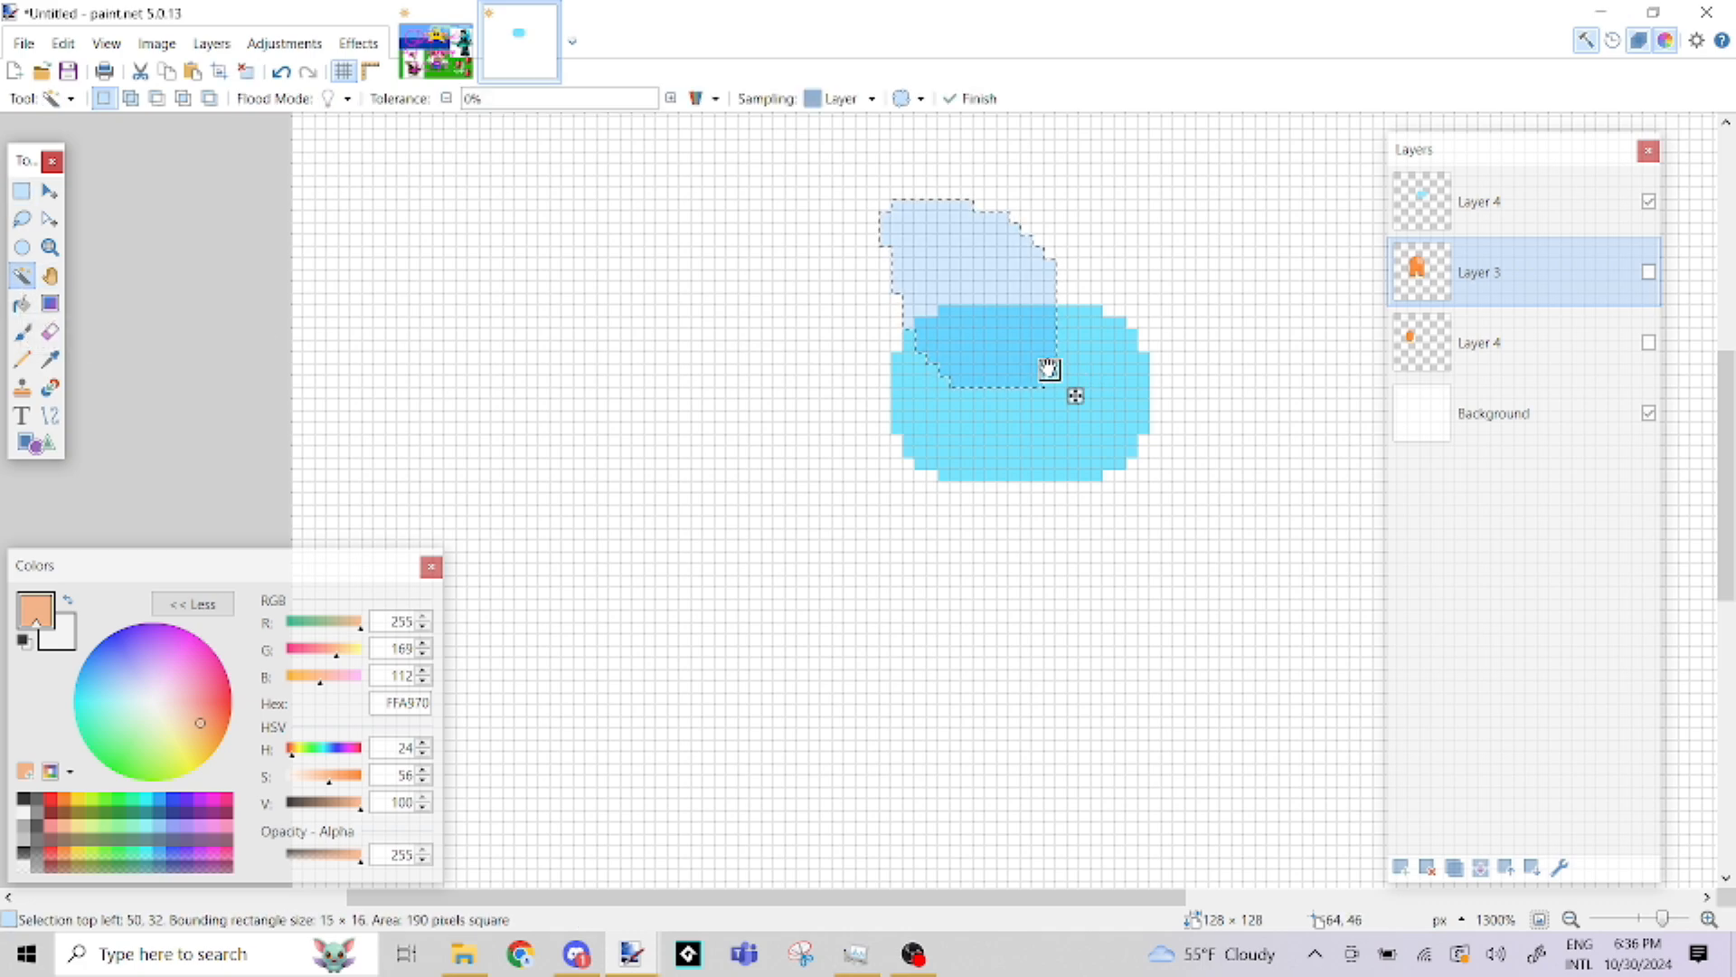
pyautogui.click(814, 288)
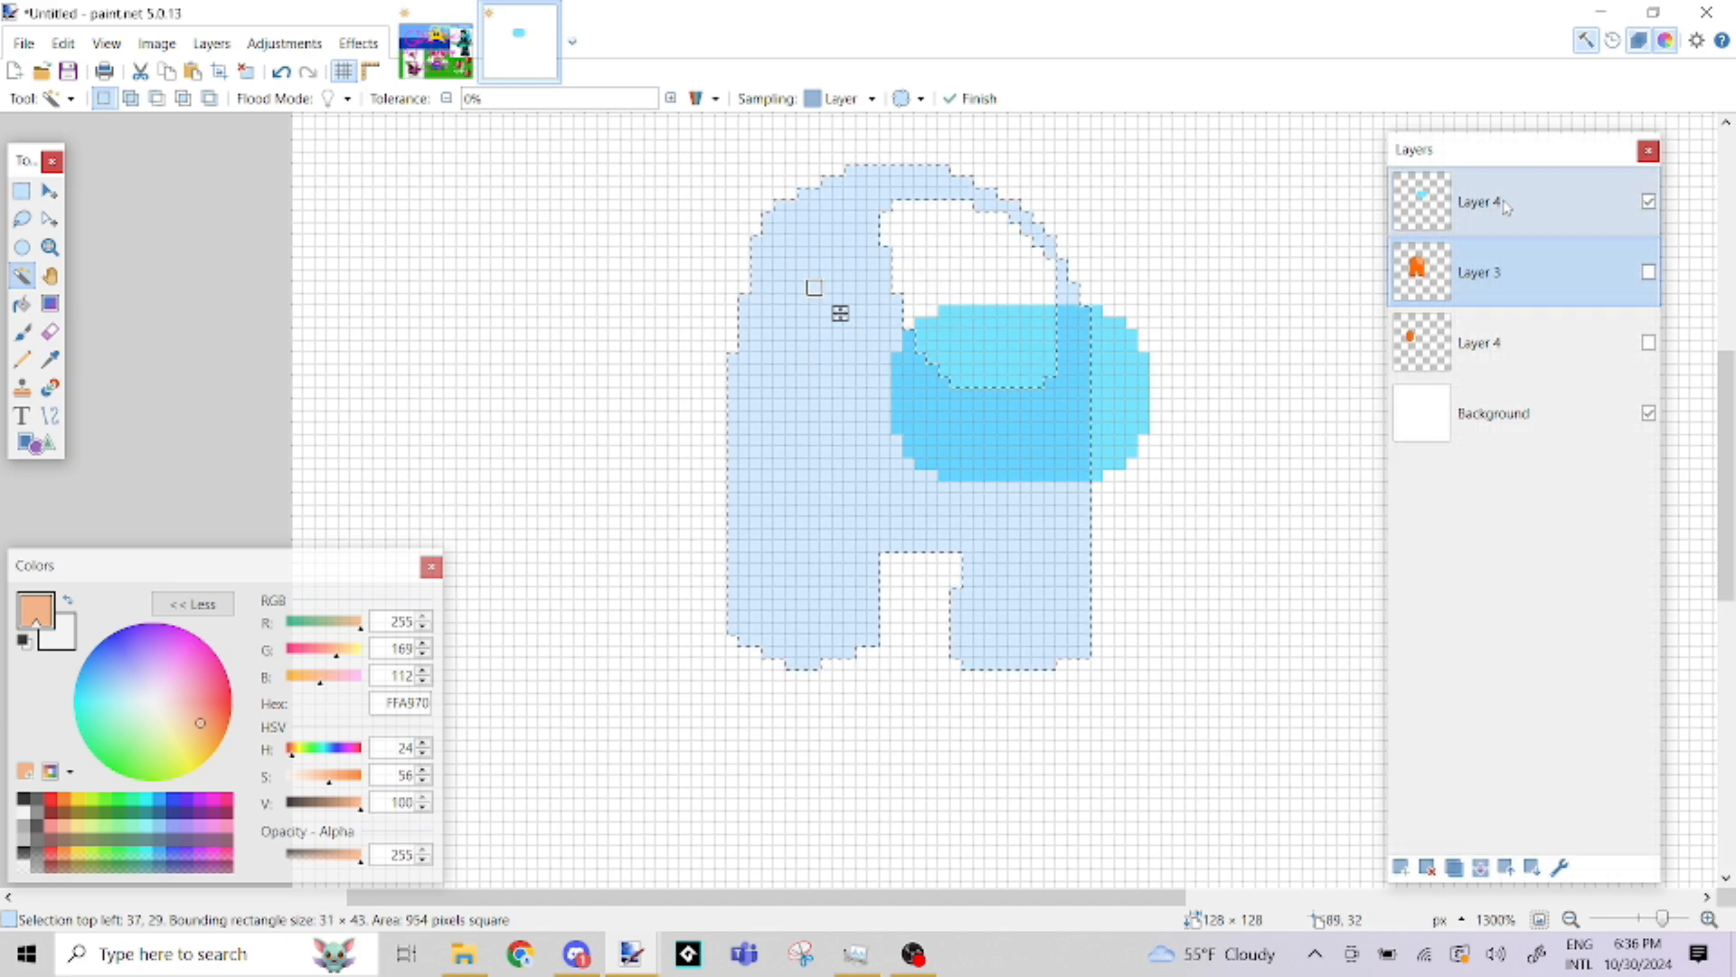
pyautogui.click(1574, 205)
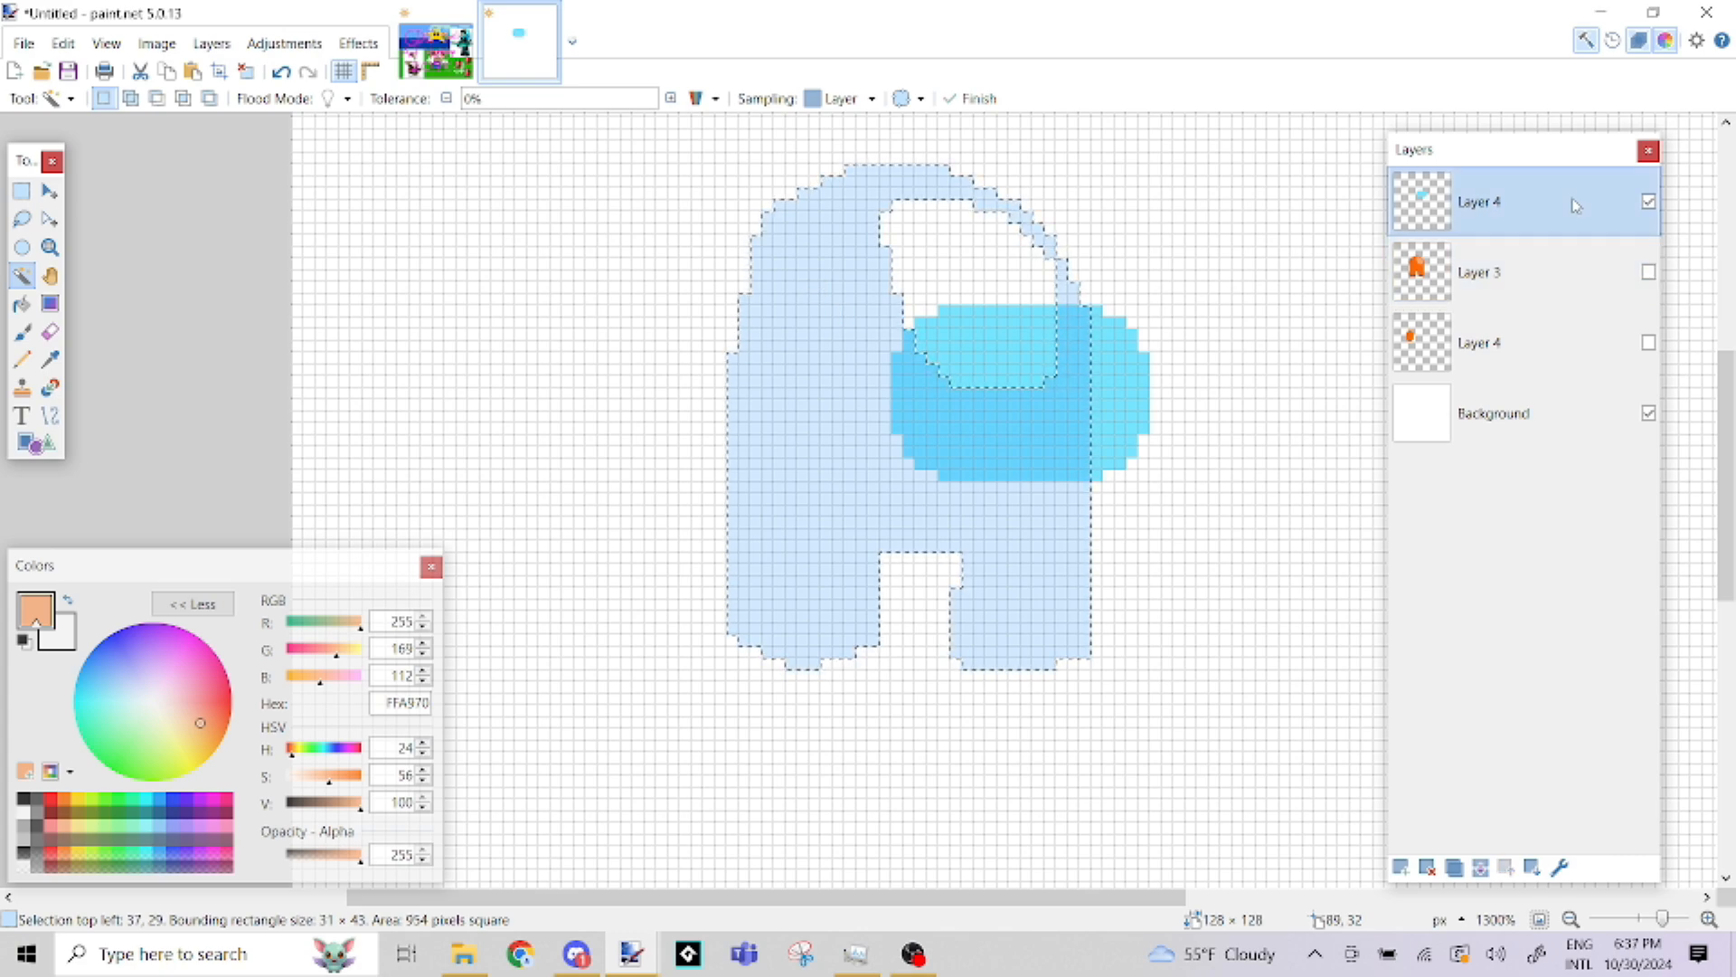
pyautogui.click(977, 427)
pyautogui.click(50, 359)
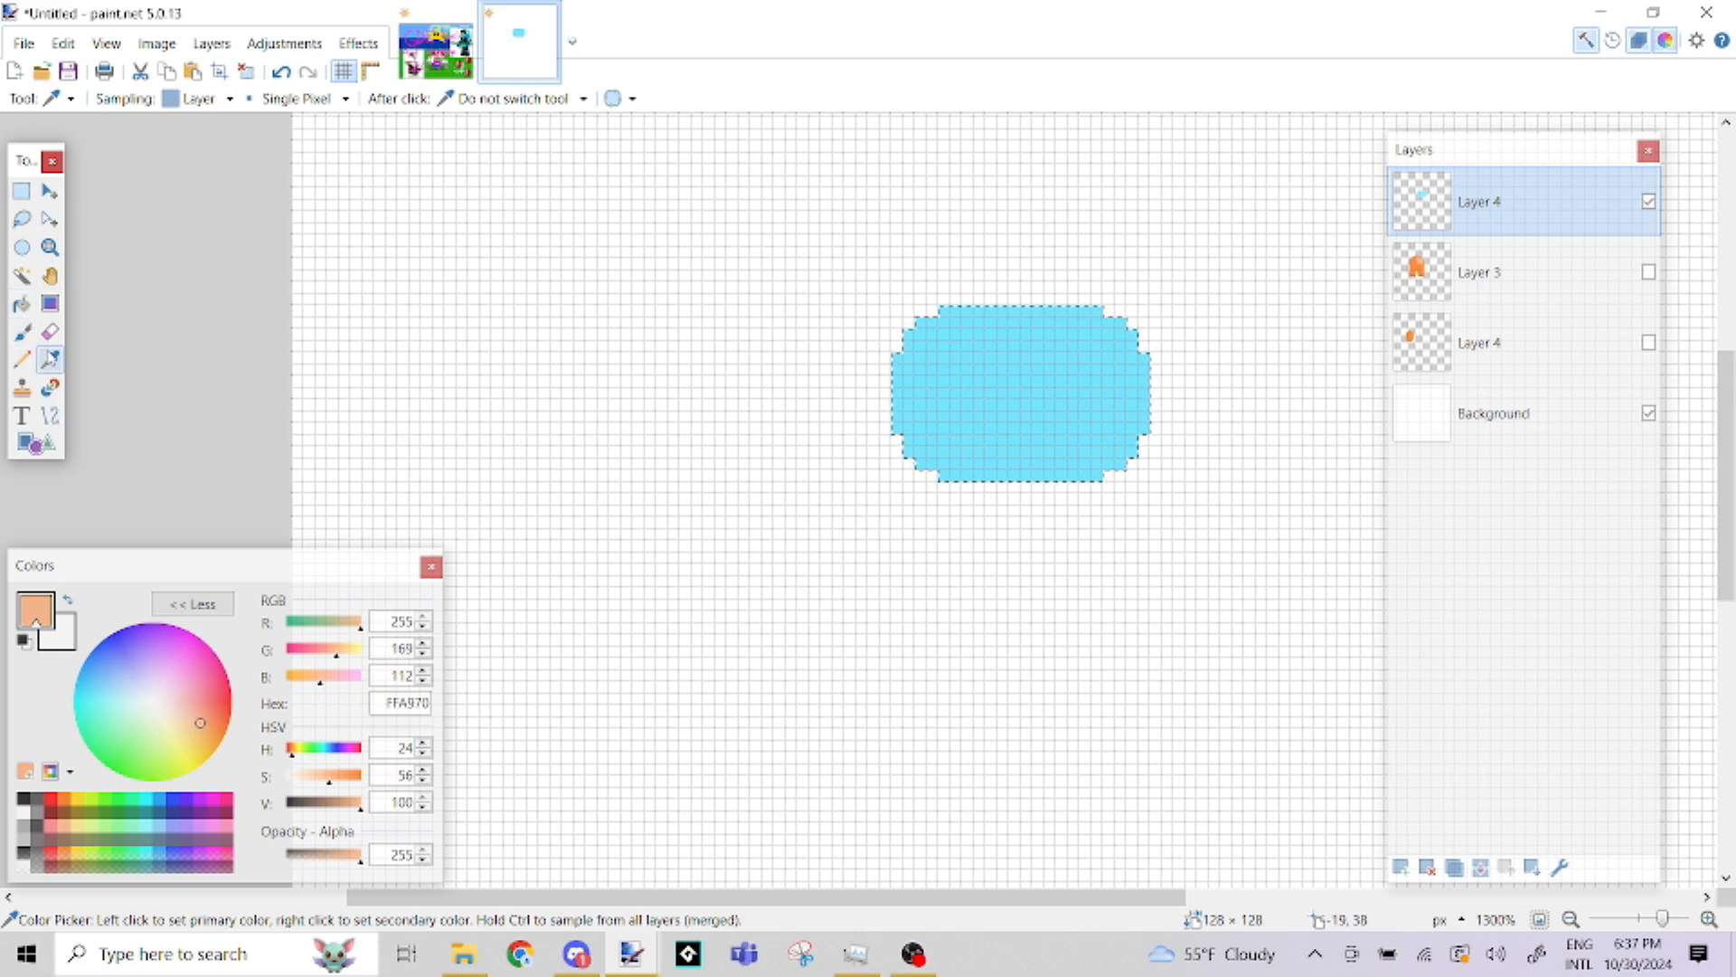
# Sample the visor's light blue 75E3FF as the primary colour and lower its value to 79 for the darker blue 5CB3C9
pyautogui.click(961, 377)
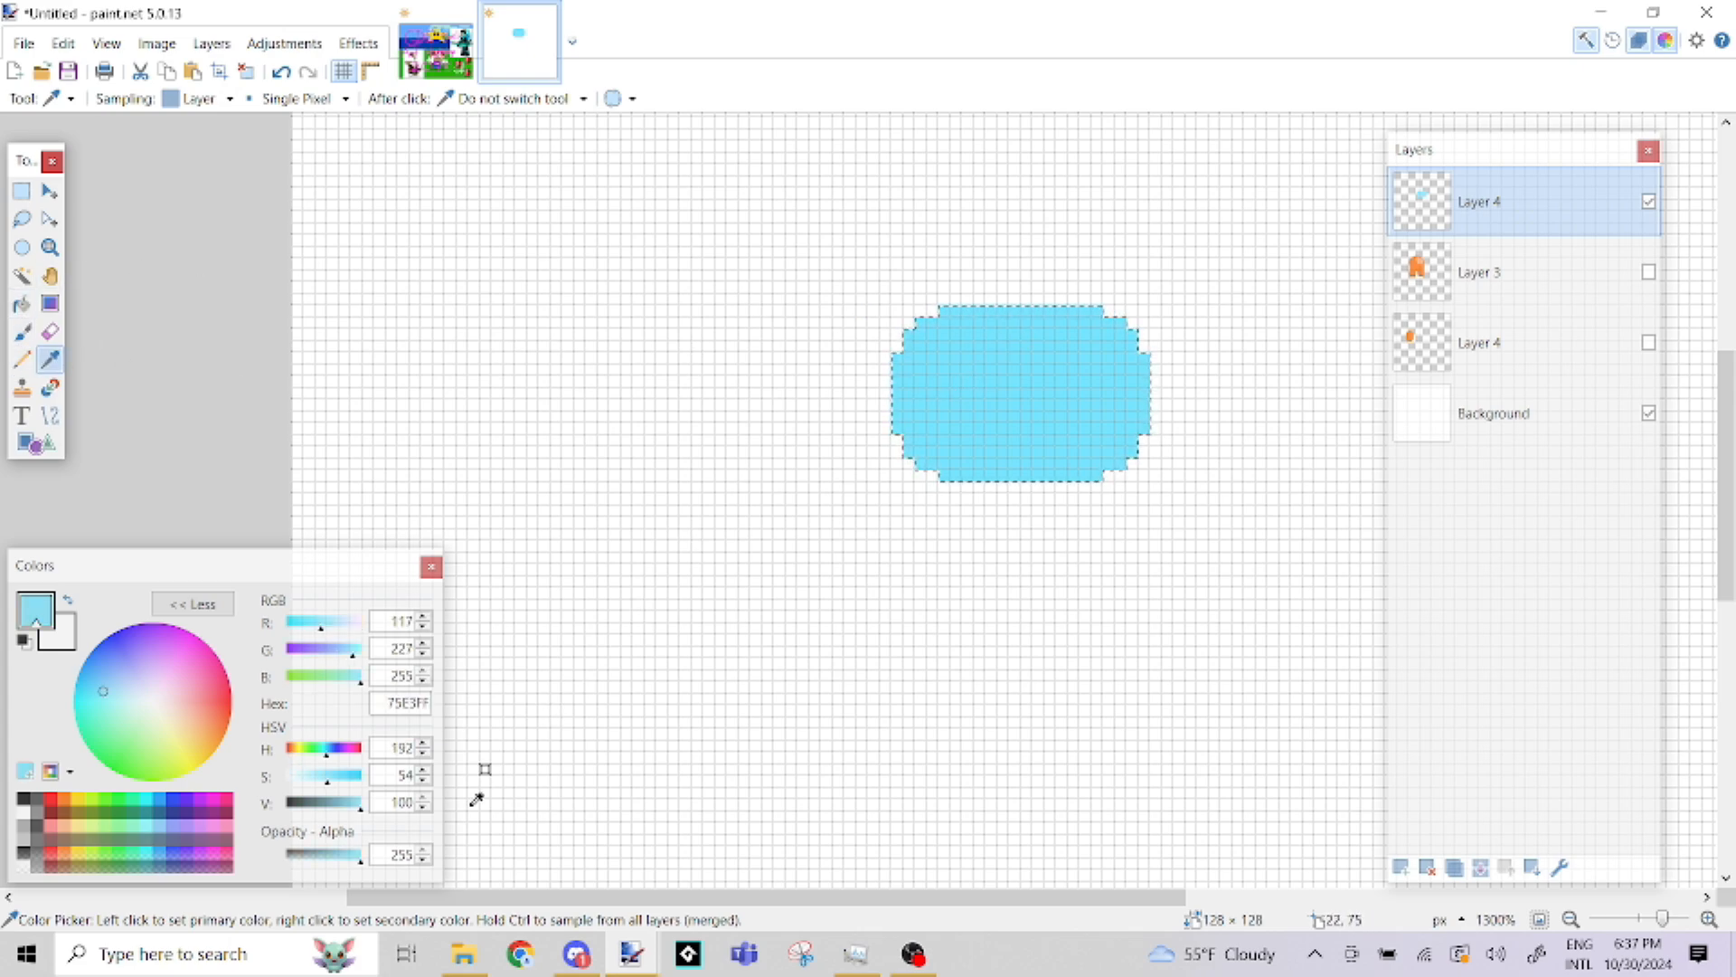
pyautogui.click(348, 806)
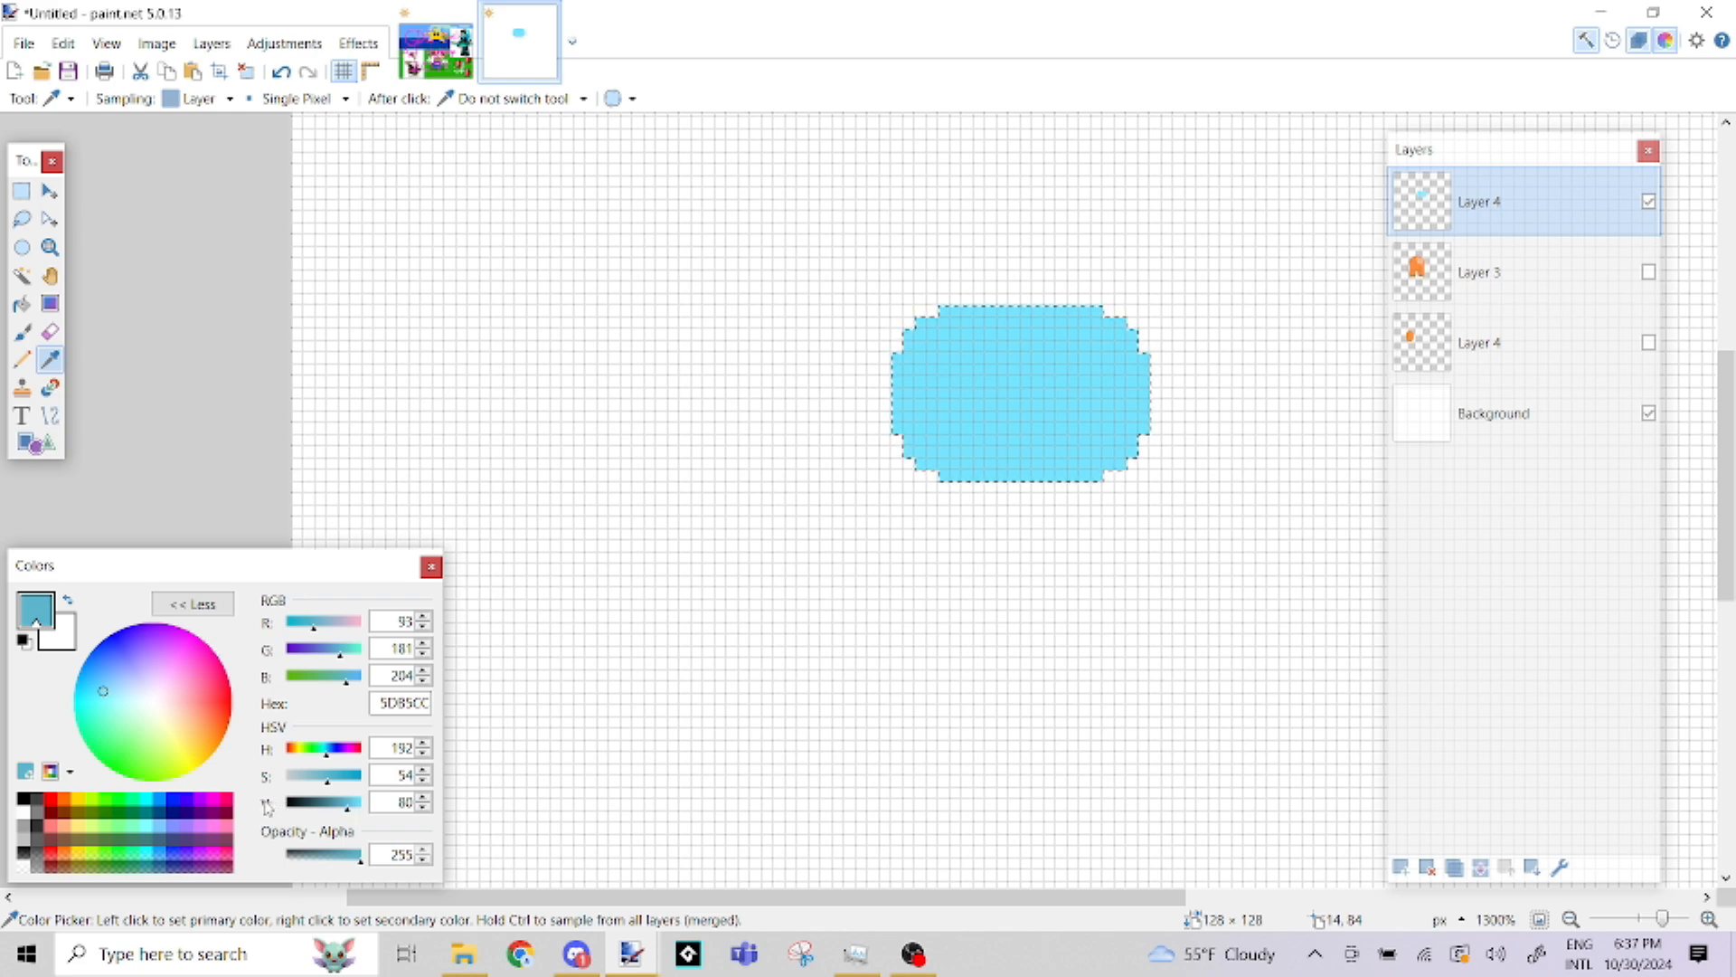
pyautogui.click(349, 808)
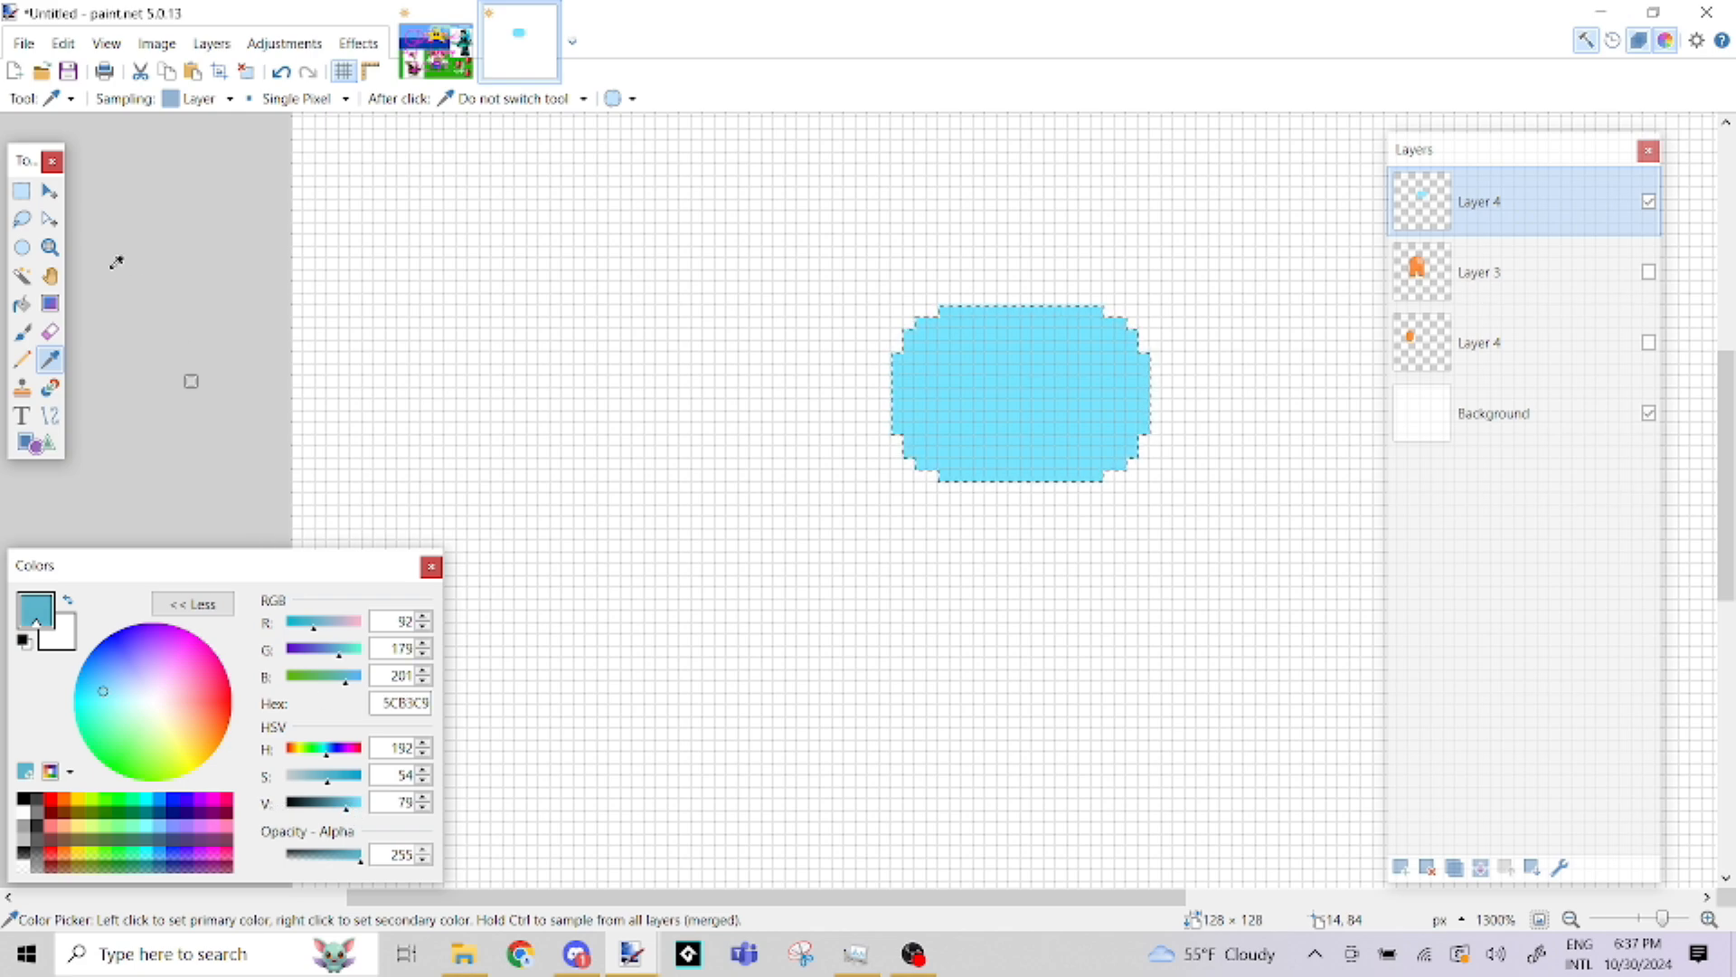
# Paint a darker blue shadow along the left and bottom edges of the visor with the Paintbrush
pyautogui.click(22, 333)
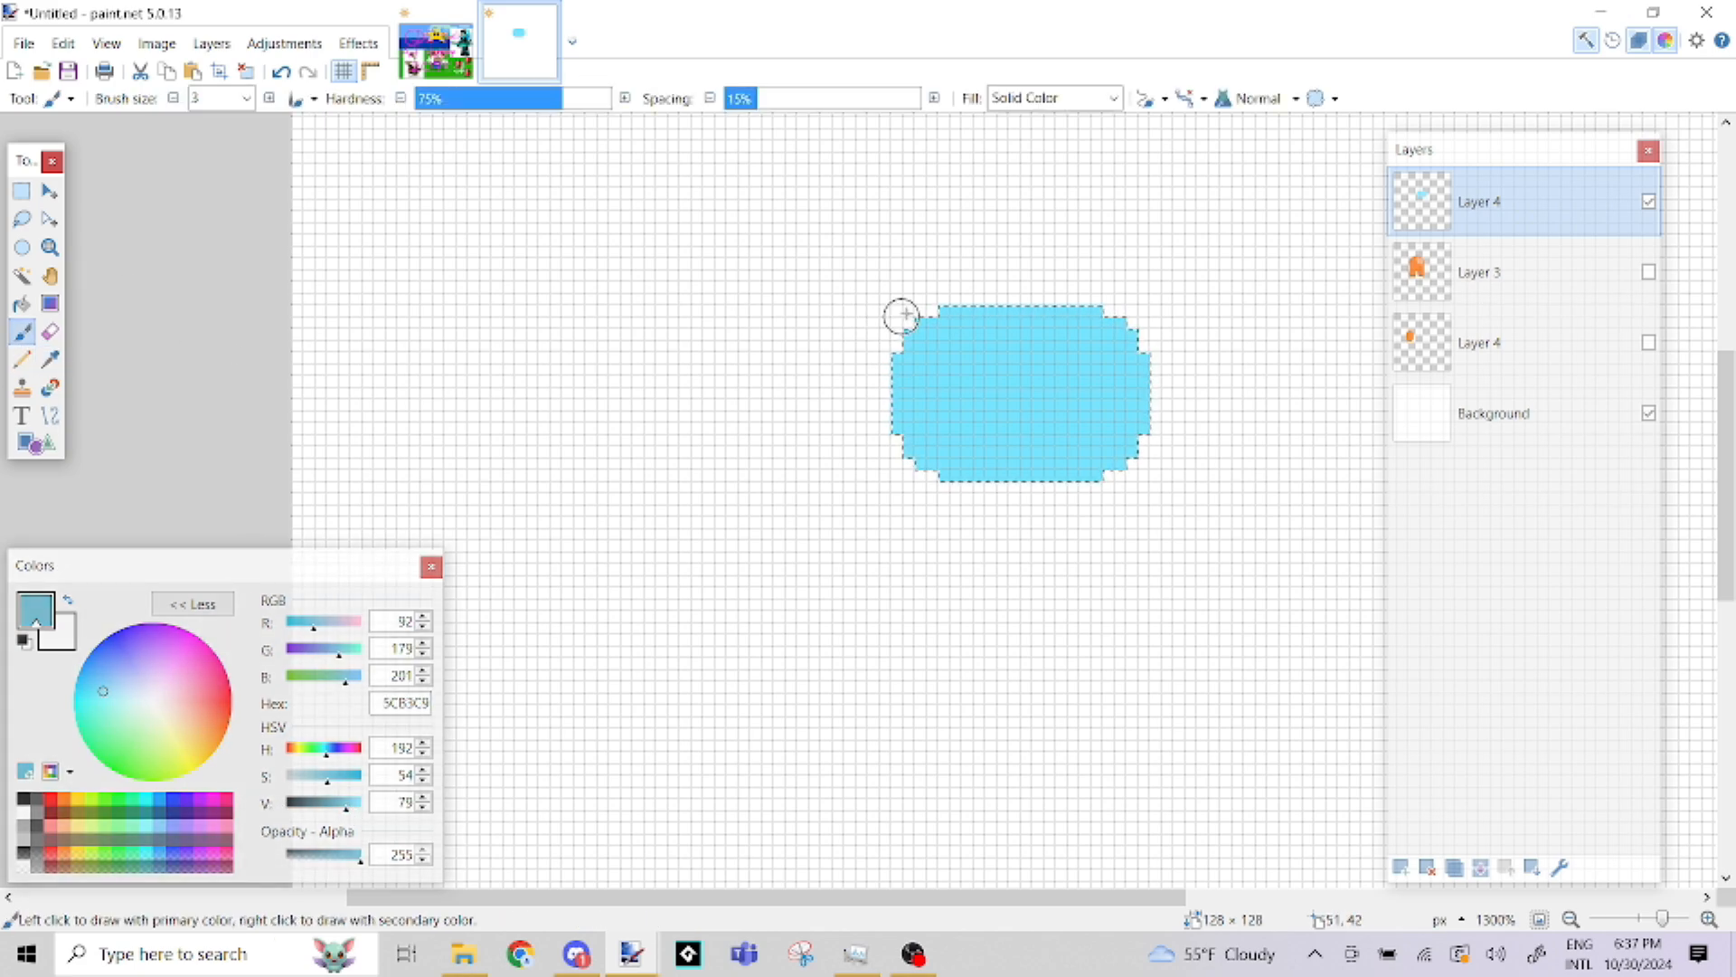
pyautogui.moveTo(907, 316); pyautogui.dragTo(882, 368)
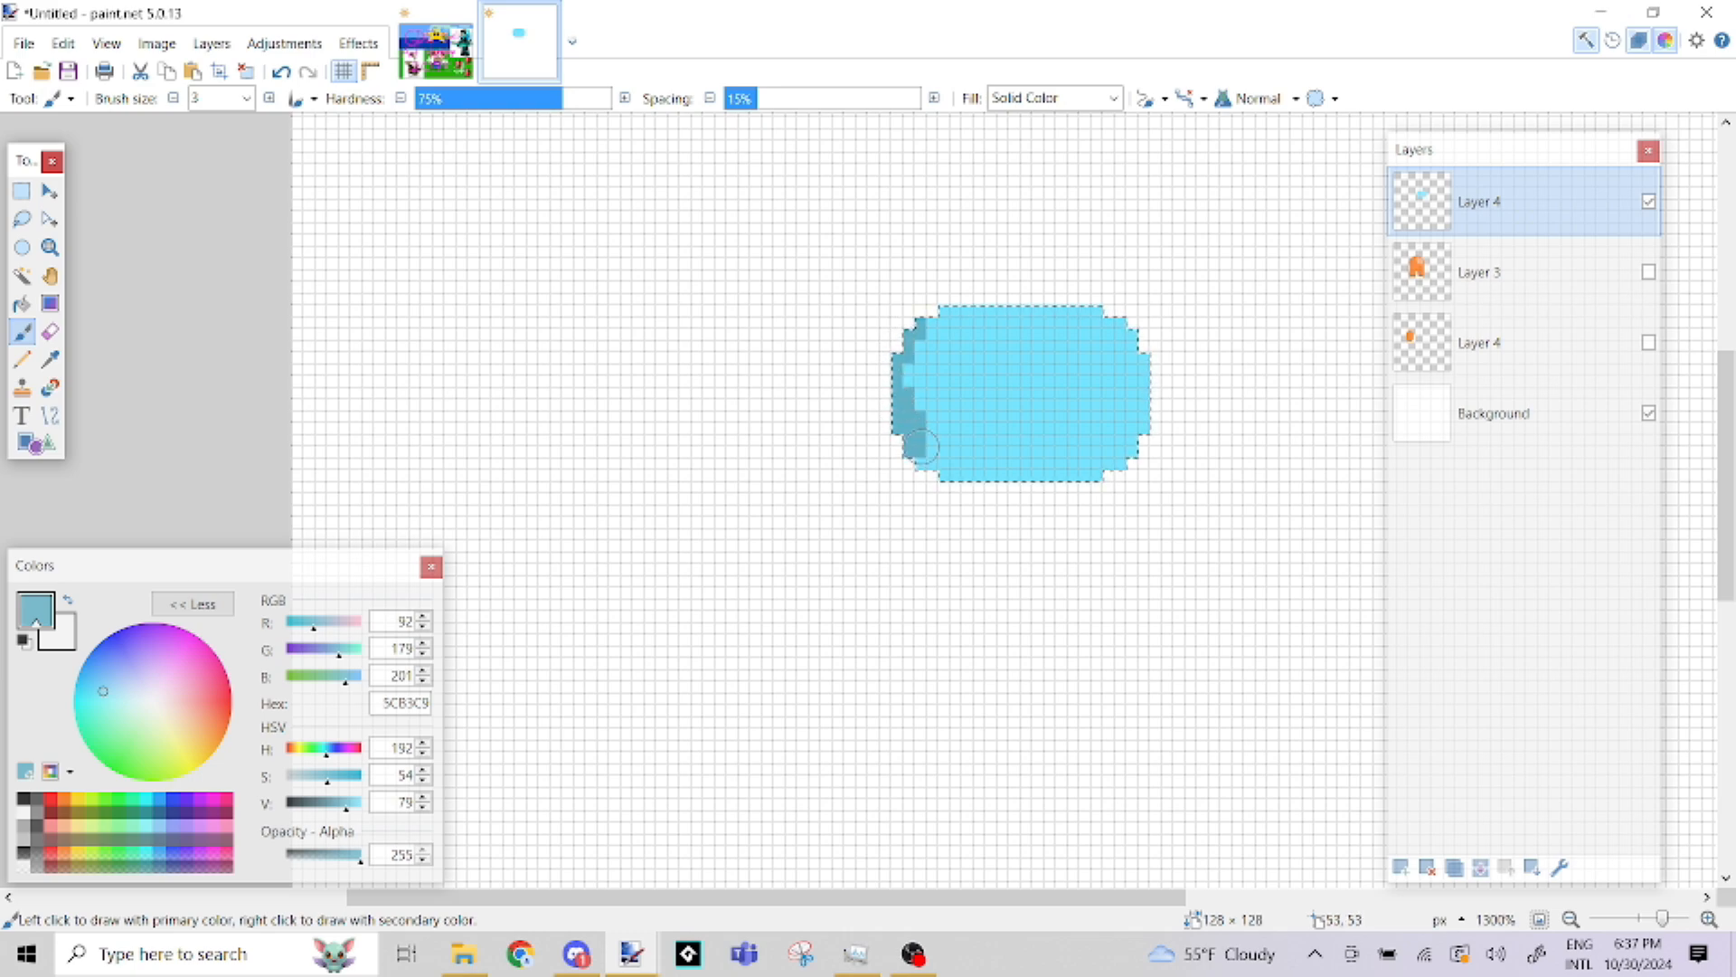
pyautogui.moveTo(954, 459); pyautogui.dragTo(1134, 444)
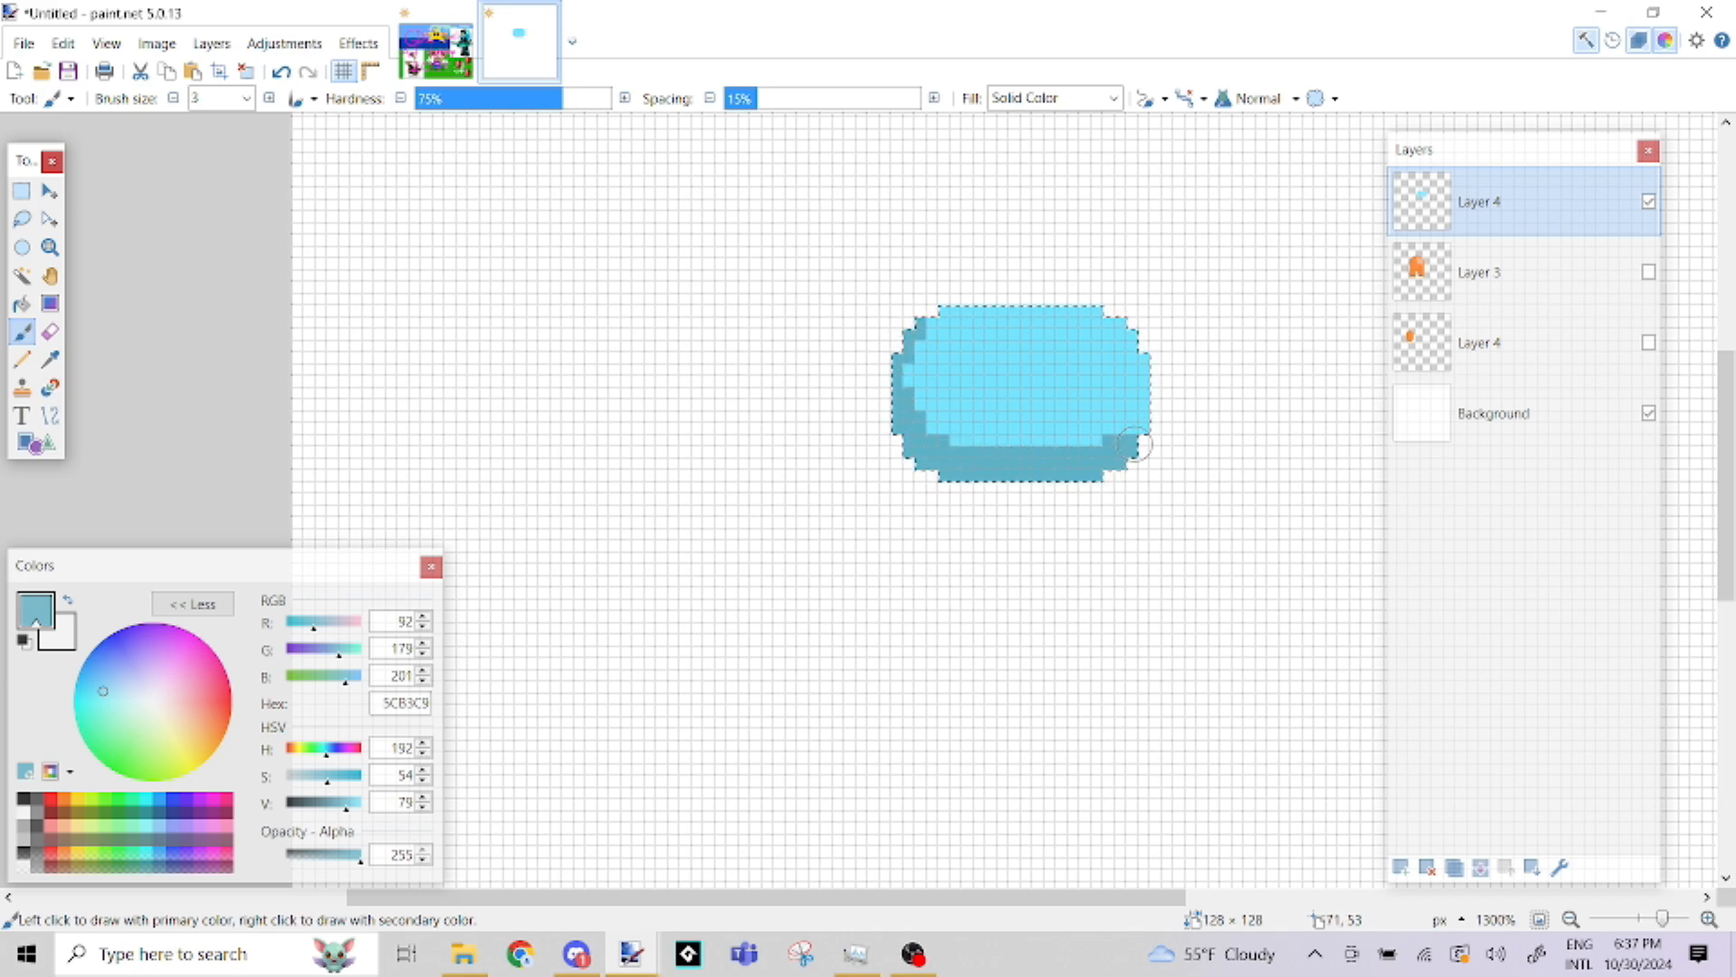
pyautogui.moveTo(891, 379); pyautogui.dragTo(895, 365)
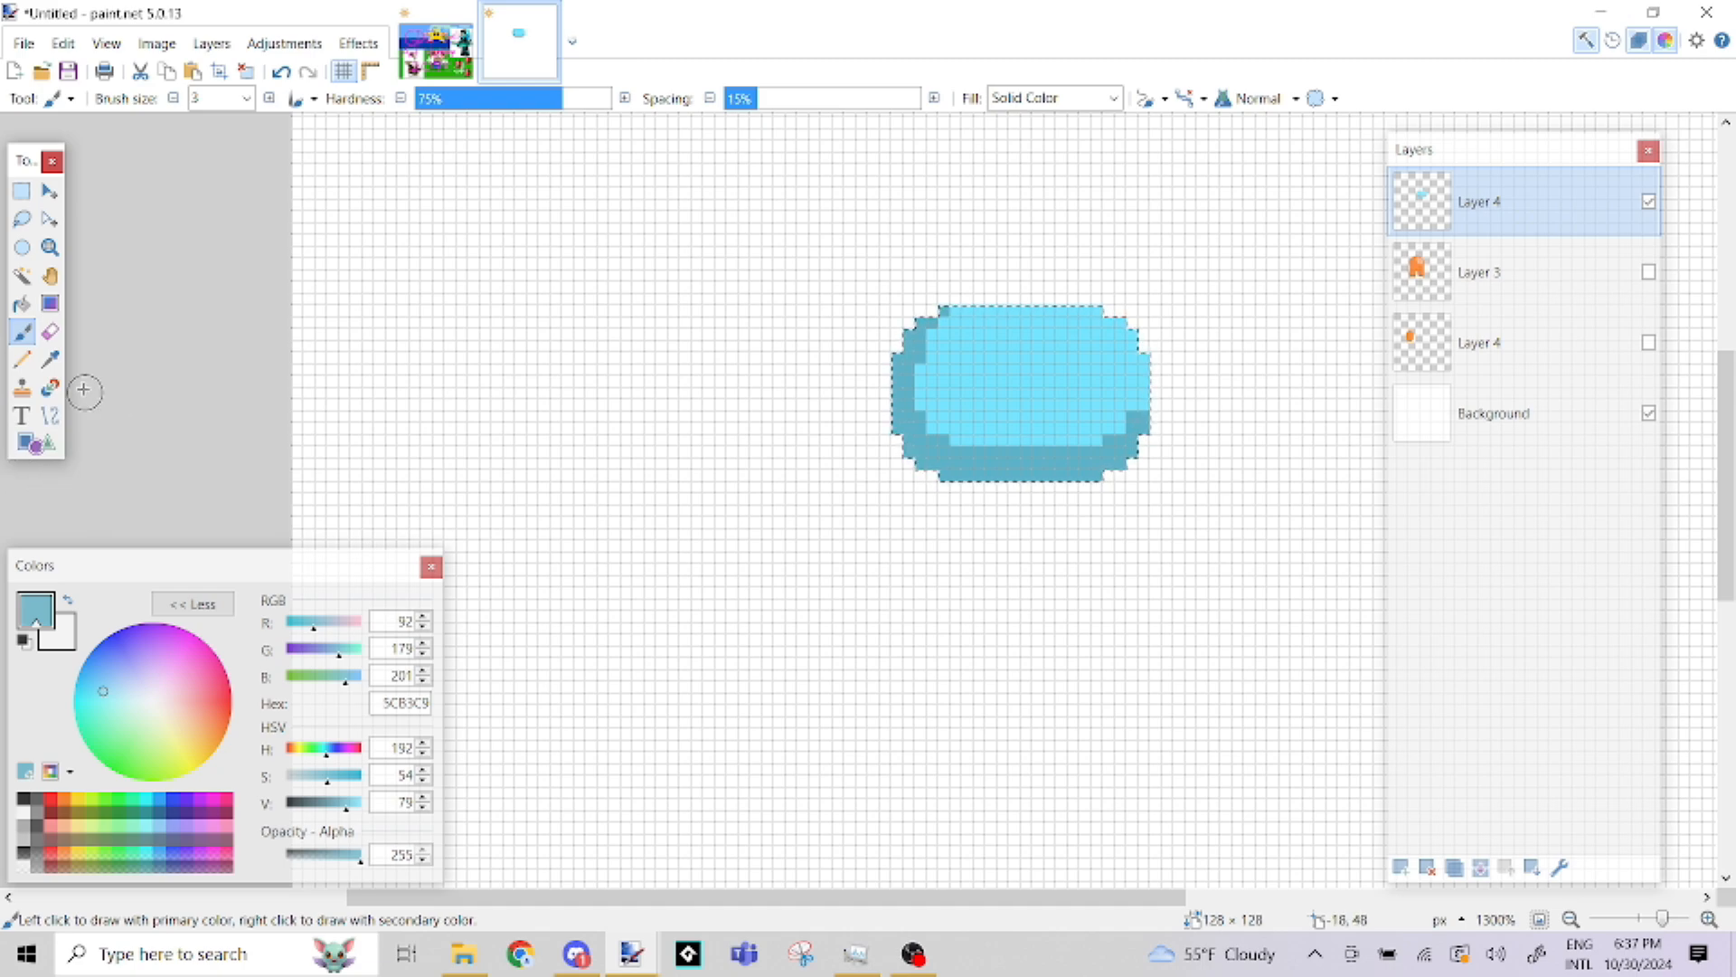
# Sample the visor's light blue 75E3FF, lower its saturation to 28 for the pale blue B7F0FF and switch to the Paintbrush
pyautogui.click(50, 359)
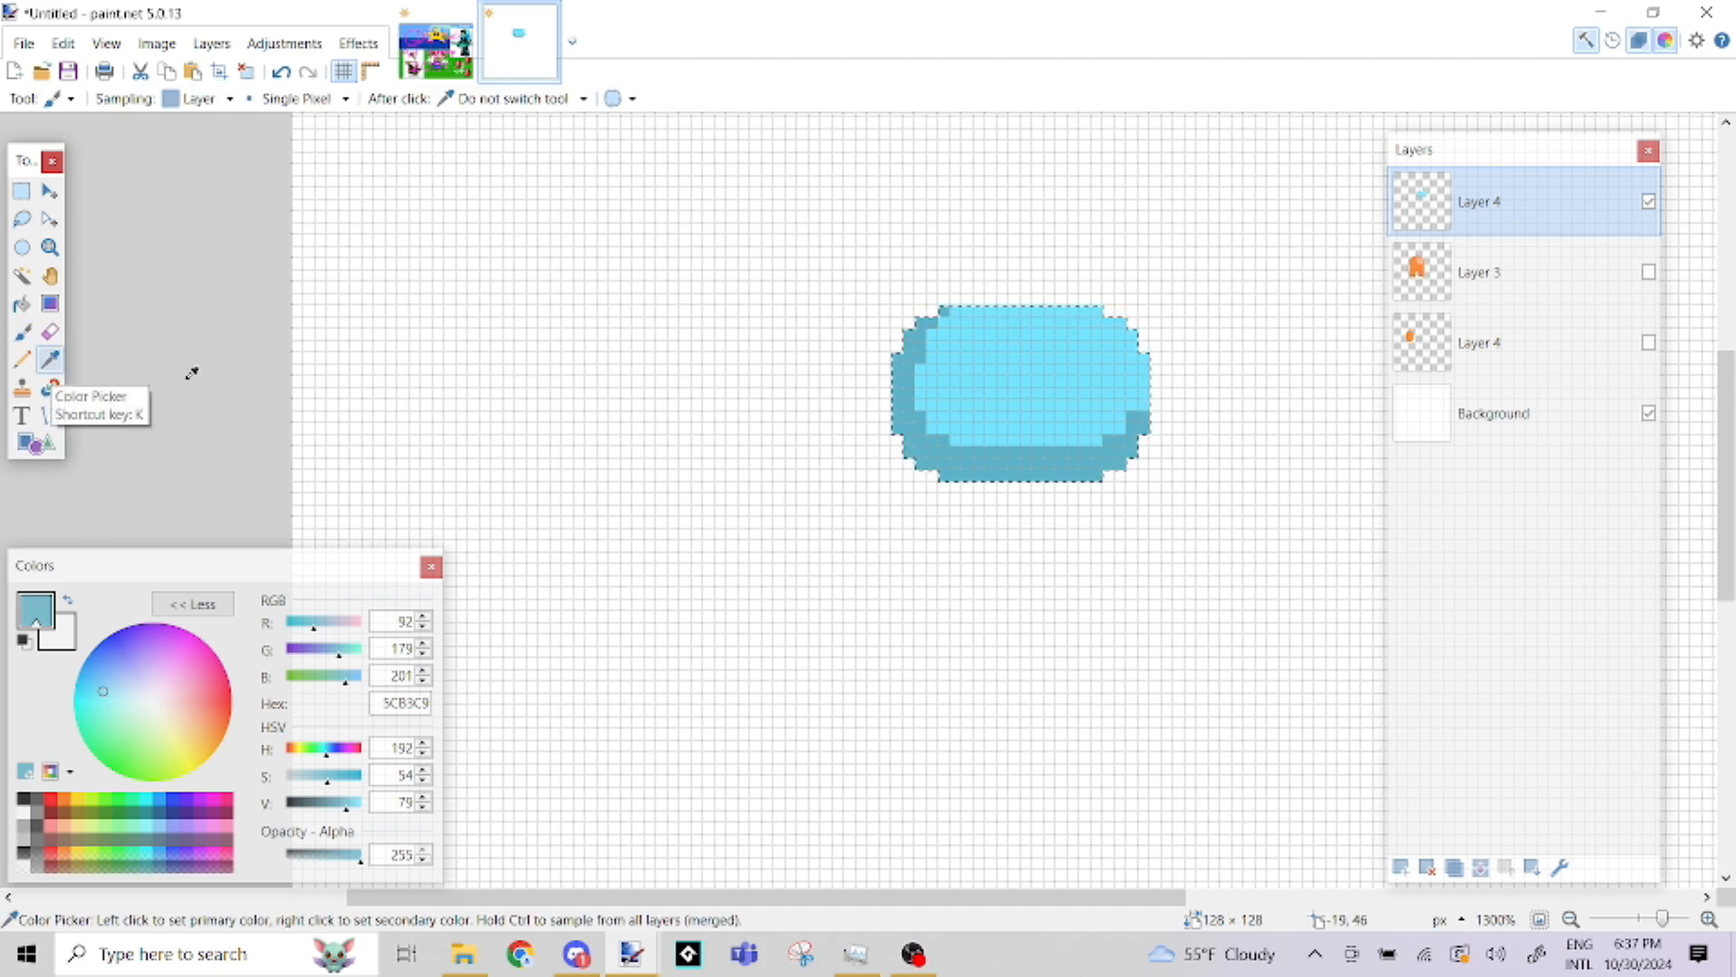
pyautogui.click(986, 376)
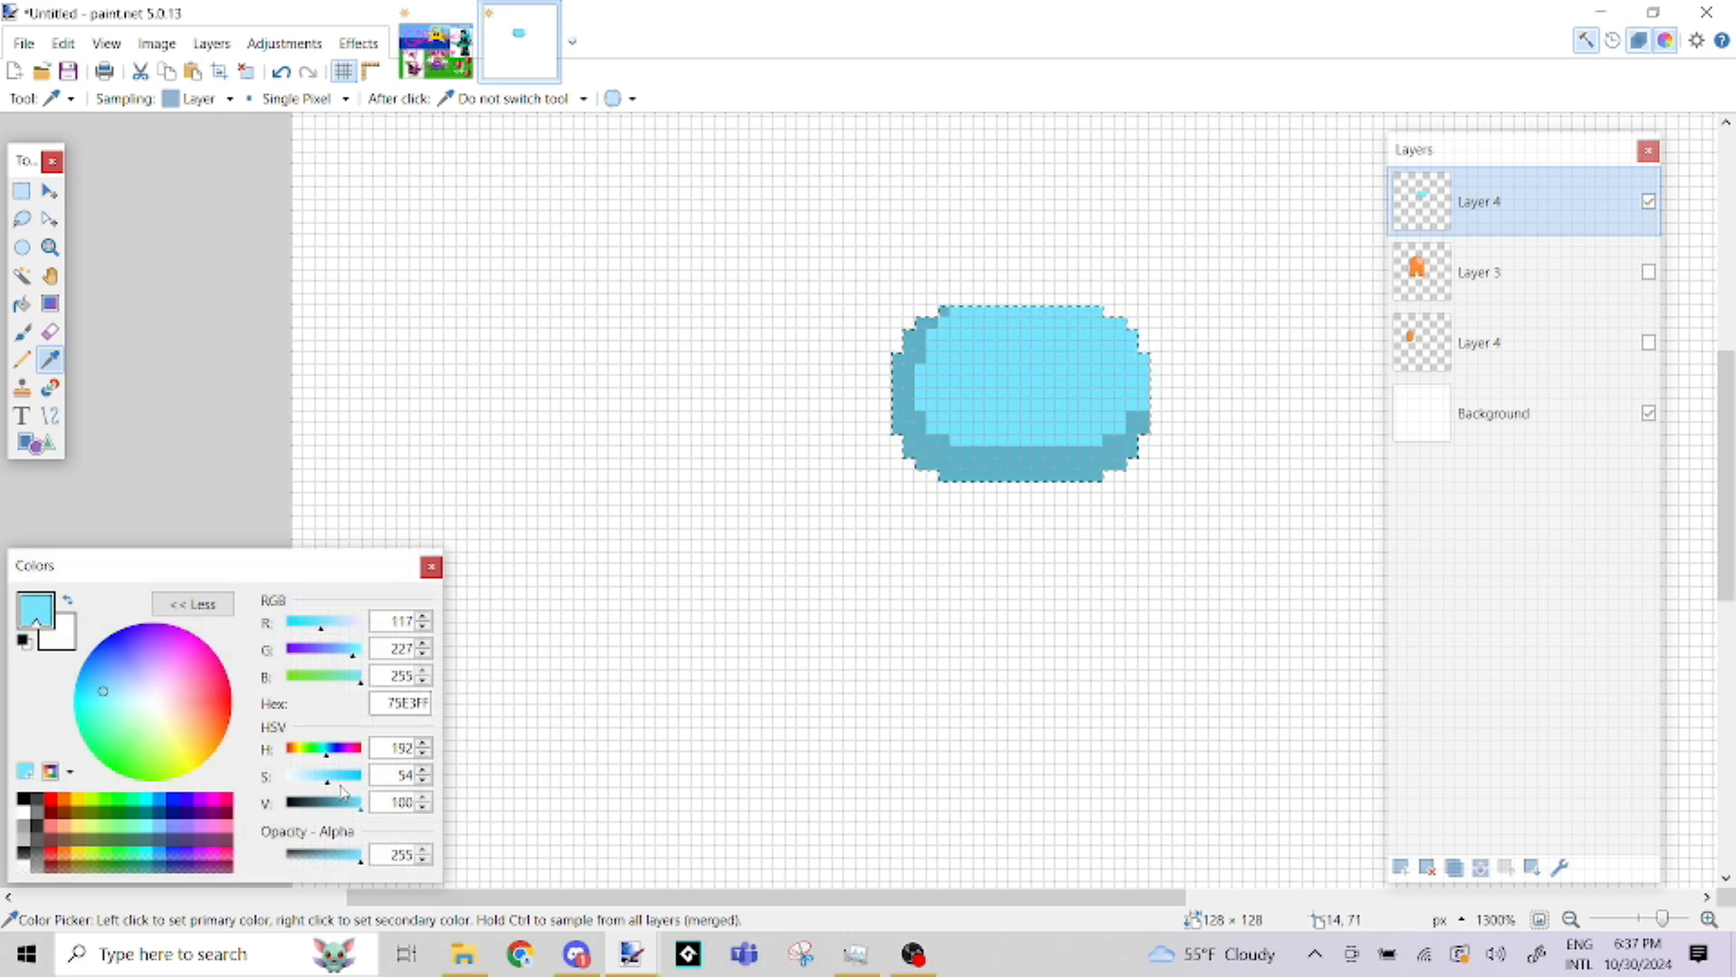
pyautogui.click(308, 776)
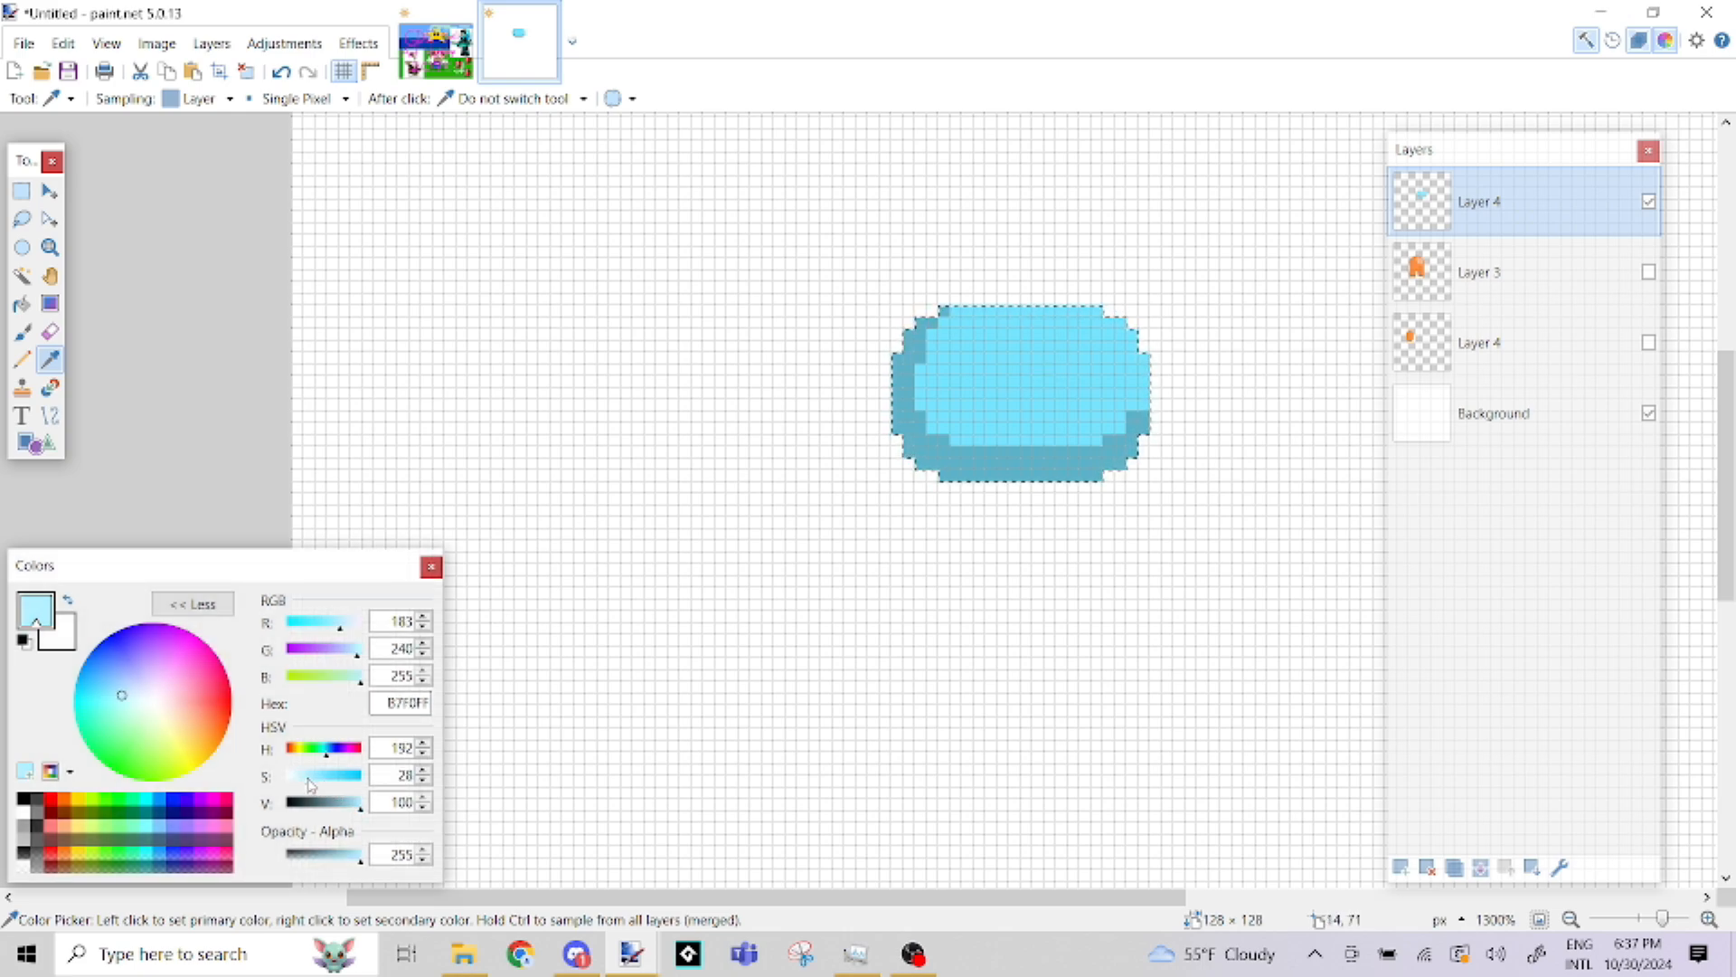
pyautogui.press('b')
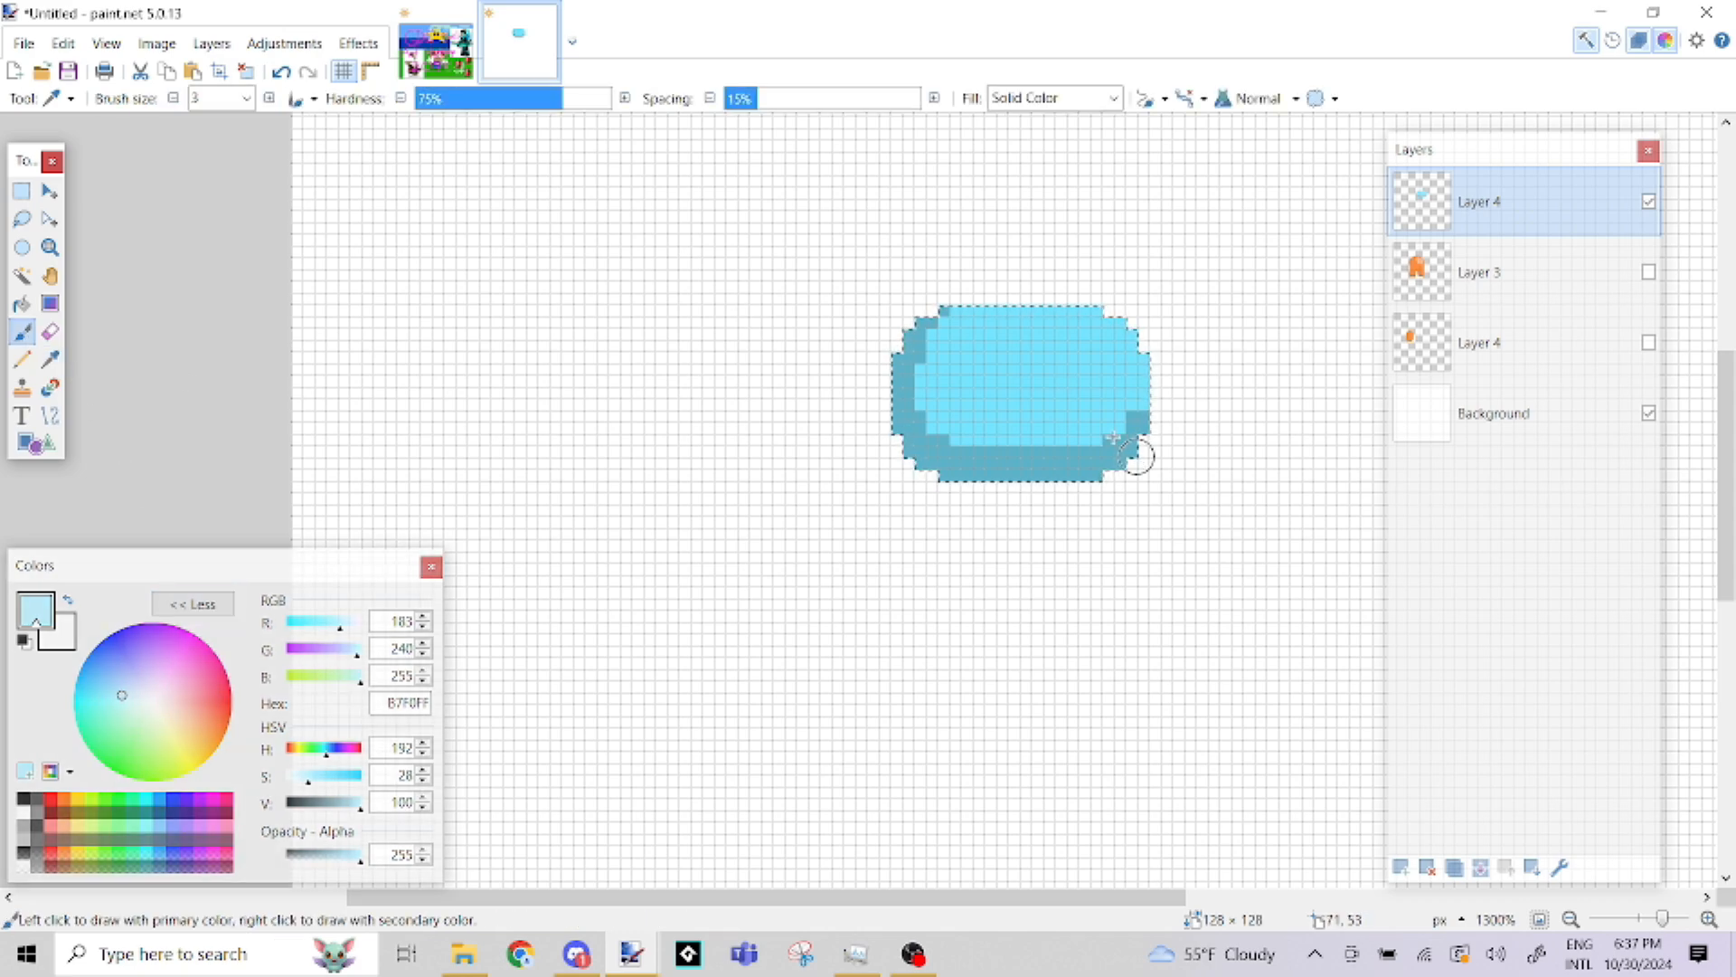
# Try a pale blue highlight patch on the upper right of the visor and undo it
pyautogui.moveTo(1079, 357); pyautogui.dragTo(1062, 373)
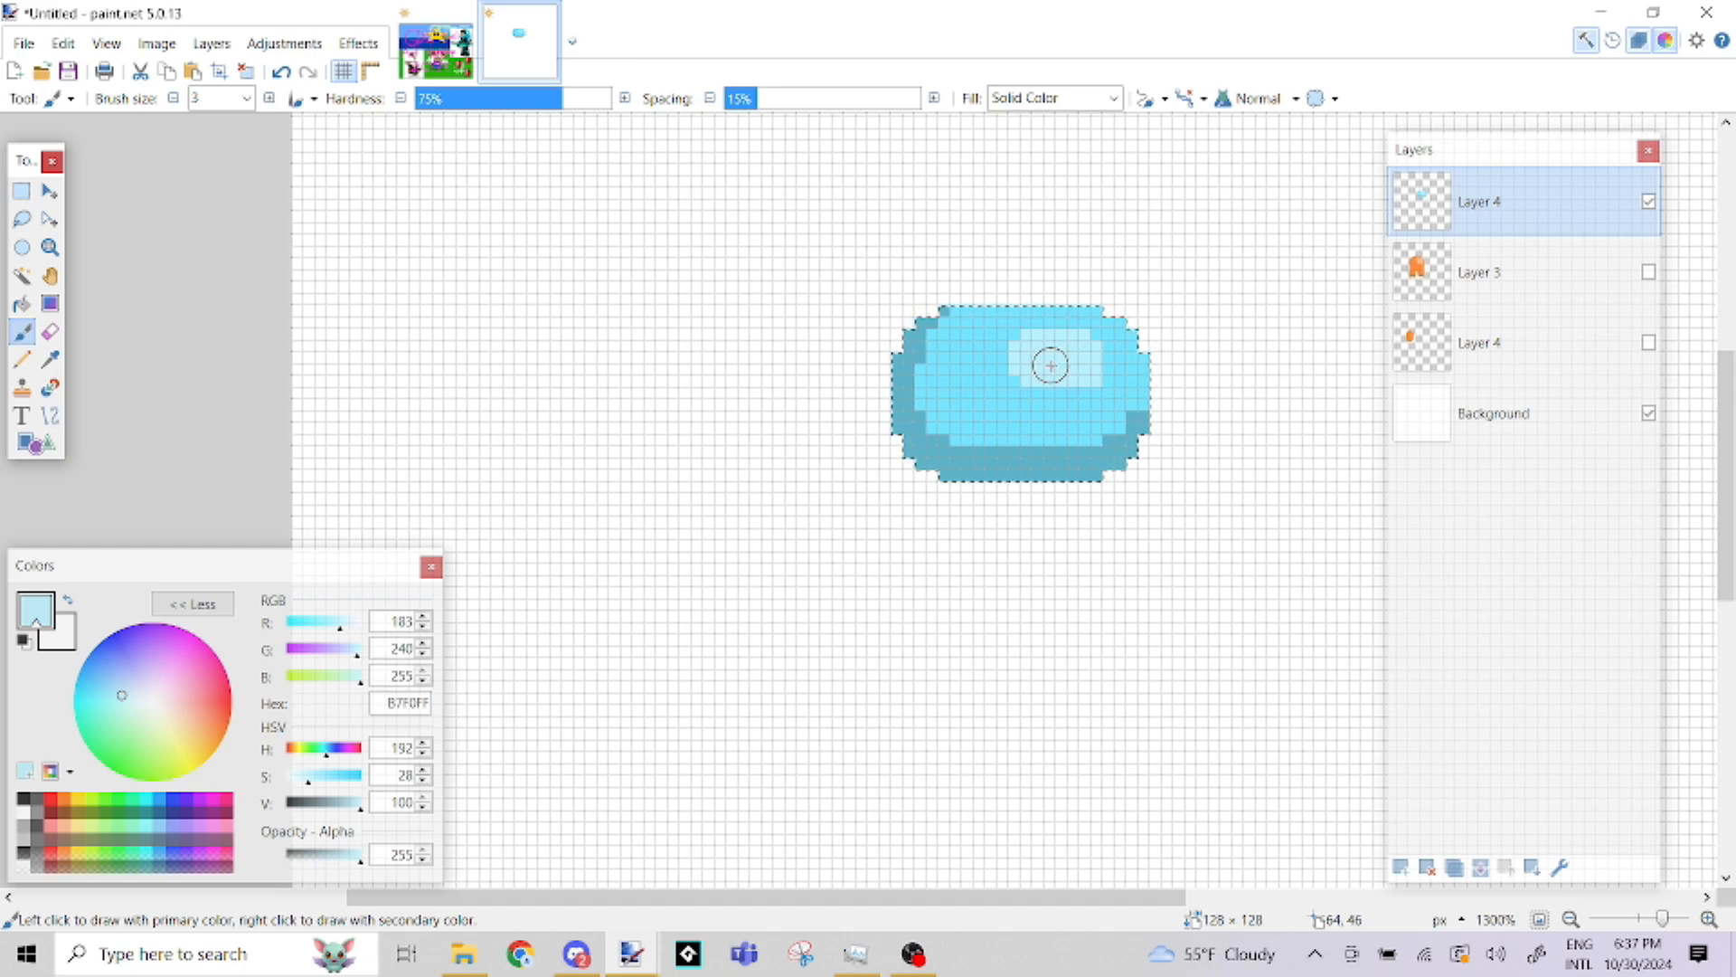
pyautogui.hotkey('ctrl', 'z')
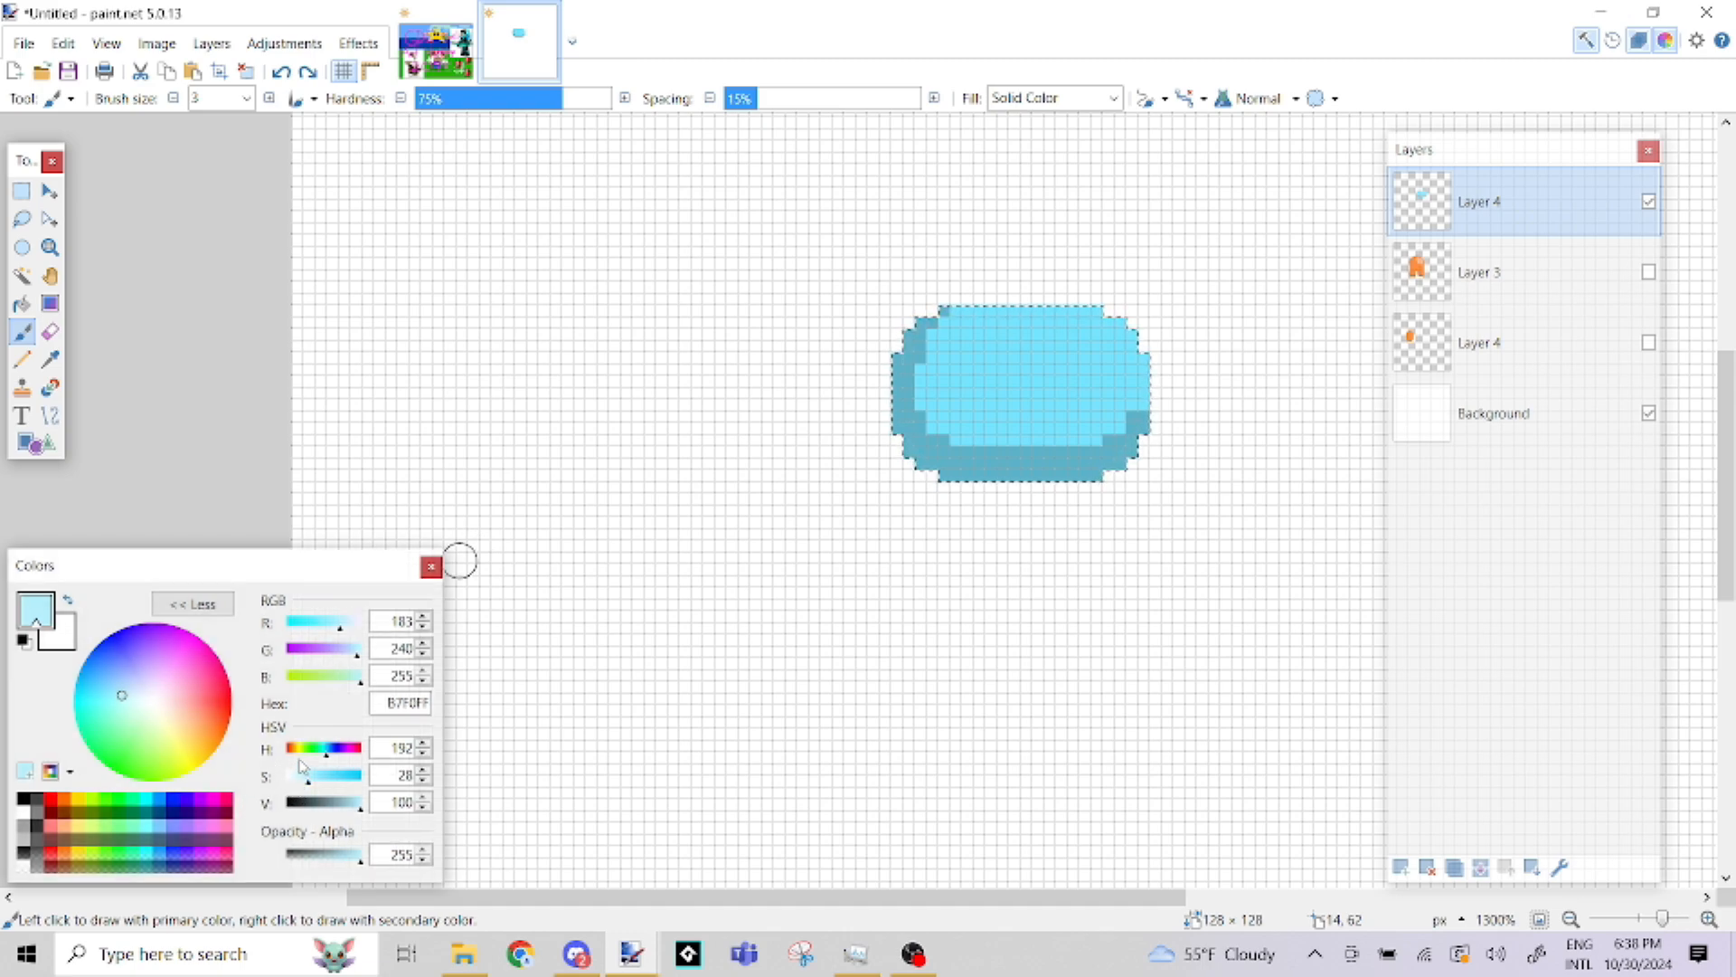
# Lower the primary colour's saturation to 0 for white FFFFFF and paint a solid highlight patch on the visor's upper right
pyautogui.moveTo(307, 776); pyautogui.dragTo(287, 776)
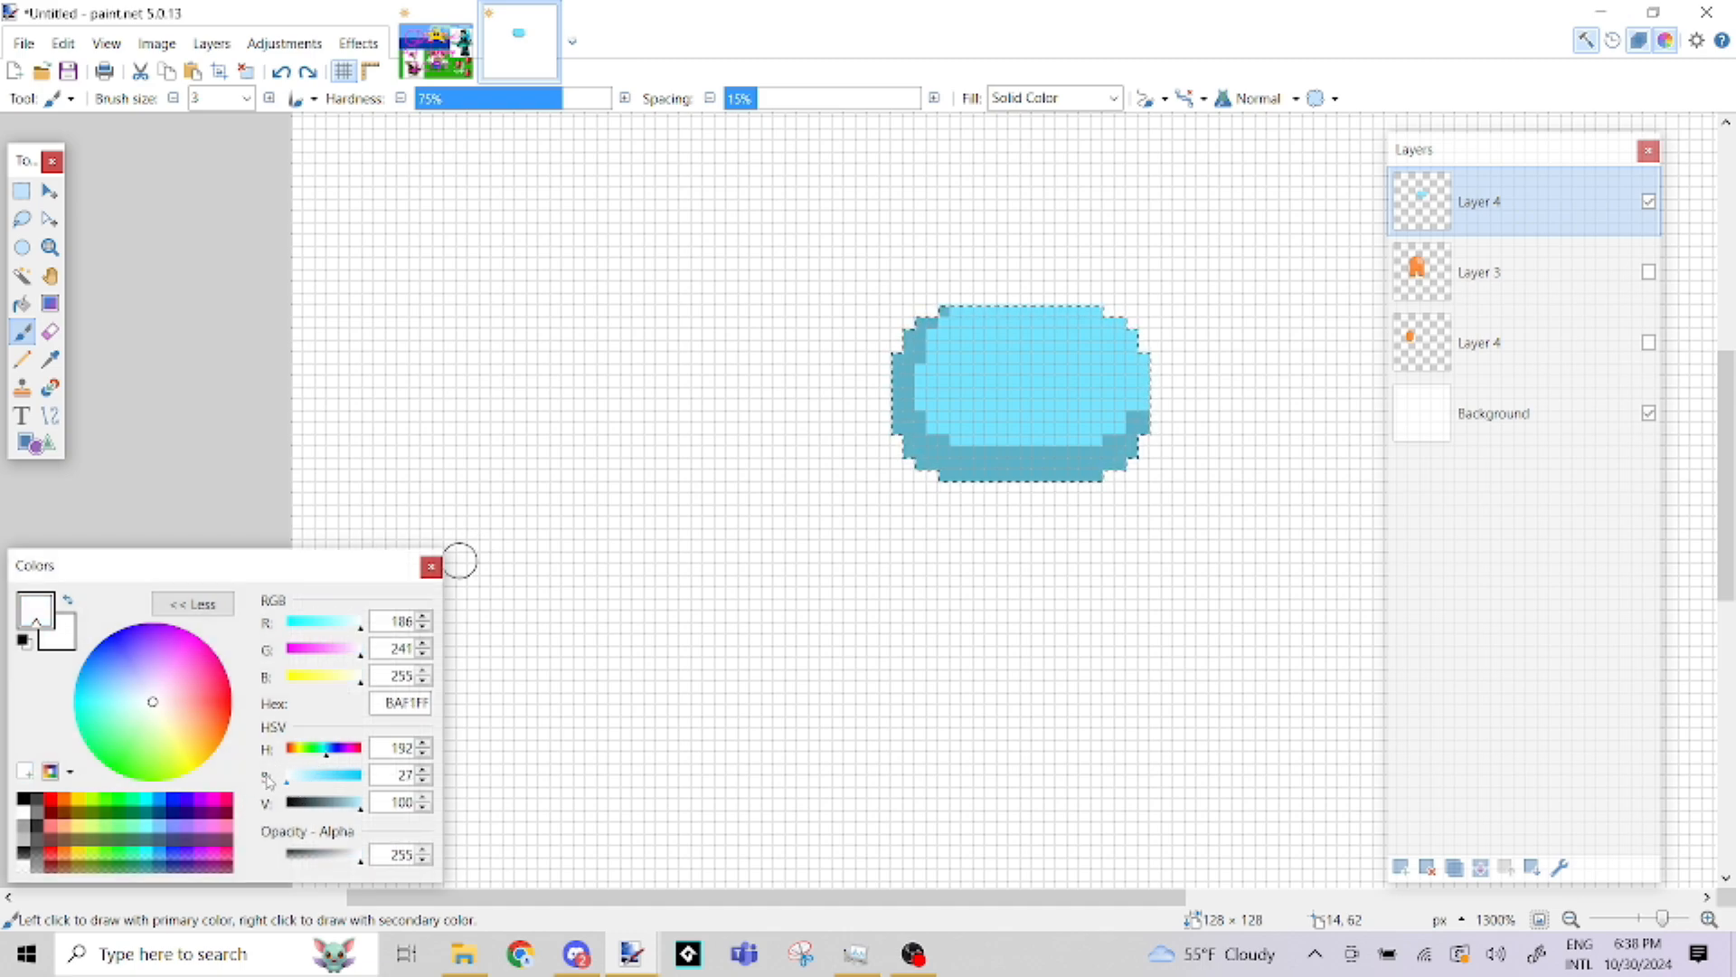
pyautogui.moveTo(1087, 359)
pyautogui.mouseDown()
pyautogui.moveTo(1083, 377)
pyautogui.moveTo(1059, 352)
pyautogui.moveTo(1090, 333)
pyautogui.mouseUp()
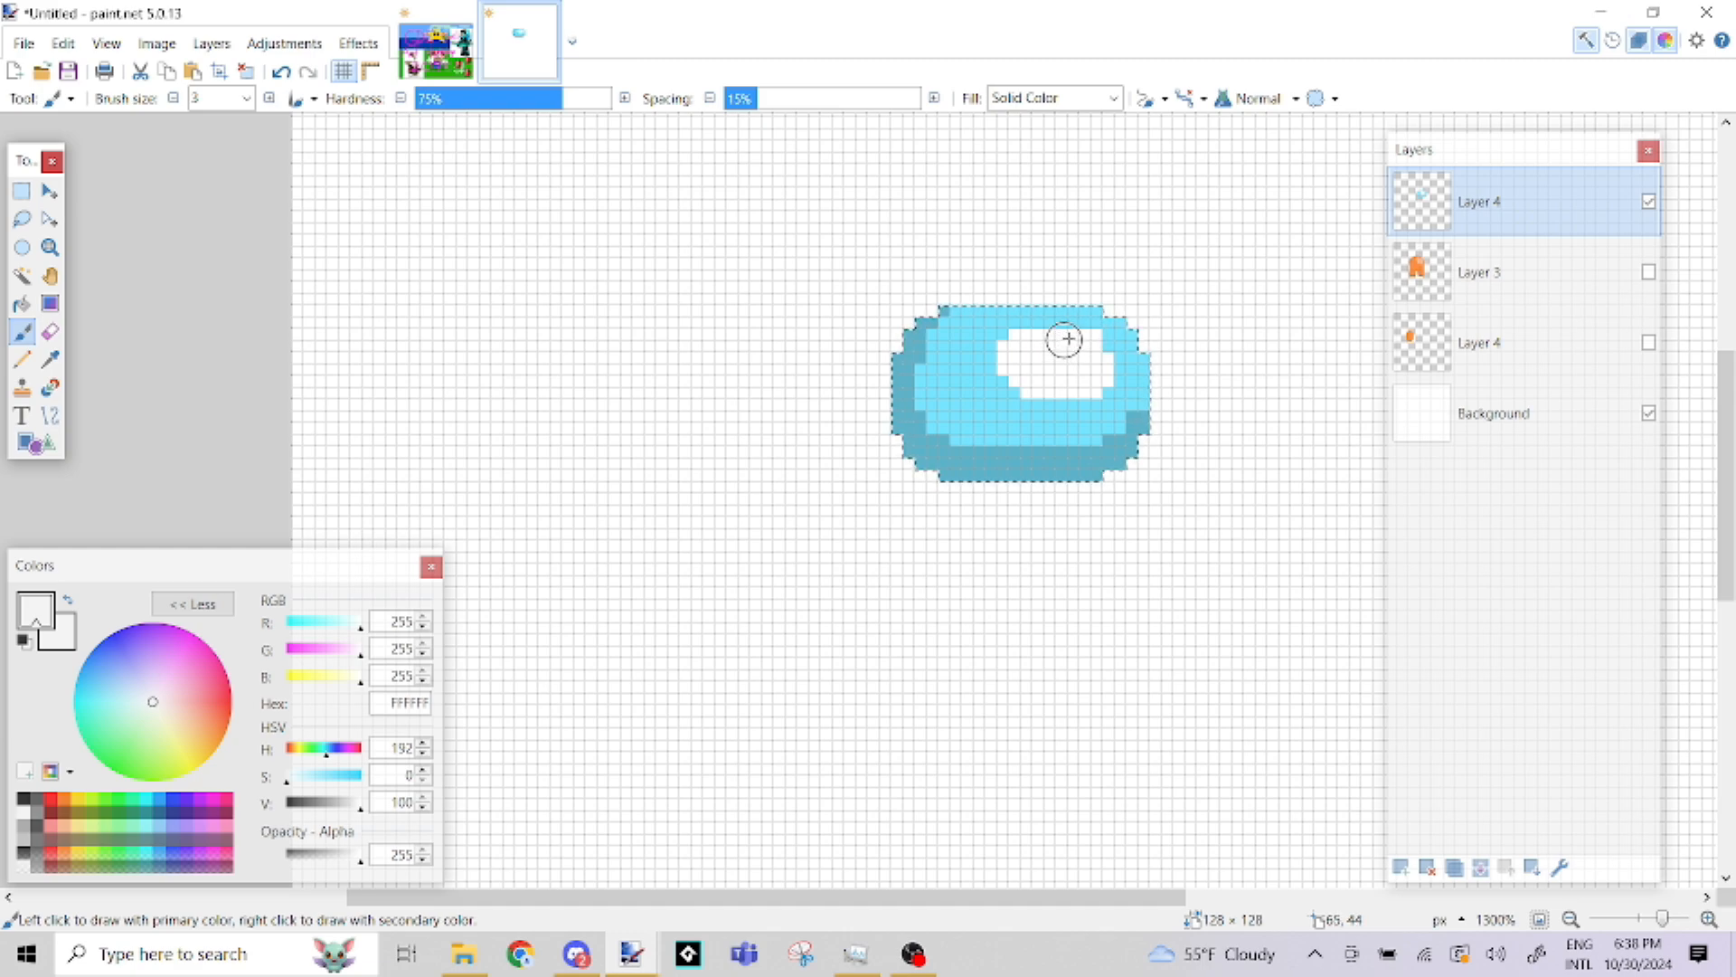
# Show the hidden Layer 3 with the orange body and rename it BODY
pyautogui.click(1648, 273)
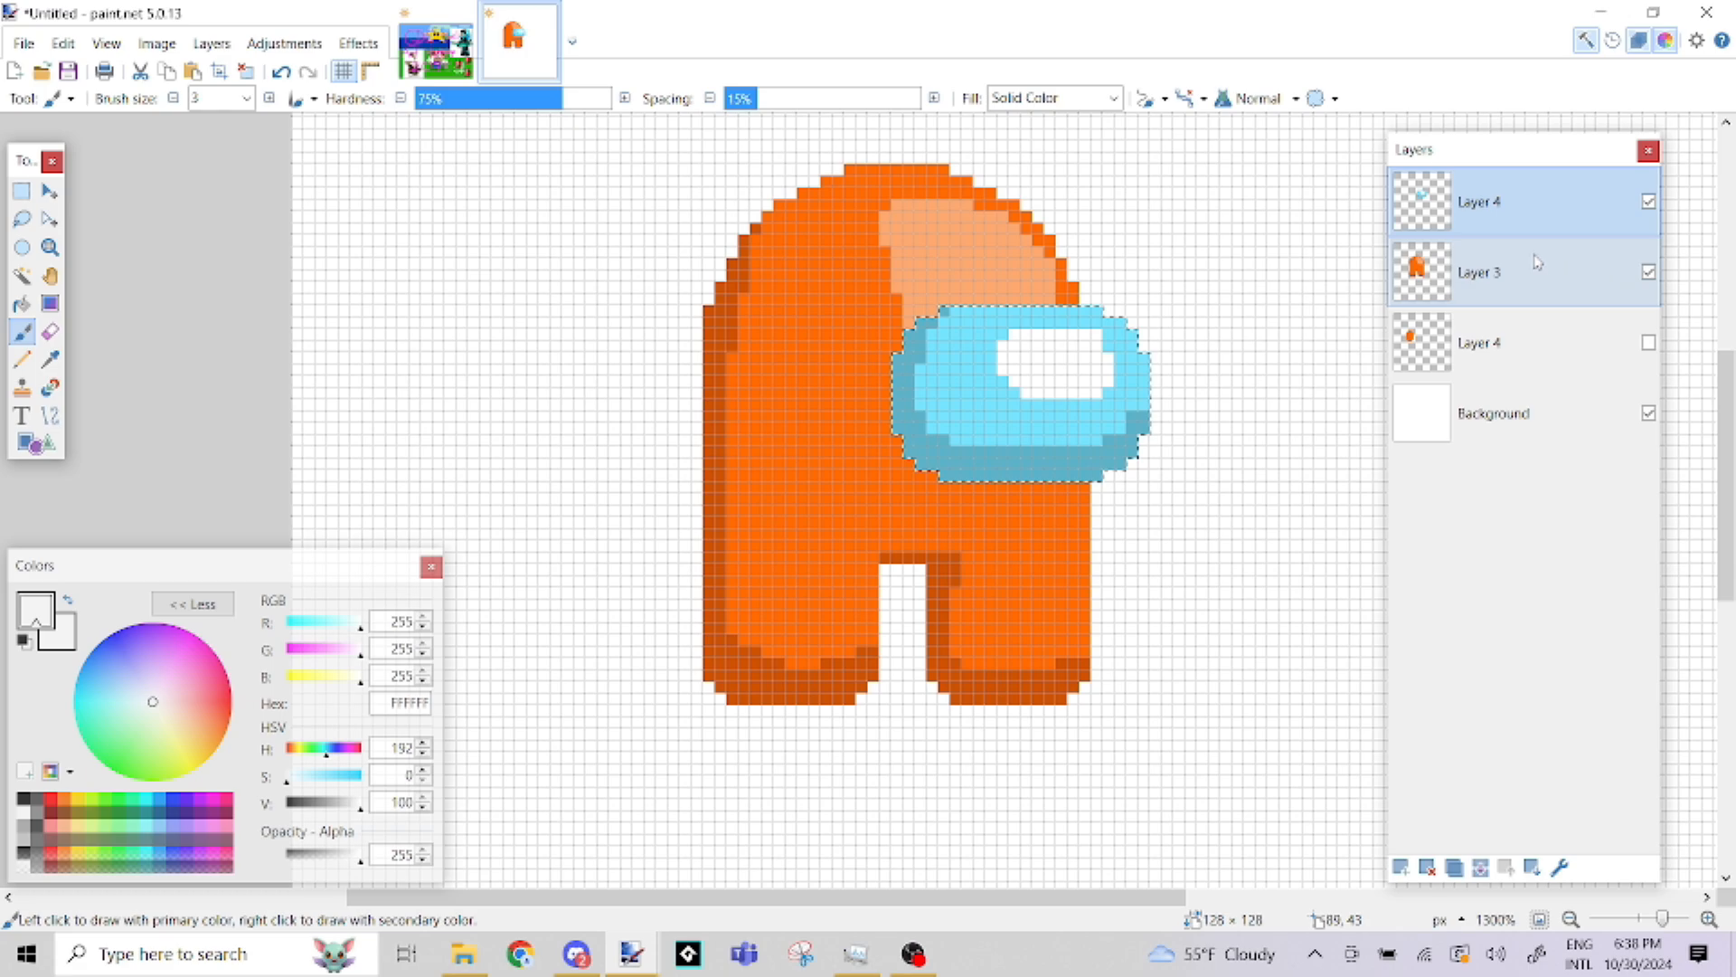
pyautogui.doubleClick(1472, 276)
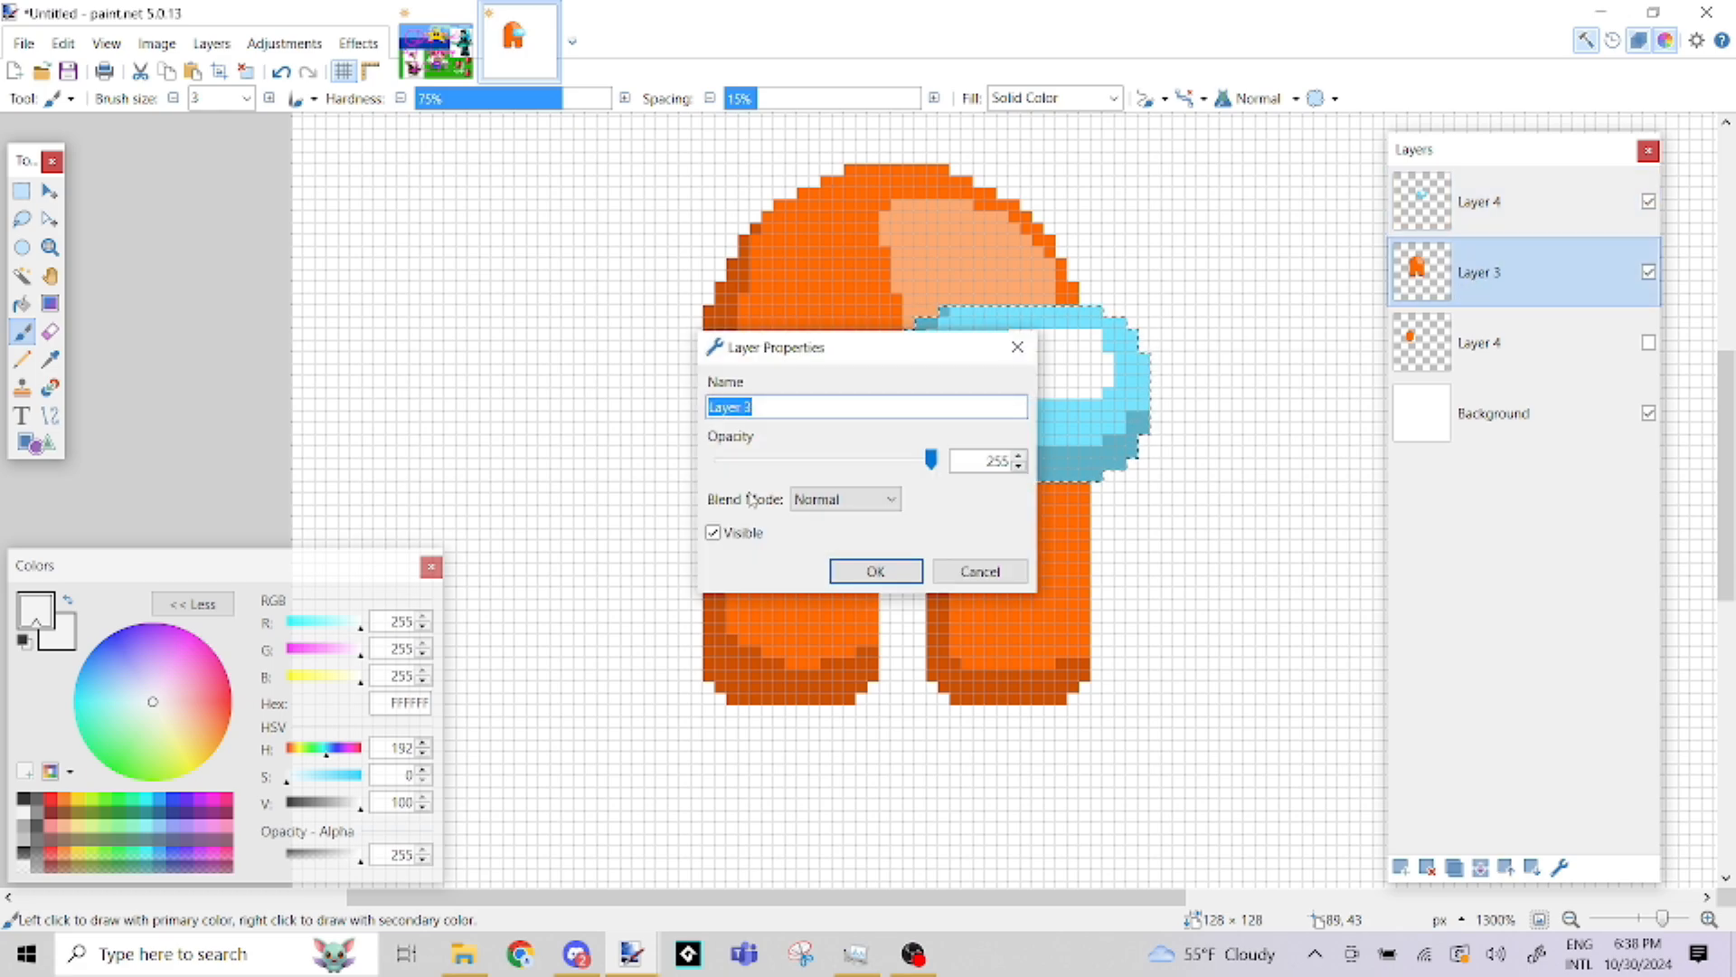
pyautogui.write('BODY')
pyautogui.press('Return')
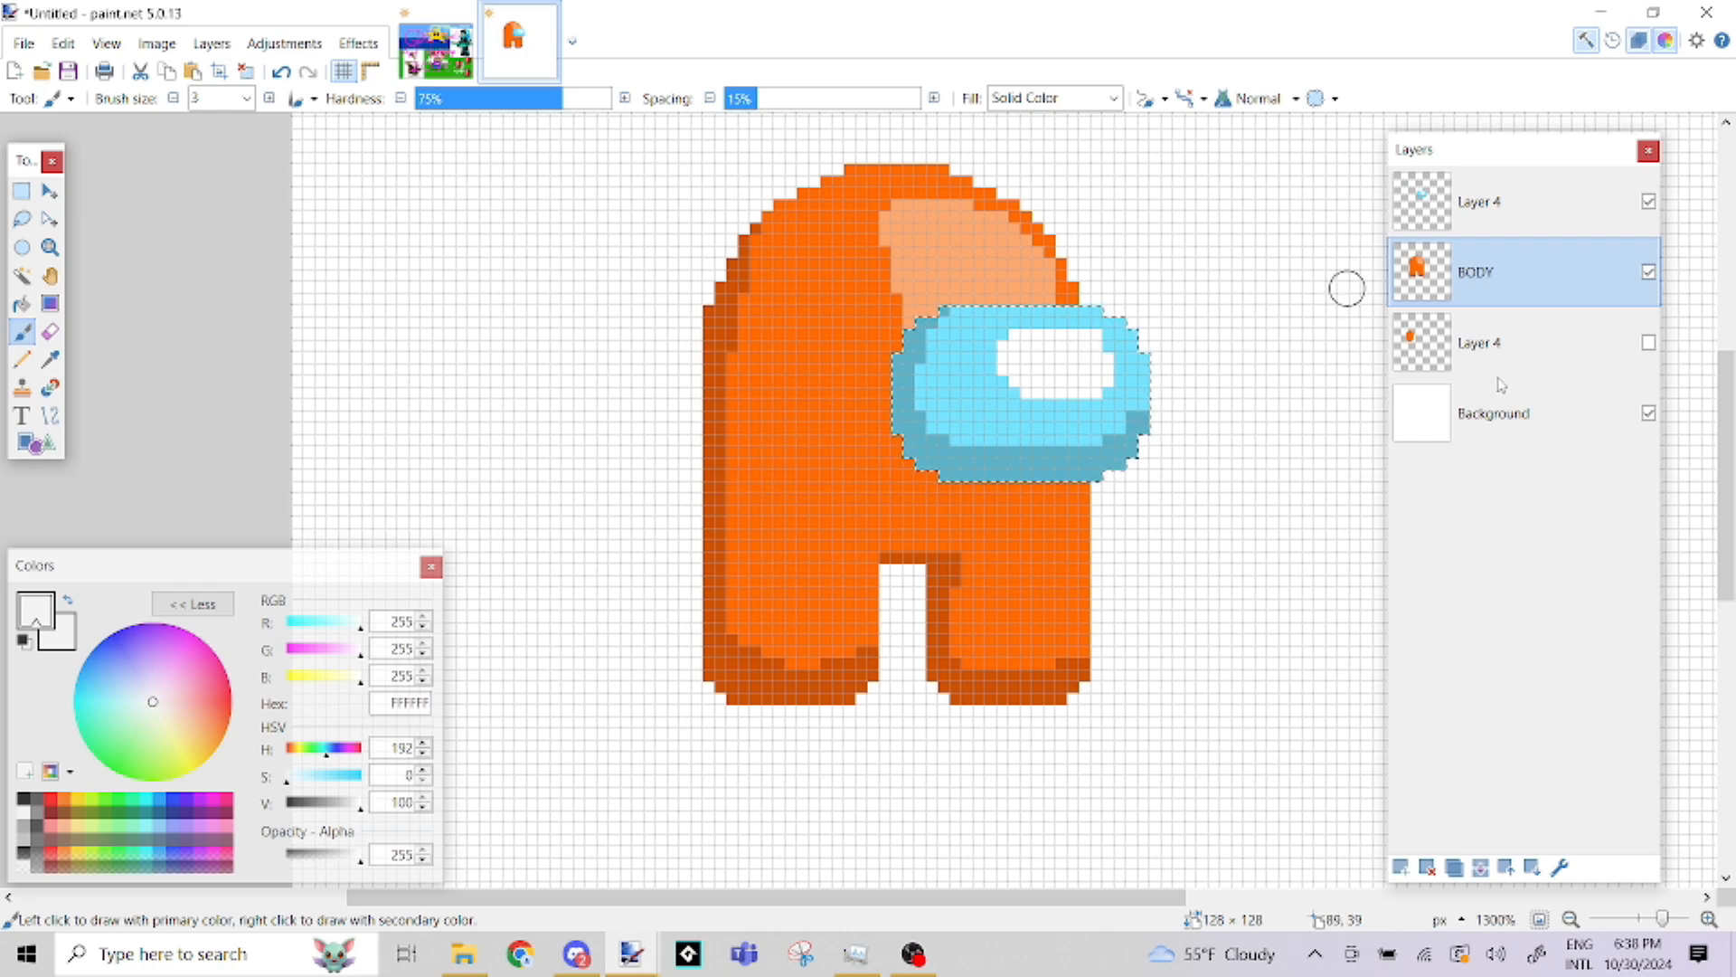
# Rename the backpack's Layer 4, just above the Background, as BACKPACK
pyautogui.click(1496, 344)
pyautogui.doubleClick(1496, 344)
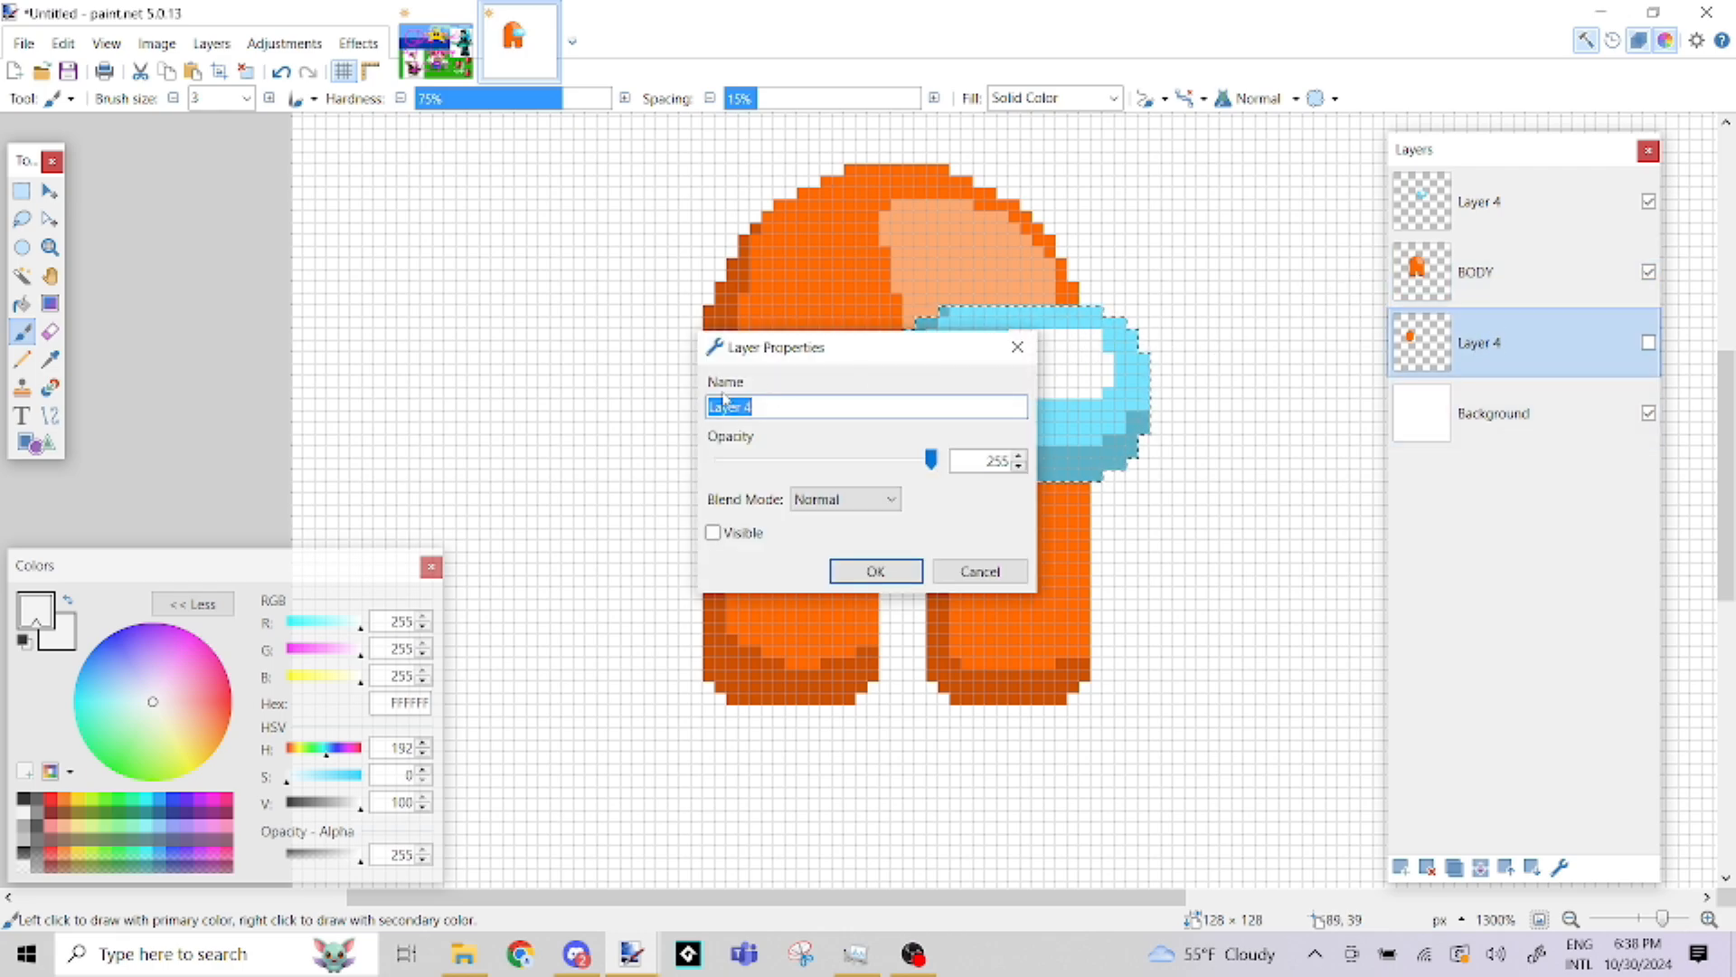
pyautogui.write('BACKPACK')
pyautogui.press('Return')
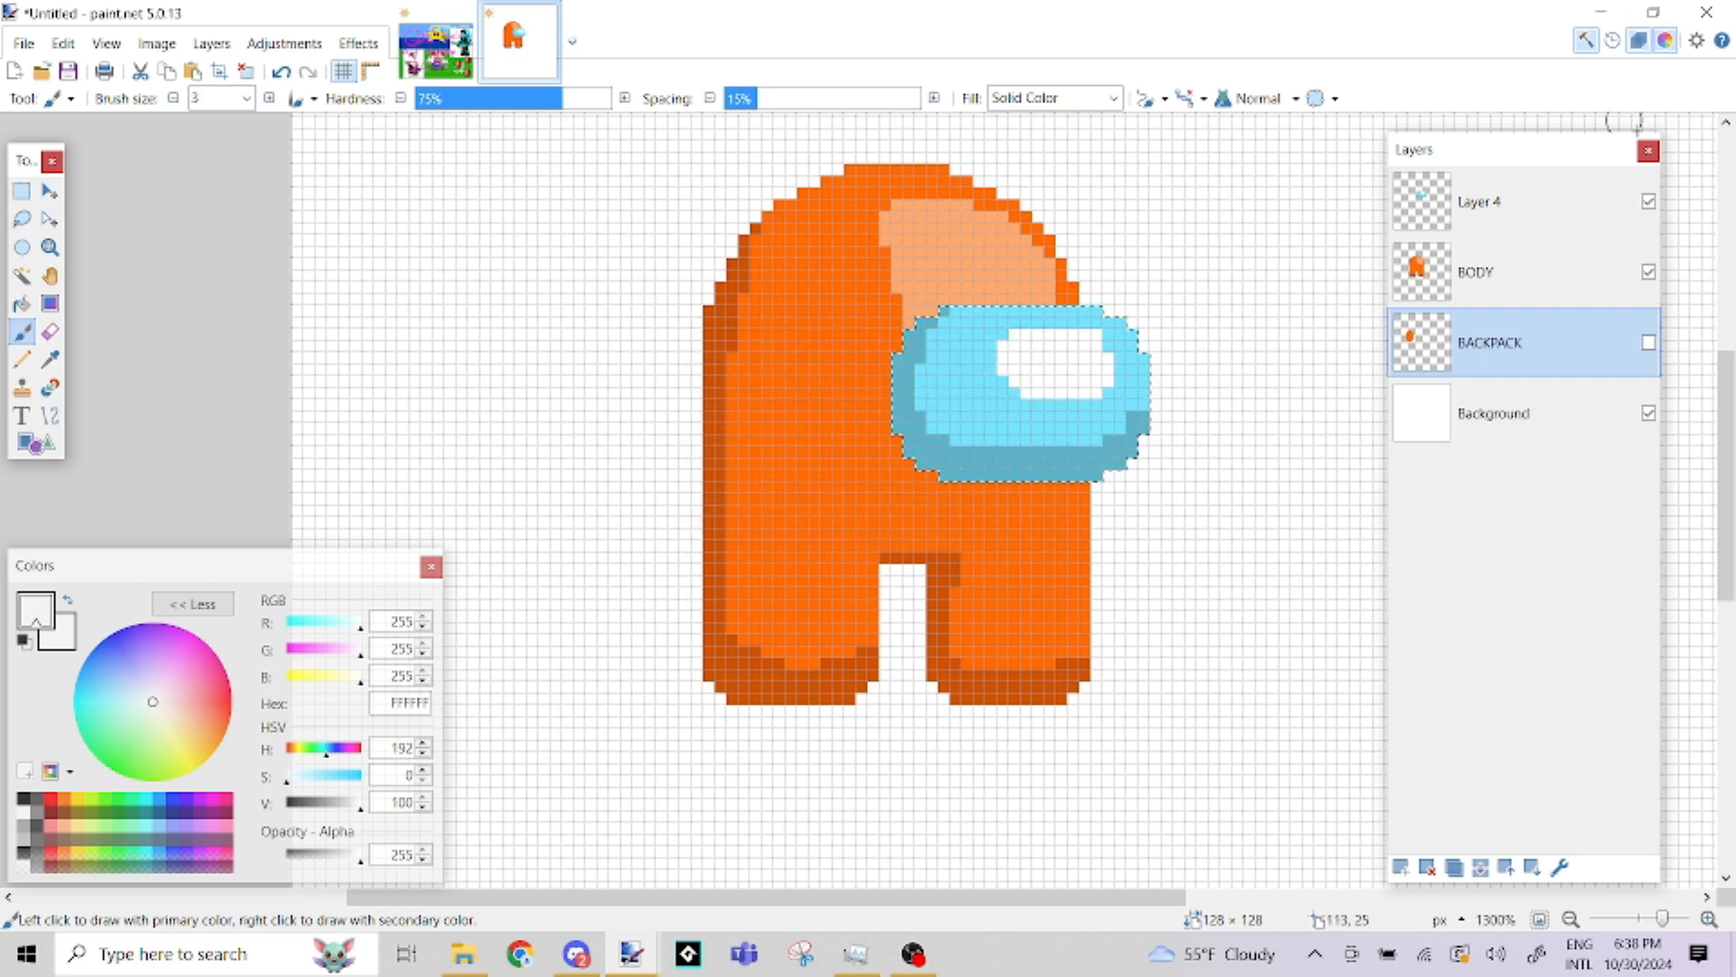
# Rename the topmost Layer 4, which holds the visor, as VISOR
pyautogui.click(1493, 204)
pyautogui.doubleClick(1479, 202)
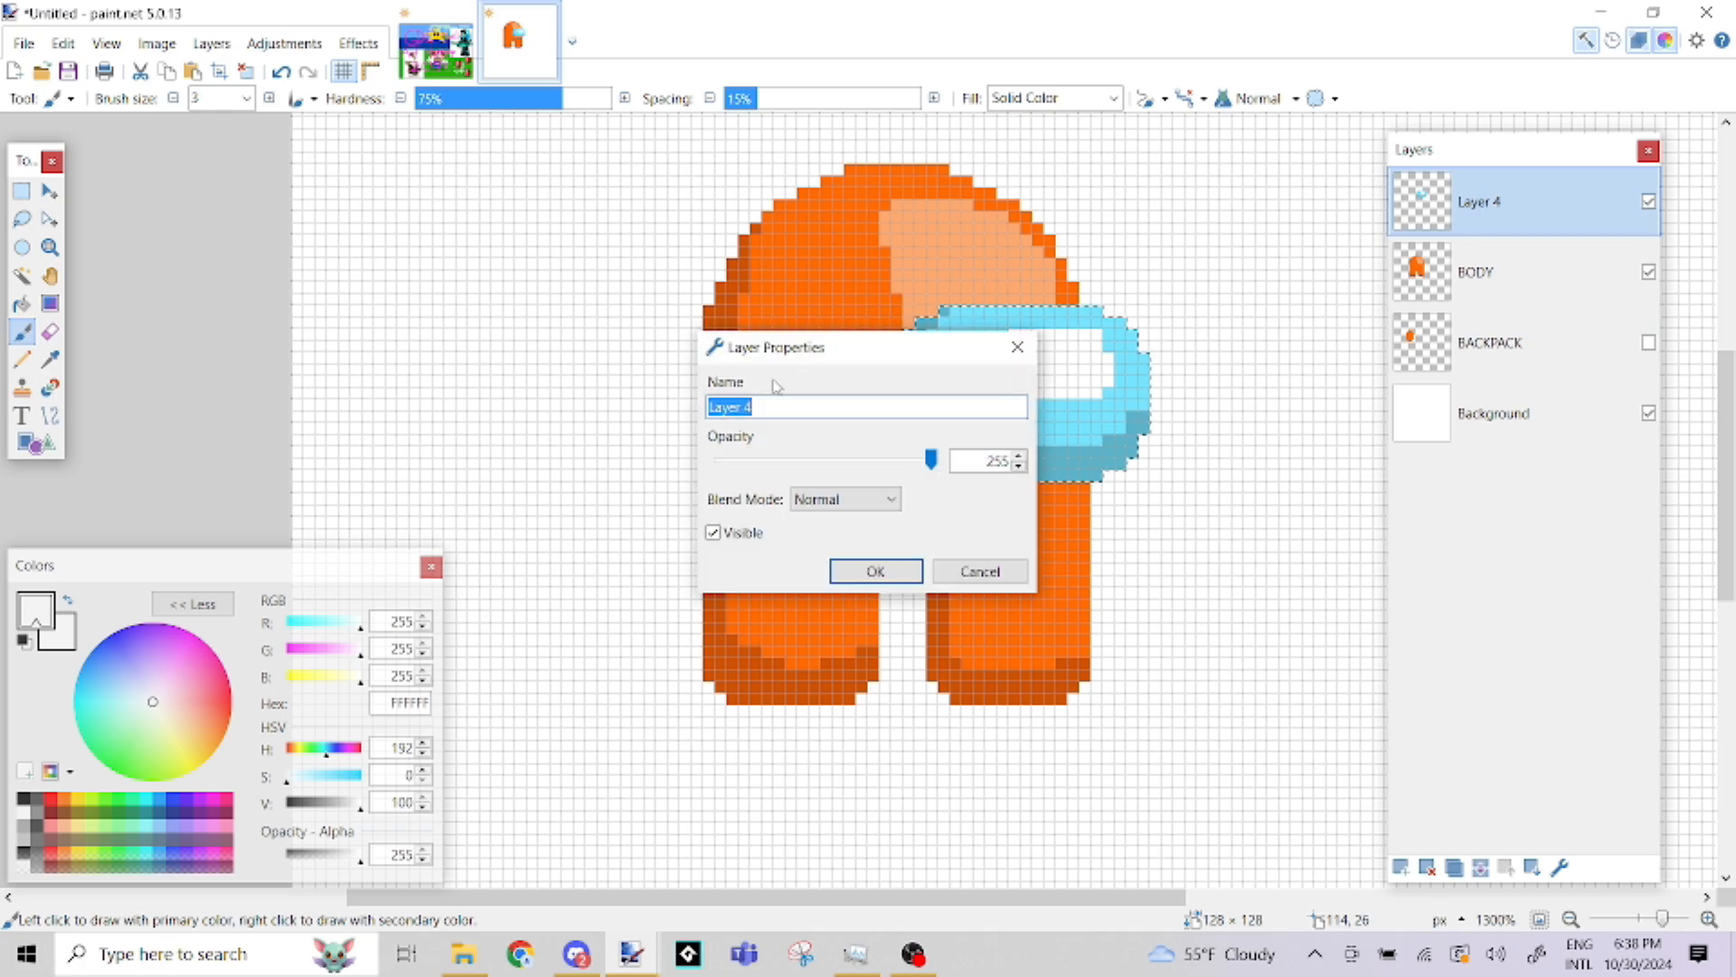
pyautogui.write('VISOR')
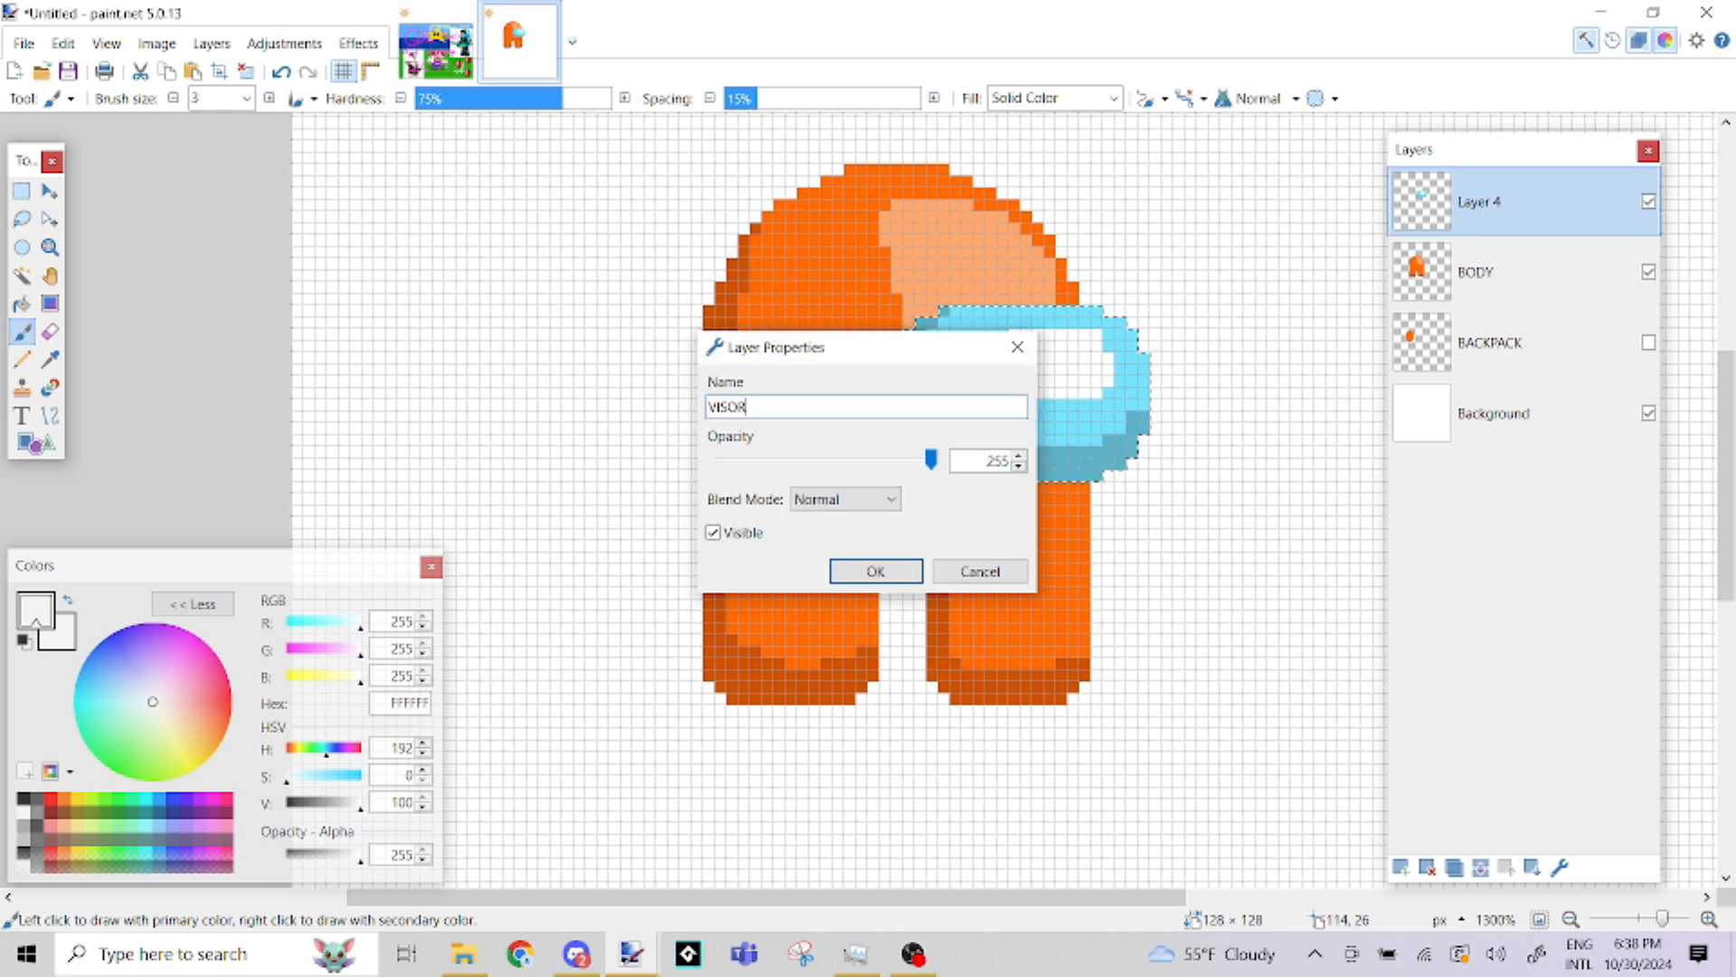
pyautogui.press('Return')
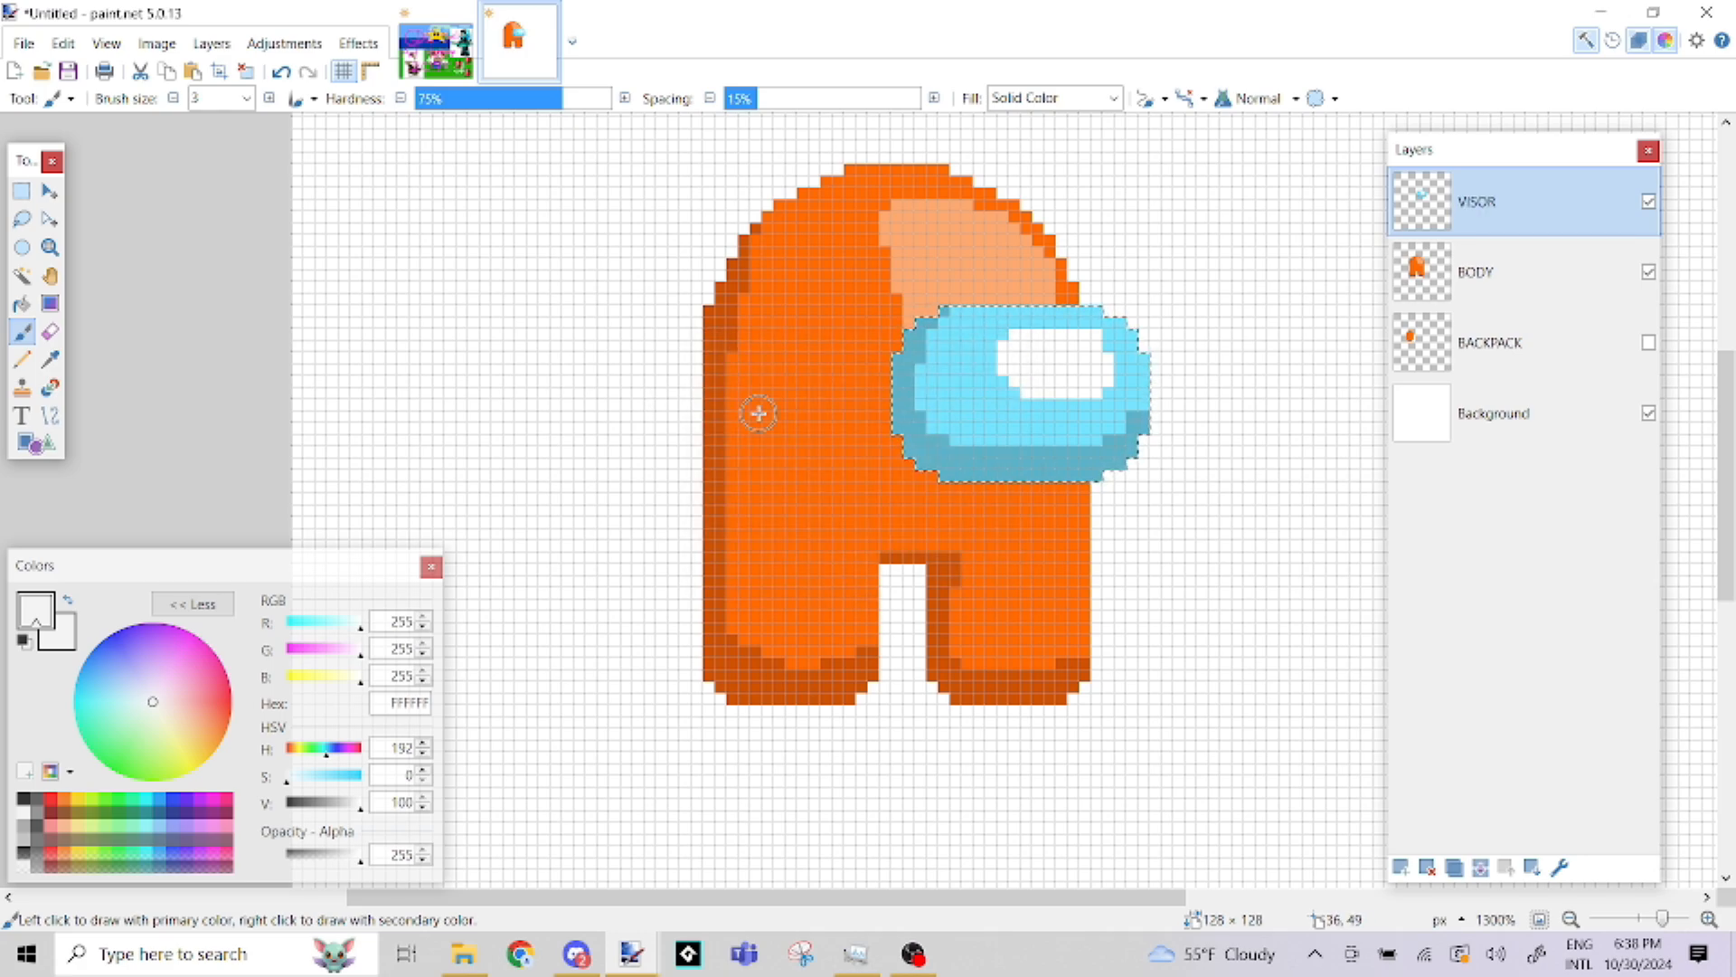
# Hide the VISOR layer and clear the visor-shaped selection with the Rectangle Select tool
pyautogui.click(1648, 204)
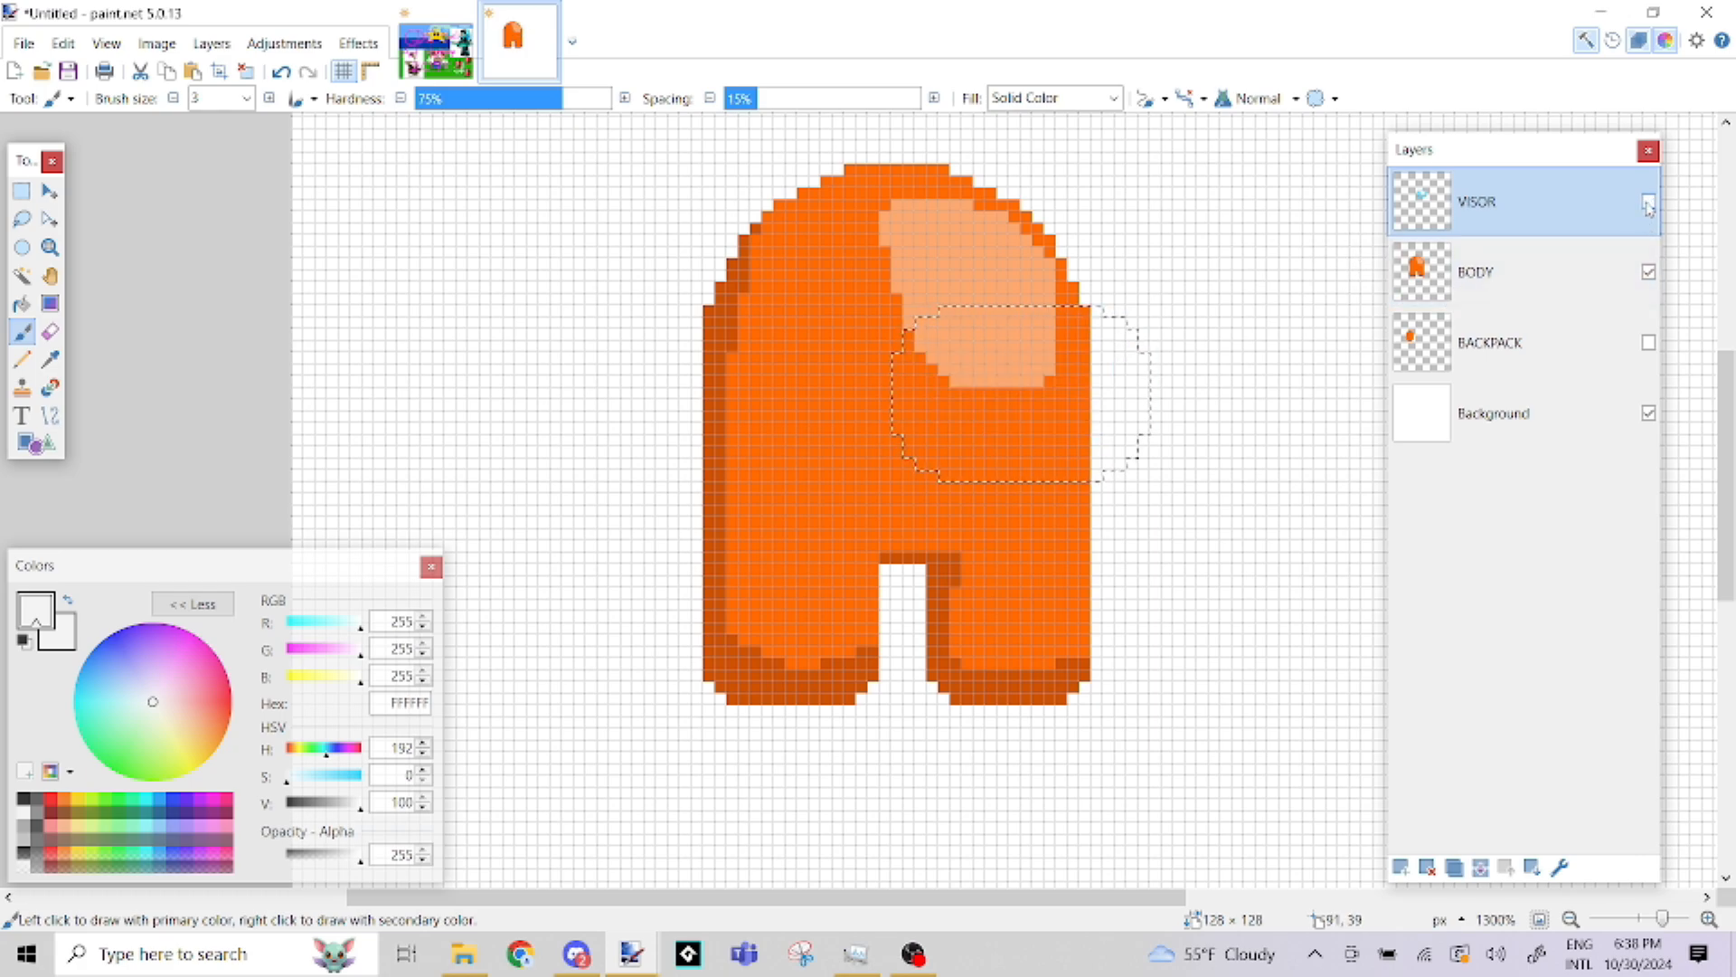
pyautogui.click(21, 190)
pyautogui.click(589, 341)
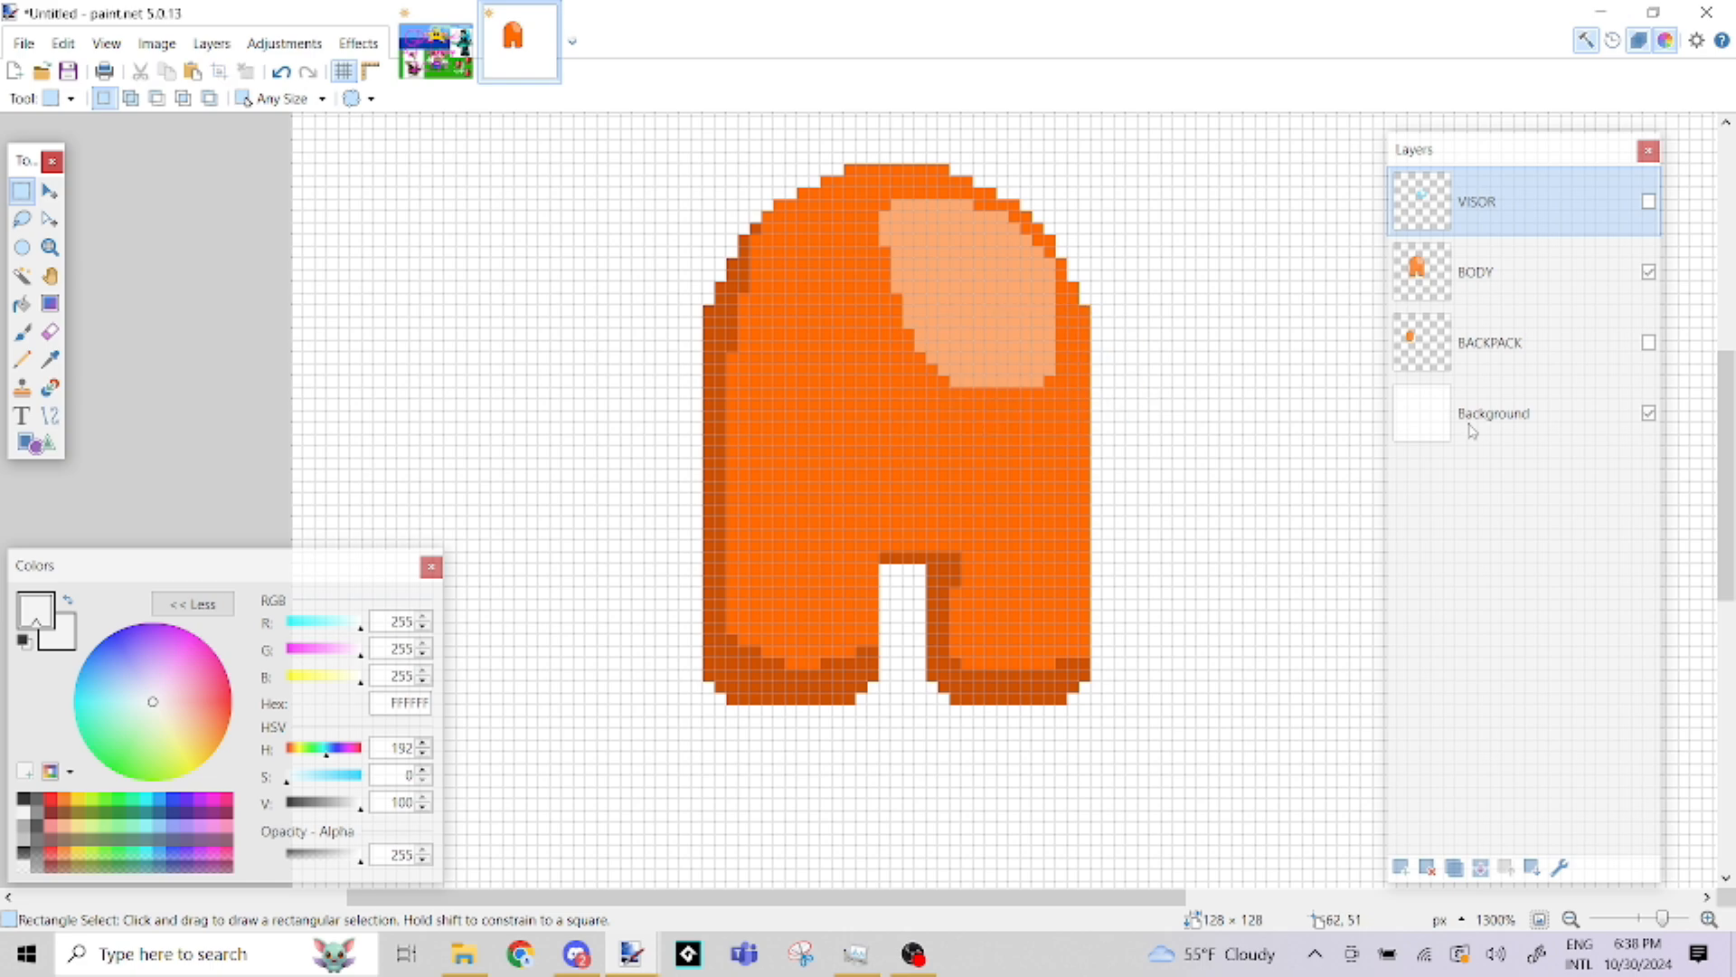
# Make the BACKPACK layer active and visible and select the whole orange backpack with the Magic Wand
pyautogui.click(1569, 363)
pyautogui.click(1648, 344)
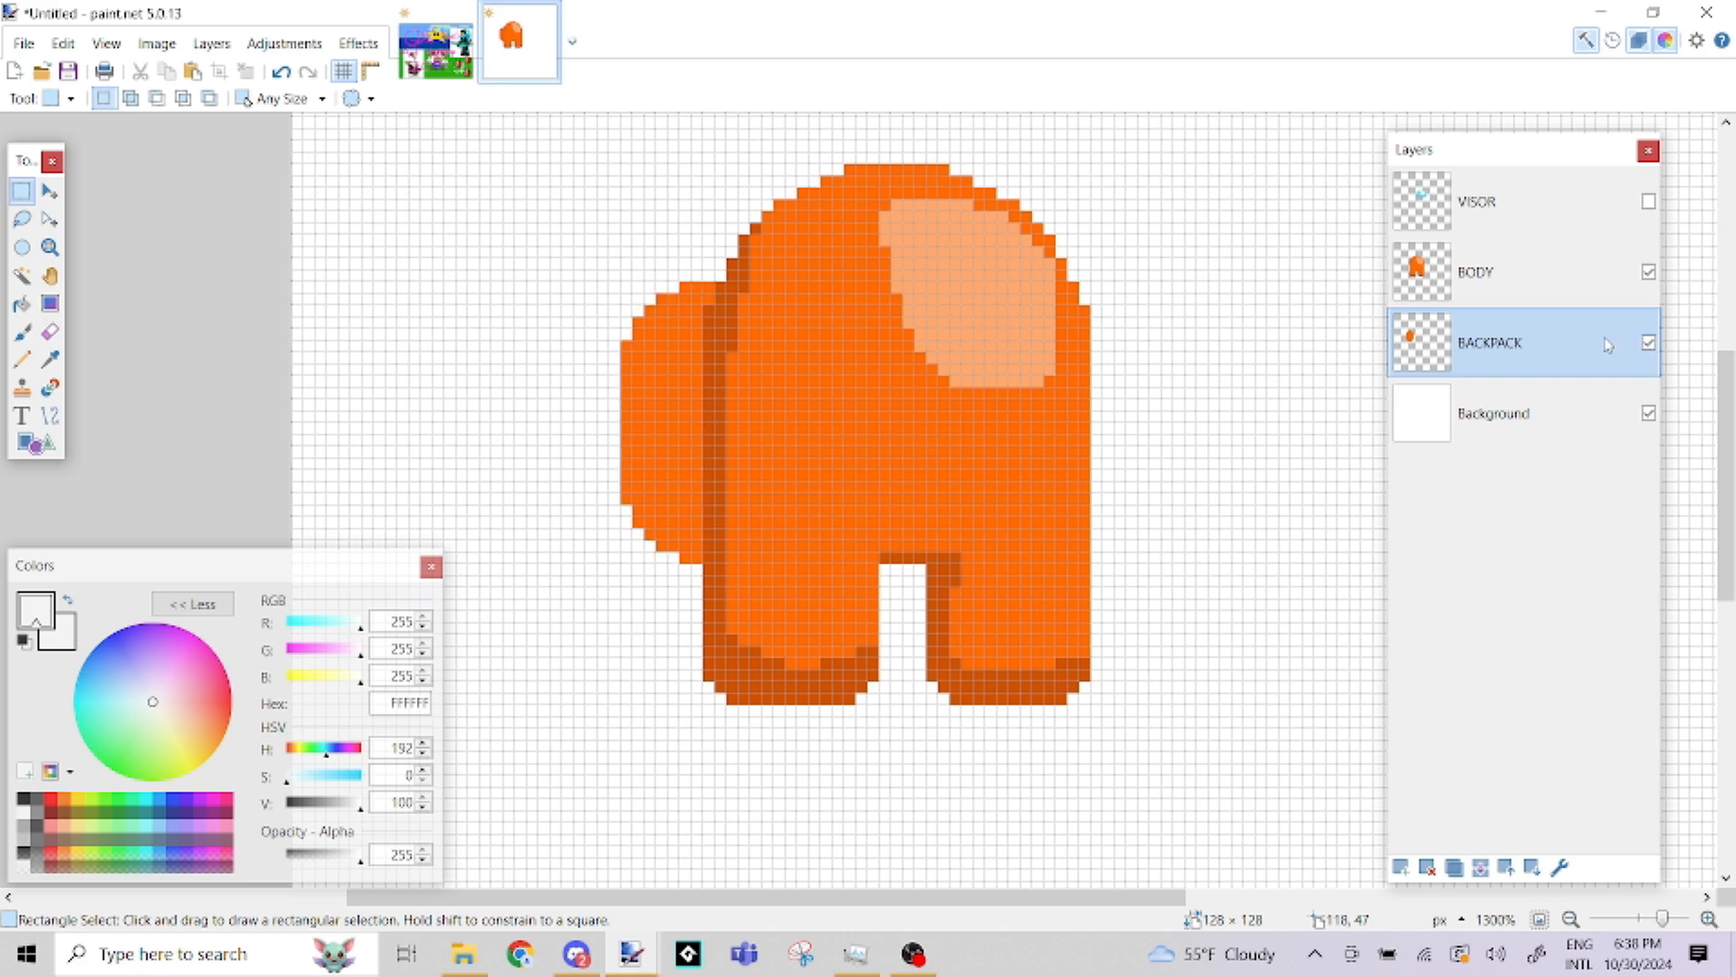
pyautogui.click(22, 275)
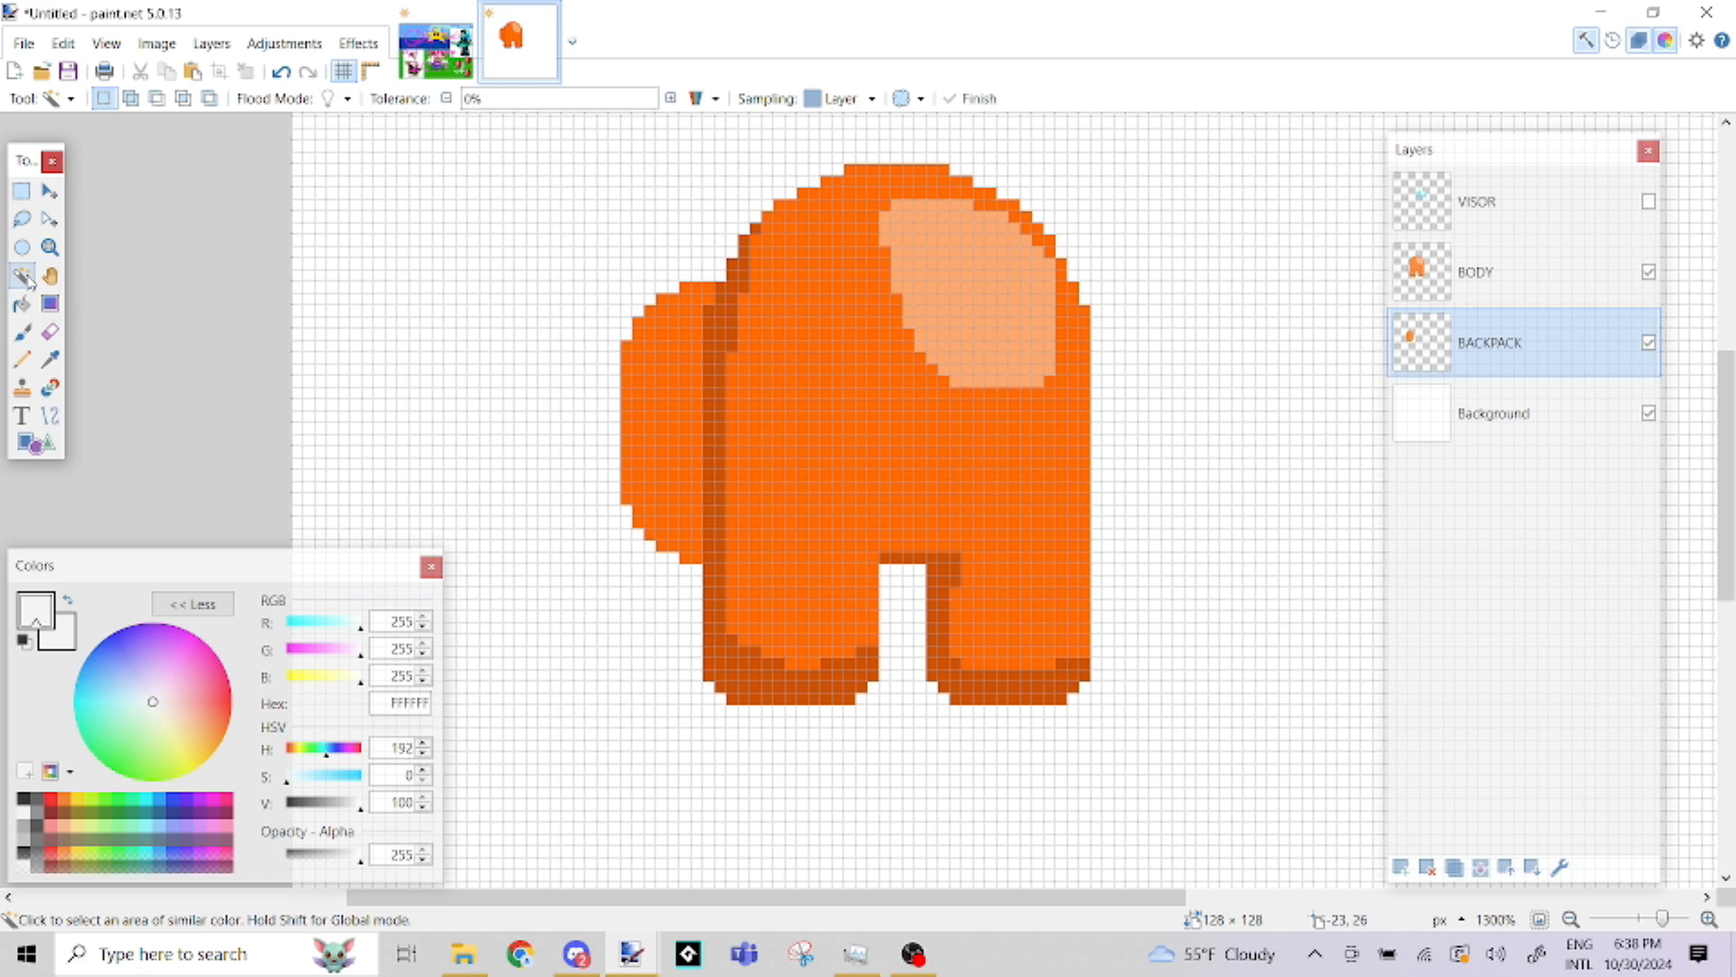
pyautogui.click(678, 385)
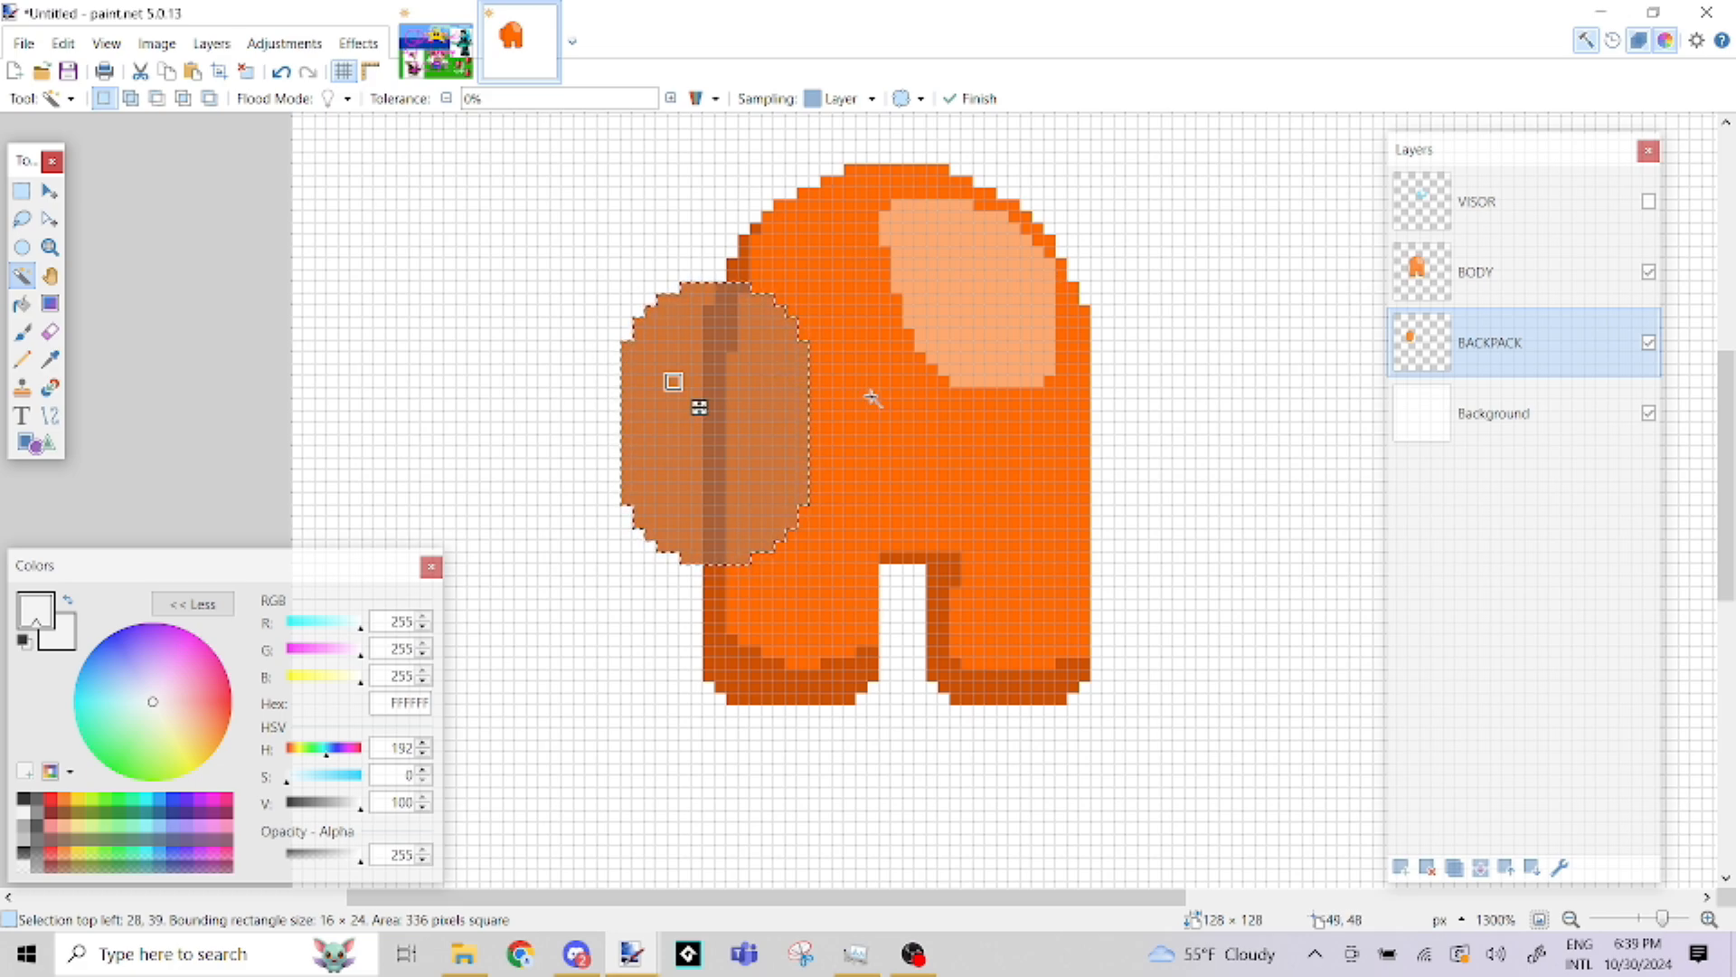
# Make the BODY layer active and sample the dark orange CE5200 from the body's leg shadow as the primary colour
pyautogui.click(50, 362)
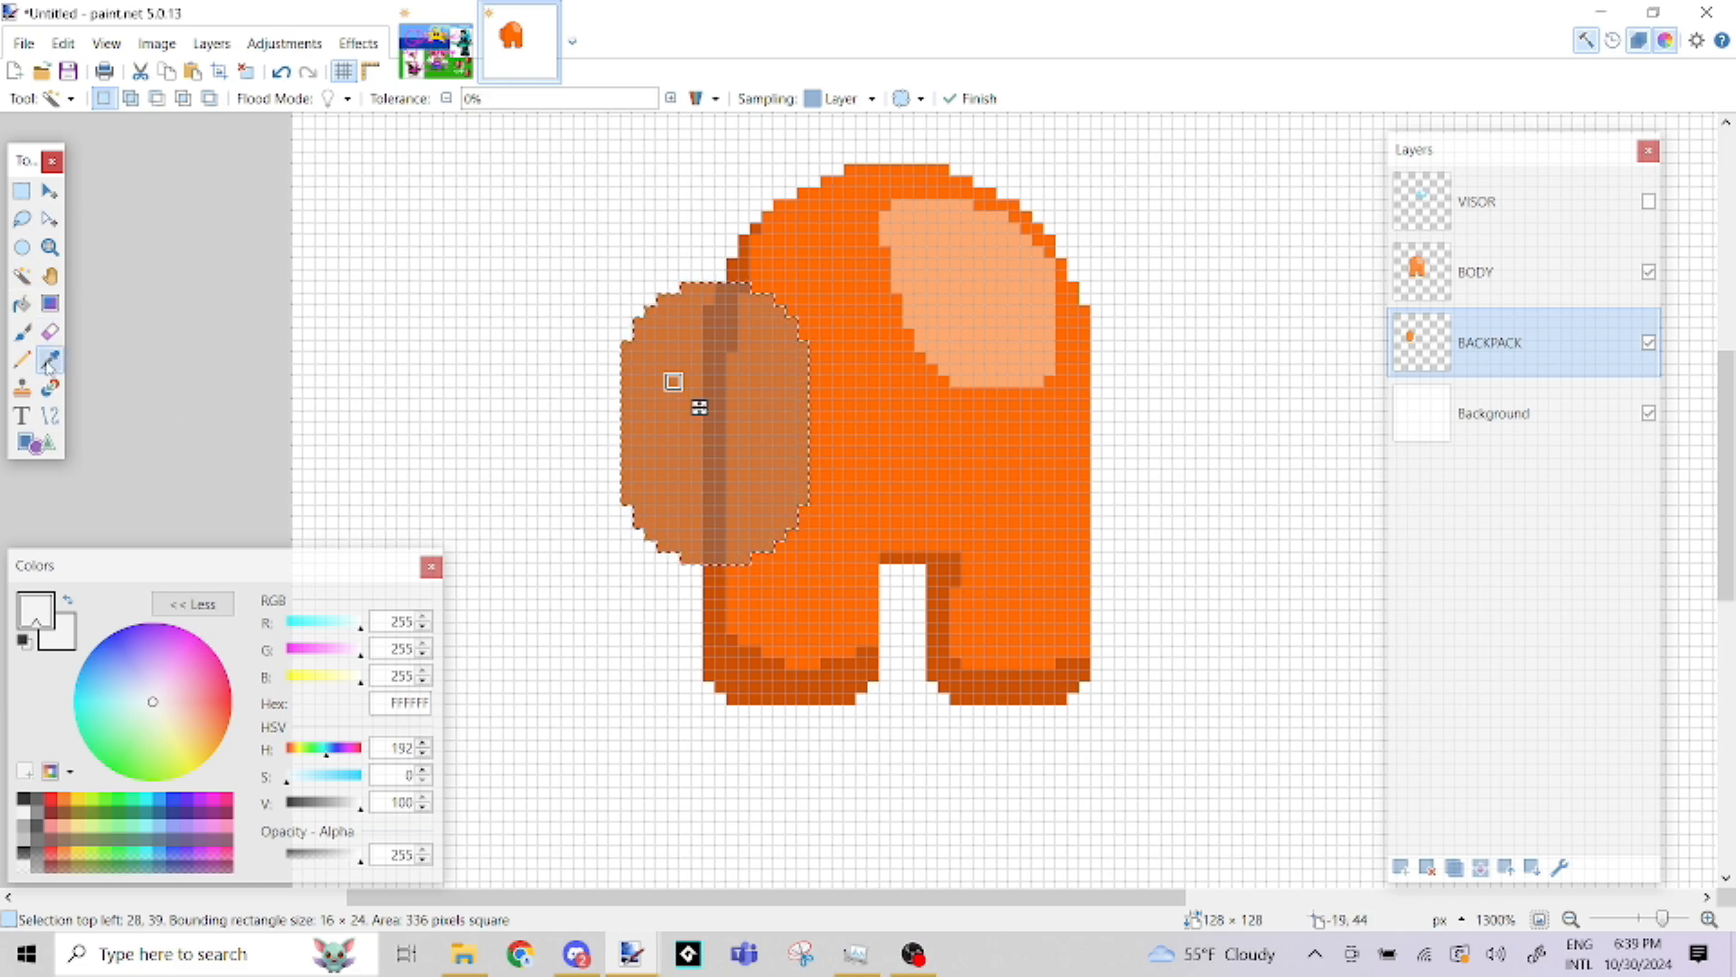
pyautogui.click(1032, 411)
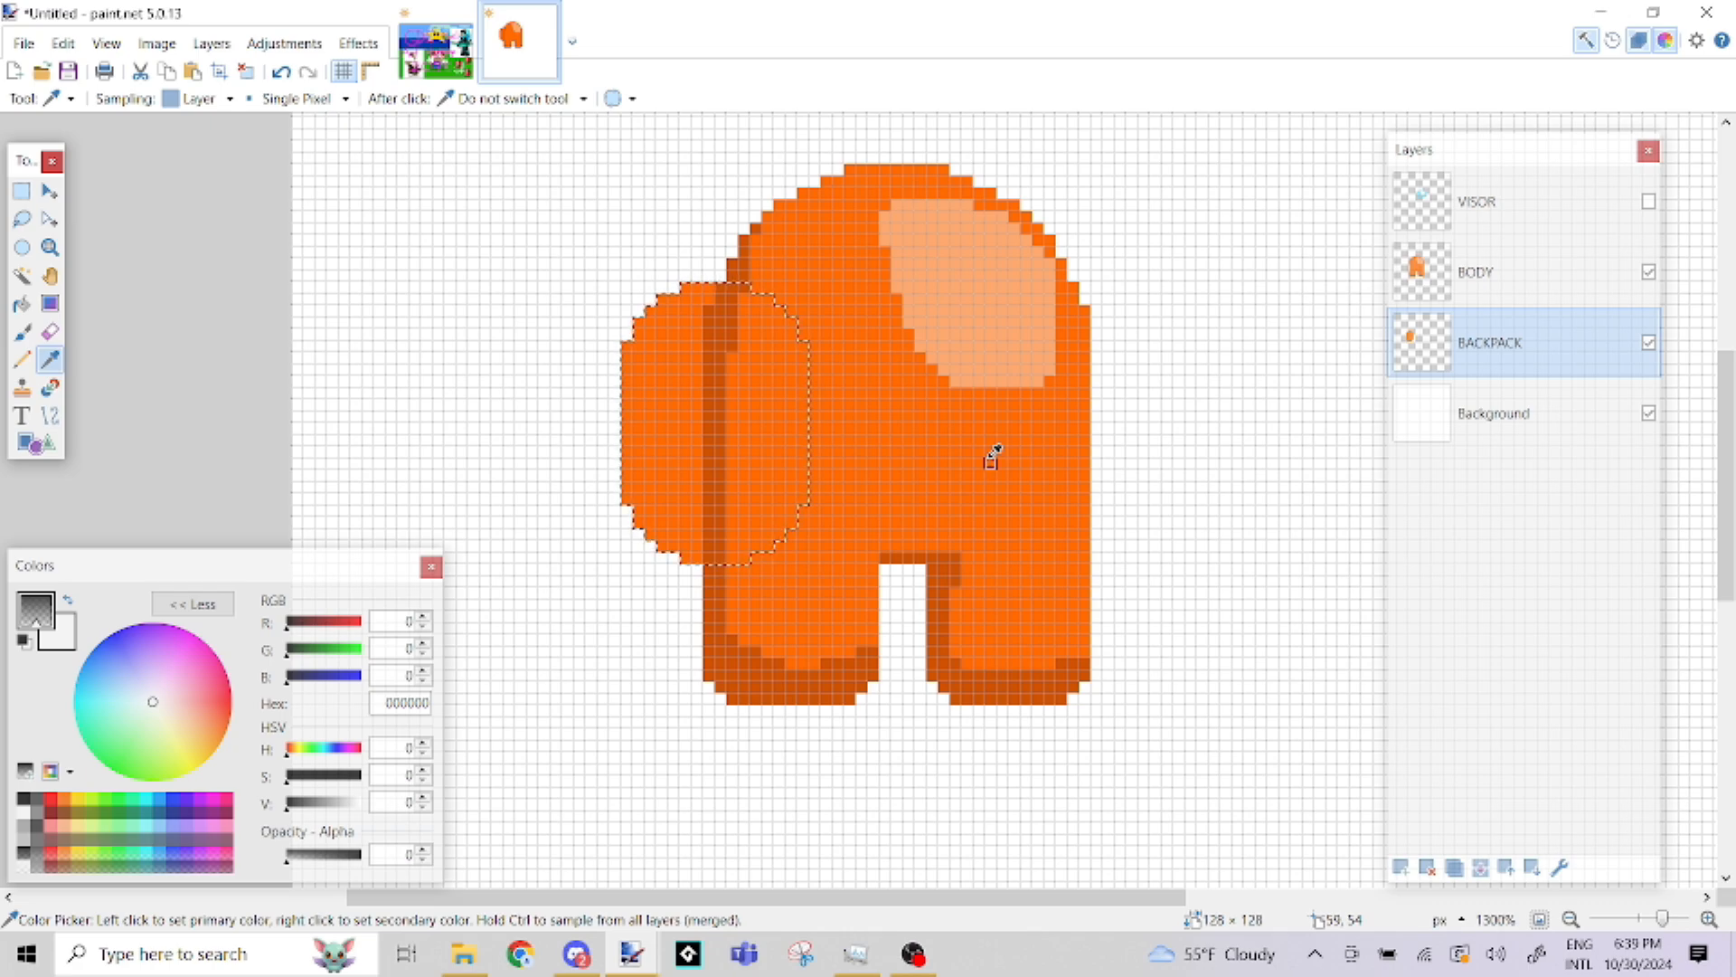
pyautogui.click(1481, 288)
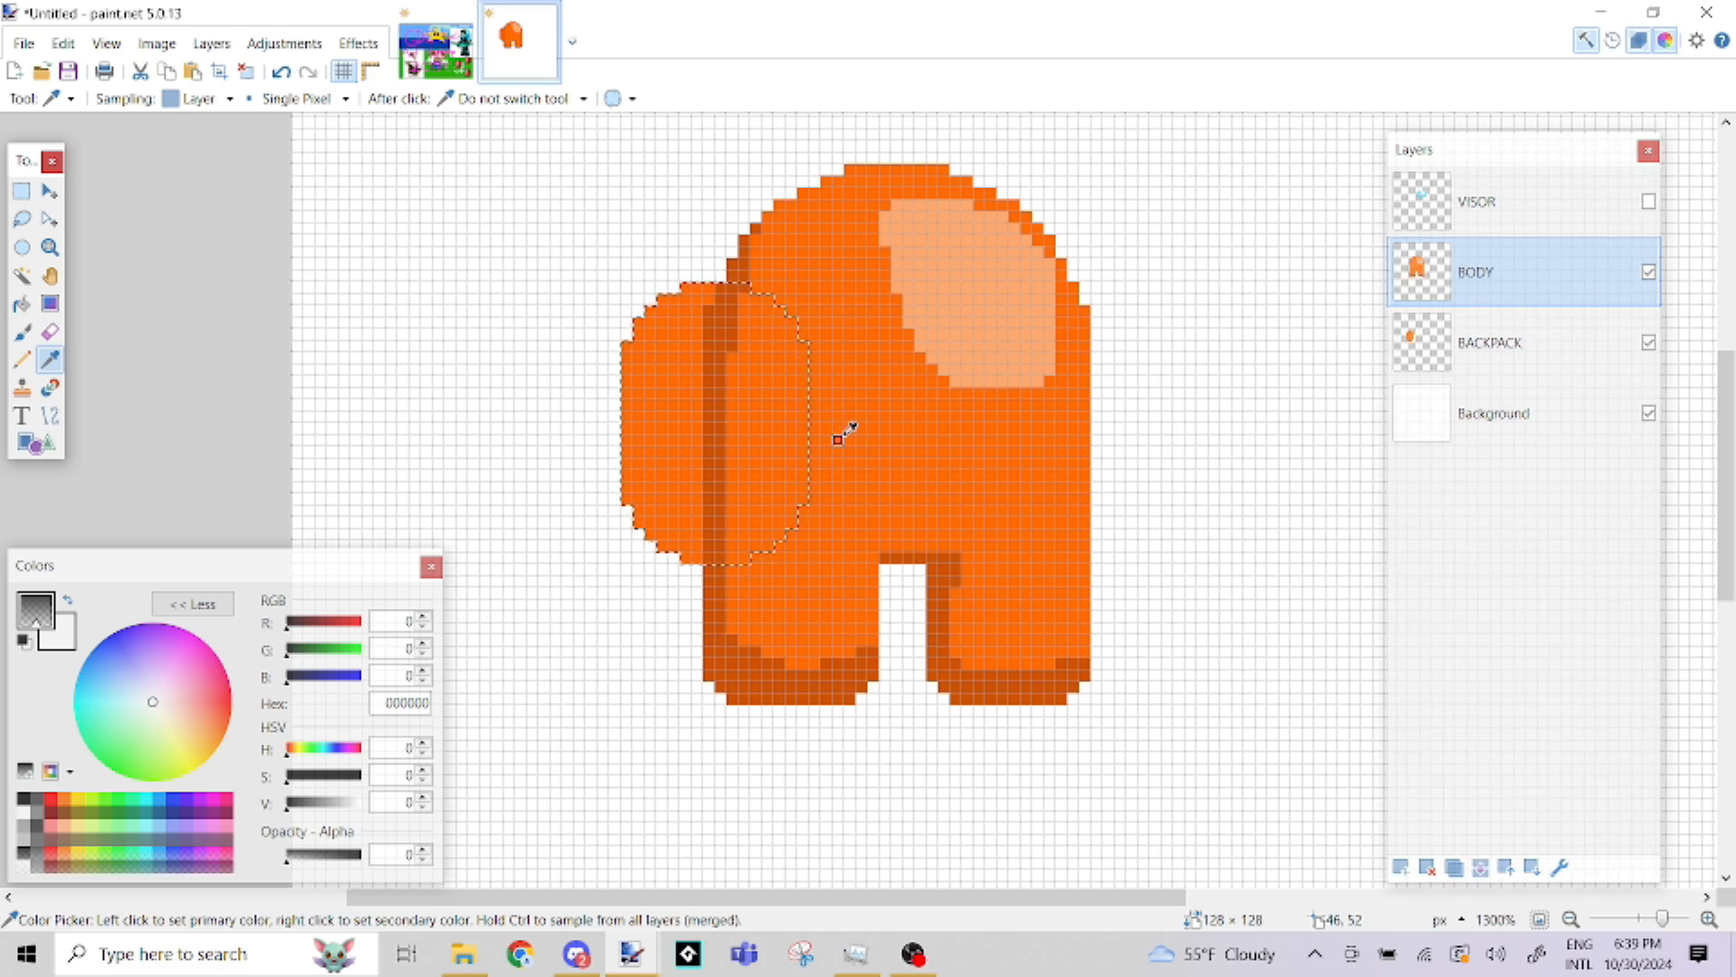
pyautogui.click(779, 685)
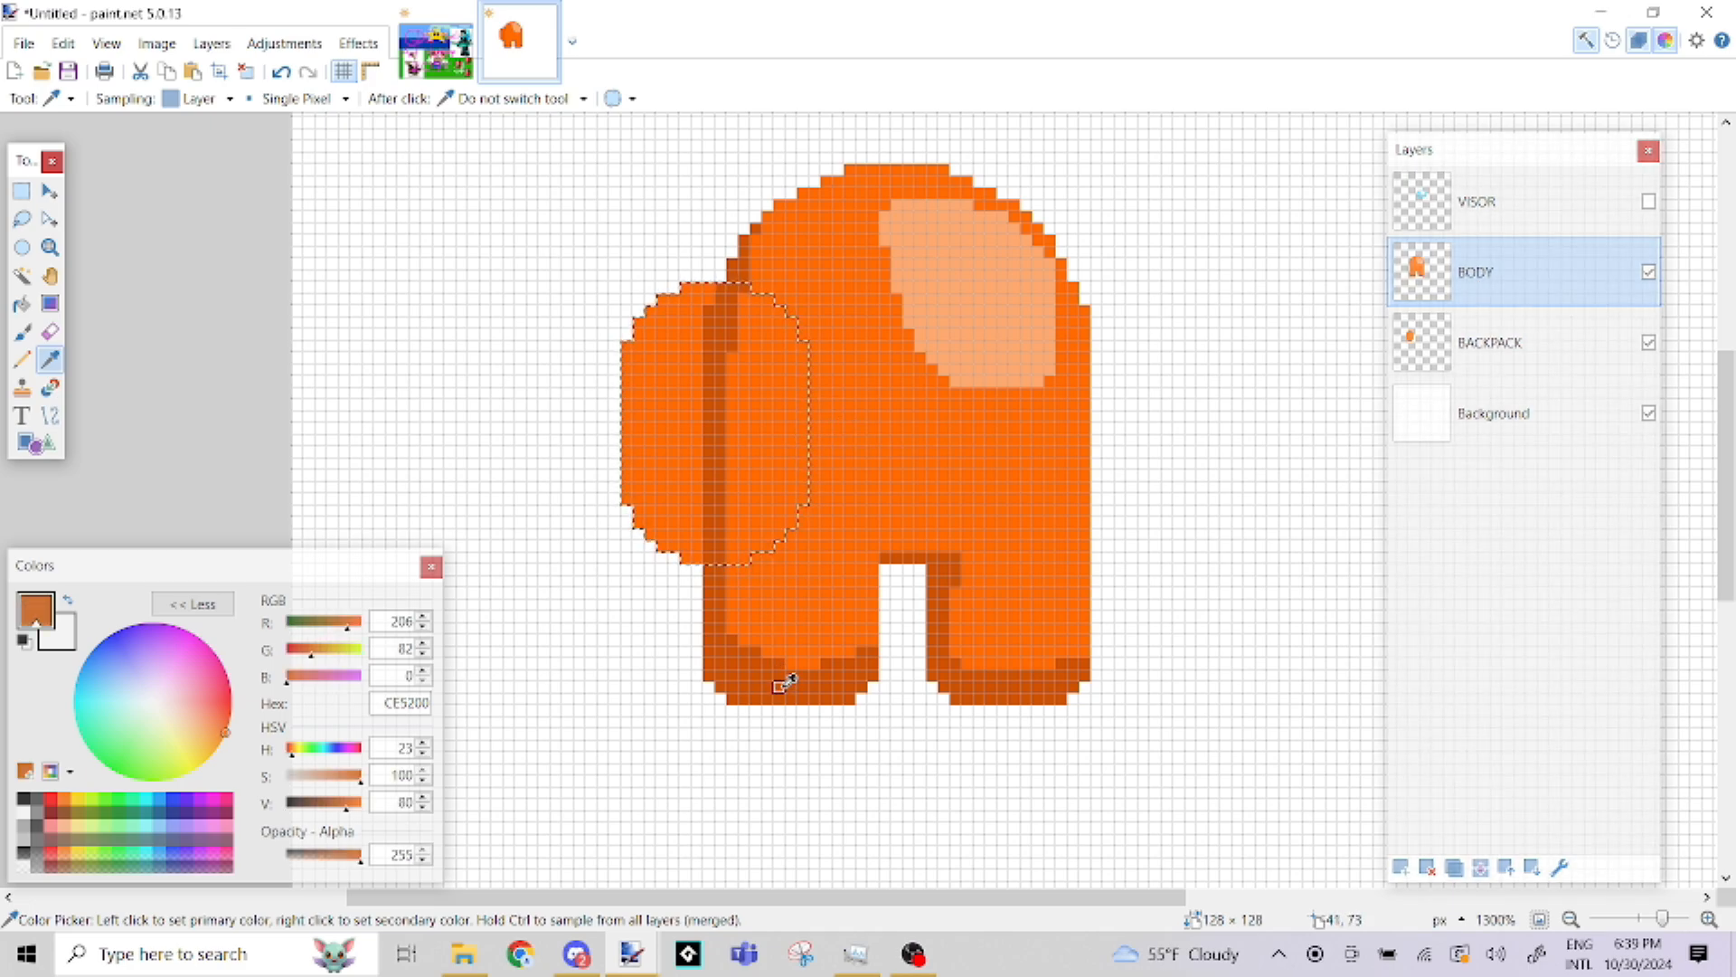
# Return to the BACKPACK layer and paint a dark orange shadow along the backpack's bottom and left edges with the Paintbrush
pyautogui.click(1569, 341)
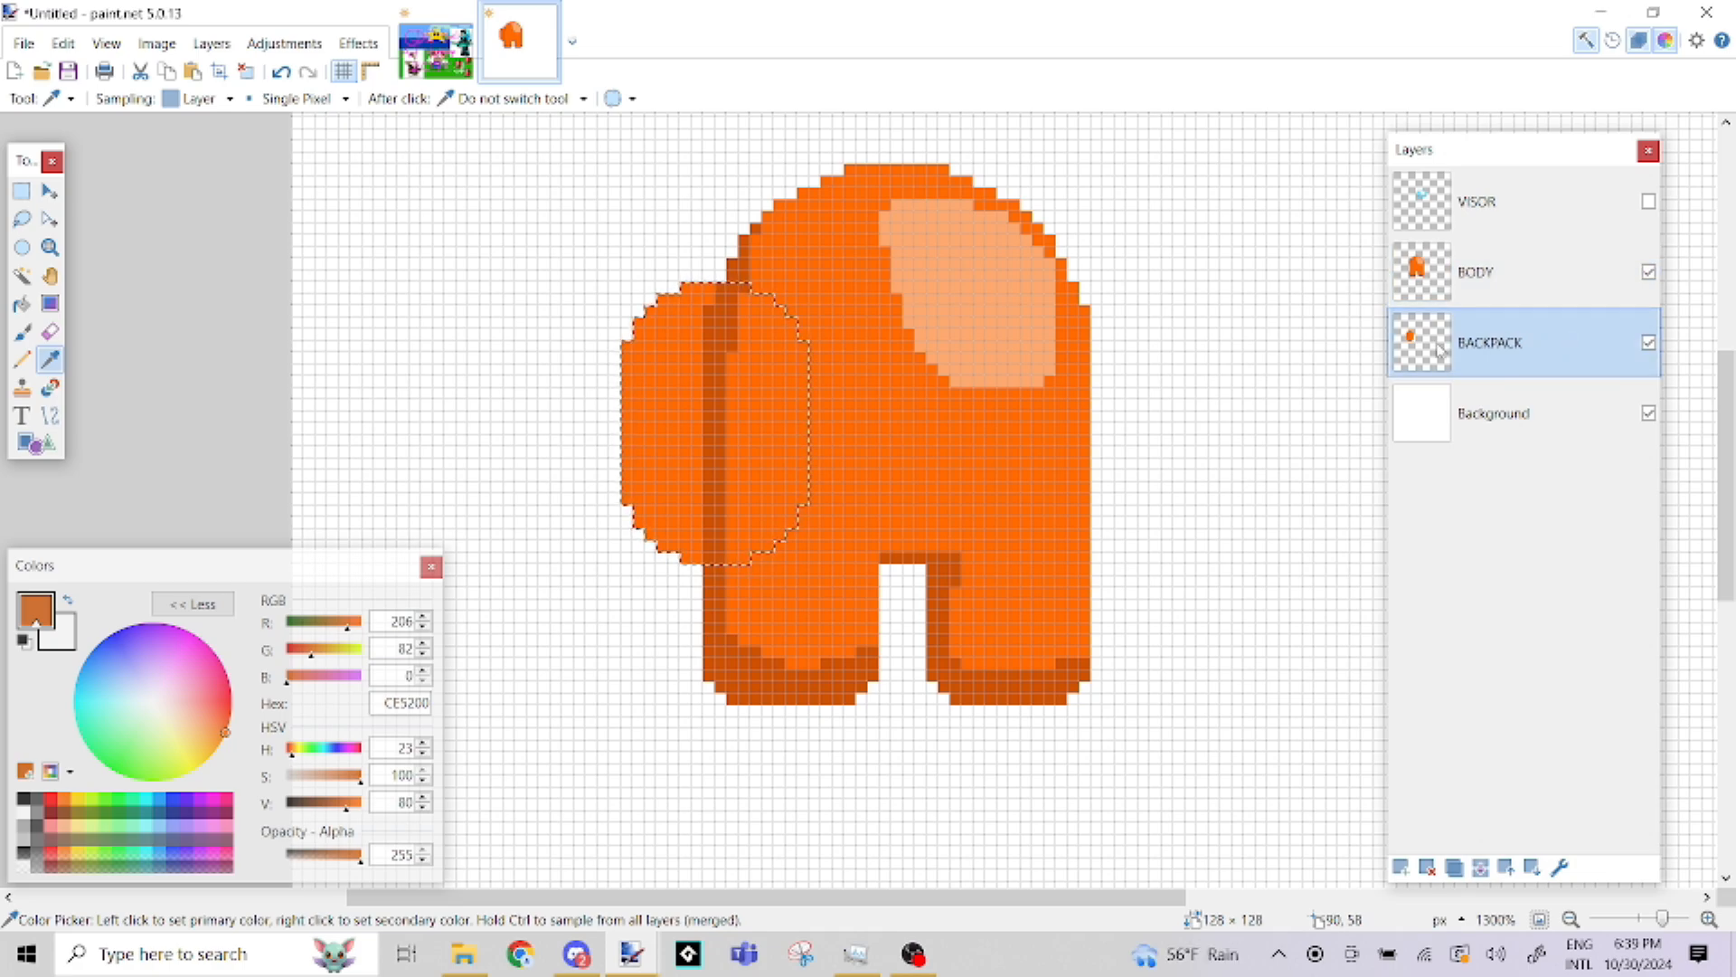
pyautogui.click(22, 331)
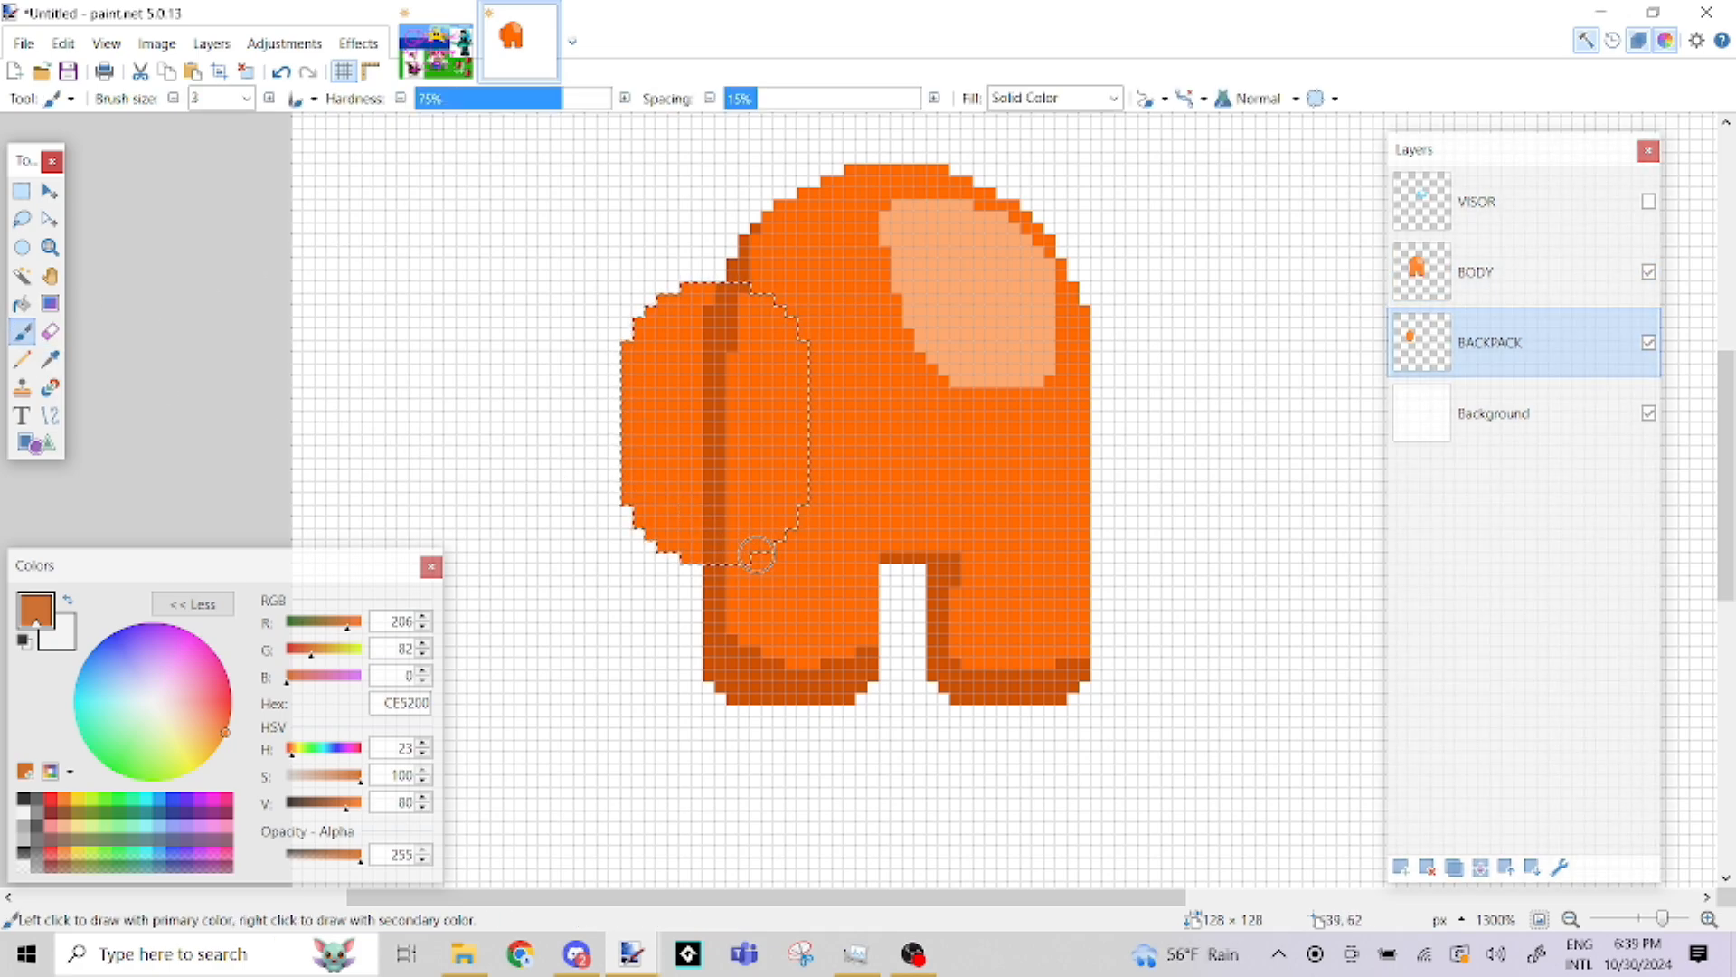
pyautogui.moveTo(723, 546)
pyautogui.mouseDown()
pyautogui.moveTo(597, 524)
pyautogui.moveTo(688, 549)
pyautogui.moveTo(623, 477)
pyautogui.moveTo(620, 336)
pyautogui.mouseUp()
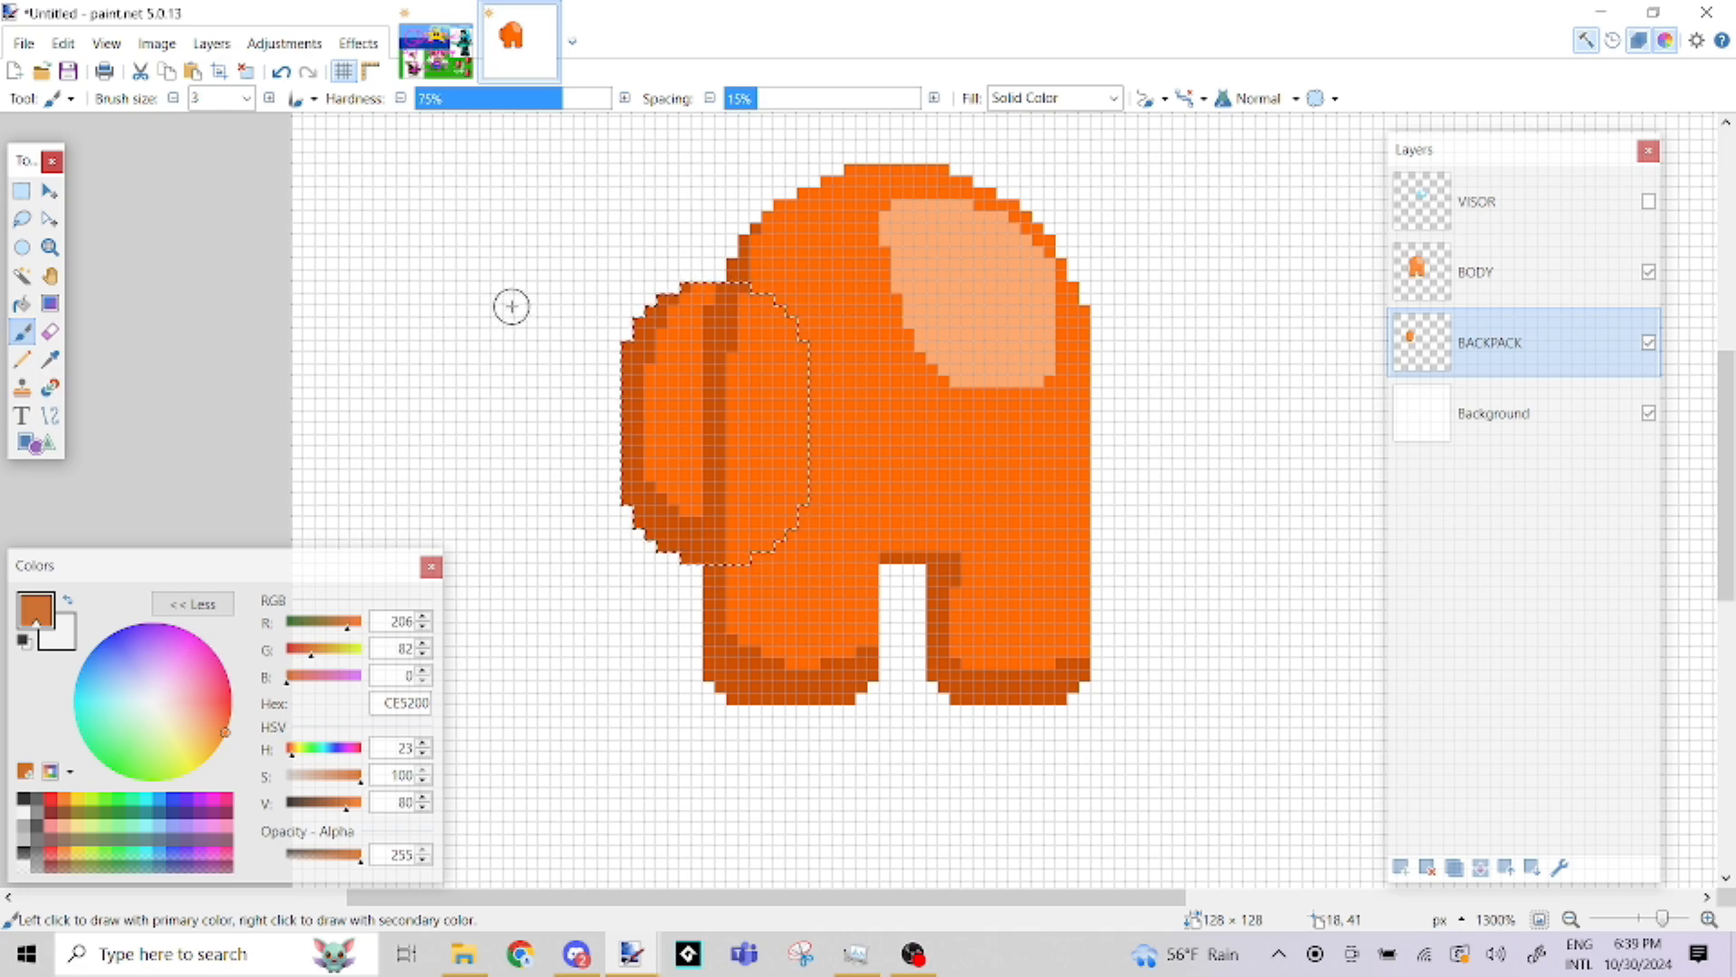
# Clear the backpack selection, show the VISOR layer and make it the active layer
pyautogui.hotkey('ctrl', 'd')
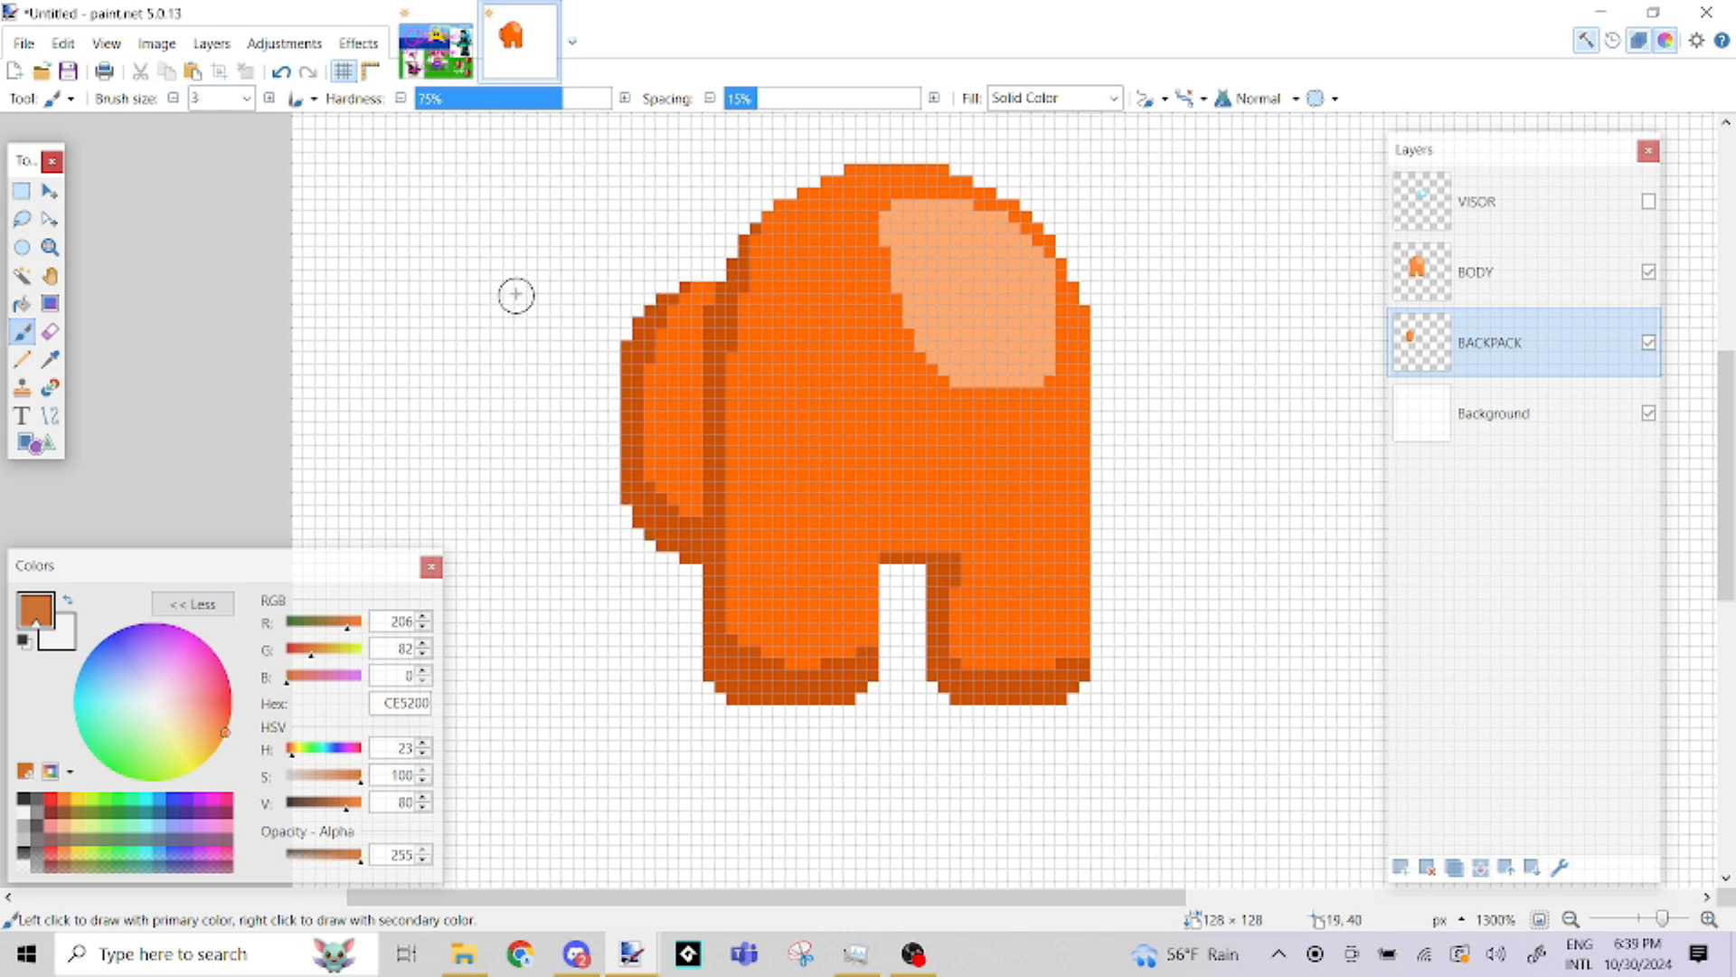
pyautogui.click(1648, 201)
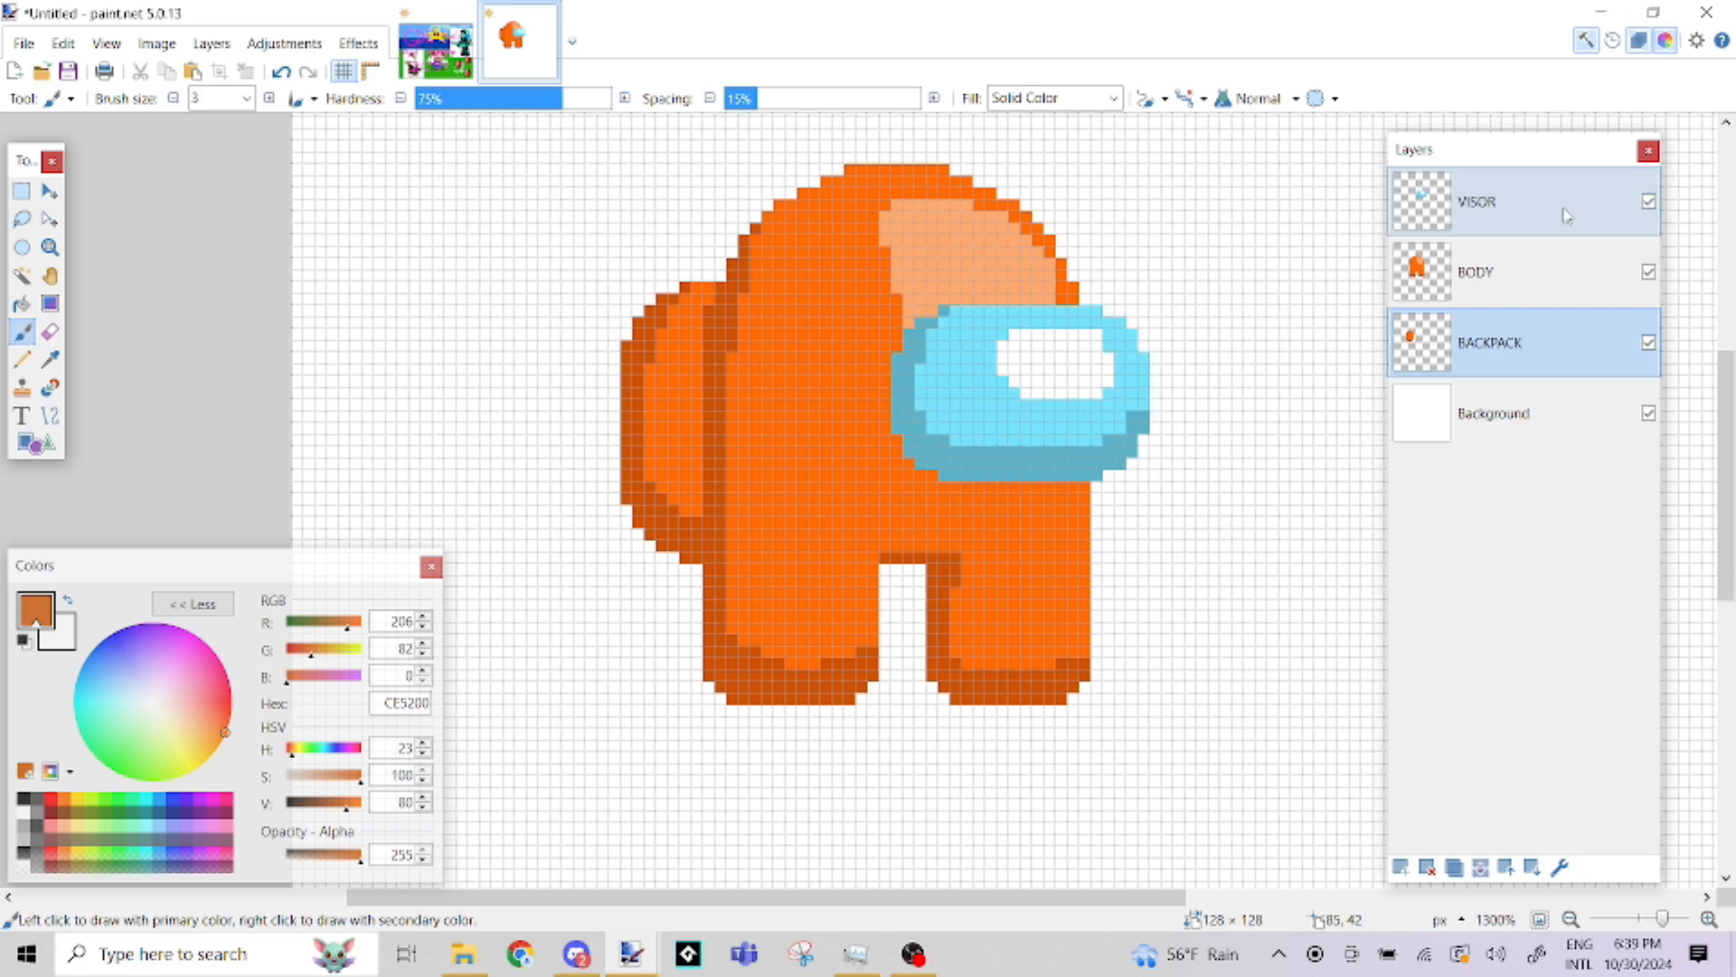
pyautogui.click(1568, 214)
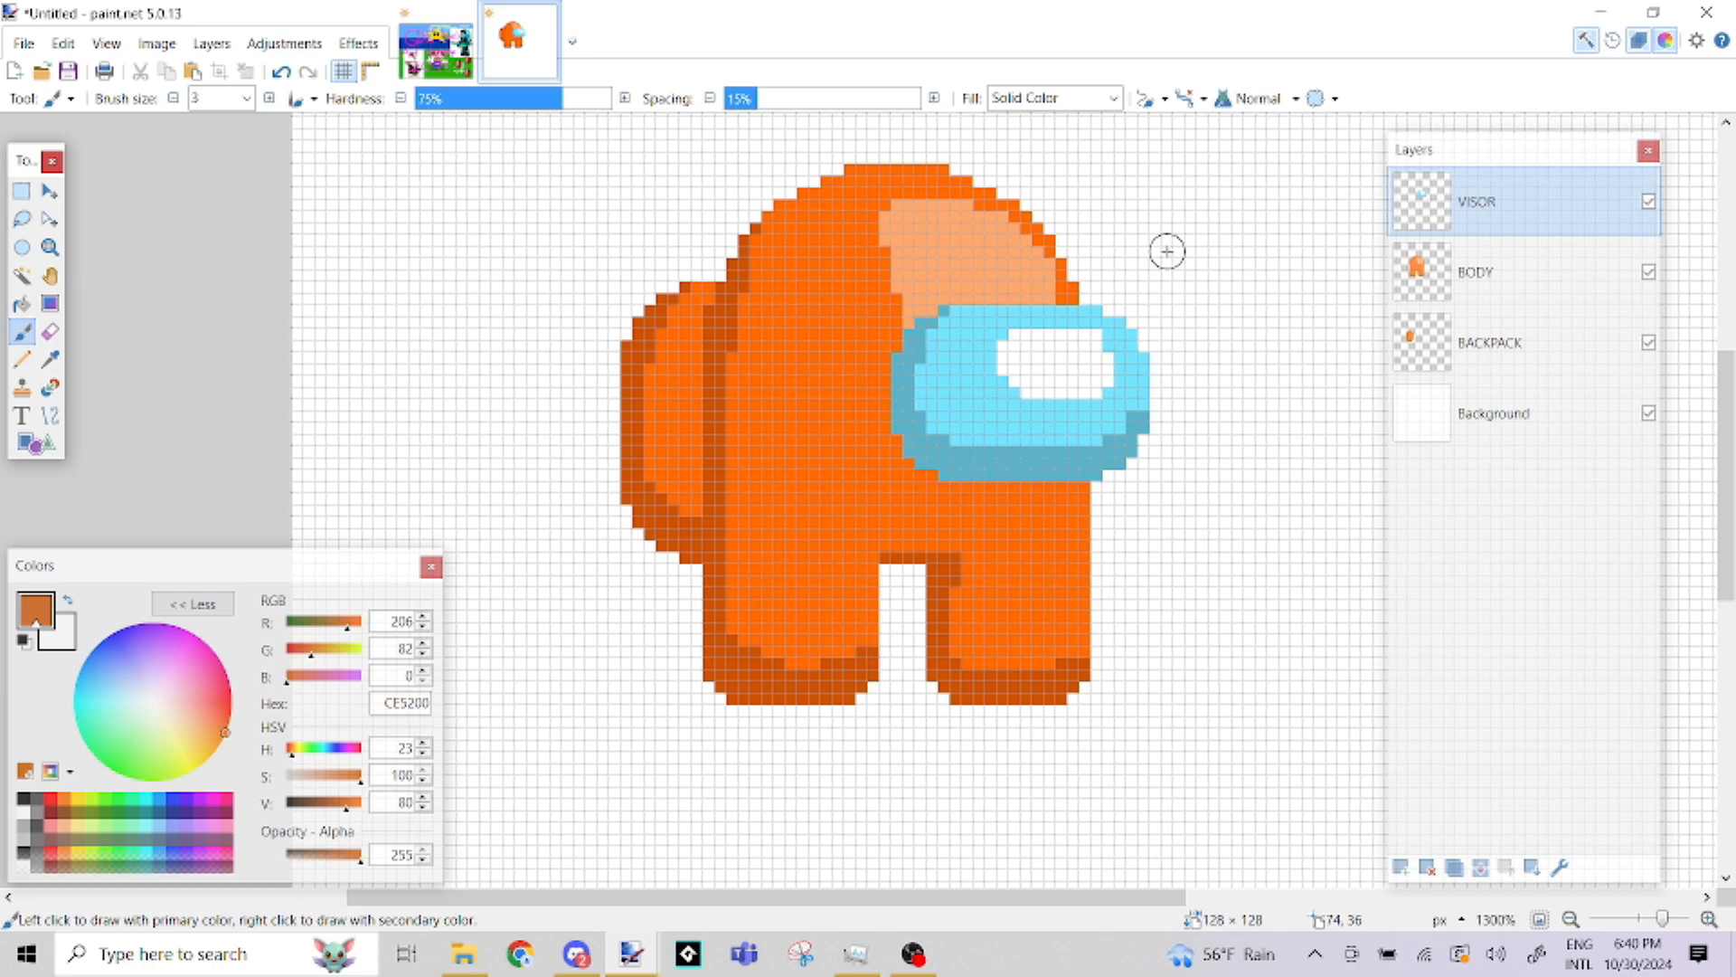
# Switch to Discord to view the latest post in the art channel, and return to paint.net
pyautogui.click(589, 970)
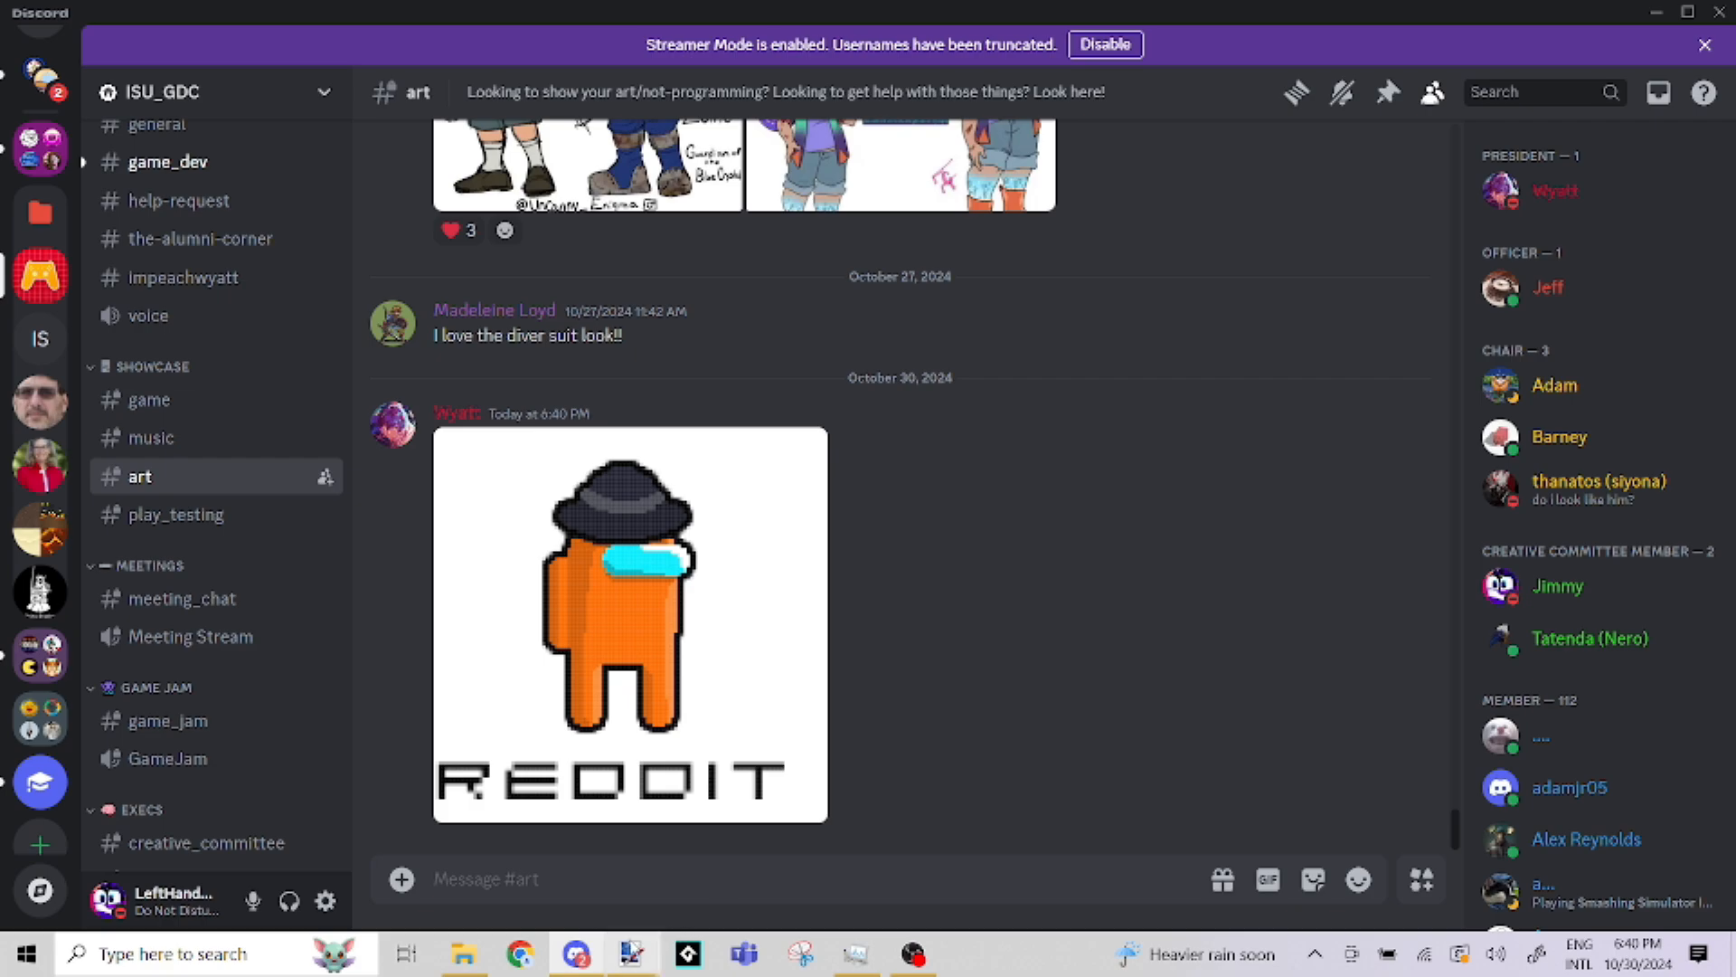
pyautogui.hotkey('alt', 'Tab')
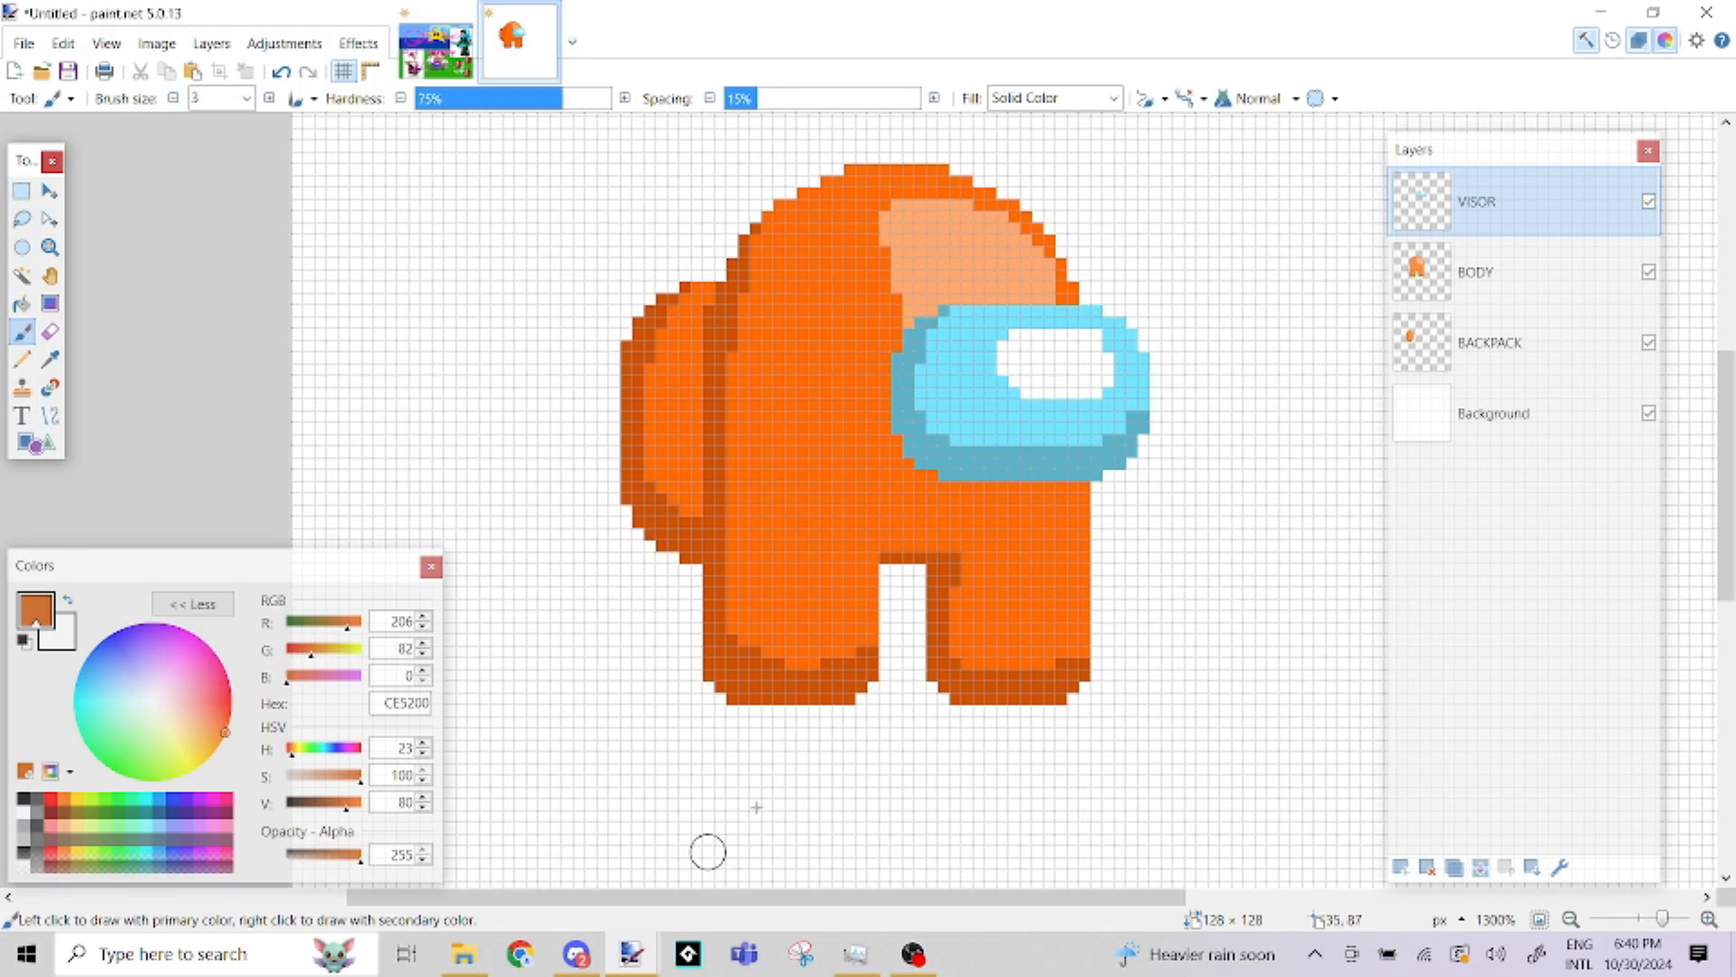
# Try moving the visor away from the face with Move Selected Pixels, and undo the move
pyautogui.click(49, 191)
pyautogui.moveTo(875, 357); pyautogui.dragTo(1068, 504)
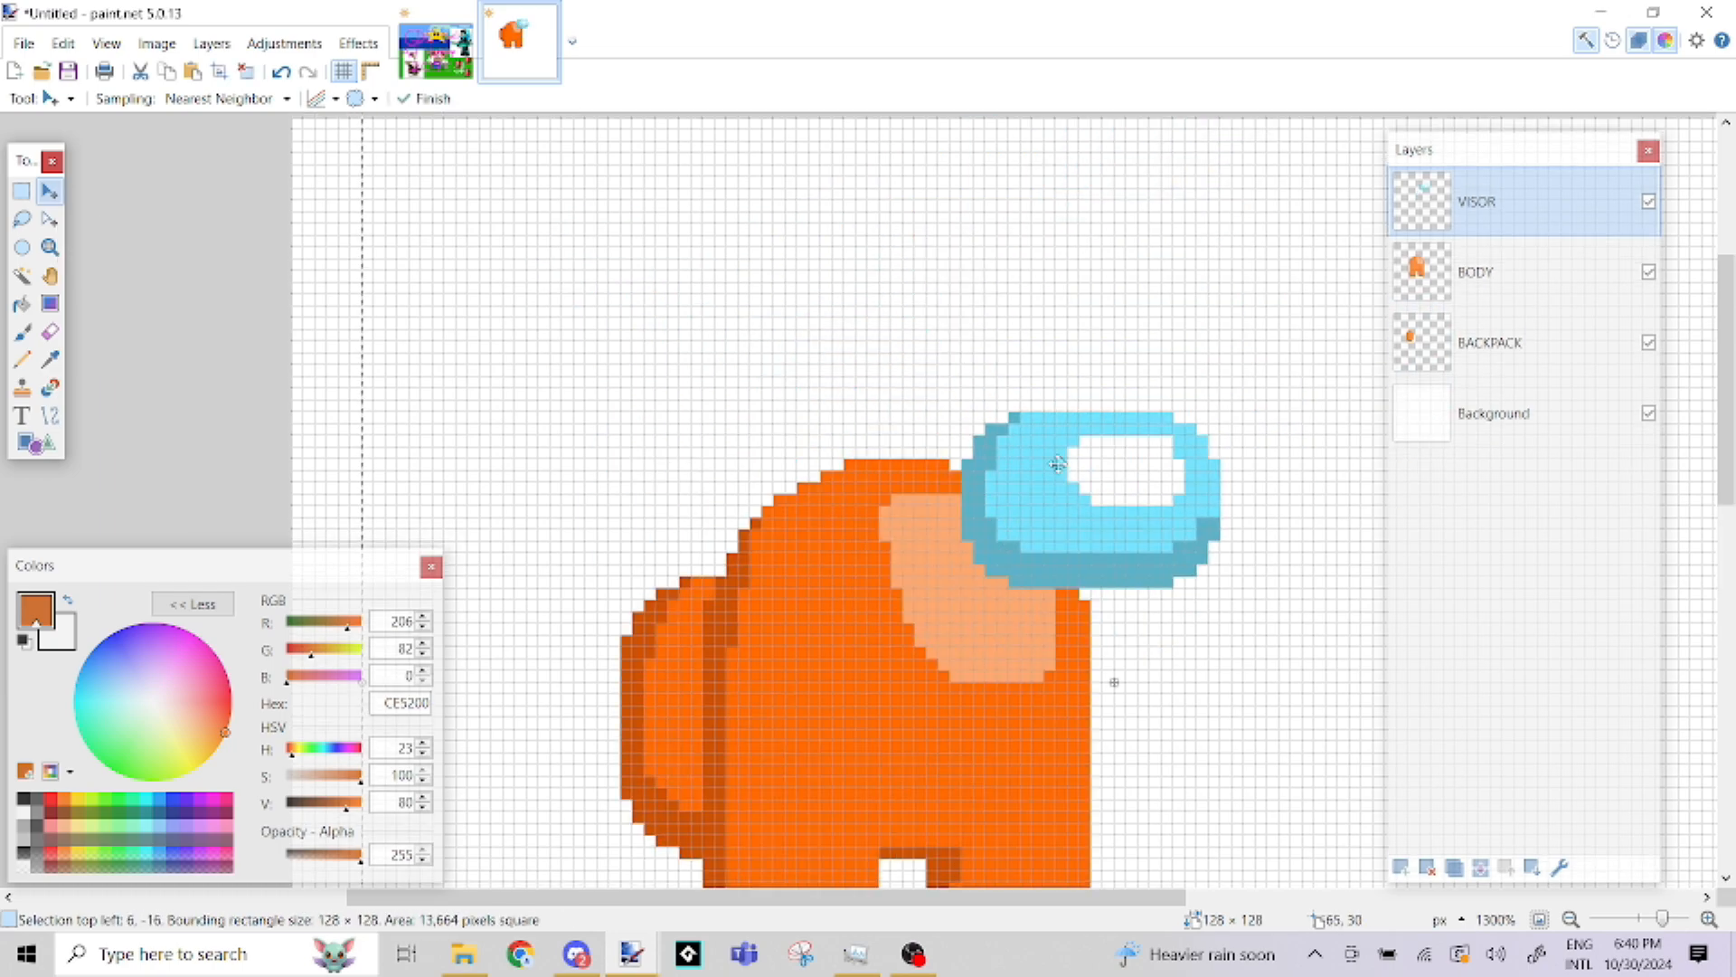
pyautogui.hotkey('ctrl', 'z')
pyautogui.scroll(-3, 985, 559)
pyautogui.scroll(2, 986, 560)
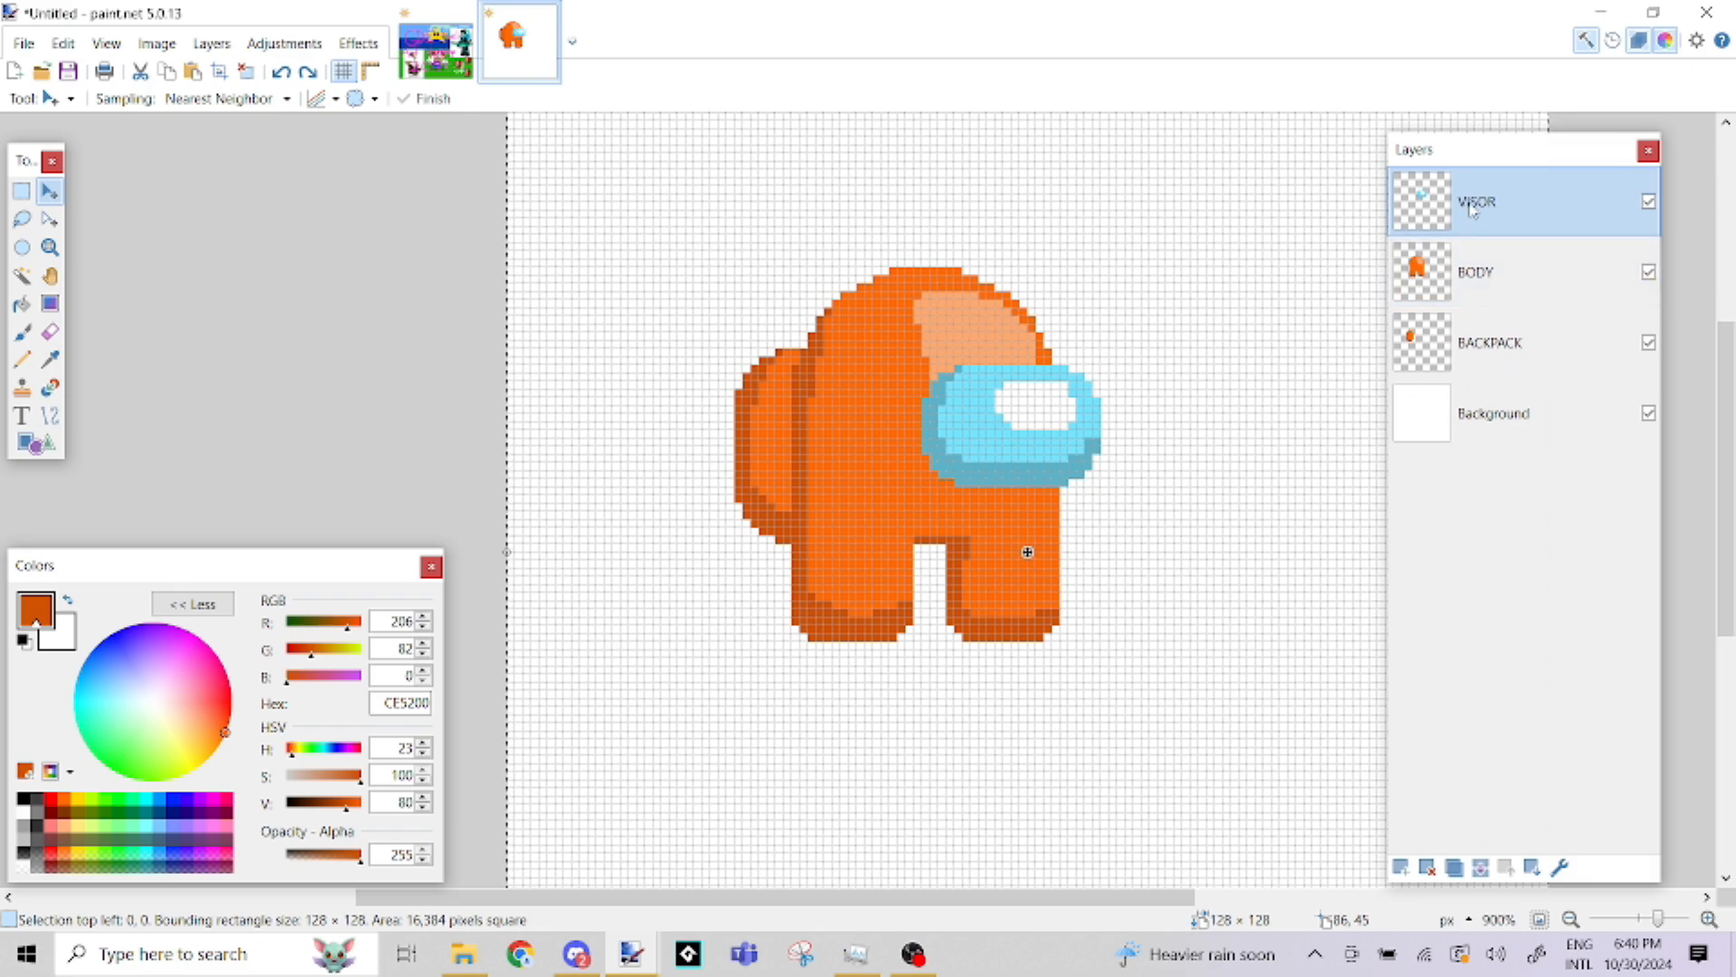
# Merge the VISOR and BODY layers down into BACKPACK and shift the merged character slightly to the right on the canvas
pyautogui.click(1480, 867)
pyautogui.click(1480, 868)
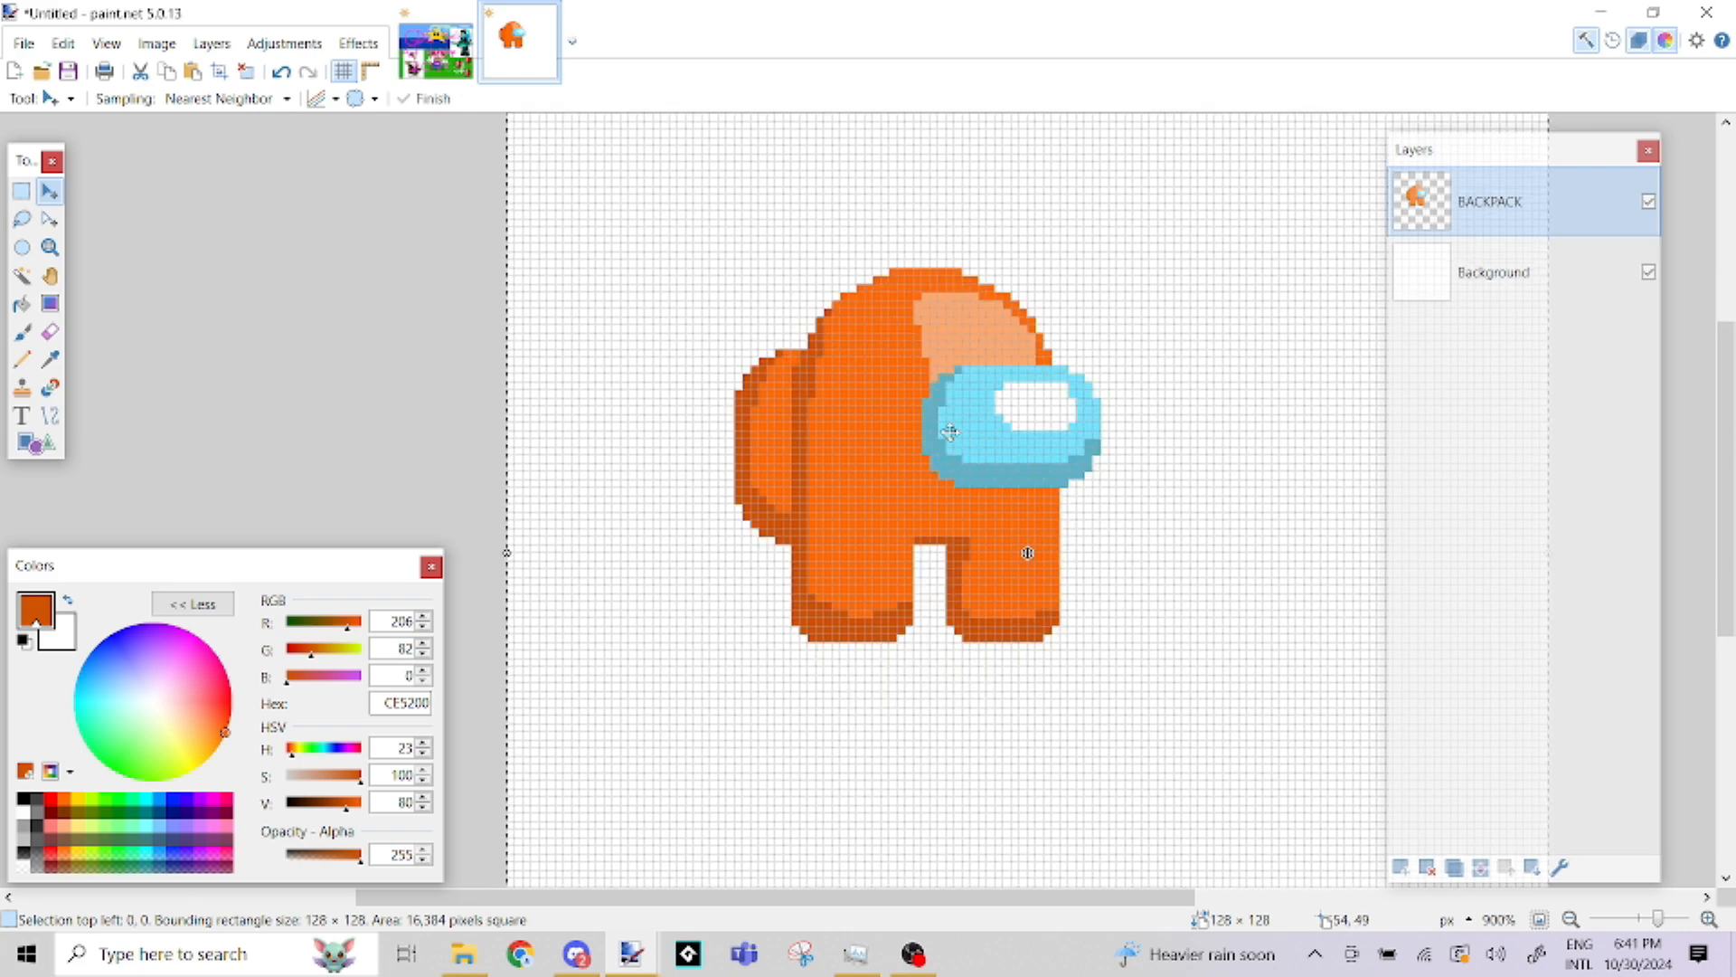
pyautogui.moveTo(949, 438); pyautogui.dragTo(919, 418)
pyautogui.click(22, 191)
pyautogui.click(207, 248)
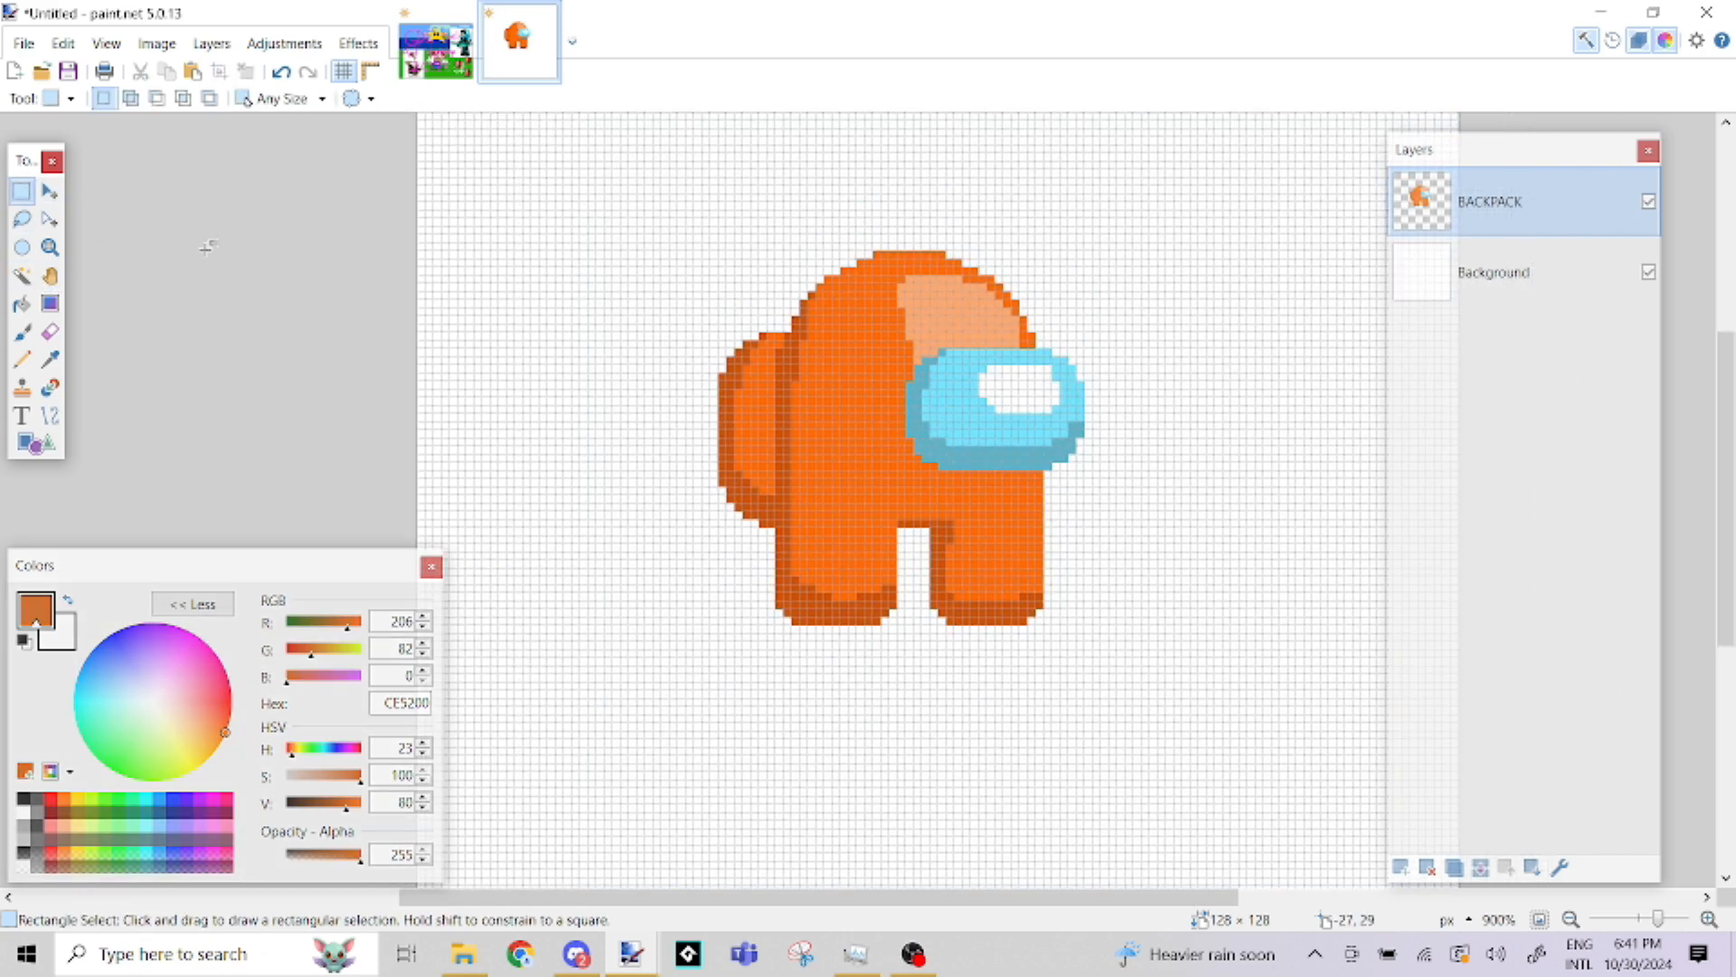
# Fill the character's main orange areas with magenta FF00DC using the Paint Bucket
pyautogui.click(22, 304)
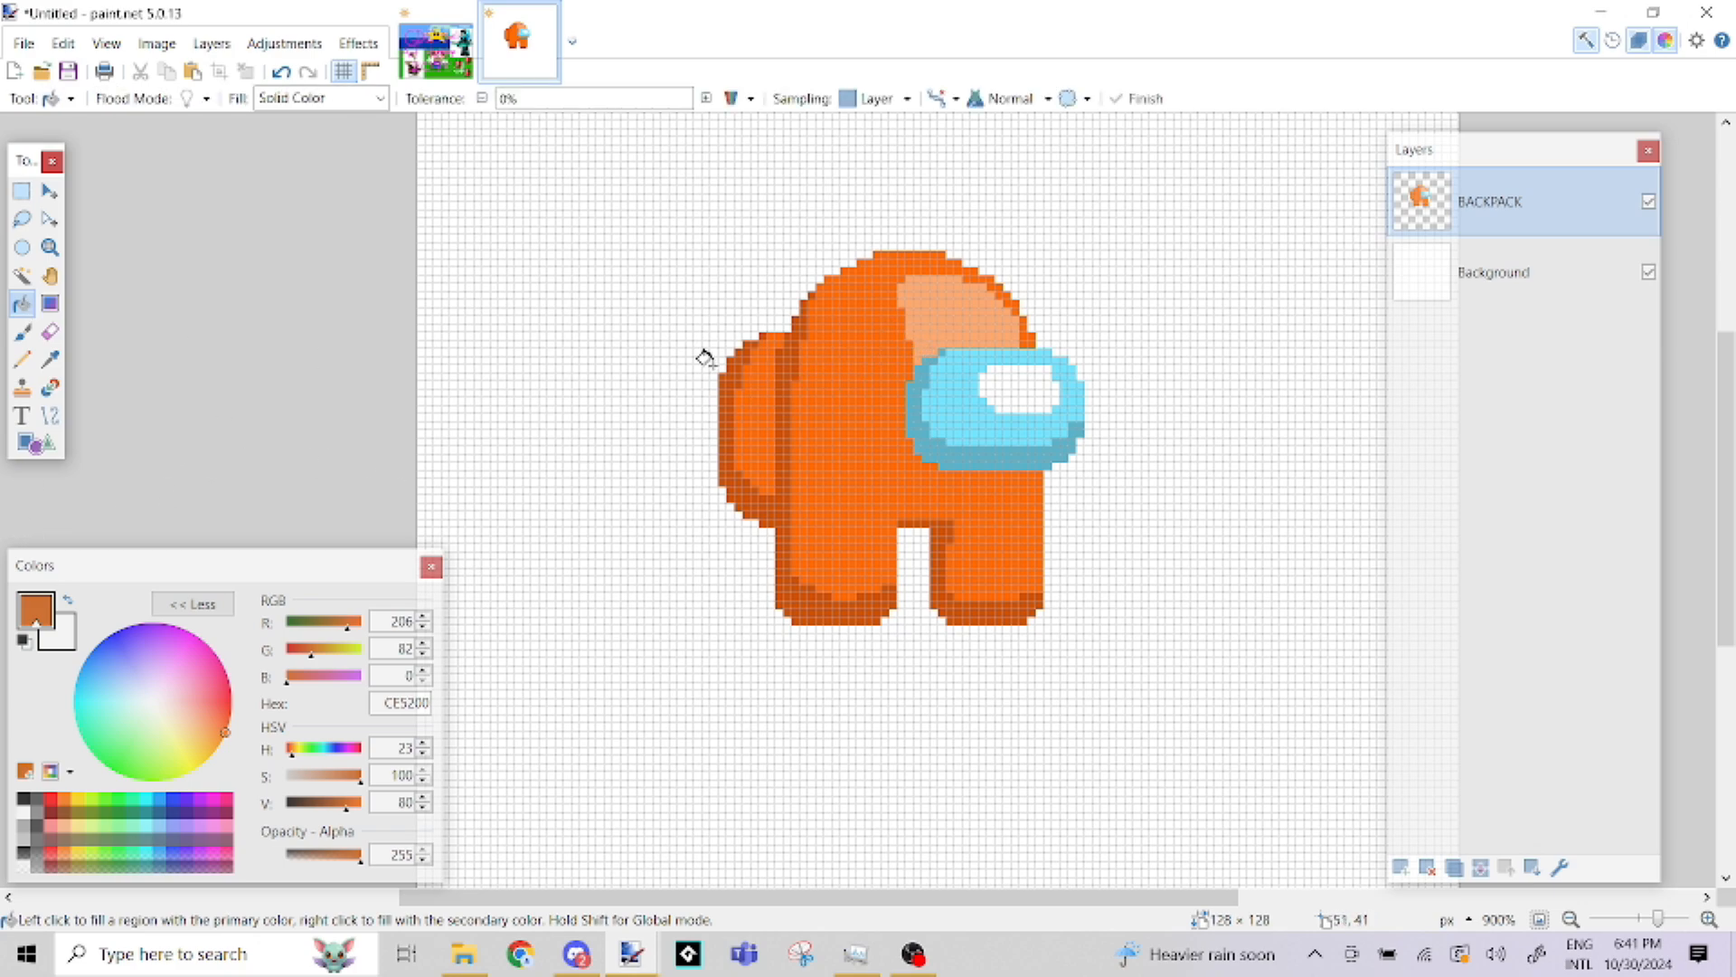
pyautogui.click(215, 800)
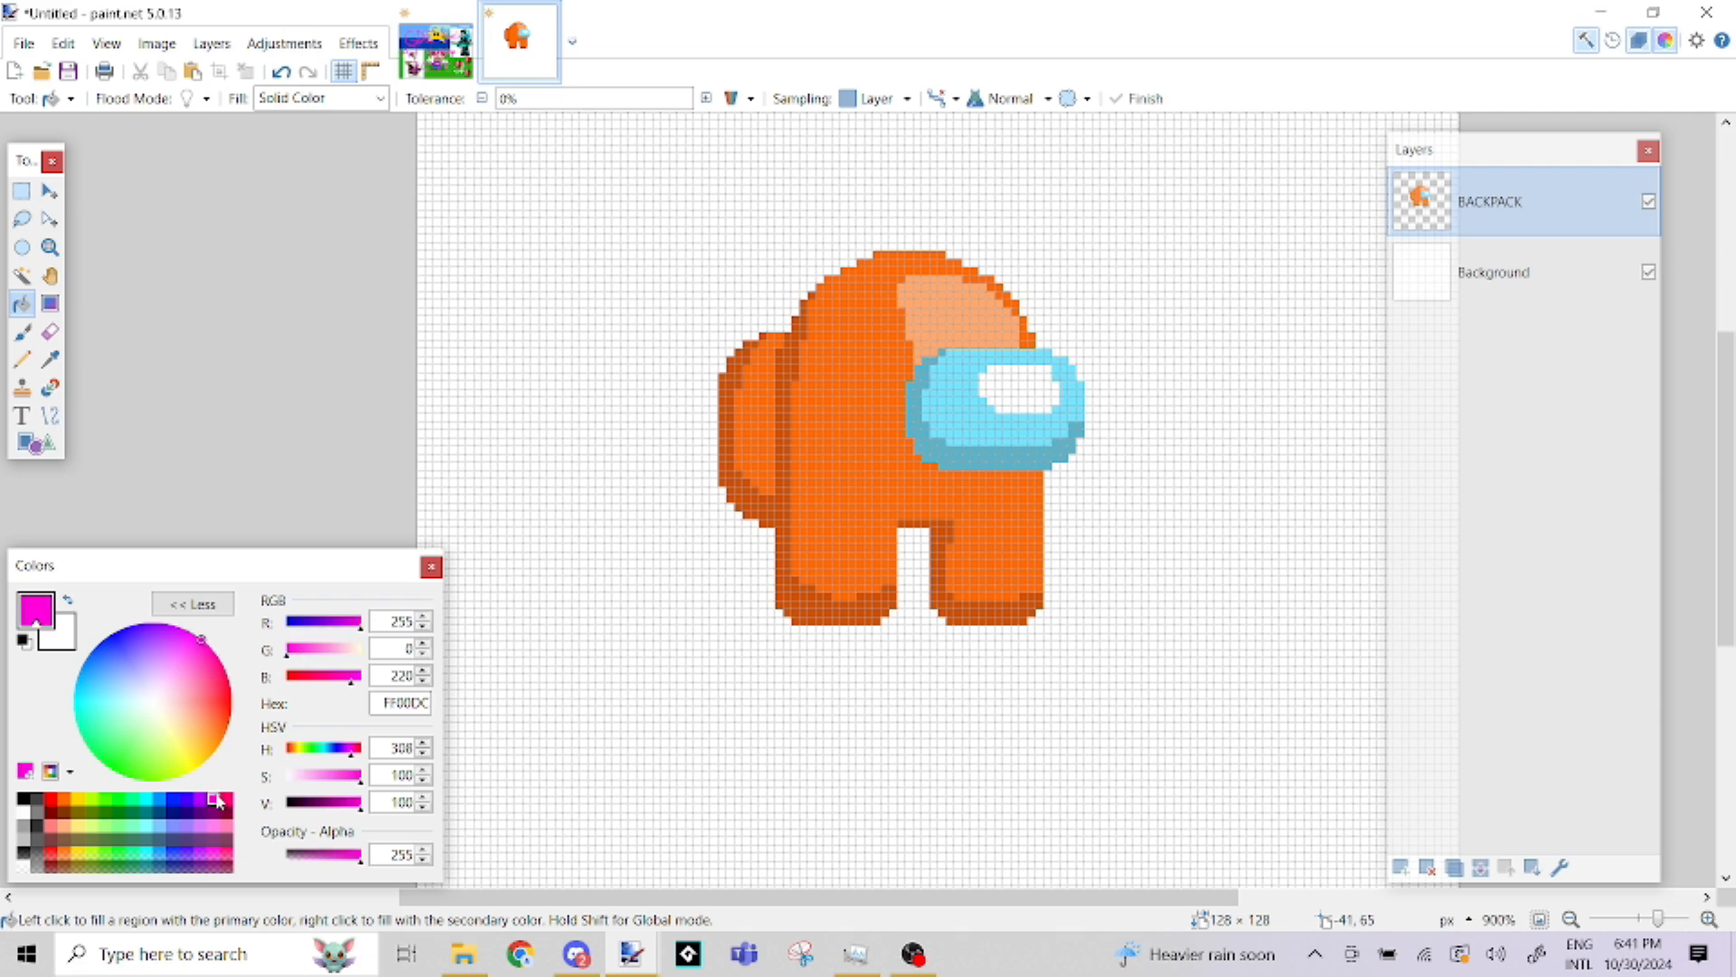
pyautogui.click(830, 371)
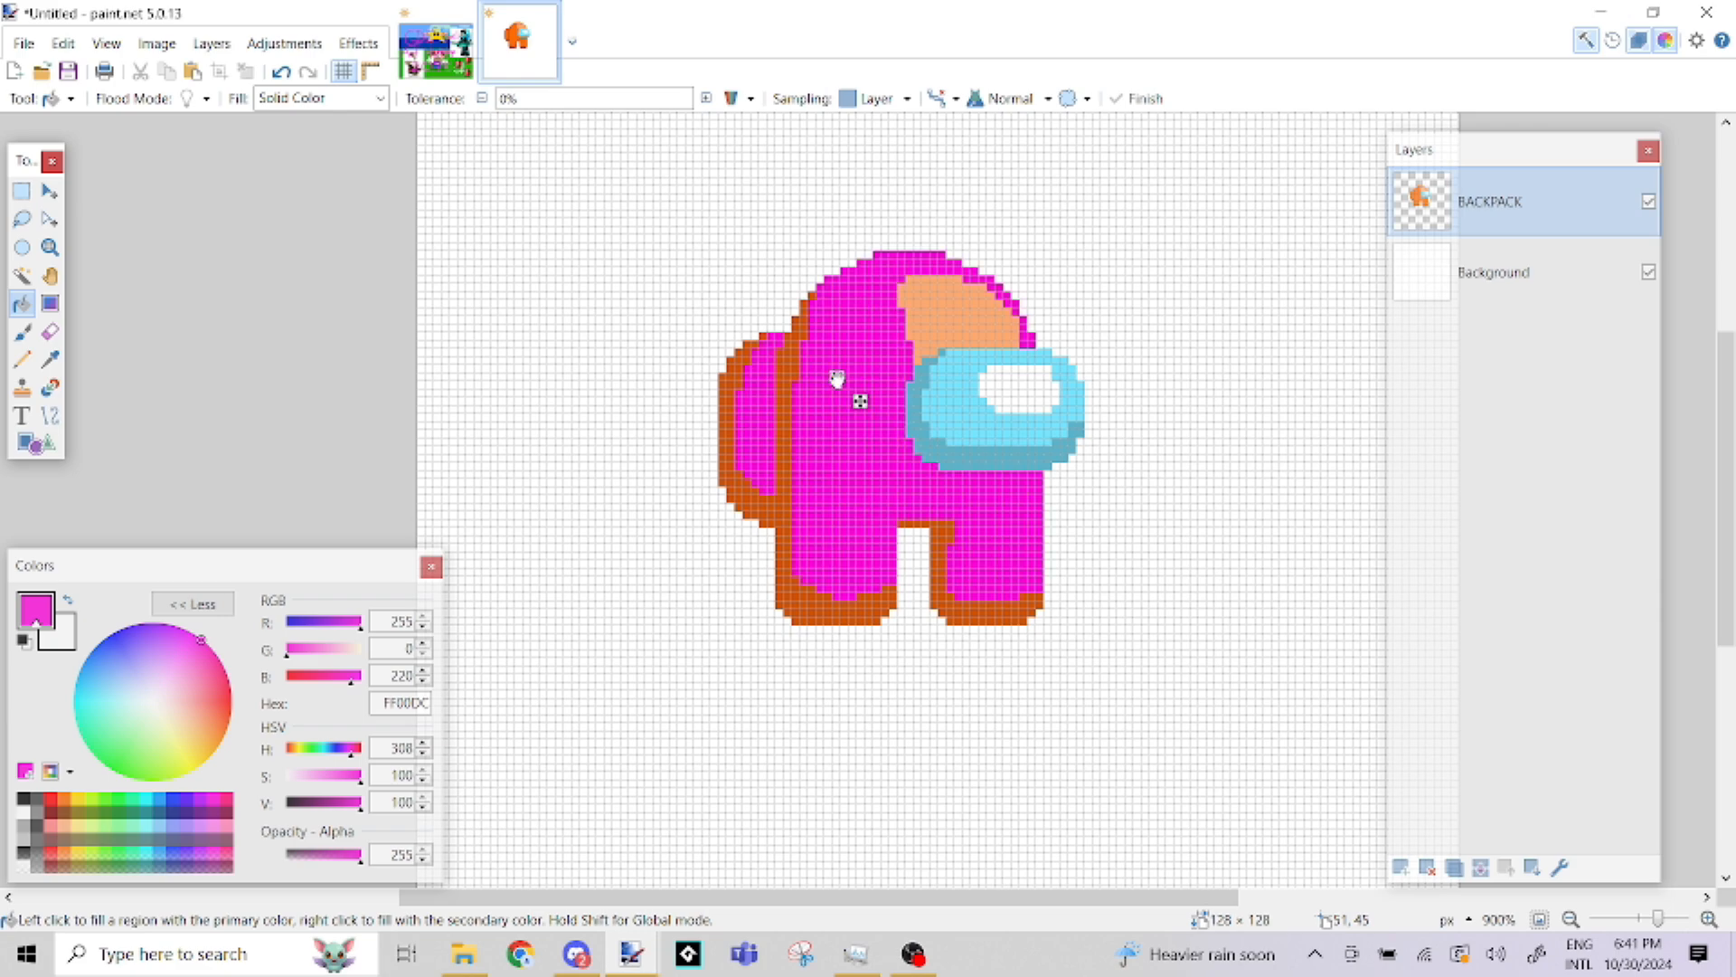
# Fill the dark orange shadows on the body and backpack with the darker magenta C600AC
pyautogui.click(24, 334)
pyautogui.click(24, 305)
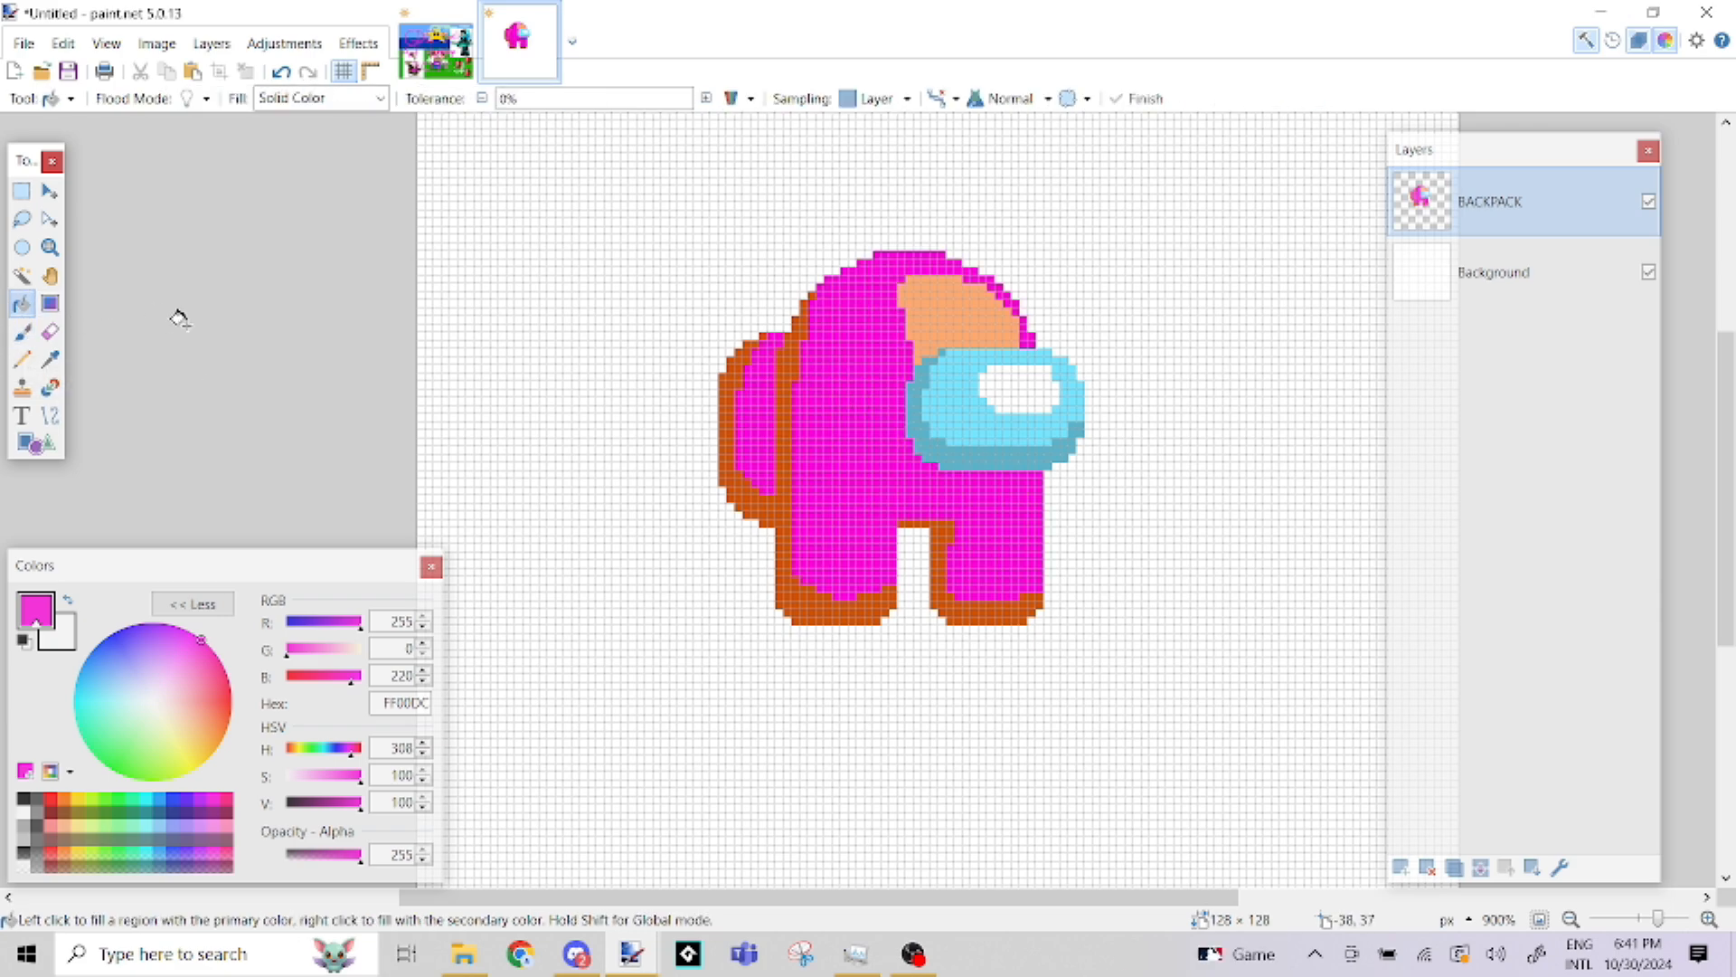
pyautogui.click(340, 808)
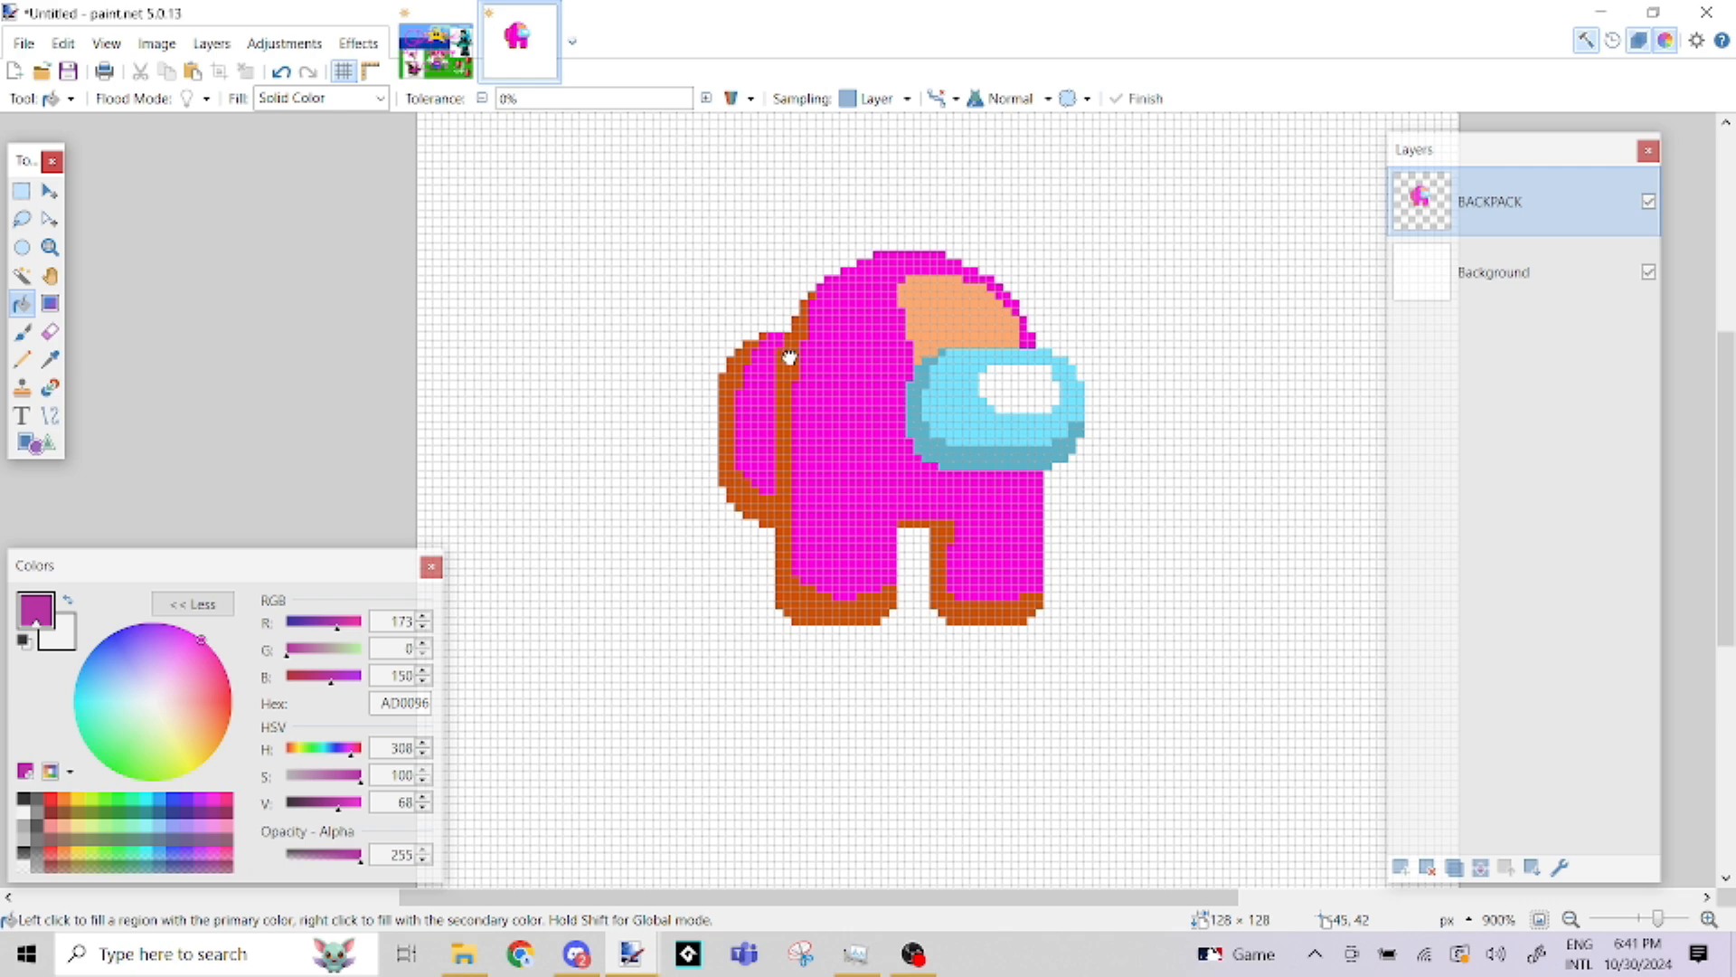
pyautogui.click(779, 349)
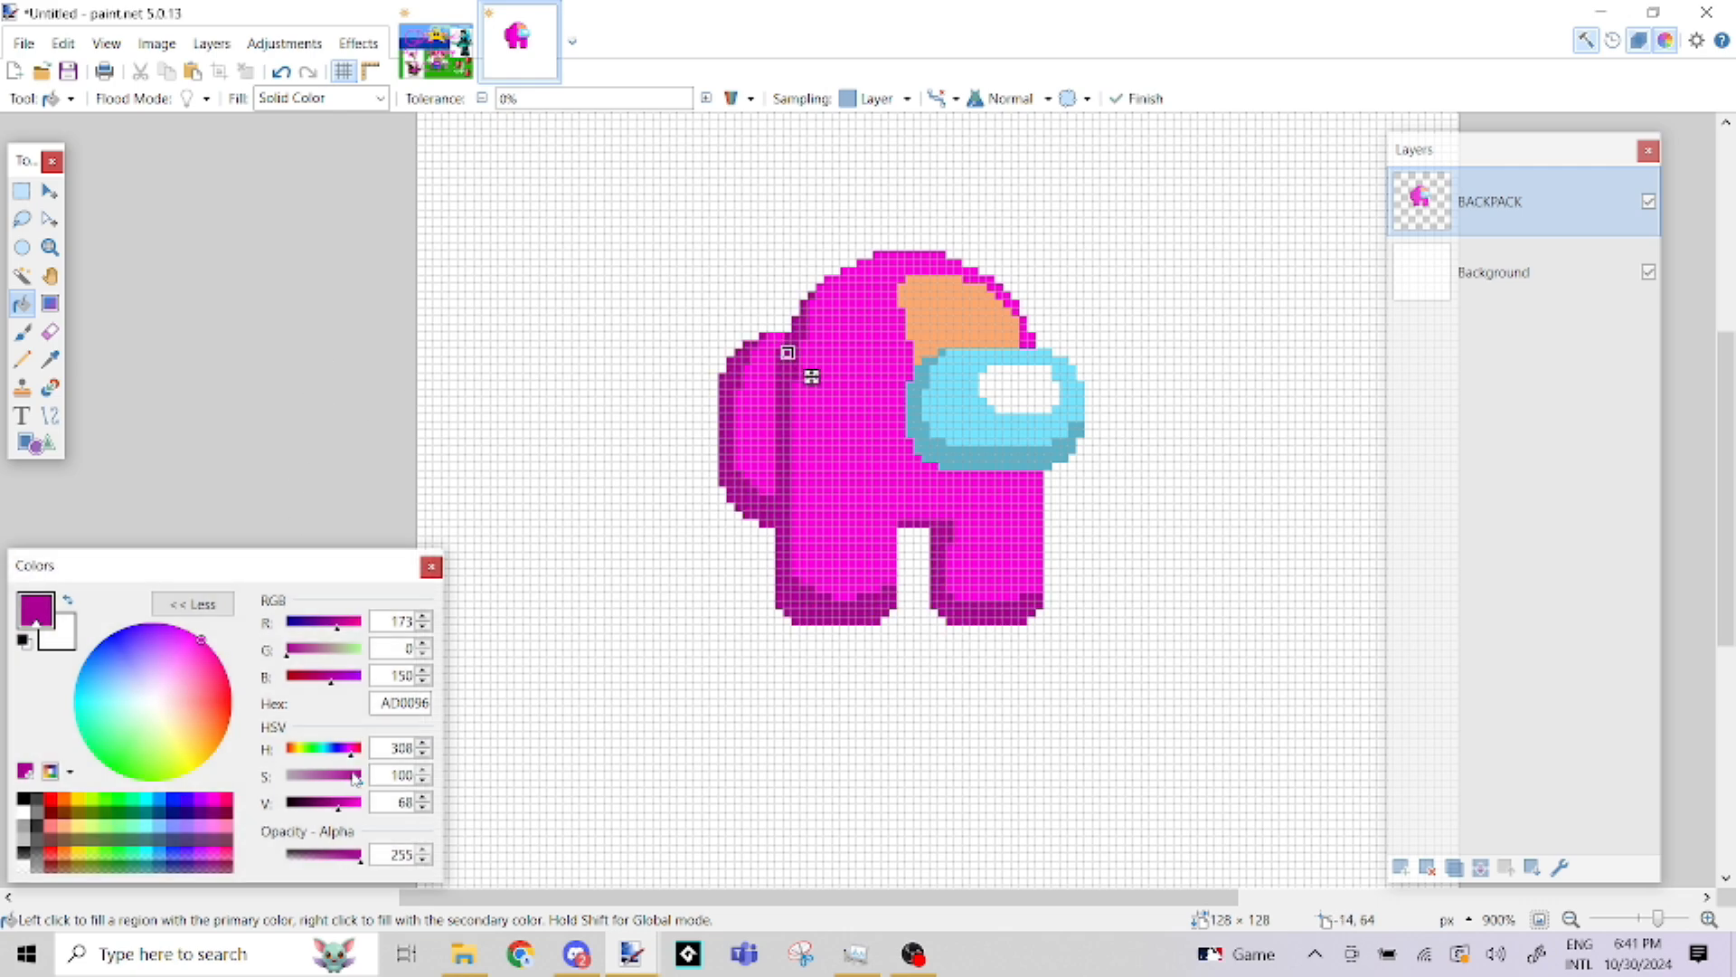
pyautogui.click(345, 802)
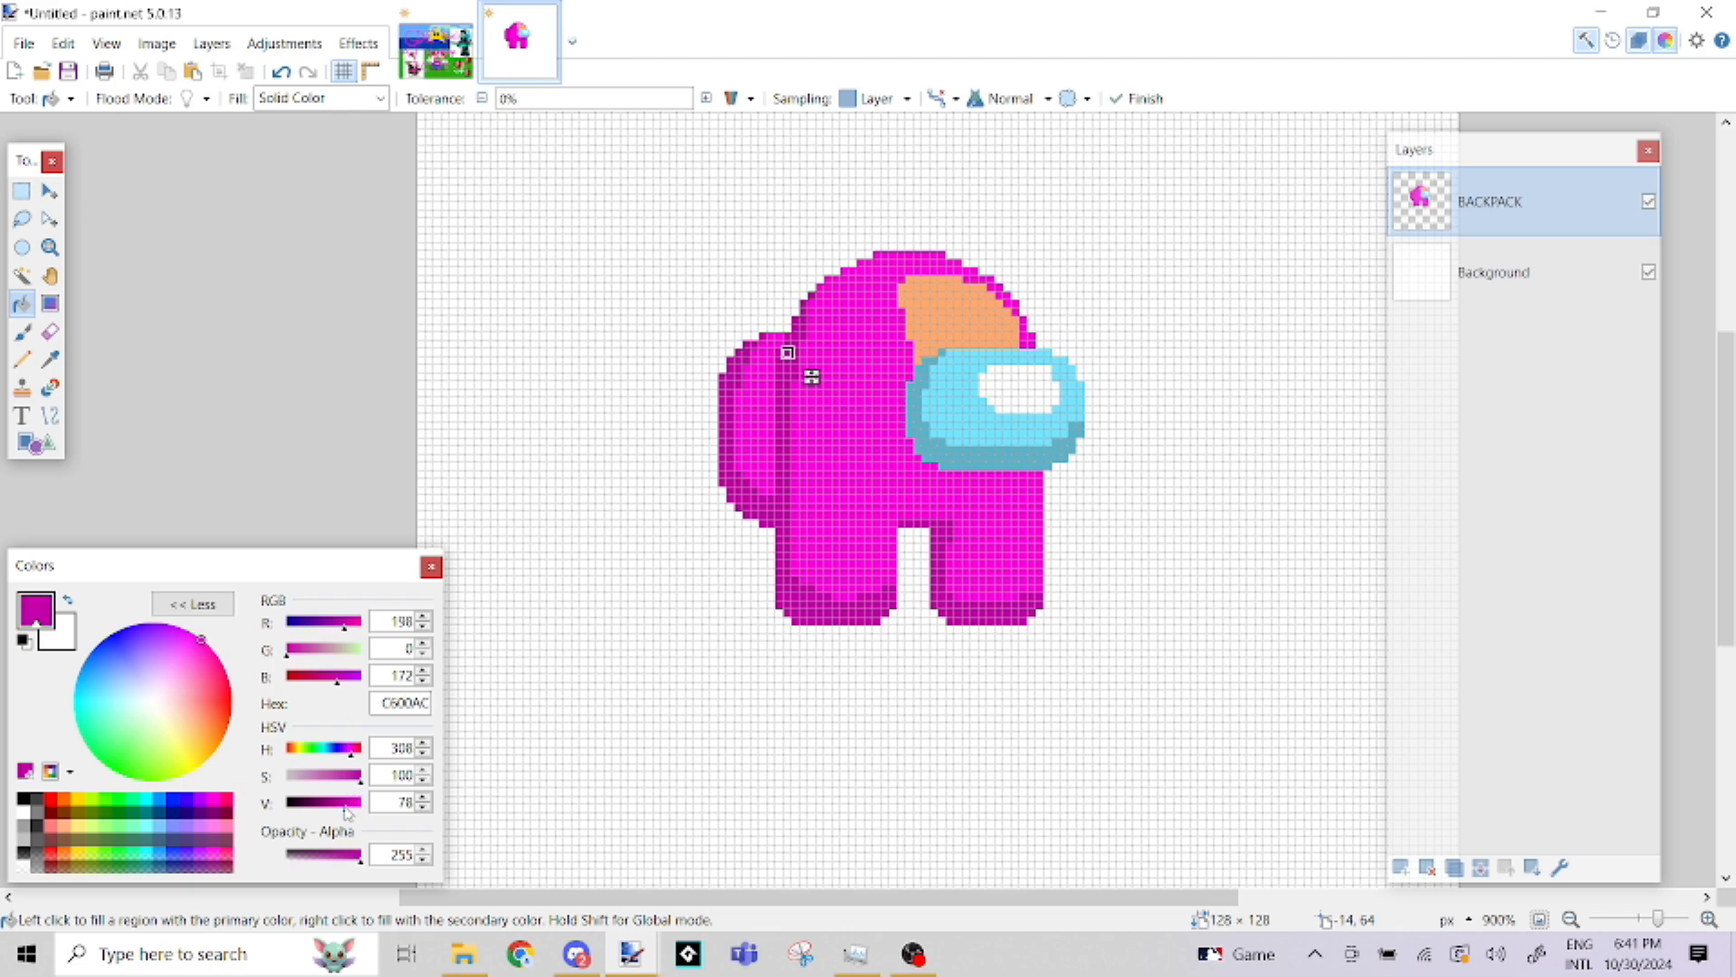
pyautogui.click(23, 332)
pyautogui.click(22, 305)
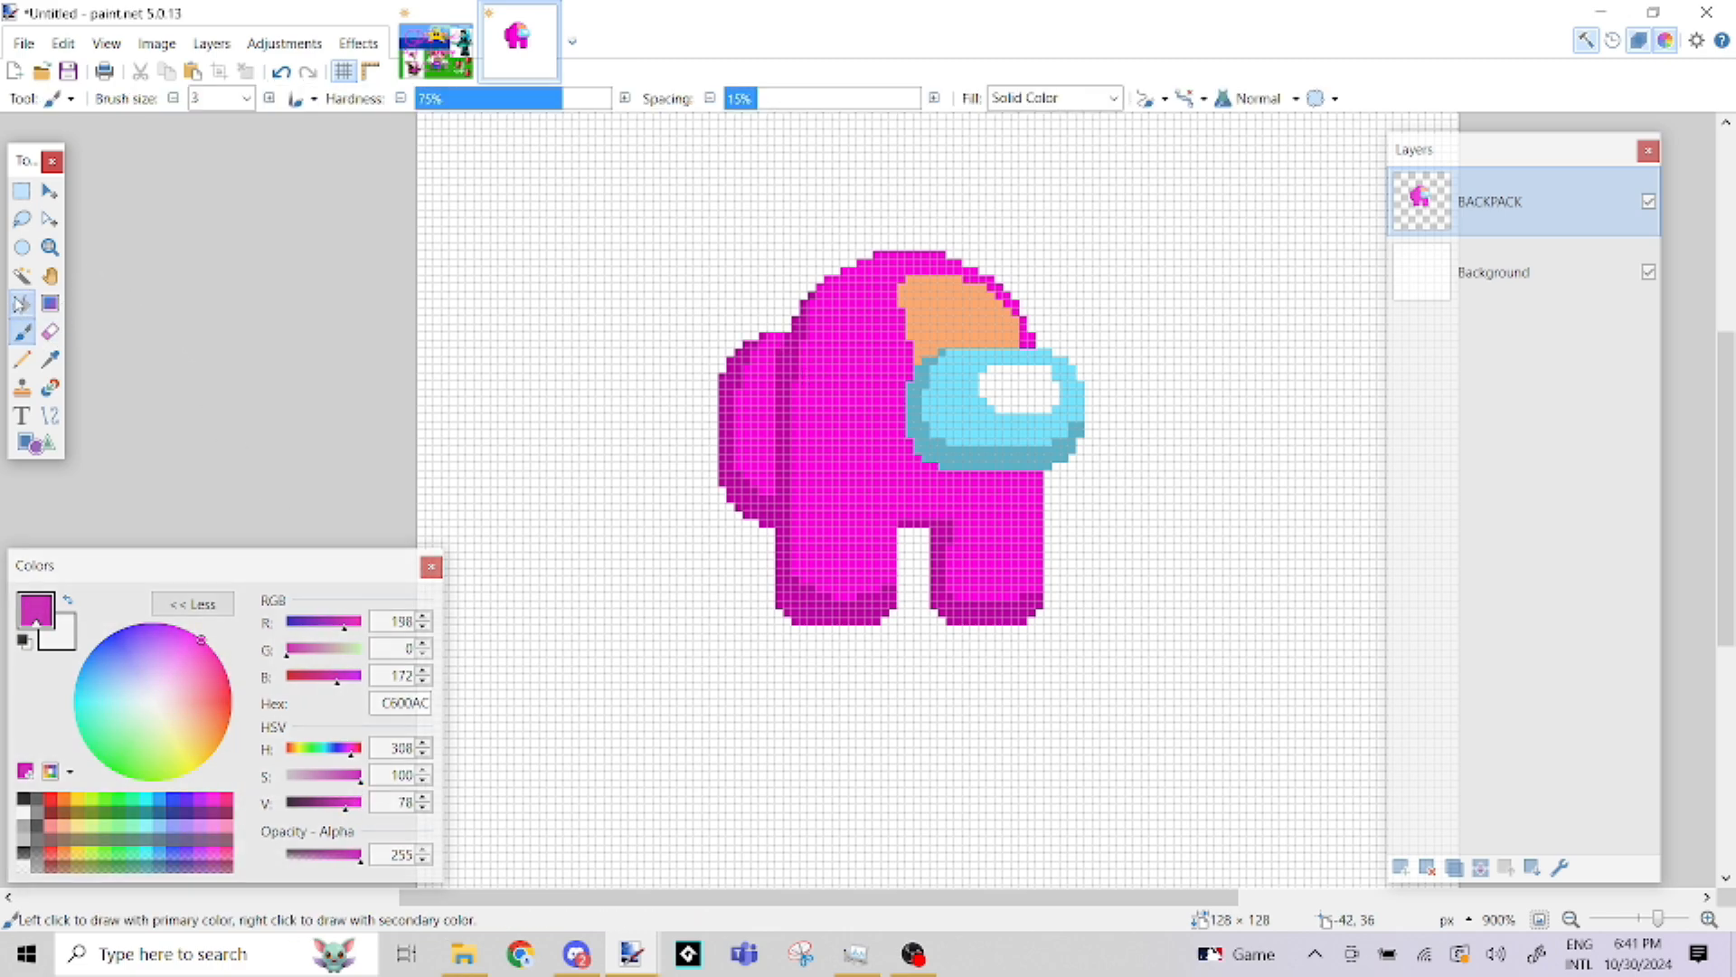
# Fill the highlight above the visor with light pink FF91F0 and finish the fill
pyautogui.moveTo(343, 805); pyautogui.dragTo(370, 802)
pyautogui.click(319, 778)
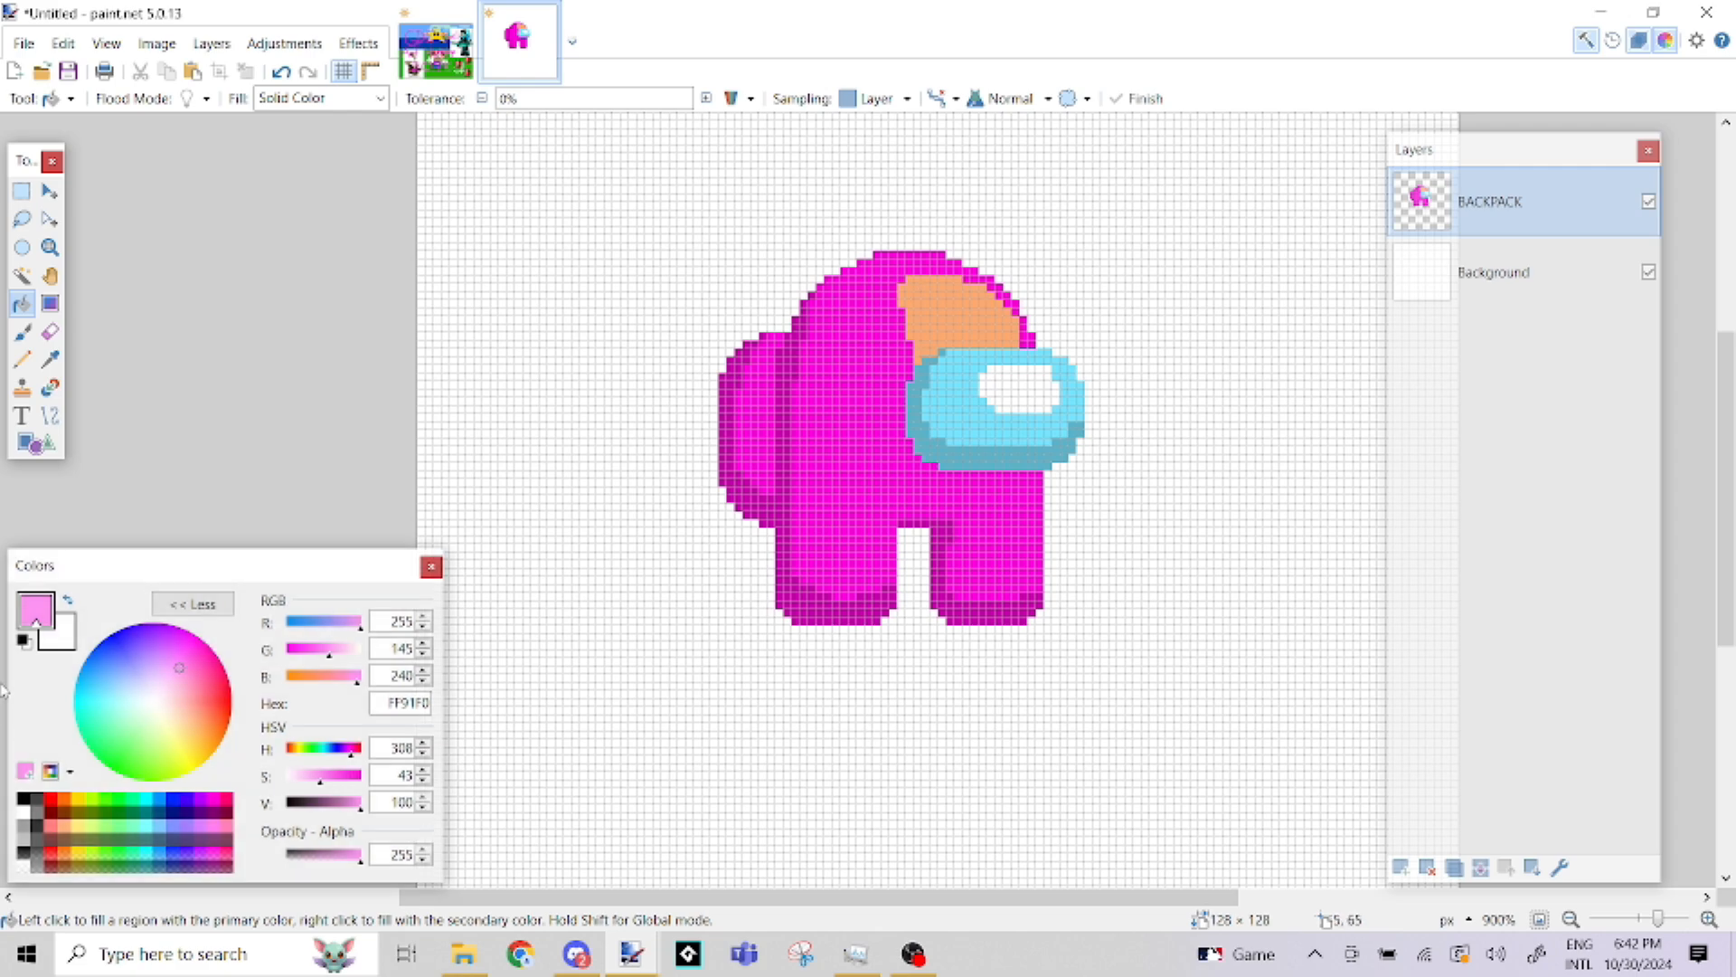
pyautogui.click(957, 325)
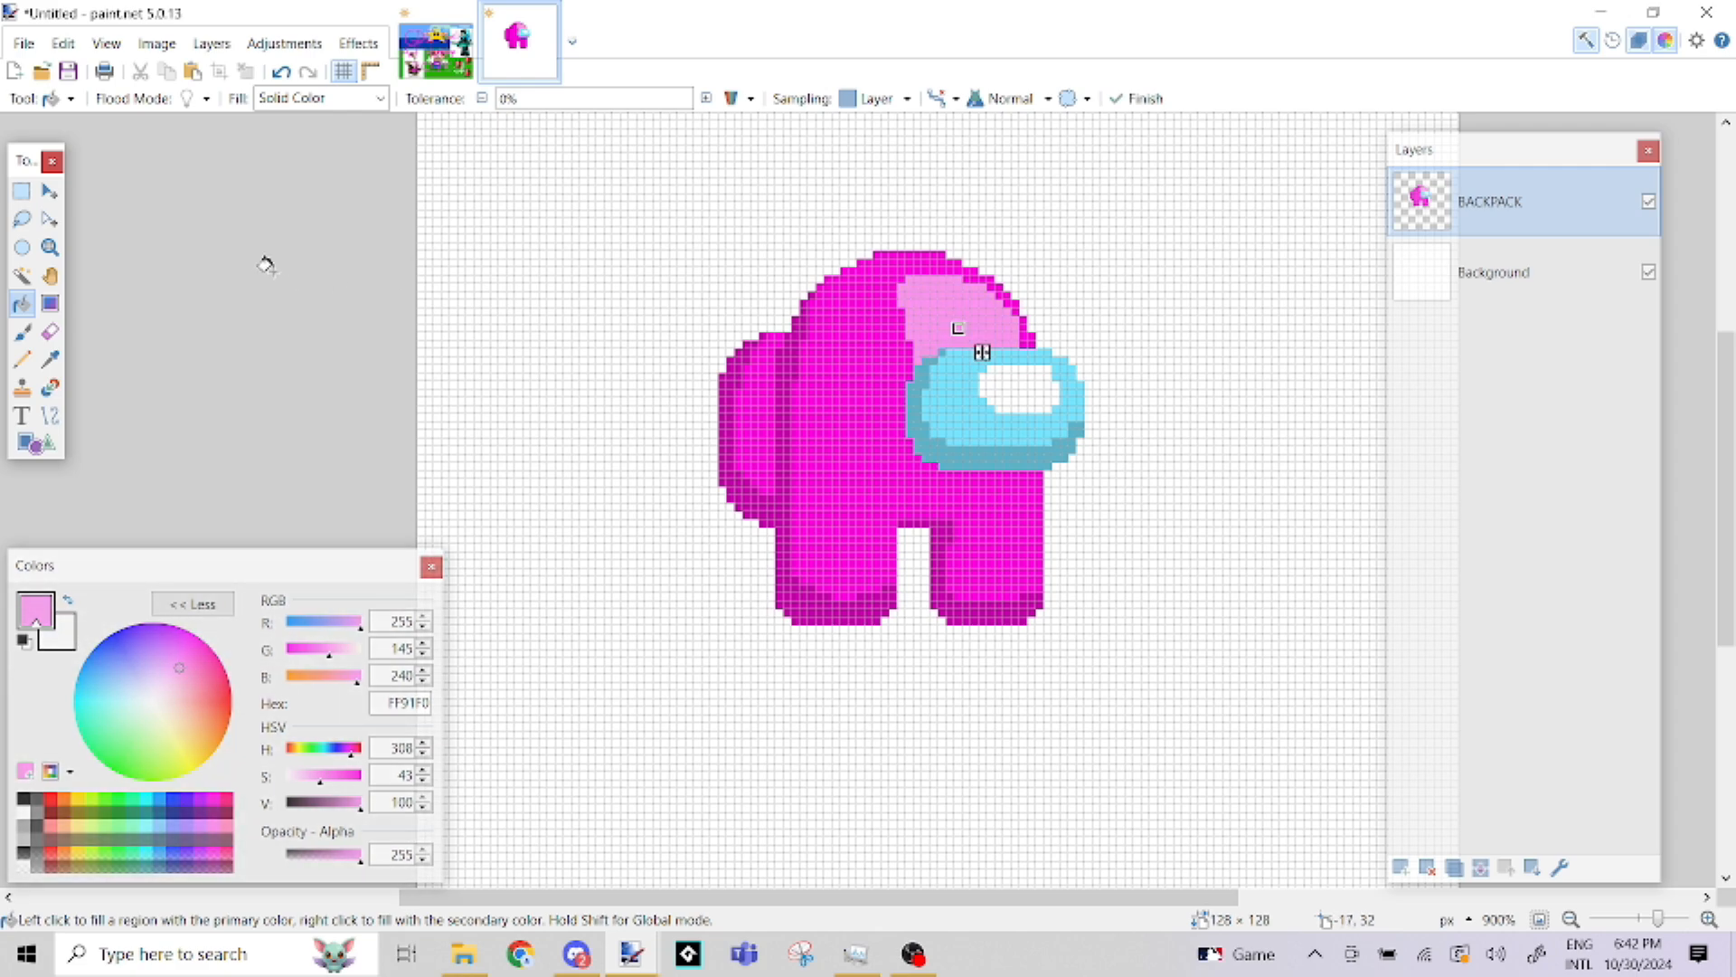
pyautogui.click(21, 190)
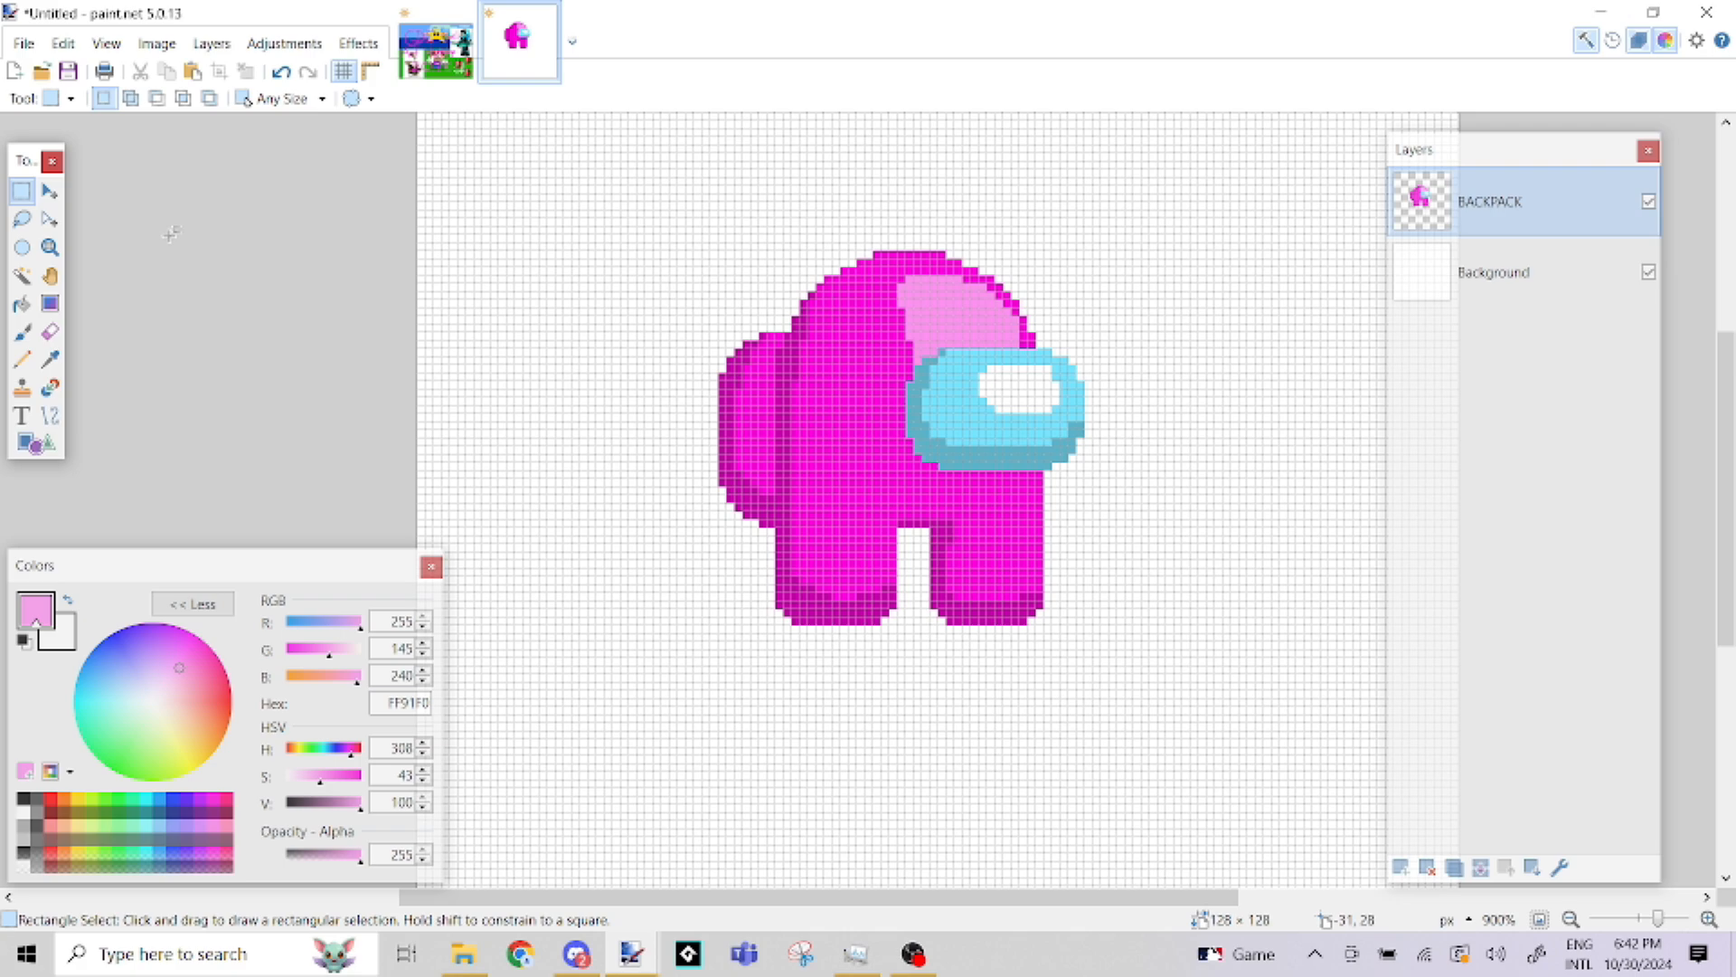
pyautogui.hscroll(-1, 170, 235)
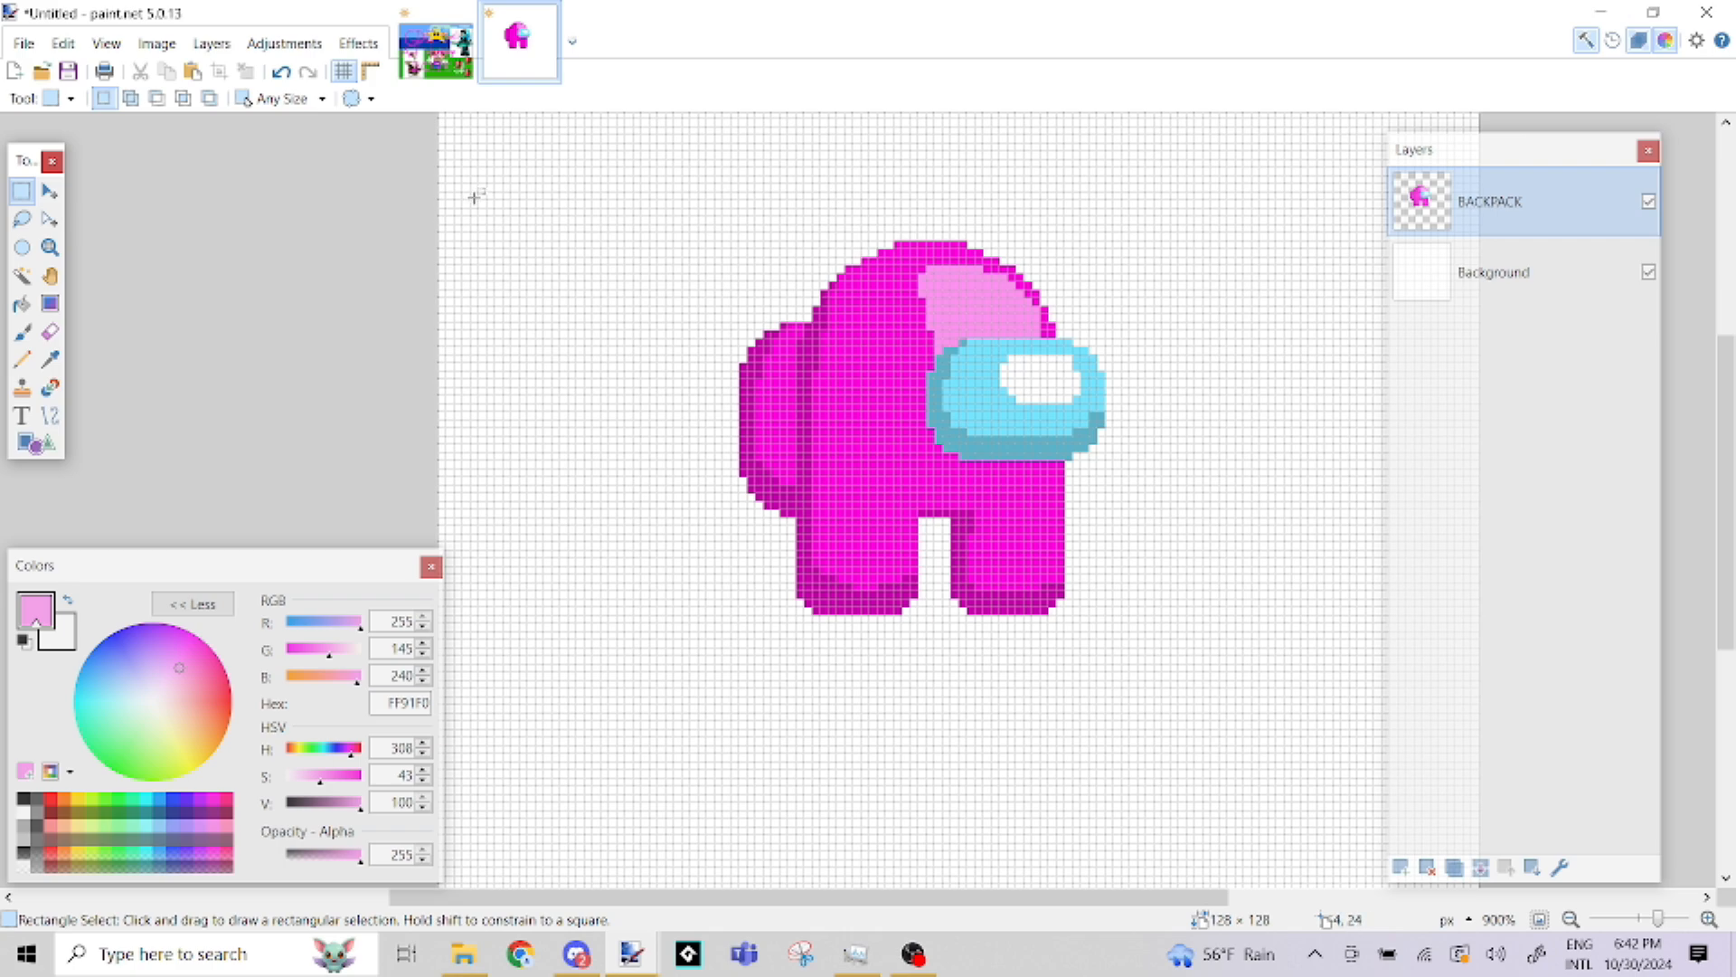
# Set the primary colour to magenta FF00DC with the Paint Bucket active
pyautogui.click(23, 304)
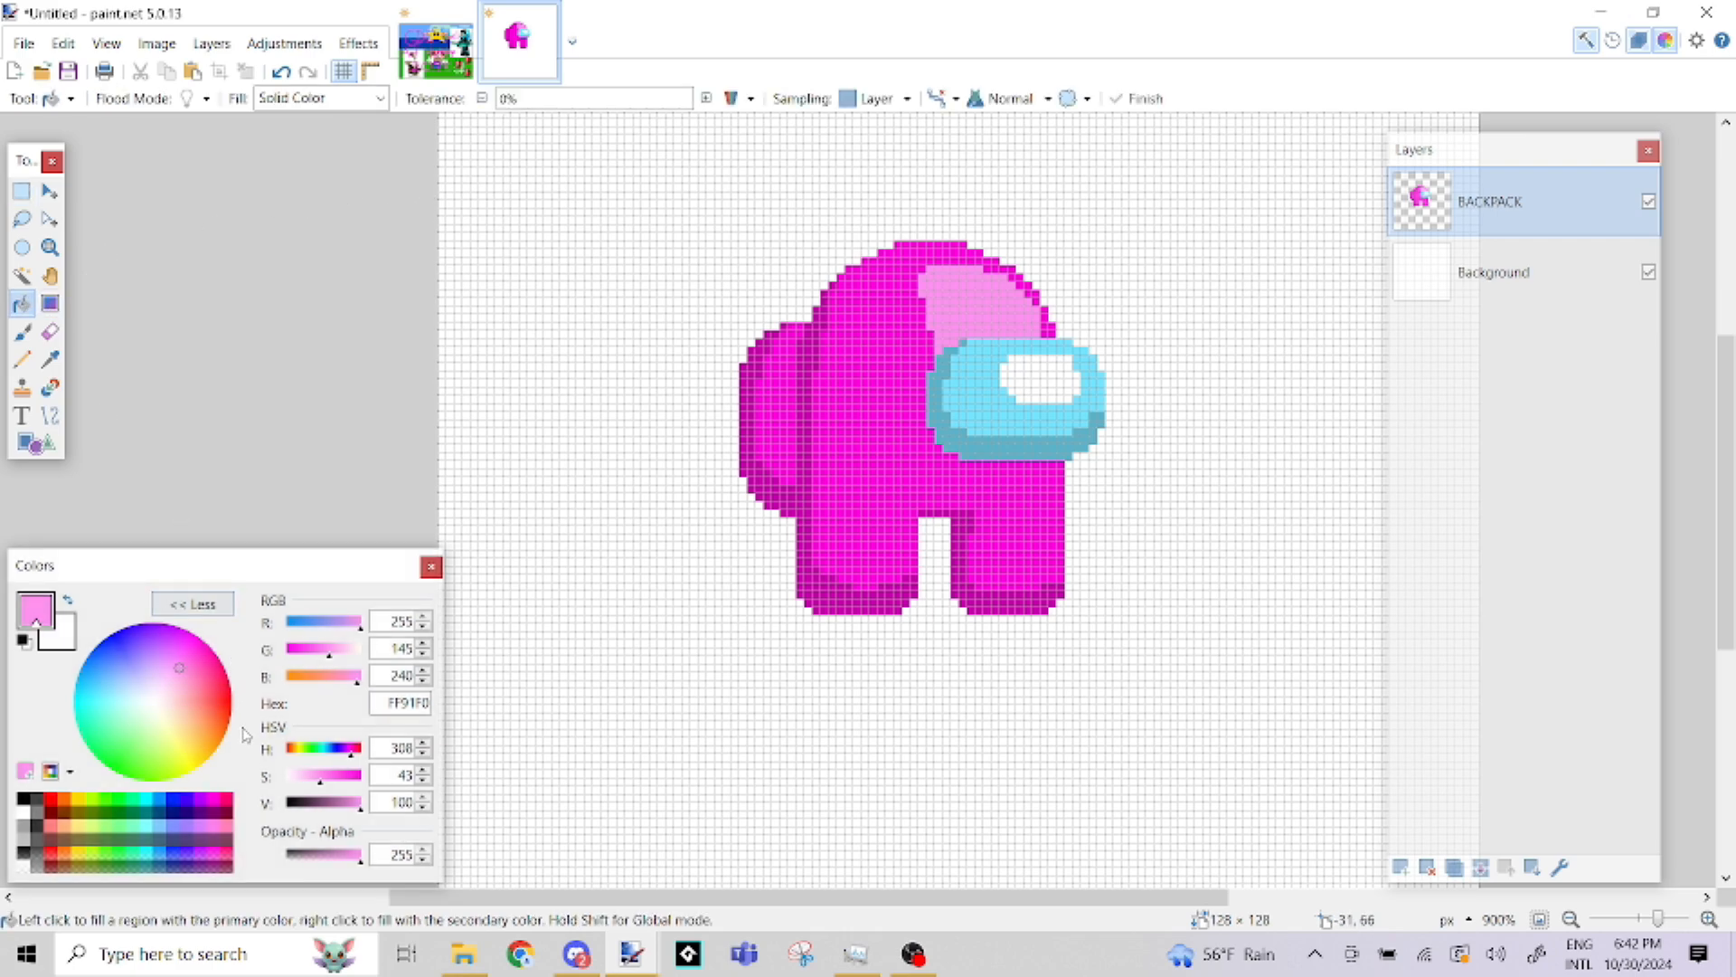
pyautogui.click(214, 799)
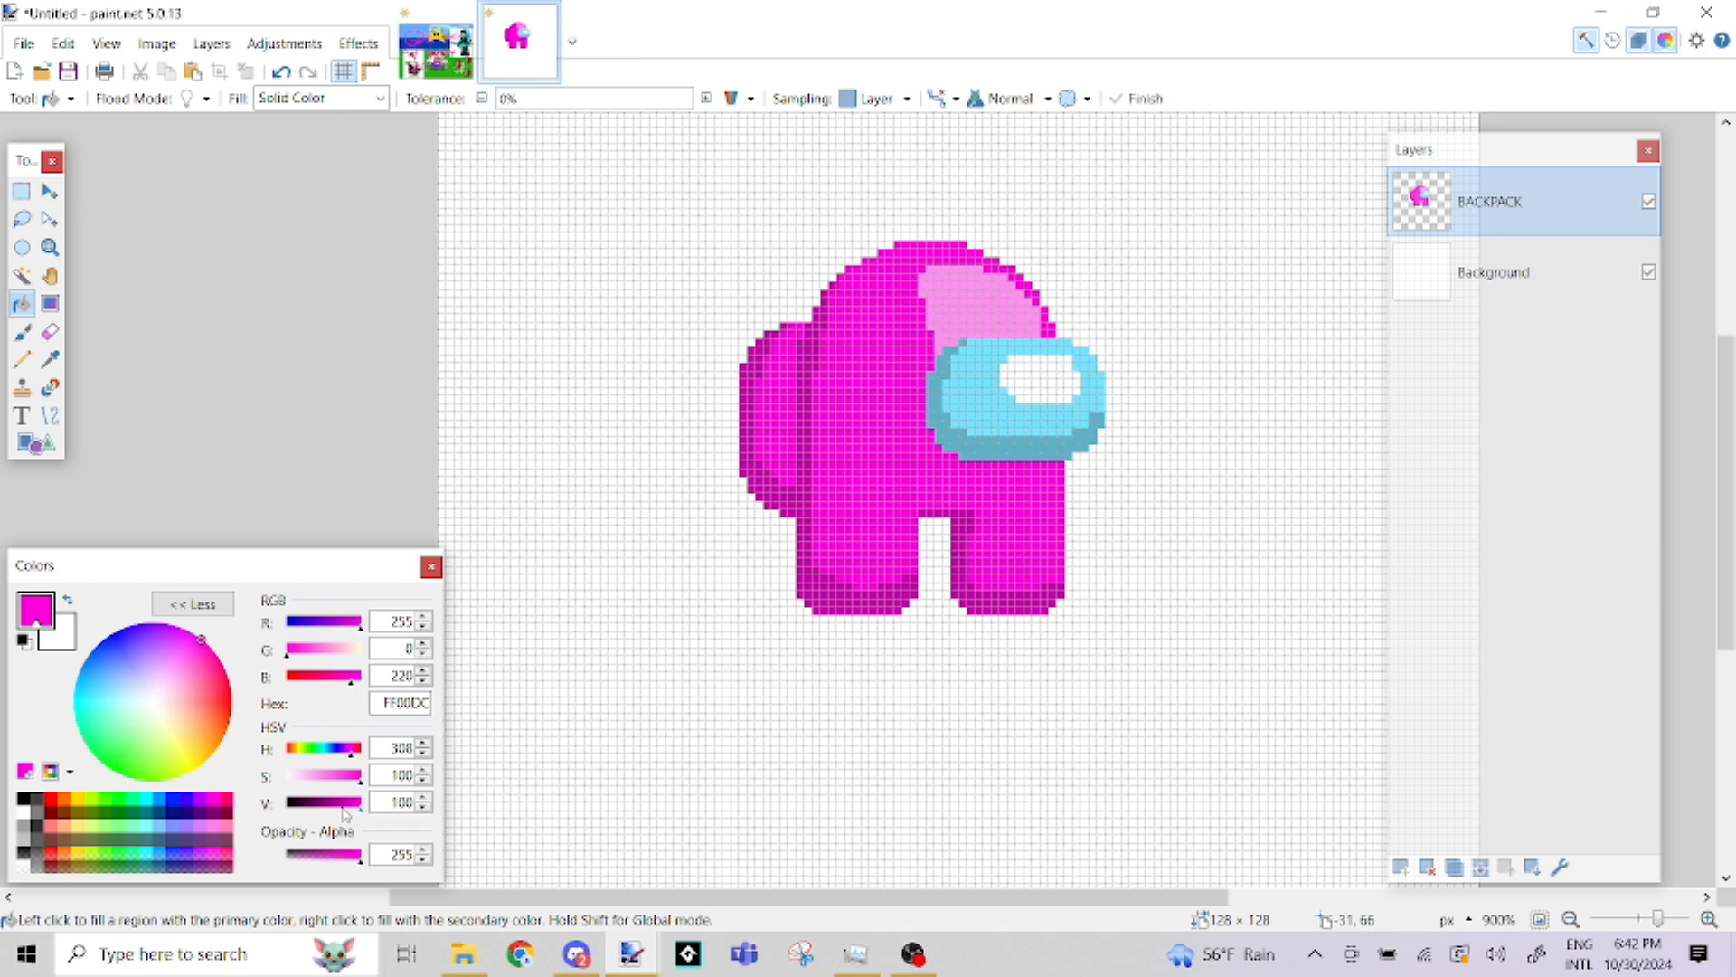
pyautogui.moveTo(338, 807); pyautogui.dragTo(372, 805)
# Using a 74 × 63 pixel selection around the character, move it toward the canvas's left side and place a duplicate to its right
pyautogui.click(21, 190)
pyautogui.moveTo(684, 210); pyautogui.dragTo(1284, 720)
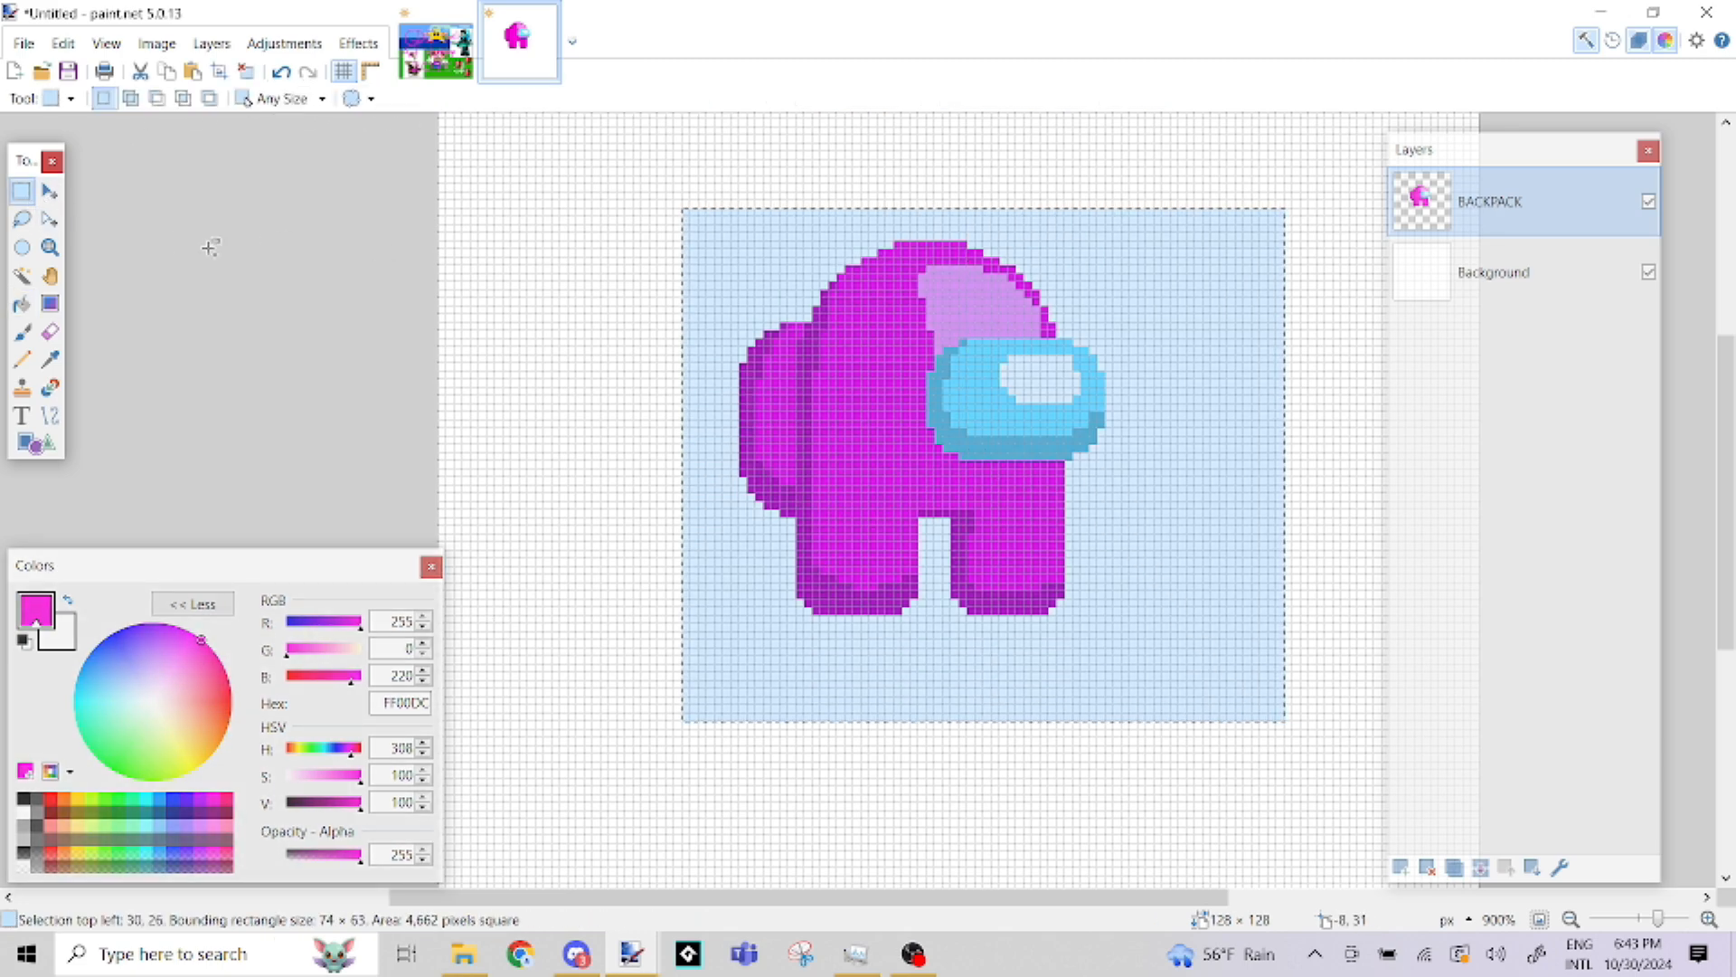
pyautogui.click(49, 190)
pyautogui.moveTo(1314, 744); pyautogui.dragTo(1087, 755)
pyautogui.moveTo(628, 376); pyautogui.dragTo(1066, 377)
pyautogui.scroll(-1, 1066, 376)
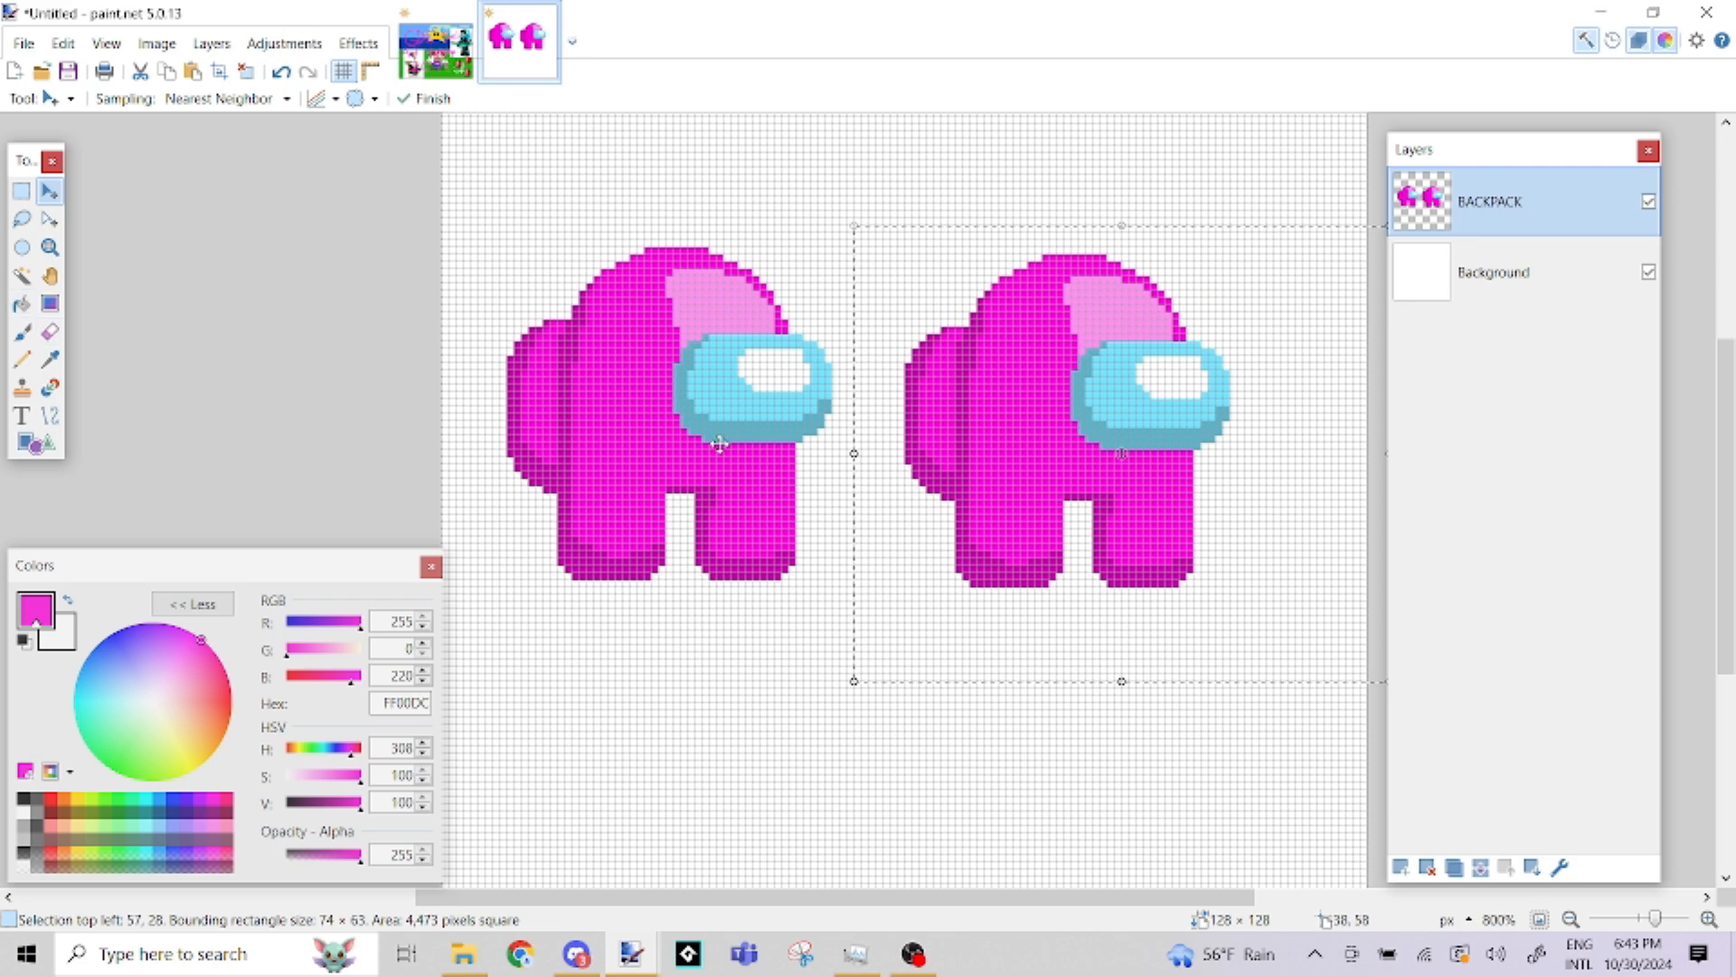
# Fill the right-hand character's body and backpack shadows with purple B200FF using the Paint Bucket
pyautogui.click(21, 303)
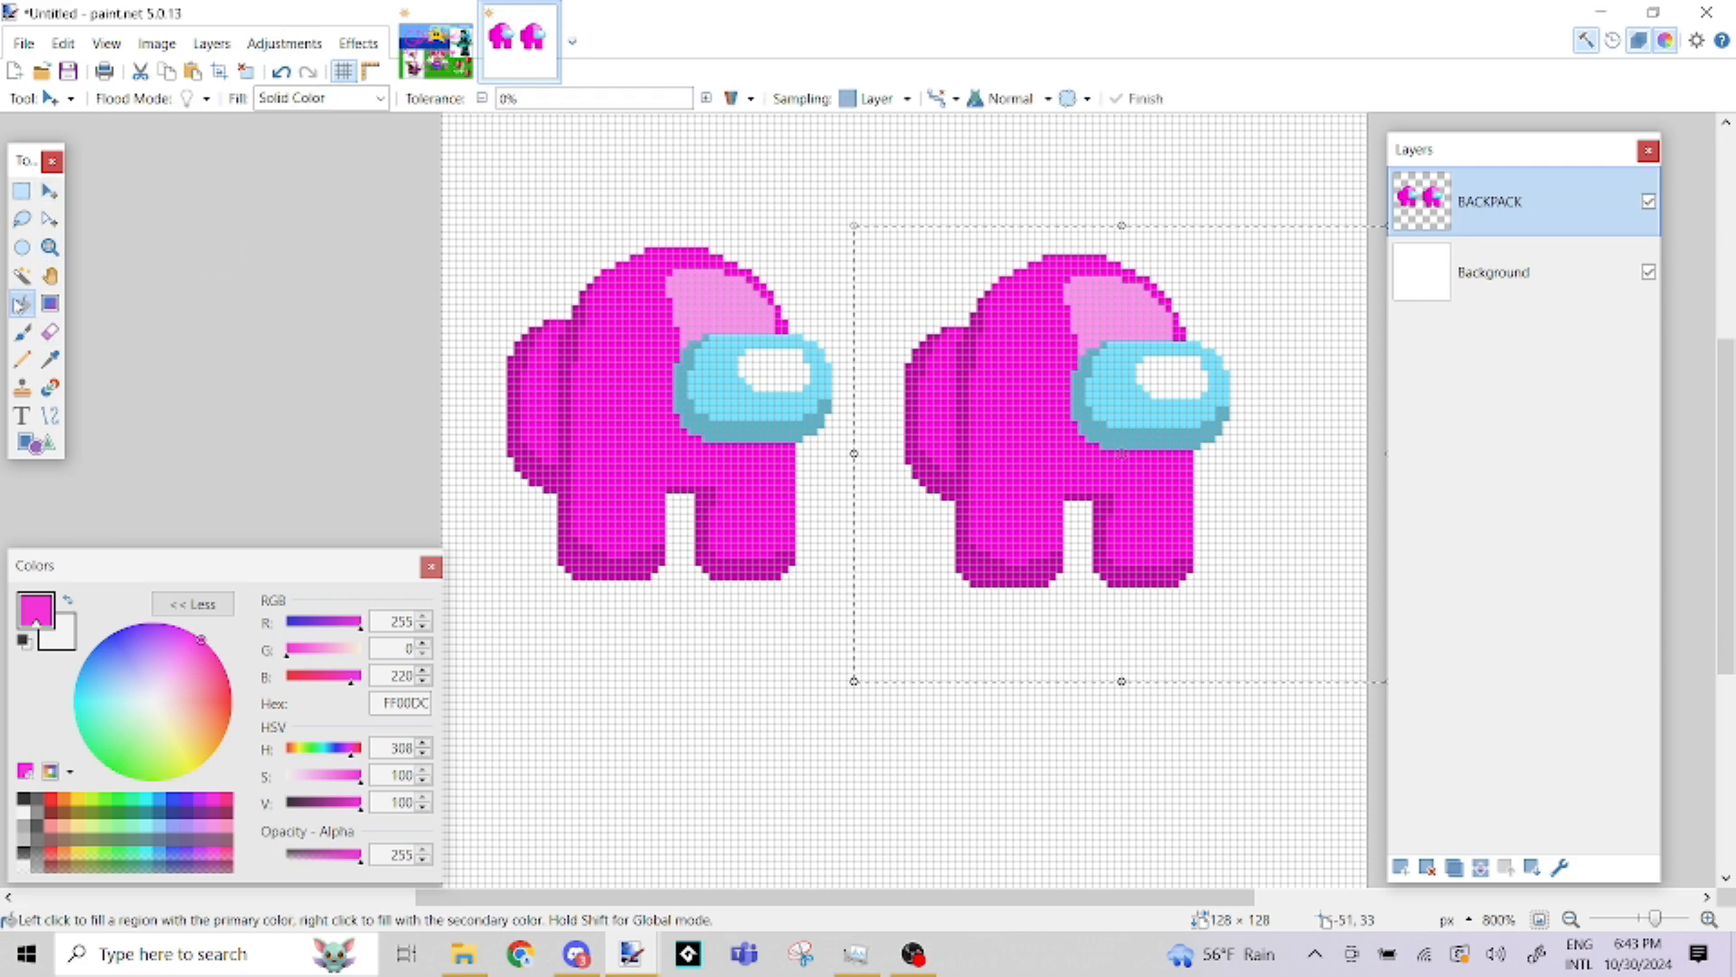
pyautogui.click(211, 799)
pyautogui.click(966, 337)
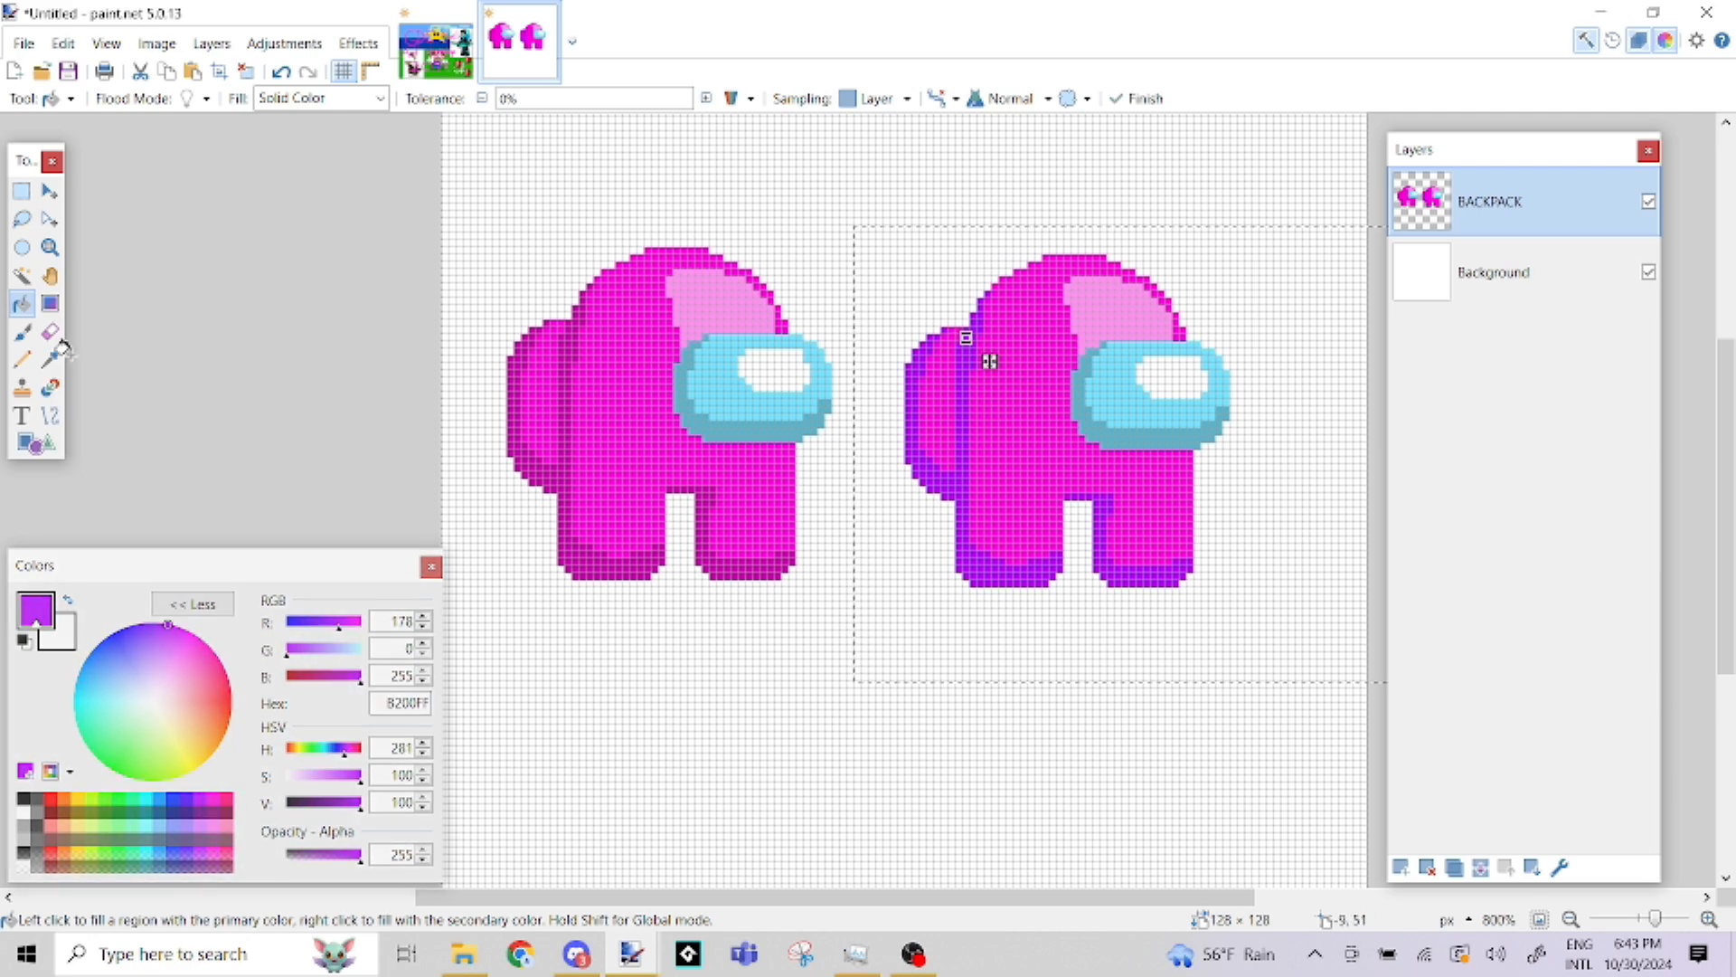
pyautogui.click(18, 280)
pyautogui.click(20, 304)
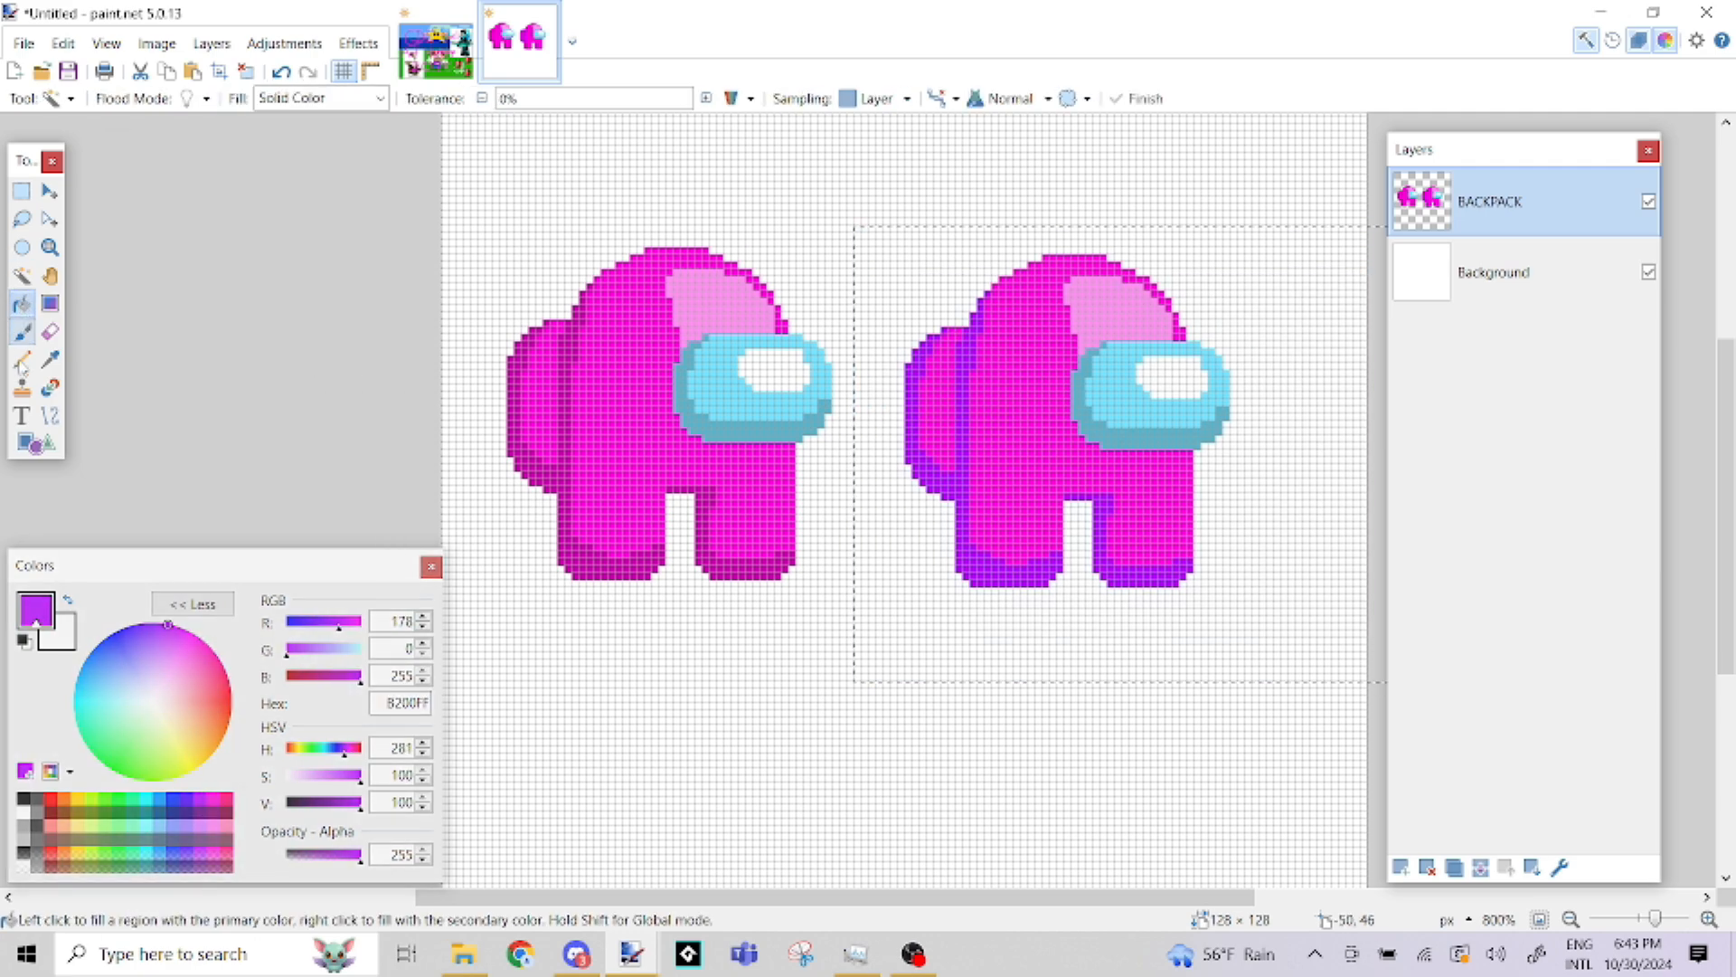
# Fill the highlight above the right-hand character's visor with salmon FF967D
pyautogui.click(223, 799)
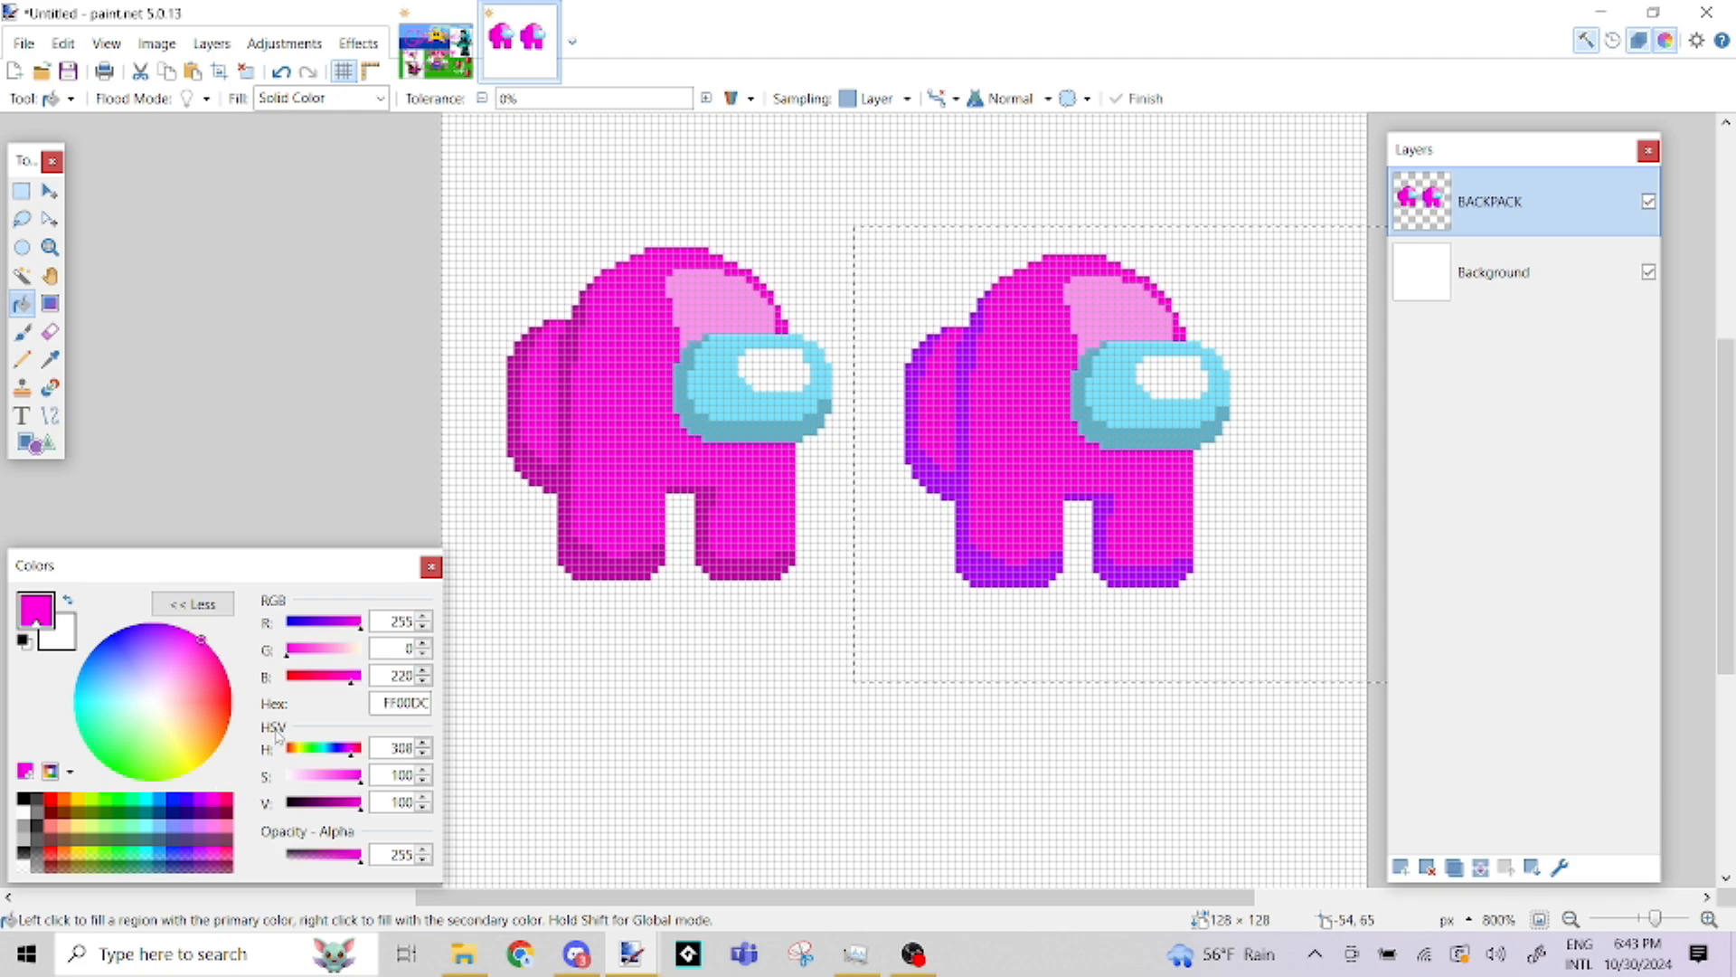
pyautogui.click(79, 799)
pyautogui.click(329, 679)
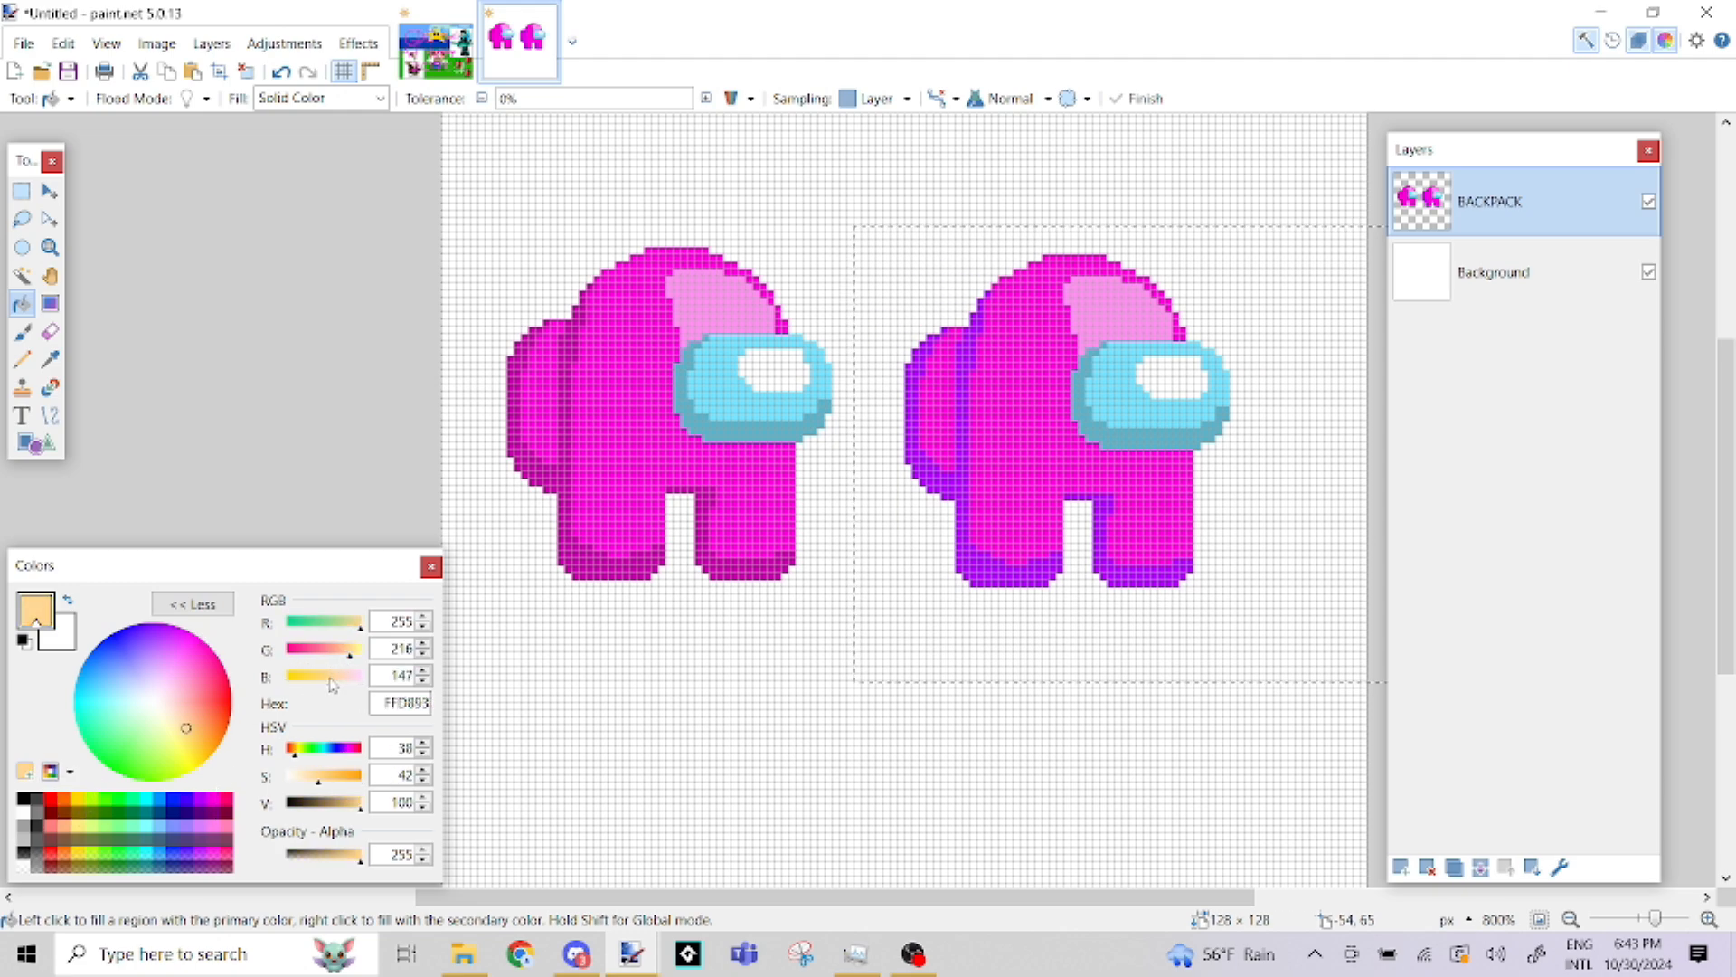
pyautogui.moveTo(330, 684); pyautogui.dragTo(322, 685)
pyautogui.click(1117, 323)
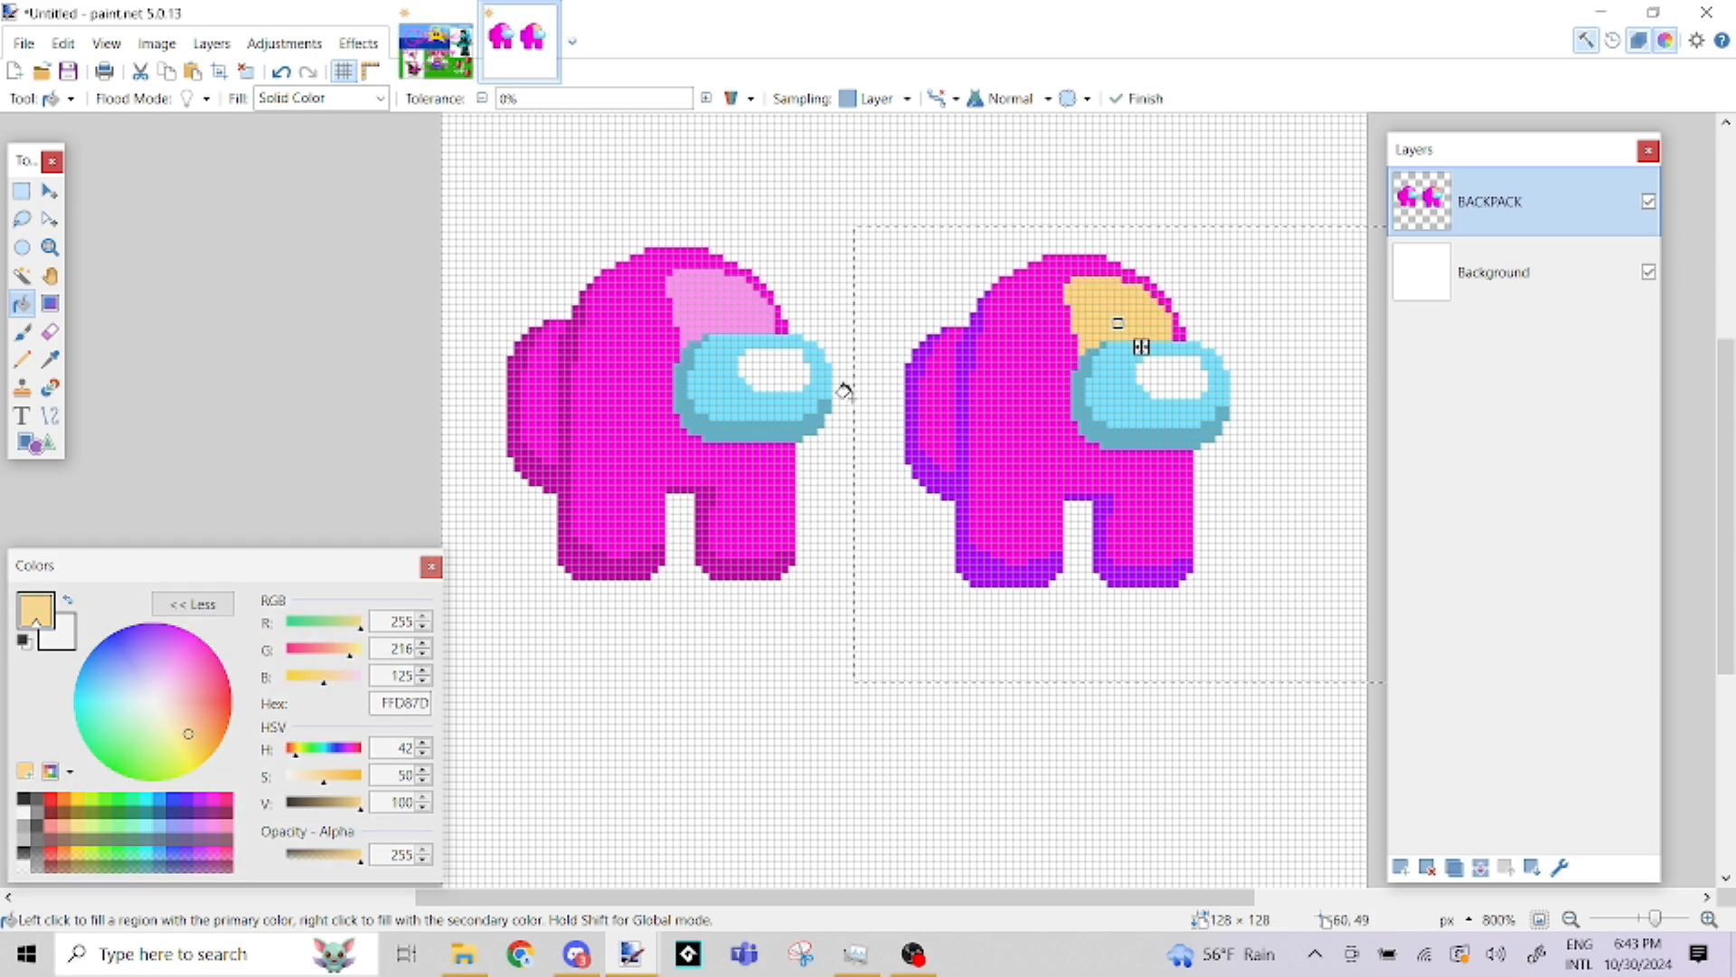
pyautogui.click(336, 651)
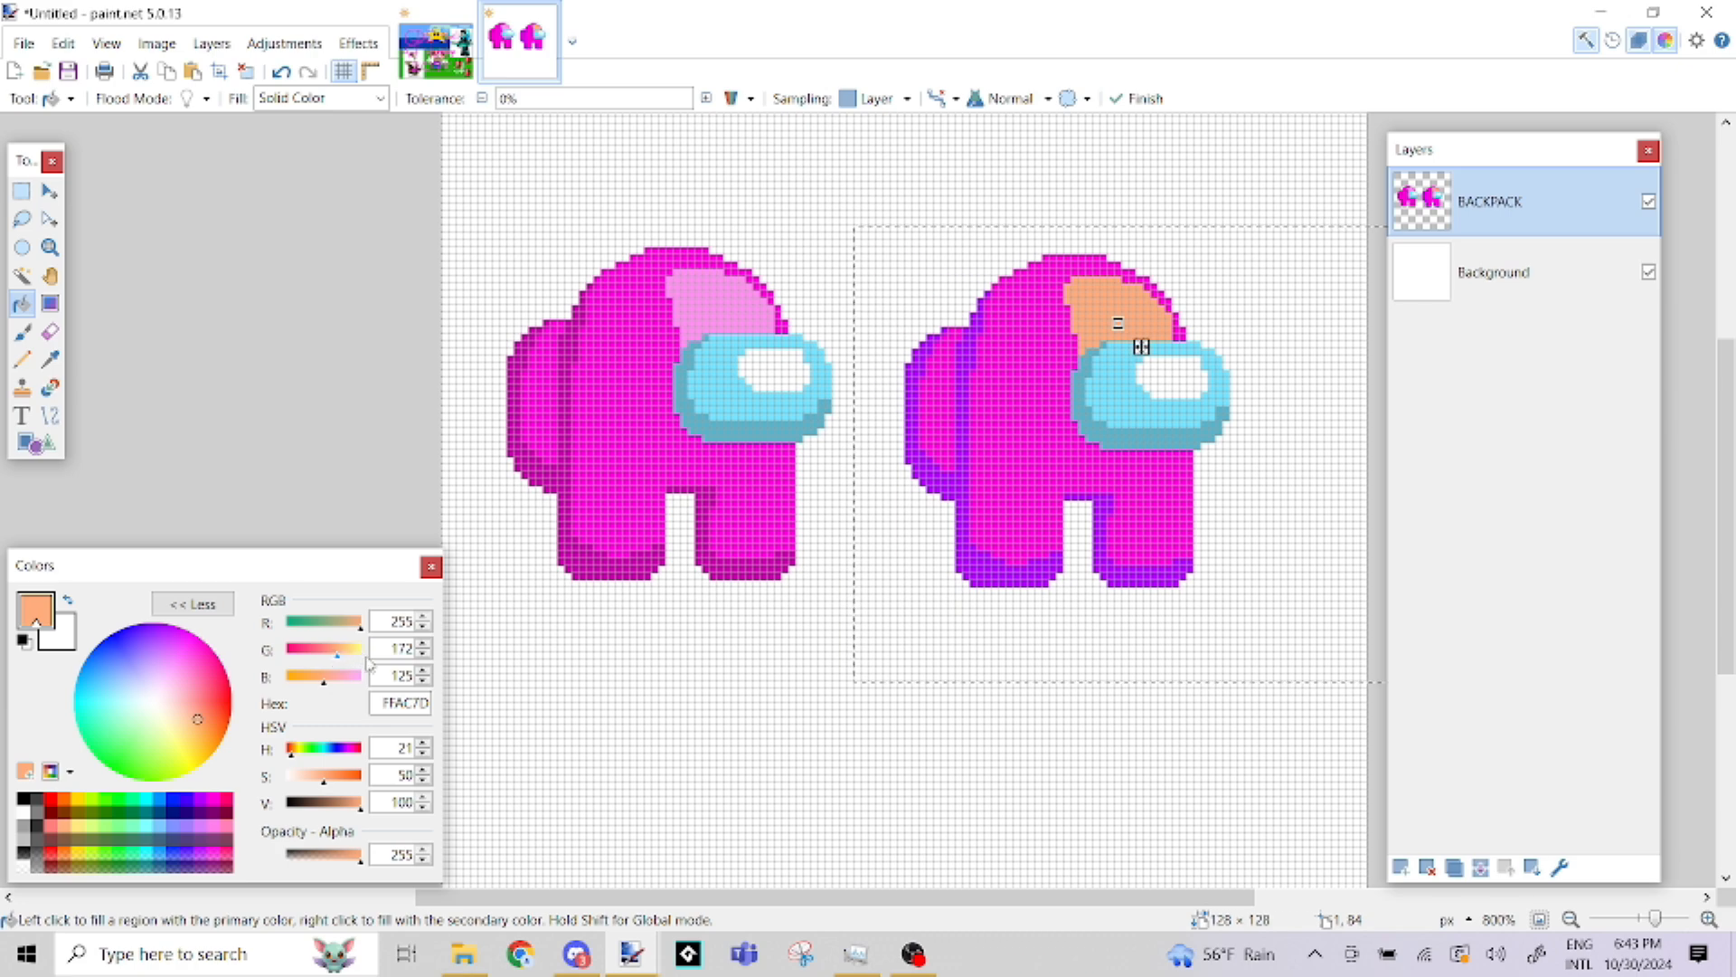
pyautogui.click(326, 651)
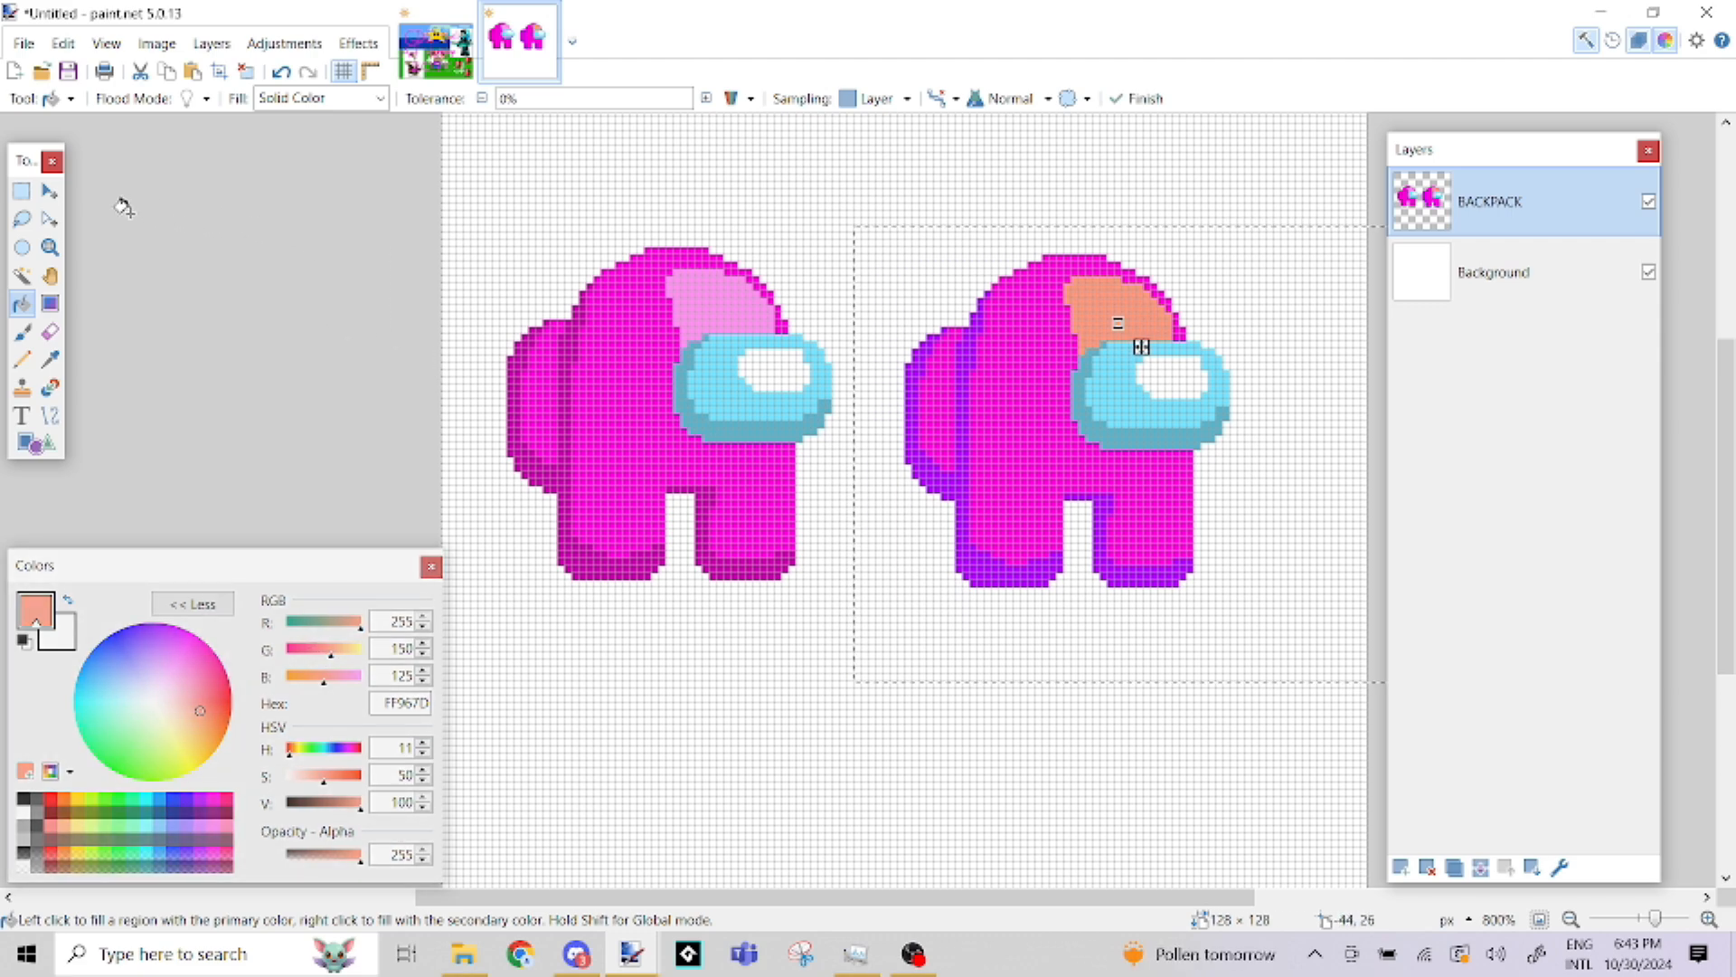
# Select a 40 × 30 pixel area over the right-hand character's visor and fill the visor's main area with blue 00C8FF
pyautogui.click(21, 191)
pyautogui.click(330, 256)
pyautogui.moveTo(493, 291); pyautogui.dragTo(606, 378)
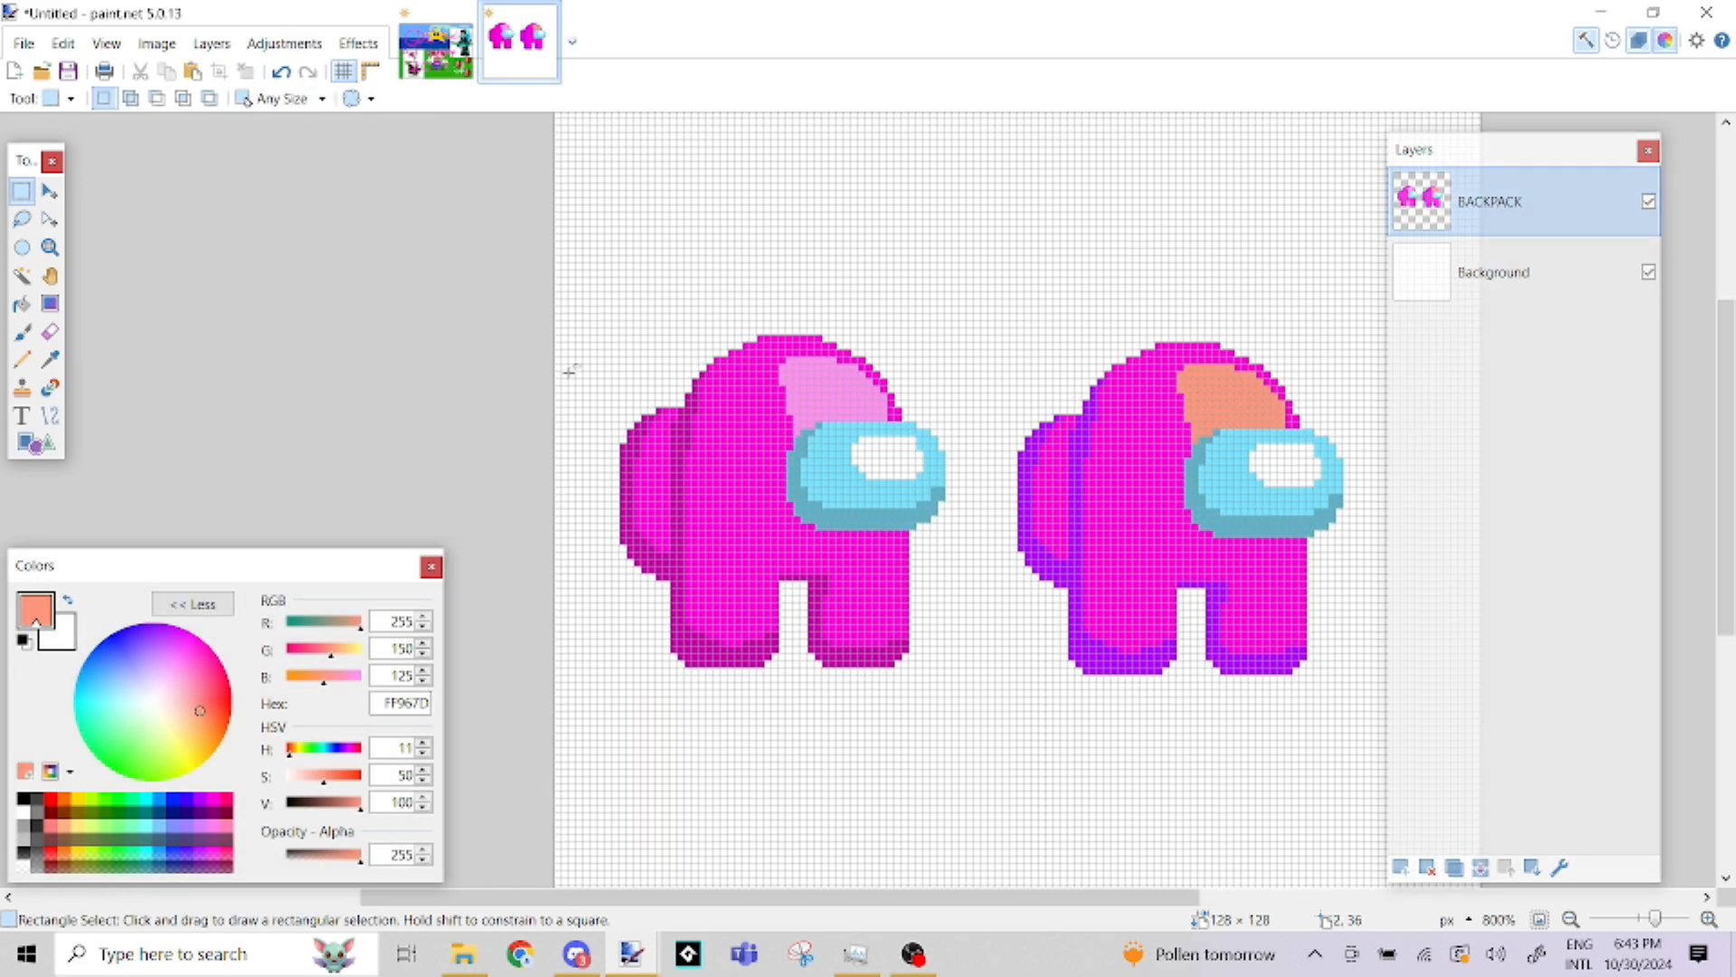
pyautogui.moveTo(1121, 365); pyautogui.dragTo(1407, 579)
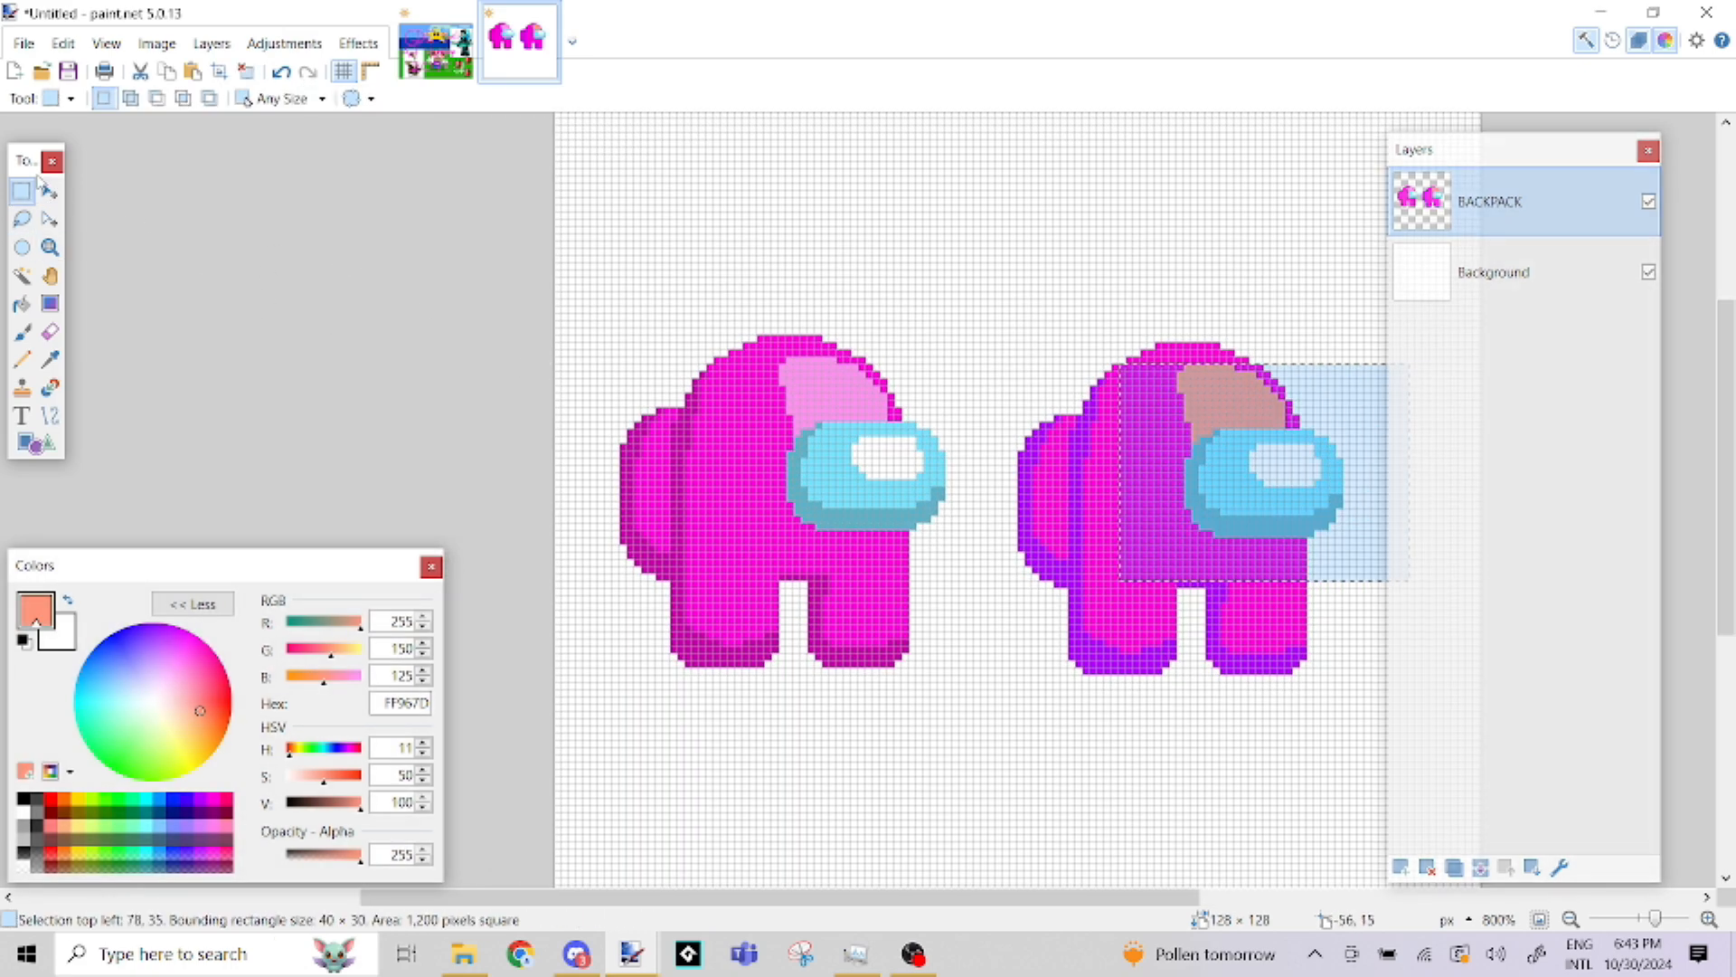
pyautogui.click(21, 304)
pyautogui.click(146, 801)
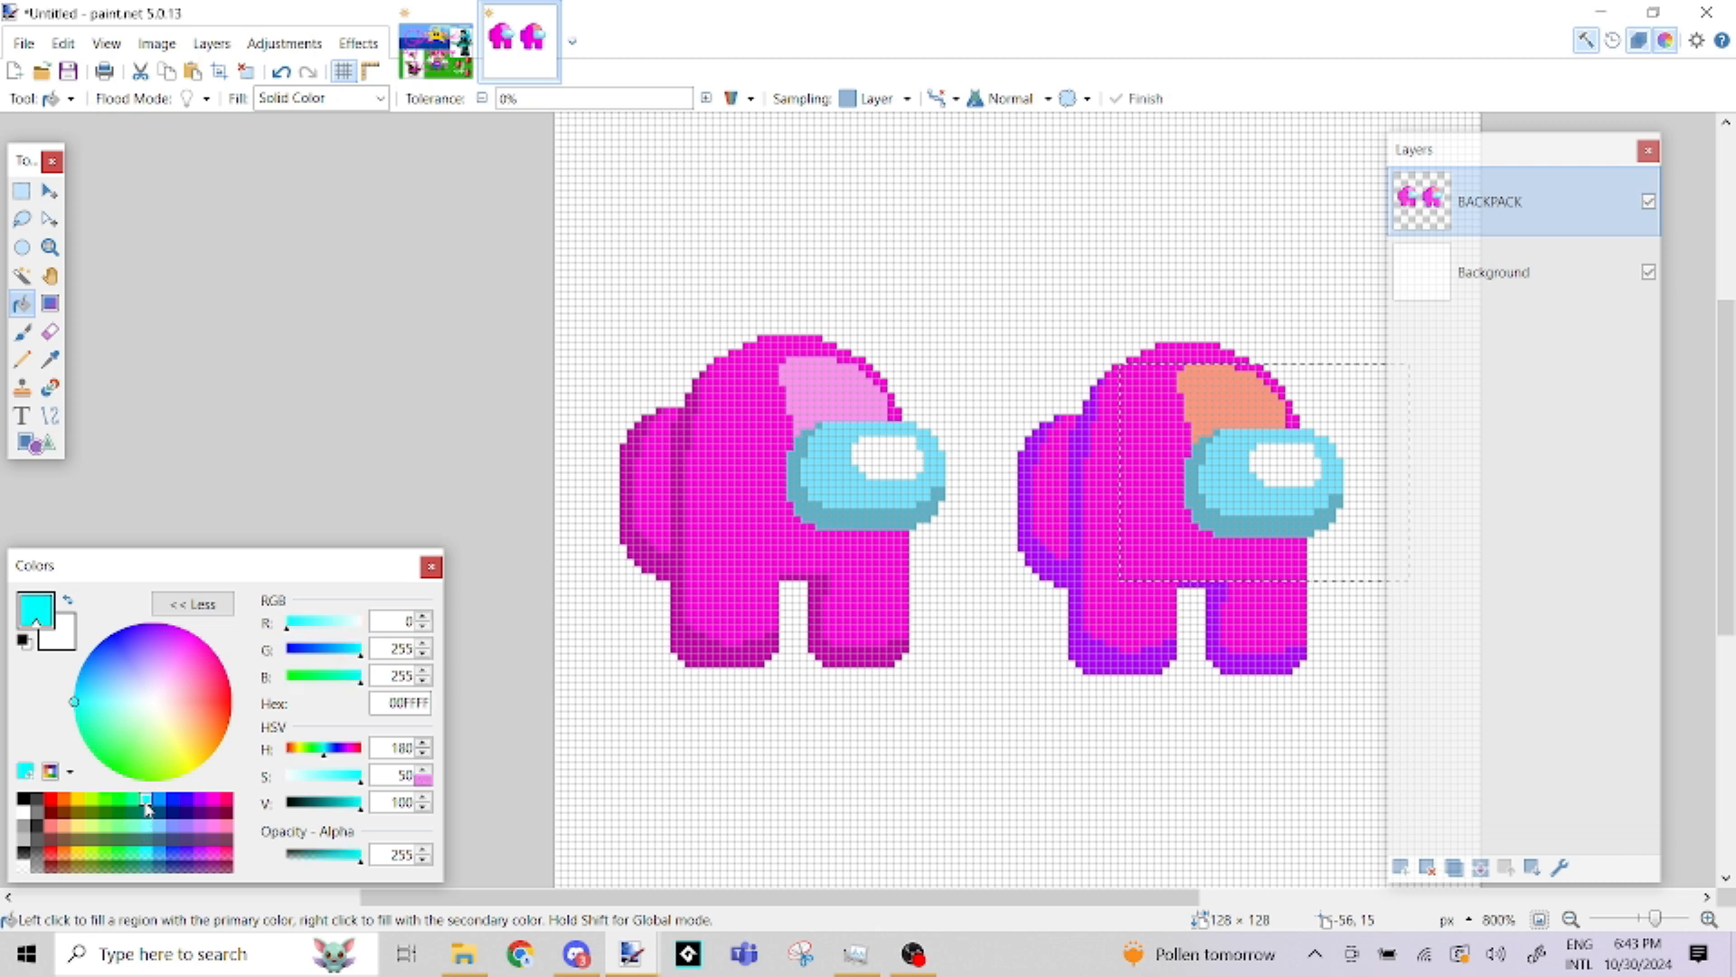
pyautogui.click(343, 653)
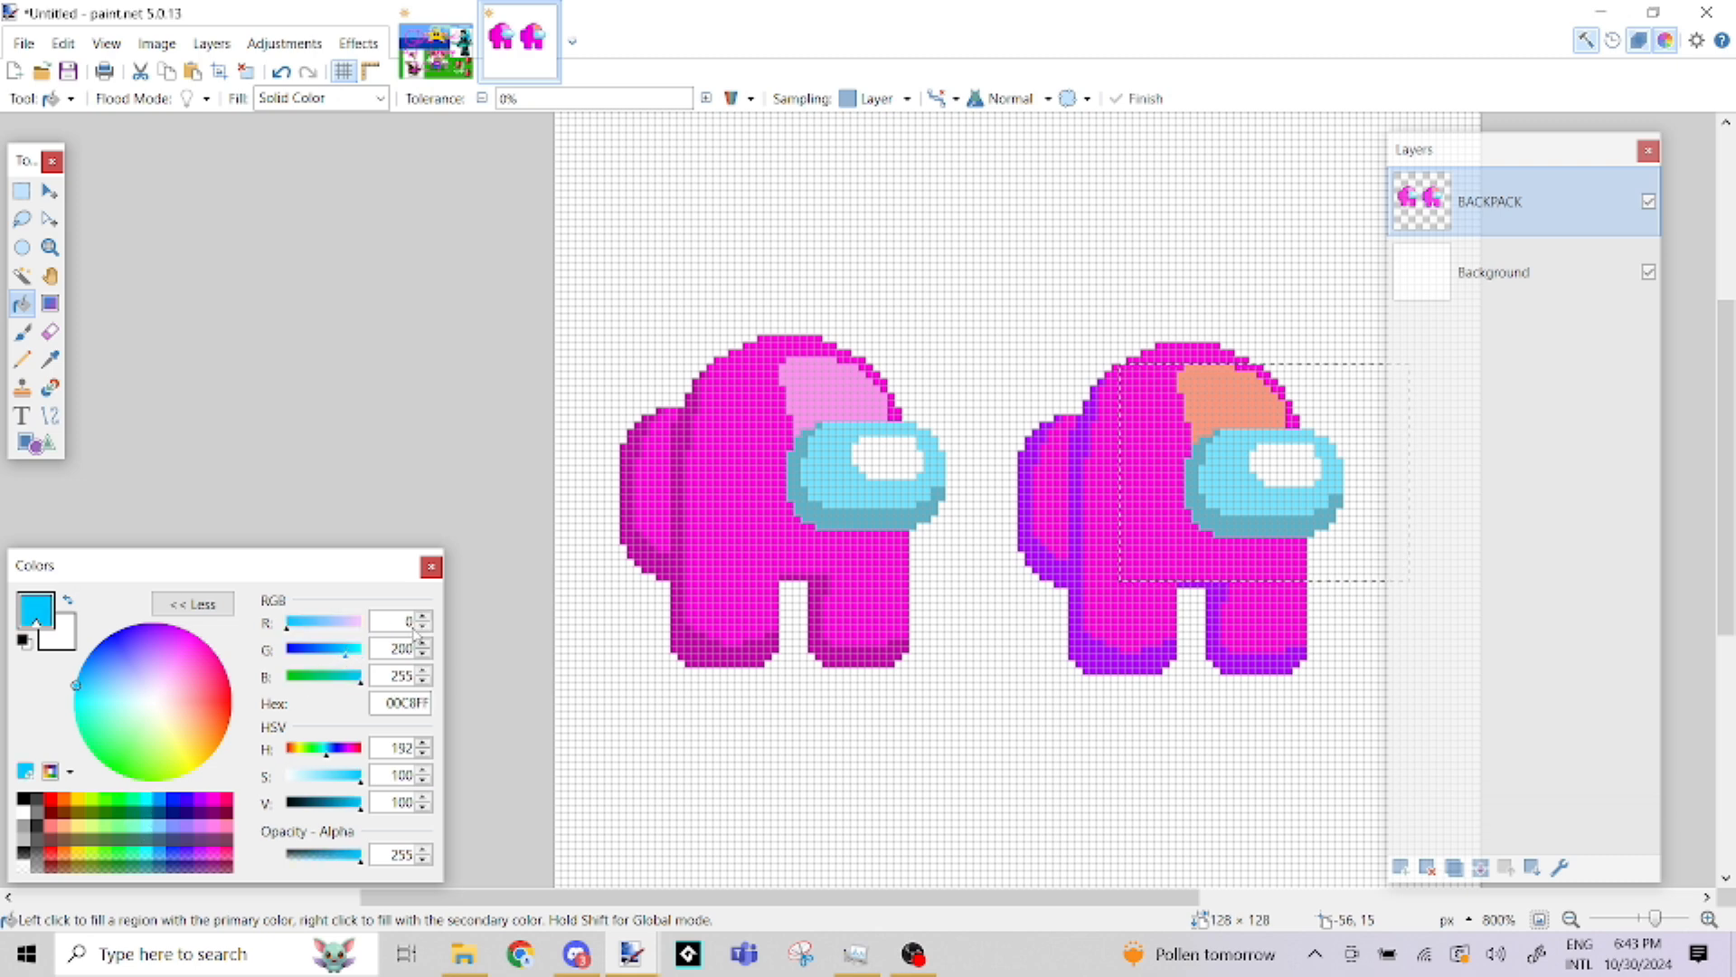
pyautogui.click(1231, 455)
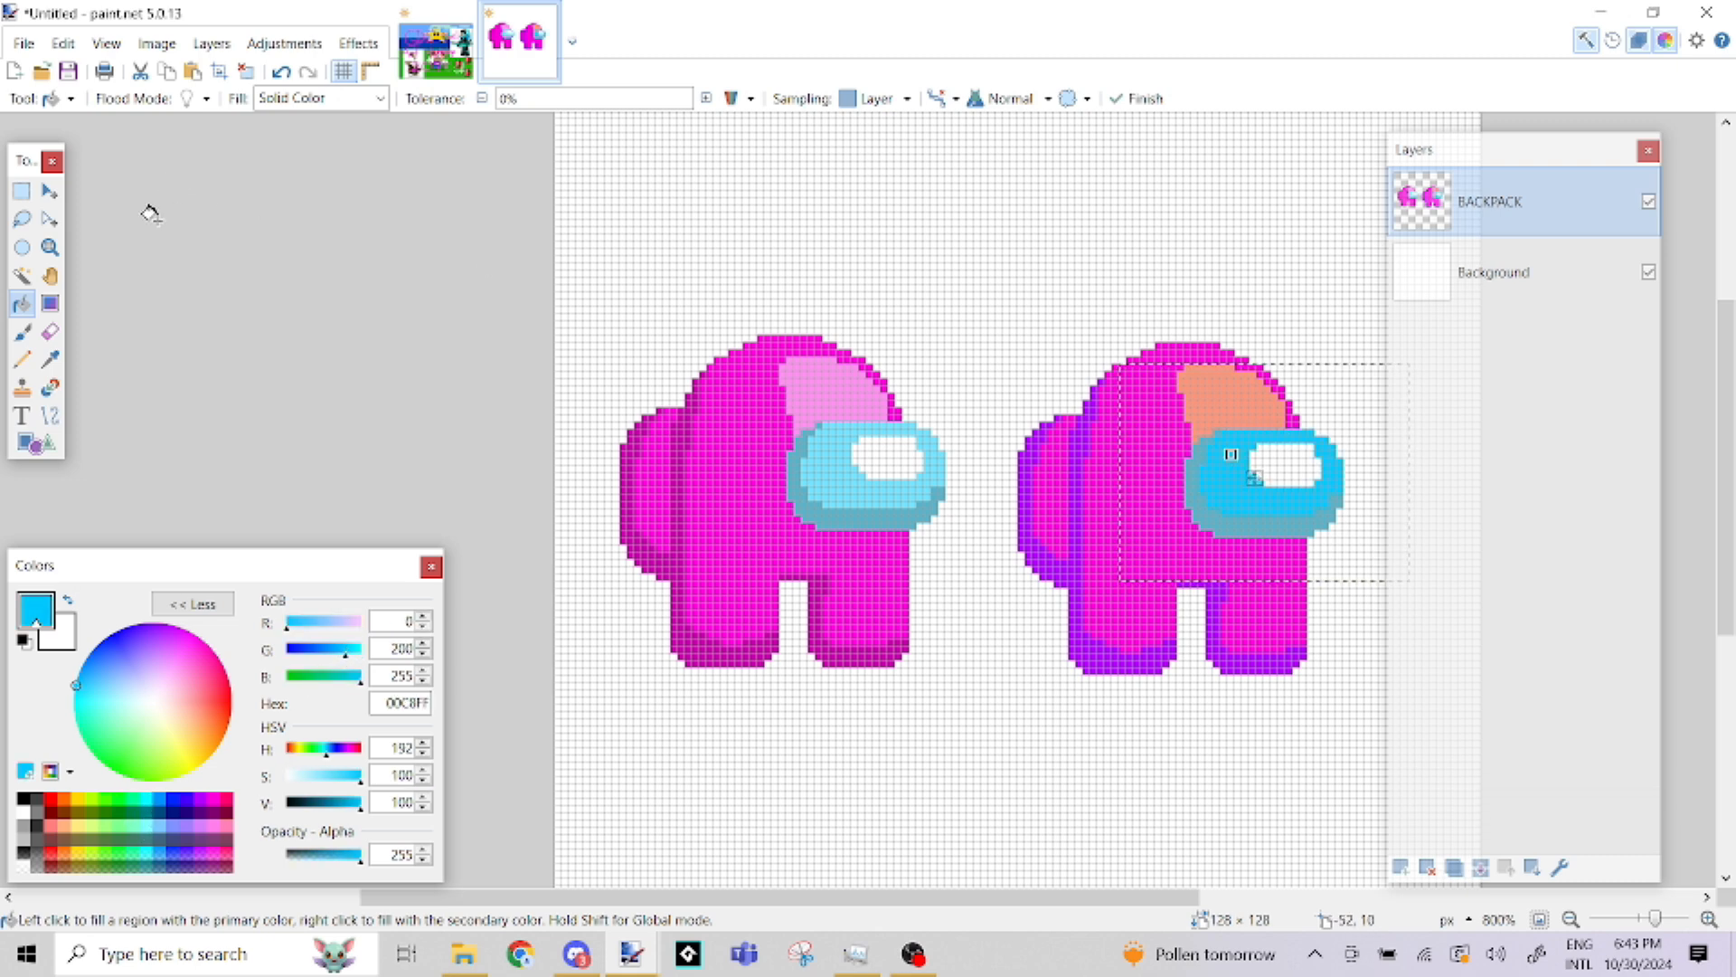
# Fill the shadow edge of the right-hand character's visor with deeper blue 009CFF using the Paint Bucket
pyautogui.click(22, 276)
pyautogui.click(21, 303)
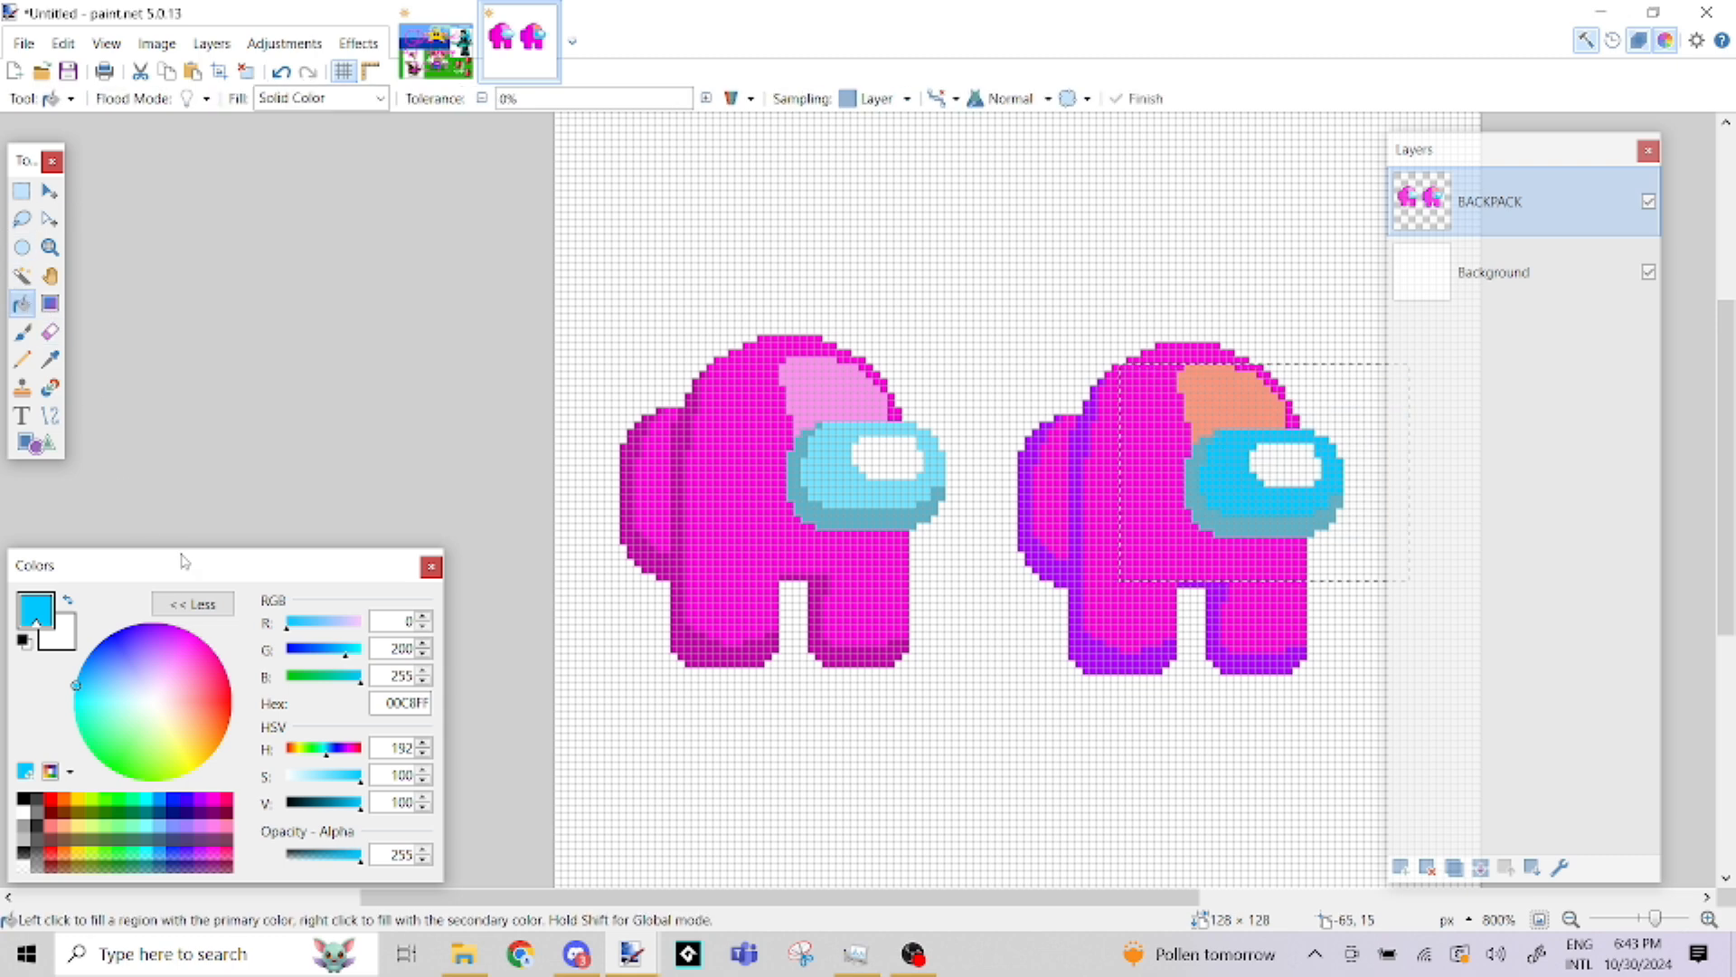
pyautogui.click(331, 651)
pyautogui.click(1189, 476)
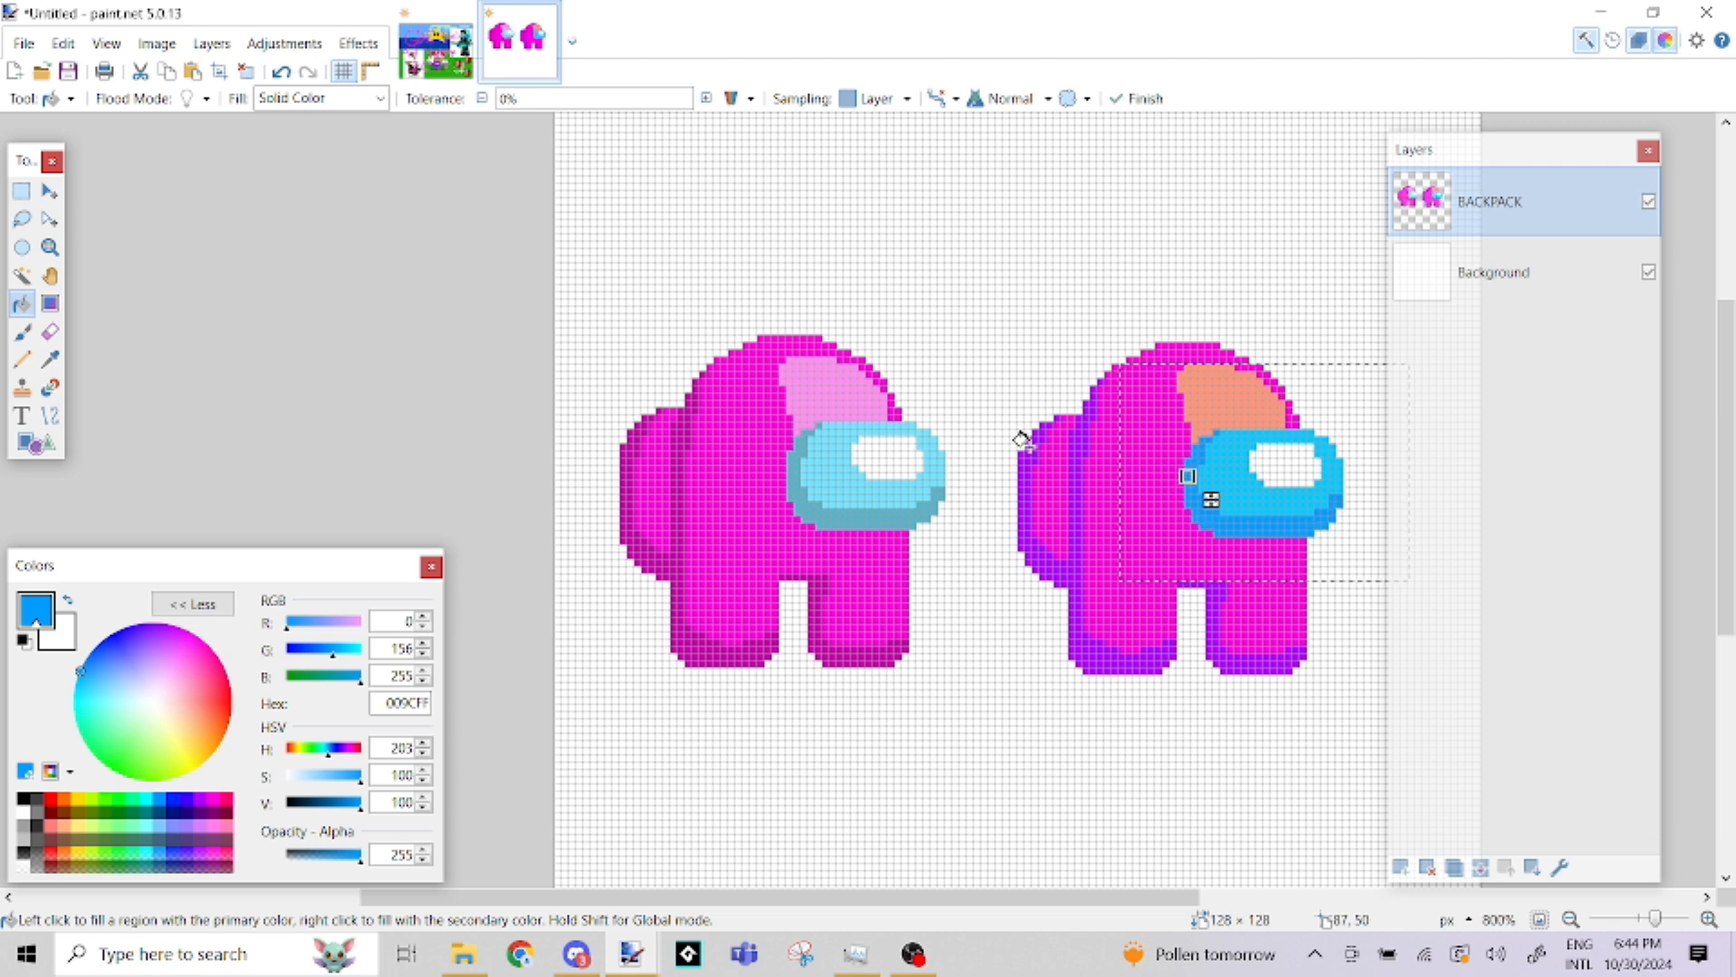
# Set the primary colour to cyan 00FFFF and fill the highlight on the right-hand visor with it
pyautogui.click(22, 277)
pyautogui.click(22, 302)
pyautogui.write('255')
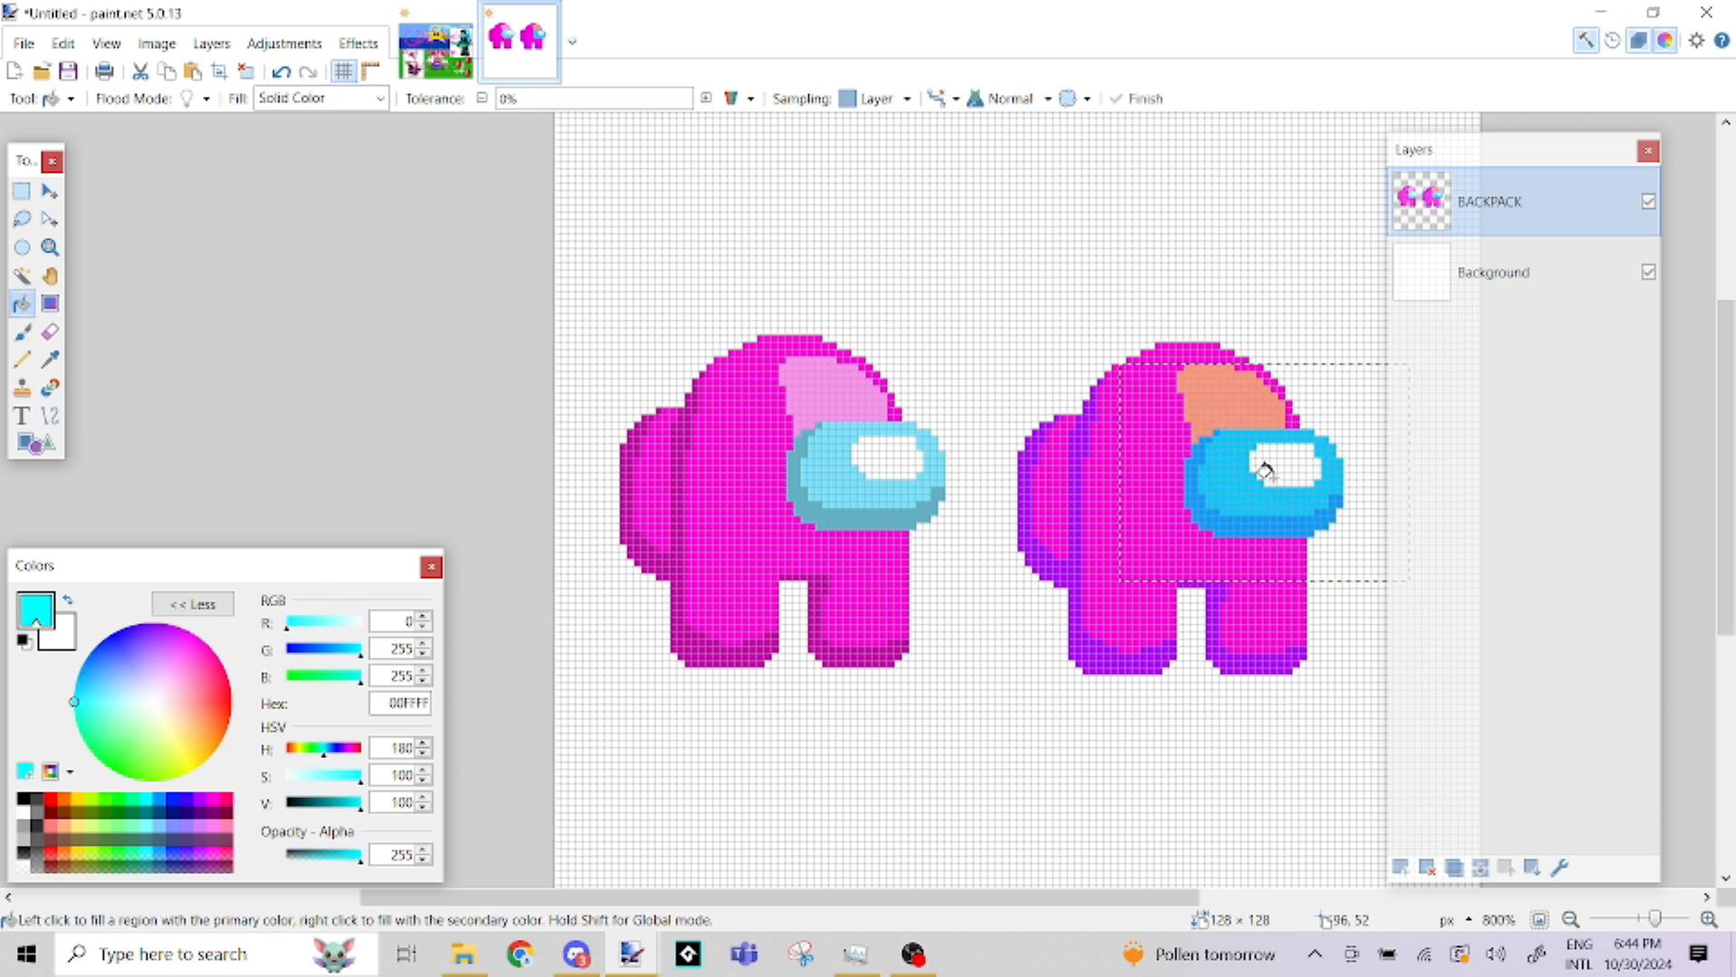
pyautogui.click(1281, 468)
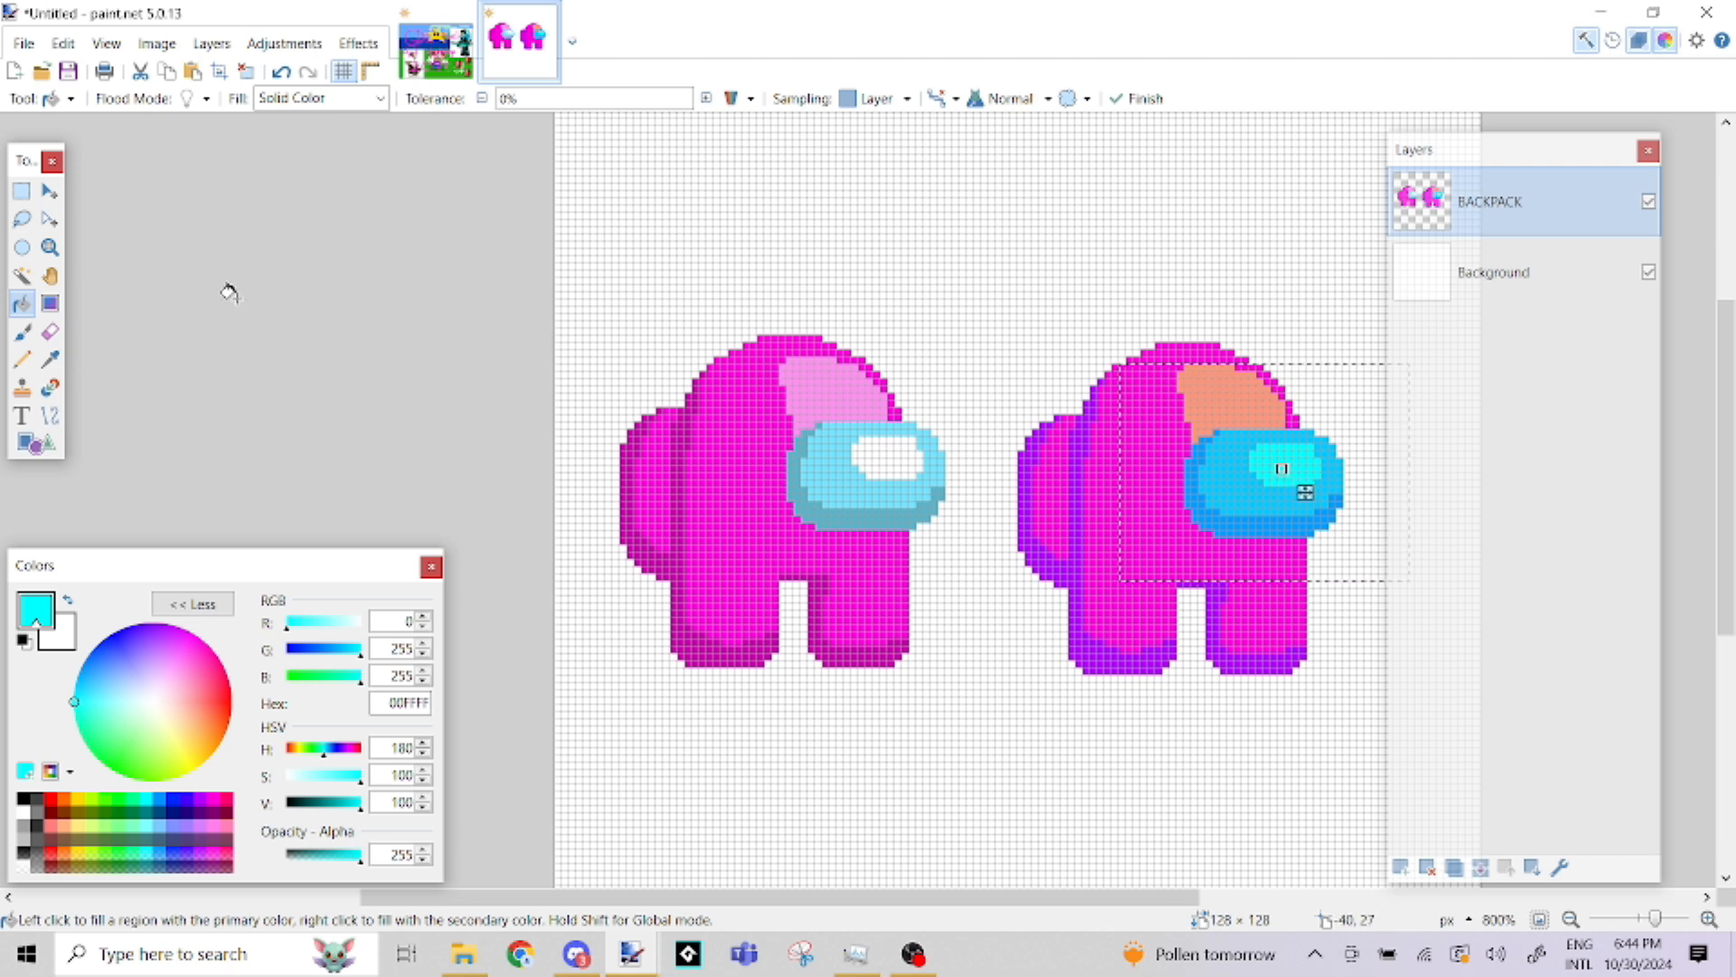
# Try brushing a cyan reflection across the right-hand visor inside a Magic Wand selection, using brush size 3
pyautogui.click(35, 198)
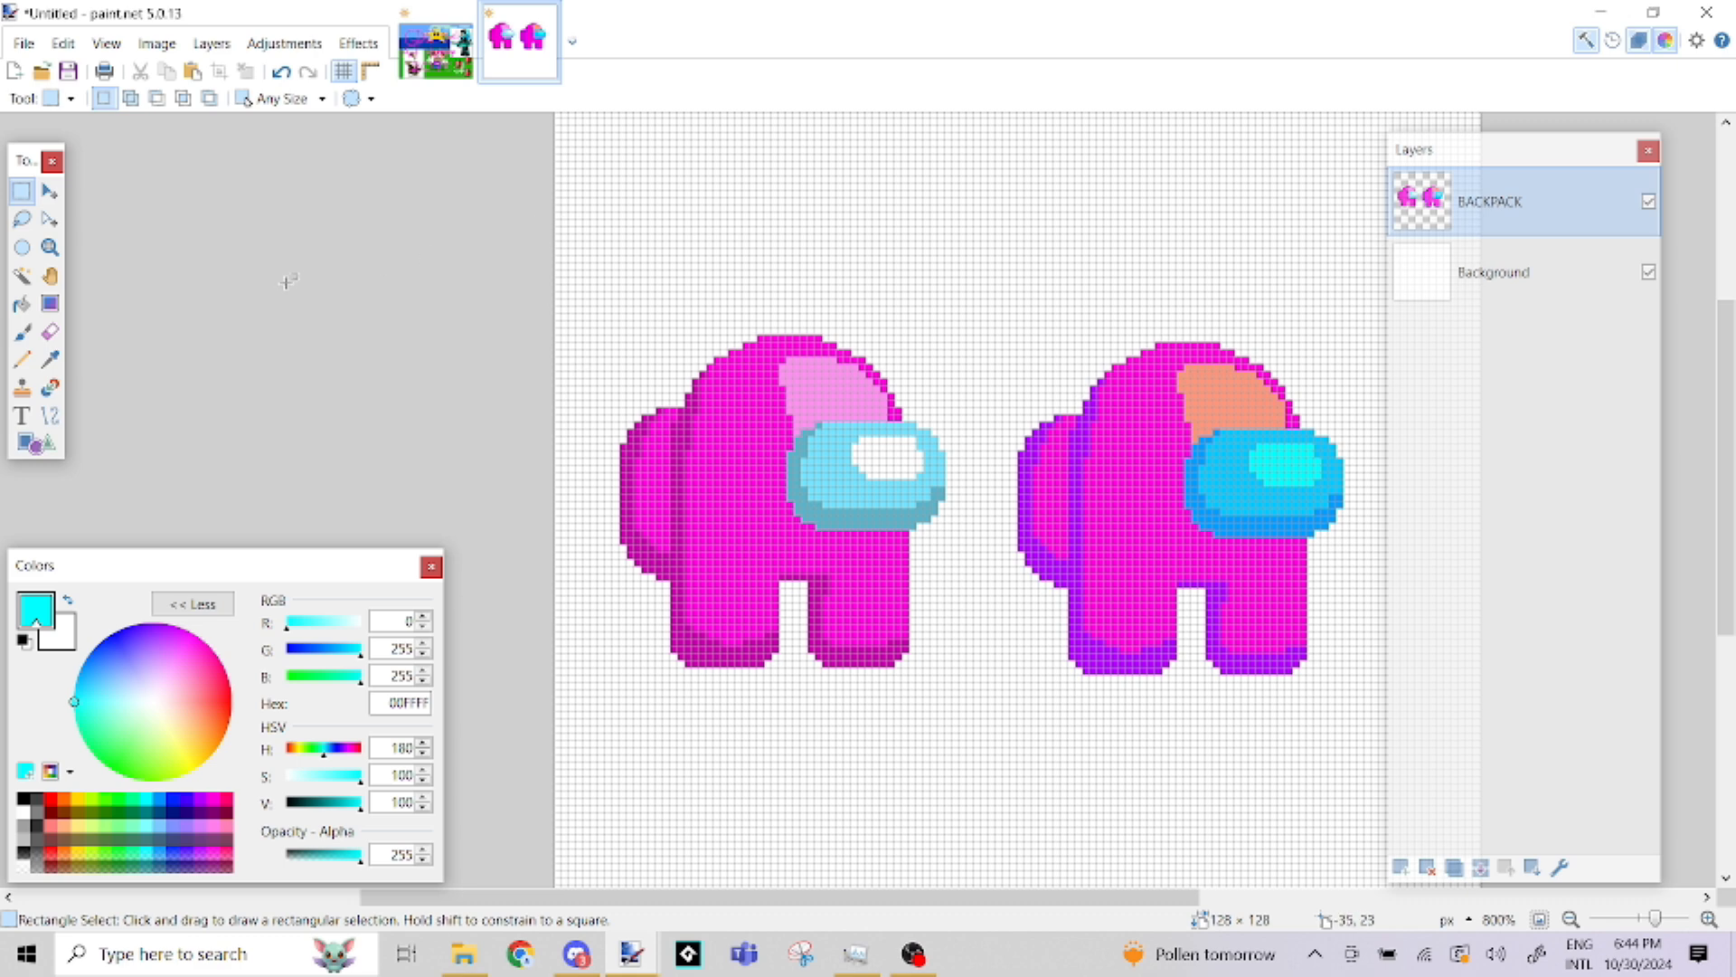
pyautogui.click(20, 274)
pyautogui.scroll(3, 1357, 522)
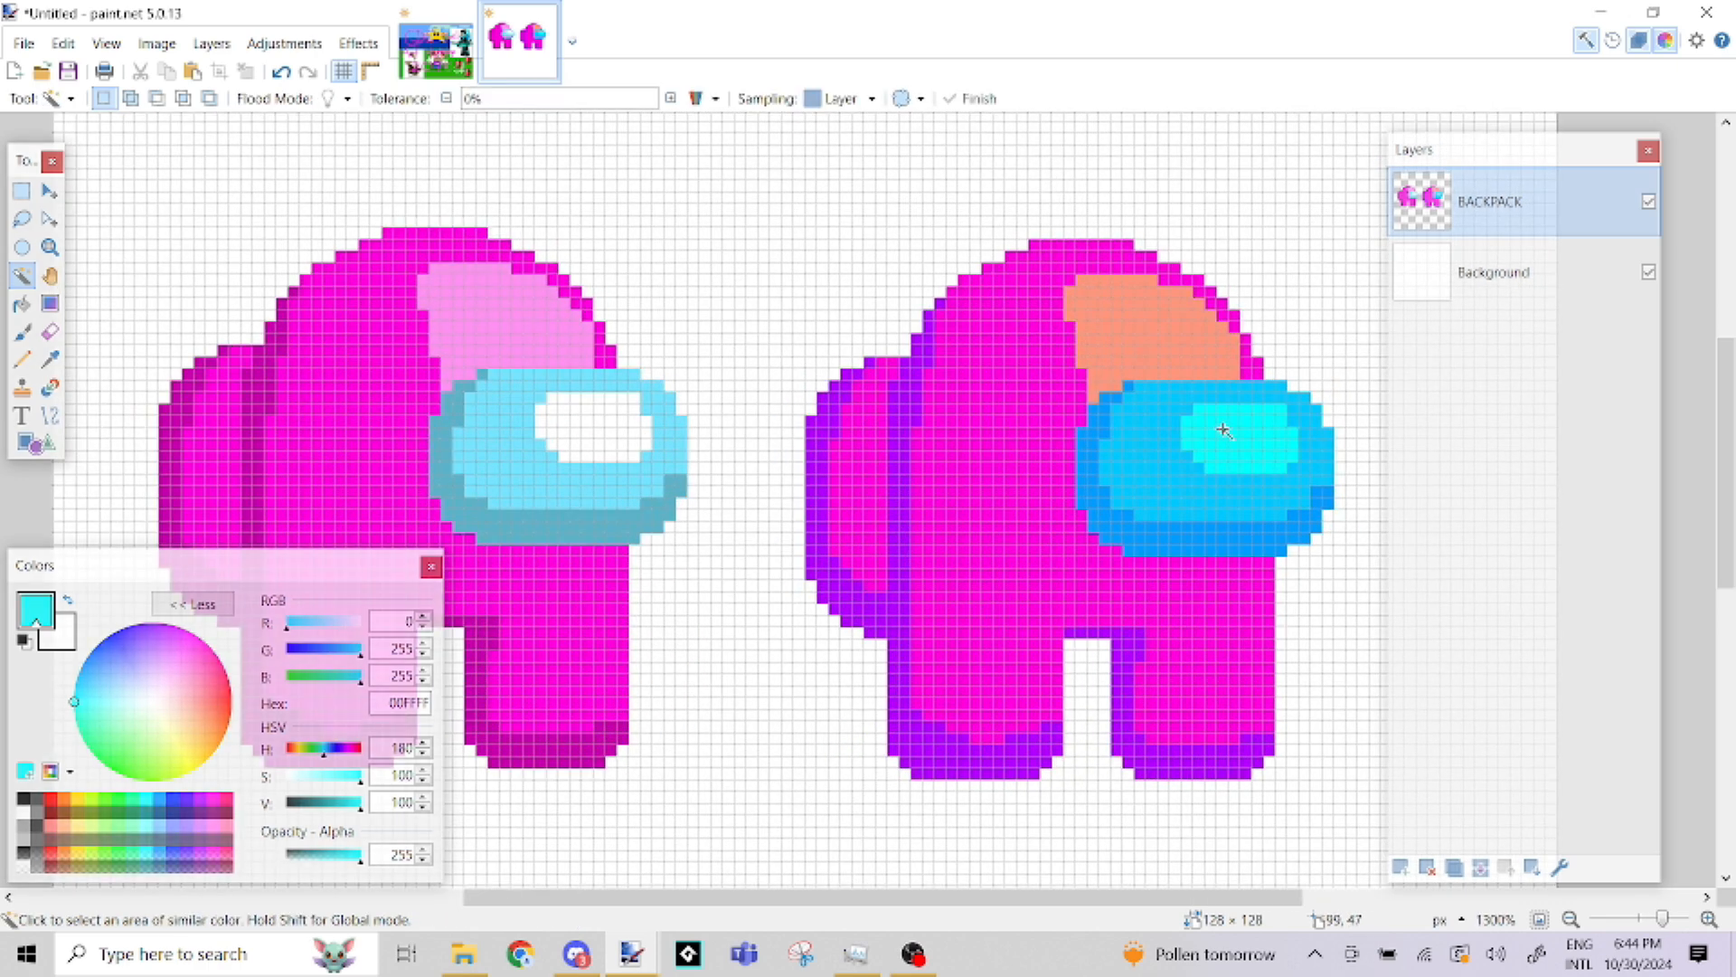
pyautogui.click(1262, 406)
pyautogui.keyDown('ctrl'); pyautogui.click(1224, 420); pyautogui.keyUp('ctrl')
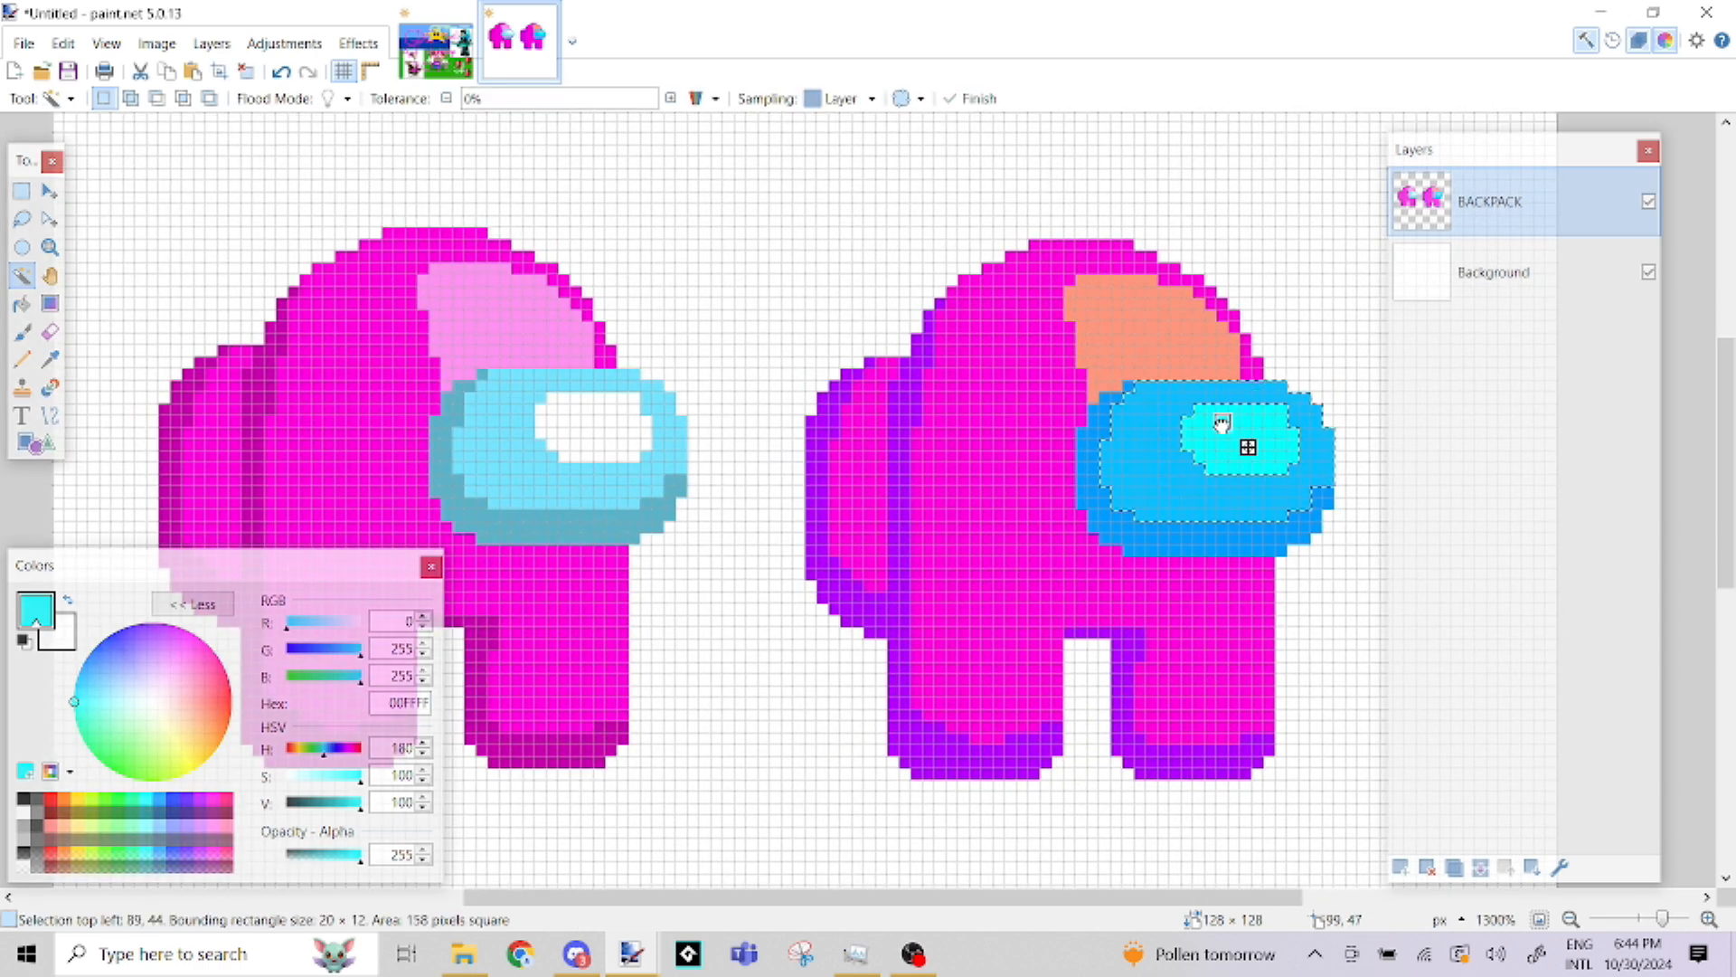
pyautogui.click(22, 333)
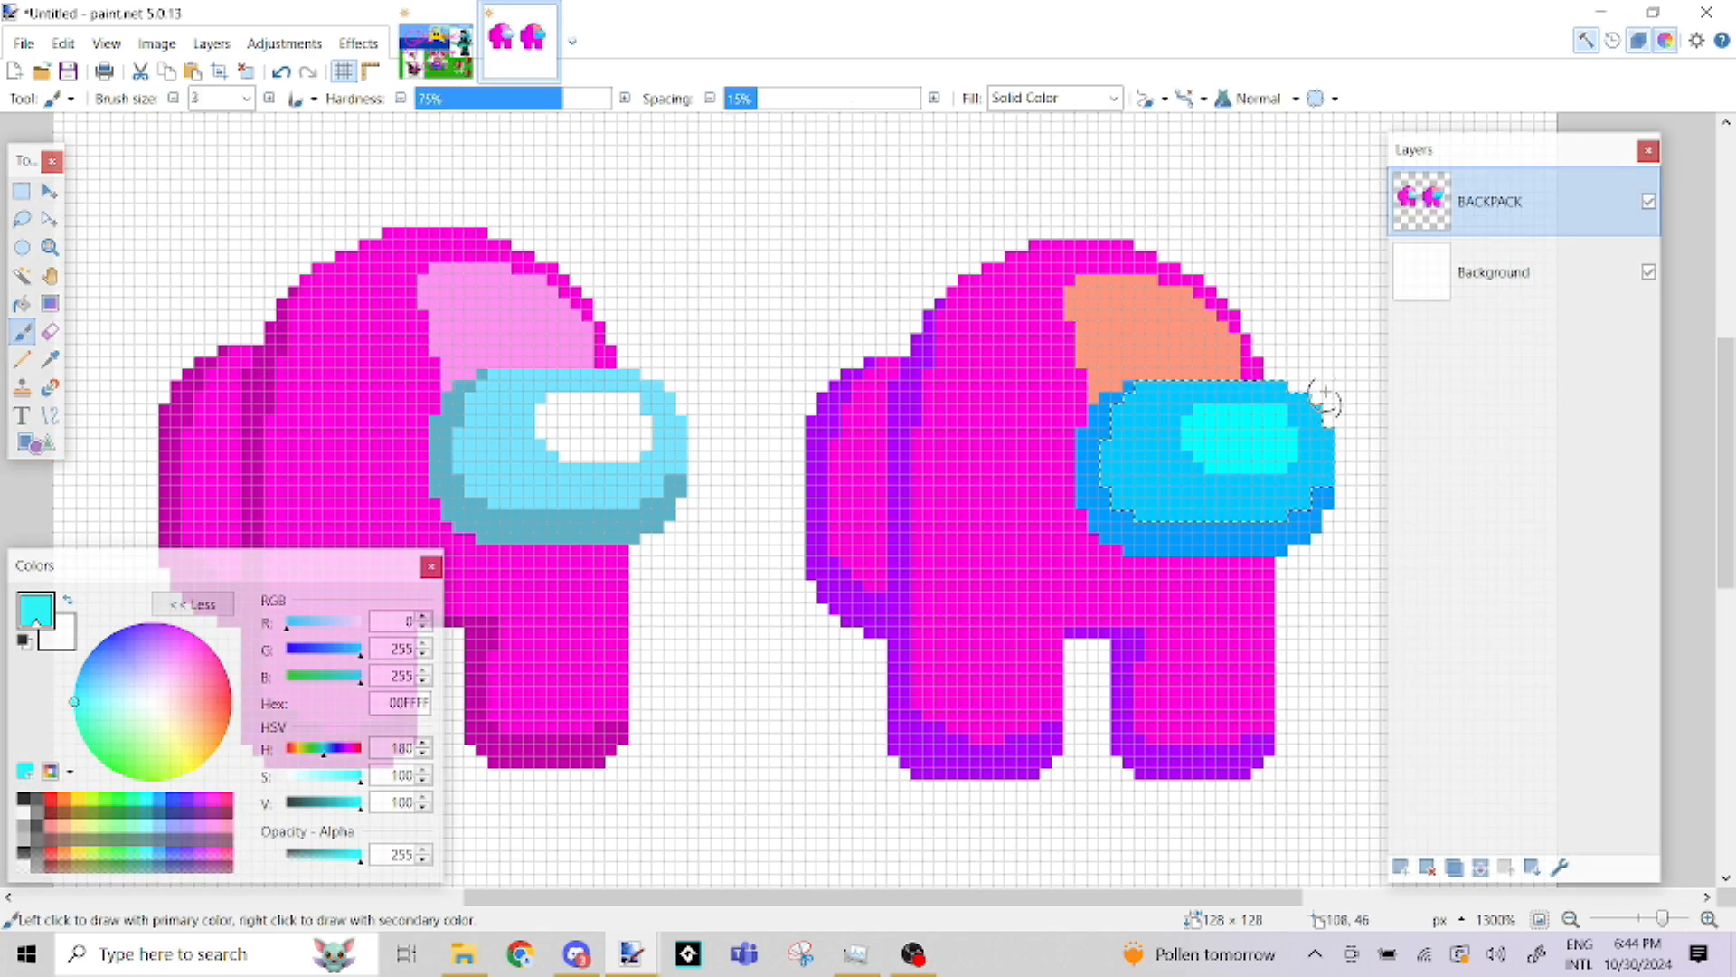
pyautogui.moveTo(1207, 387); pyautogui.dragTo(1148, 480)
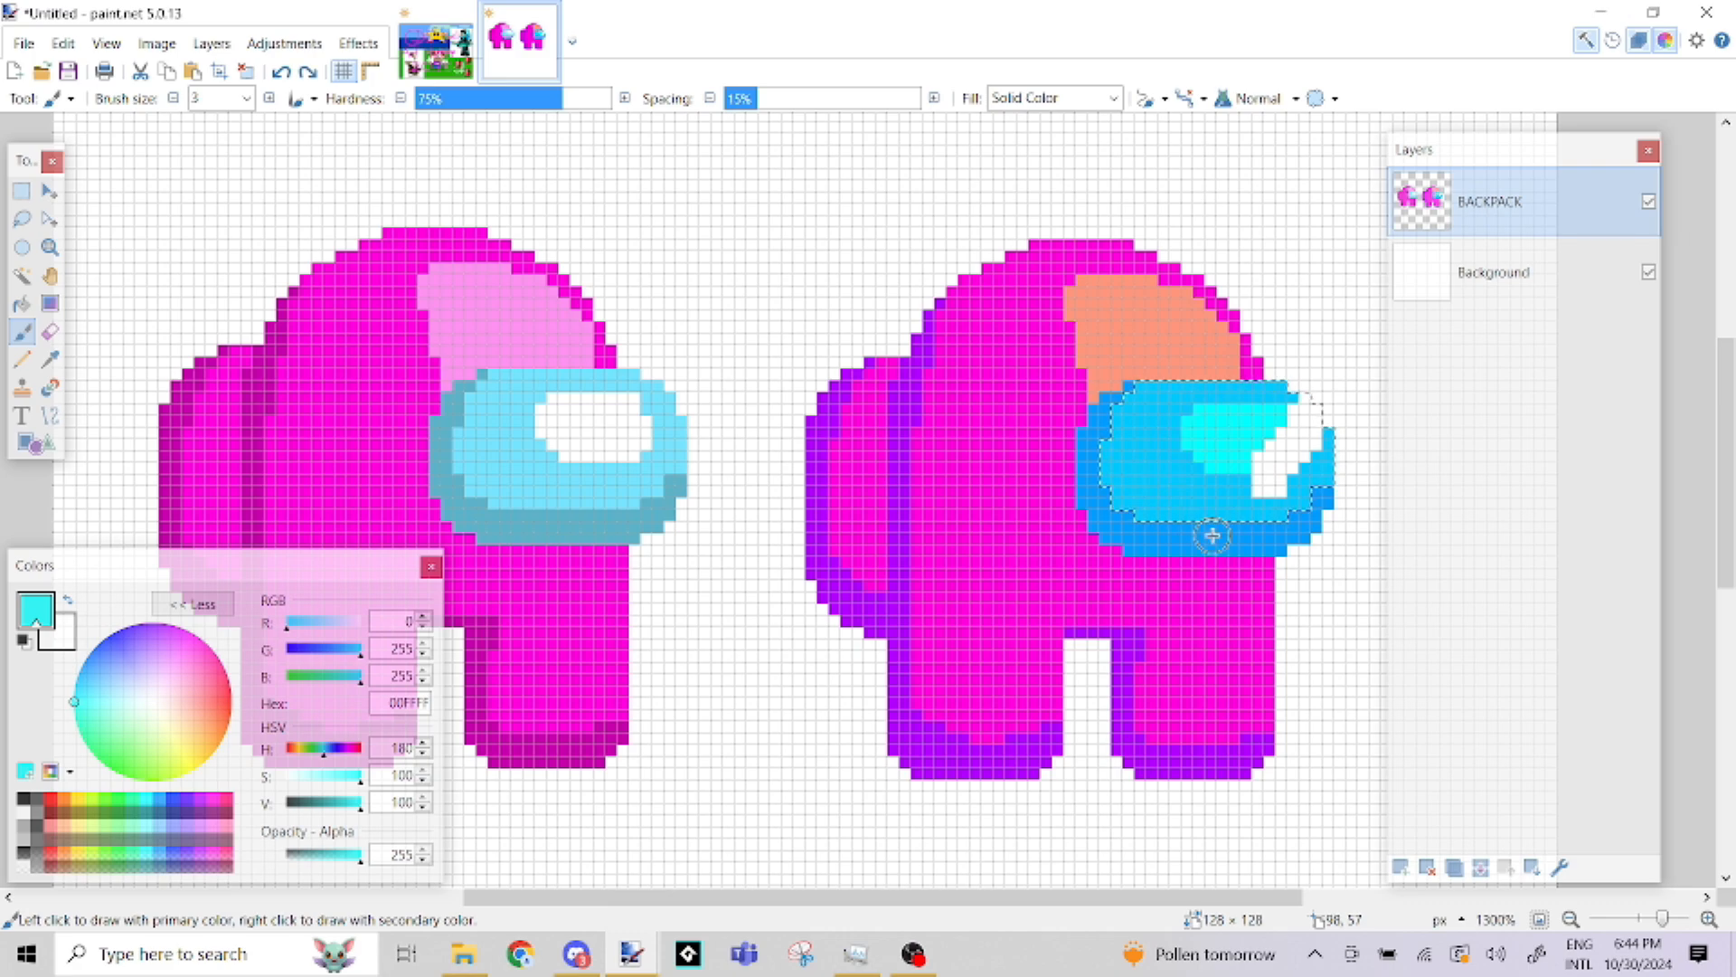
# Fill the right-hand visor's highlight with the white secondary colour, and select the surrounding blue area with the Magic Wand
pyautogui.click(23, 304)
pyautogui.rightClick(1220, 442)
pyautogui.click(22, 276)
pyautogui.click(1153, 425)
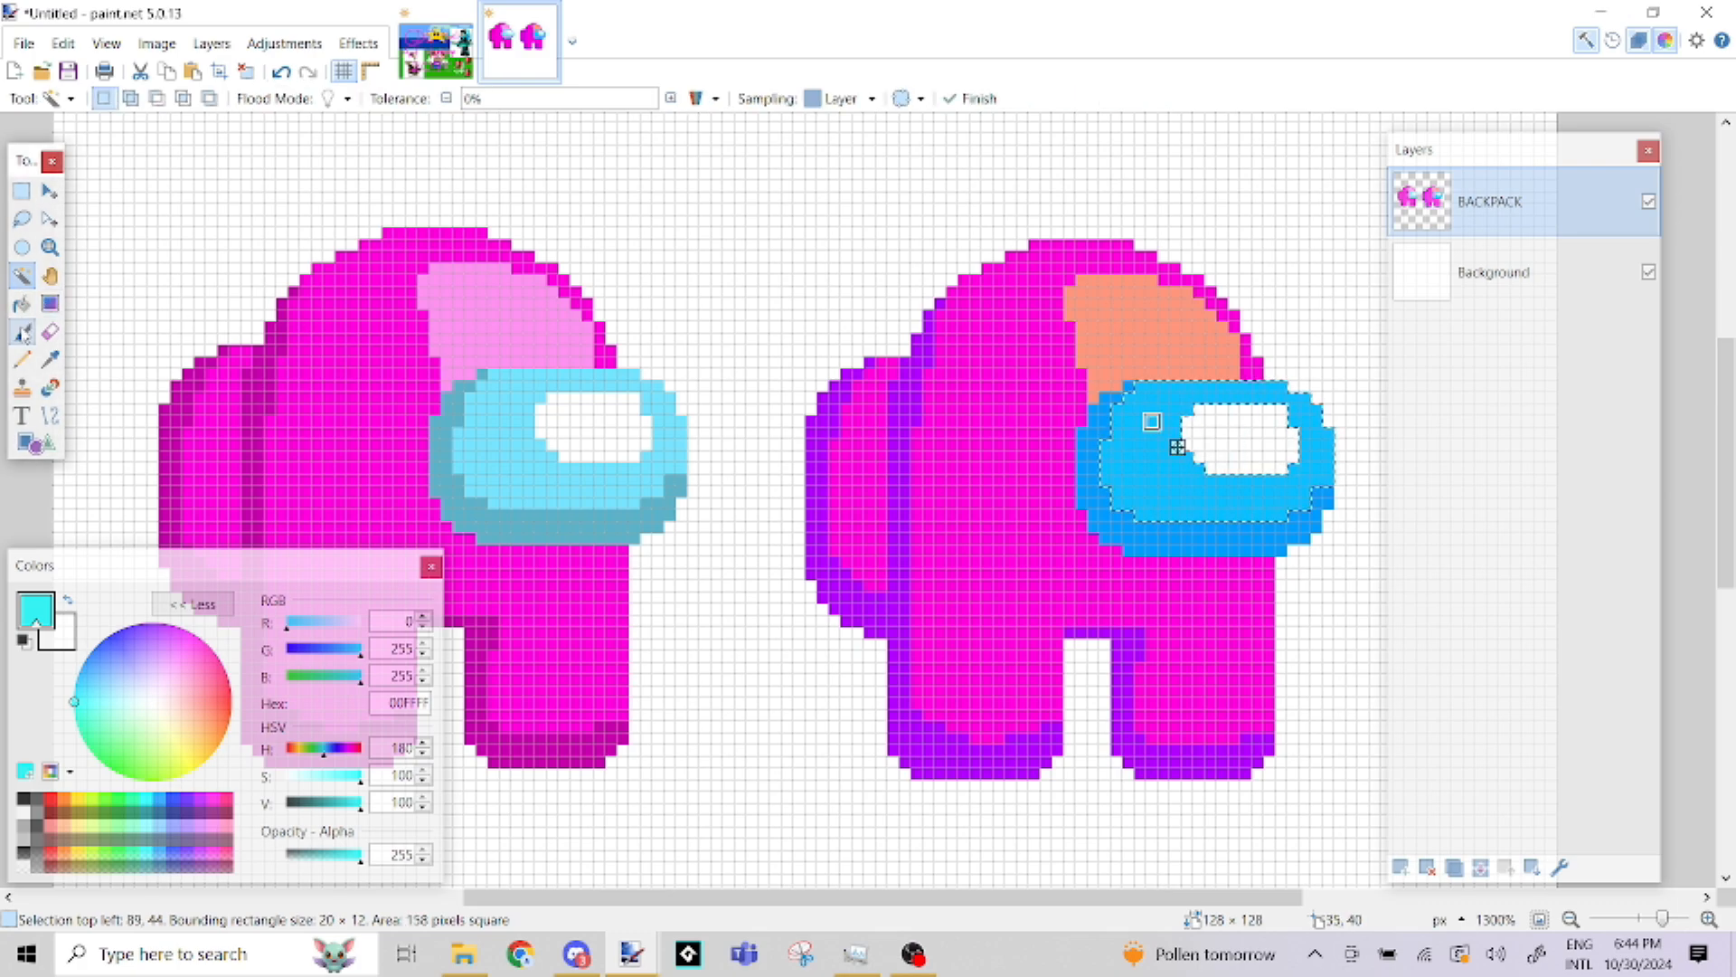
# Paint diagonal cyan 00FFFF reflection streaks across the selected visor area with a size 2 Paintbrush, and clear the selection
pyautogui.press('b')
pyautogui.click(172, 98)
pyautogui.click(172, 98)
pyautogui.click(268, 98)
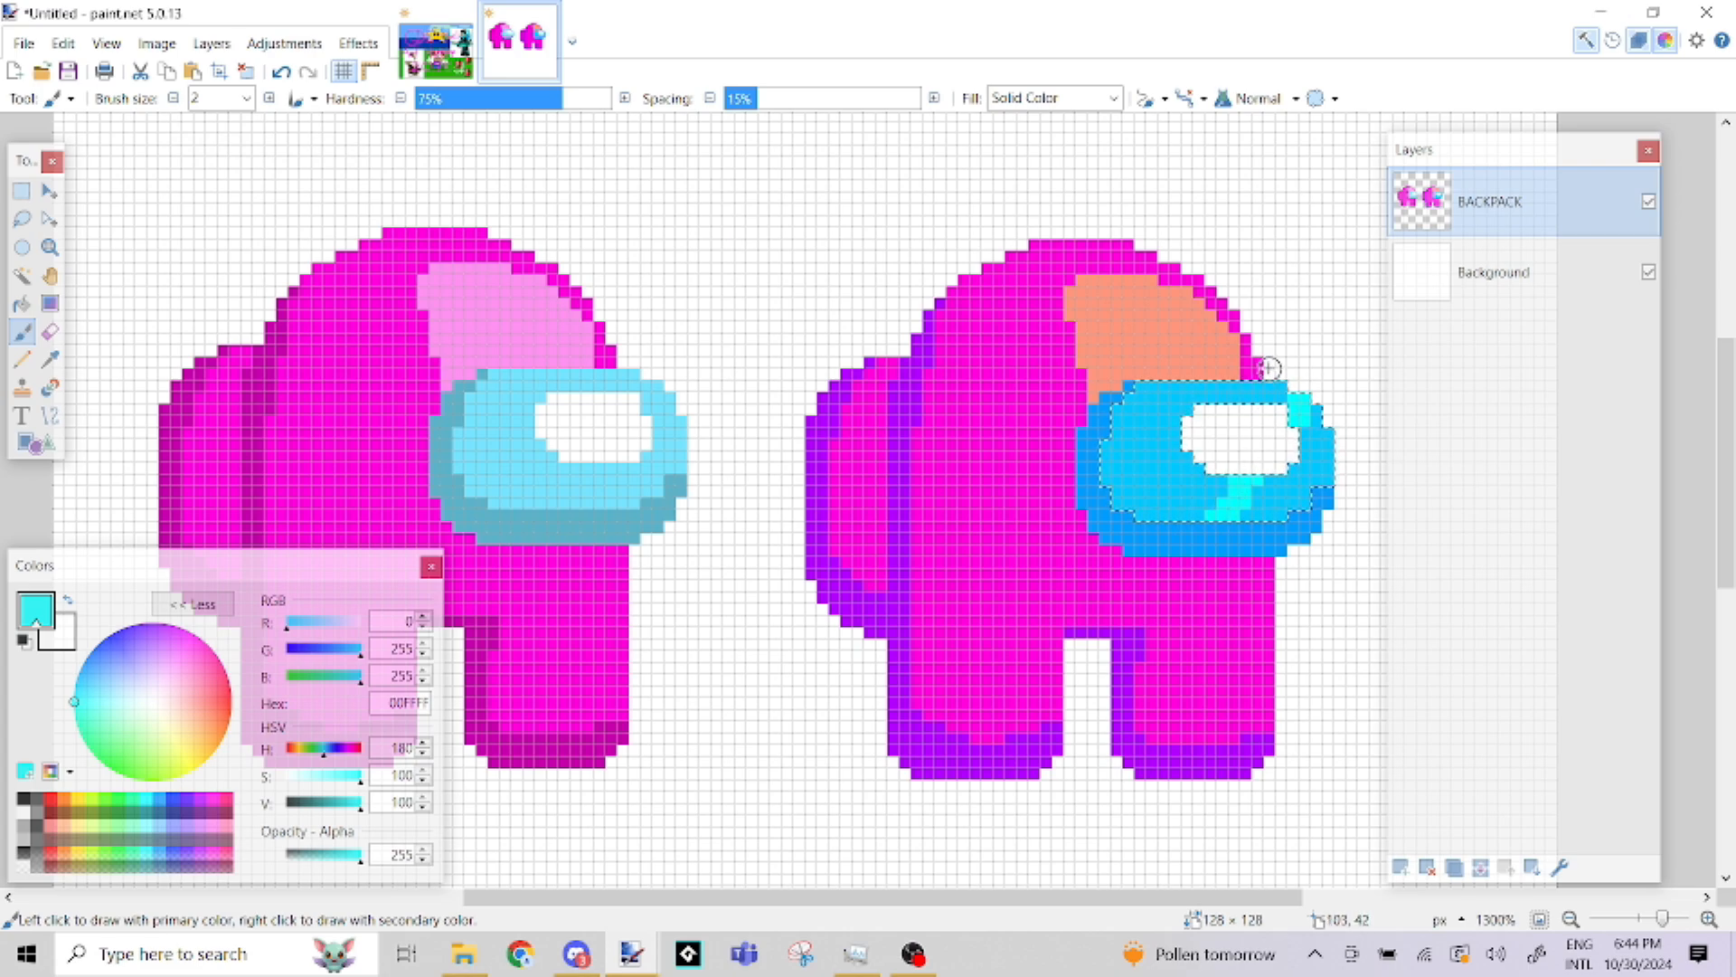
pyautogui.moveTo(1265, 369); pyautogui.dragTo(1130, 525)
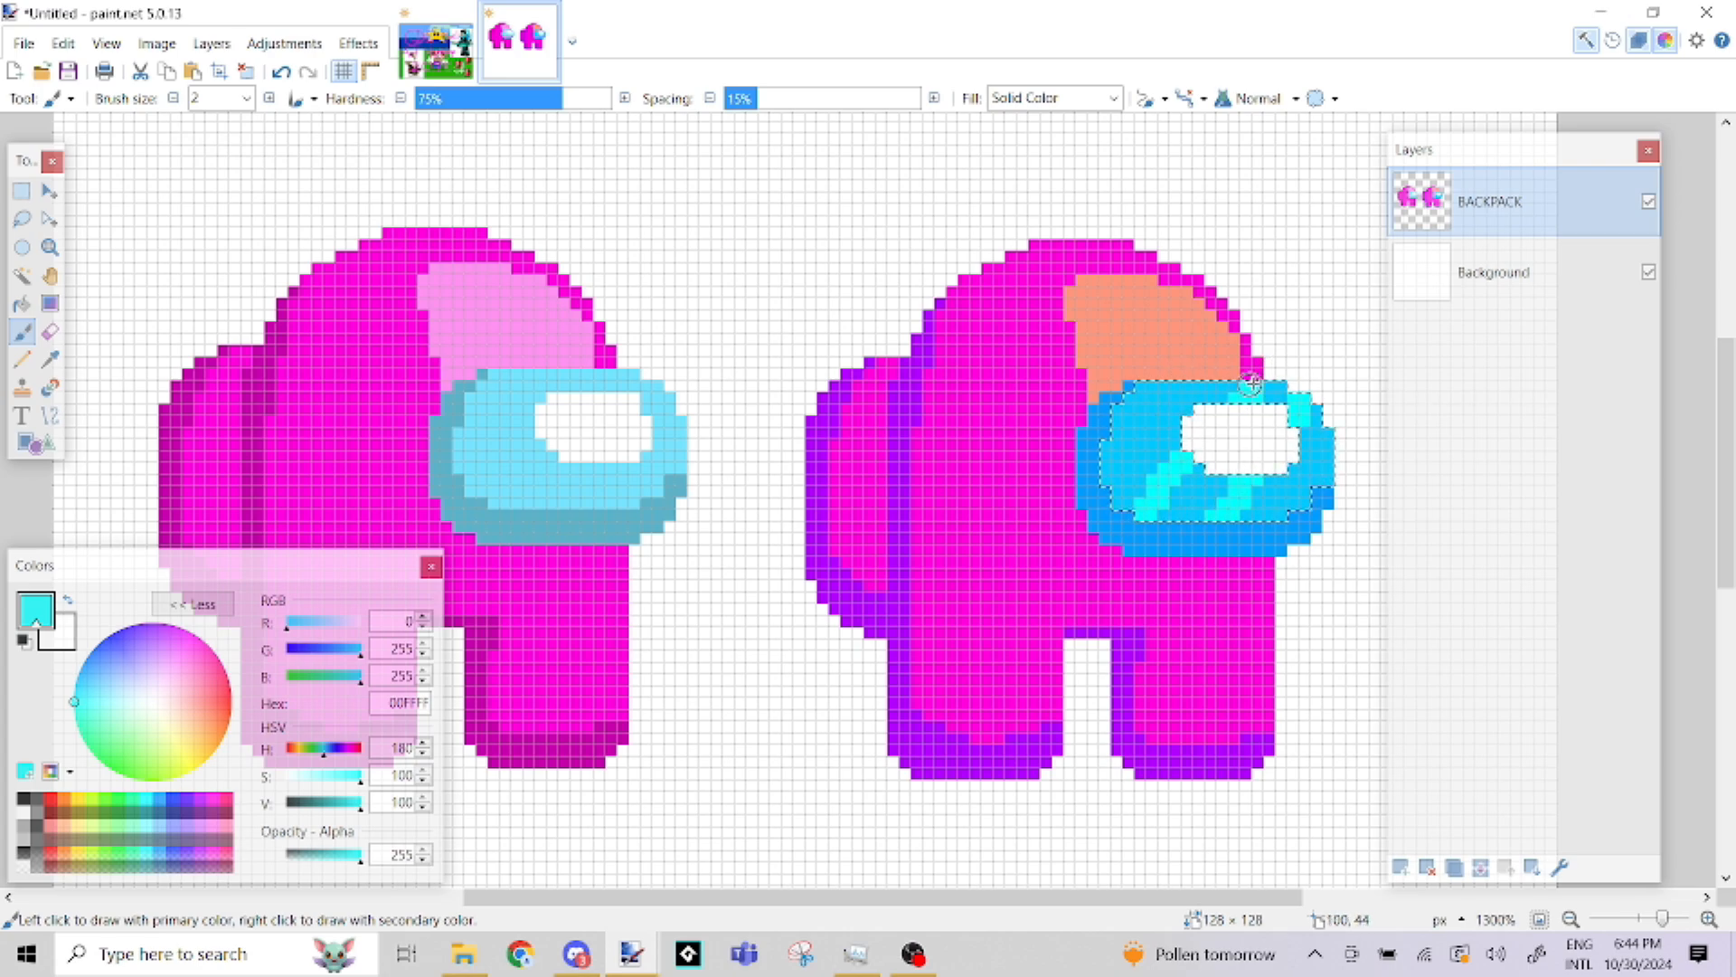
pyautogui.moveTo(1226, 521); pyautogui.dragTo(1319, 434)
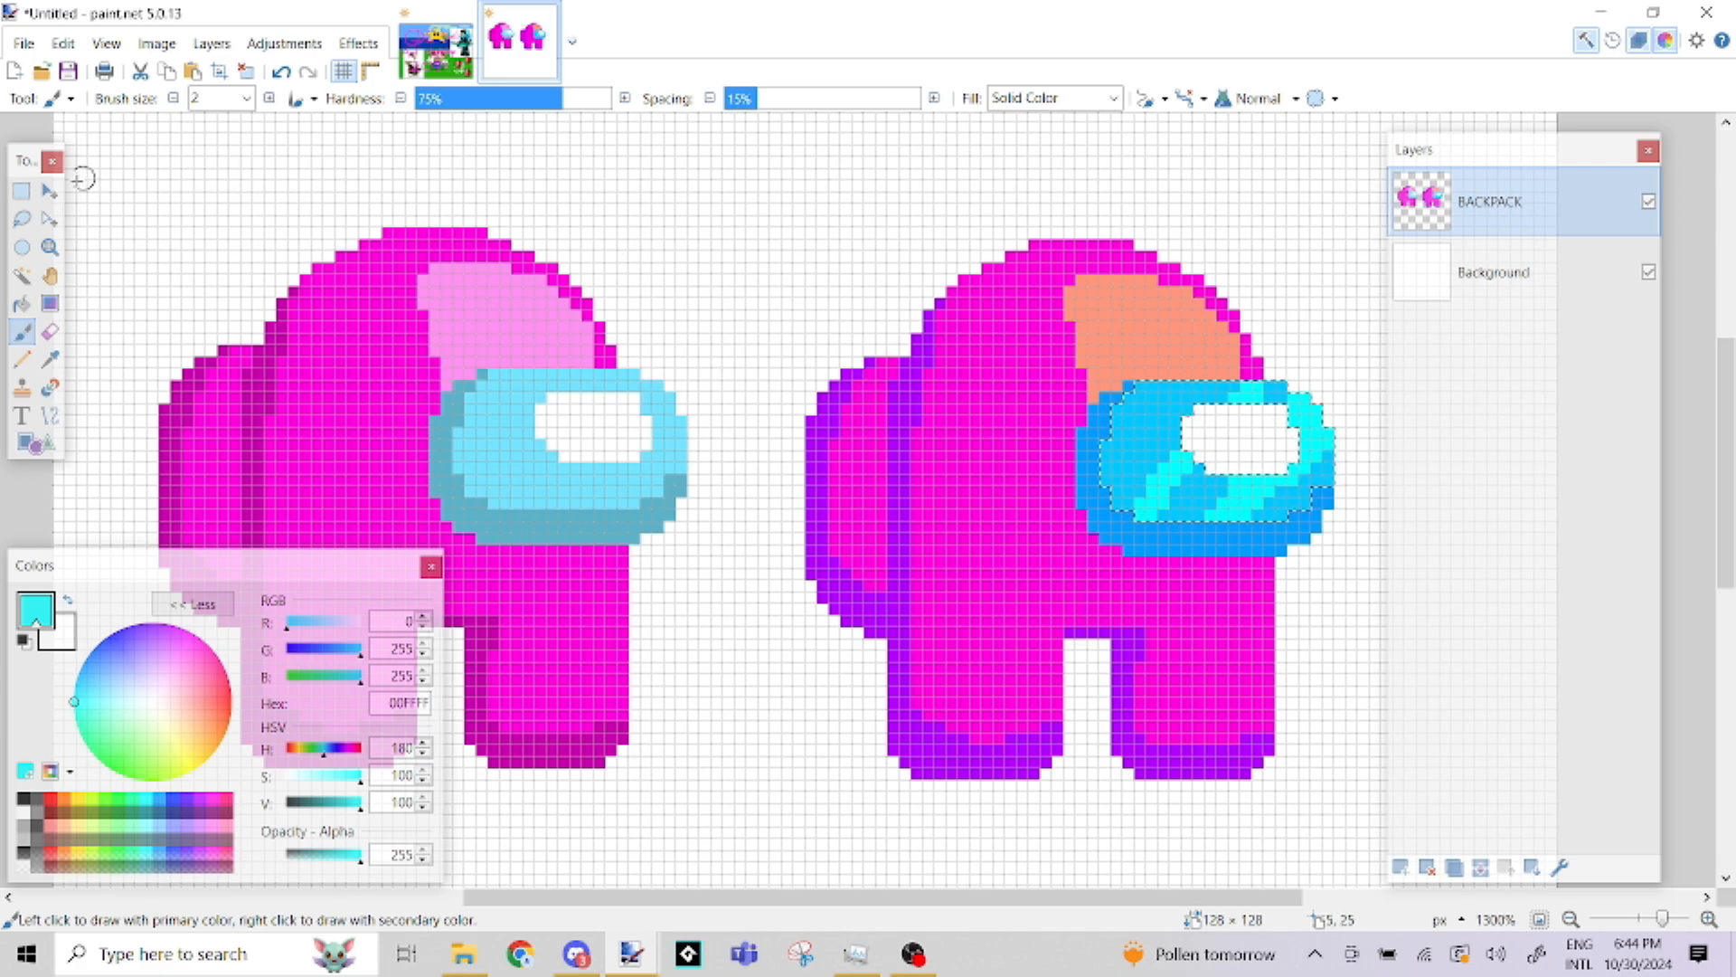
pyautogui.click(21, 191)
pyautogui.click(669, 309)
pyautogui.scroll(-3, 956, 372)
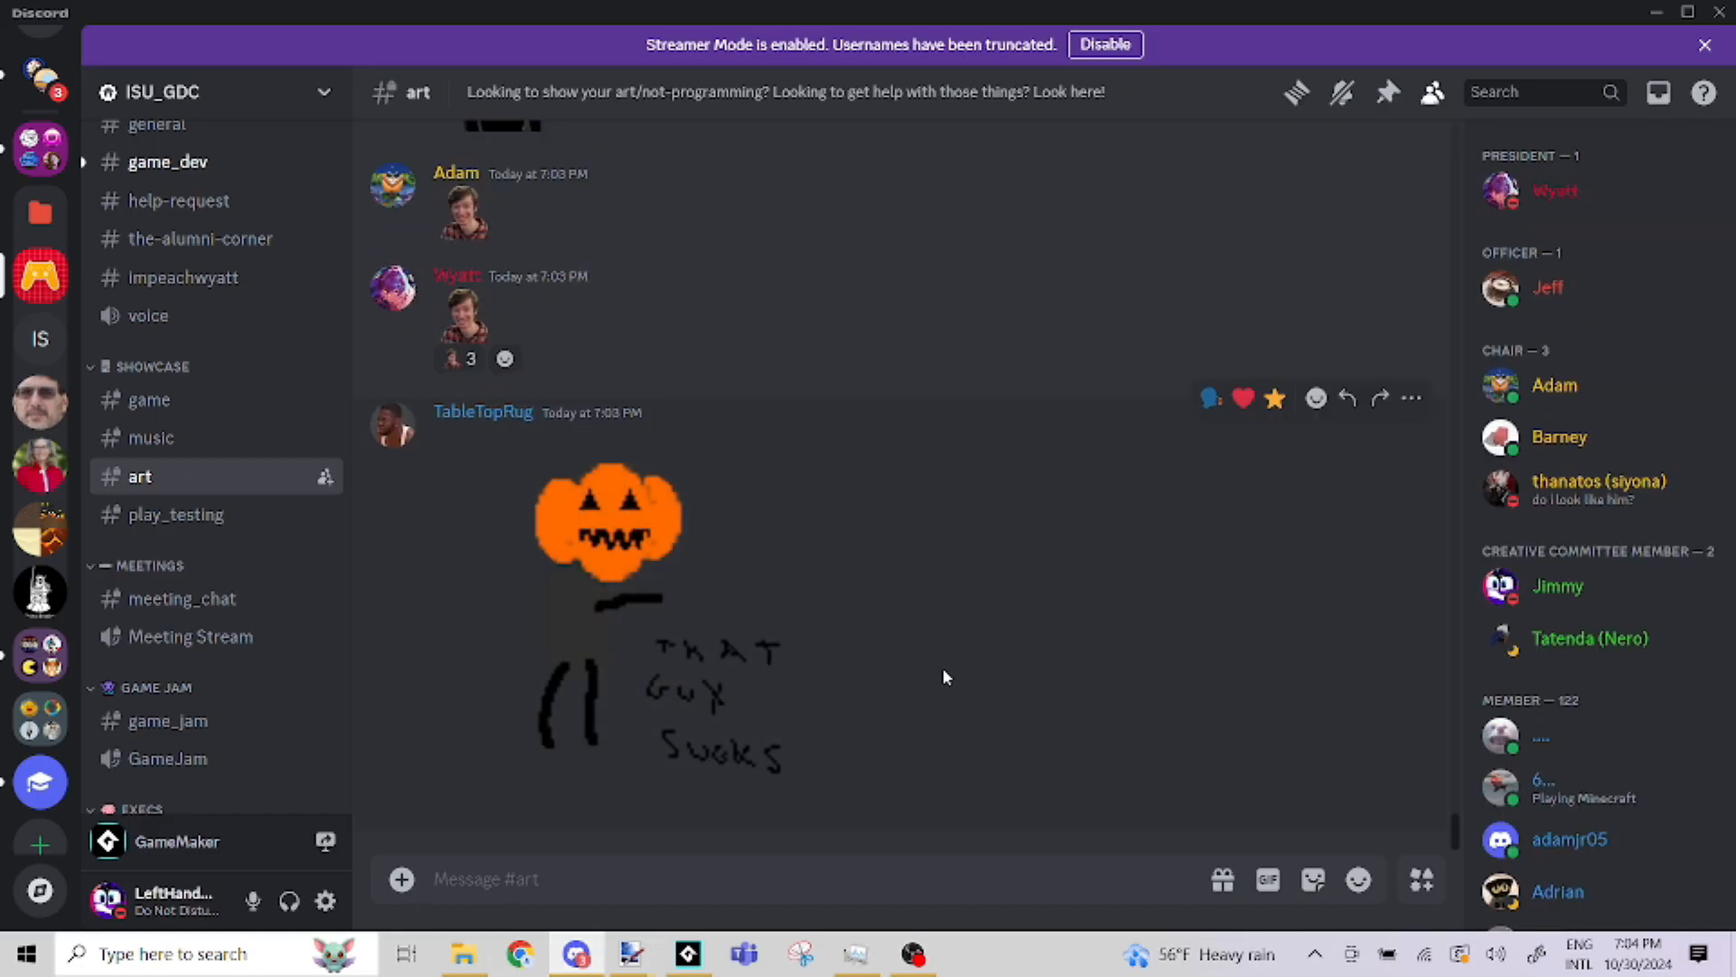
# Browse the submissions in Discord's art channel, previewing the yellow character and the small green pixel drawing
pyautogui.scroll(8, 938, 685)
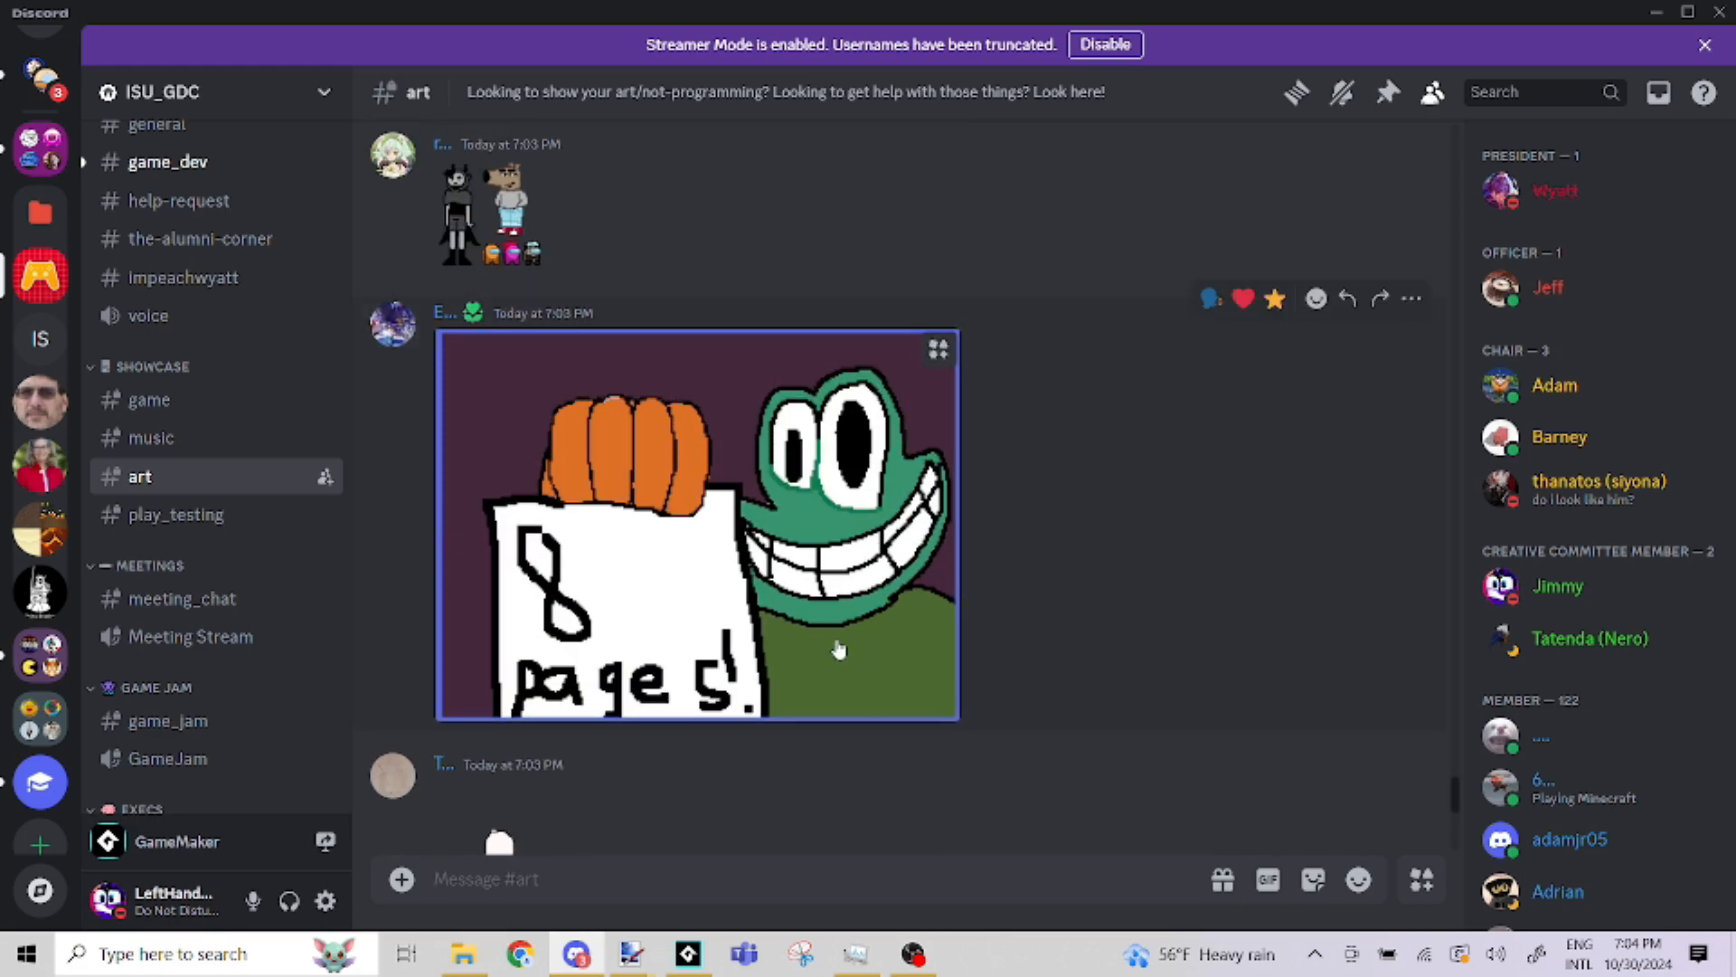
pyautogui.scroll(3, 836, 644)
pyautogui.scroll(4, 843, 639)
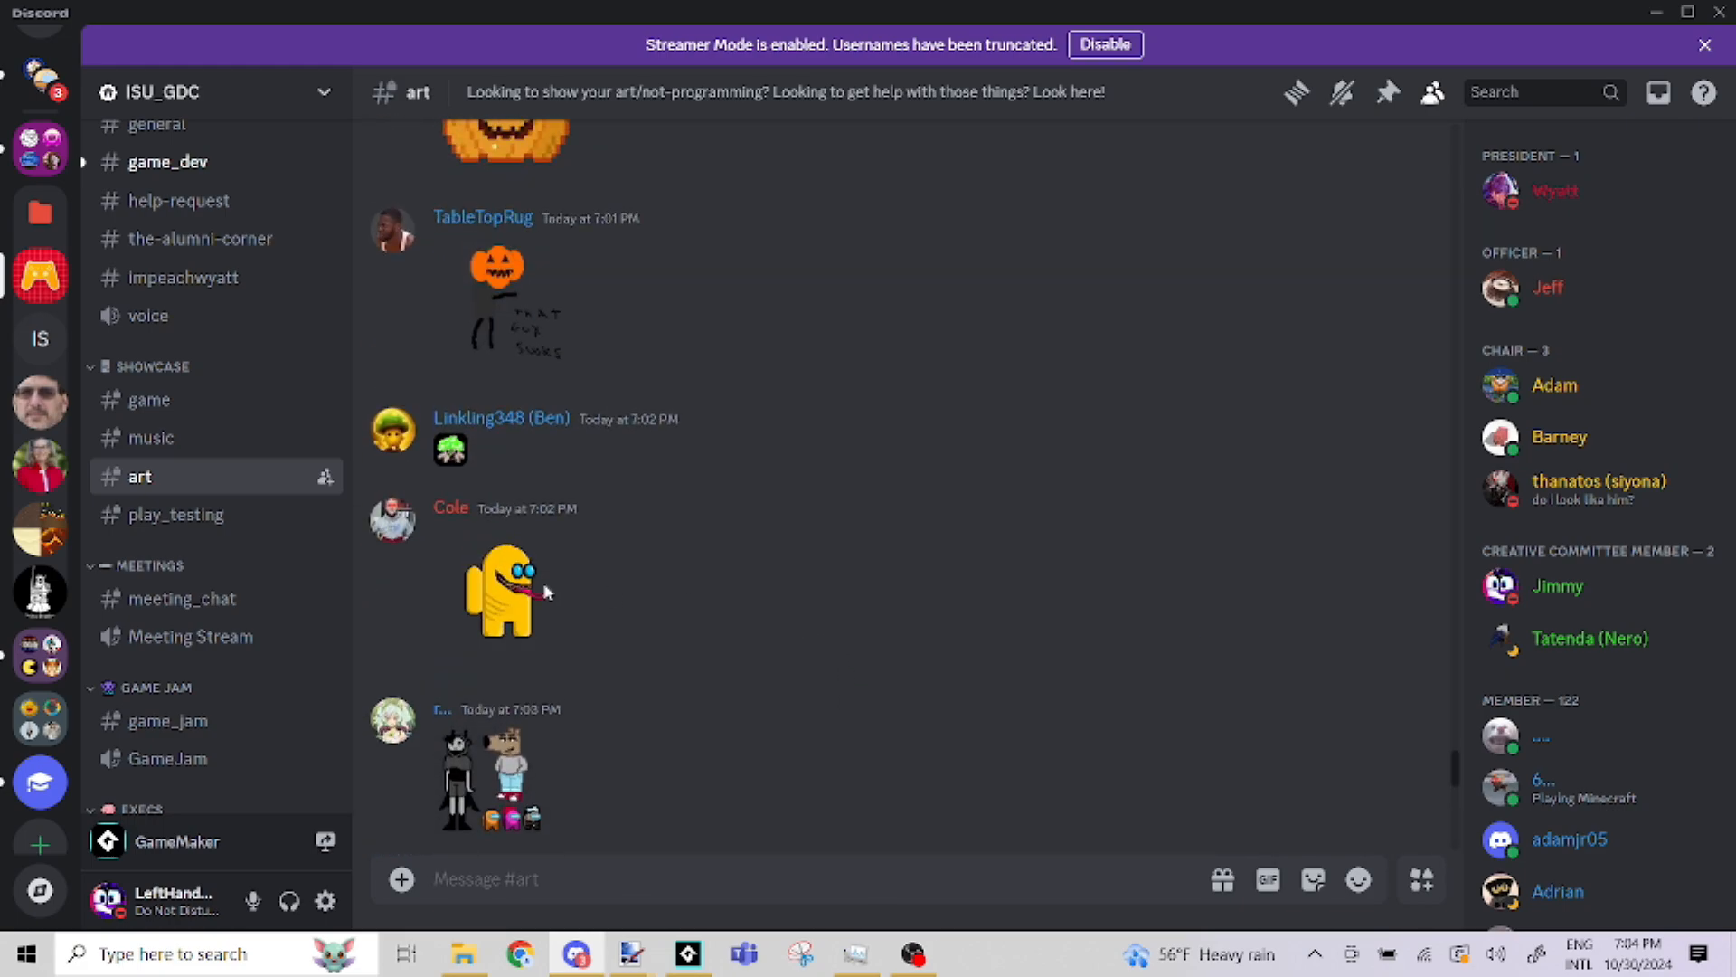
pyautogui.click(504, 592)
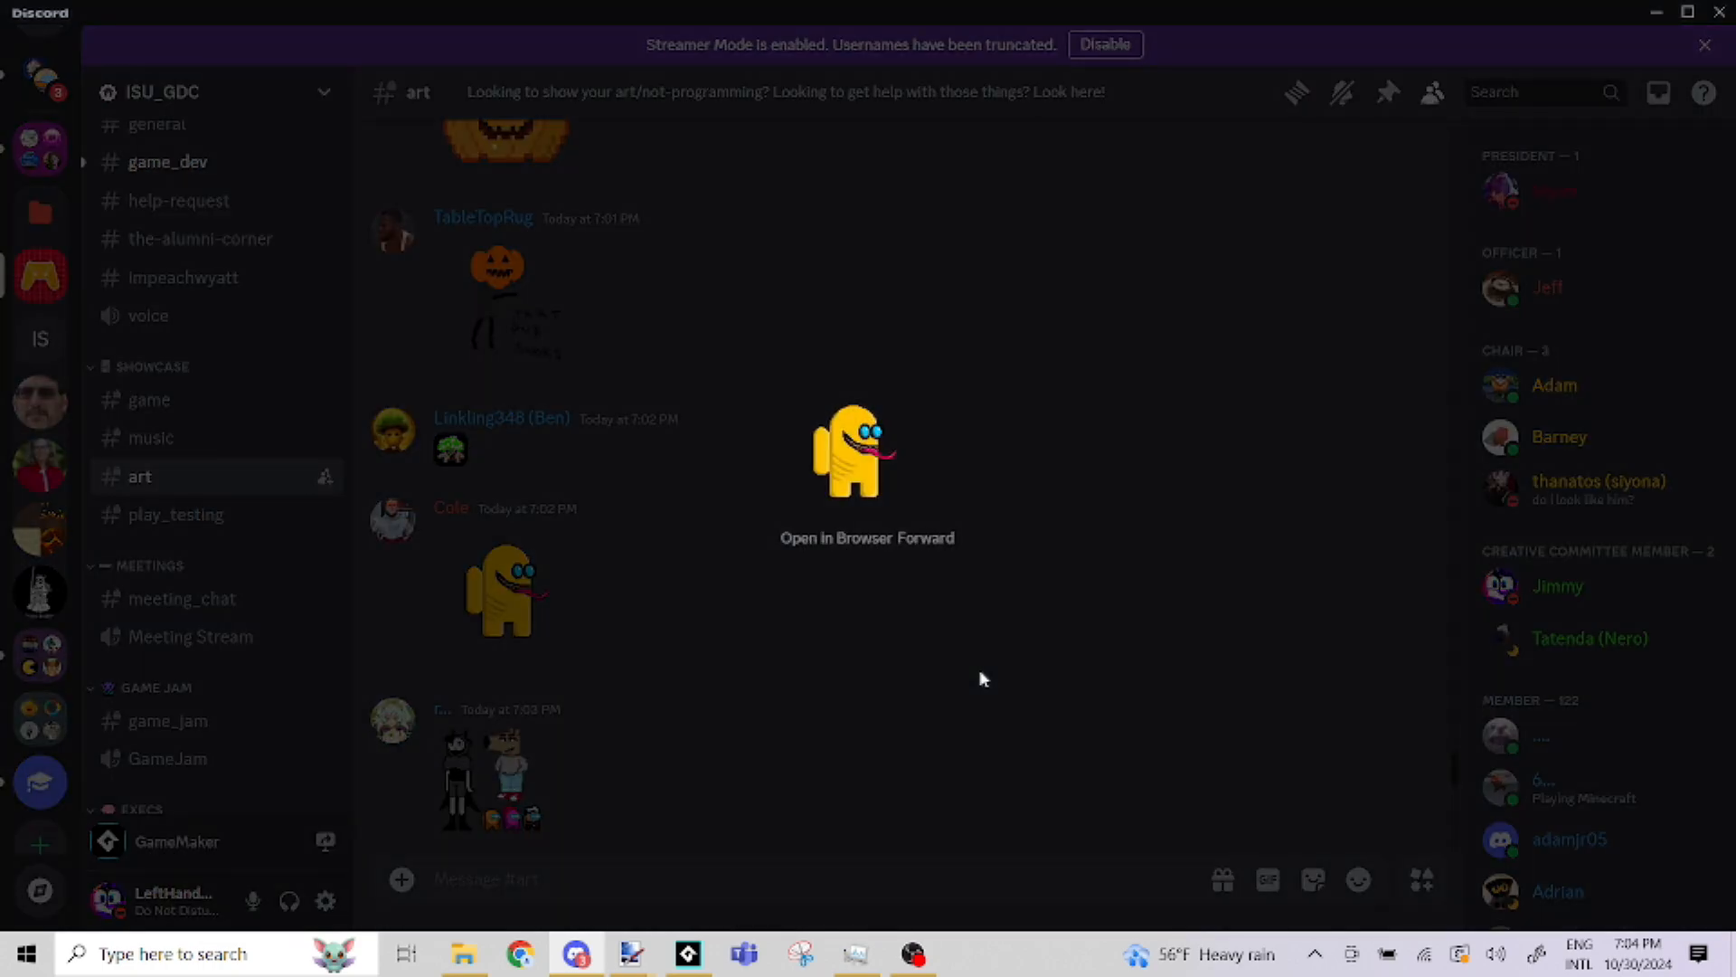
pyautogui.click(984, 678)
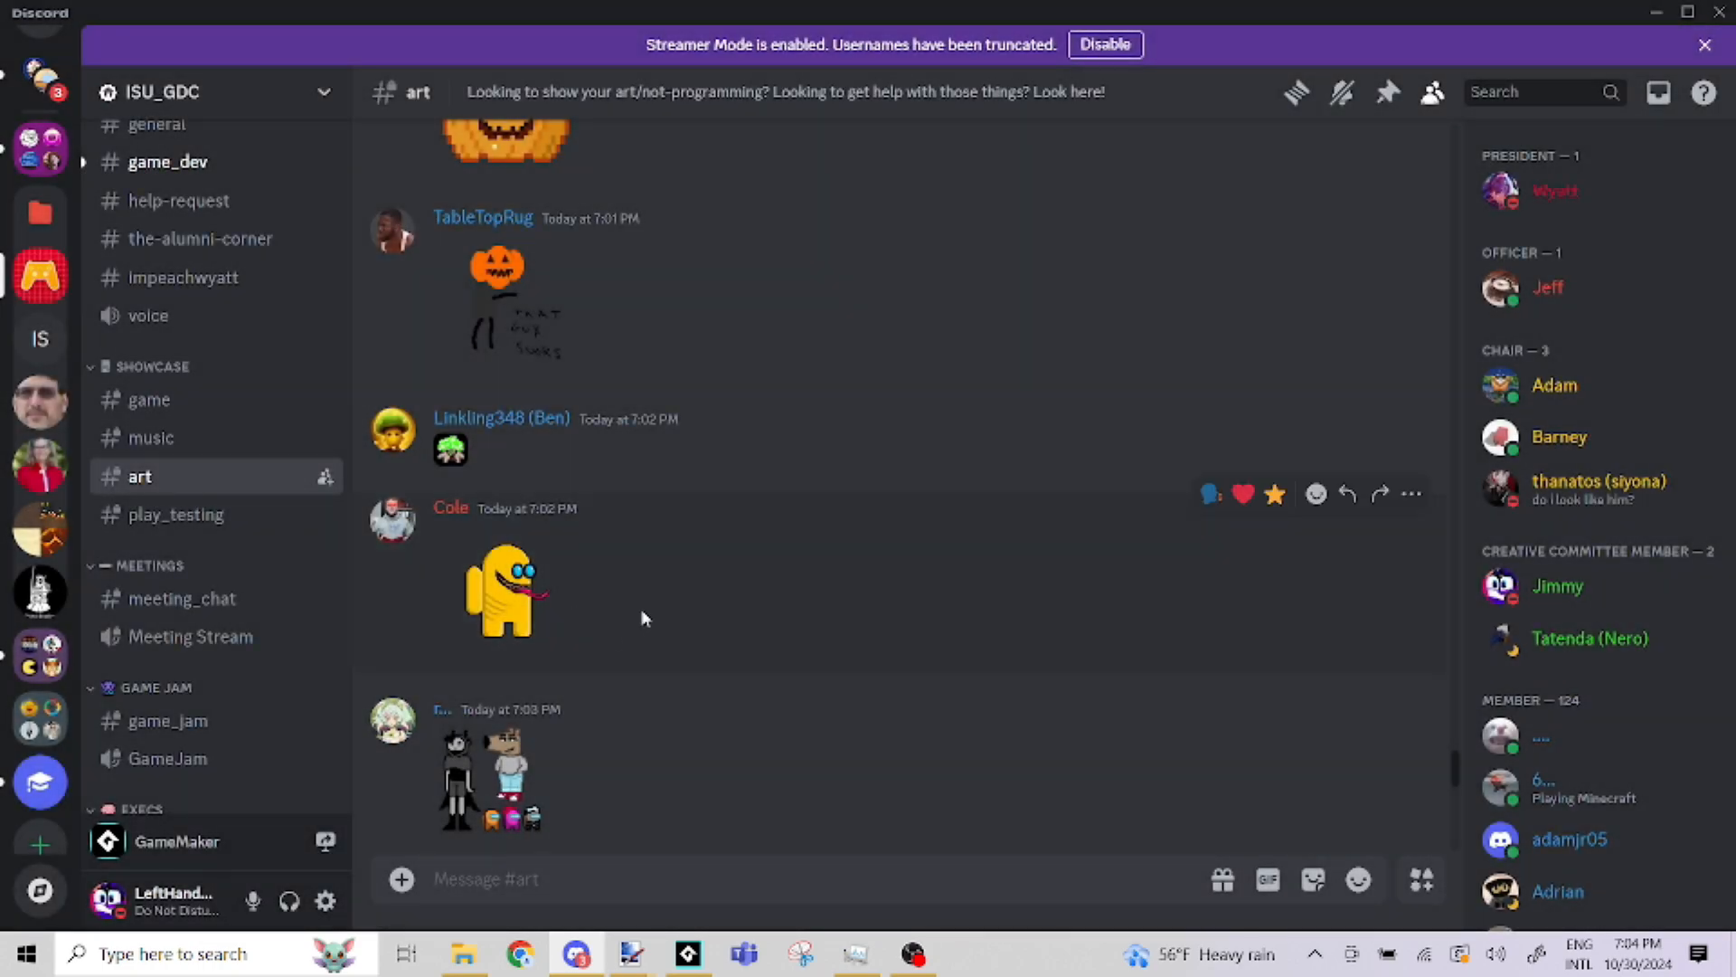
pyautogui.scroll(1, 782, 605)
pyautogui.click(449, 562)
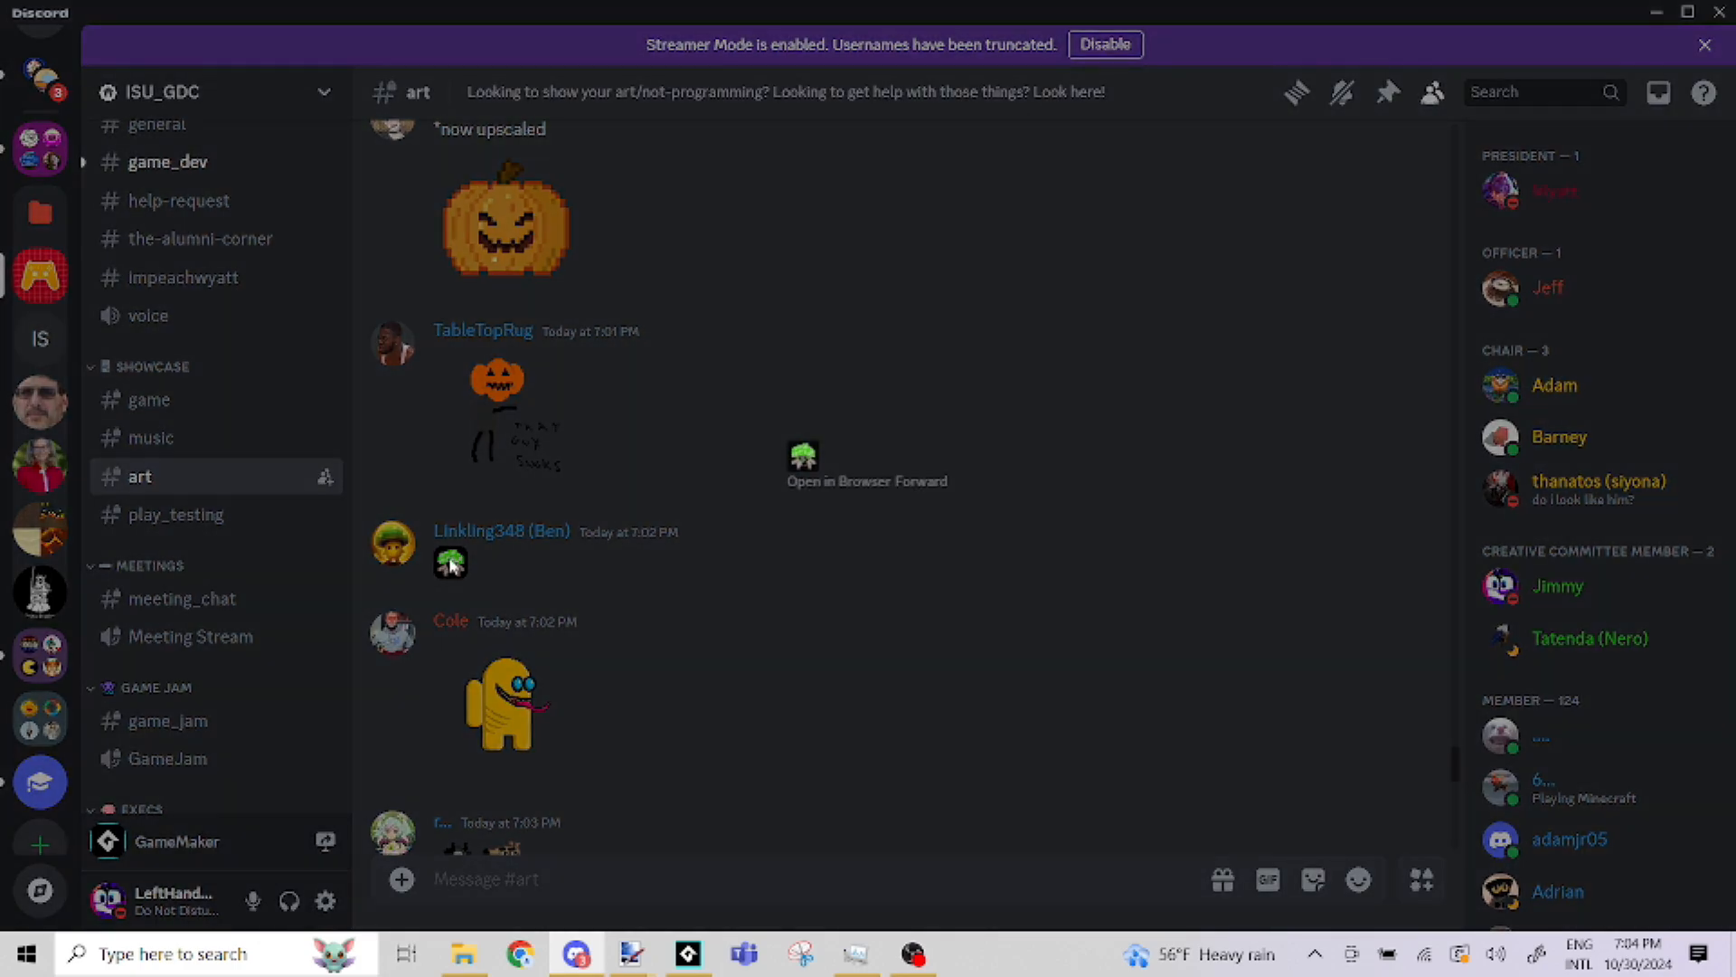
pyautogui.click(794, 591)
pyautogui.scroll(3, 805, 587)
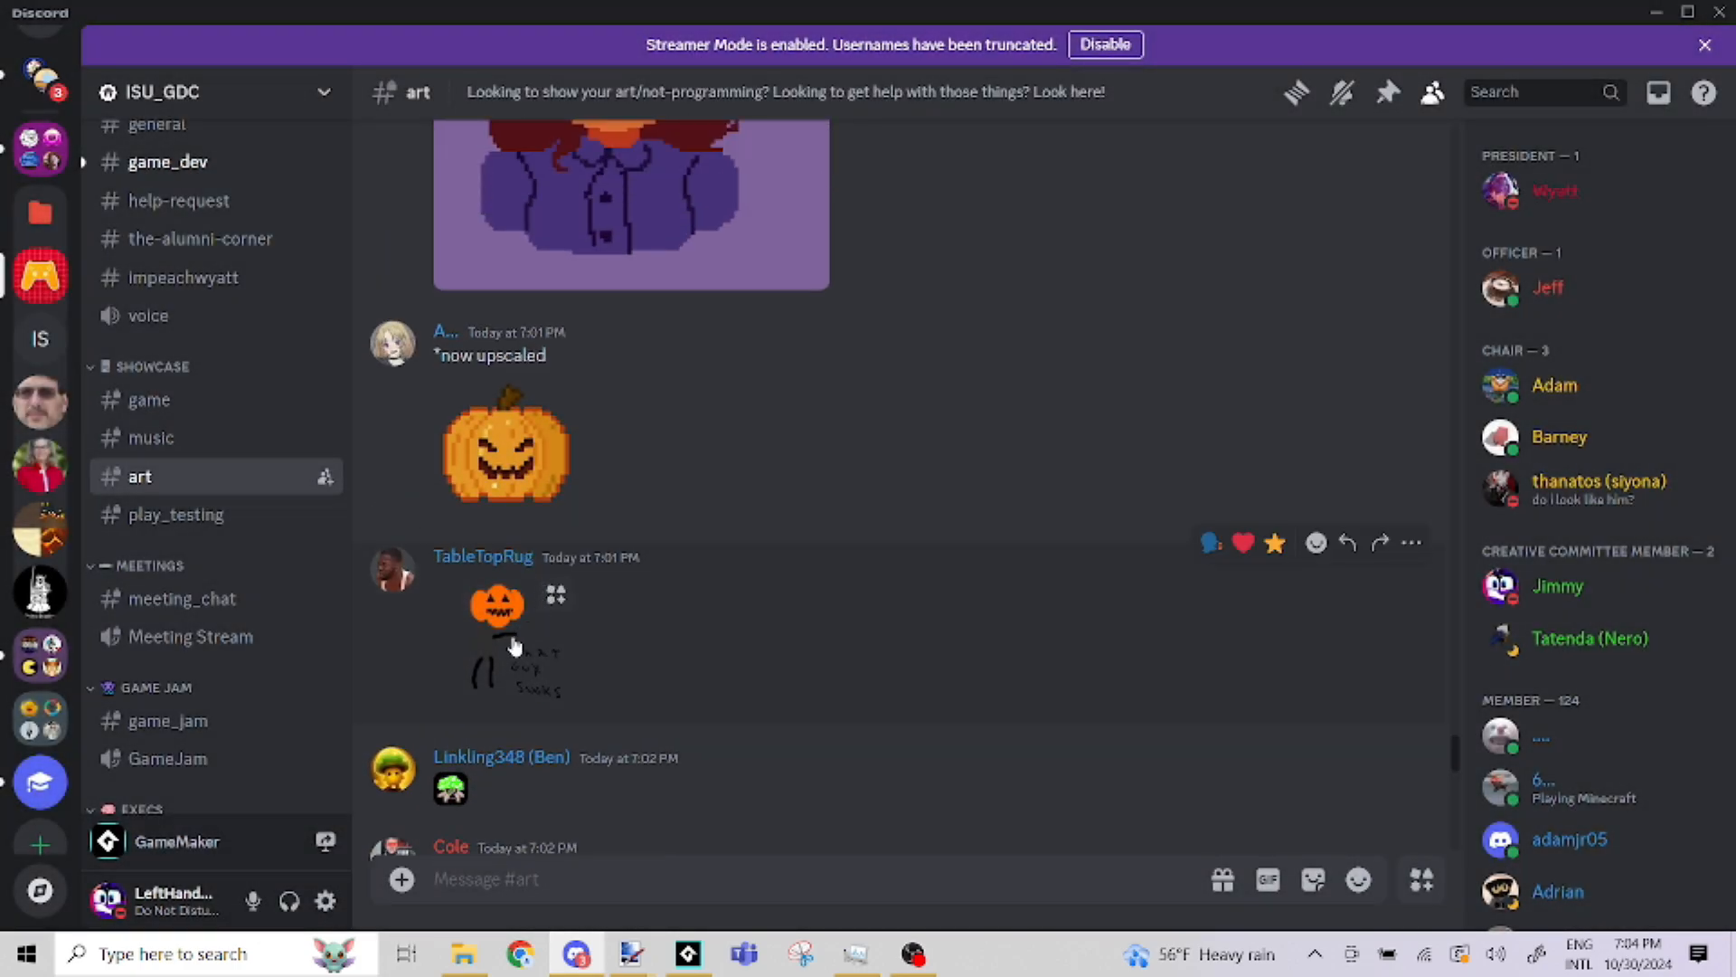
# Preview the pumpkin-headed figure drawing in the art channel and close the preview
pyautogui.click(512, 635)
pyautogui.click(492, 664)
pyautogui.rightClick(505, 648)
pyautogui.click(455, 651)
pyautogui.click(494, 642)
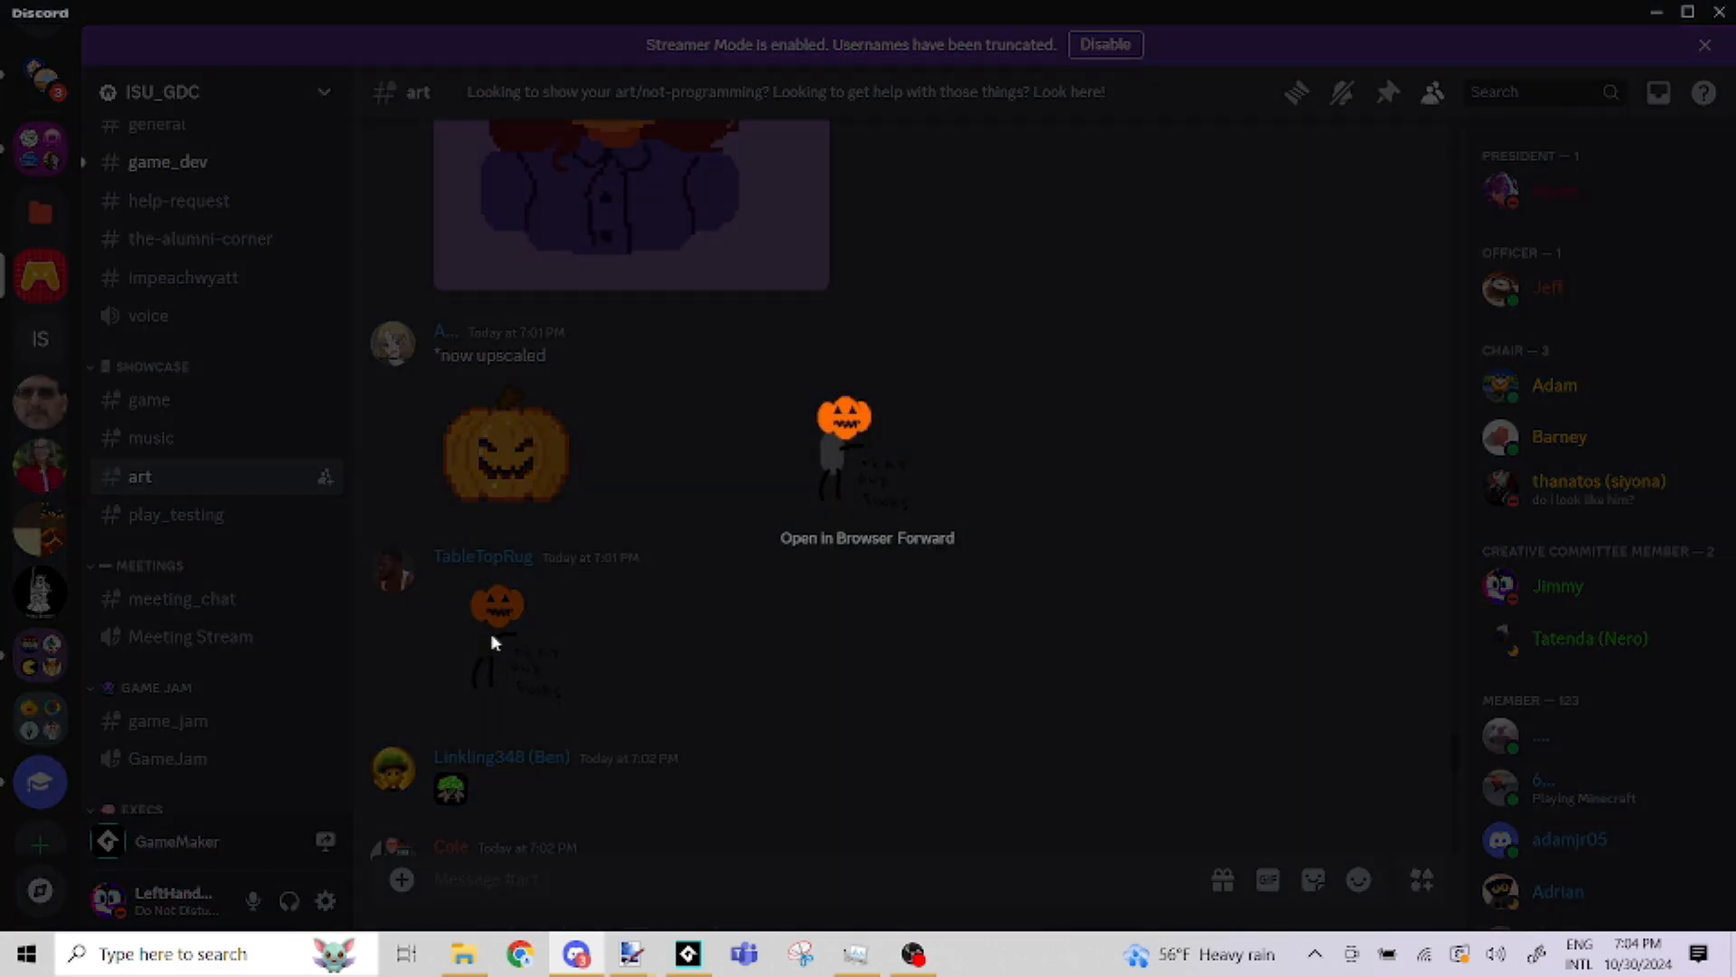
pyautogui.rightClick(833, 456)
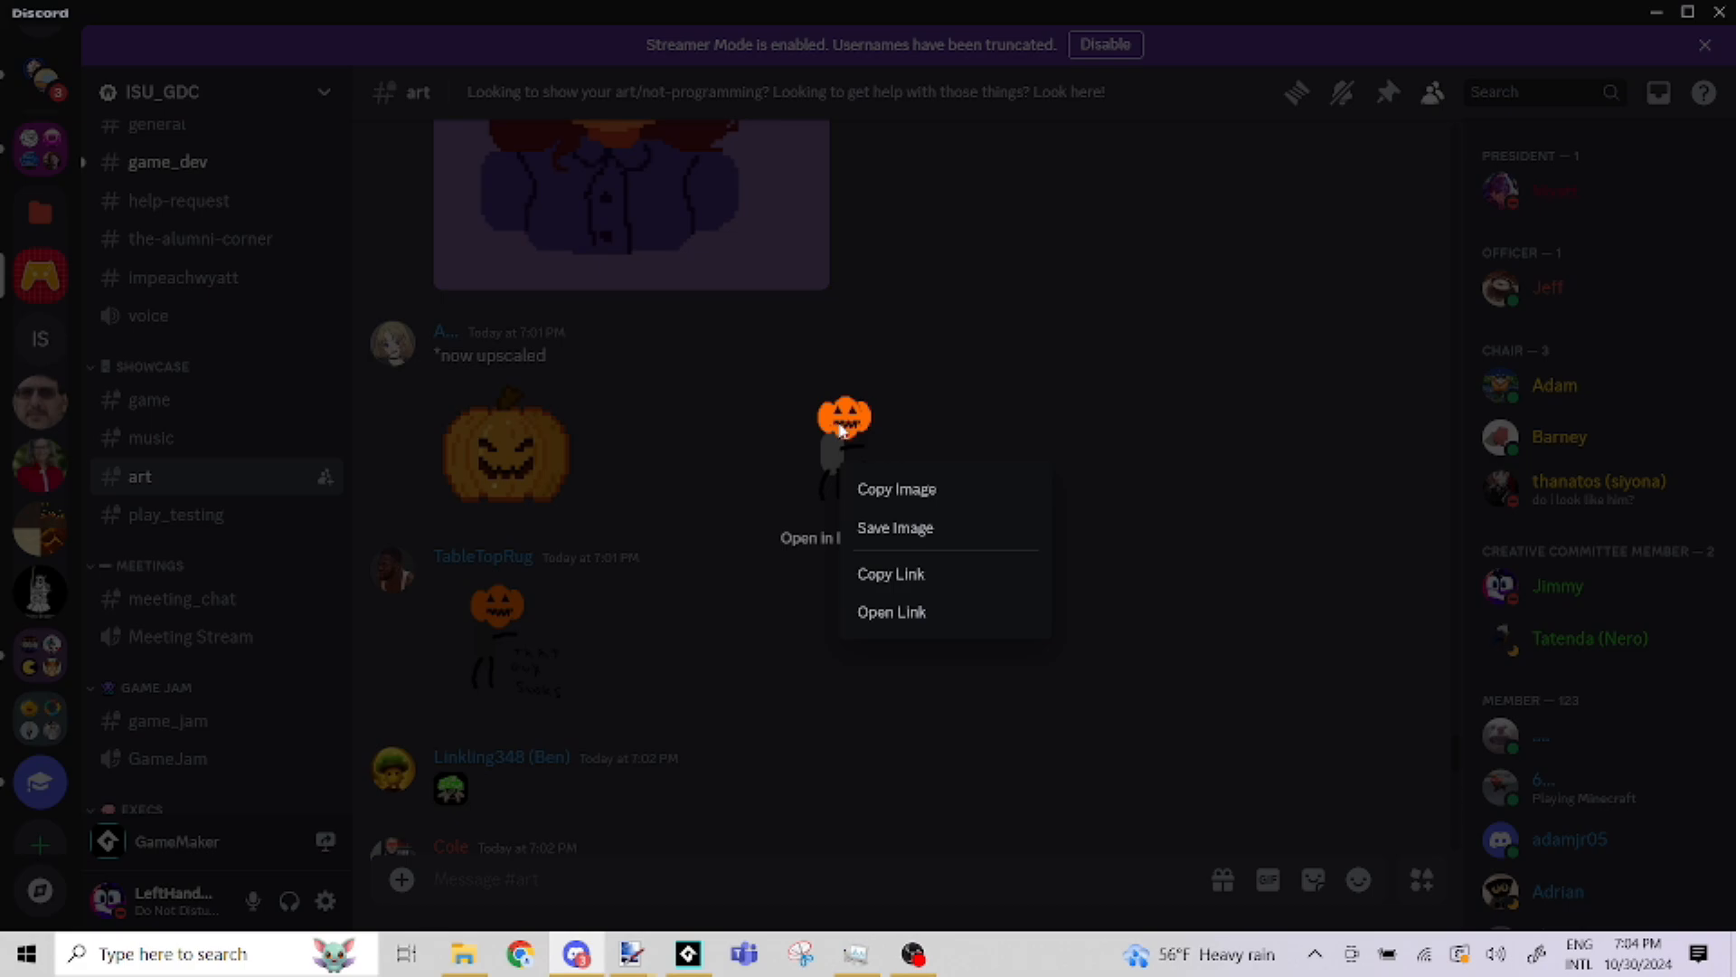
pyautogui.click(486, 568)
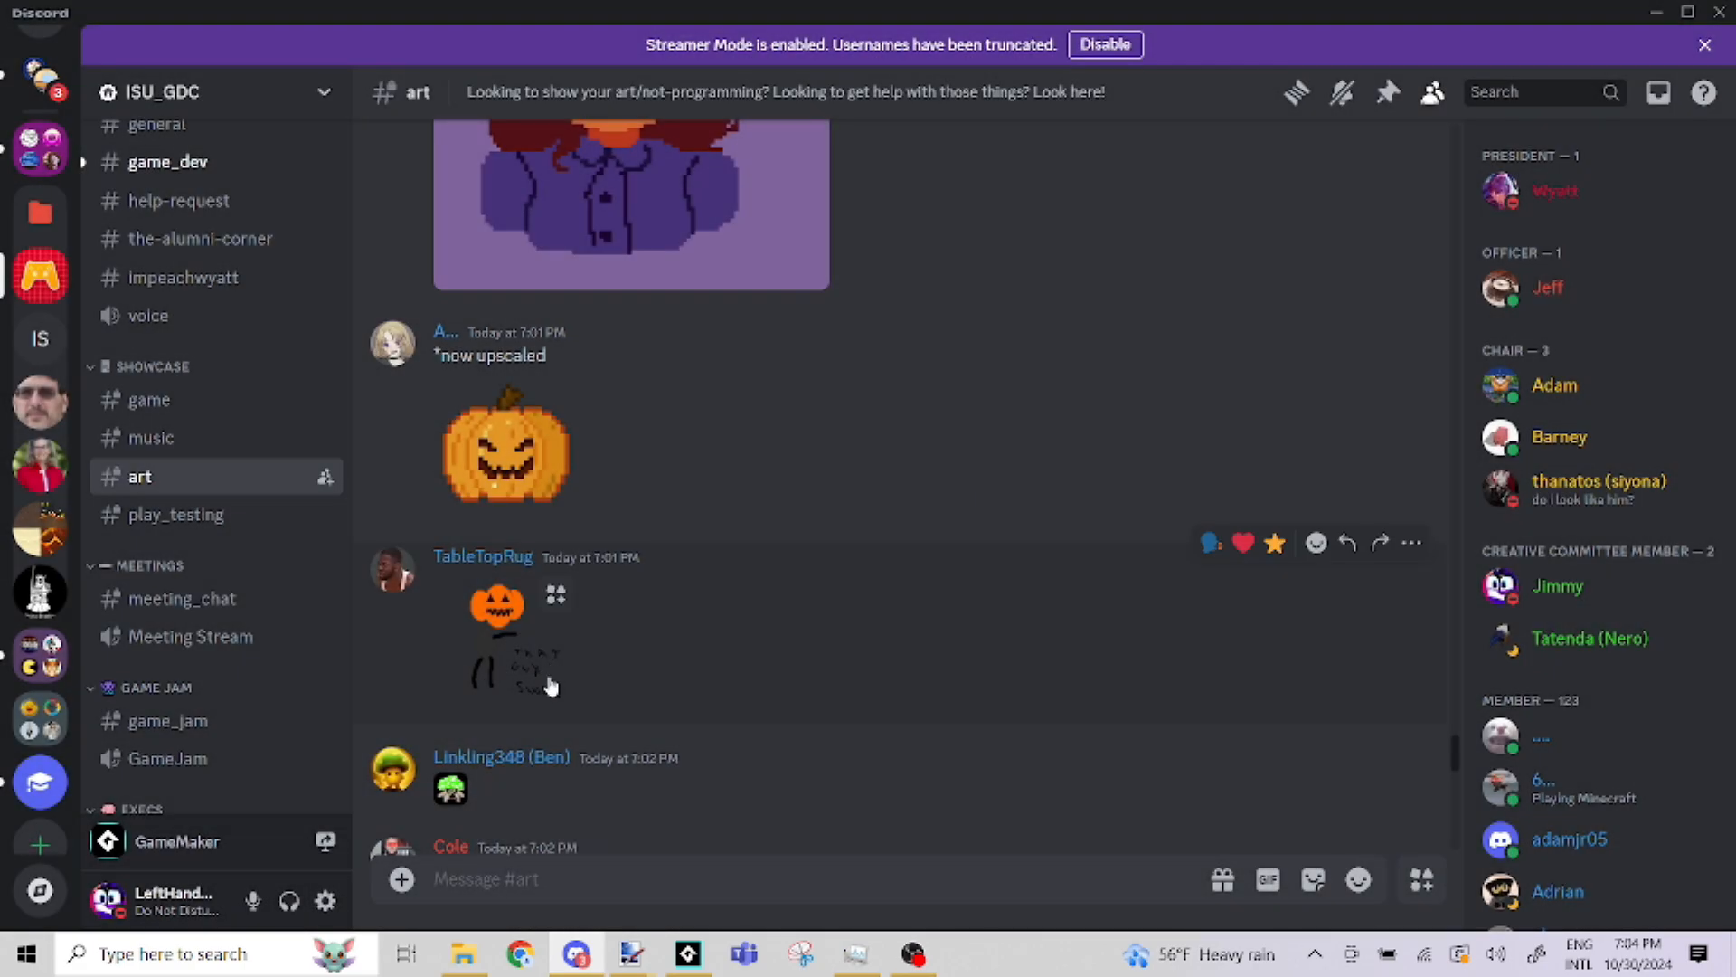
pyautogui.click(531, 675)
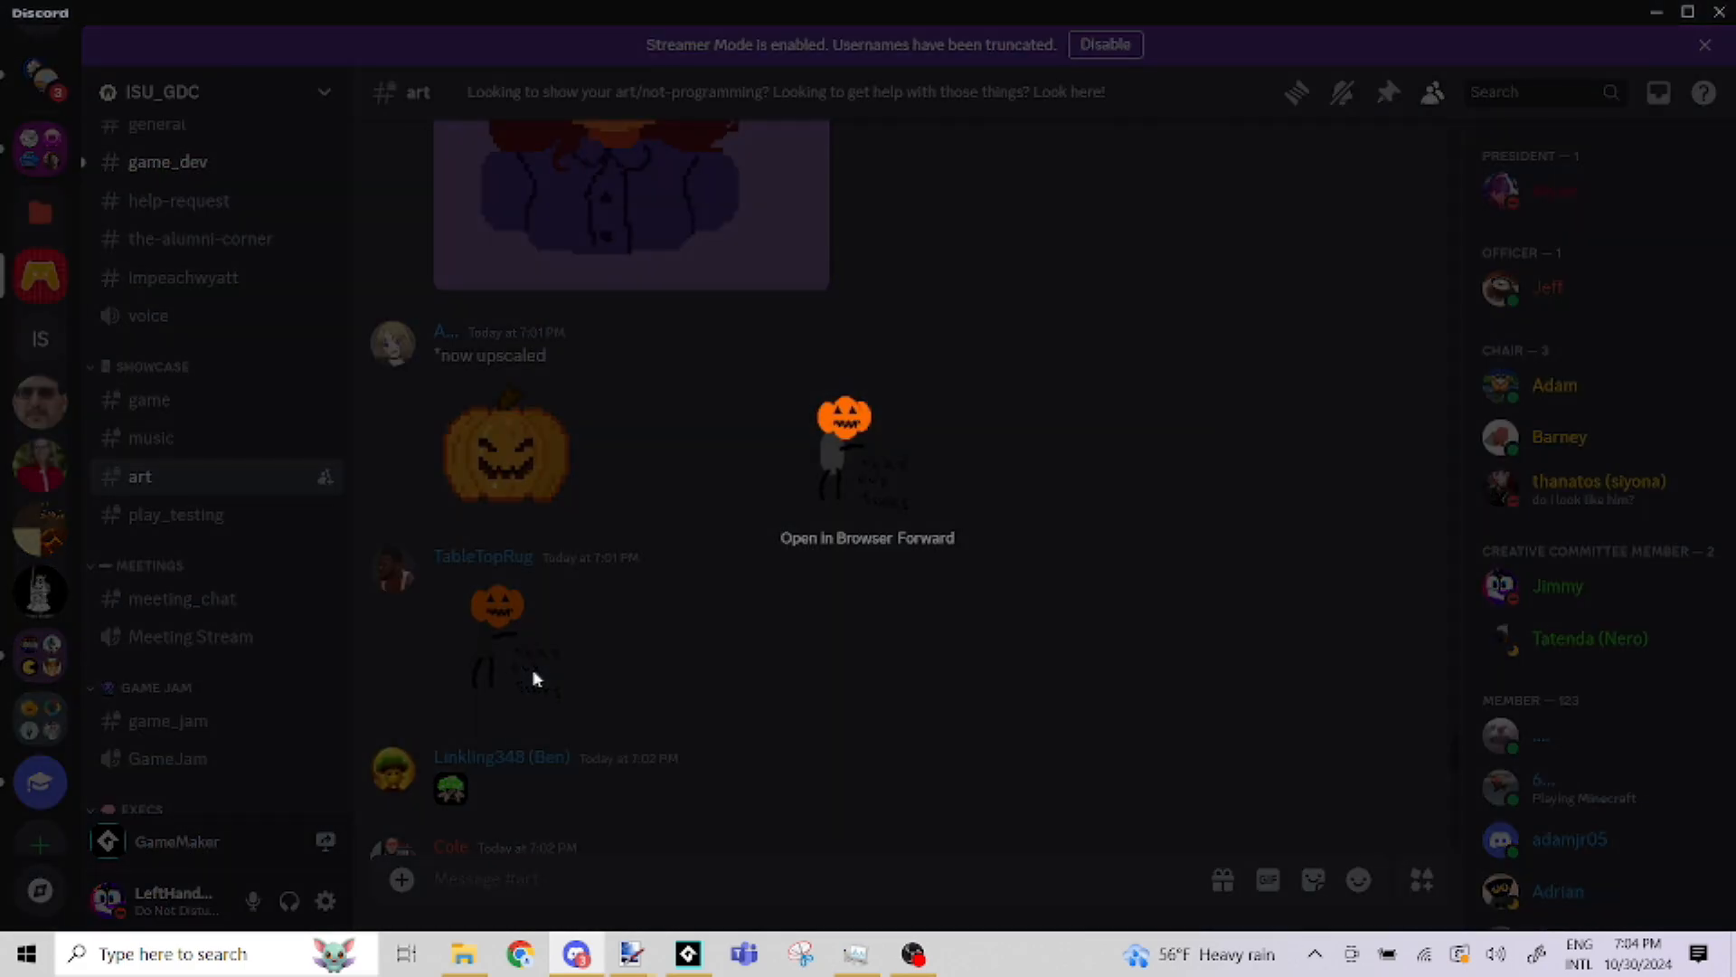
pyautogui.click(520, 656)
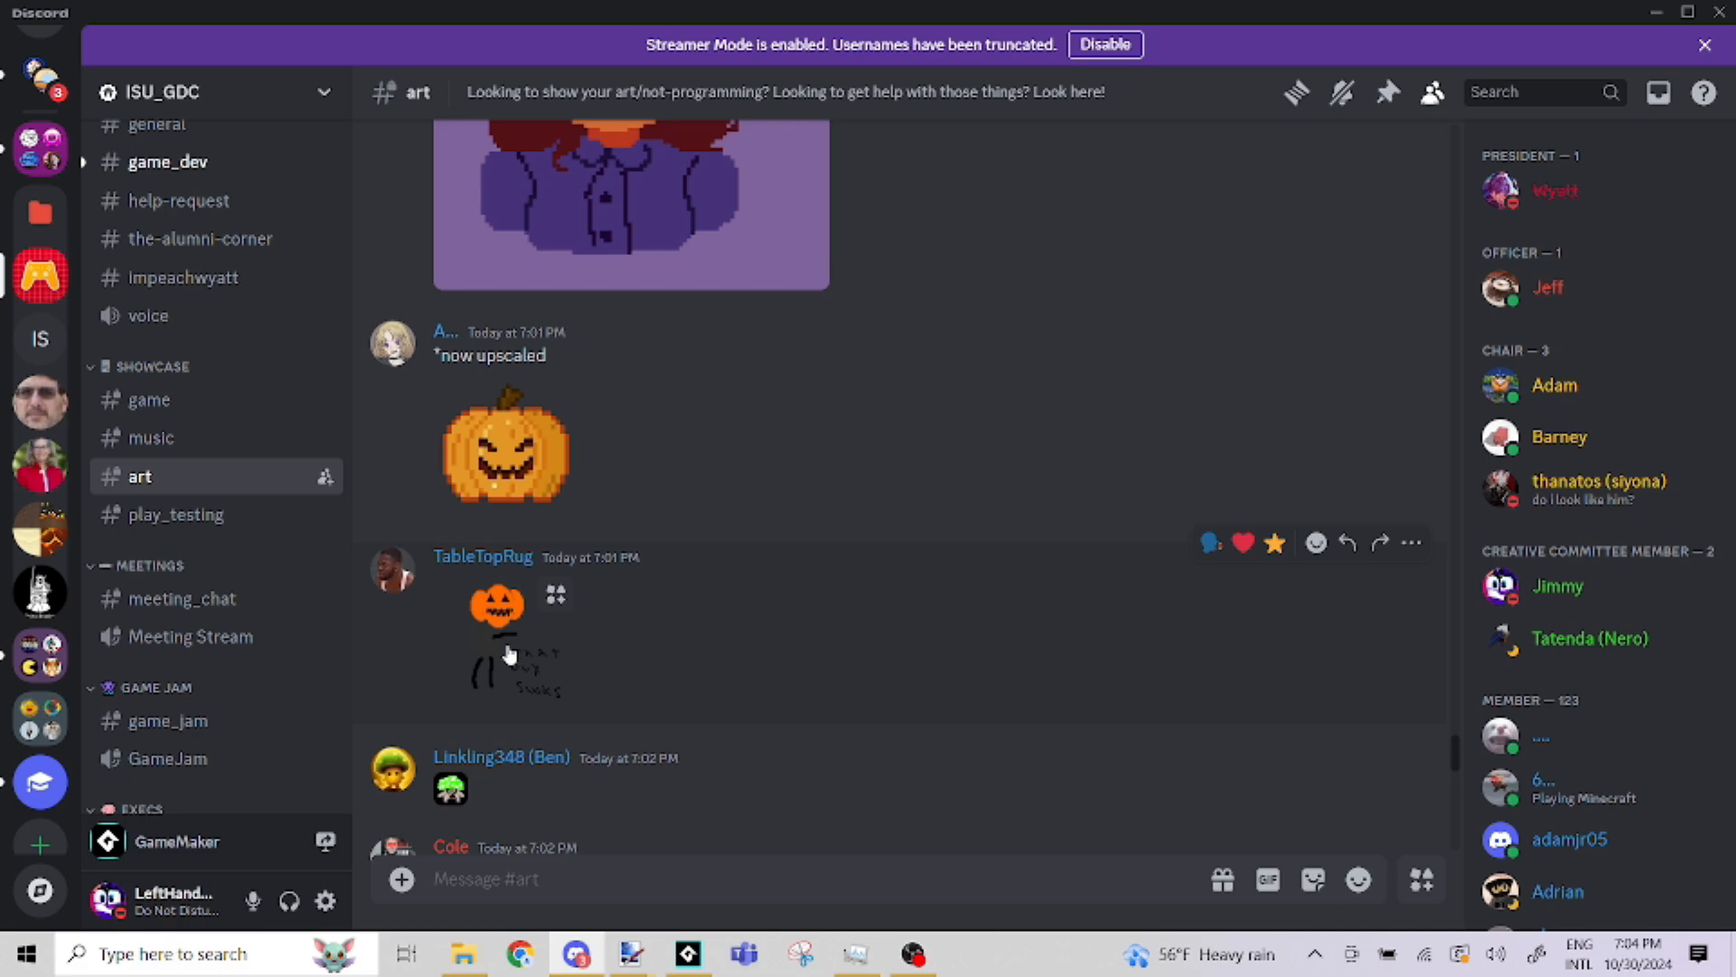
# Open the pumpkin-headed figure image in the browser, examine it enlarged, and return to Discord's art channel
pyautogui.click(509, 653)
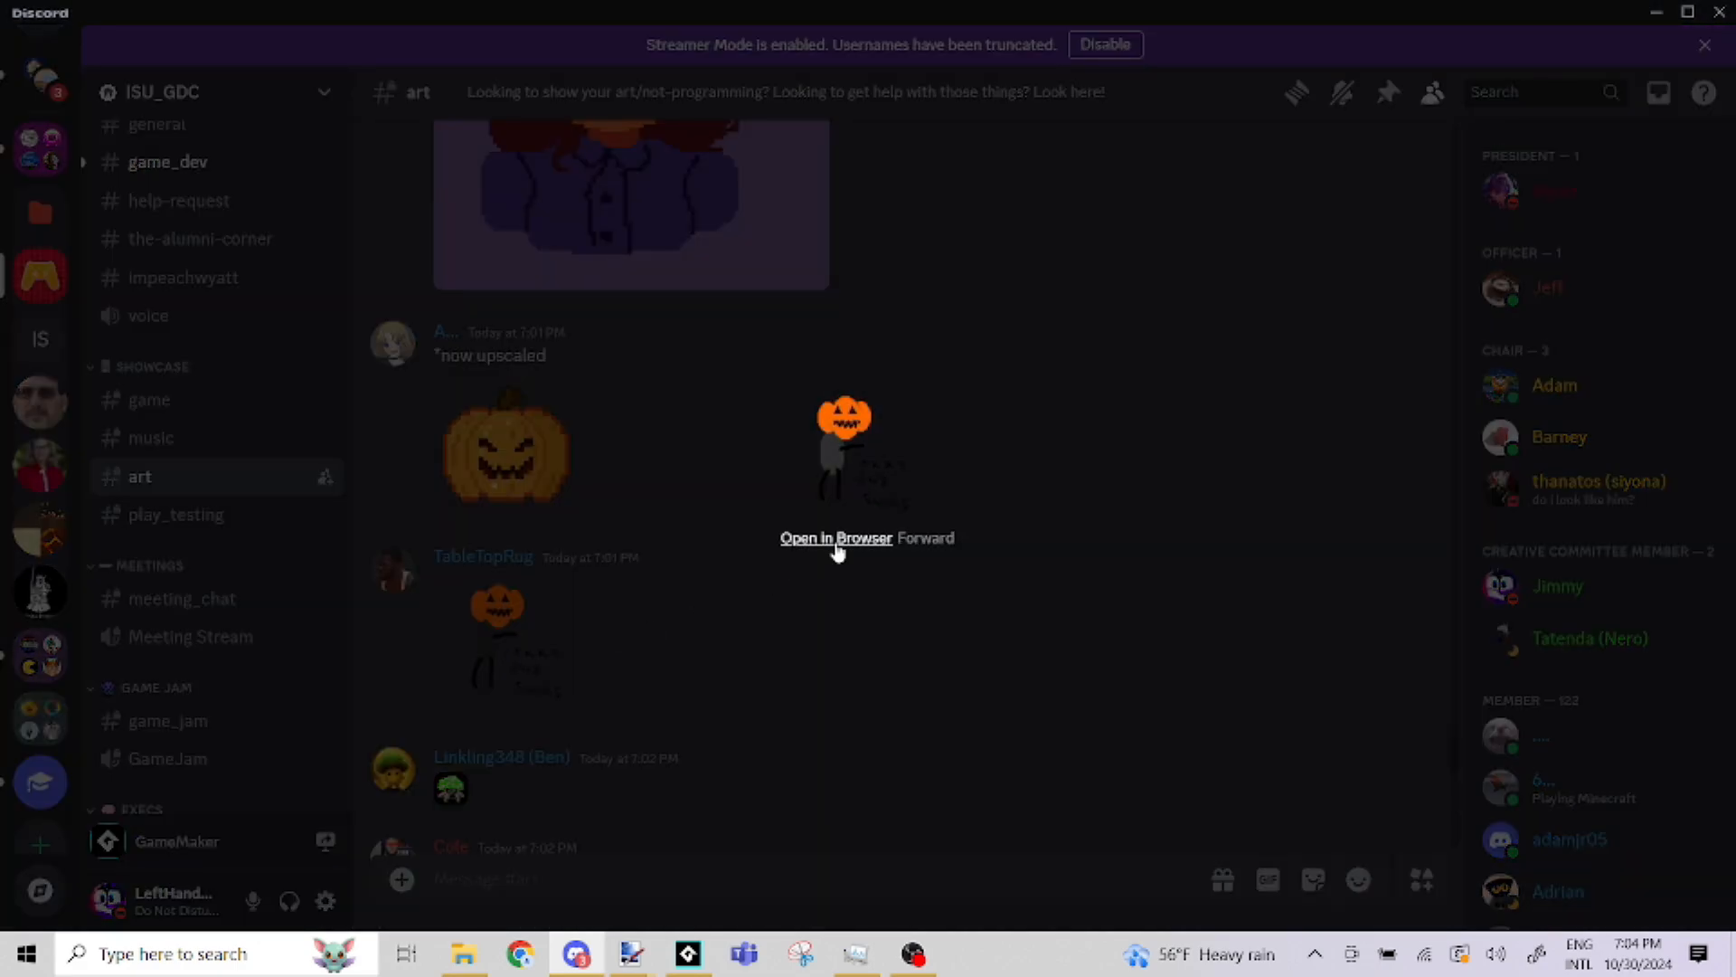
pyautogui.click(835, 542)
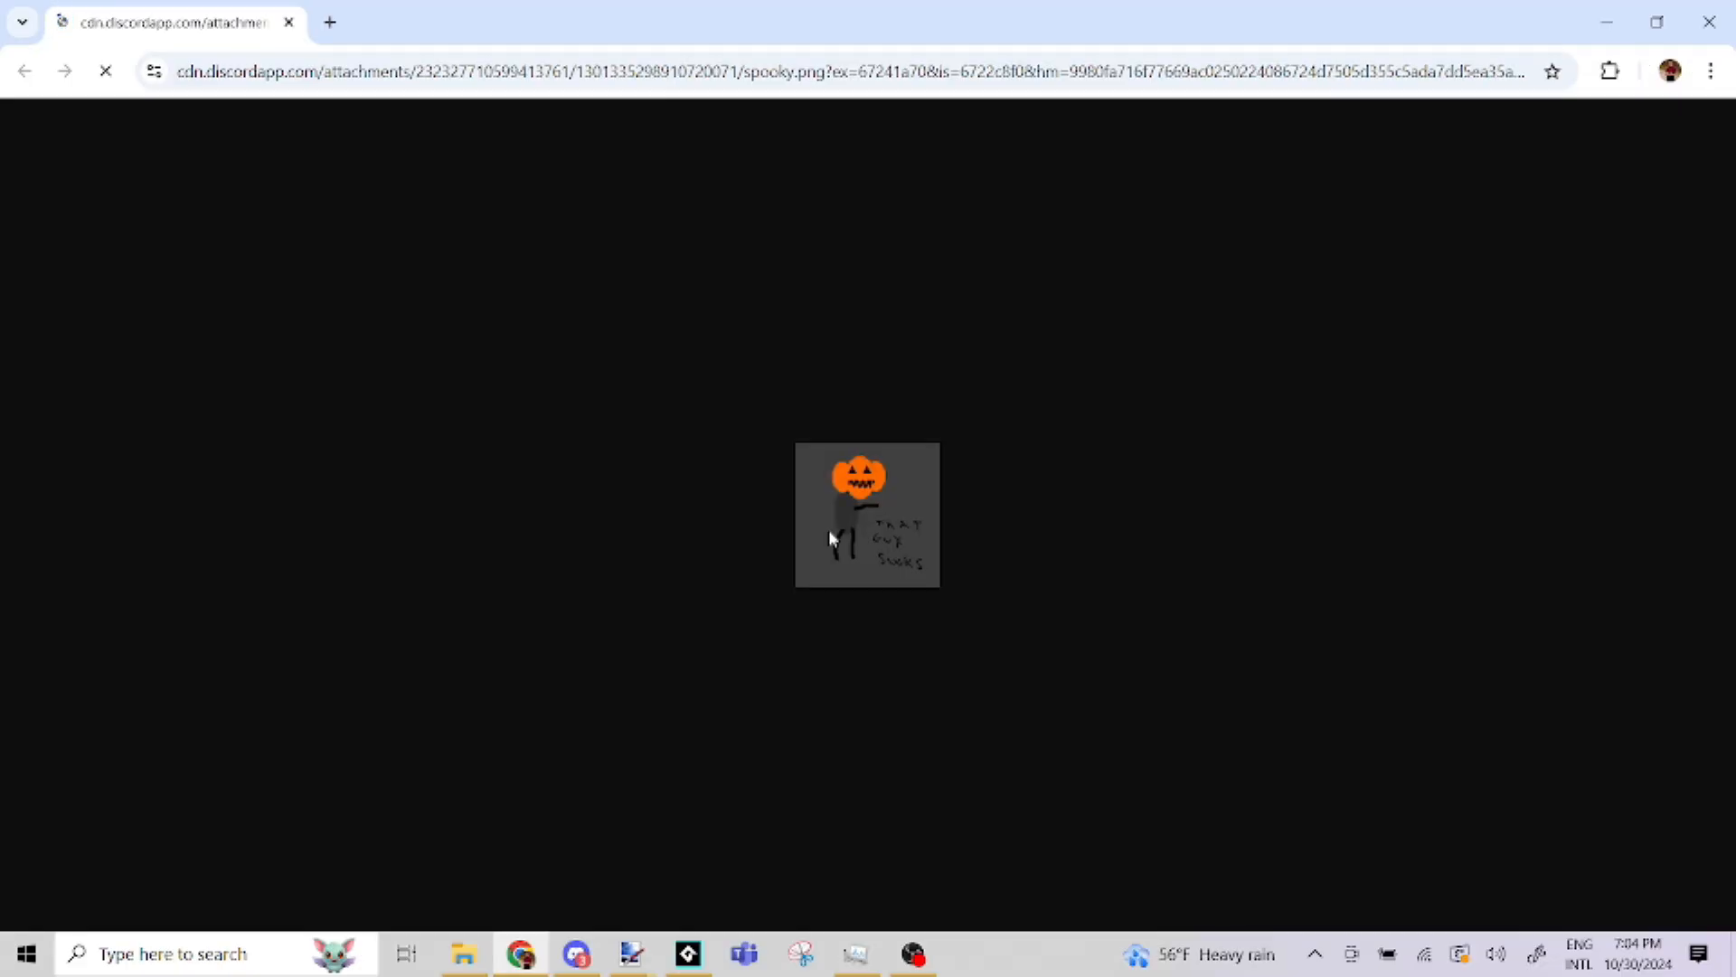
pyautogui.keyDown('ctrl'); pyautogui.scroll(7, 884, 528); pyautogui.keyUp('ctrl')
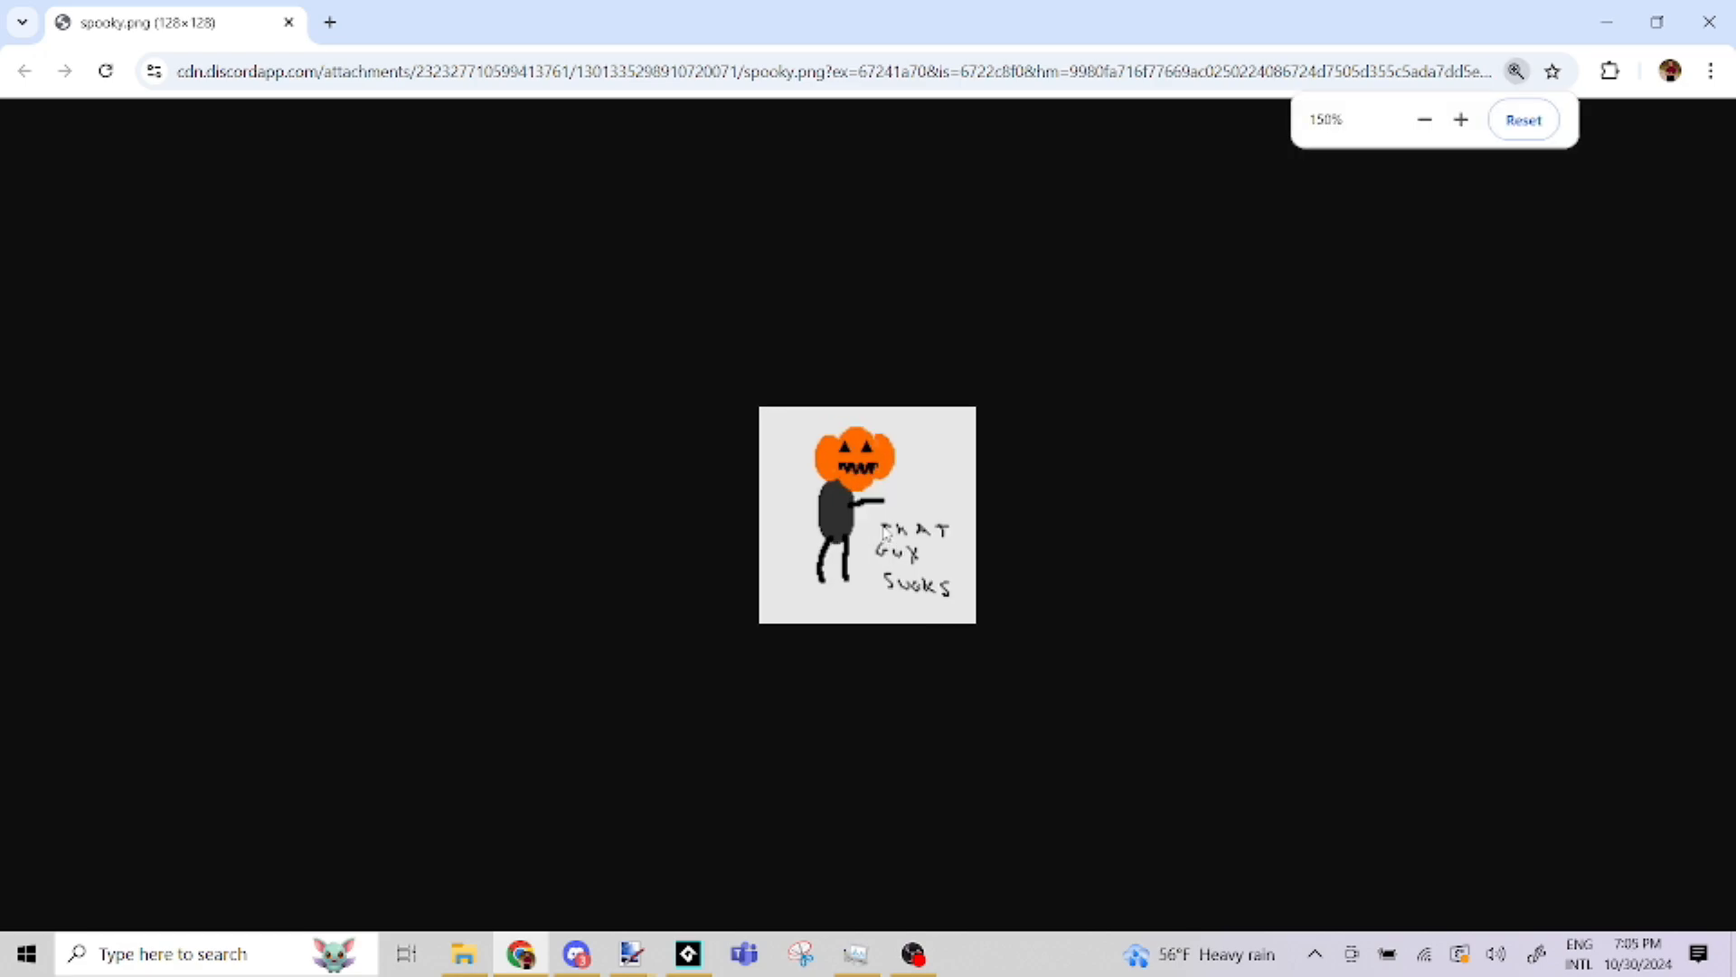
pyautogui.keyDown('ctrl'); pyautogui.scroll(1, 899, 509); pyautogui.keyUp('ctrl')
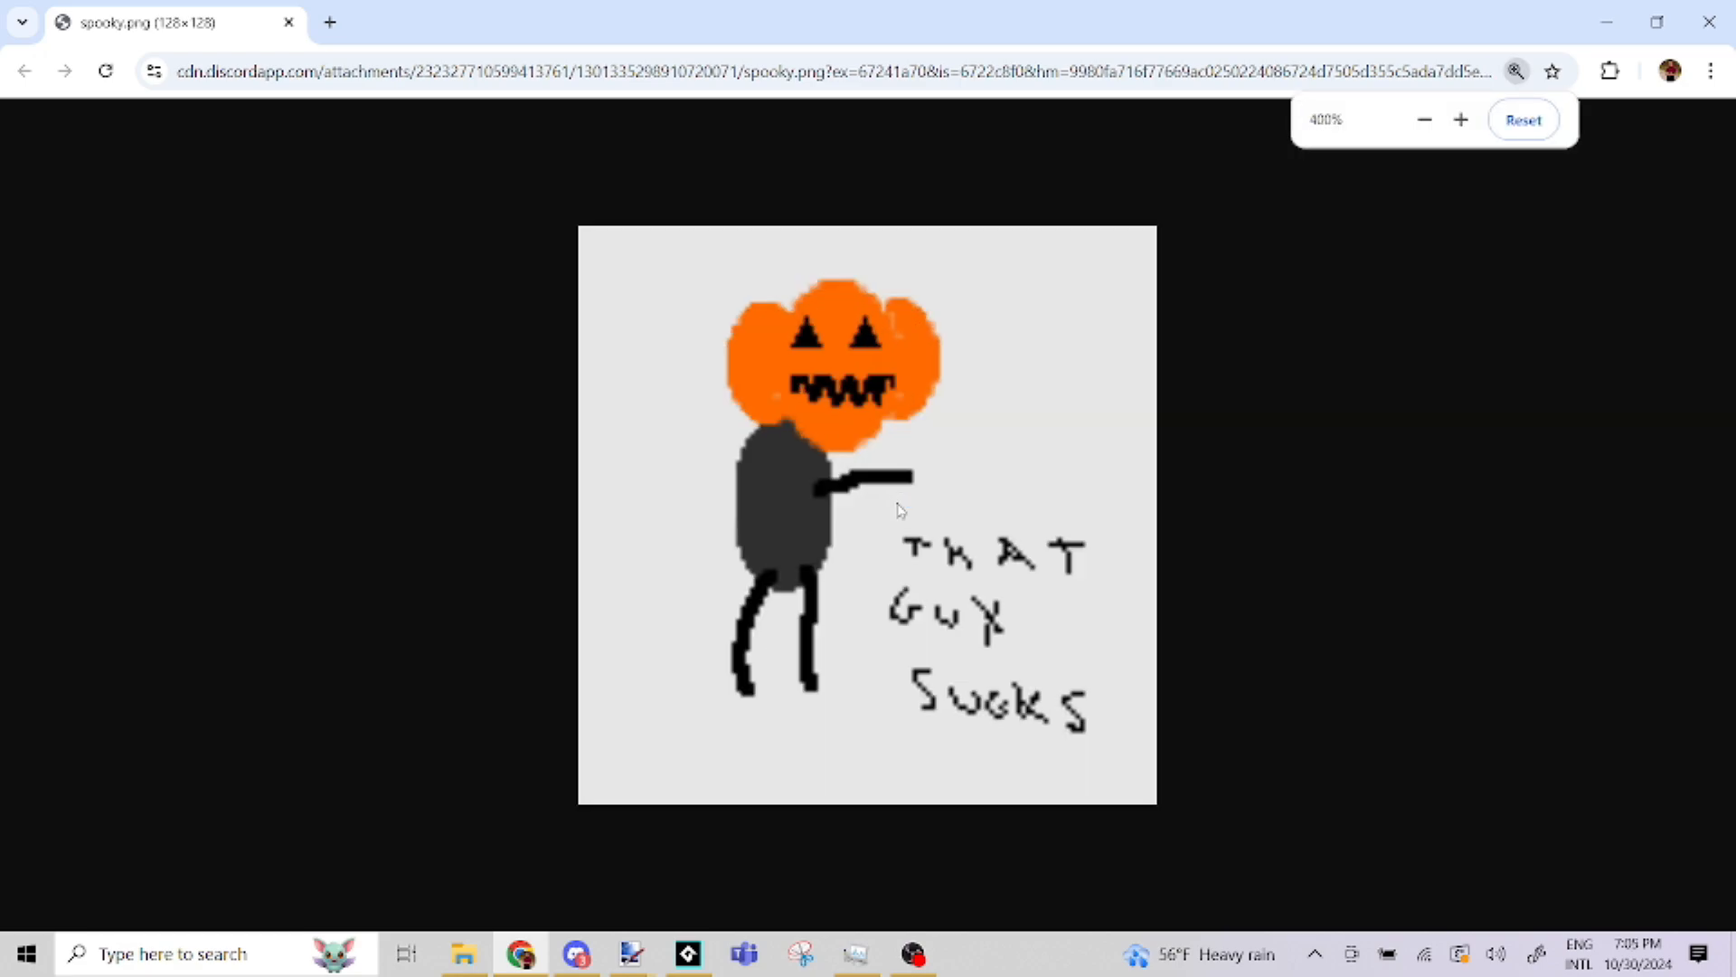
pyautogui.click(576, 954)
pyautogui.click(762, 560)
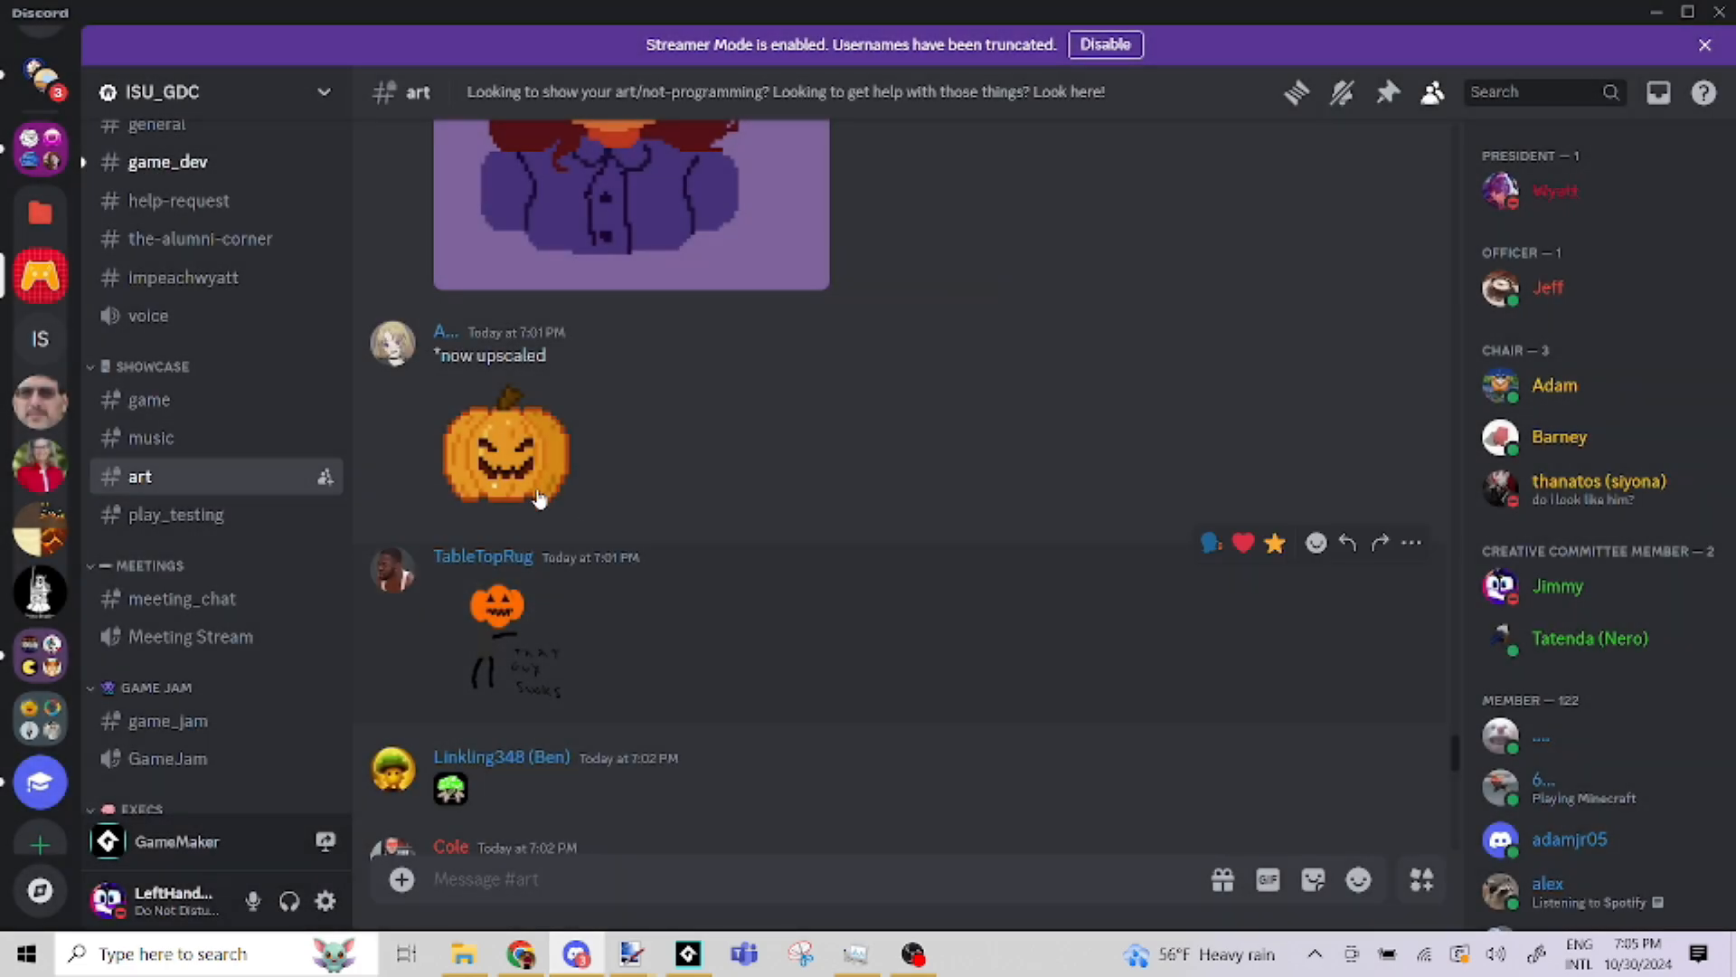
# Open the upscaled jack-o'-lantern image in the browser, return to Discord's art channel, and close the preview
pyautogui.click(507, 447)
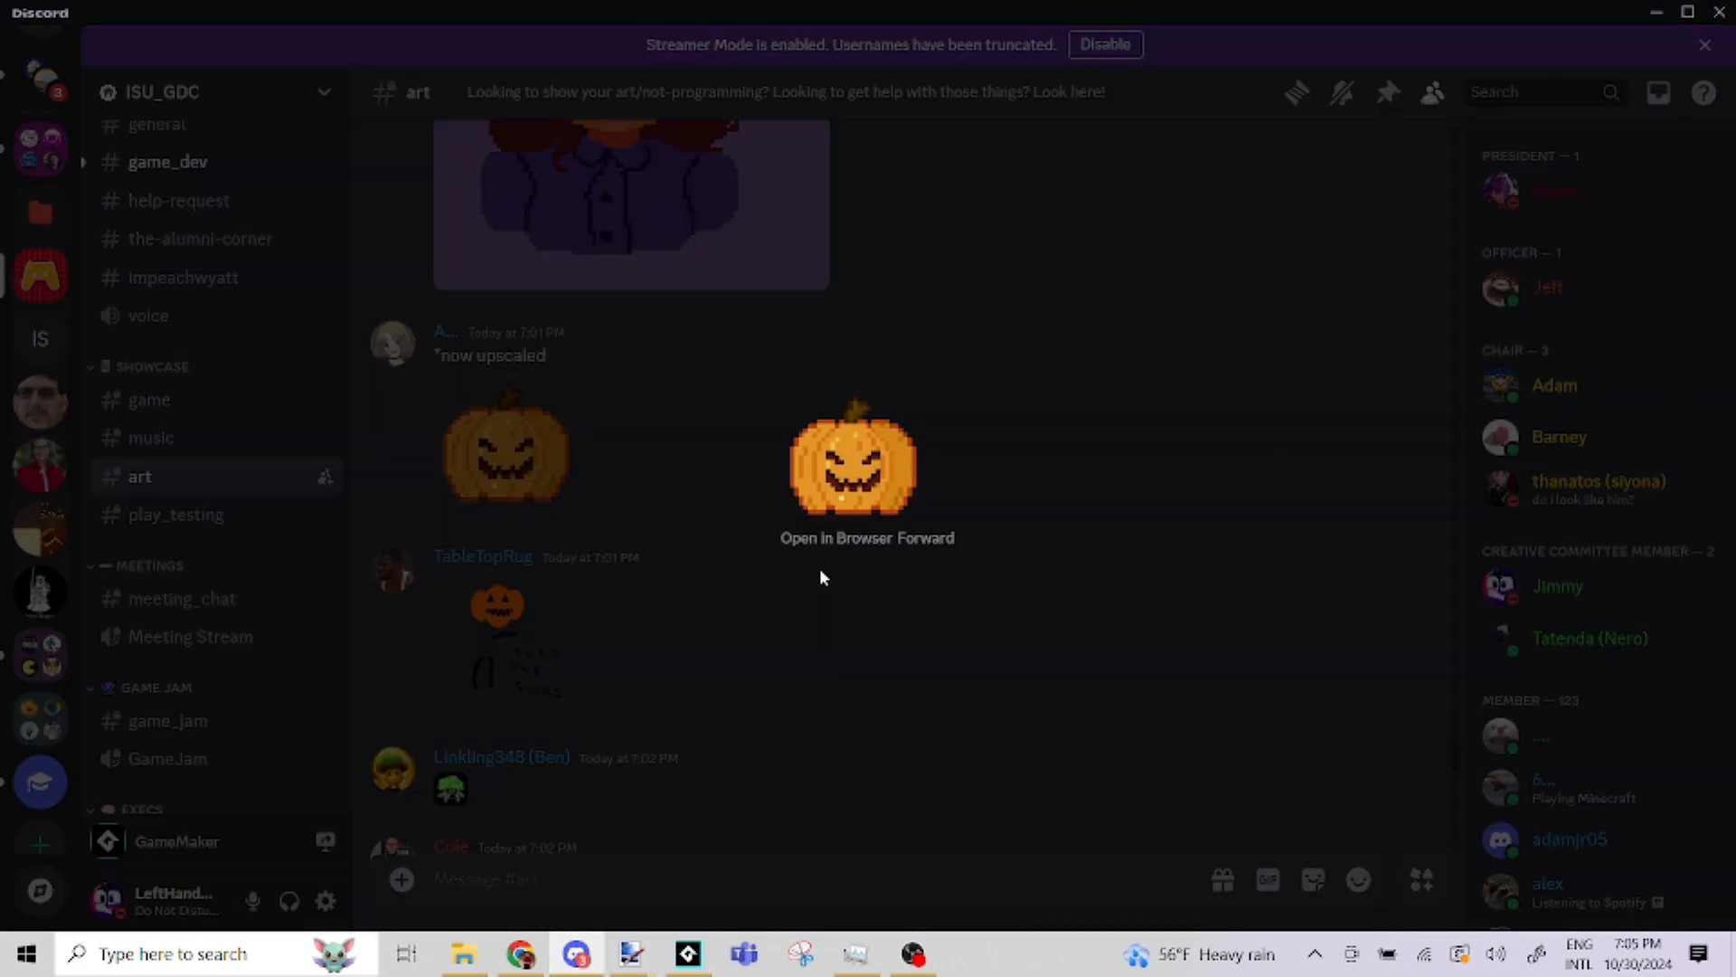
pyautogui.click(834, 540)
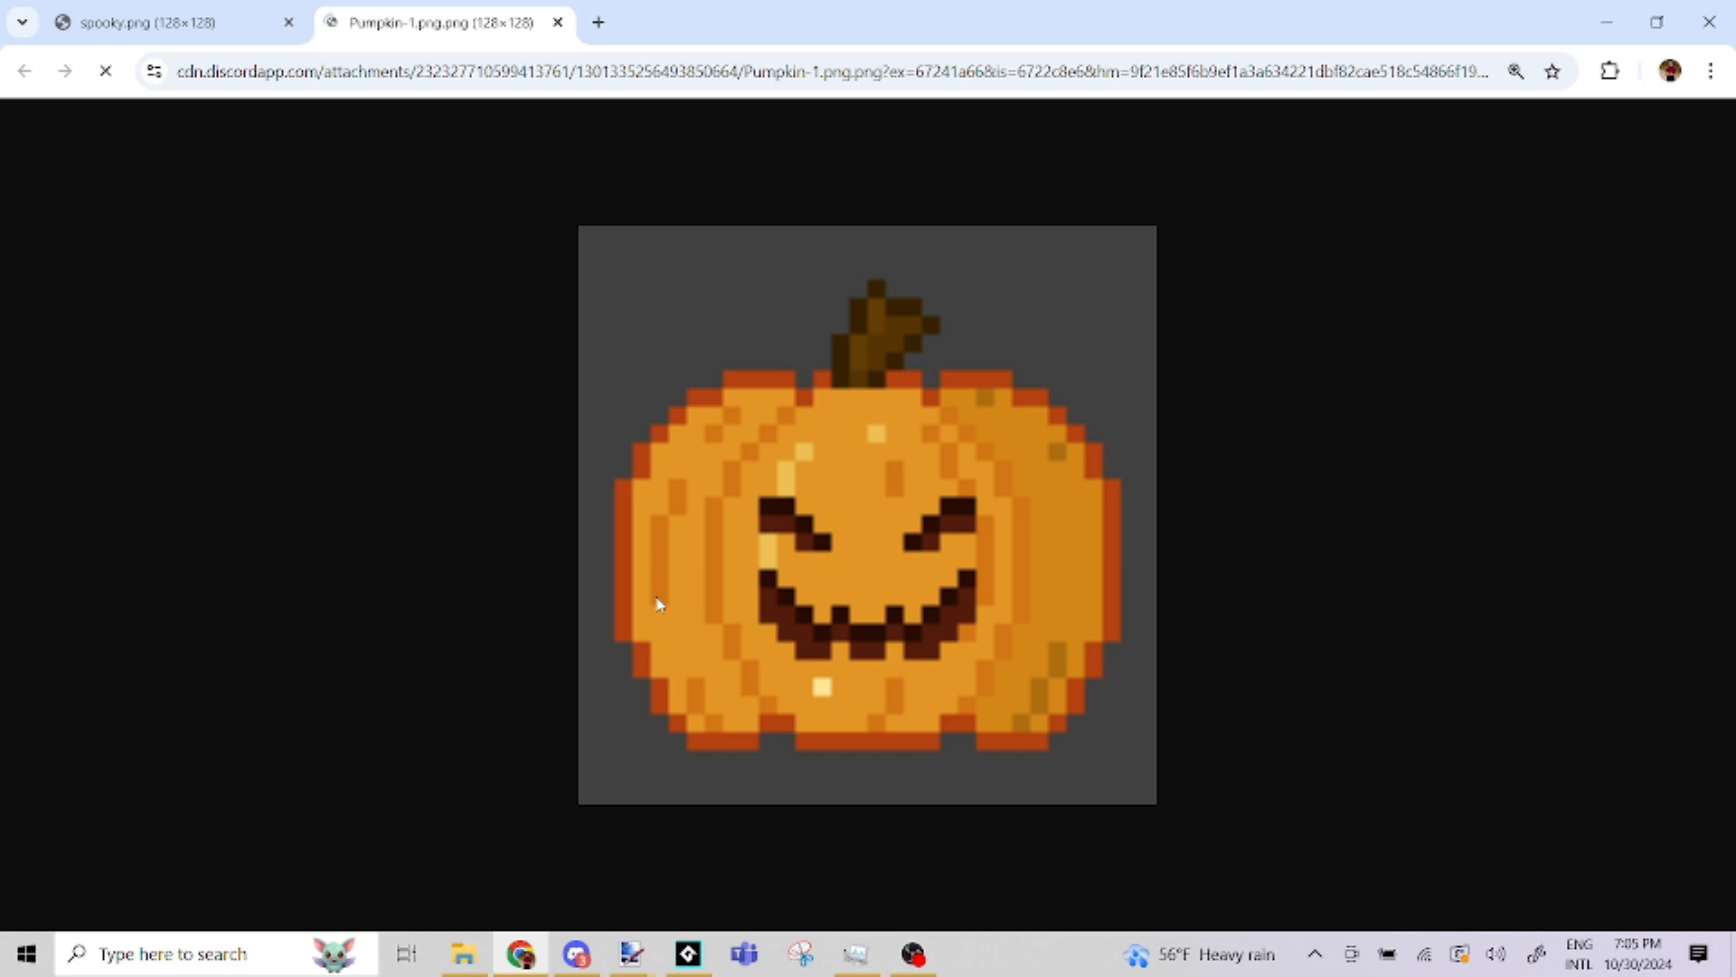
pyautogui.click(576, 954)
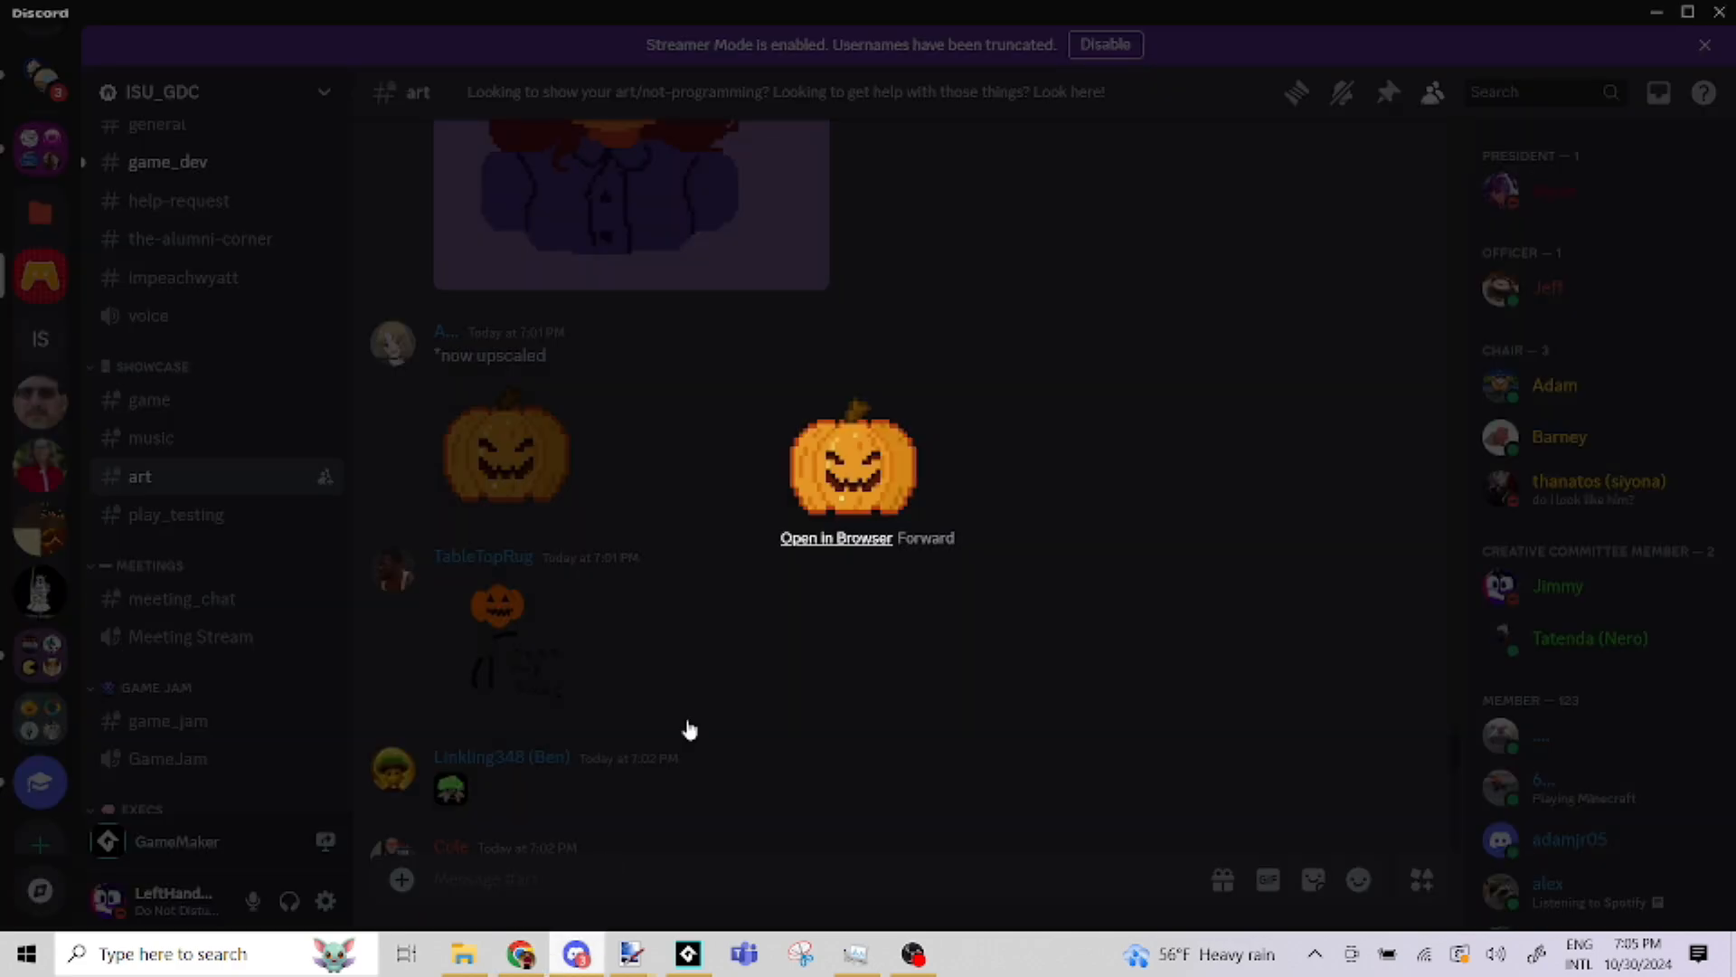
pyautogui.click(617, 536)
# Open the witch portrait with the starry hat in the browser, and return to Discord's art channel
pyautogui.scroll(5, 651, 532)
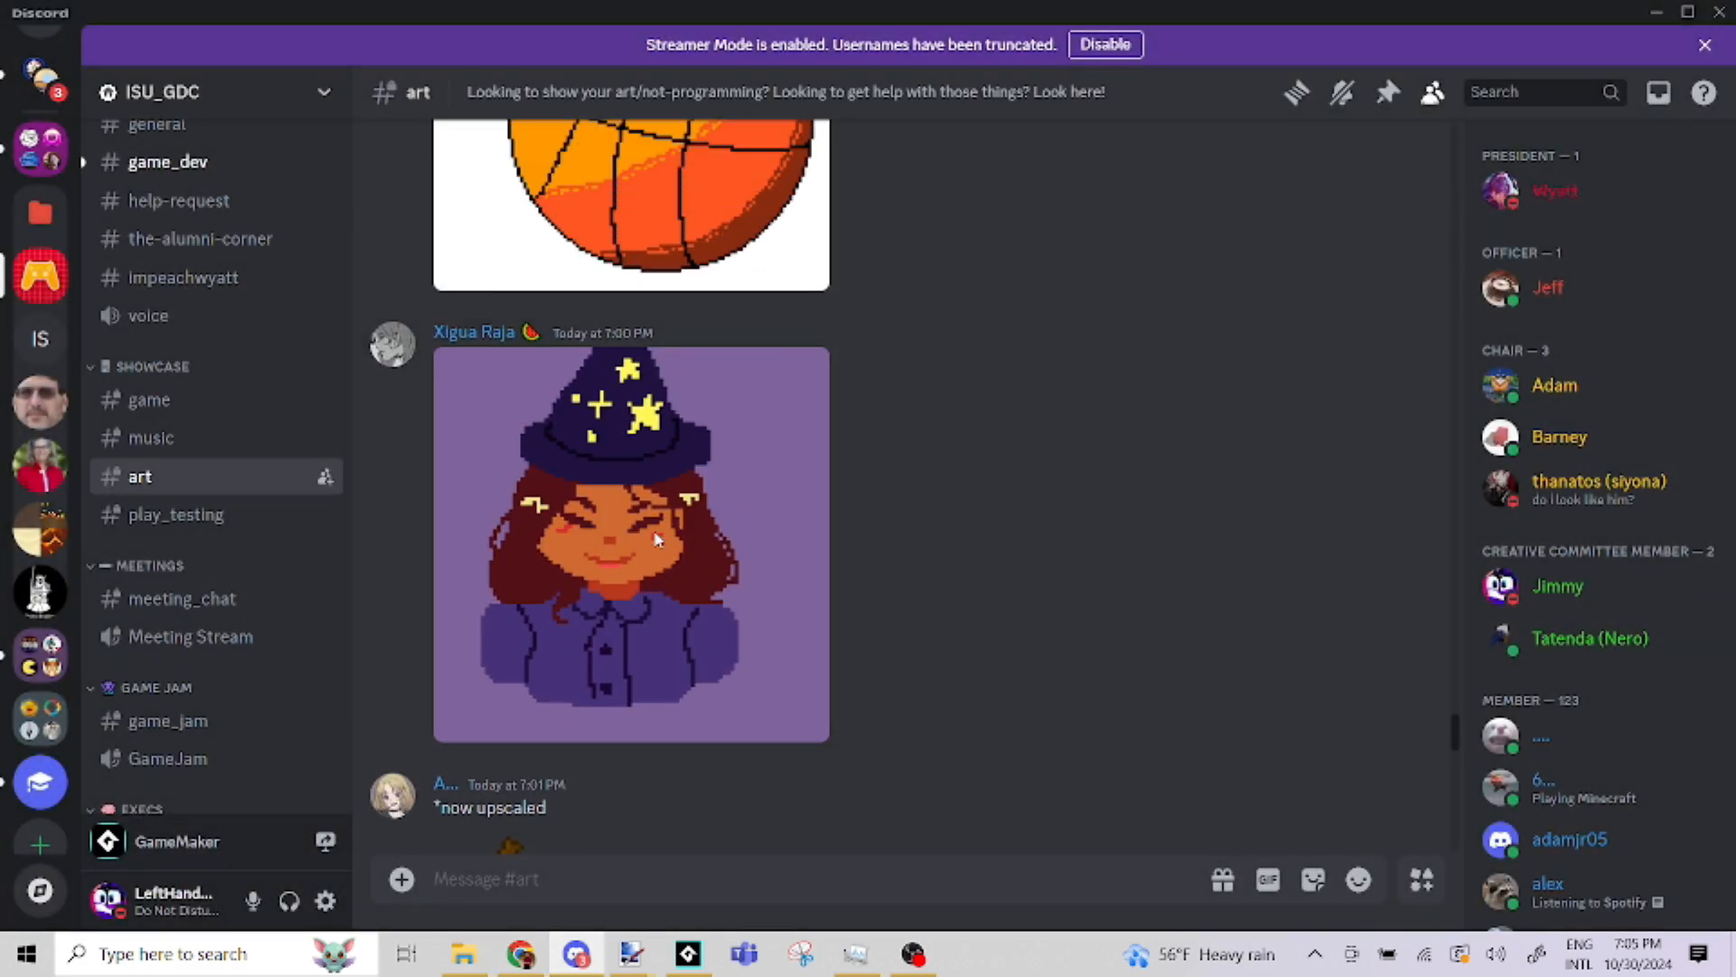
pyautogui.click(656, 539)
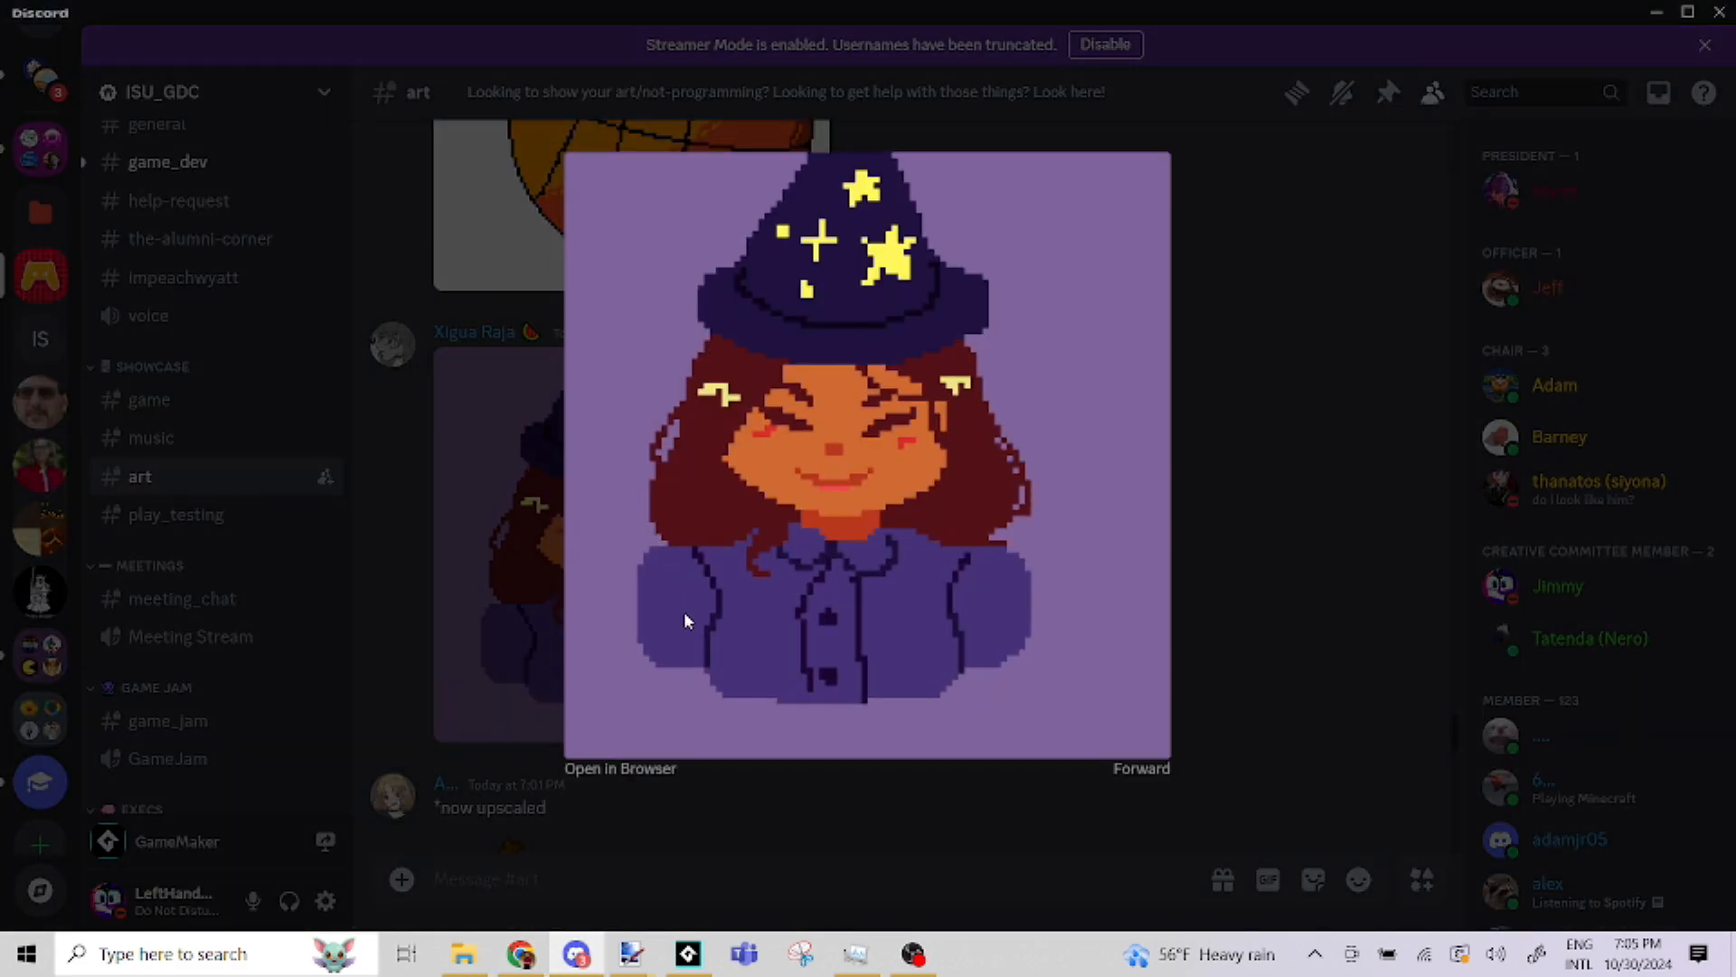
pyautogui.click(642, 770)
pyautogui.click(576, 954)
pyautogui.click(507, 477)
# Open the basketball with a black hat in the browser, then return to the art channel in Discord
pyautogui.scroll(5, 586, 475)
pyautogui.click(680, 486)
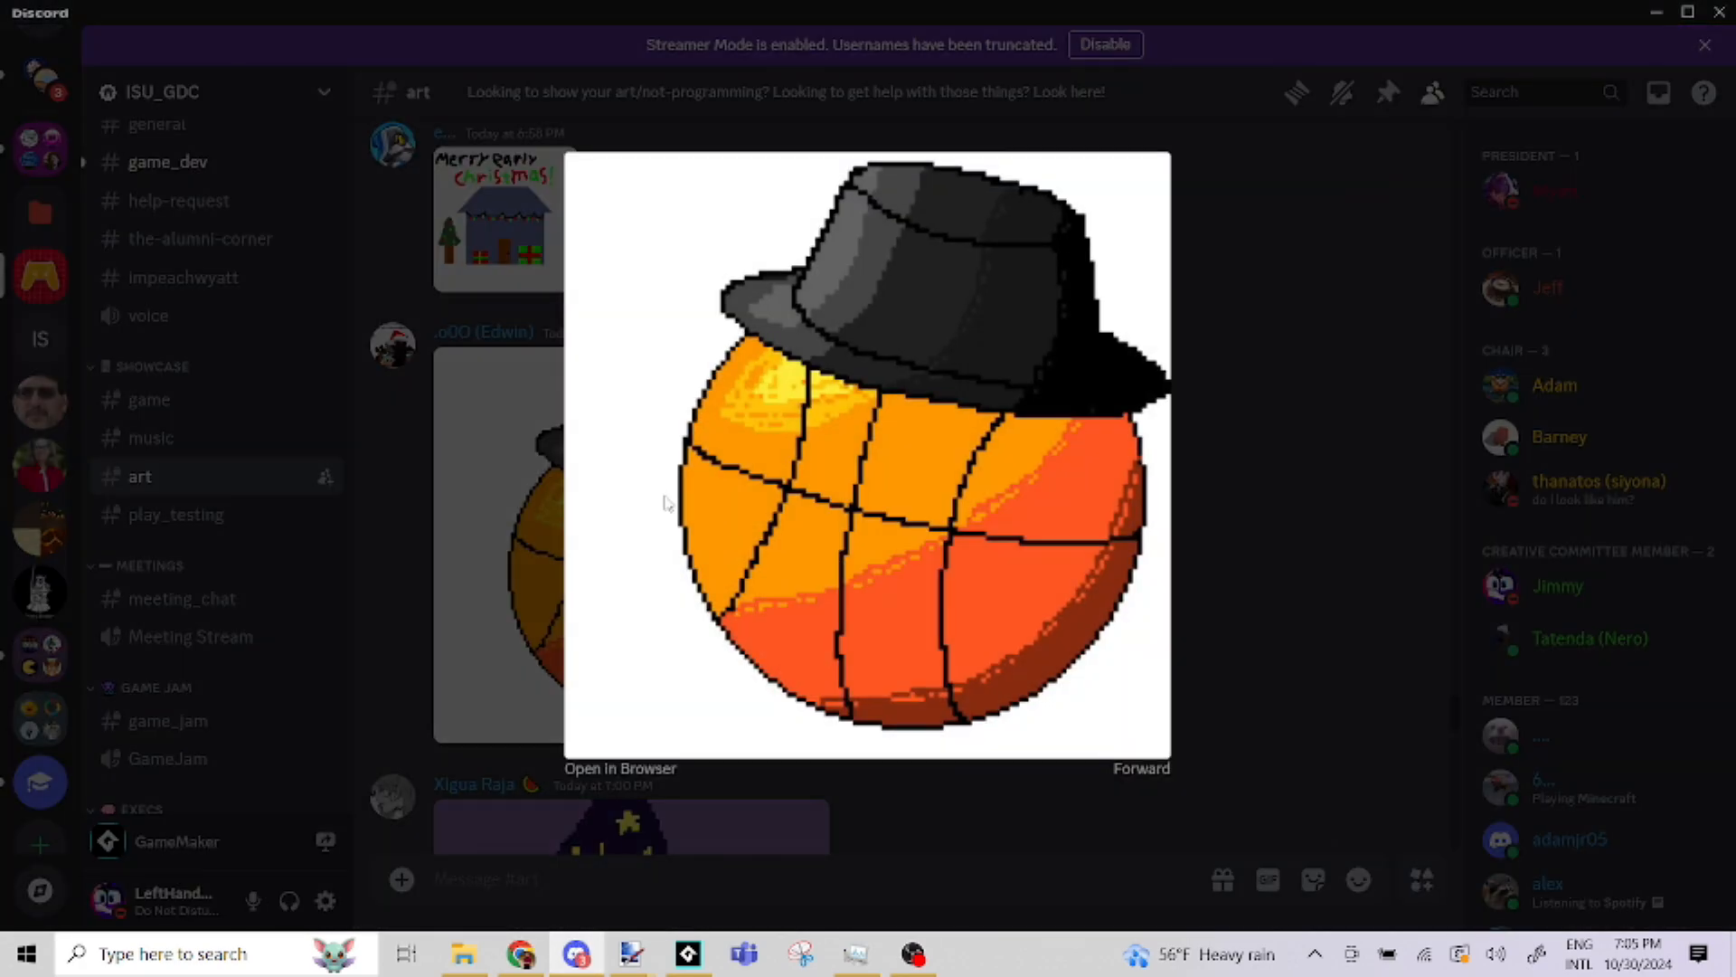
pyautogui.click(649, 767)
pyautogui.click(576, 954)
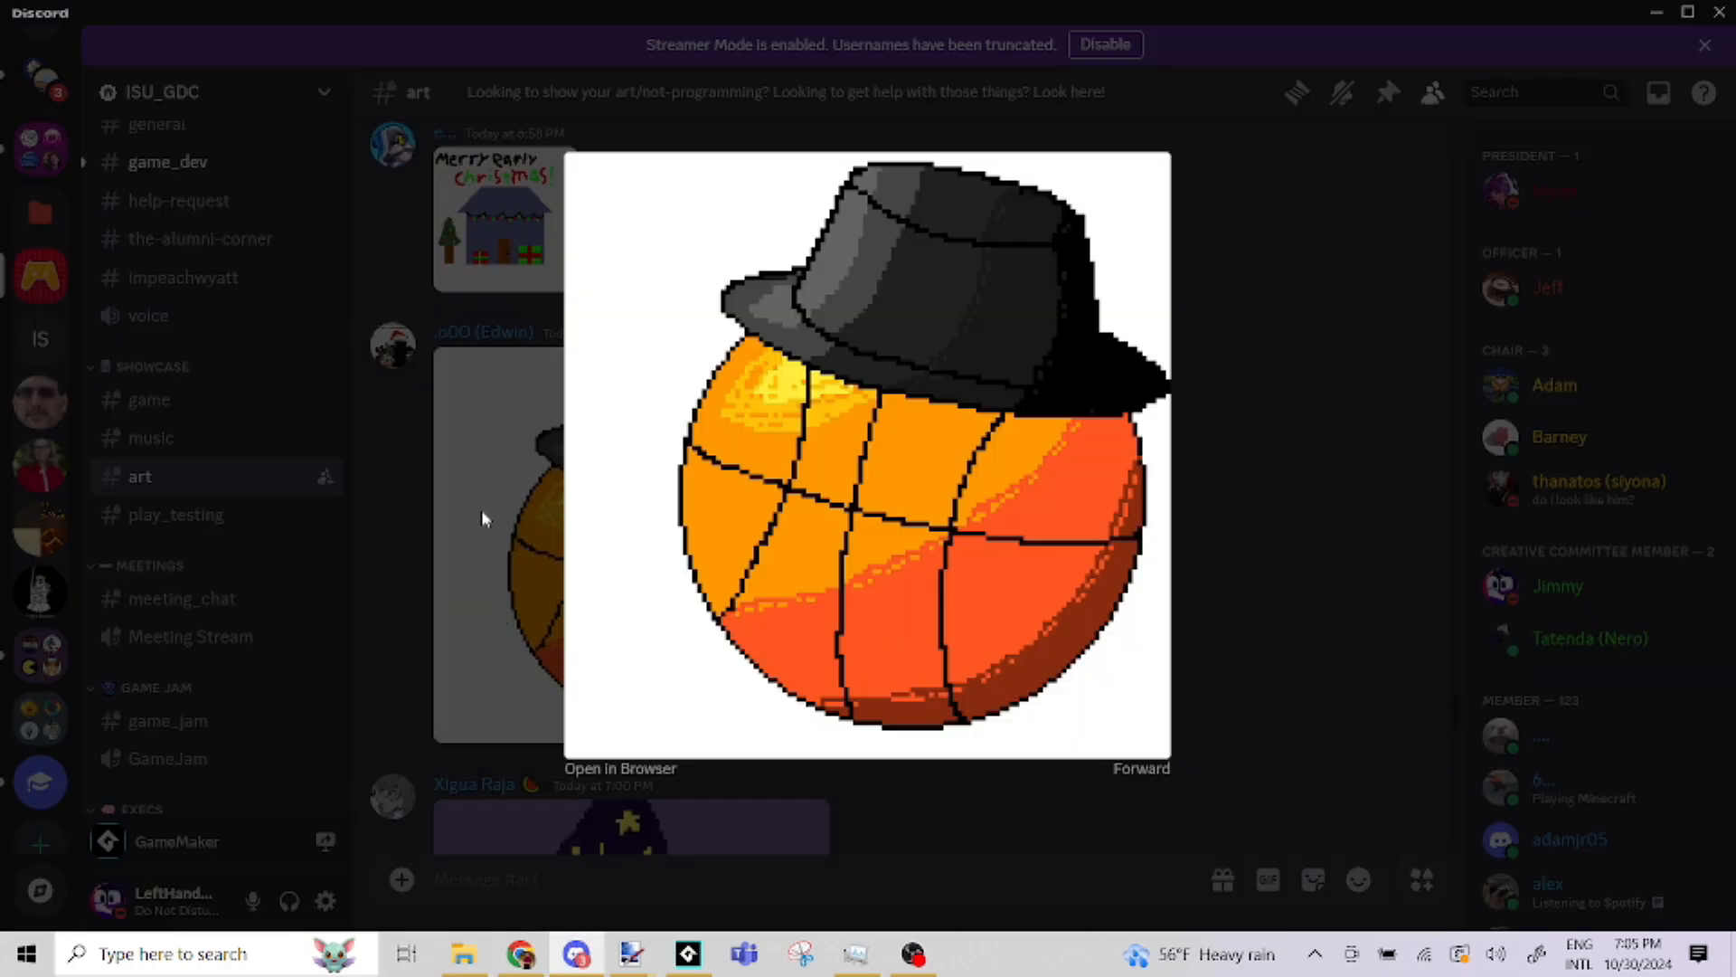
pyautogui.click(481, 508)
# Open the "Merry early Christmas!" house drawing in the browser, and return to Discord's art channel
pyautogui.scroll(5, 609, 563)
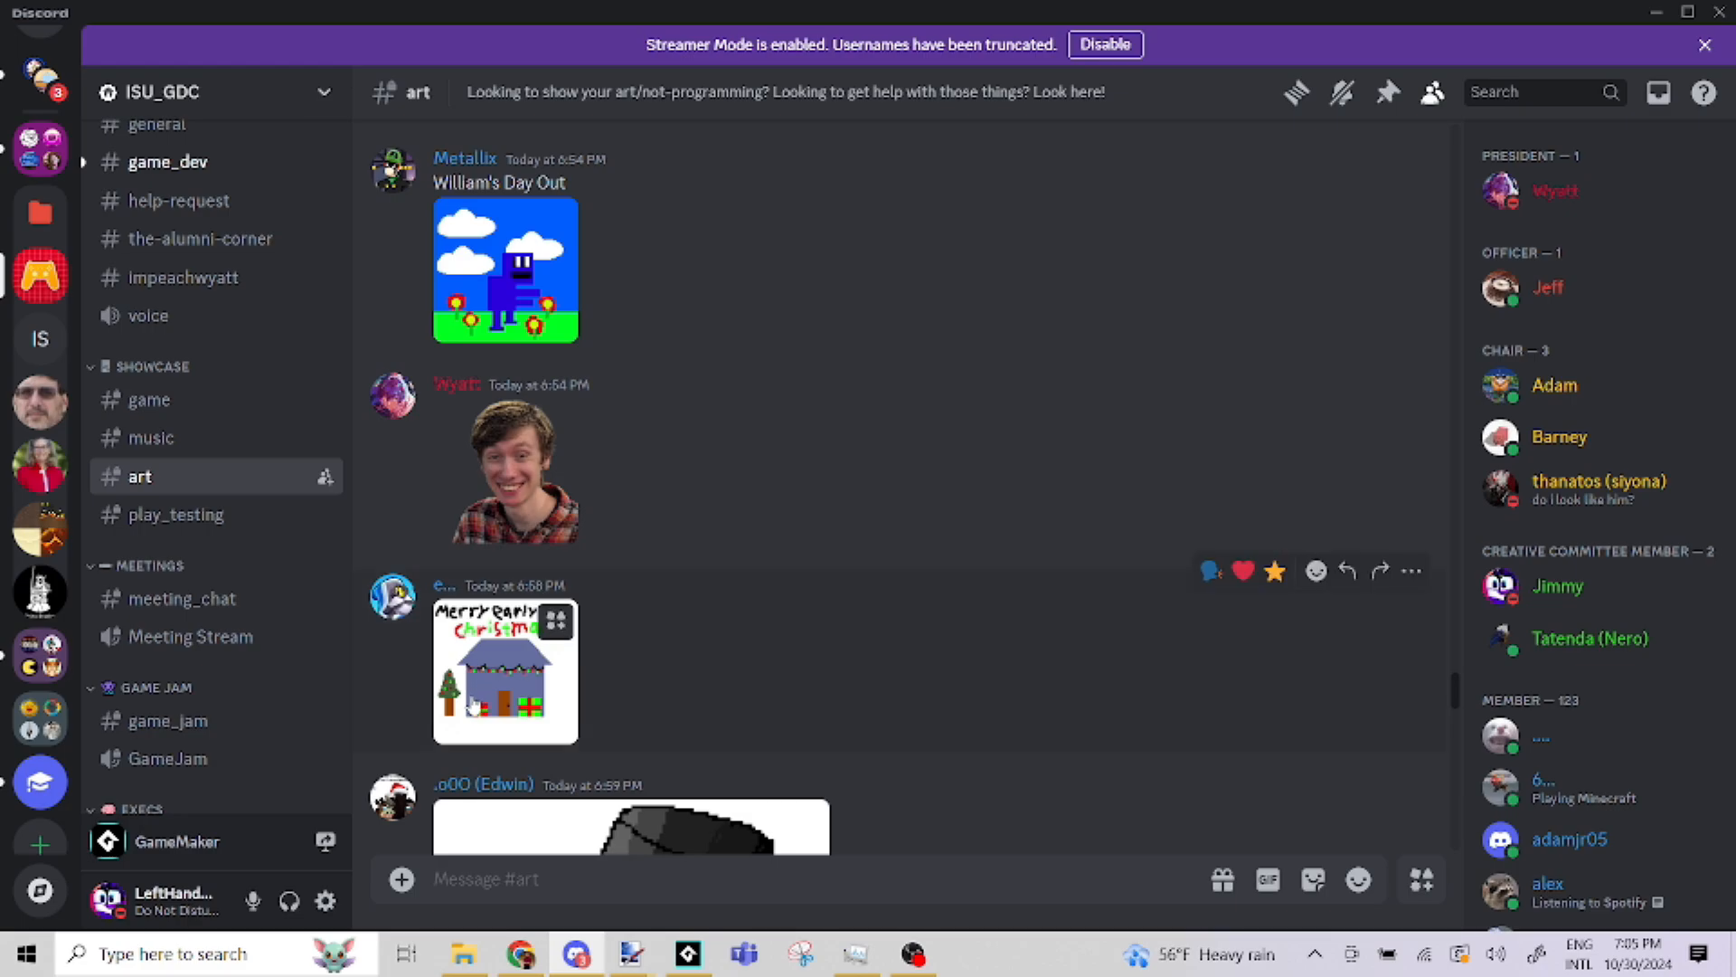
pyautogui.click(512, 692)
pyautogui.click(818, 540)
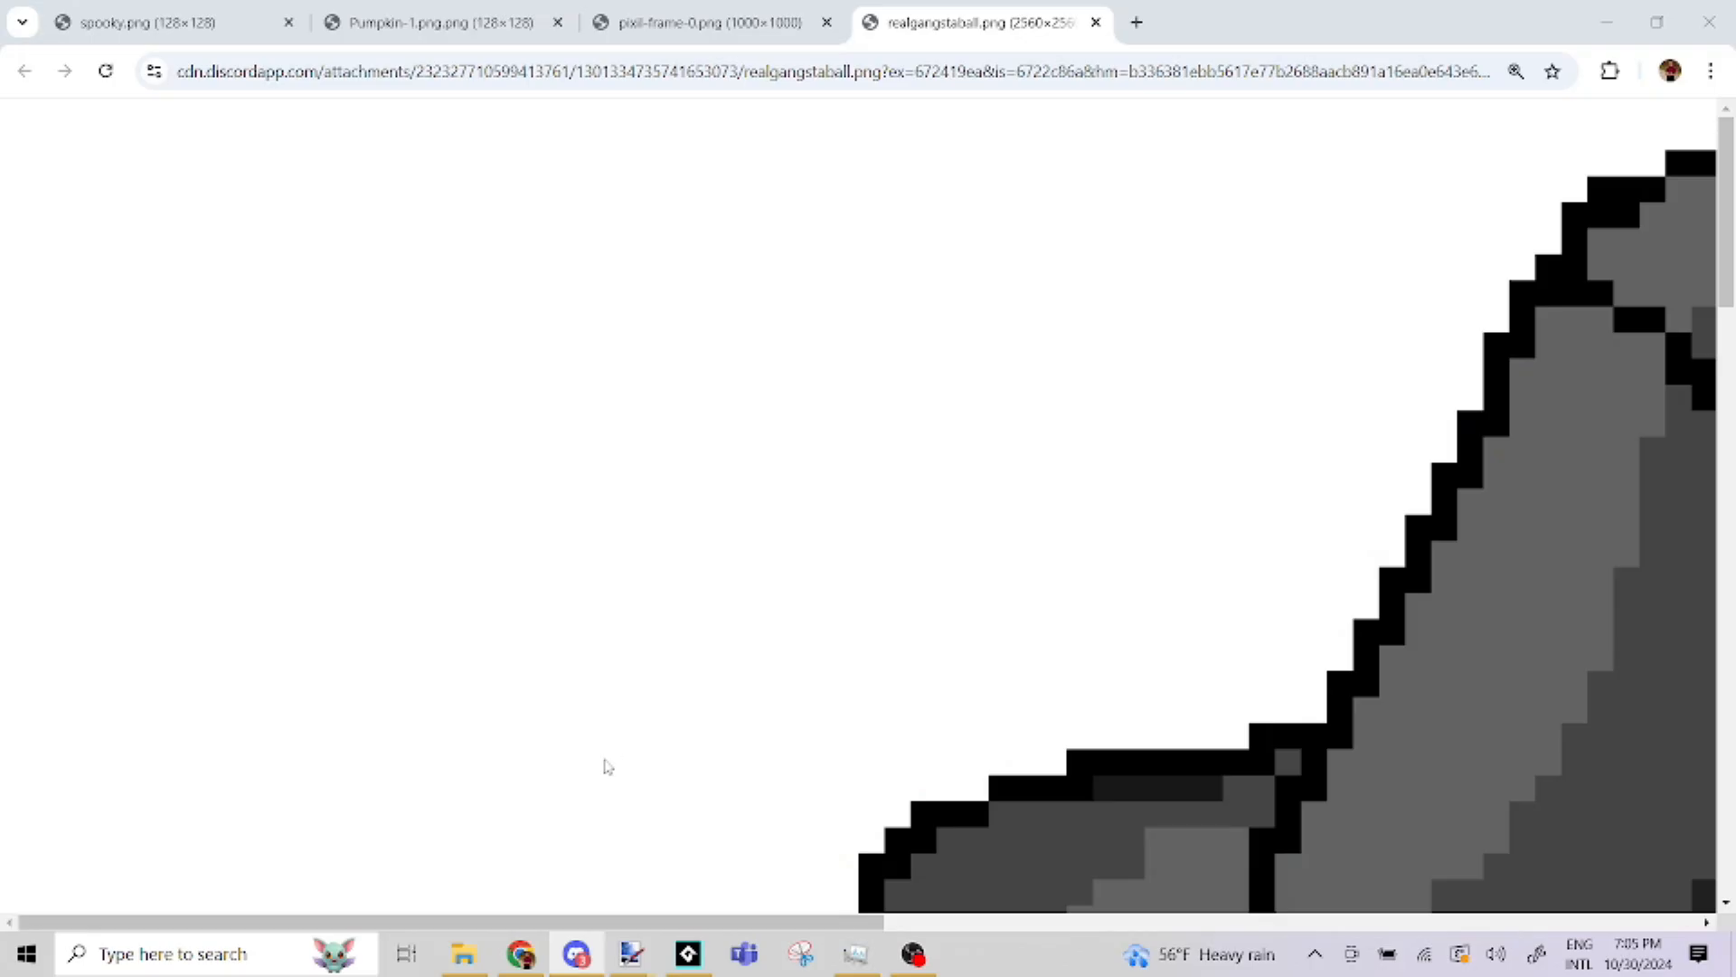
pyautogui.click(576, 954)
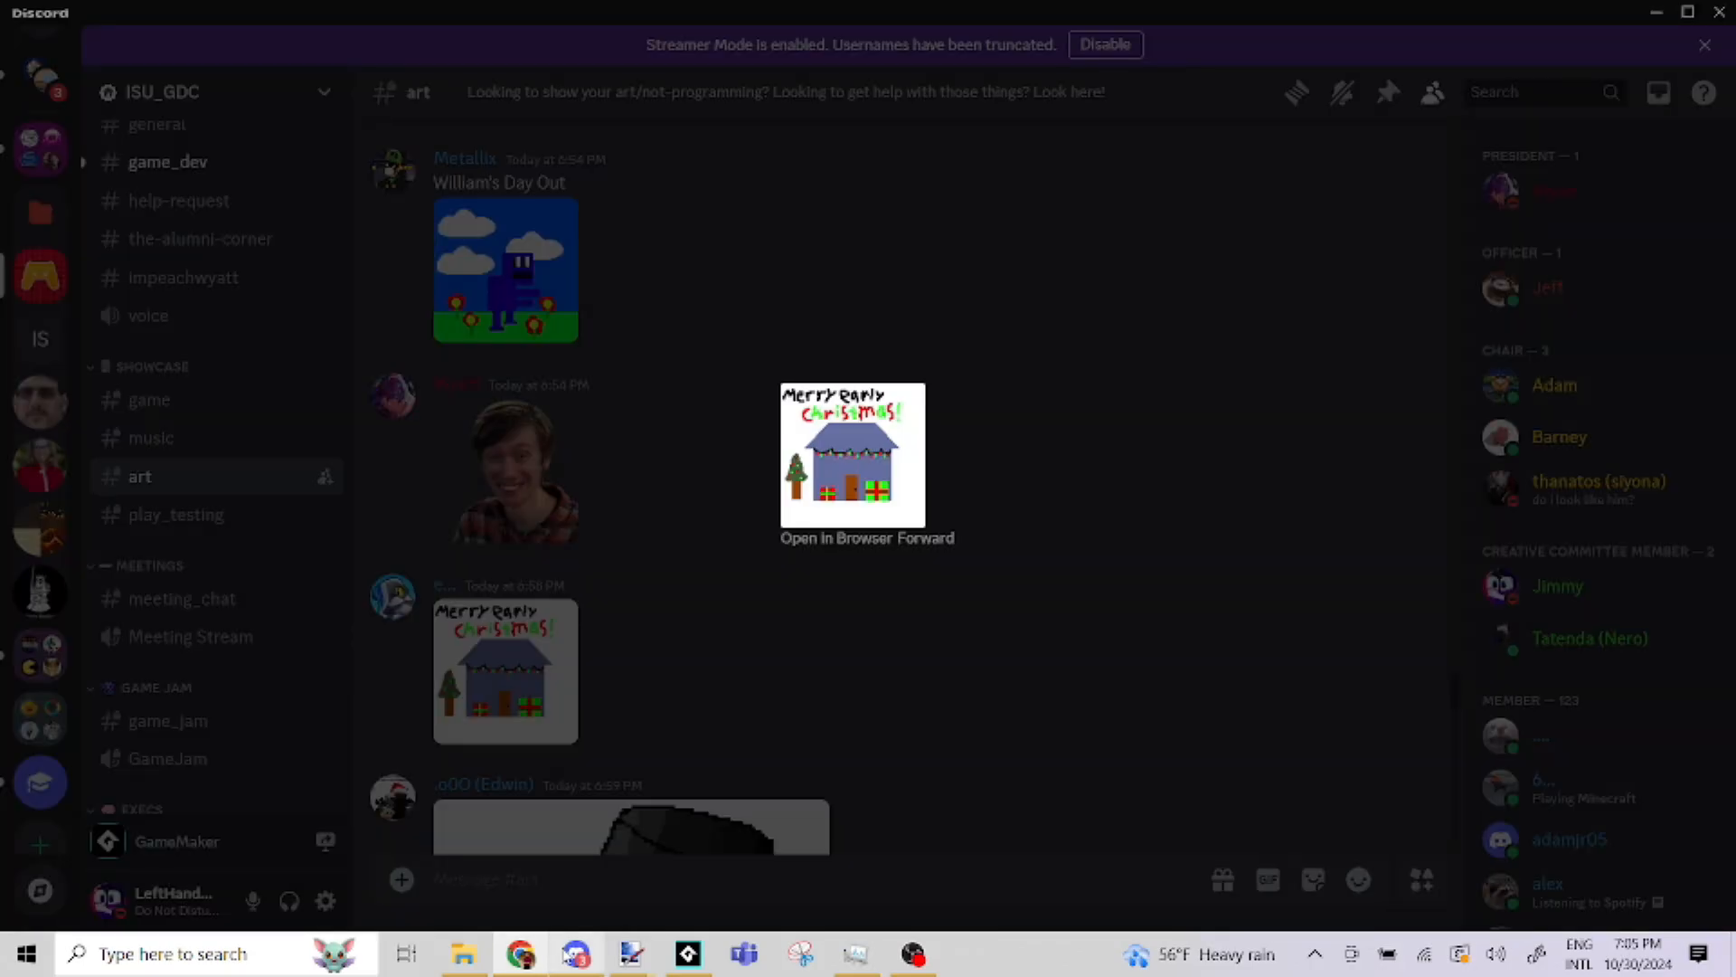
pyautogui.click(620, 457)
# Preview the portrait photo of the smiling person in the plaid shirt, and close the preview
pyautogui.scroll(2, 542, 542)
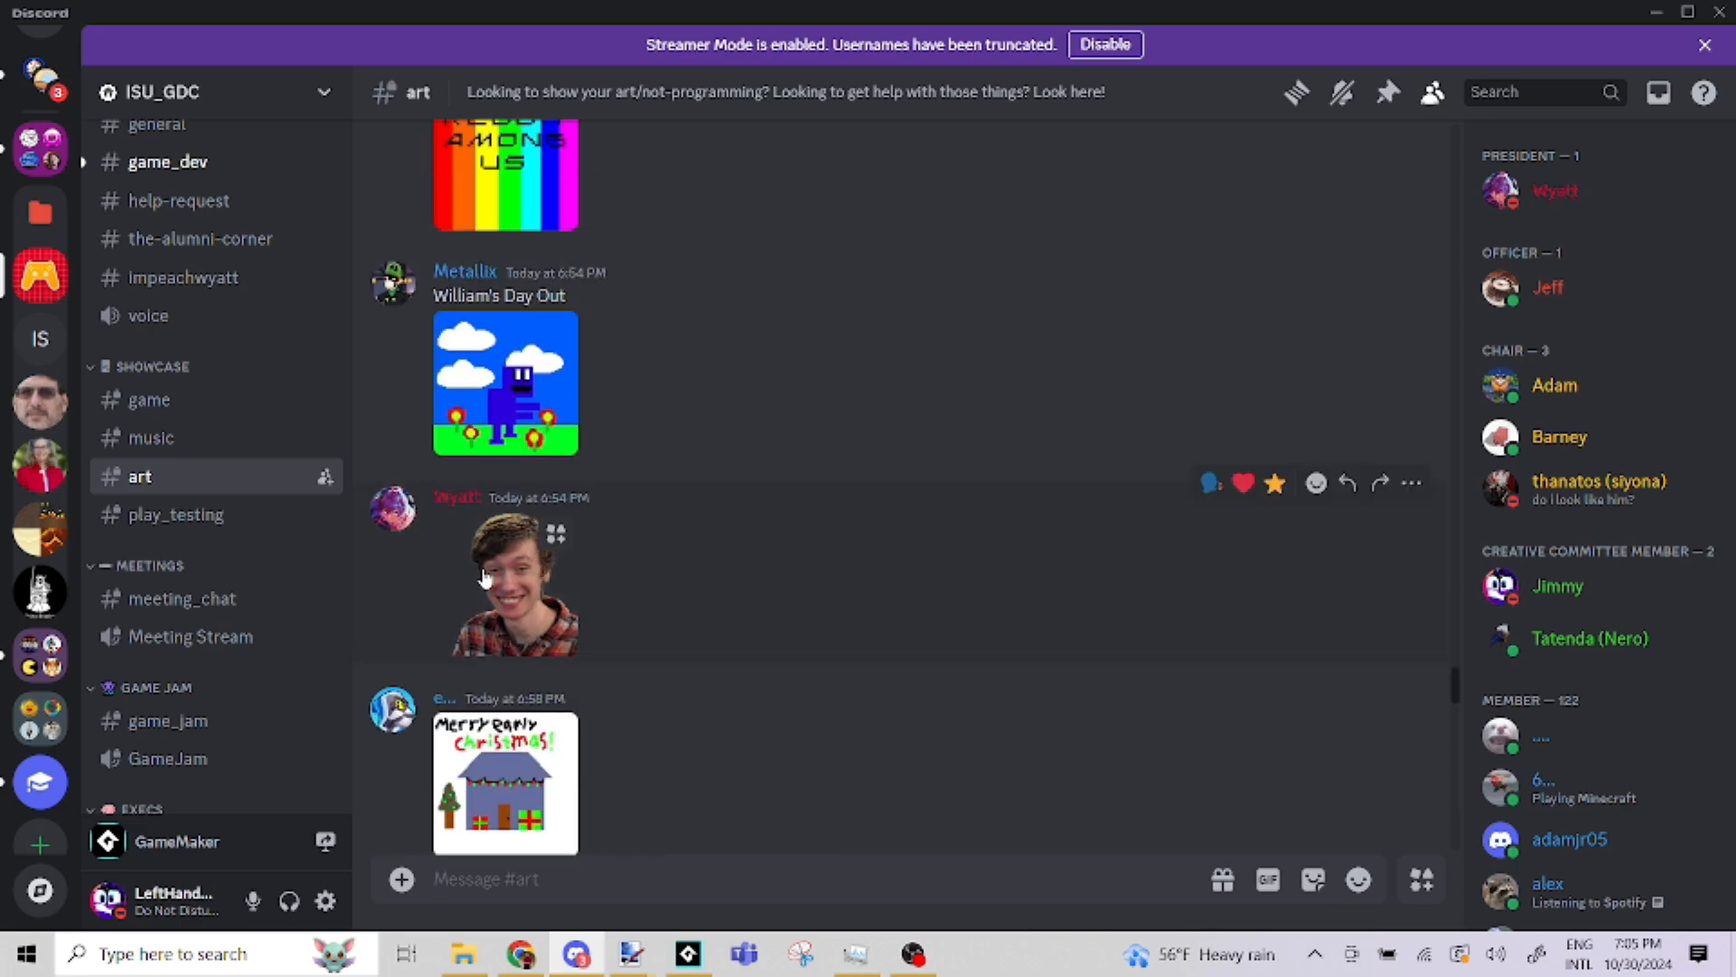
pyautogui.click(485, 579)
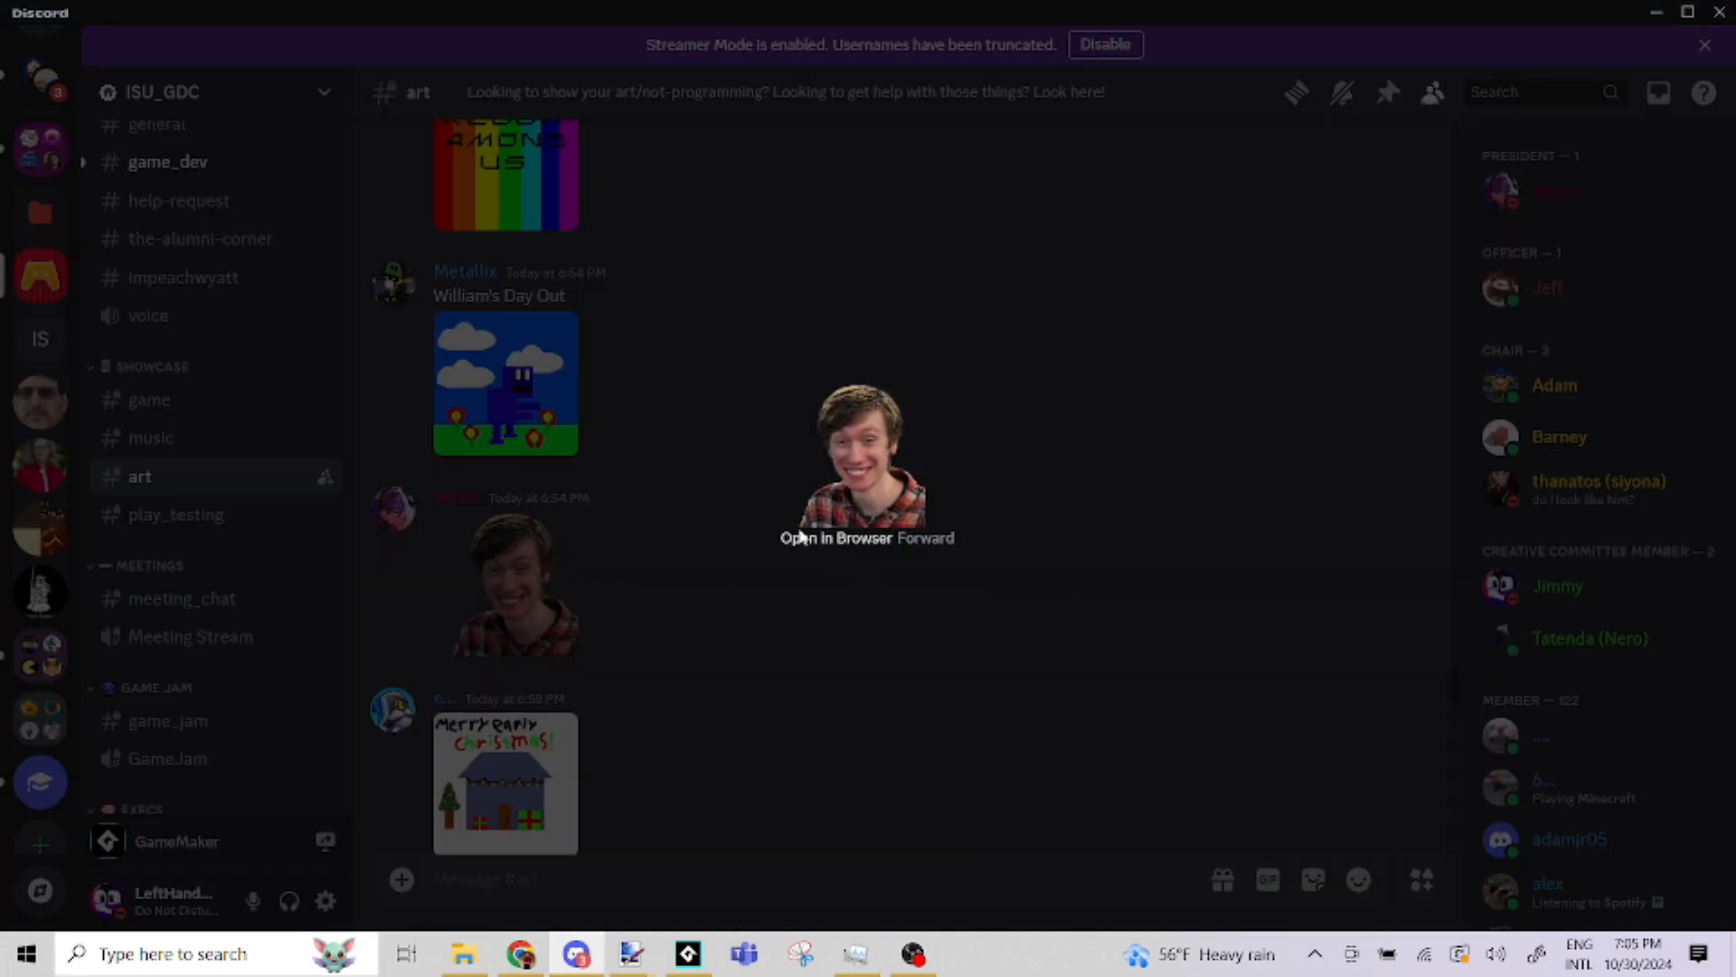
pyautogui.click(669, 459)
# Open the drawing of the blue creature among flowers in the browser, and return to Discord's art channel
pyautogui.scroll(2, 655, 457)
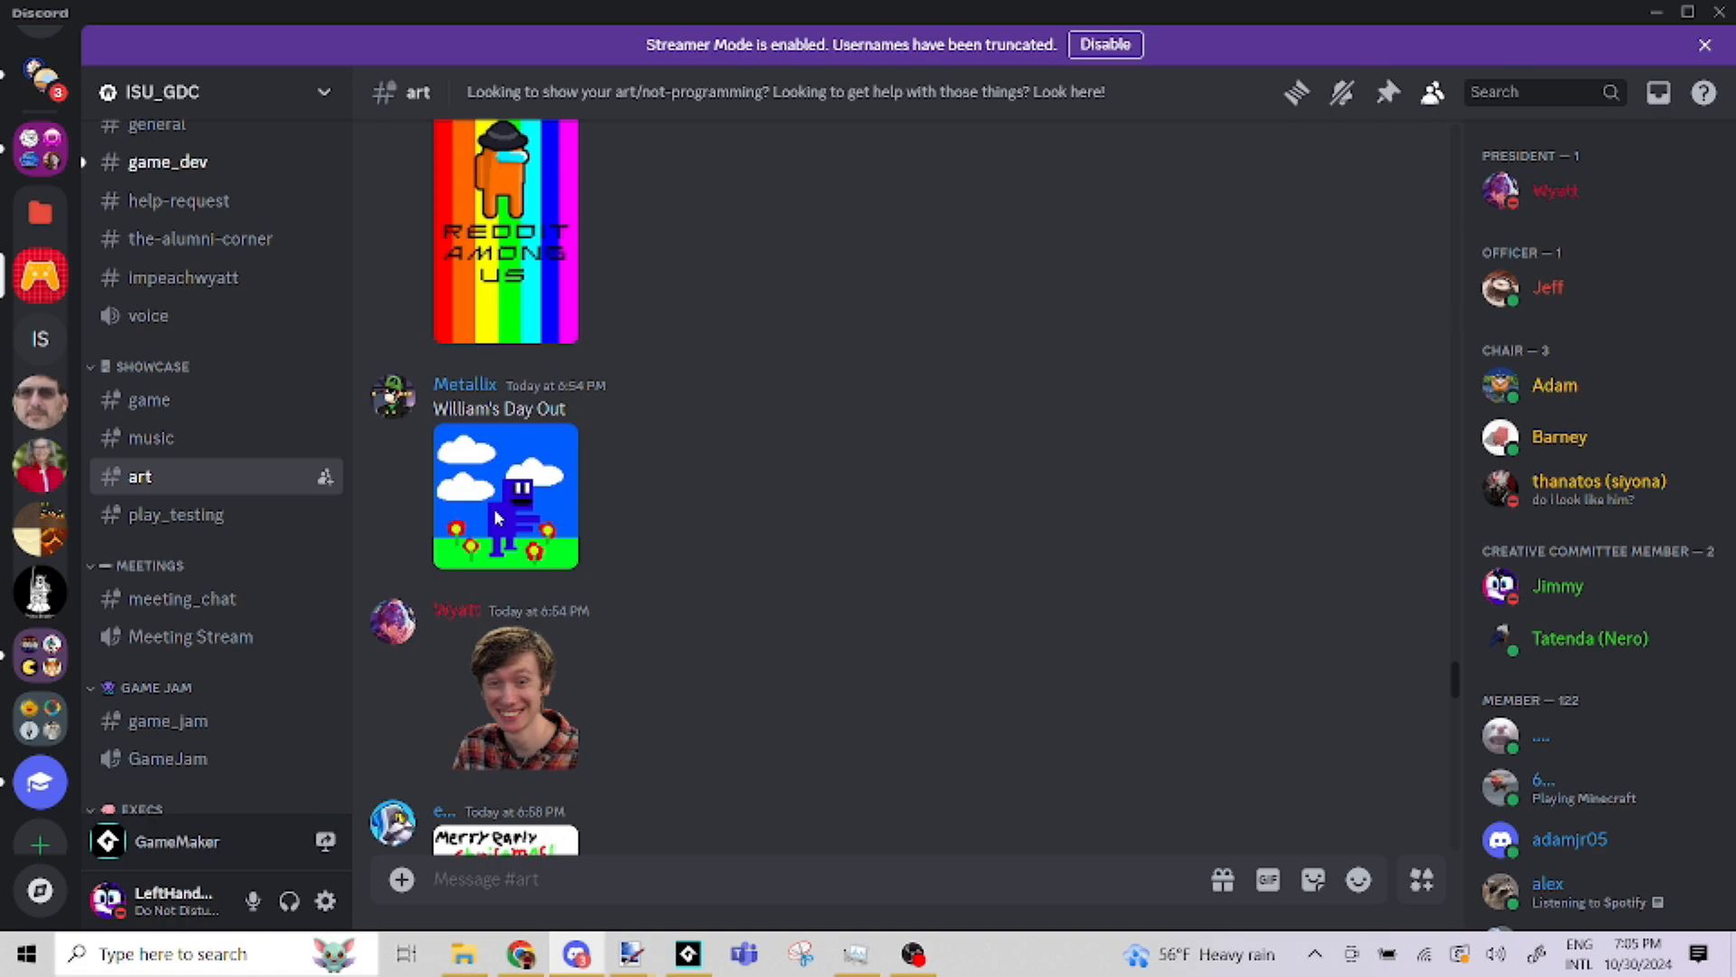
pyautogui.click(554, 448)
pyautogui.click(801, 538)
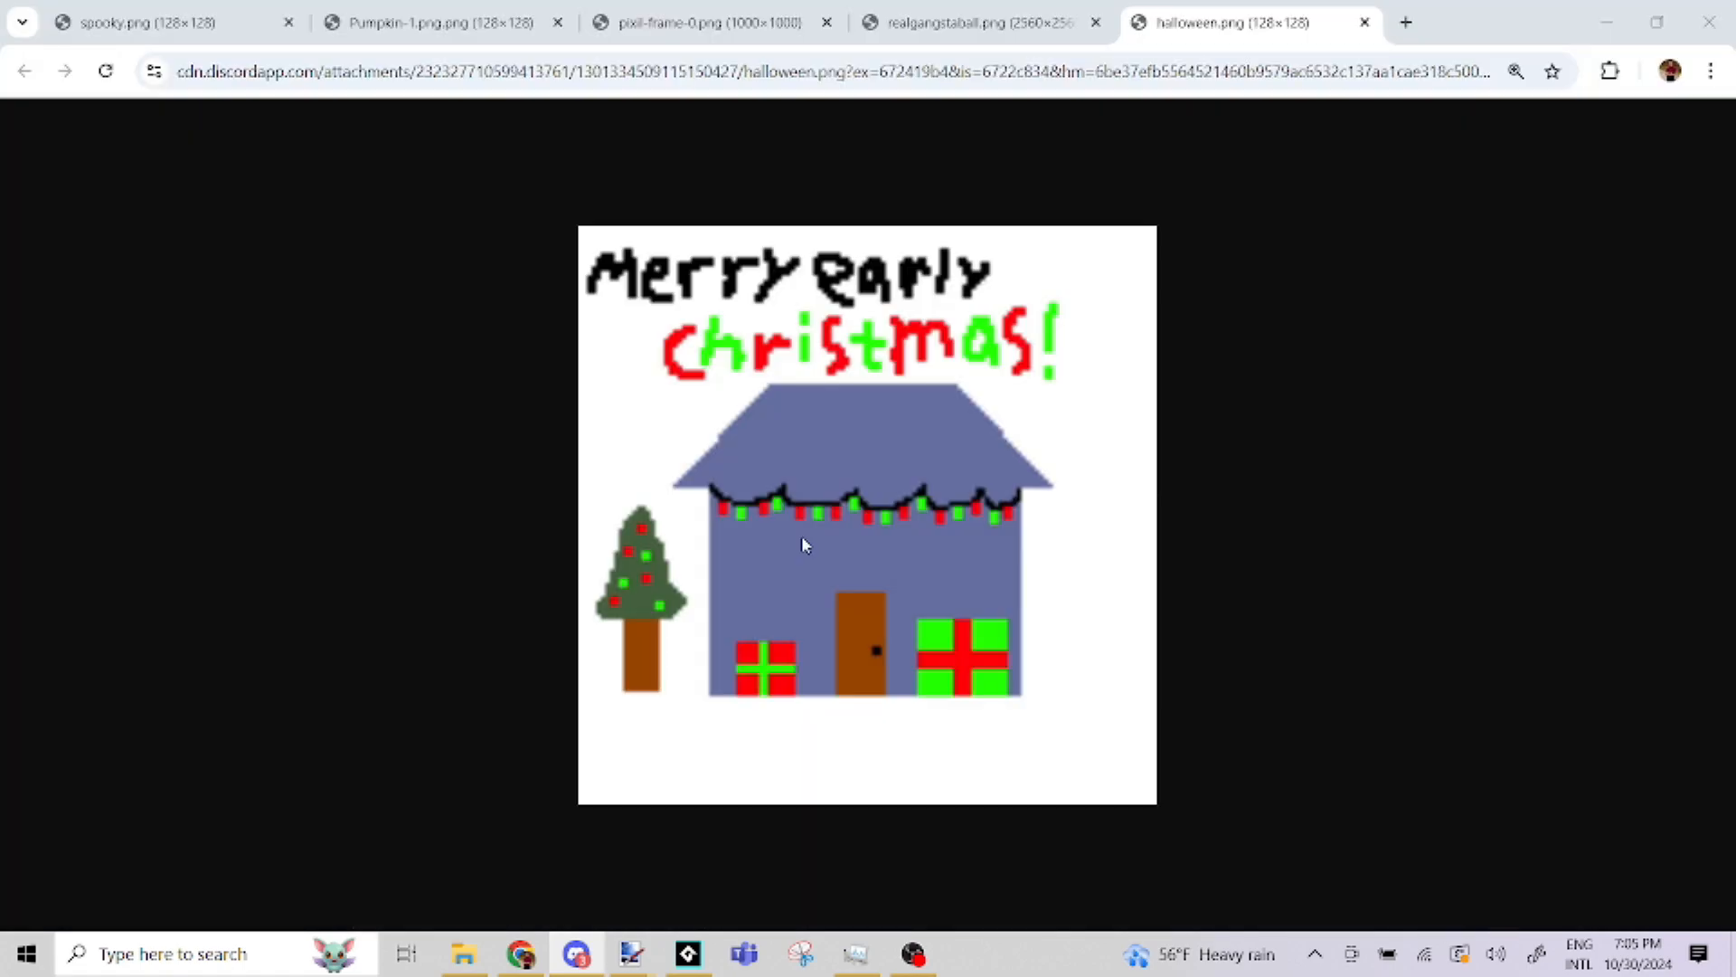
pyautogui.click(576, 954)
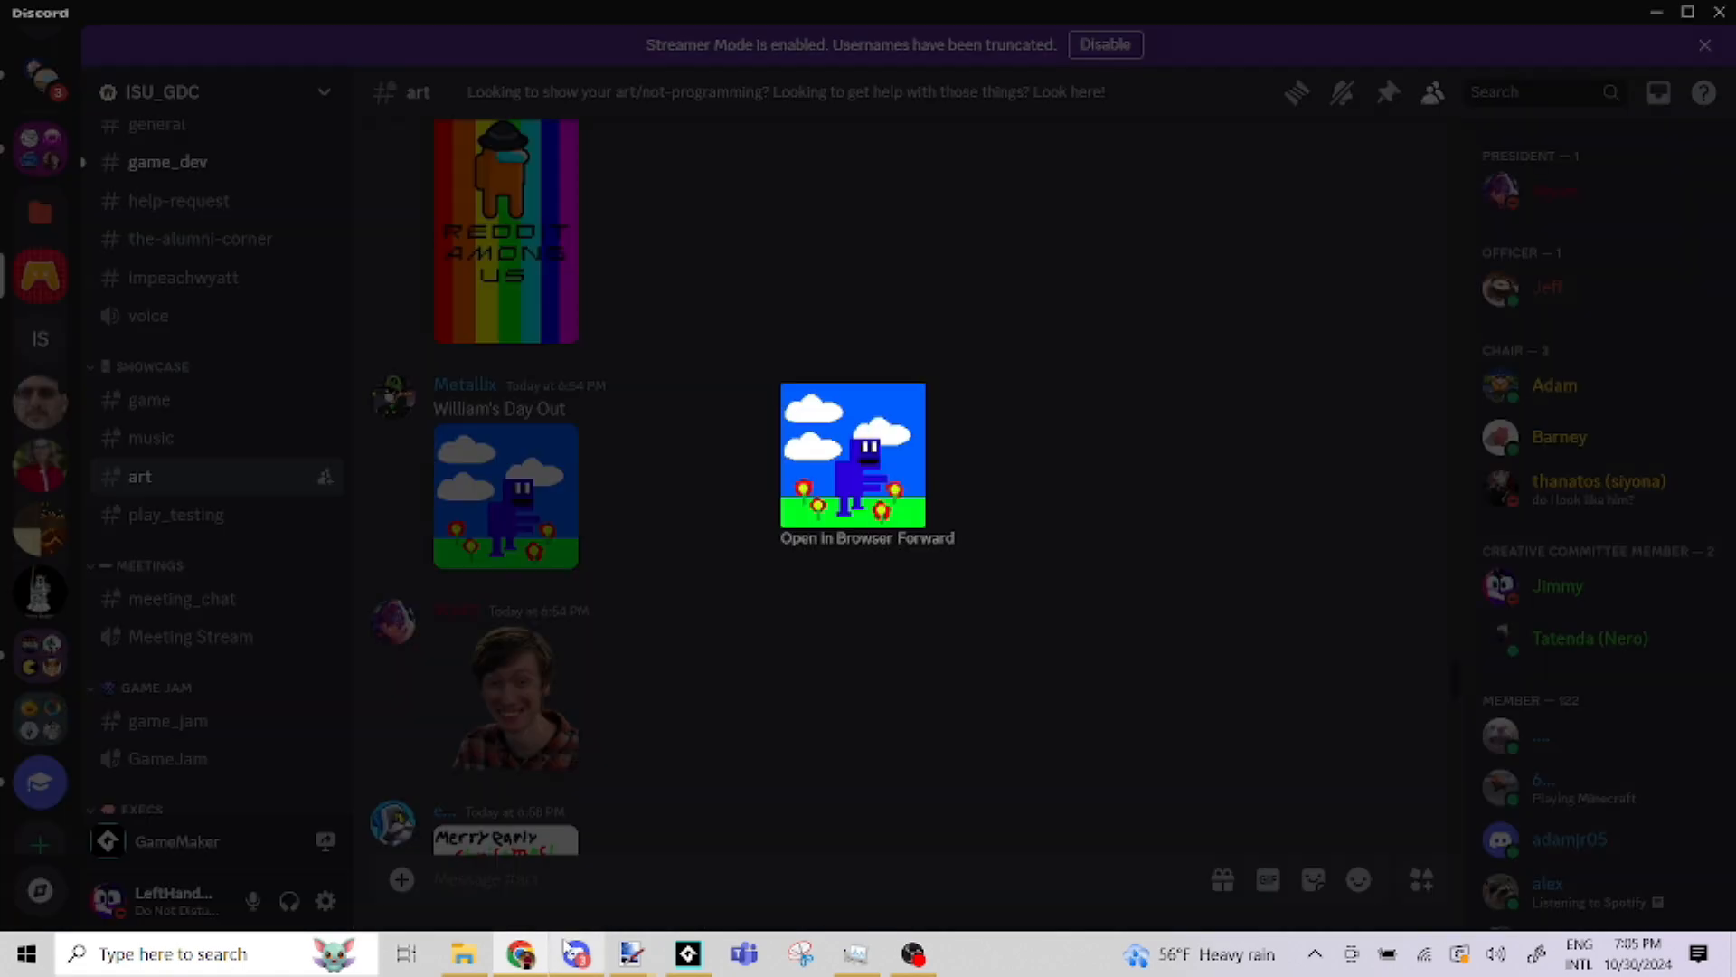
pyautogui.click(635, 518)
# Open the rainbow "Reddit Among Us" wallpaper in the browser, and return to Discord's art channel
pyautogui.scroll(4, 637, 518)
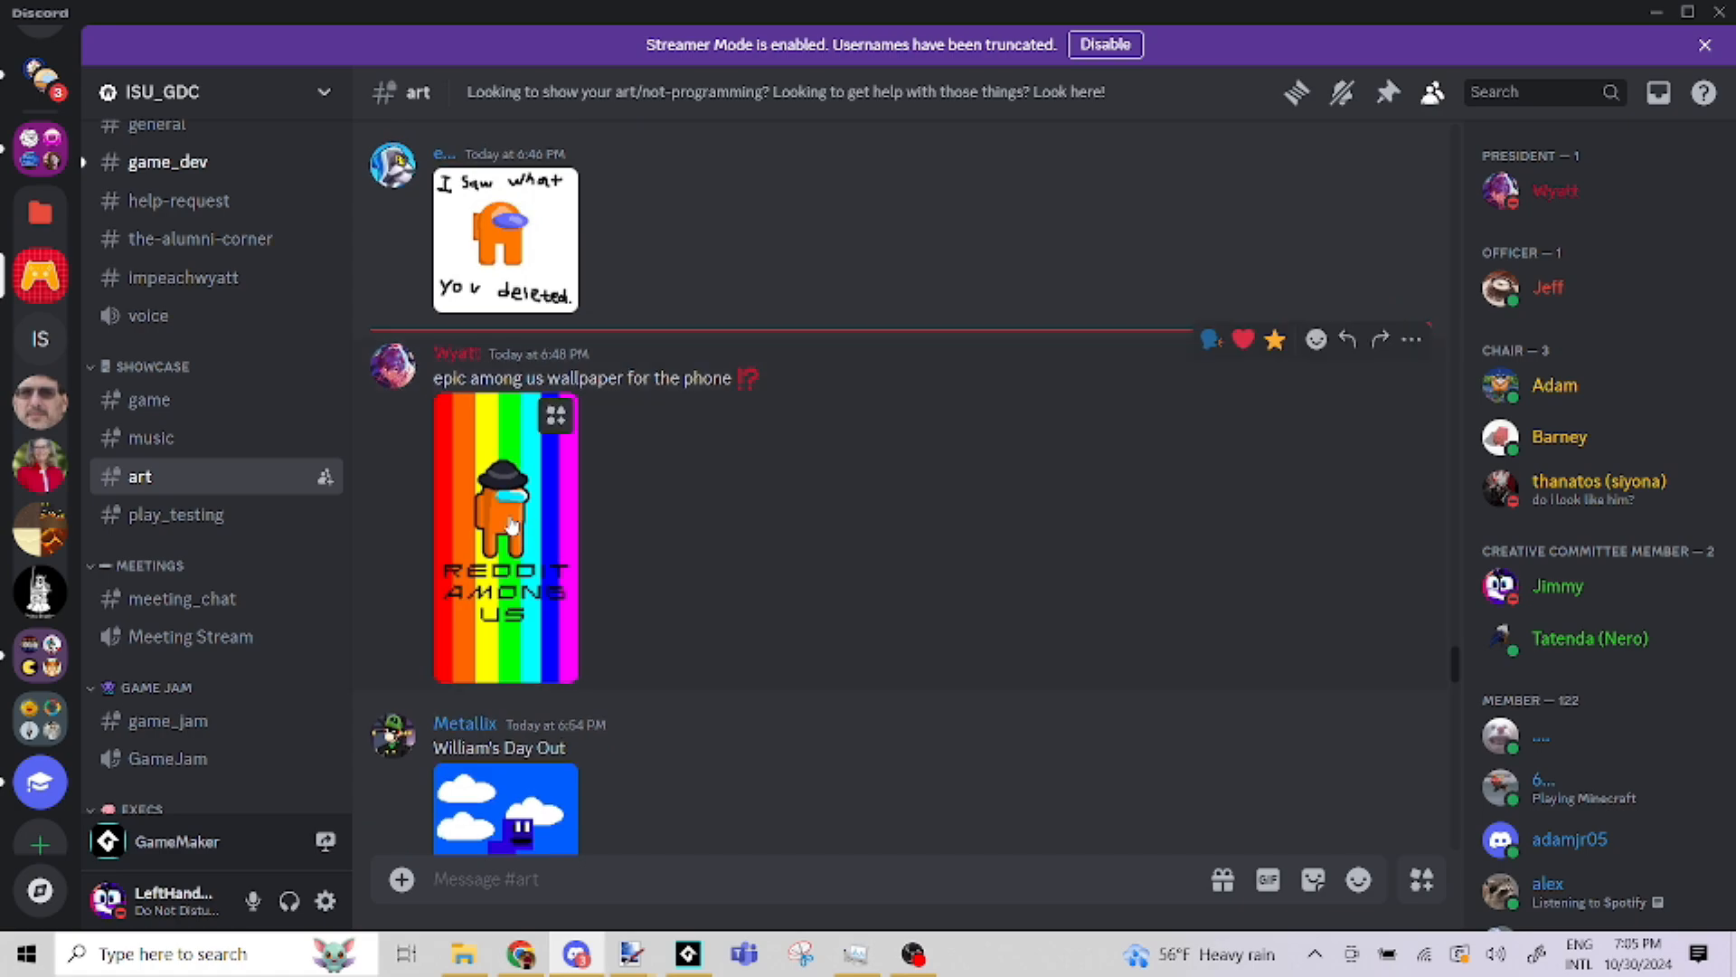
pyautogui.click(511, 522)
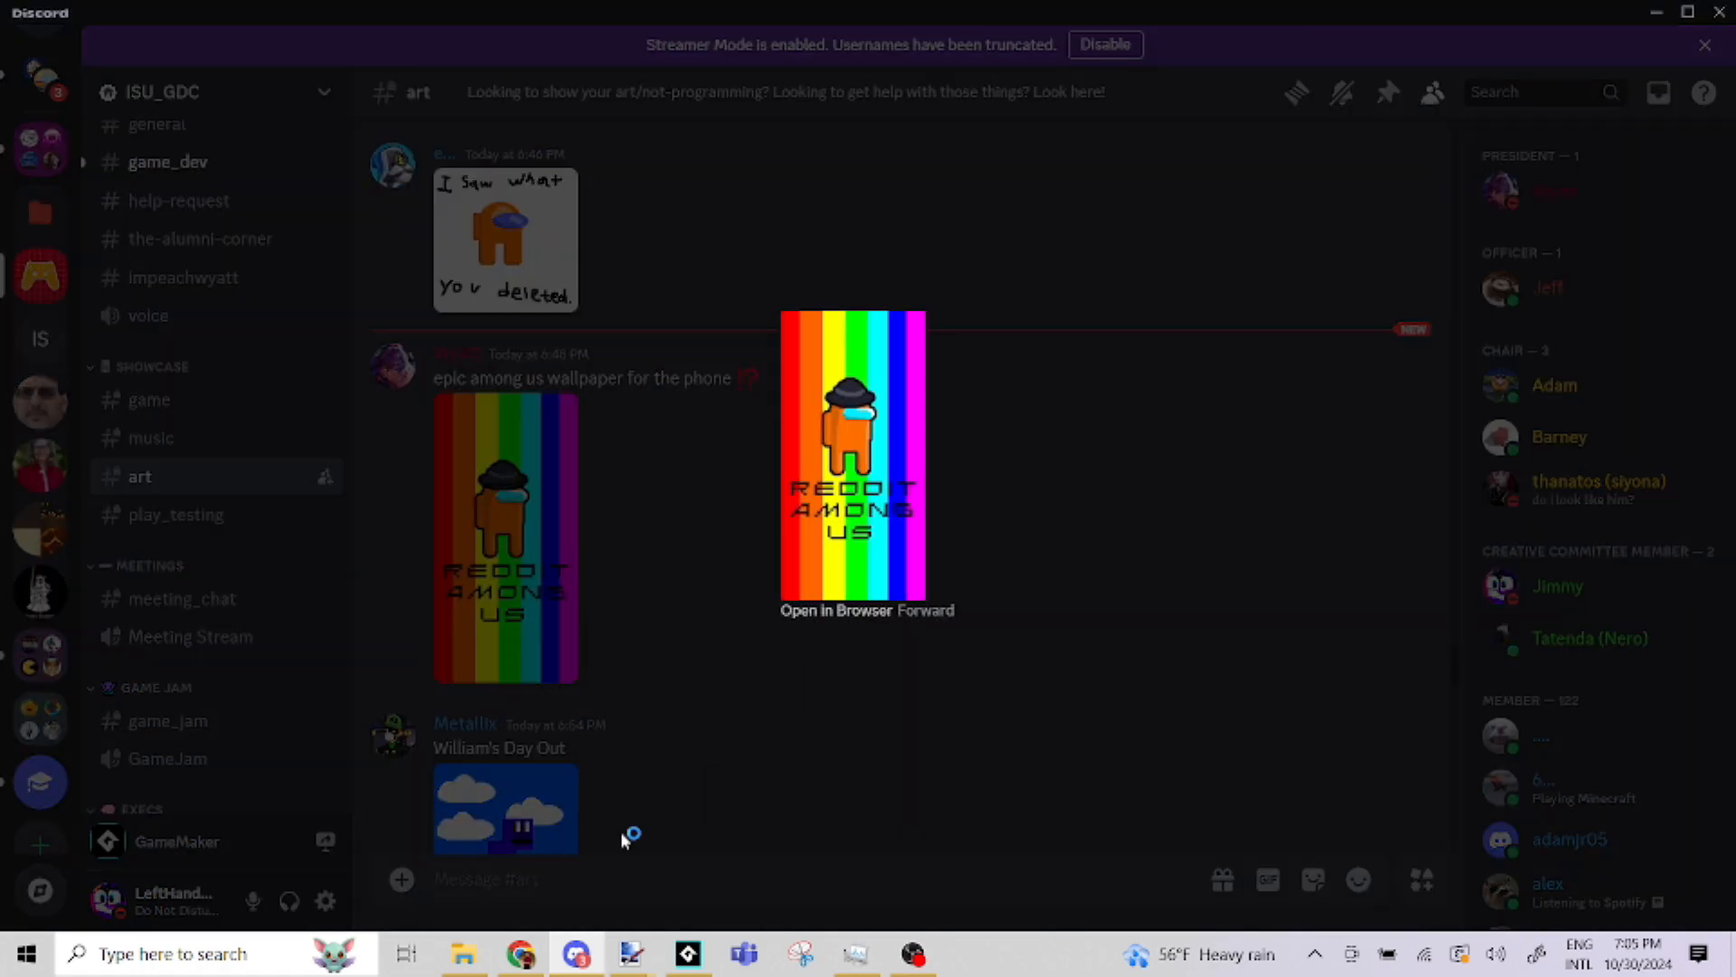
pyautogui.click(576, 956)
pyautogui.click(576, 957)
pyautogui.click(651, 601)
# Open the small green mushroom drawing in the browser, and return to Discord's art channel
pyautogui.scroll(-15, 653, 579)
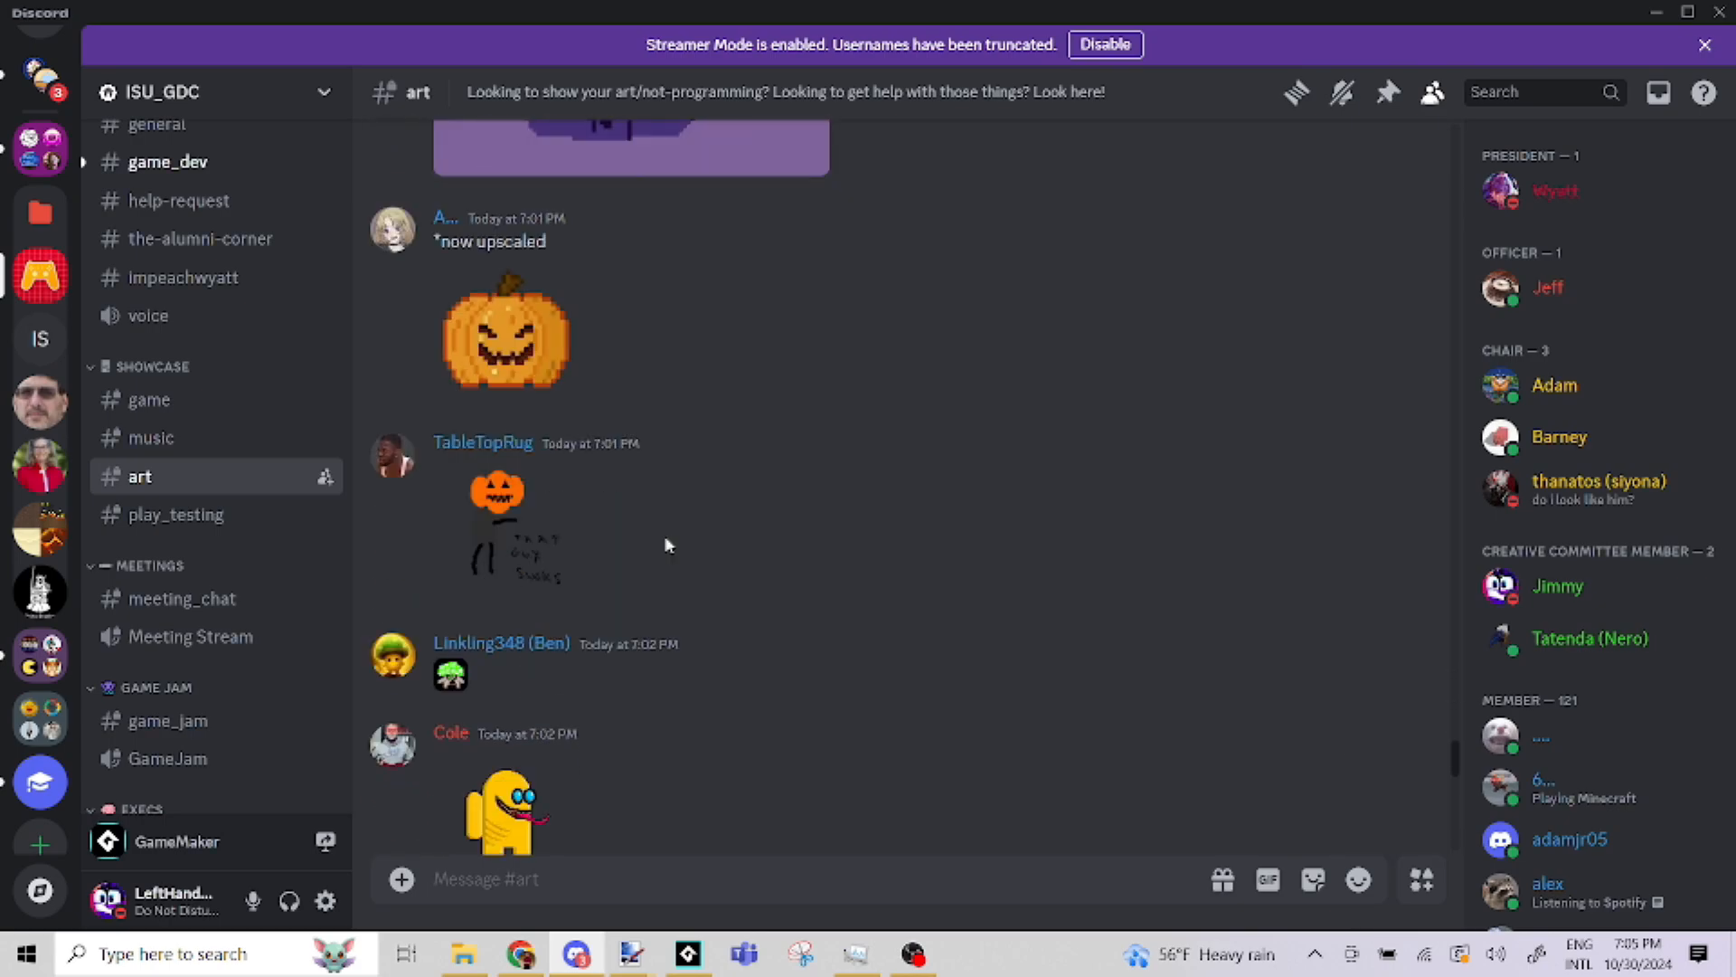
pyautogui.click(451, 222)
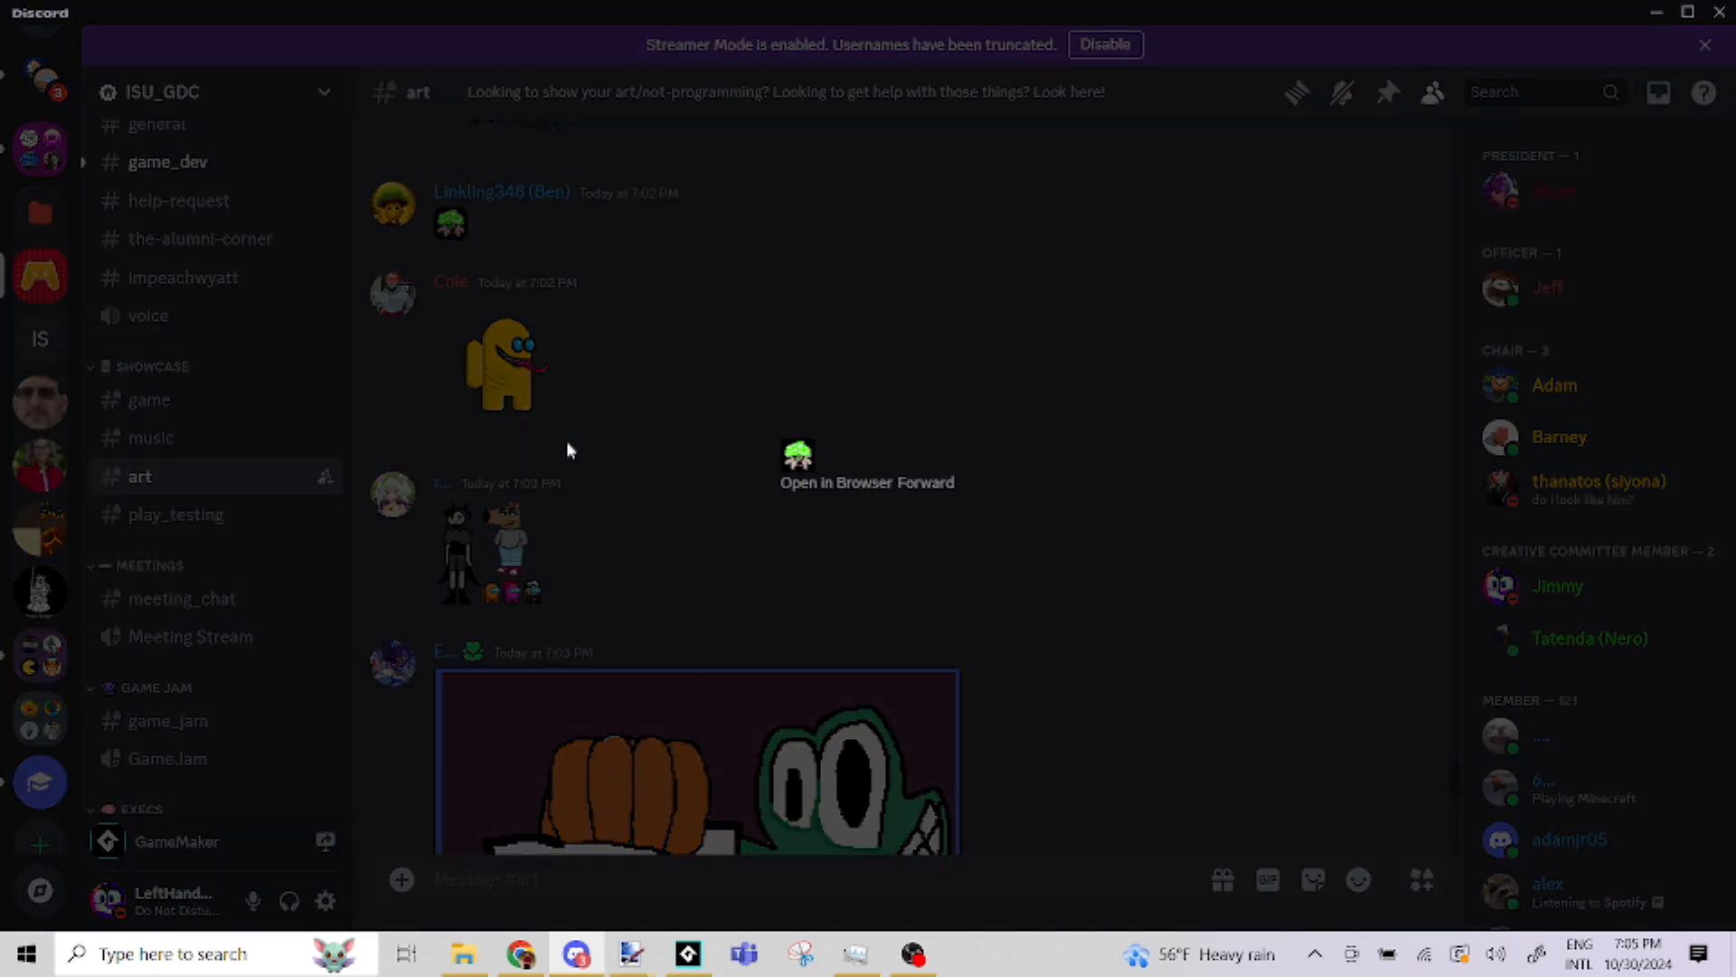
pyautogui.click(829, 486)
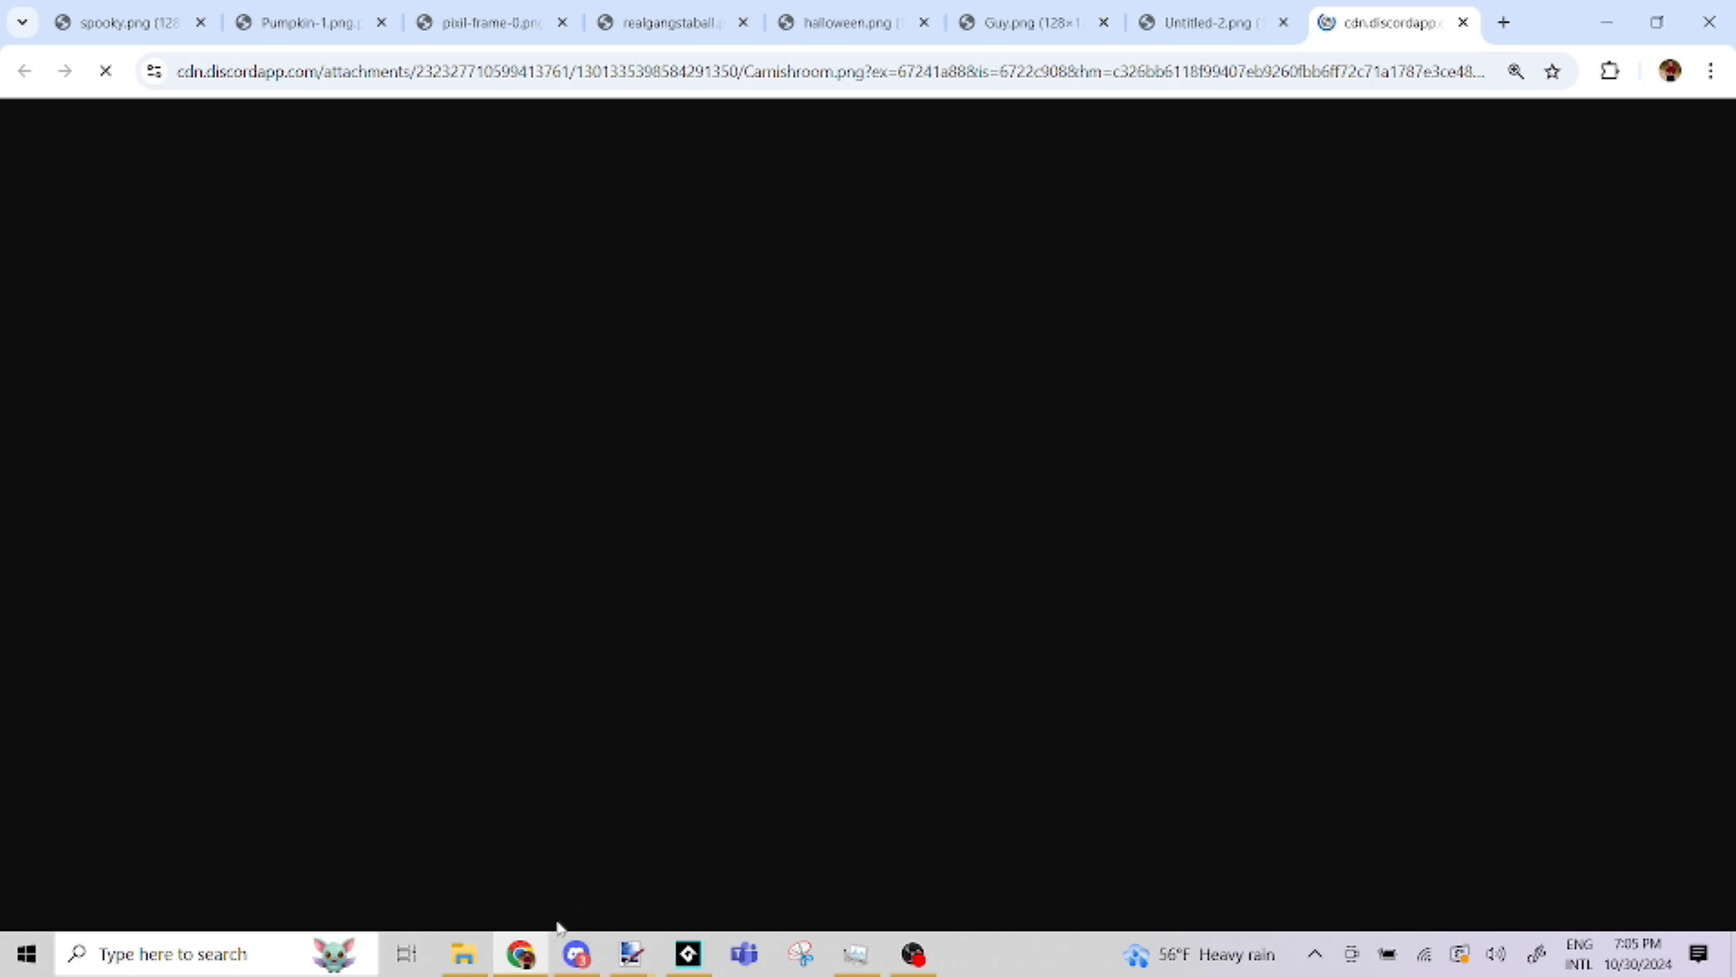
pyautogui.click(576, 954)
pyautogui.click(639, 534)
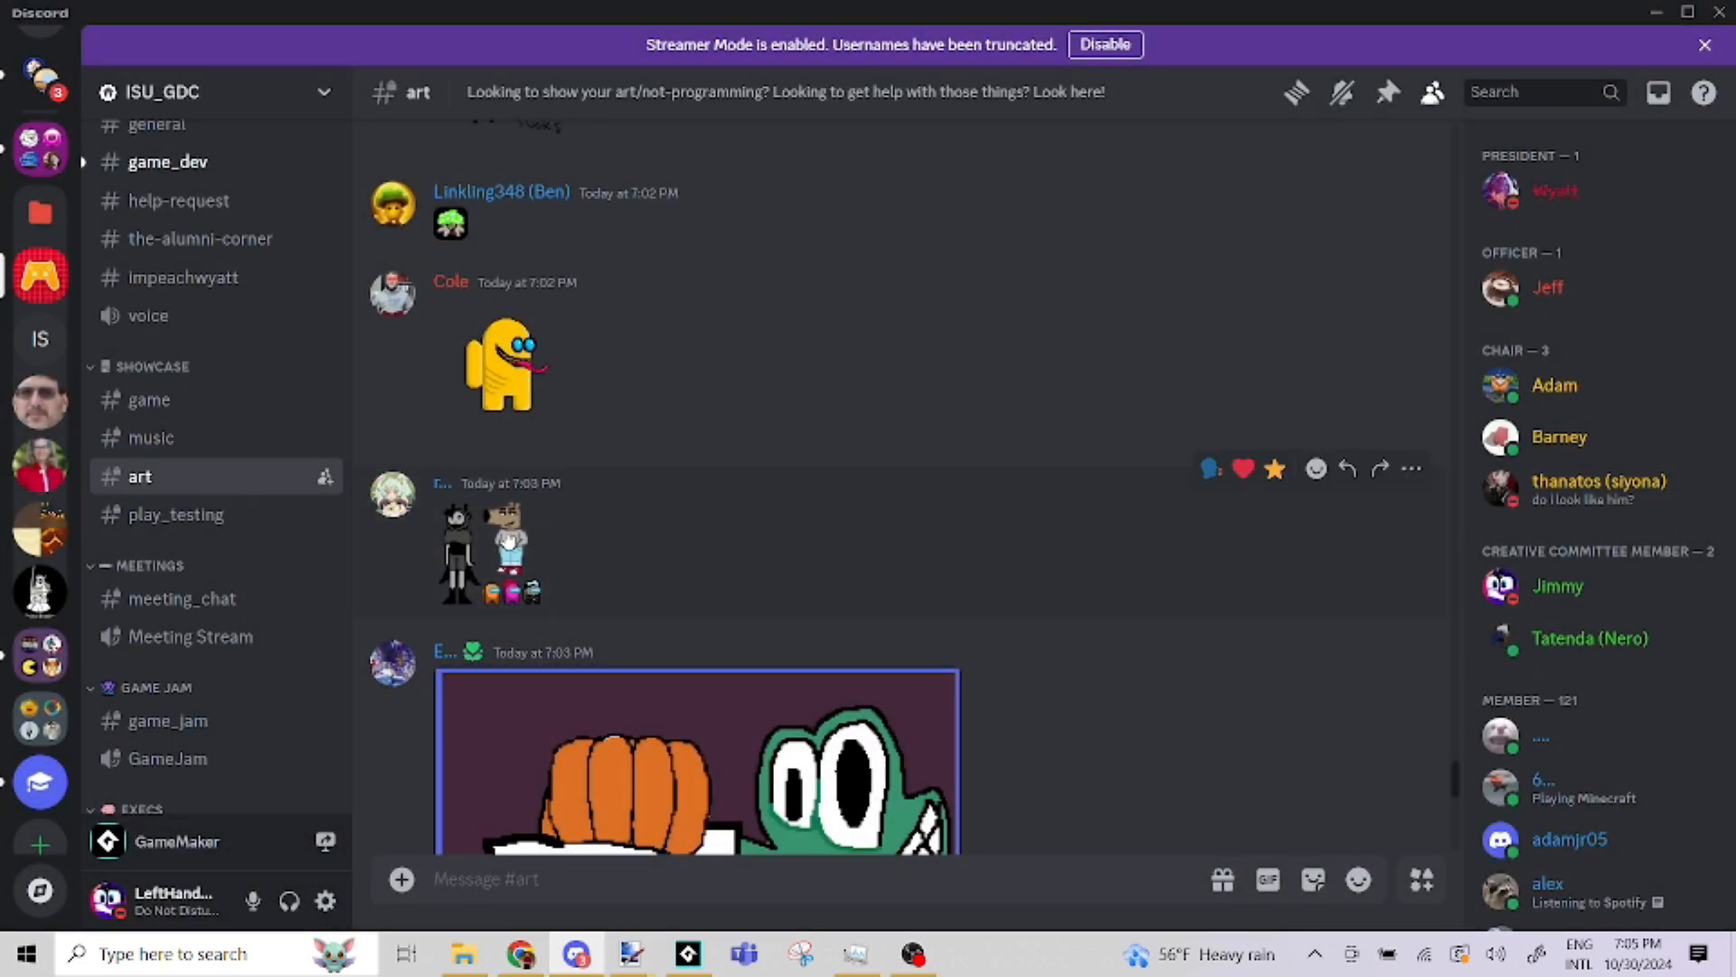
# Open the drawing of two standing characters with three small crewmates in the browser, and return to Discord
pyautogui.click(488, 541)
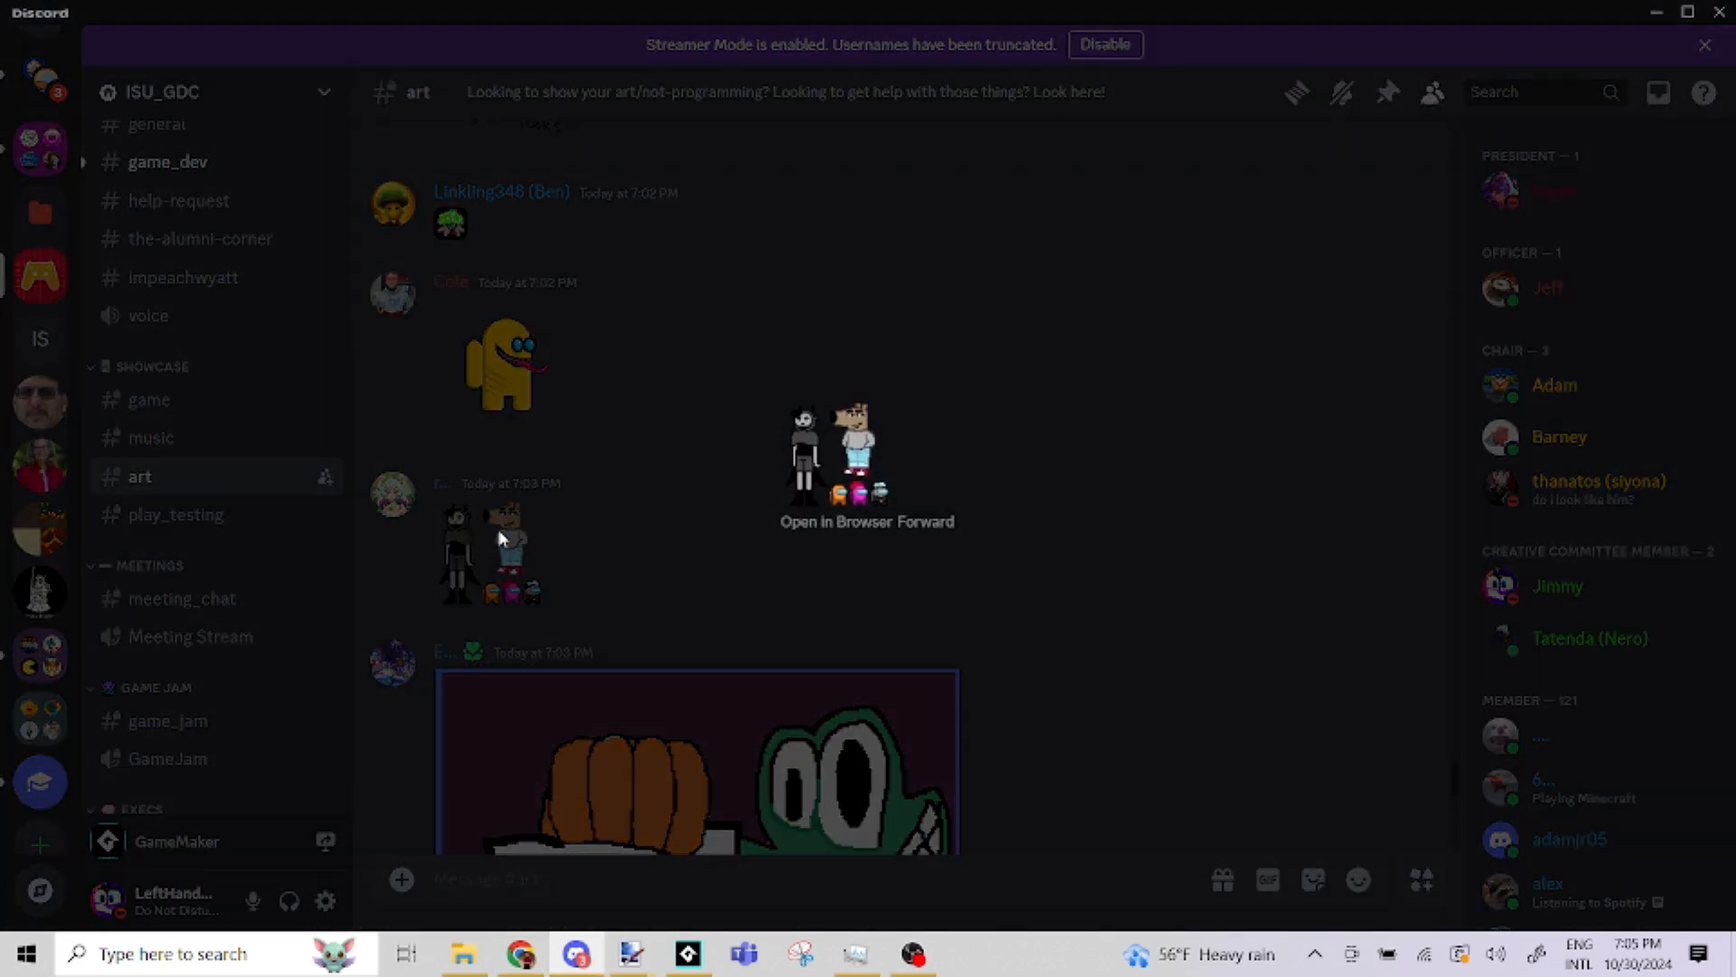
pyautogui.click(811, 528)
pyautogui.click(576, 954)
pyautogui.click(680, 547)
# Open the "8 pages!" drawing of the grinning green character in the browser, and return to Discord's art channel
pyautogui.scroll(-5, 625, 423)
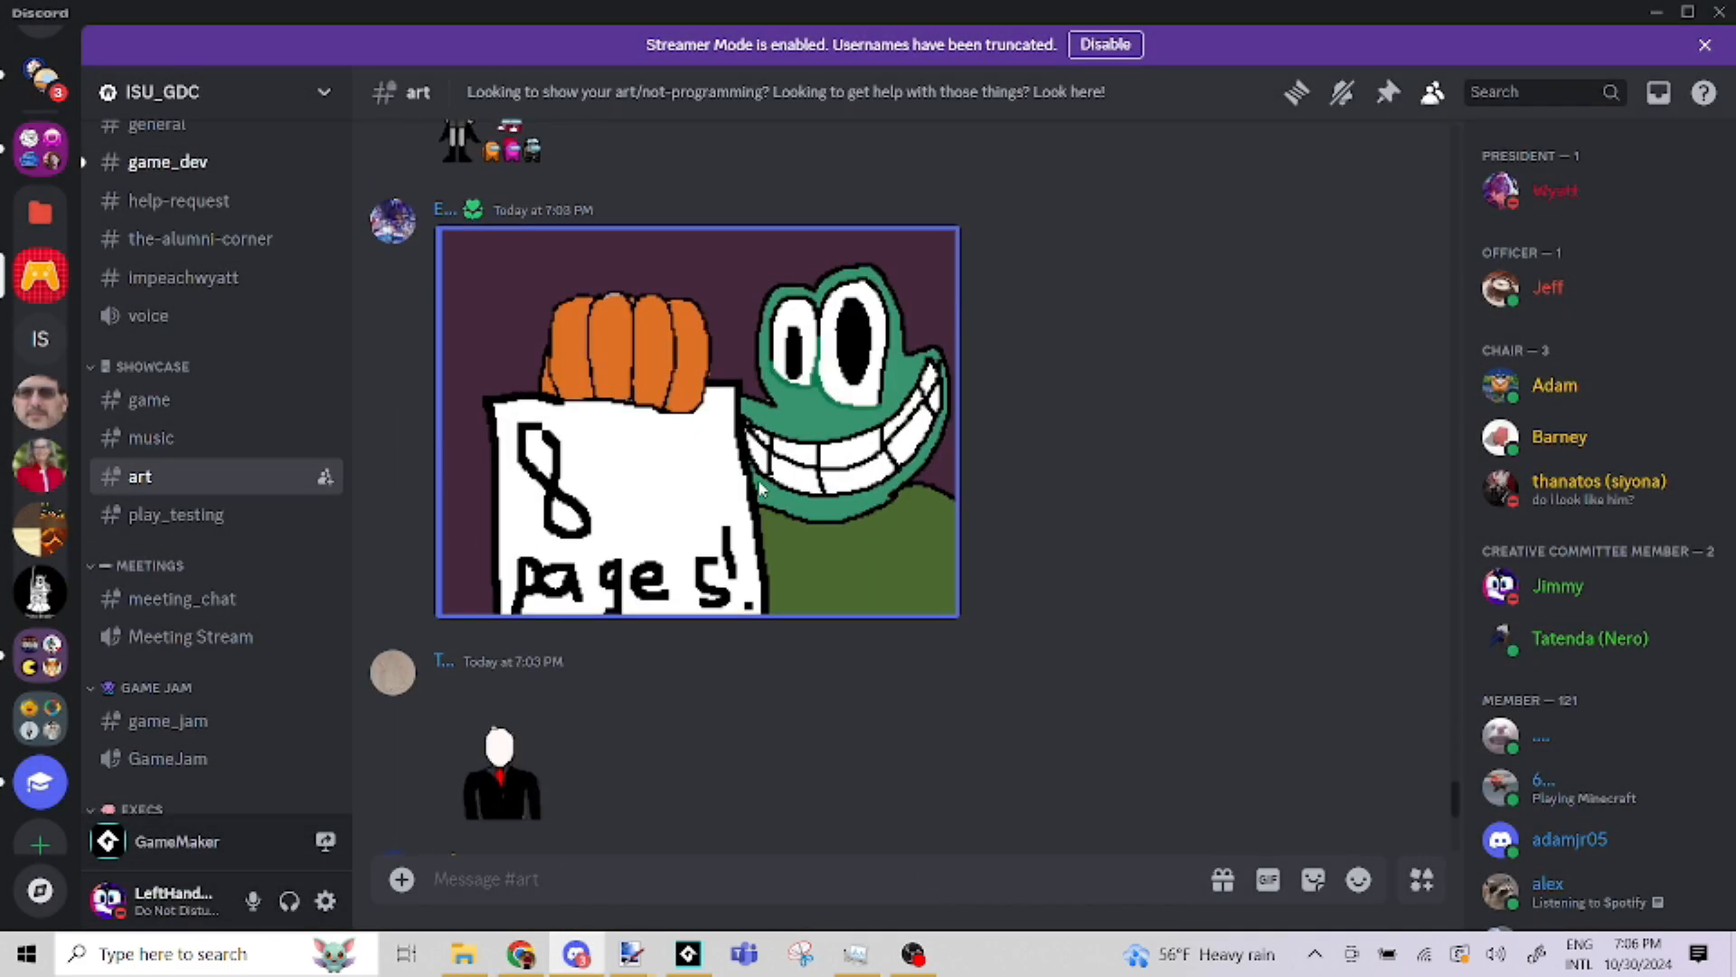
pyautogui.click(626, 423)
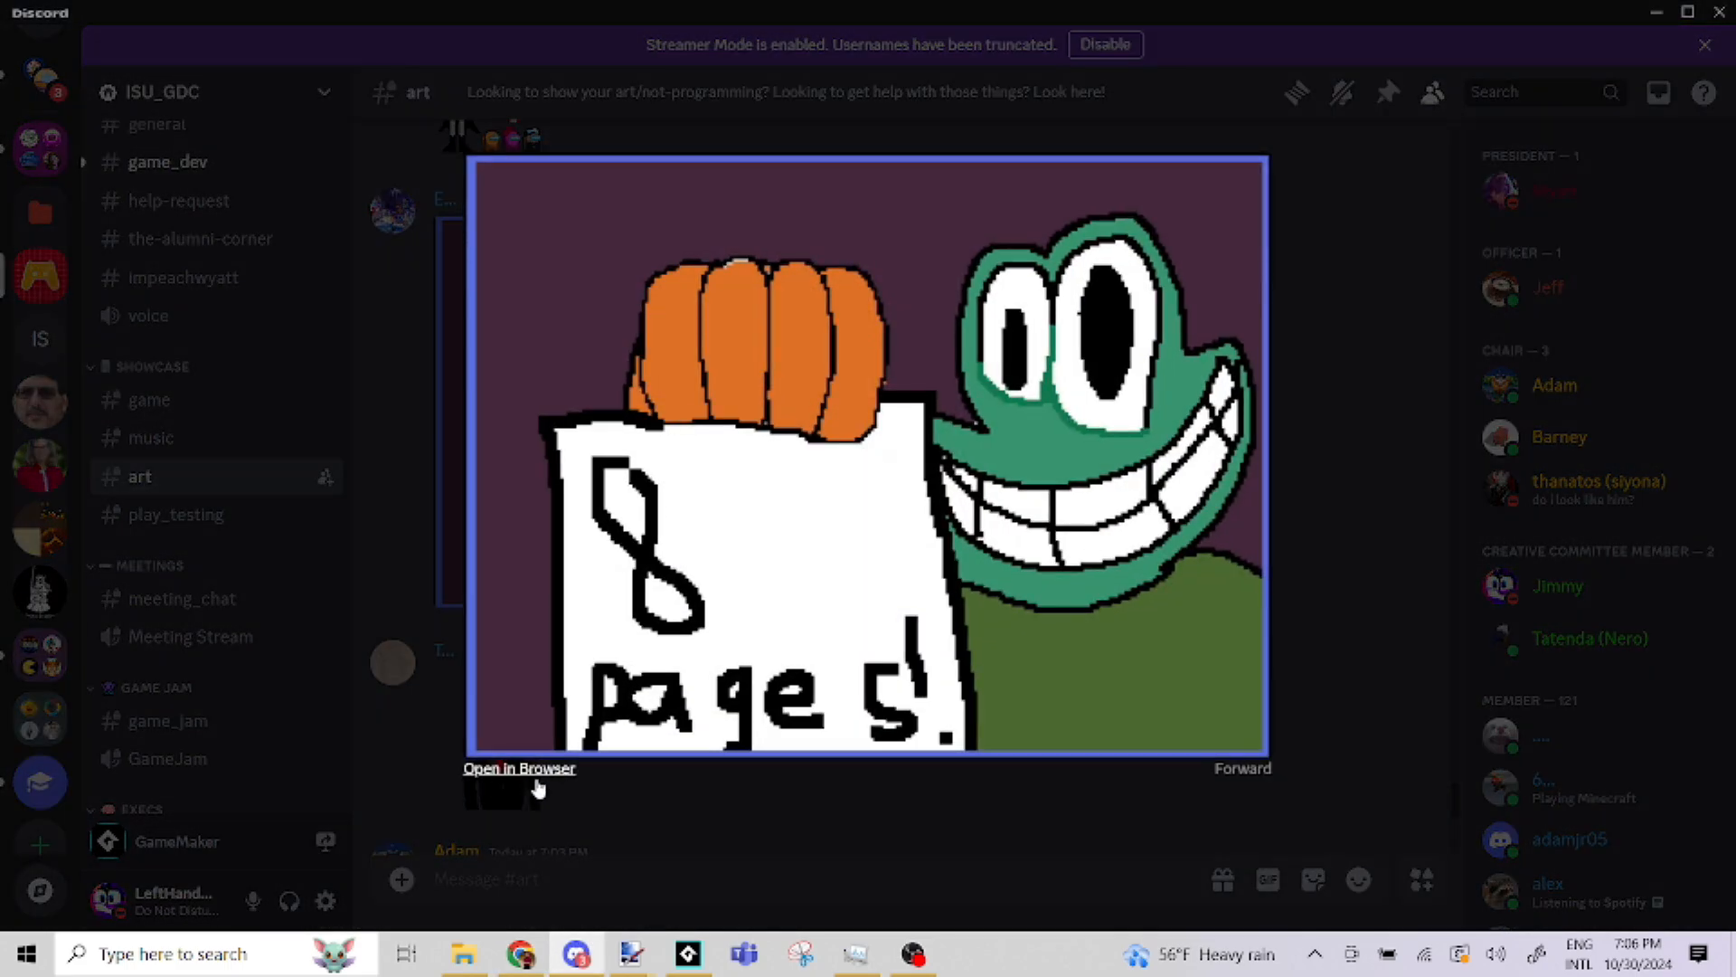
pyautogui.click(581, 948)
pyautogui.click(588, 945)
pyautogui.click(377, 407)
# Open the faceless figure in a black suit and red tie in the browser, and return to Discord's art channel
pyautogui.scroll(-5, 434, 485)
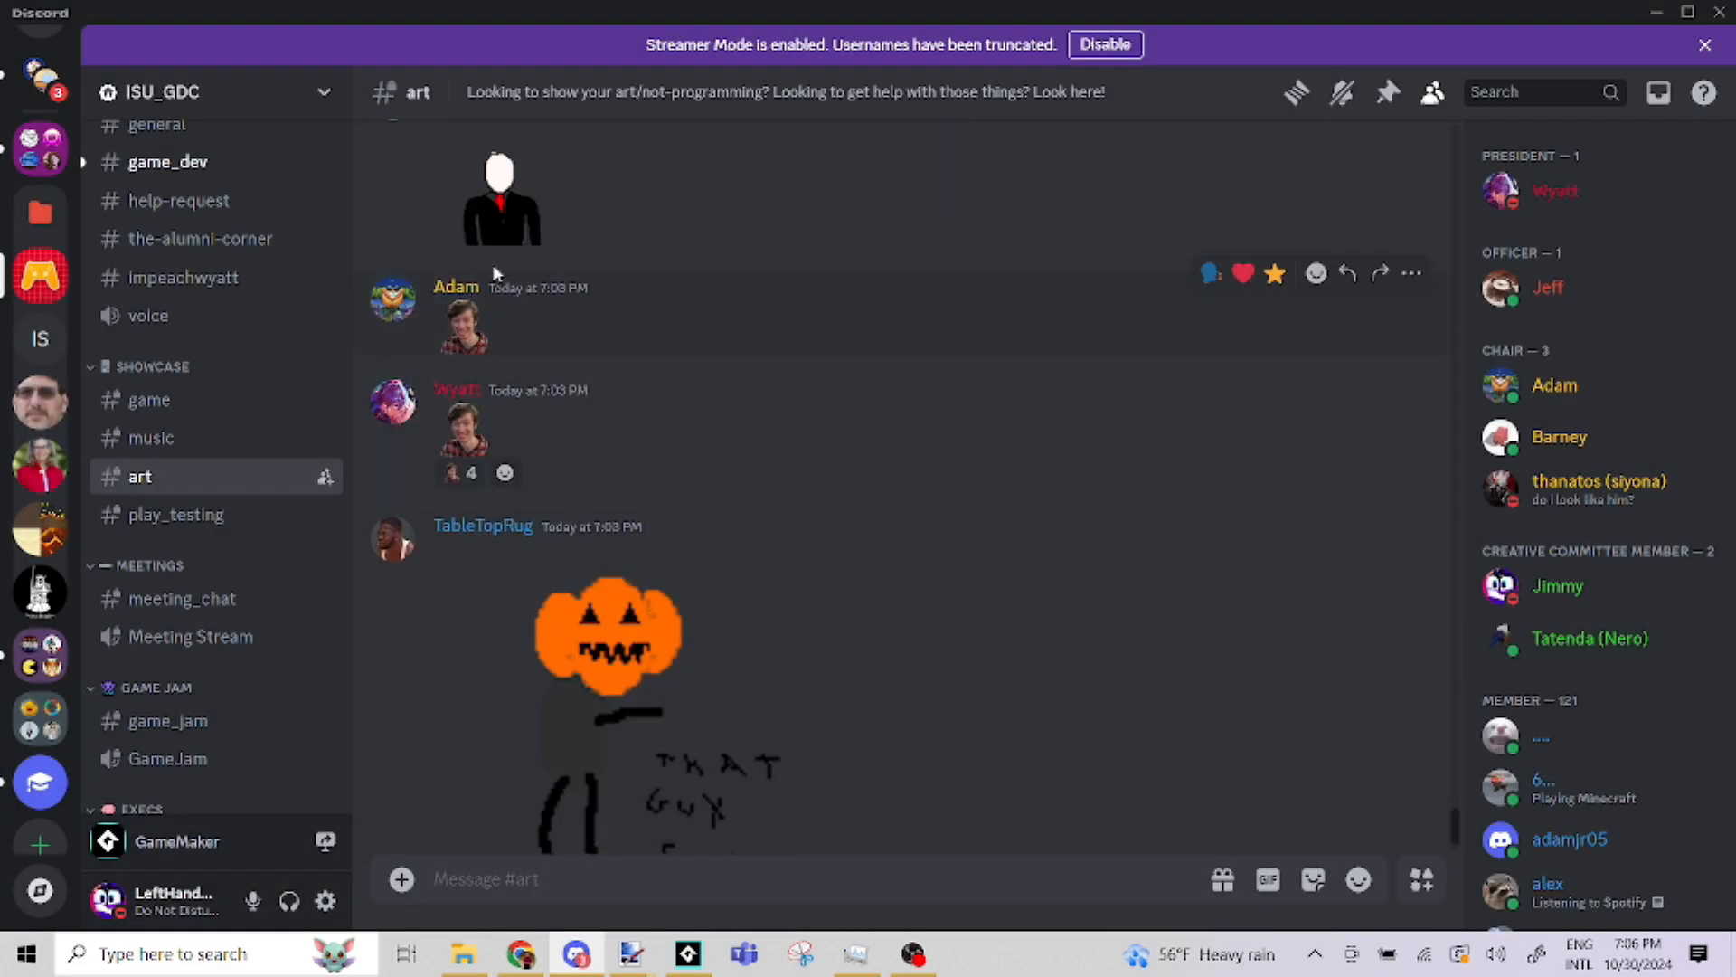
pyautogui.click(497, 221)
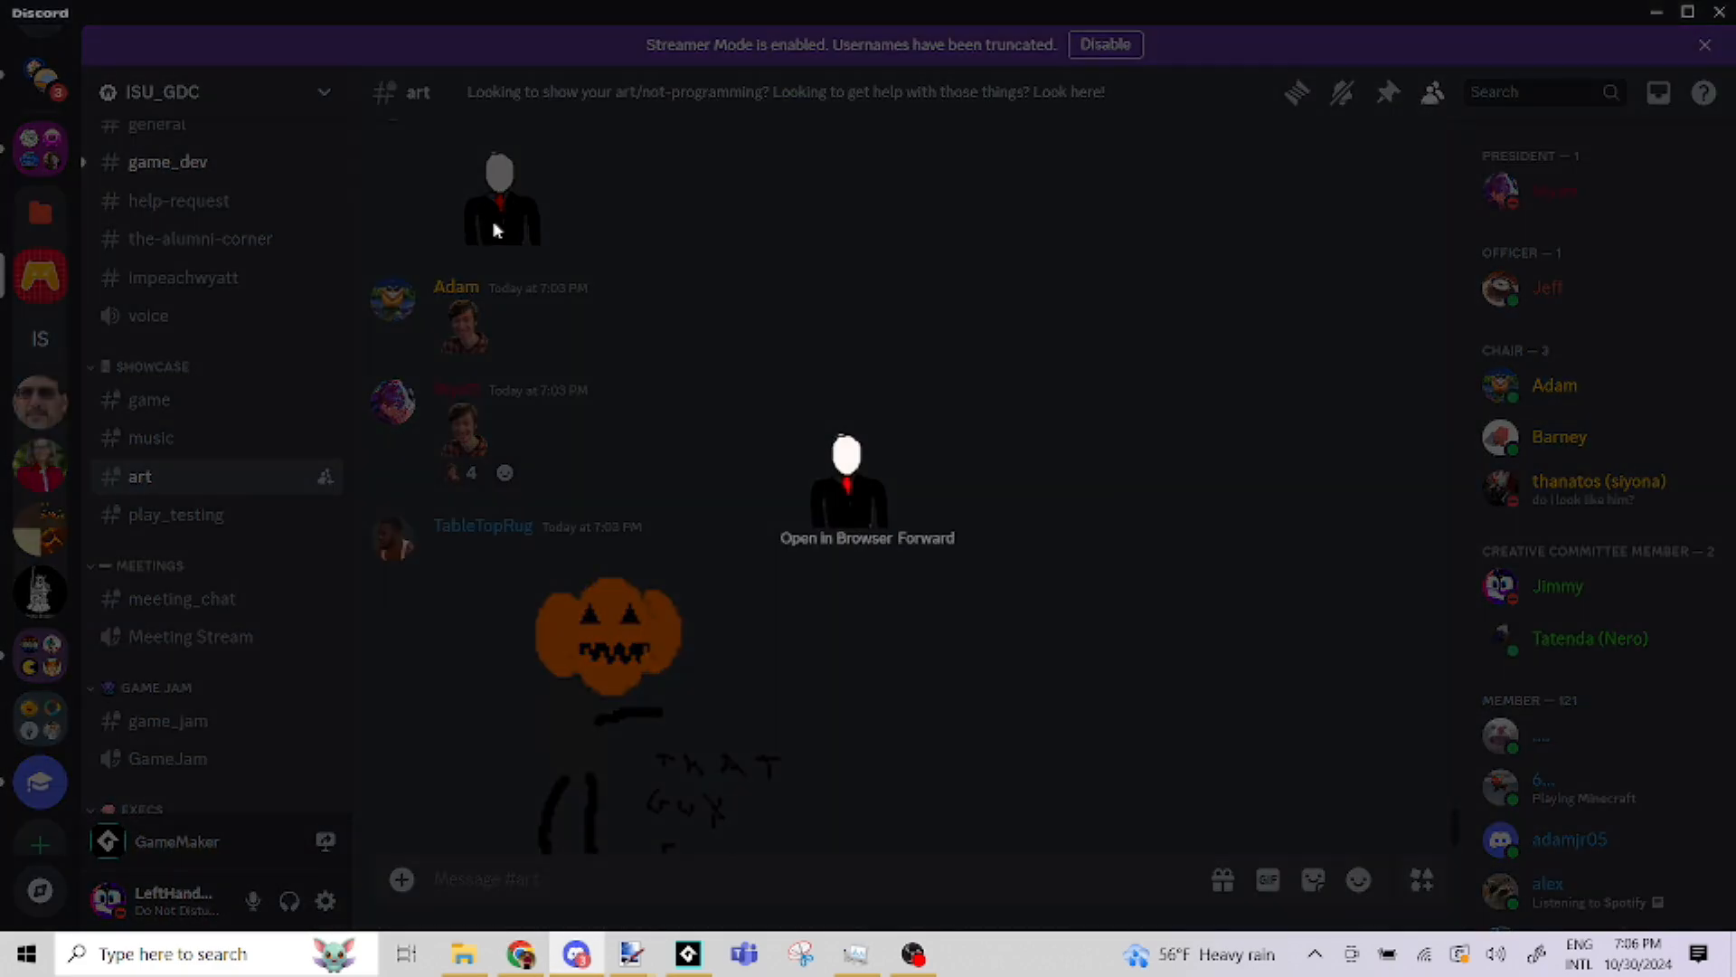
pyautogui.click(818, 542)
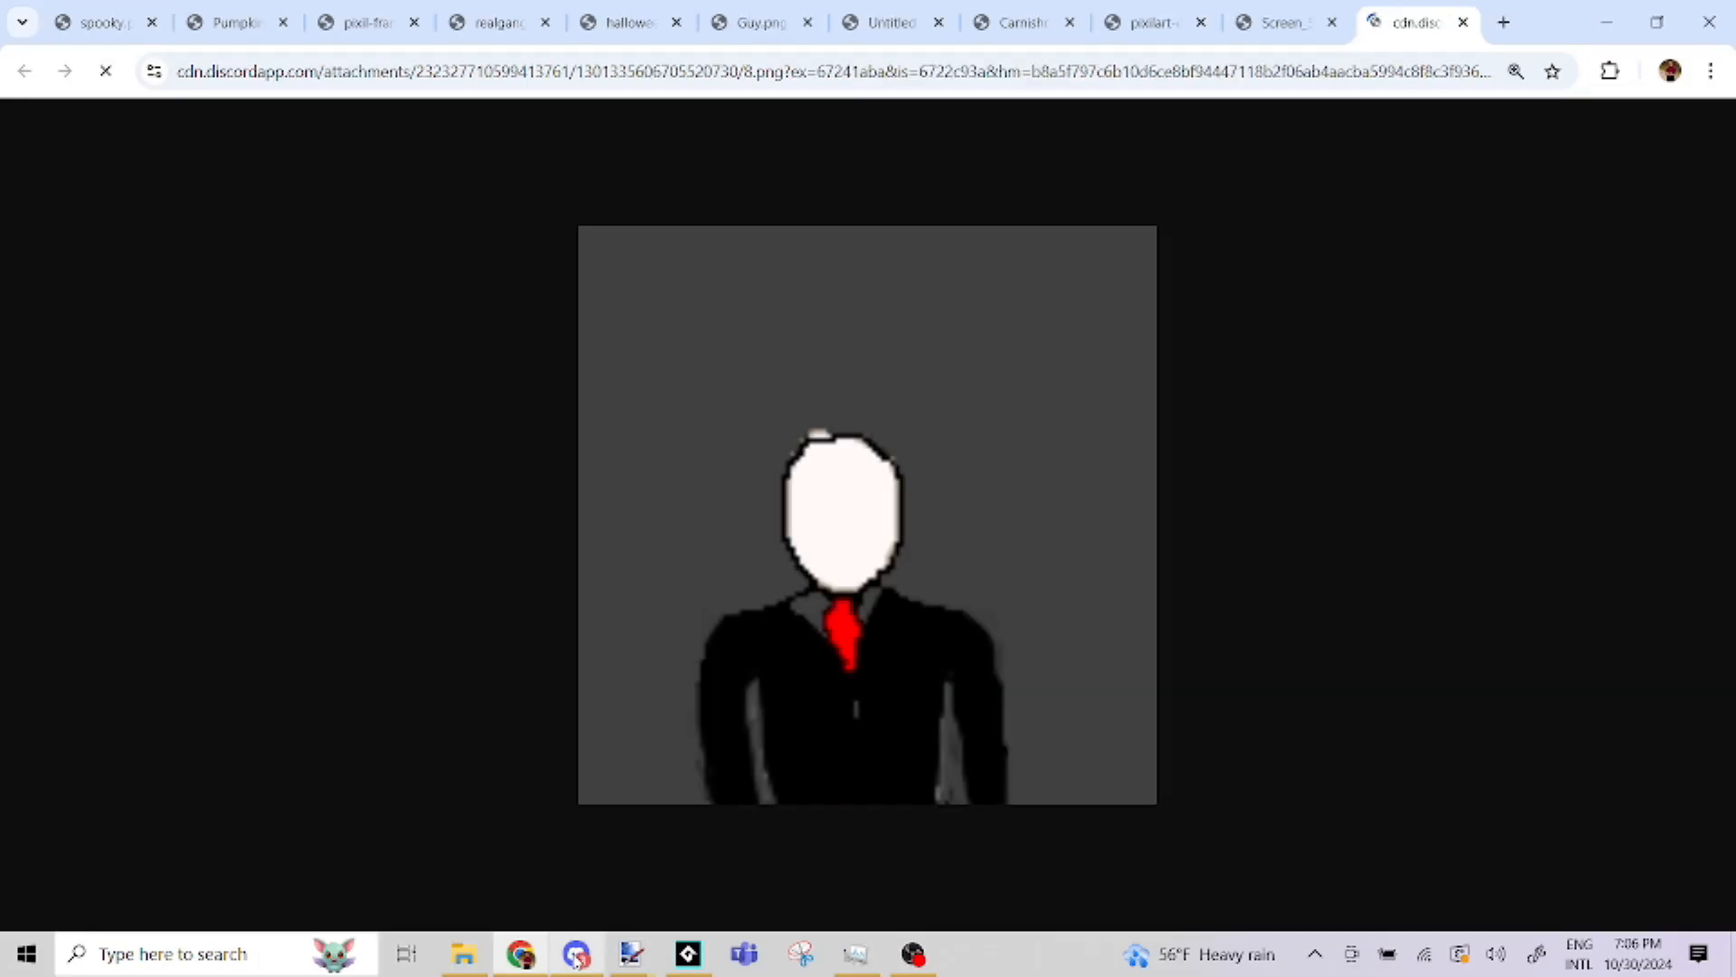
pyautogui.click(576, 954)
pyautogui.click(600, 656)
pyautogui.click(588, 664)
pyautogui.click(480, 643)
# Check the details of the portrait emojis posted above the enlarged pumpkin-headed figure drawing
pyautogui.scroll(-2, 495, 643)
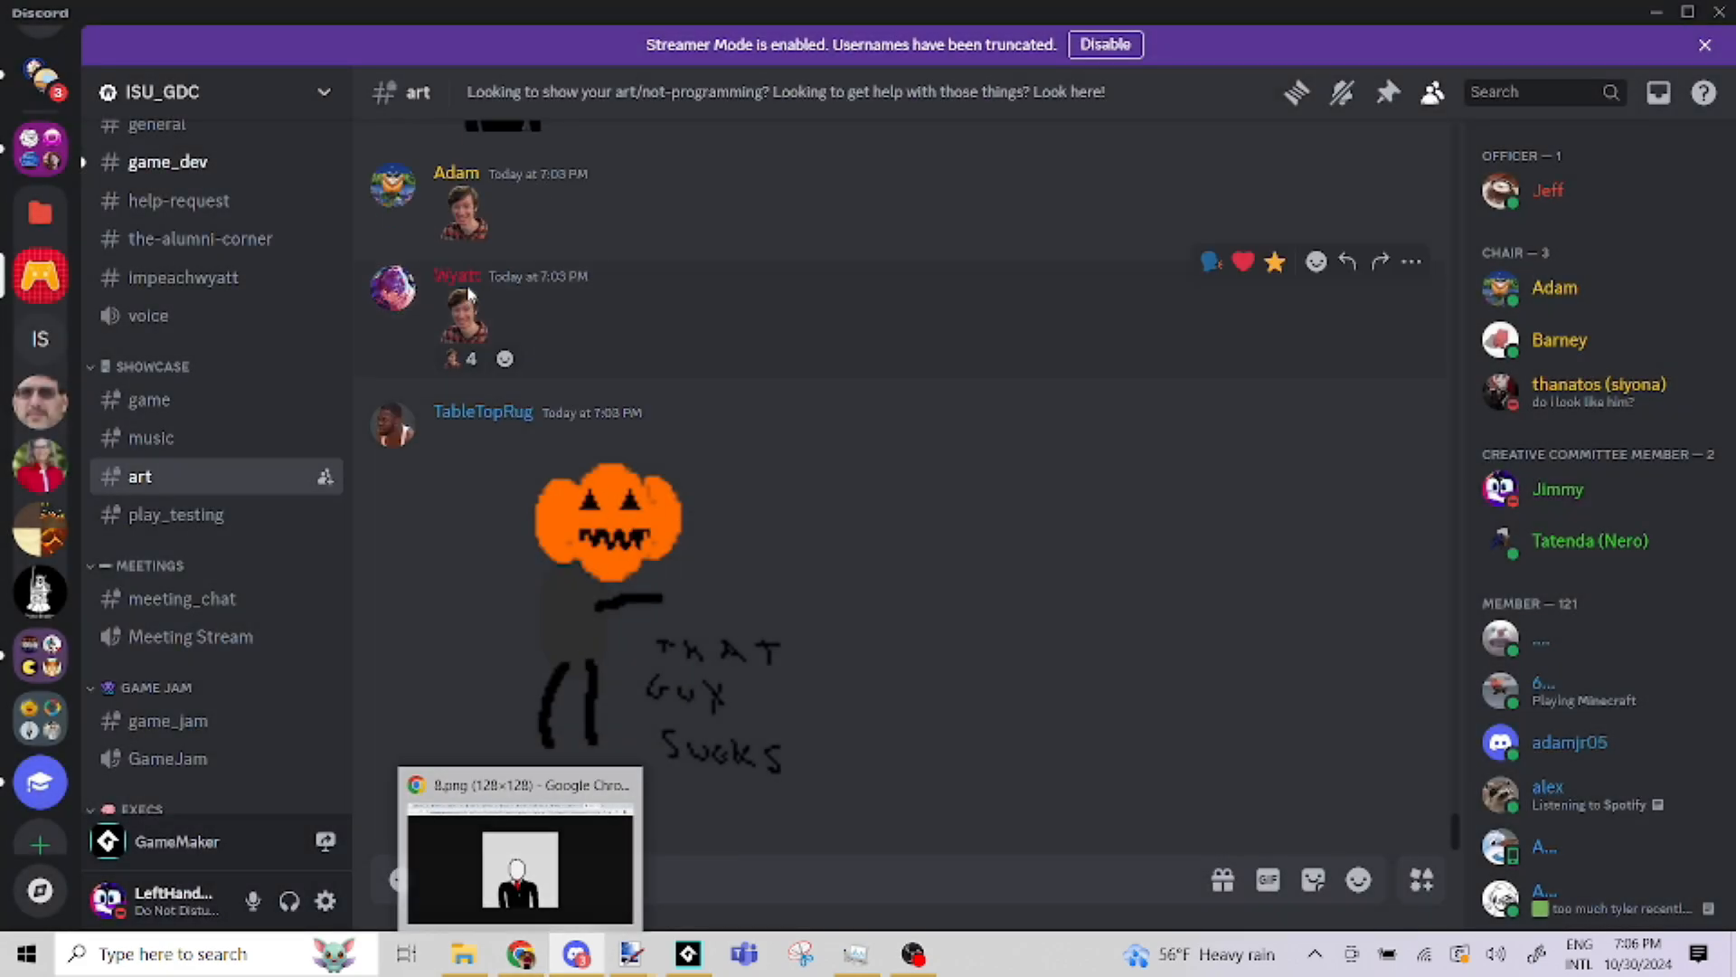
pyautogui.click(464, 316)
pyautogui.click(533, 628)
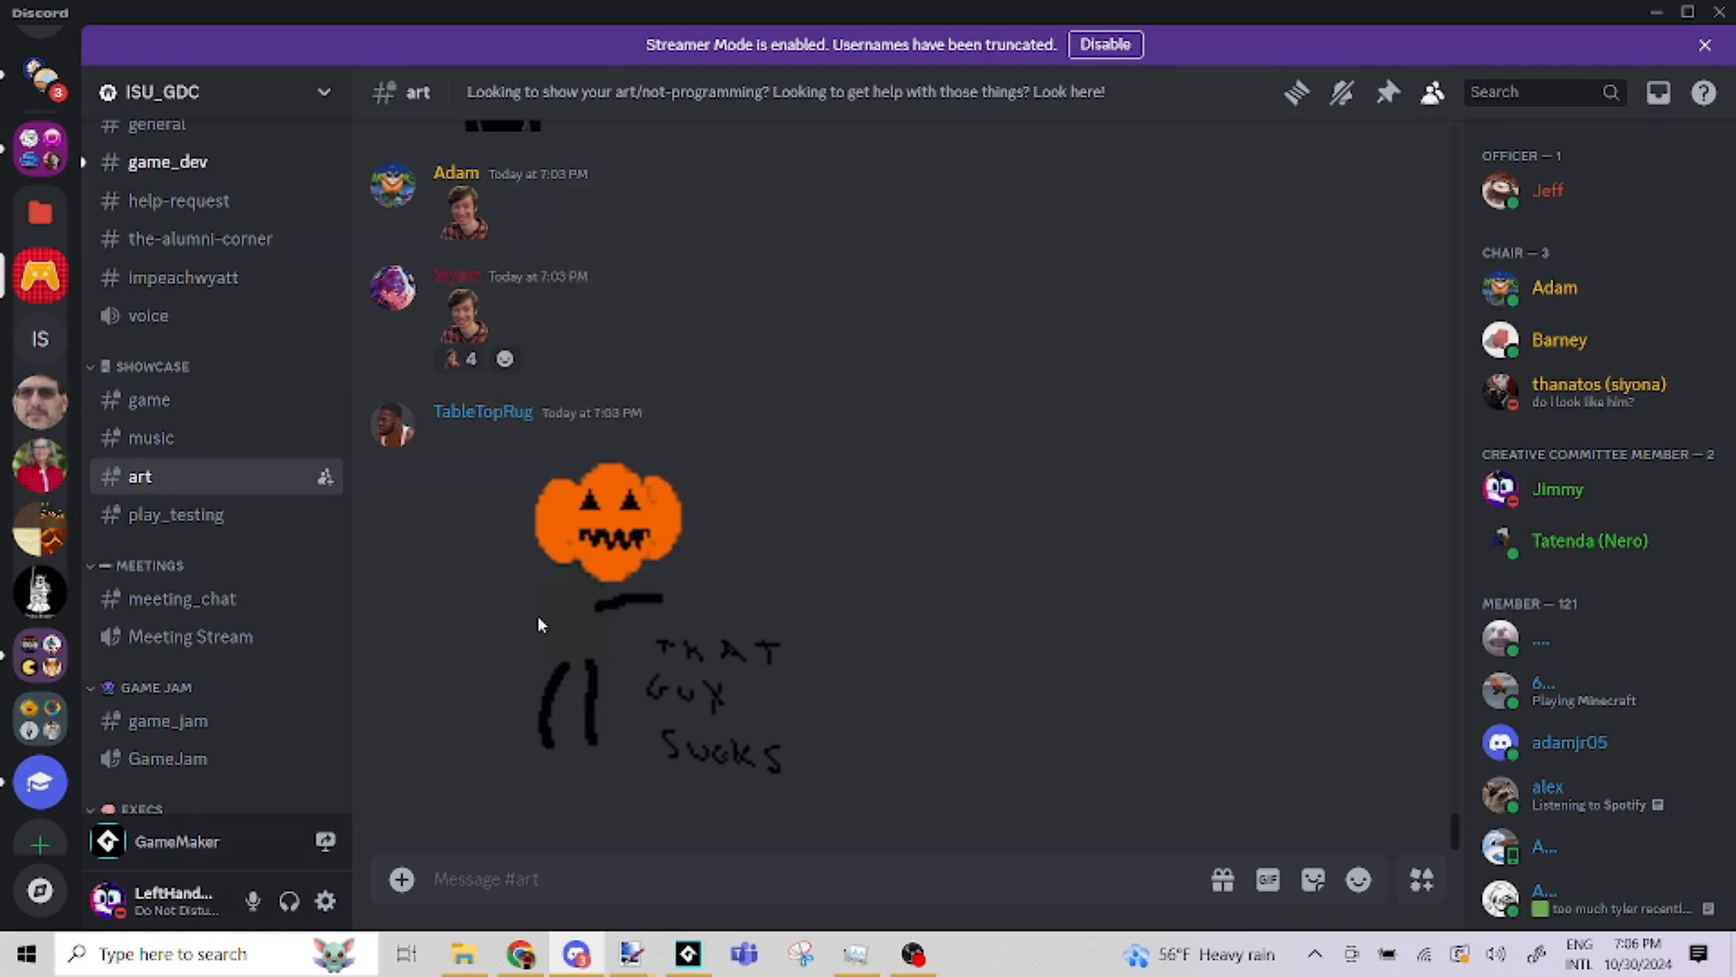
pyautogui.click(557, 609)
pyautogui.click(475, 644)
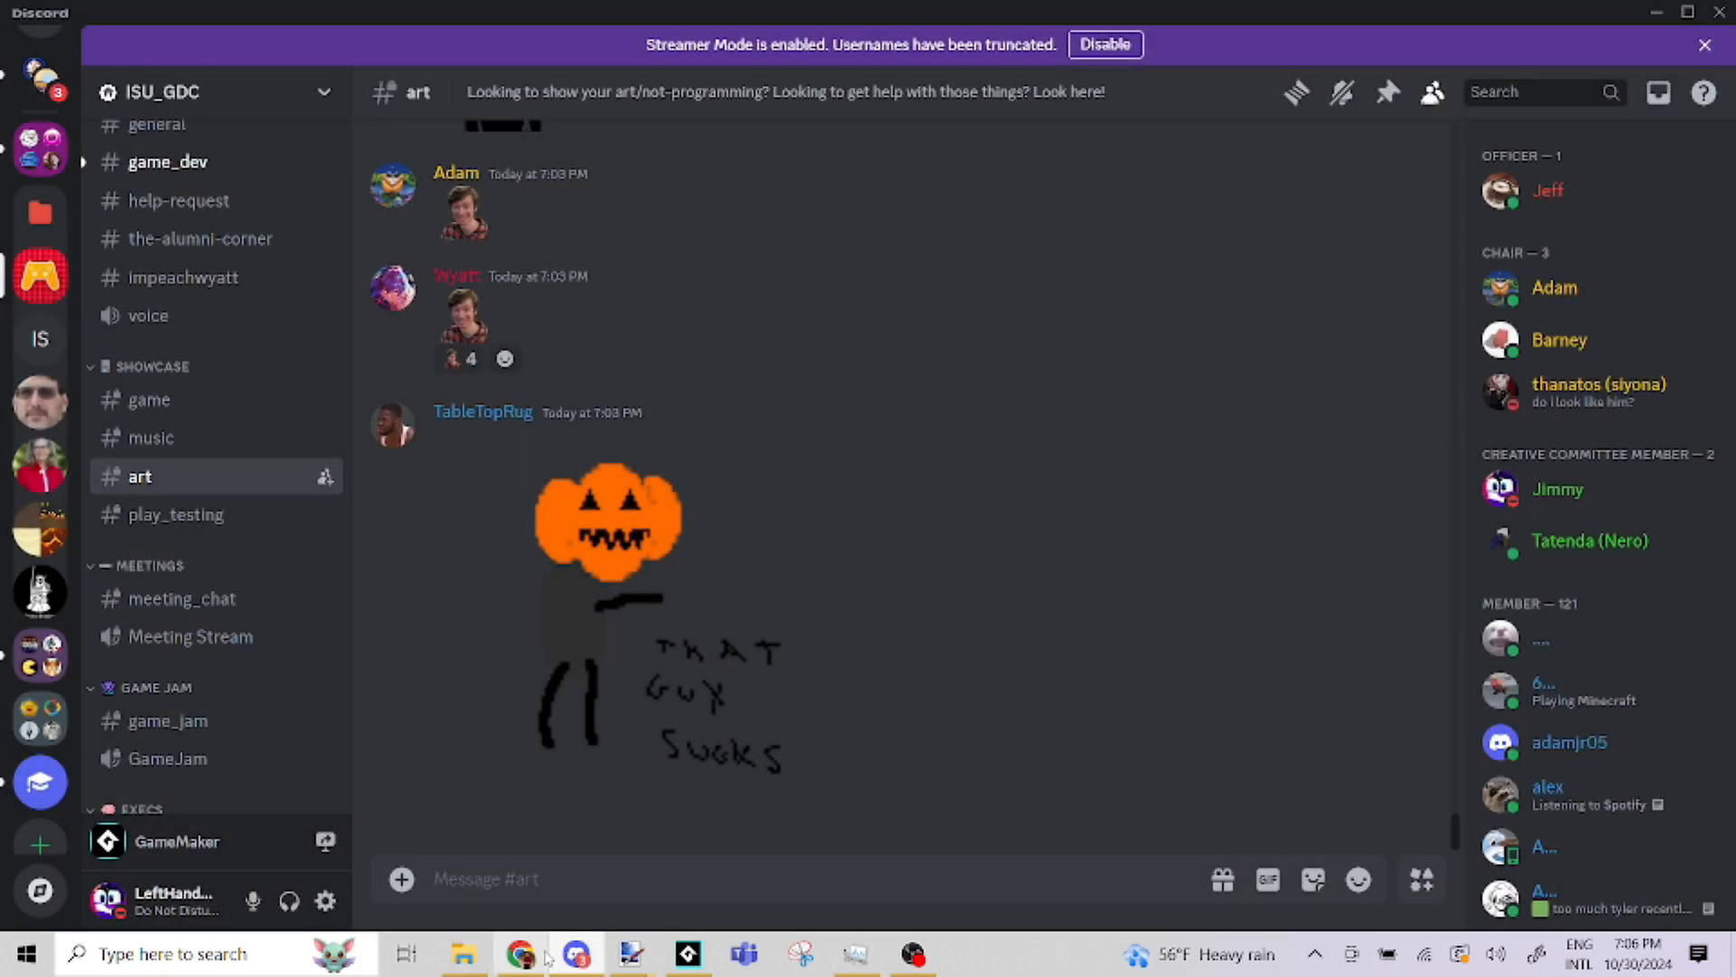
pyautogui.click(454, 322)
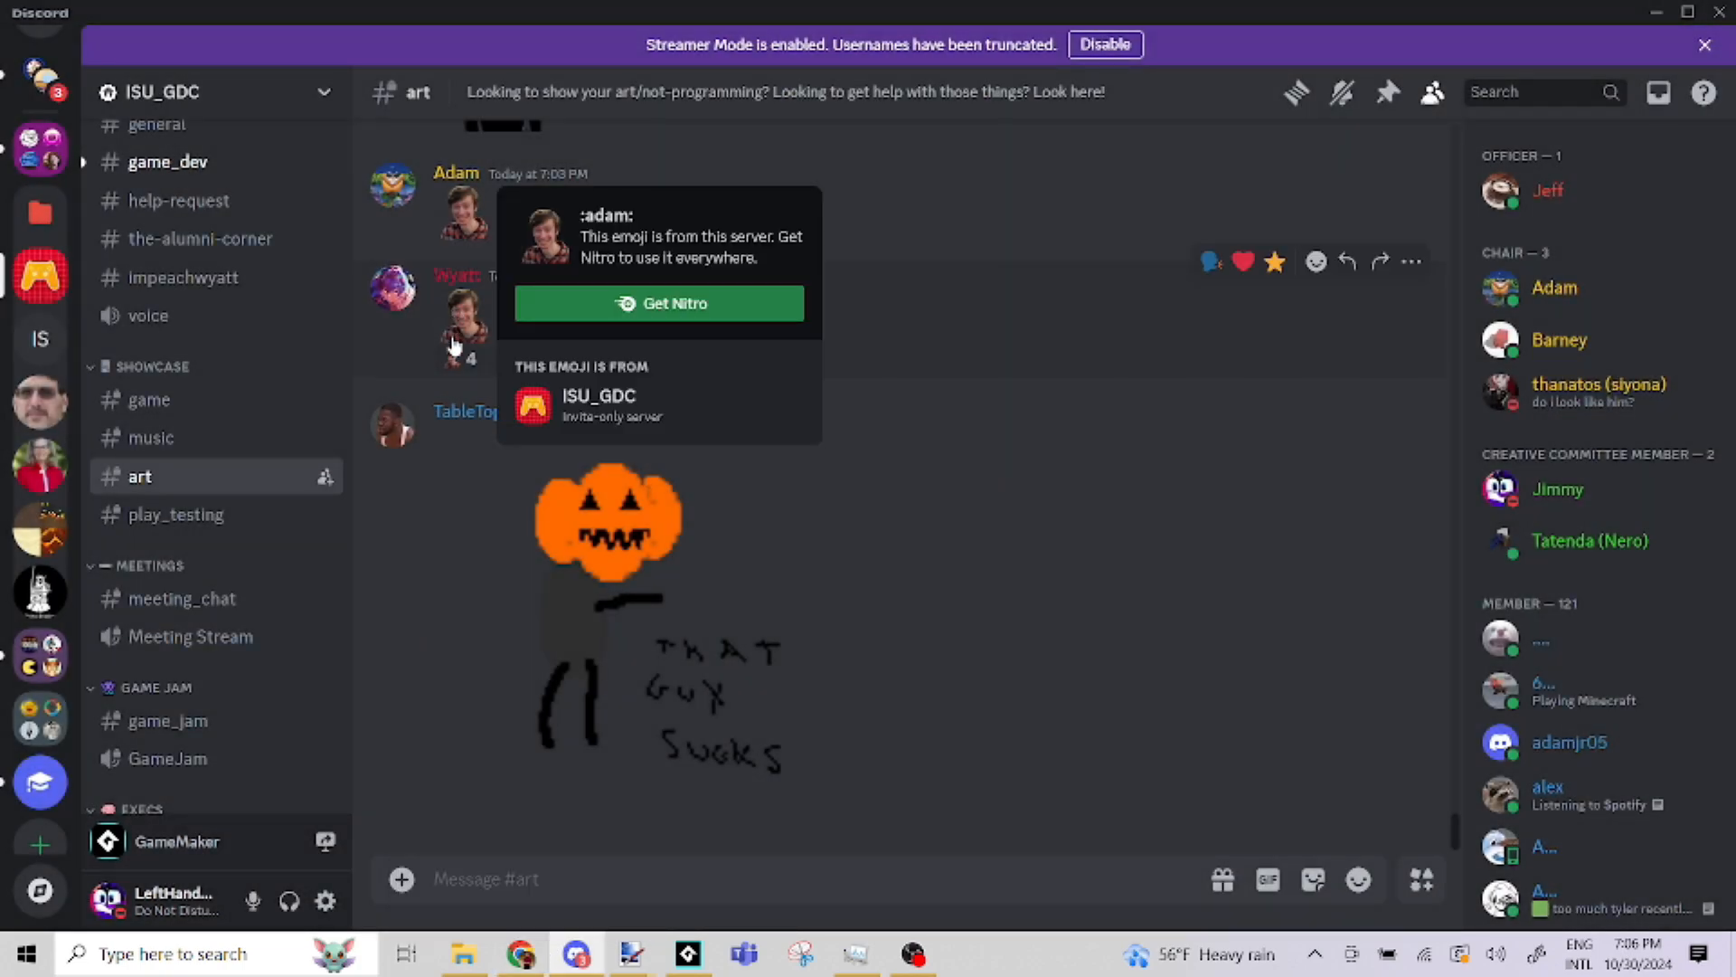
pyautogui.click(442, 436)
pyautogui.click(420, 491)
pyautogui.click(454, 231)
# Go back to the earlier portrait photo post in the art channel and open the image in the browser
pyautogui.scroll(3, 953, 334)
pyautogui.scroll(10, 986, 373)
pyautogui.scroll(10, 949, 423)
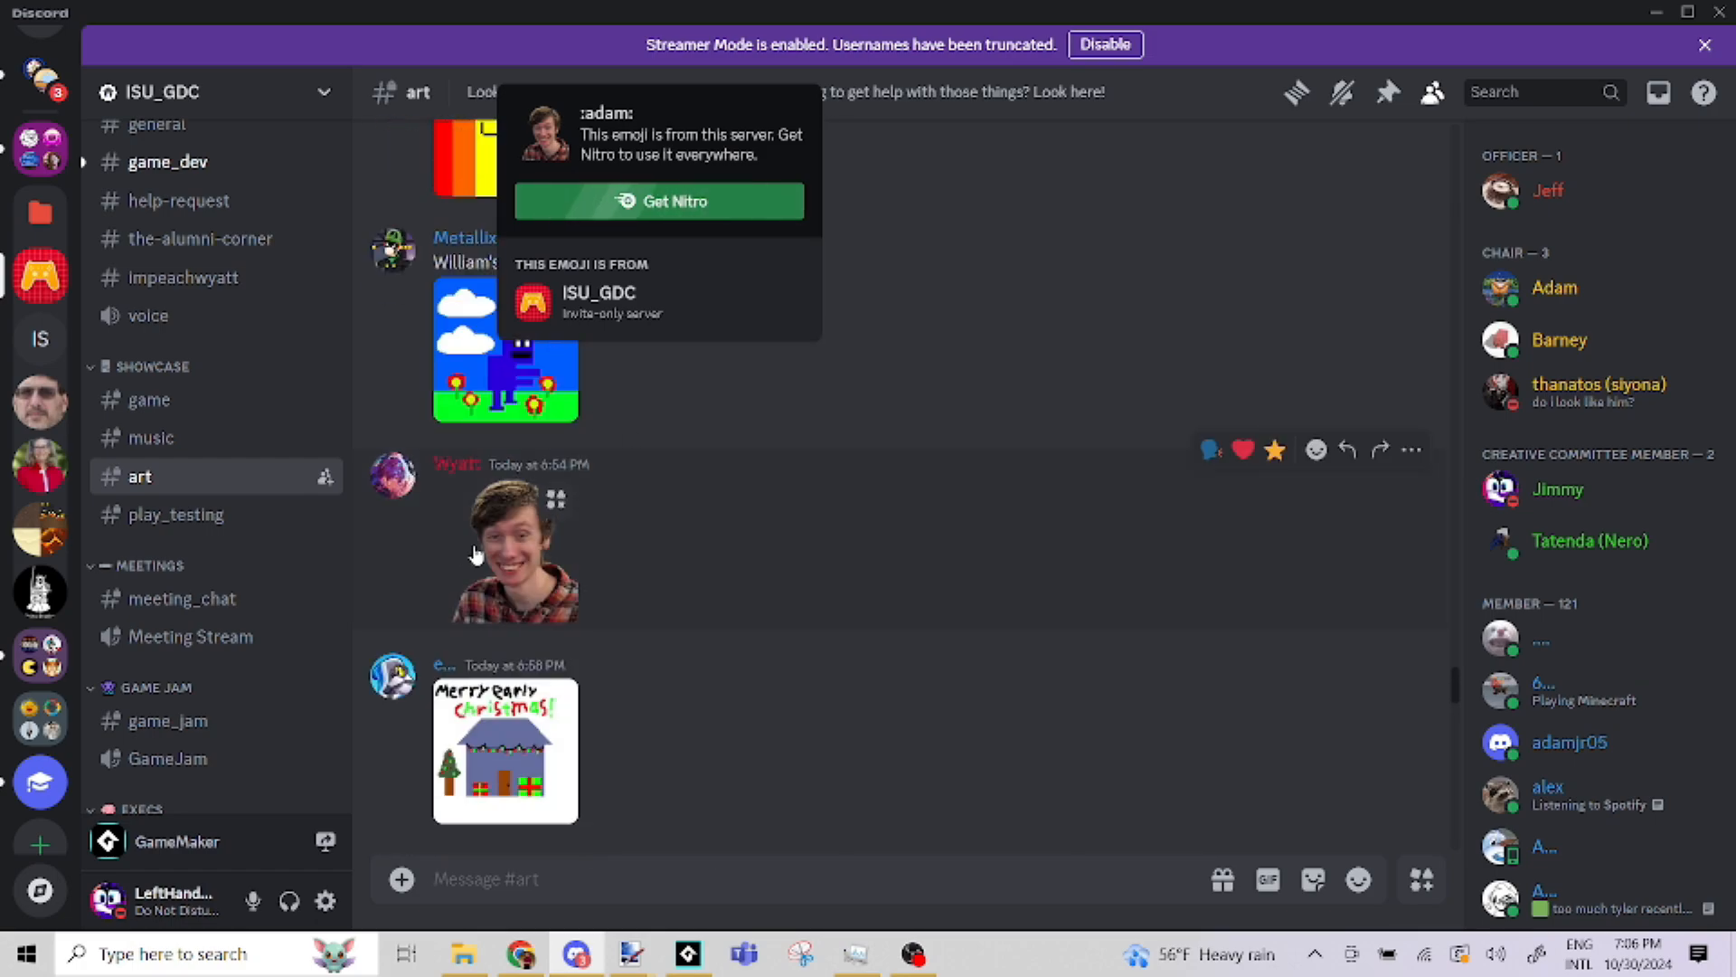
pyautogui.click(476, 554)
pyautogui.click(479, 556)
pyautogui.click(807, 538)
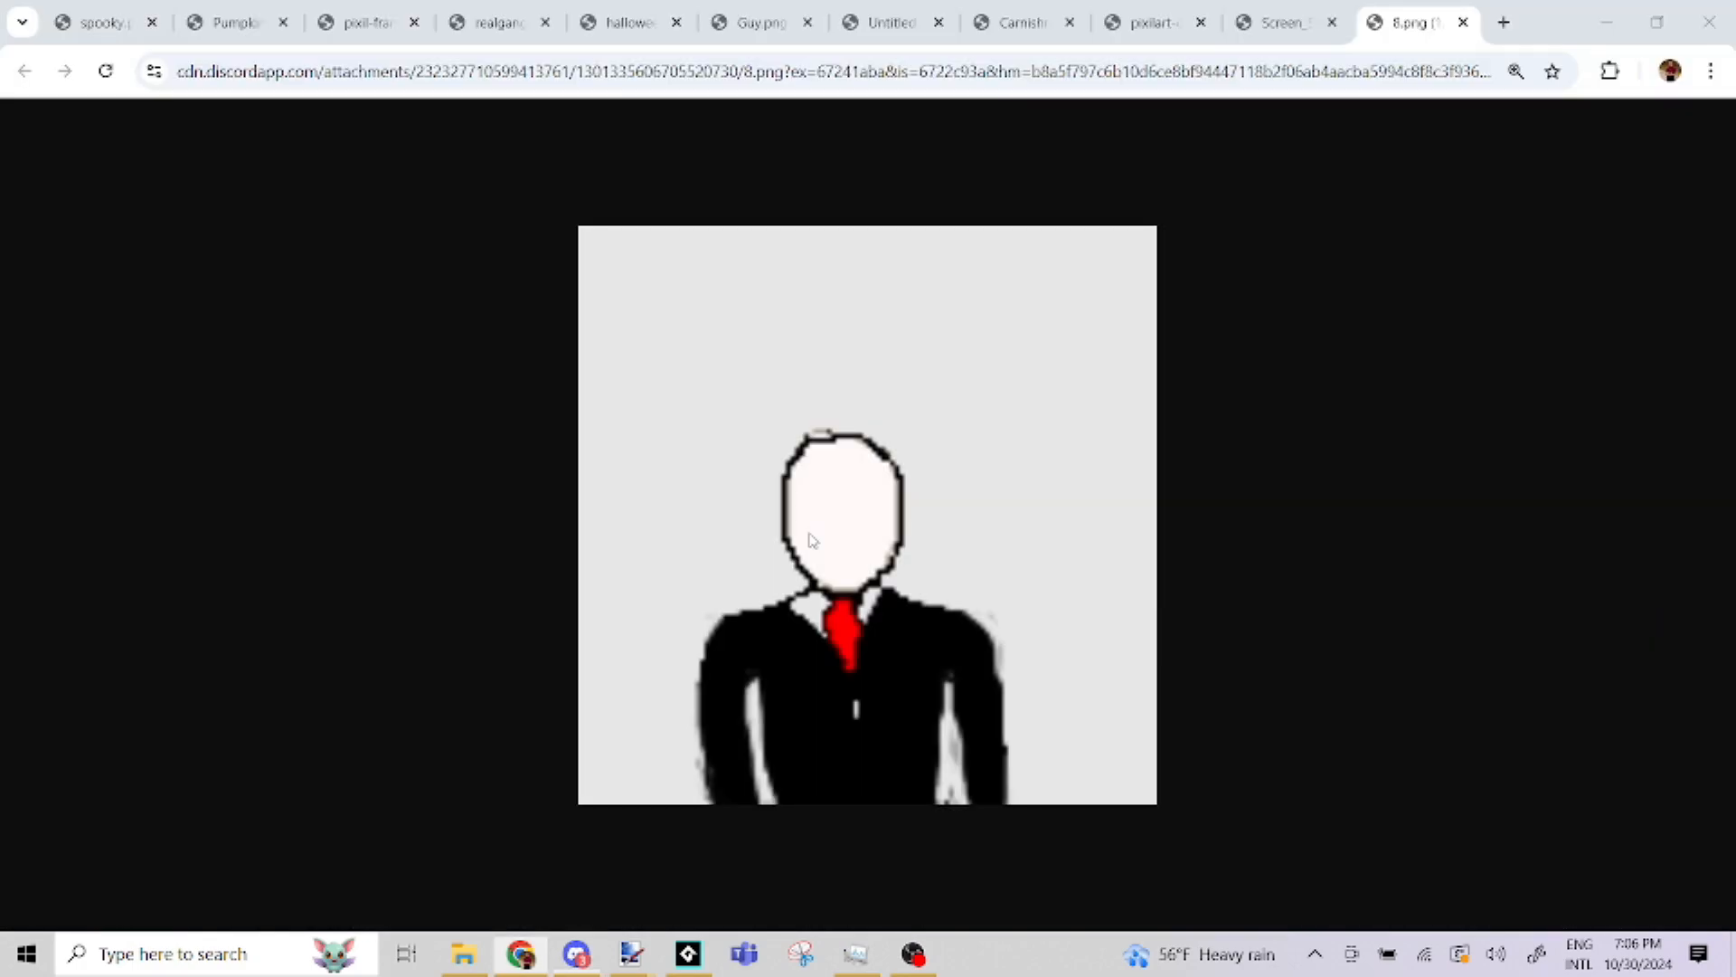
# Switch to the spooky.png browser page and examine the pumpkin-headed figure drawing
pyautogui.click(101, 23)
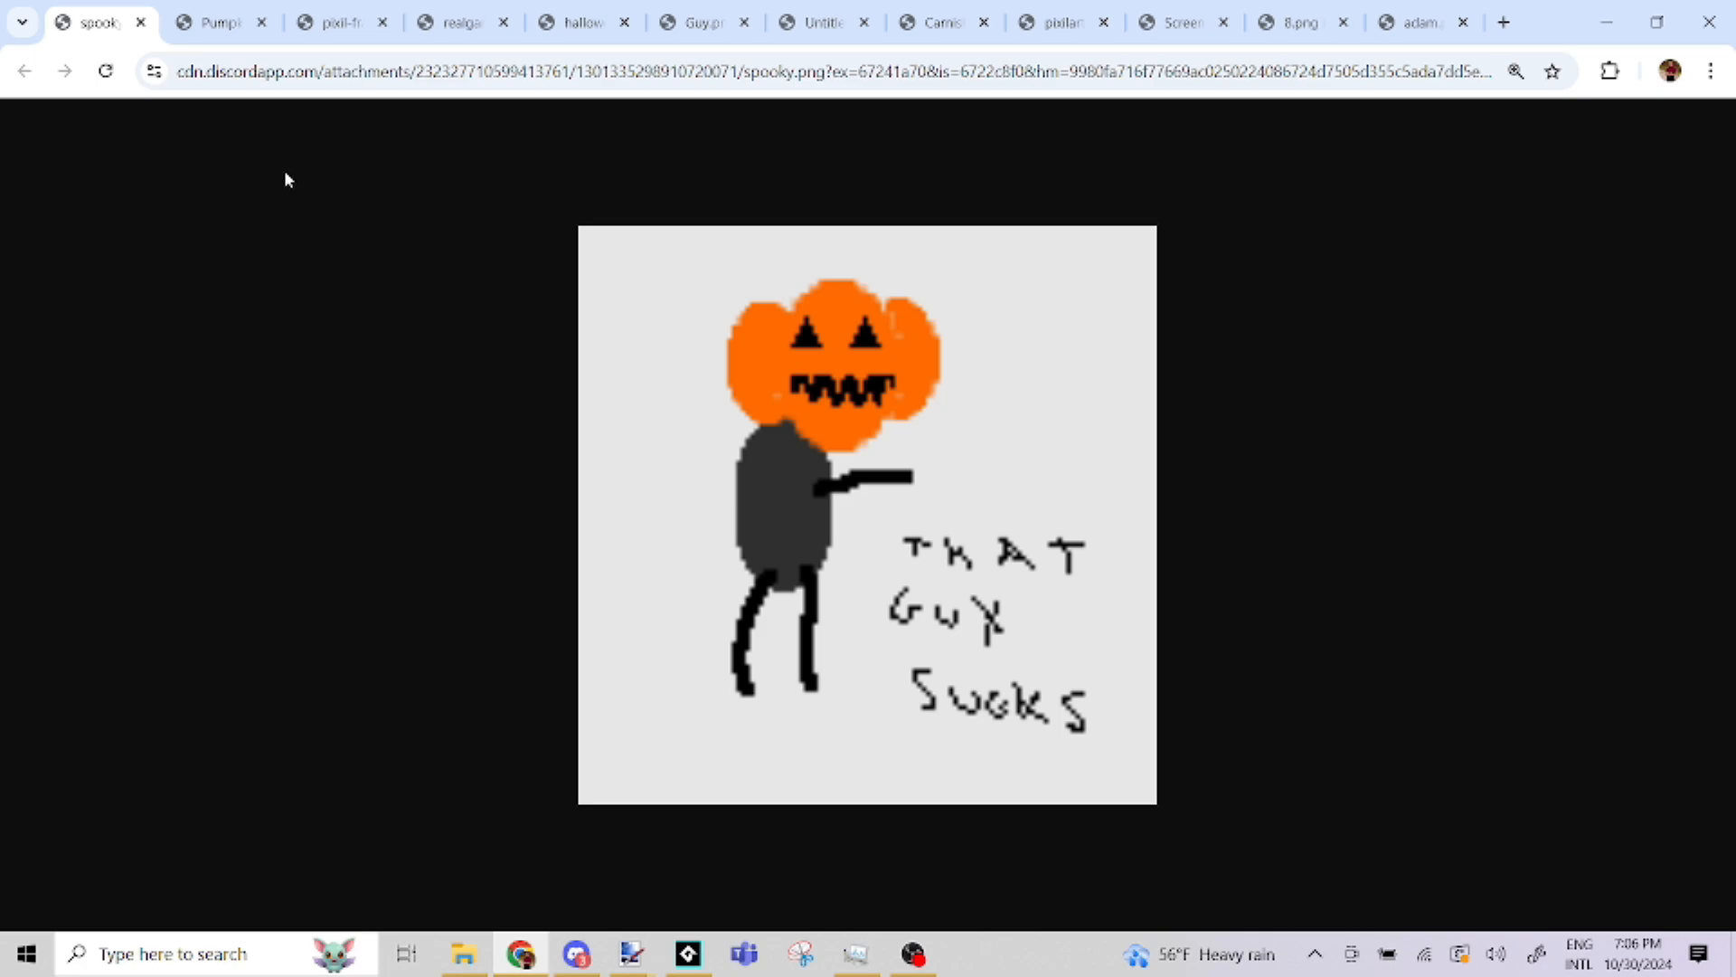
pyautogui.moveTo(196, 5)
# Review the carved pumpkin drawing and the witch portrait on their browser pages, fitting the witch's whole picture in view
pyautogui.click(204, 25)
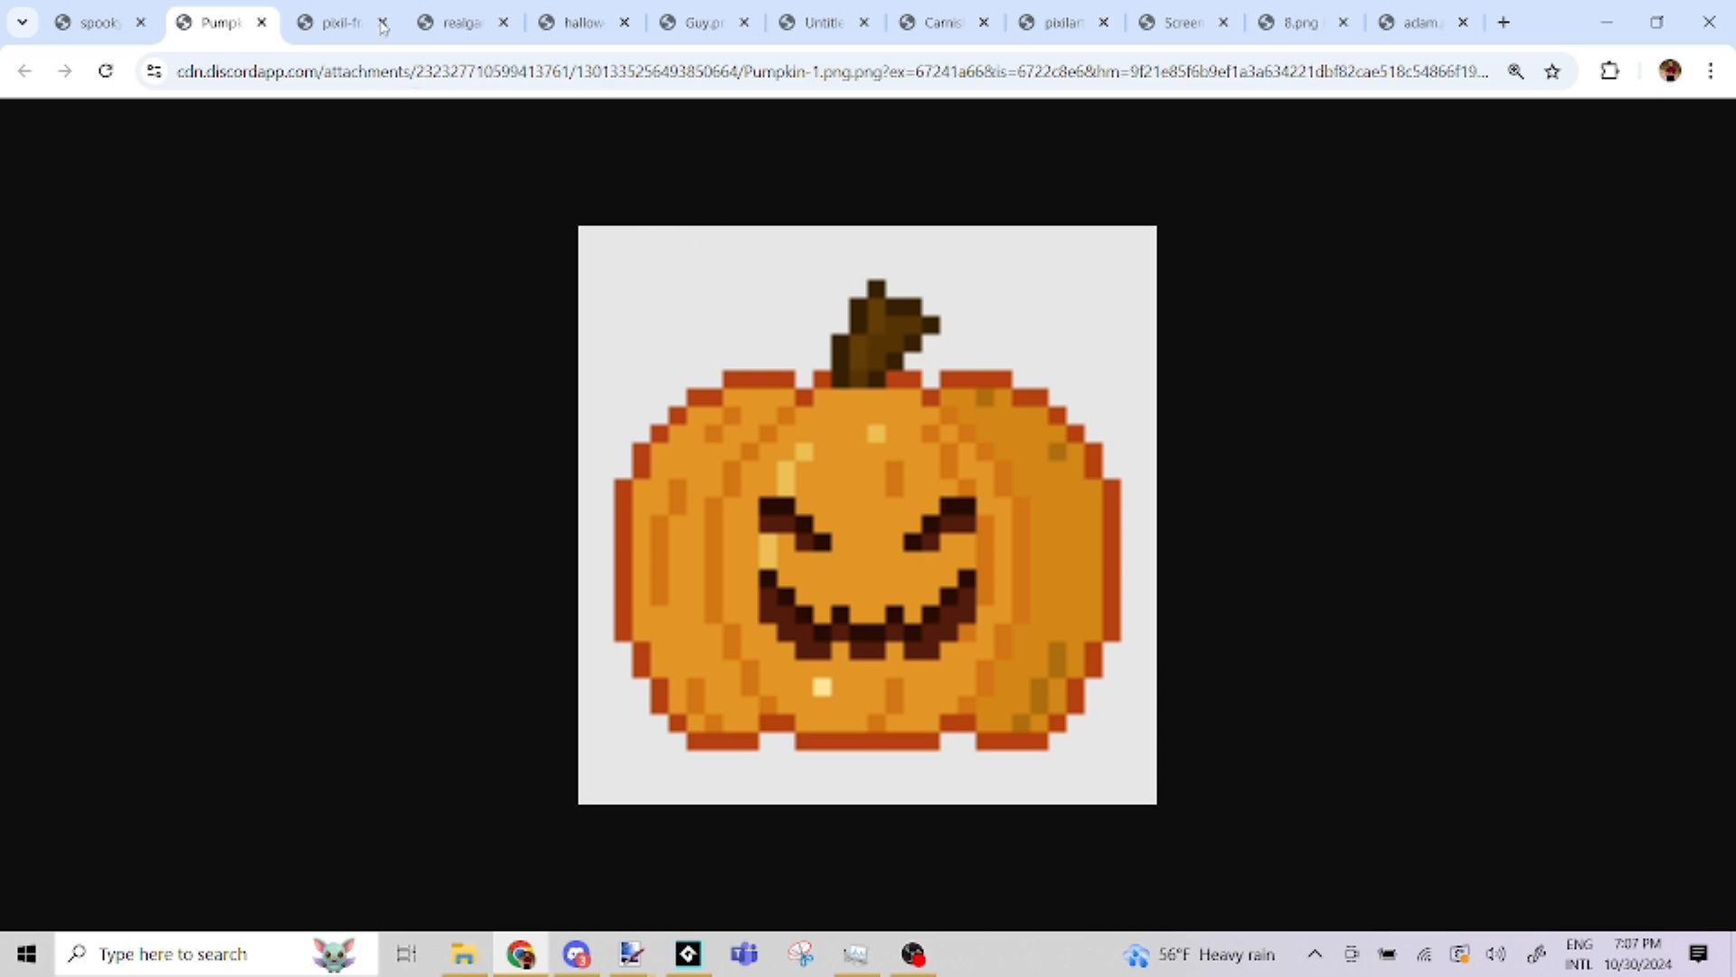
pyautogui.click(346, 15)
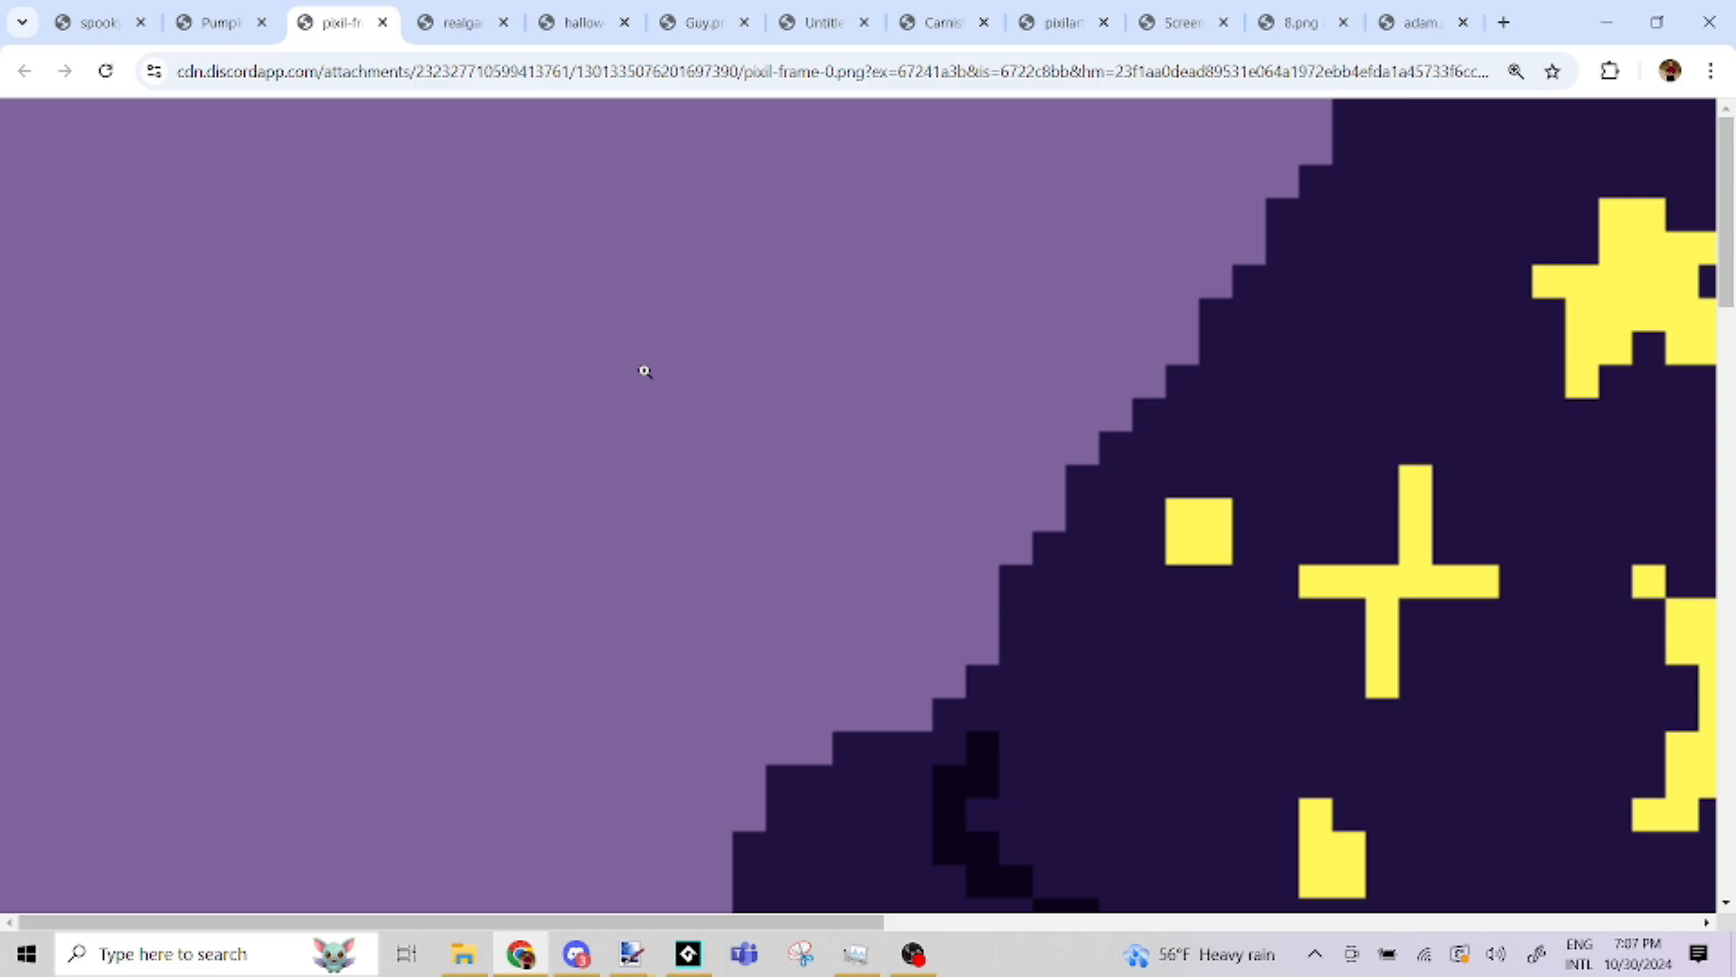
pyautogui.scroll(-5, 644, 371)
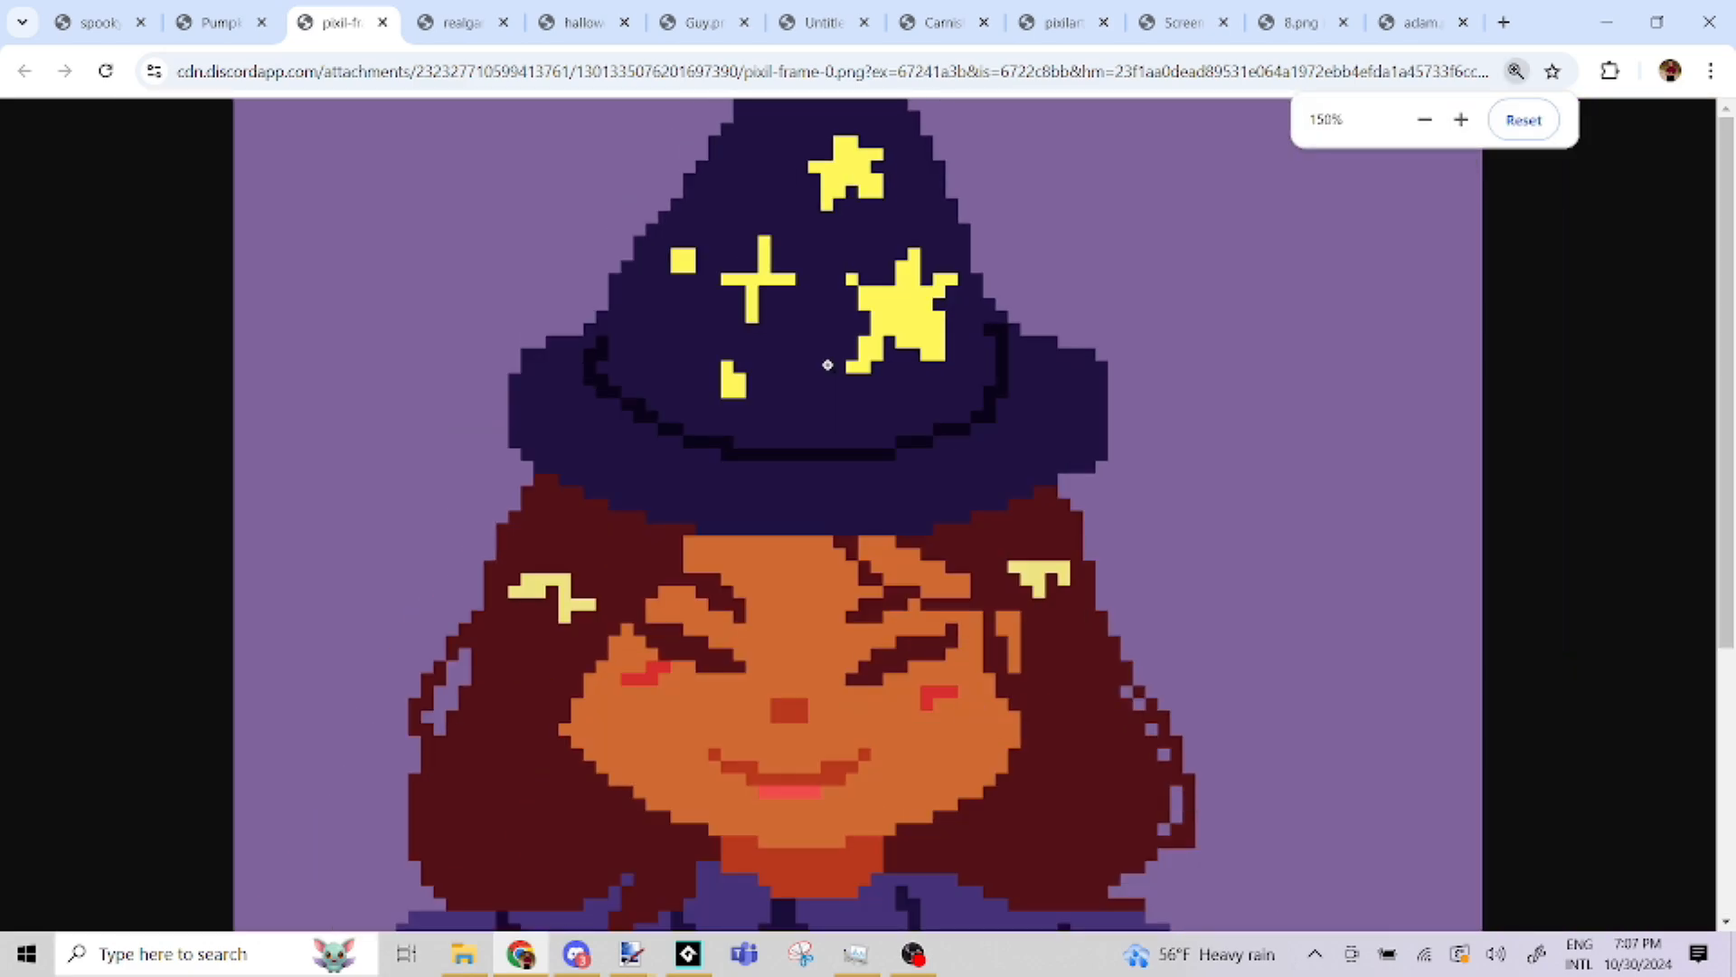
pyautogui.scroll(-2, 827, 365)
pyautogui.scroll(-2, 830, 365)
pyautogui.scroll(1, 831, 371)
pyautogui.scroll(-1, 836, 377)
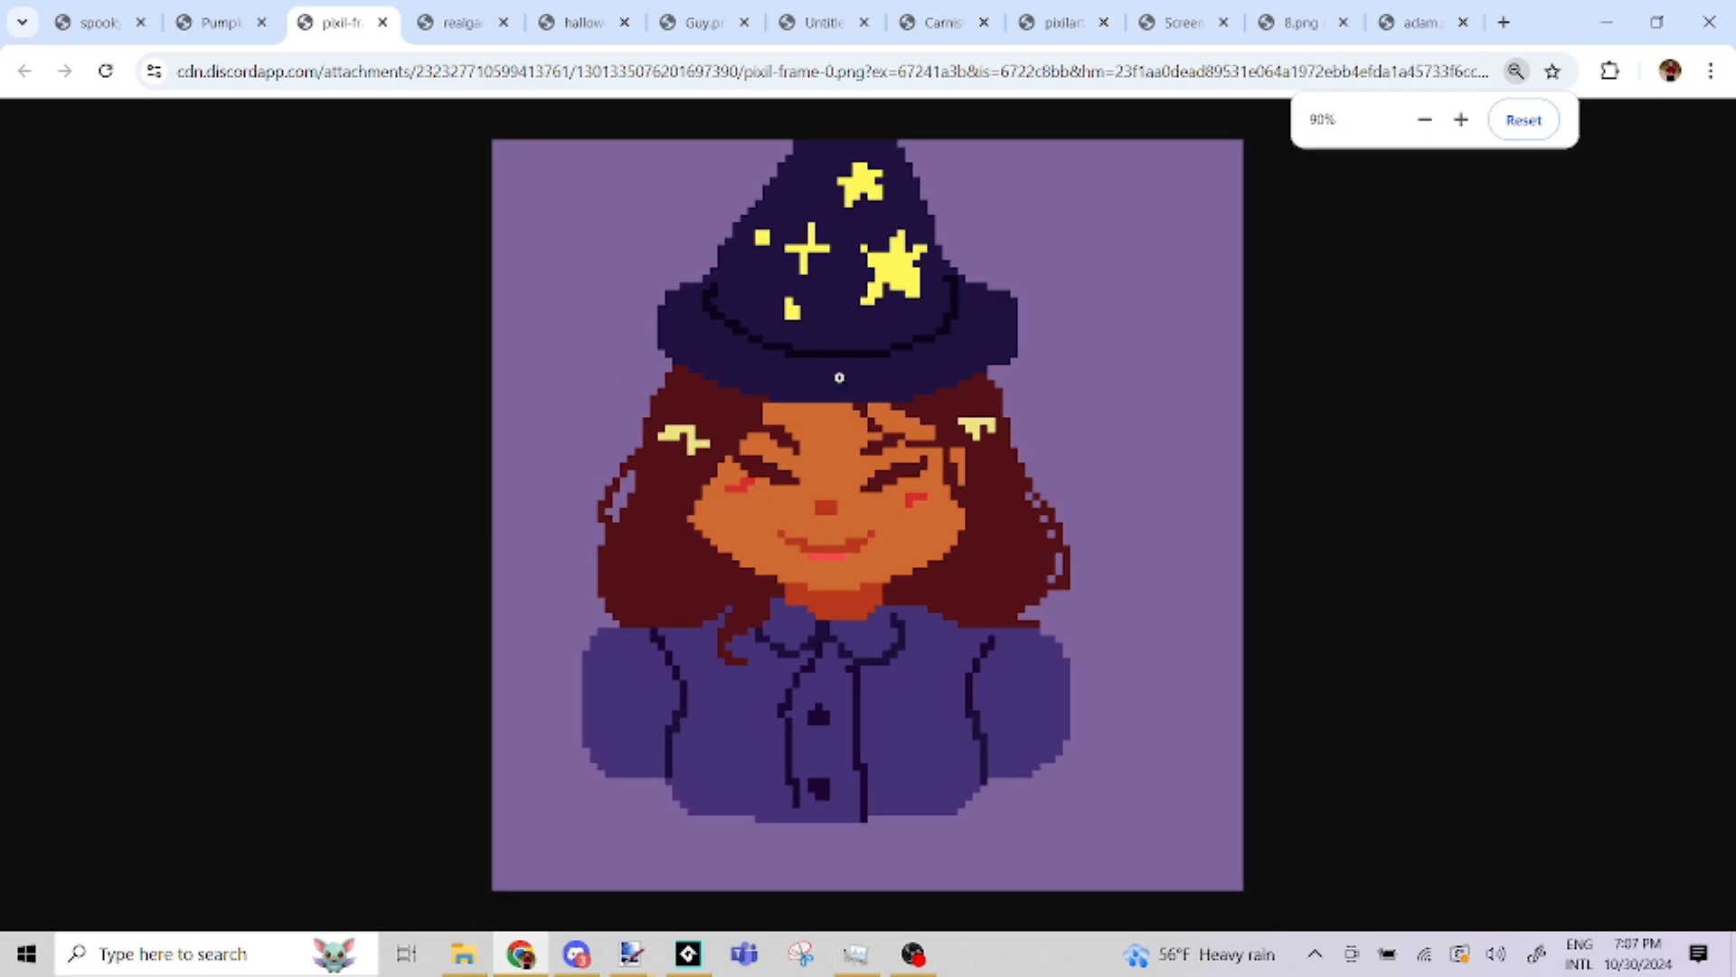
pyautogui.scroll(1, 839, 377)
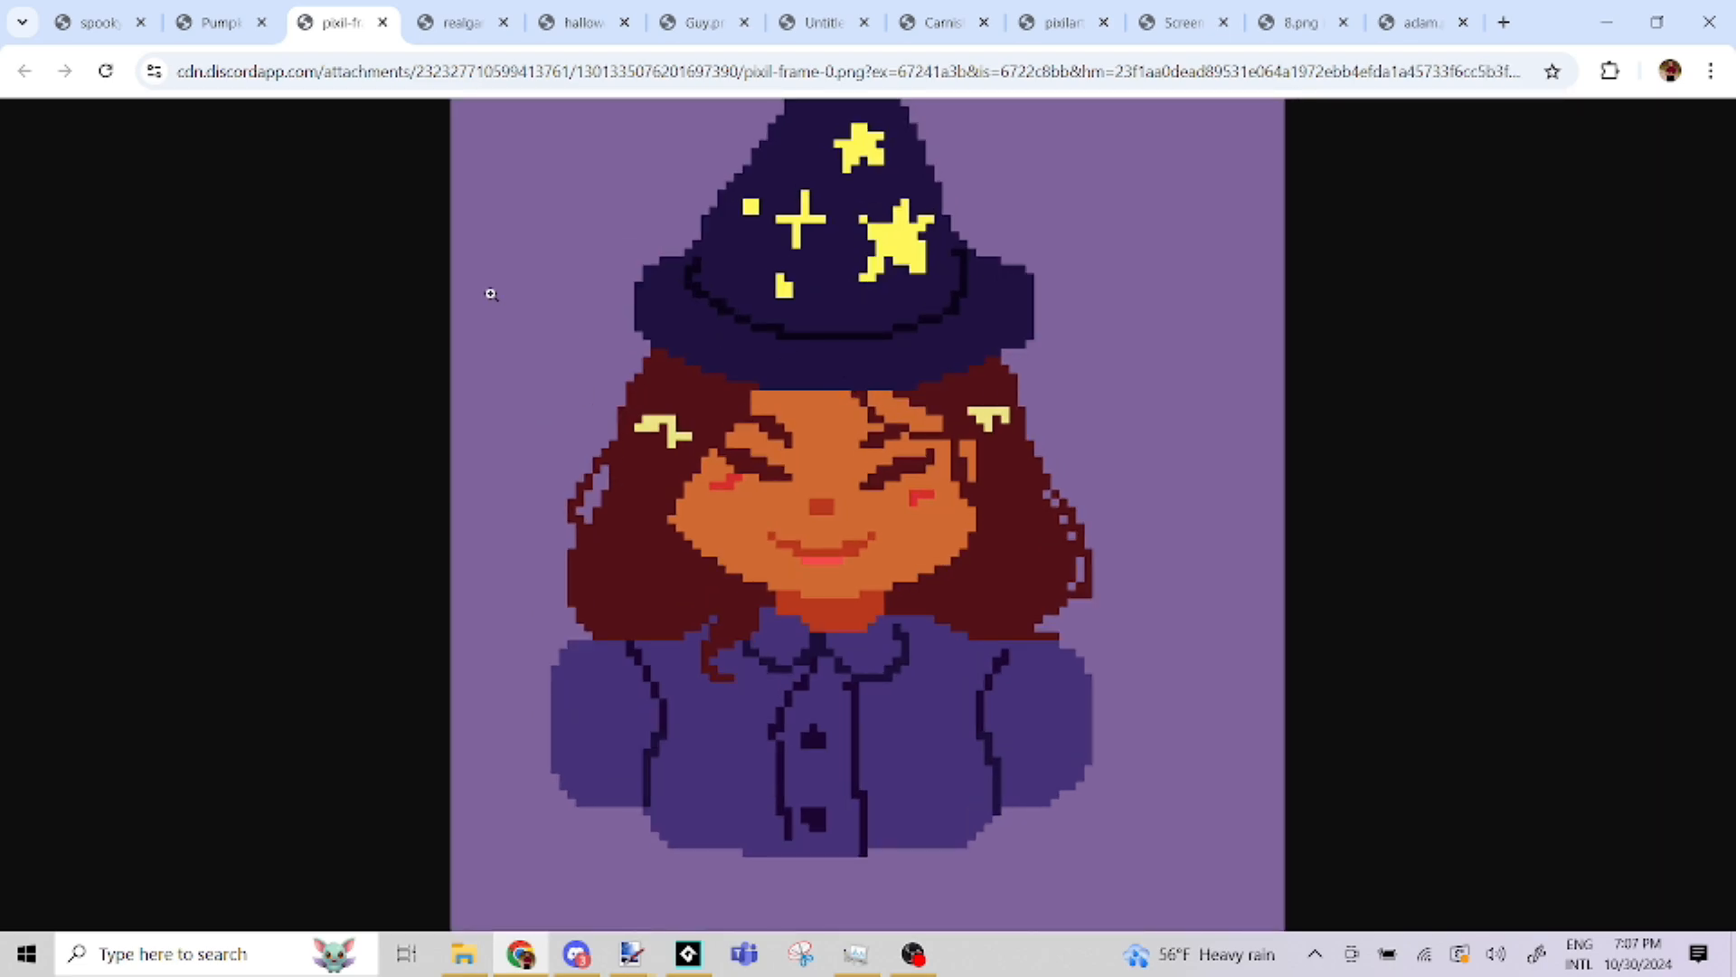
# Review the basketball wearing a black hat, and examine the halloween.png Christmas house drawing enlarged
pyautogui.click(470, 39)
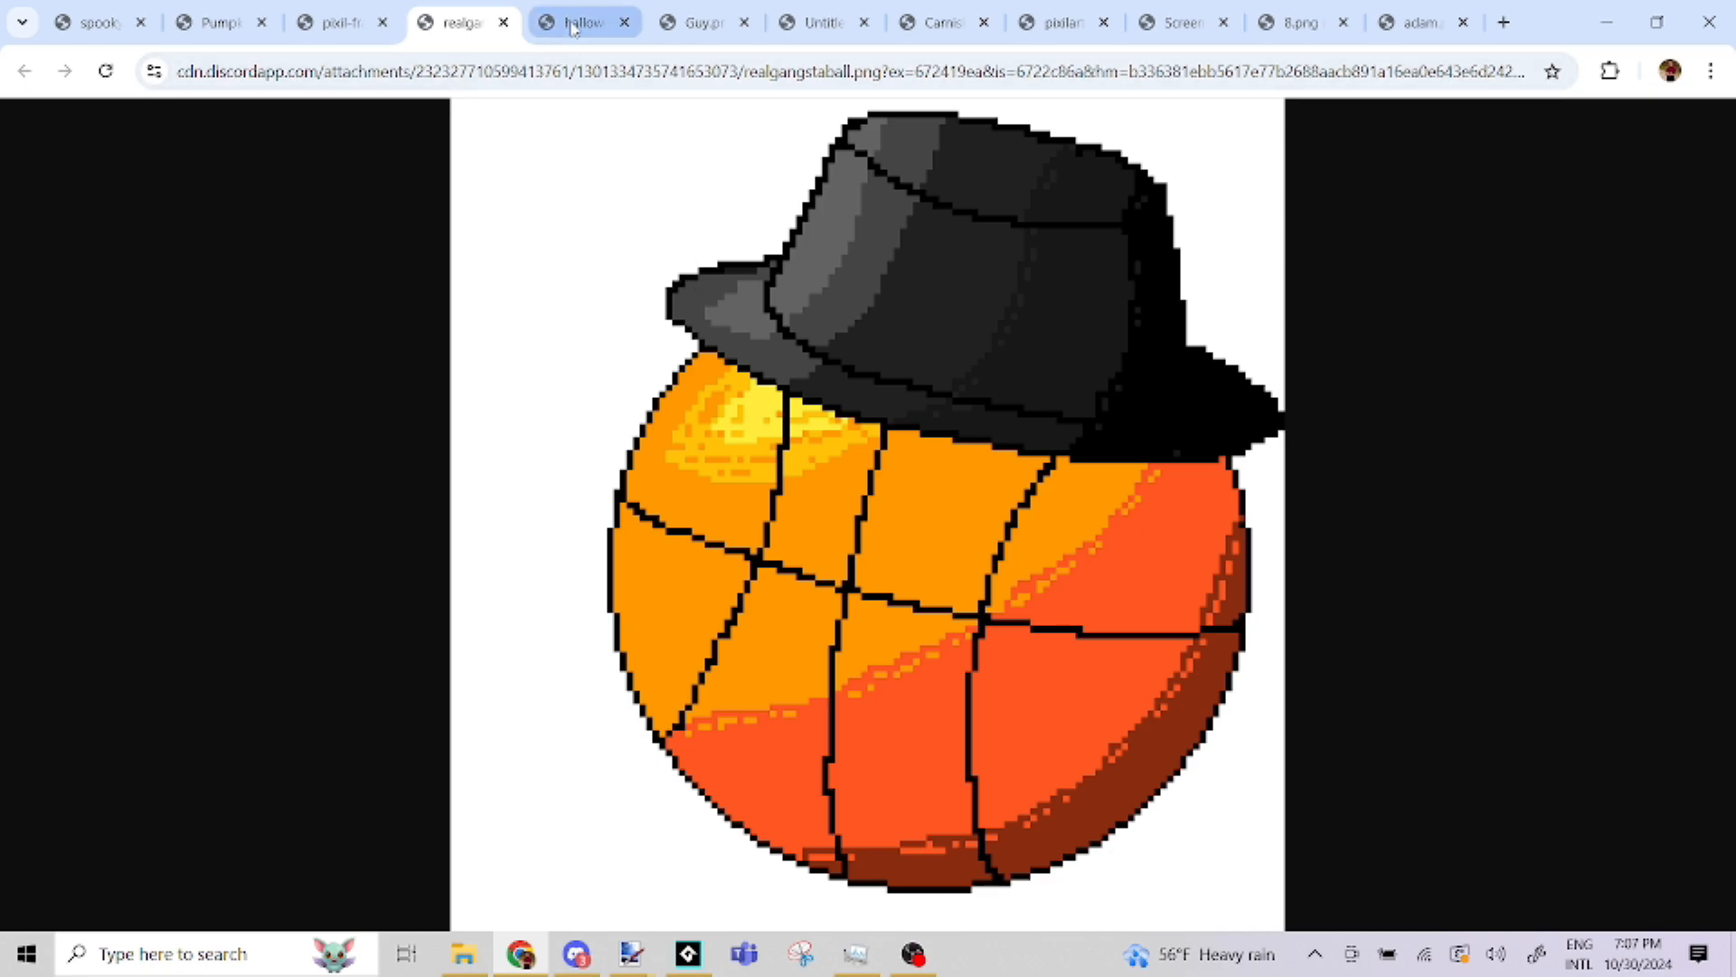
pyautogui.moveTo(571, 27)
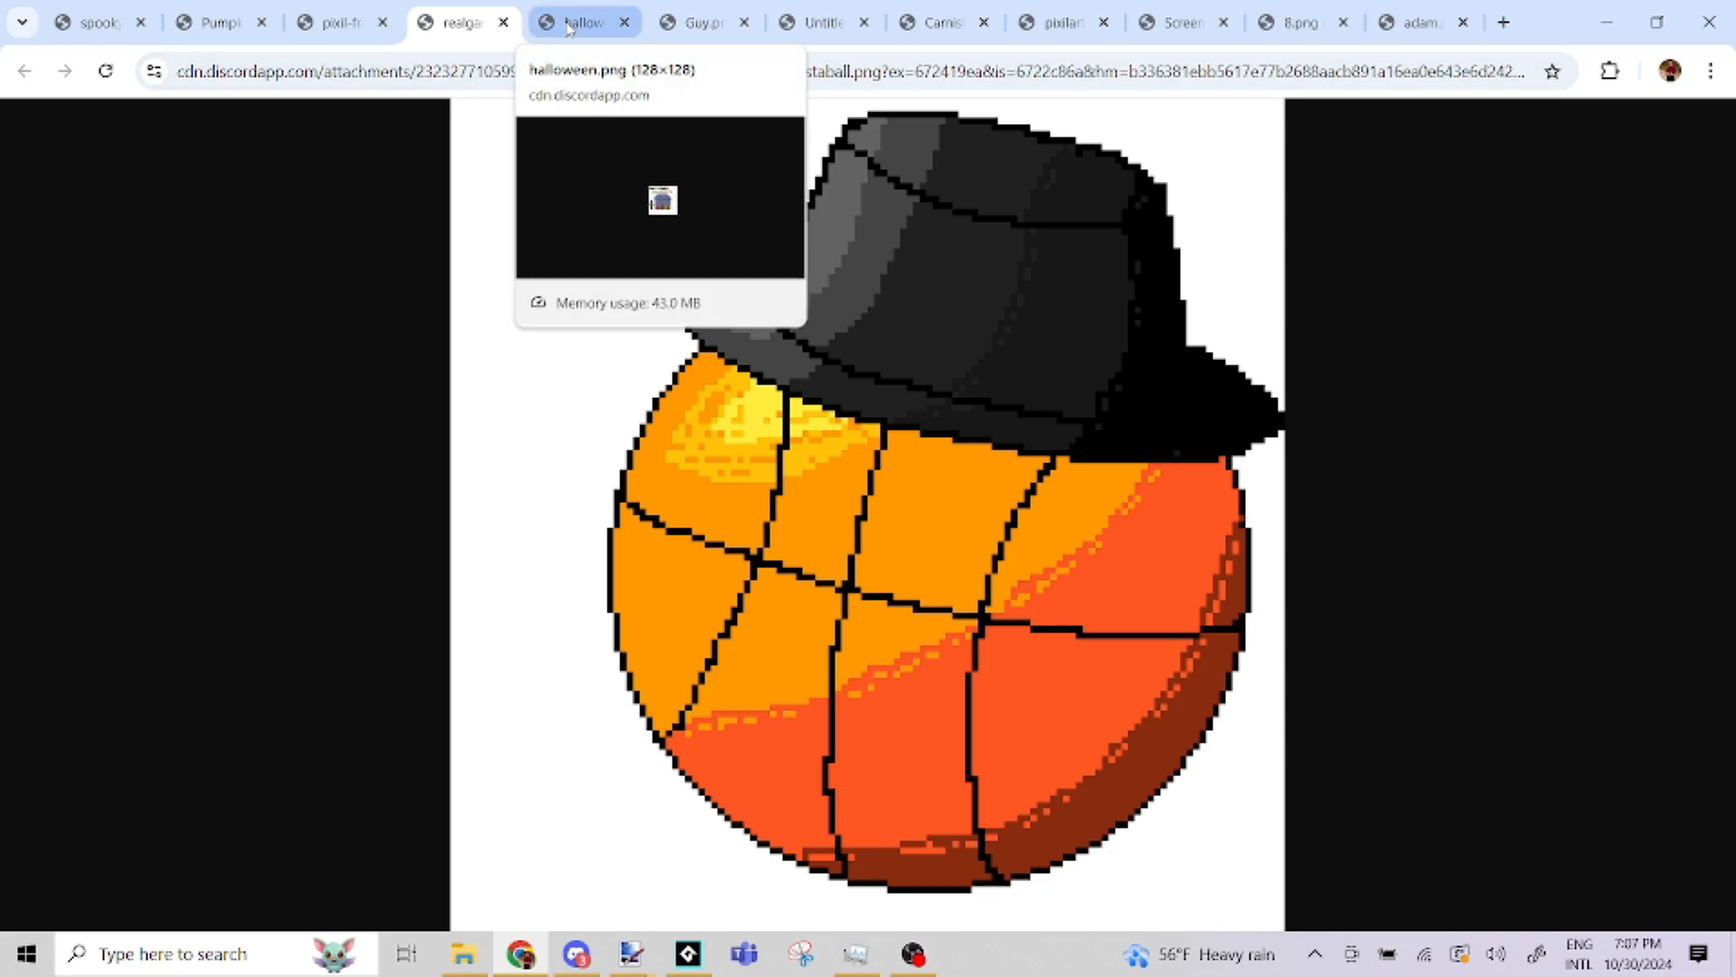
pyautogui.click(570, 27)
pyautogui.keyDown('ctrl'); pyautogui.scroll(4, 872, 494); pyautogui.keyUp('ctrl')
pyautogui.keyDown('ctrl'); pyautogui.scroll(3, 871, 491); pyautogui.keyUp('ctrl')
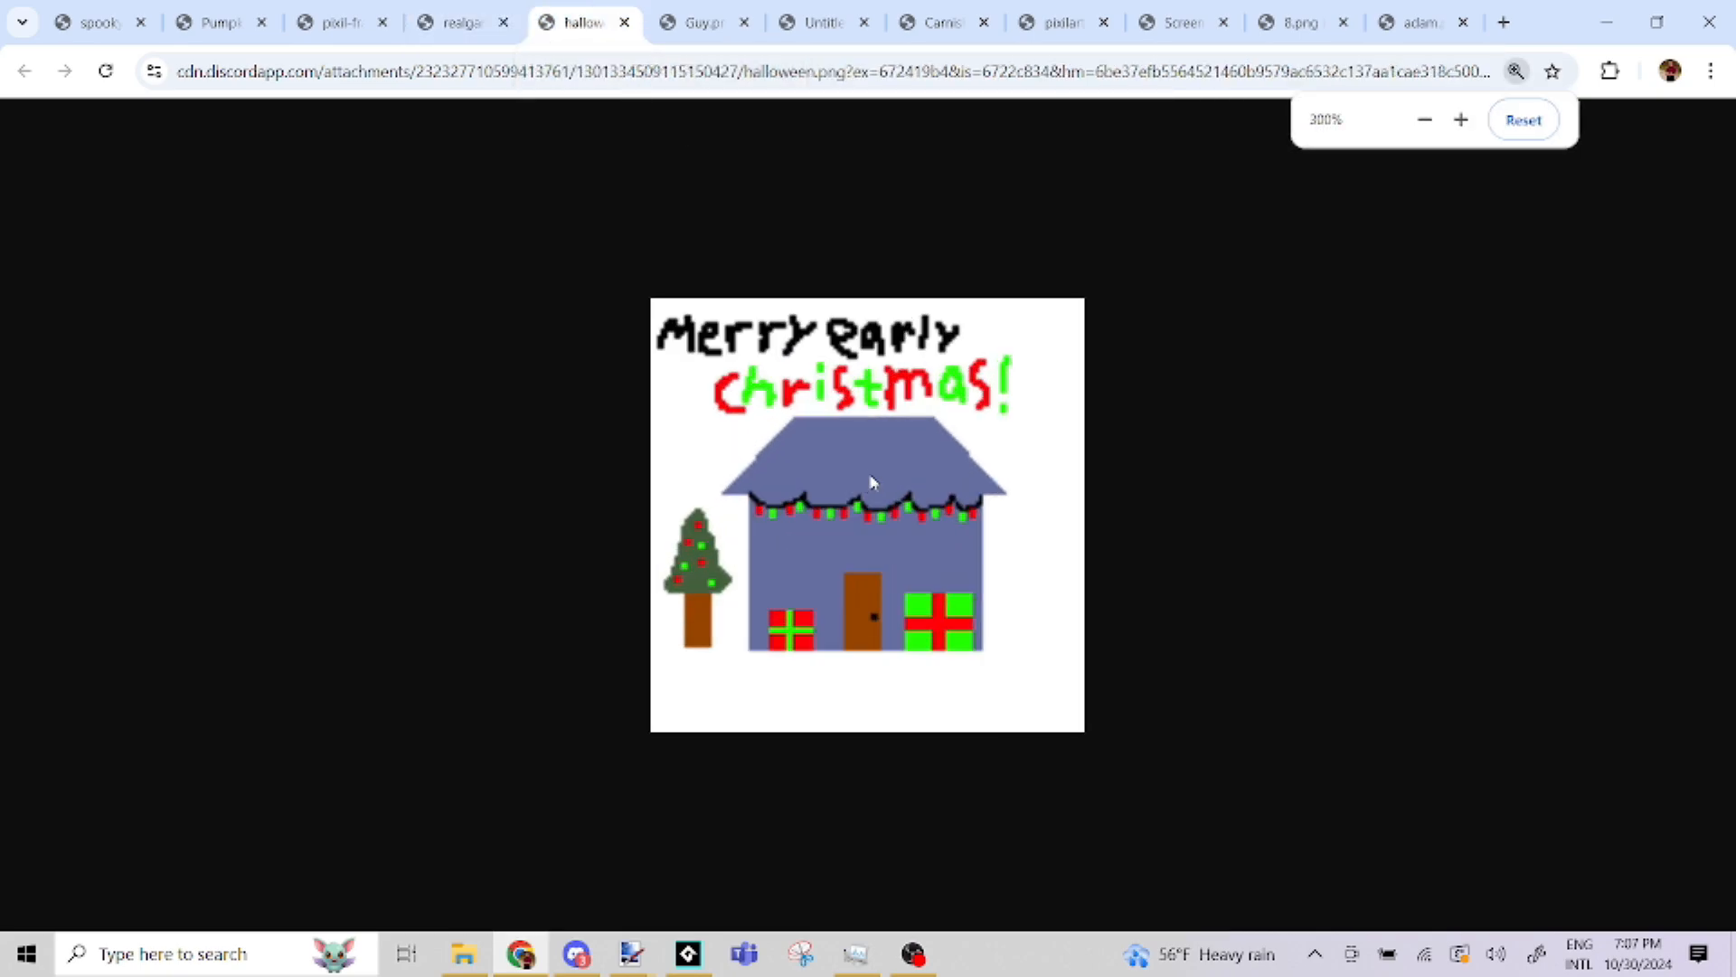
pyautogui.keyDown('ctrl'); pyautogui.scroll(1, 873, 476); pyautogui.keyUp('ctrl')
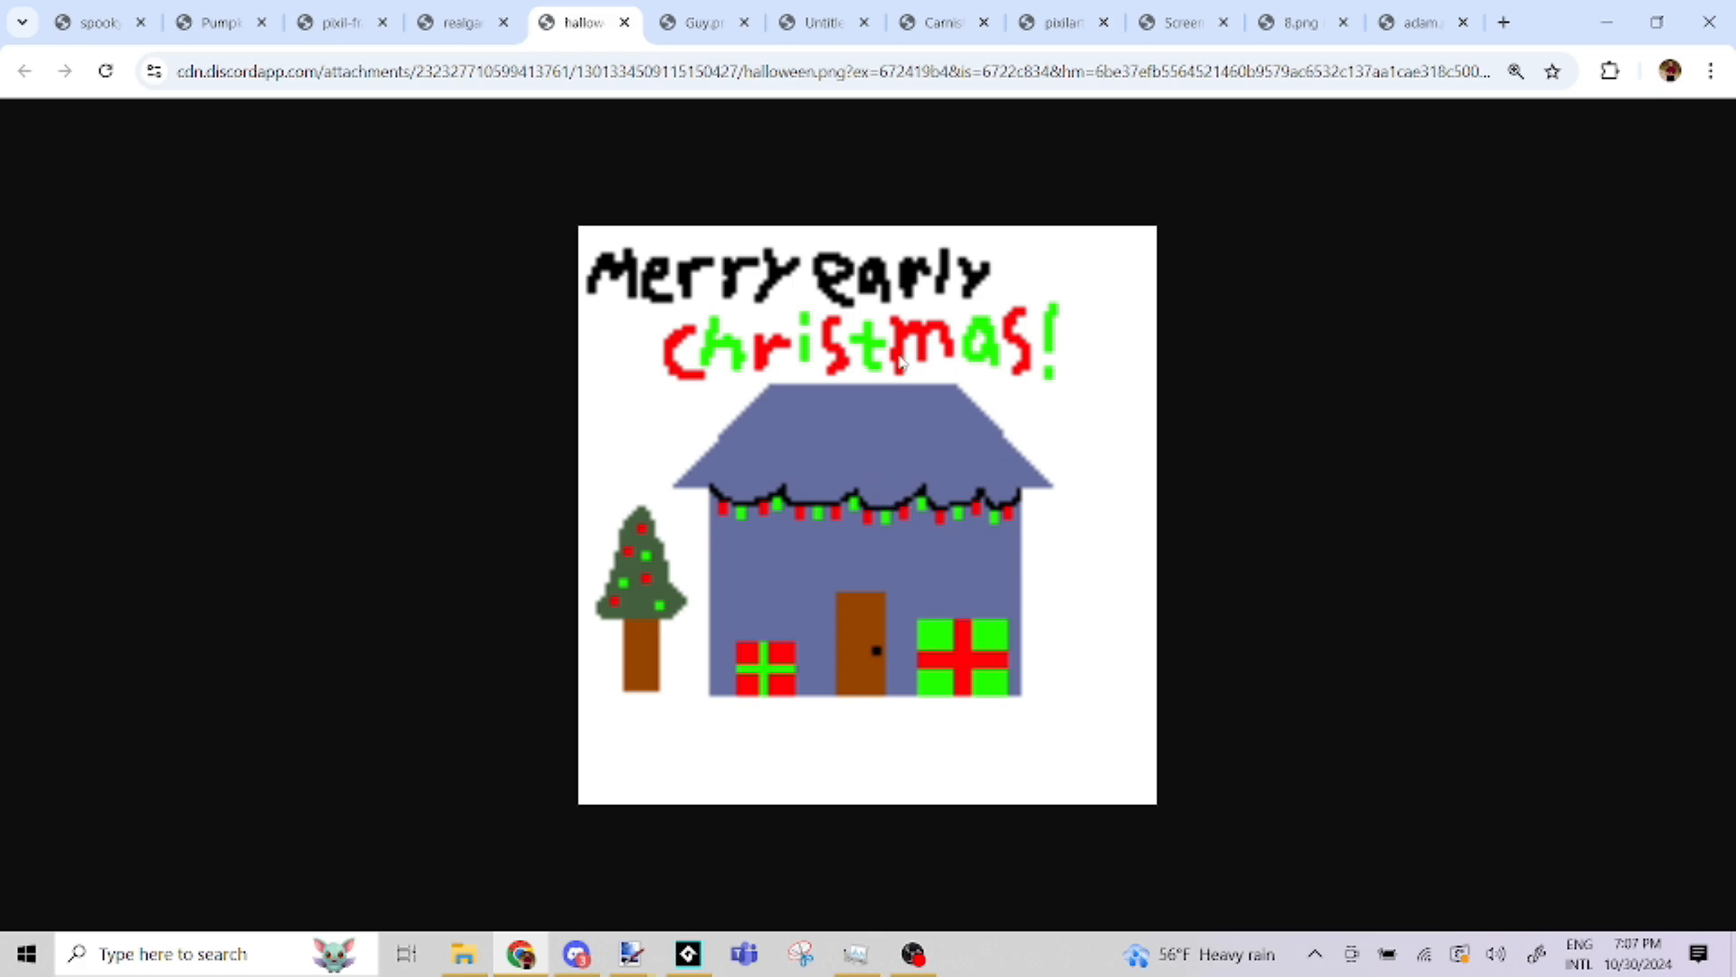
# Examine the blue figure in Guy.png enlarged and the rainbow "Reddit Among Us" wallpaper in Untitled-2.png at a reduced zoom
pyautogui.click(675, 16)
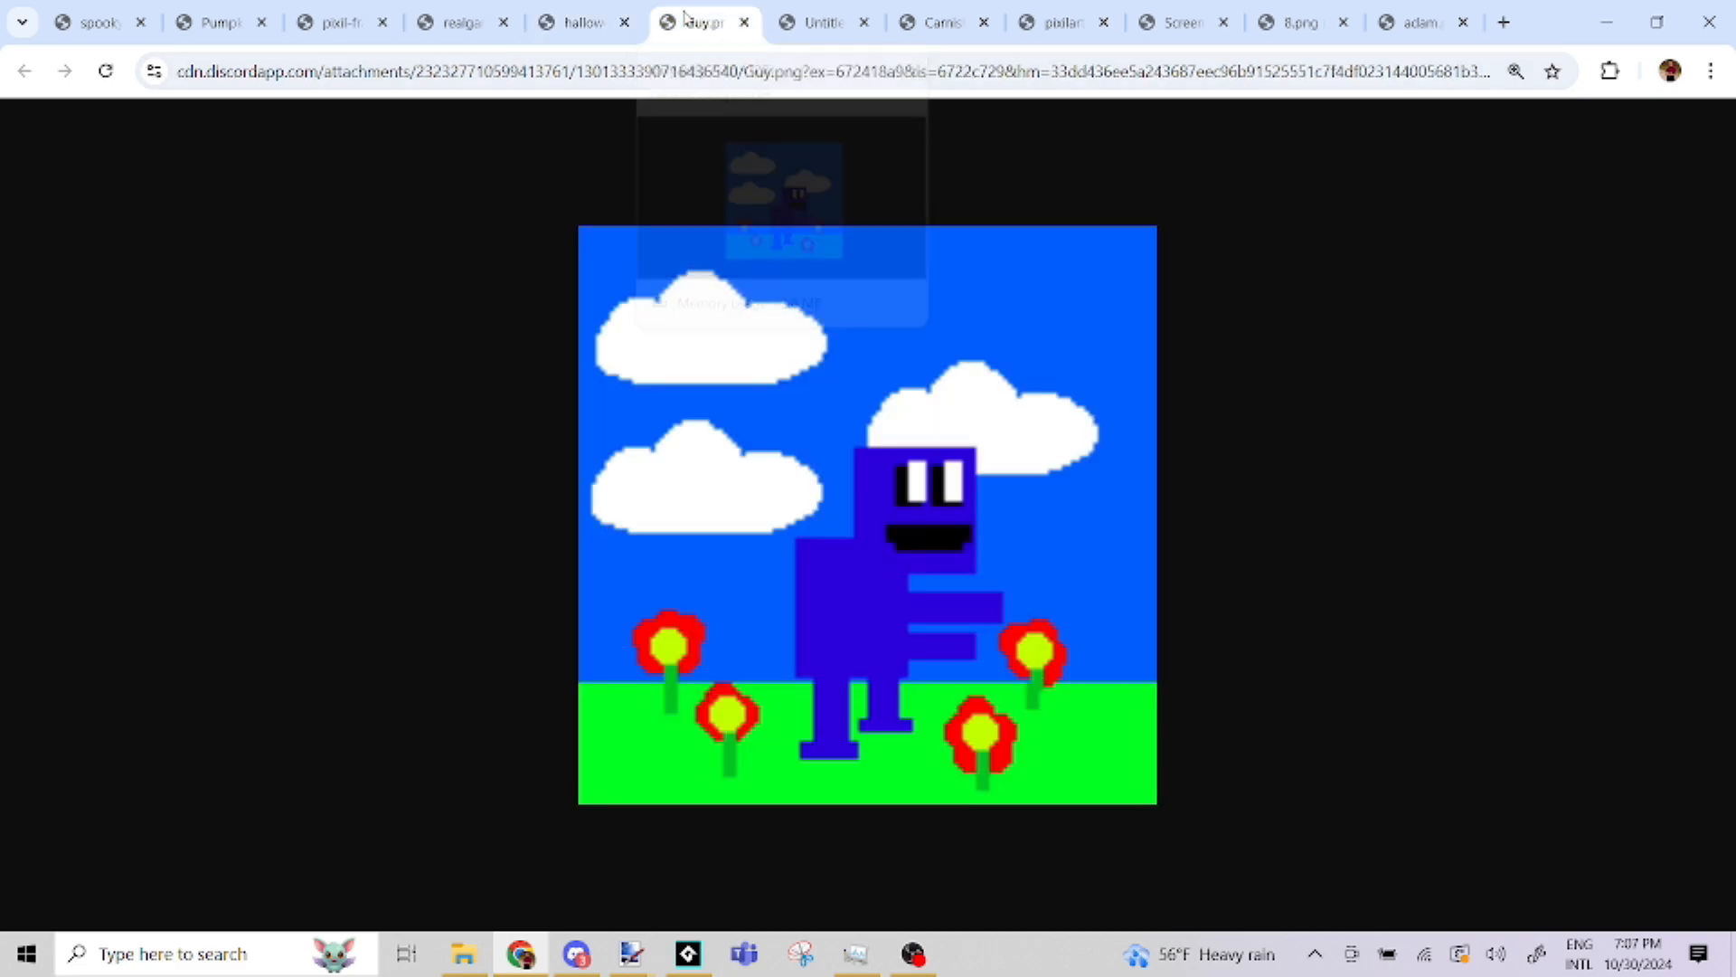
pyautogui.keyDown('ctrl'); pyautogui.scroll(1, 863, 609); pyautogui.keyUp('ctrl')
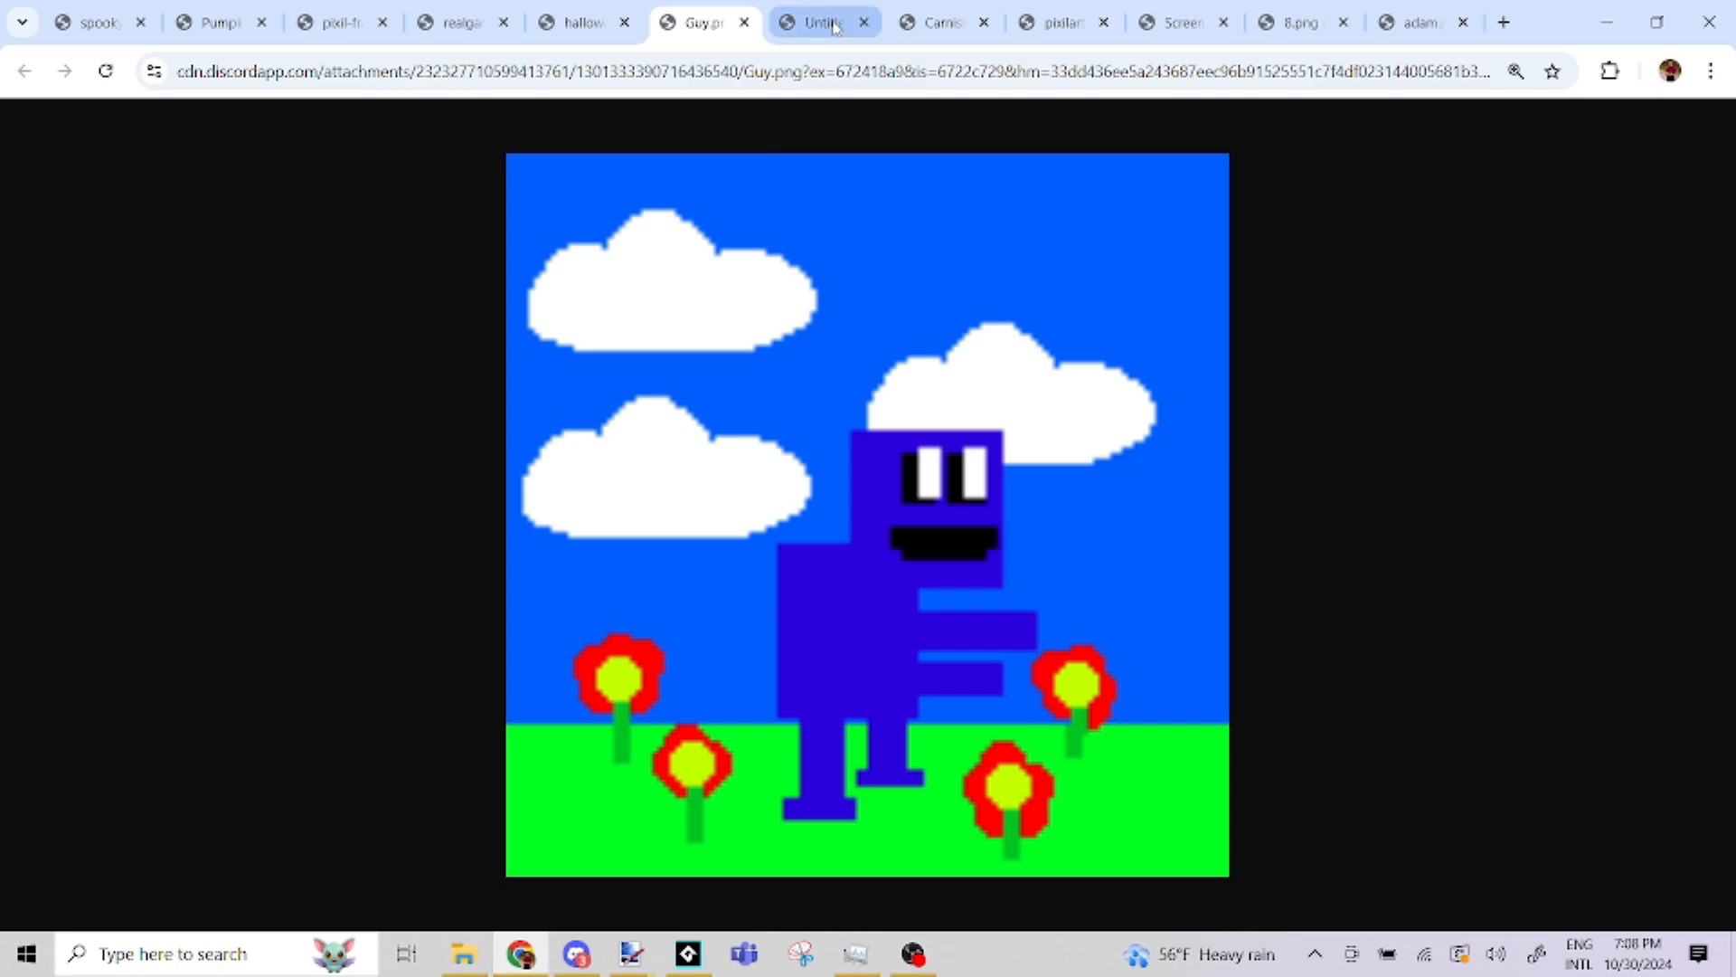
pyautogui.moveTo(831, 27)
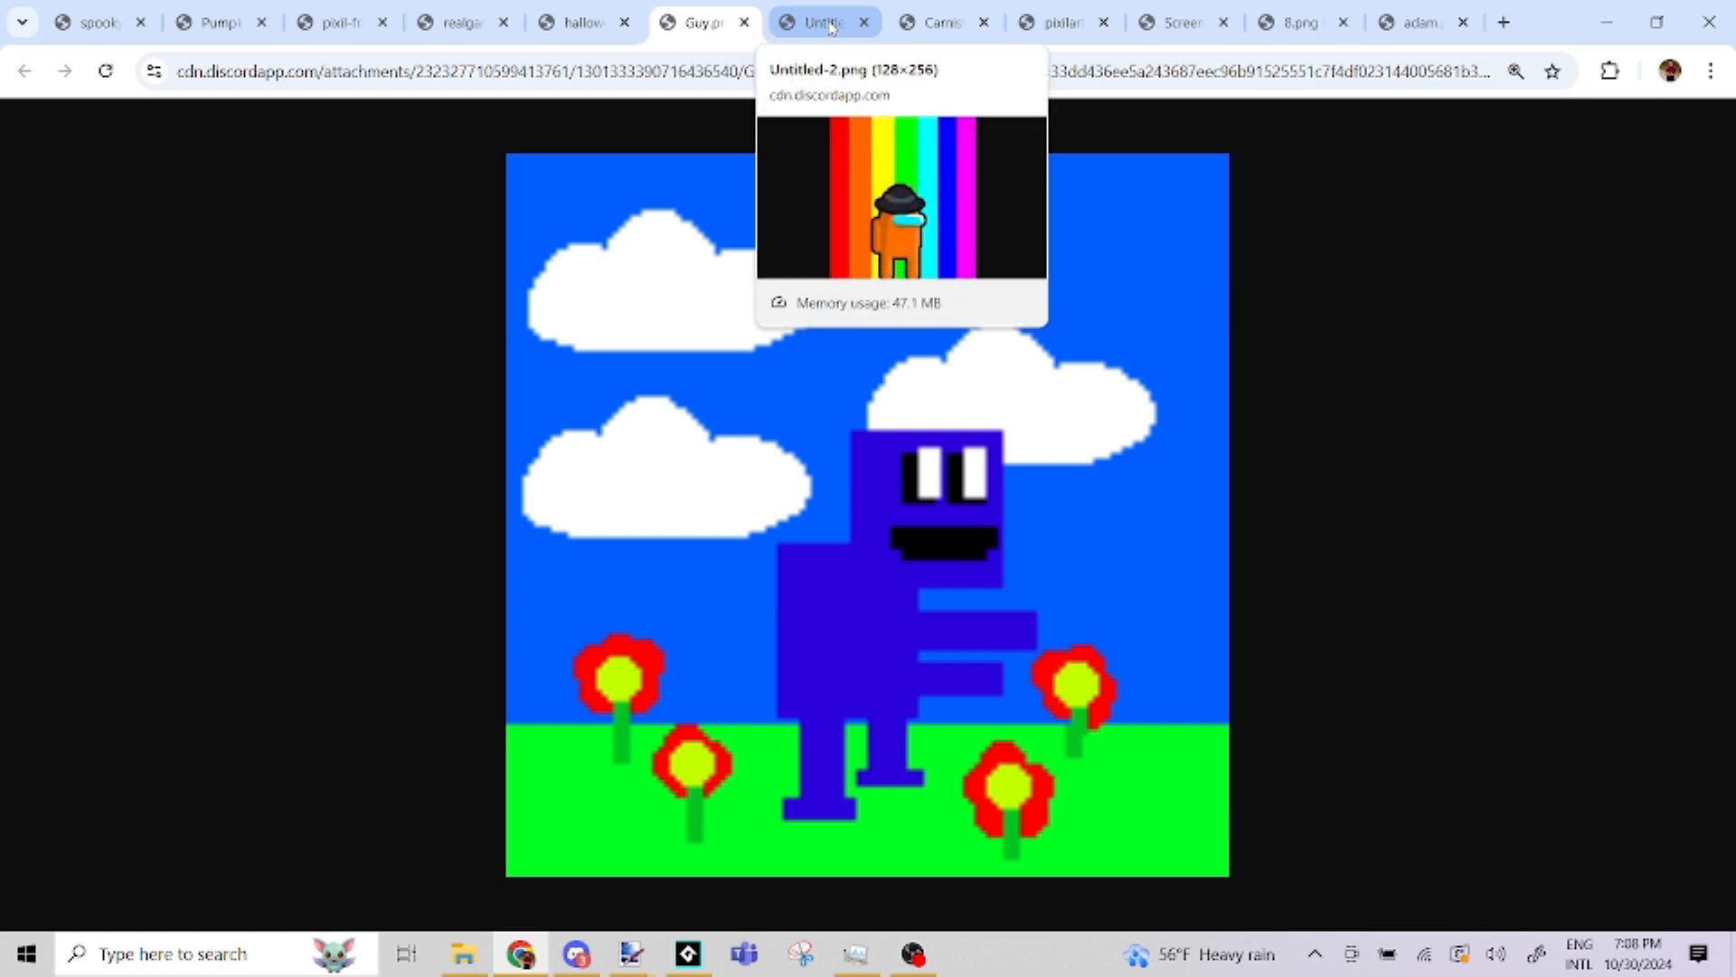
pyautogui.click(831, 26)
pyautogui.hotkey('ctrl', '-')
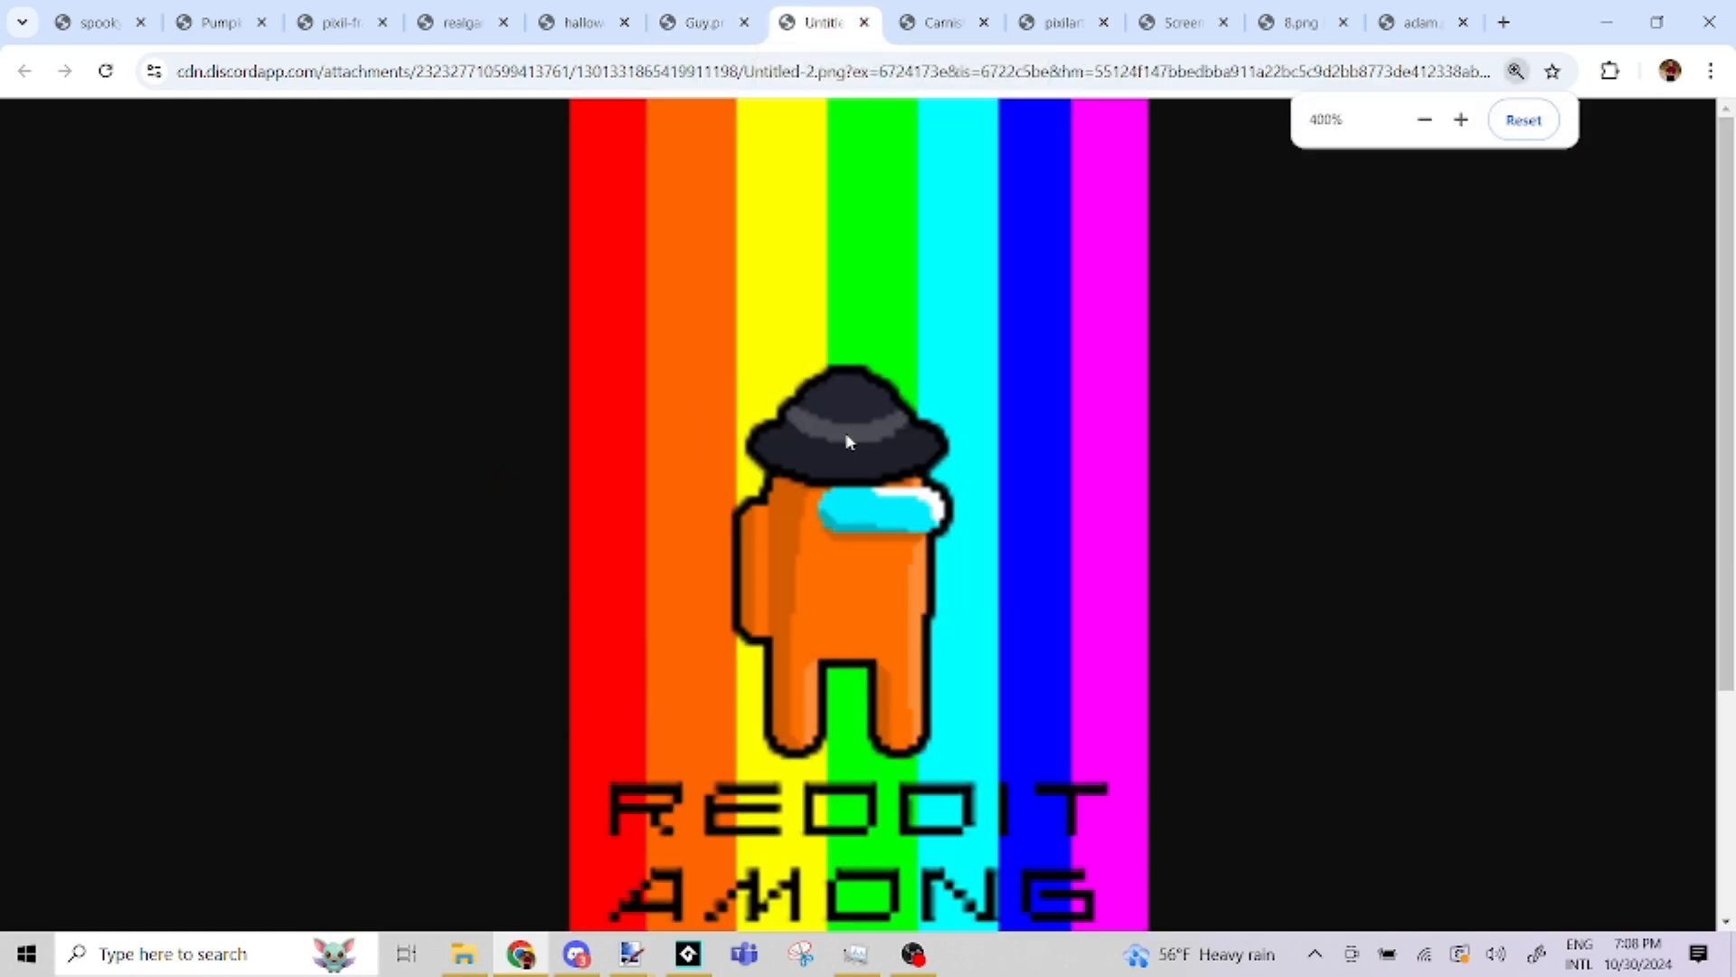
pyautogui.hotkey('ctrl', '-')
pyautogui.hotkey('ctrl', '-')
pyautogui.hotkey('ctrl', '+')
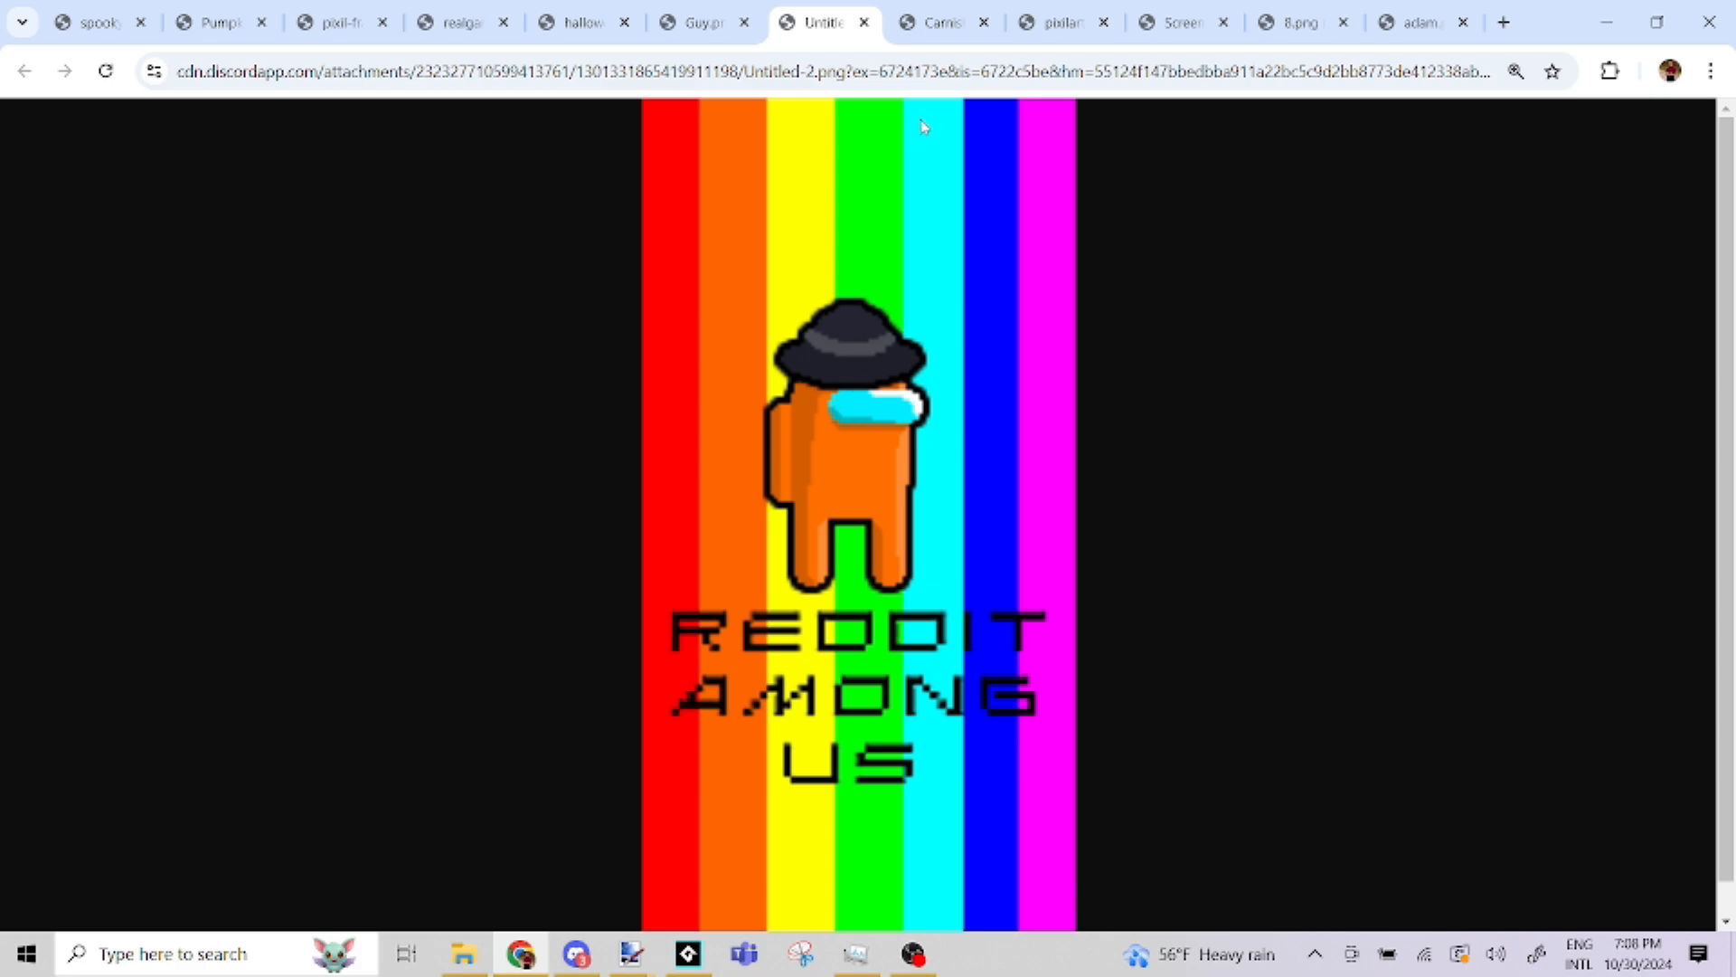
# Examine the green mushroom creature in Carnishroom.png enlarged, and the group of characters in pixilart-drawing.png
pyautogui.click(943, 23)
pyautogui.hotkey('ctrl', '+')
pyautogui.hotkey('ctrl', '+')
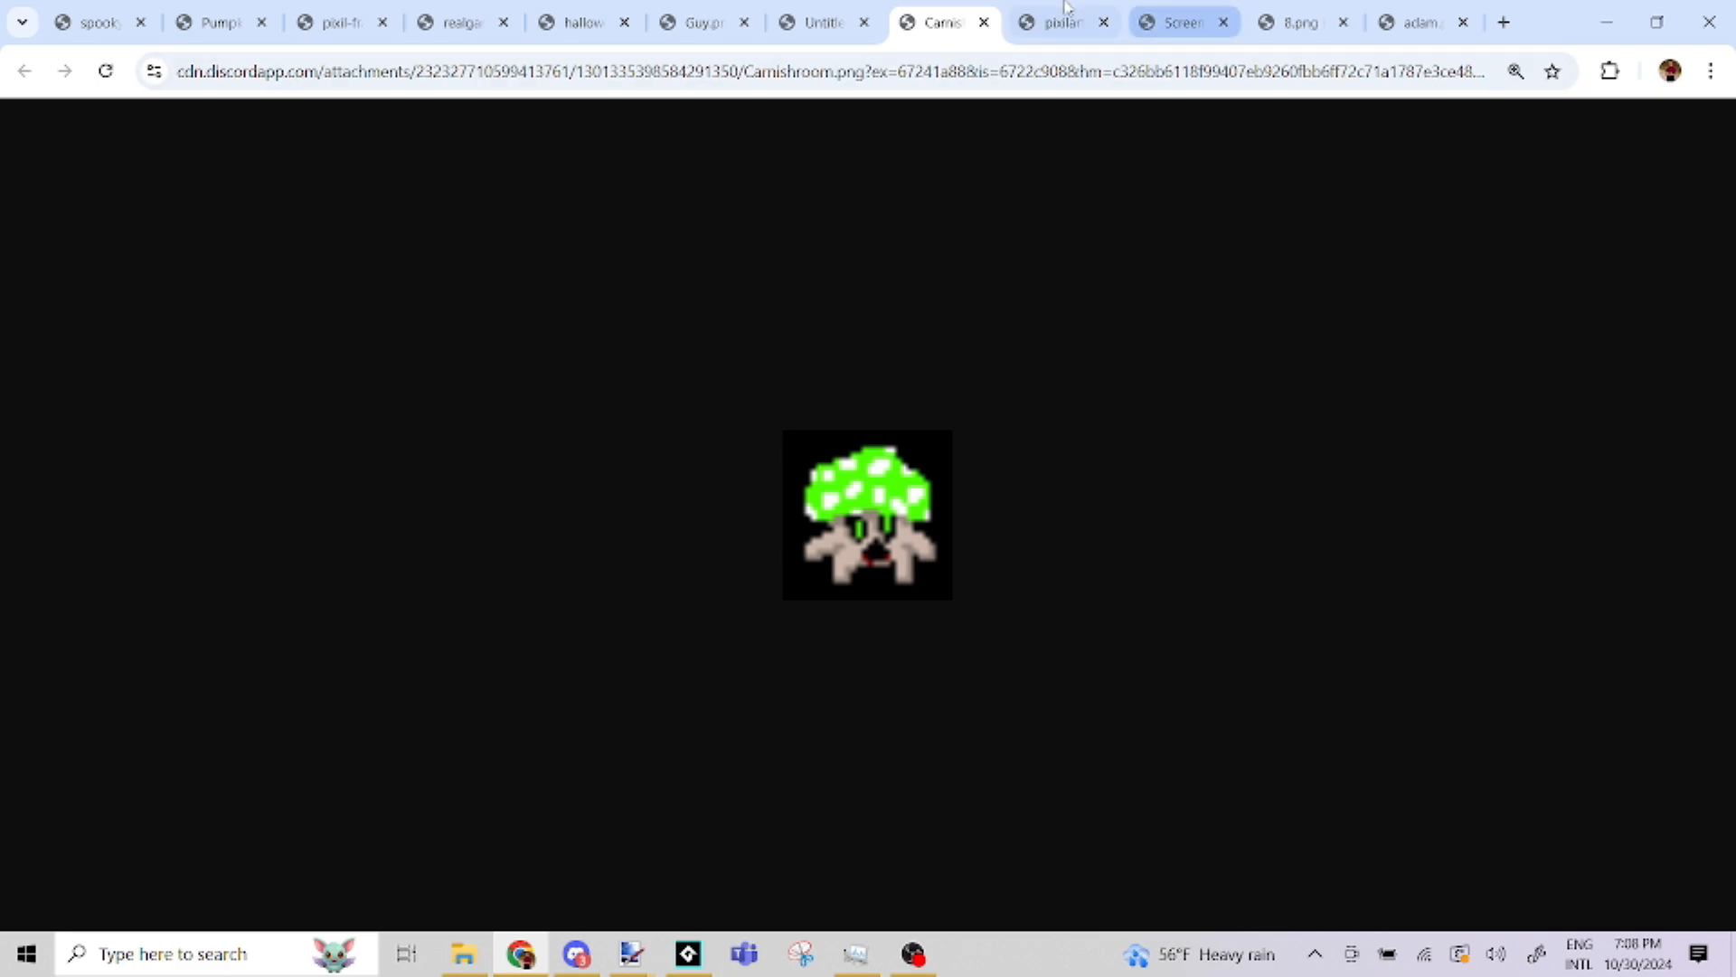
pyautogui.click(1037, 8)
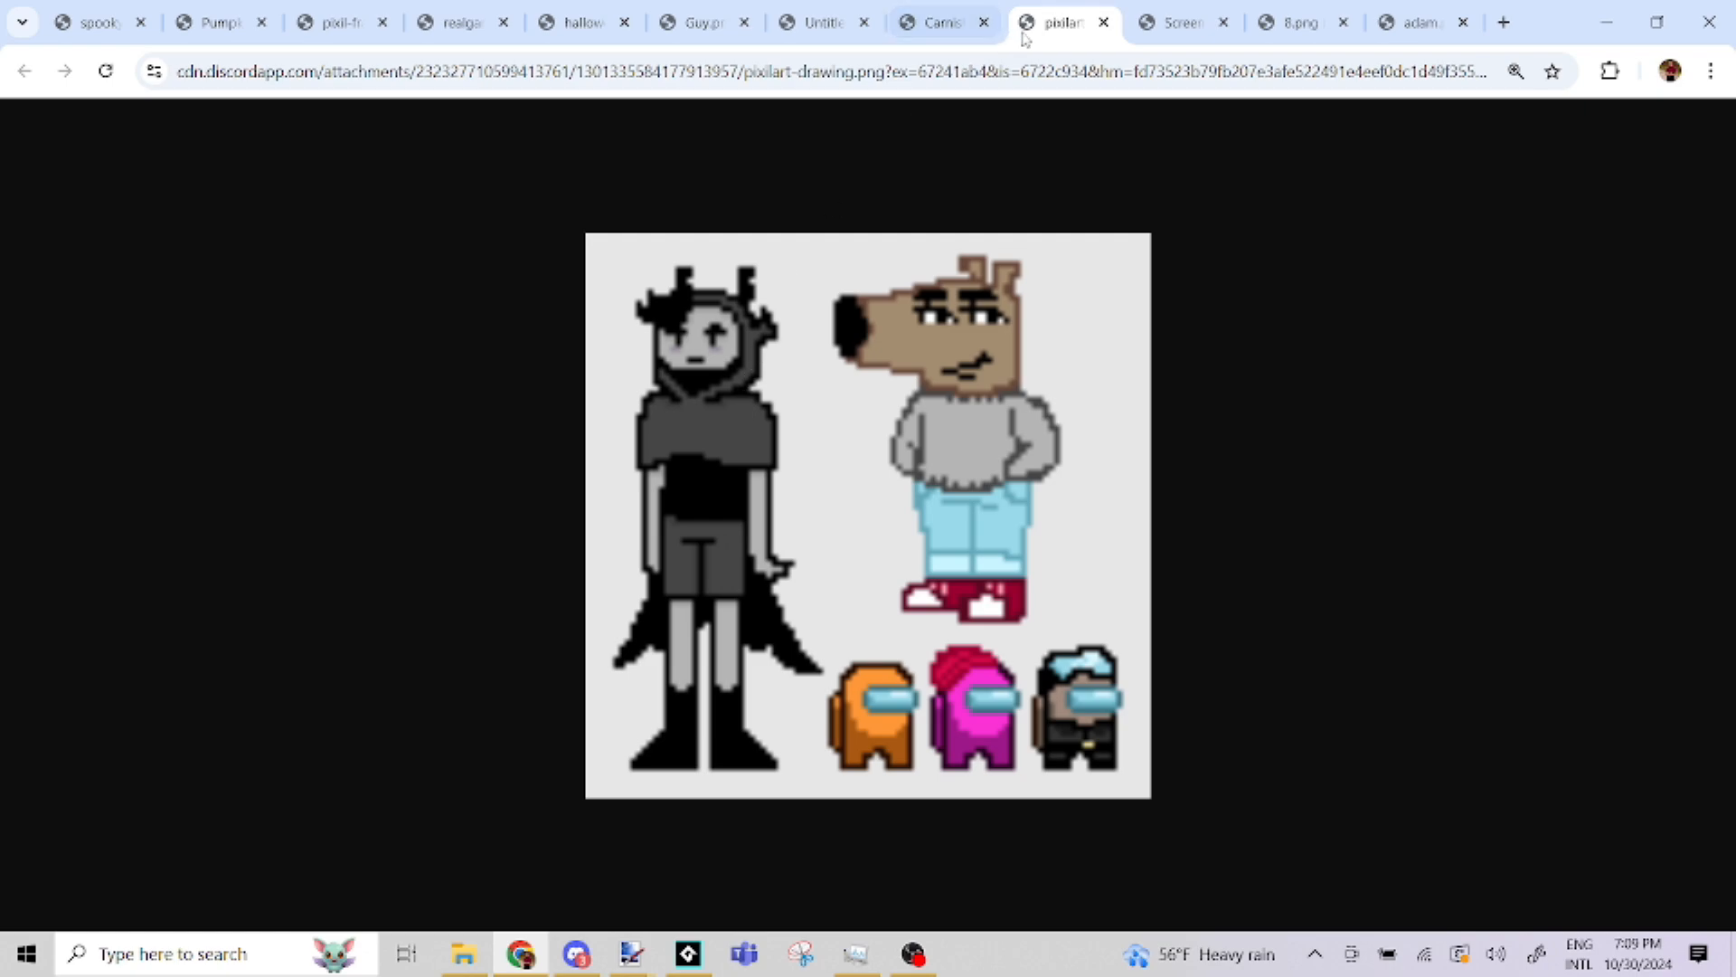
# View the whole green creature drawing with the "8 pages" sheet, and bring up the faceless suited figure in 8.png
pyautogui.click(1181, 22)
pyautogui.keyDown('ctrl'); pyautogui.scroll(-6, 859, 369); pyautogui.keyUp('ctrl')
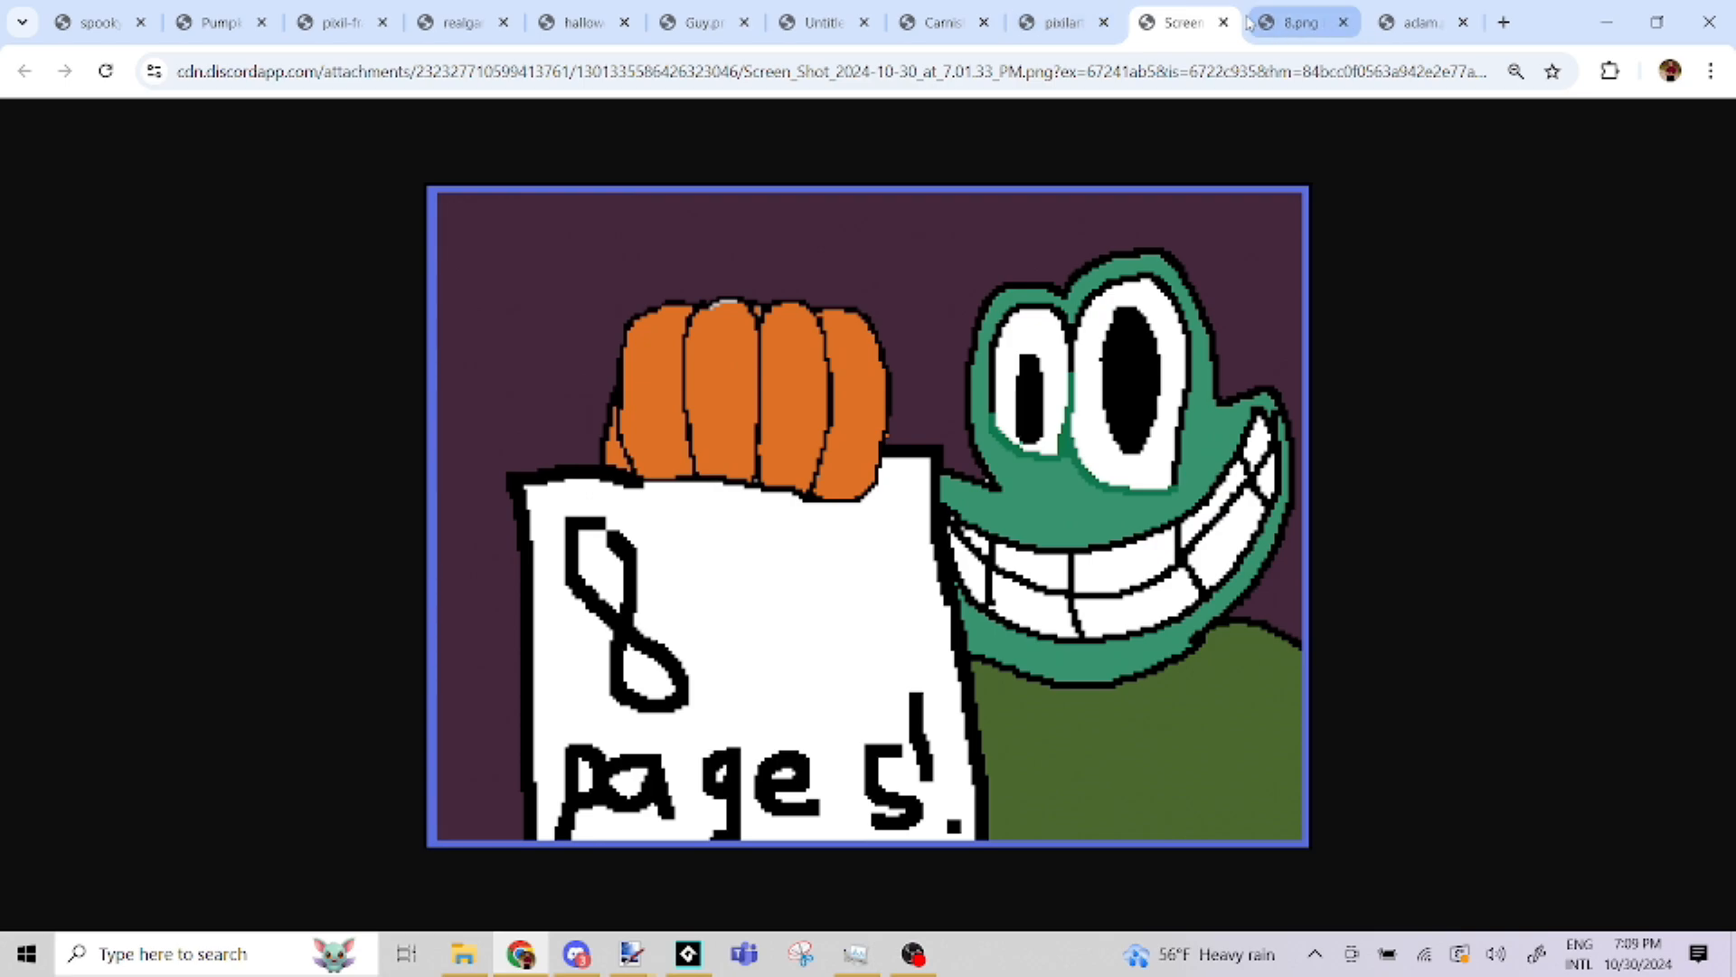
pyautogui.click(1295, 22)
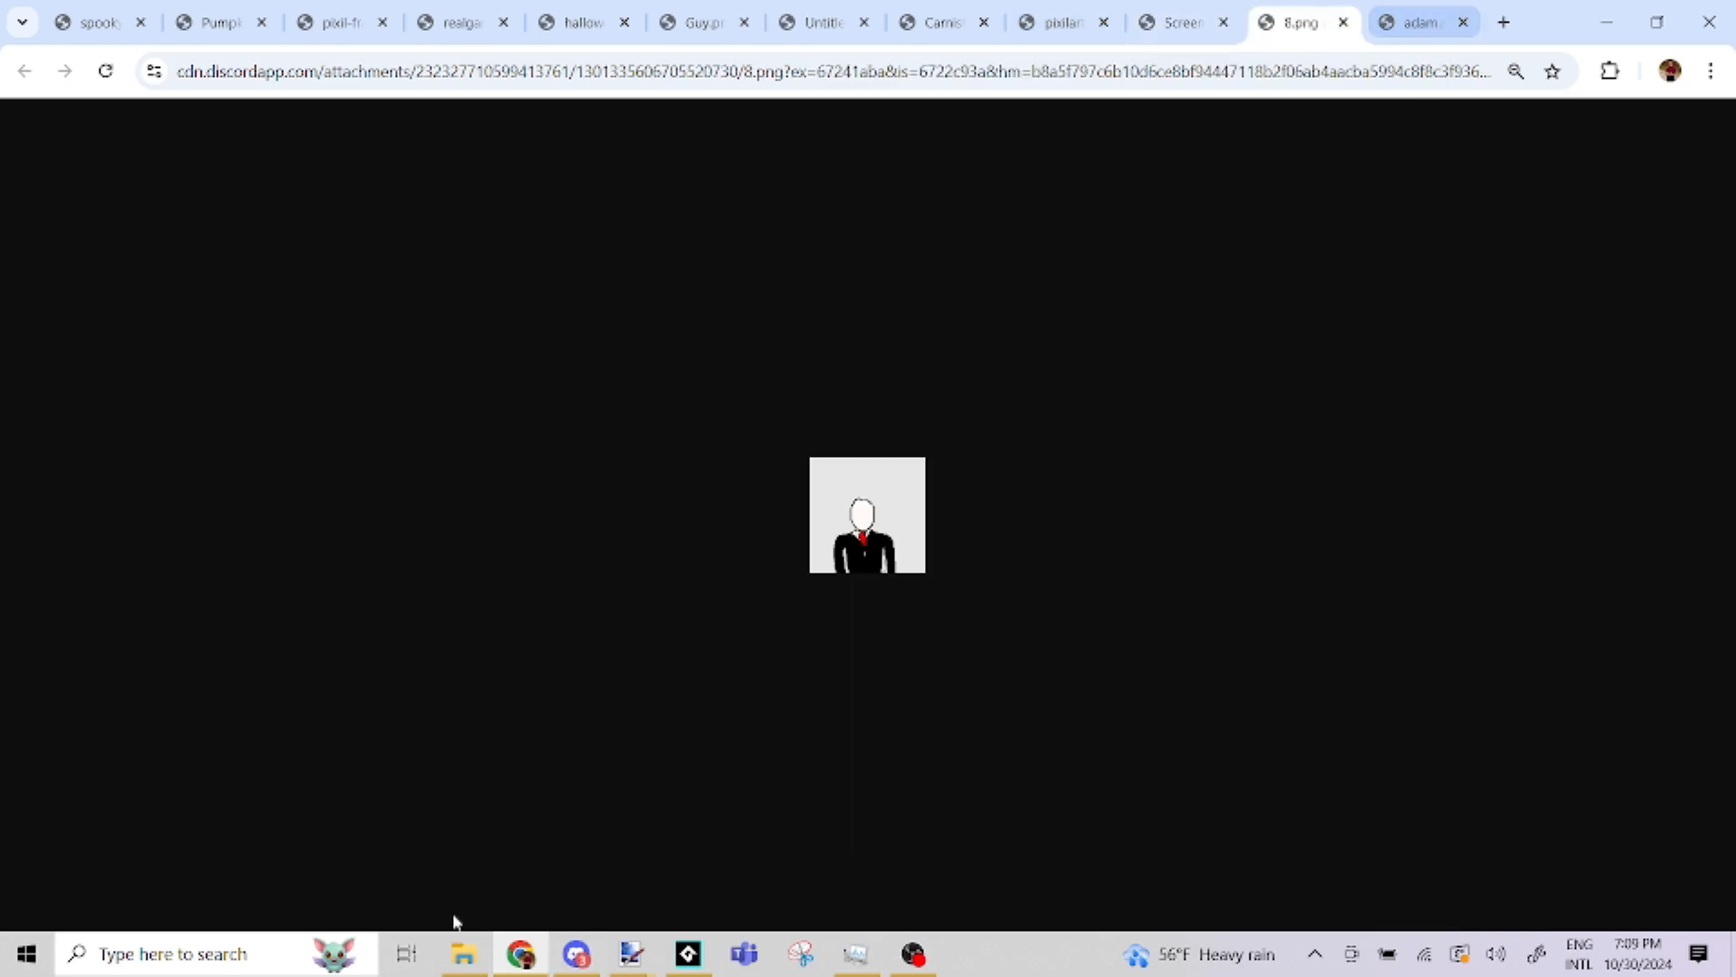
# Find the yellow crewmate with the long tongue in Discord's art channel, open it in the browser, and enlarge it
pyautogui.click(576, 954)
pyautogui.click(562, 747)
pyautogui.scroll(10, 602, 698)
pyautogui.scroll(-8, 606, 691)
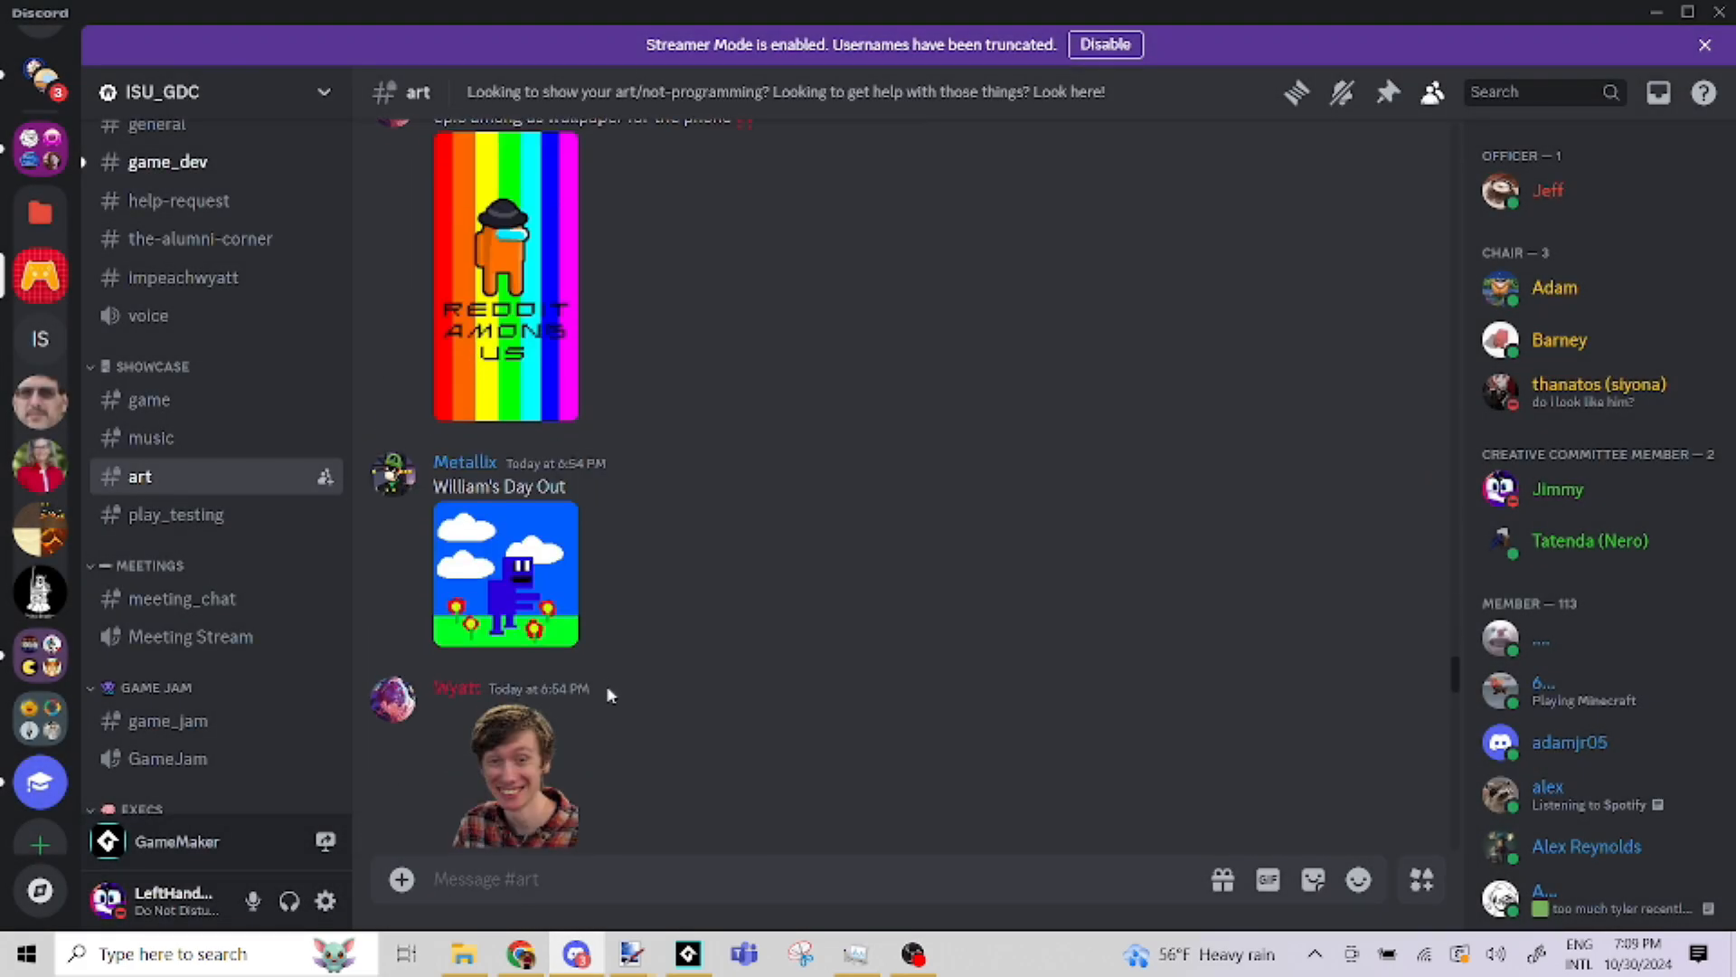
pyautogui.scroll(-15, 608, 694)
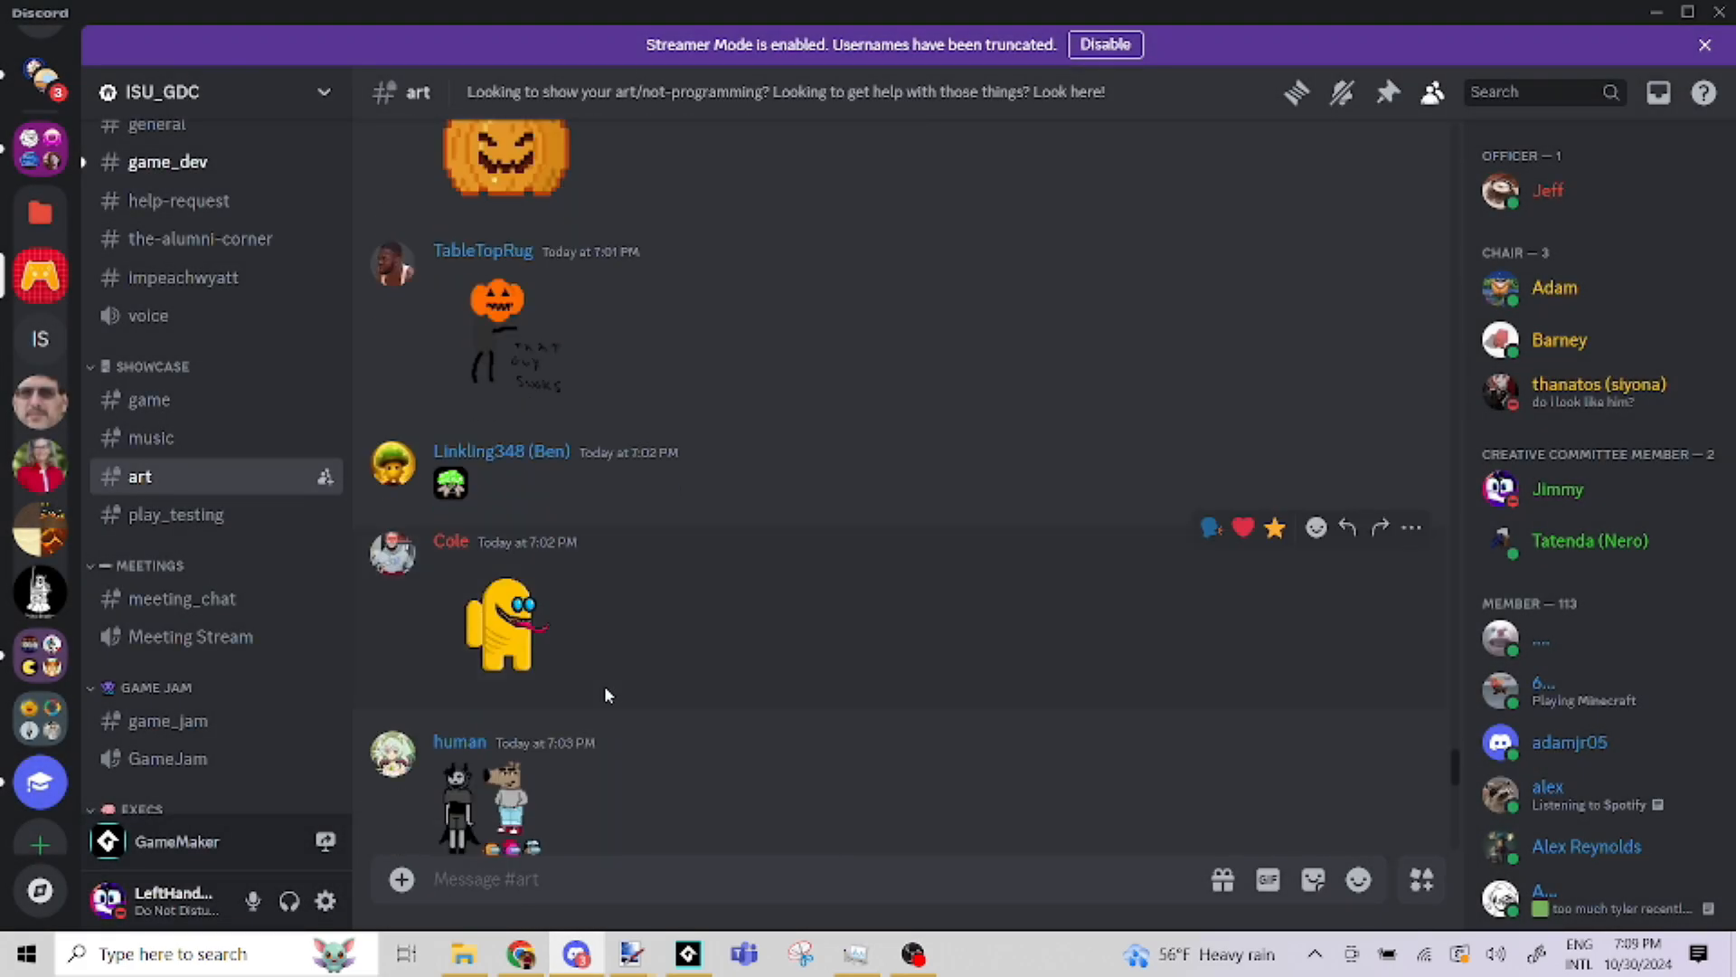
pyautogui.click(523, 648)
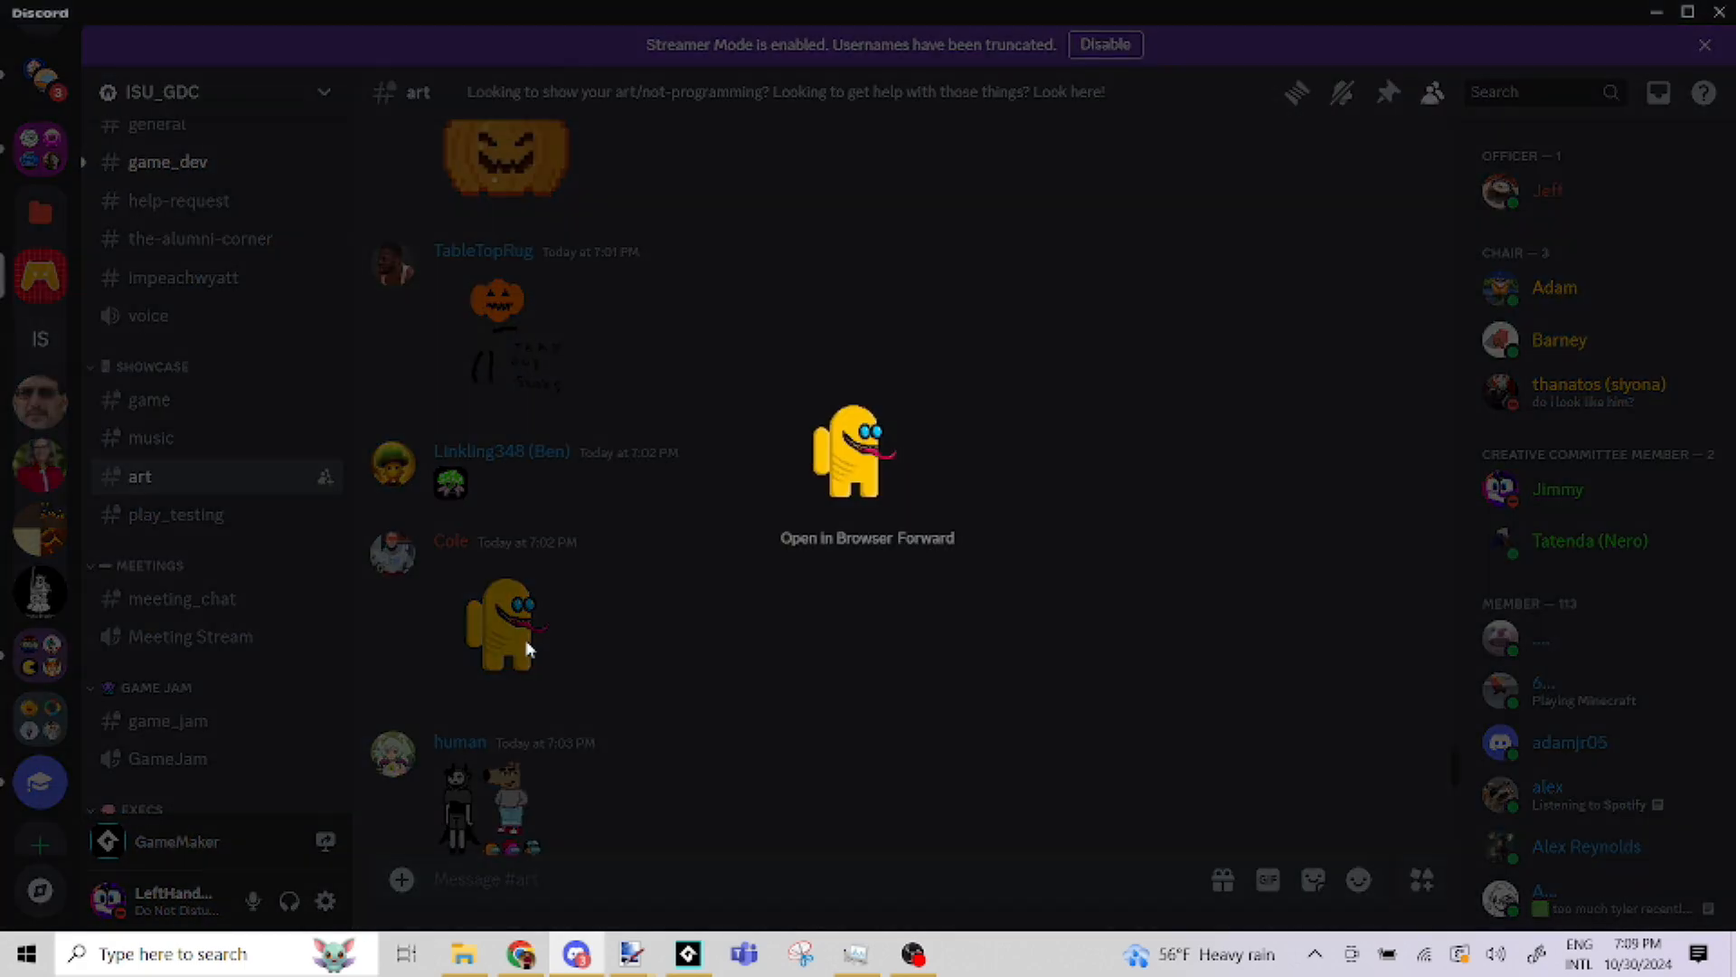
pyautogui.click(841, 539)
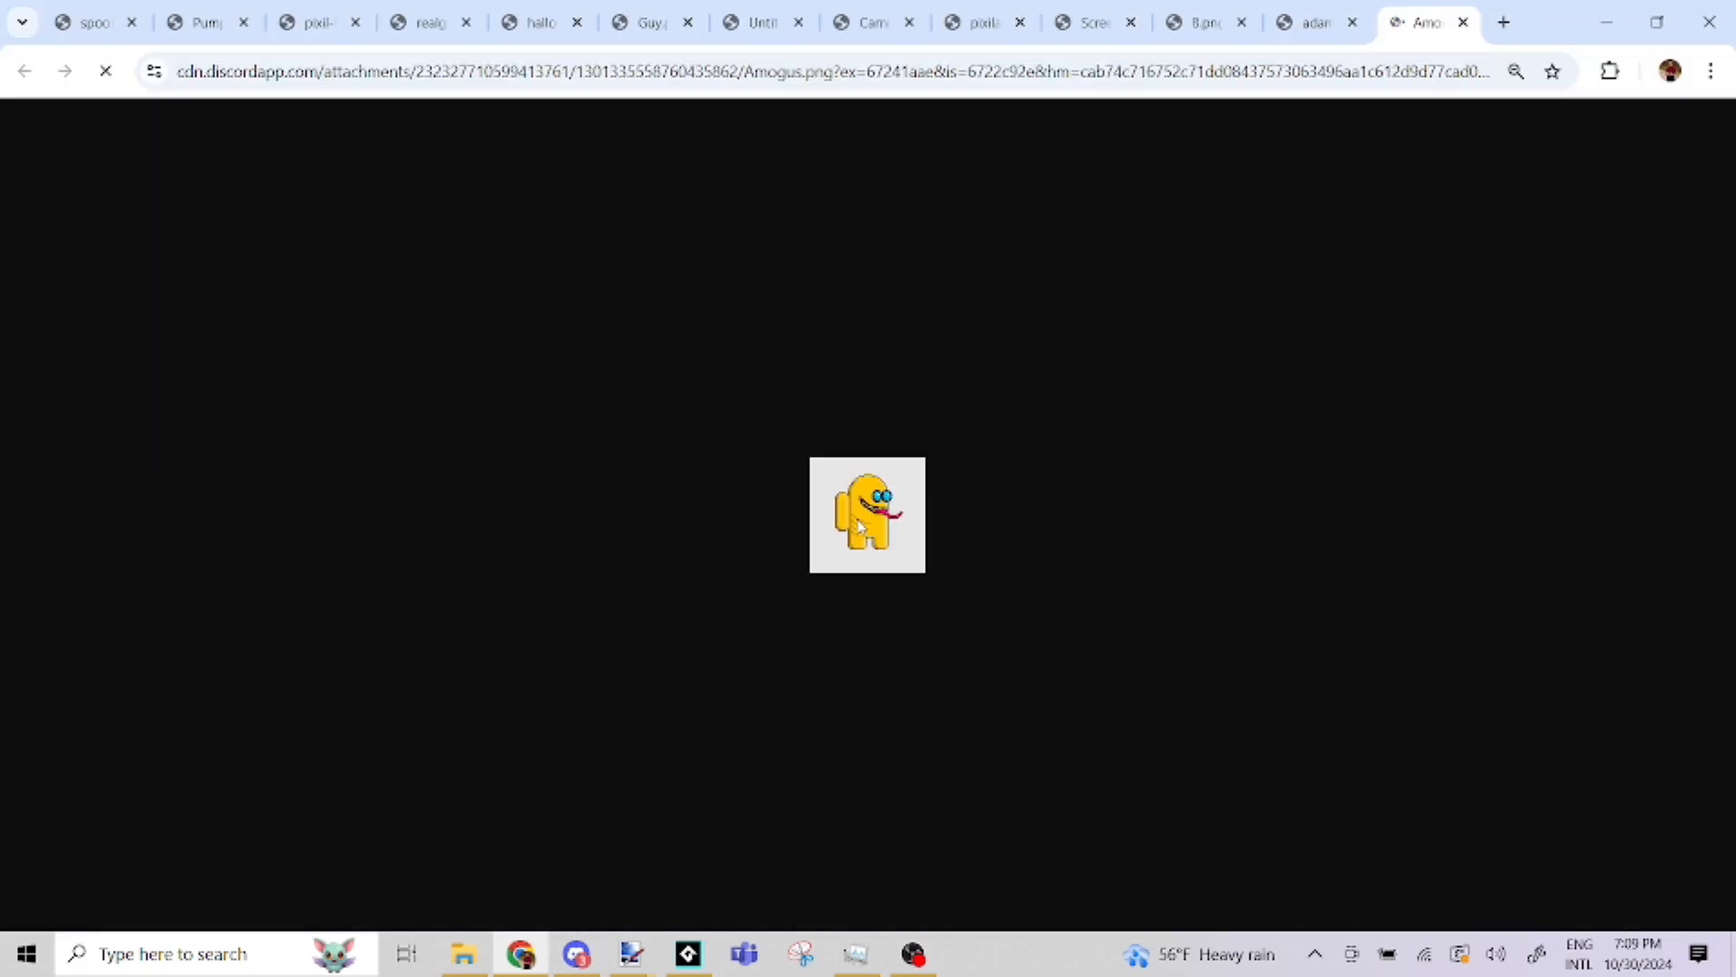
pyautogui.scroll(8, 861, 524)
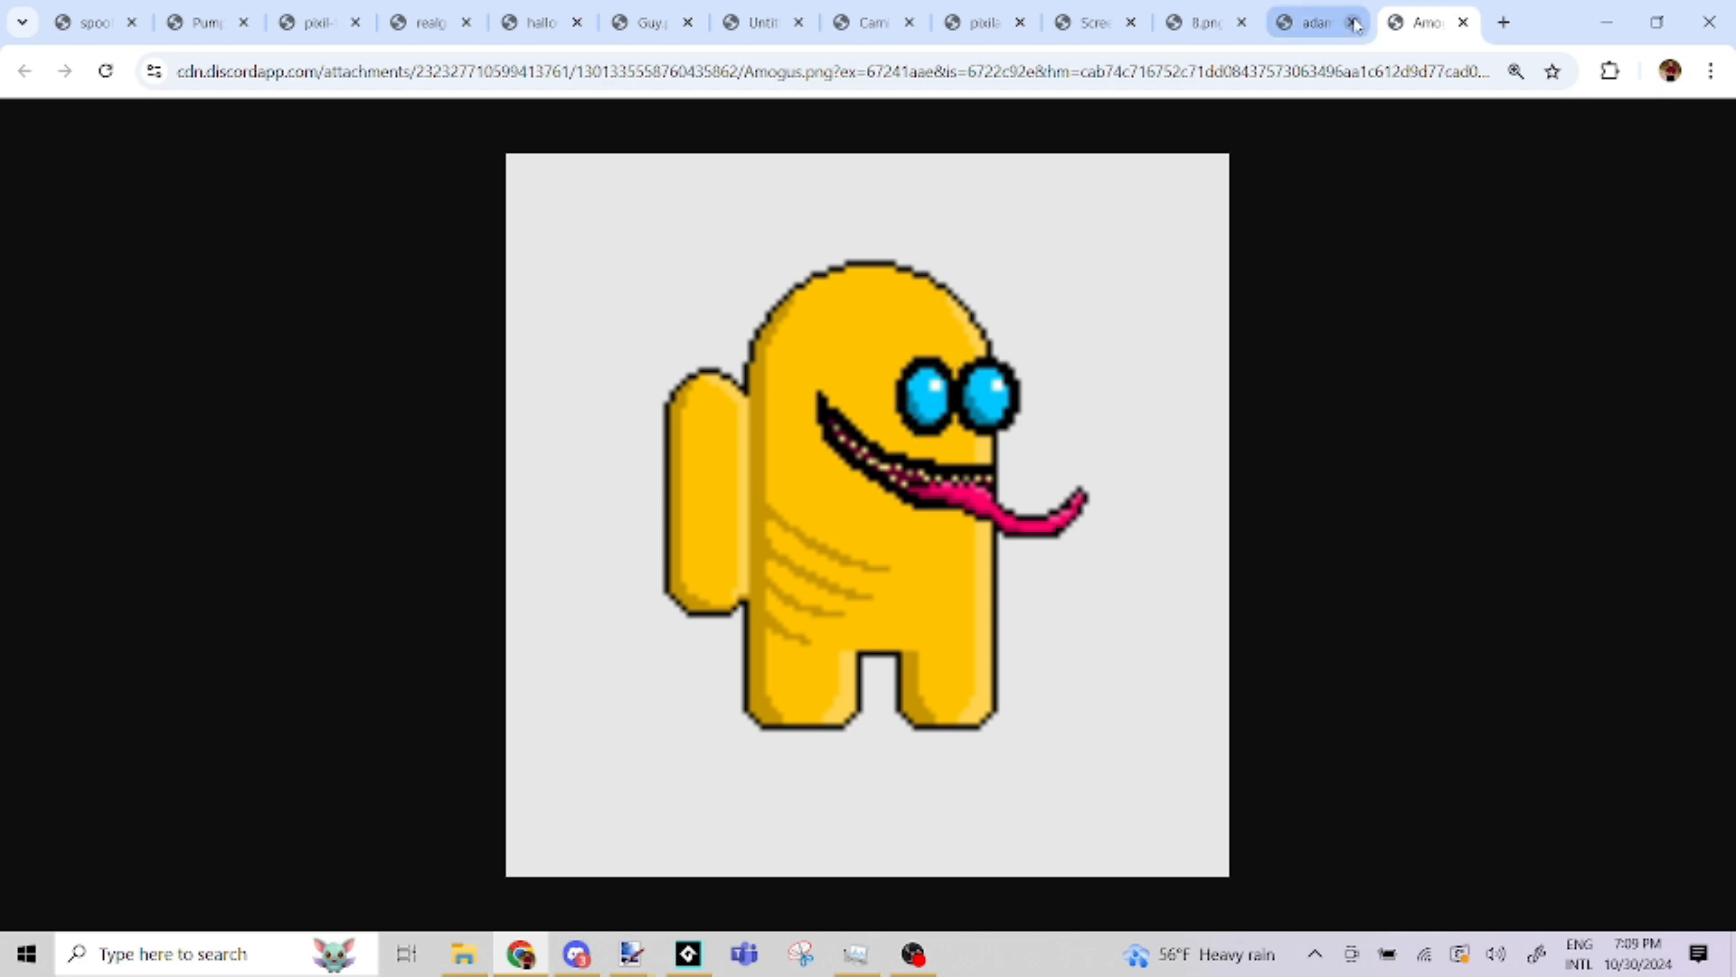
# Review the portrait photo, the faceless suited figure and the green creature drawing again on their browser pages
pyautogui.click(1321, 35)
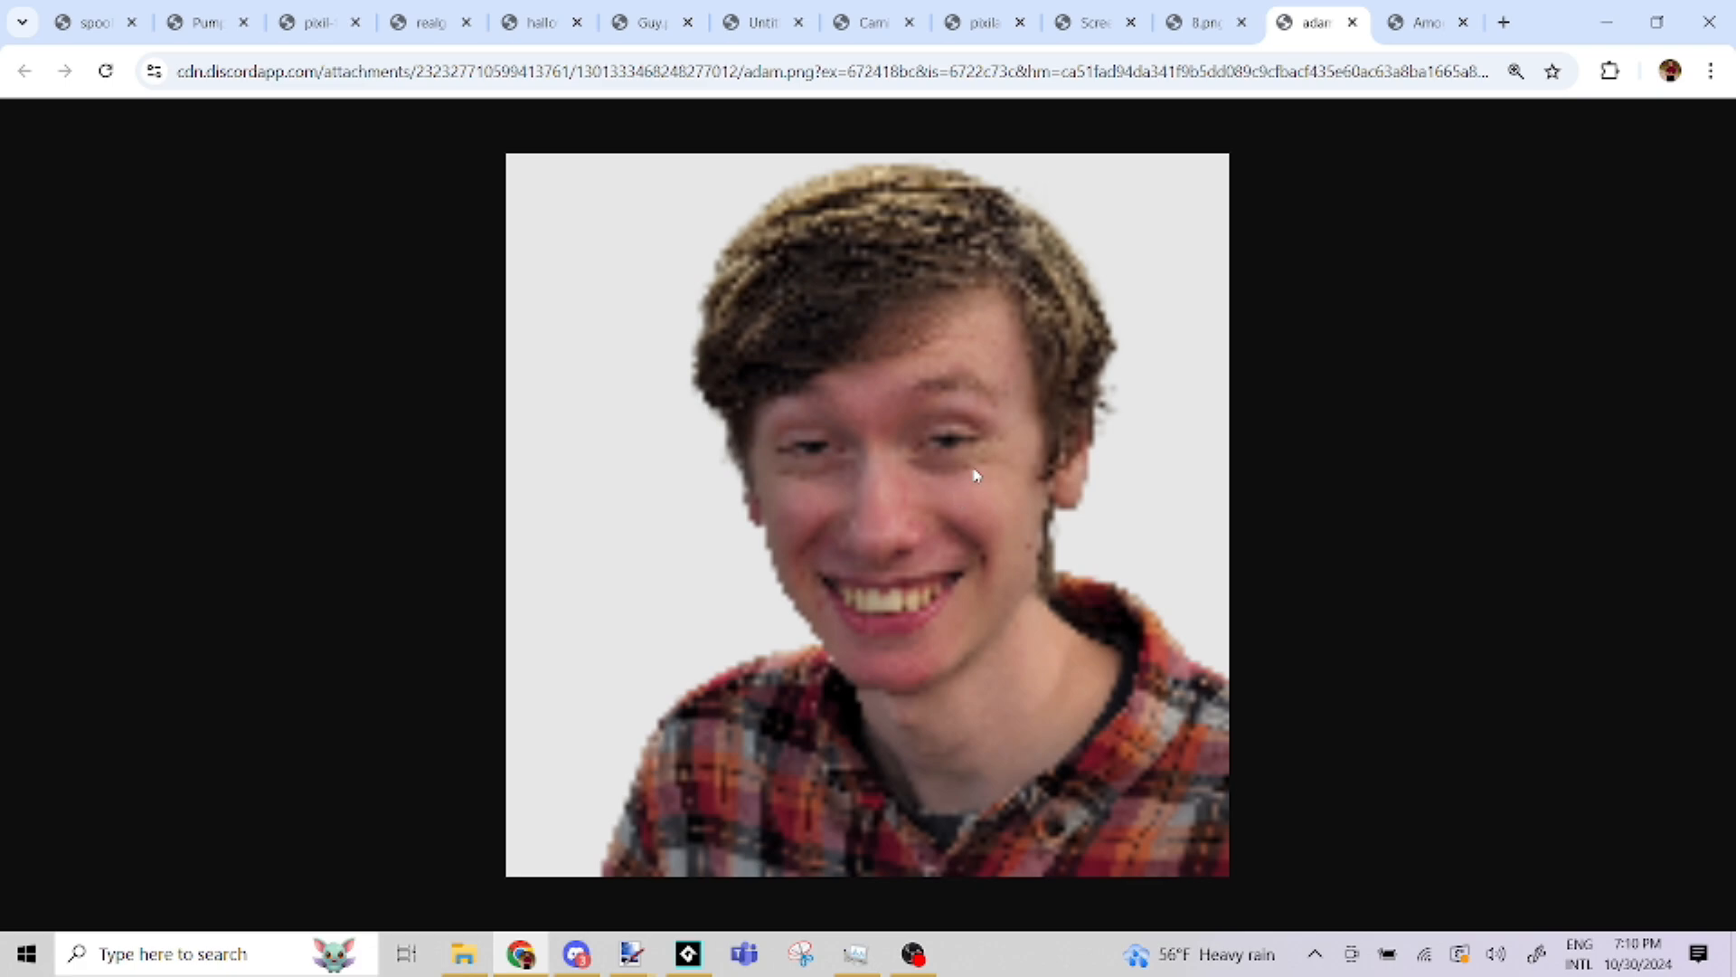
pyautogui.click(1180, 27)
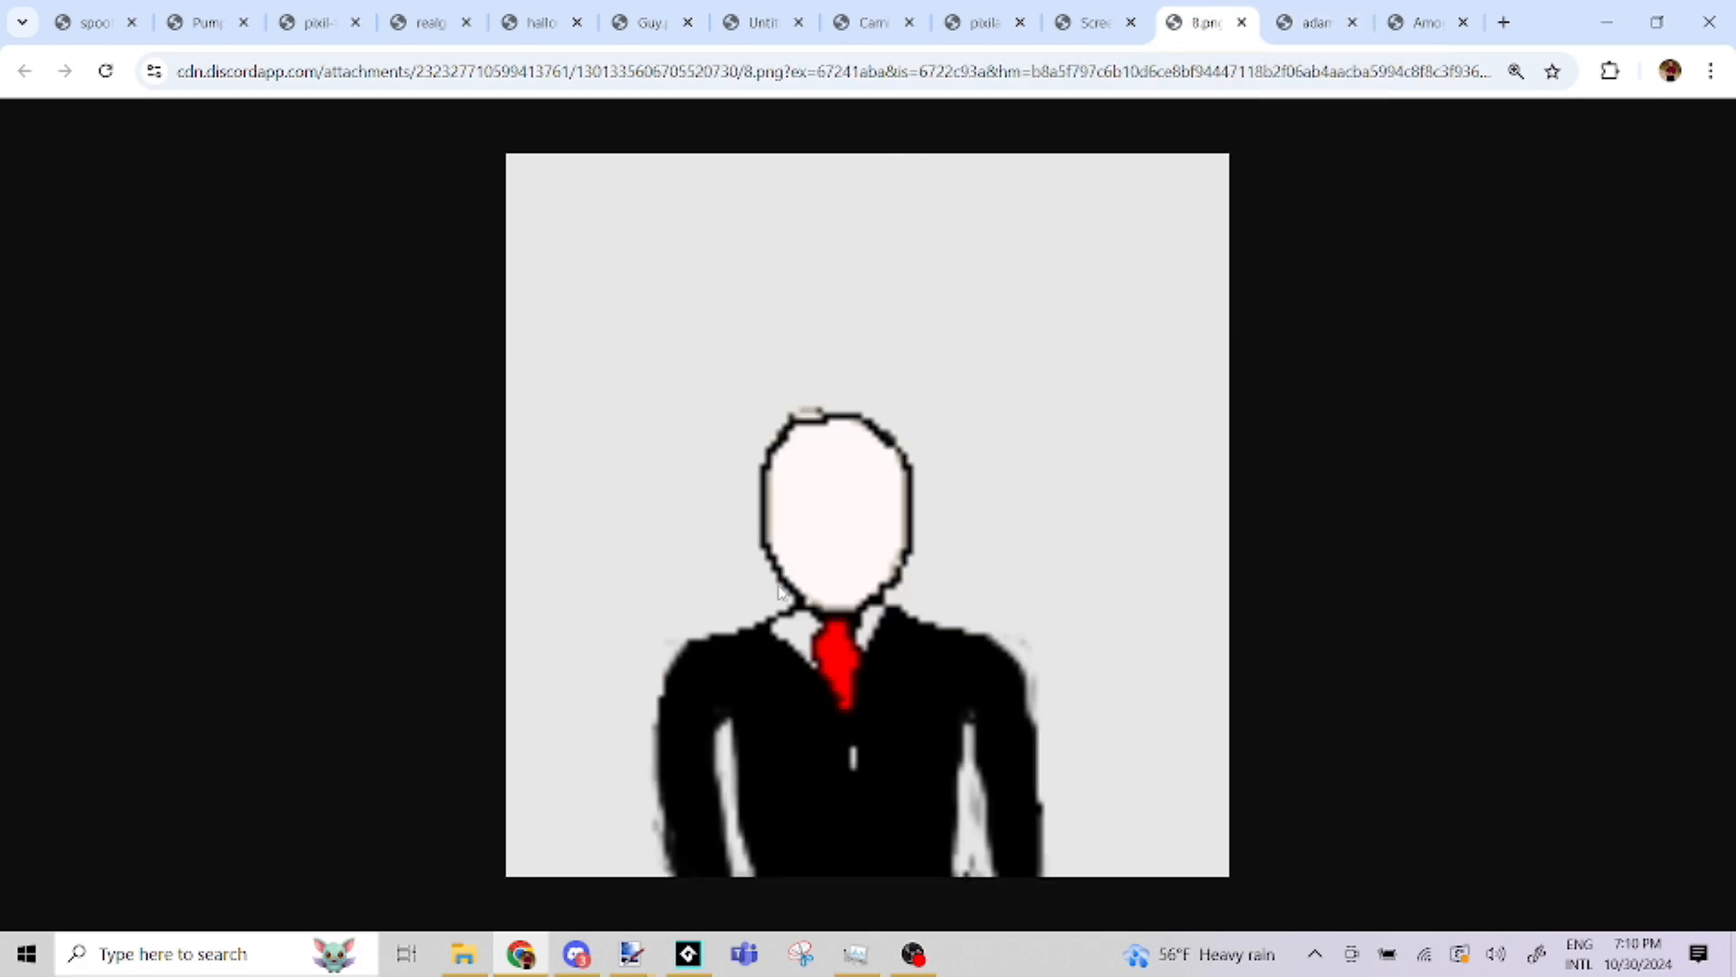
pyautogui.keyDown('ctrl'); pyautogui.scroll(-1, 780, 601); pyautogui.keyUp('ctrl')
pyautogui.keyDown('ctrl'); pyautogui.scroll(1, 786, 588); pyautogui.keyUp('ctrl')
pyautogui.click(1106, 15)
pyautogui.scroll(-8, 717, 306)
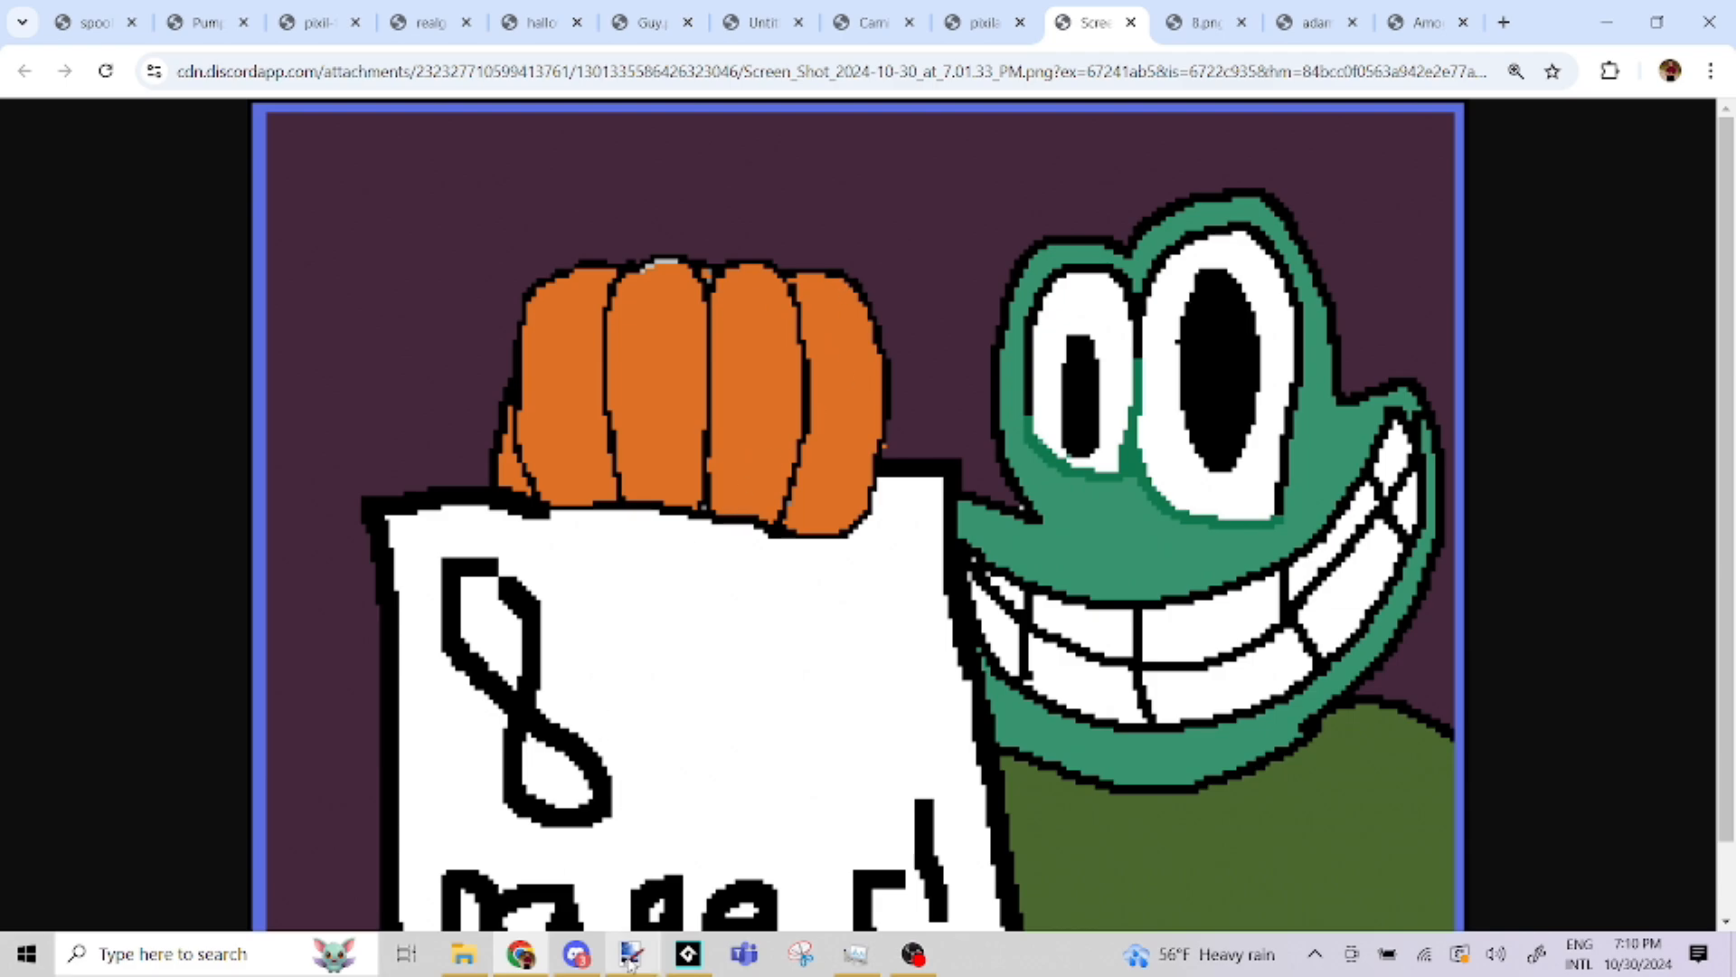
# Switch to the workshop title image in paint.net and recolour its handwritten title on Layer 2 with an orange-red FF4C00 fill
pyautogui.moveTo(632, 951)
pyautogui.click(440, 859)
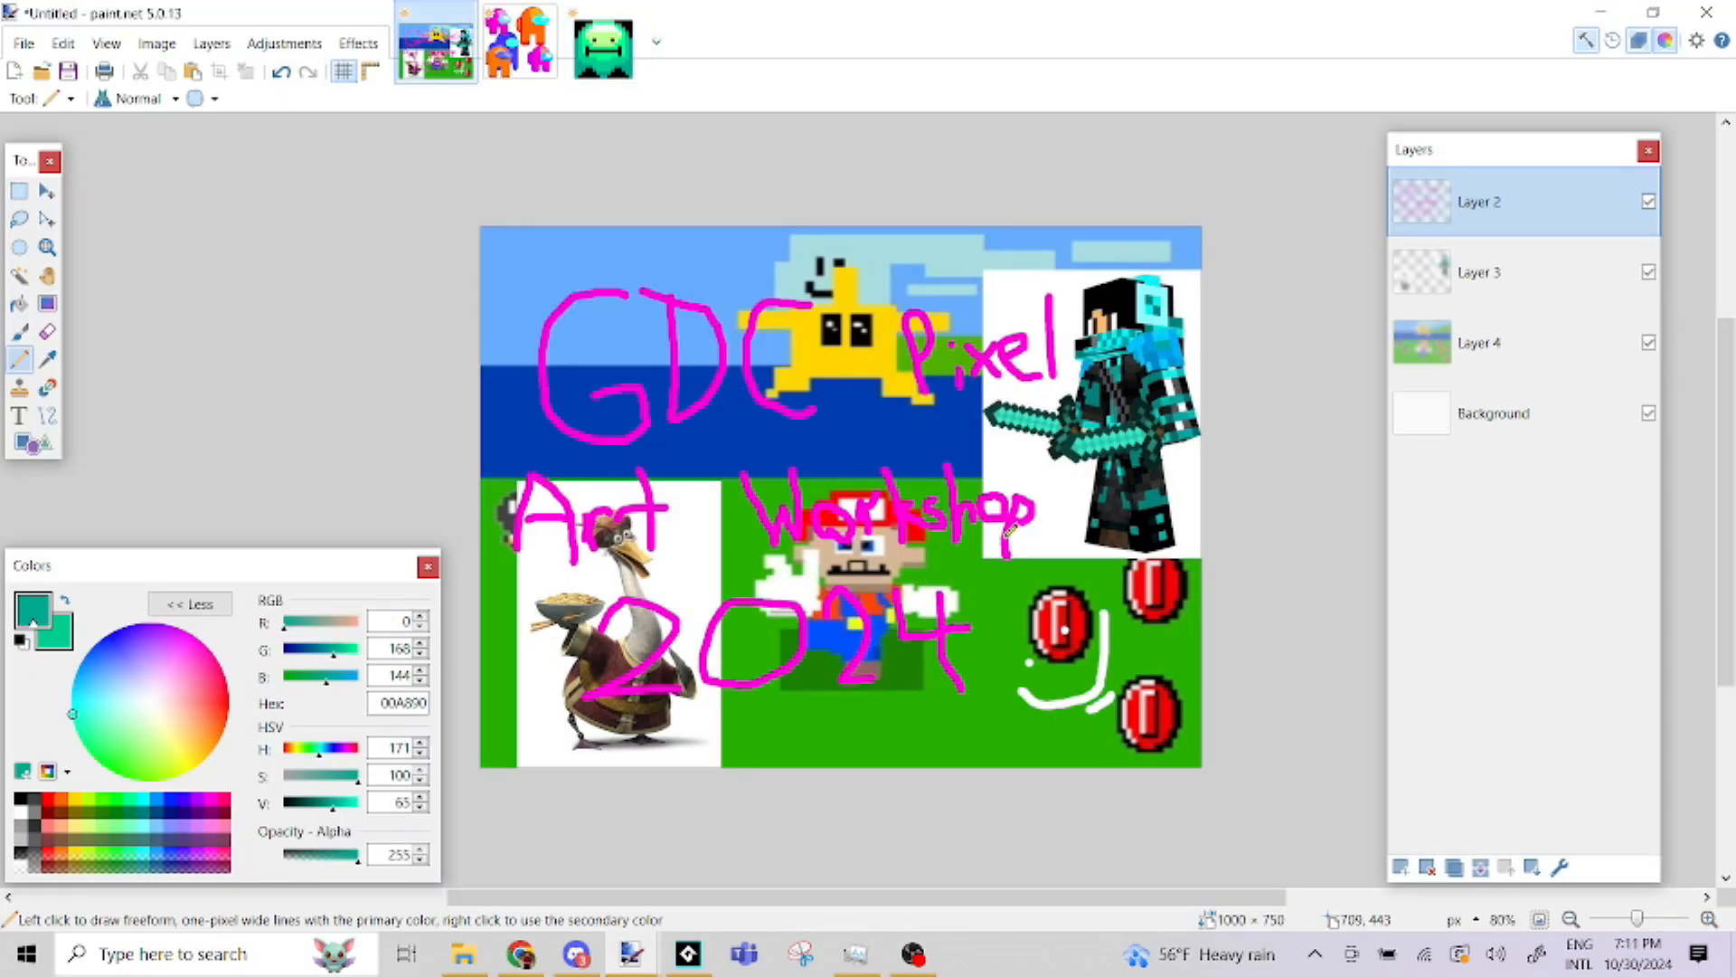
pyautogui.keyDown('ctrl'); pyautogui.scroll(1, 802, 593); pyautogui.keyUp('ctrl')
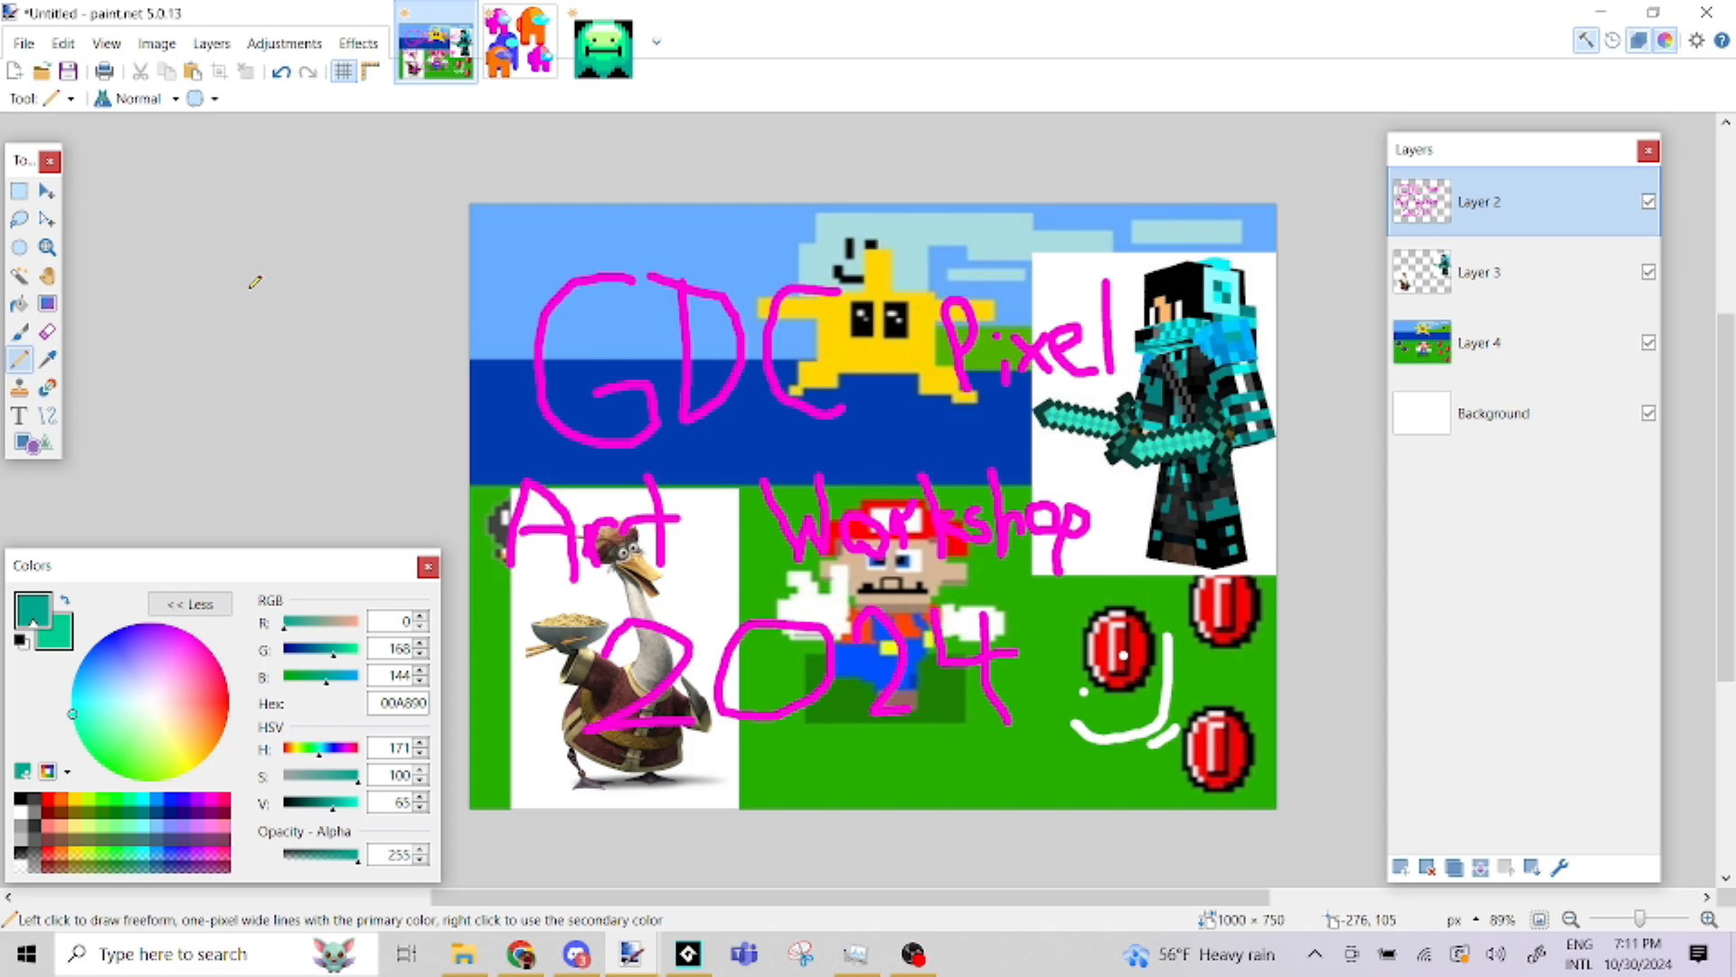
pyautogui.click(19, 304)
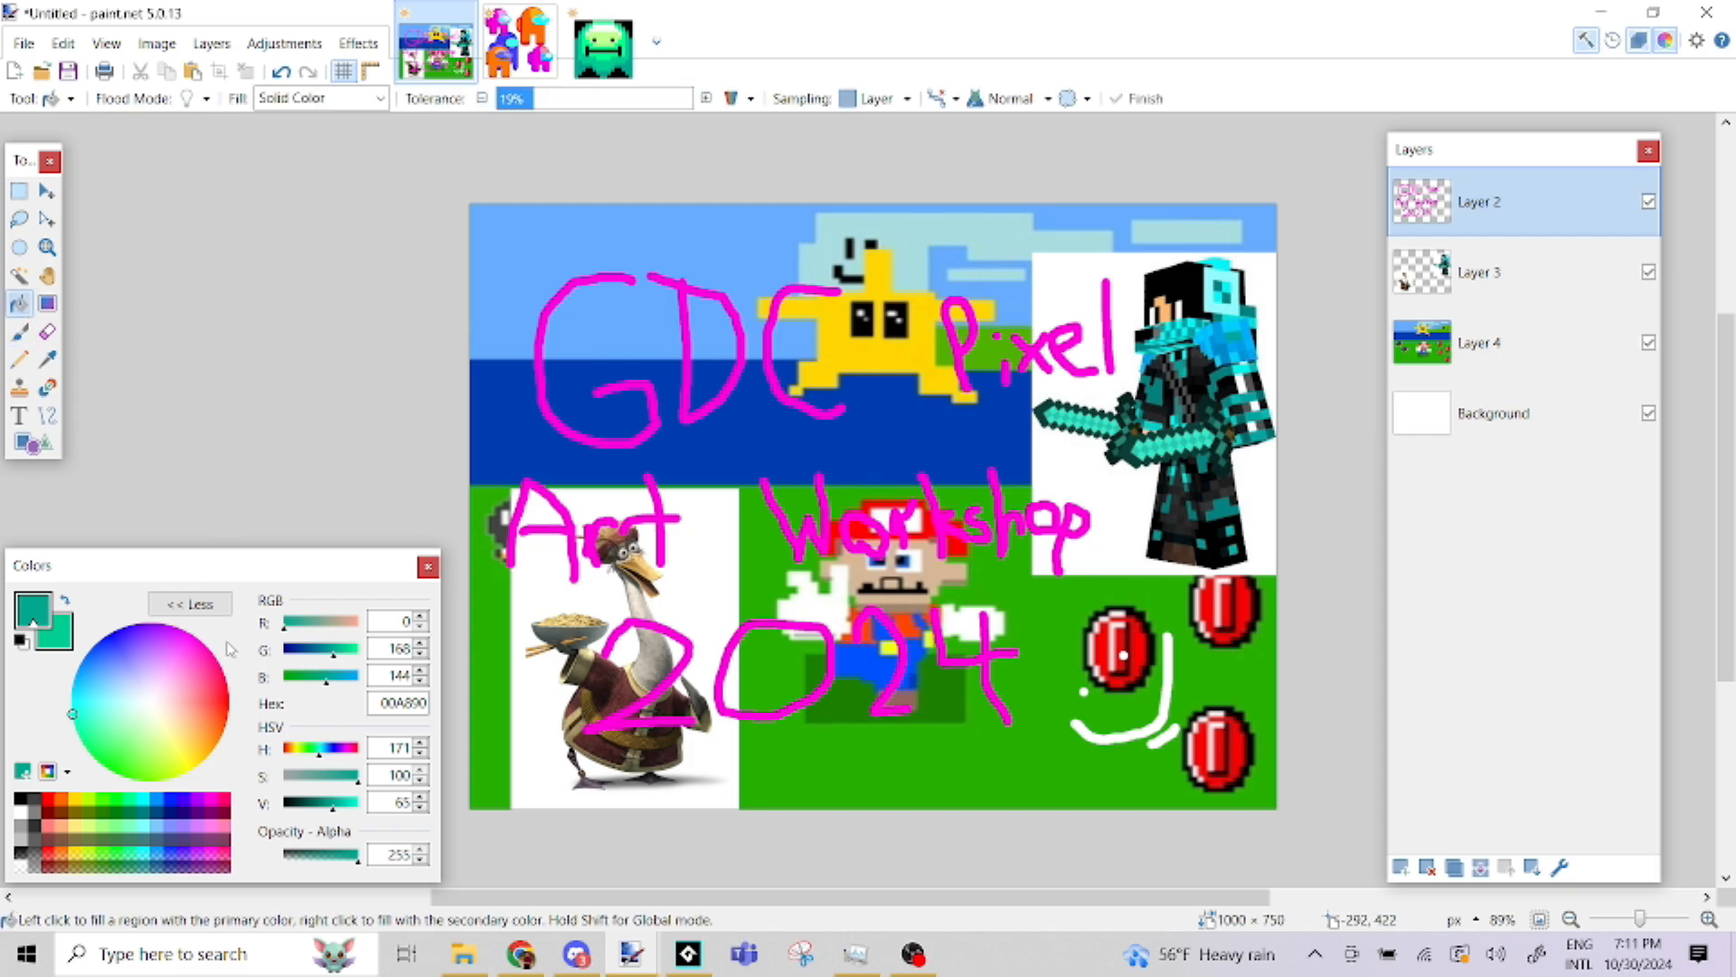
pyautogui.click(116, 799)
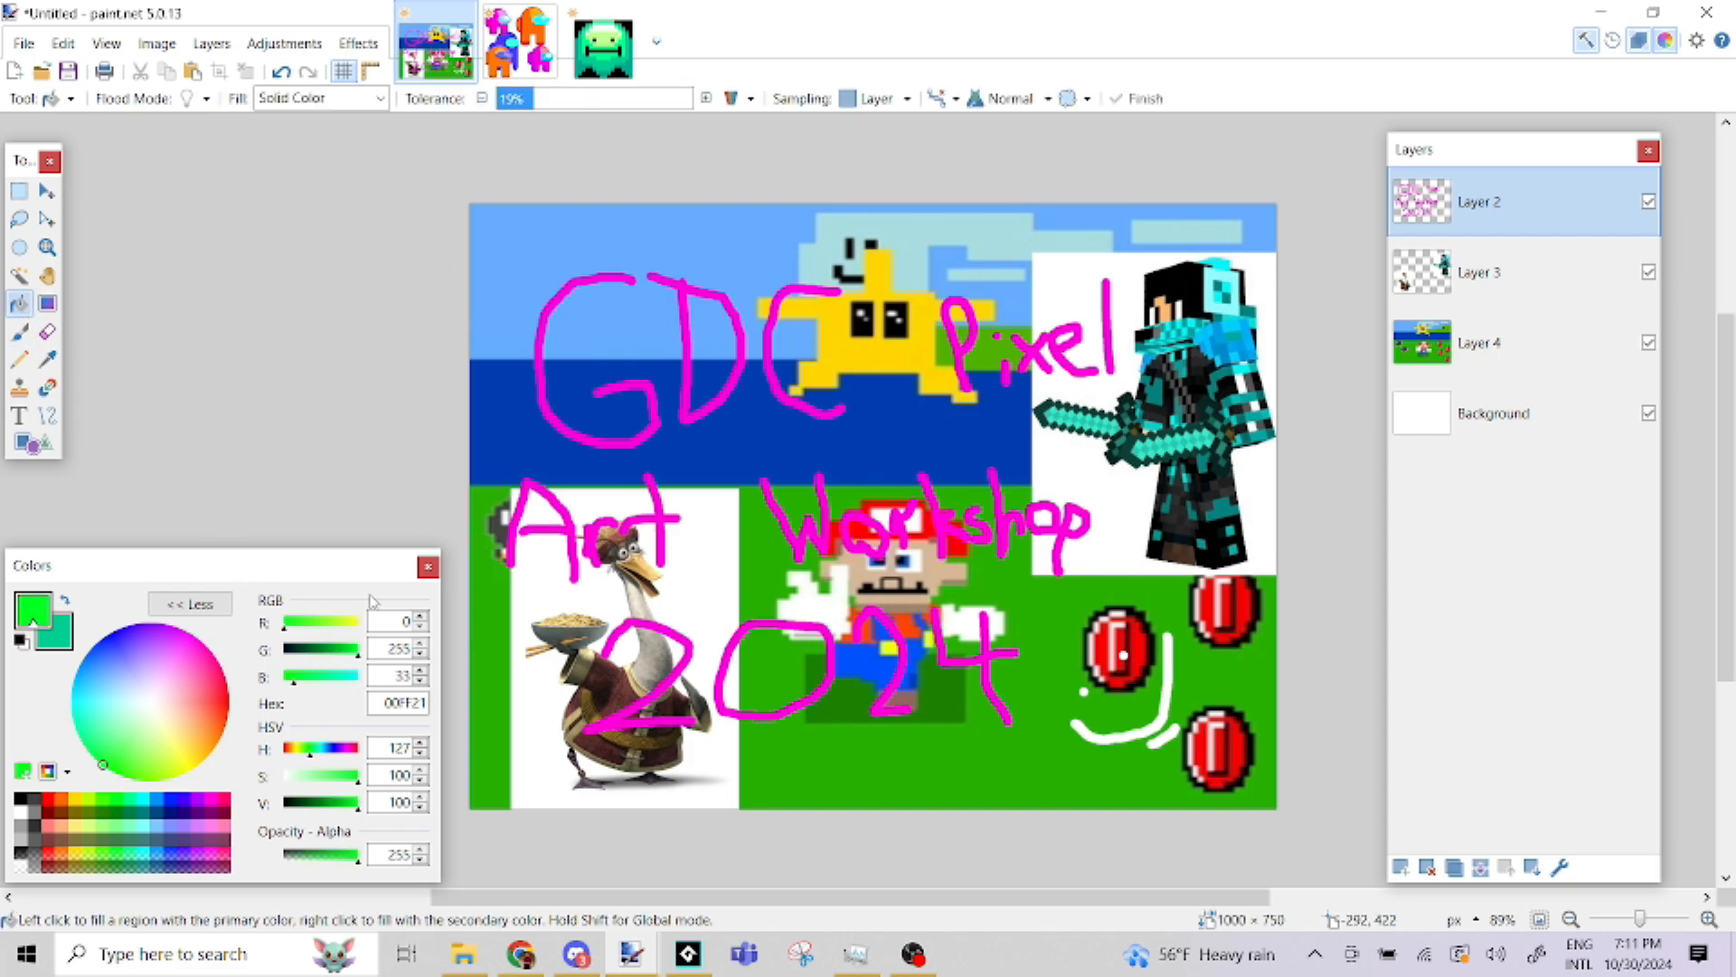
pyautogui.click(530, 347)
pyautogui.moveTo(310, 751)
pyautogui.mouseDown()
pyautogui.moveTo(371, 749)
pyautogui.moveTo(287, 762)
pyautogui.mouseUp()
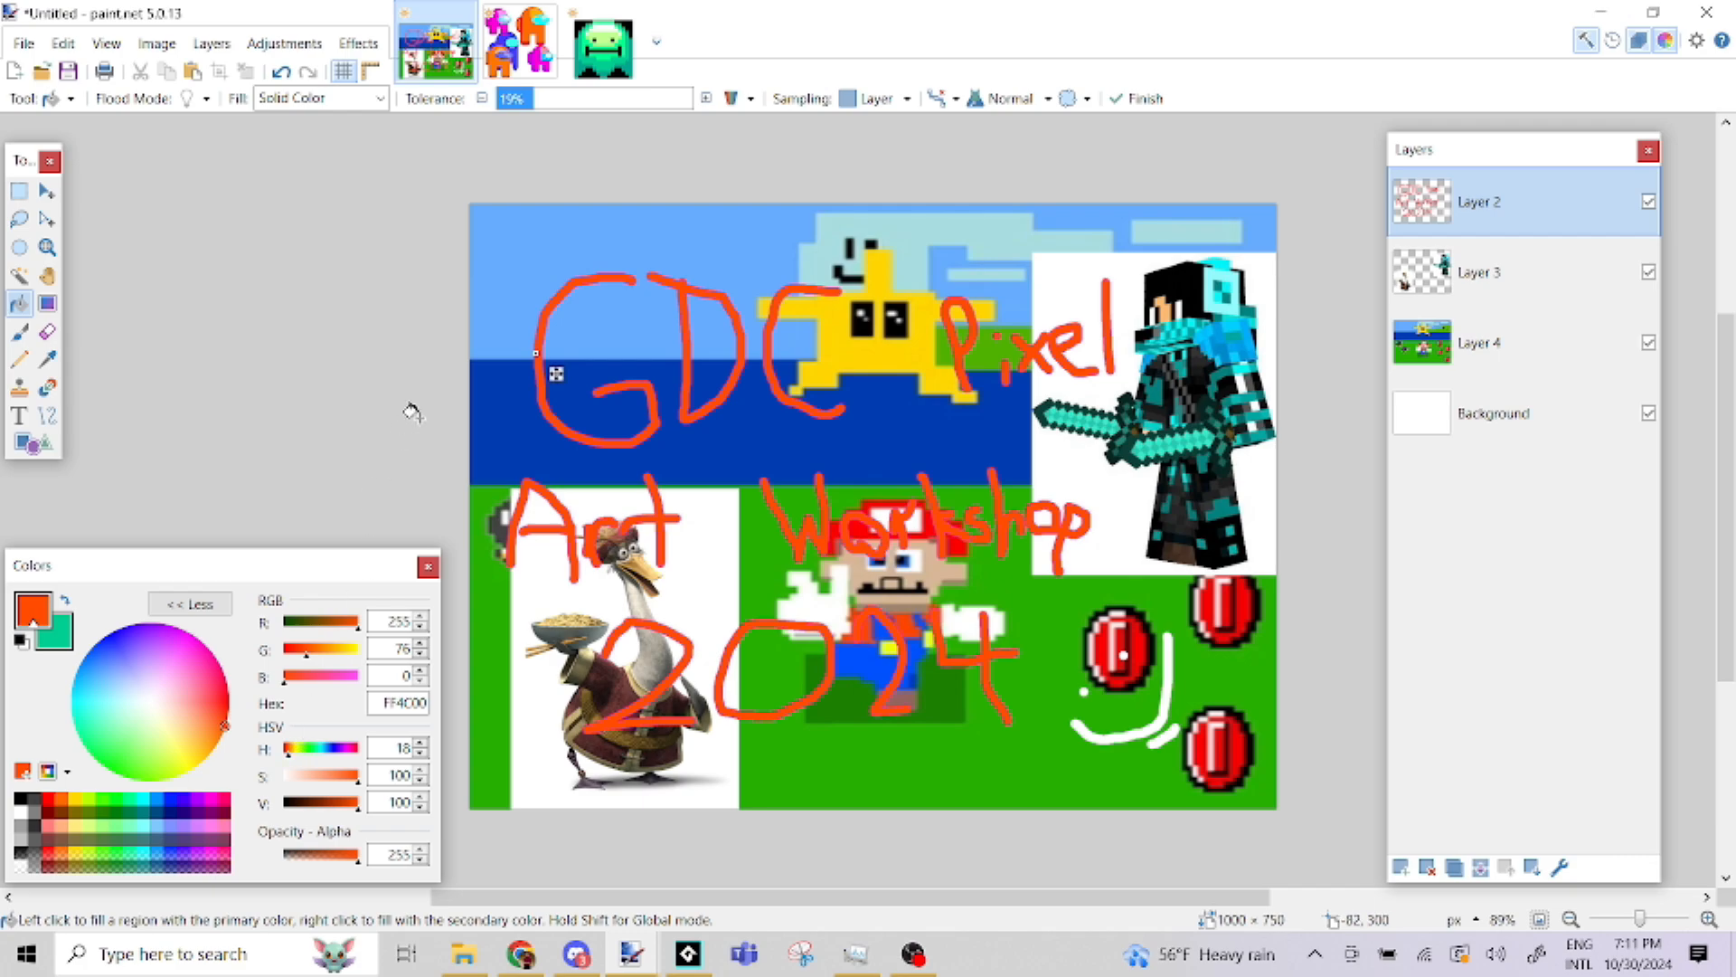
pyautogui.click(19, 191)
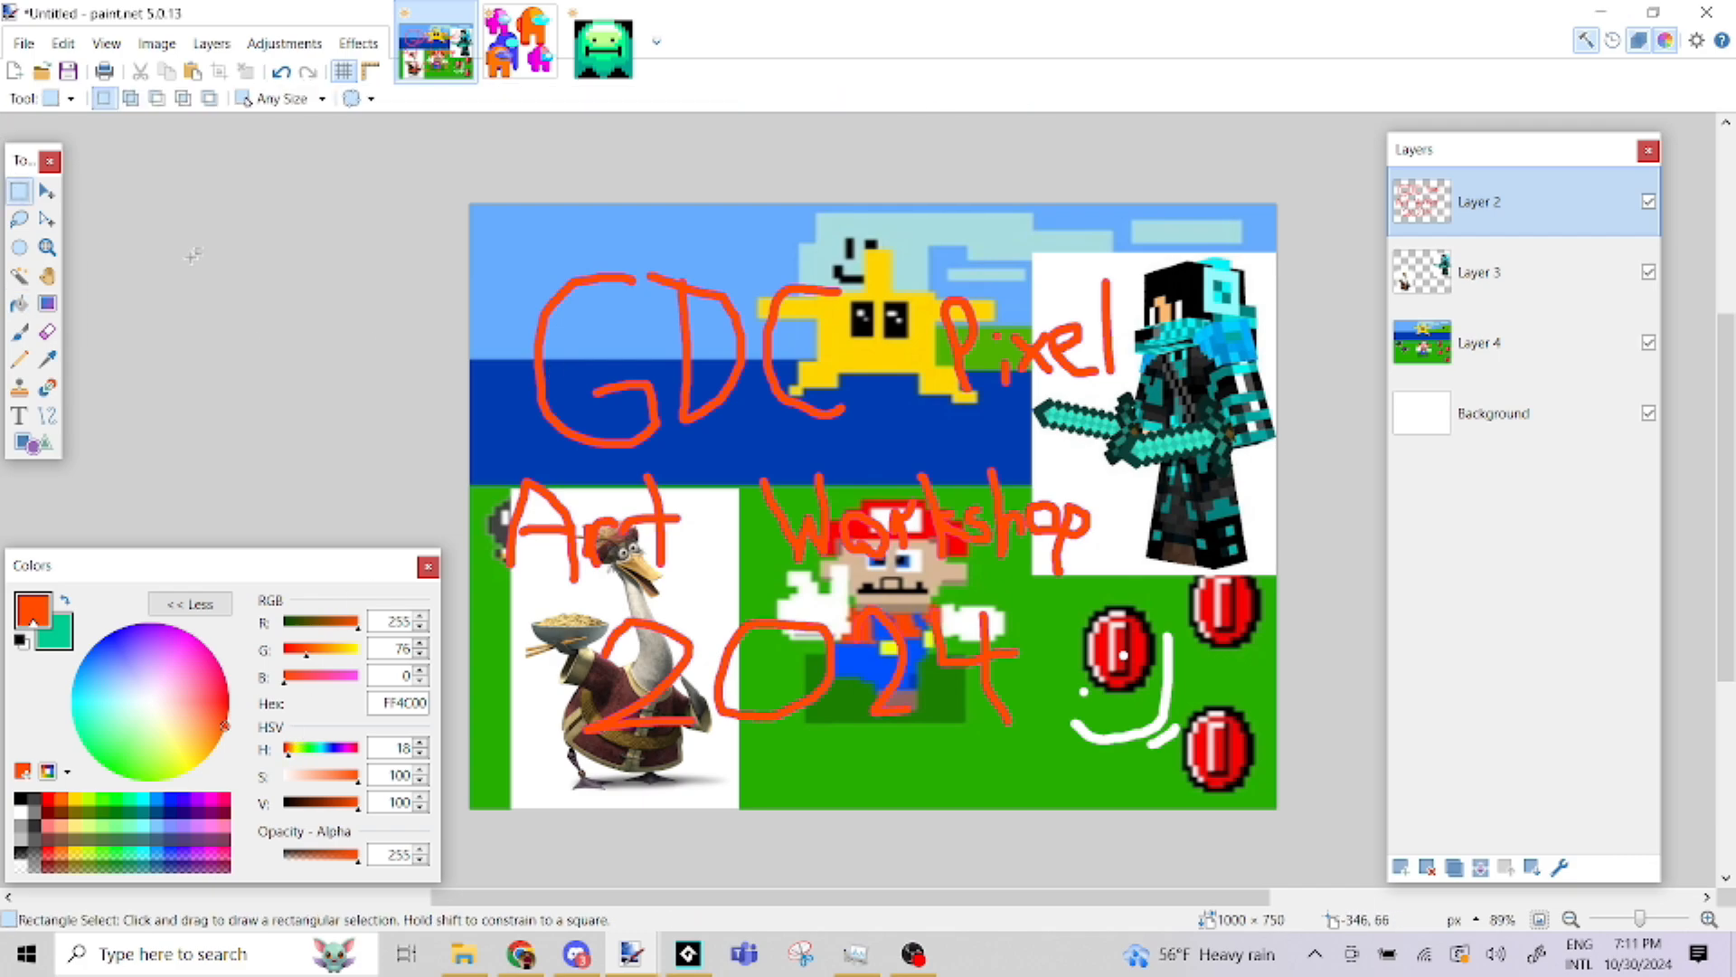